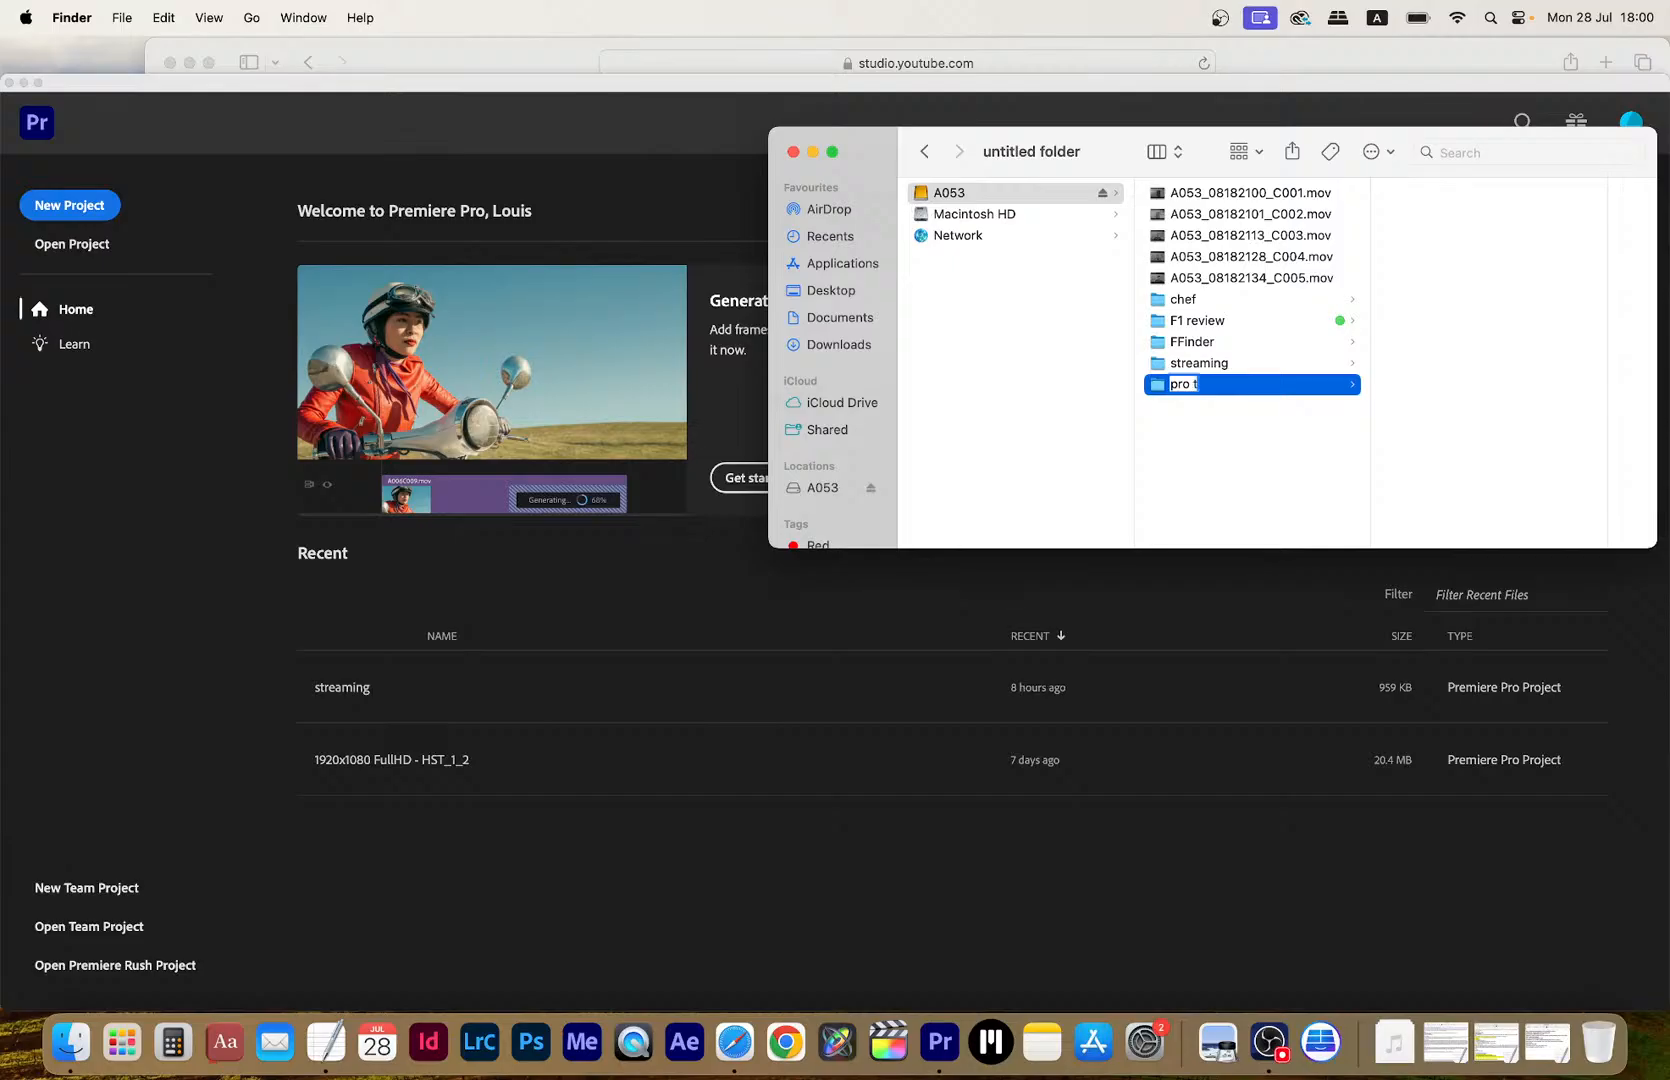
Name the new folder on the A053 drive "pro tips" and create a subfolder named "footage" inside it
{"action": "key", "text": "Return"}
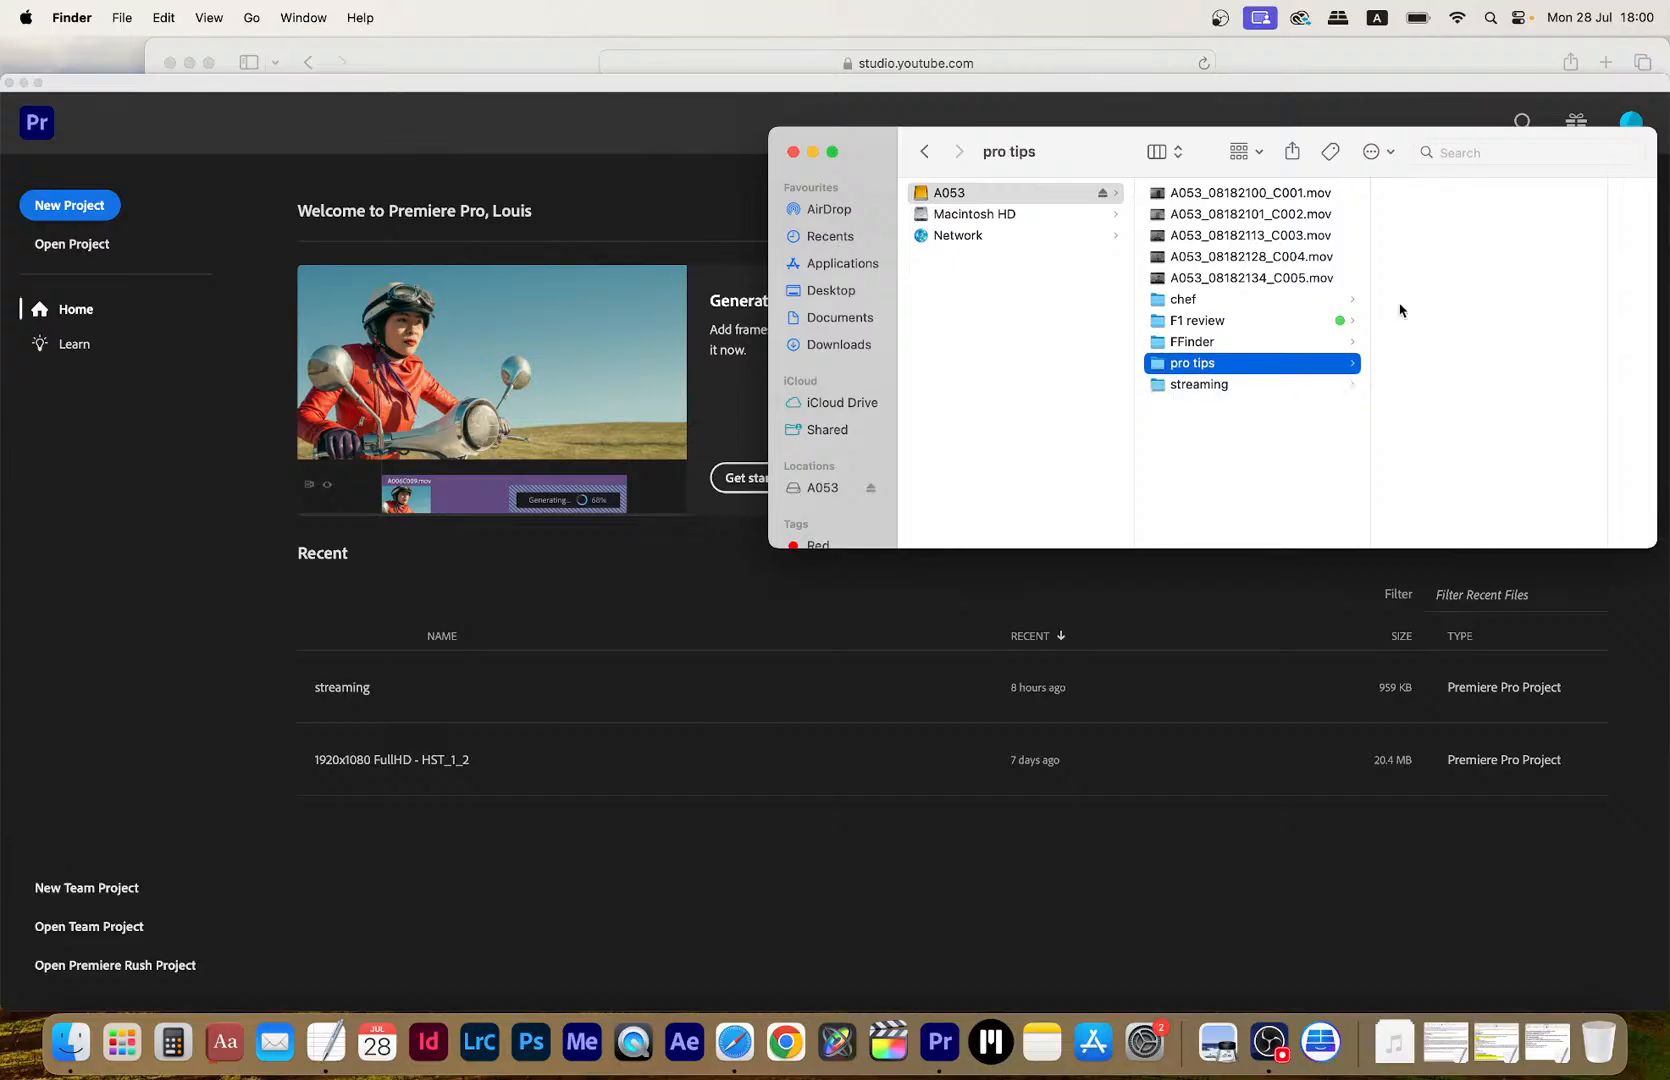
{"action": "right_click", "coordinate": [1410, 320]}
{"action": "left_click", "coordinate": [1427, 323]}
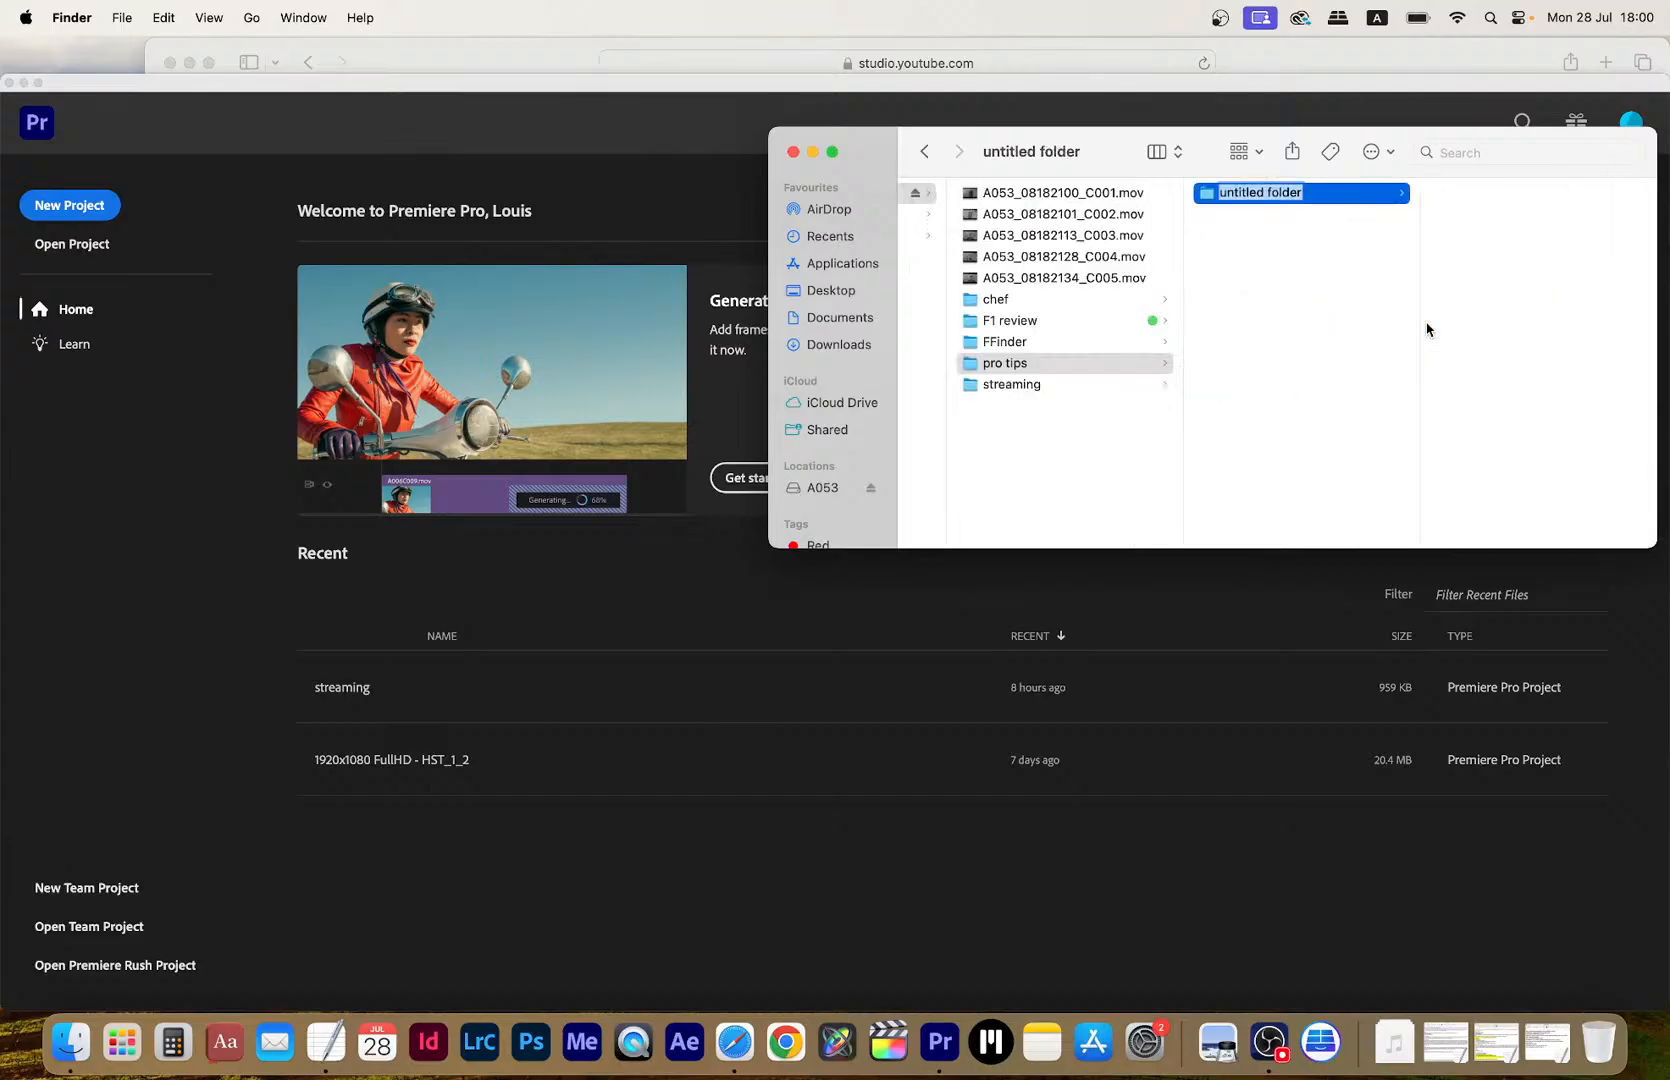
{"action": "type", "text": "footage"}
{"action": "key", "text": "Return"}
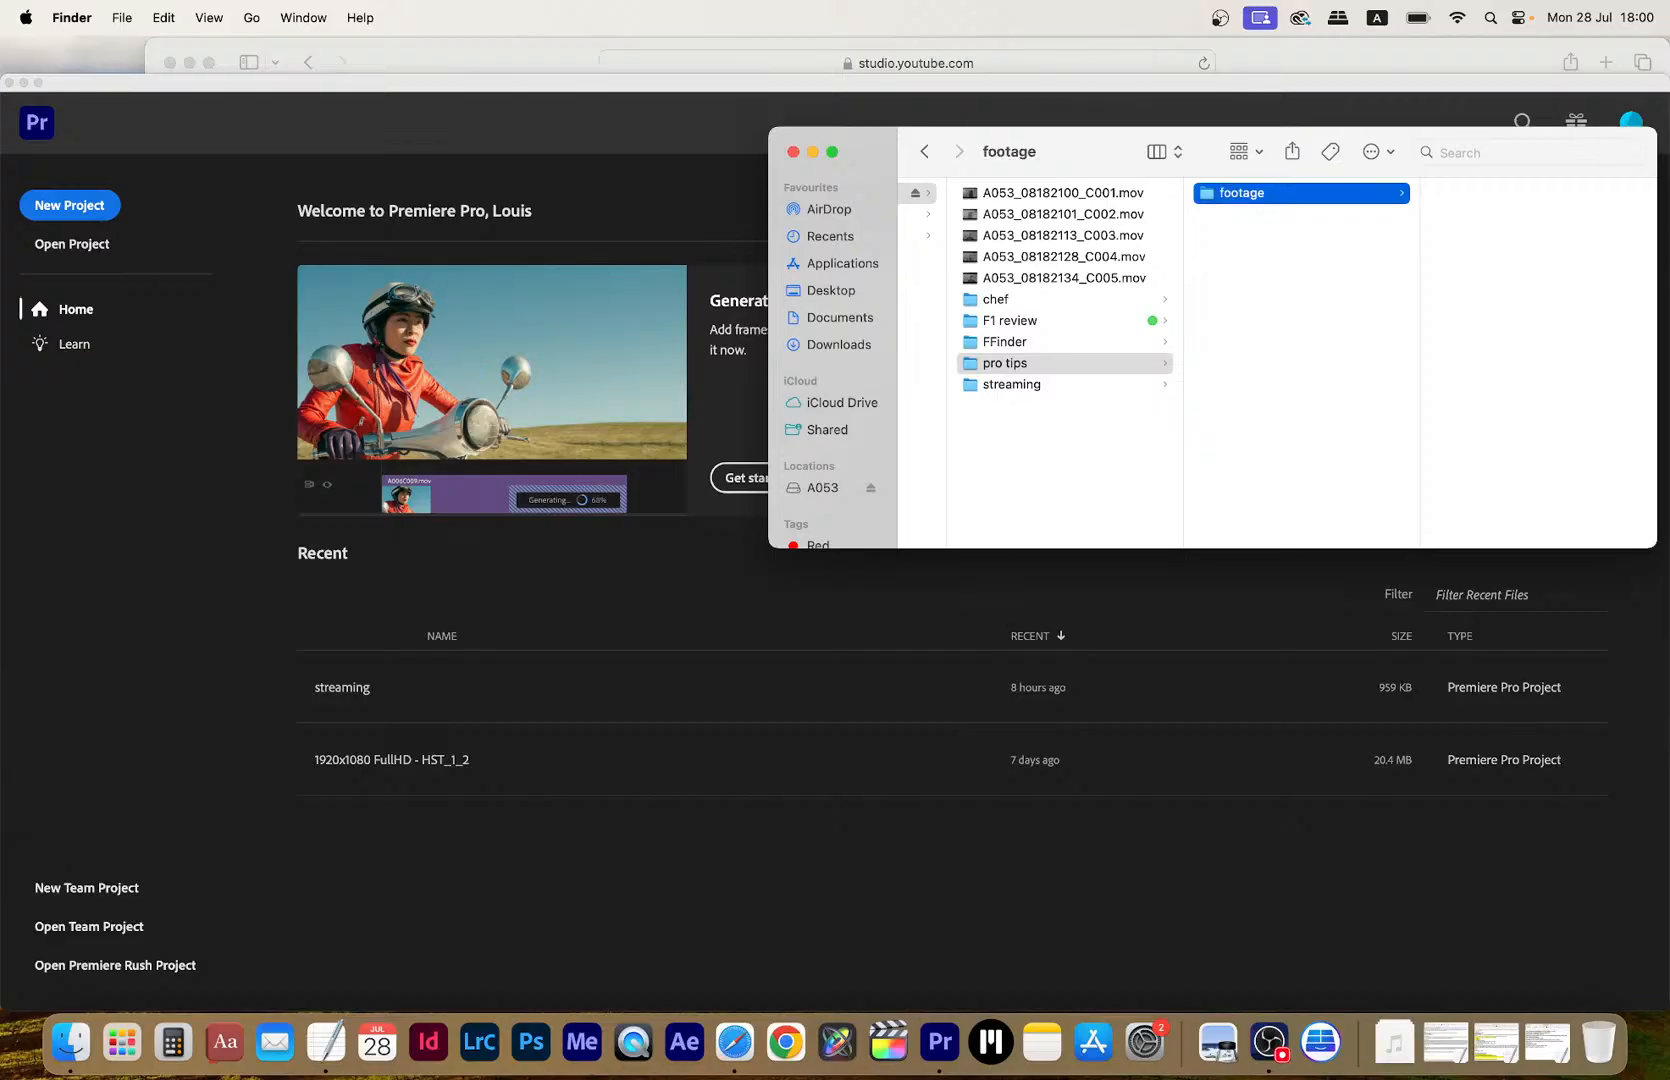
Move the five .mov clips, A053_08182100_C001 to A053_08182134_C005, into the footage folder inside pro tips
{"action": "left_click", "coordinate": [1124, 280]}
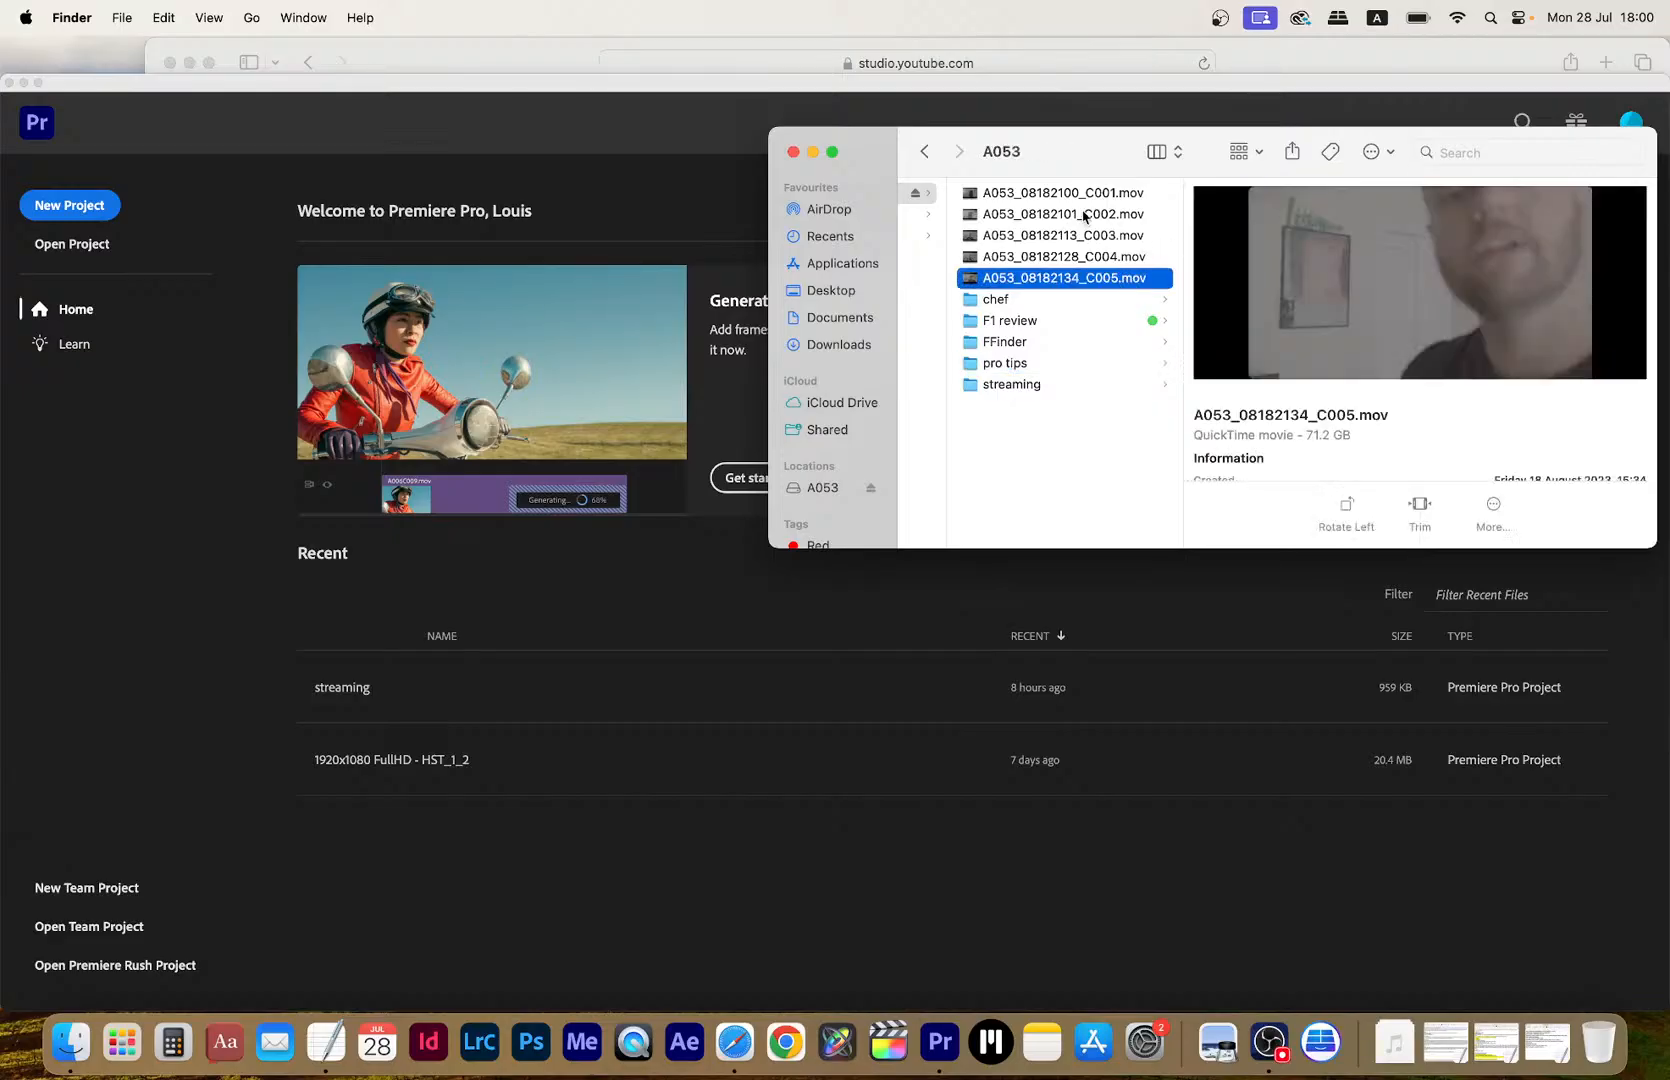
{"action": "left_click", "coordinate": [1082, 195], "text": "shift"}
{"action": "left_click_drag", "start_coordinate": [968, 193], "coordinate": [1008, 384]}
{"action": "left_click", "coordinate": [993, 260]}
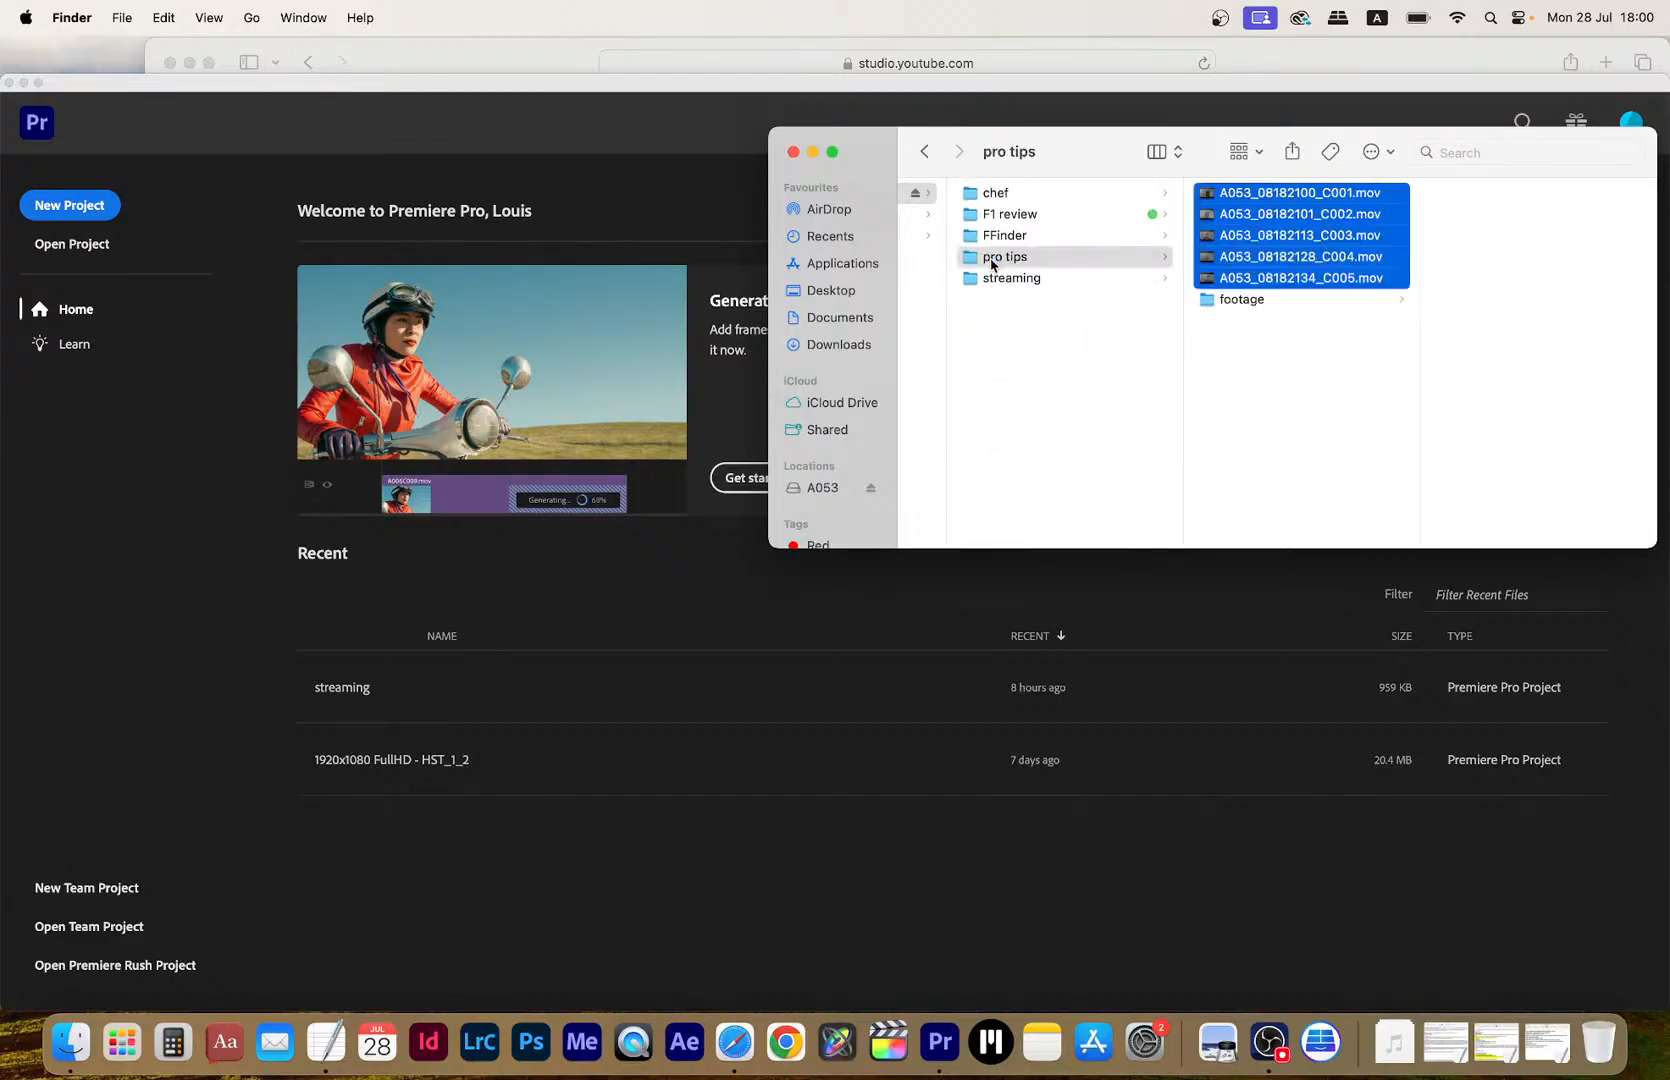
{"action": "left_click_drag", "start_coordinate": [1207, 197], "coordinate": [1222, 300]}
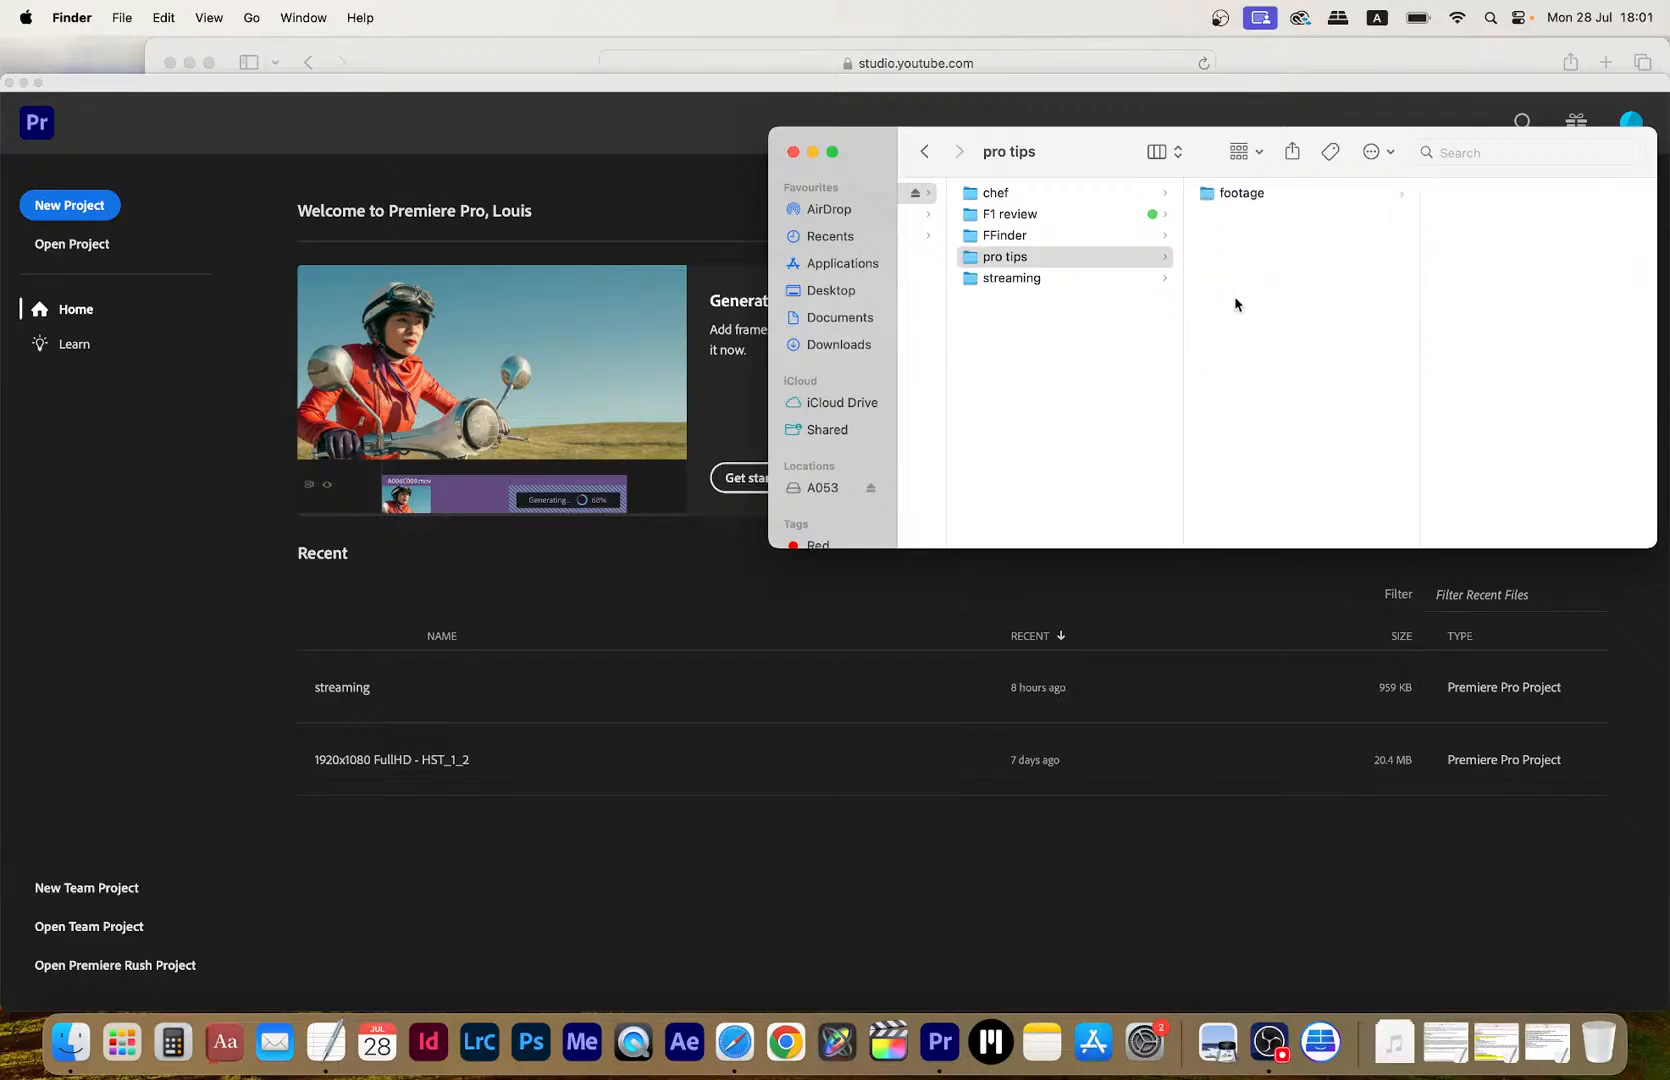
Create two more subfolders inside pro tips named "premiere" and "audio"
{"action": "right_click", "coordinate": [1236, 299]}
{"action": "left_click", "coordinate": [1262, 310]}
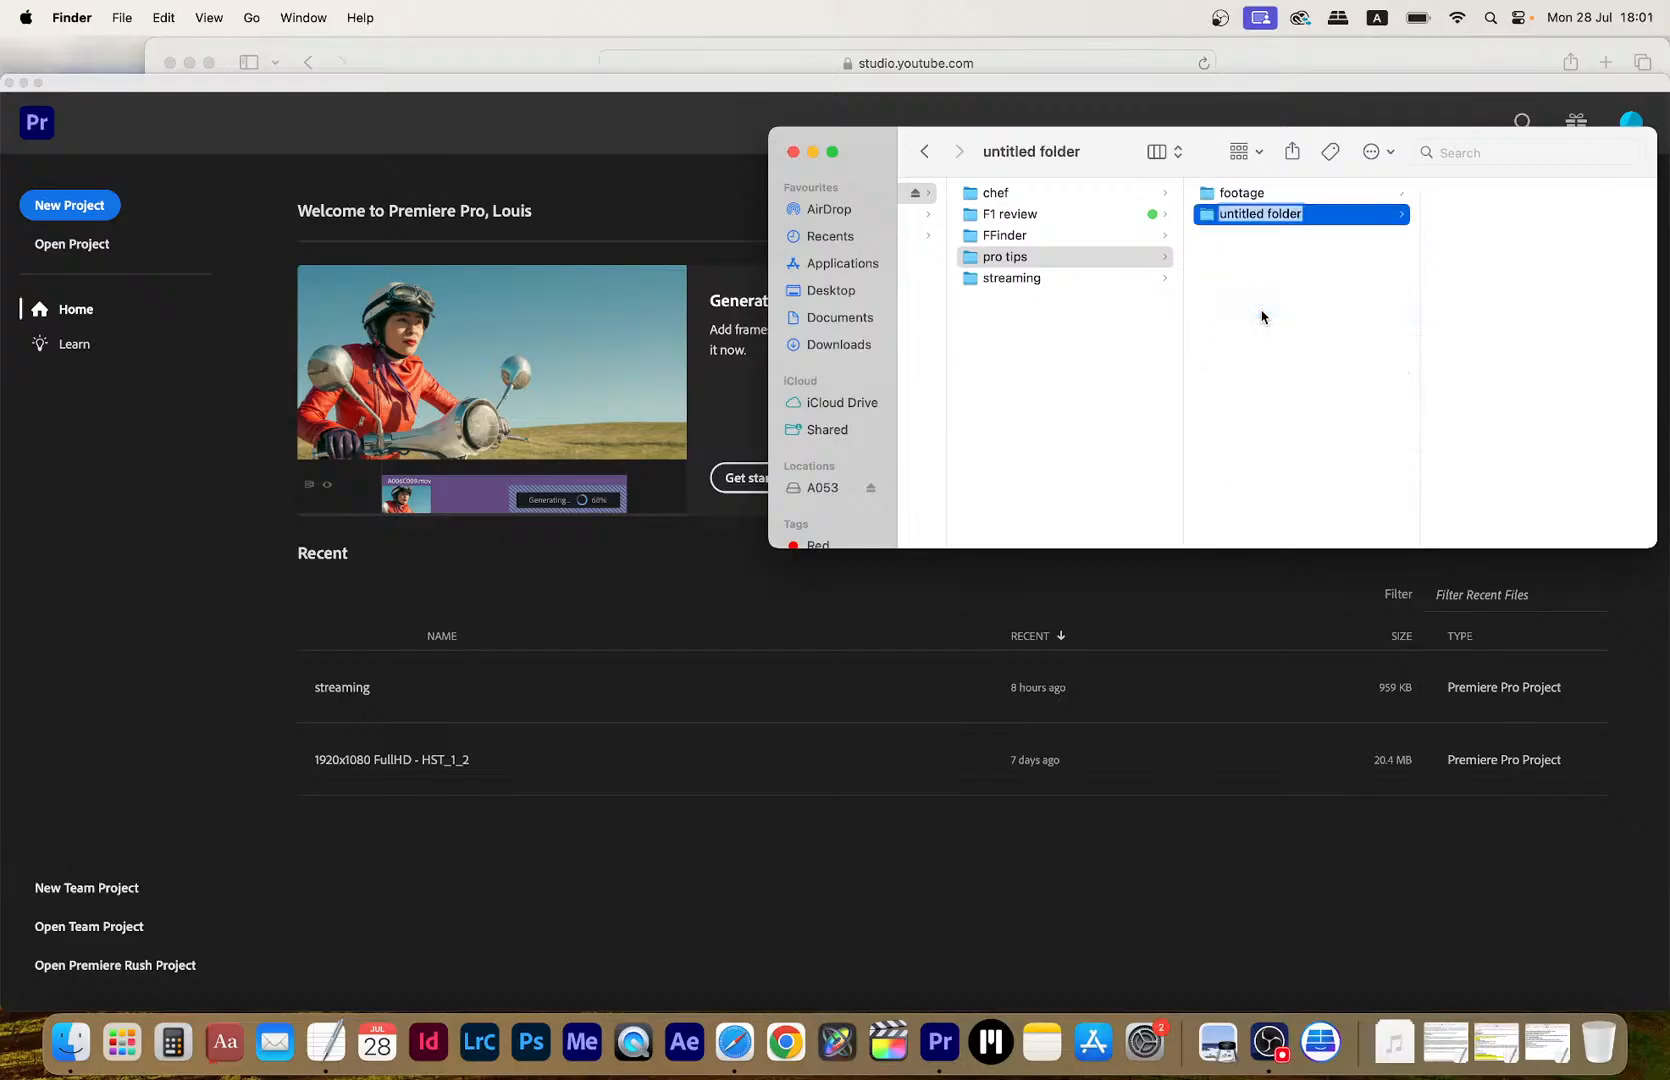
{"action": "type", "text": "premiere"}
{"action": "key", "text": "Return"}
{"action": "right_click", "coordinate": [1300, 320]}
{"action": "left_click", "coordinate": [1318, 328]}
{"action": "type", "text": "a"}
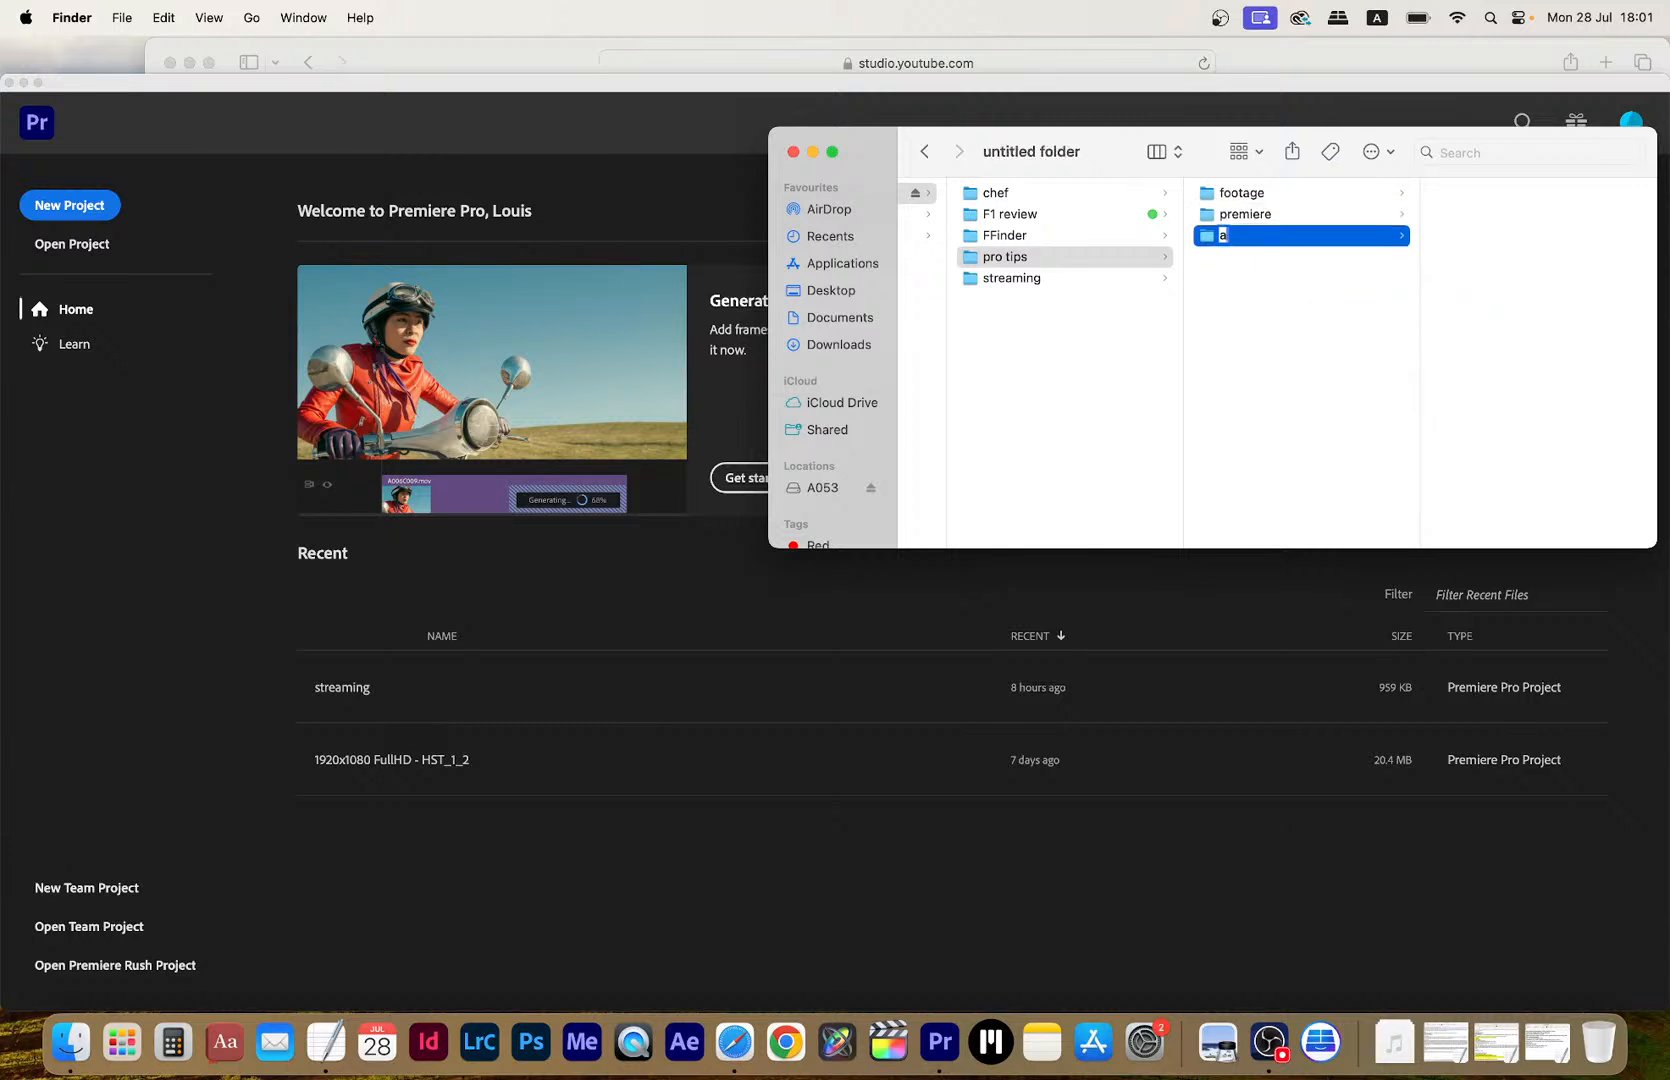
{"action": "key", "text": "Return"}
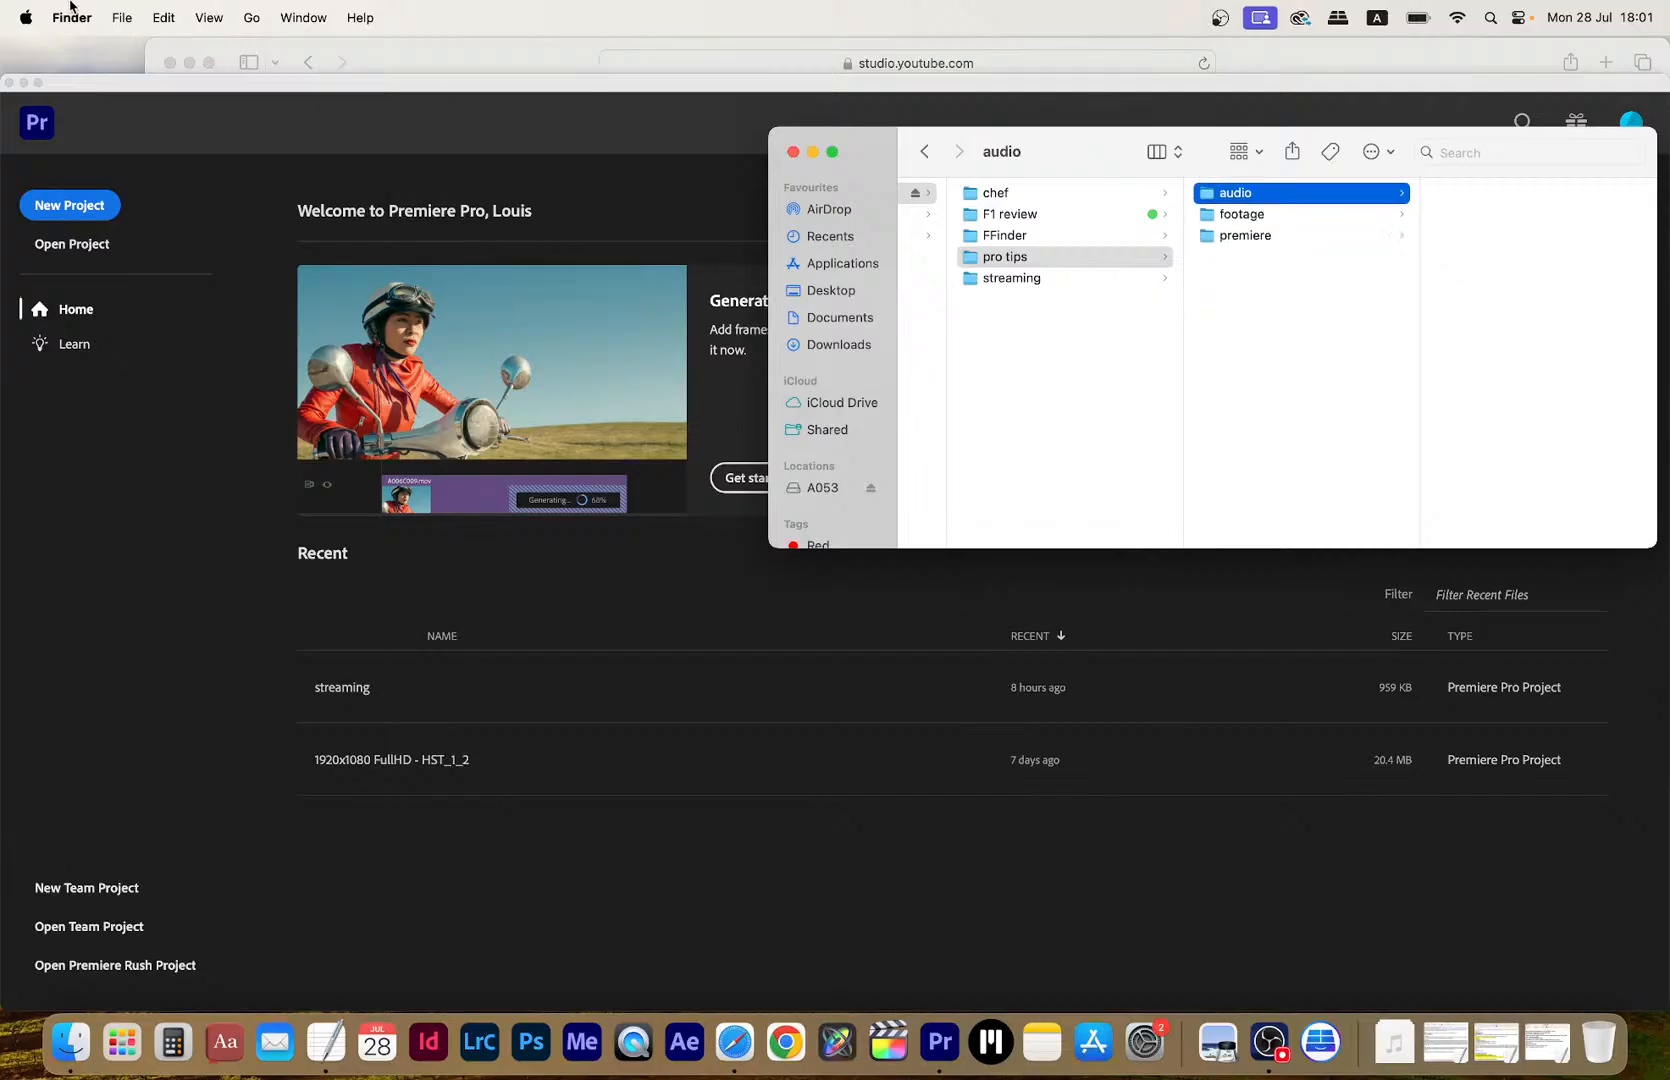
Copy ZOOM0009.WAV from the Desktop into the audio folder of pro tips, using a second Finder window
{"action": "left_click", "coordinate": [122, 17]}
{"action": "left_click", "coordinate": [160, 52]}
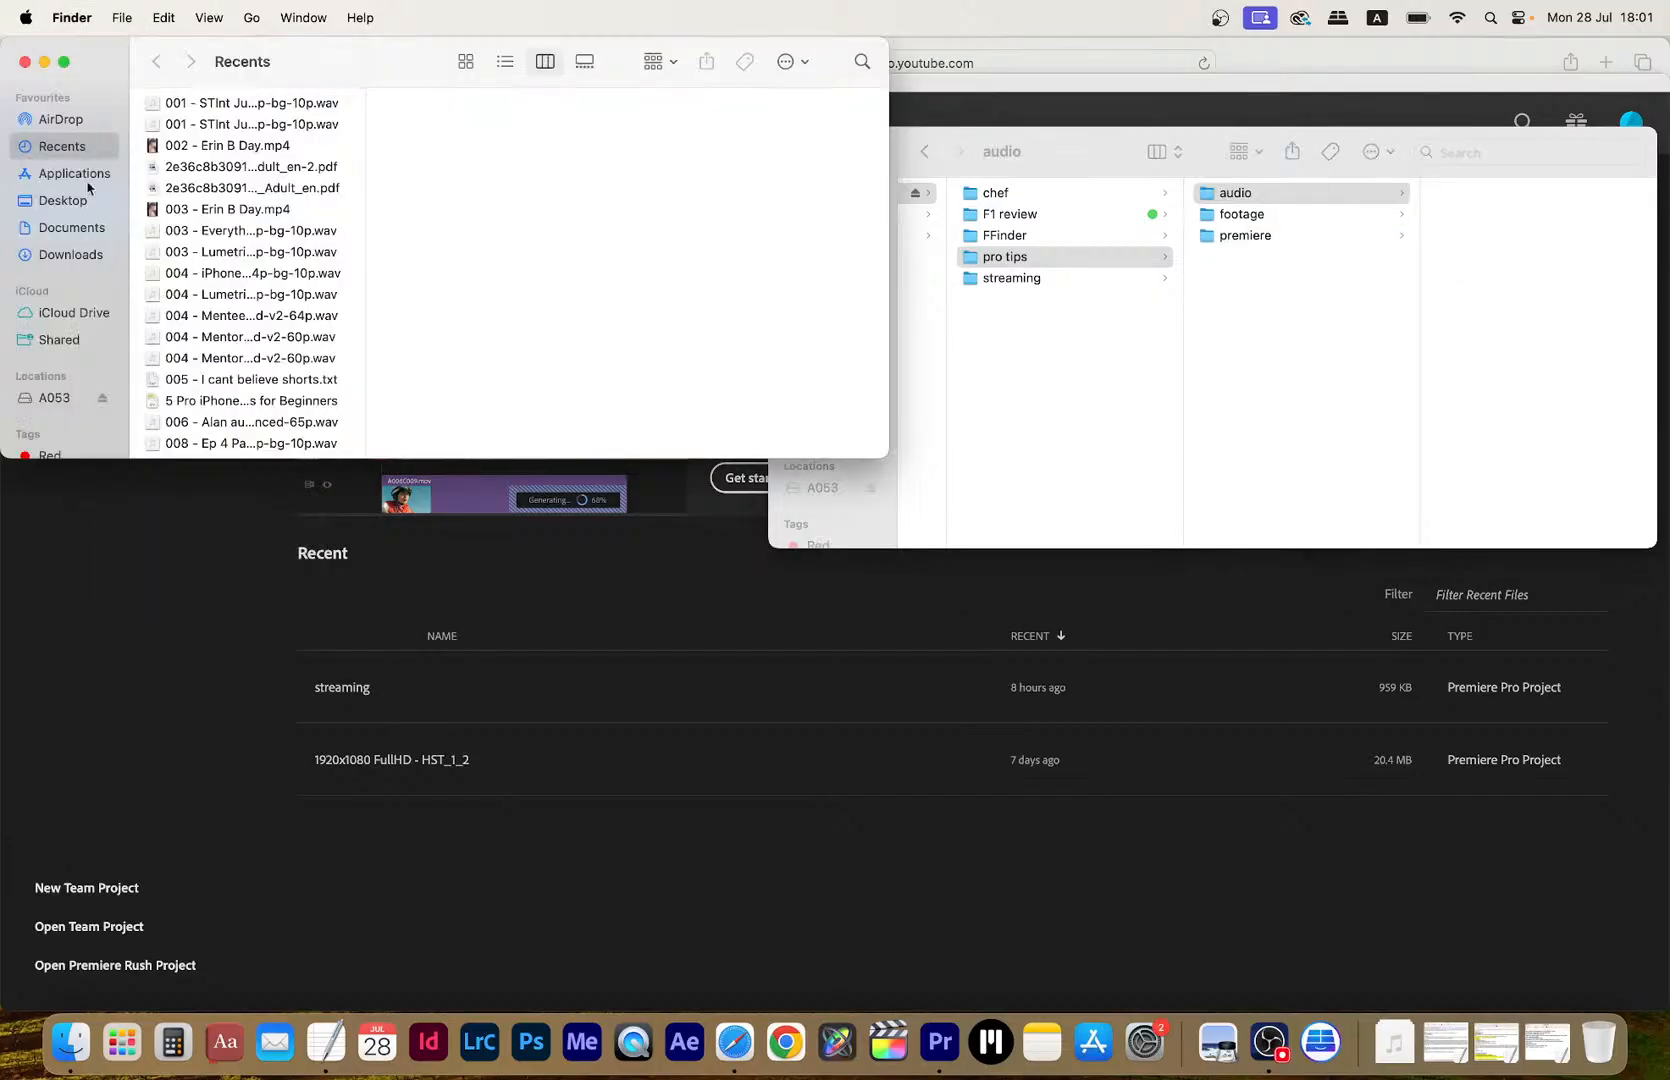
{"action": "left_click", "coordinate": [63, 201]}
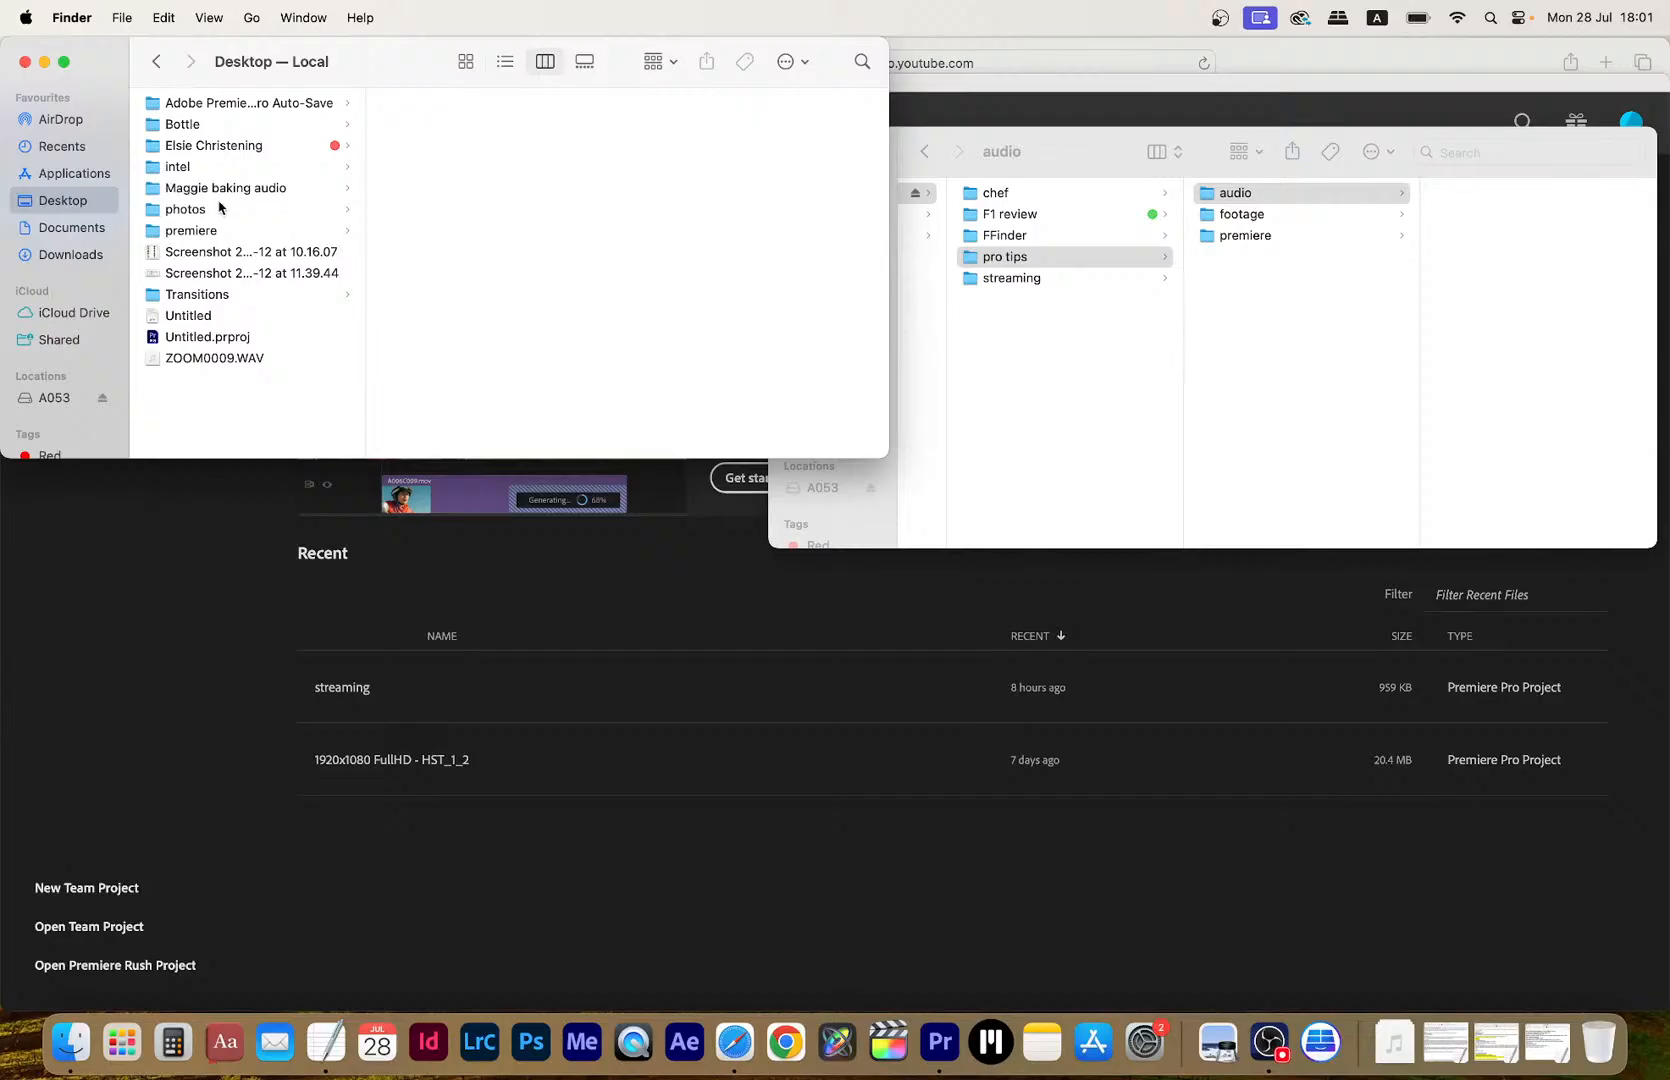
{"action": "left_click", "coordinate": [209, 361]}
{"action": "left_click_drag", "start_coordinate": [209, 361], "coordinate": [1472, 261]}
{"action": "left_click", "coordinate": [24, 63]}
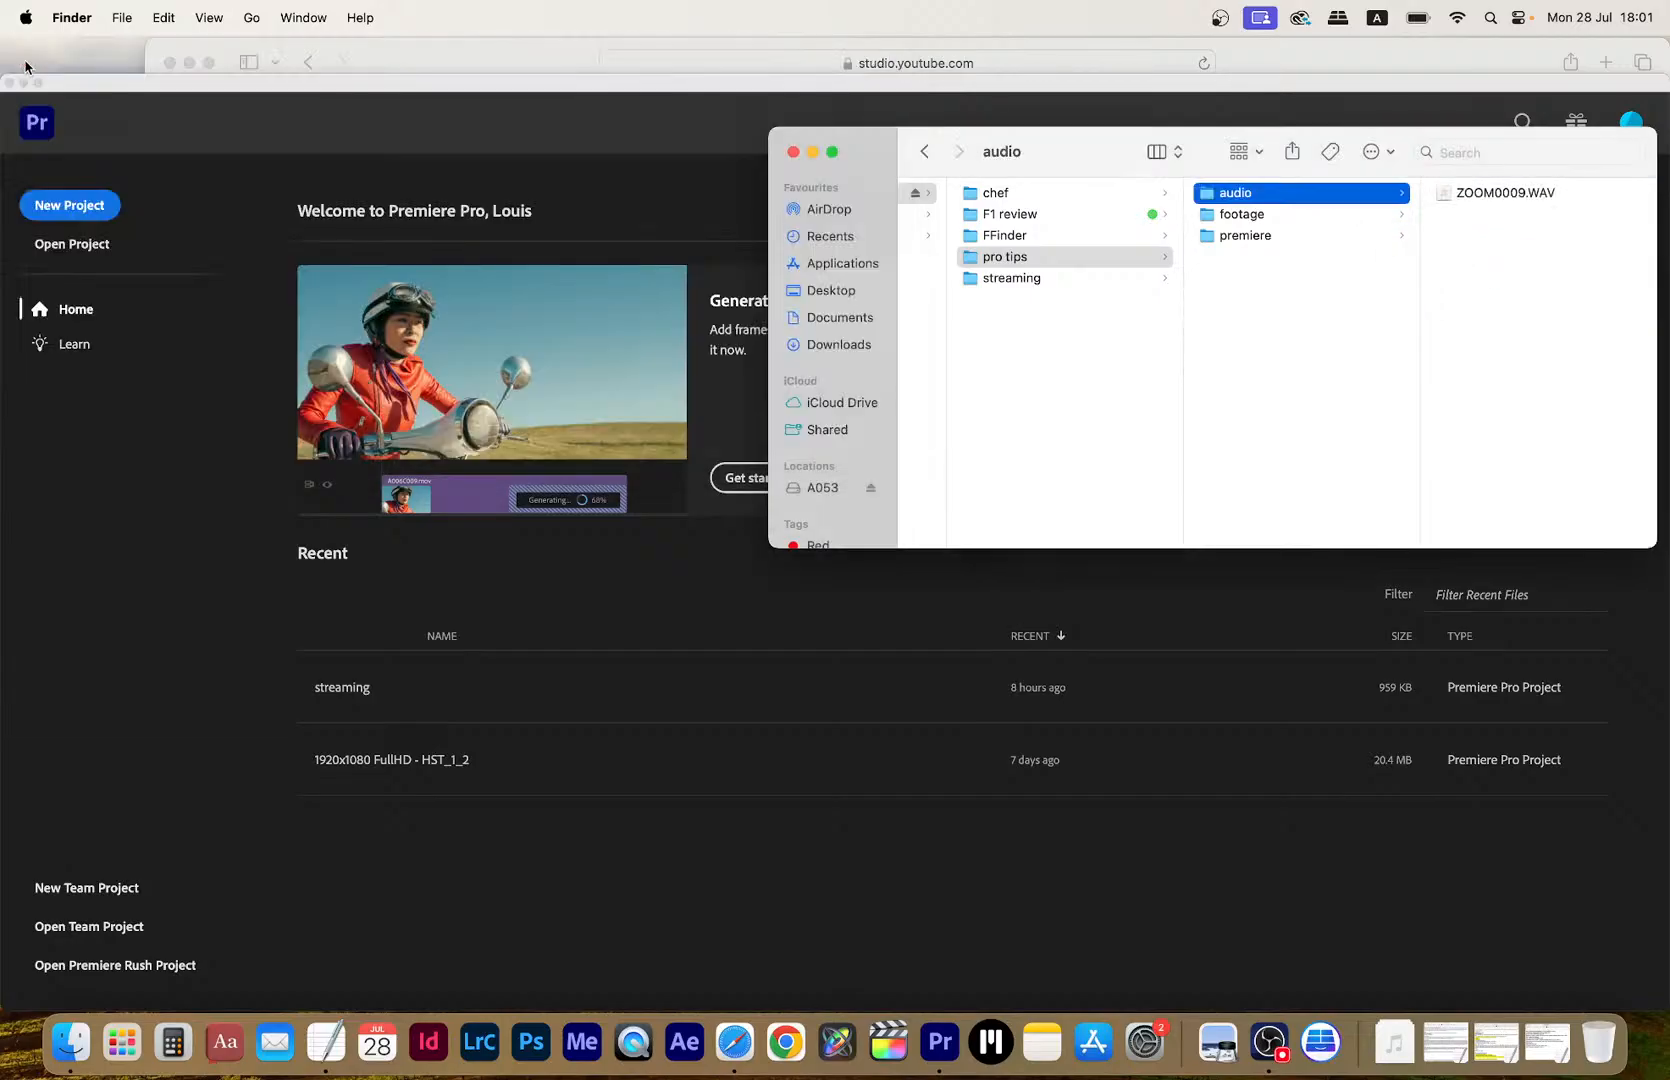
Open the premiere folder inside pro tips and start a new project in Premiere Pro
{"action": "left_click", "coordinate": [1279, 238]}
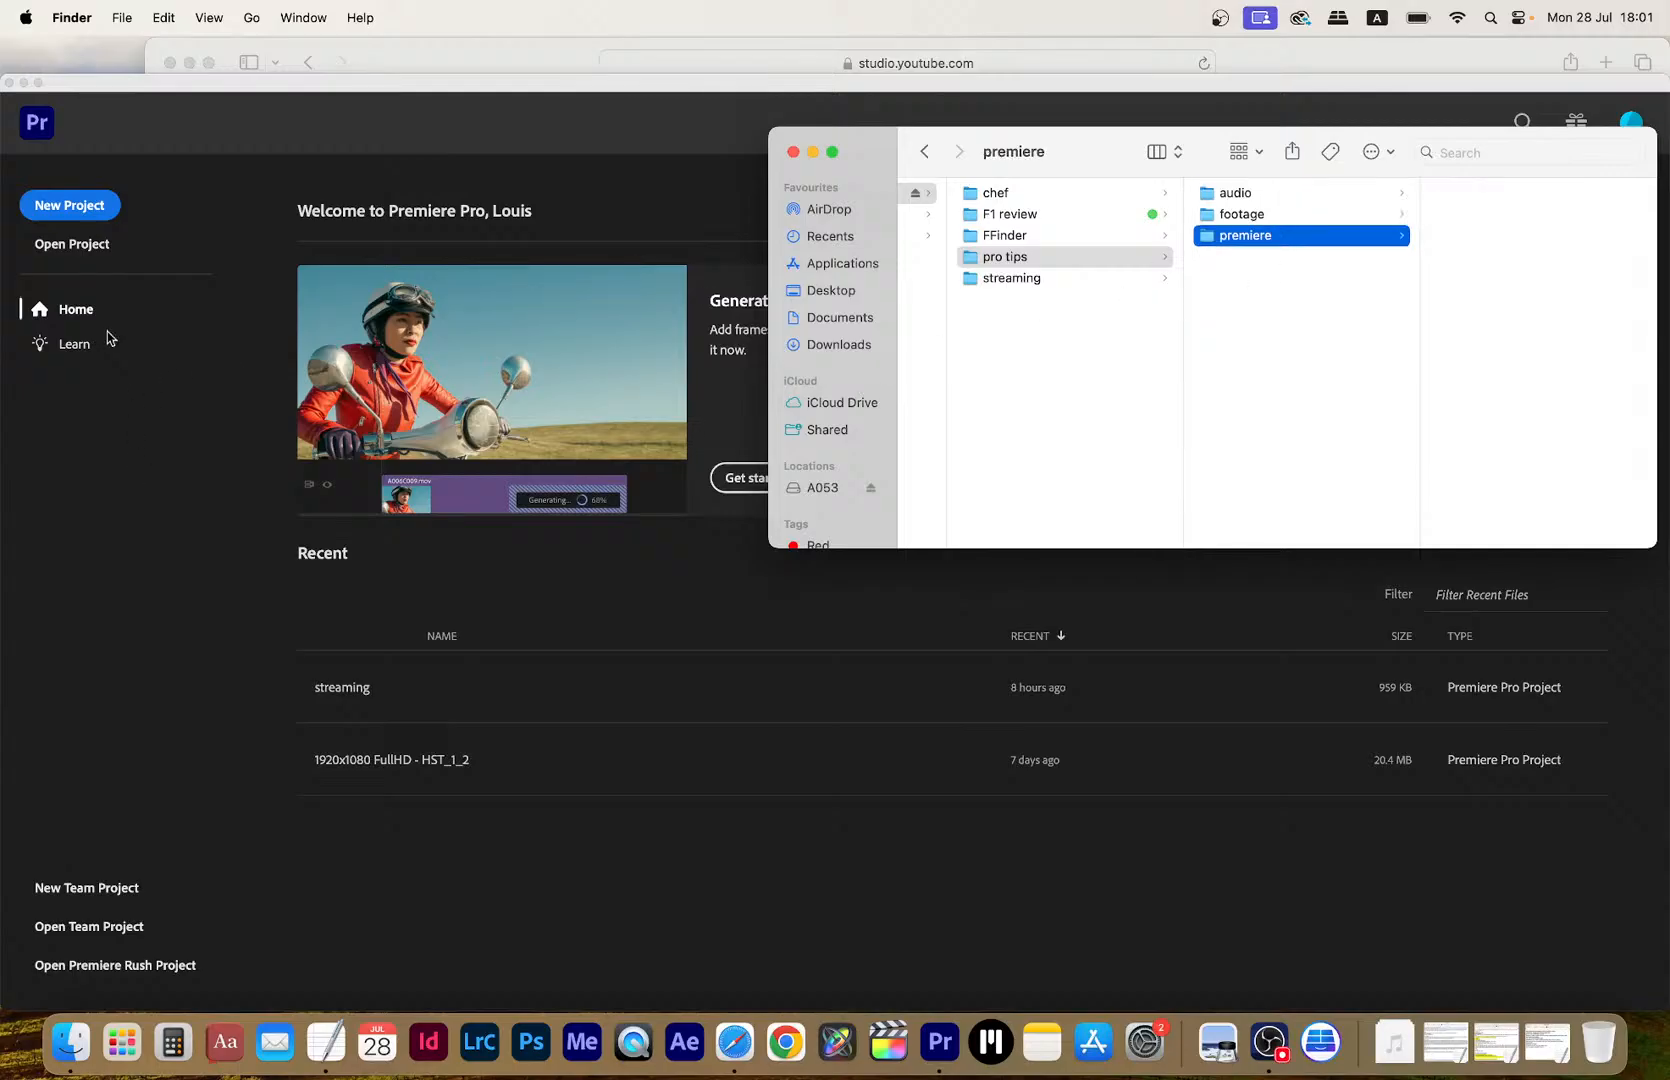
{"action": "left_click", "coordinate": [72, 210]}
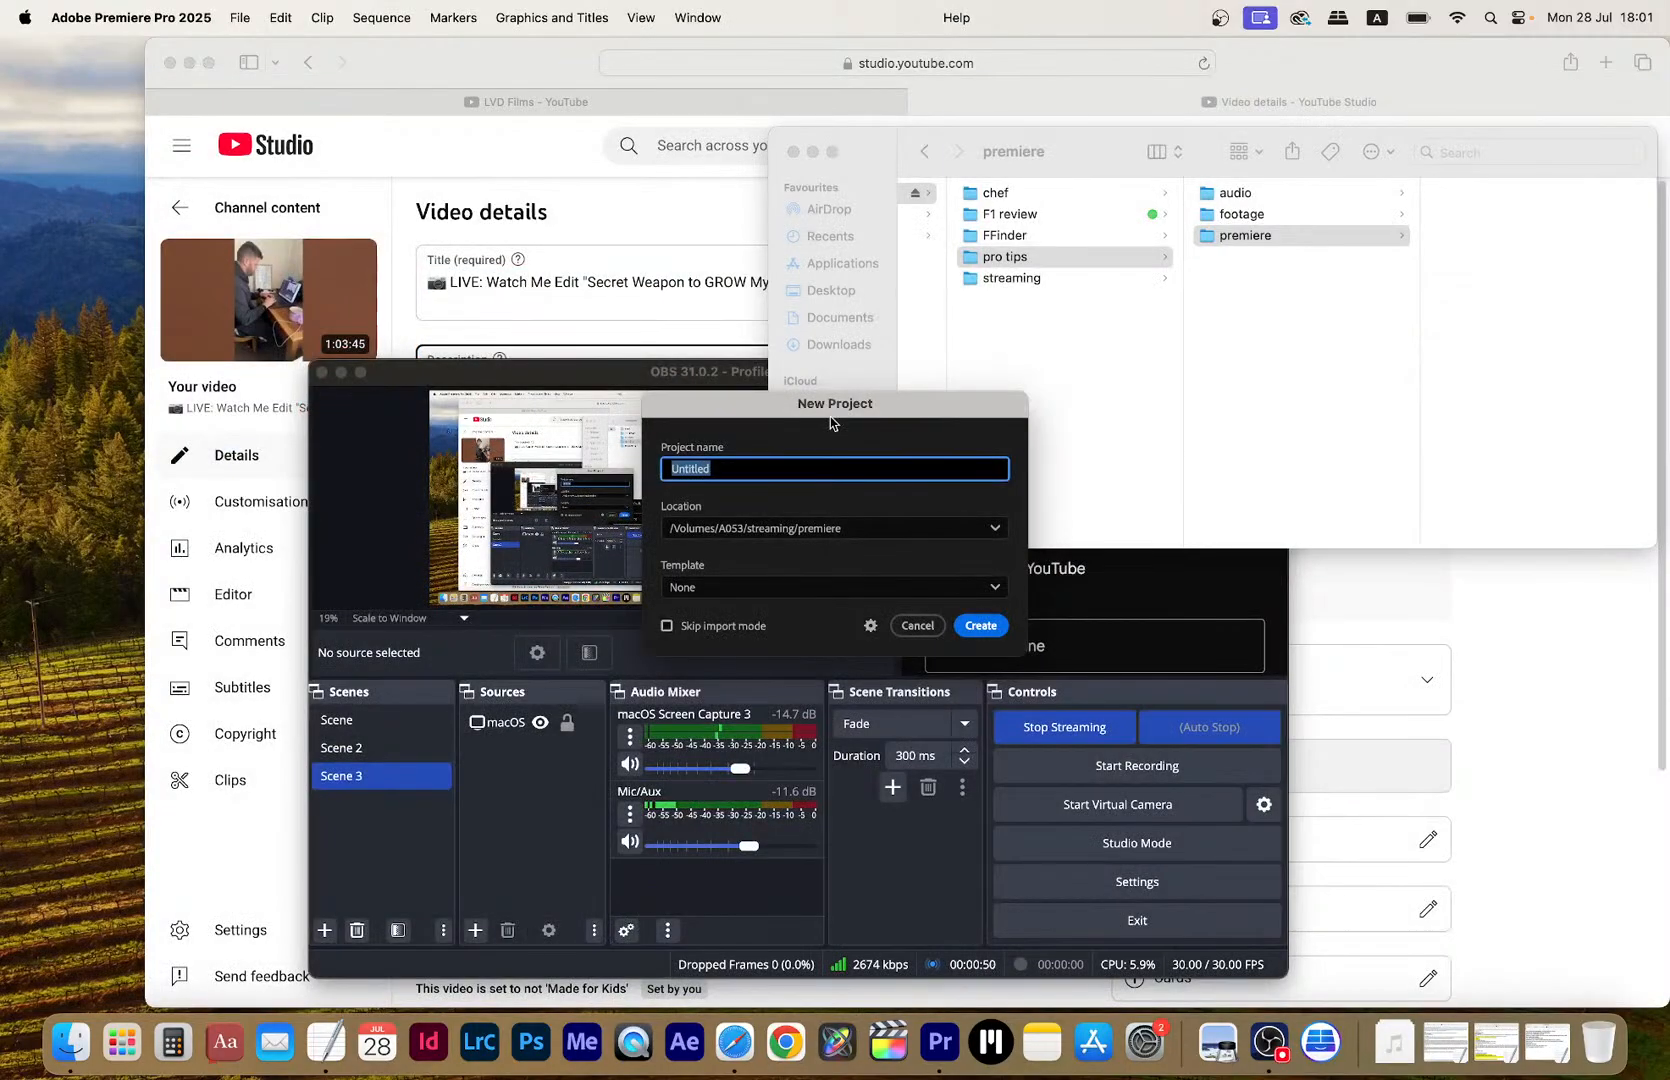
Switch to Safari and open the current live stream from the LVD Films YouTube channel
{"action": "left_click", "coordinate": [538, 103]}
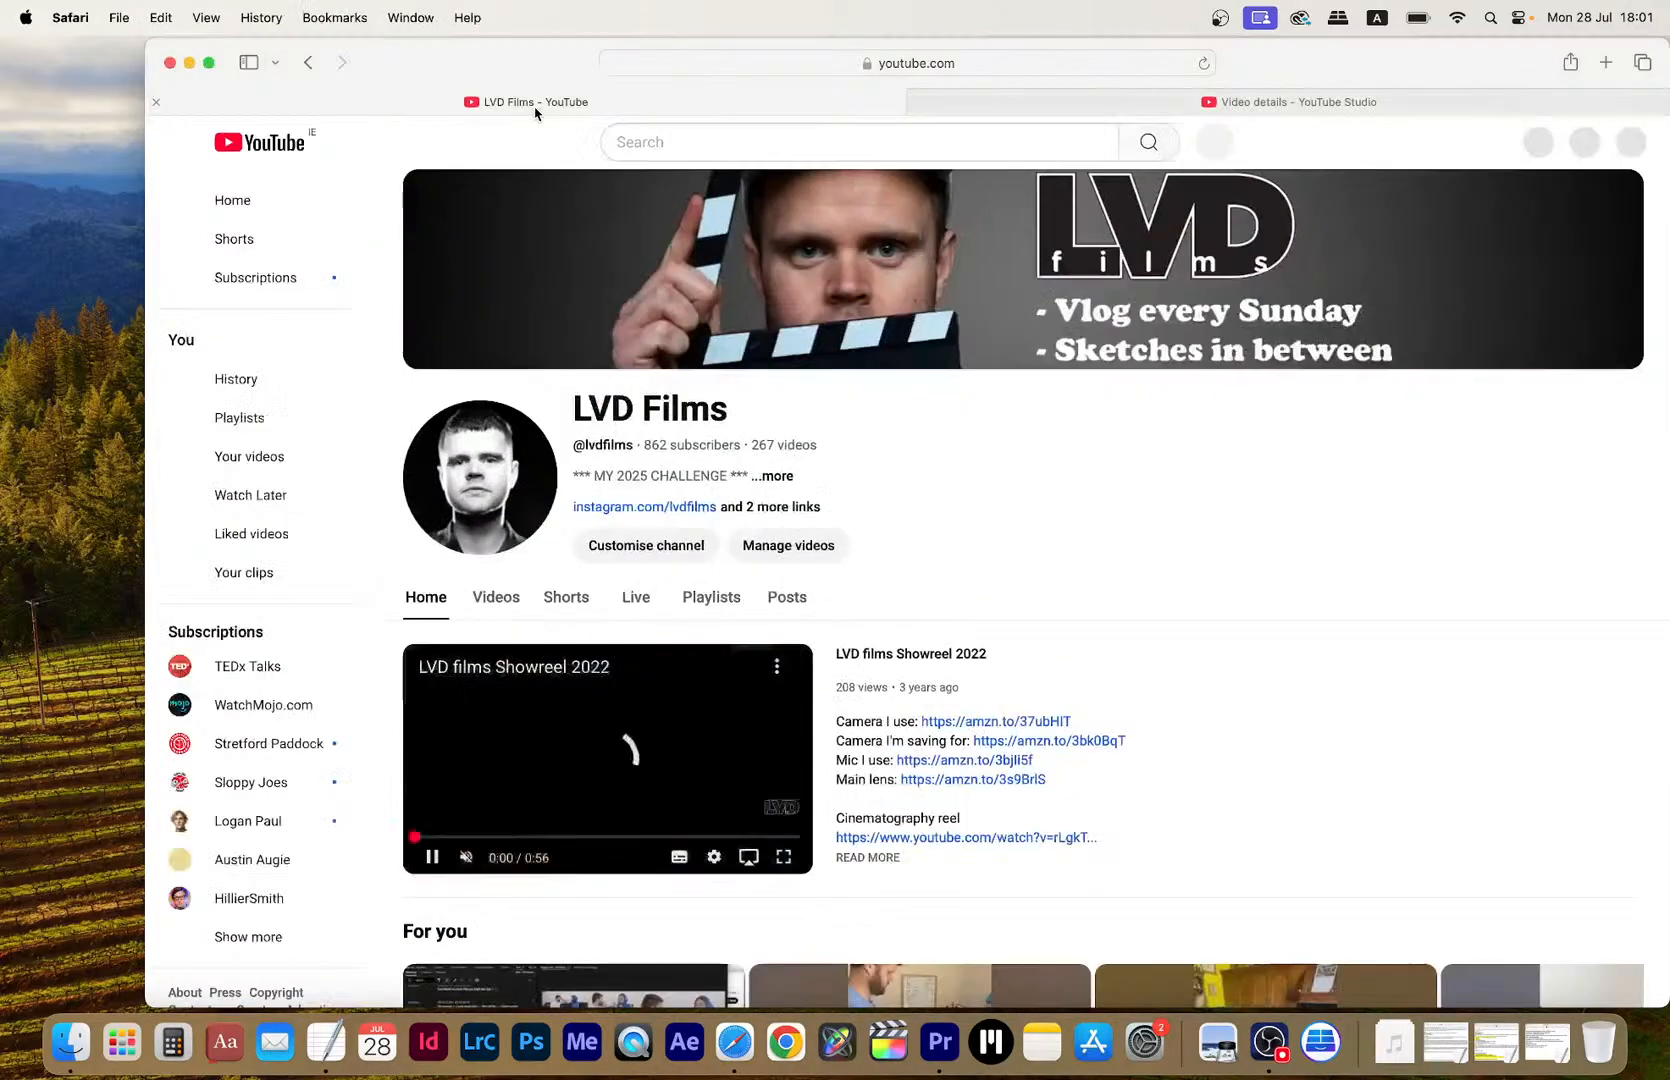
{"action": "left_click", "coordinate": [638, 600]}
{"action": "left_click", "coordinate": [497, 748]}
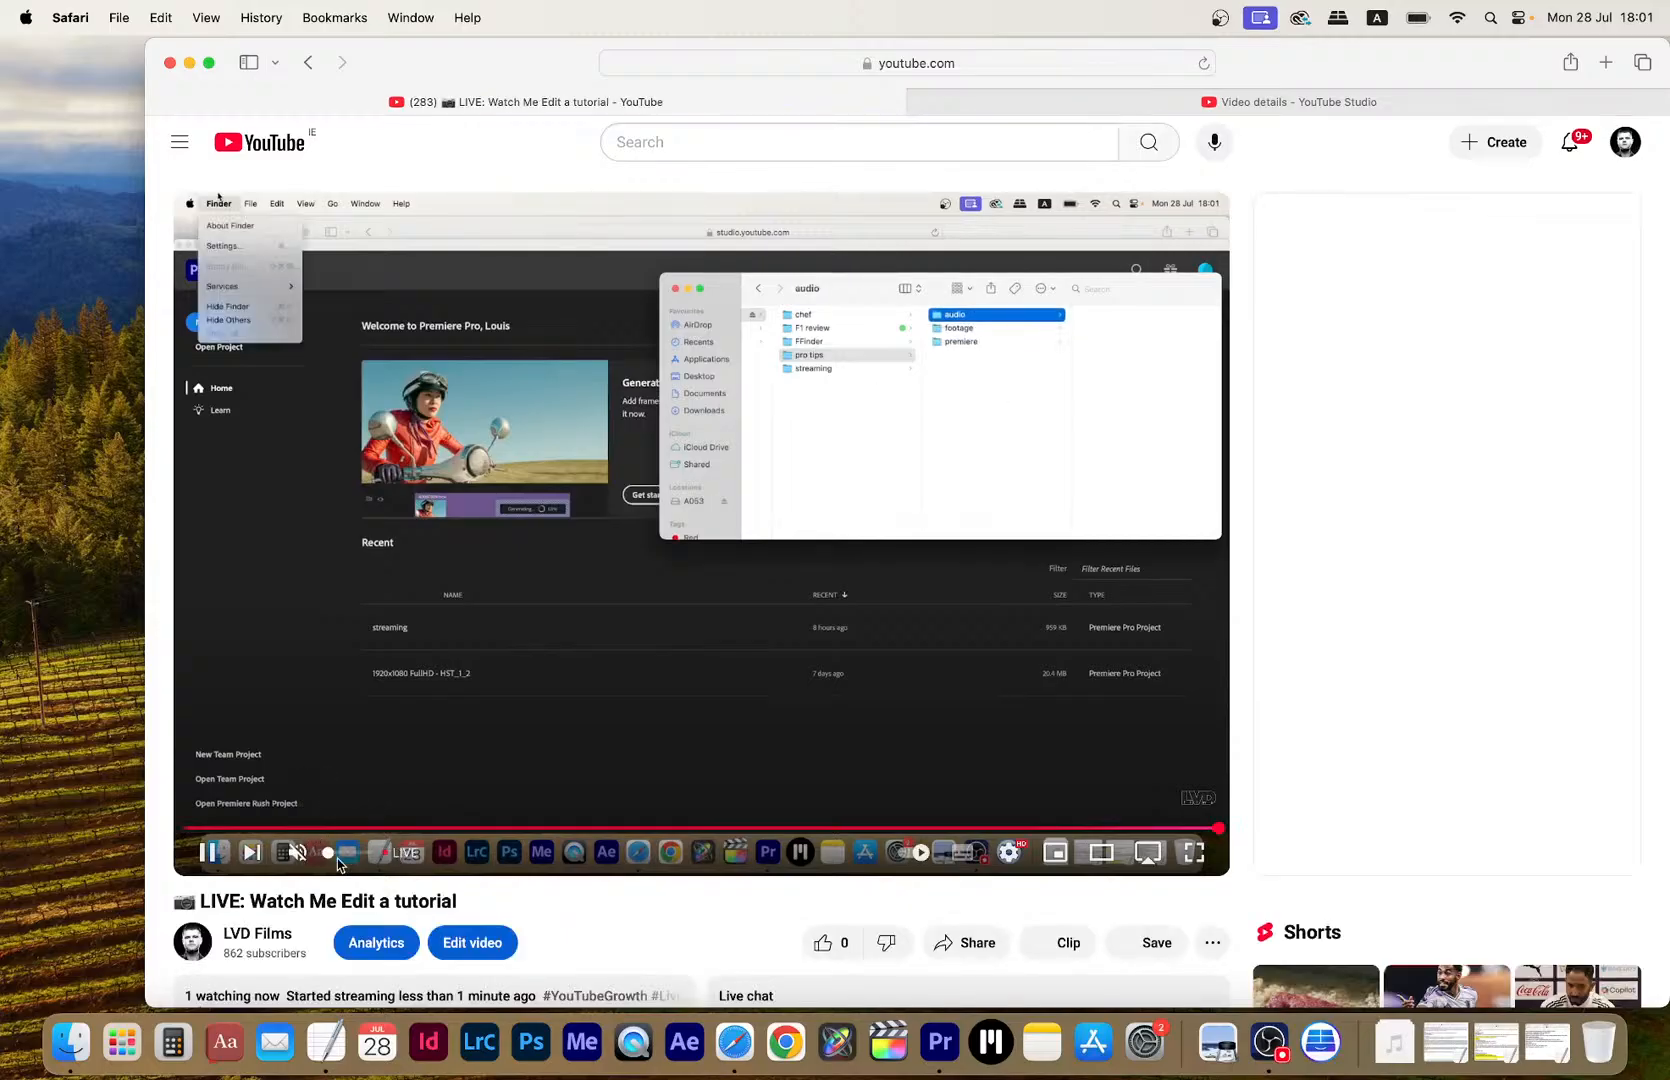
Back in Premiere Pro, name the new project "pro tipa" and choose the premiere folder inside pro tips as its location
{"action": "left_click", "coordinate": [937, 1070]}
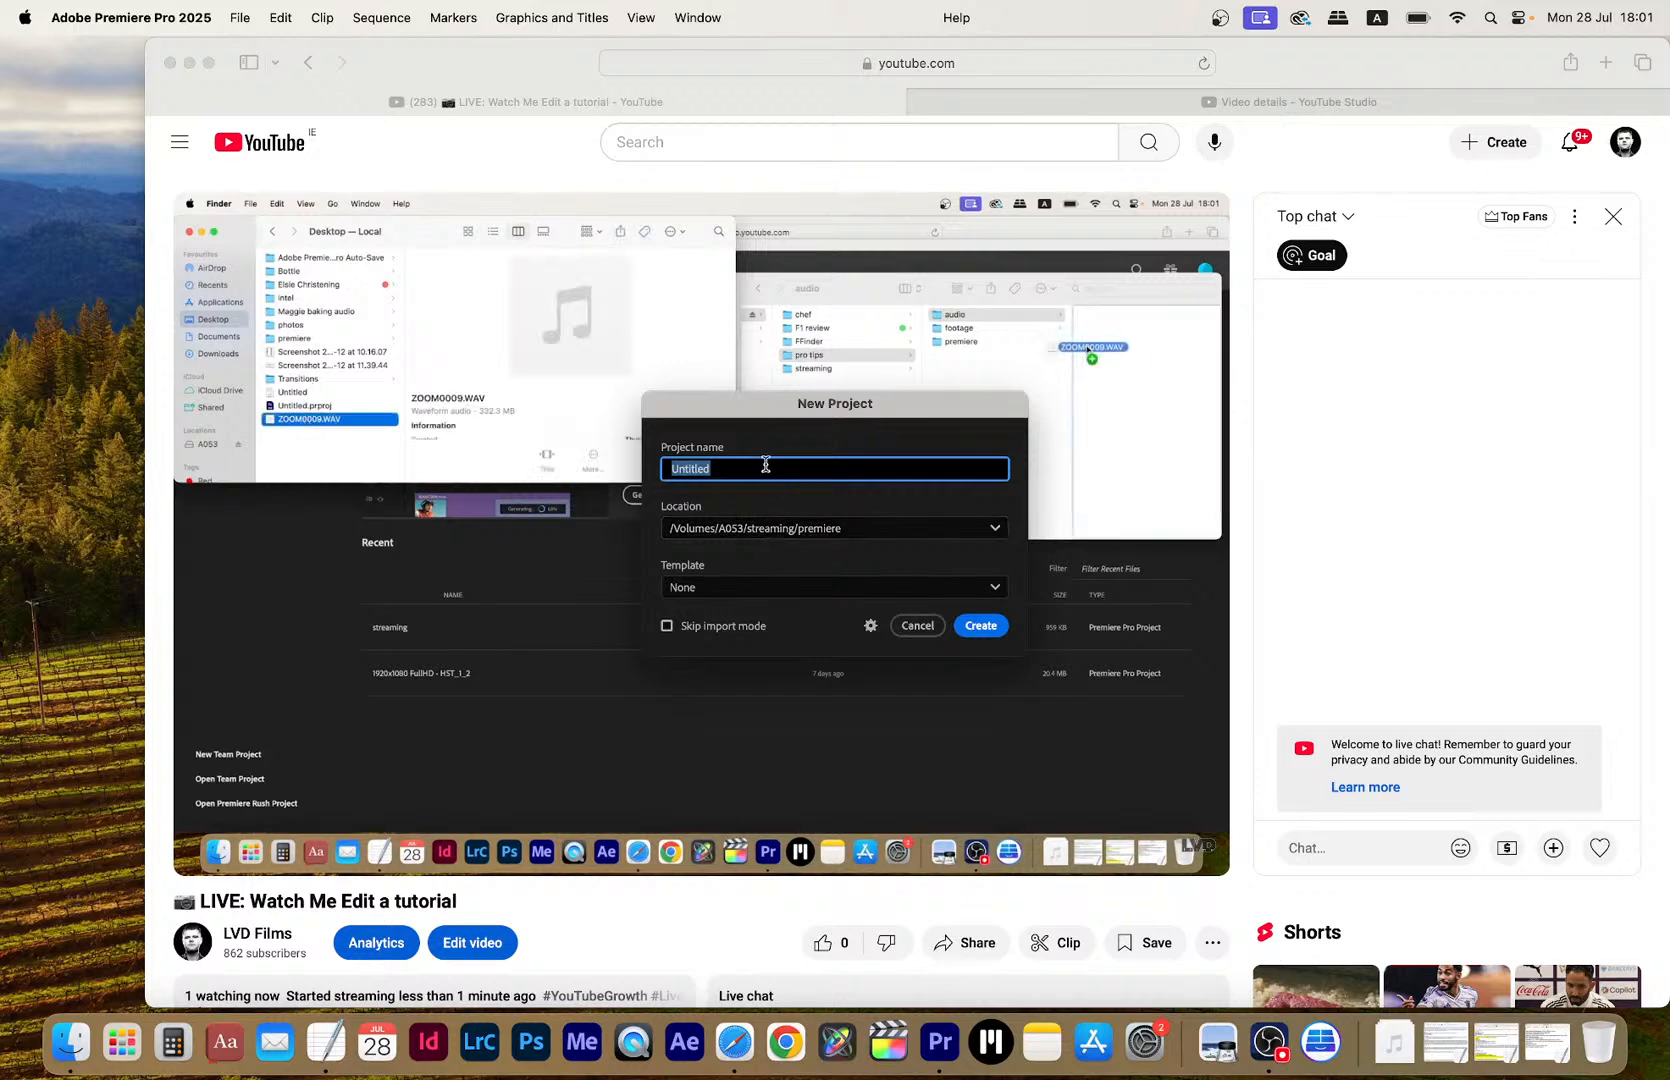
{"action": "type", "text": "pro"}
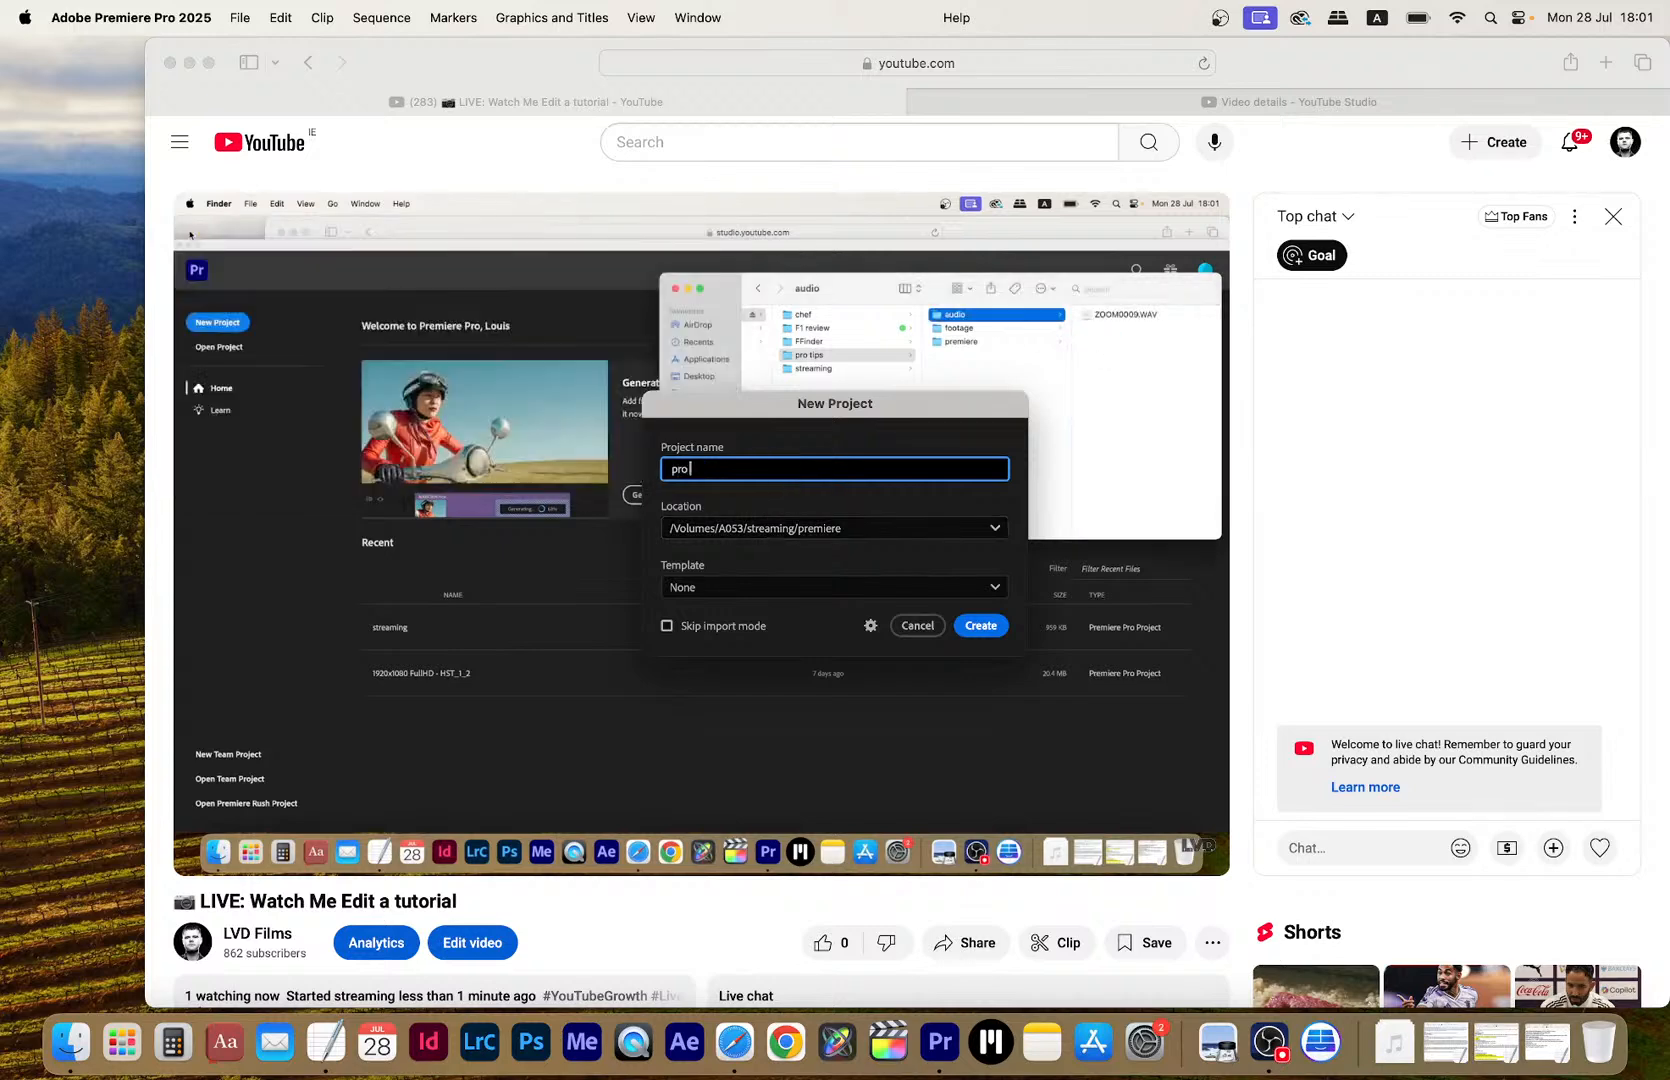
{"action": "type", "text": " tipa"}
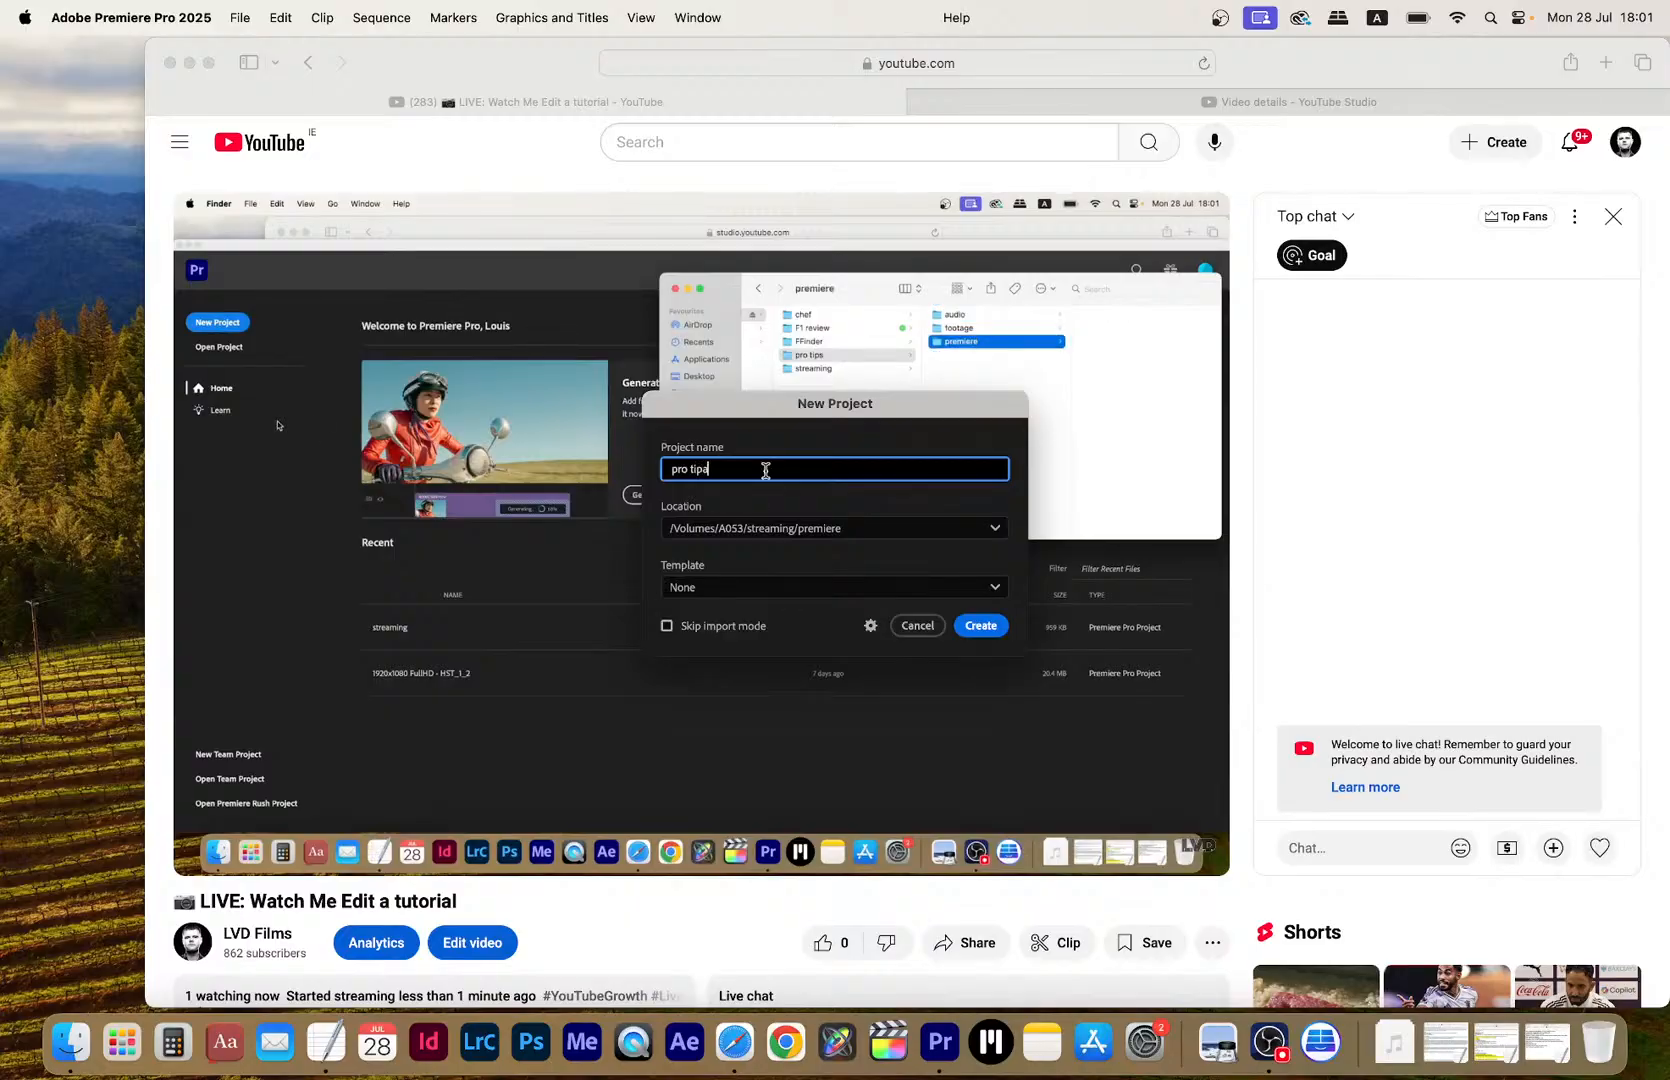
{"action": "left_click", "coordinate": [798, 530]}
{"action": "left_click", "coordinate": [740, 638]}
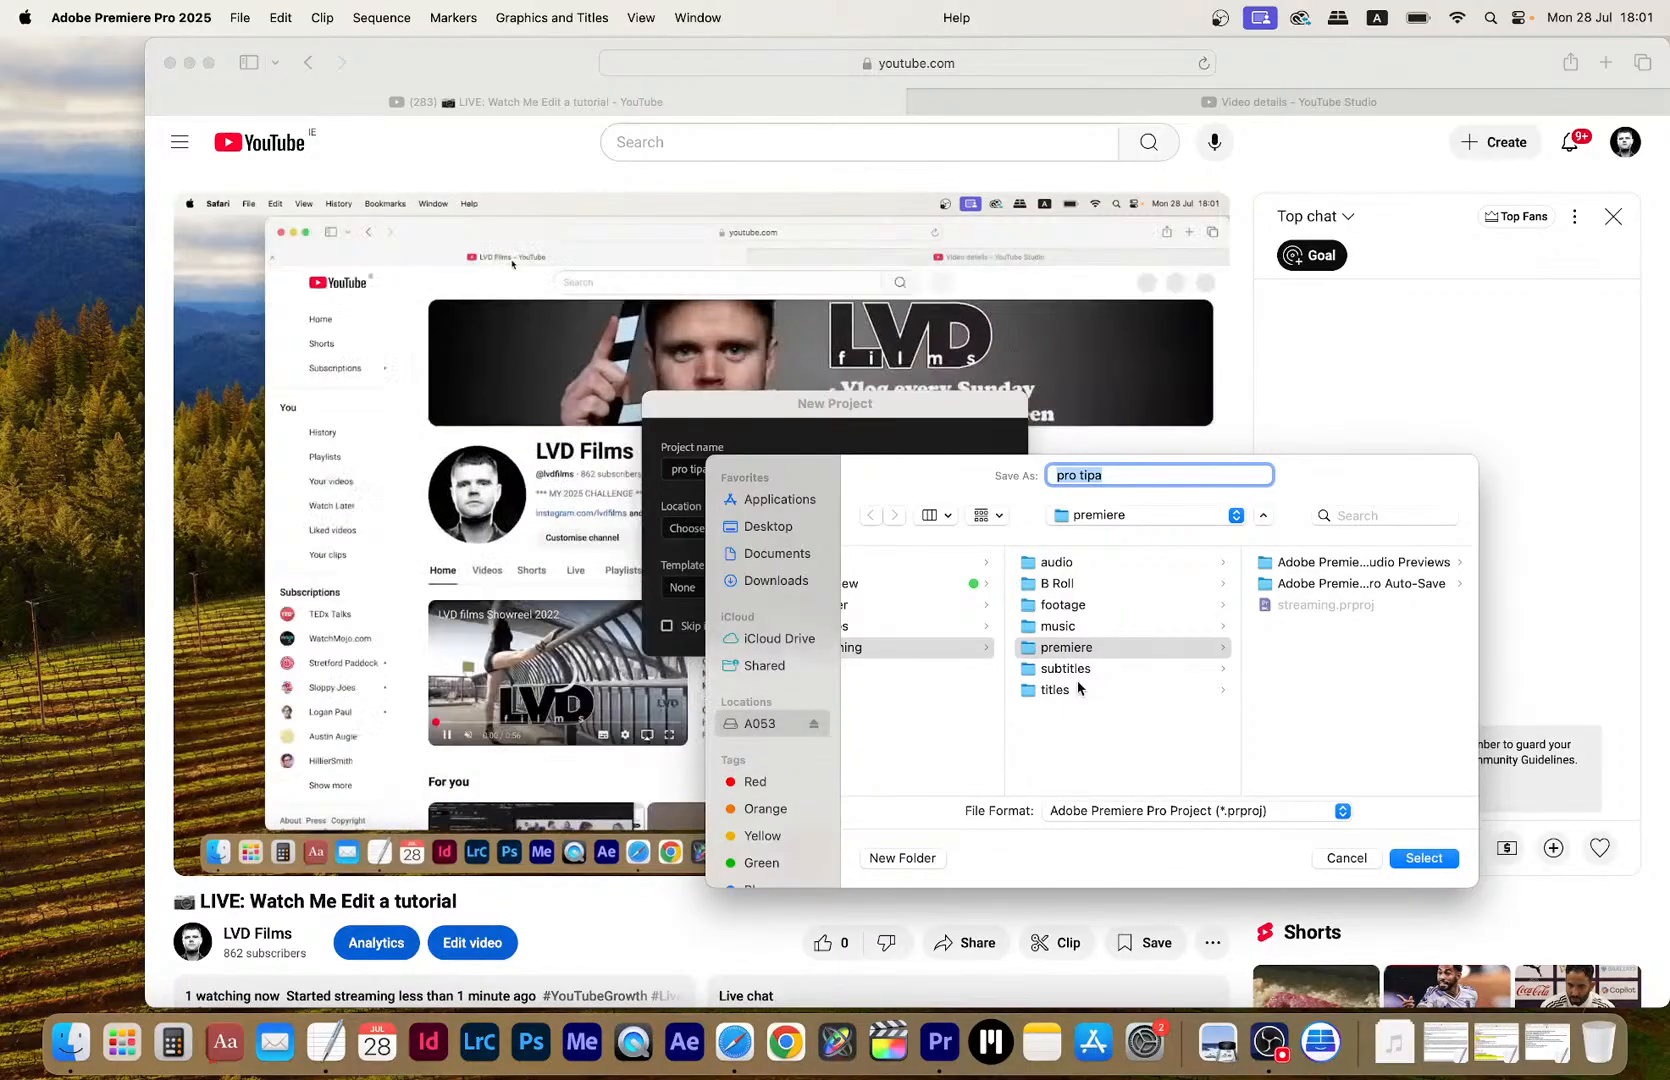
{"action": "scroll", "coordinate": [960, 645], "scroll_direction": "left", "scroll_amount": 3}
{"action": "left_click", "coordinate": [930, 626]}
{"action": "left_click", "coordinate": [1150, 606]}
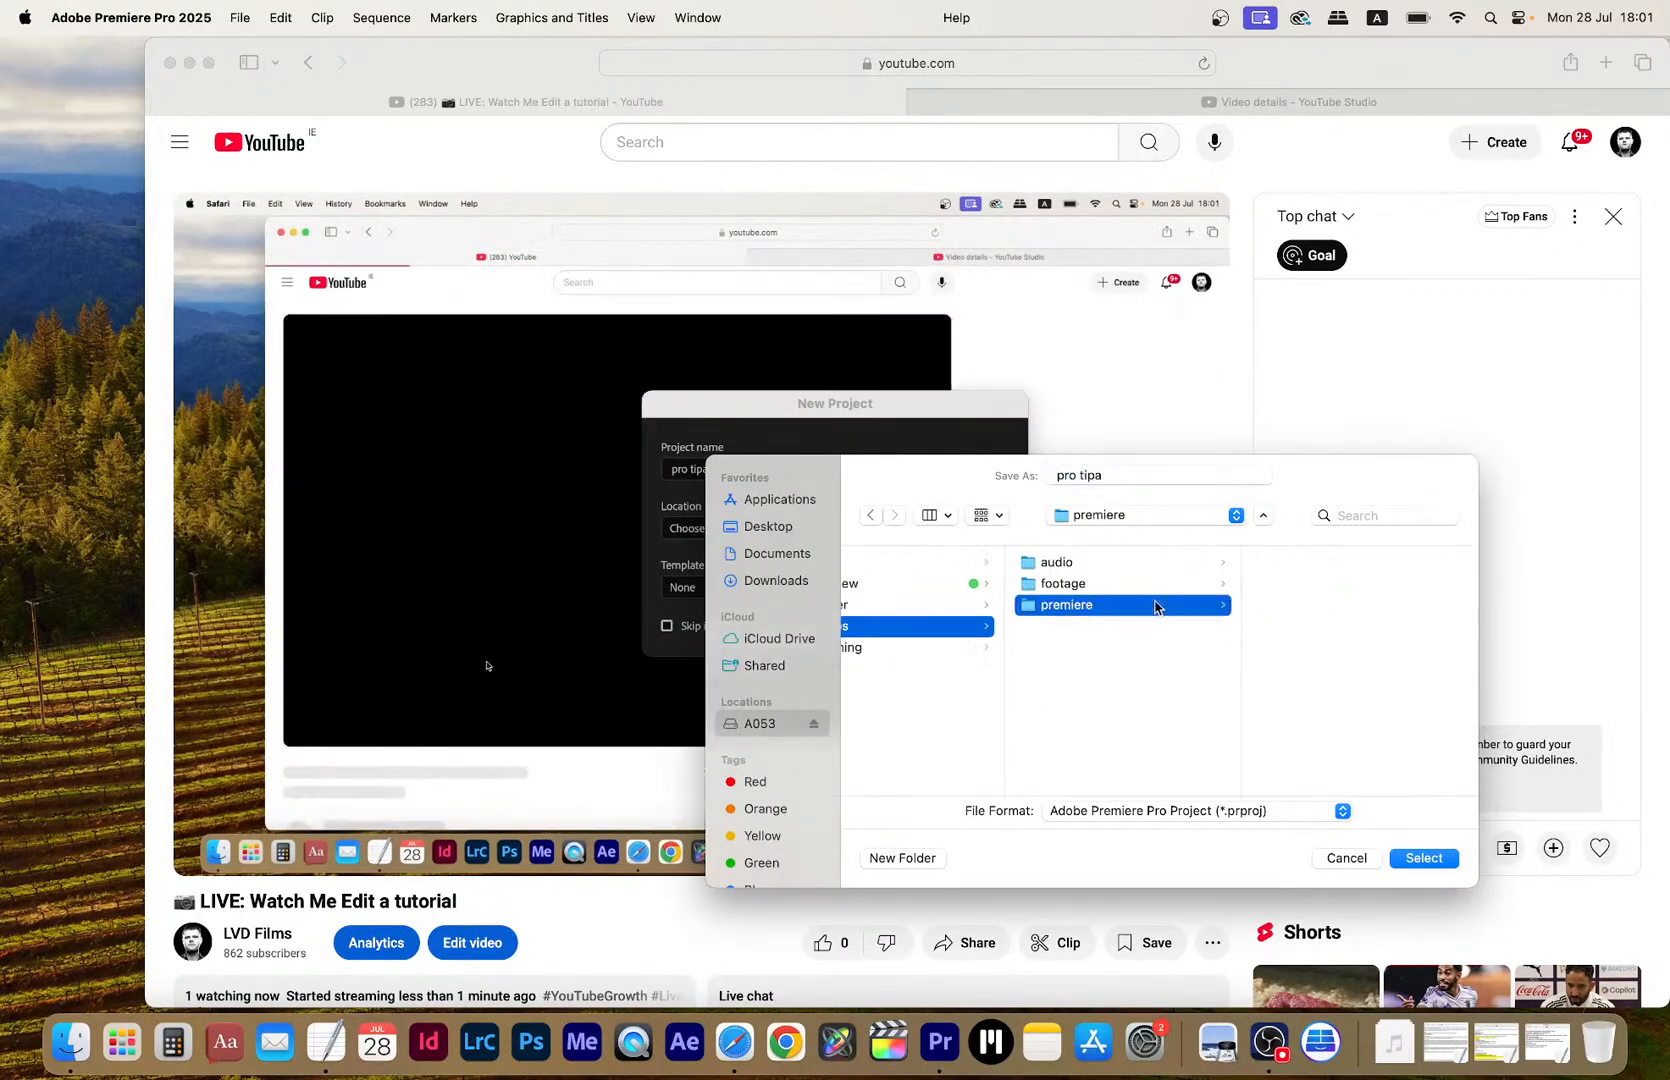
Correct the project name to "pro tips", accept the chosen location and create the project
{"action": "left_click", "coordinate": [1116, 477]}
{"action": "key", "text": "BackSpace"}
{"action": "type", "text": "s"}
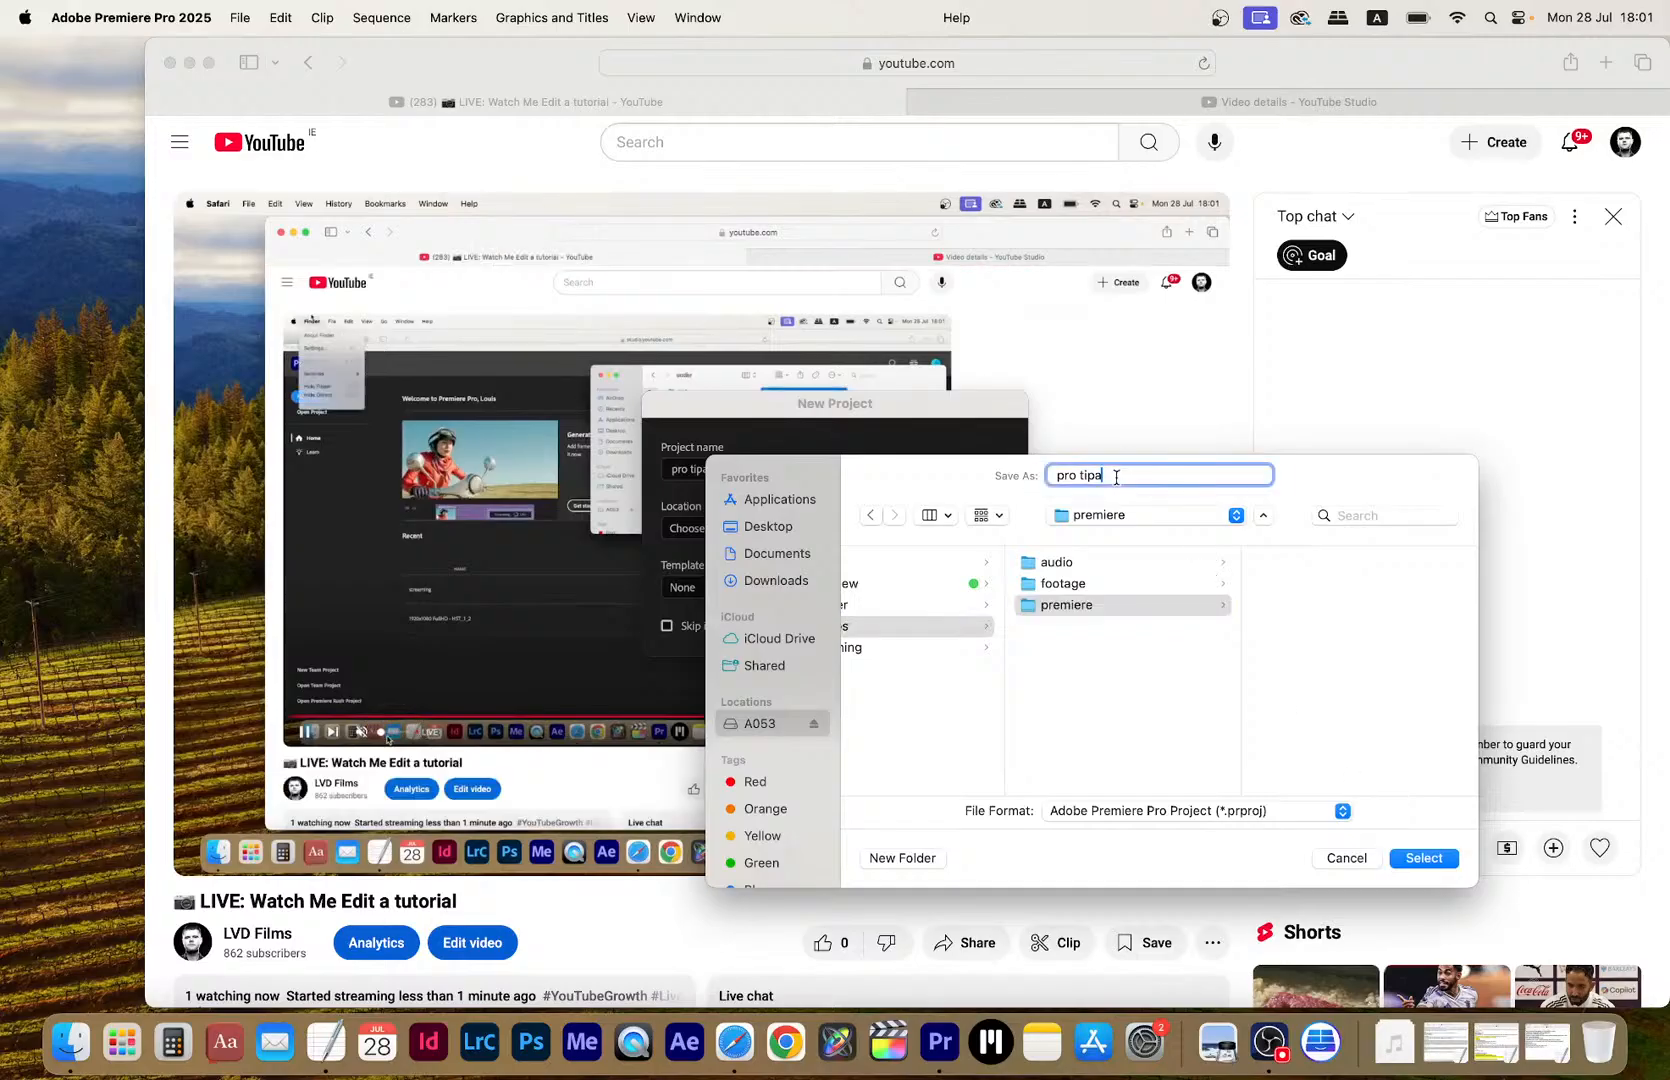
{"action": "left_click", "coordinate": [1424, 858]}
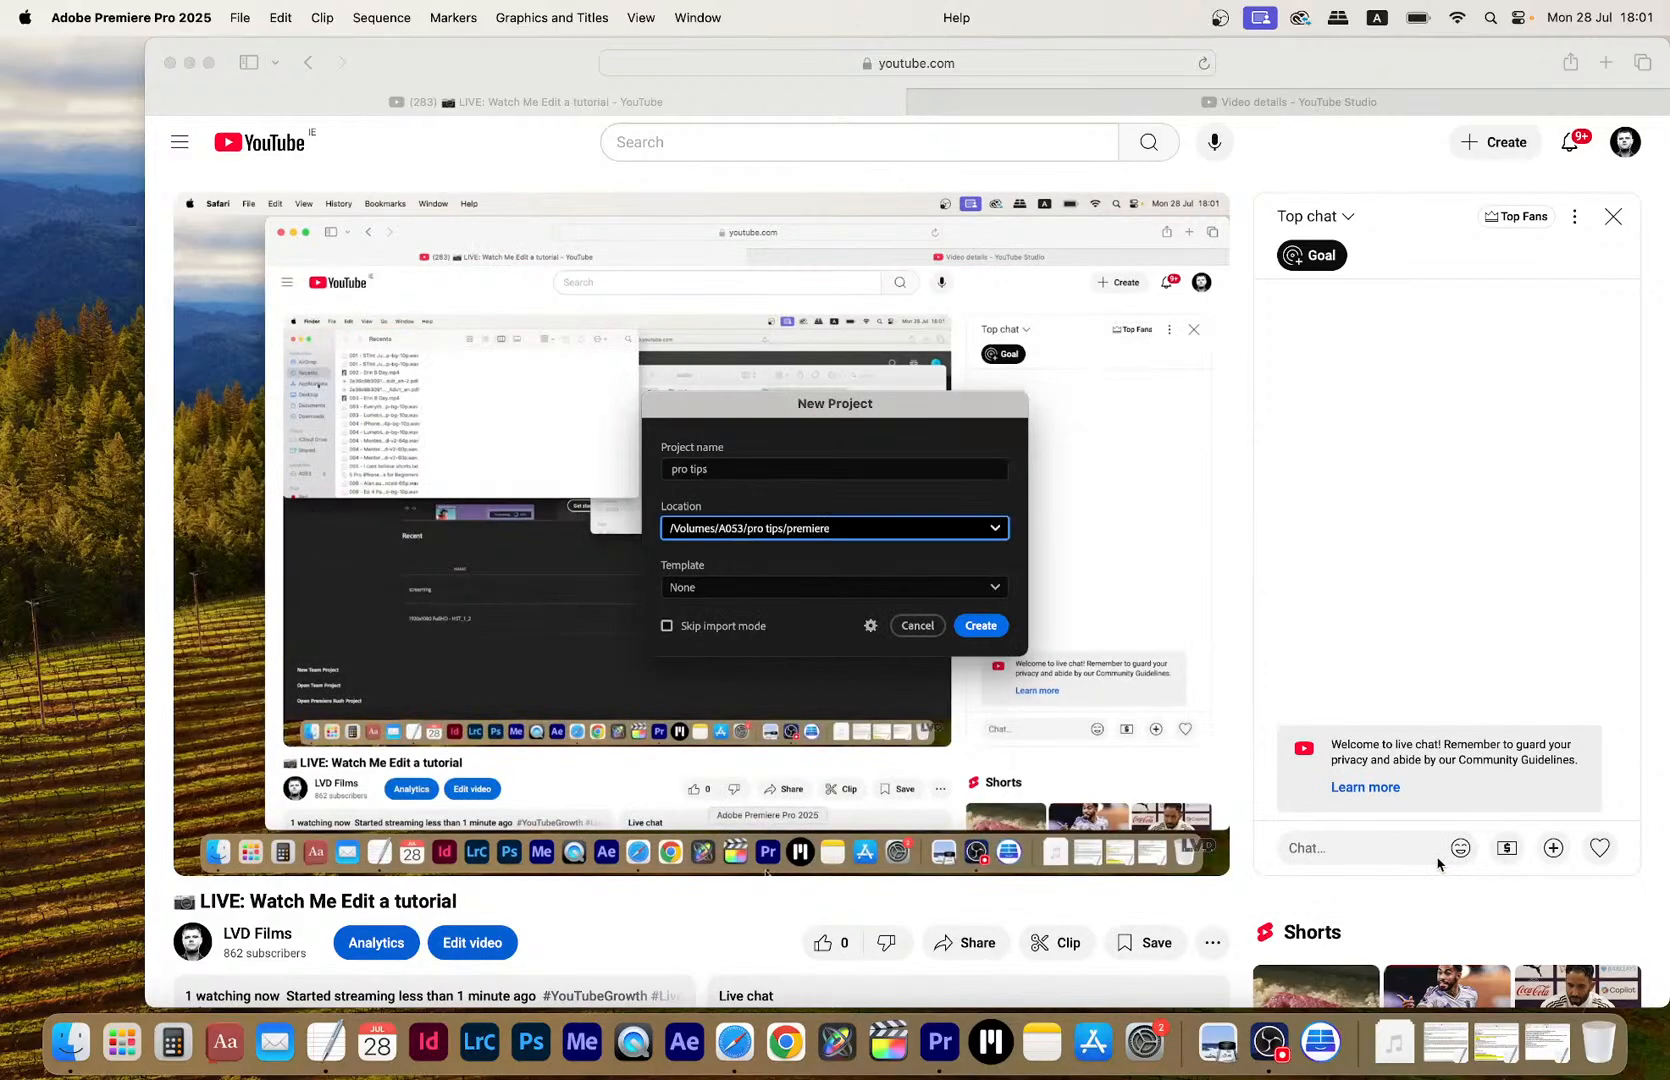
{"action": "left_click", "coordinate": [975, 626]}
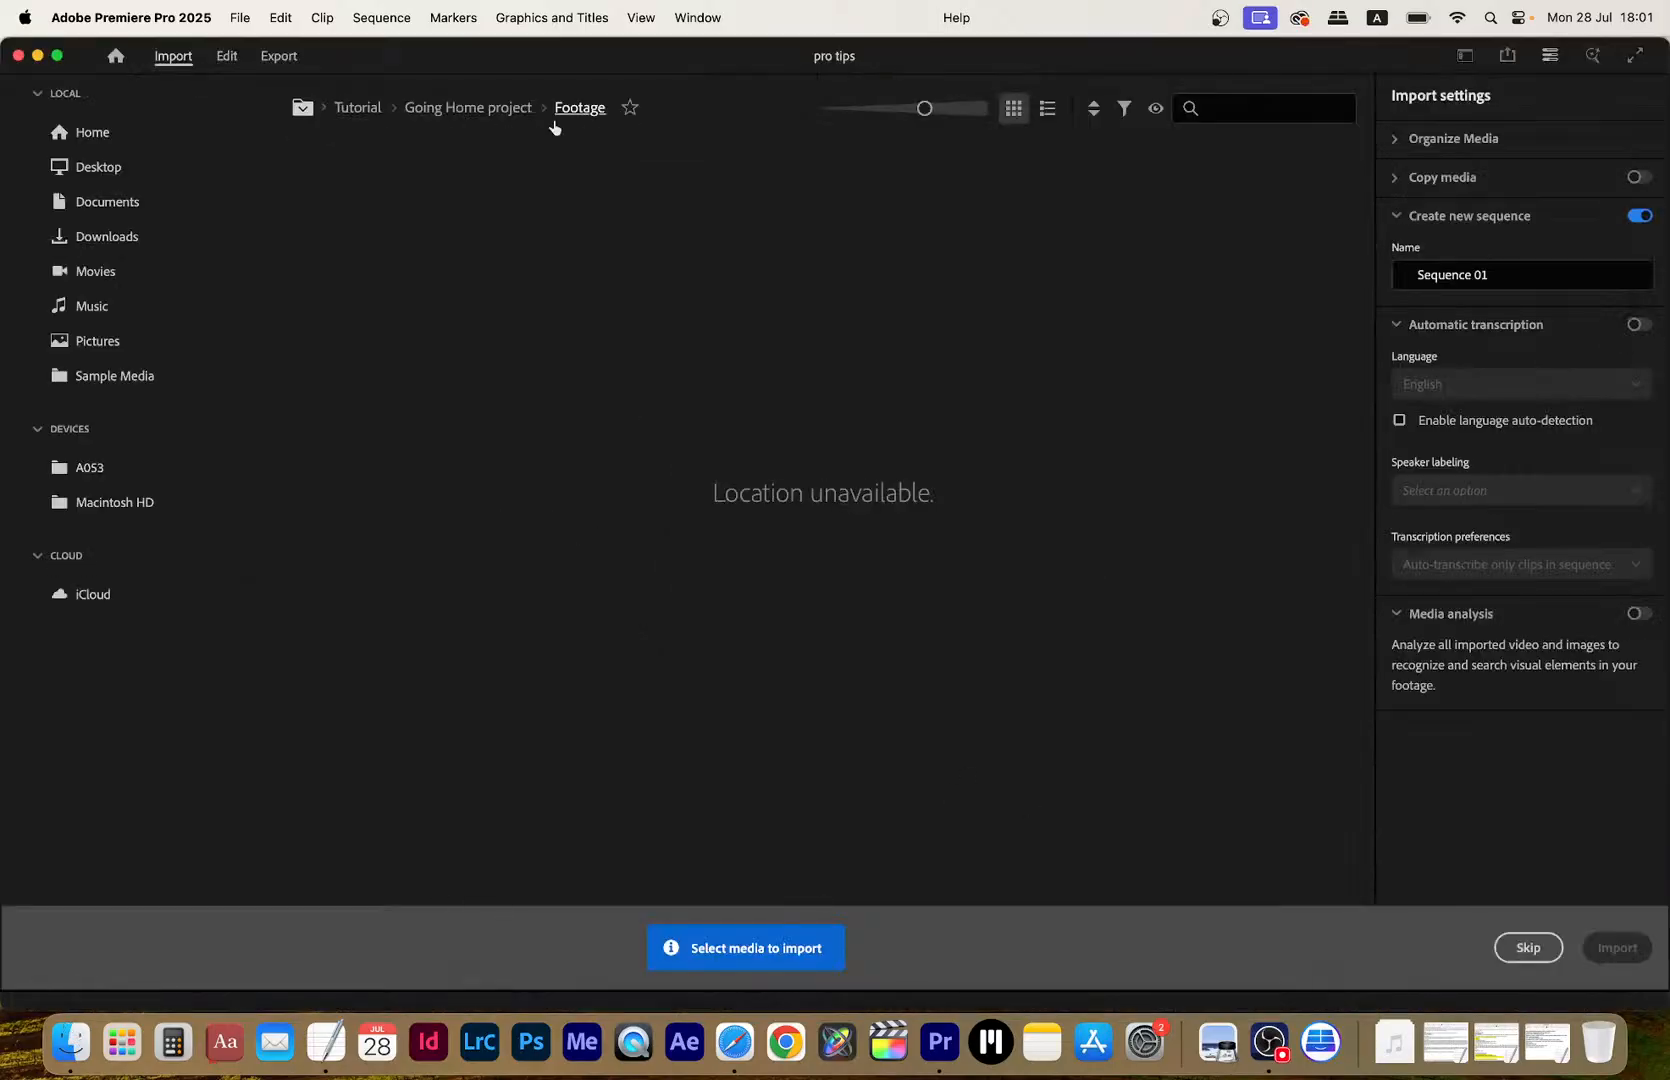
Go from media import to the editing workspace and make the application window slightly smaller
{"action": "left_click", "coordinate": [227, 57]}
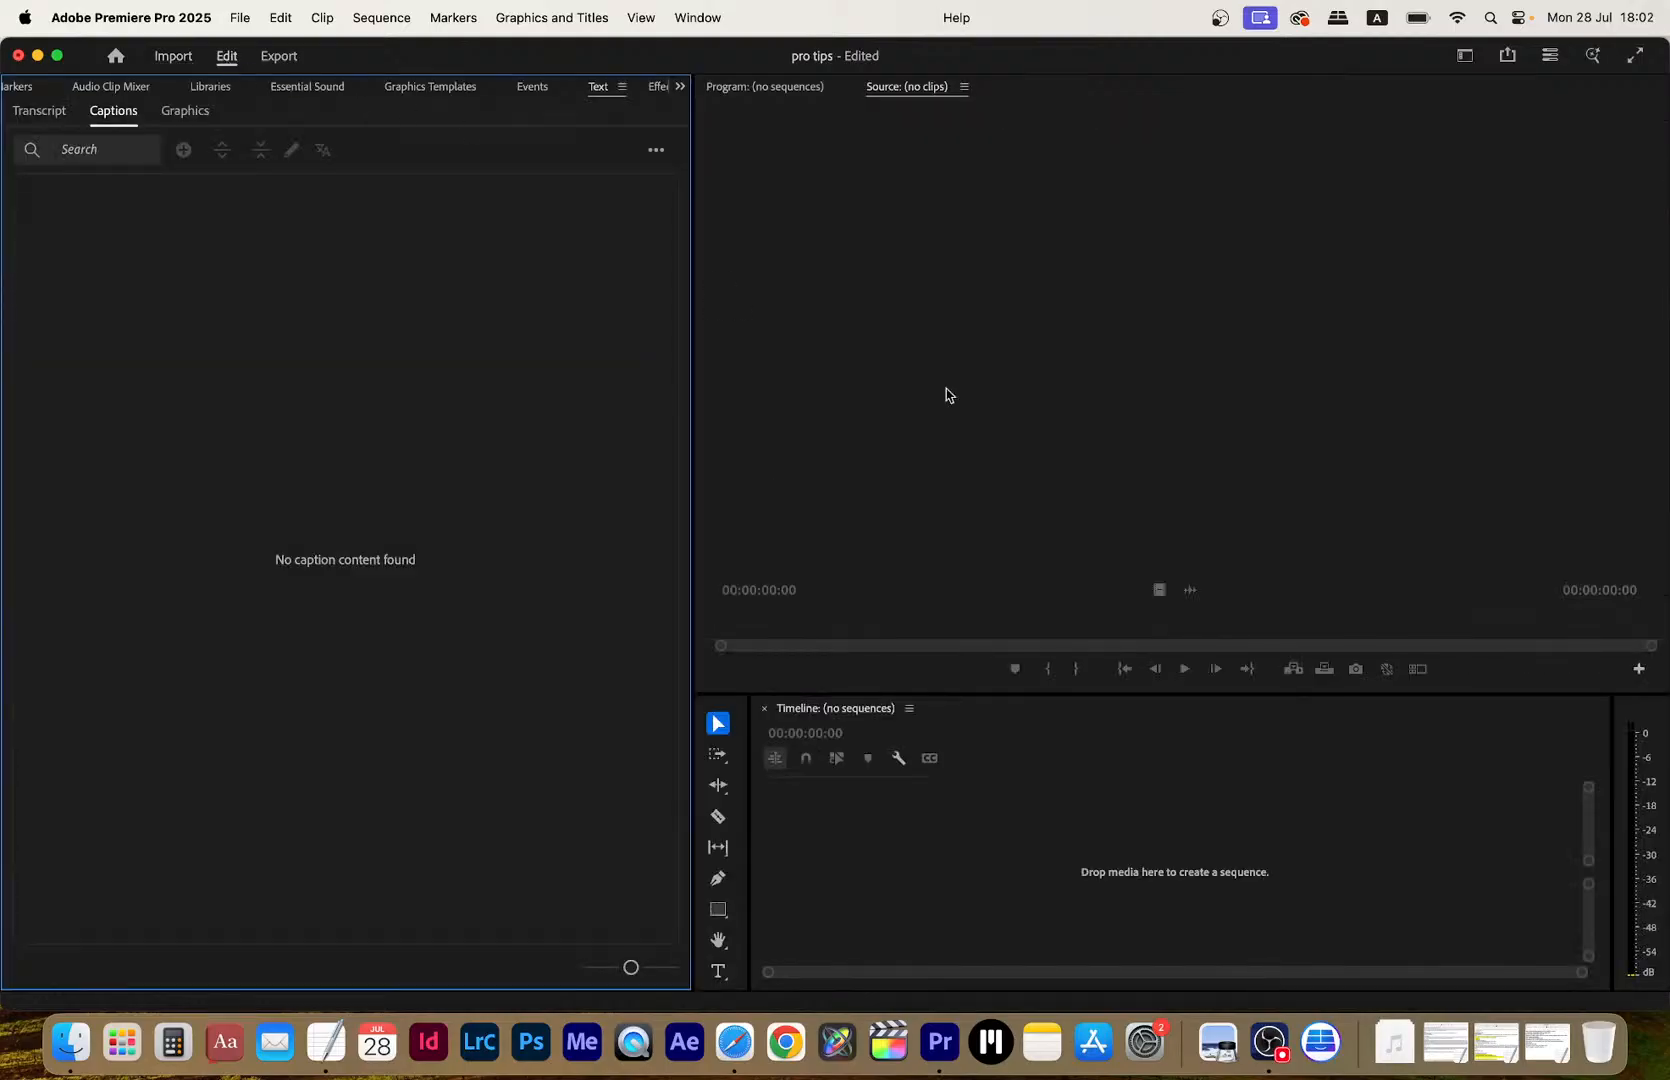
{"action": "left_click_drag", "start_coordinate": [1660, 1003], "coordinate": [1632, 962]}
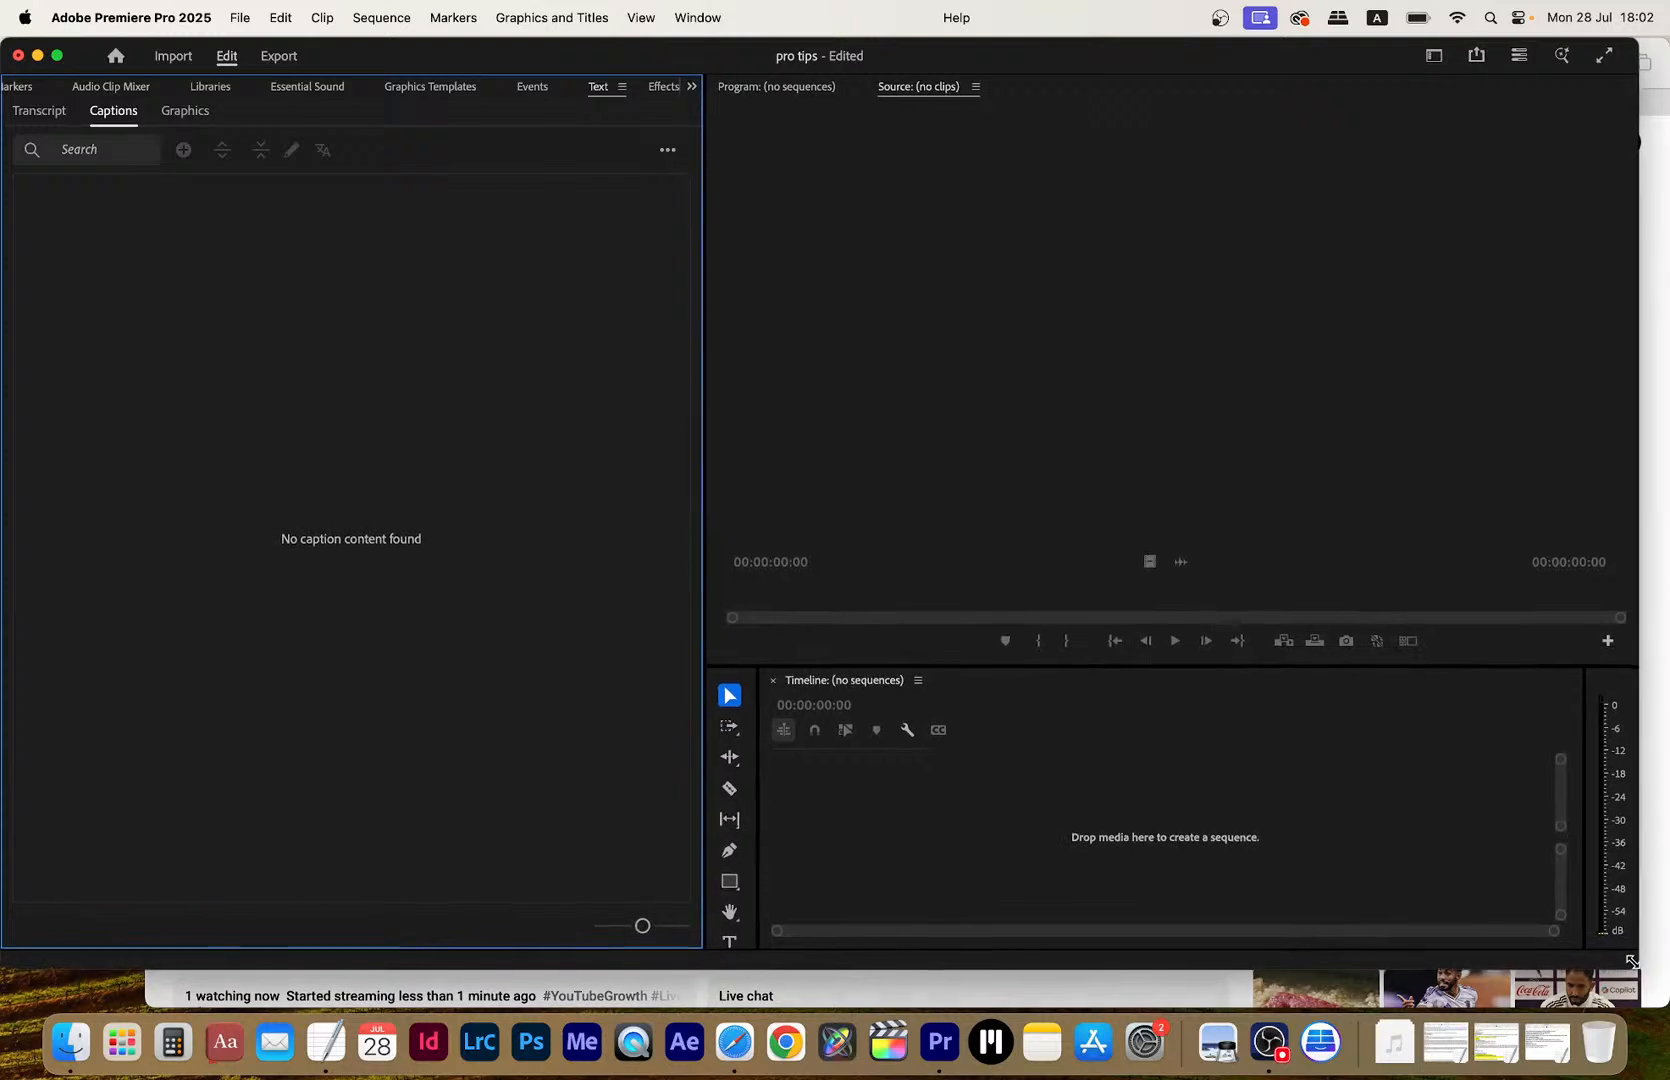
Display the pro tips project's media list and import the audio and footage folders into it from Finder
{"action": "left_click", "coordinate": [73, 1047]}
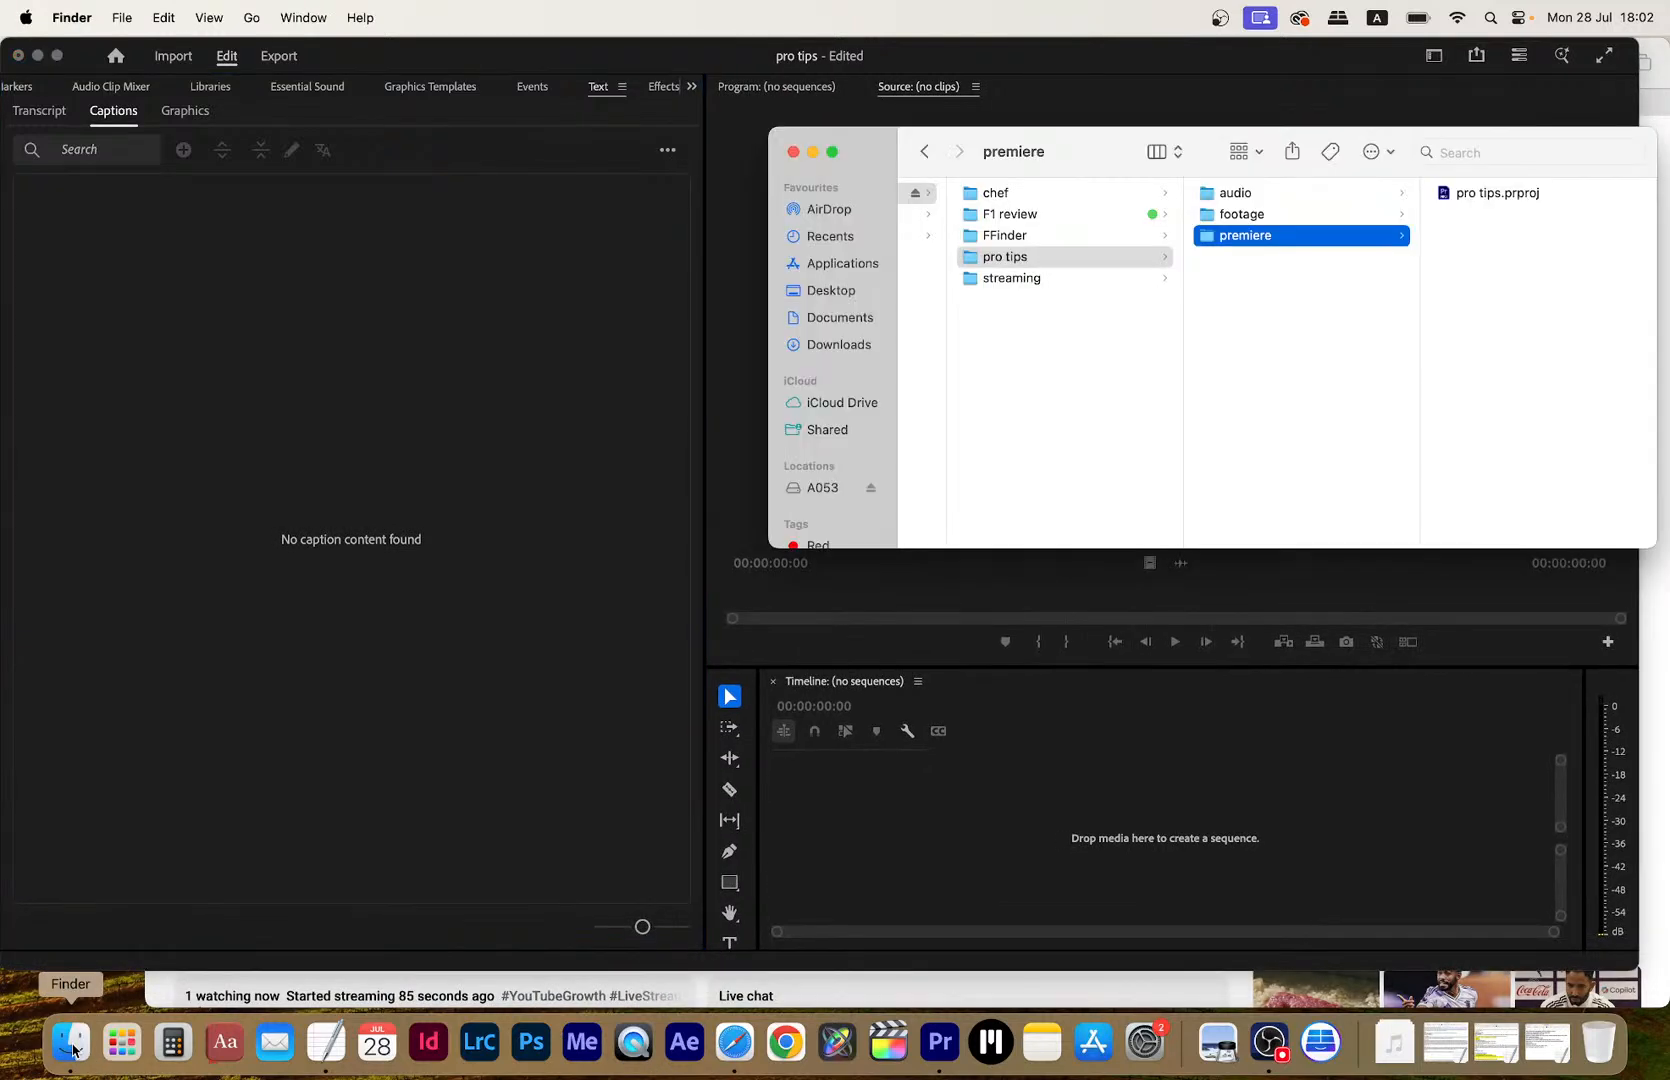
{"action": "left_click", "coordinate": [692, 87]}
{"action": "left_click", "coordinate": [692, 87]}
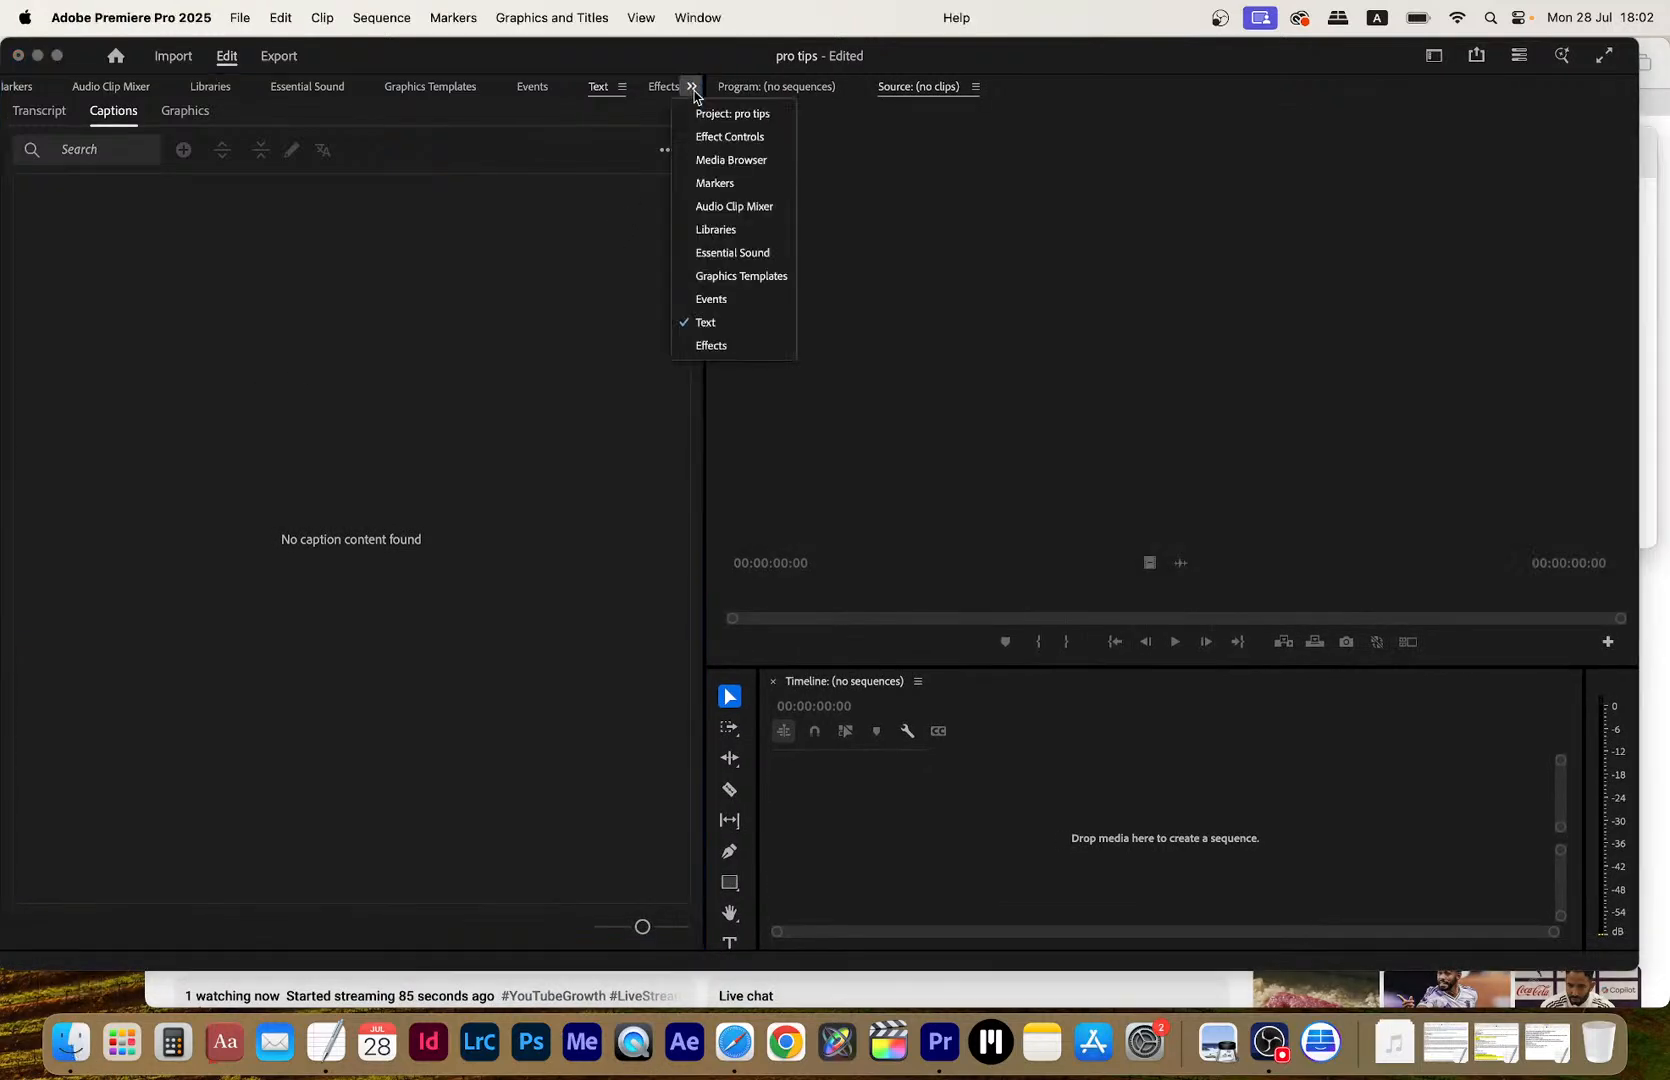
{"action": "left_click", "coordinate": [727, 110]}
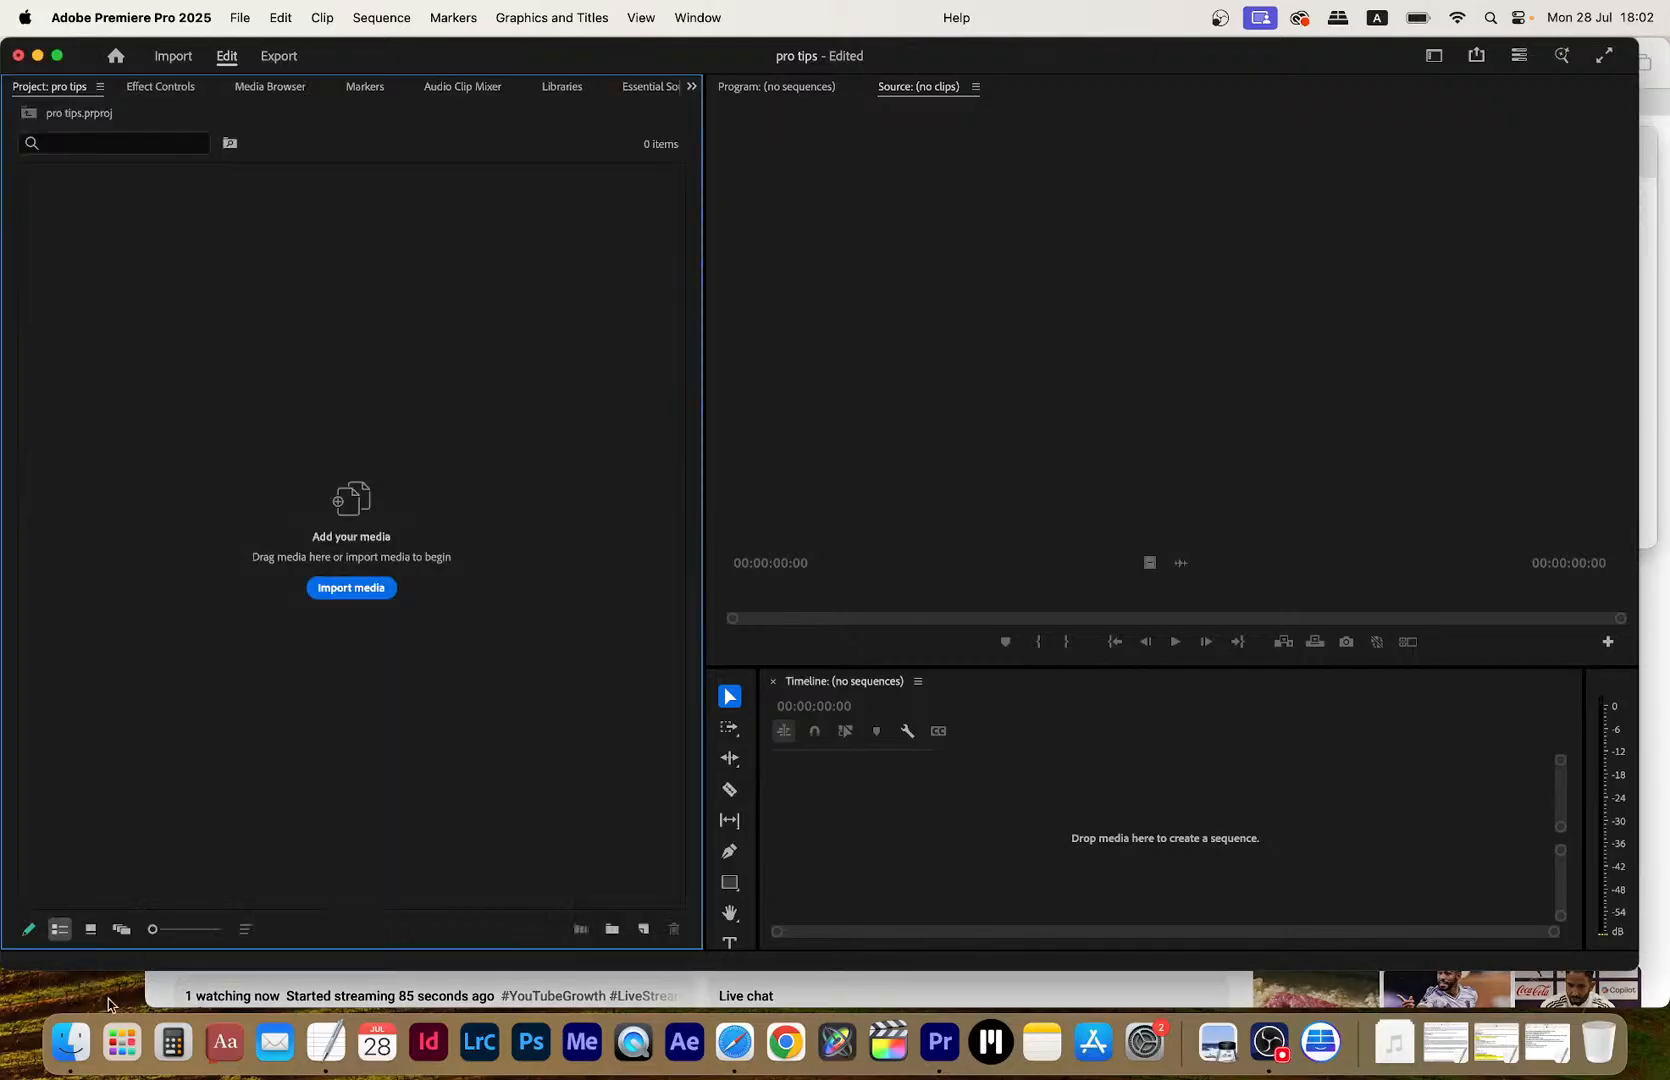
{"action": "left_click", "coordinate": [62, 1045]}
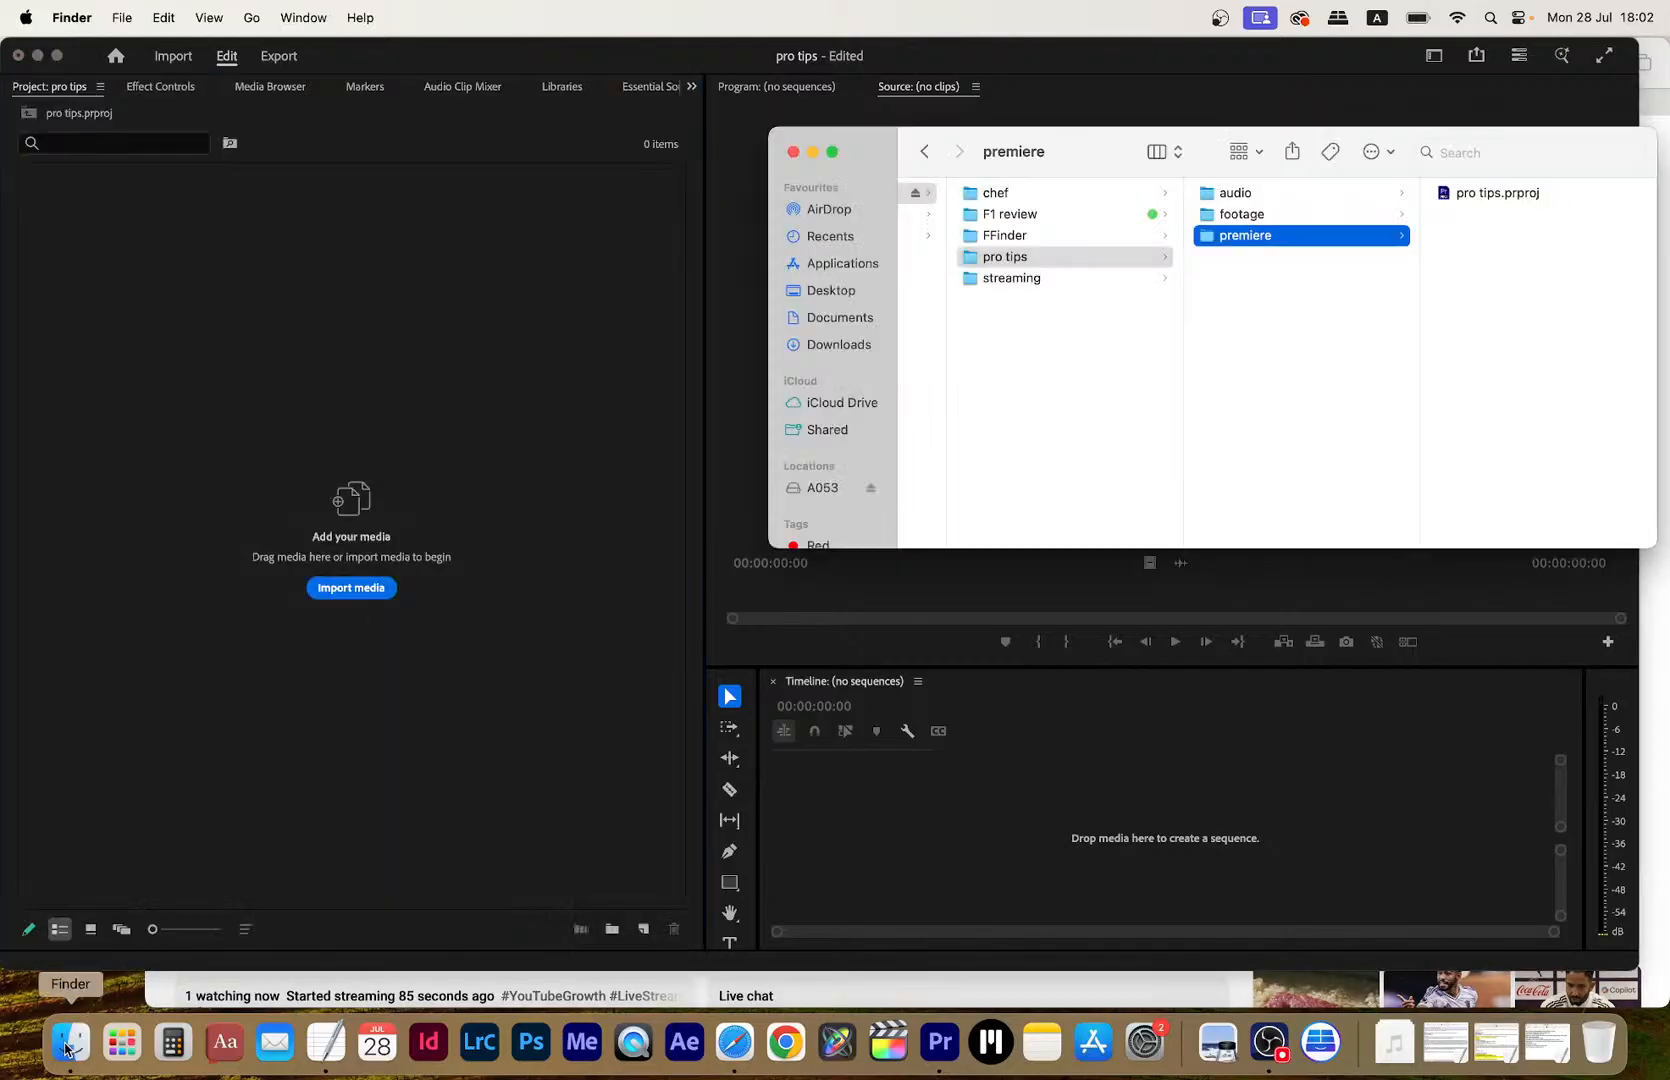
{"action": "left_click", "coordinate": [1242, 213]}
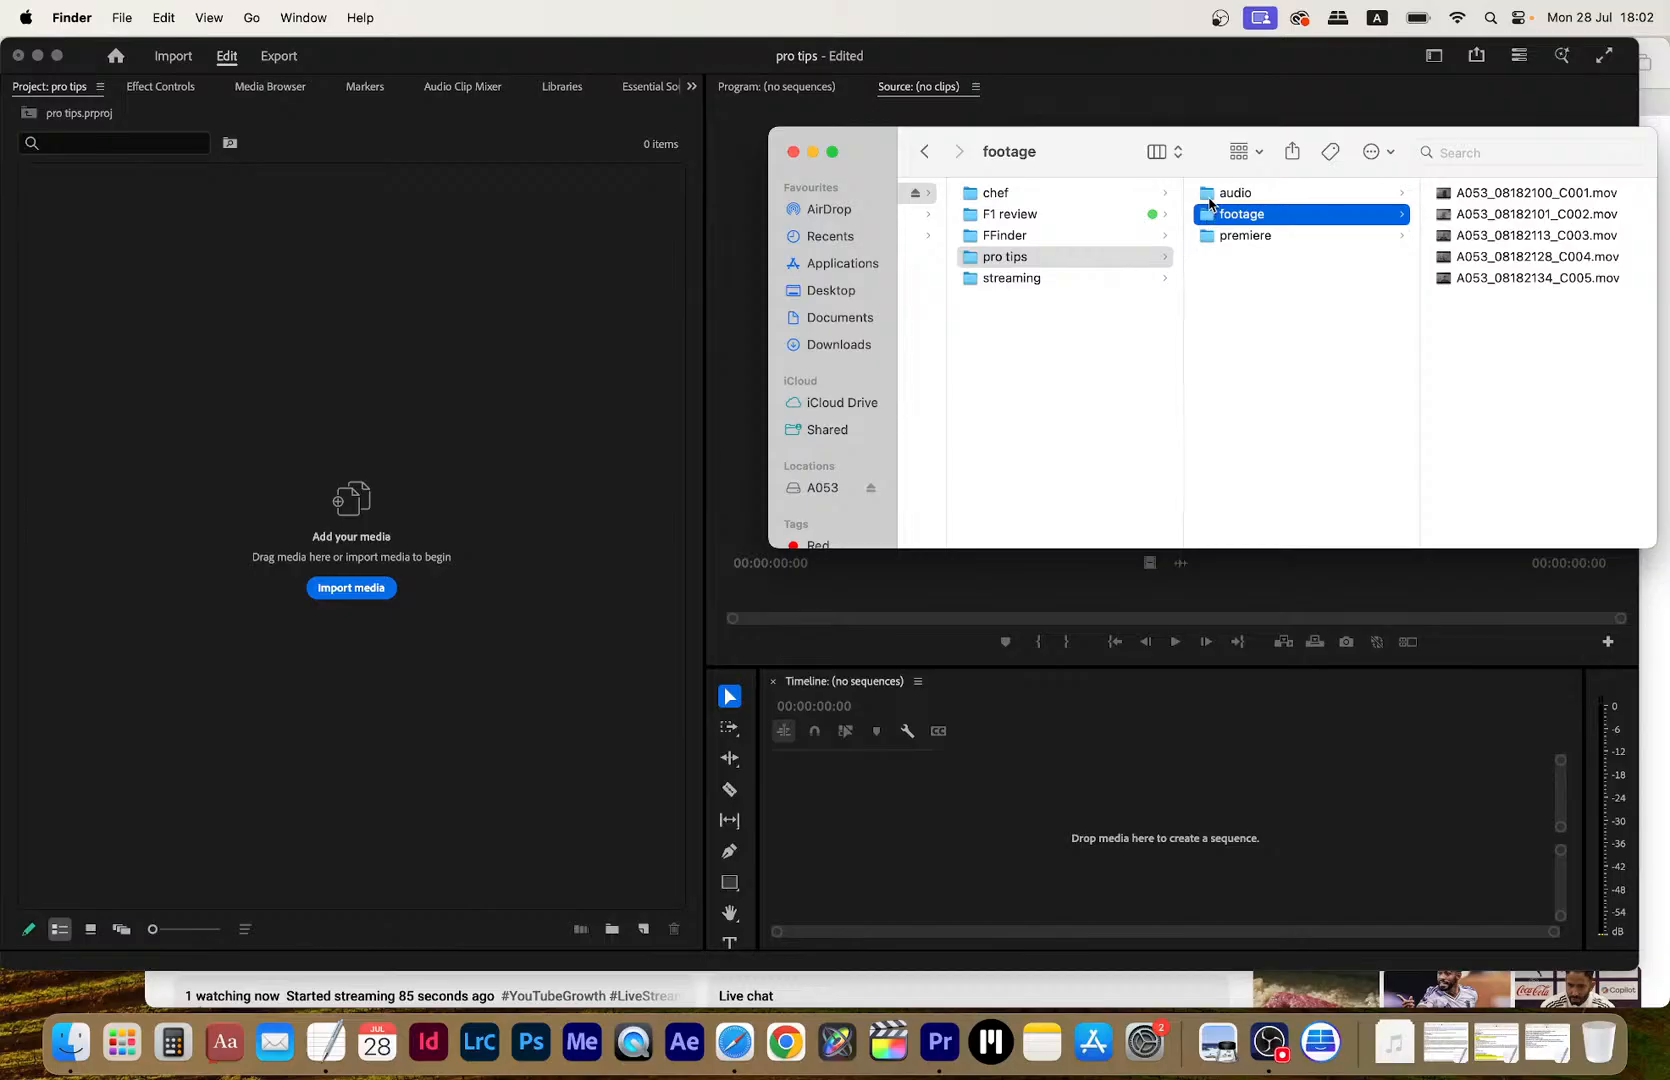
{"action": "left_click", "coordinate": [1208, 193], "text": "shift"}
{"action": "left_click_drag", "start_coordinate": [1208, 200], "coordinate": [261, 354]}
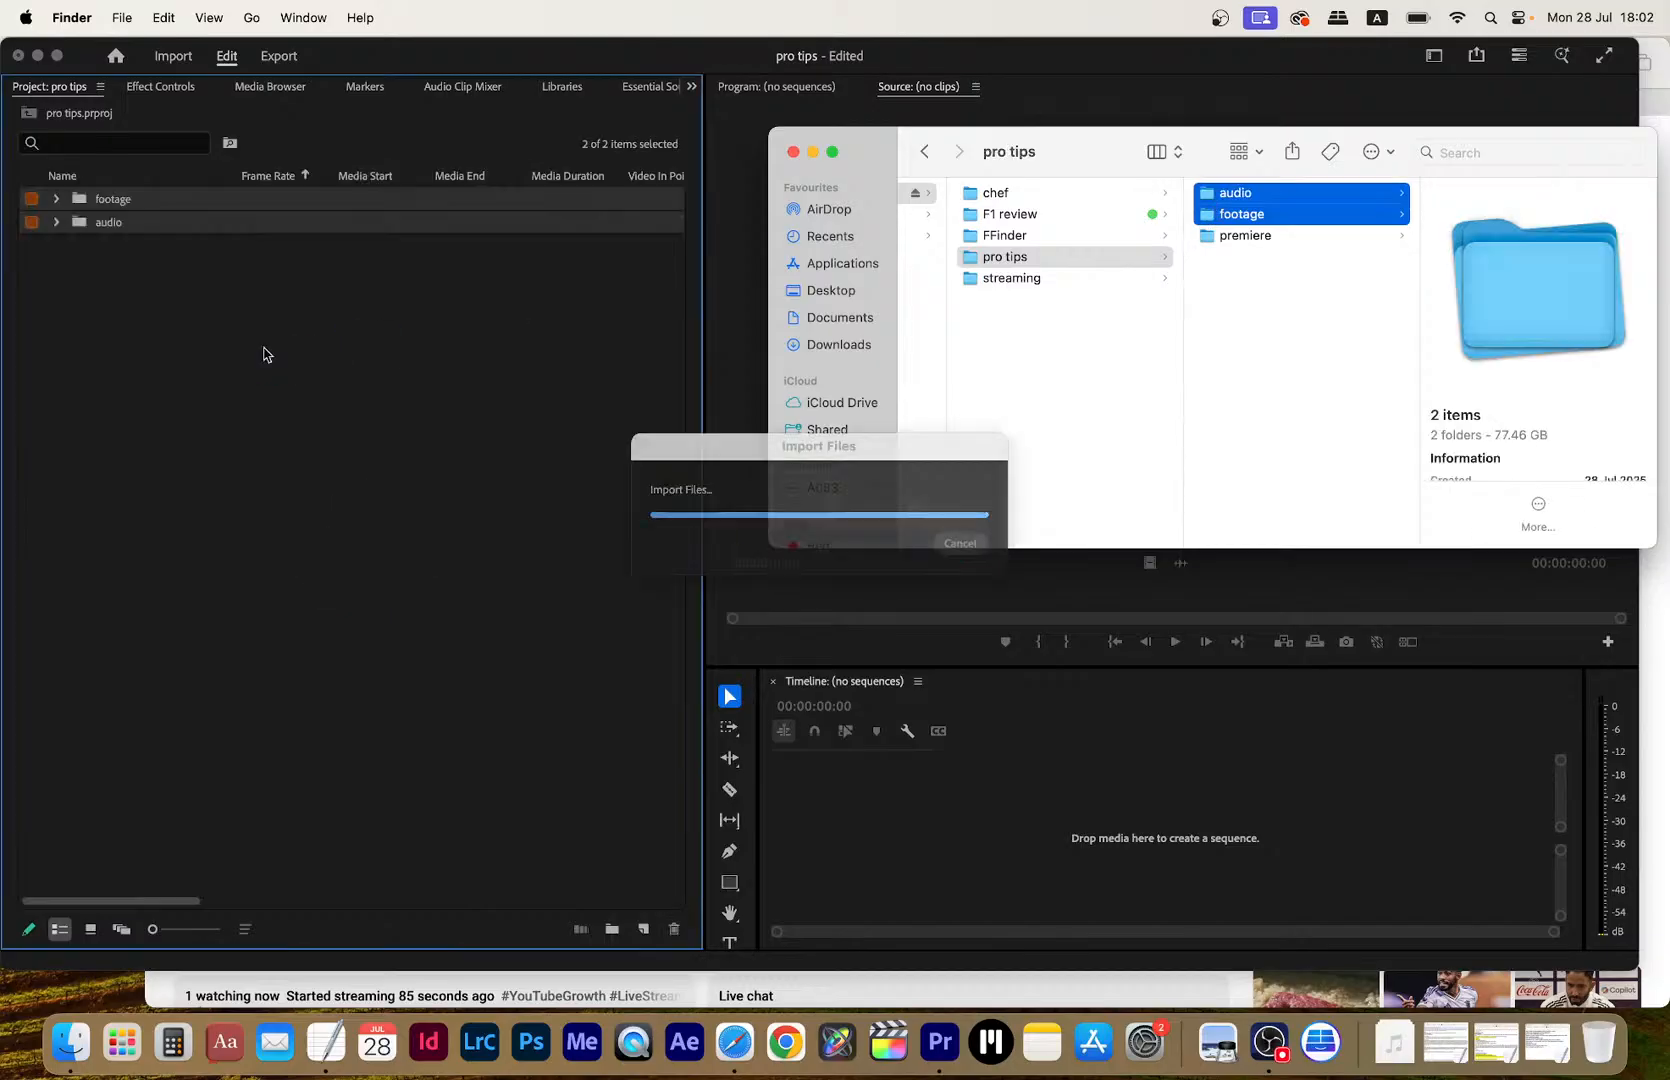
Narrow the project media area and add a new bin named "sequences" to the project
{"action": "left_click_drag", "start_coordinate": [704, 318], "coordinate": [562, 320]}
{"action": "right_click", "coordinate": [208, 364]}
{"action": "left_click", "coordinate": [282, 416]}
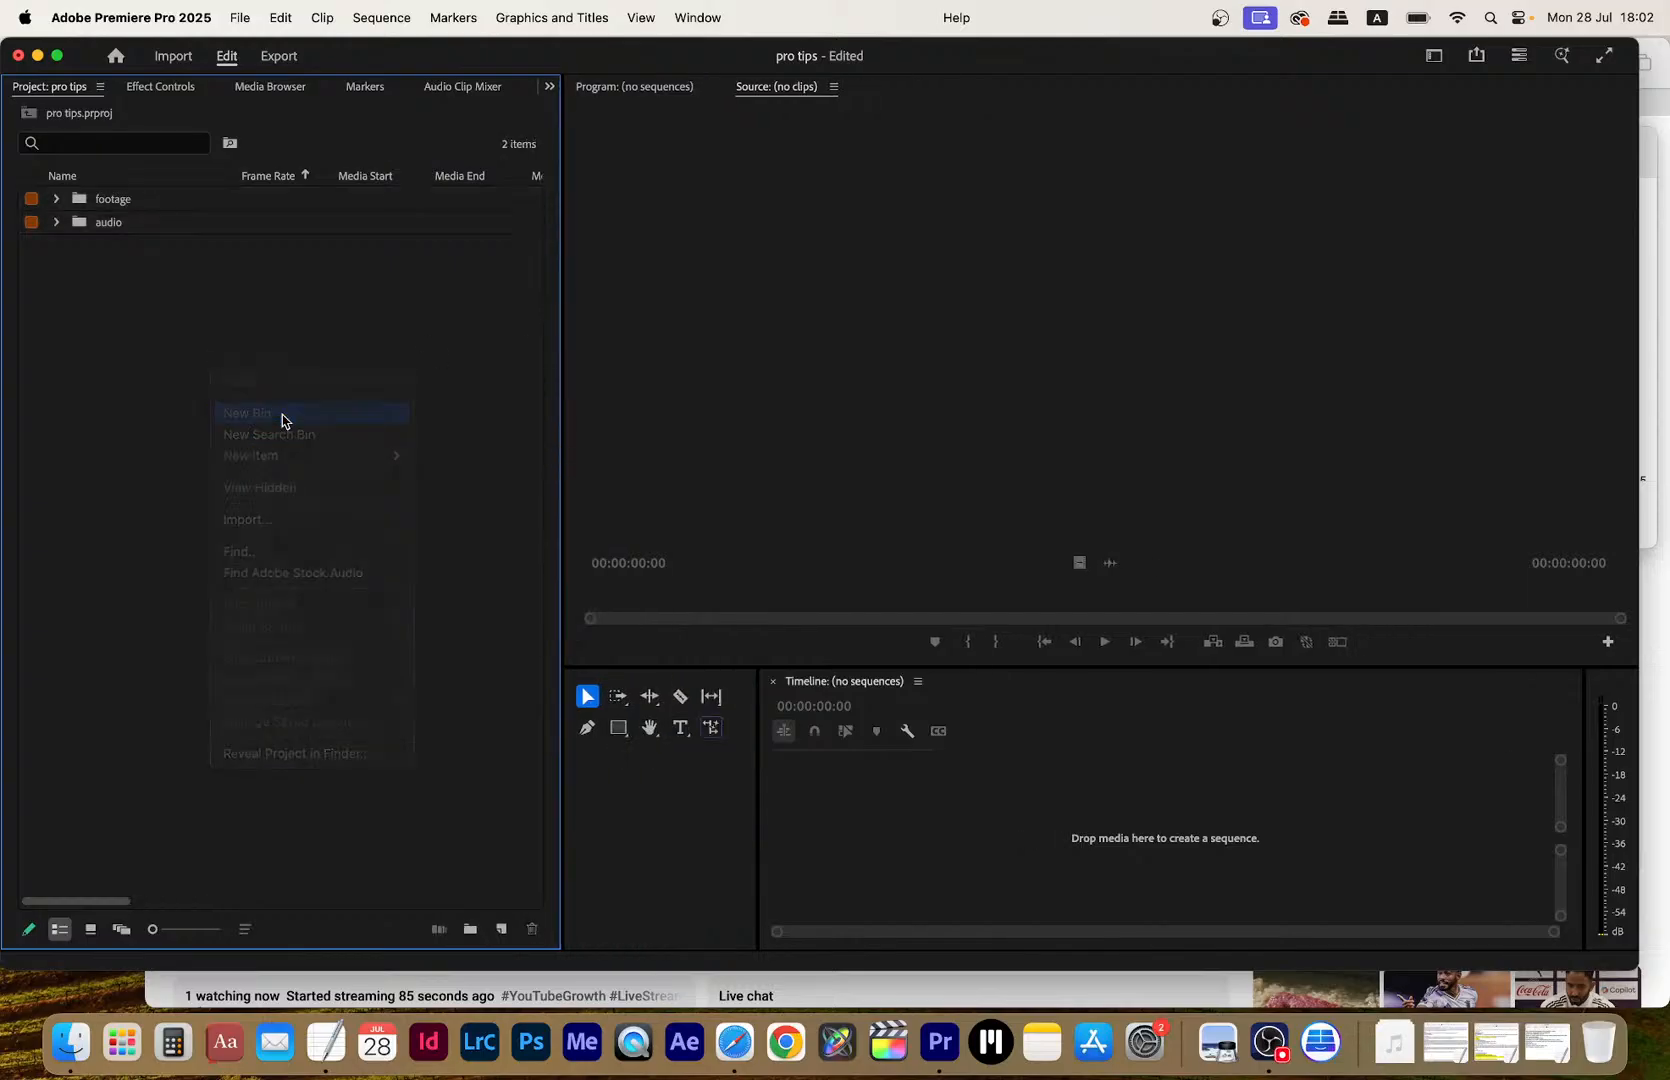
{"action": "type", "text": "sequ"}
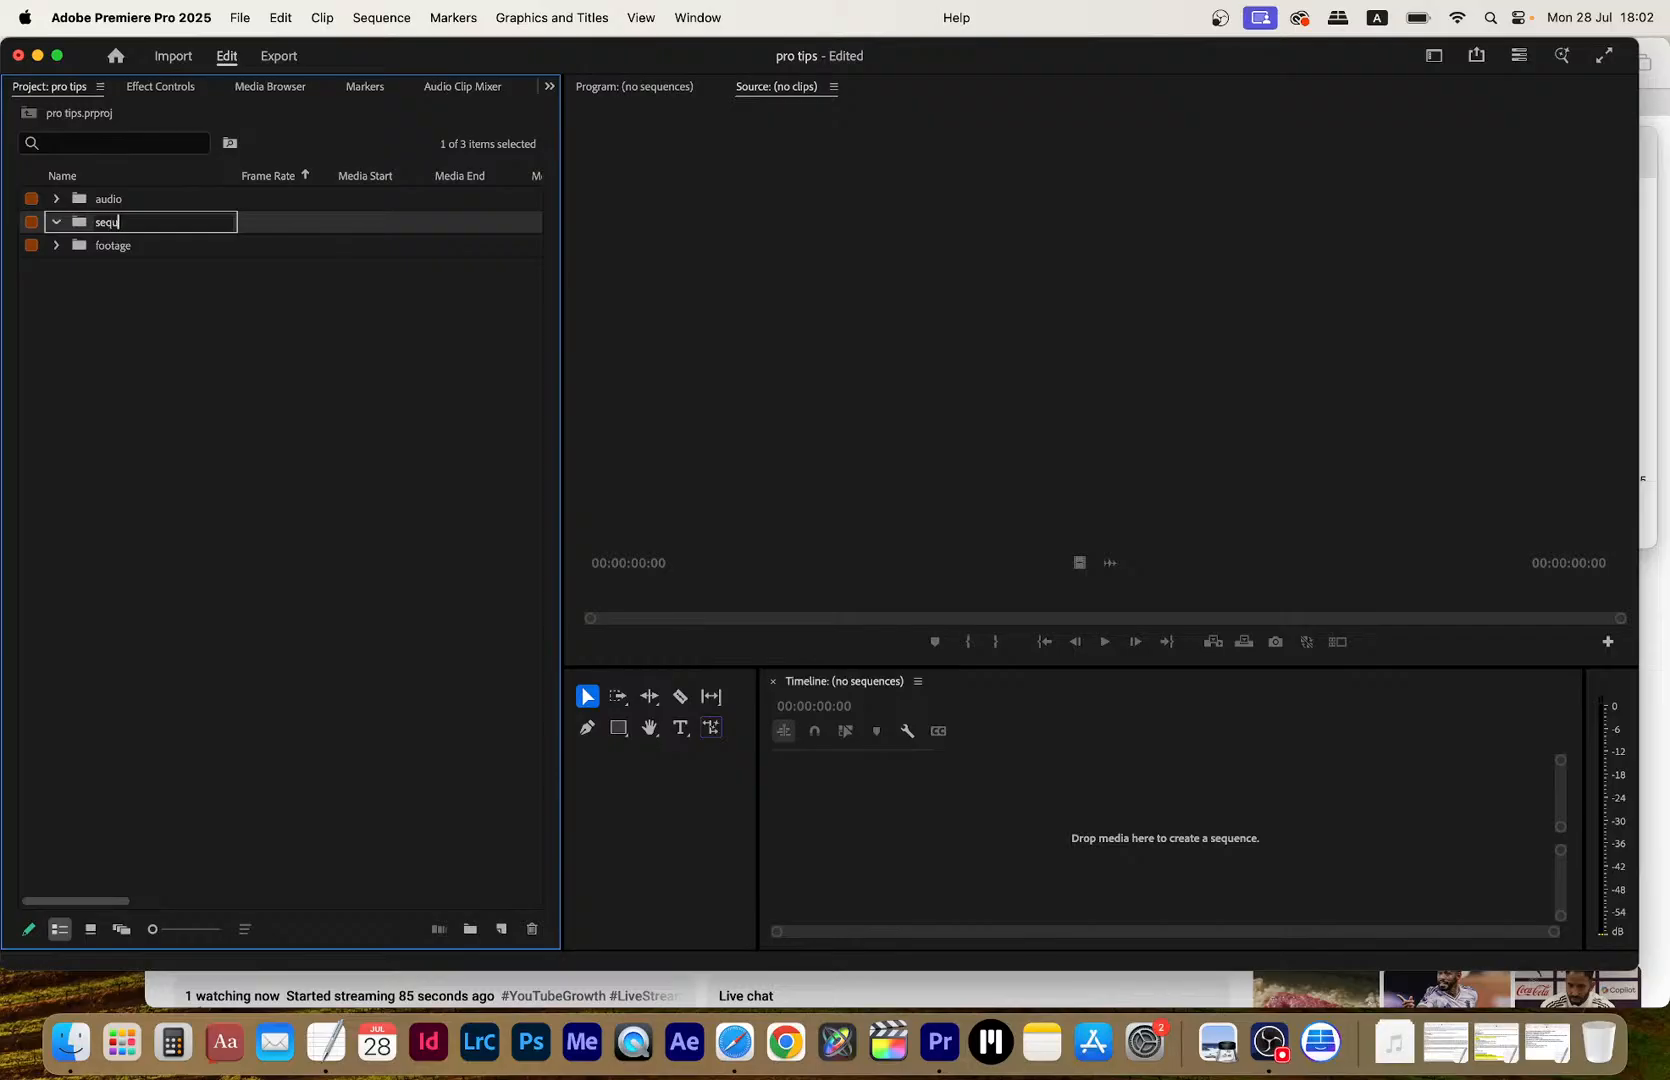
{"action": "type", "text": "ences"}
{"action": "key", "text": "Tab"}
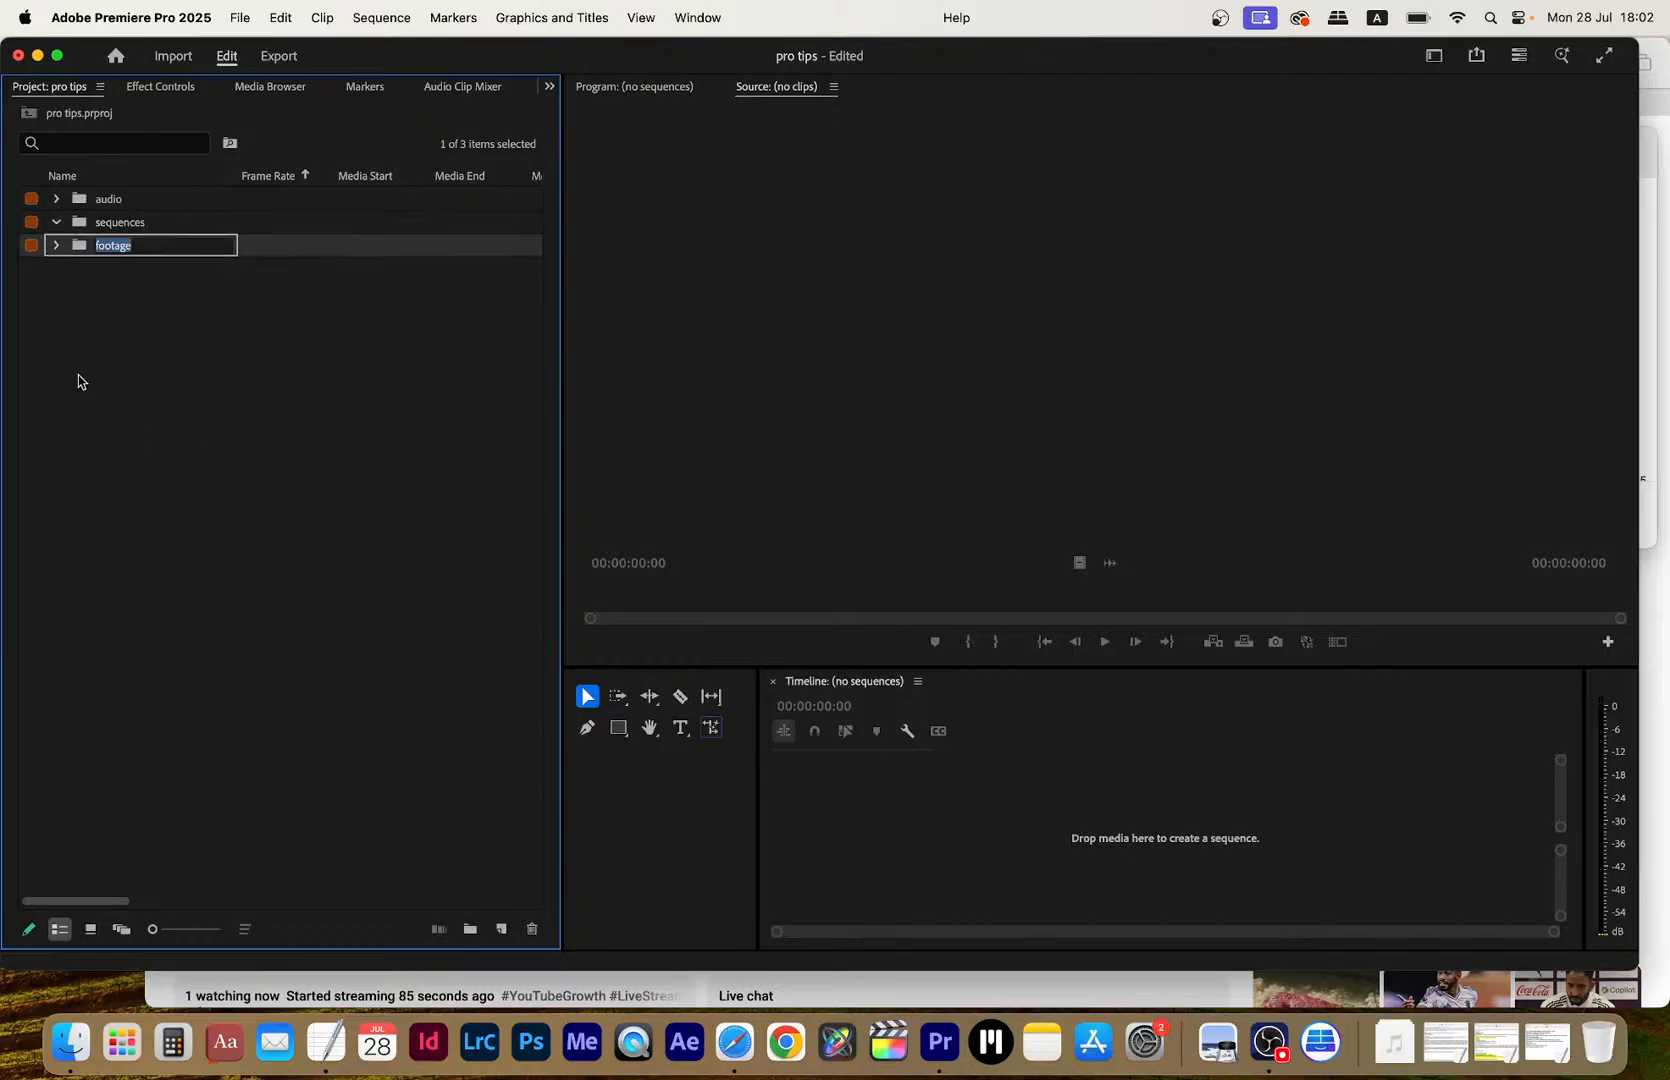
Create an HD 1080p 25 fps sequence named "001 - Pro Tips" and file it in the sequences bin
{"action": "right_click", "coordinate": [115, 385]}
{"action": "left_click", "coordinate": [345, 476]}
{"action": "type", "text": "001 - Pro"}
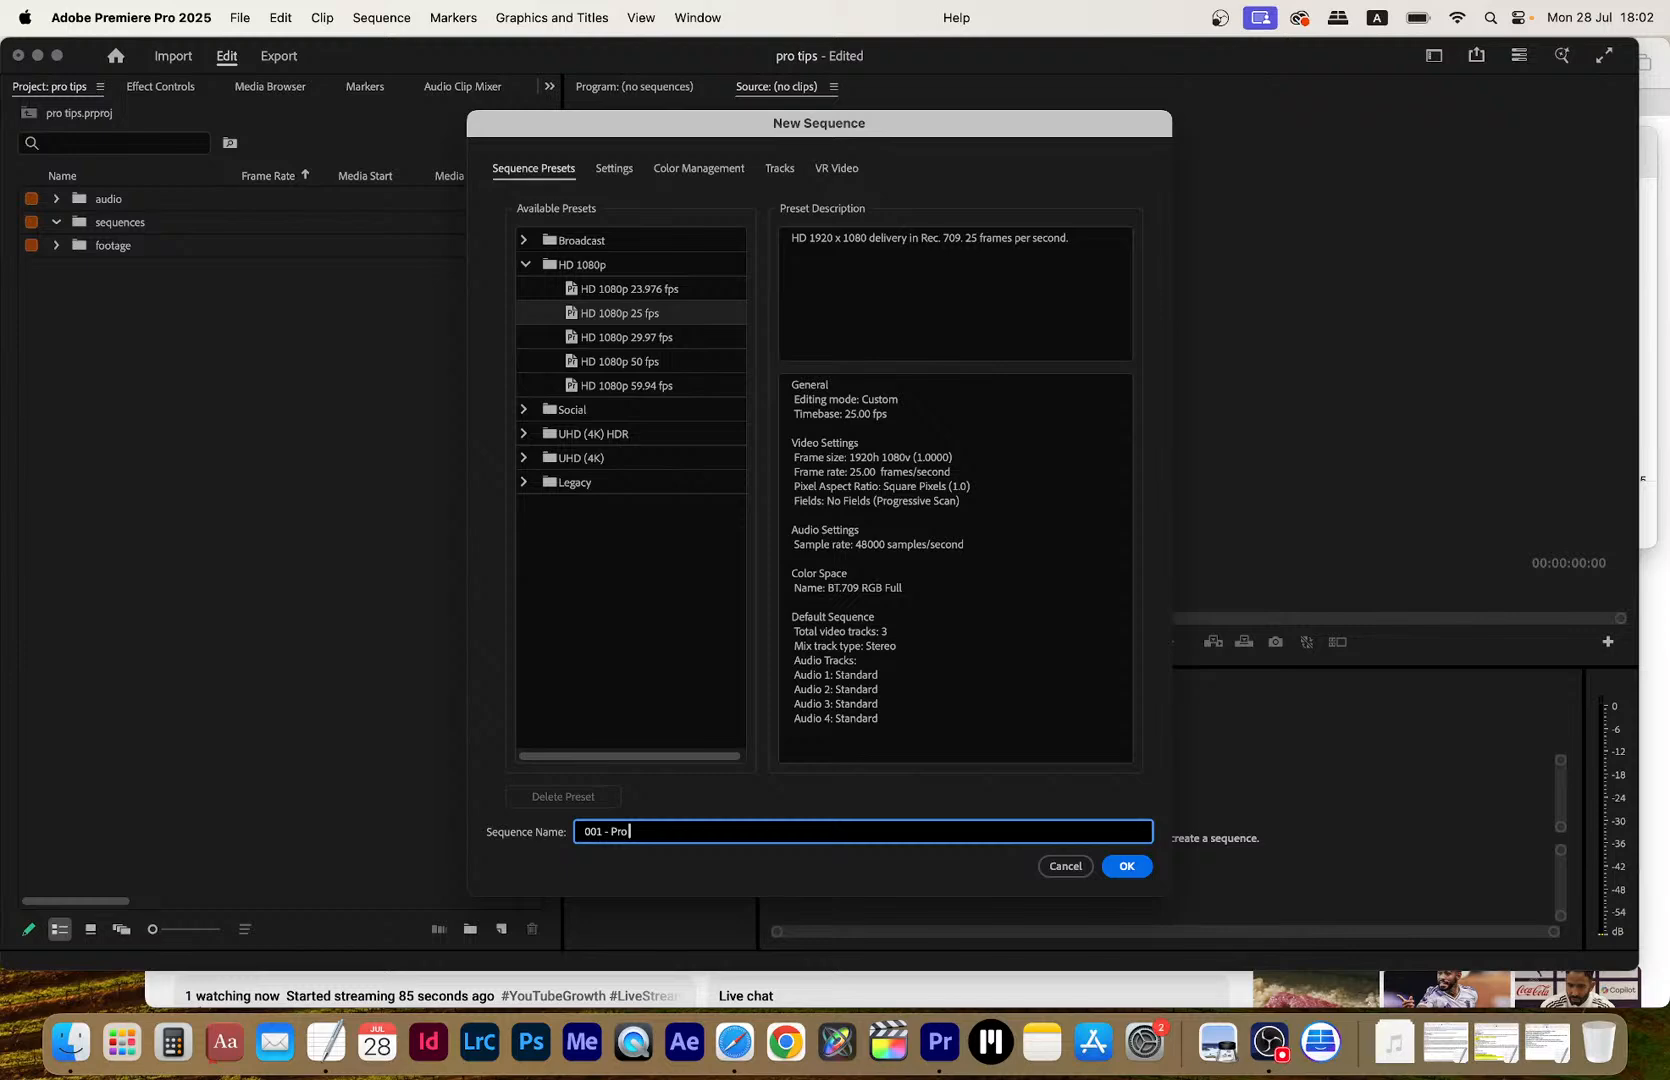
{"action": "type", "text": "Tips"}
{"action": "left_click", "coordinate": [1126, 866]}
{"action": "left_click_drag", "start_coordinate": [80, 273], "coordinate": [113, 259]}
Browse the footage bin's first clips, load A053_08182134_C005 as the source and display its audio waveform
{"action": "left_click", "coordinate": [56, 222]}
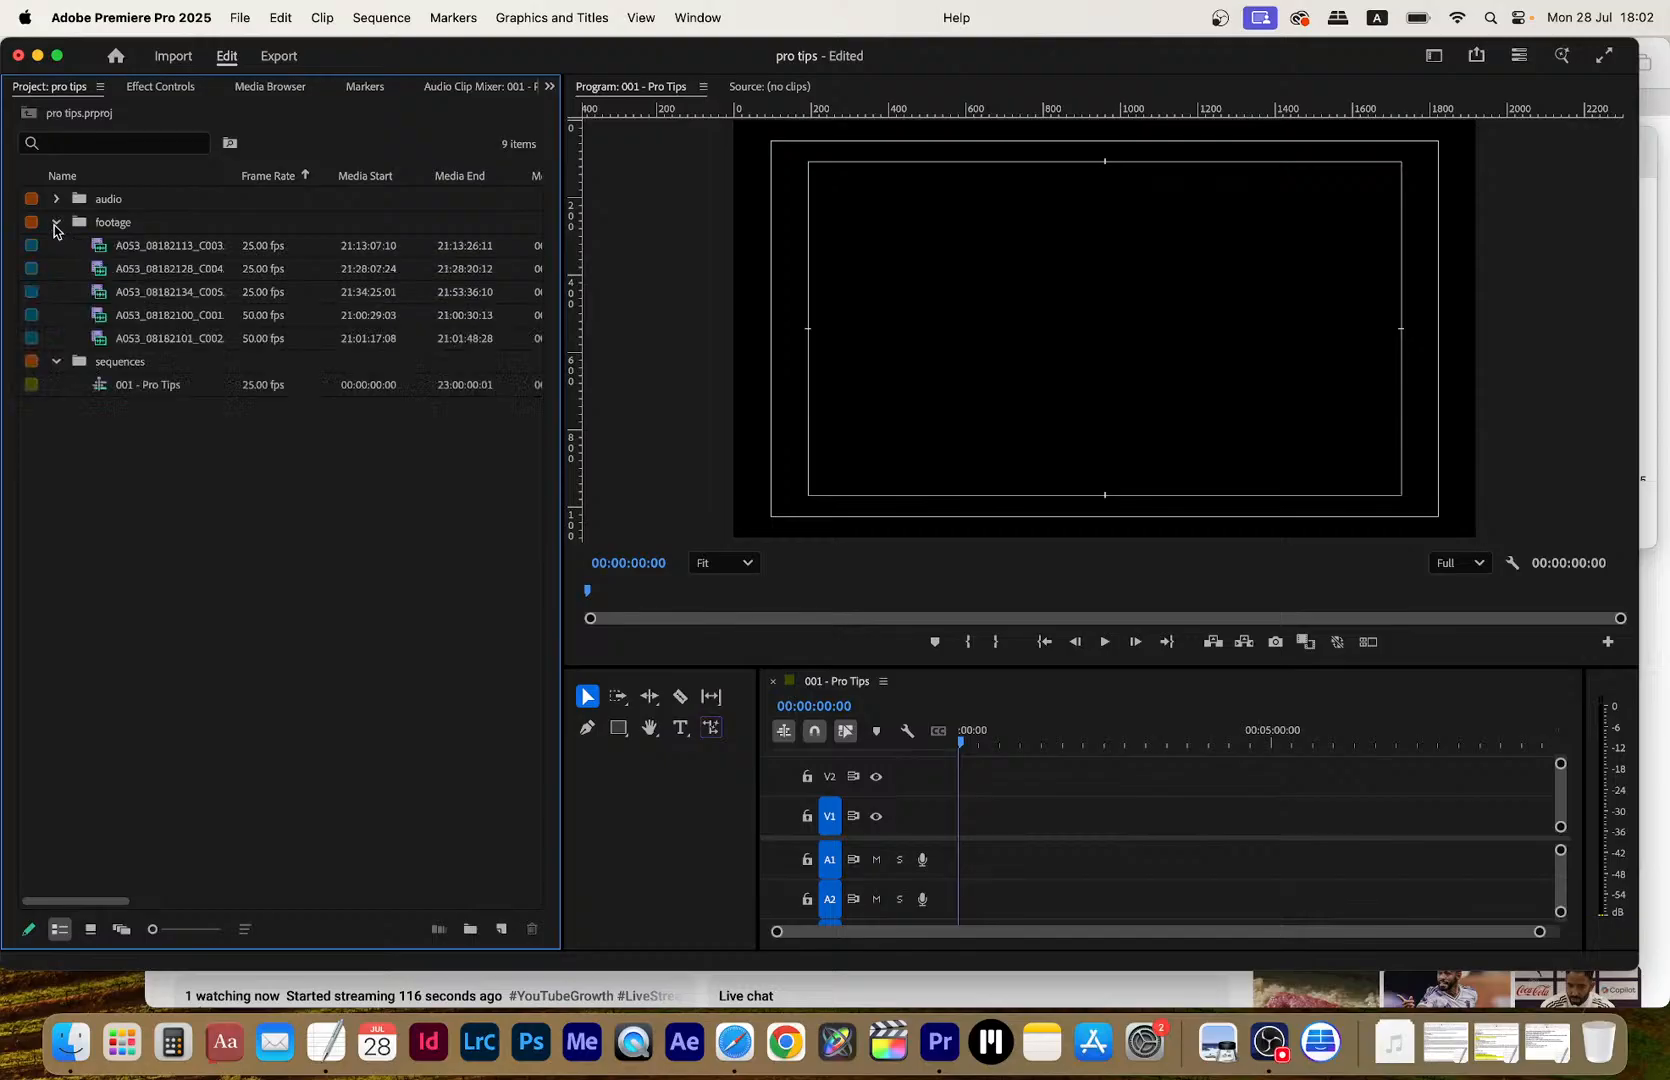
{"action": "double_click", "coordinate": [97, 254]}
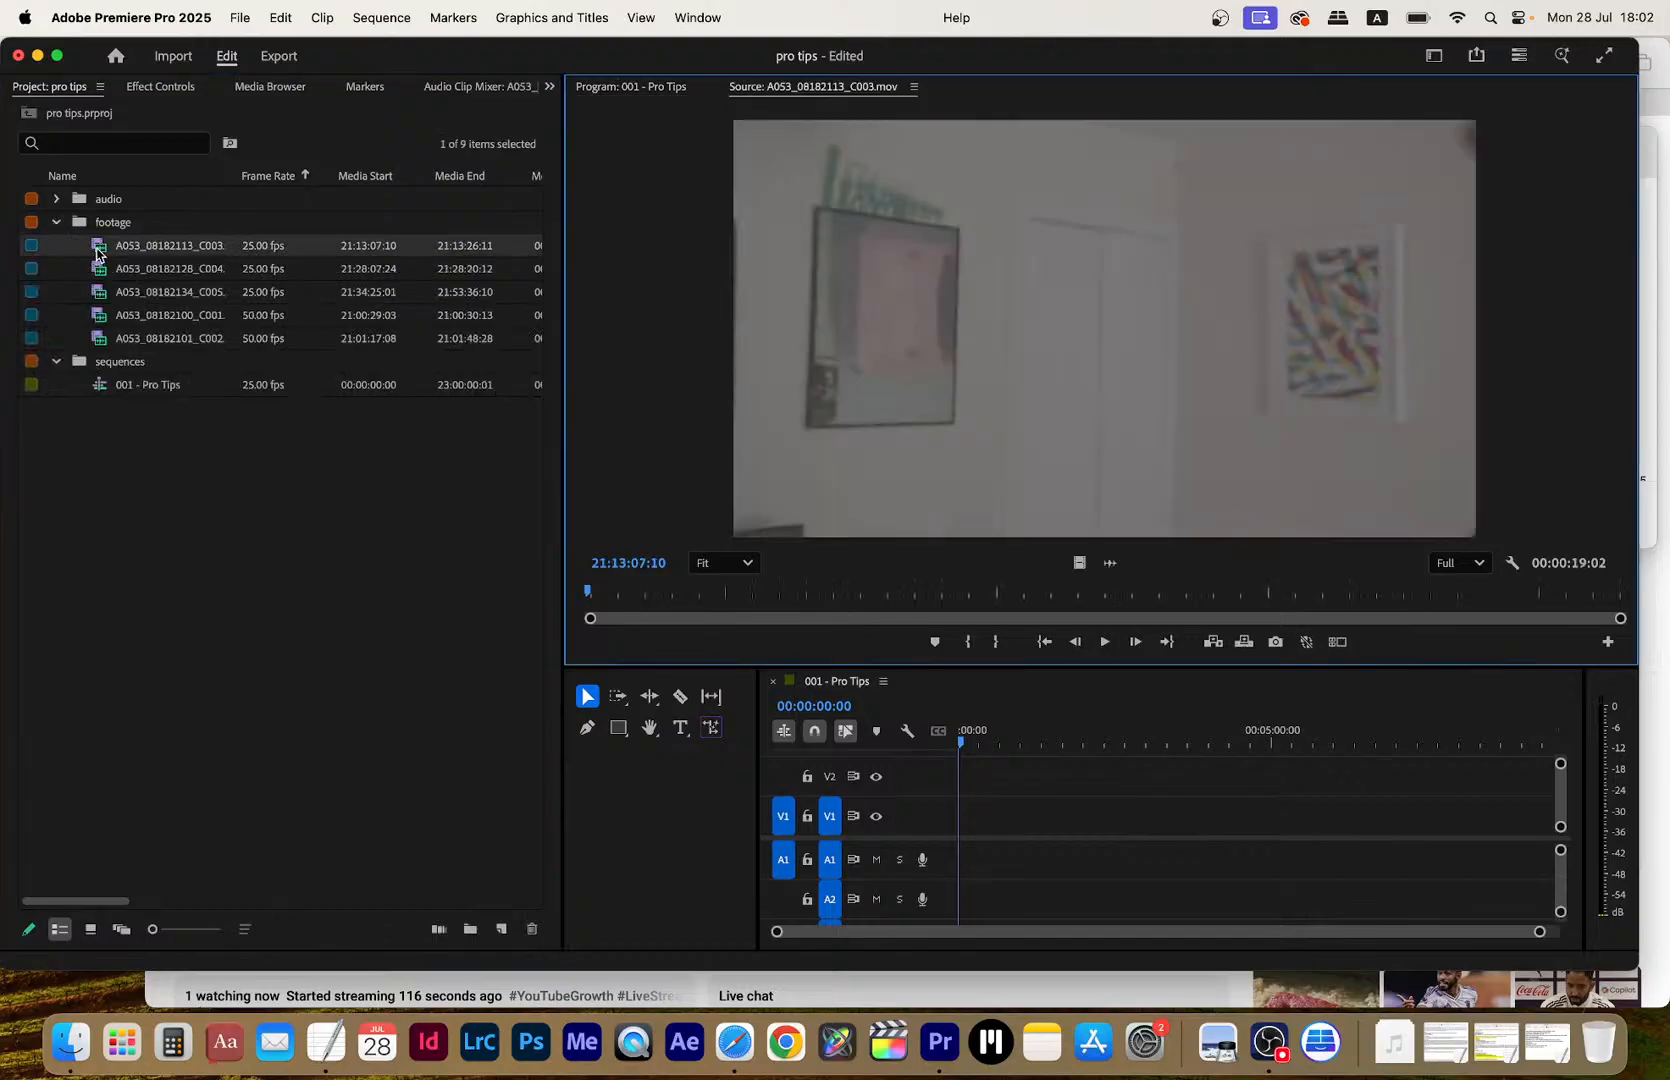
{"action": "double_click", "coordinate": [101, 274]}
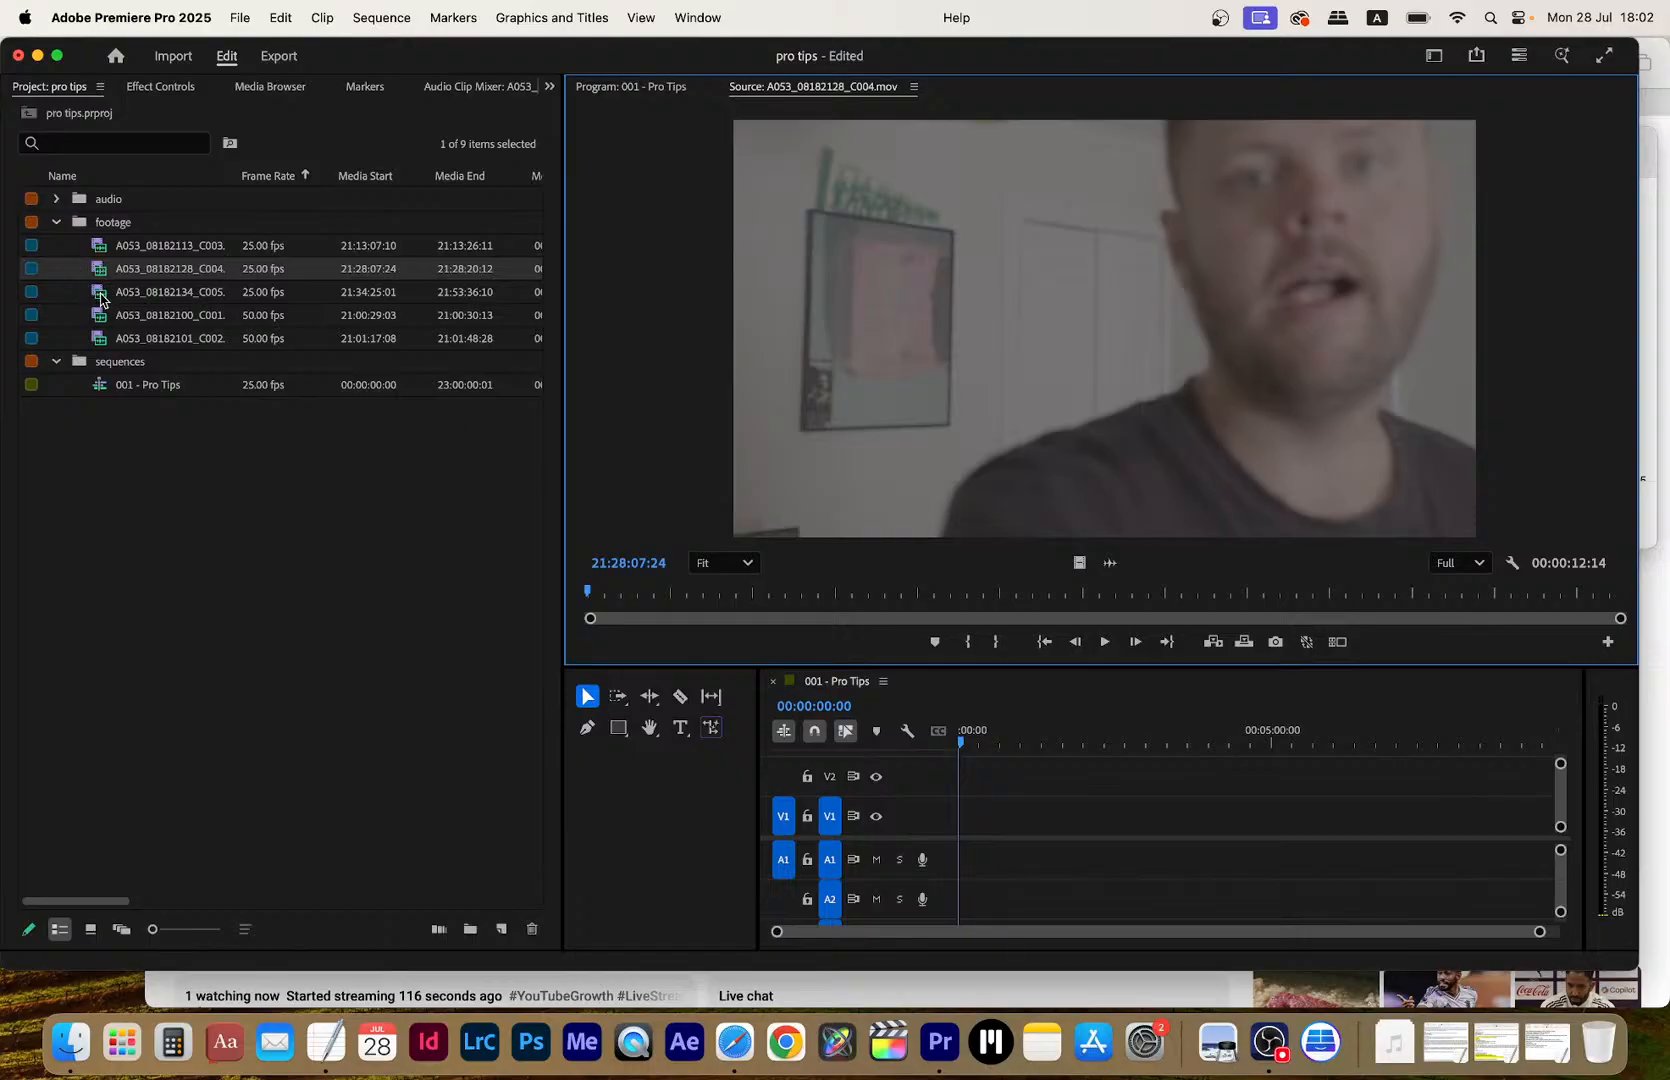
{"action": "double_click", "coordinate": [101, 294]}
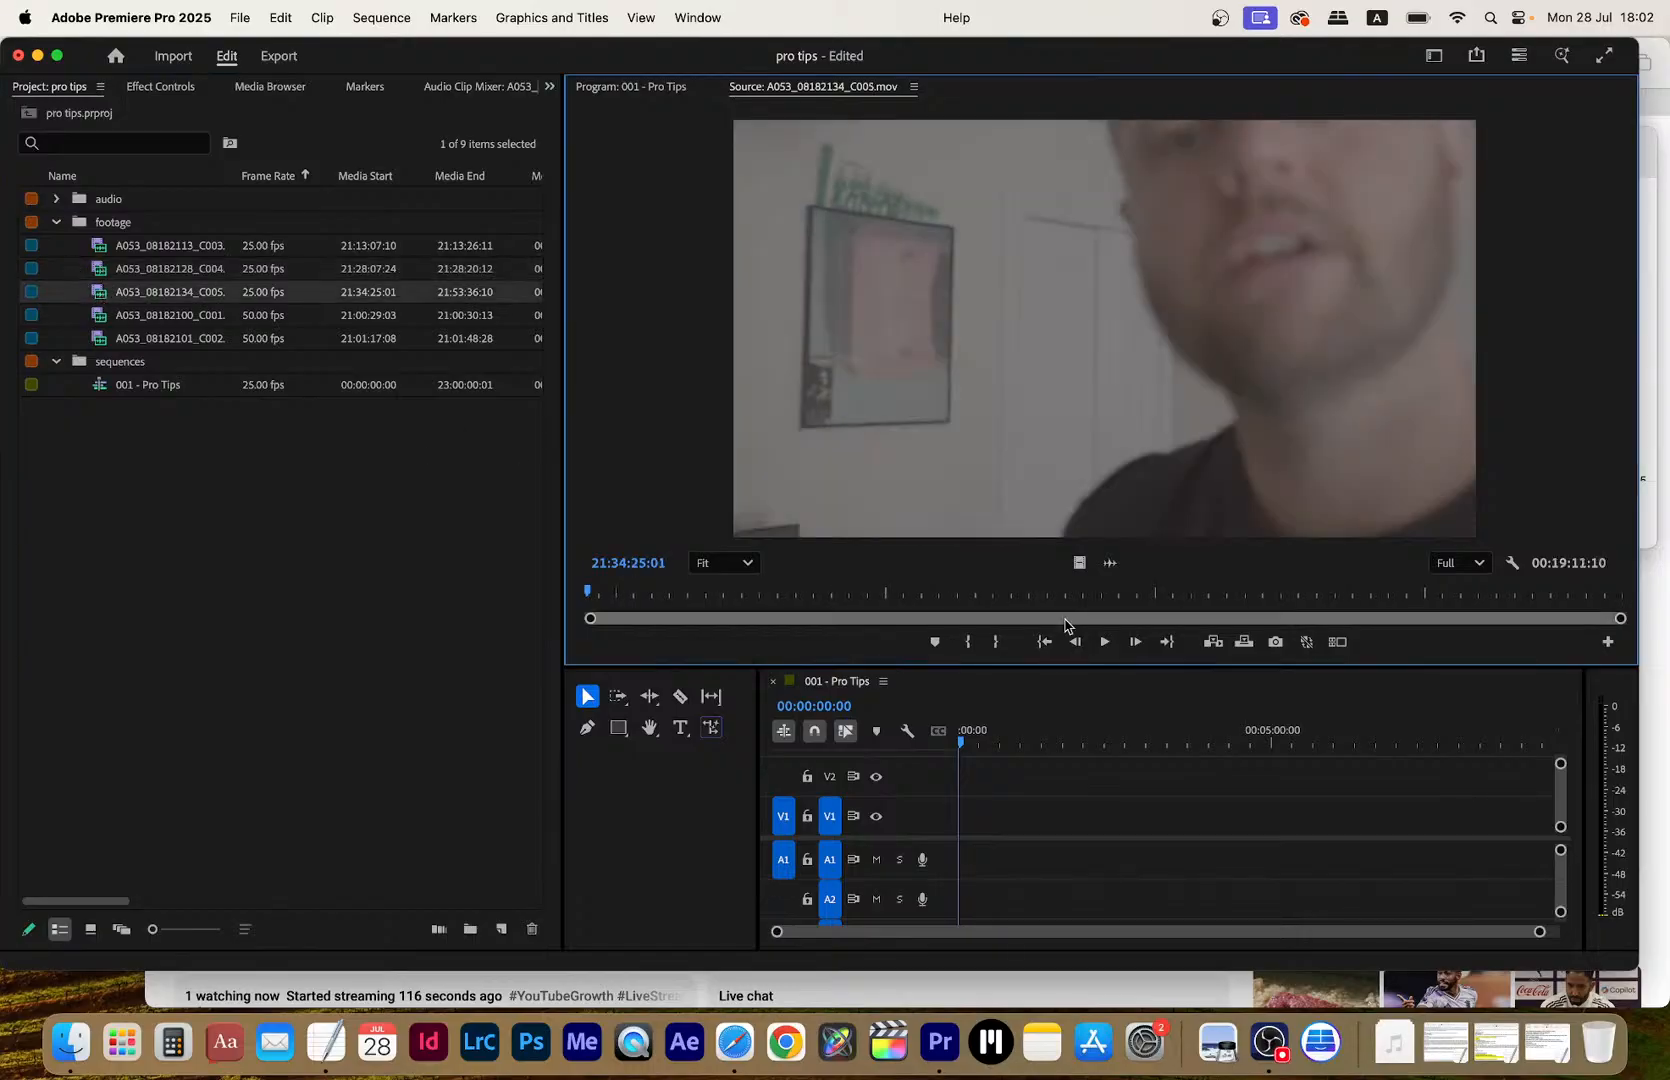
{"action": "left_click", "coordinate": [1109, 564]}
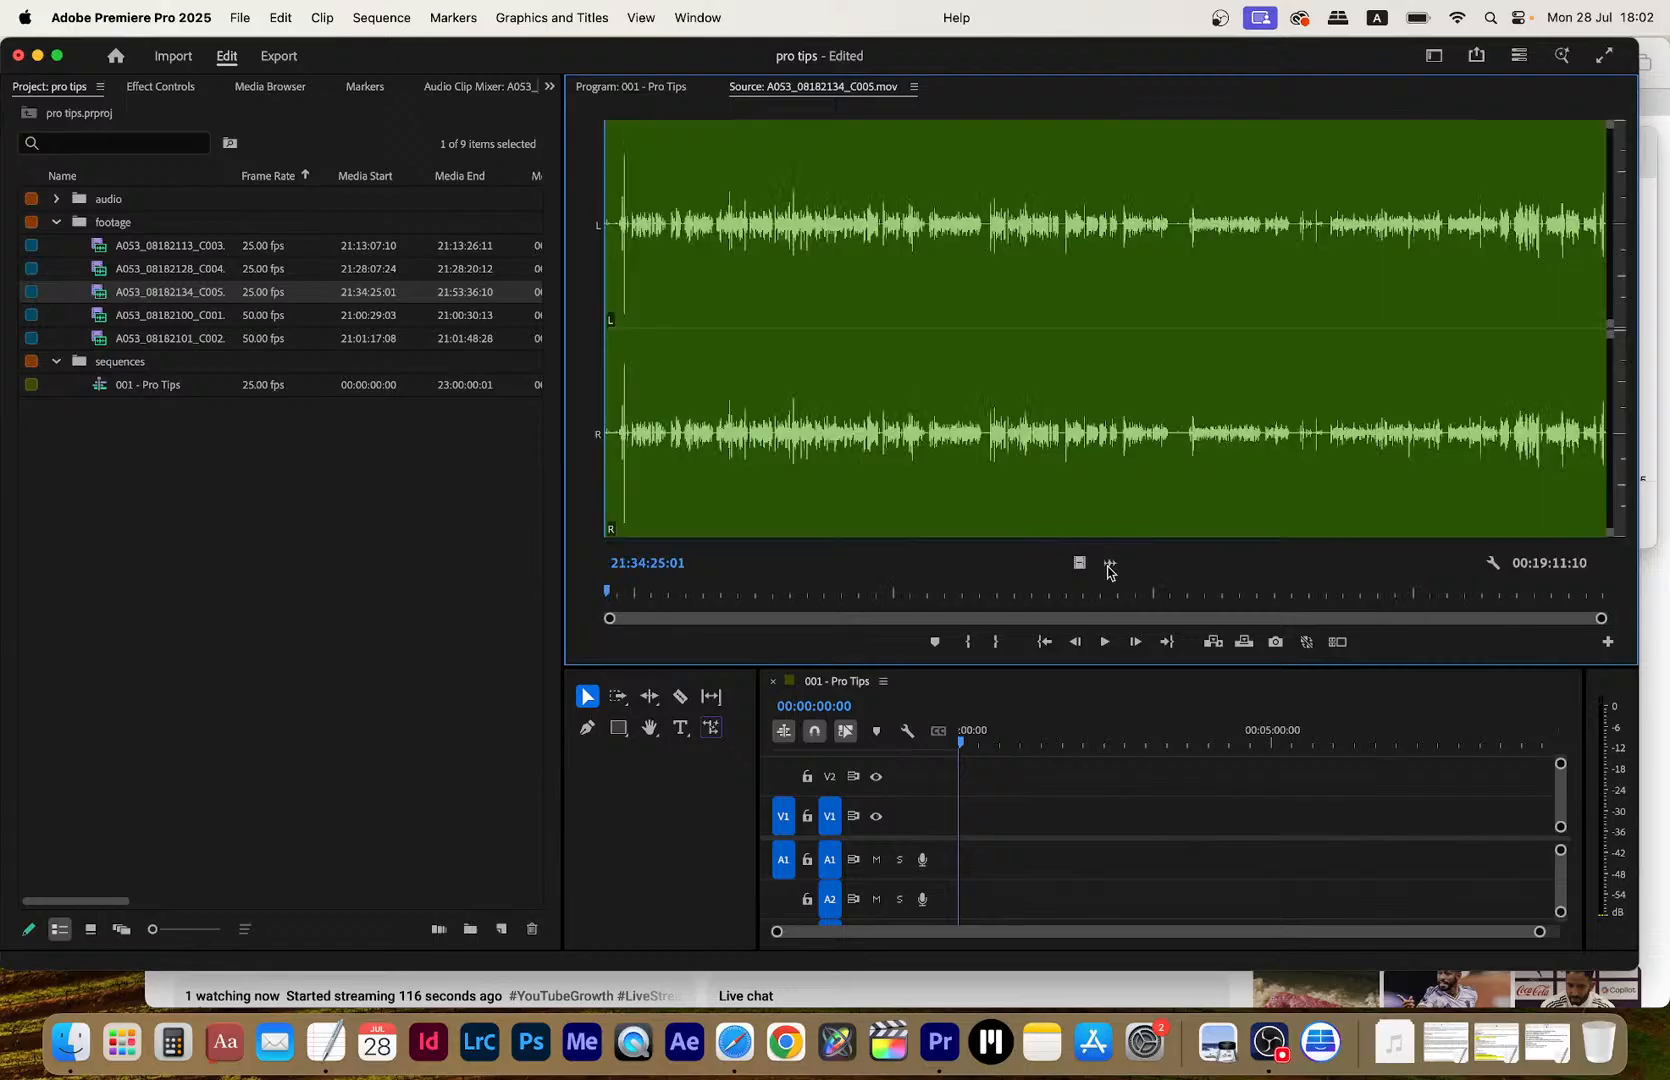
Mark an In point on the source clip at the clap spike near its beginning, at 21:34:48:12
{"action": "left_click", "coordinate": [624, 187]}
{"action": "key", "text": "equal"}
{"action": "key", "text": "equal"}
{"action": "key", "text": "equal"}
{"action": "key", "text": "equal"}
{"action": "key", "text": "equal"}
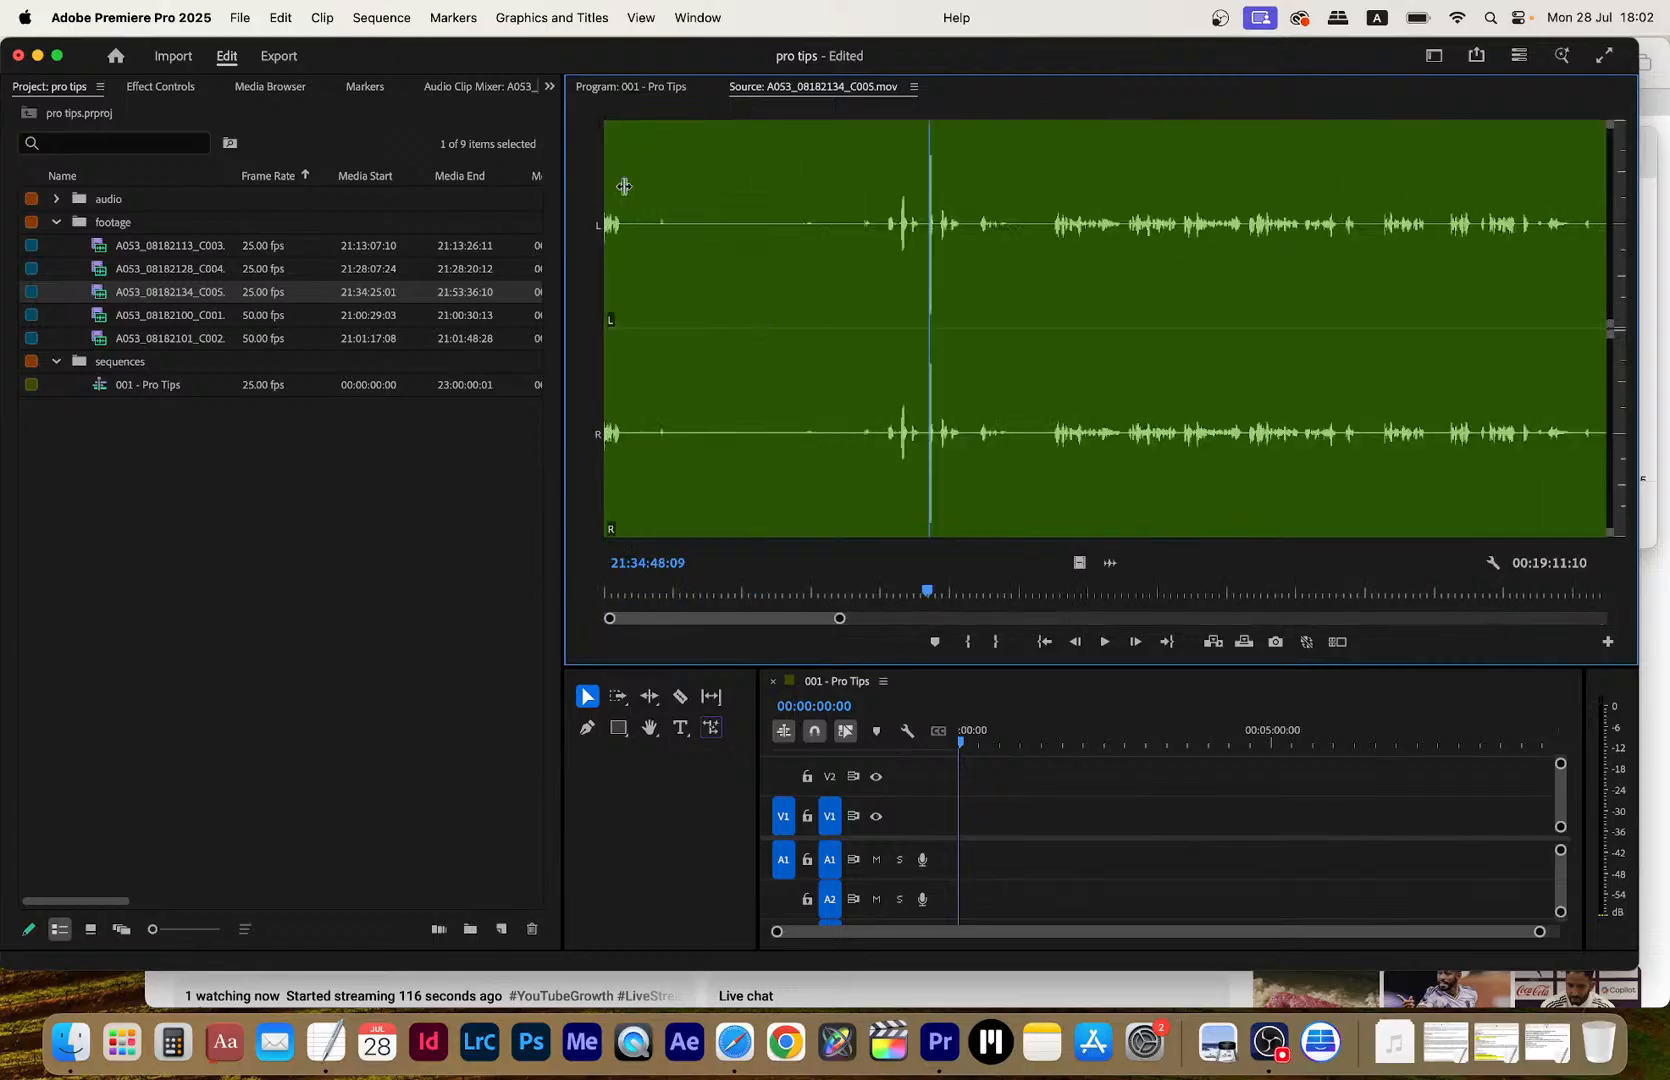
{"action": "key", "text": "Right"}
{"action": "key", "text": "Right"}
{"action": "key", "text": "Right"}
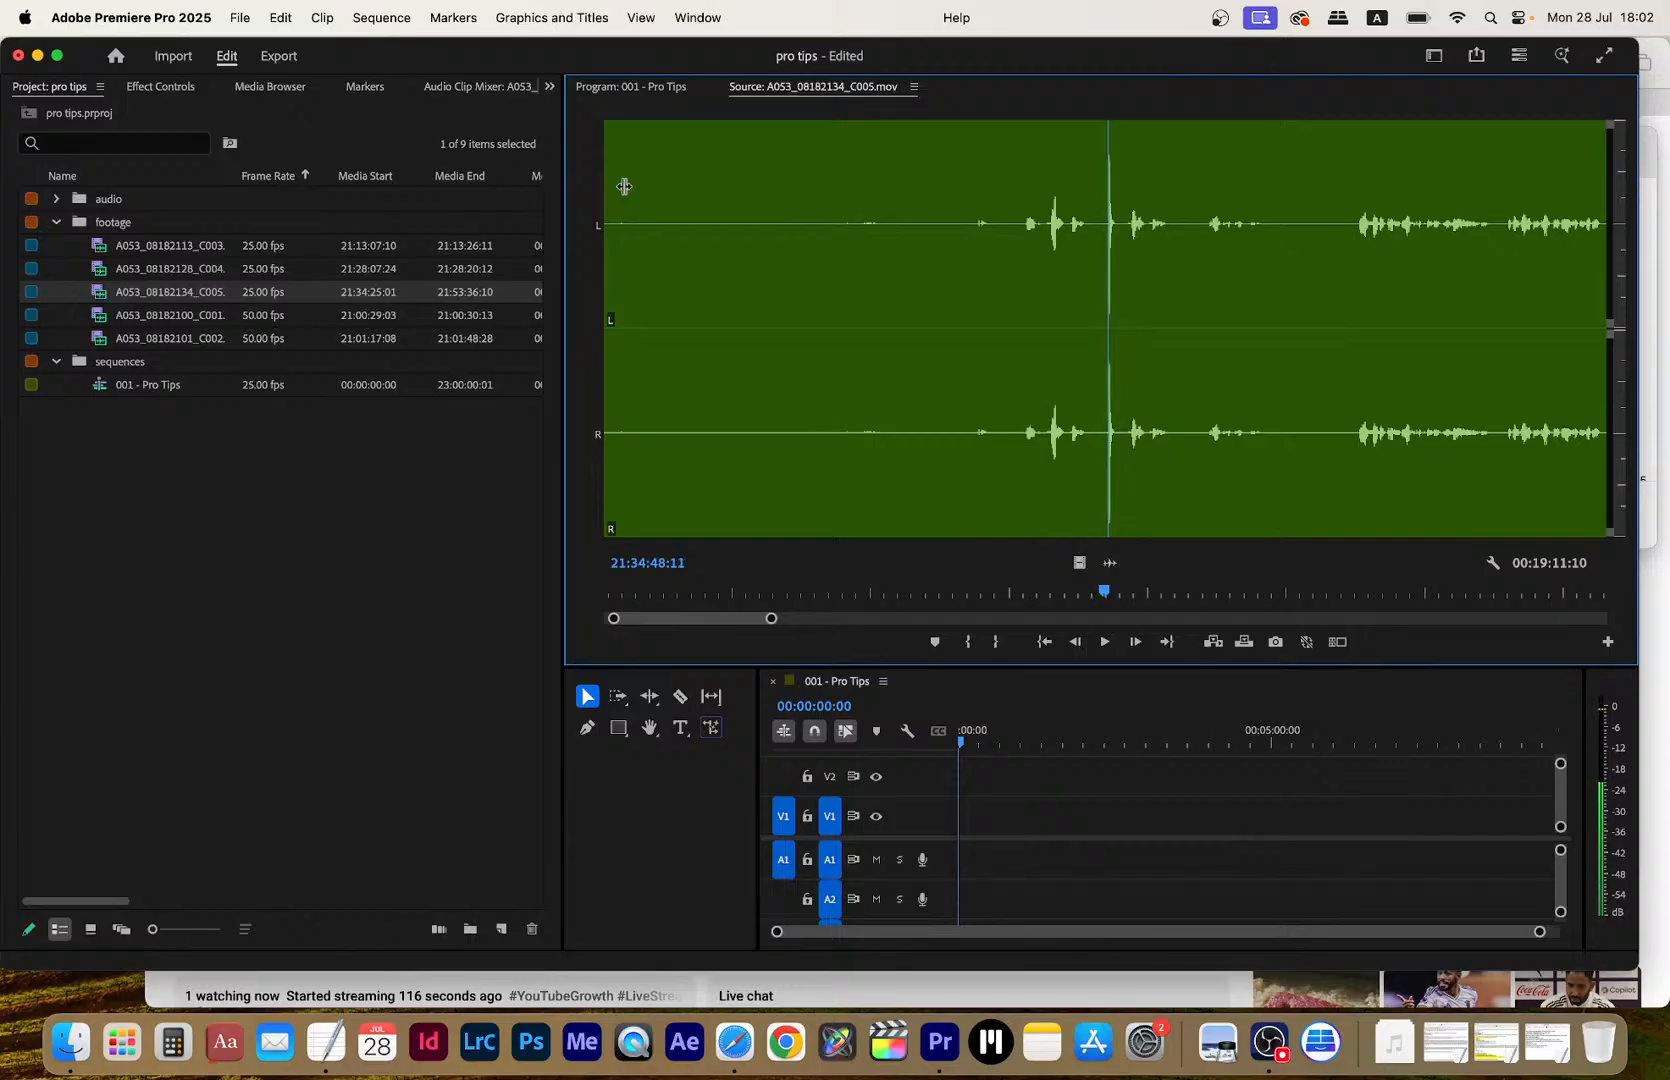
{"action": "key", "text": "i"}
Place the marked clip at the start of the sequence on V1 and A1, keeping the existing sequence settings
{"action": "left_click", "coordinate": [1080, 562]}
{"action": "left_click_drag", "start_coordinate": [1043, 441], "coordinate": [962, 797]}
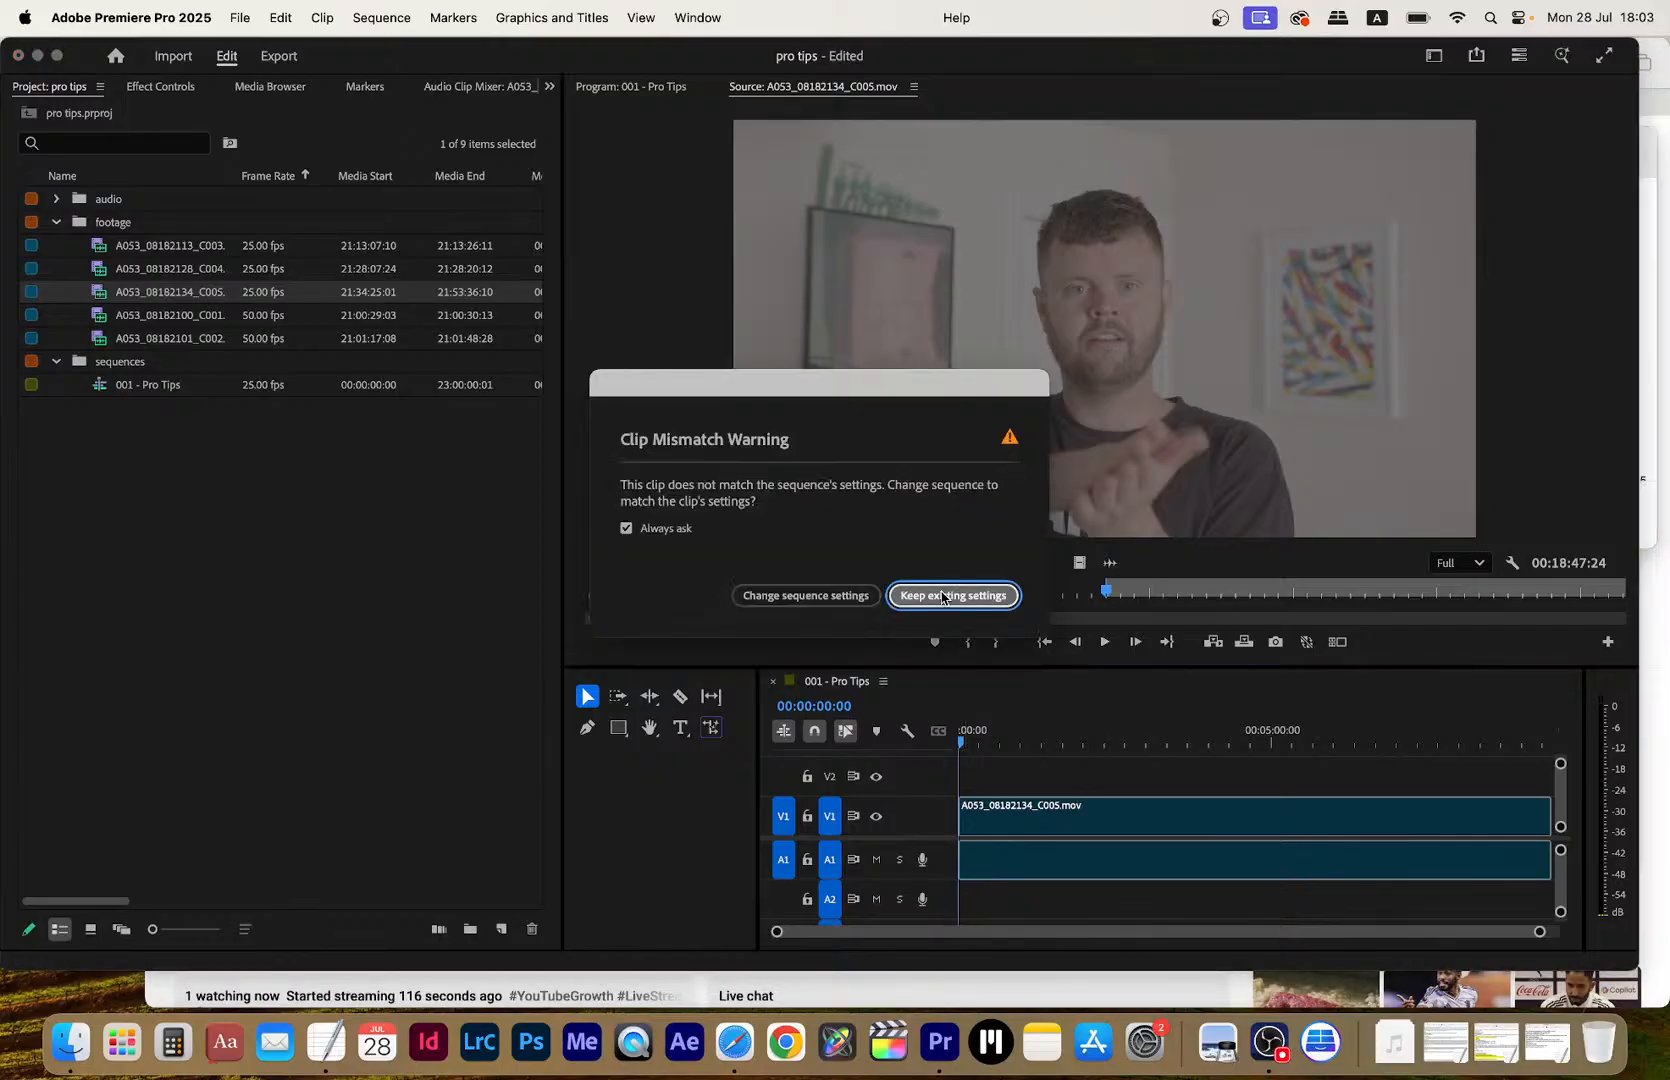
{"action": "left_click", "coordinate": [942, 597]}
Mark an In point at the clap in ZOOM0009.WAV, at 09:35:35:13, and place the audio at the sequence start on track A2
{"action": "left_click", "coordinate": [57, 199]}
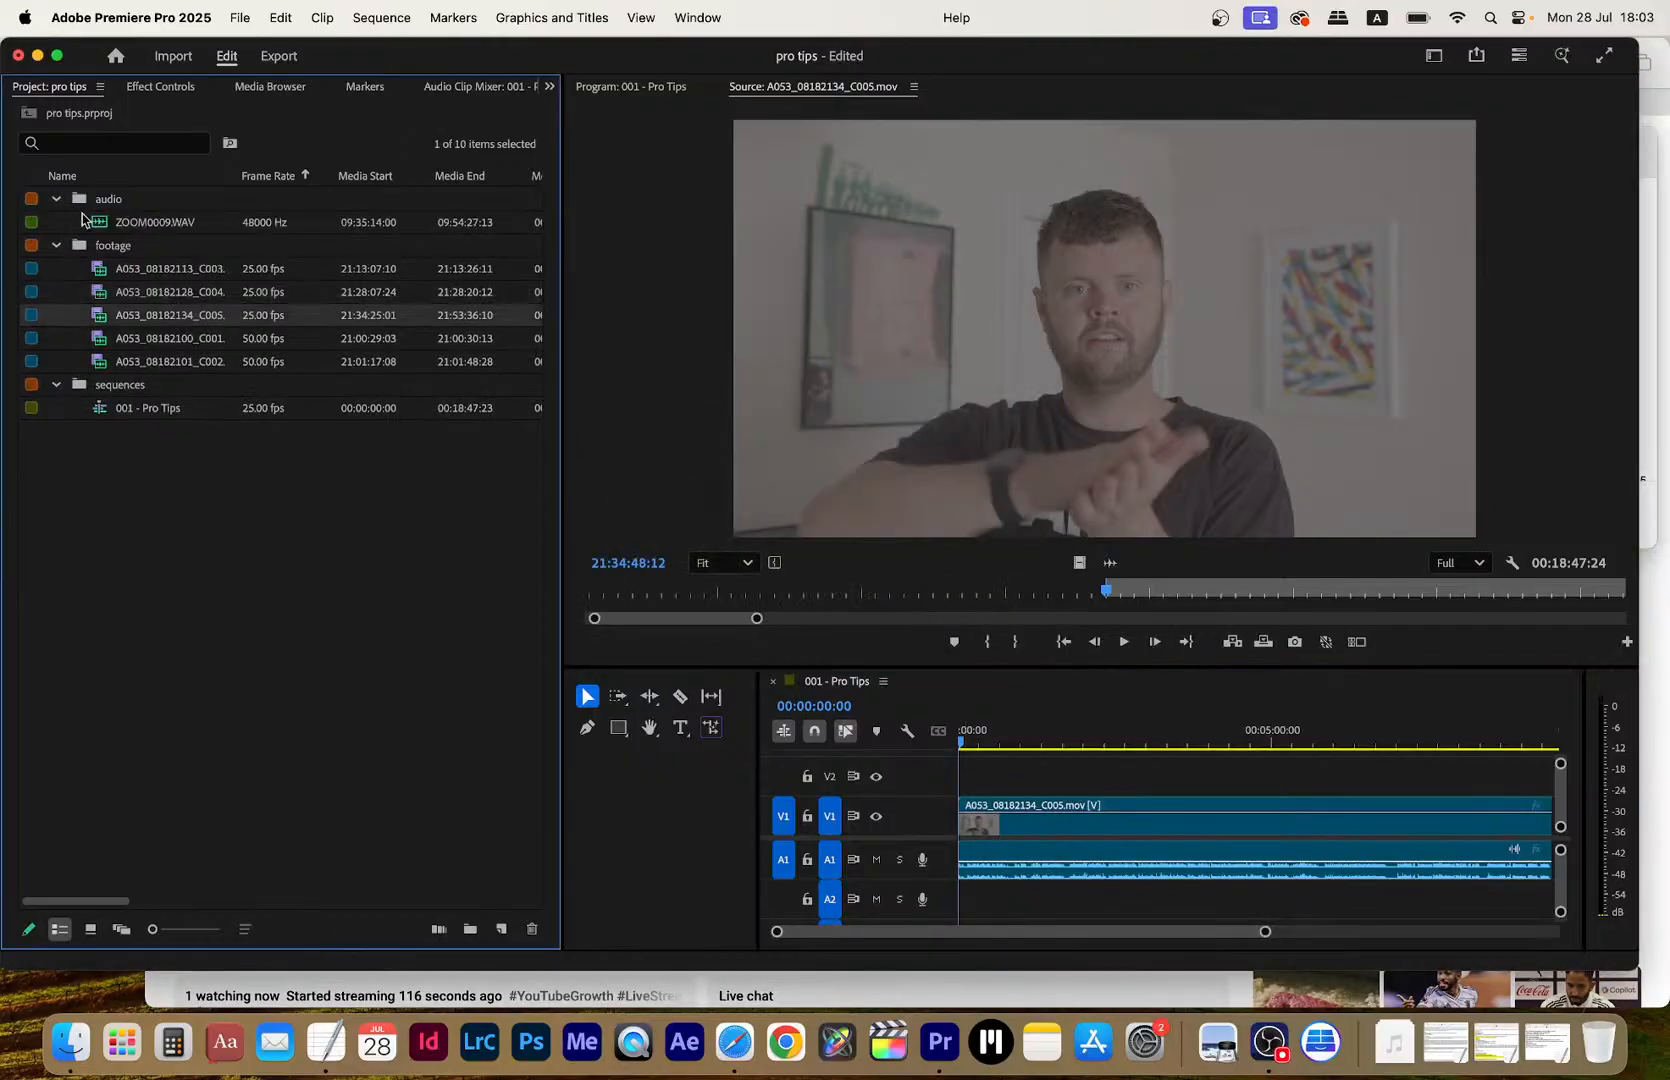
{"action": "double_click", "coordinate": [97, 223]}
{"action": "left_click", "coordinate": [622, 225]}
{"action": "key", "text": "="}
{"action": "key", "text": "="}
{"action": "key", "text": "="}
{"action": "key", "text": "="}
{"action": "key", "text": "="}
{"action": "key", "text": "space"}
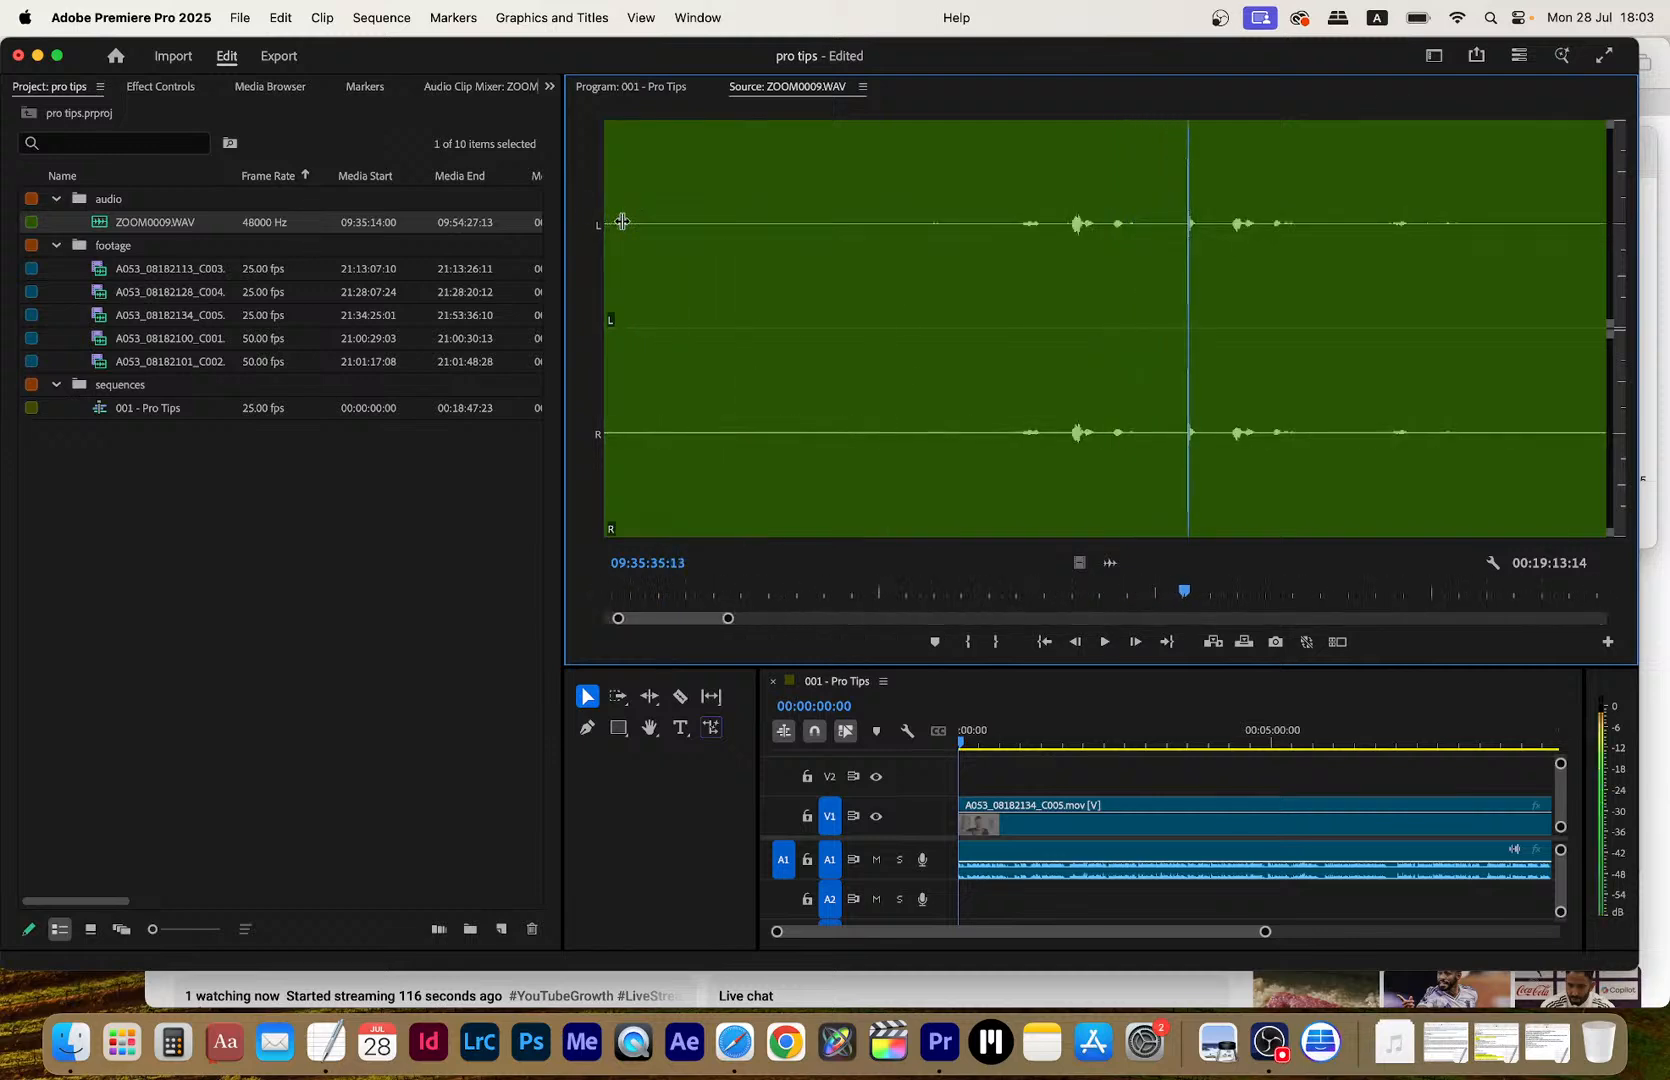
{"action": "key", "text": "i"}
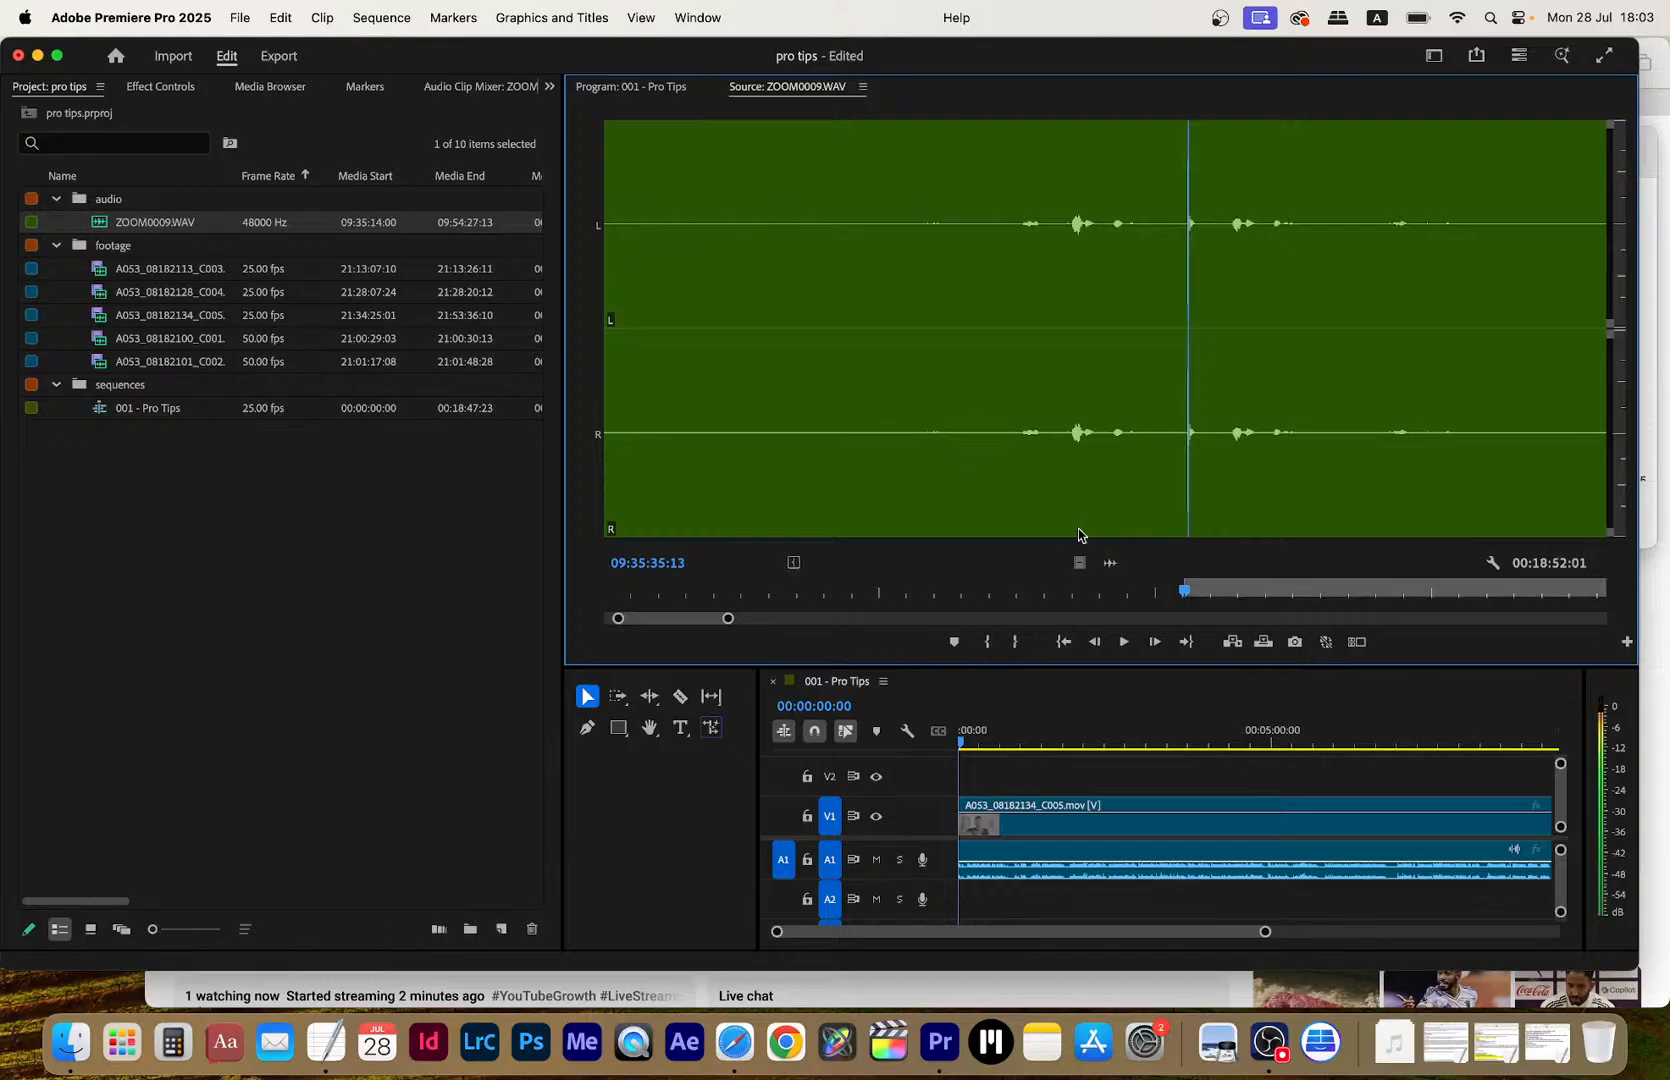
{"action": "left_click_drag", "start_coordinate": [1109, 713], "coordinate": [965, 900]}
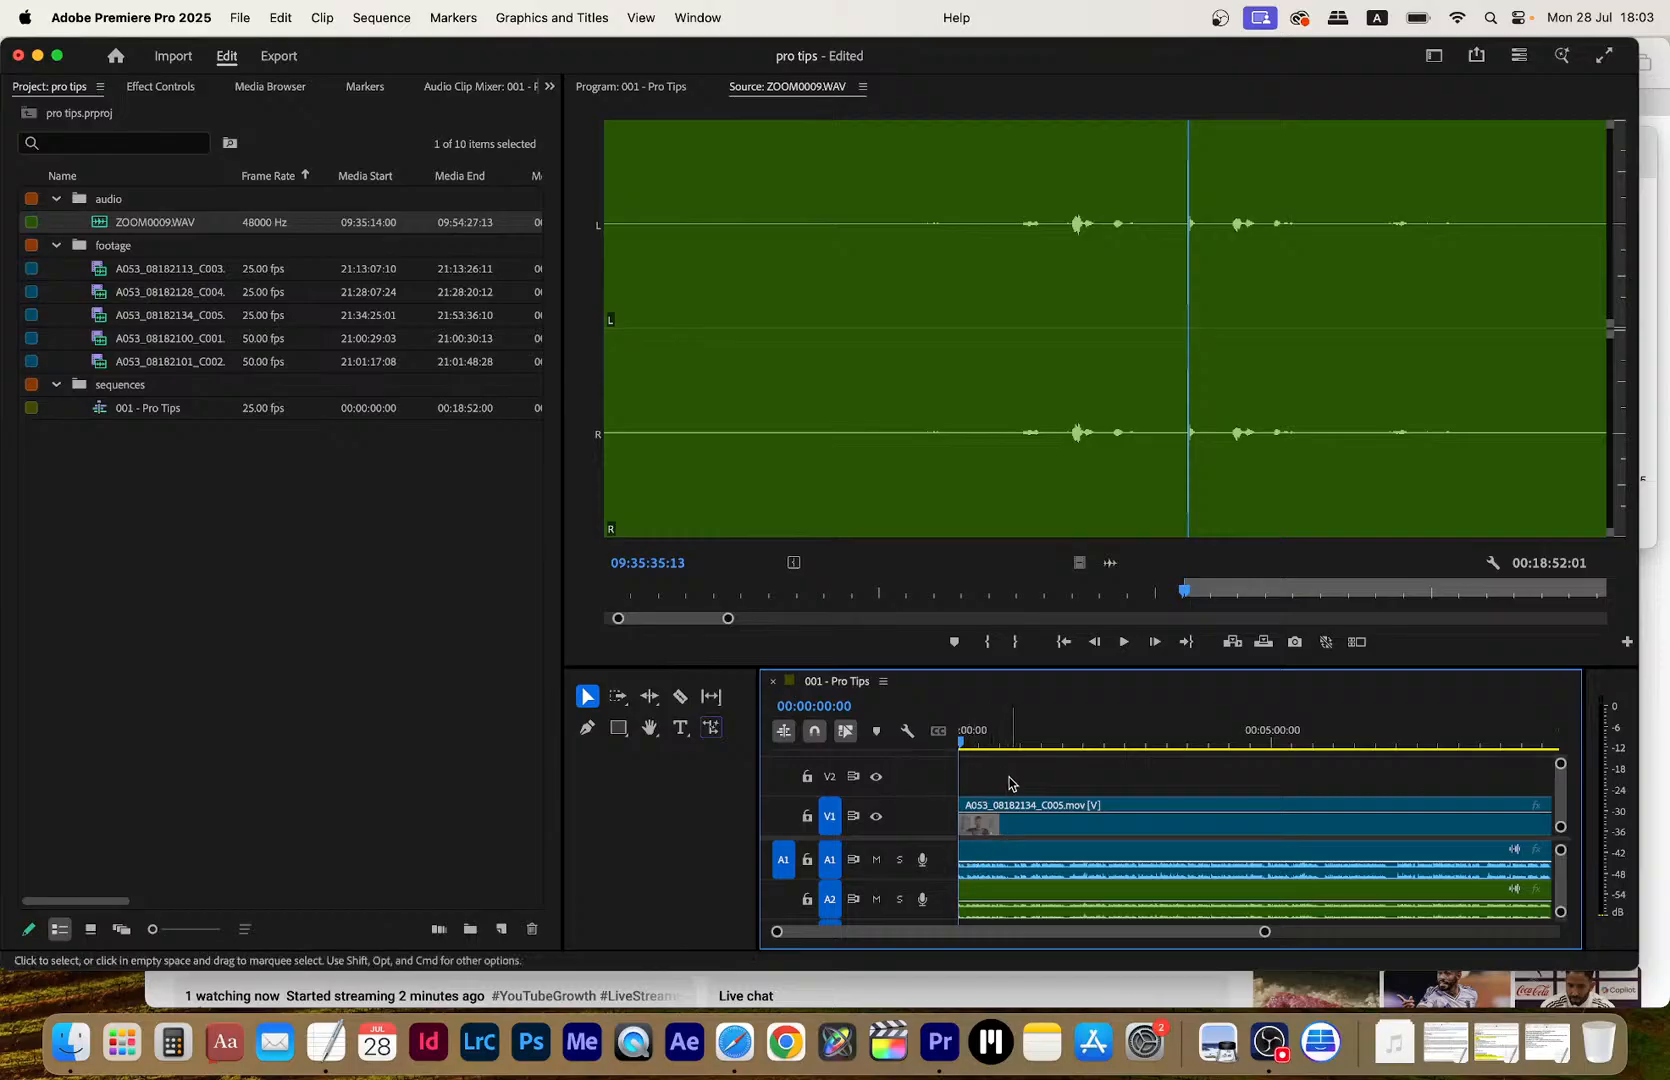
Unlink the camera clip's video from its audio and inspect the clap alignment on both audio tracks
{"action": "left_click_drag", "start_coordinate": [1012, 783], "coordinate": [1062, 912]}
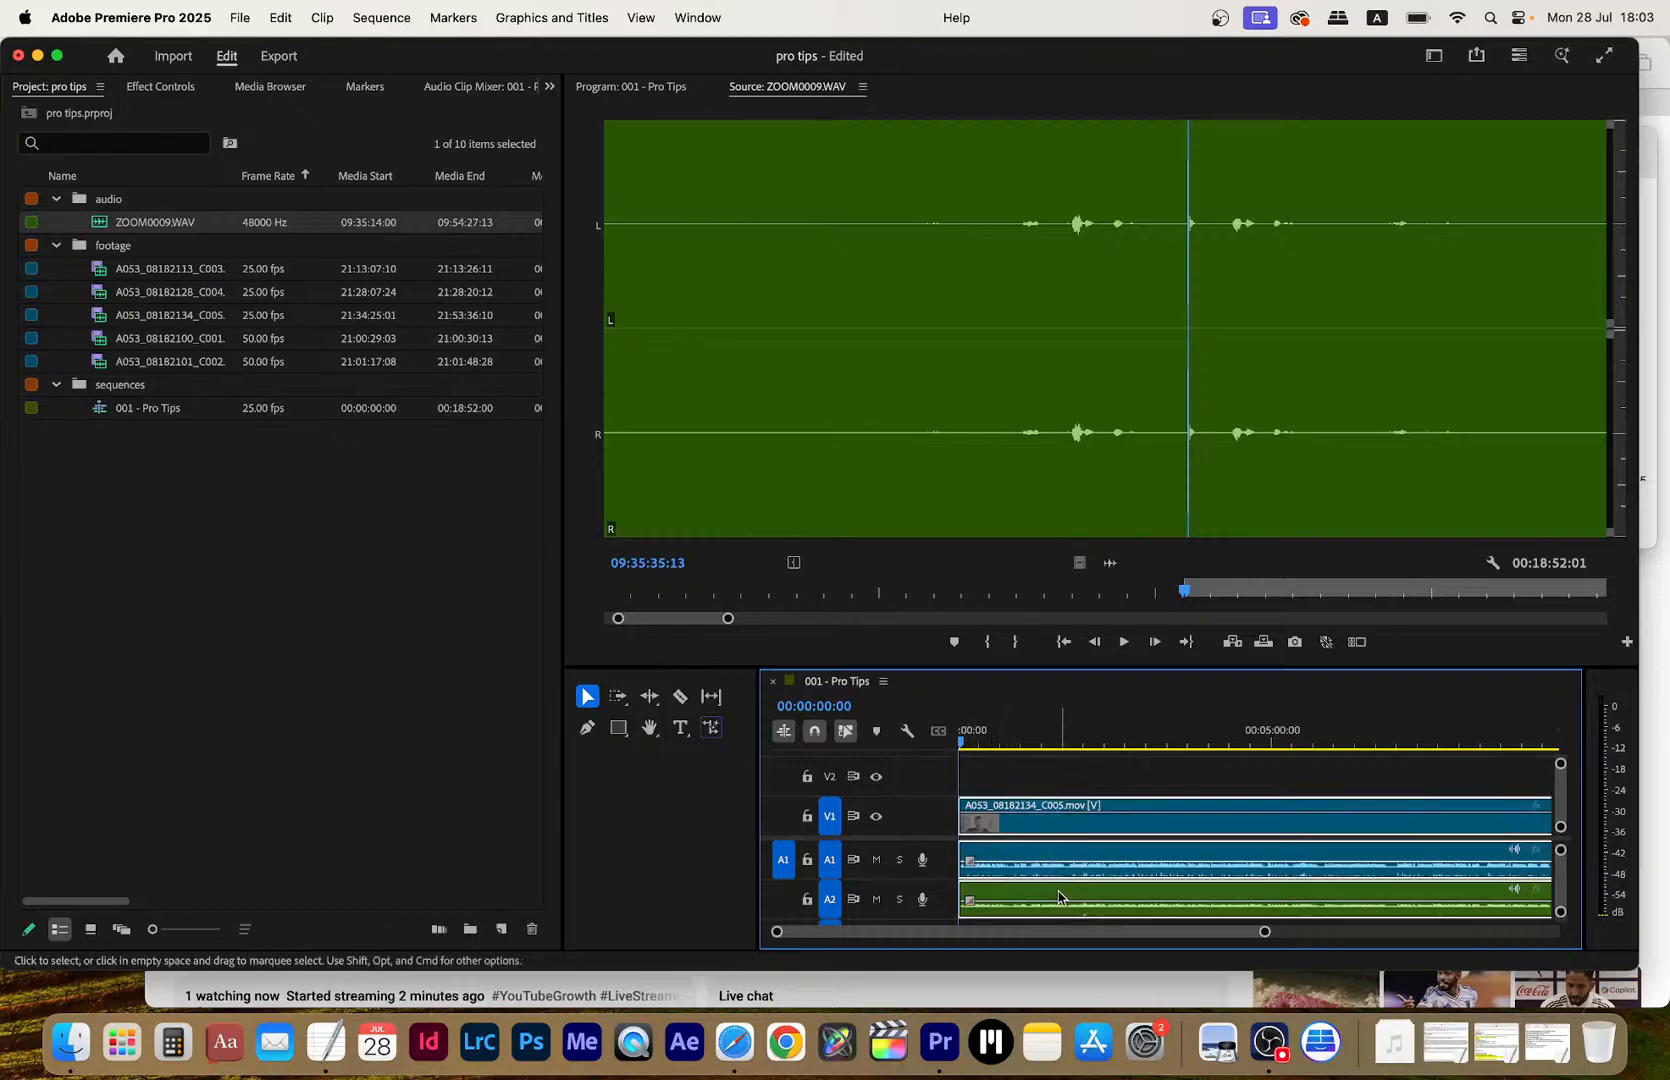
{"action": "right_click", "coordinate": [1040, 870]}
{"action": "left_click", "coordinate": [1090, 974]}
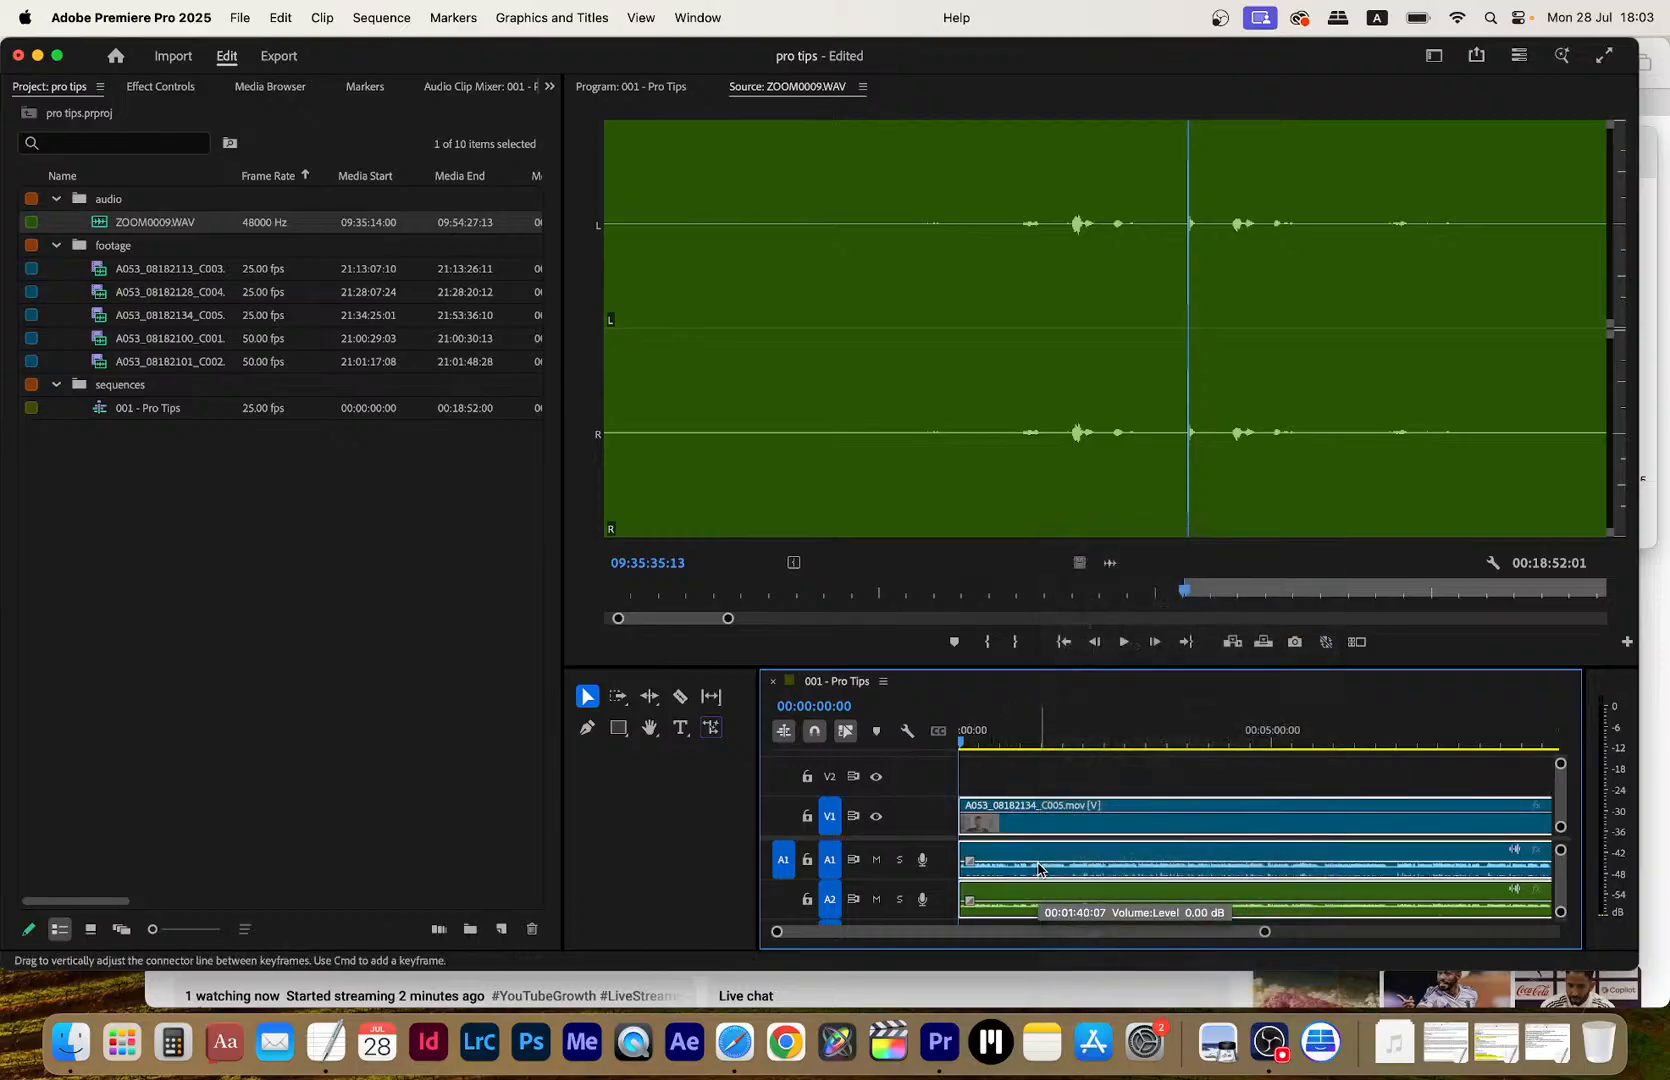
{"action": "key", "text": "Return"}
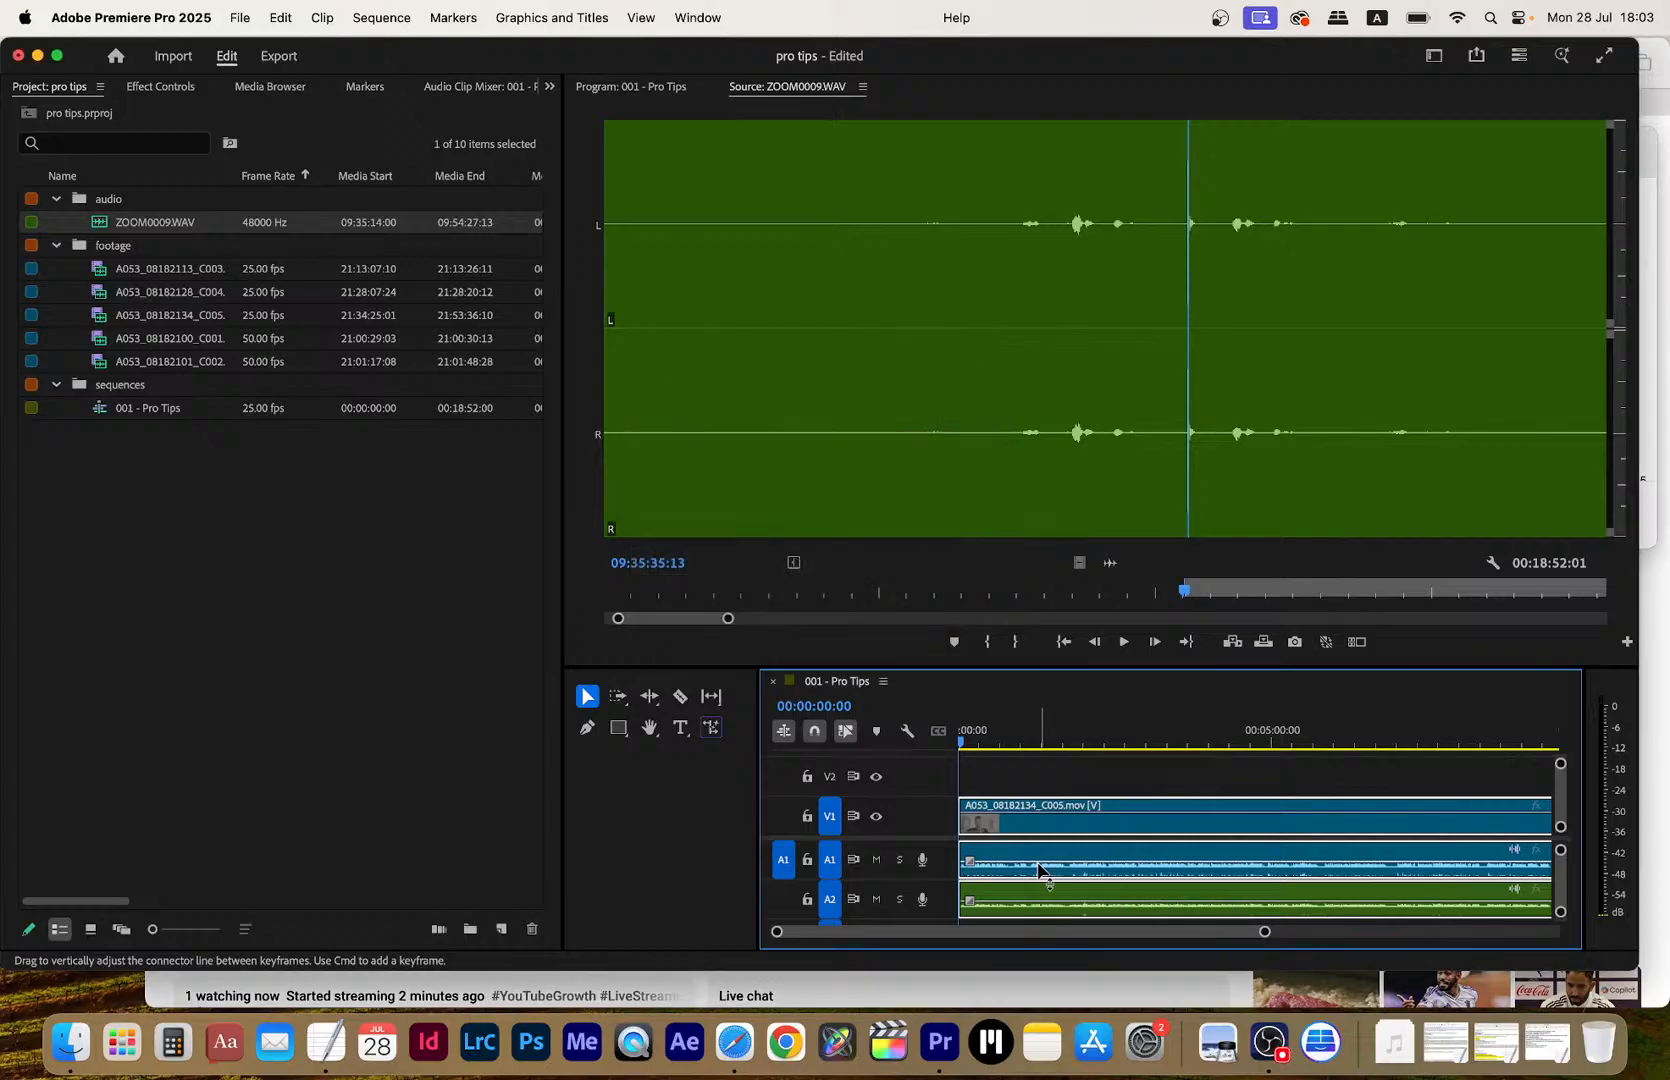
{"action": "key", "text": "equal"}
{"action": "key", "text": "equal"}
{"action": "key", "text": "equal"}
{"action": "key", "text": "equal"}
{"action": "key", "text": "equal"}
{"action": "key", "text": "equal"}
{"action": "key", "text": "equal"}
{"action": "key", "text": "equal"}
{"action": "key", "text": "equal"}
{"action": "key", "text": "equal"}
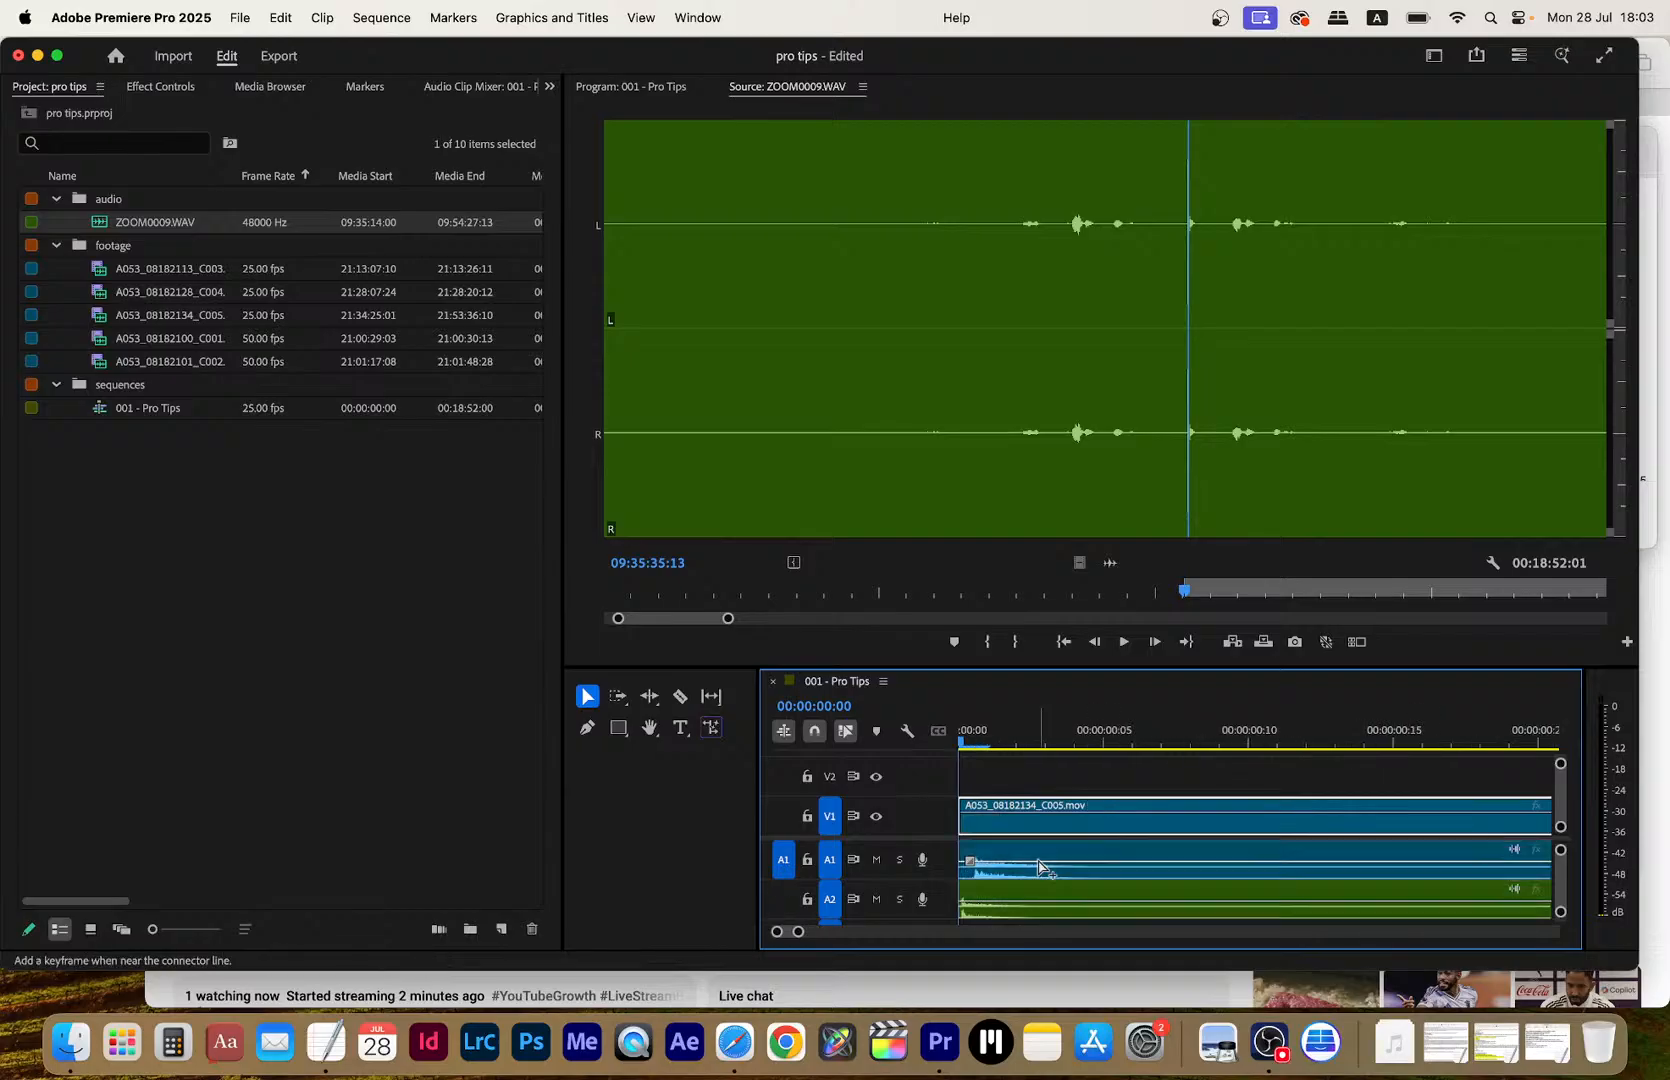
Link the camera video, camera audio and ZOOM0009.WAV clips together and check that they select as one
{"action": "left_click_drag", "start_coordinate": [1045, 780], "coordinate": [1082, 889]}
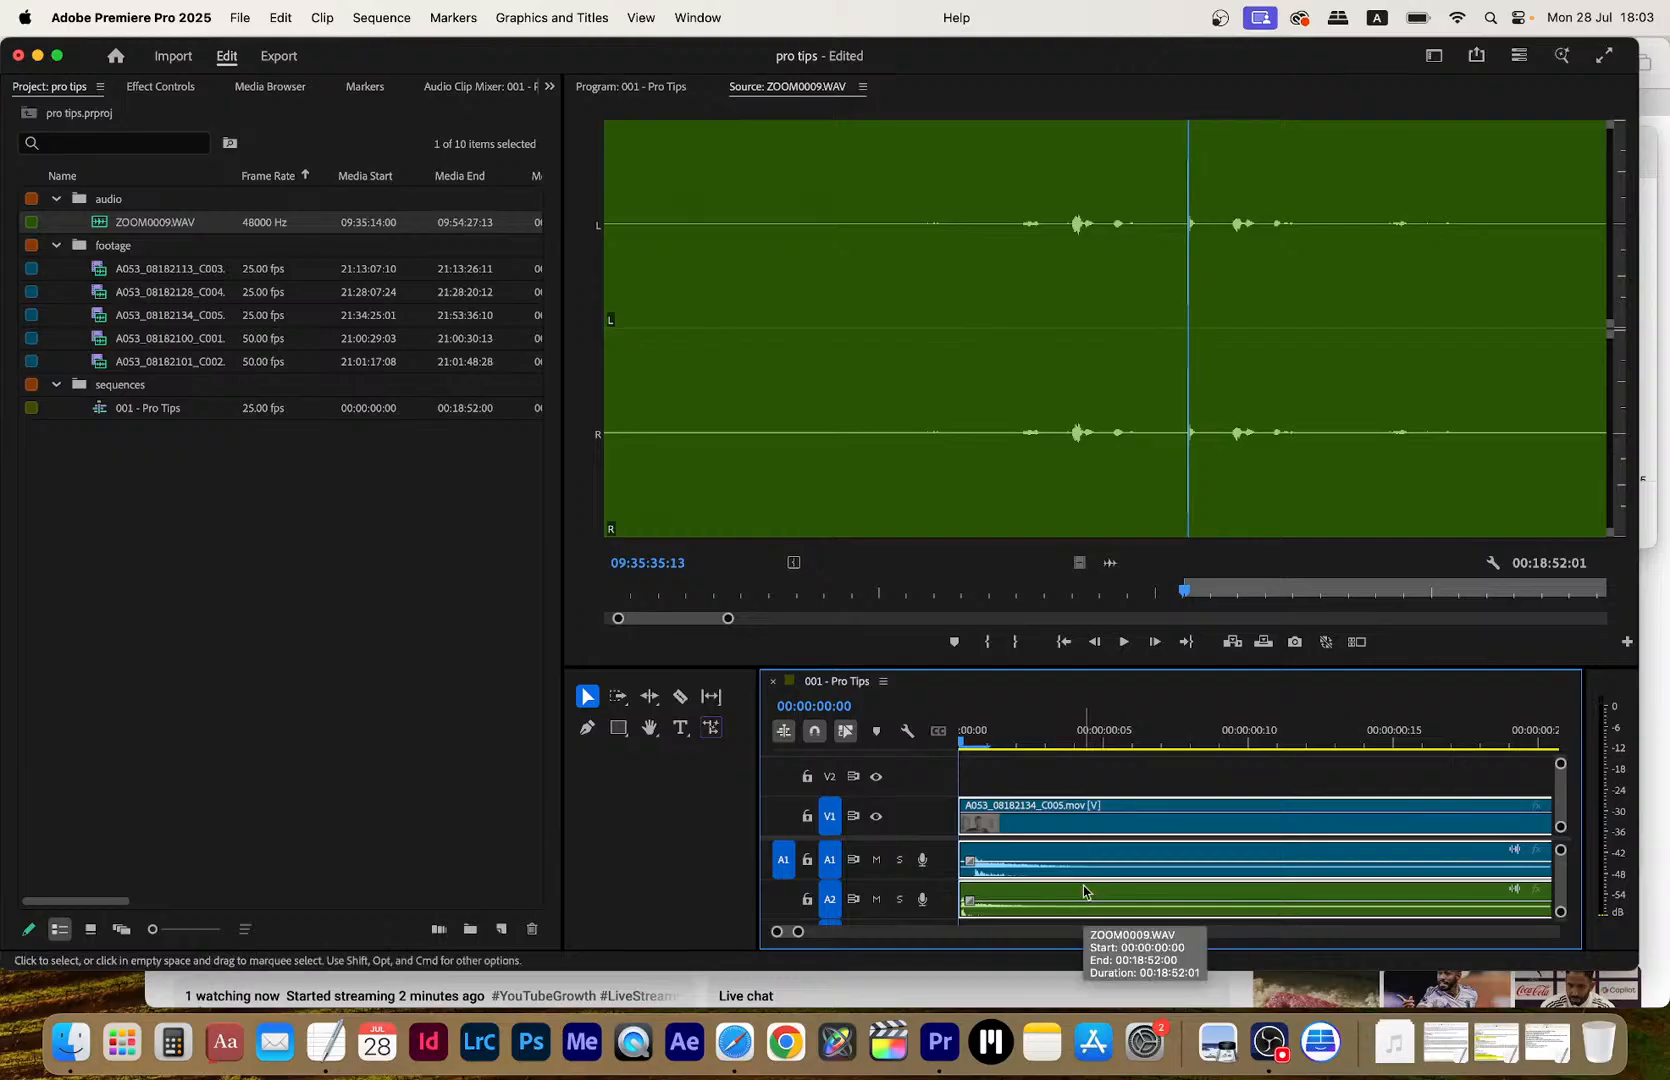
{"action": "left_click", "coordinate": [1120, 769]}
{"action": "left_click", "coordinate": [1099, 807]}
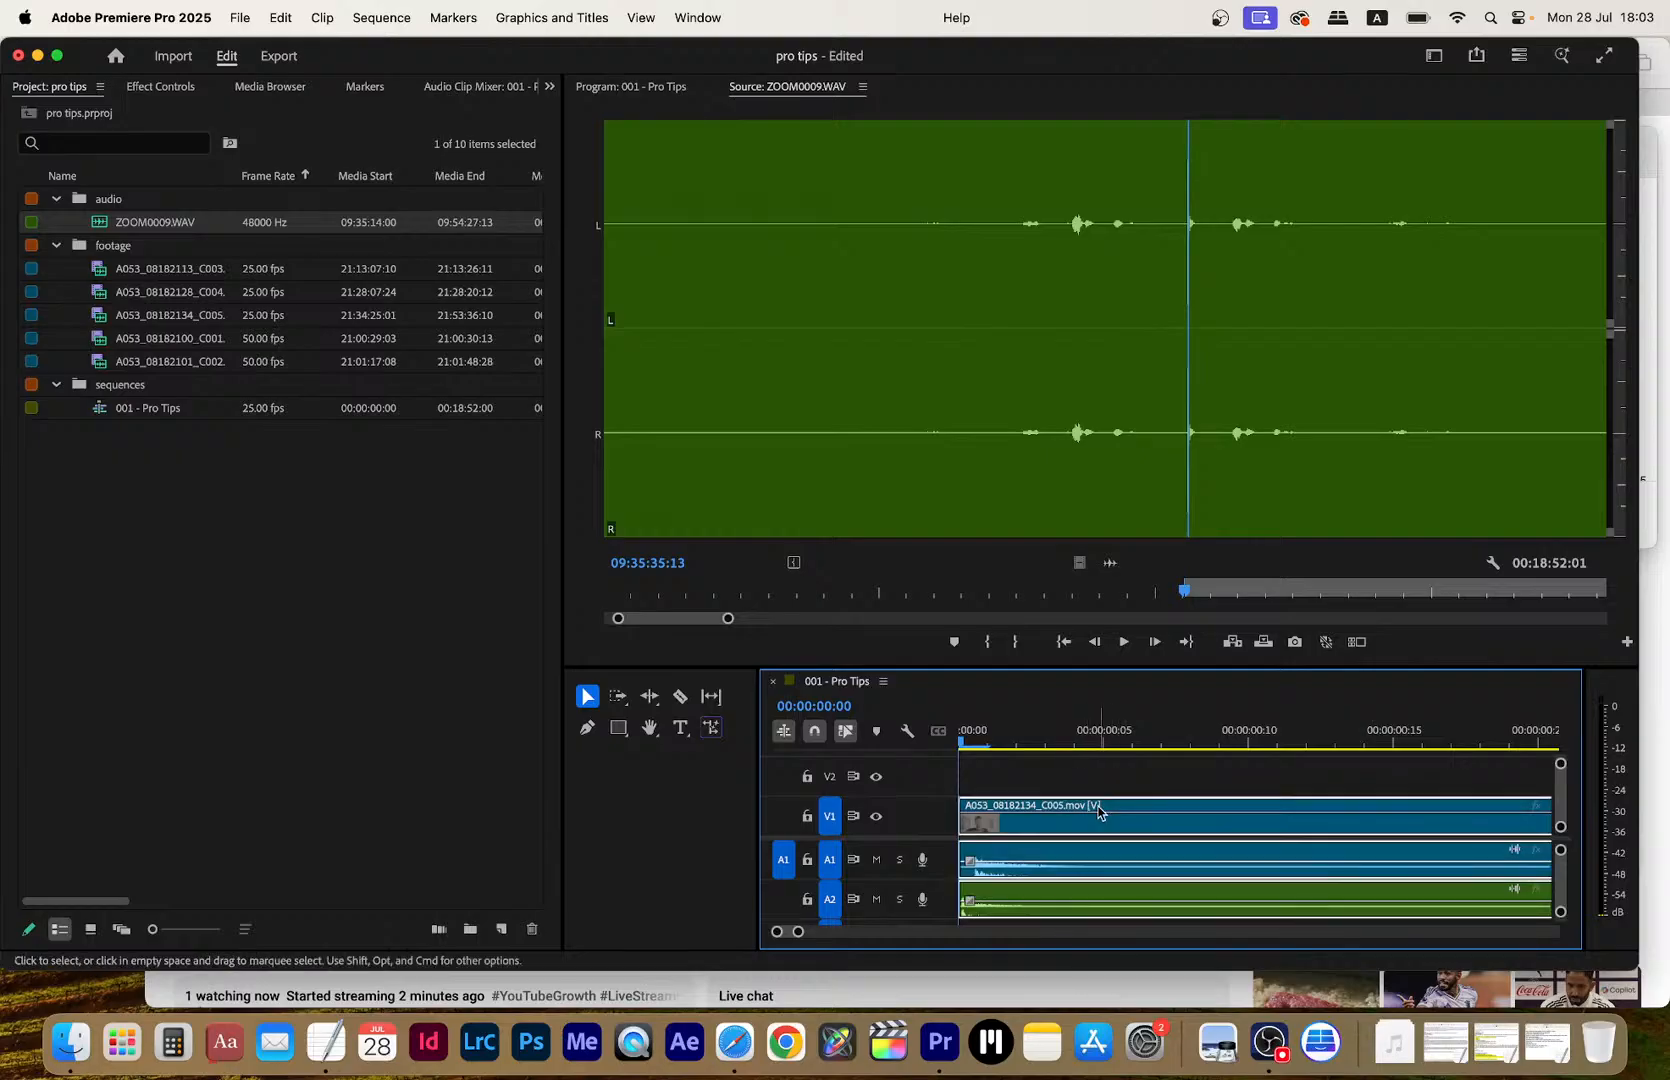
{"action": "scroll", "coordinate": [1099, 812], "scroll_direction": "down", "scroll_amount": 10}
{"action": "scroll", "coordinate": [1099, 812], "scroll_direction": "down", "scroll_amount": 1}
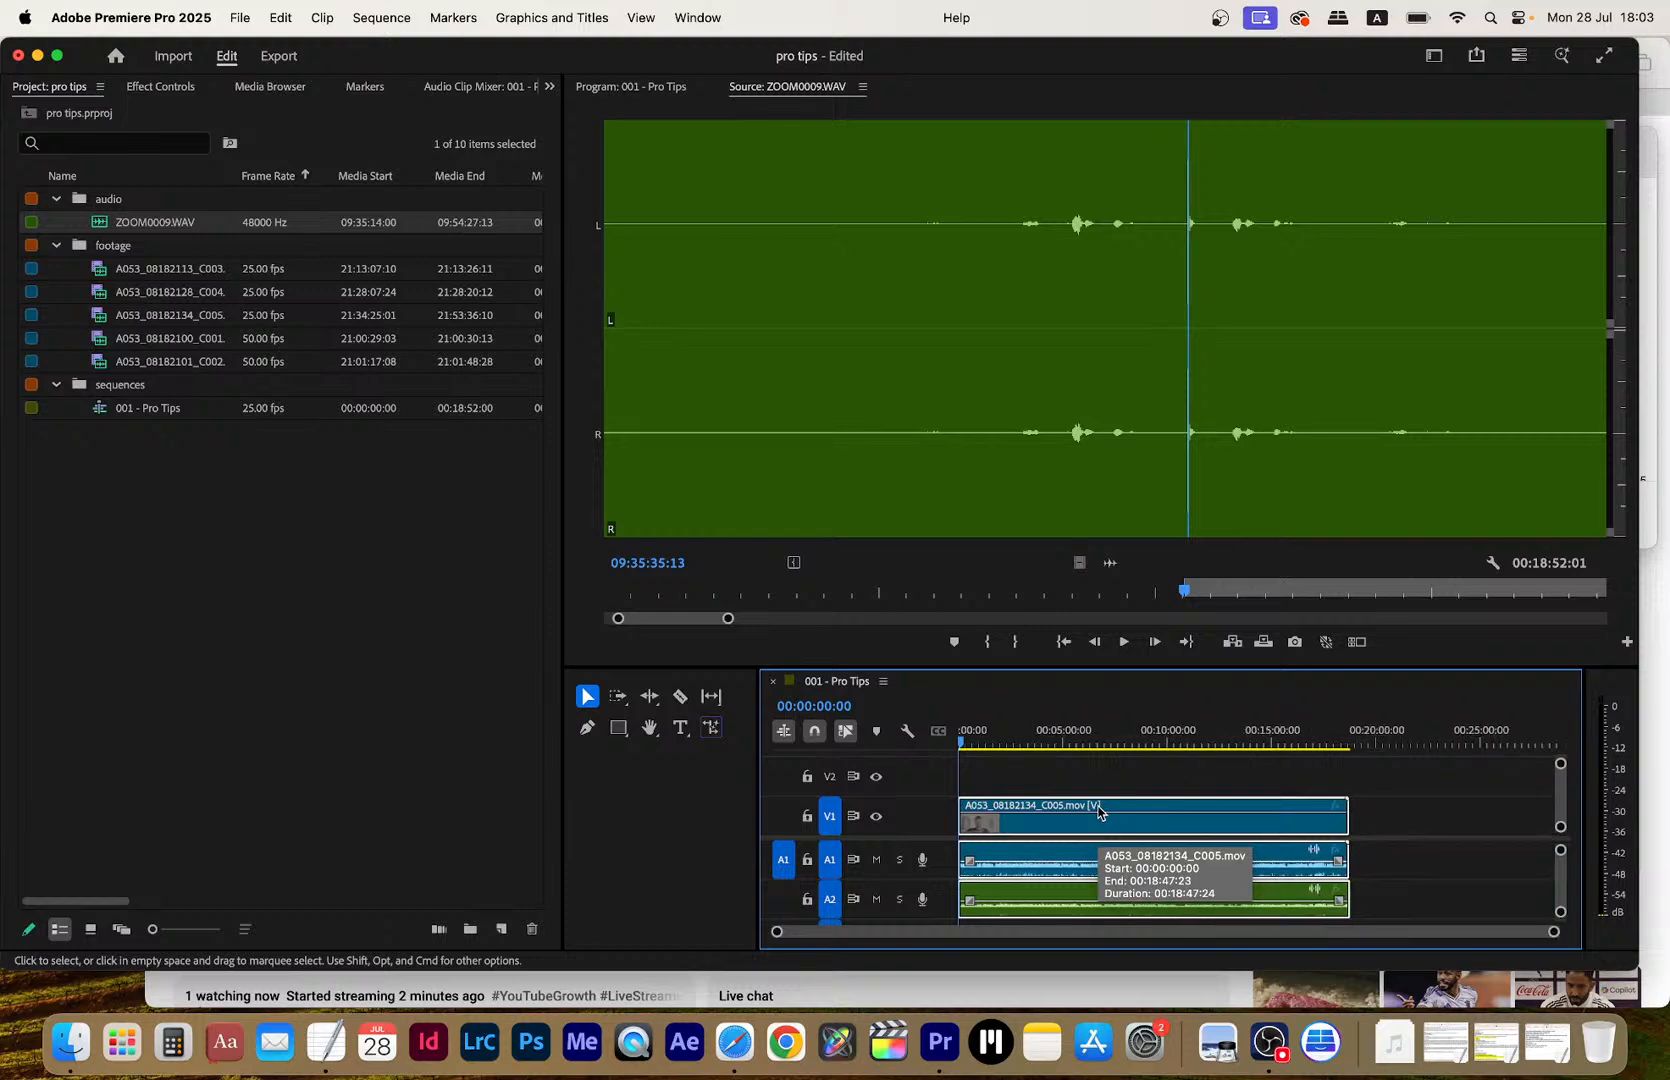
Play the sequence from its start and solo audio track A2 with the recorder audio
{"action": "double_click", "coordinate": [98, 346]}
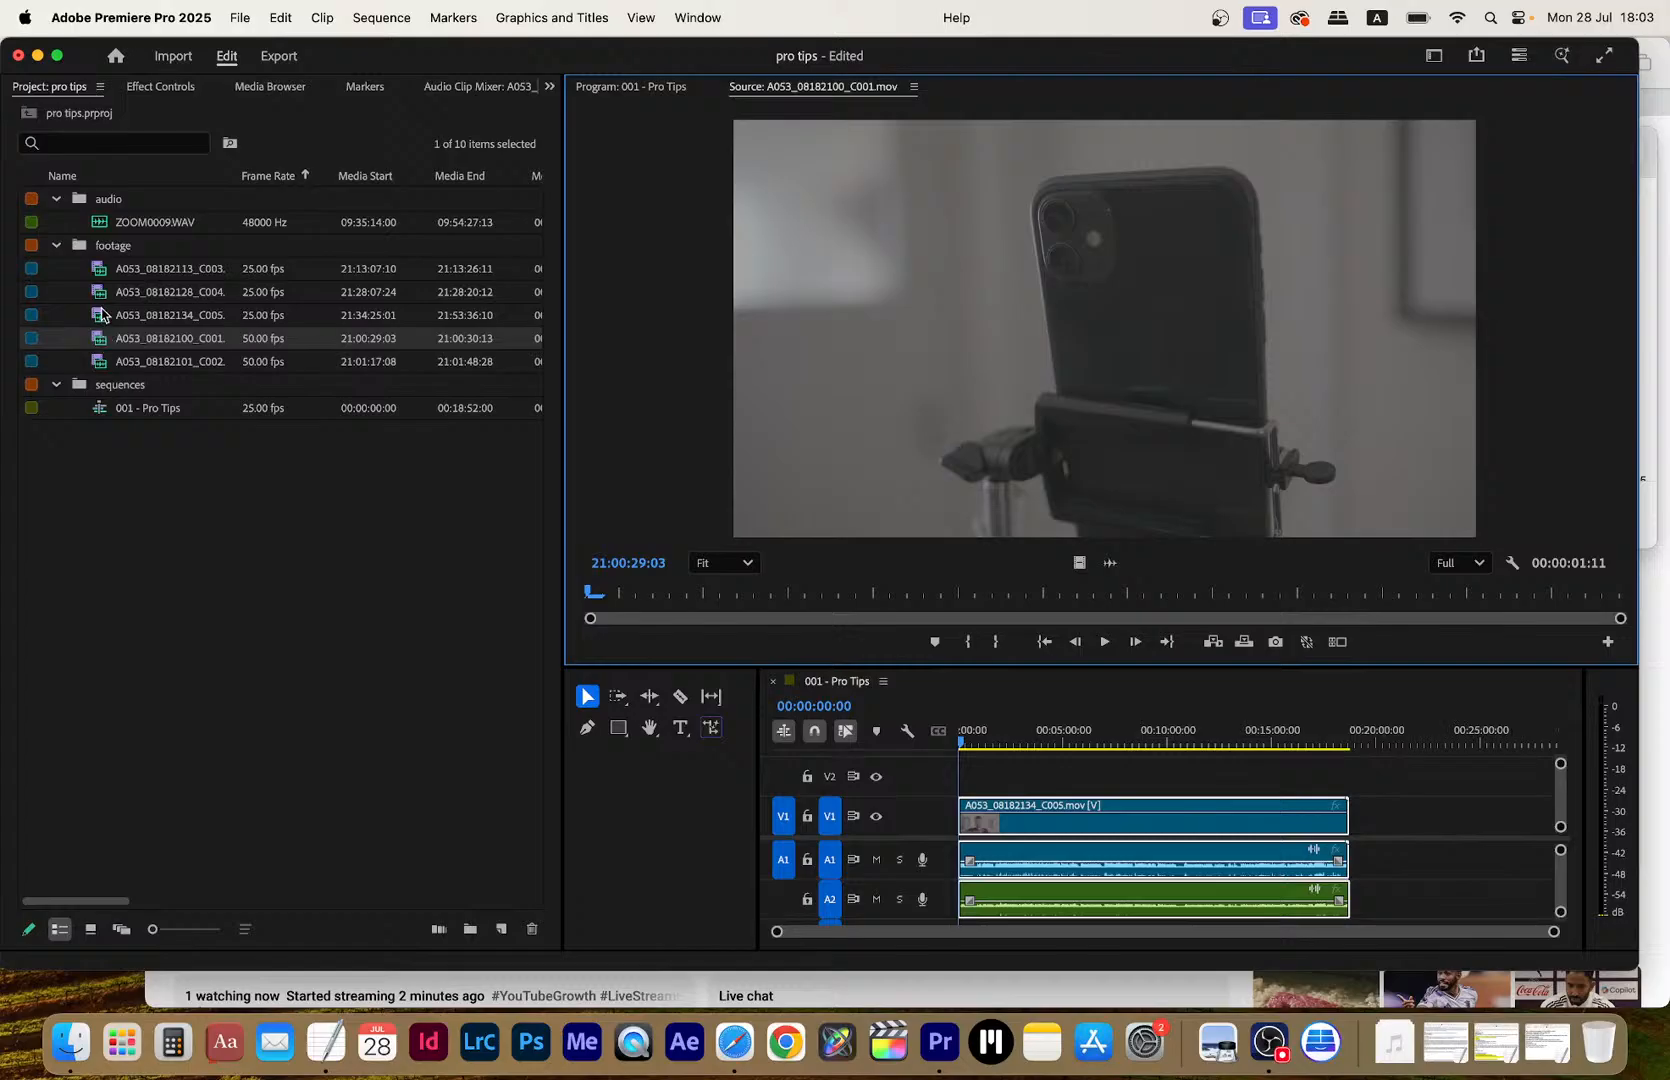
{"action": "left_click", "coordinate": [1067, 775]}
{"action": "key", "text": "space"}
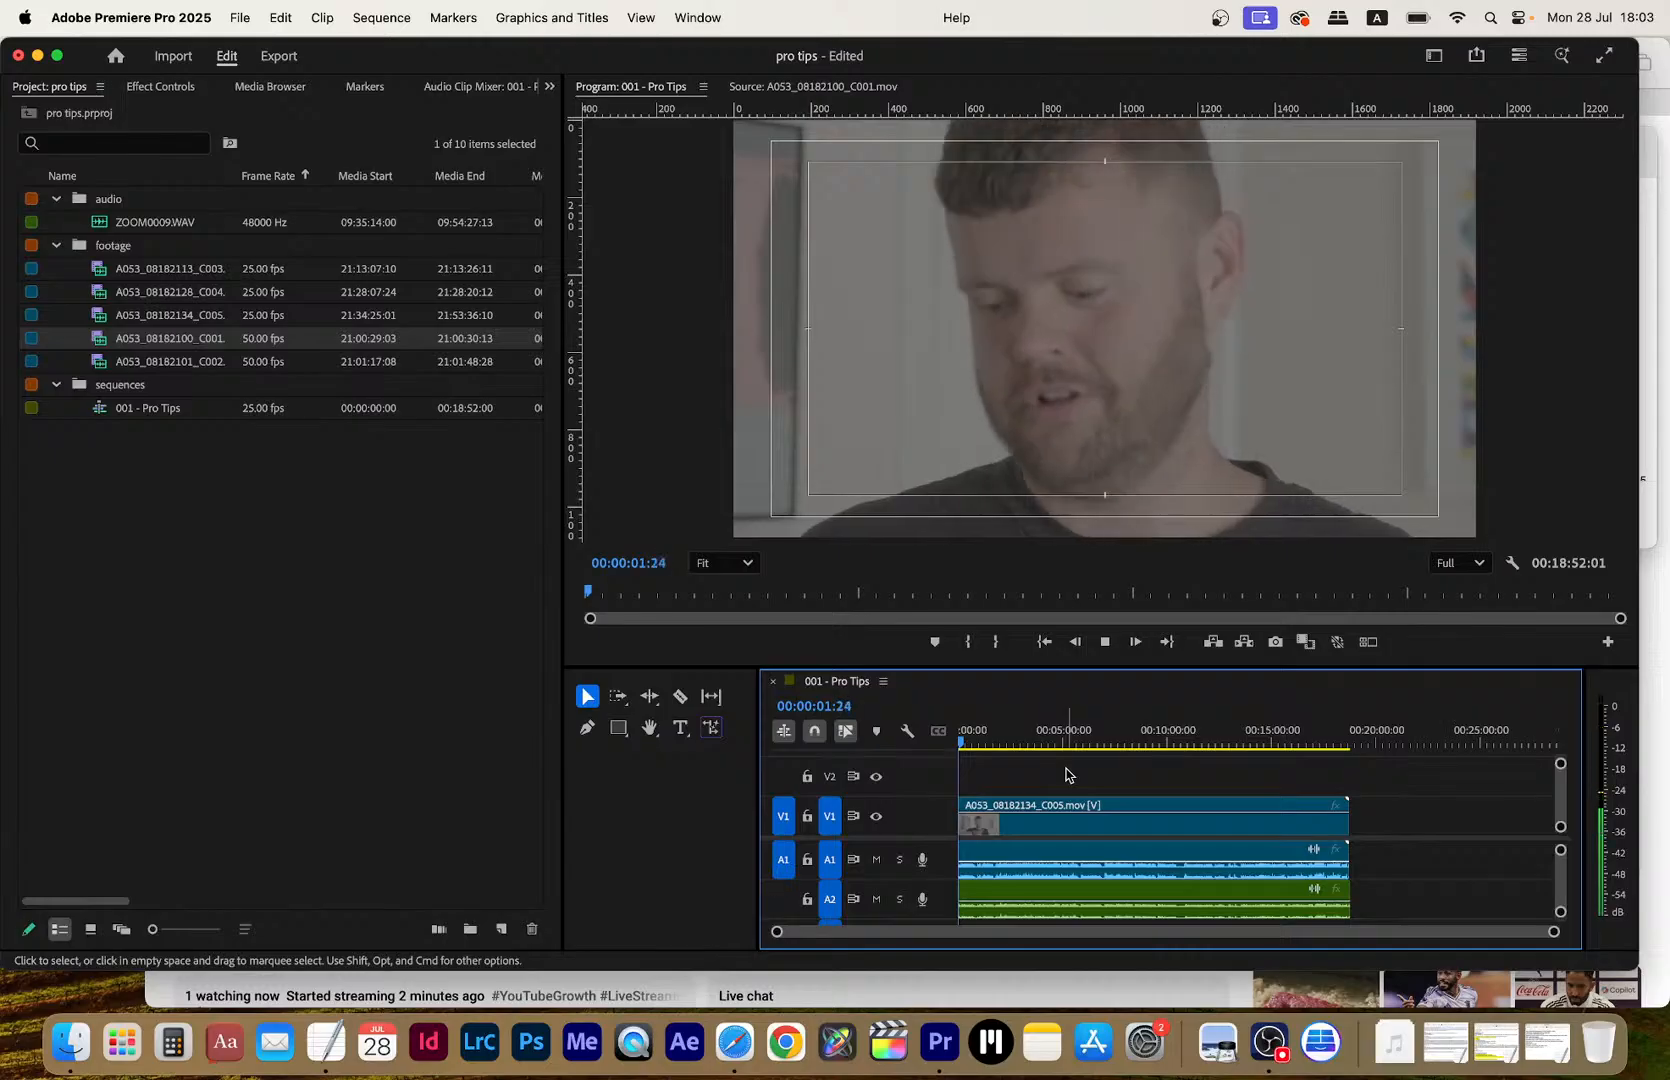
{"action": "left_click", "coordinate": [899, 899]}
{"action": "key", "text": "space"}
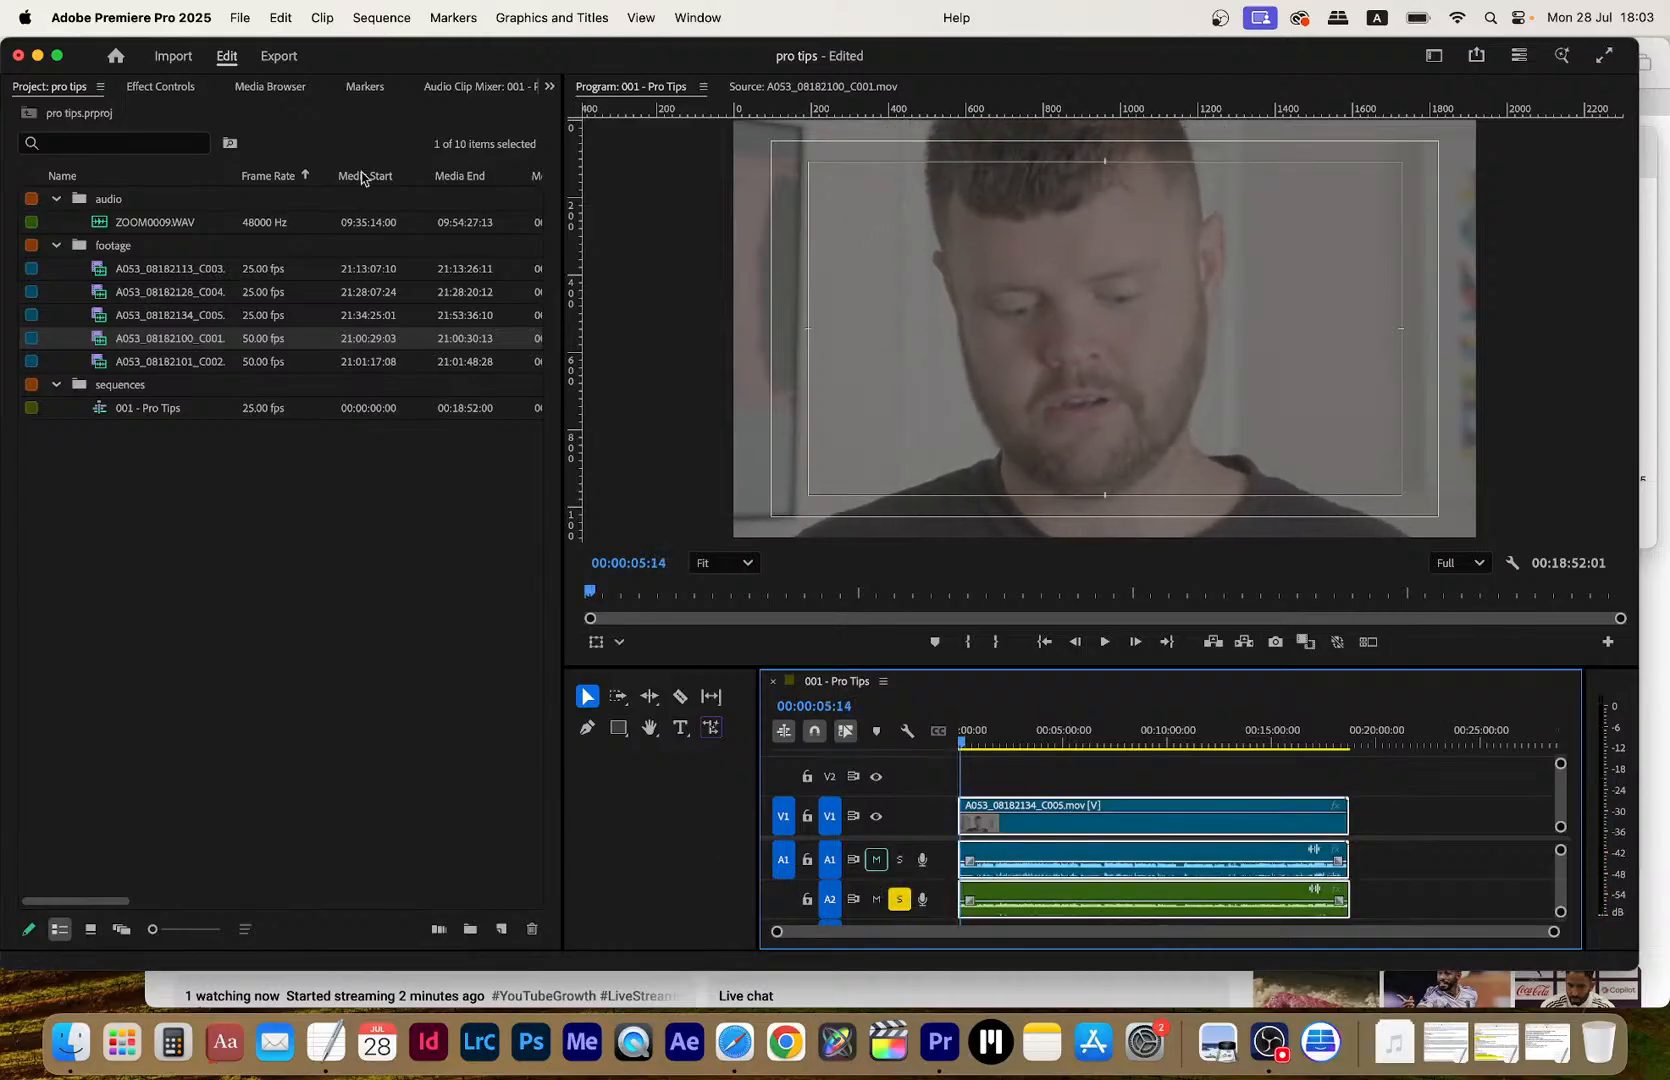
Set the Audio 2 volume level of the linked clips to 6 dB and listen to the change
{"action": "left_click", "coordinate": [160, 87]}
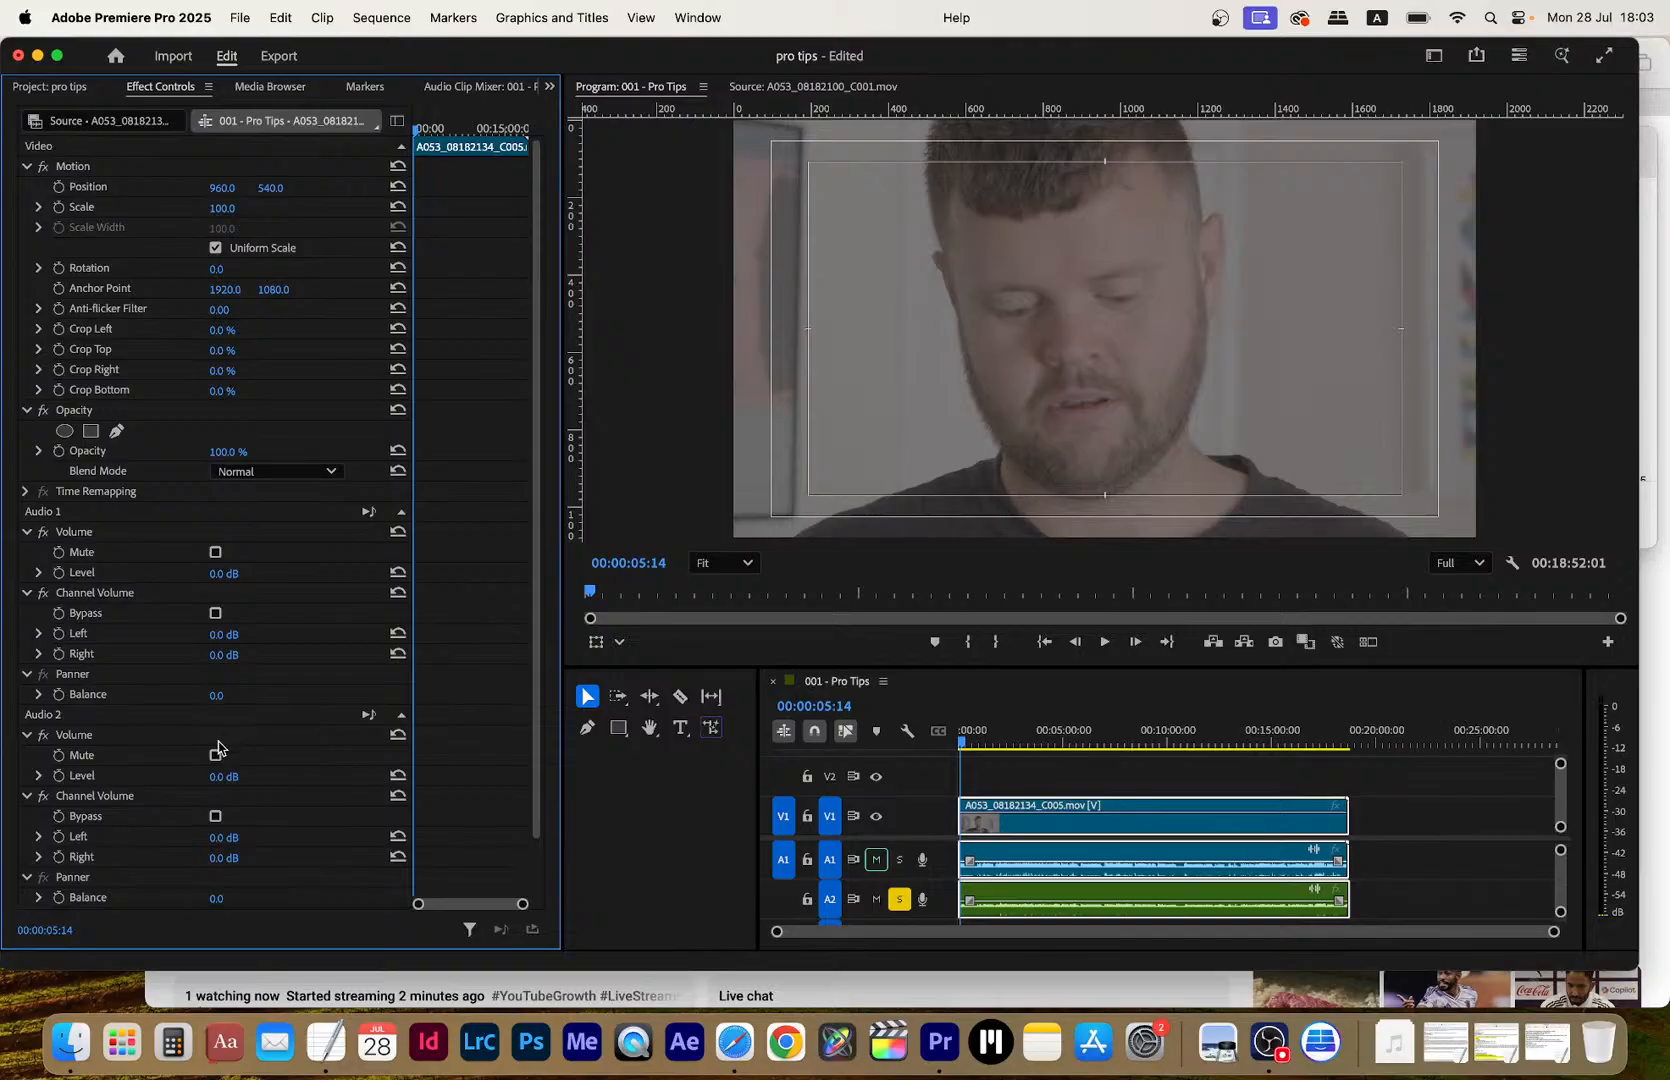
{"action": "left_click", "coordinate": [235, 775]}
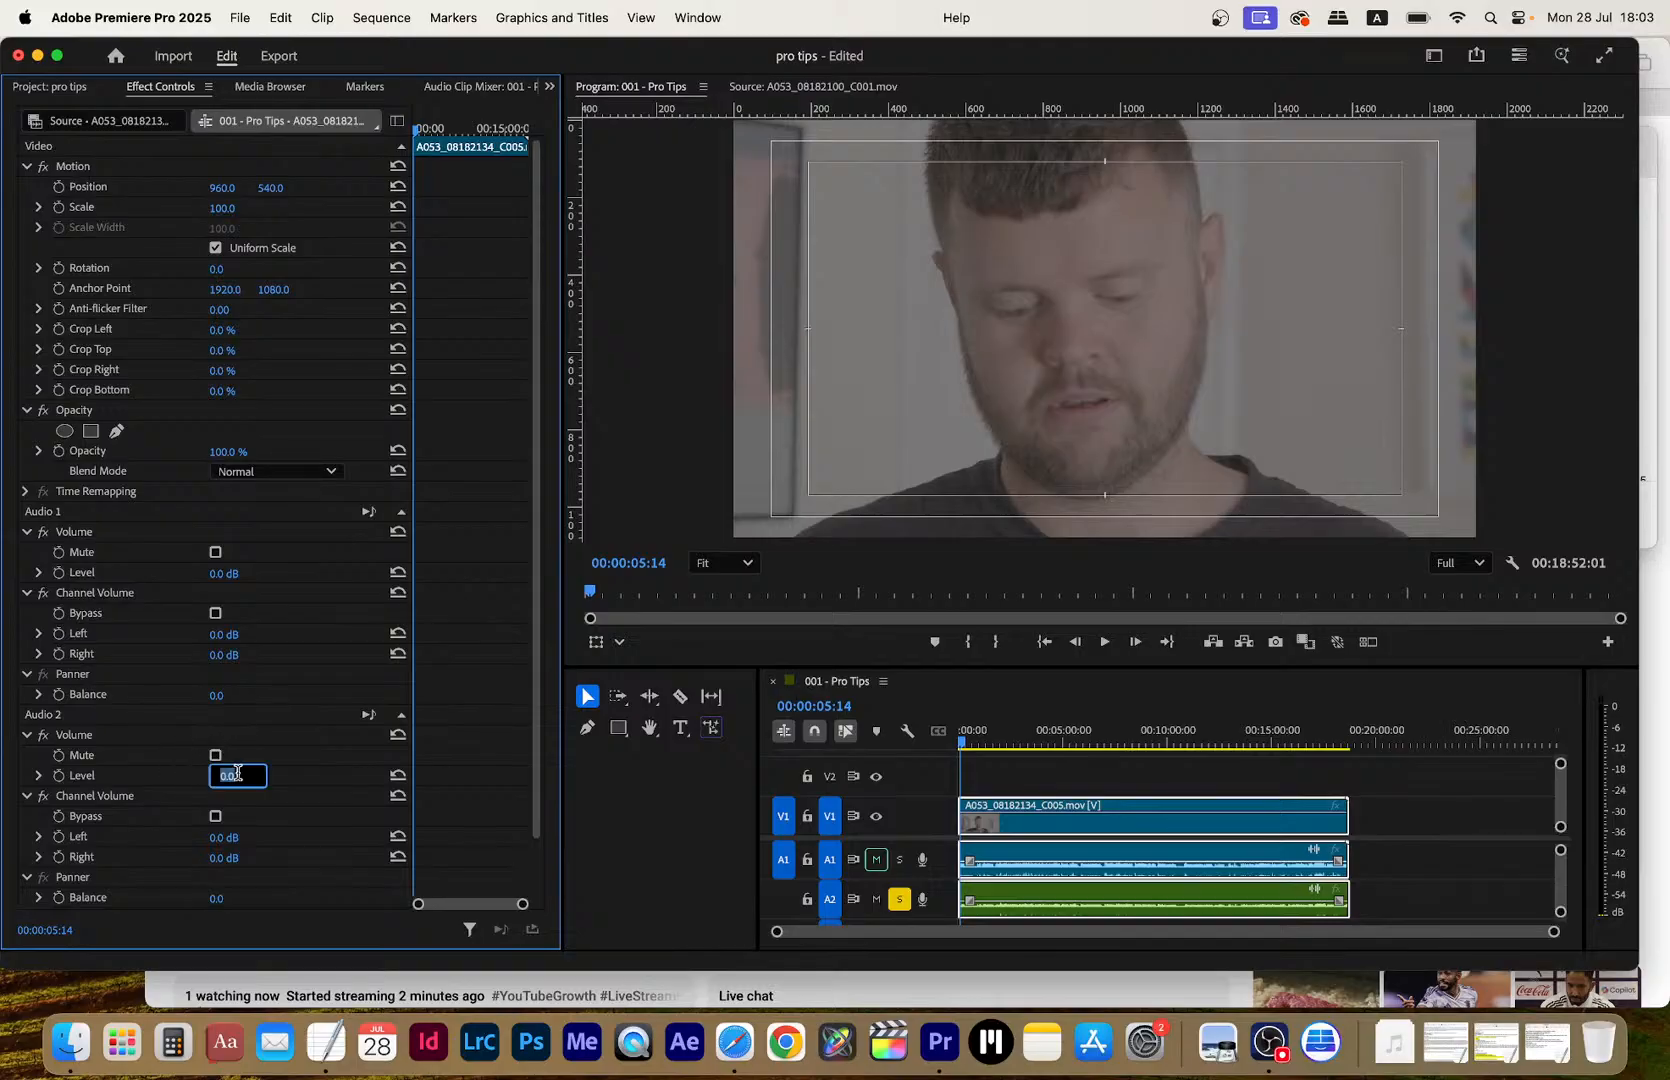
{"action": "type", "text": "6"}
{"action": "key", "text": "Return"}
{"action": "key", "text": "space"}
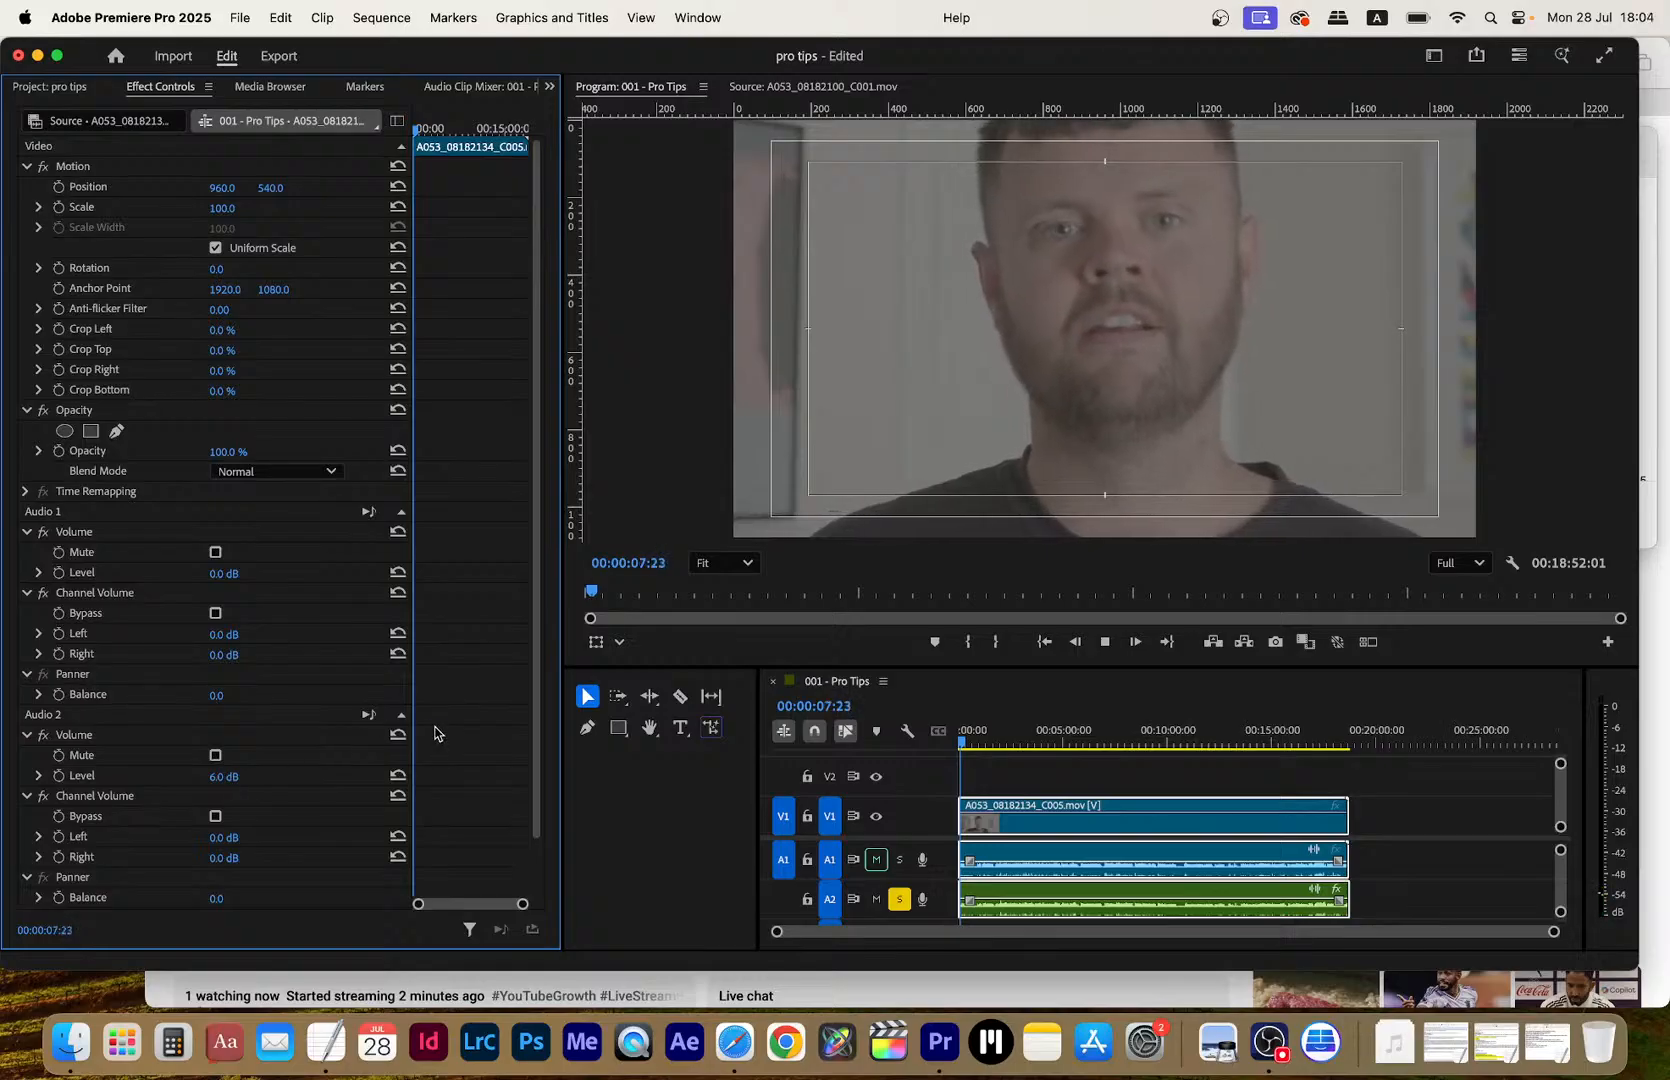
{"action": "key", "text": "space"}
Set the video clip's scale to 50 and play the sequence to review the framing
{"action": "left_click", "coordinate": [235, 206]}
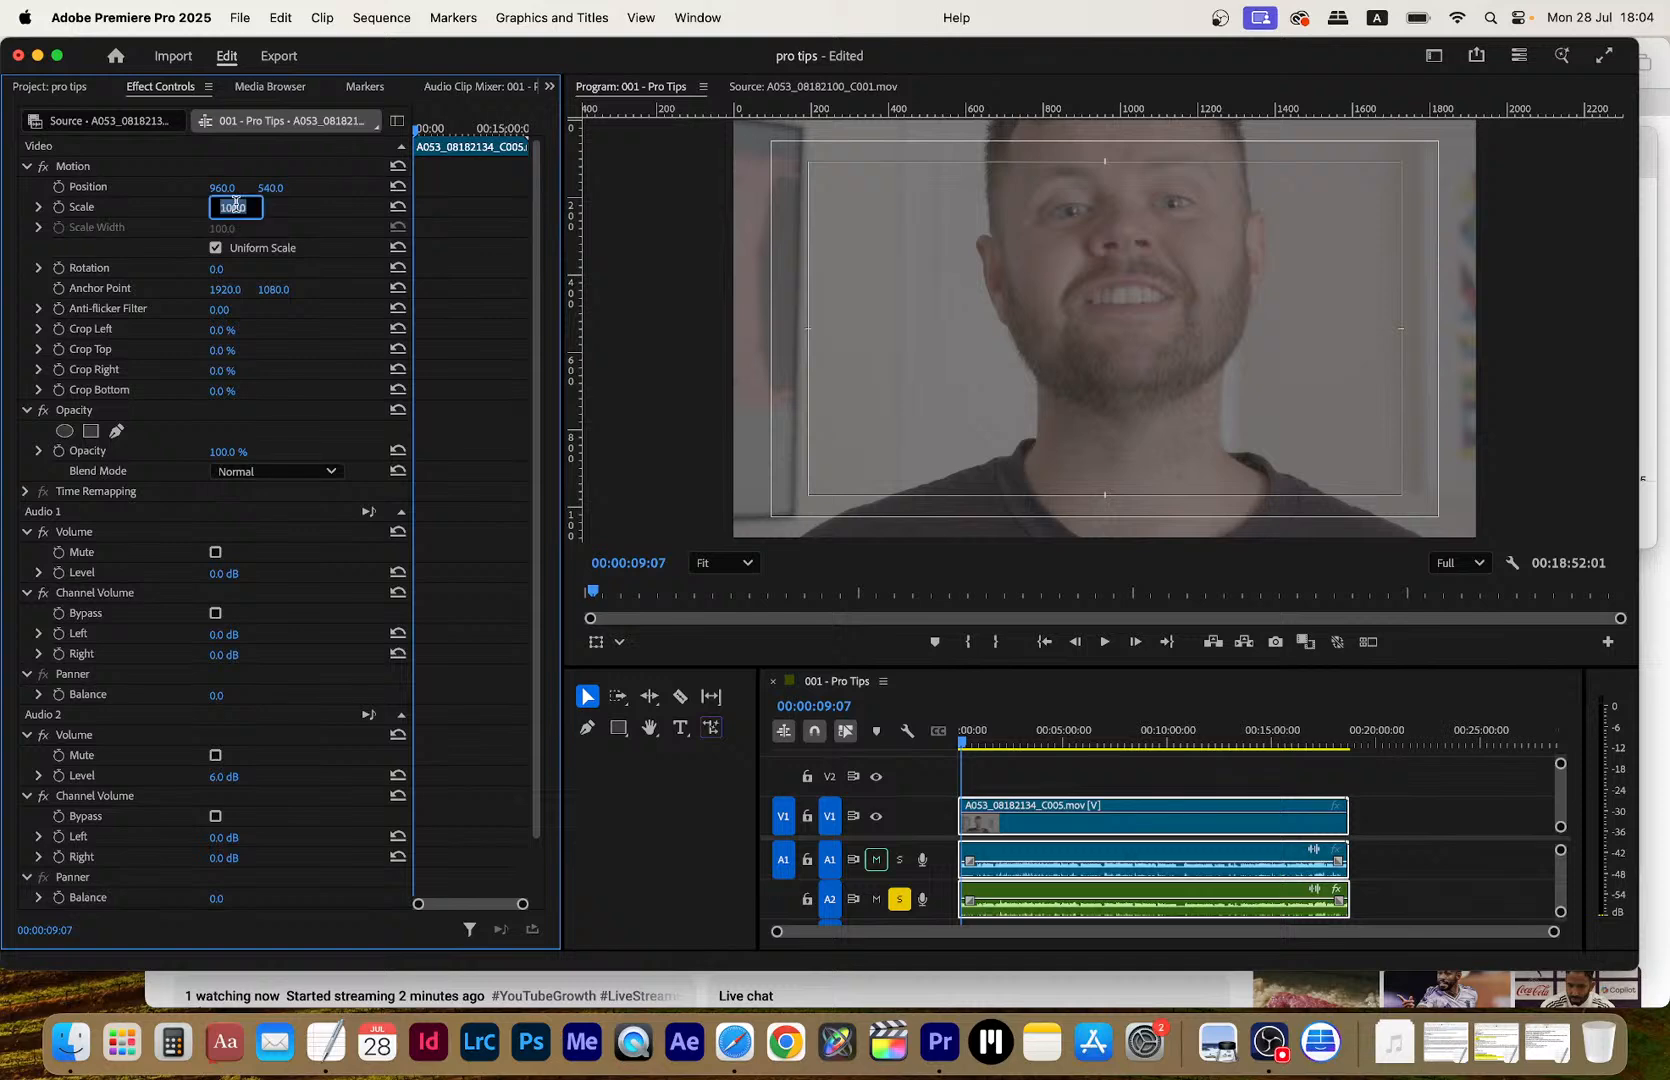
{"action": "key", "text": "Return"}
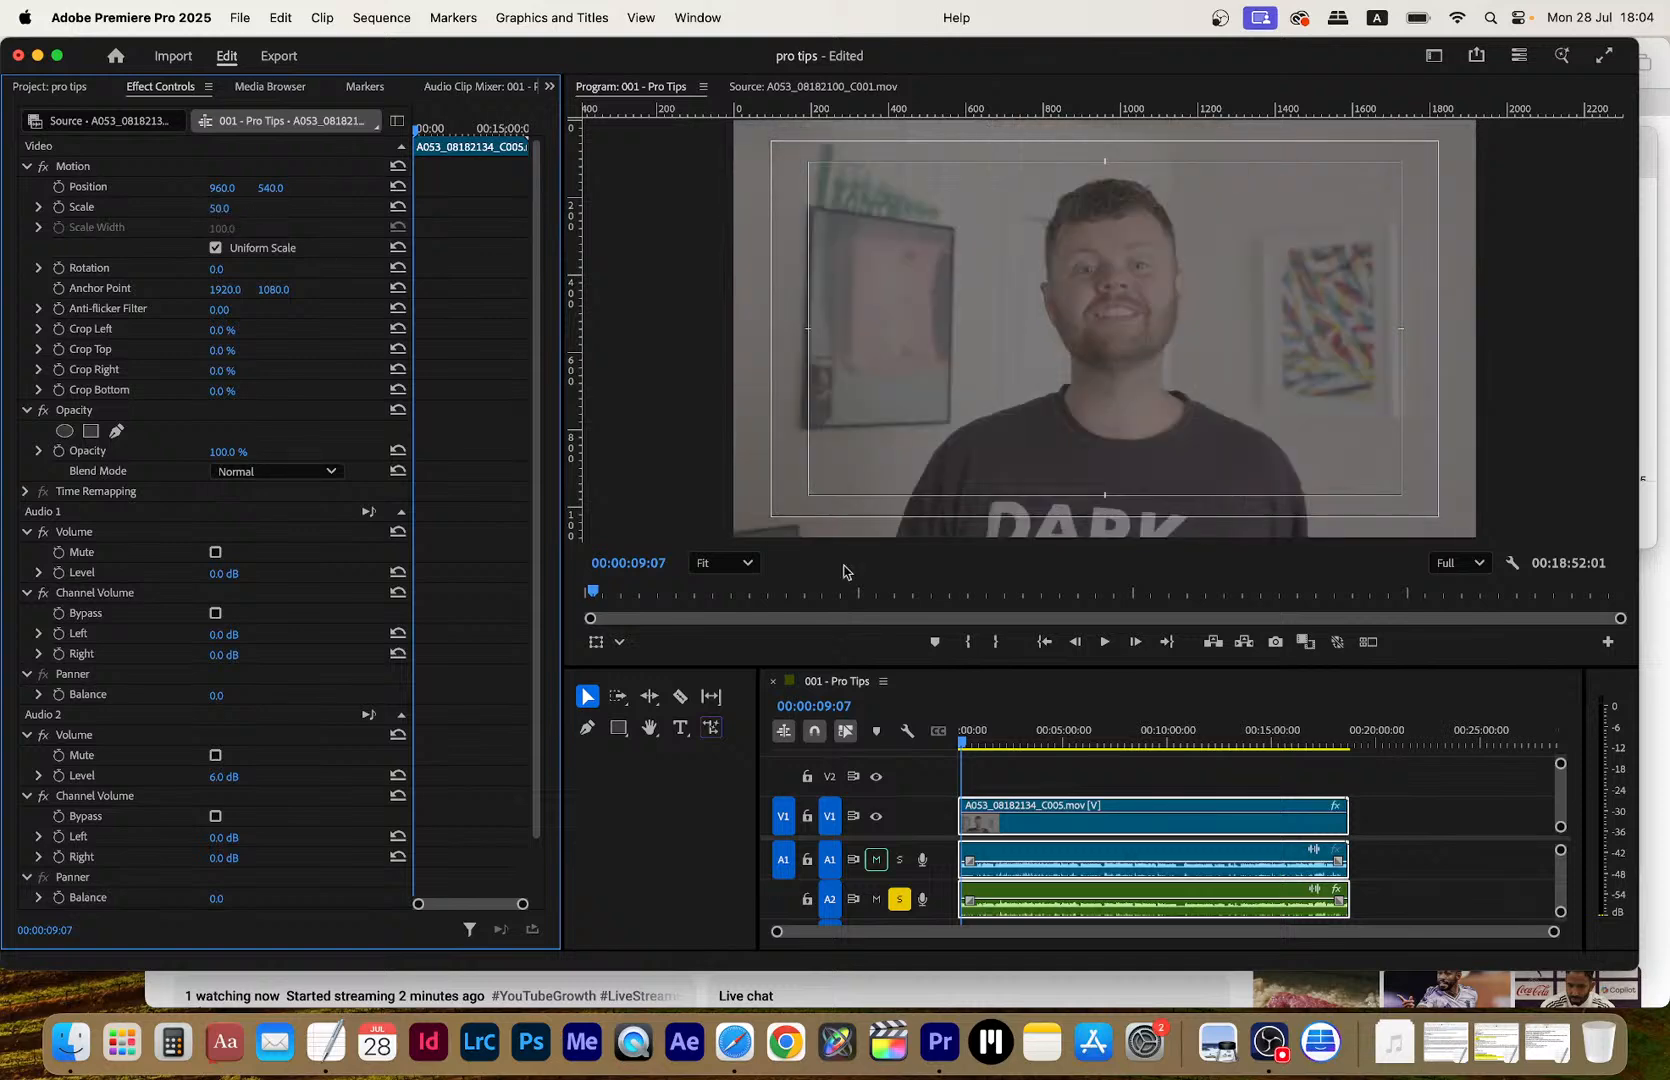
{"action": "left_click", "coordinate": [1130, 778]}
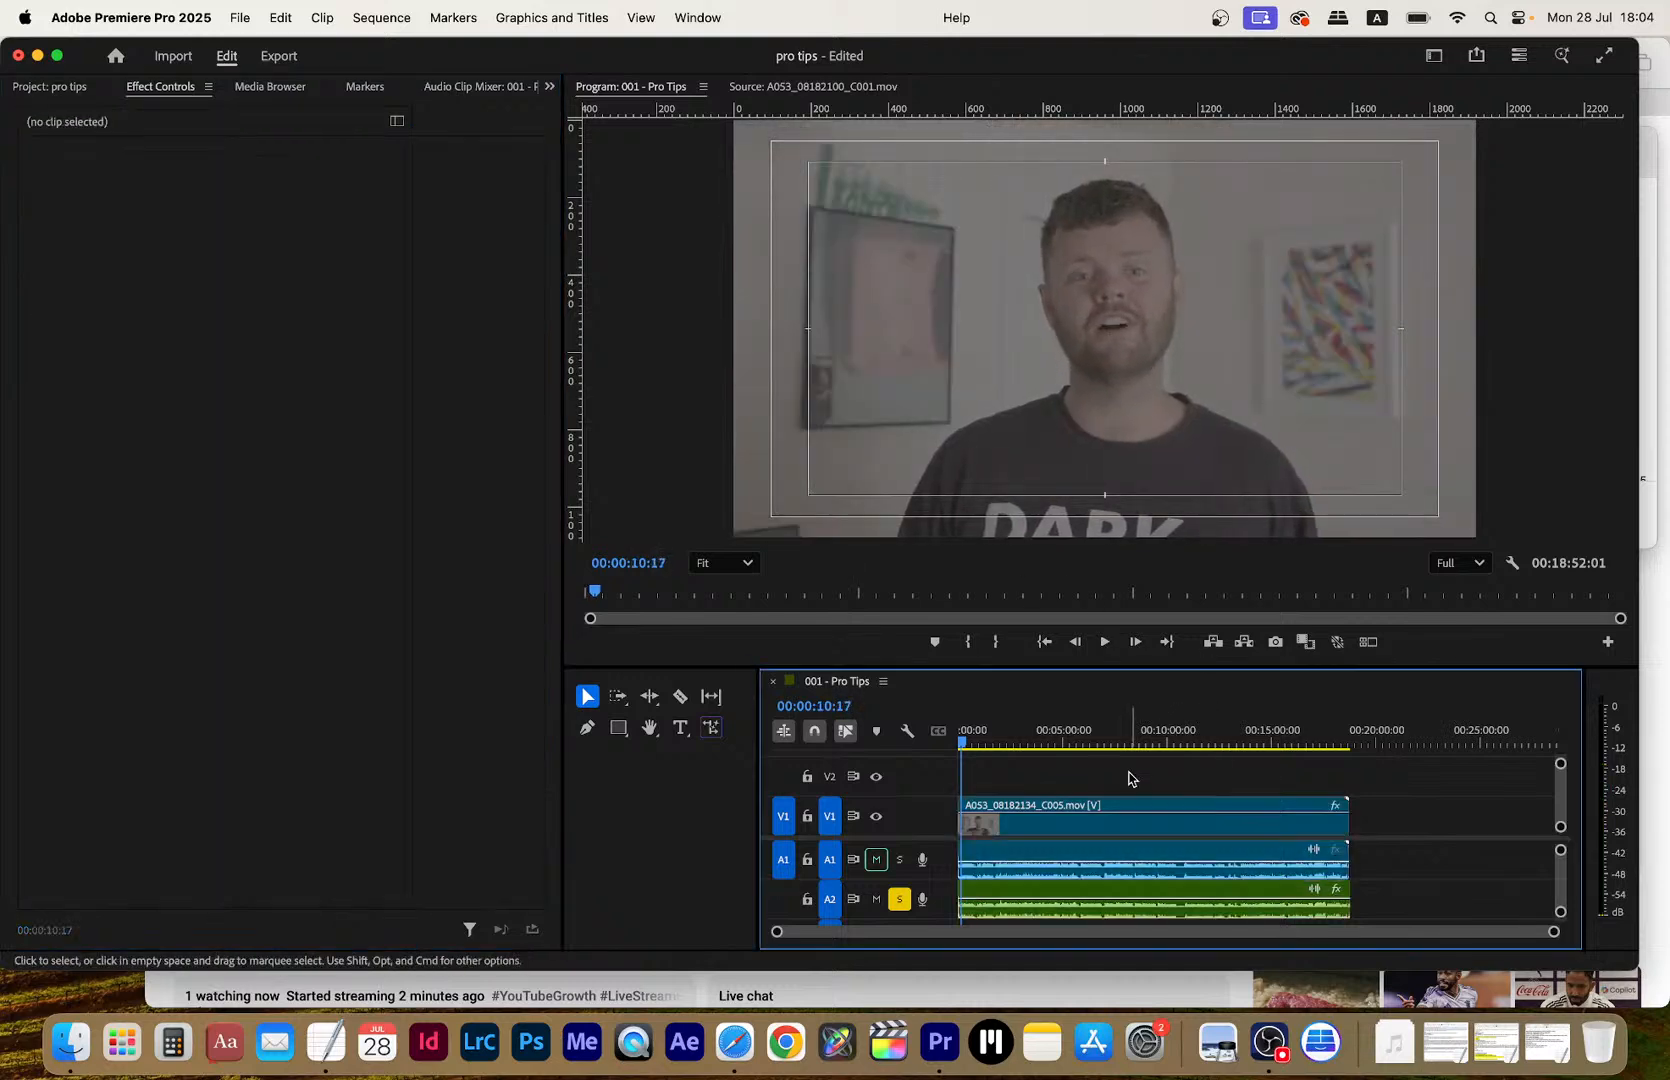
{"action": "key", "text": "space"}
{"action": "key", "text": "="}
{"action": "key", "text": "="}
{"action": "key", "text": "="}
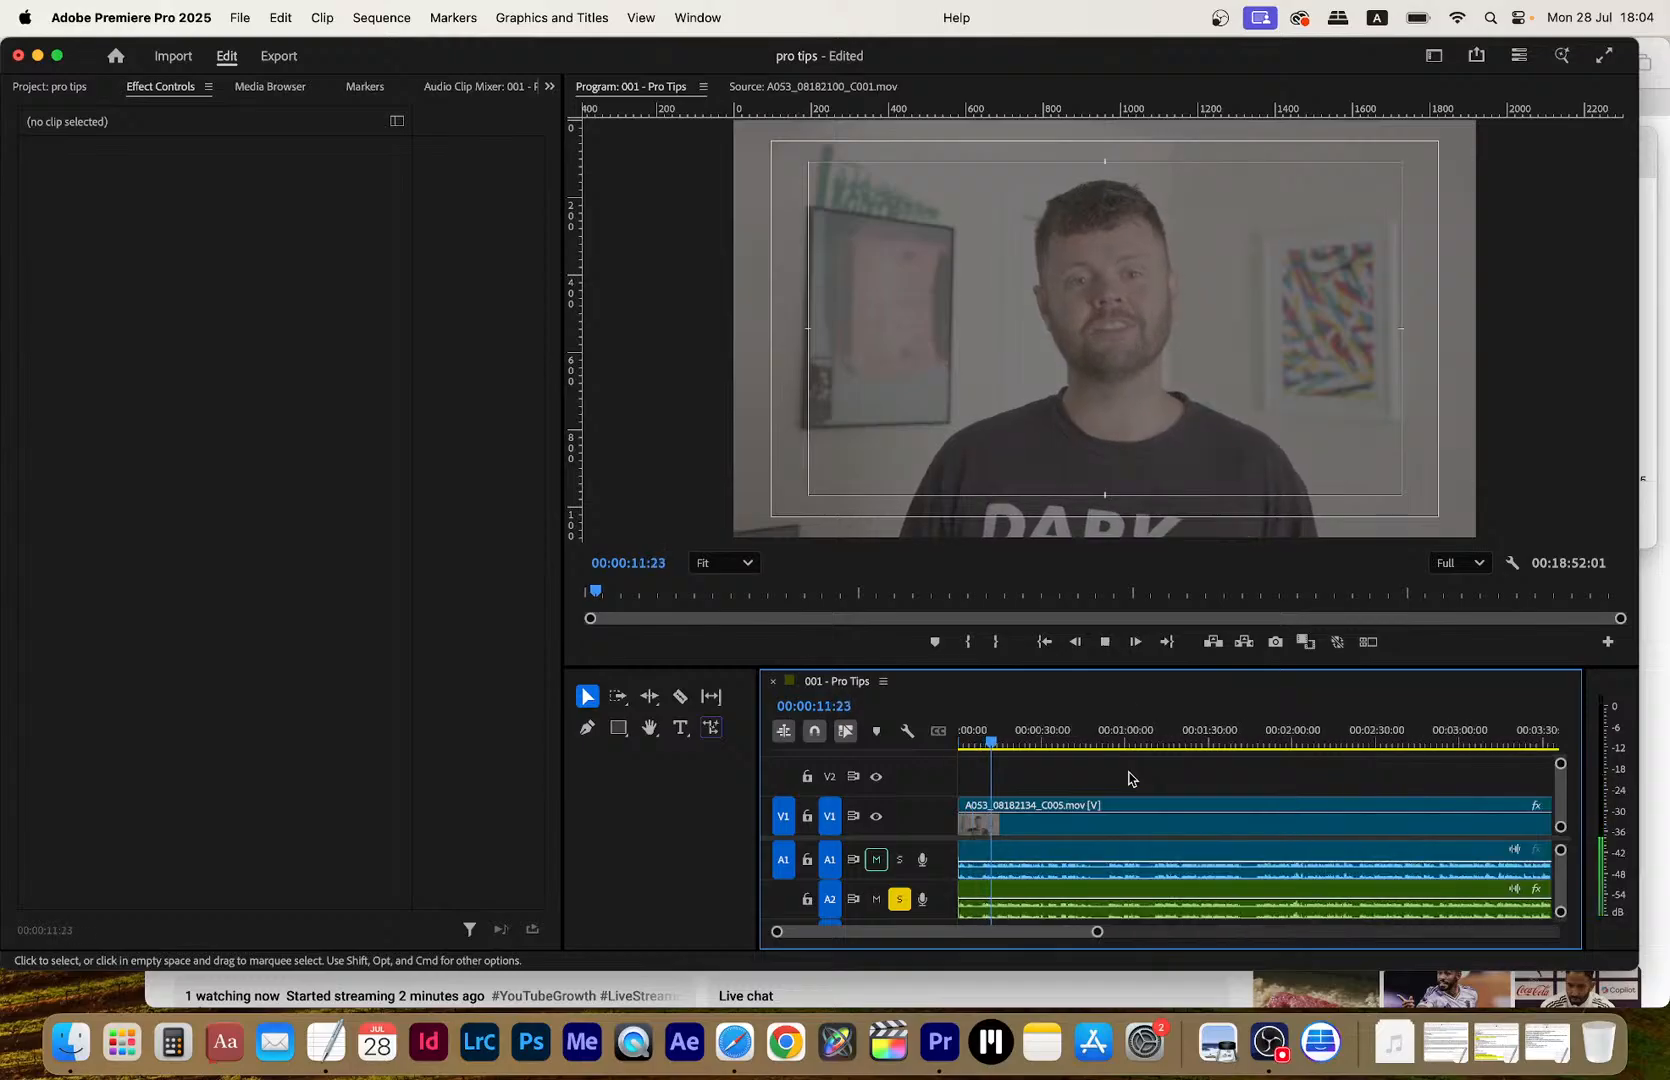
{"action": "key", "text": "super+a"}
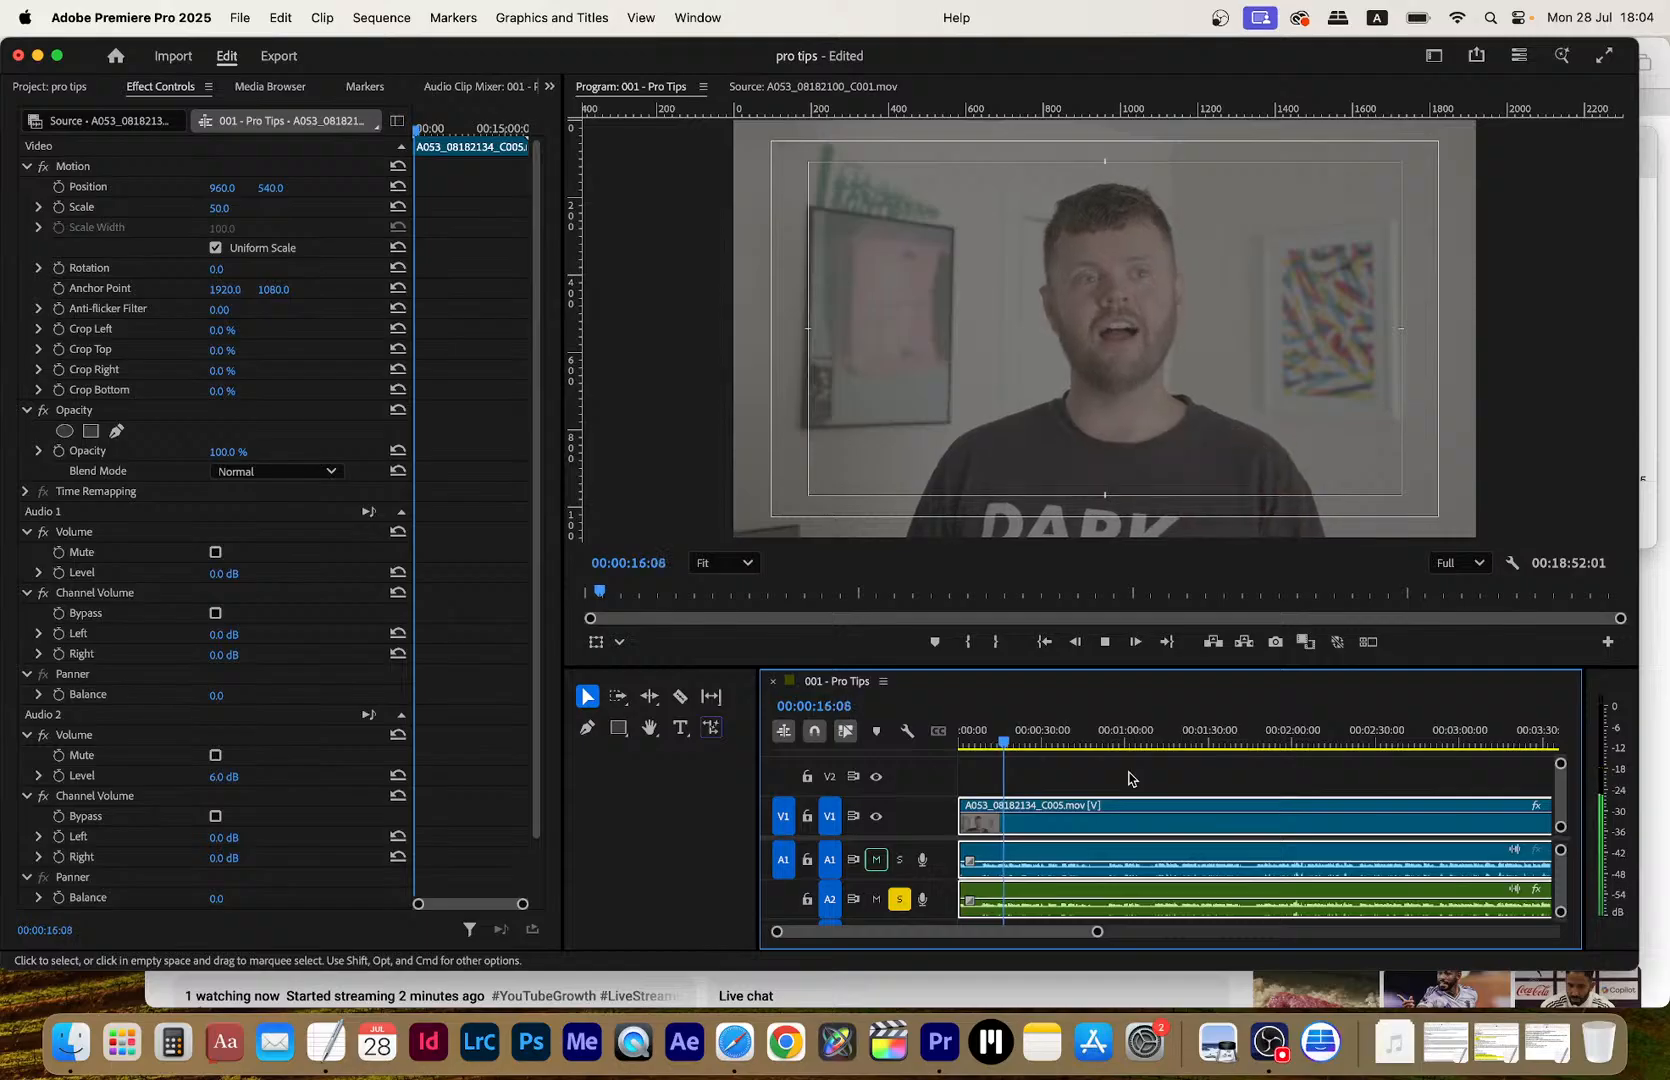
Replay the sequence from its start and split the linked clips at 00:00:08:19 with the Razor tool
{"action": "key", "text": "Home"}
{"action": "key", "text": "="}
{"action": "key", "text": "="}
{"action": "key", "text": "space"}
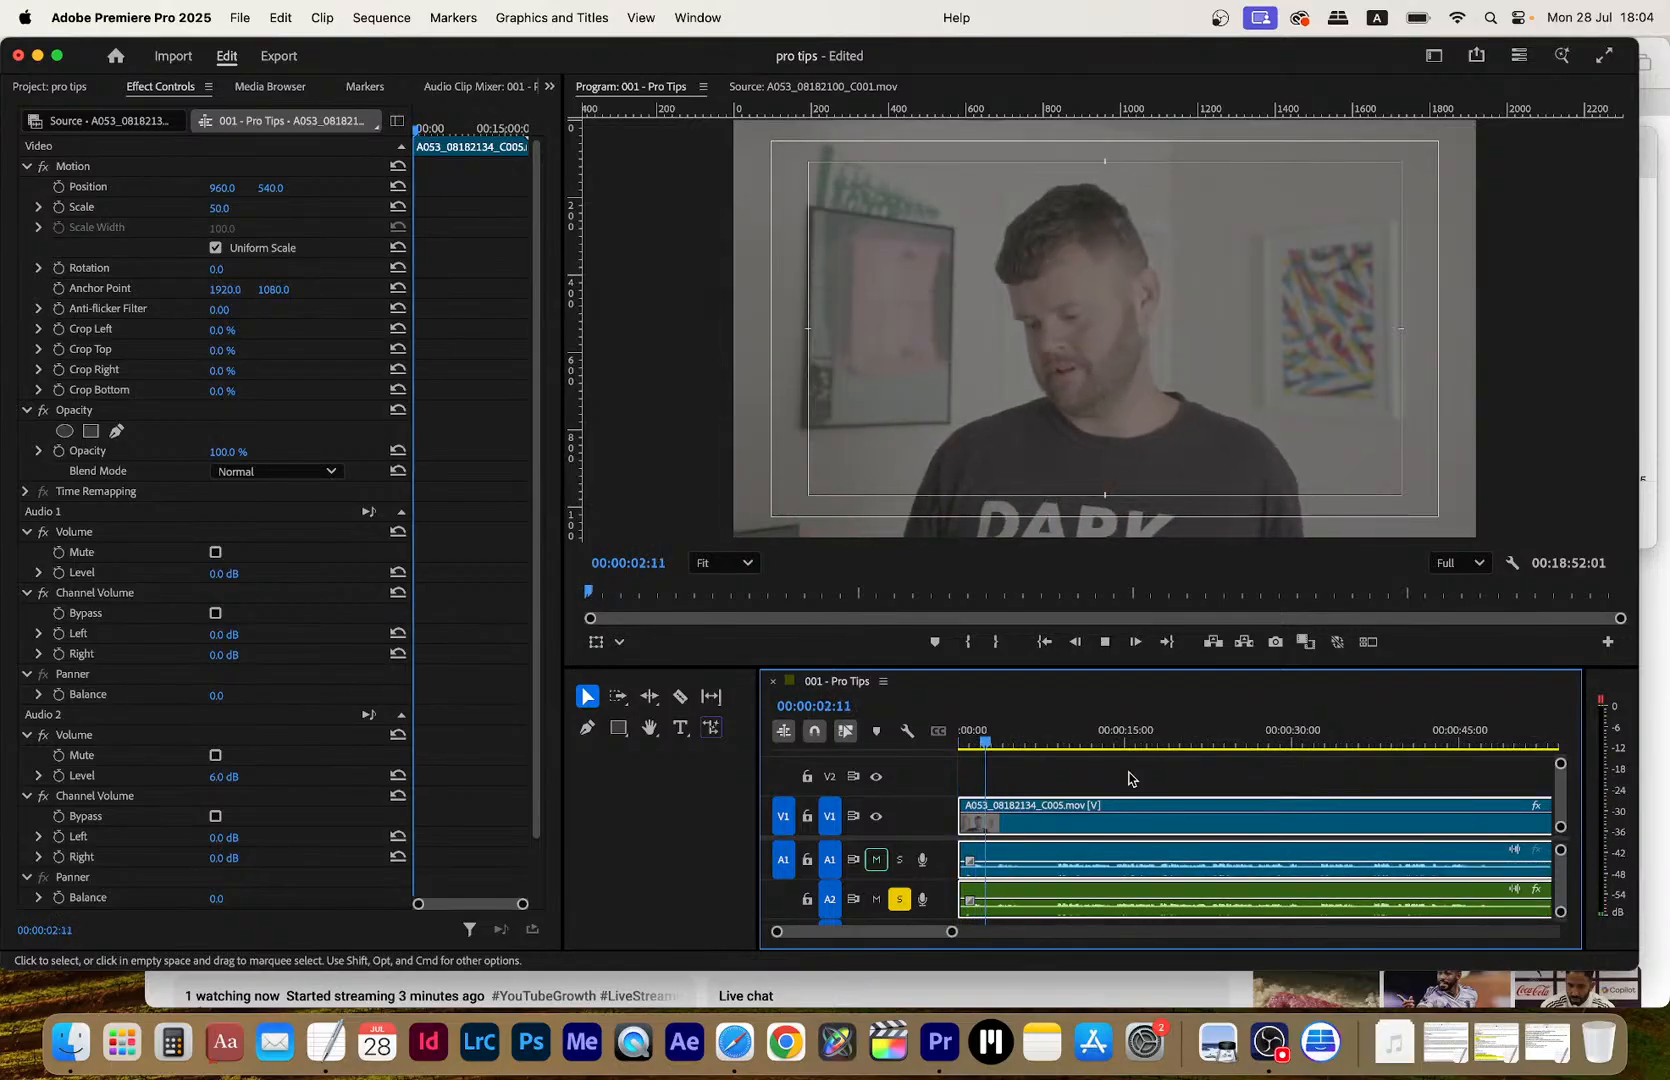
{"action": "key", "text": "space"}
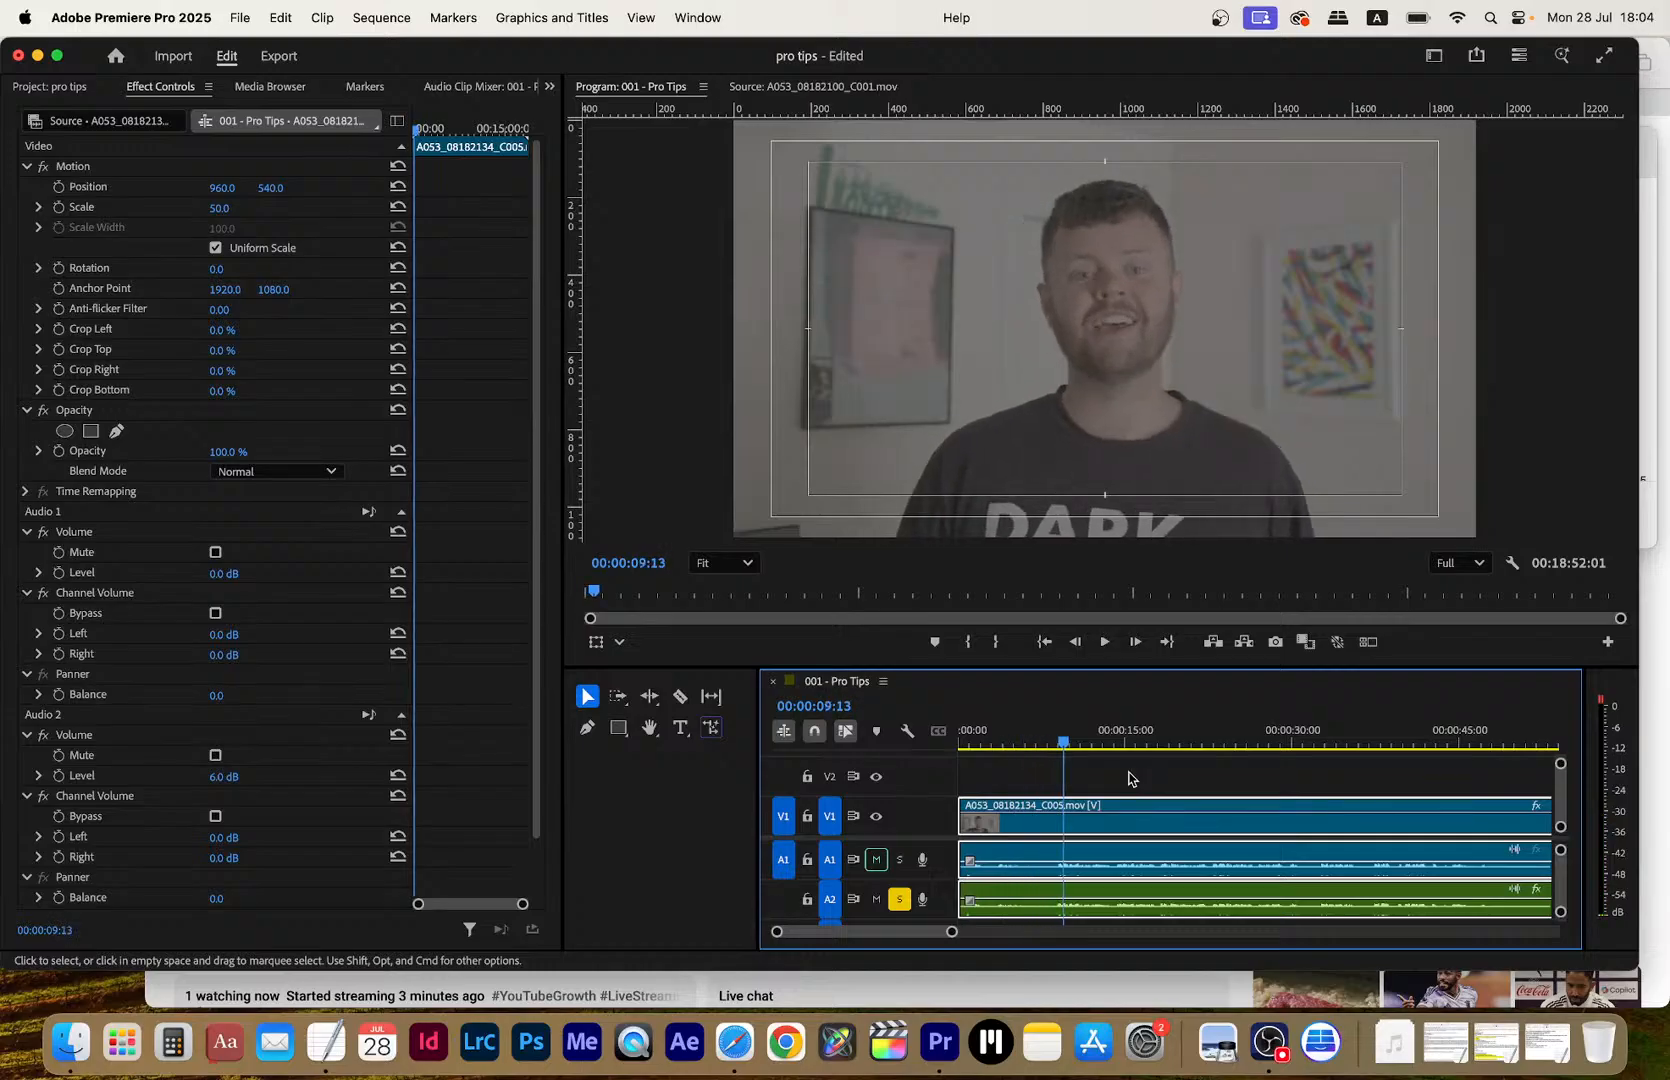
{"action": "key", "text": "Left"}
{"action": "key", "text": "Left"}
{"action": "key", "text": "Left"}
{"action": "key", "text": "Left"}
{"action": "key", "text": "Left"}
{"action": "key", "text": "Left"}
{"action": "key", "text": "Left"}
{"action": "key", "text": "Left"}
{"action": "key", "text": "Left"}
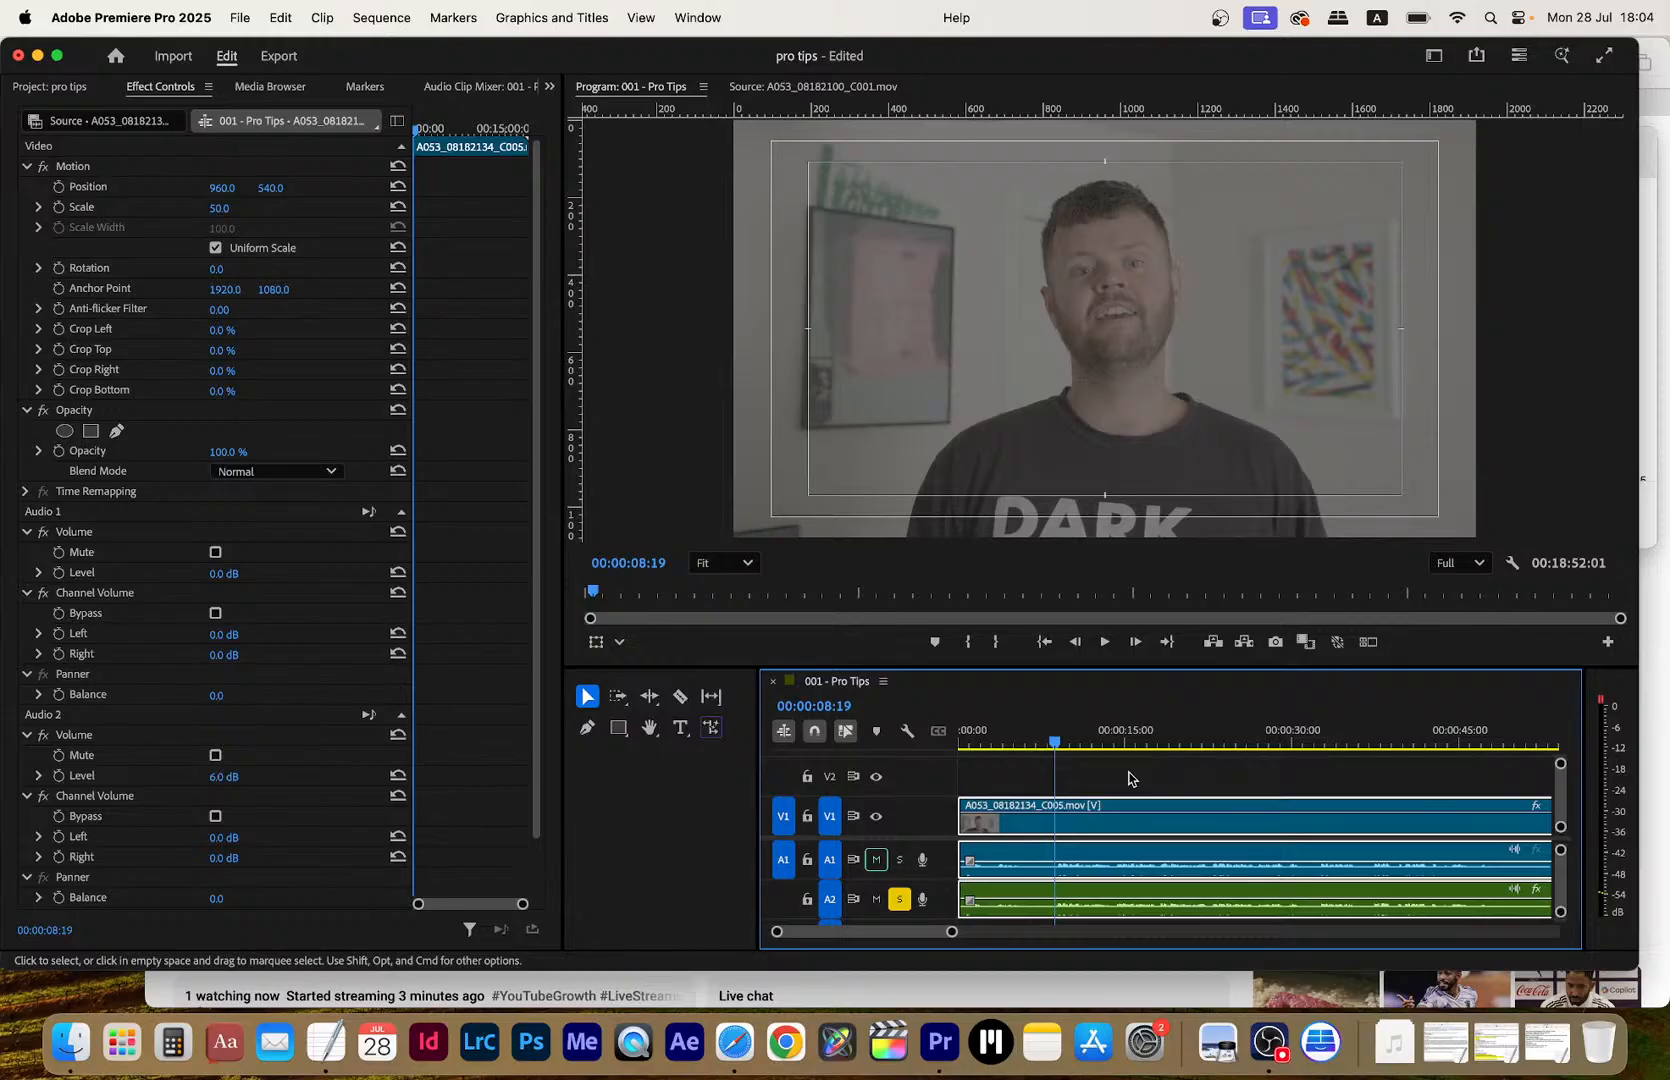
{"action": "key", "text": "c"}
{"action": "left_click", "coordinate": [1056, 815]}
{"action": "key", "text": "space"}
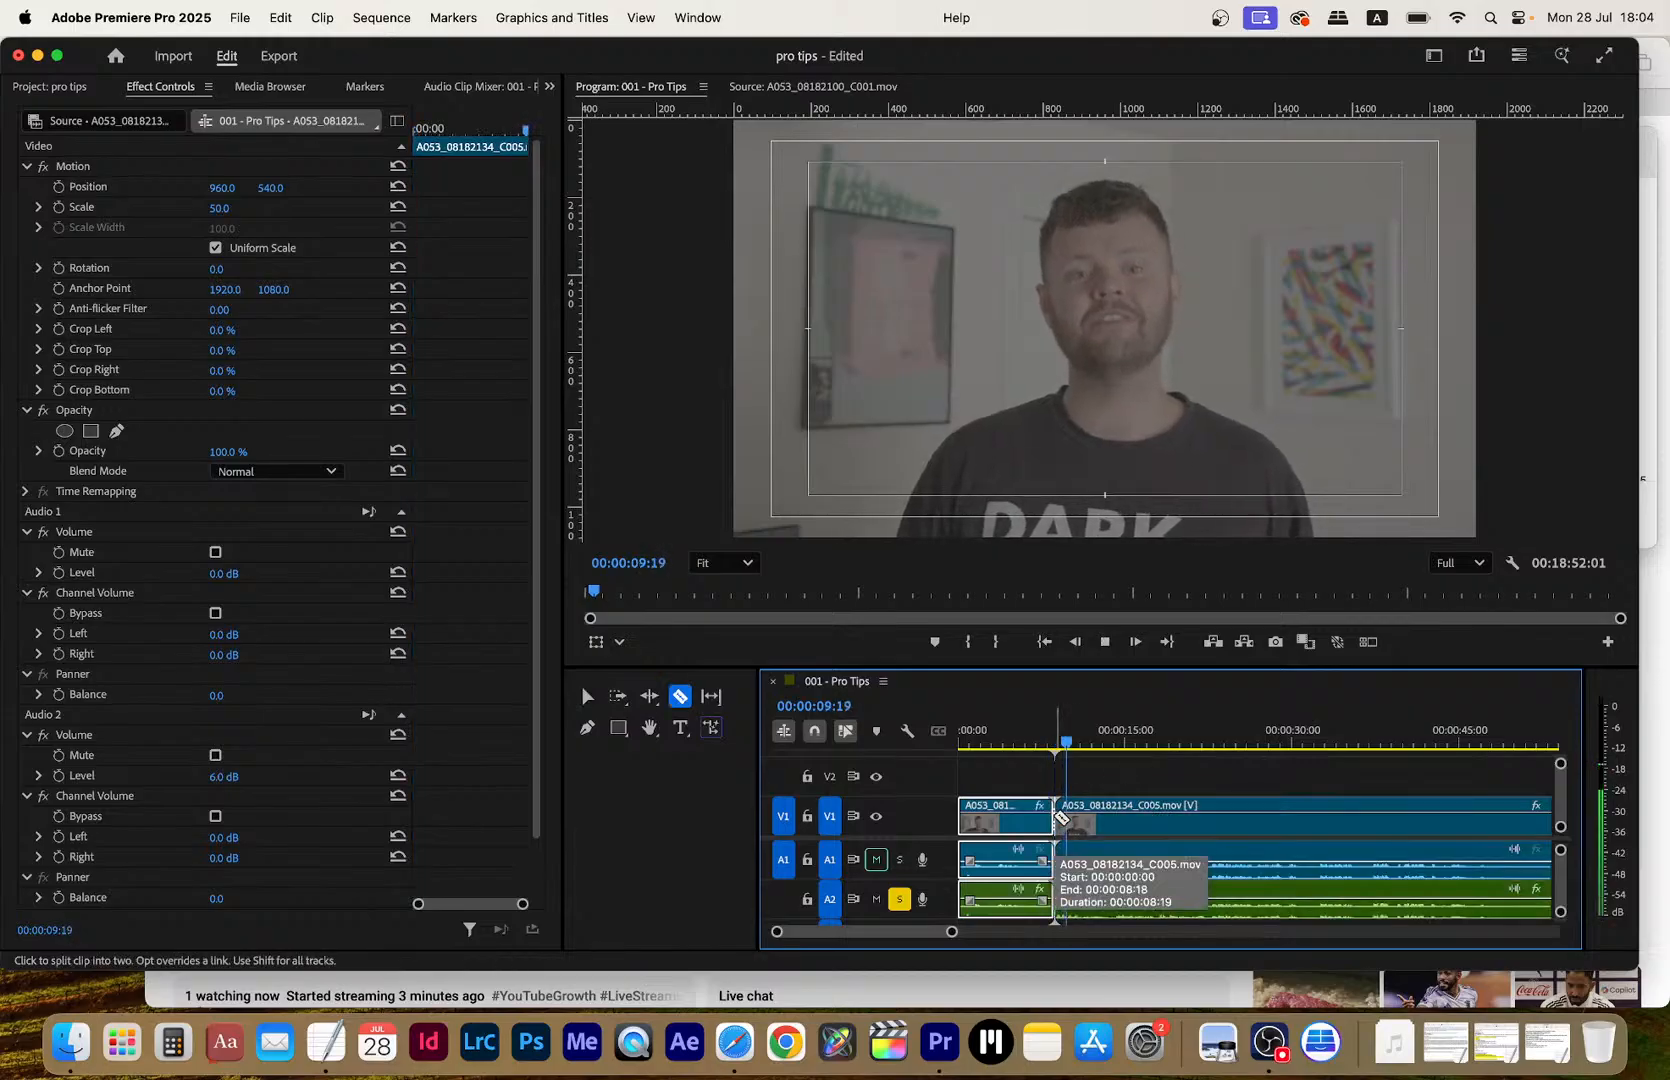
Review the footage after the first cut and split the linked clips at 00:00:29:15 with the Razor tool
{"action": "key", "text": "XF86AudioRaiseVolume"}
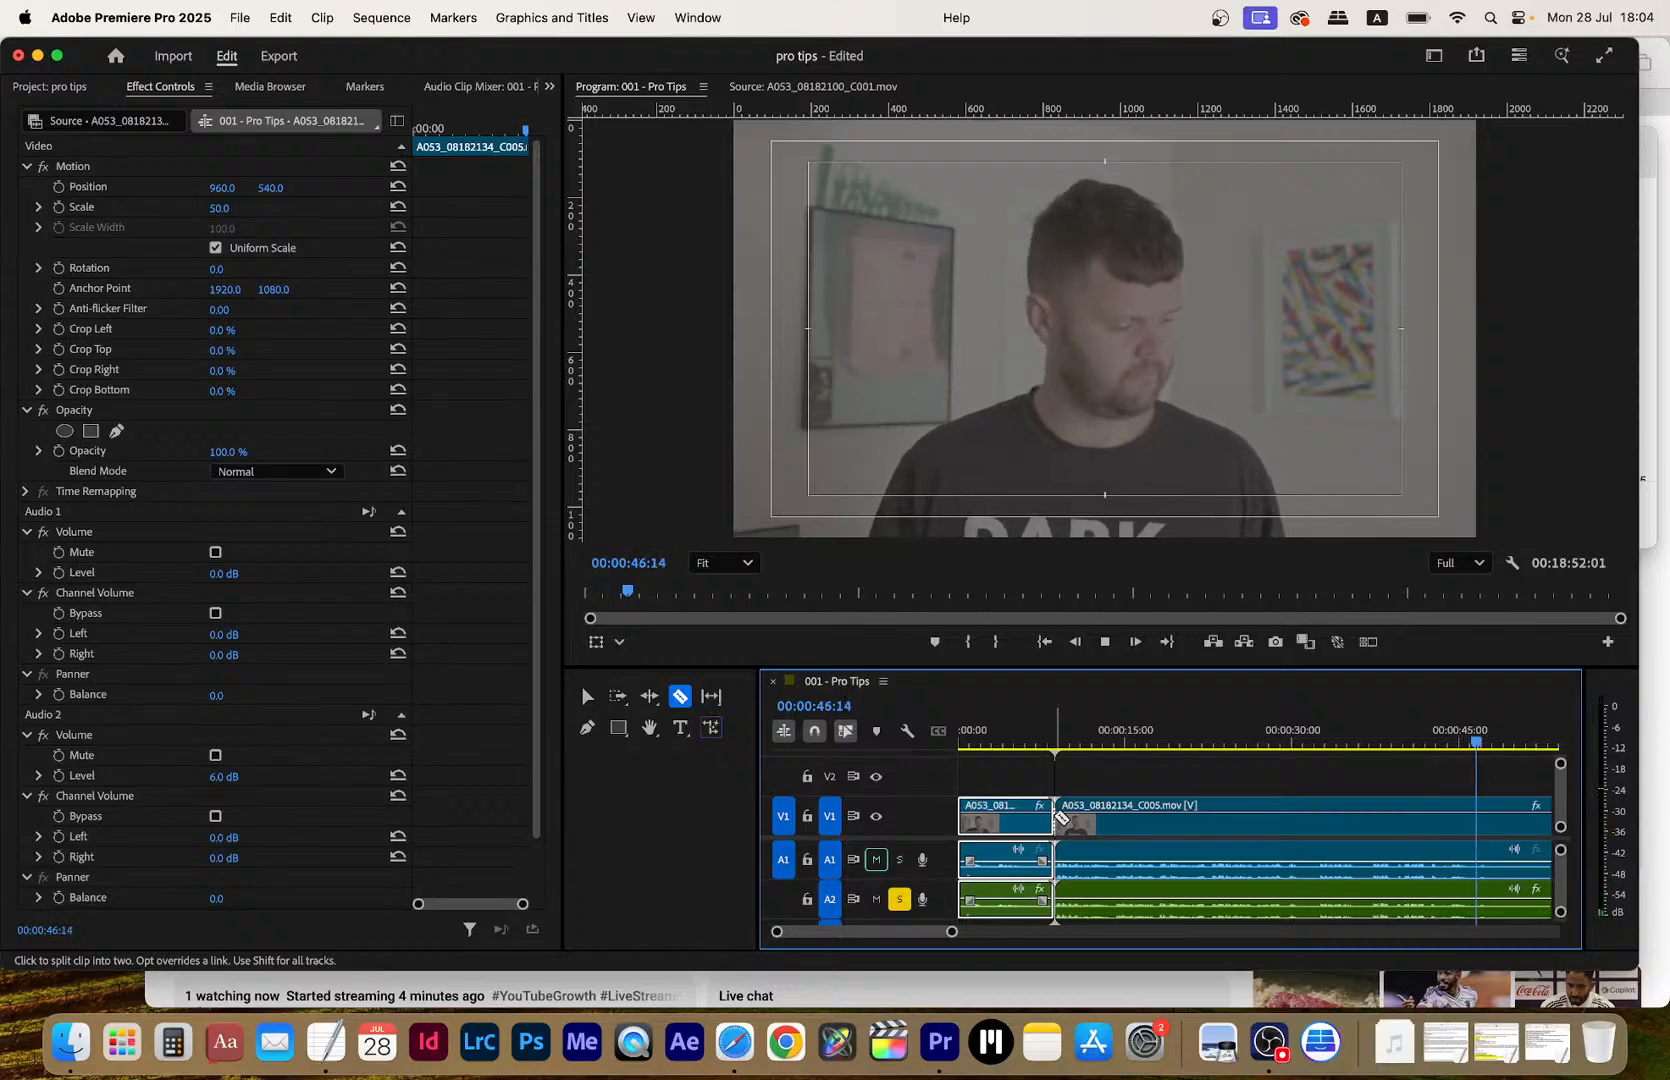
{"action": "key", "text": "space"}
{"action": "left_click", "coordinate": [1207, 733]}
{"action": "key", "text": "space"}
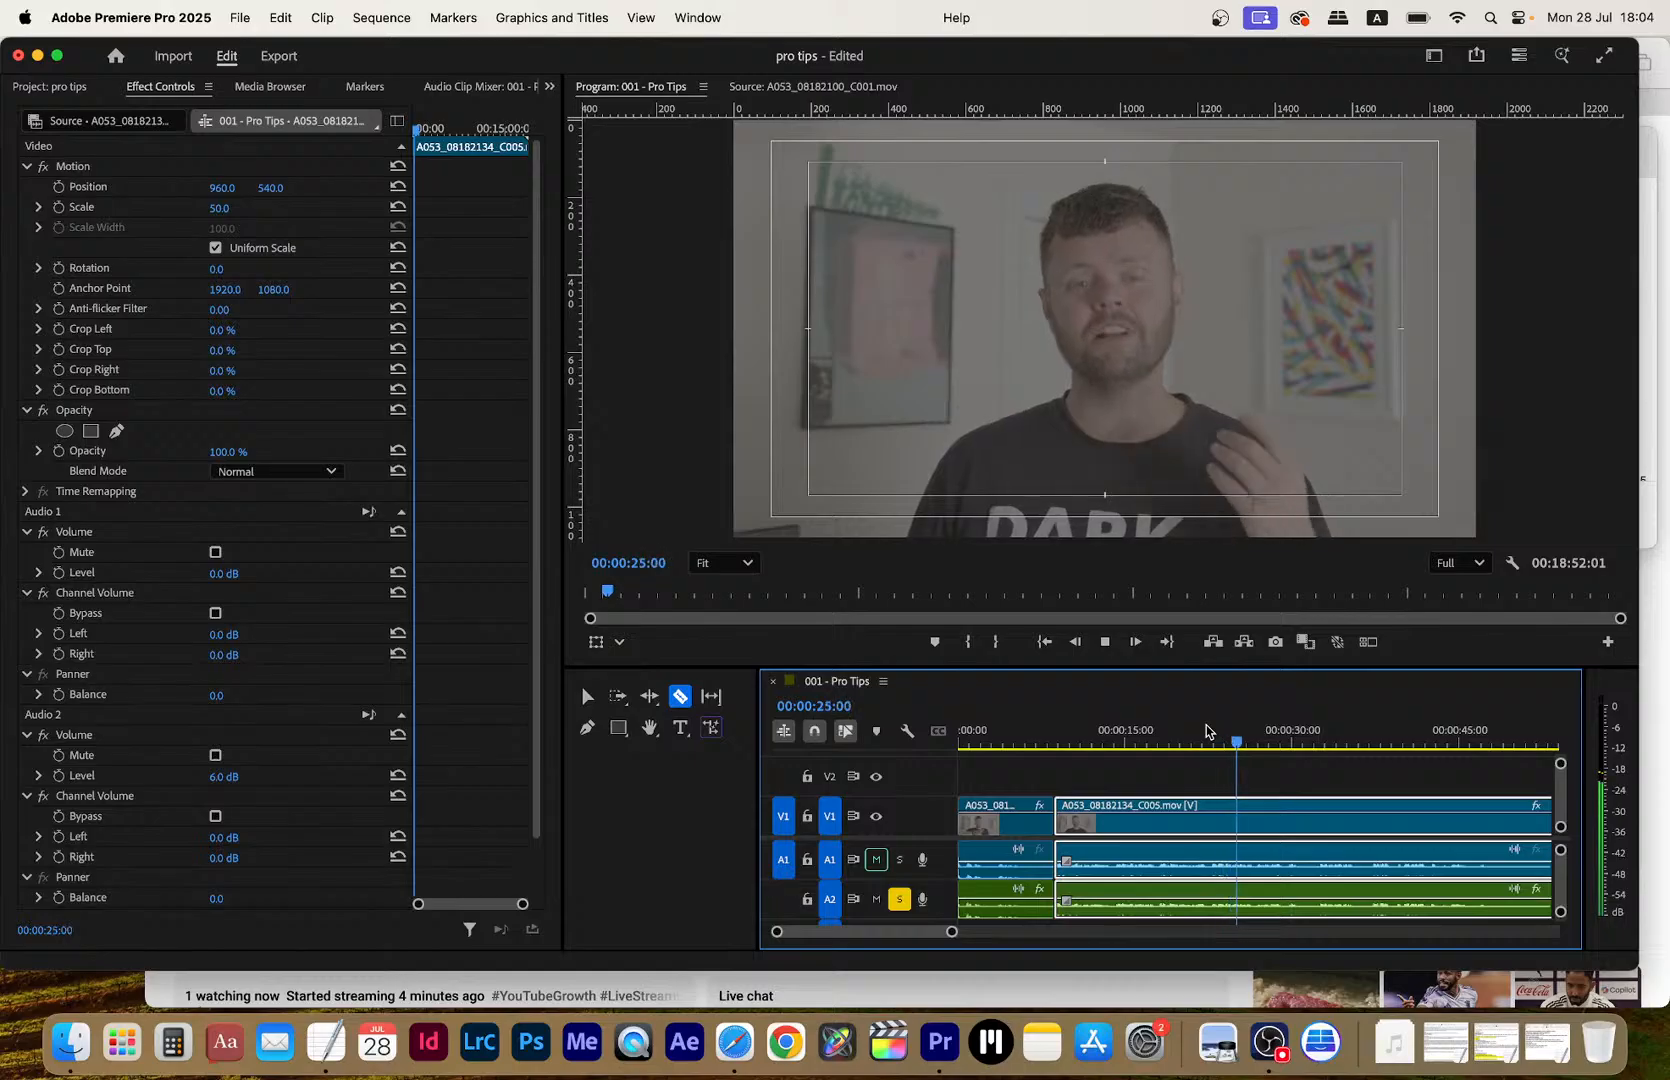
{"action": "key", "text": "space"}
{"action": "key", "text": "space"}
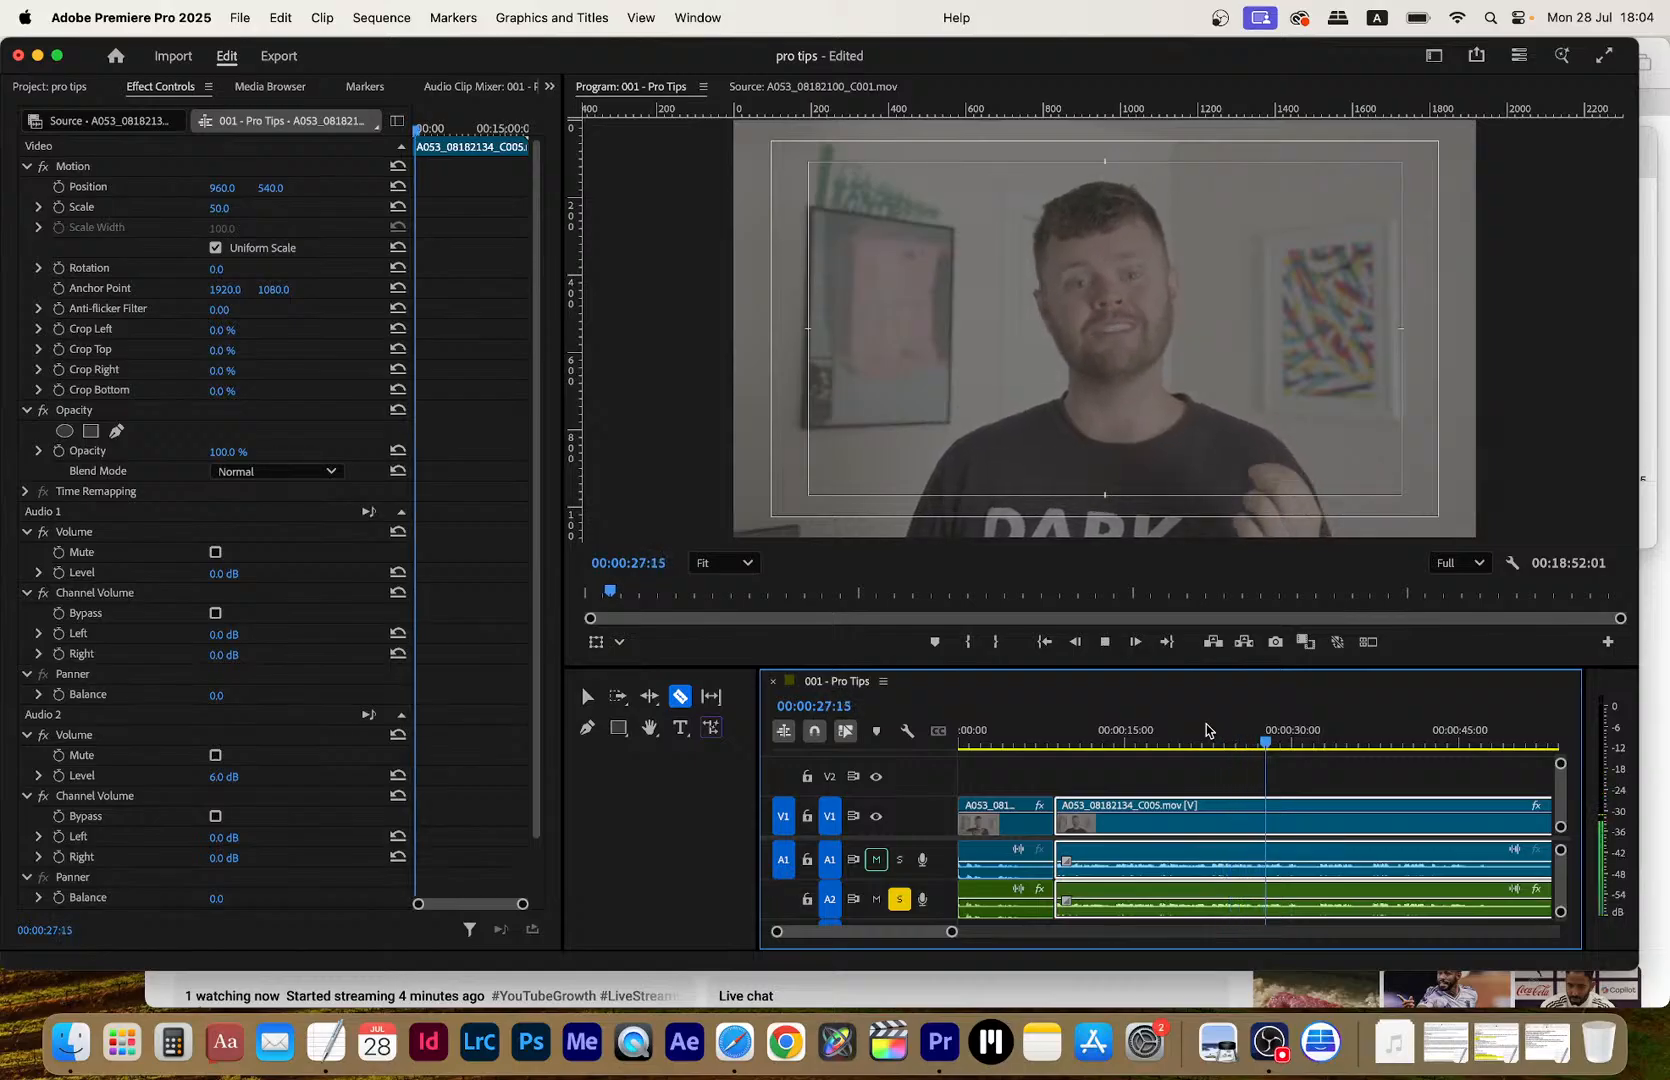
{"action": "key", "text": "space"}
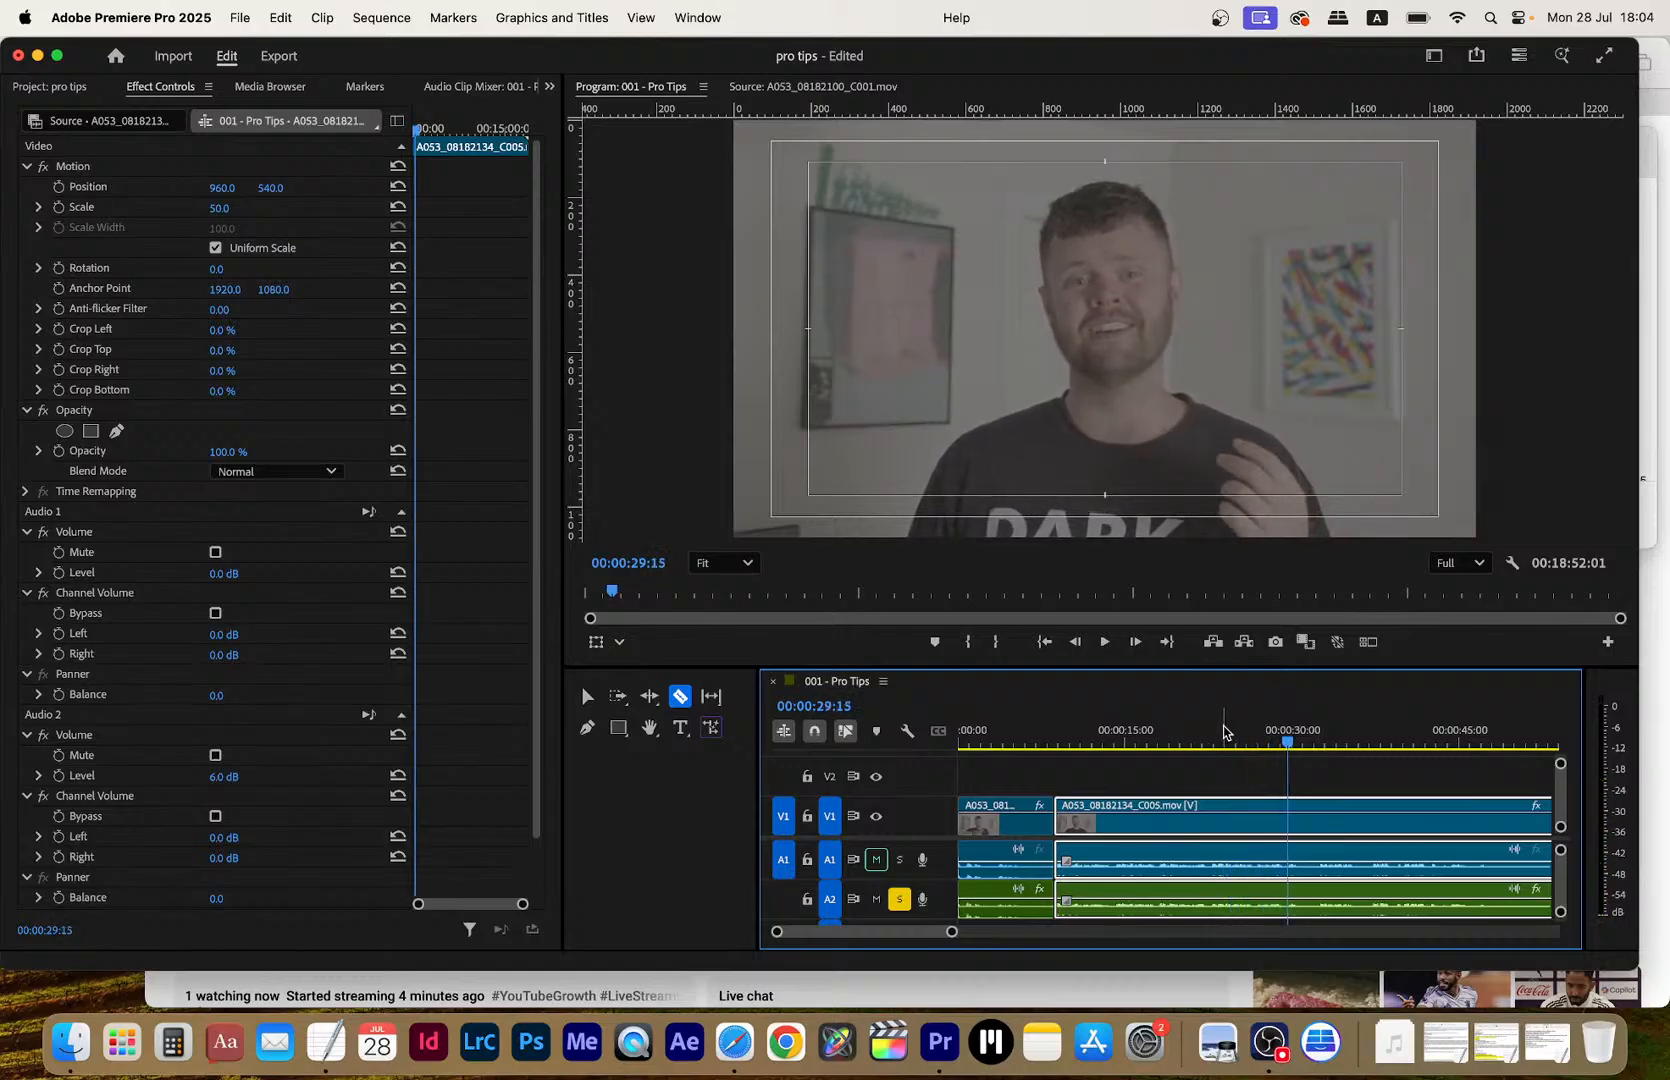
{"action": "left_click", "coordinate": [1287, 812]}
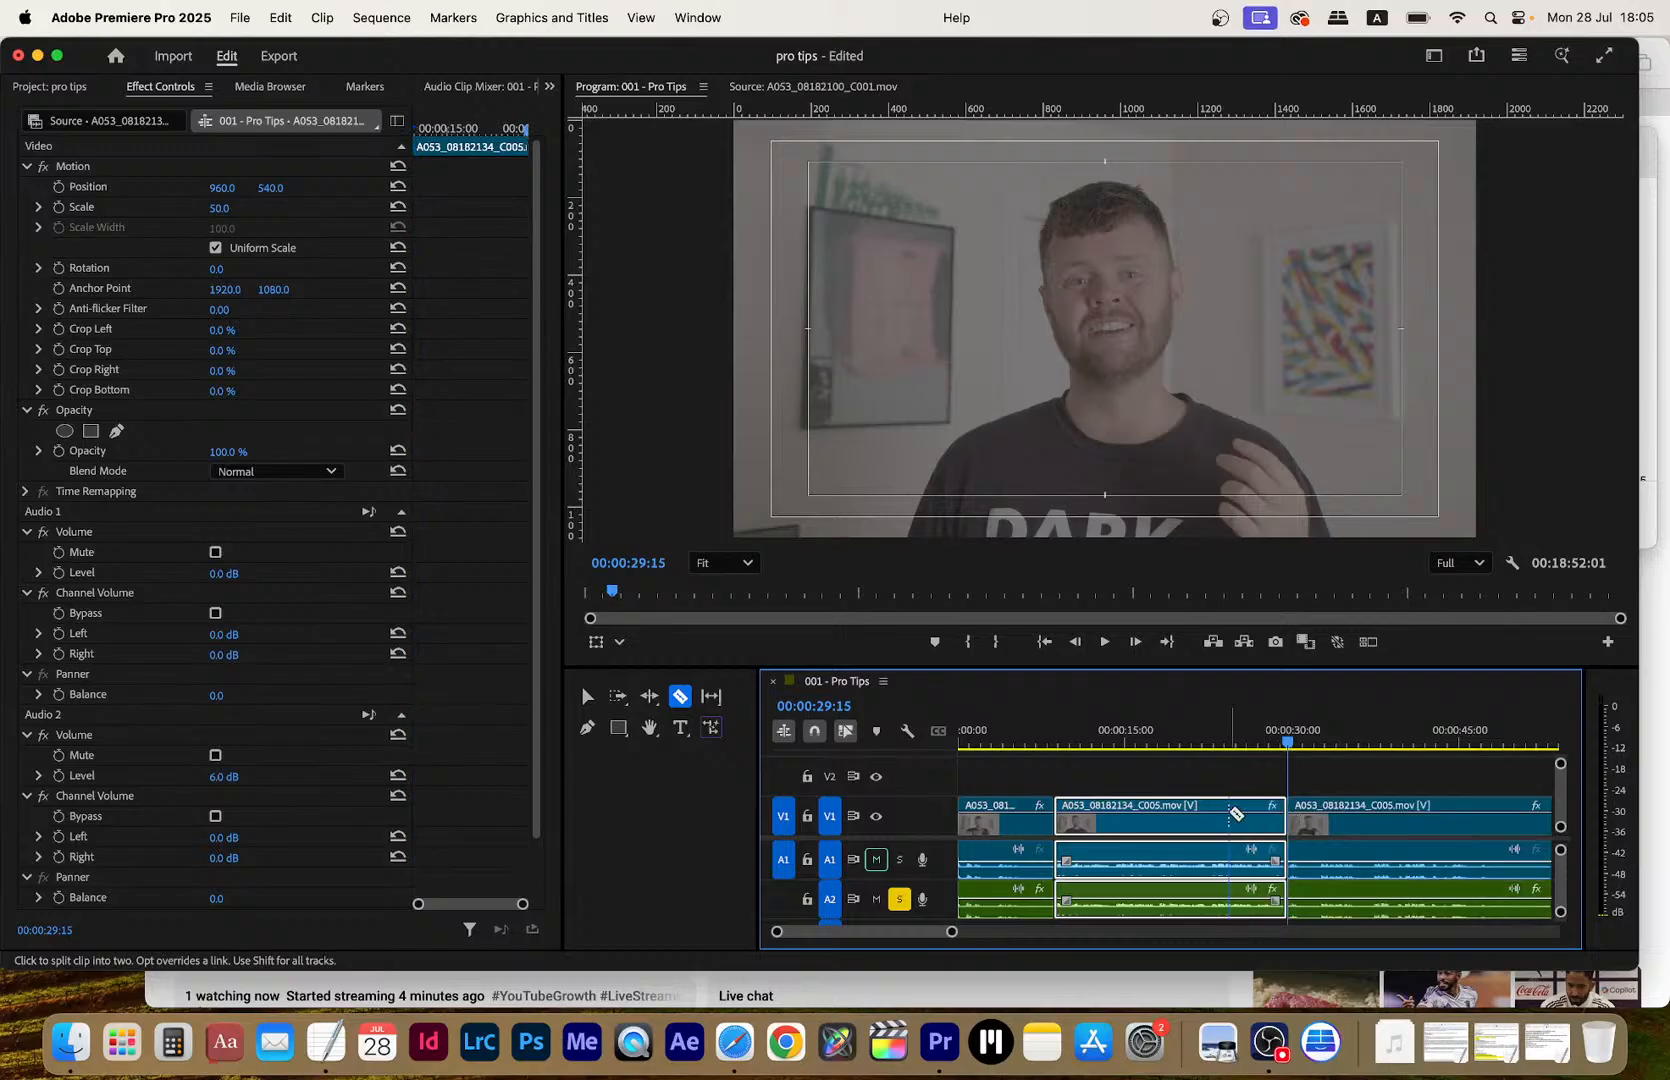
Move the video segment between 00:00:08:19 and 00:00:29:15 up to track V2 and save the project
{"action": "key", "text": "v"}
{"action": "left_click_drag", "start_coordinate": [1206, 805], "coordinate": [1206, 797]}
{"action": "key", "text": "super+s"}
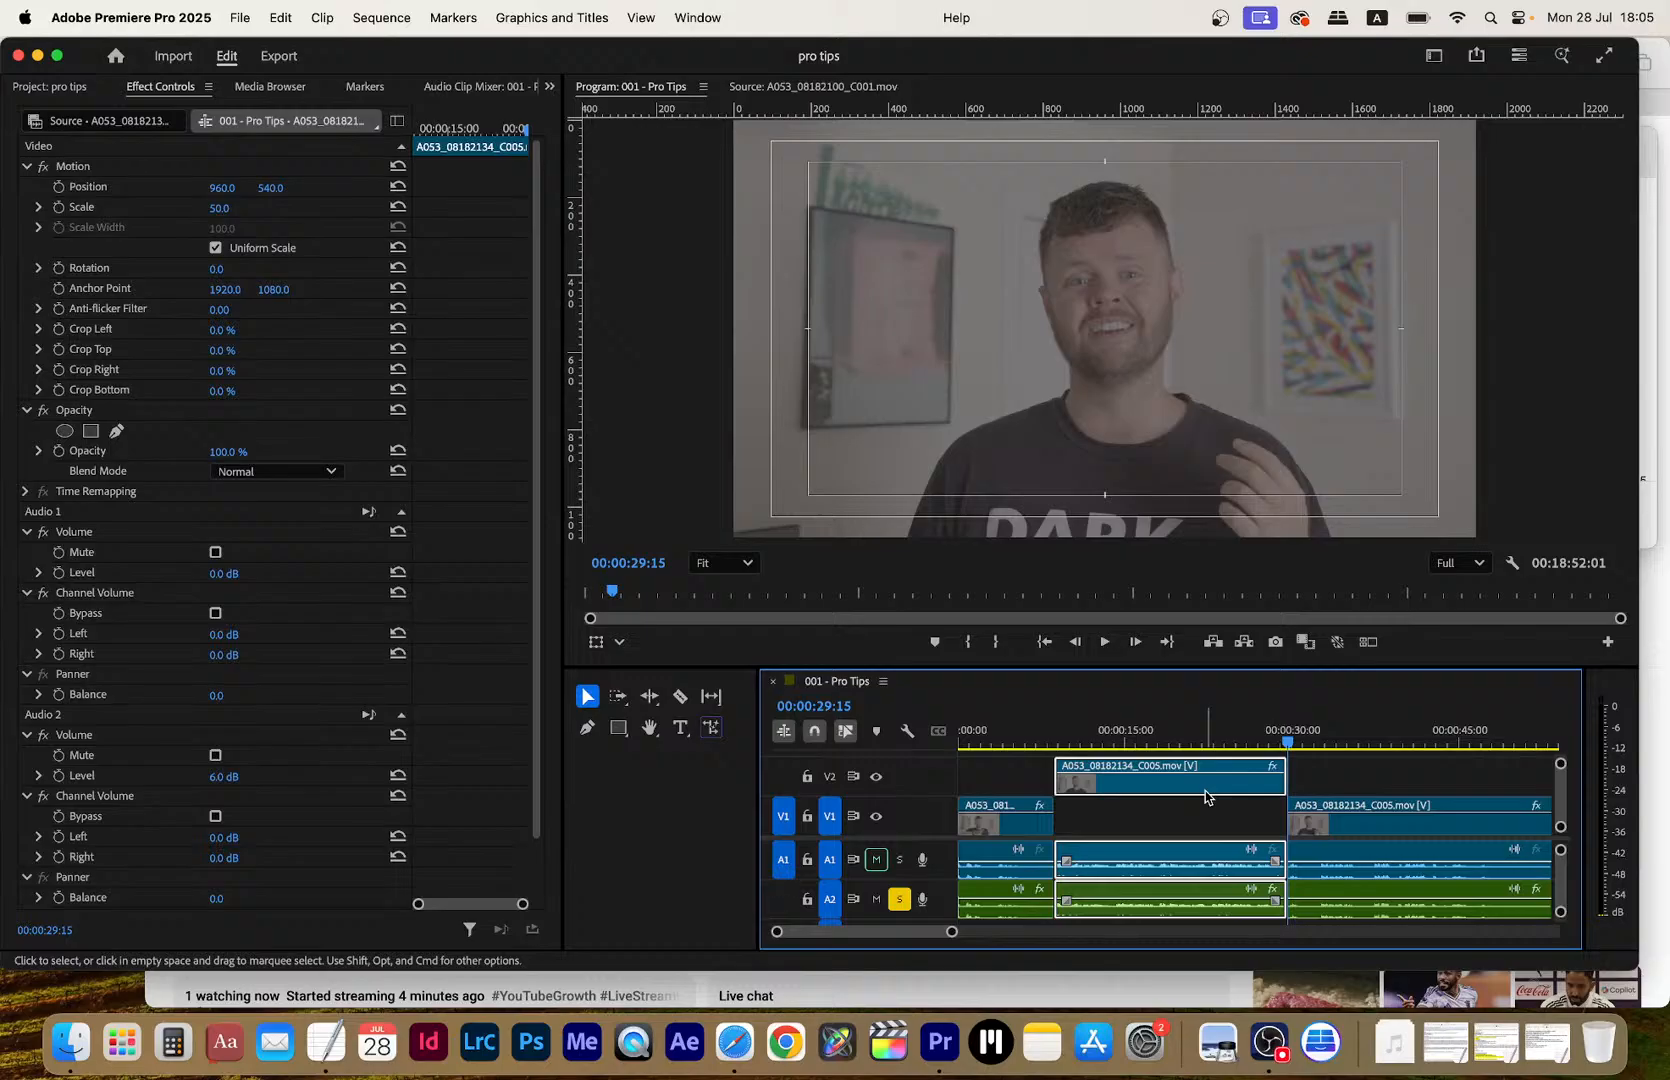
Play on from 00:00:29:15 and split the linked clips at 00:00:53:21 with the Razor tool
{"action": "key", "text": "space"}
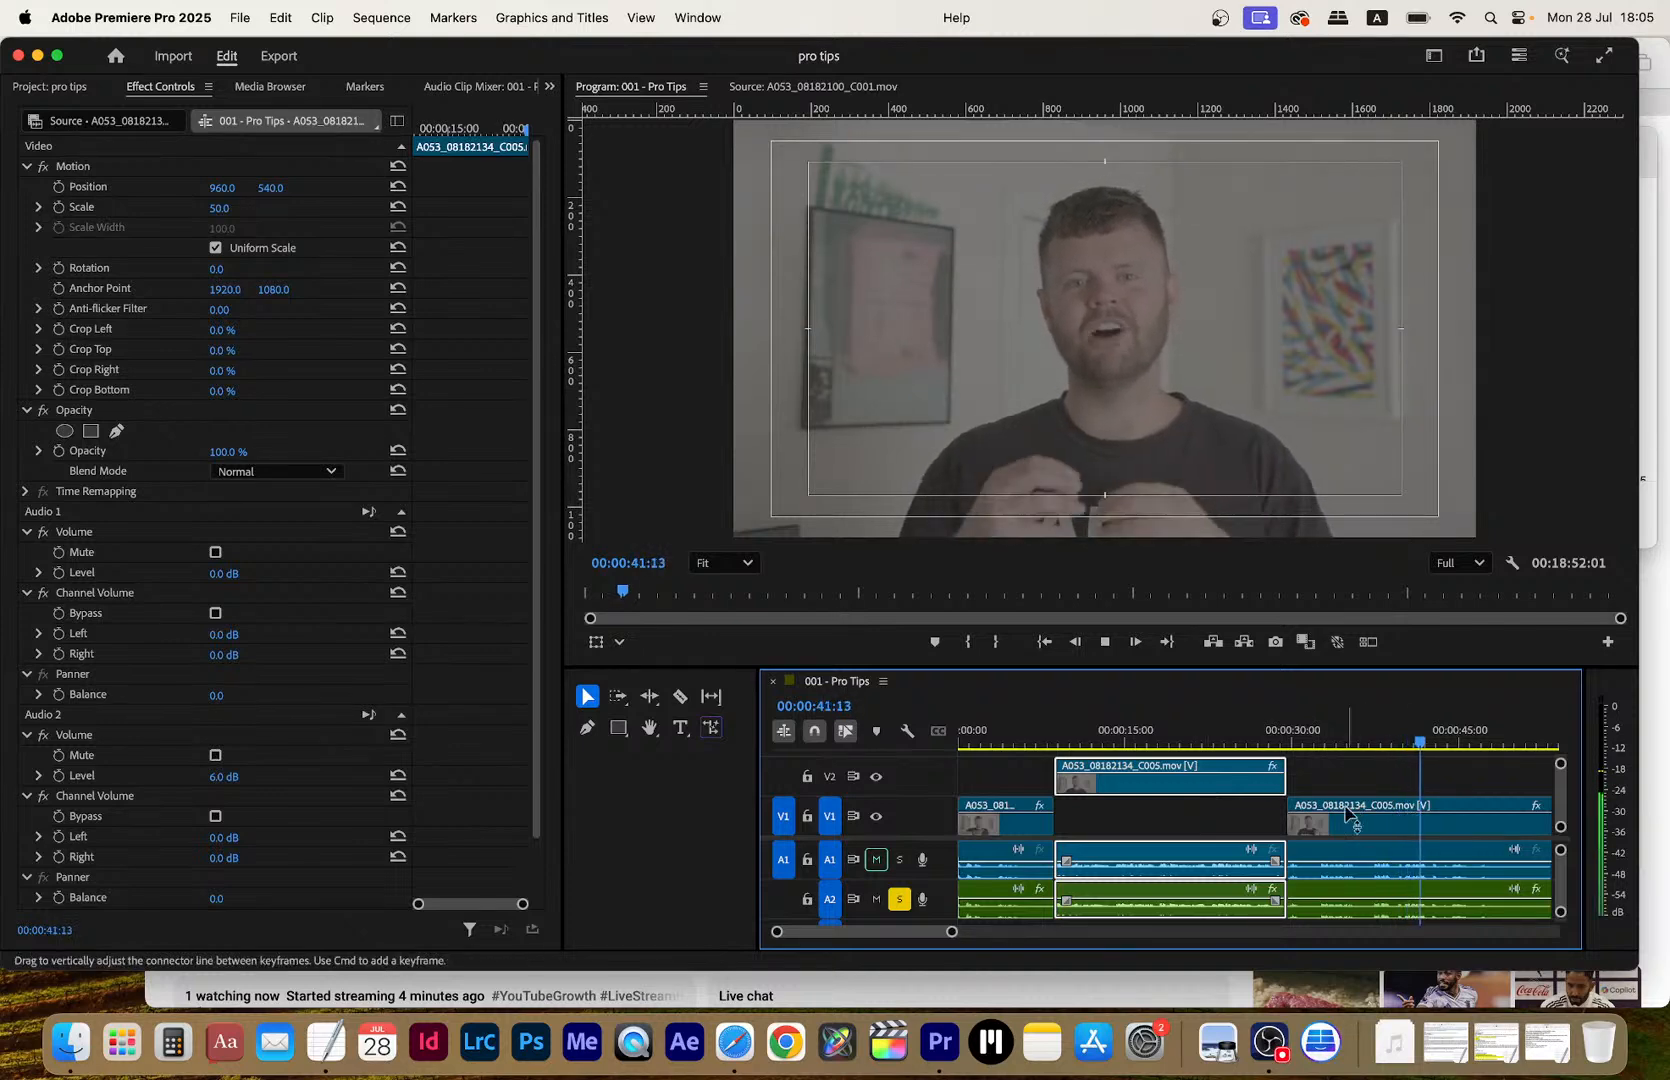
{"action": "scroll", "coordinate": [1350, 817], "scroll_direction": "right", "scroll_amount": 3}
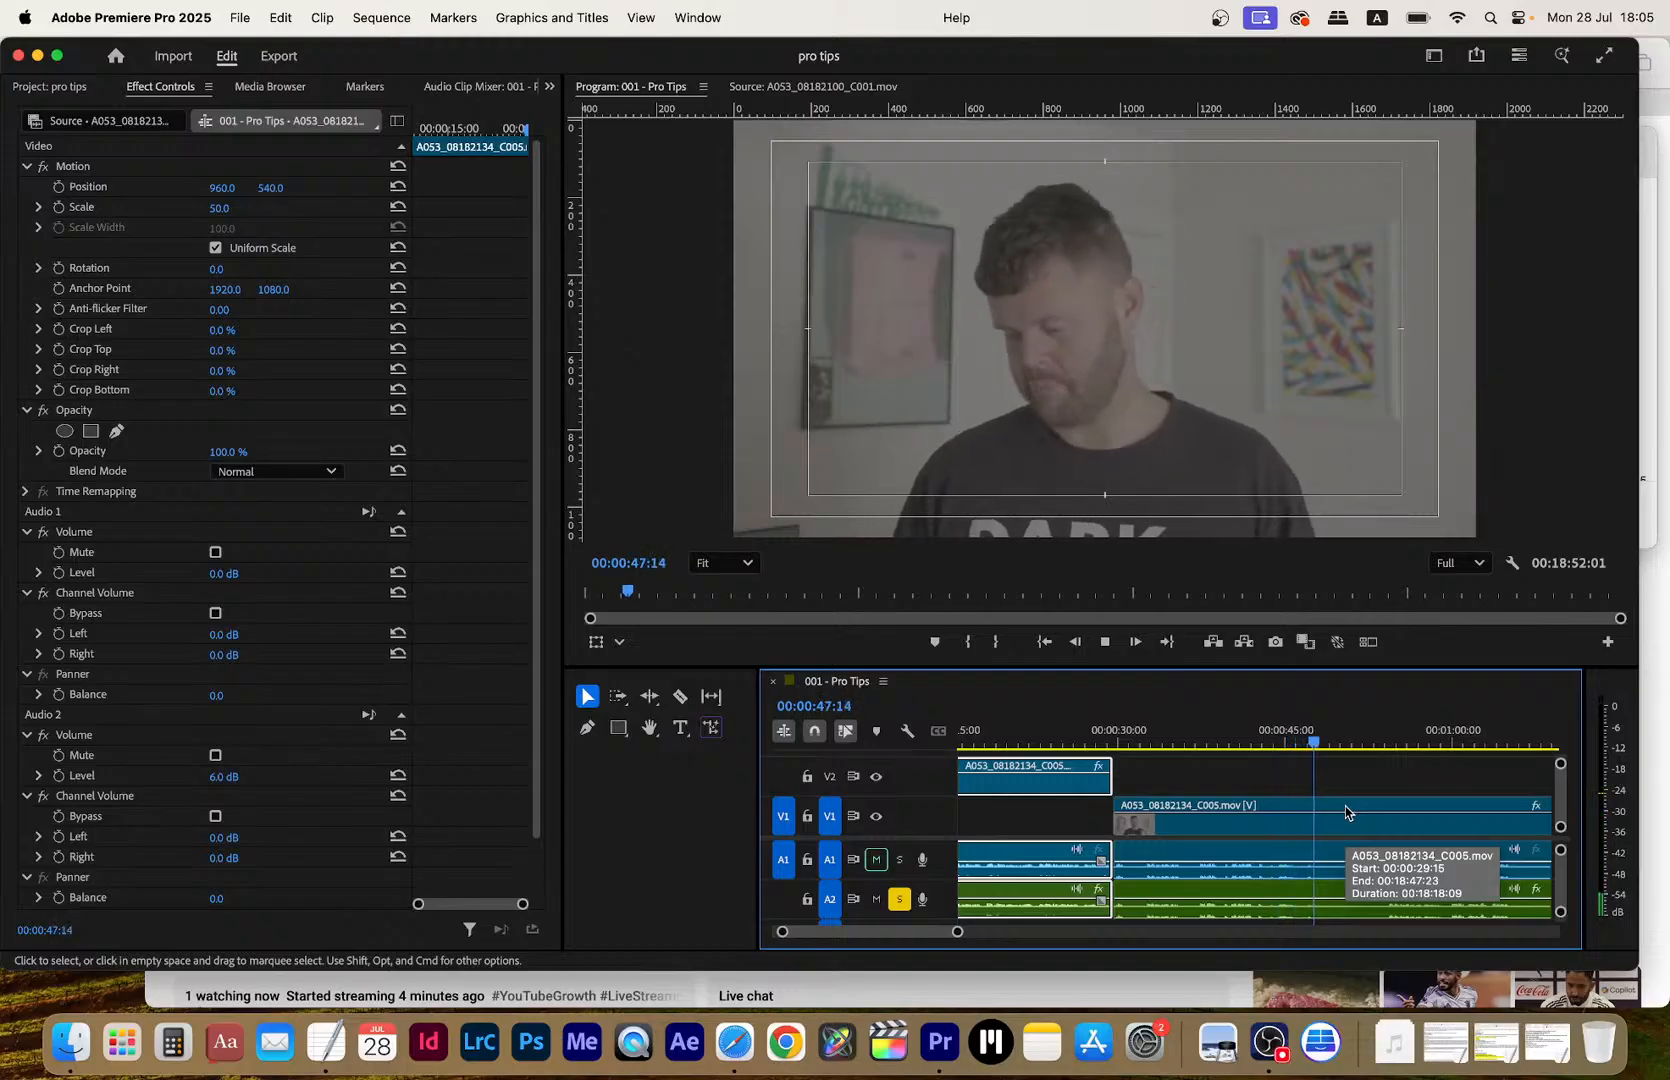
{"action": "scroll", "coordinate": [1345, 812], "scroll_direction": "right", "scroll_amount": 4}
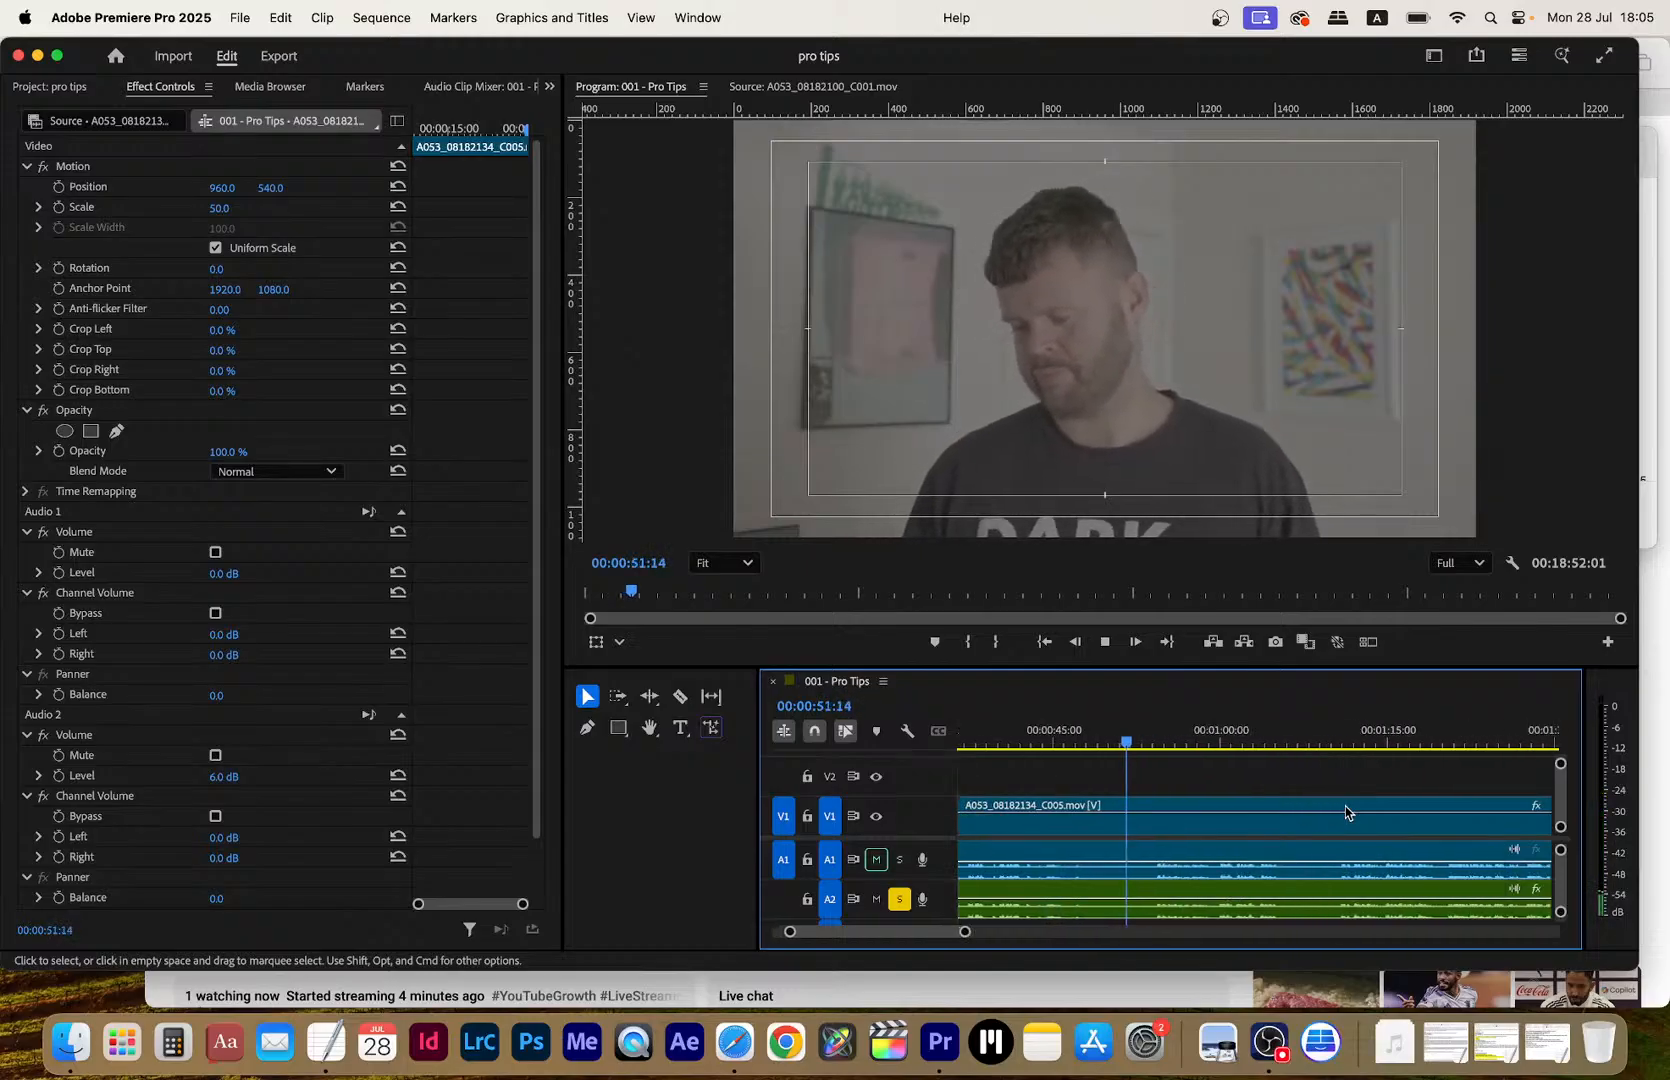
{"action": "left_click", "coordinate": [1345, 812]}
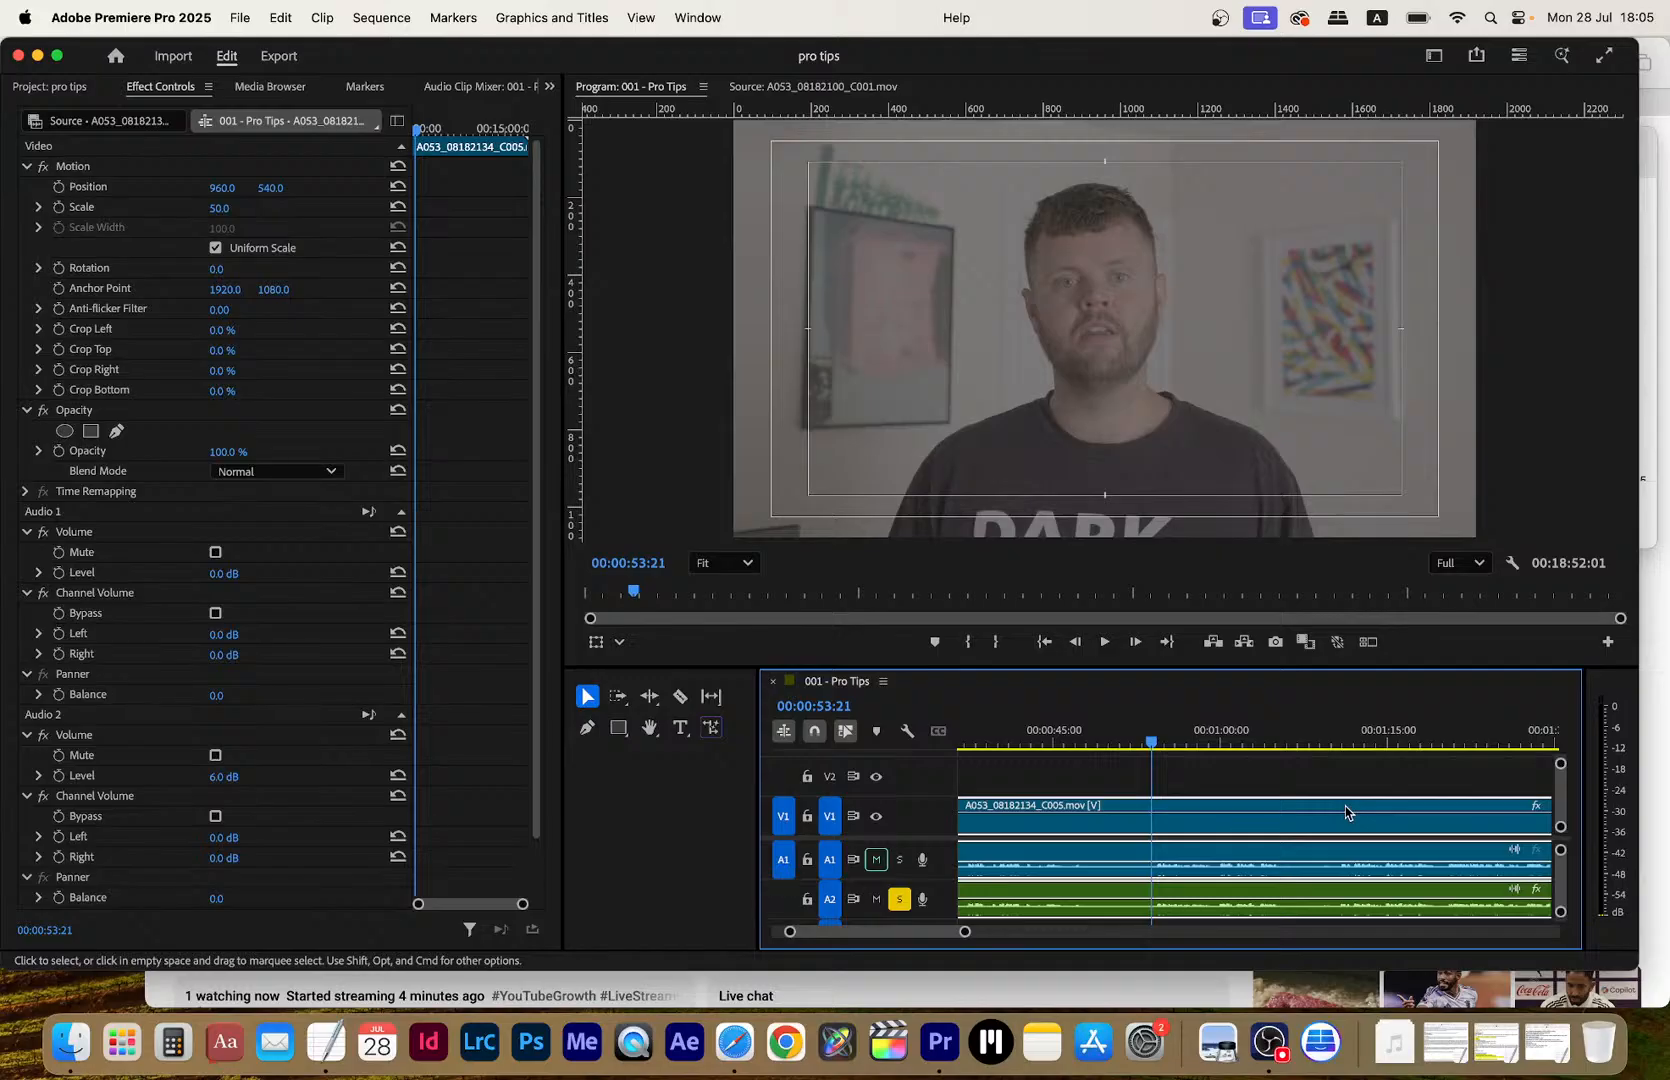
{"action": "key", "text": "c"}
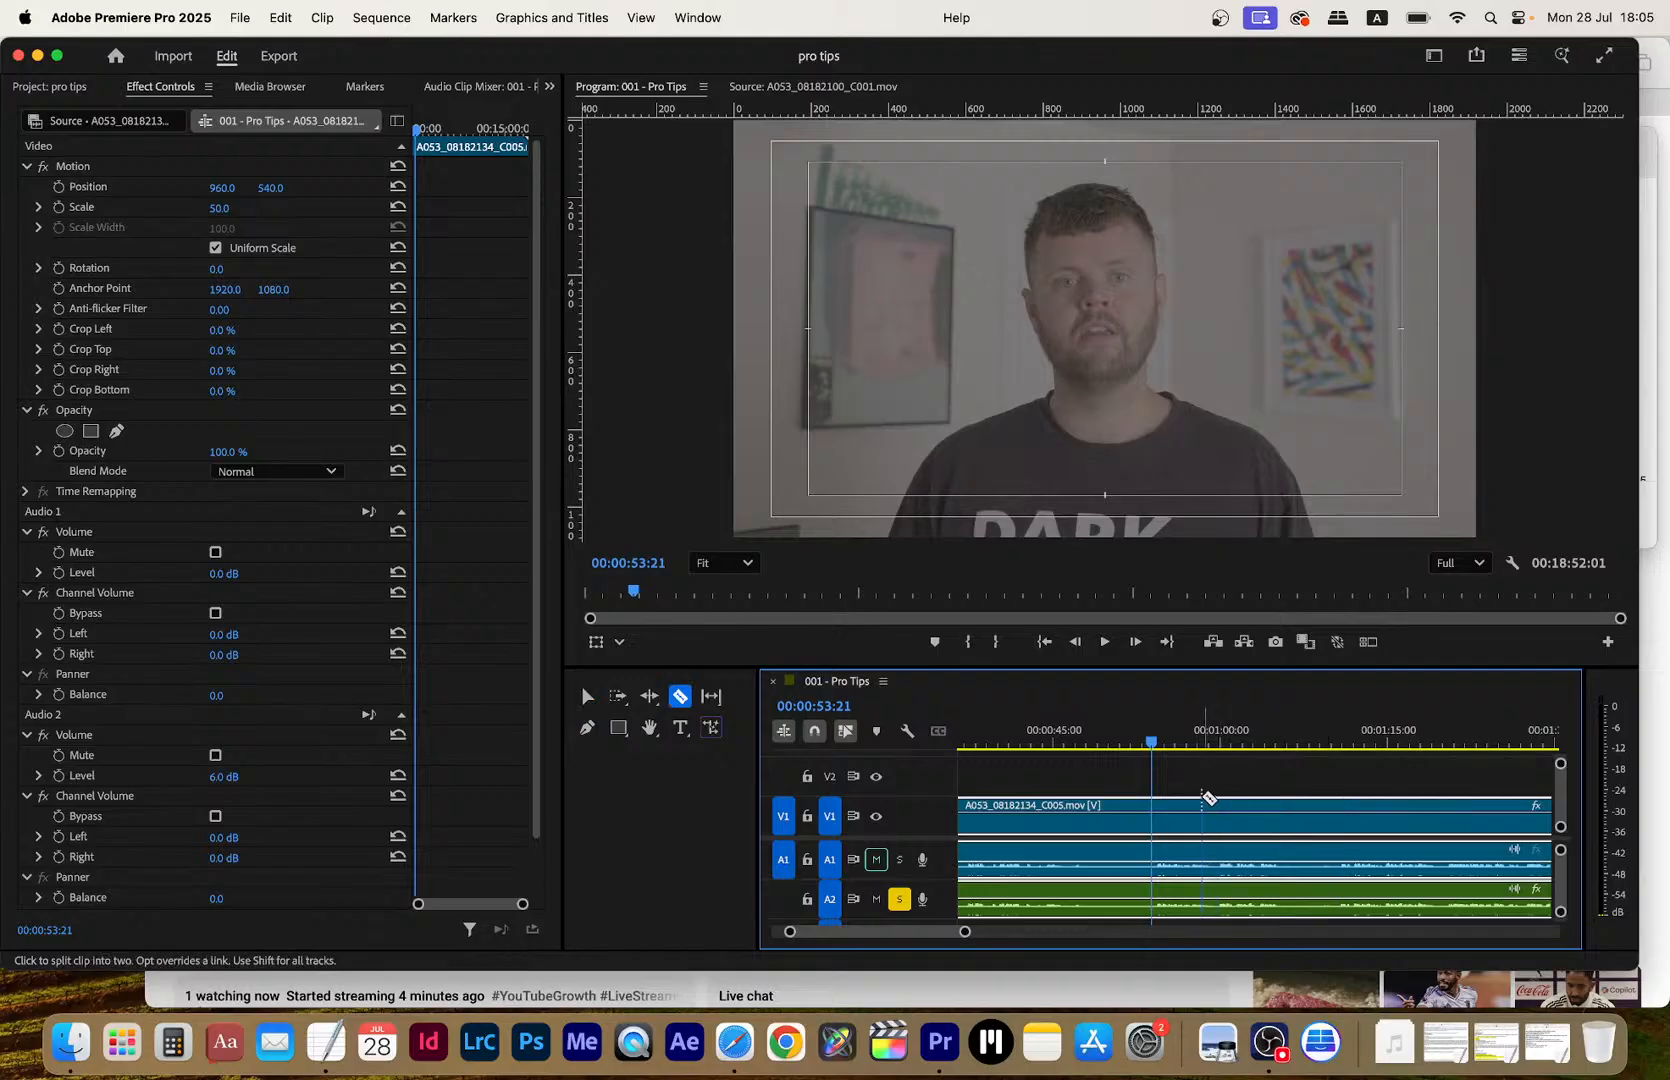
{"action": "left_click", "coordinate": [1159, 810]}
Split the linked clips at about 00:01:00 and move the video segment starting at 00:00:53:21 up to track V2
{"action": "key", "text": "space"}
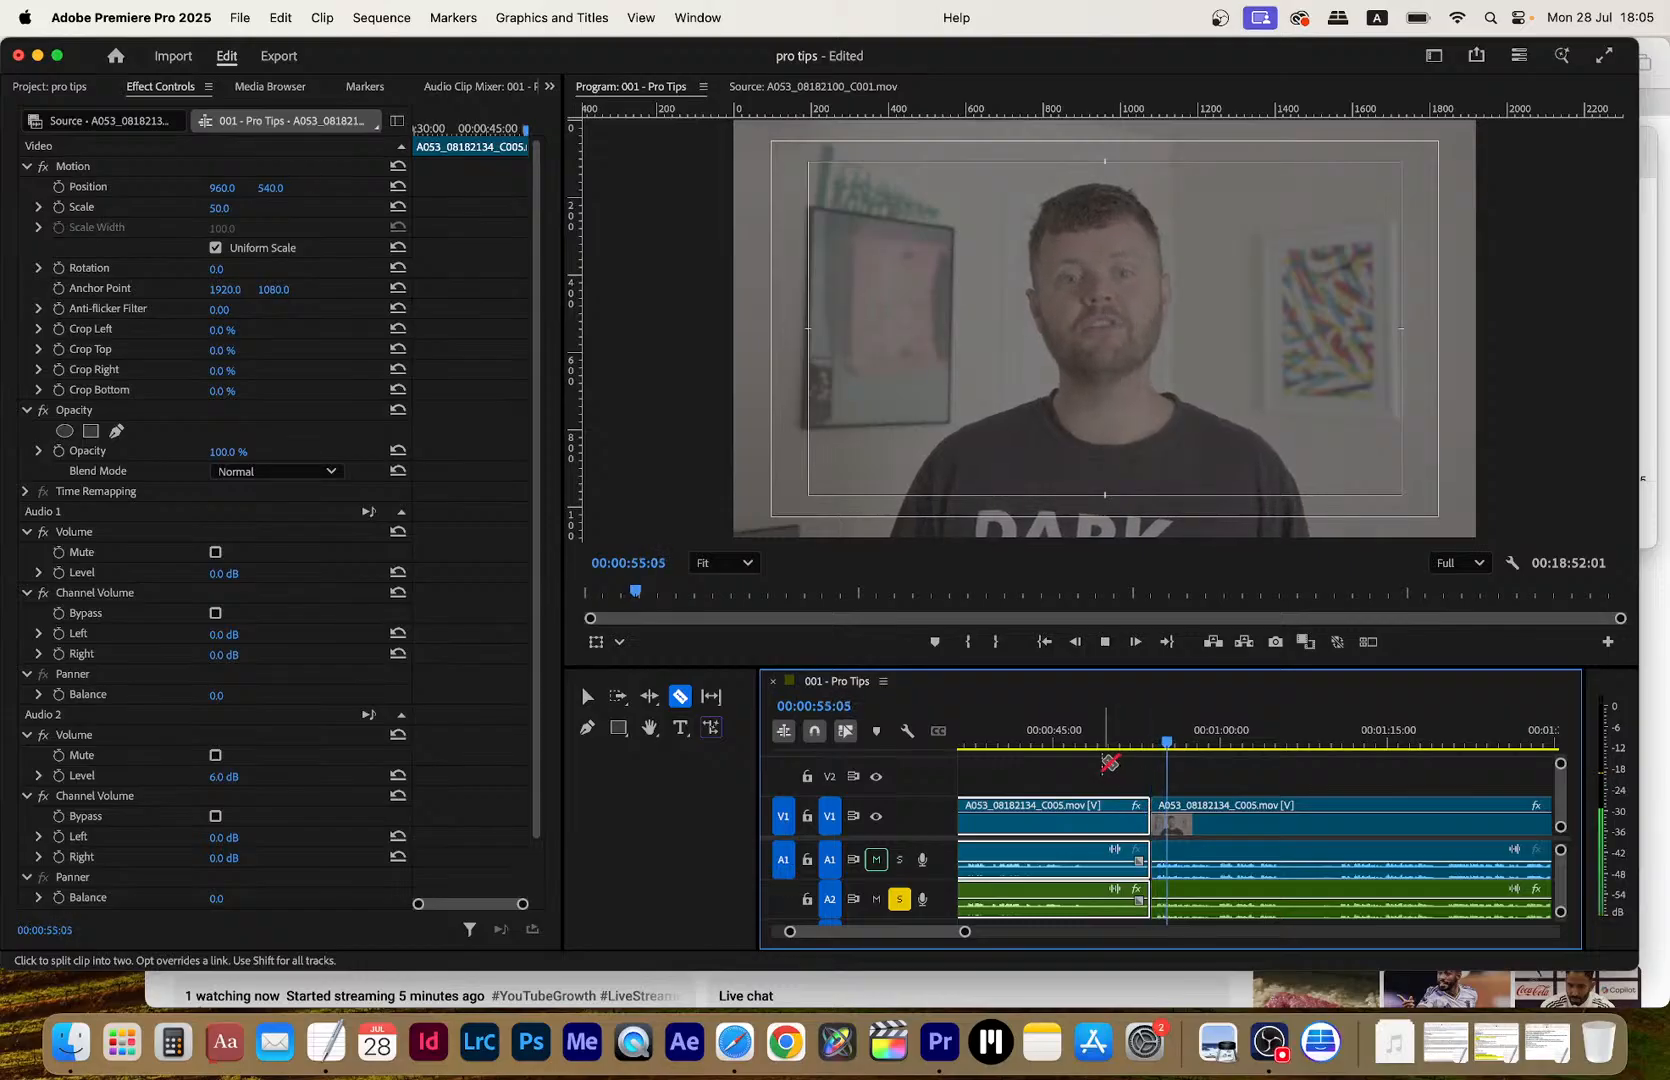
{"action": "key", "text": "="}
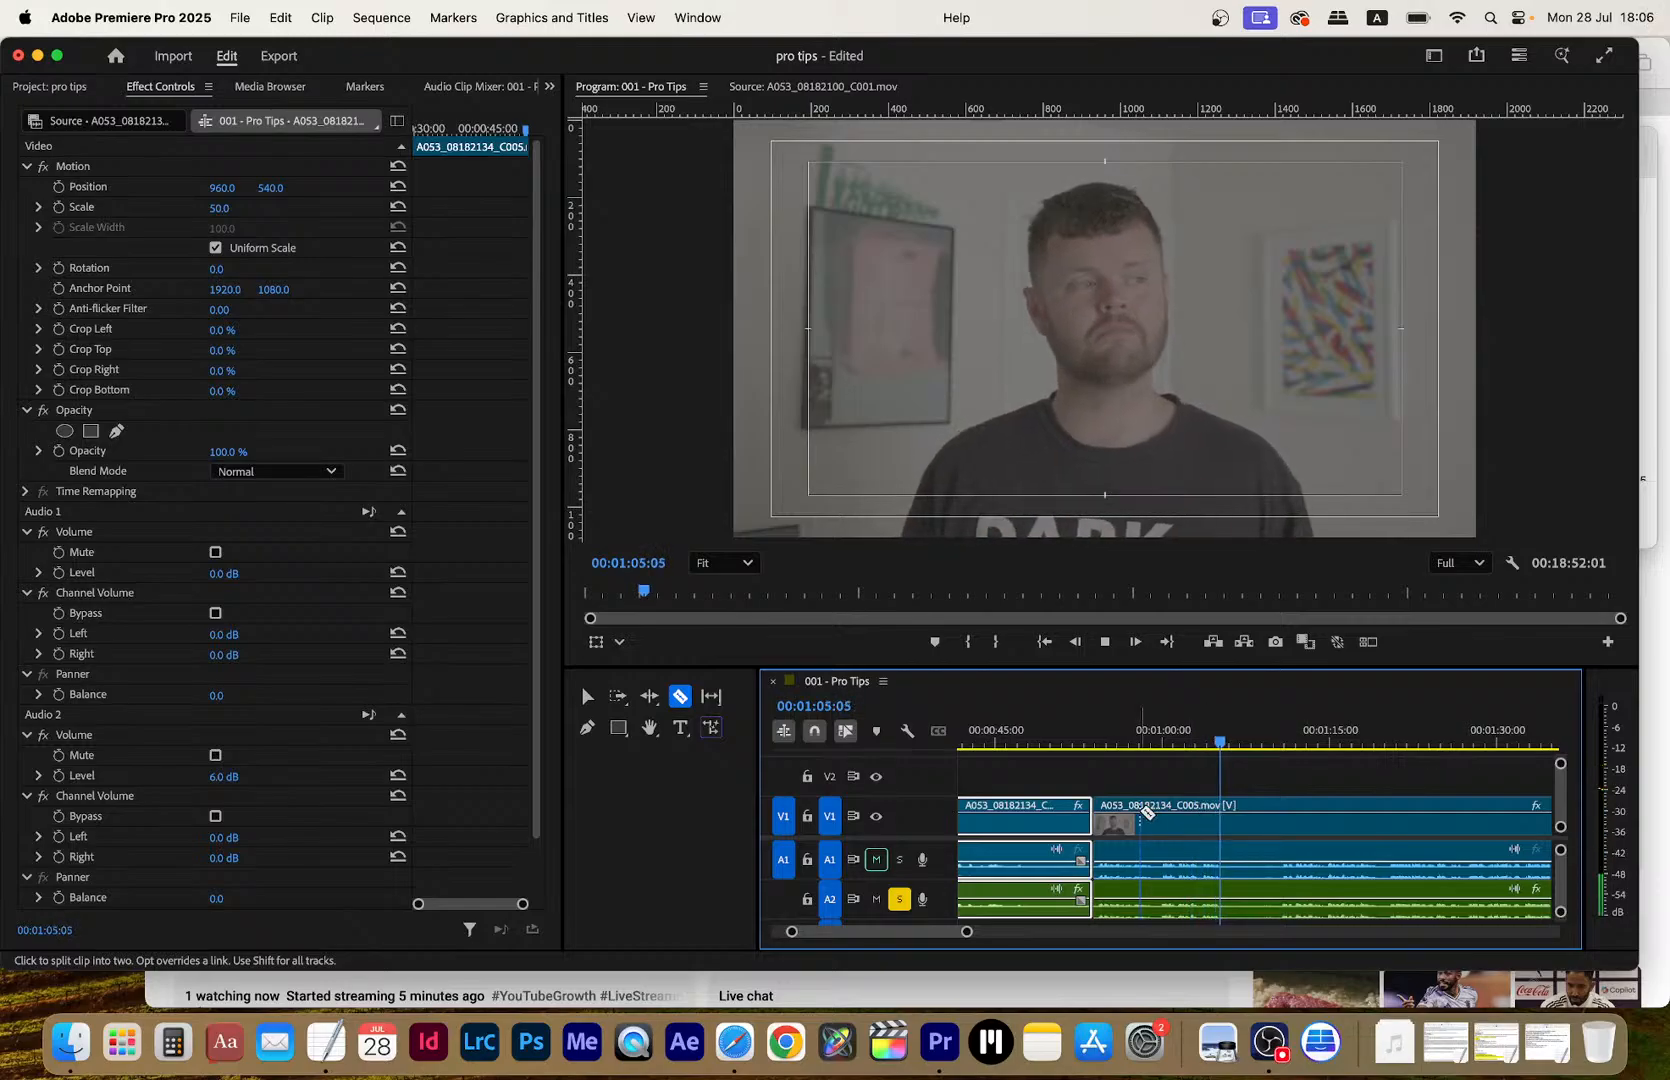
{"action": "left_click", "coordinate": [1160, 810]}
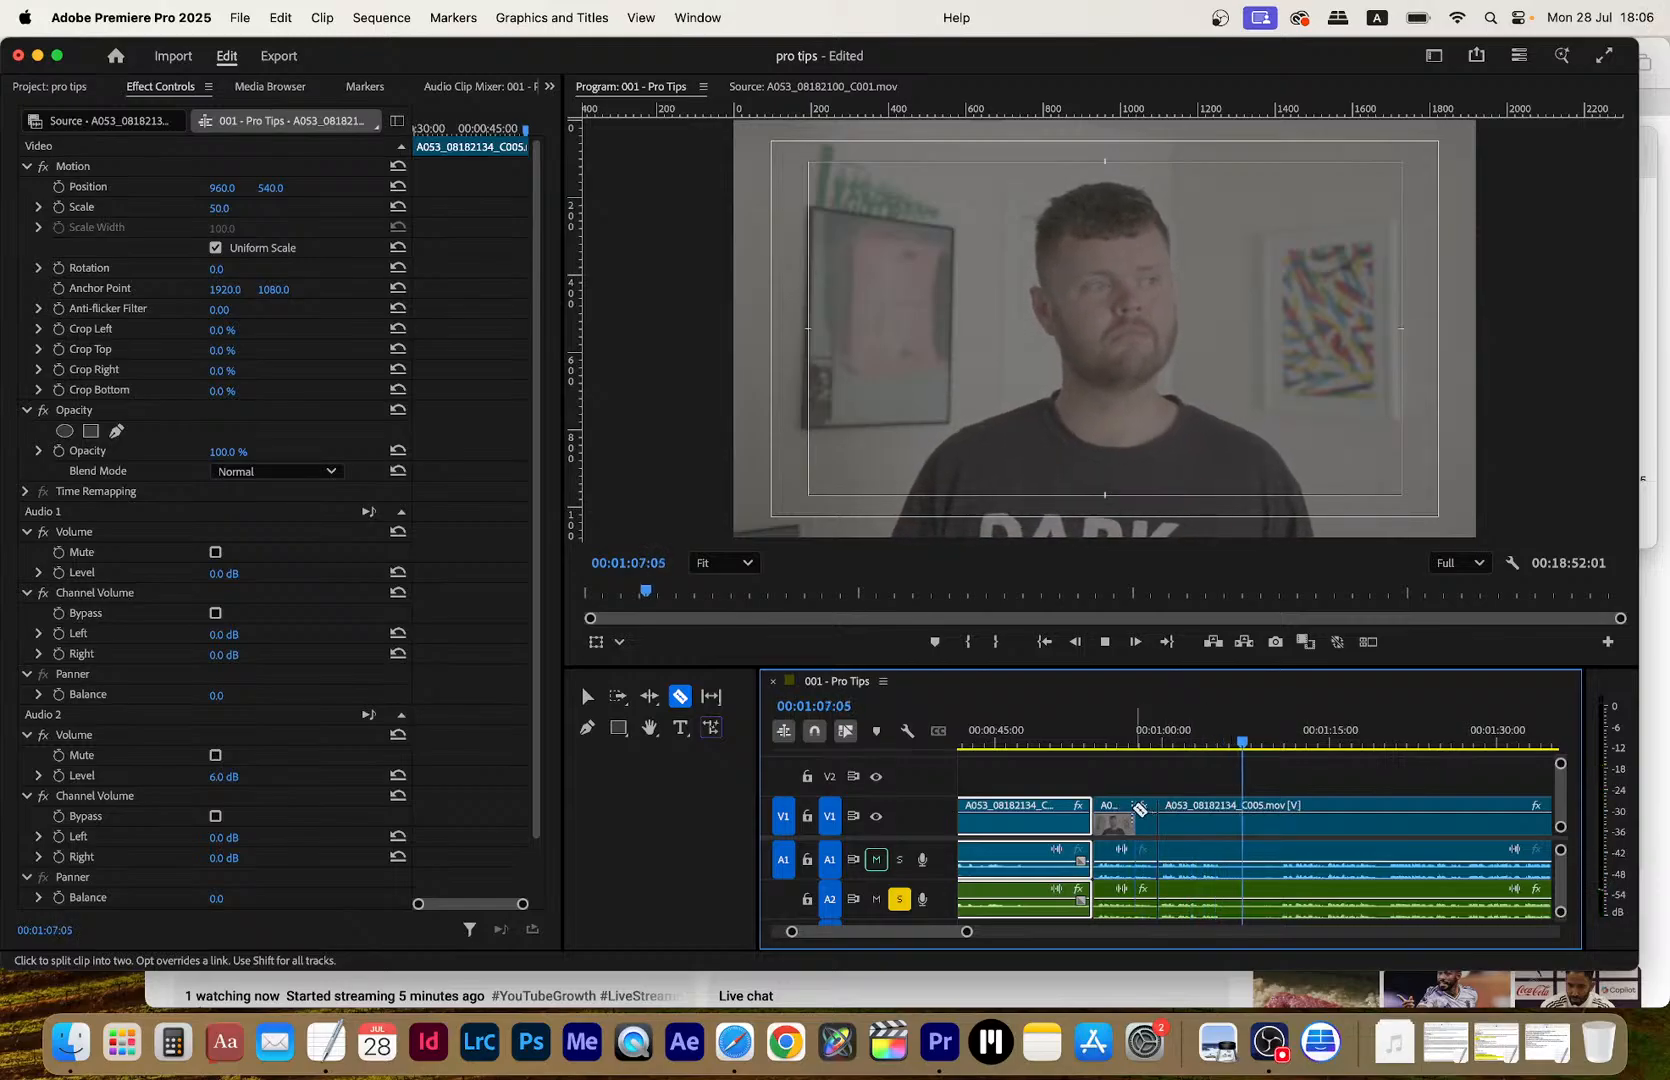
{"action": "key", "text": "v"}
{"action": "left_click_drag", "start_coordinate": [1124, 815], "coordinate": [1126, 777]}
Split the linked clips at 00:01:10:13 and again at about 00:01:12 with the Razor tool
{"action": "key", "text": "c"}
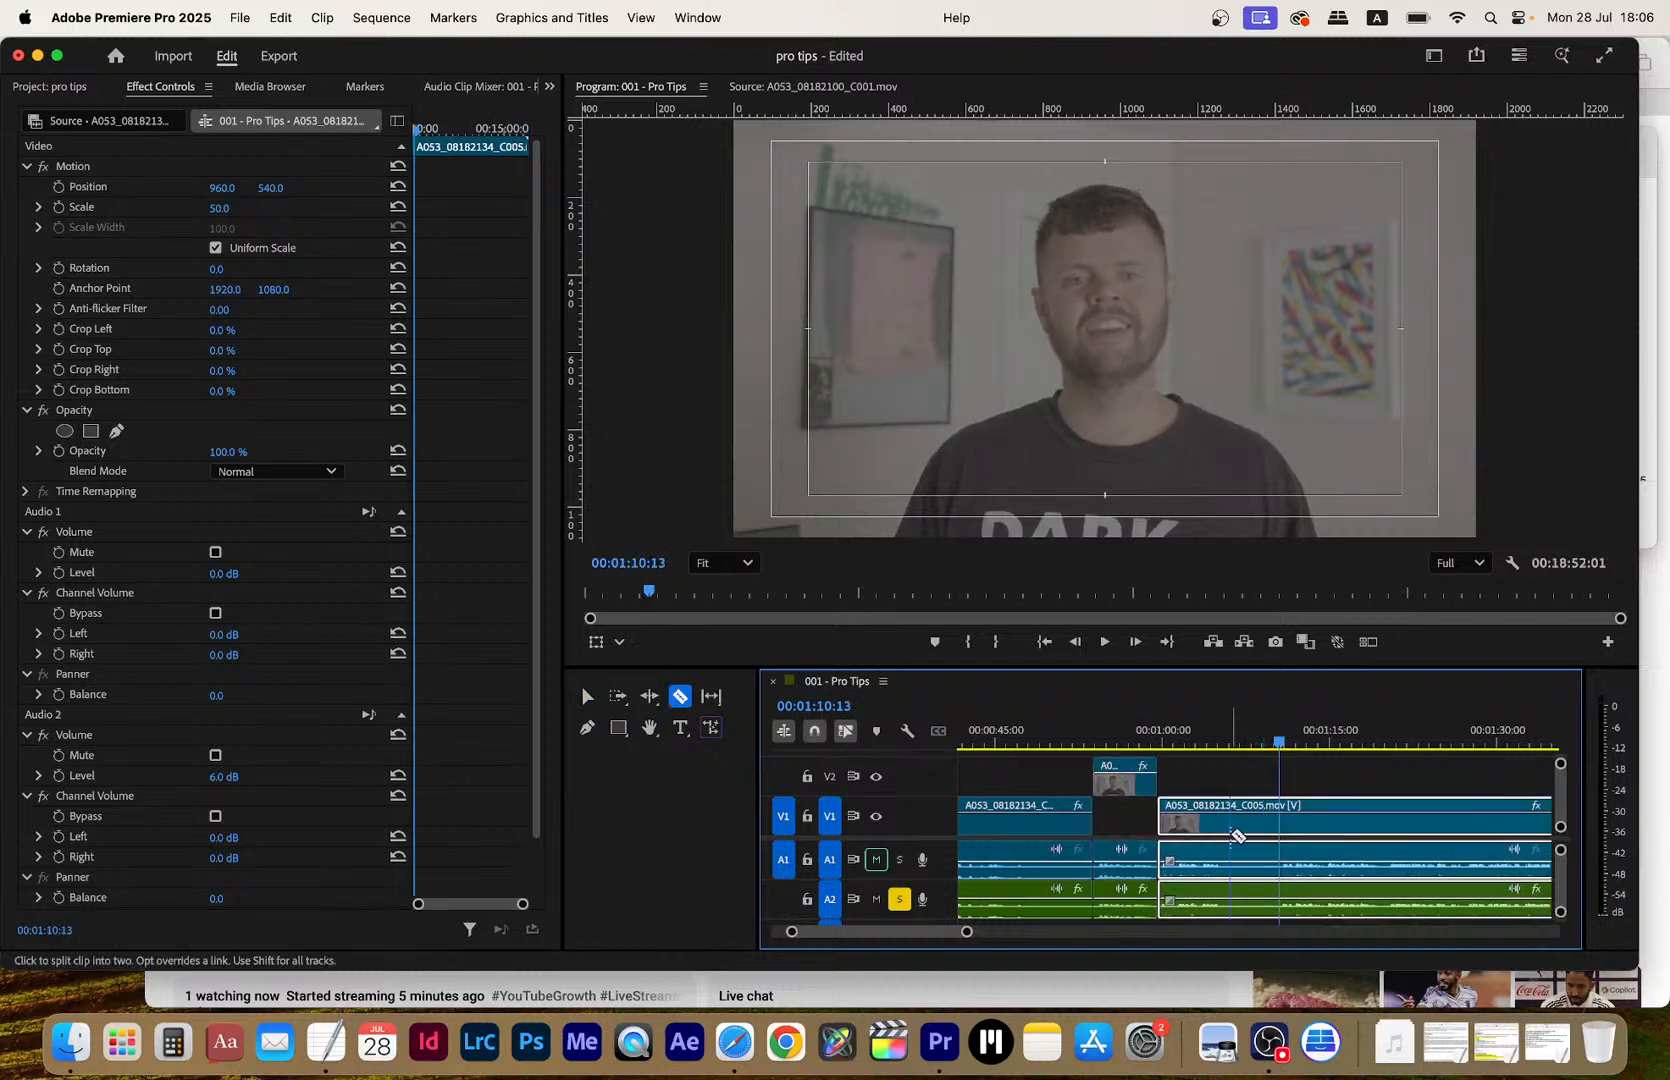
{"action": "left_click", "coordinate": [1283, 818]}
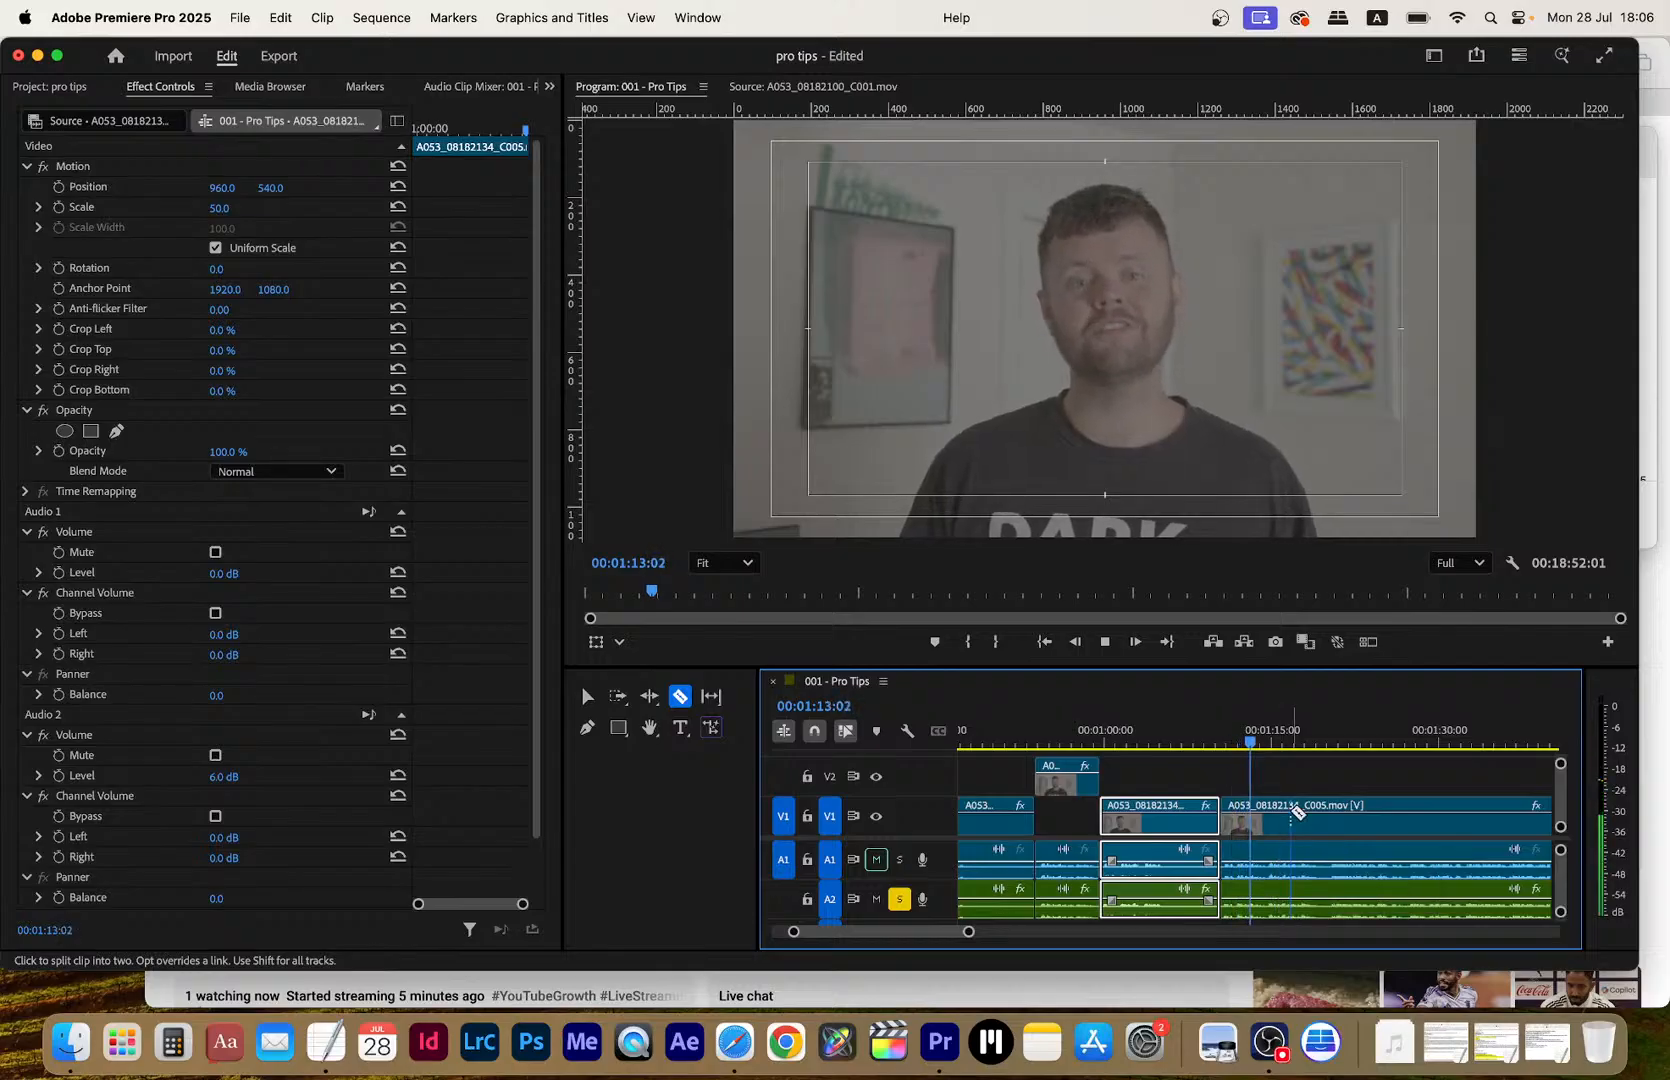
{"action": "key", "text": "equal"}
{"action": "key", "text": "equal"}
{"action": "key", "text": "Up"}
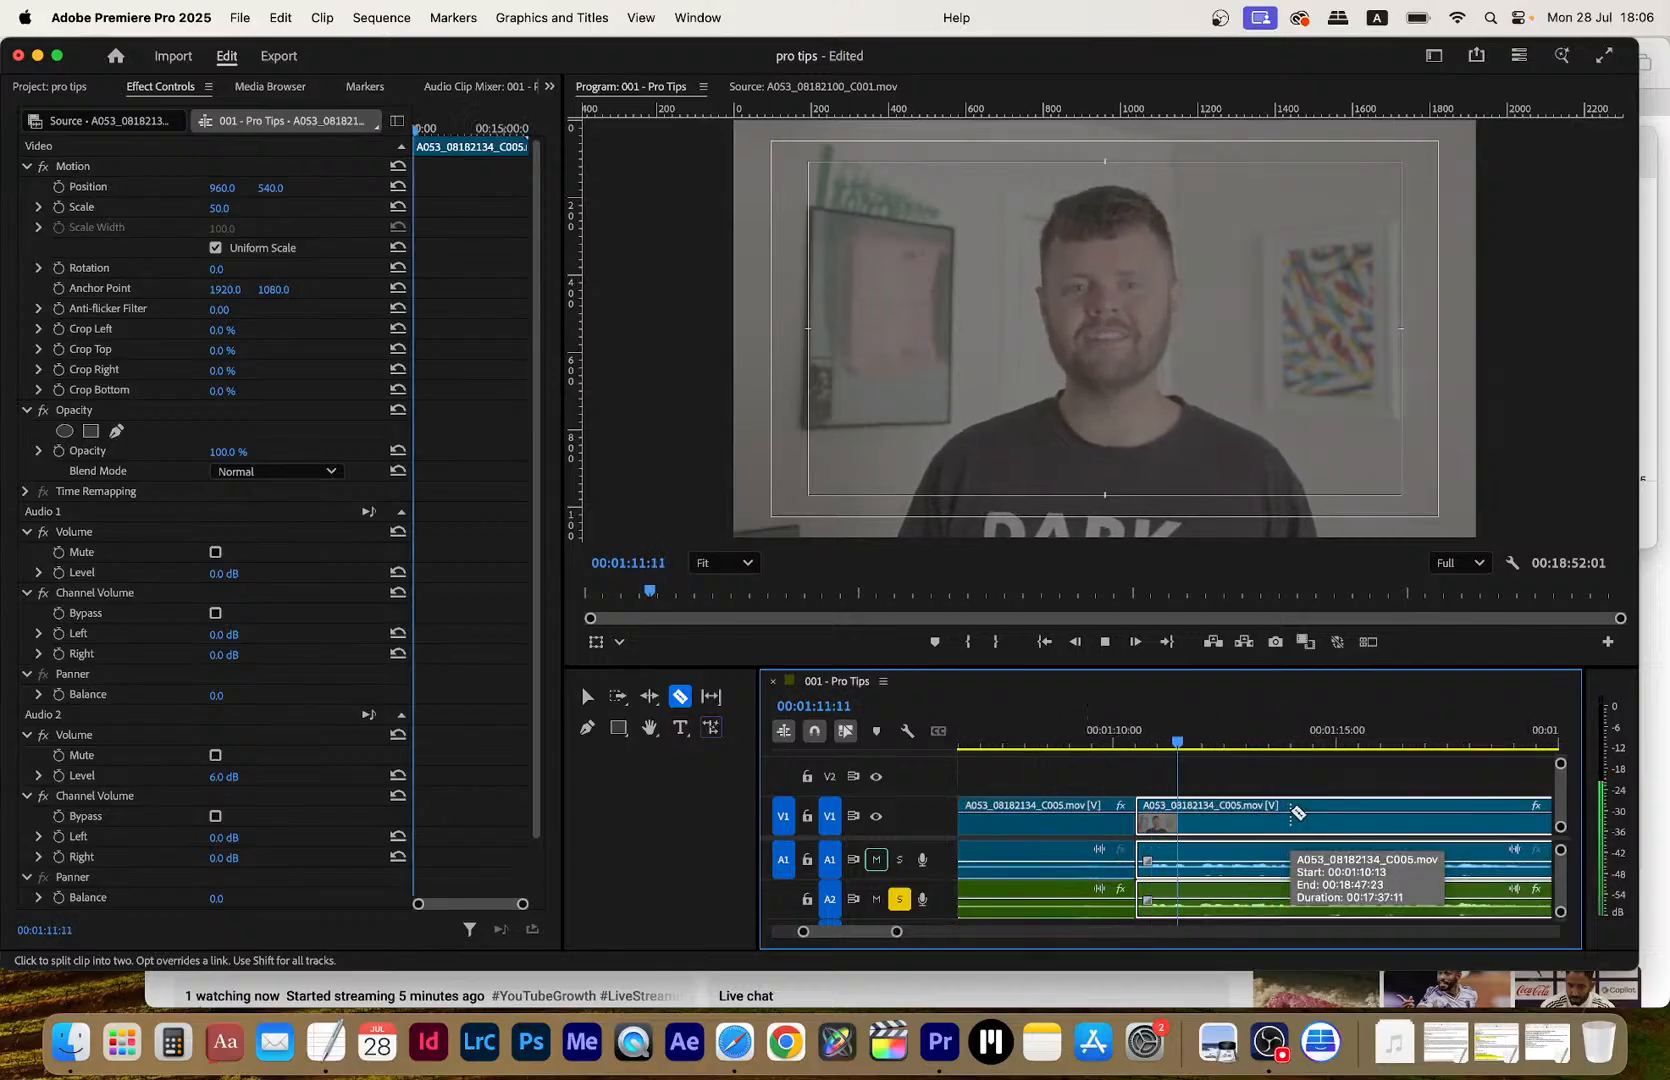
{"action": "key", "text": "space"}
{"action": "left_click", "coordinate": [1202, 813]}
Continue playback and split the linked clips at 00:01:14:18
{"action": "key", "text": "space"}
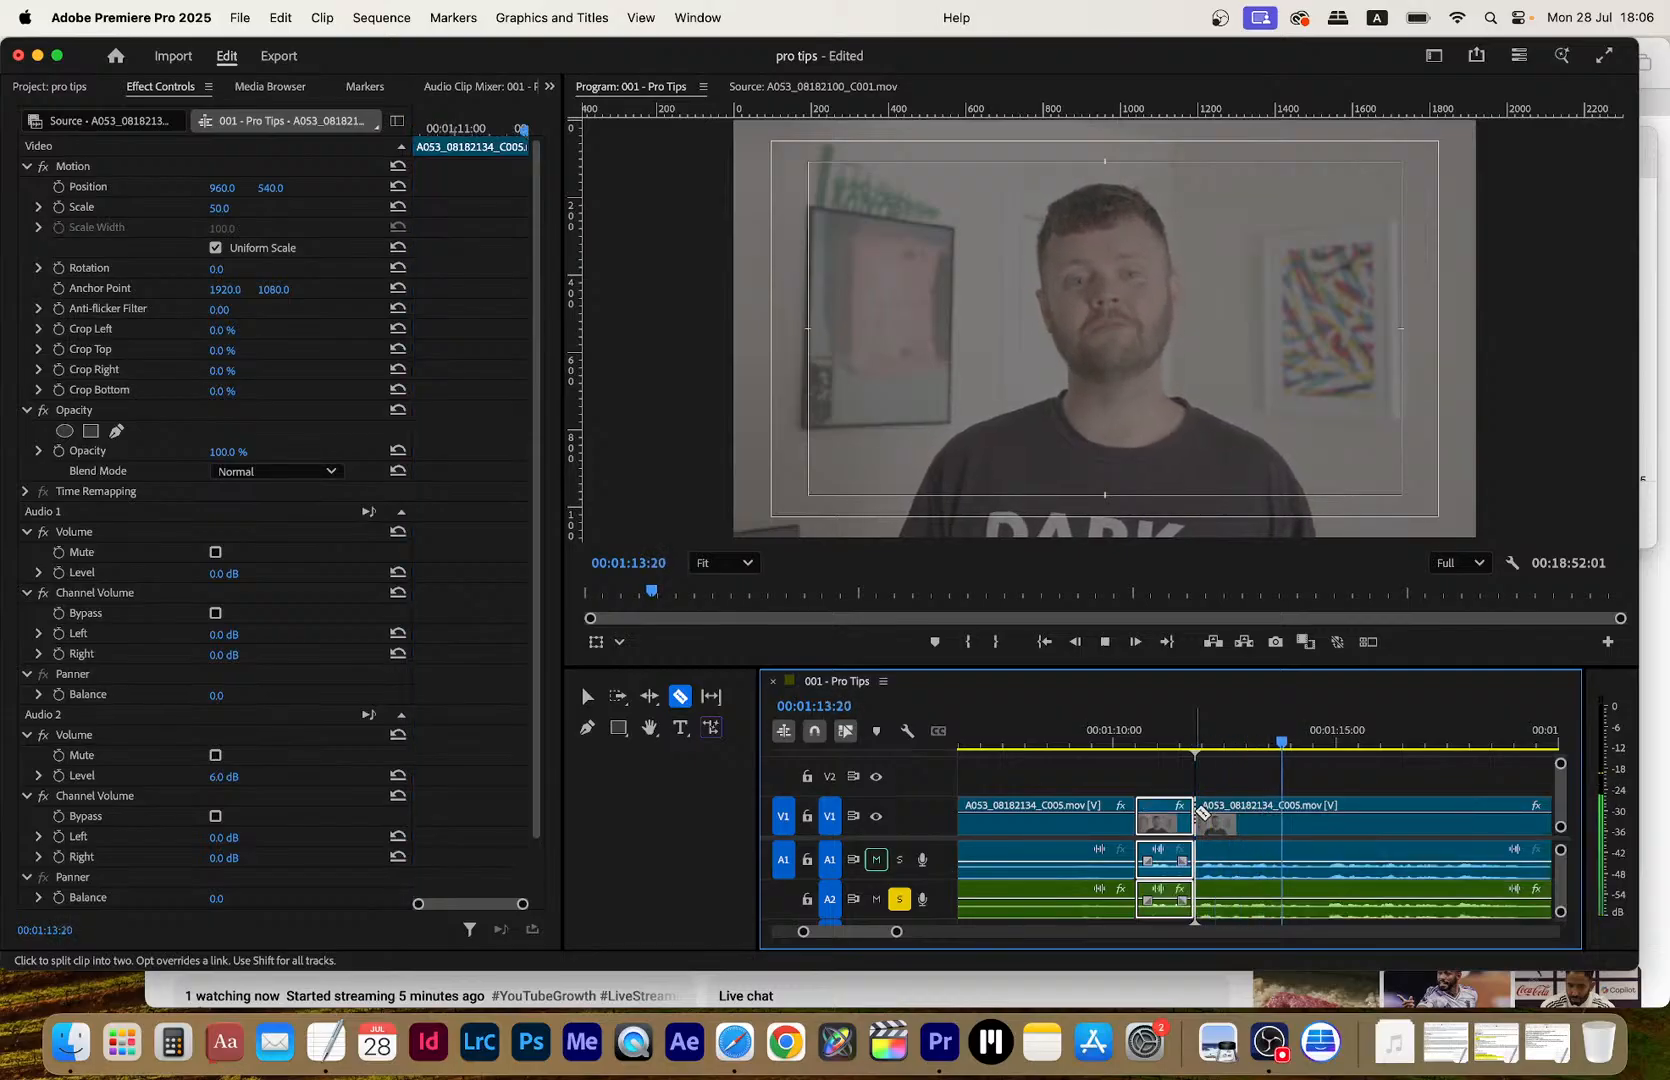
{"action": "left_click", "coordinate": [1323, 828]}
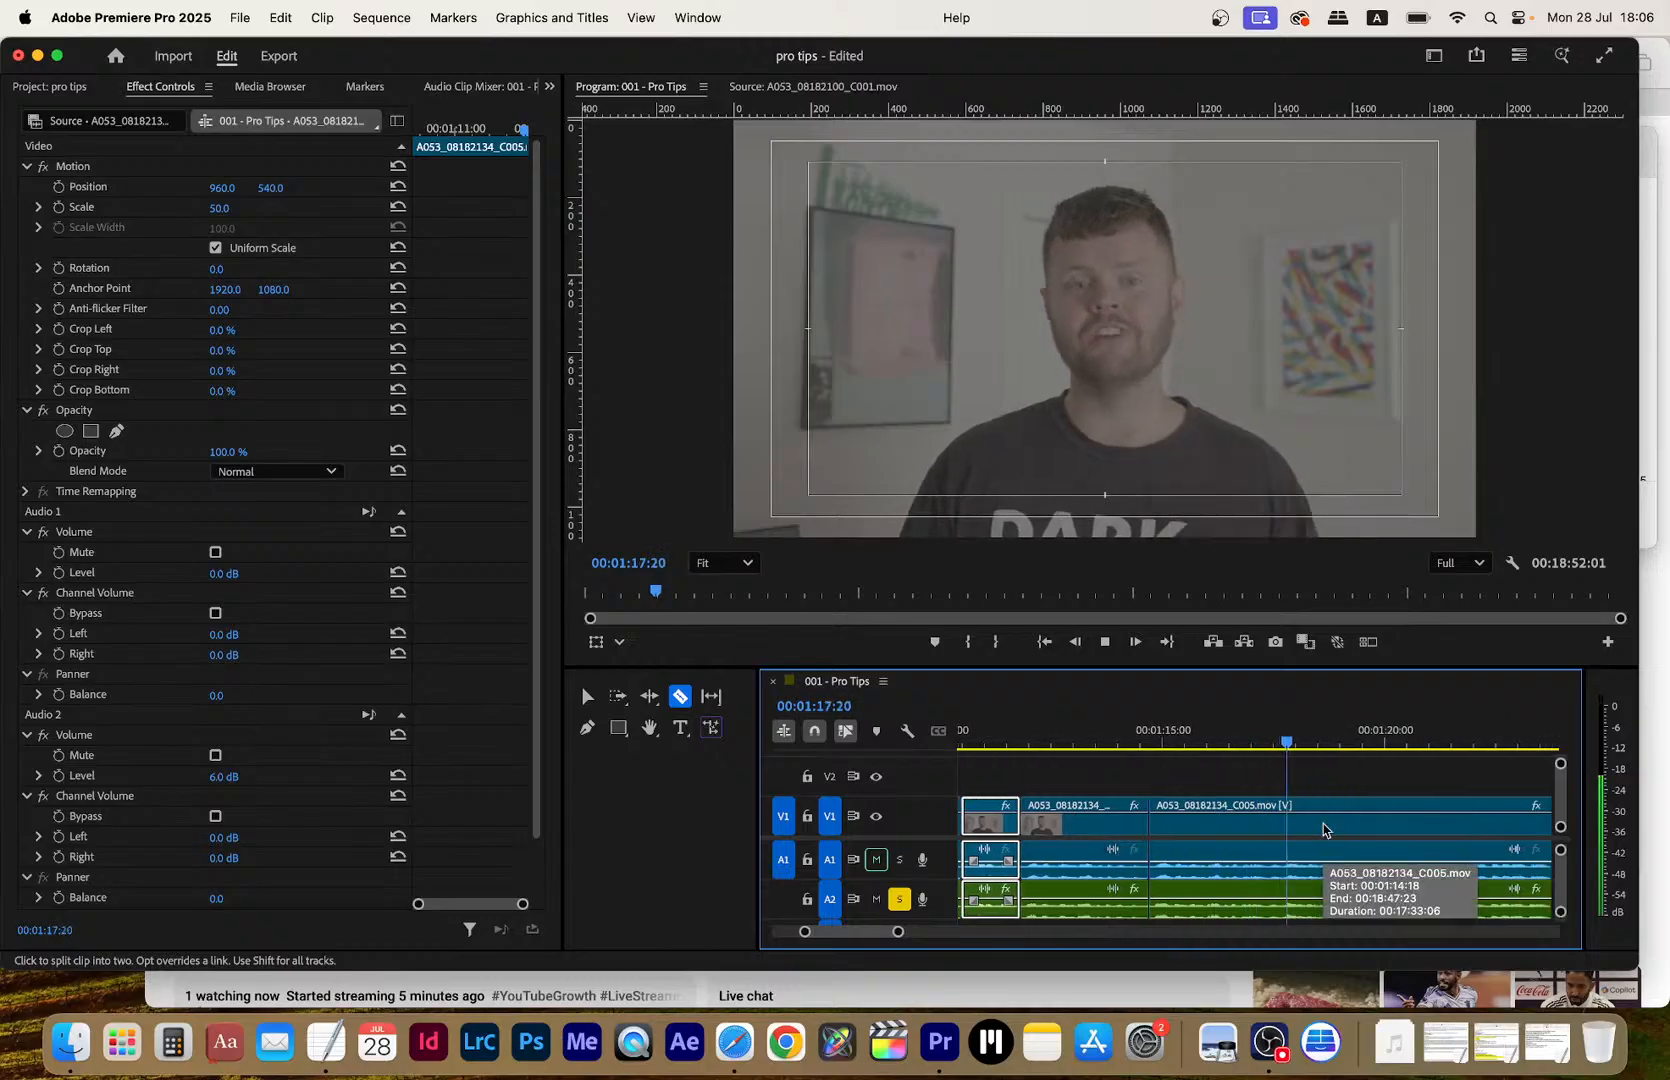
{"action": "key", "text": "minus"}
{"action": "key", "text": "minus"}
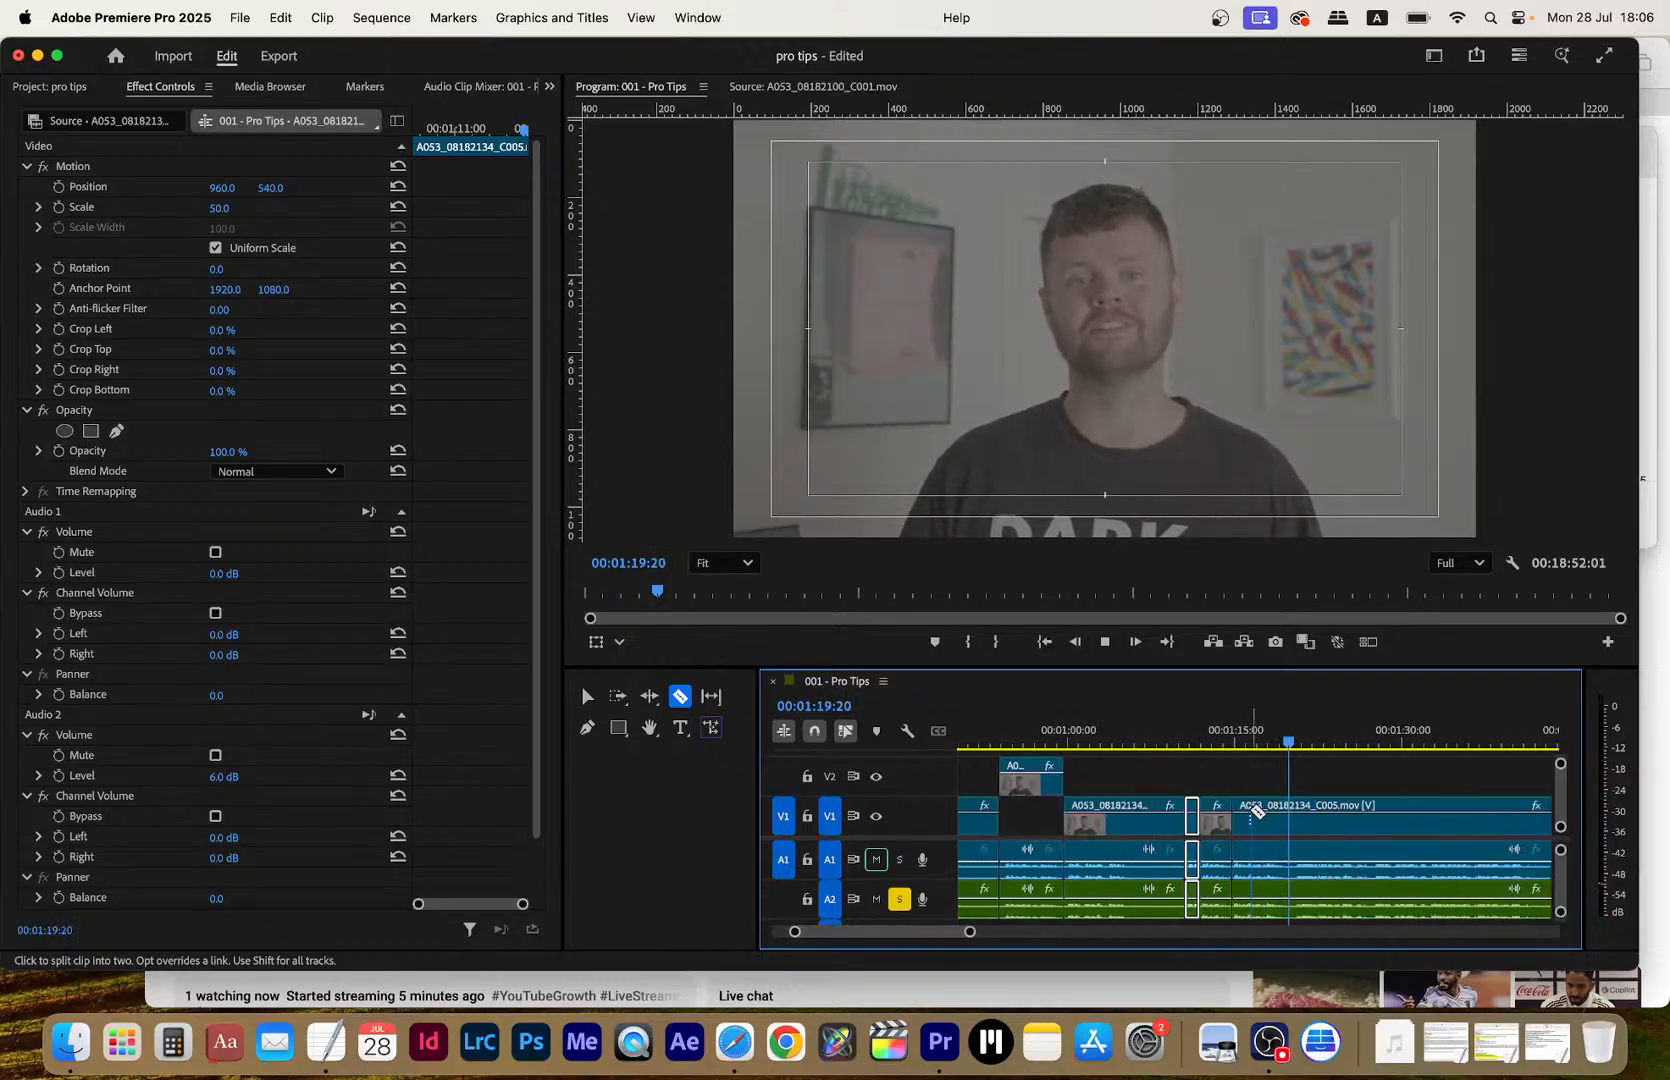
Split the linked clips at 00:01:19:10 and move the video segment starting at 00:01:14:18 up to track V2
{"action": "key", "text": "d"}
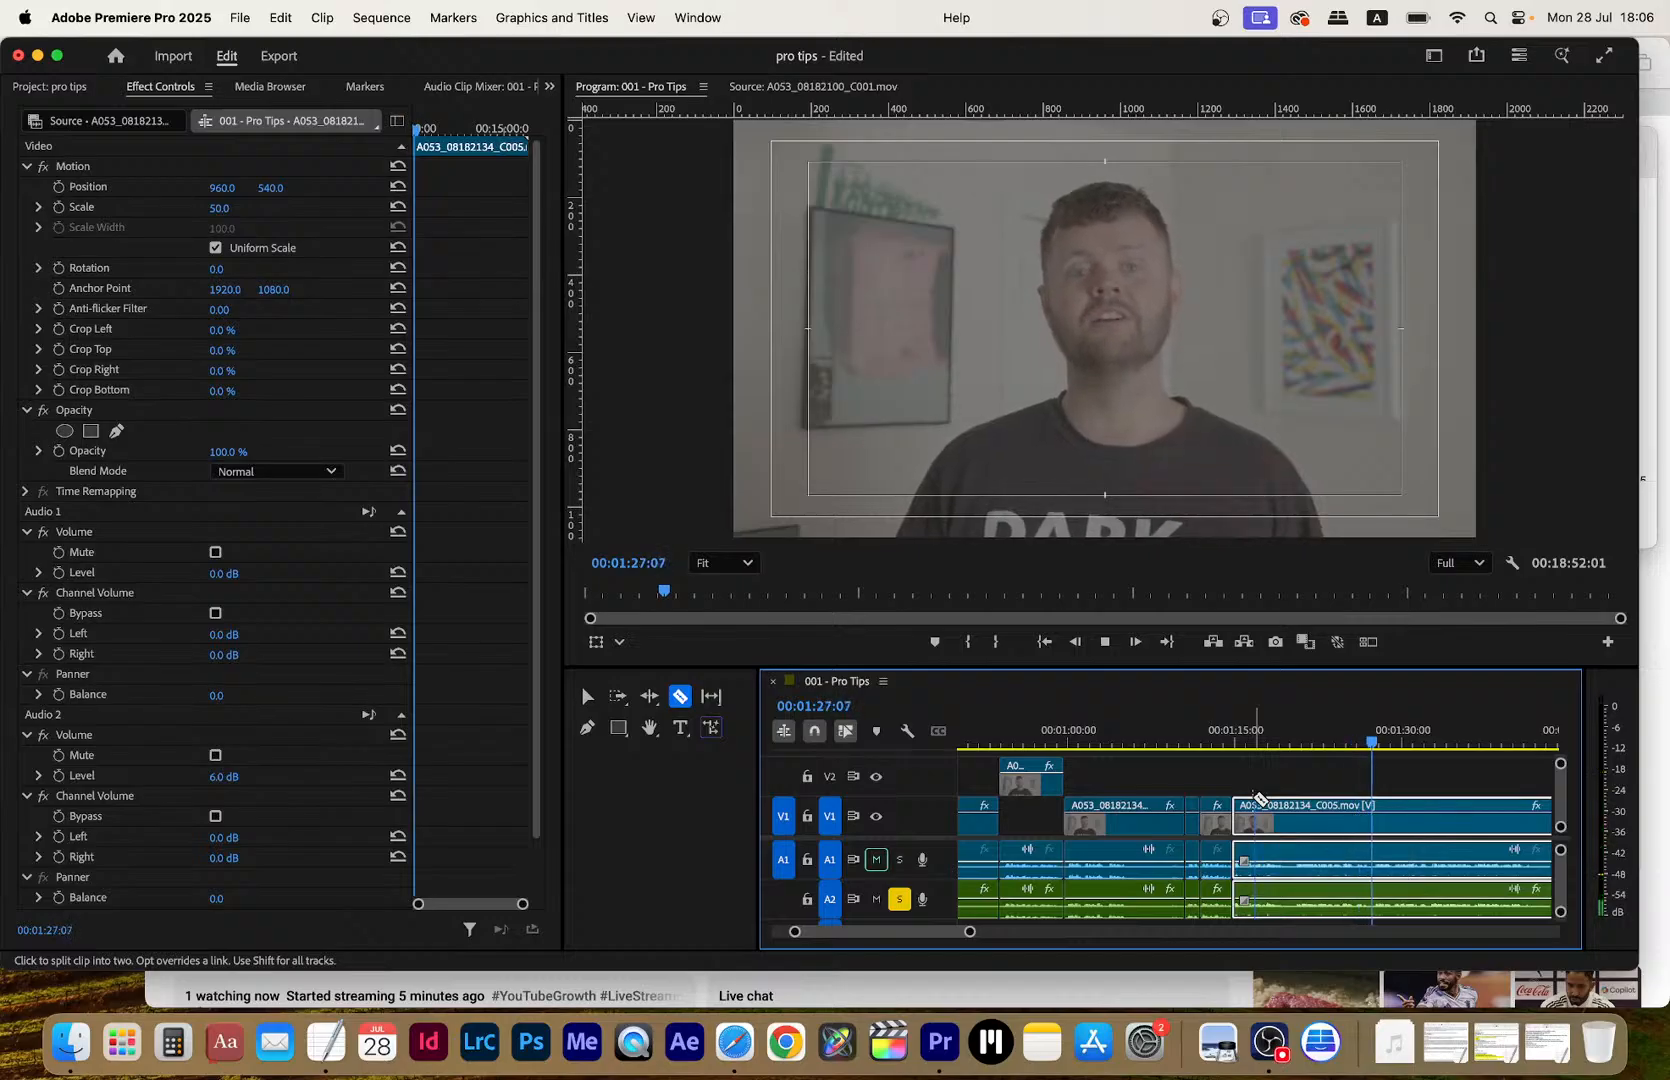
{"action": "key", "text": "space"}
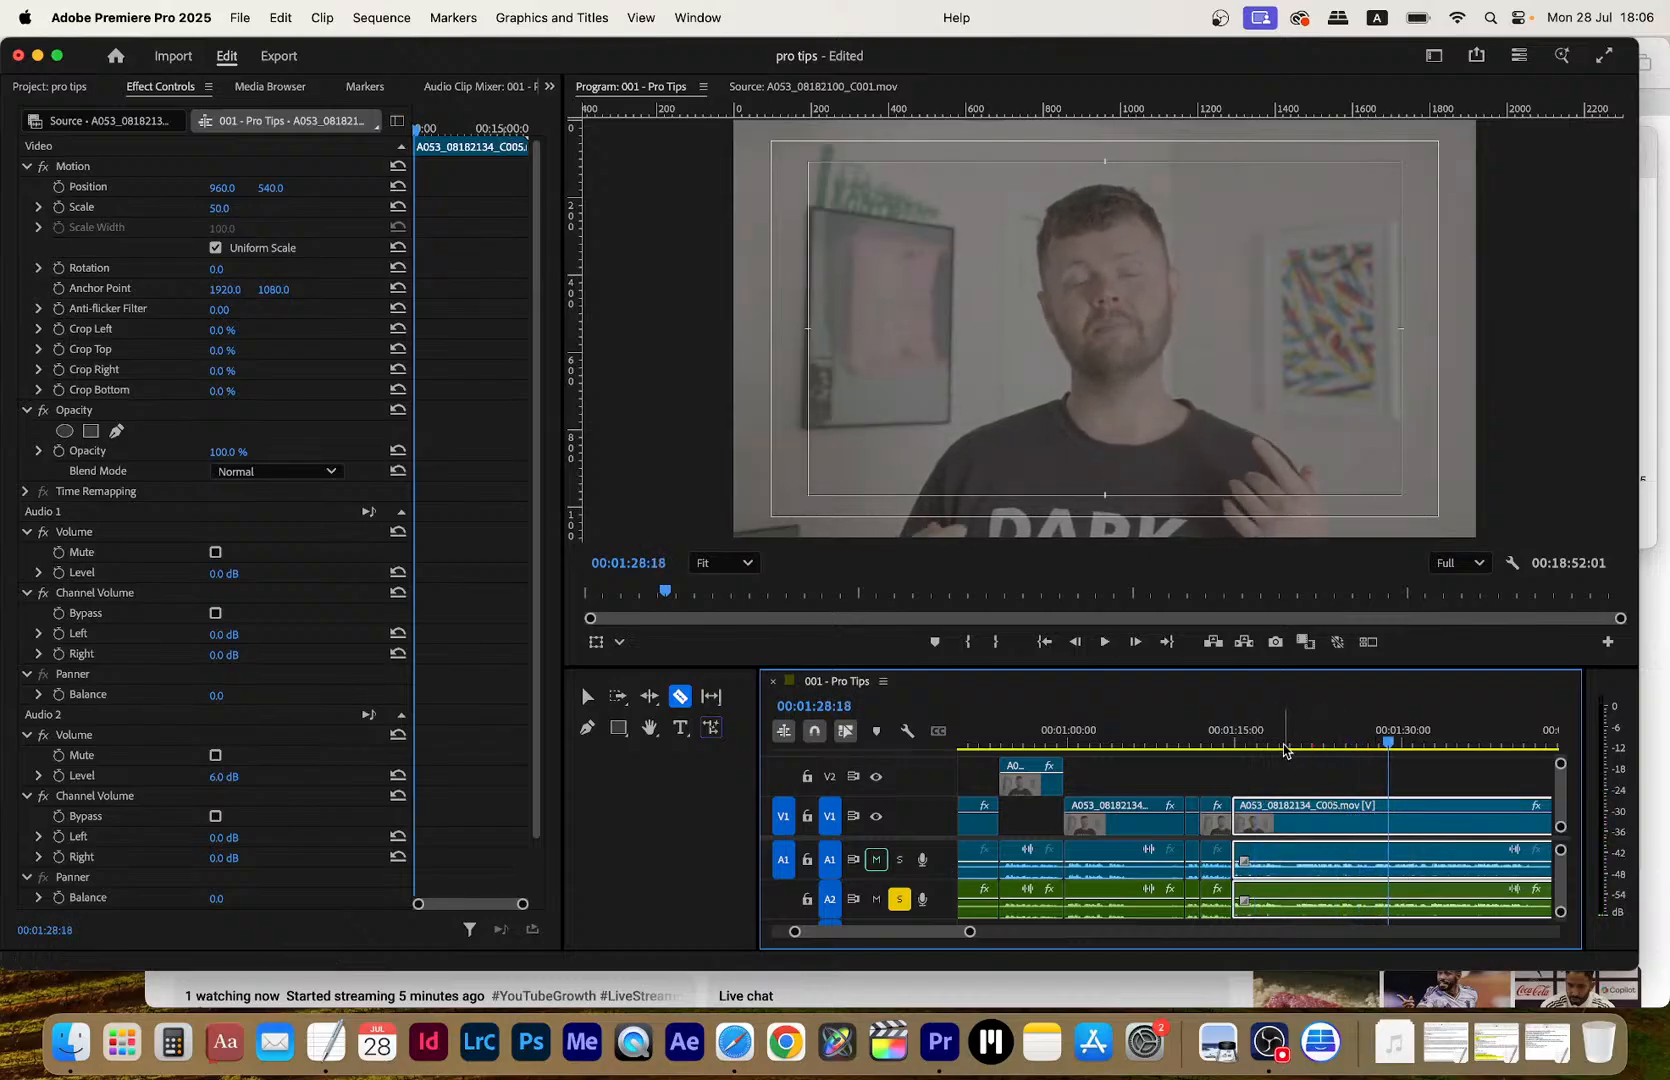
{"action": "left_click", "coordinate": [1274, 742]}
{"action": "key", "text": "space"}
{"action": "left_click", "coordinate": [1288, 815]}
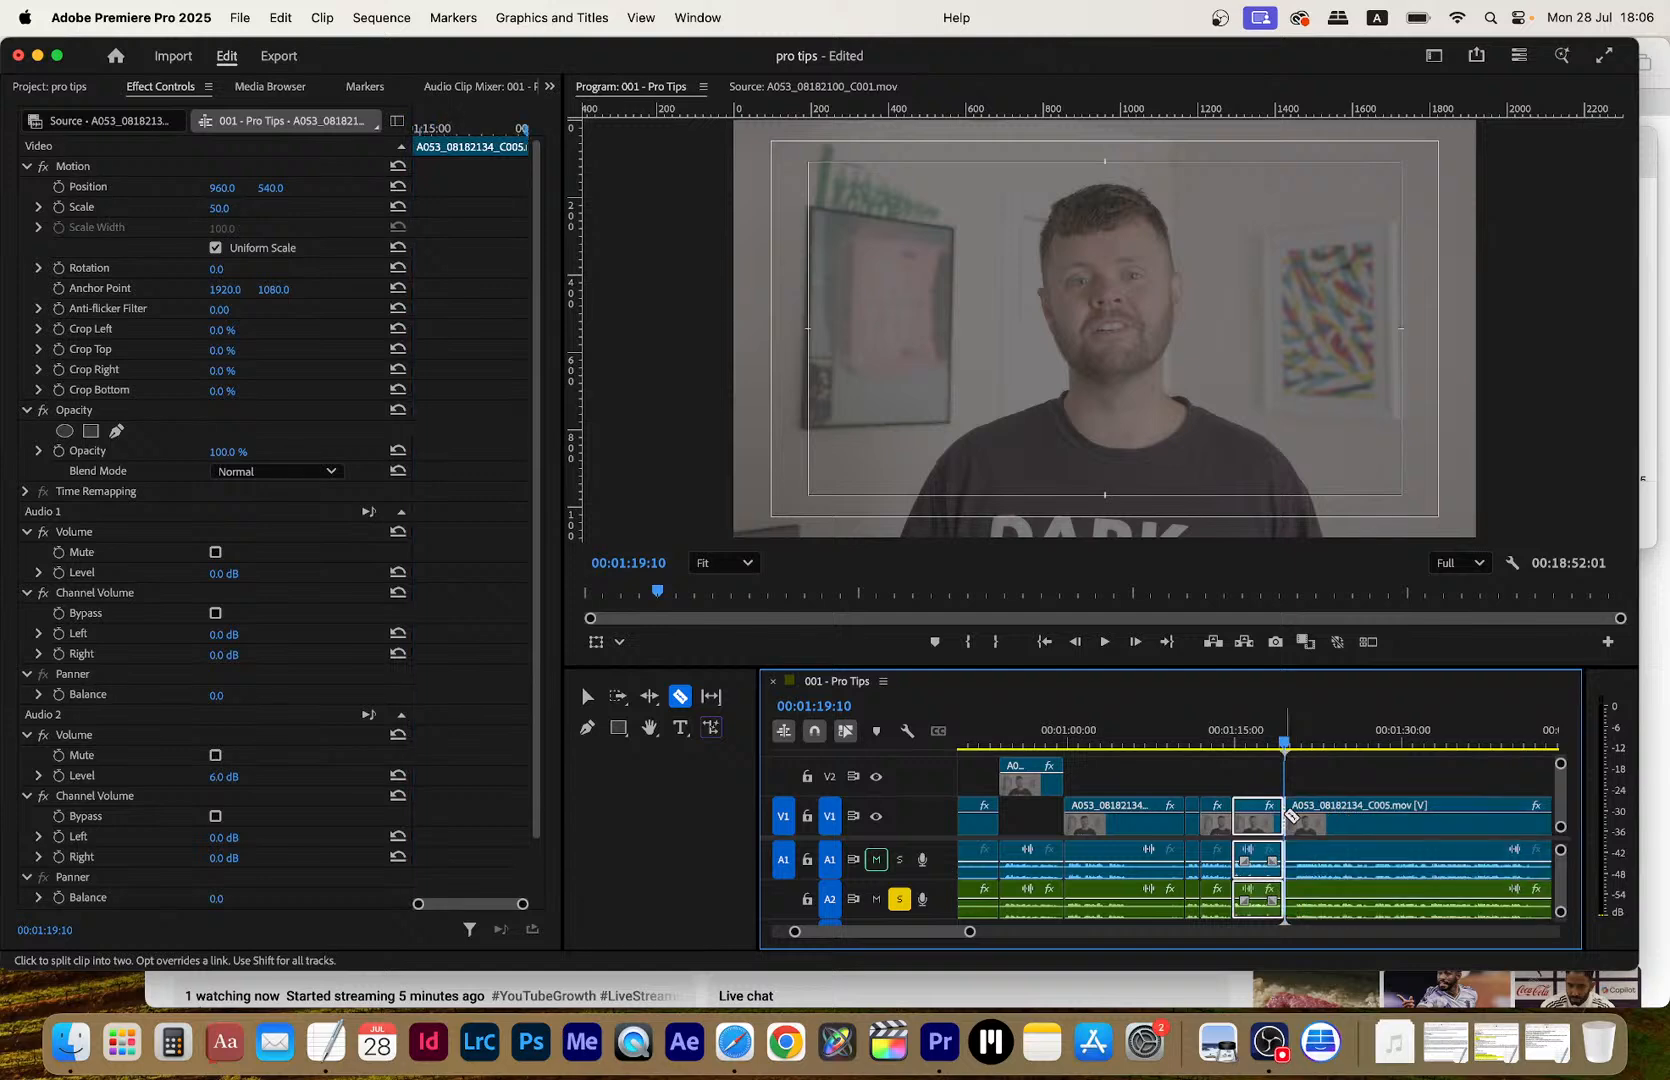
{"action": "key", "text": "v"}
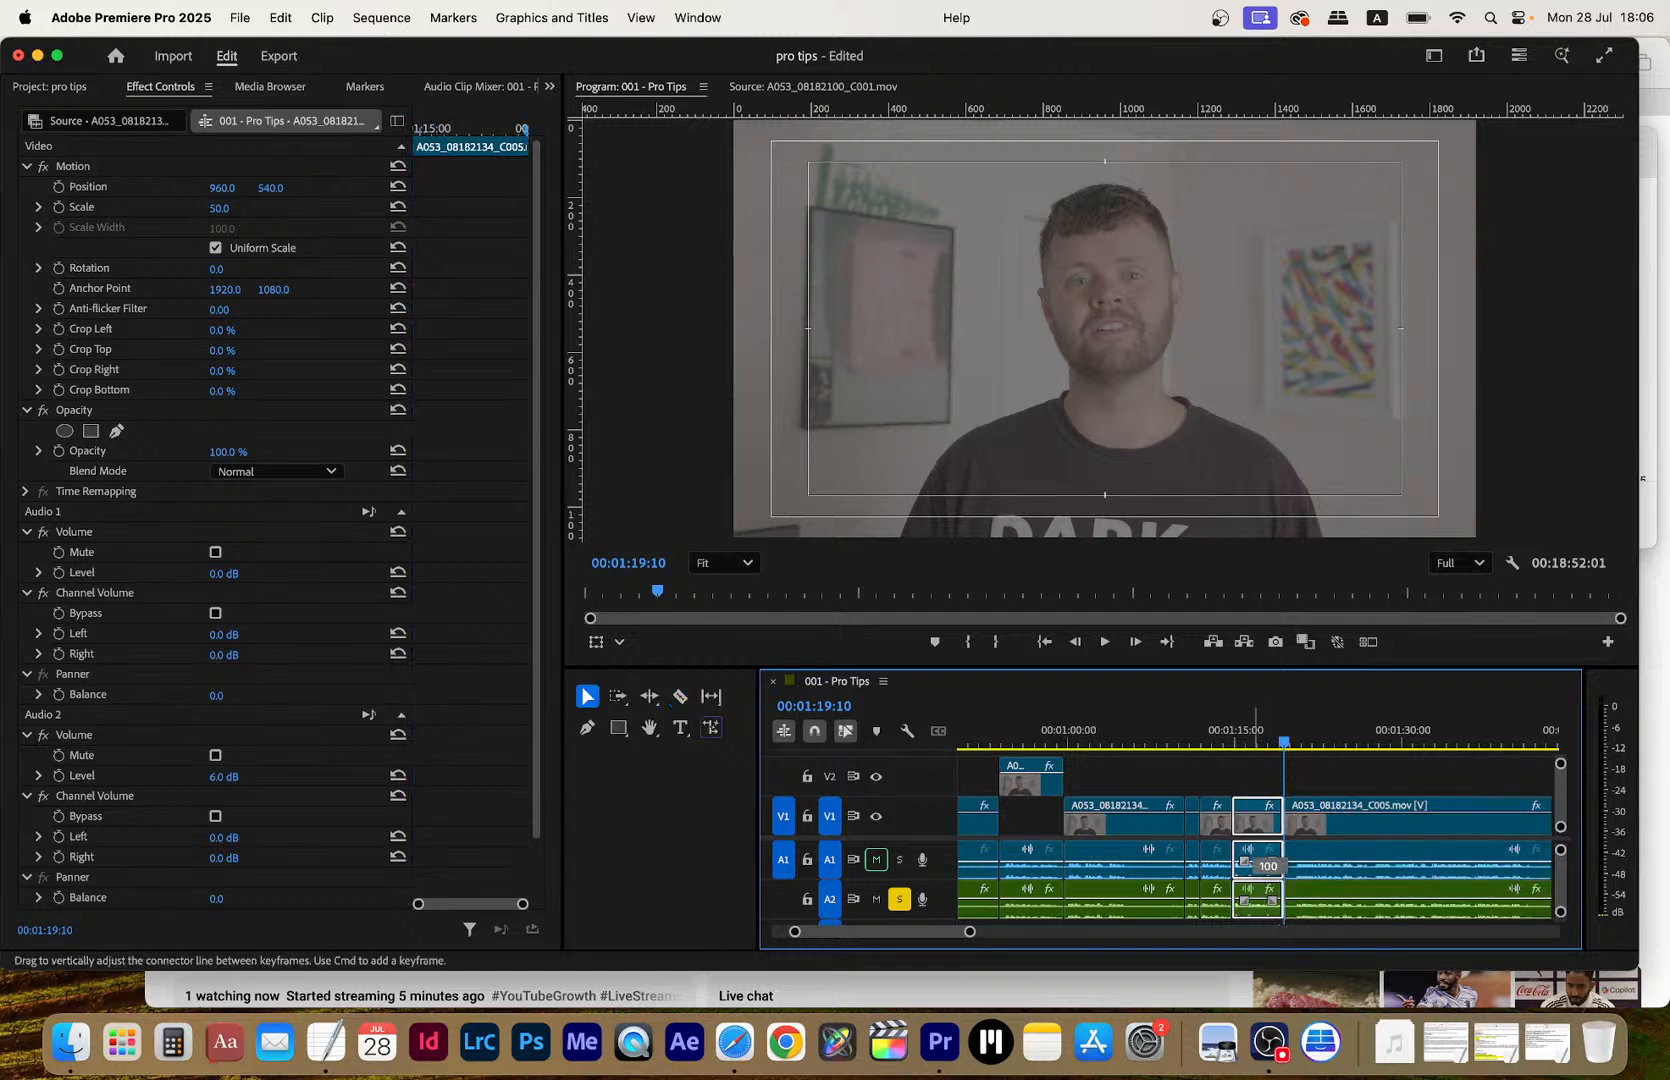
{"action": "left_click_drag", "start_coordinate": [1248, 808], "coordinate": [1248, 776]}
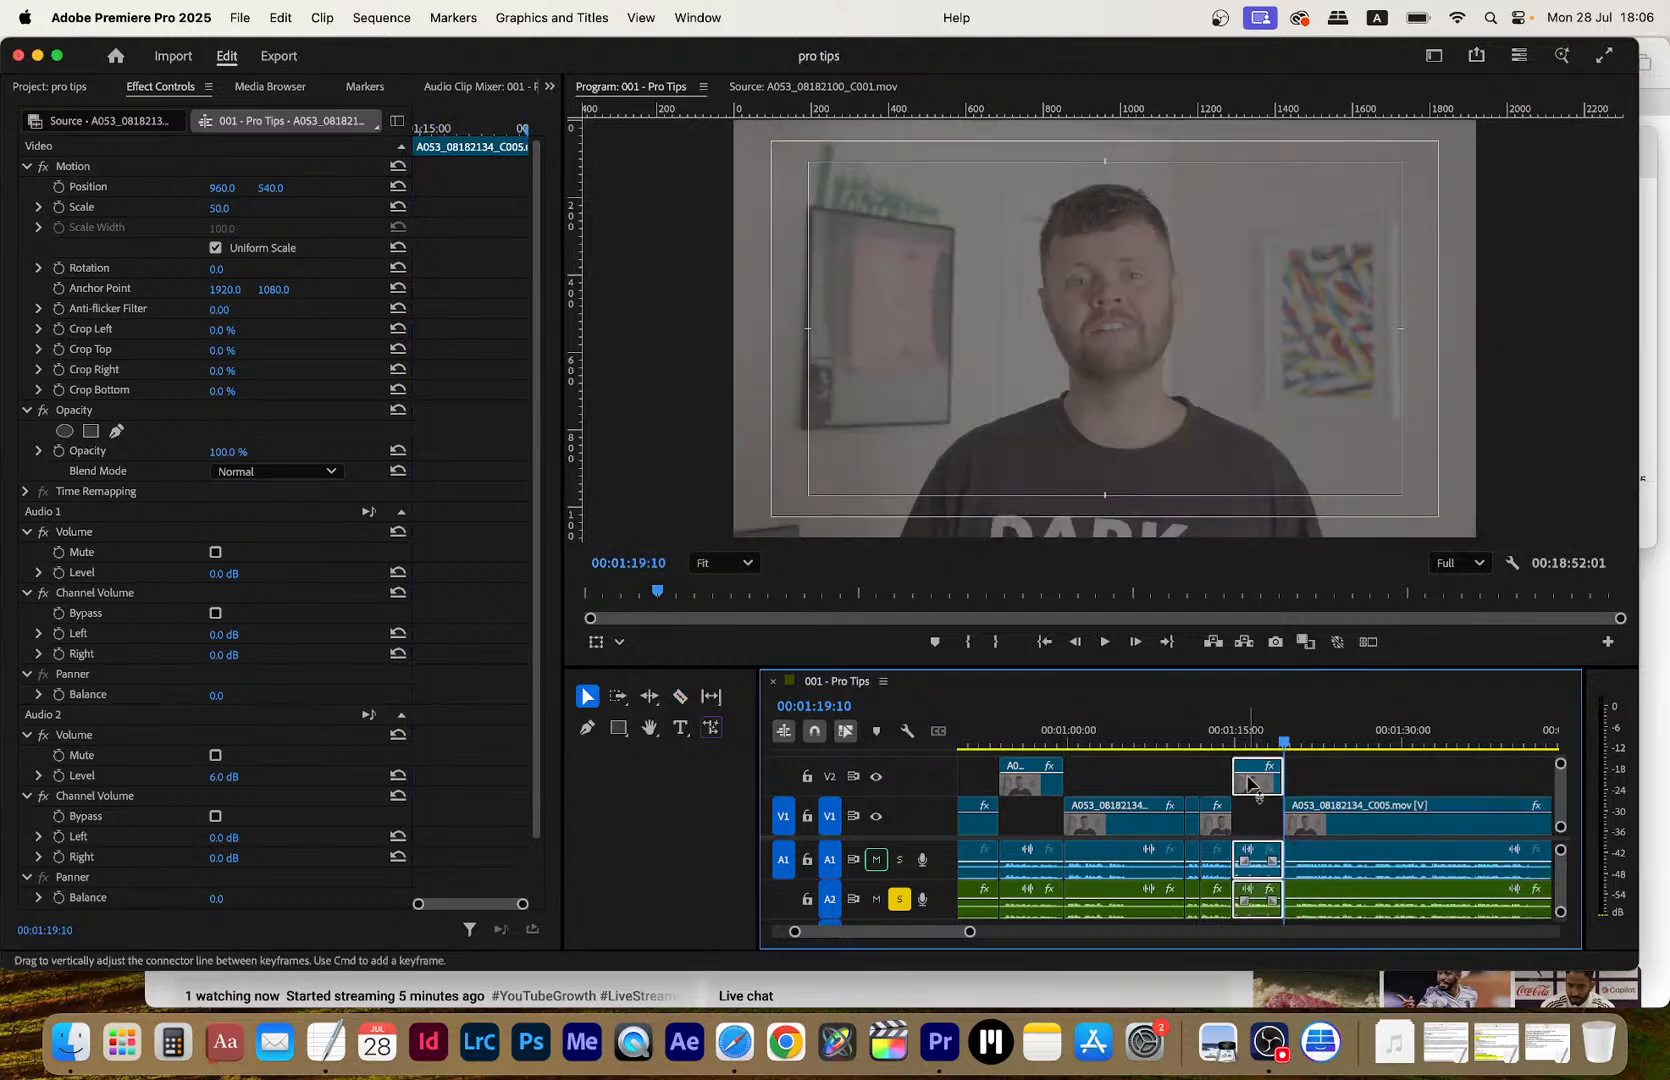
Play on from the 00:01:19:10 cut and split the linked clips at 00:01:27:09 with the Razor tool
{"action": "left_click", "coordinate": [1295, 729]}
{"action": "key", "text": "space"}
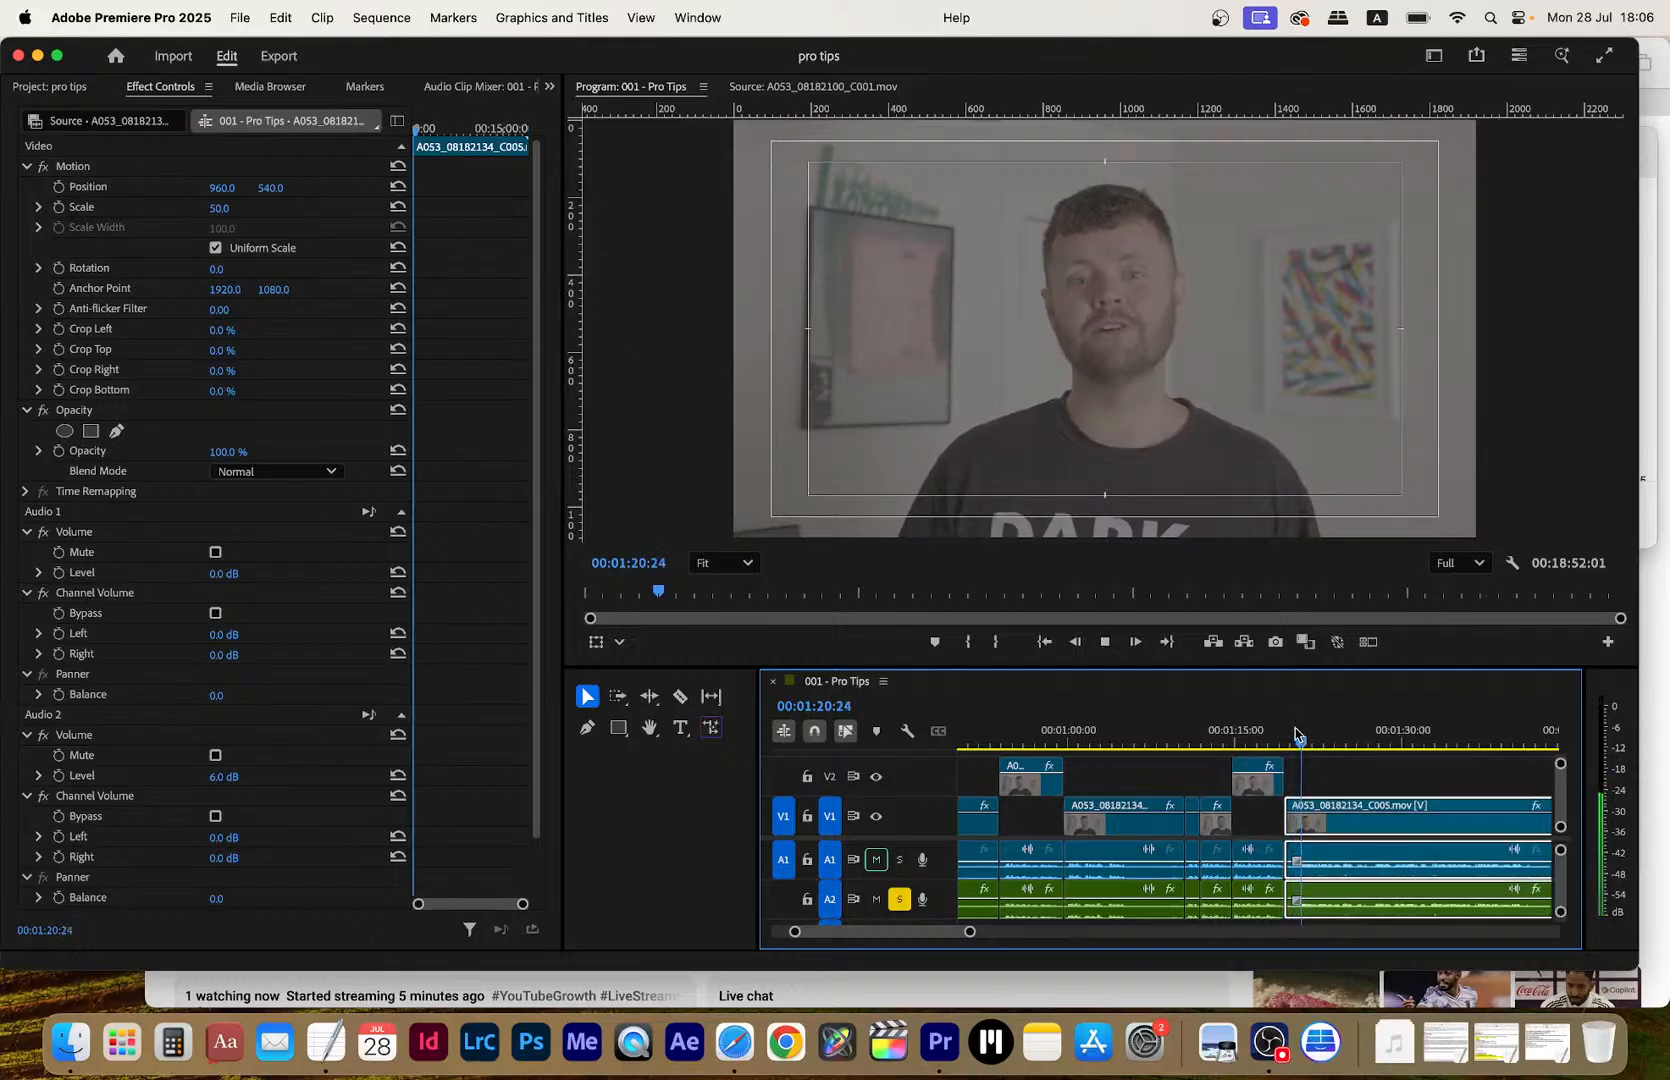
{"action": "key", "text": "c"}
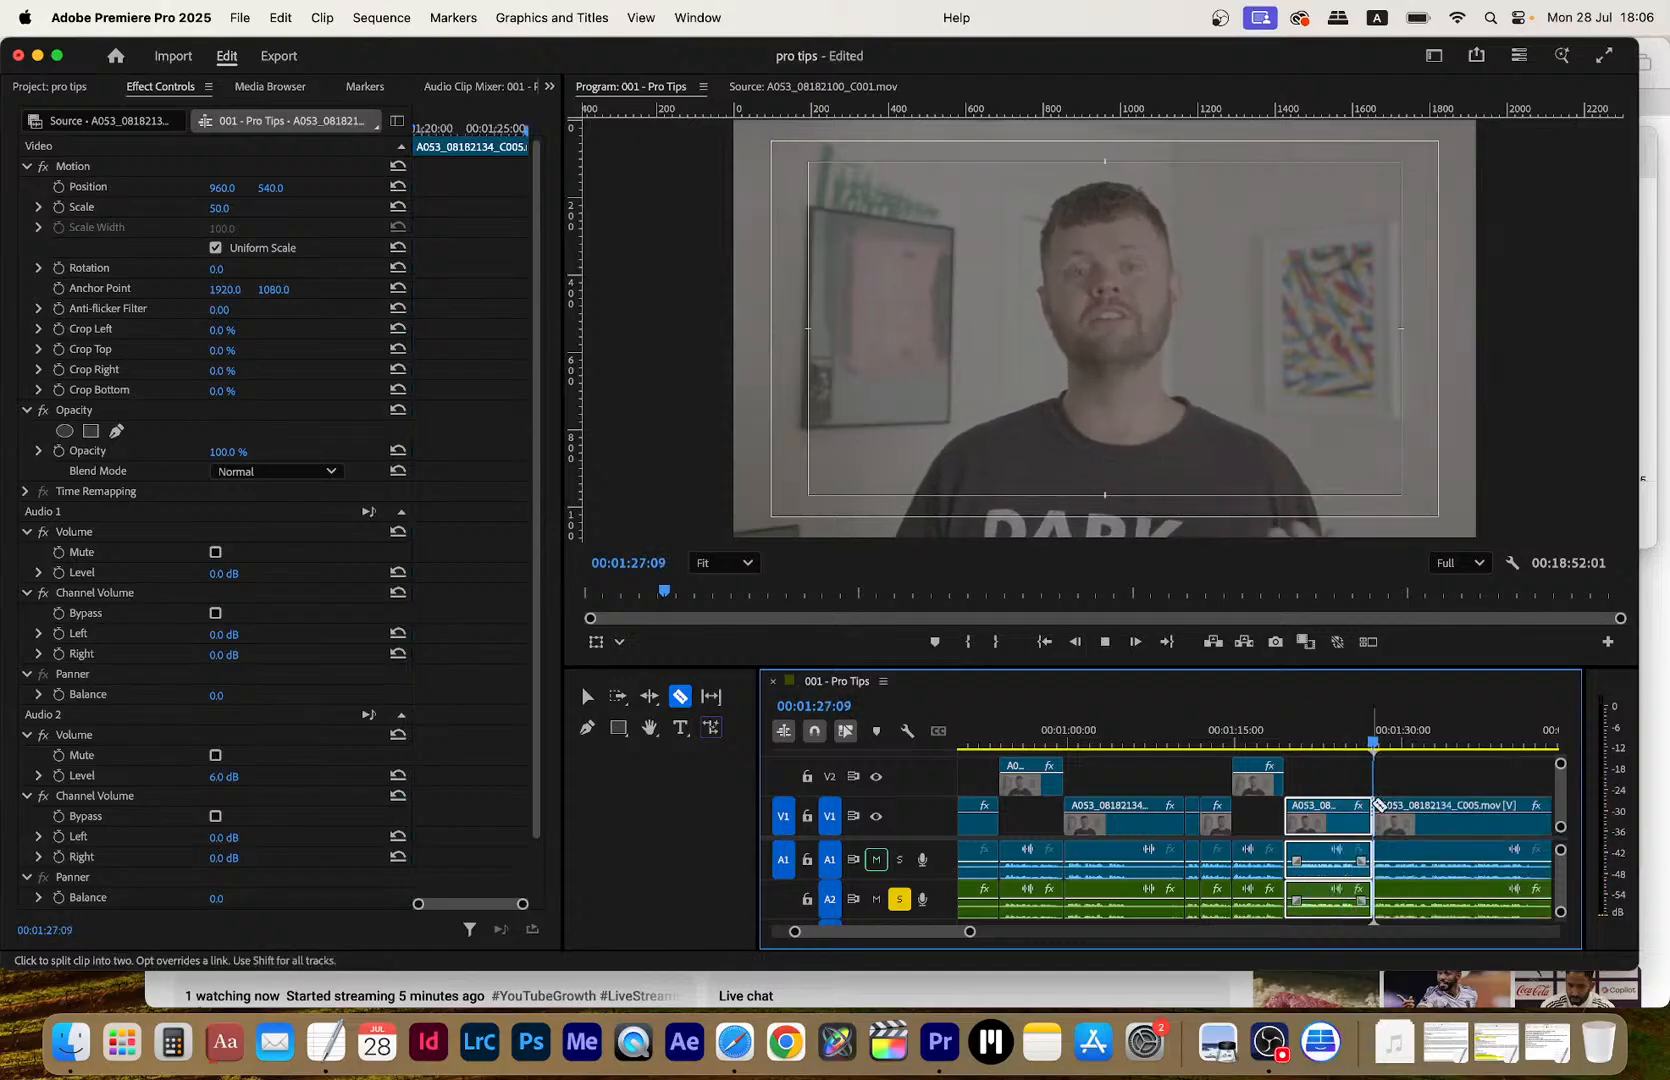
Check the YouTube live stream page in Safari and return to Premiere Pro
{"action": "left_click", "coordinate": [732, 1045]}
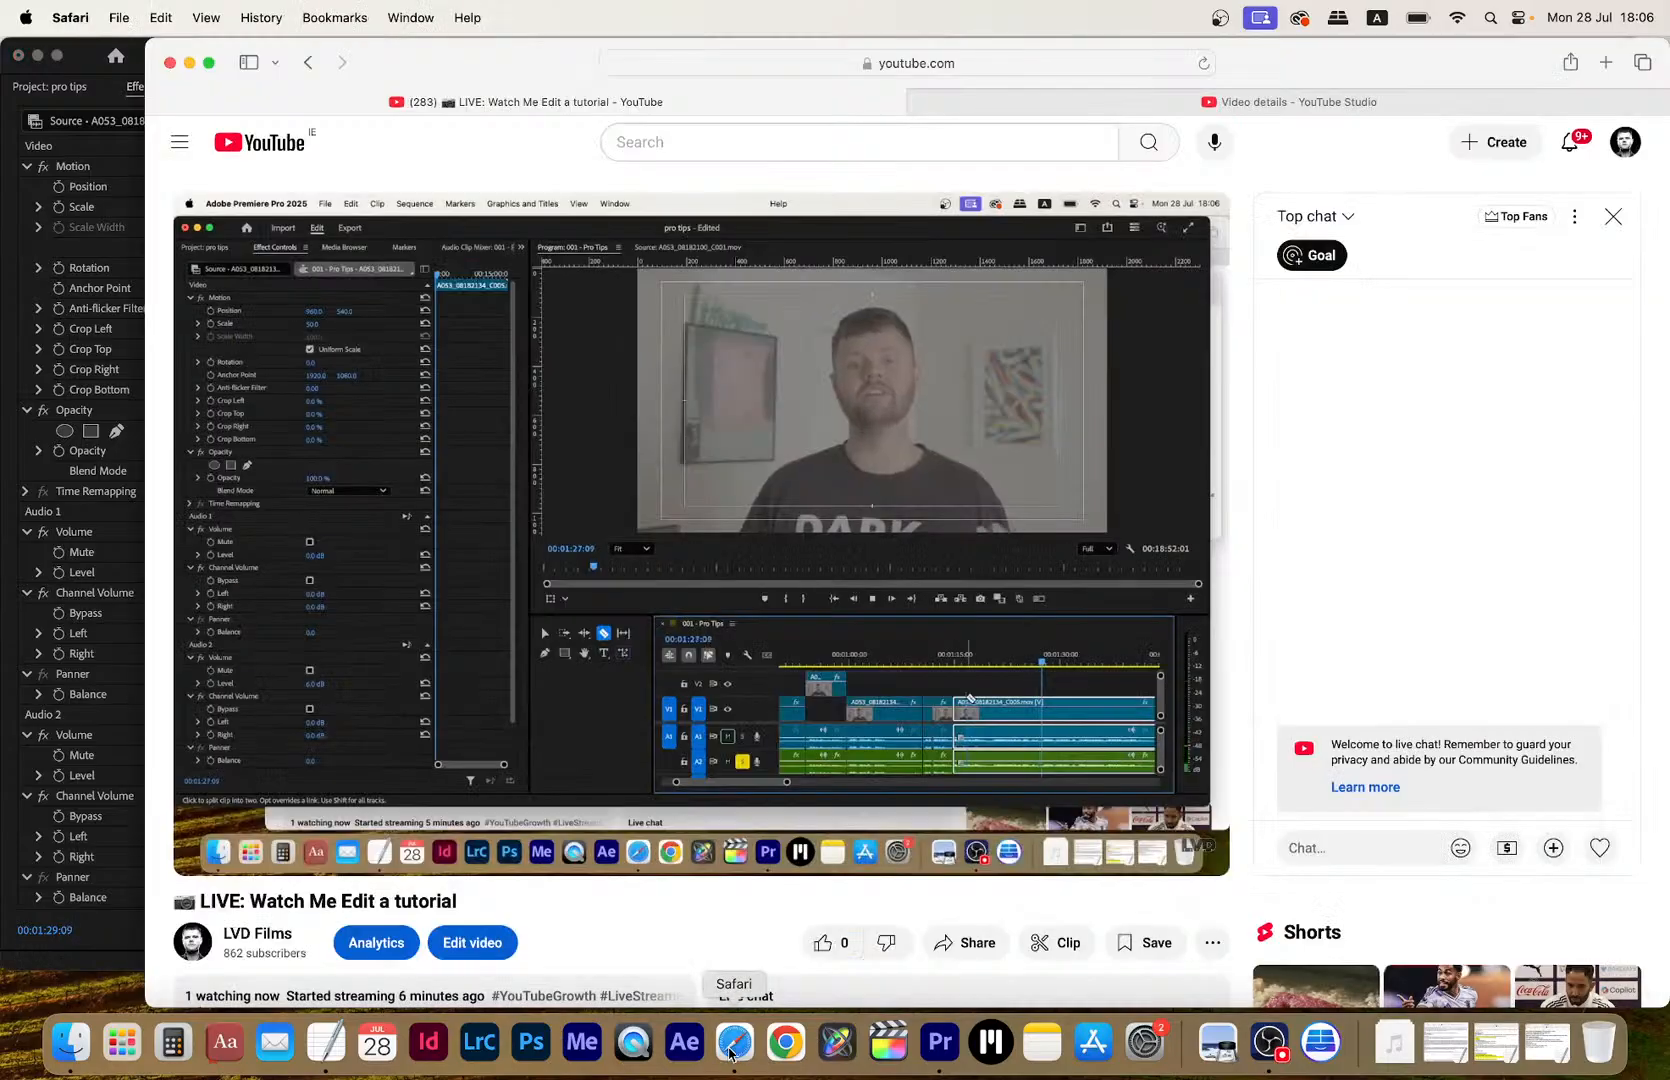
{"action": "left_click", "coordinate": [940, 1040]}
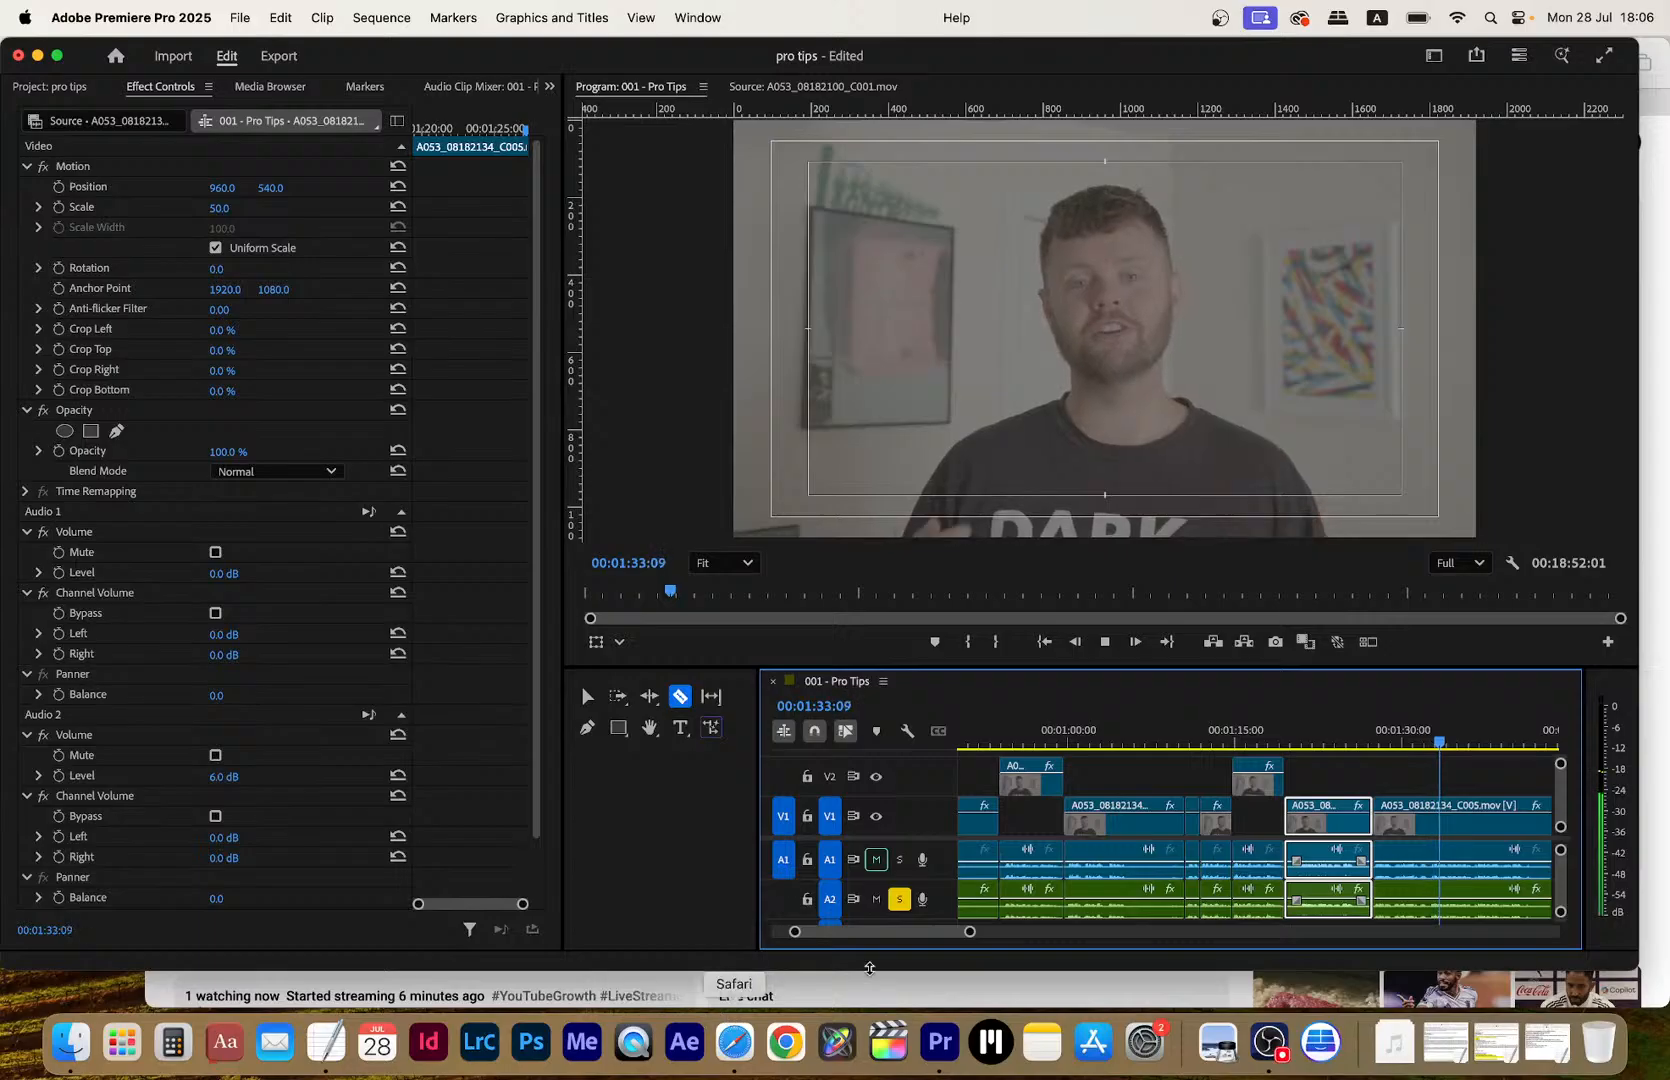
Split the linked clips at 00:01:32:11 and 00:01:42:05 with the Razor tool
{"action": "scroll", "coordinate": [1372, 838], "scroll_direction": "right", "scroll_amount": 3}
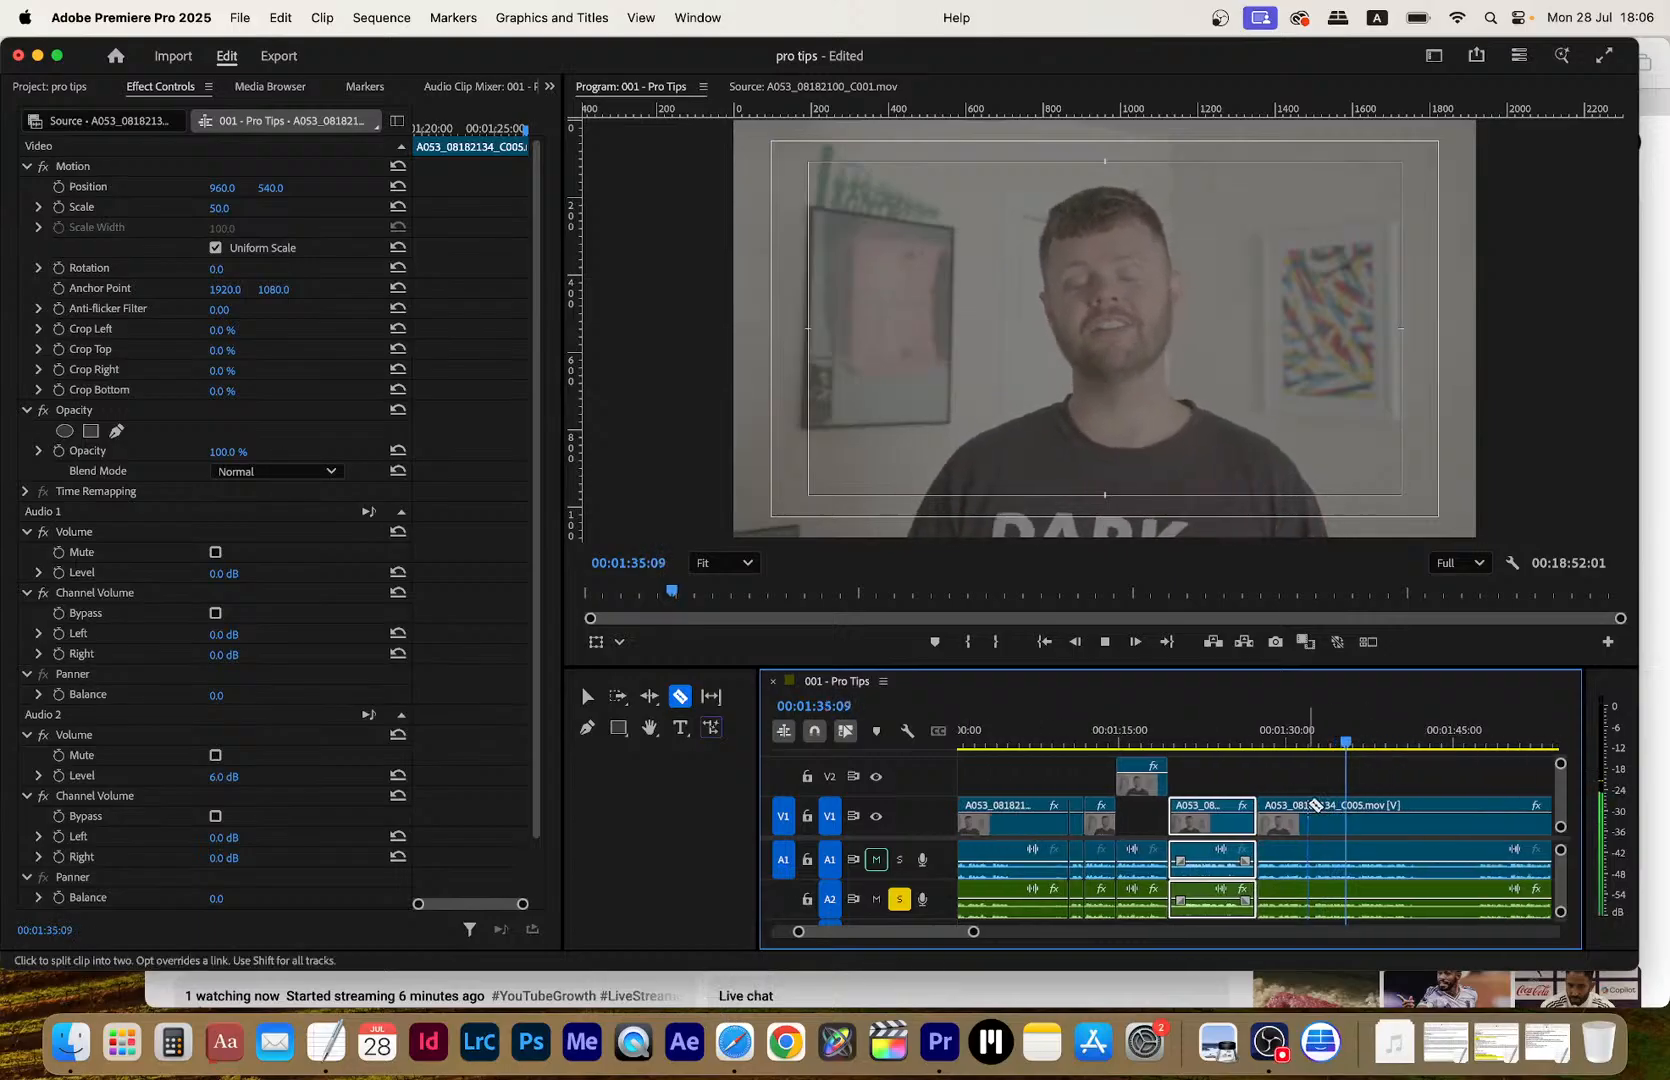
{"action": "left_click", "coordinate": [1314, 816]}
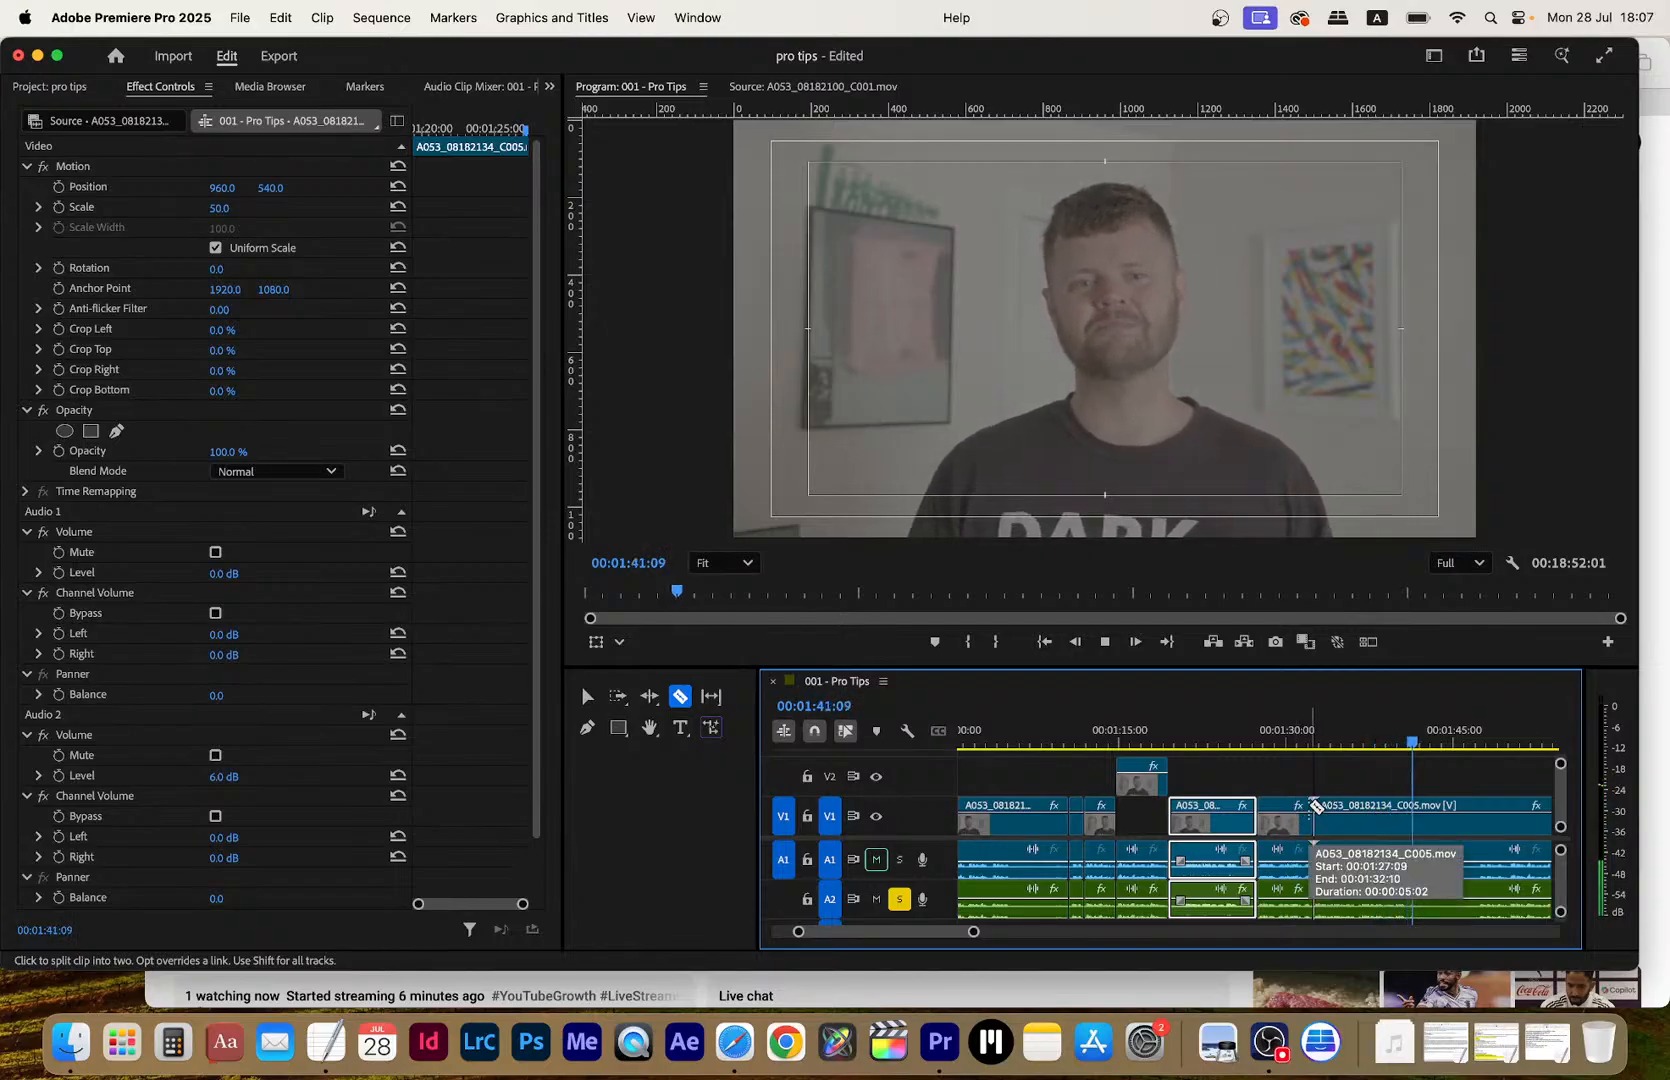
{"action": "key", "text": "space"}
{"action": "left_click", "coordinate": [1424, 812]}
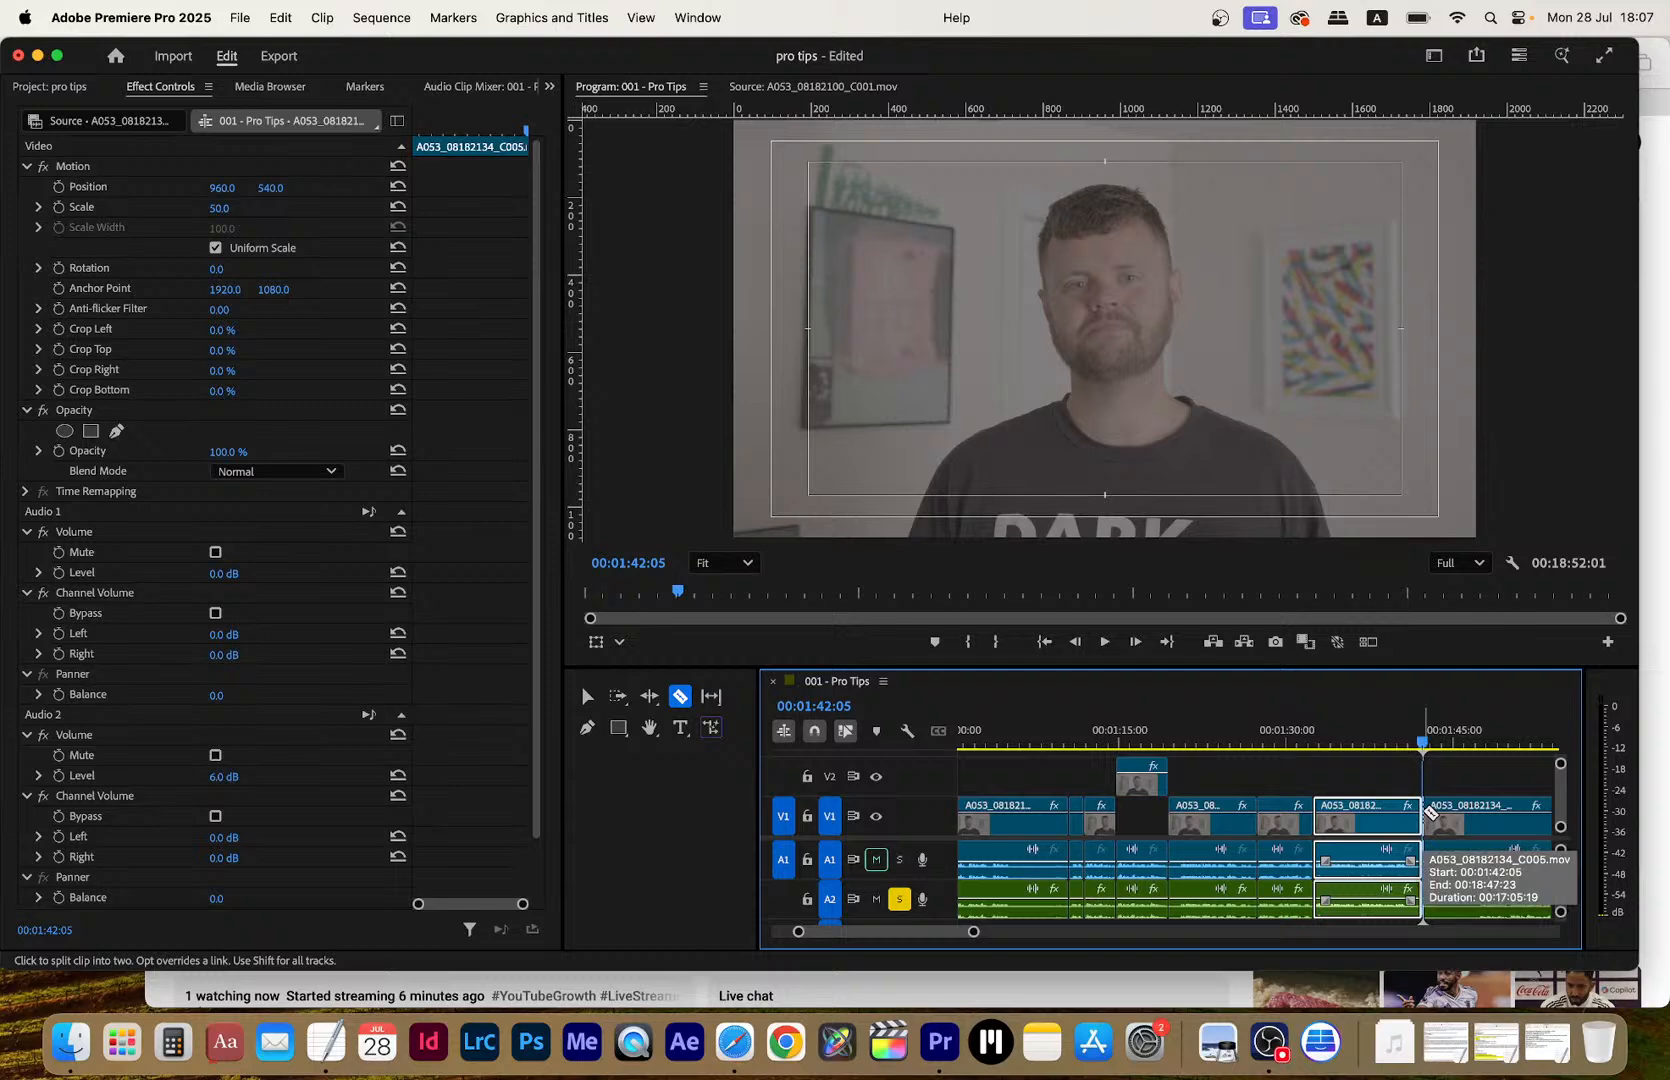
Move the video segment between 00:01:32:11 and 00:01:42:05 up to track V2 and save the project
{"action": "key", "text": "v"}
{"action": "left_click_drag", "start_coordinate": [1352, 810], "coordinate": [1349, 799]}
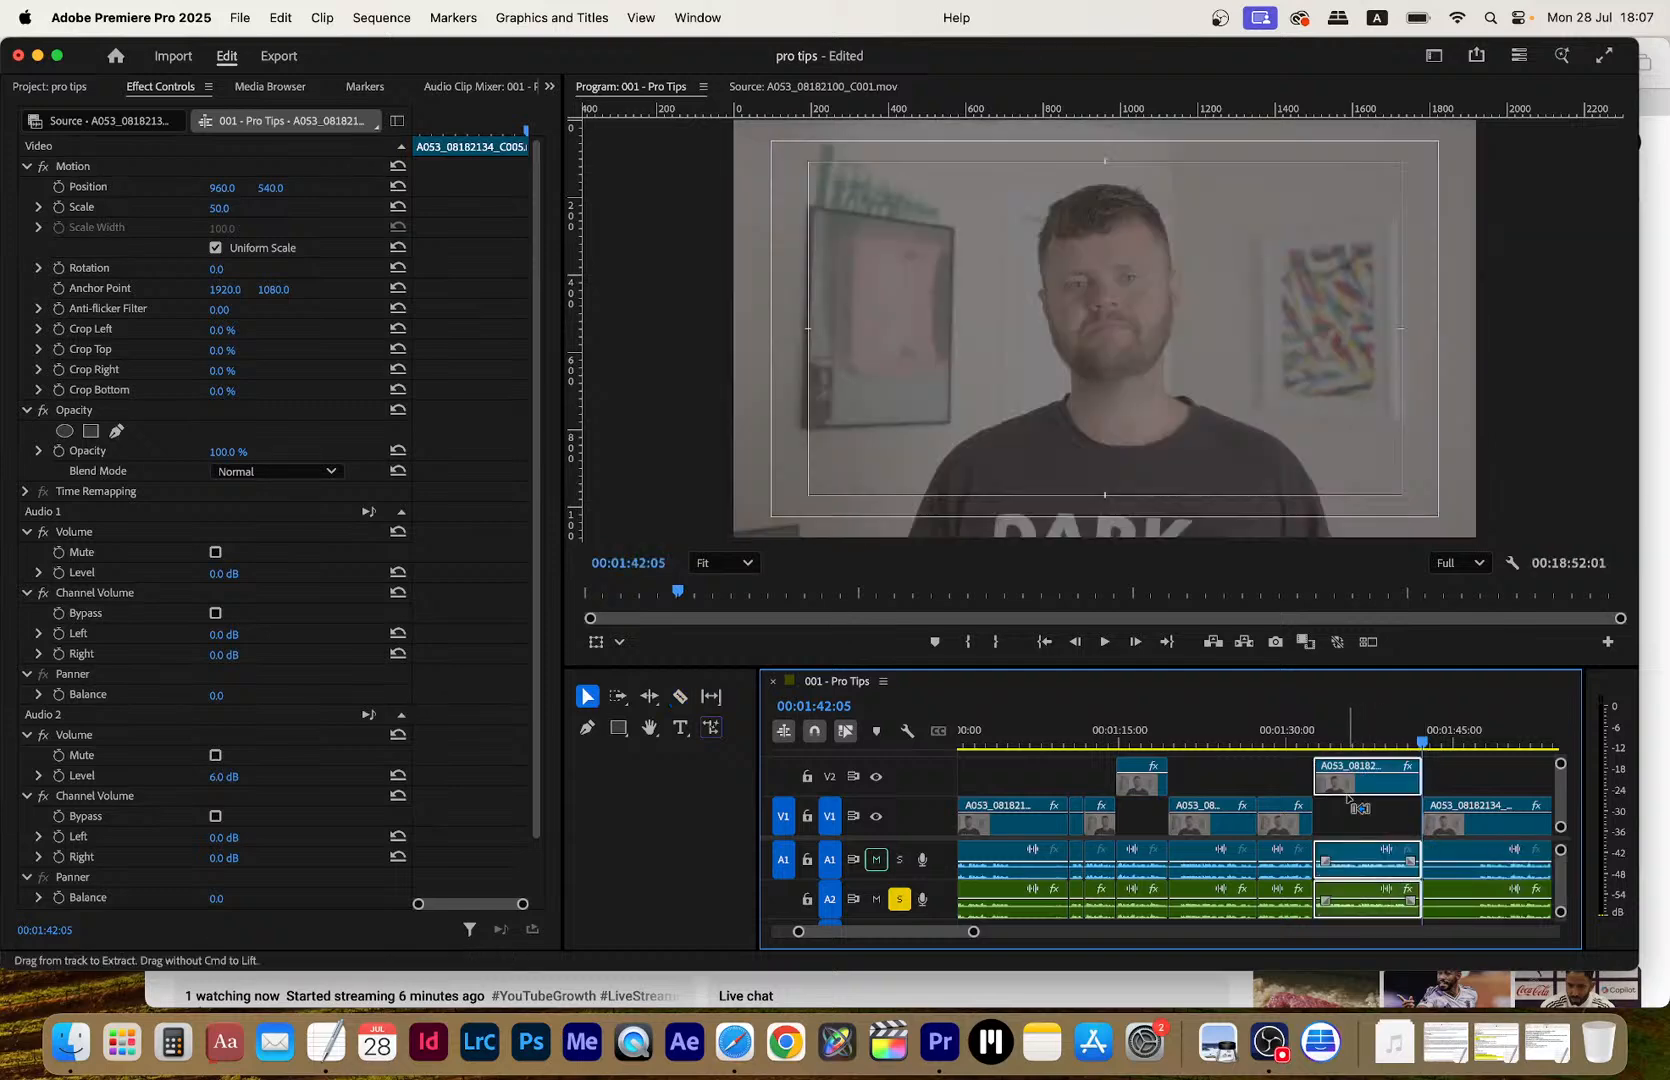
{"action": "key", "text": "super+s"}
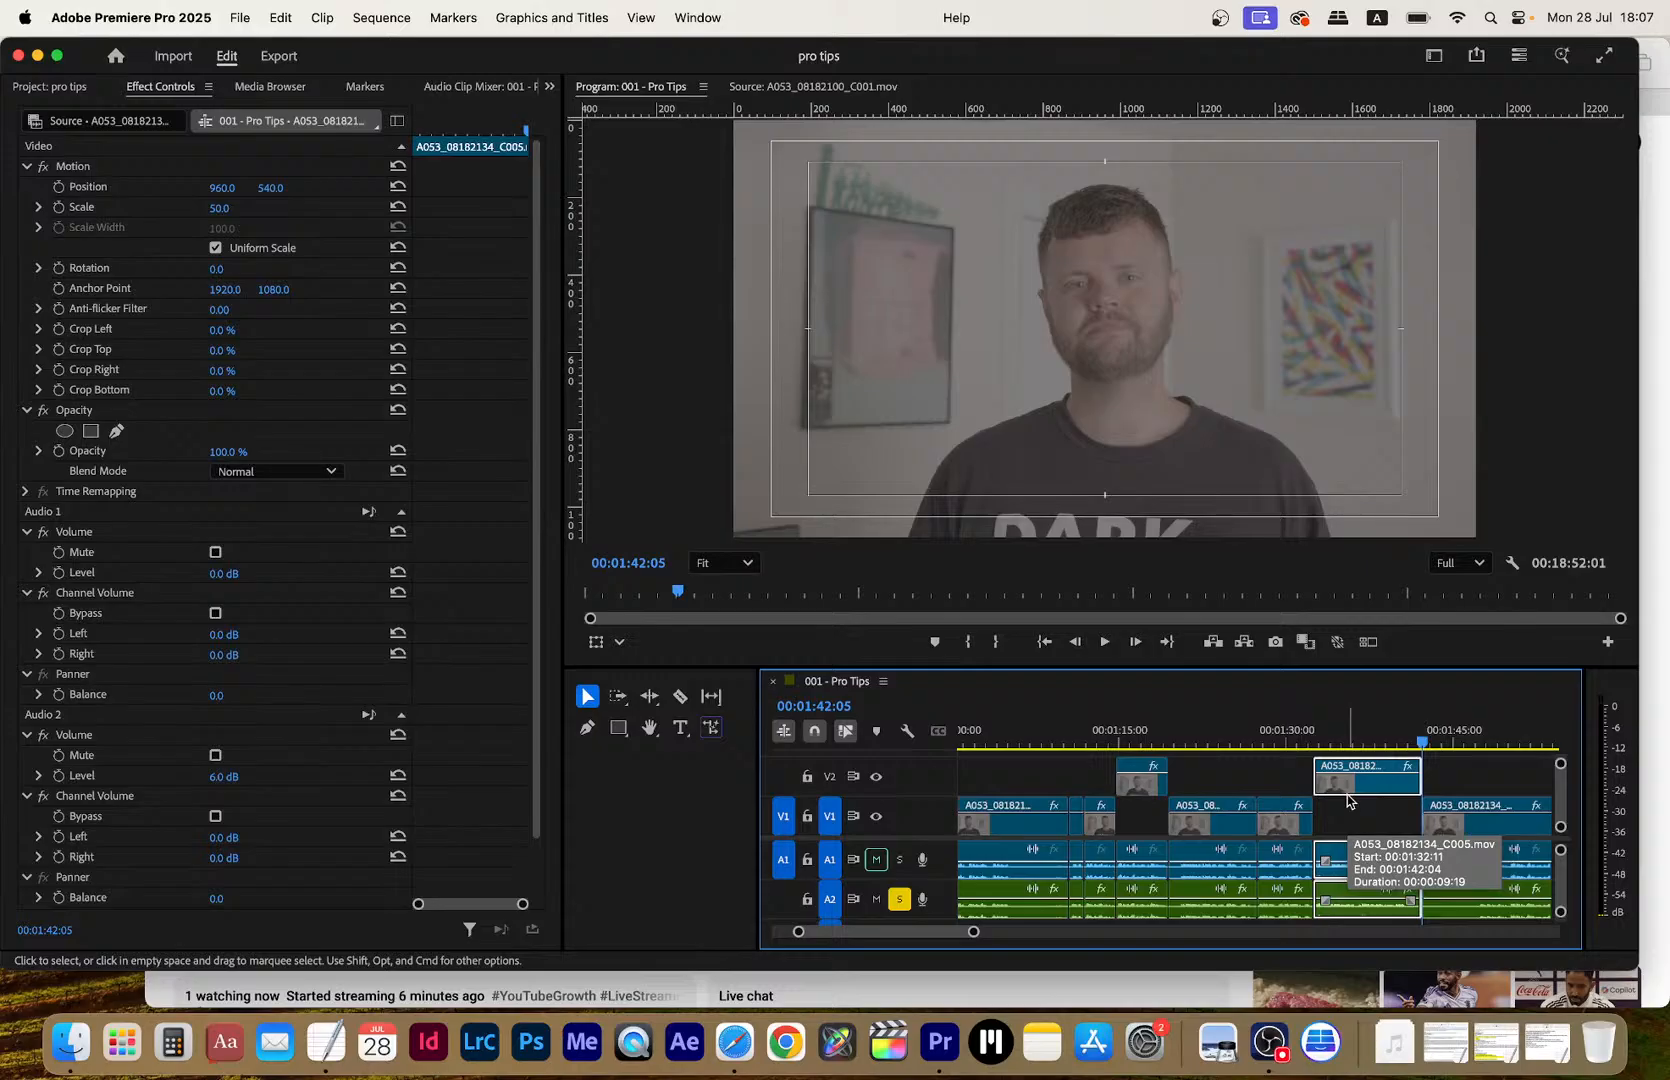
{"action": "scroll", "coordinate": [1456, 782], "scroll_direction": "right", "scroll_amount": 5}
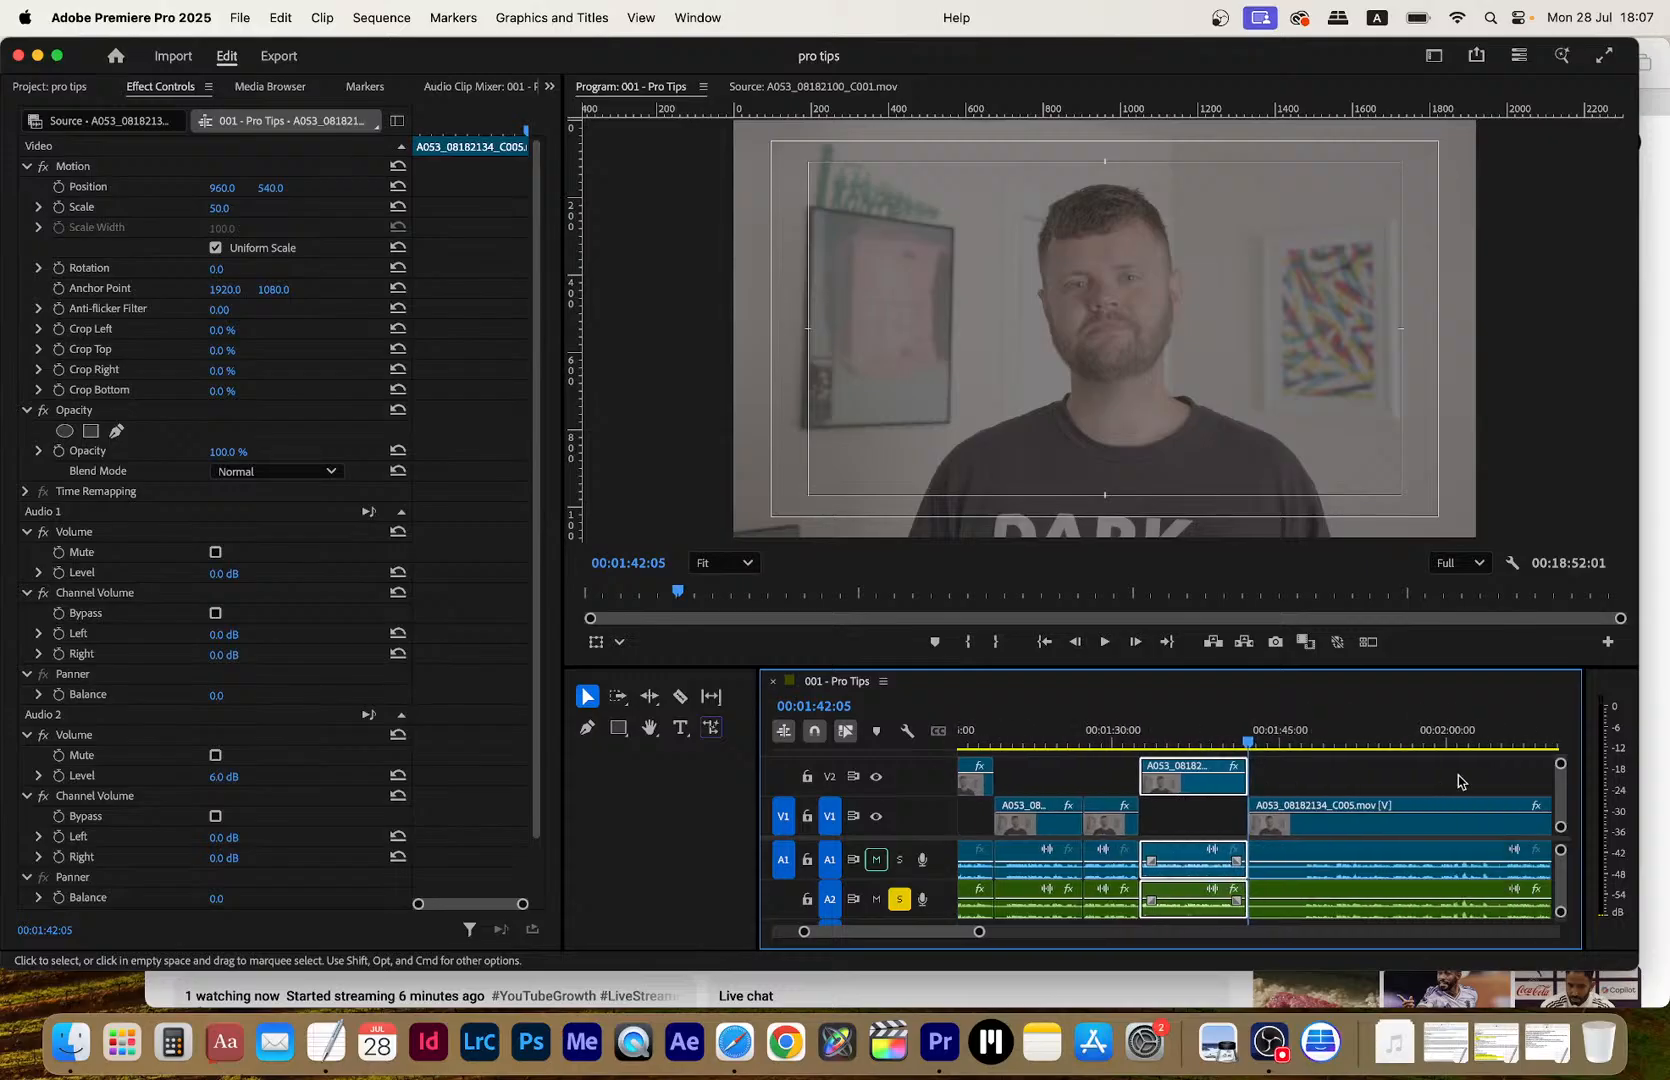
Play on from the 00:01:42:05 cut and split the linked clips at 00:01:49:24 and about 00:02:05:06 with the Razor tool
{"action": "left_click", "coordinate": [1302, 735]}
{"action": "key", "text": "space"}
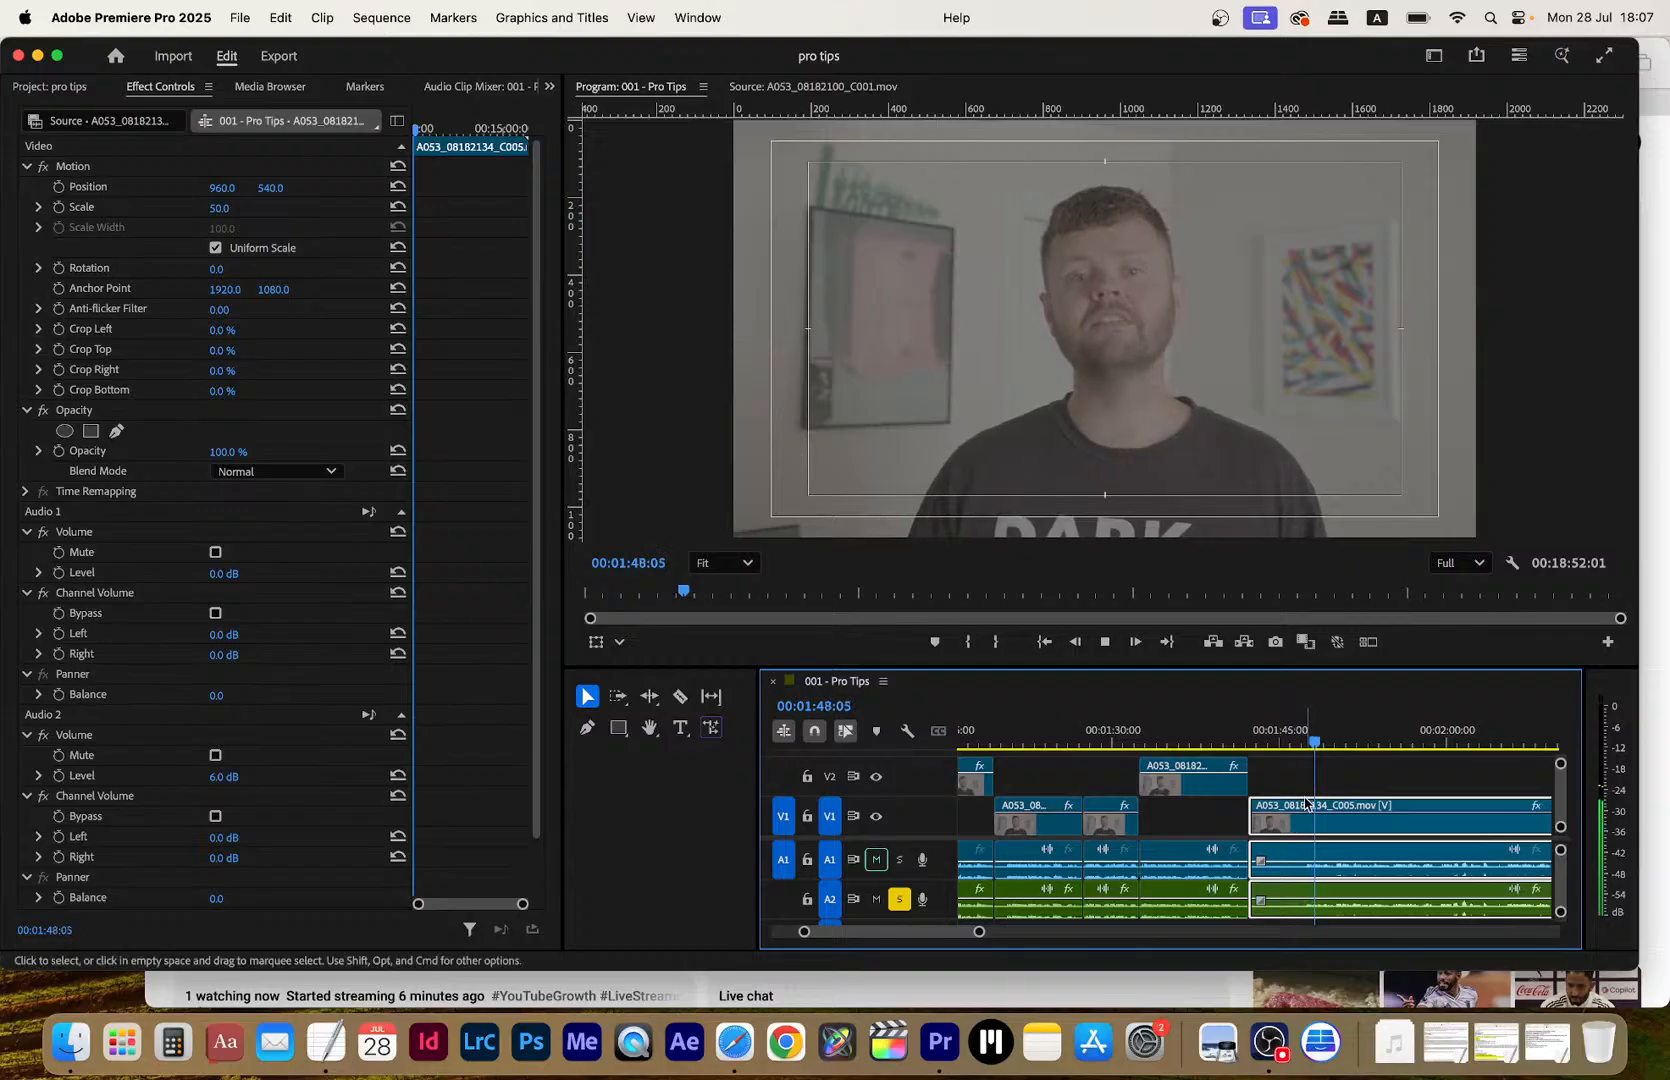
{"action": "key", "text": "c"}
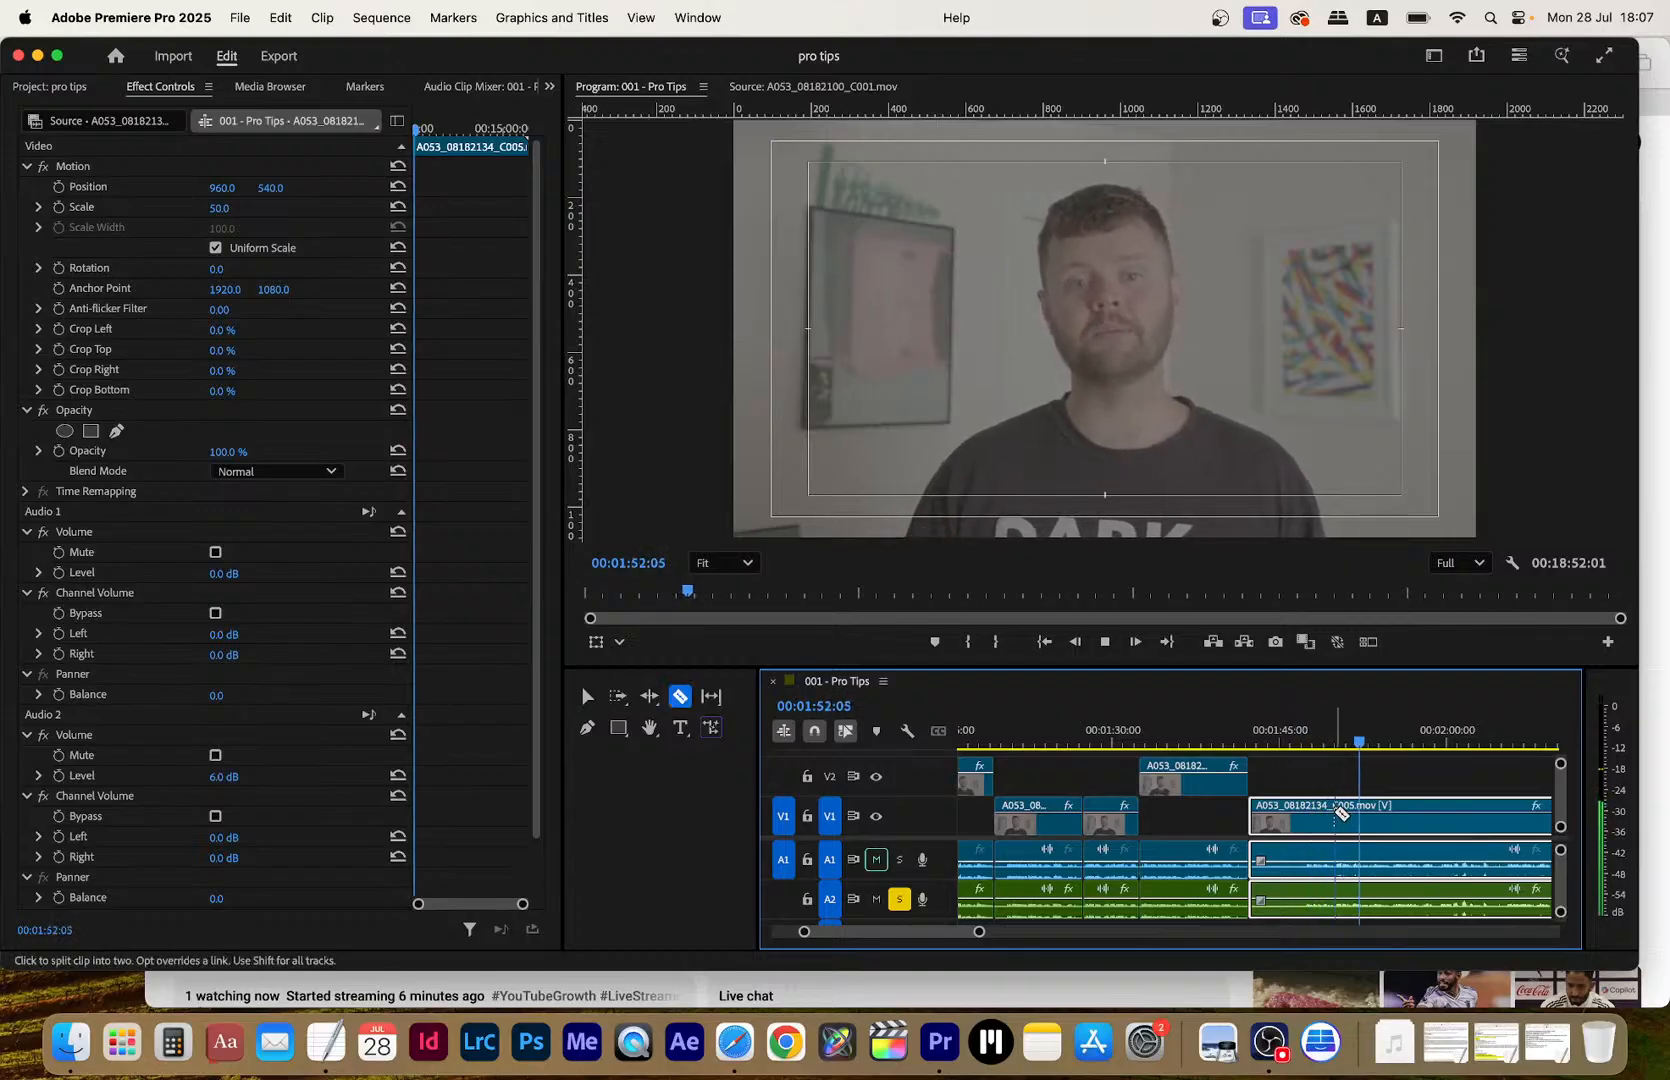
{"action": "left_click", "coordinate": [1334, 815]}
{"action": "scroll", "coordinate": [1342, 815], "scroll_direction": "right", "scroll_amount": 2}
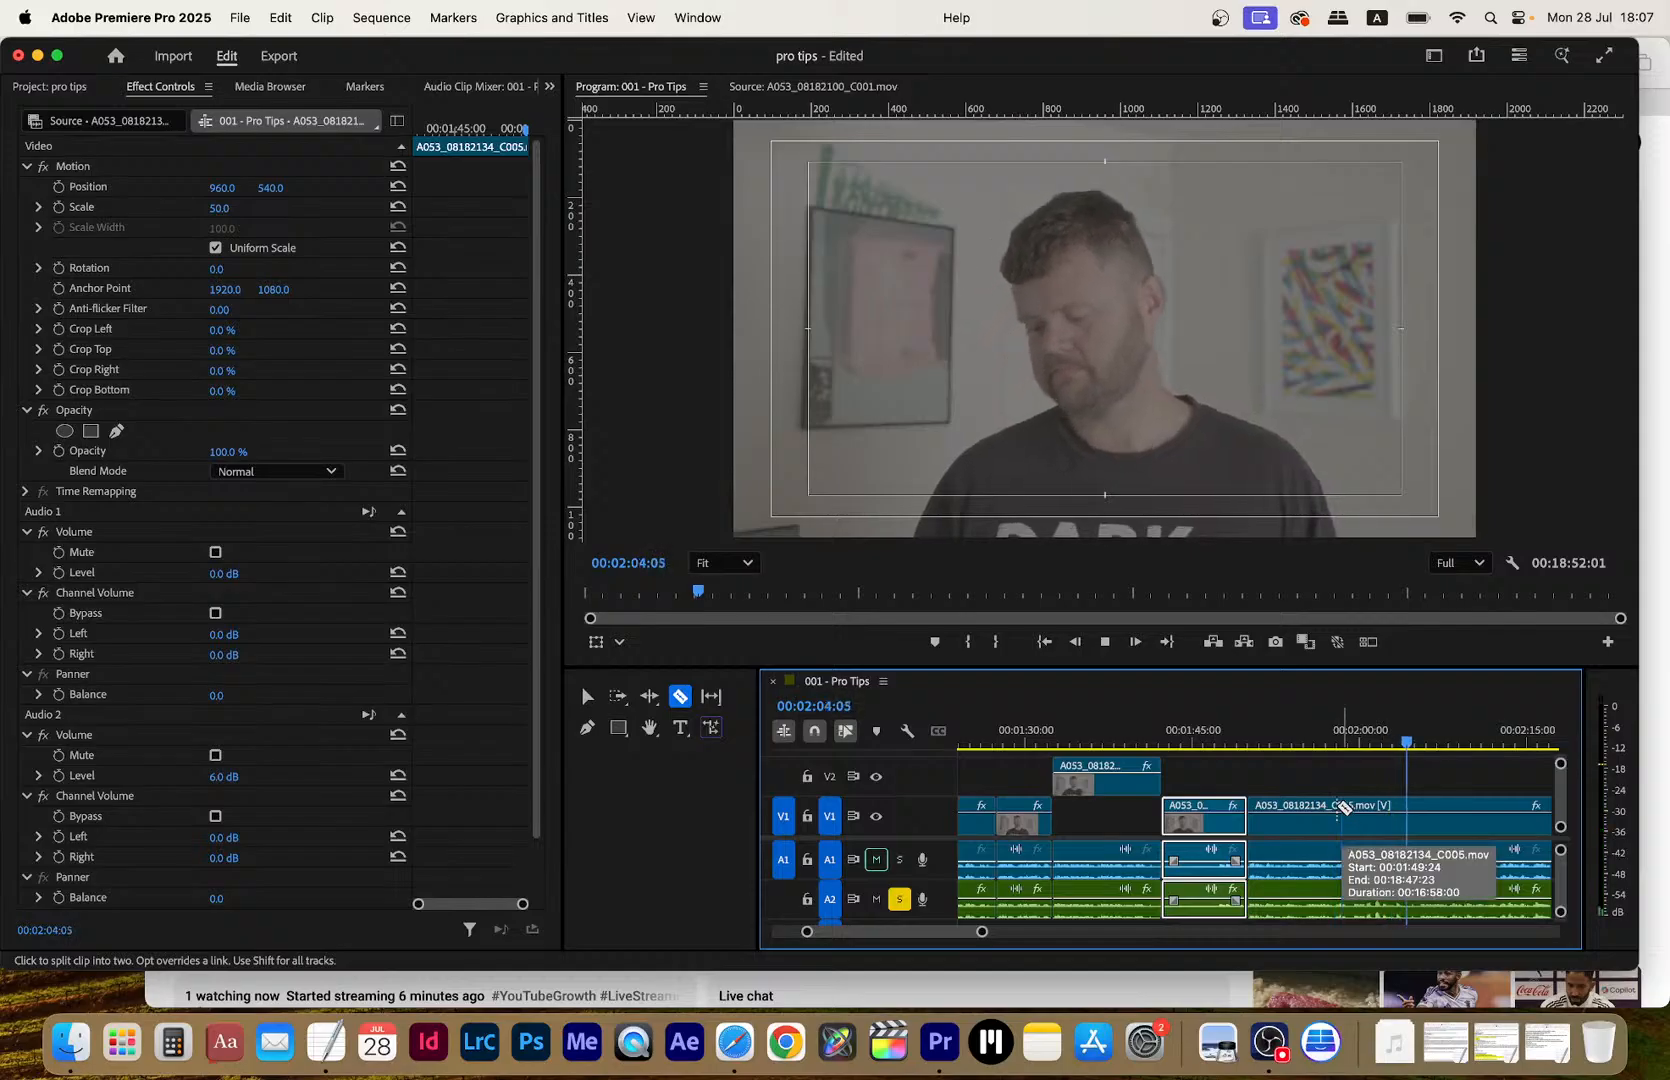
{"action": "left_click", "coordinate": [1430, 818]}
{"action": "left_click", "coordinate": [1428, 818]}
{"action": "key", "text": "space"}
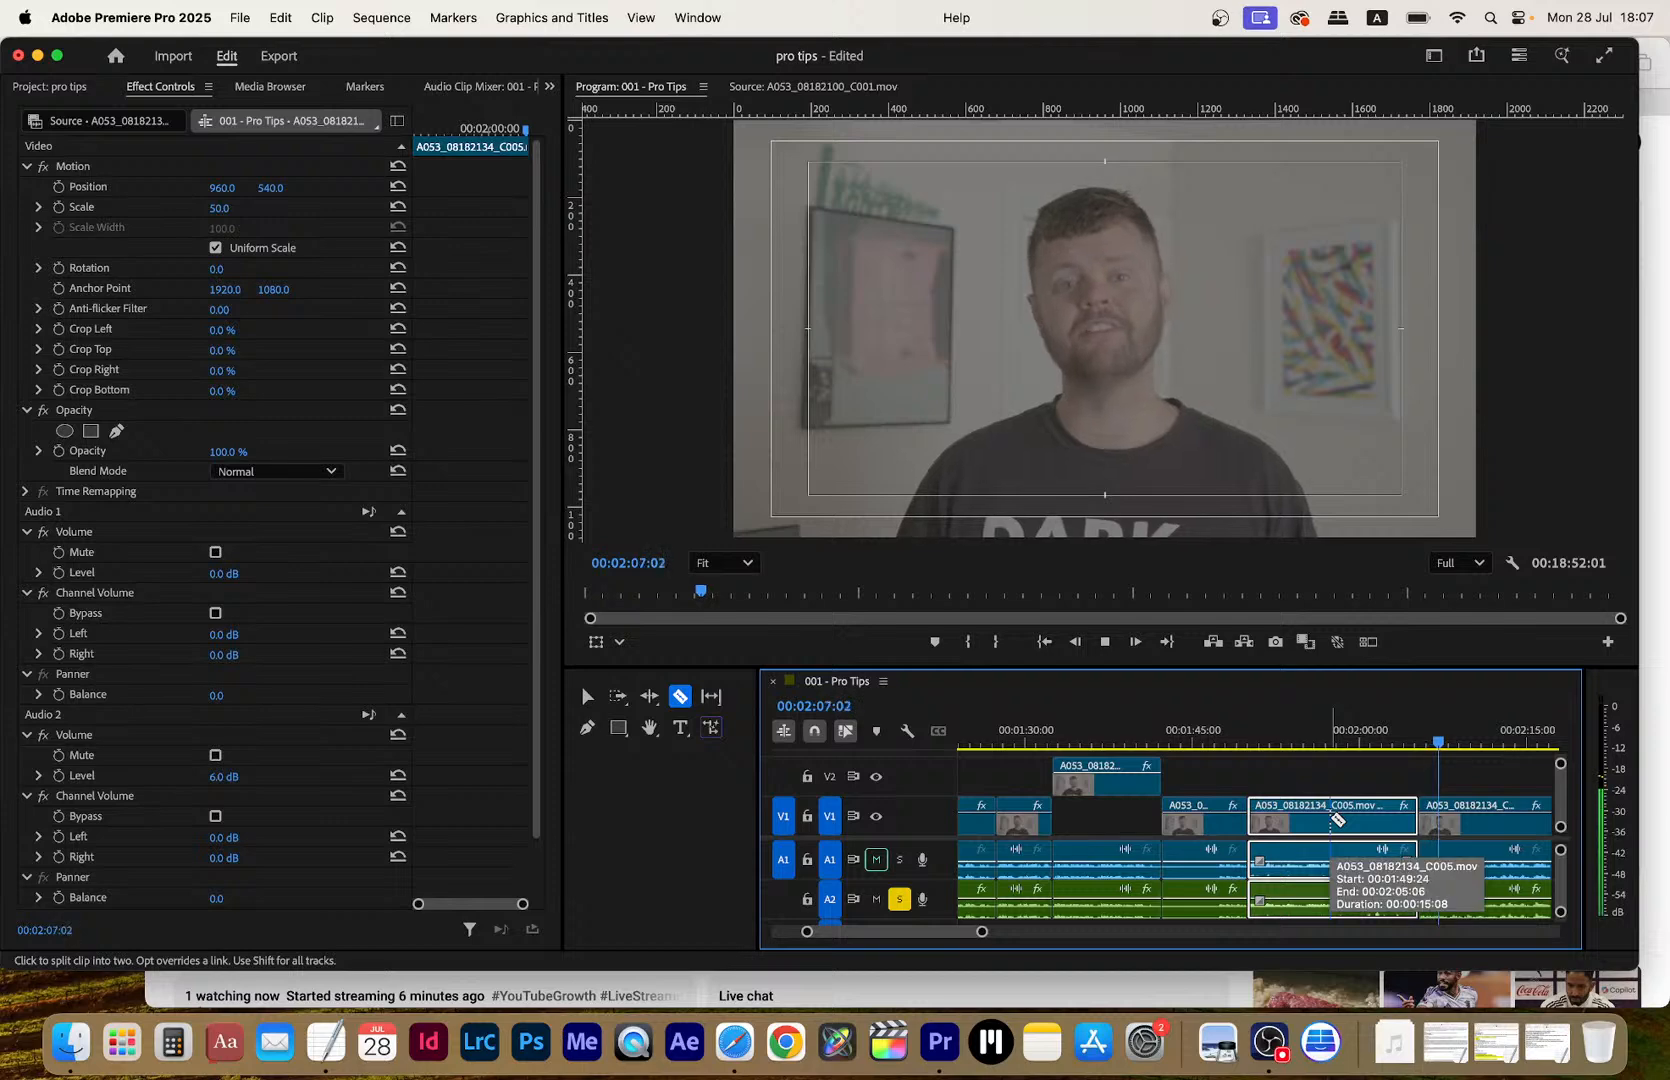
Replay from the 00:01:49:24 cut, step back to 00:01:54:19 and split the linked clips there with the Razor tool
{"action": "key", "text": "Up"}
{"action": "key", "text": "Up"}
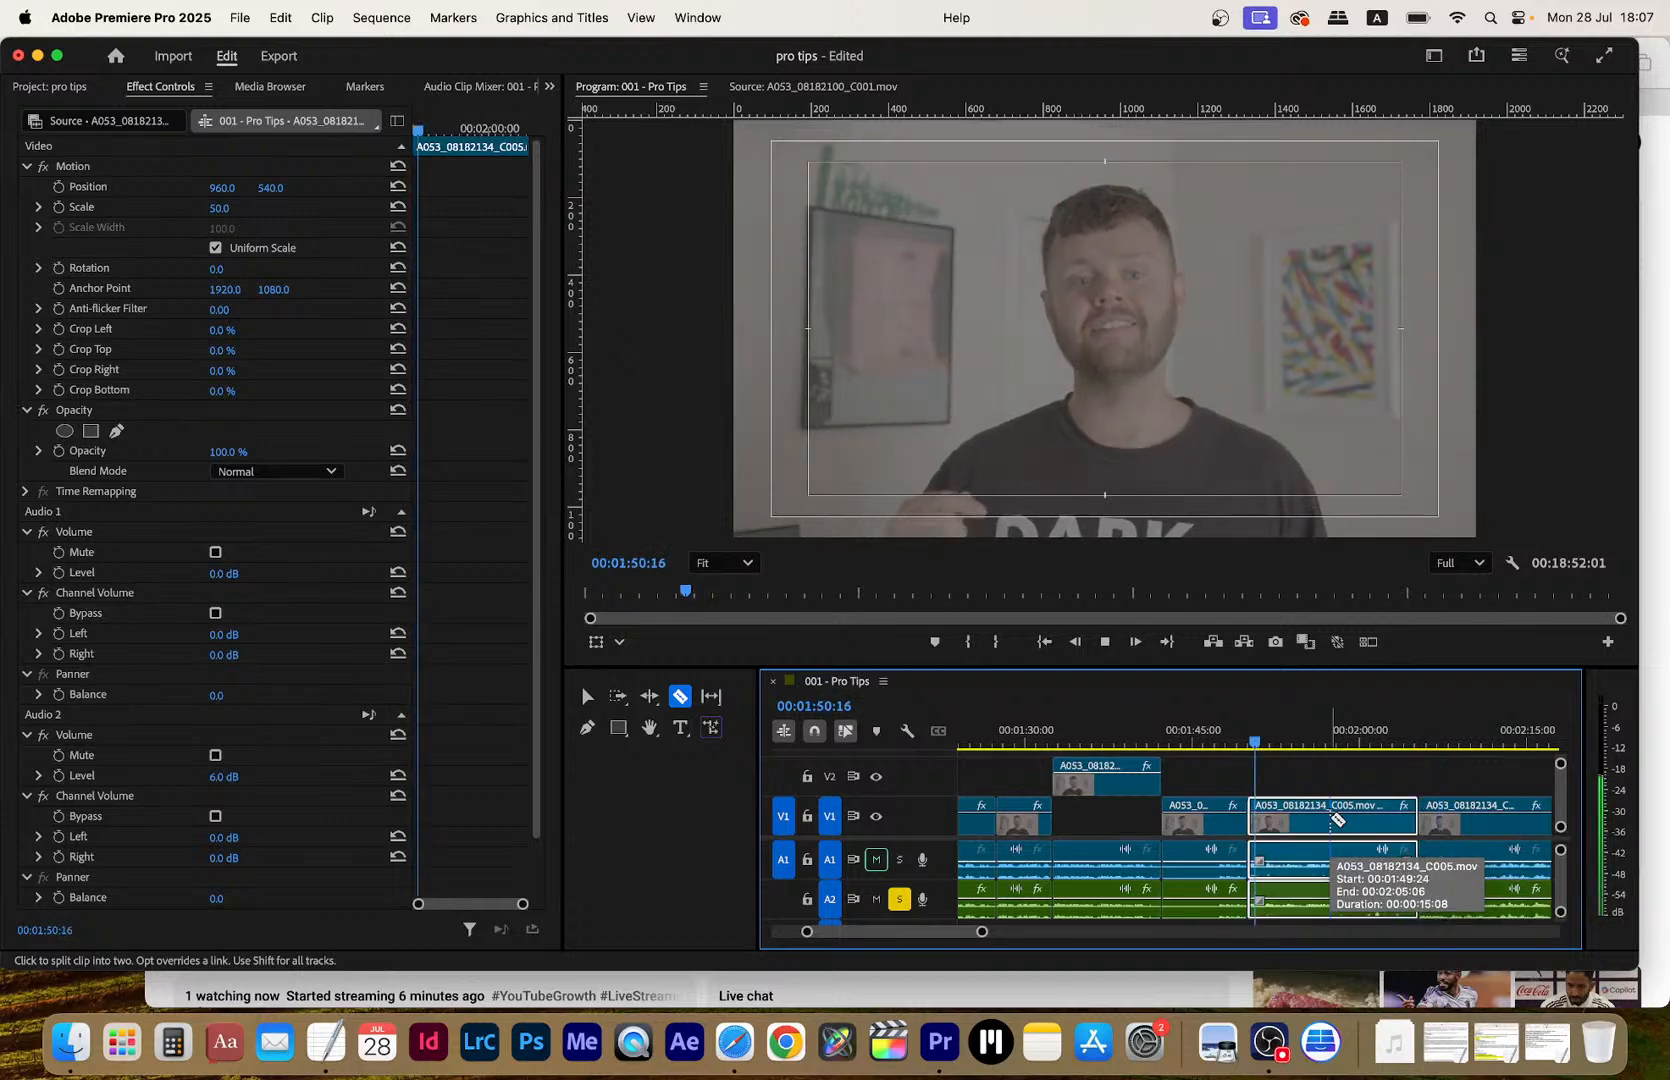
{"action": "key", "text": "="}
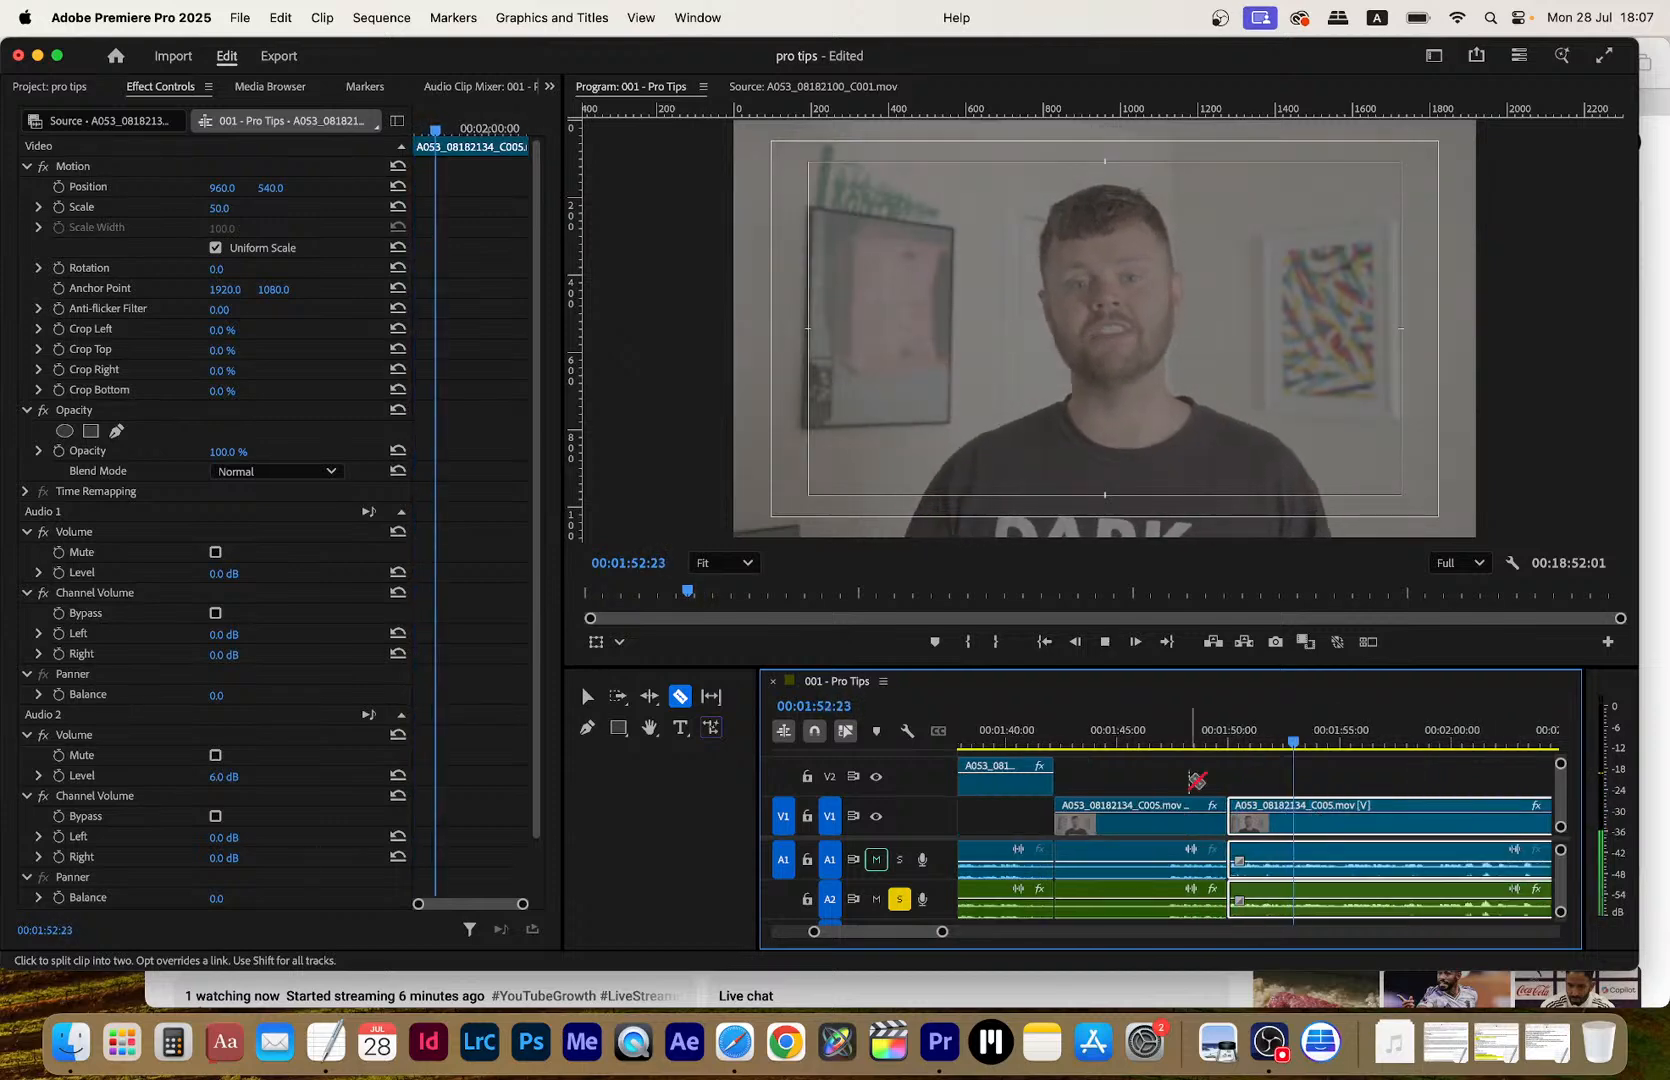
{"action": "key", "text": "space"}
{"action": "key", "text": "Left"}
{"action": "key", "text": "Left"}
{"action": "key", "text": "Left"}
{"action": "key", "text": "Left"}
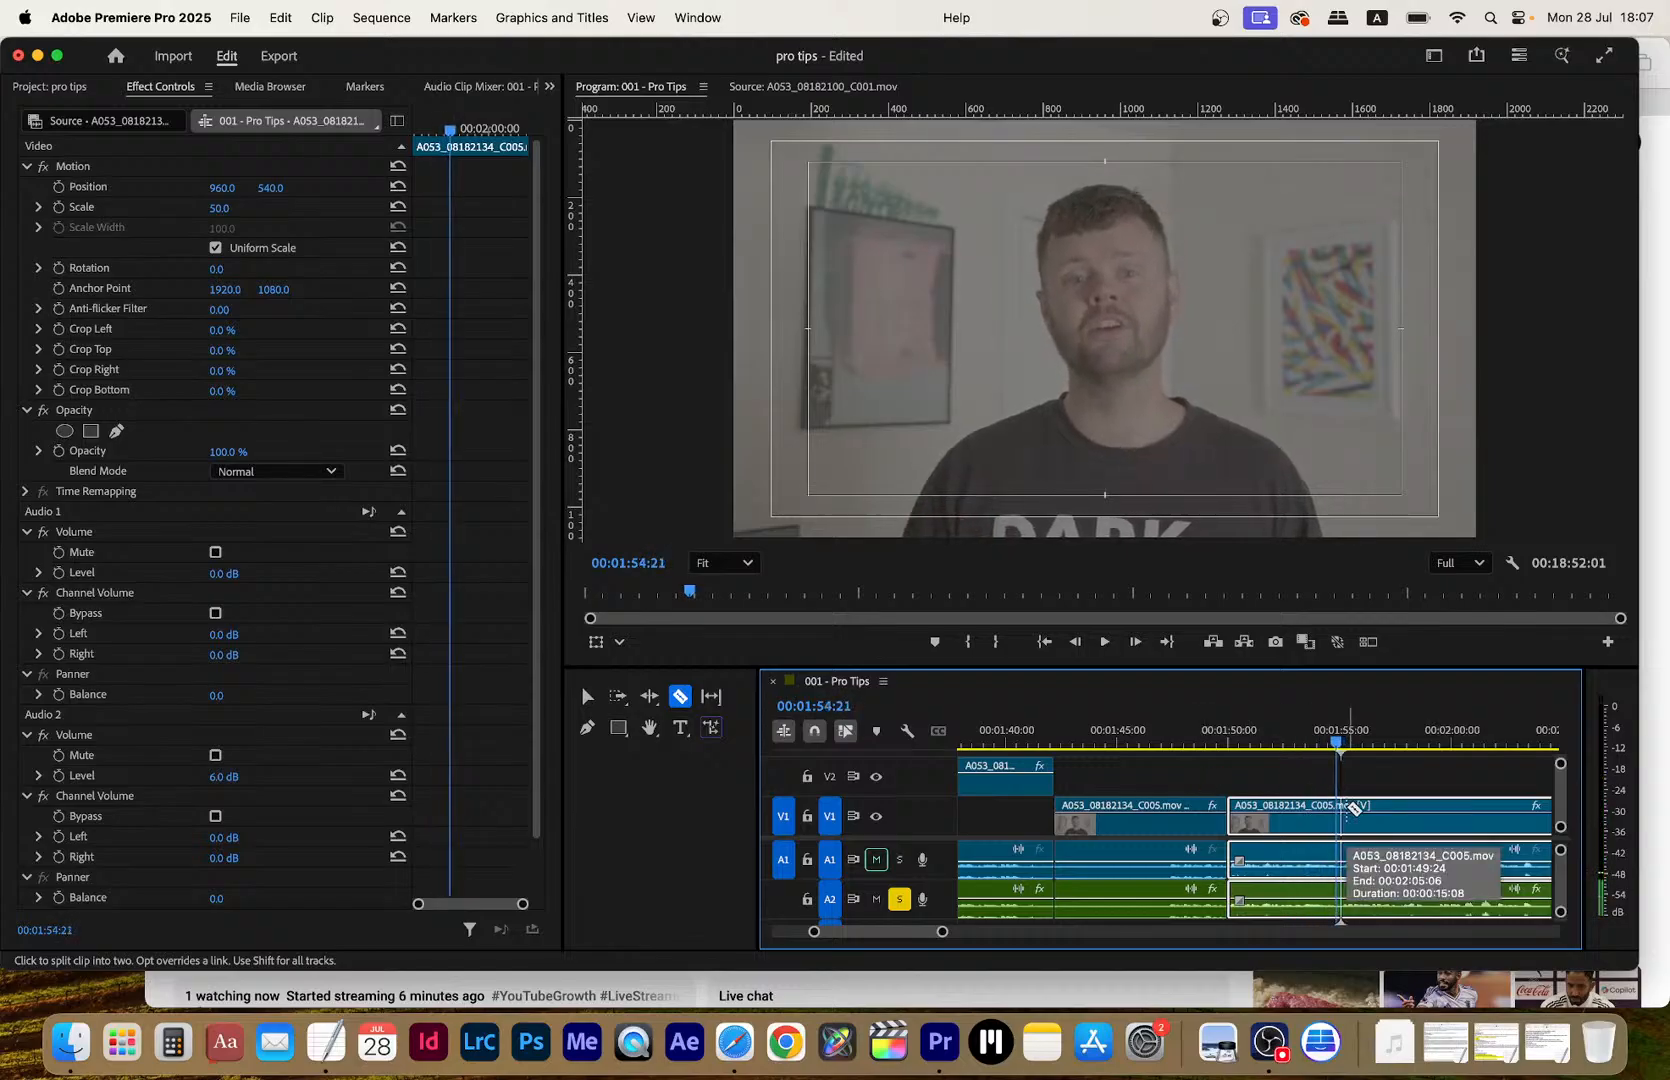
{"action": "key", "text": "Left"}
{"action": "key", "text": "Left"}
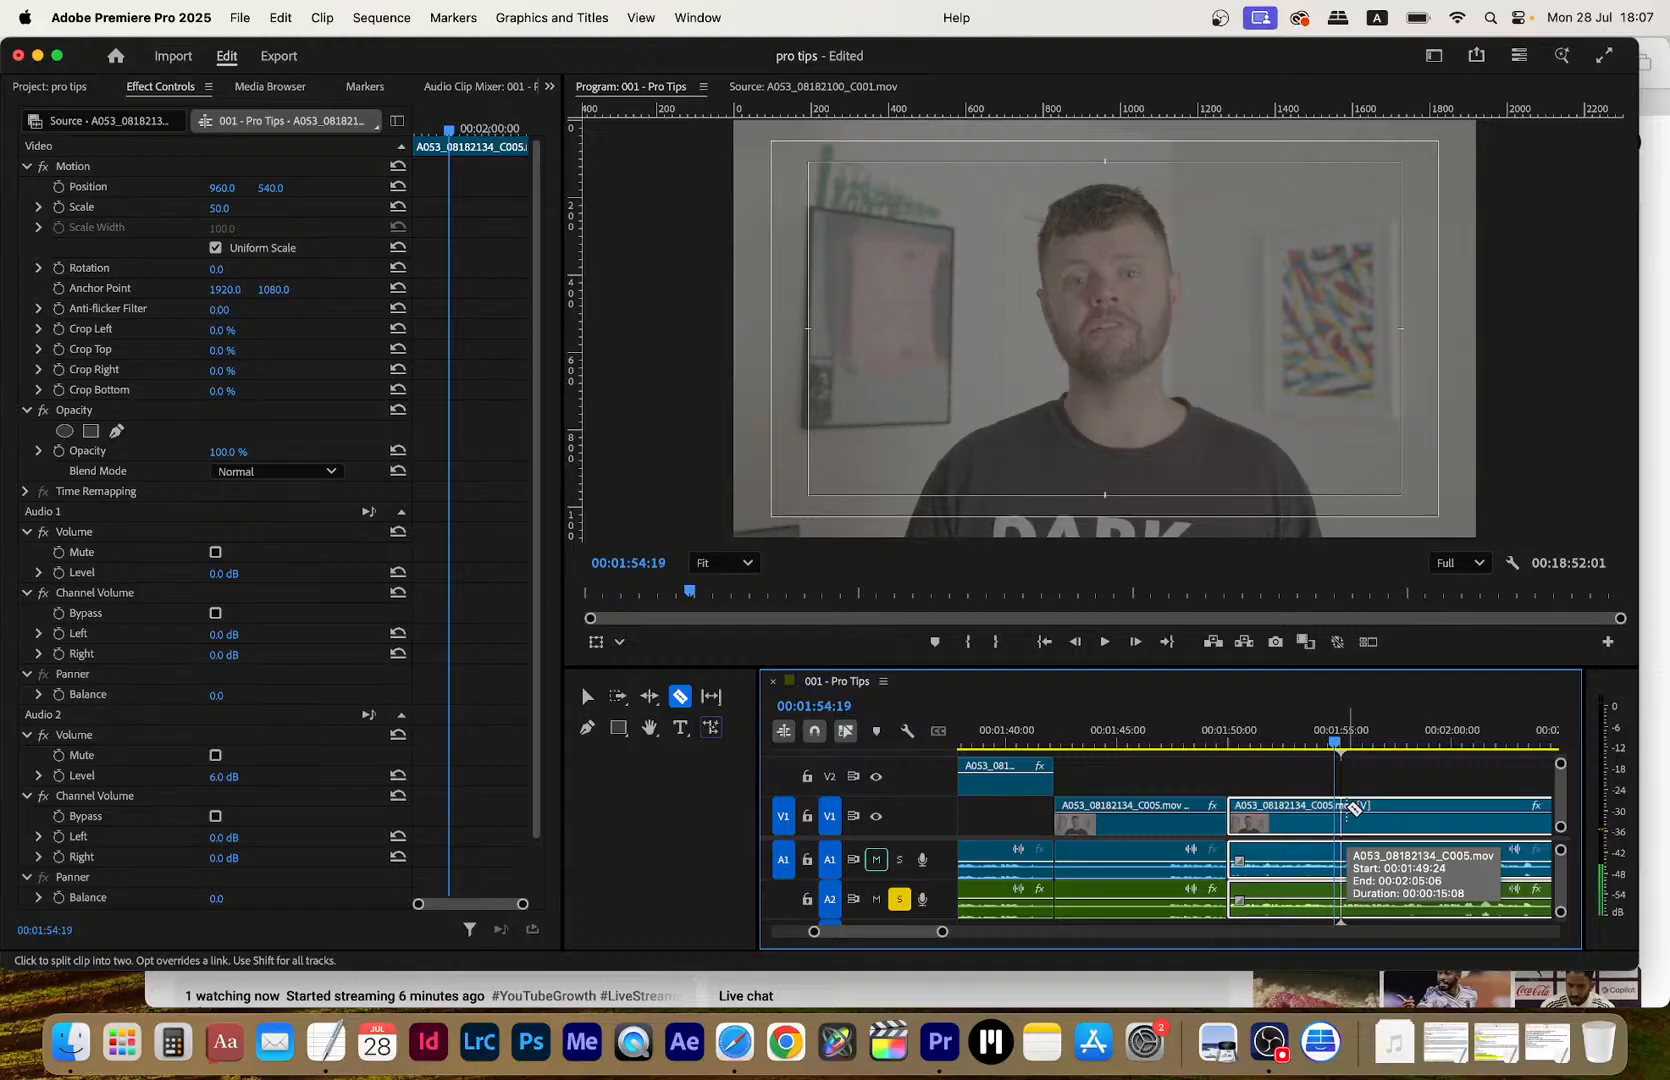
{"action": "left_click", "coordinate": [1350, 808]}
Move the video segment between 00:01:49:24 and 00:01:54:19 up to track V2 and mark its range with In and Out points
{"action": "key", "text": "v"}
{"action": "left_click", "coordinate": [1296, 810]}
{"action": "left_click_drag", "start_coordinate": [1296, 810], "coordinate": [1295, 772]}
{"action": "left_click", "coordinate": [1285, 737]}
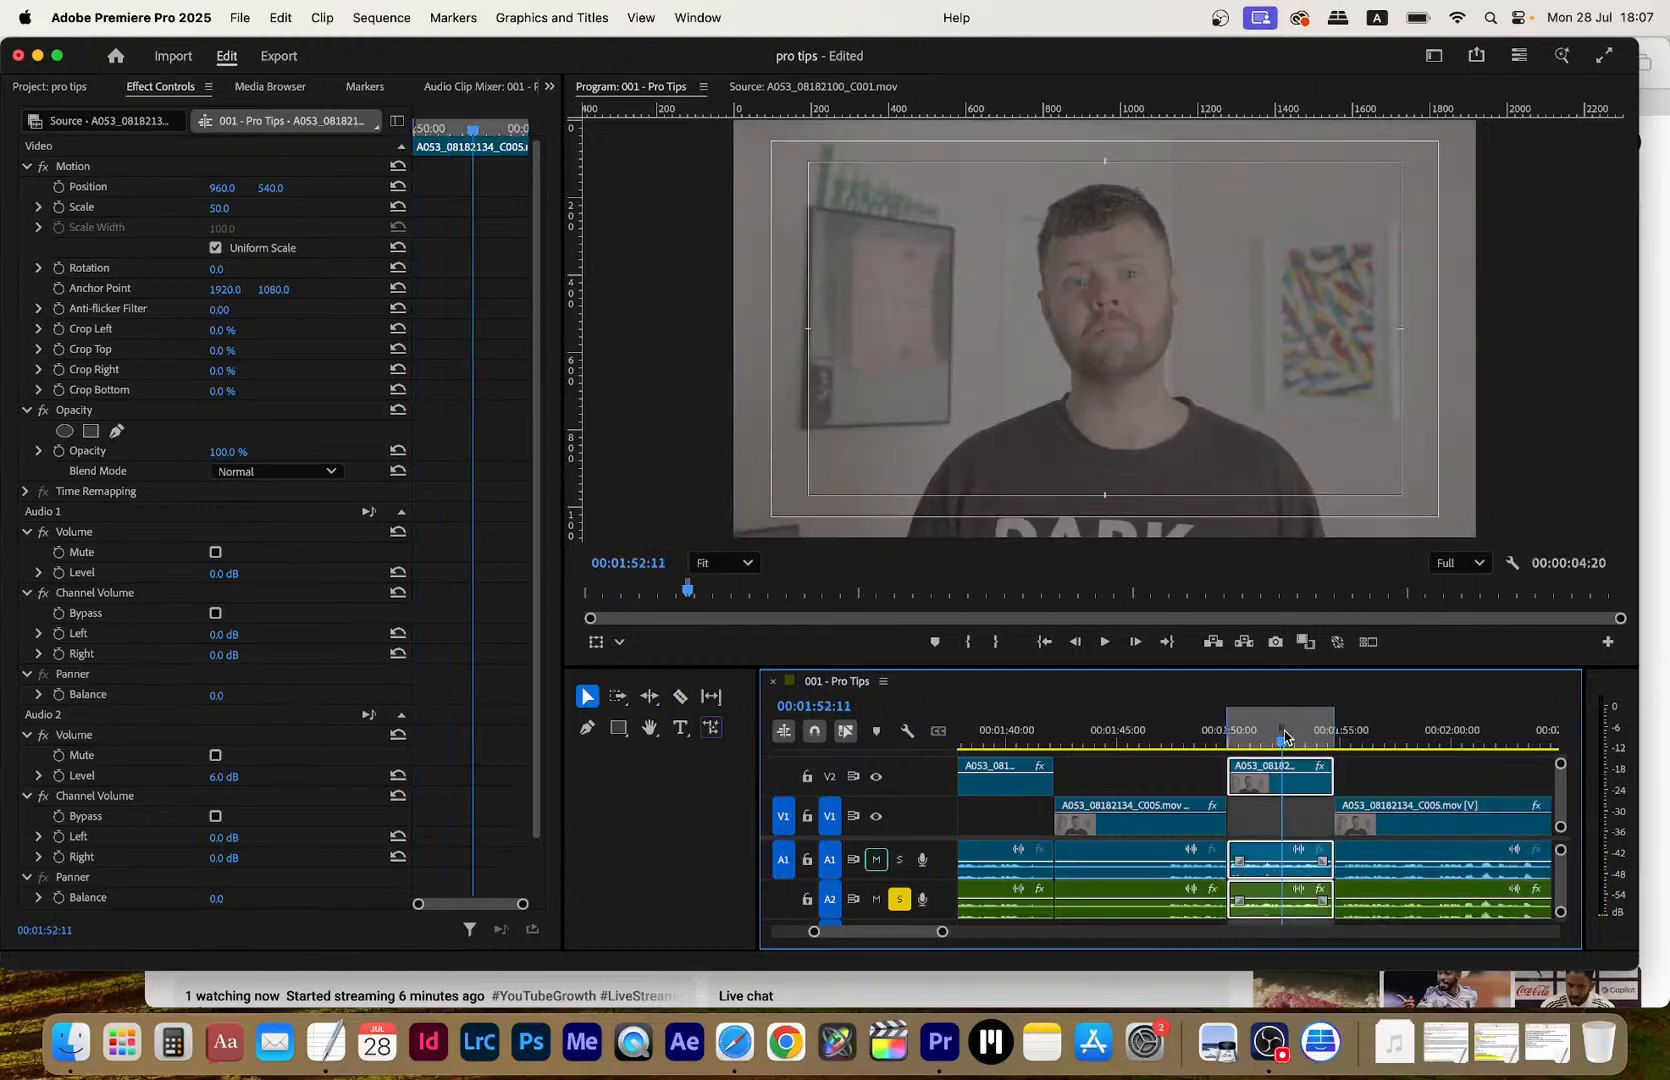
{"action": "key", "text": "x"}
Play on from the cut near 00:02:05, split the linked clips at 00:02:21:23 and move the video segment before it up to track V2
{"action": "scroll", "coordinate": [1303, 769], "scroll_direction": "down", "scroll_amount": 3}
{"action": "key", "text": "Down"}
{"action": "key", "text": "Down"}
{"action": "key", "text": "space"}
{"action": "scroll", "coordinate": [1204, 795], "scroll_direction": "down", "scroll_amount": 2}
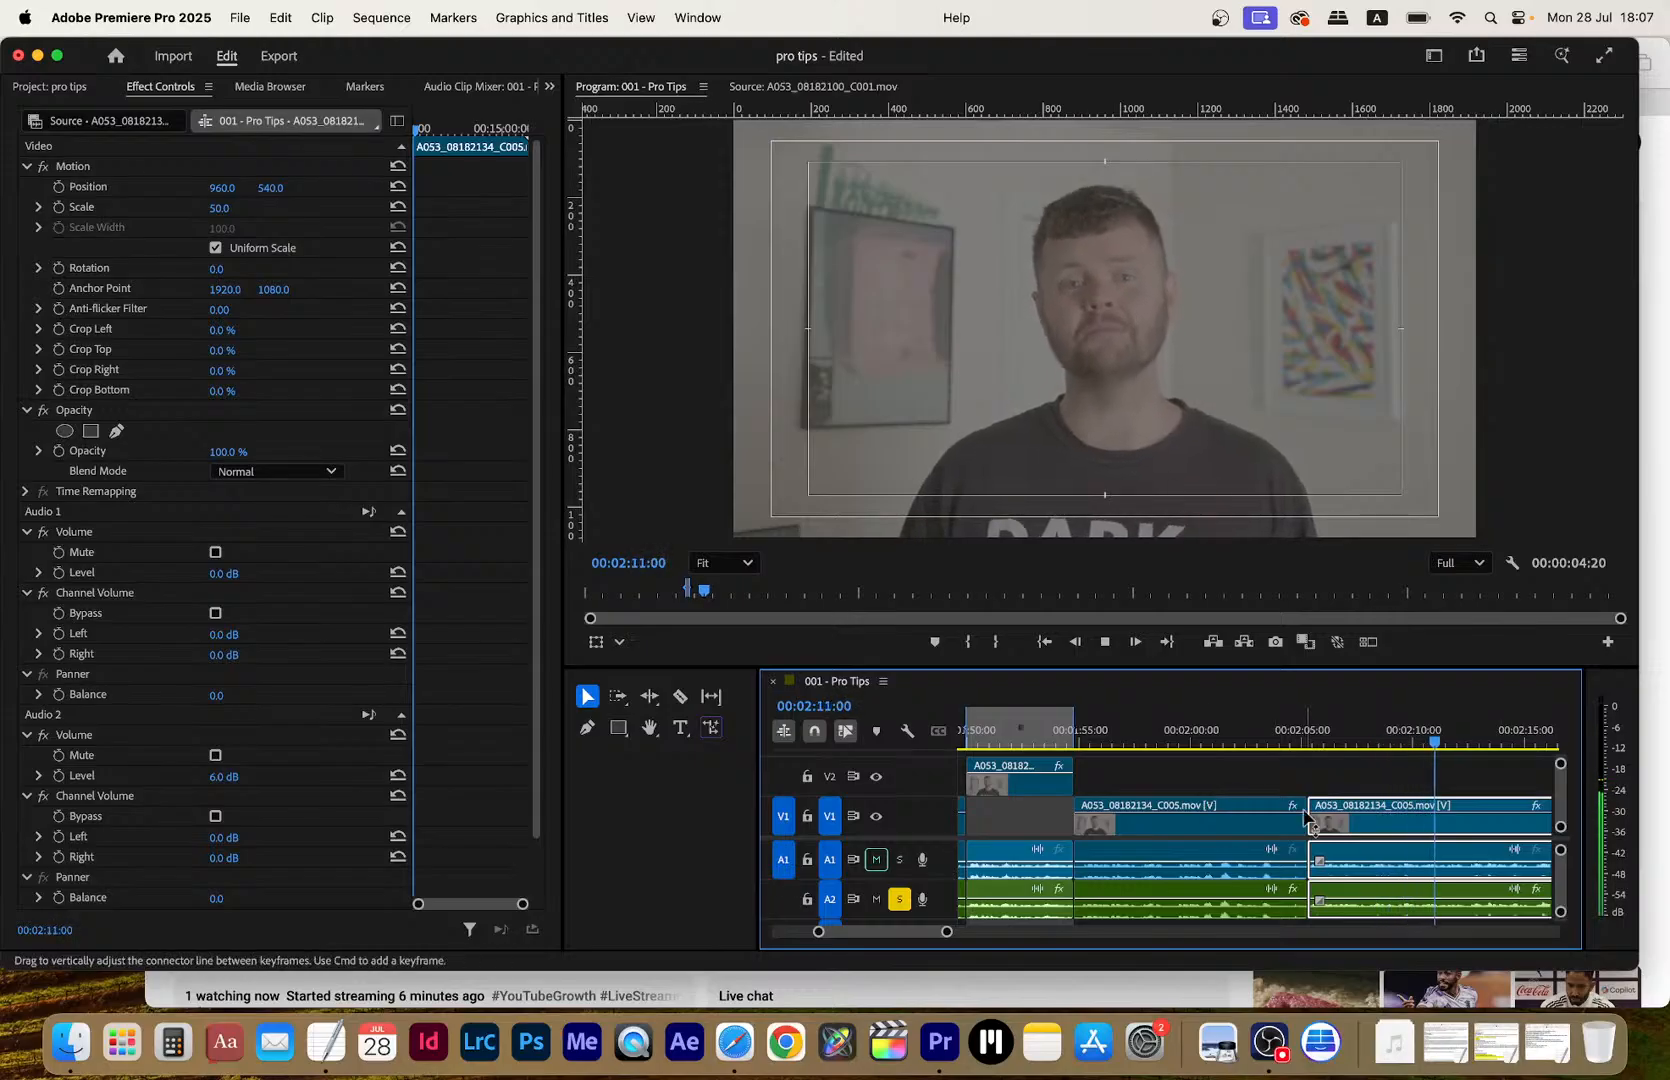
{"action": "key", "text": "minus"}
{"action": "key", "text": "minus"}
{"action": "key", "text": "c"}
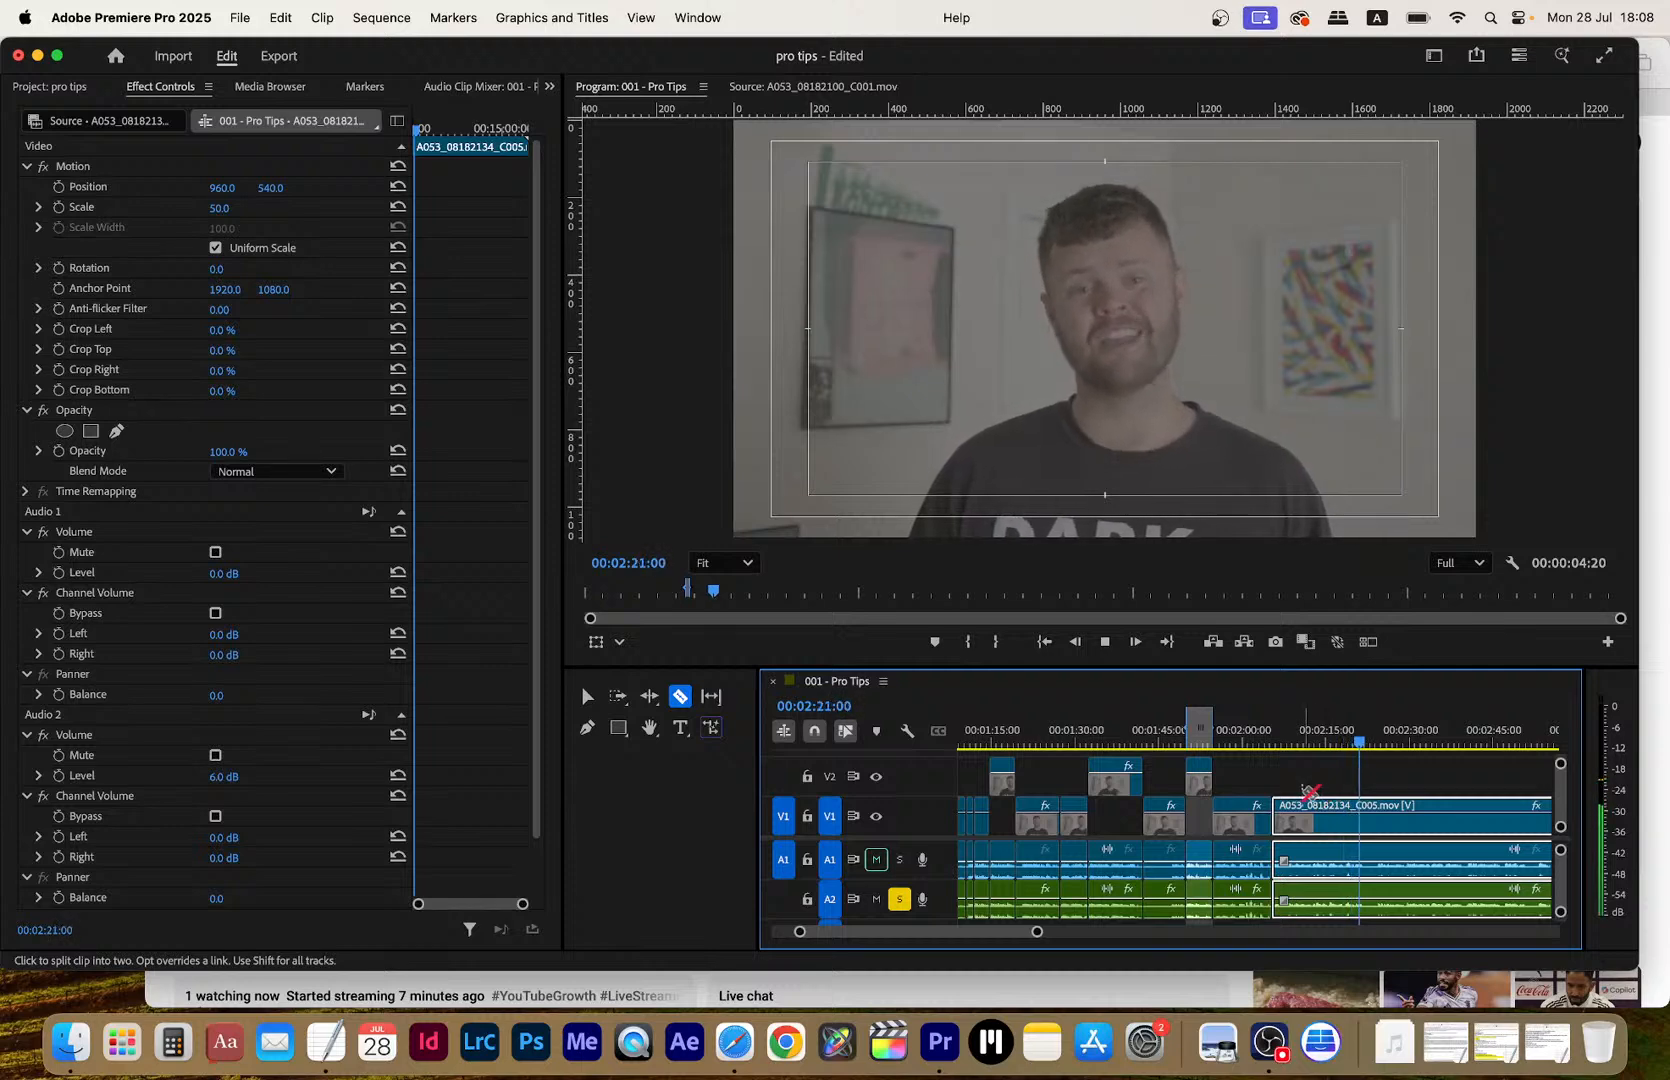
{"action": "key", "text": "space"}
{"action": "left_click", "coordinate": [1363, 812]}
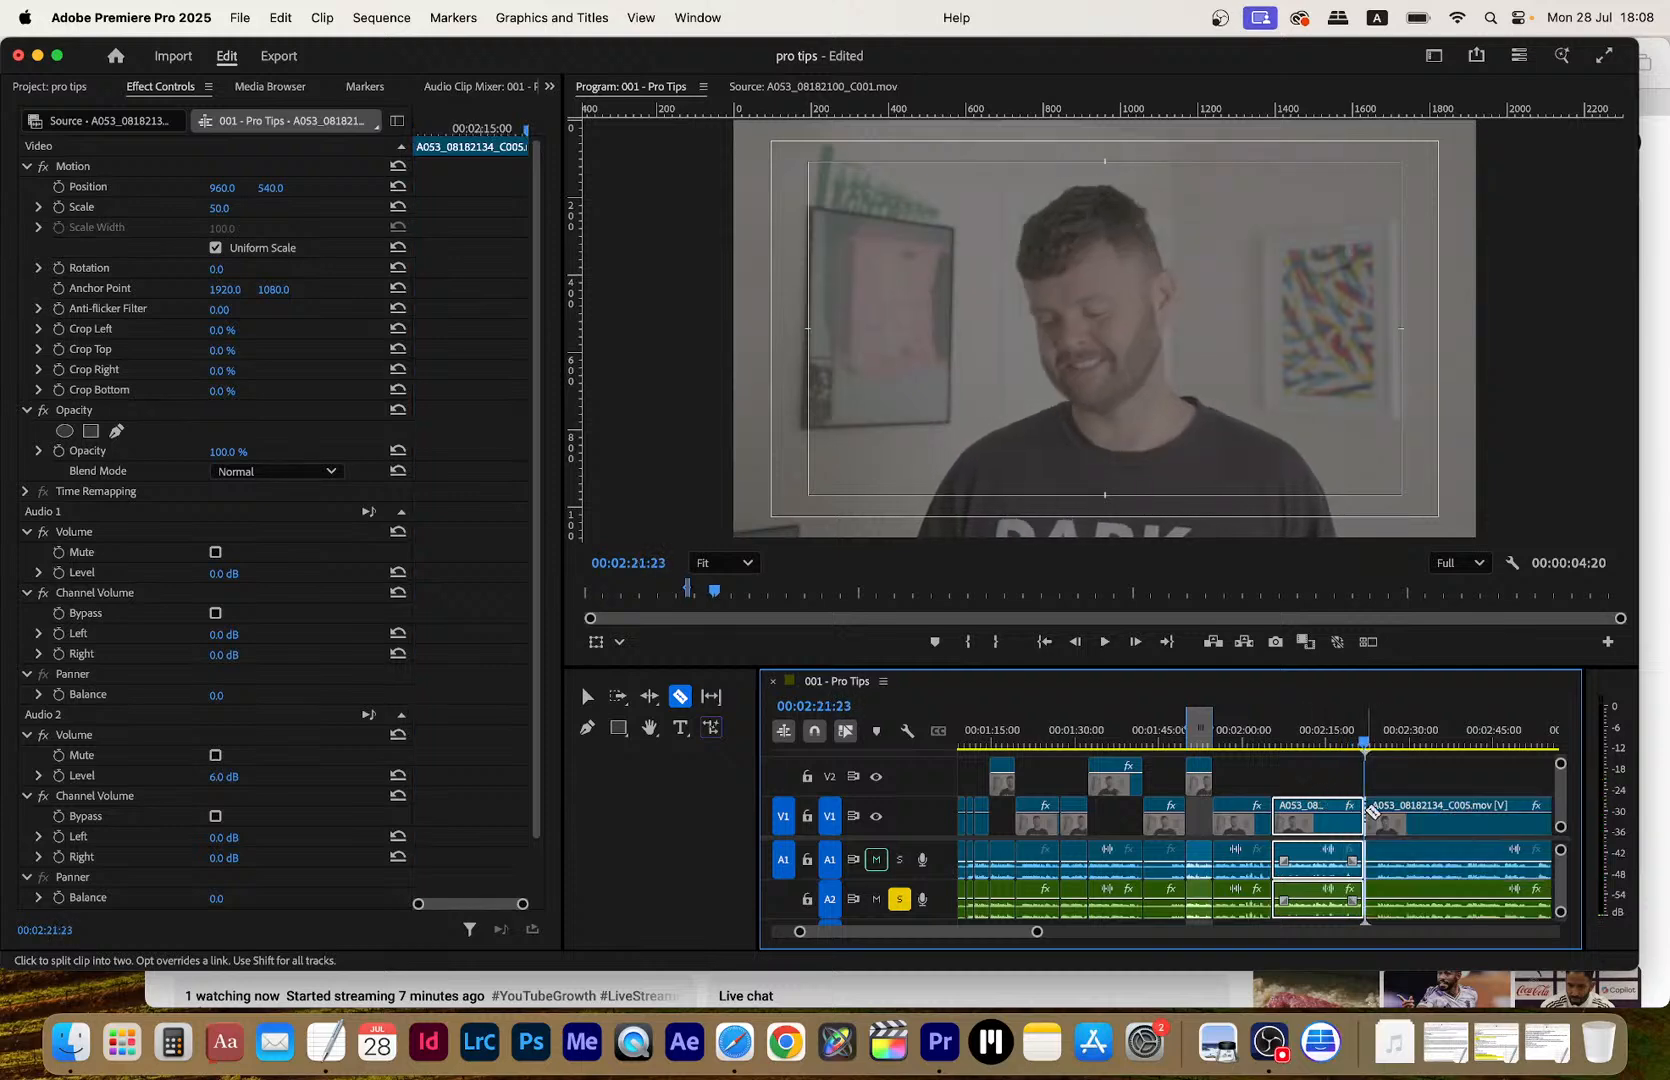
{"action": "key", "text": "v"}
{"action": "left_click_drag", "start_coordinate": [1313, 812], "coordinate": [1313, 772]}
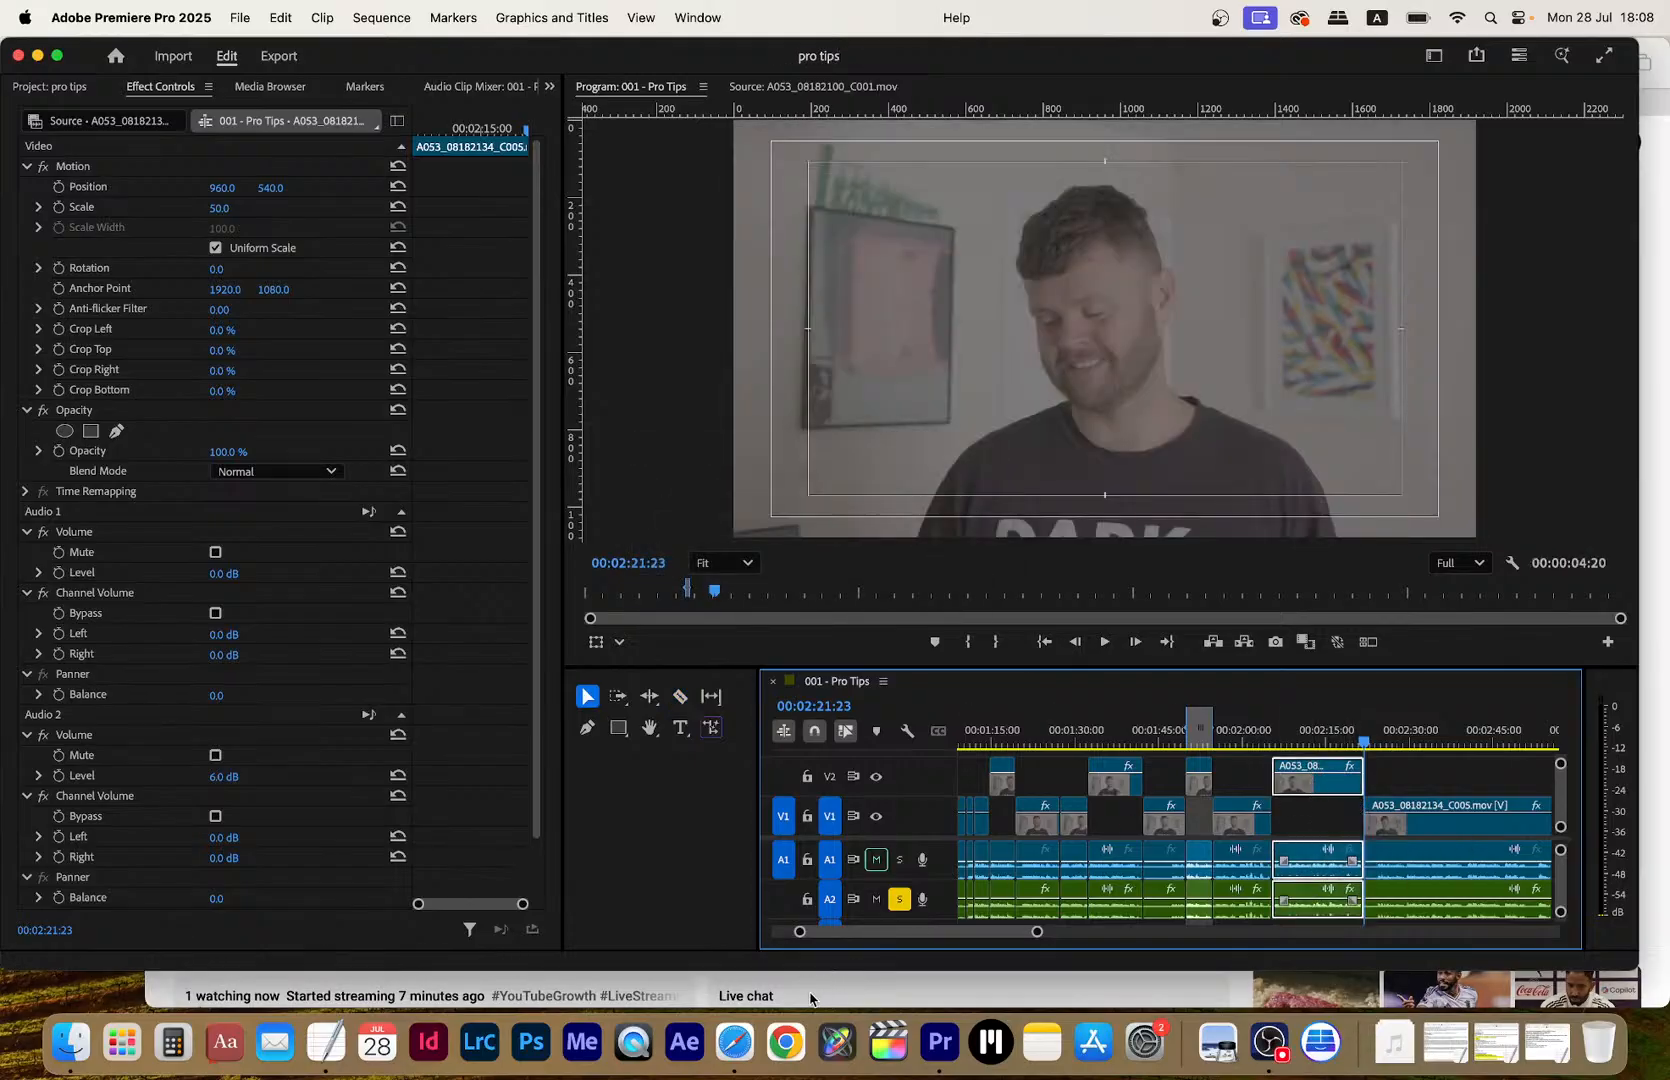
Play on from the 00:02:21:23 cut and split the linked clips at 00:02:24:07 with the Razor tool
{"action": "scroll", "coordinate": [1305, 777], "scroll_direction": "right", "scroll_amount": 3}
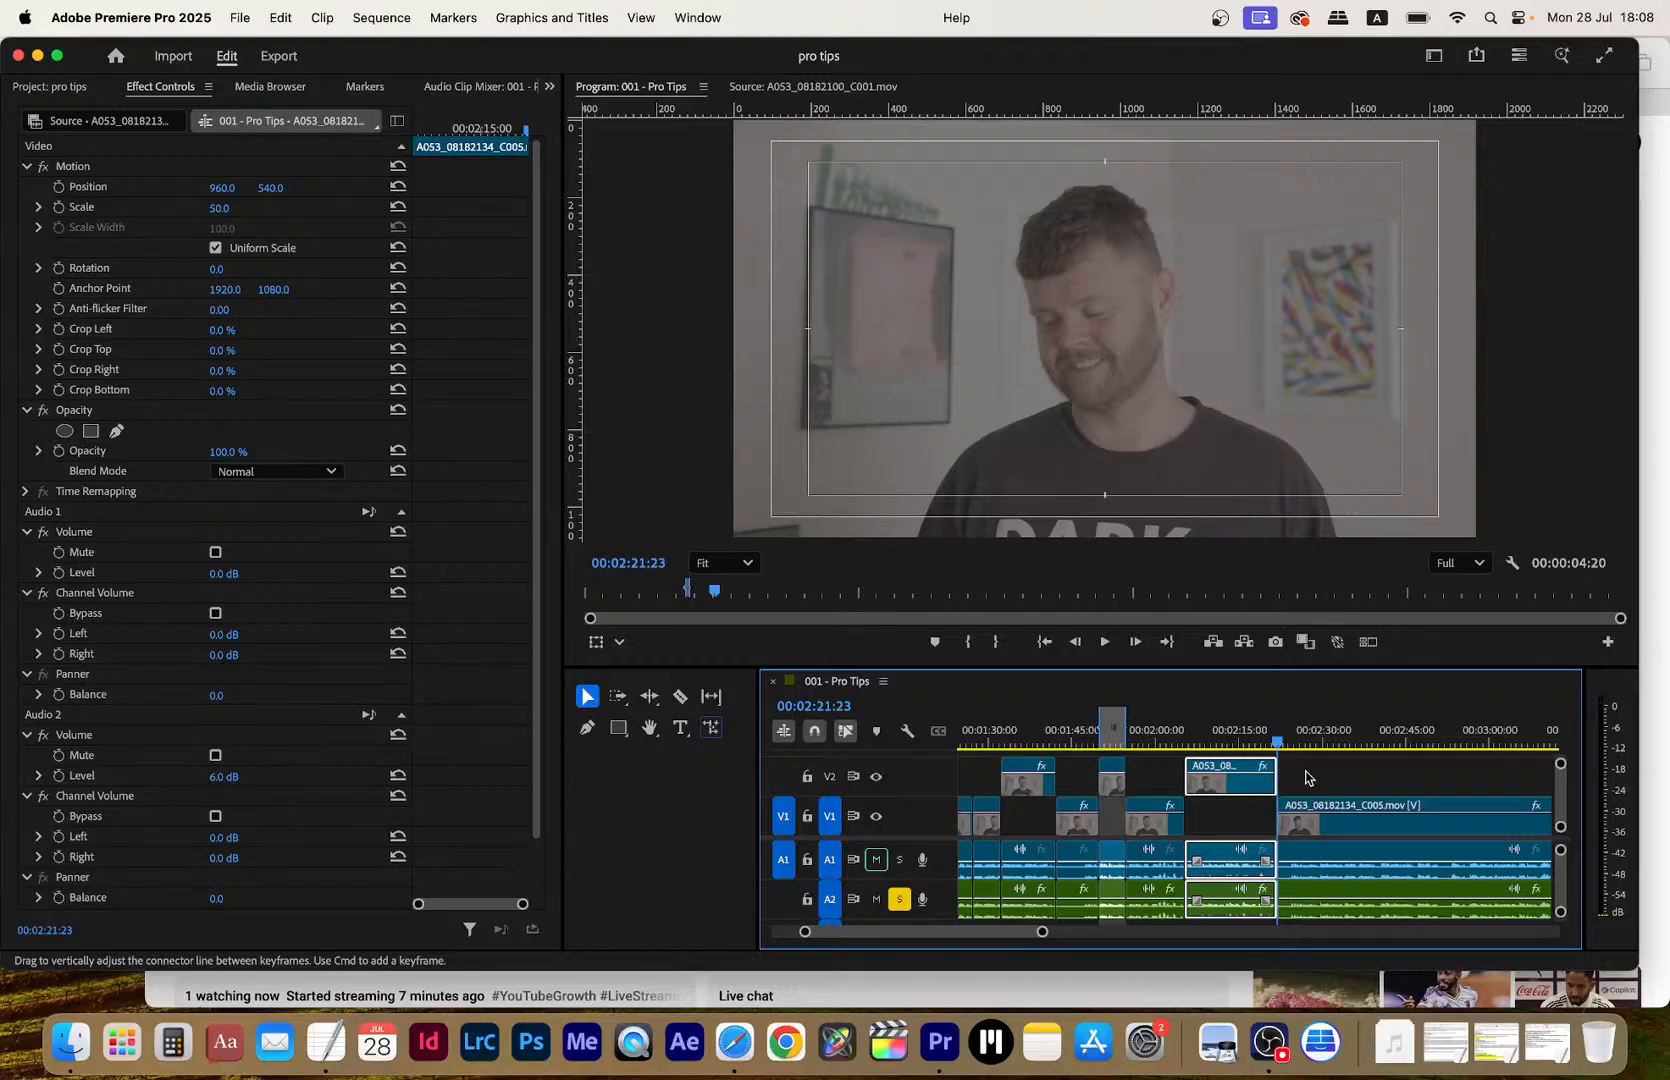
{"action": "key", "text": "space"}
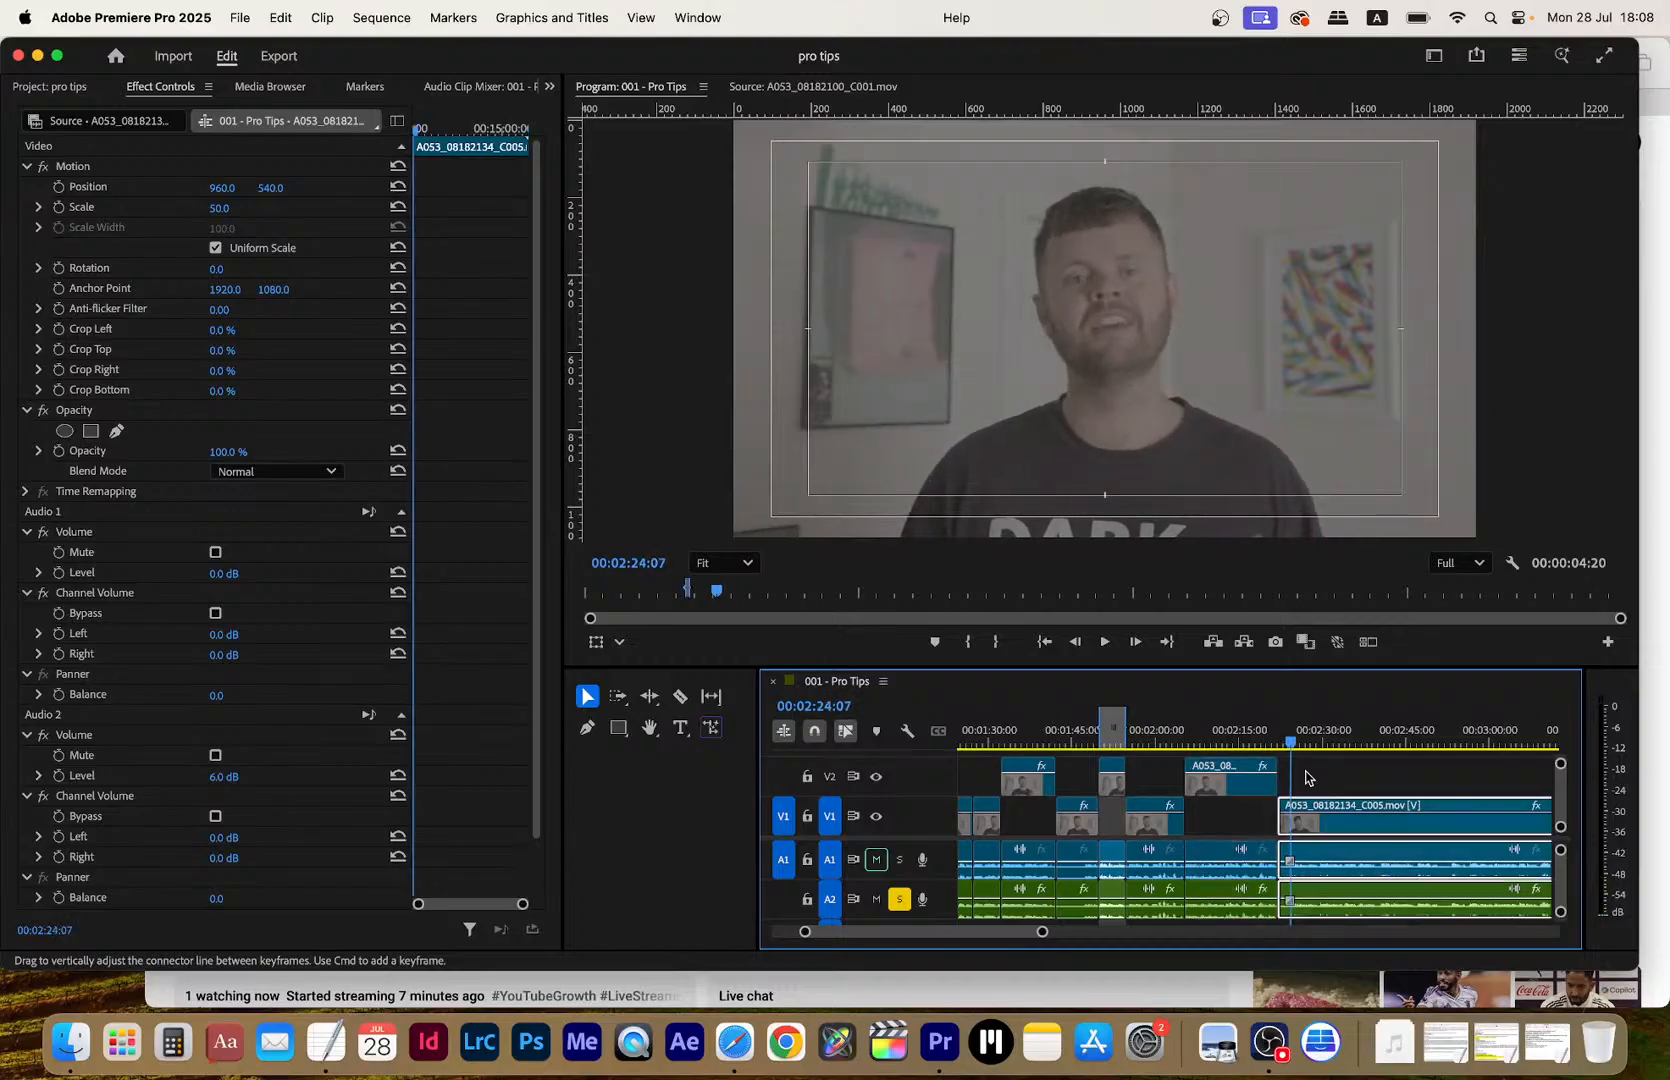
{"action": "key", "text": "c"}
{"action": "left_click", "coordinate": [1292, 815]}
{"action": "key", "text": "space"}
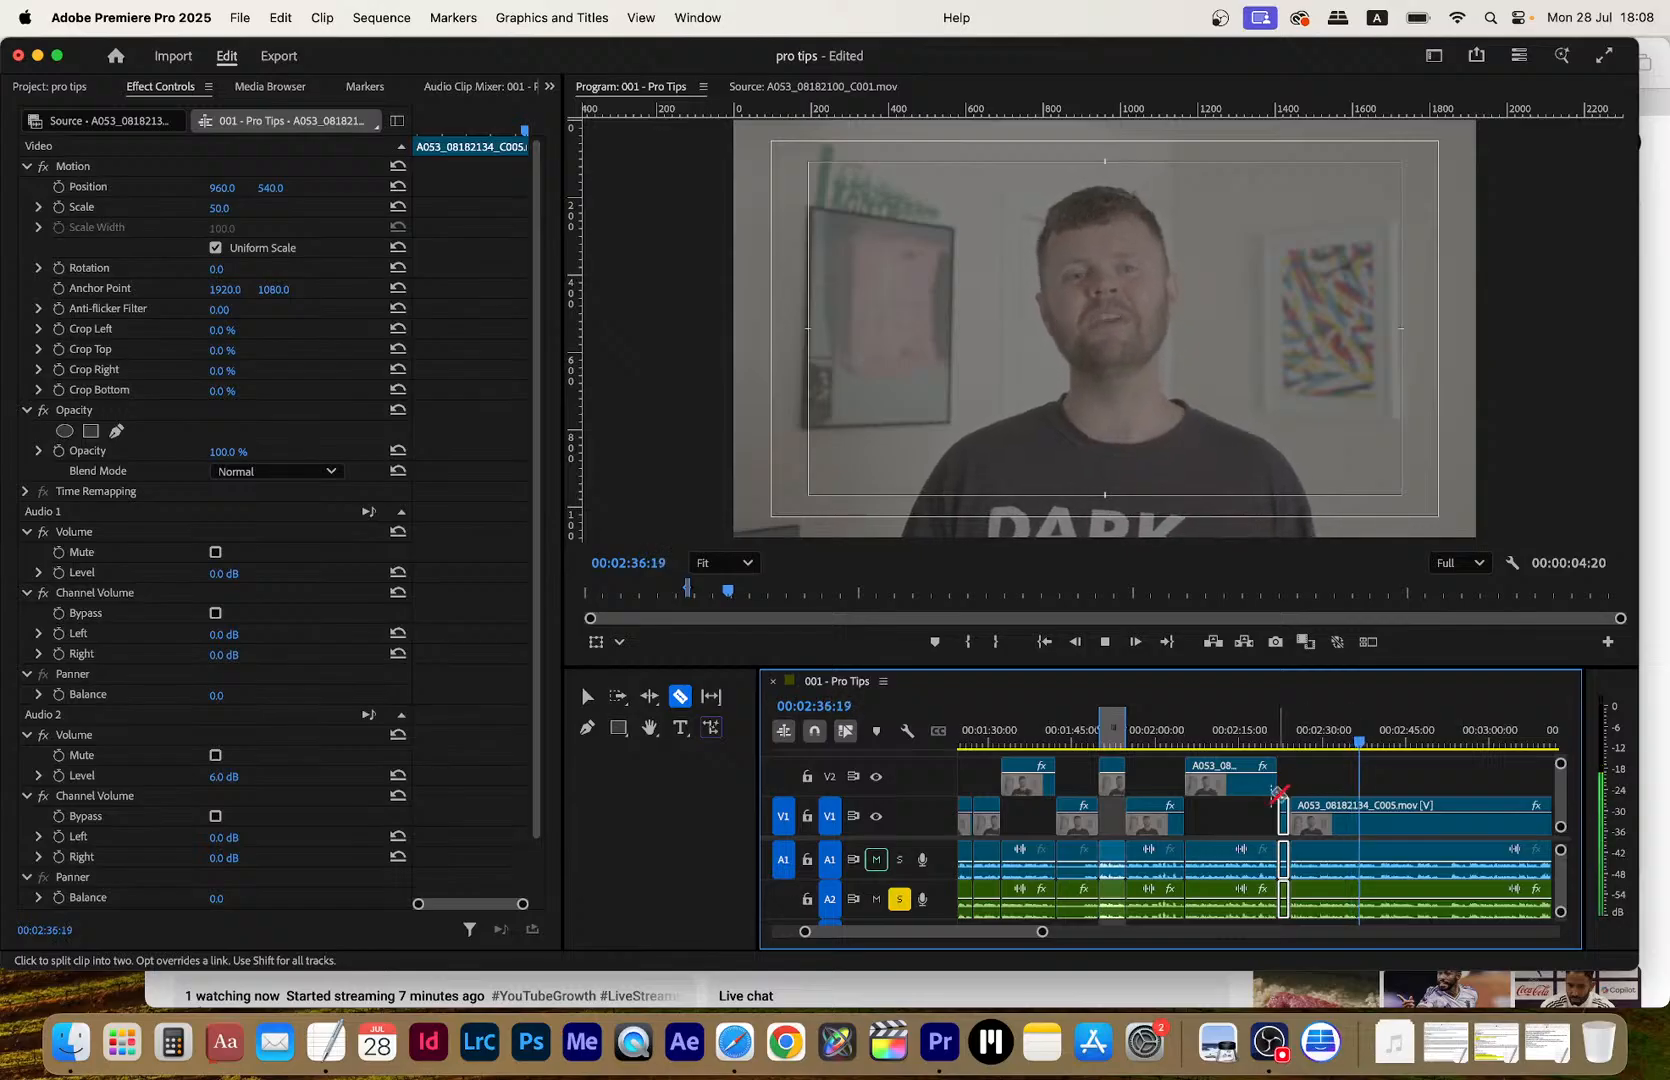
Split the linked clips at 00:02:46:12 and move the video segment from 00:02:24:07 to that cut up to track V2
{"action": "scroll", "coordinate": [1258, 801], "scroll_direction": "right", "scroll_amount": 3}
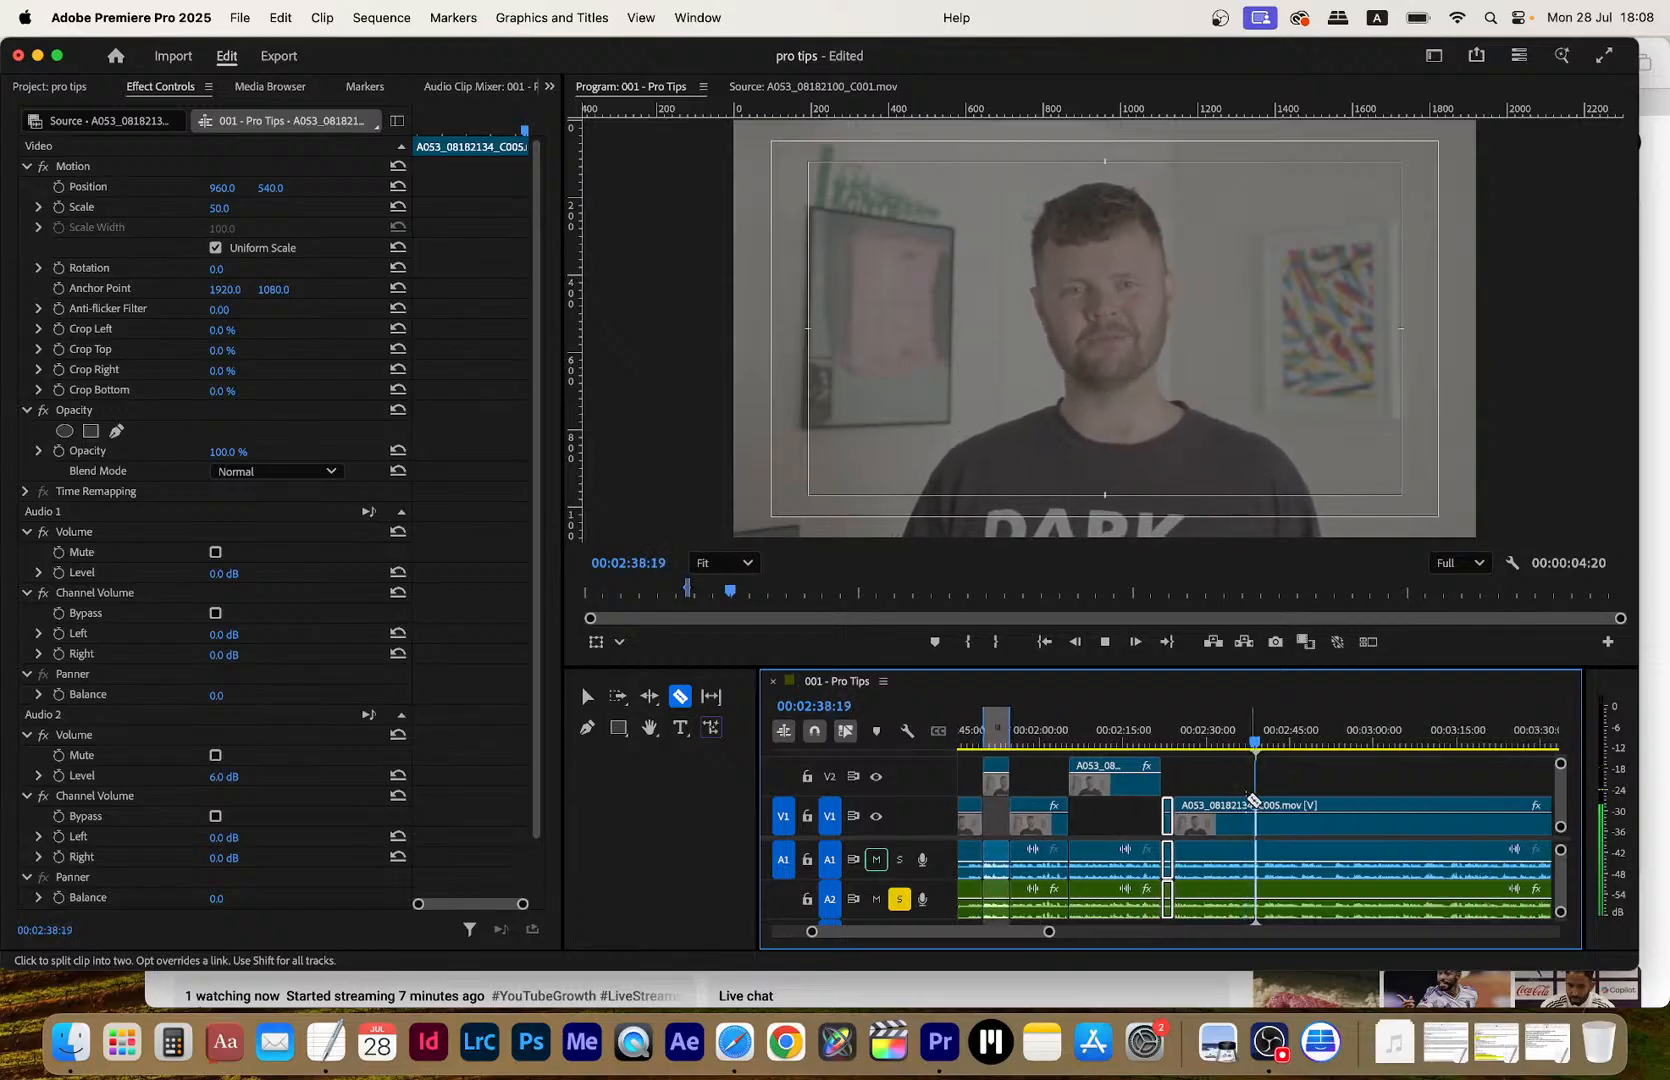
{"action": "key", "text": "space"}
{"action": "key", "text": "space"}
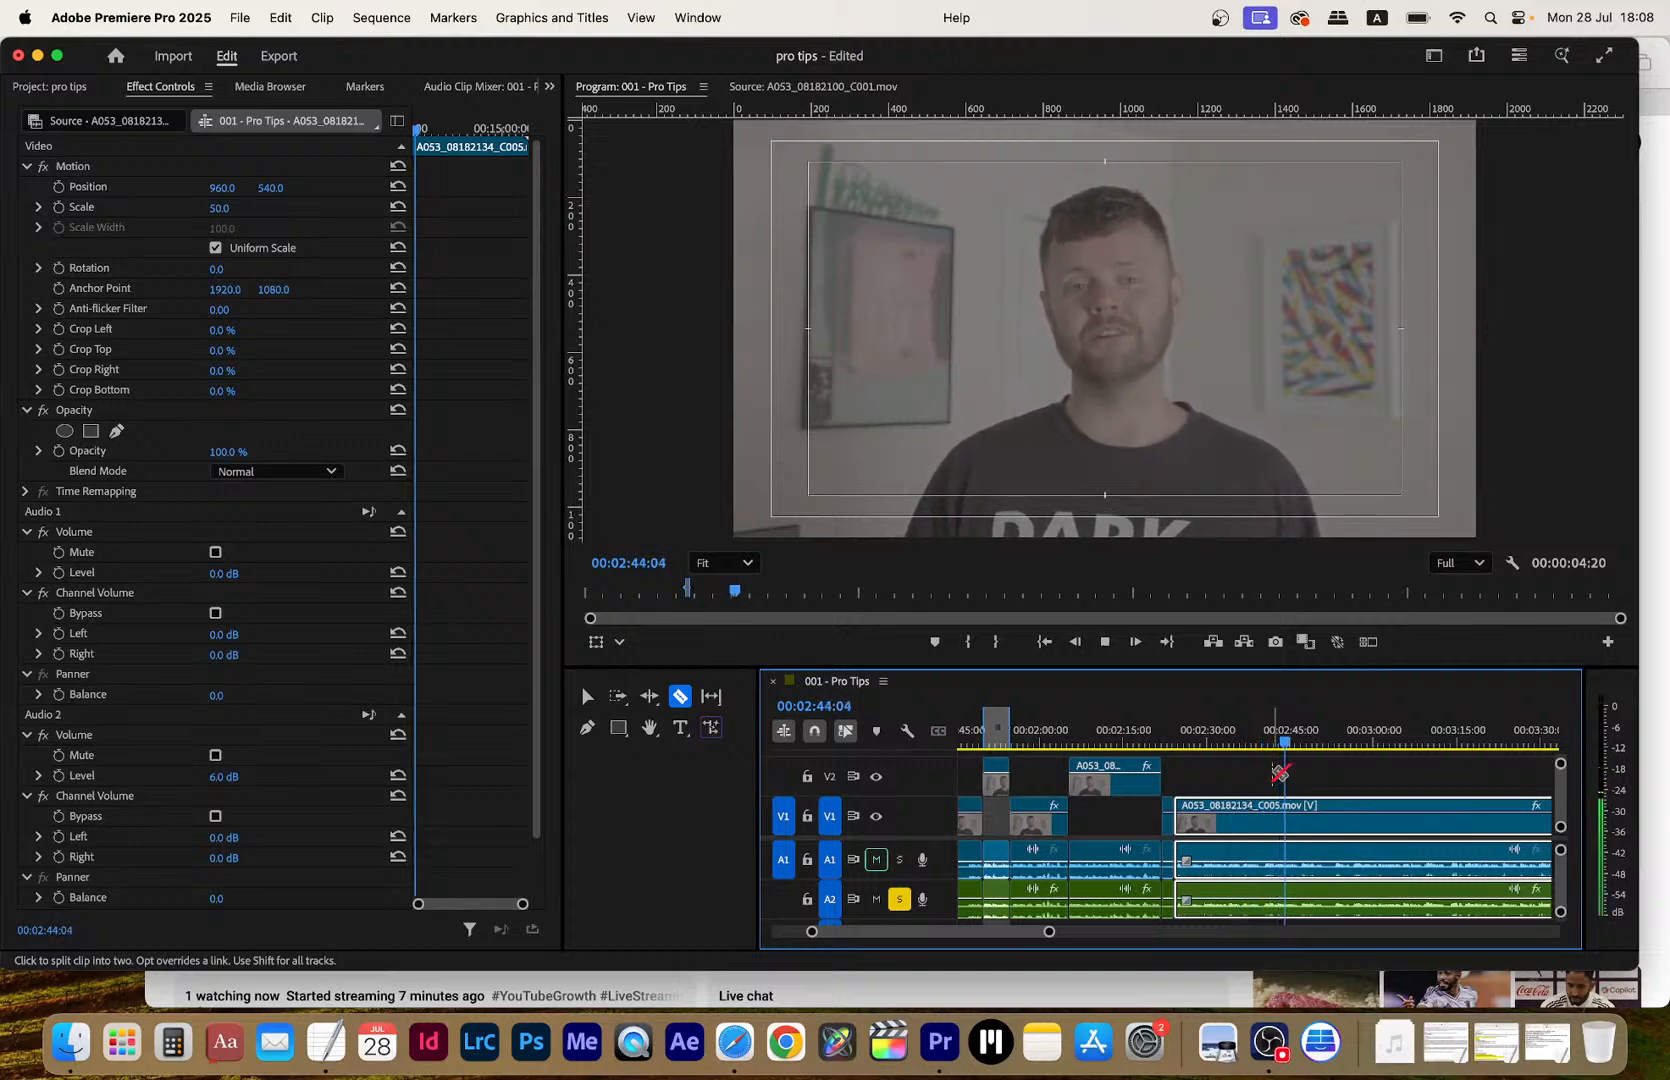
{"action": "key", "text": "space"}
{"action": "left_click", "coordinate": [1303, 817]}
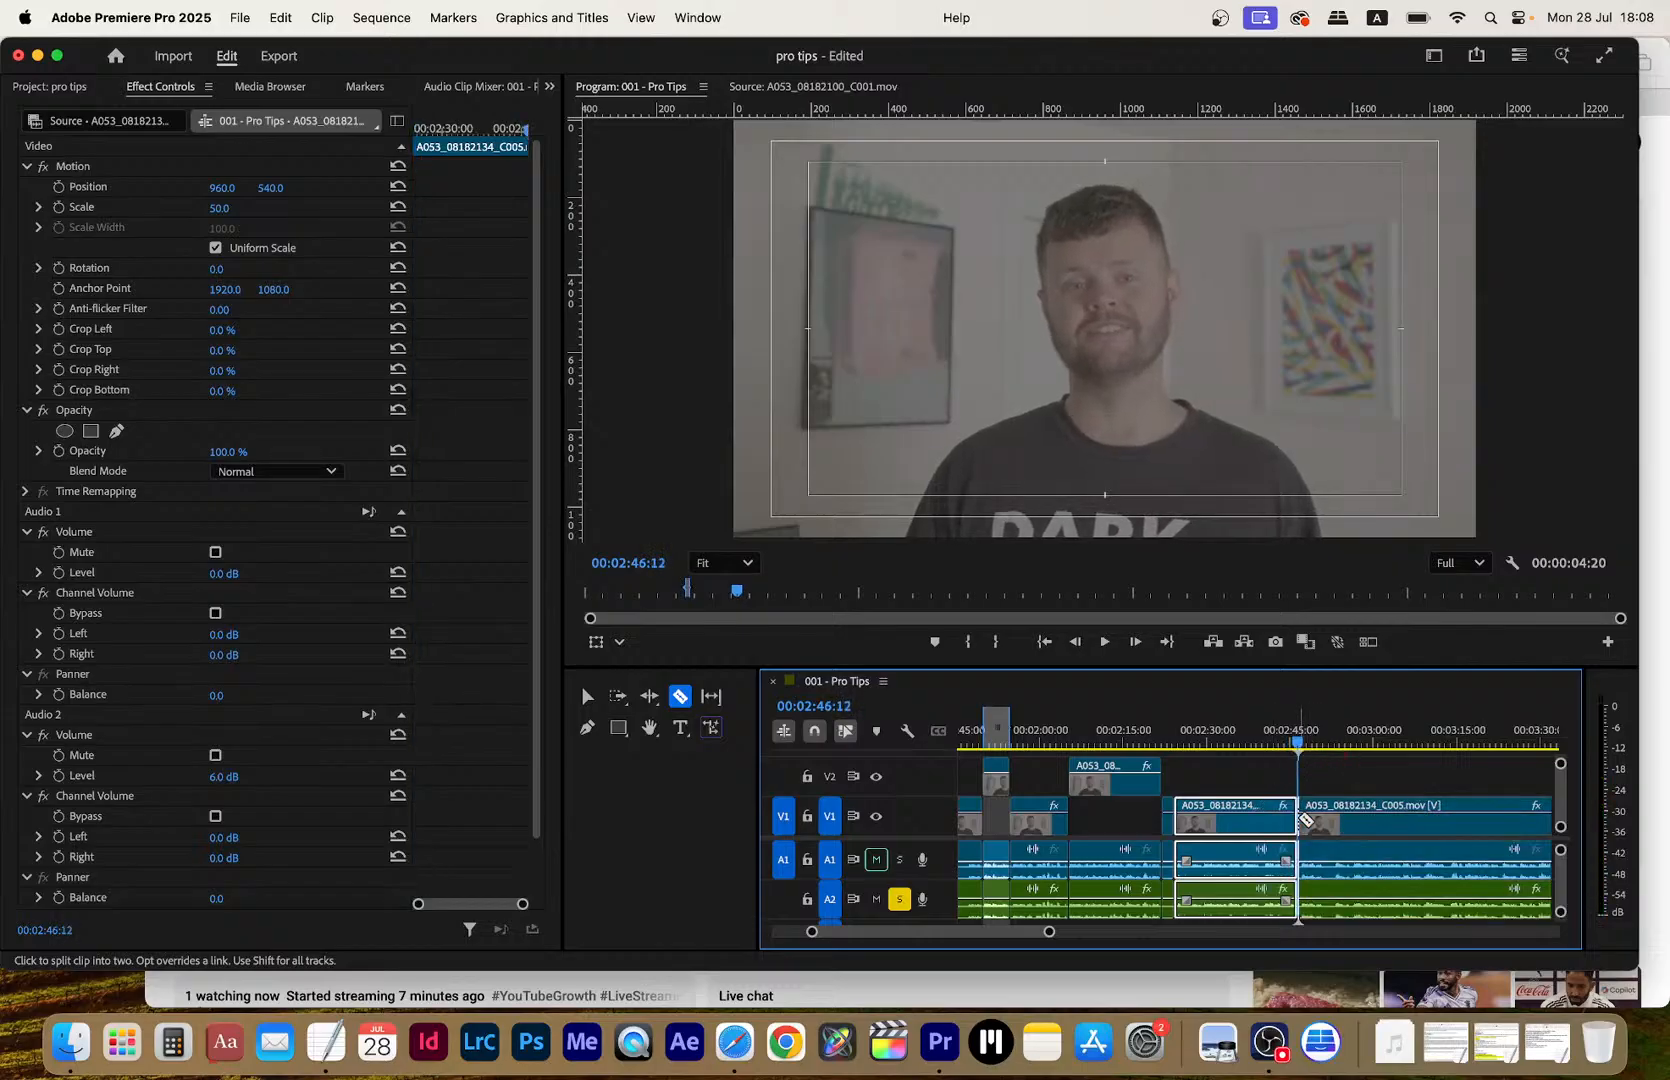
{"action": "key", "text": "v"}
{"action": "left_click_drag", "start_coordinate": [1235, 818], "coordinate": [1232, 797]}
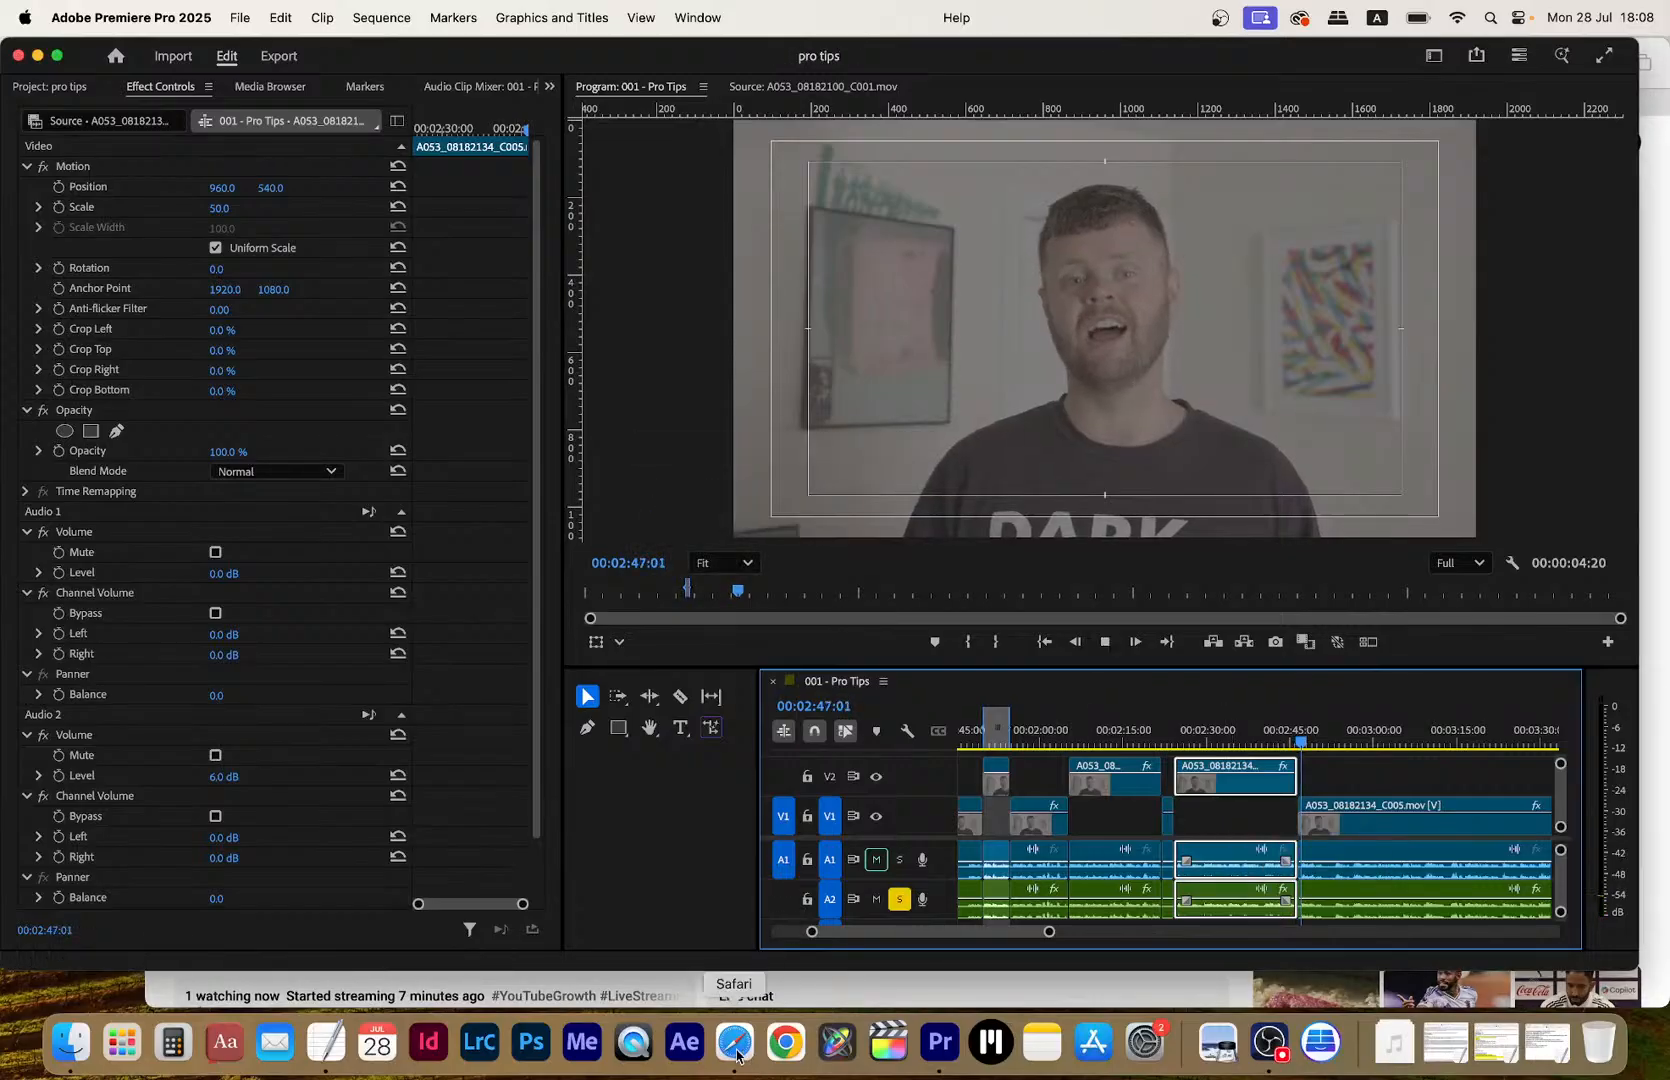
Pause playback at 00:02:47:01 and mark the remaining clip's range with In and Out points
{"action": "key", "text": "space"}
{"action": "key", "text": "x"}
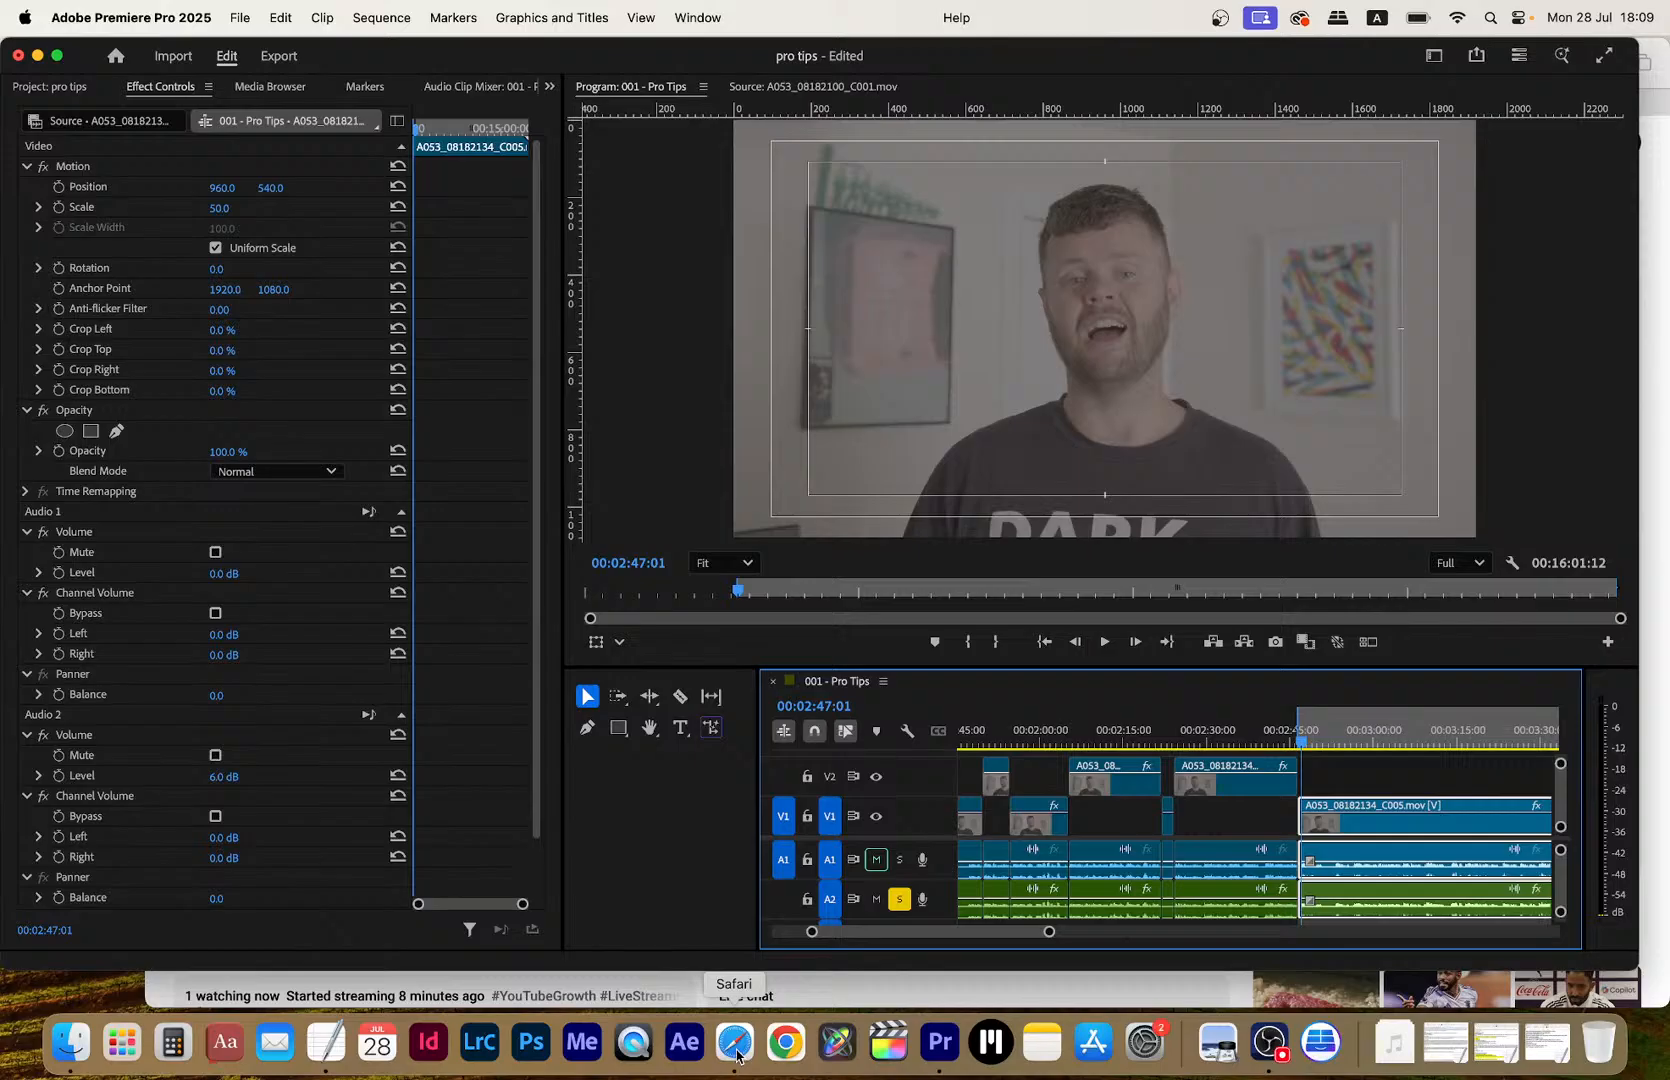
Trim the V1 clip's start to 00:02:50:21 and extend the end of the preceding V2 segment to meet it
{"action": "key", "text": "space"}
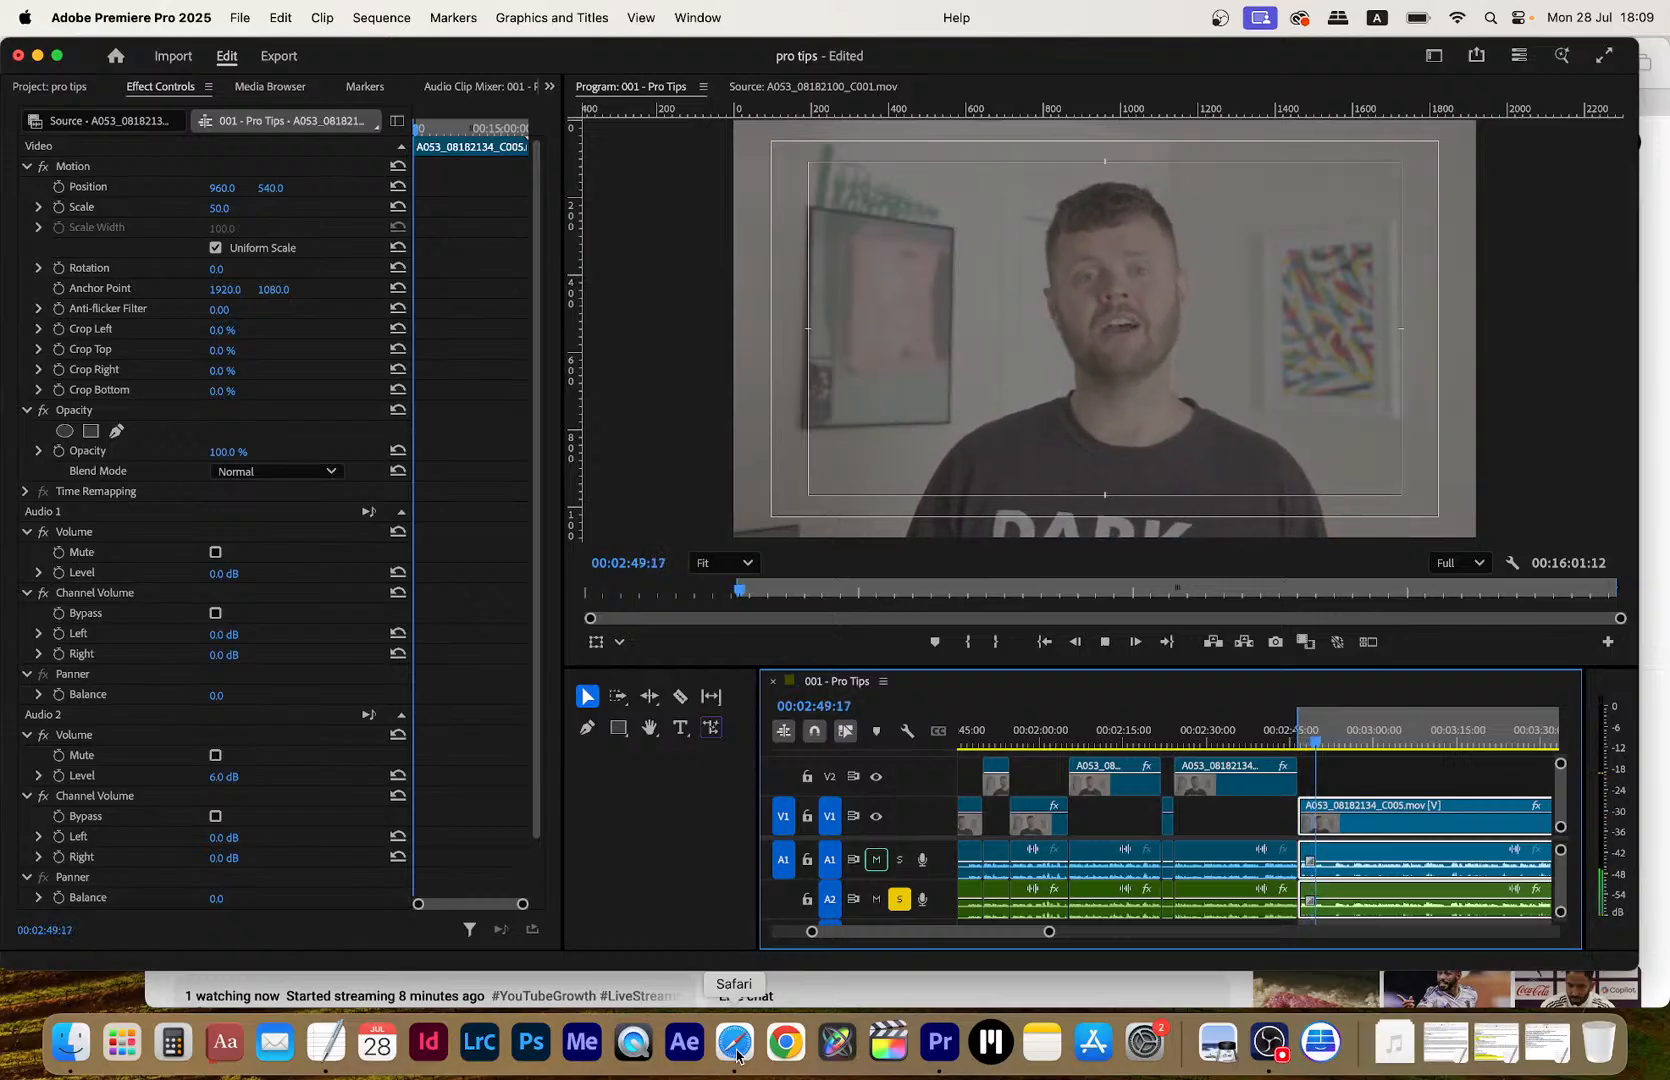
{"action": "key", "text": "equal"}
{"action": "key", "text": "equal"}
{"action": "key", "text": "space"}
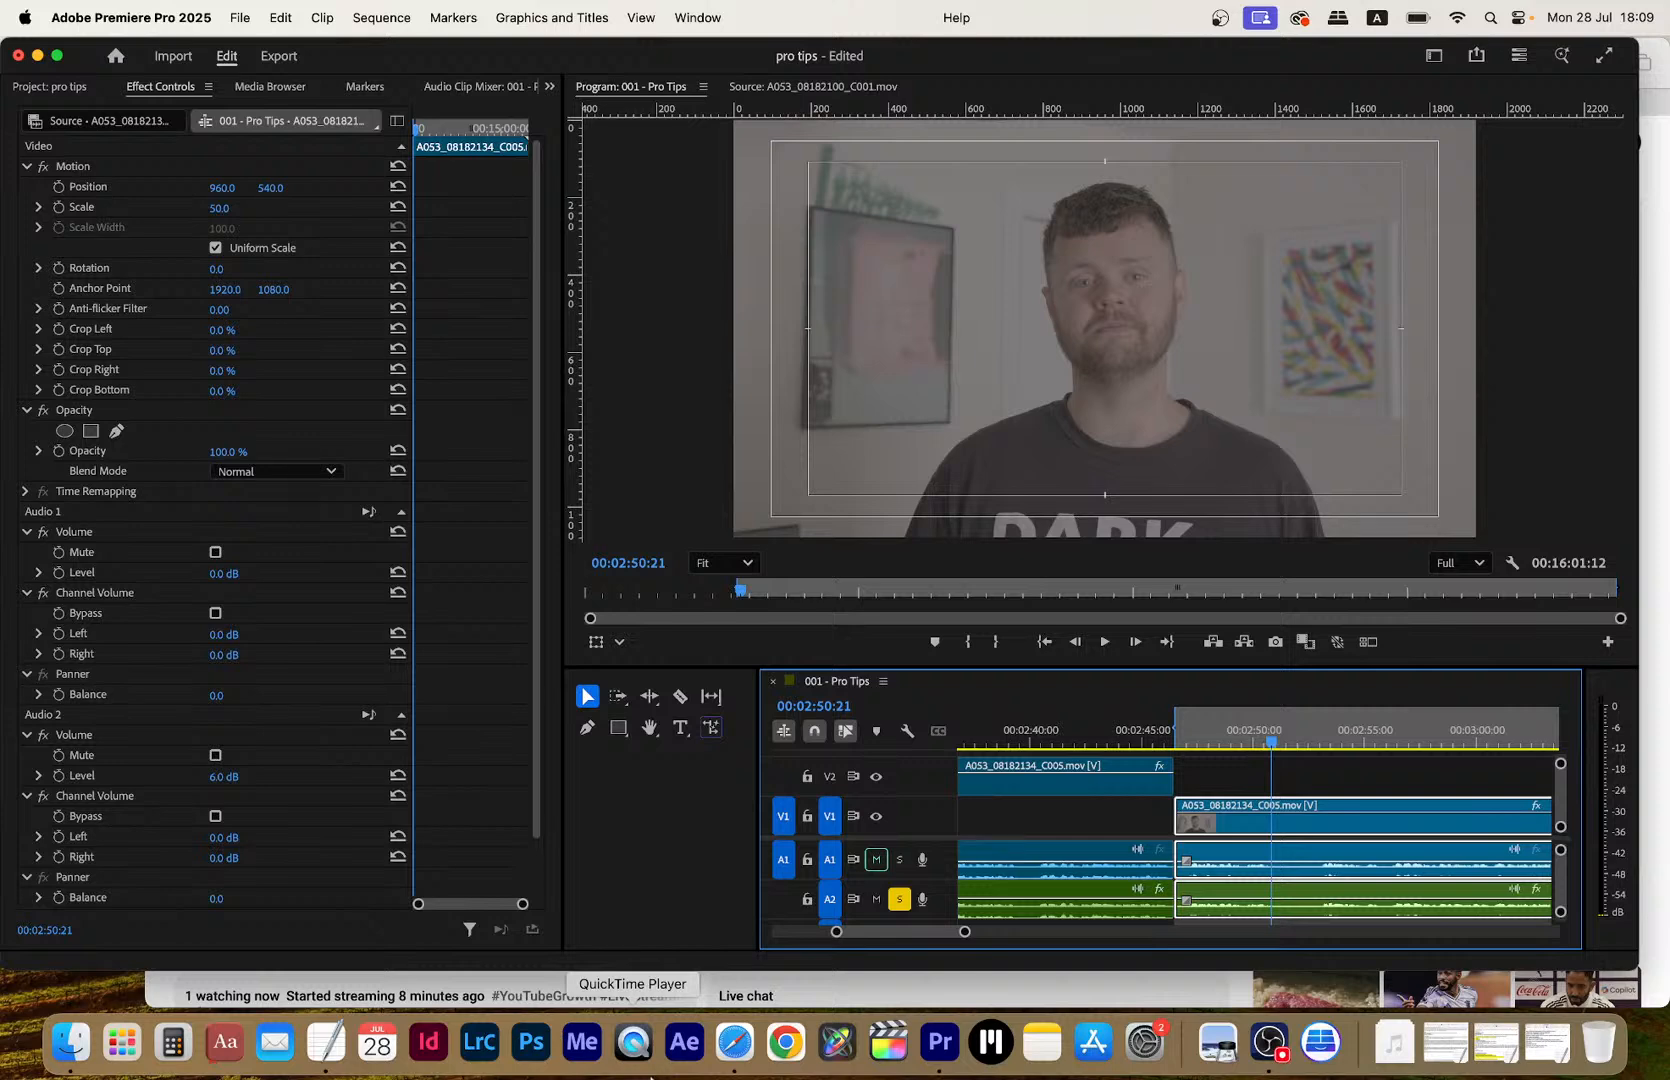
{"action": "left_click_drag", "start_coordinate": [1177, 822], "coordinate": [1276, 818]}
{"action": "left_click_drag", "start_coordinate": [1173, 782], "coordinate": [1268, 790]}
Split the linked clips at 00:02:52:24 and about 00:03:22, and raise the video segment between those cuts to track V2
{"action": "key", "text": "space"}
{"action": "key", "text": "c"}
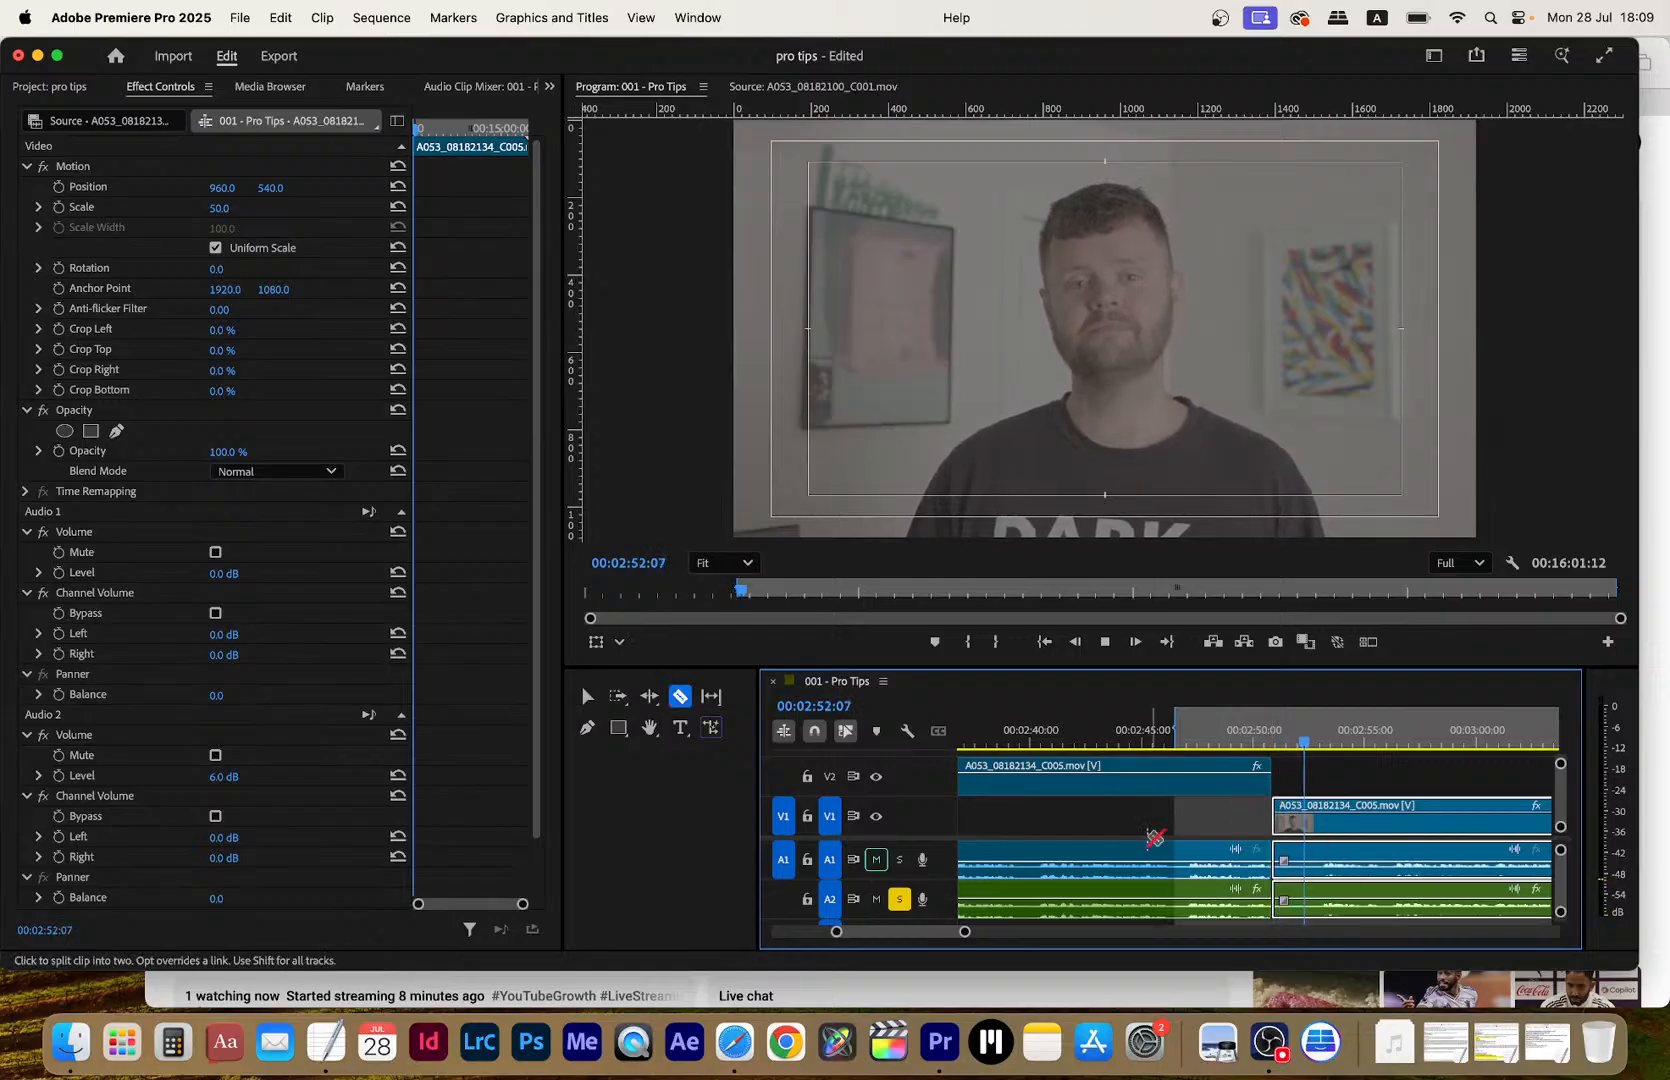
{"action": "left_click", "coordinate": [1320, 858]}
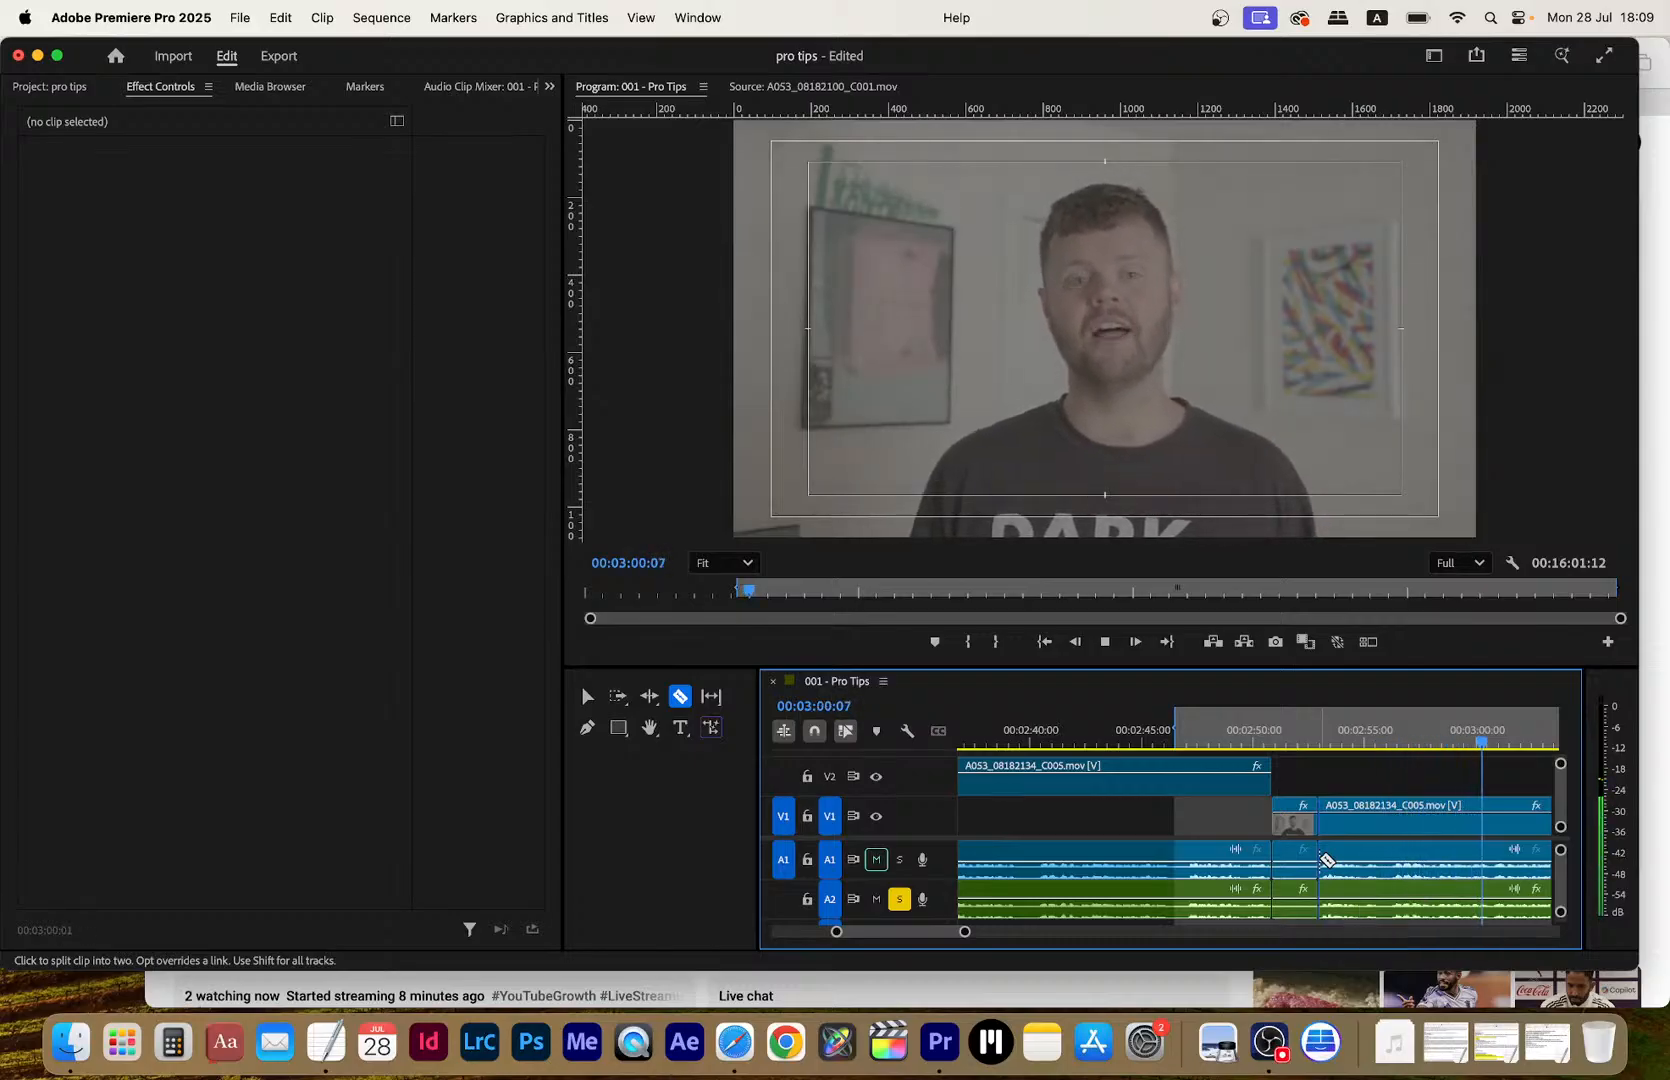
{"action": "scroll", "coordinate": [1320, 858], "scroll_direction": "right", "scroll_amount": 2}
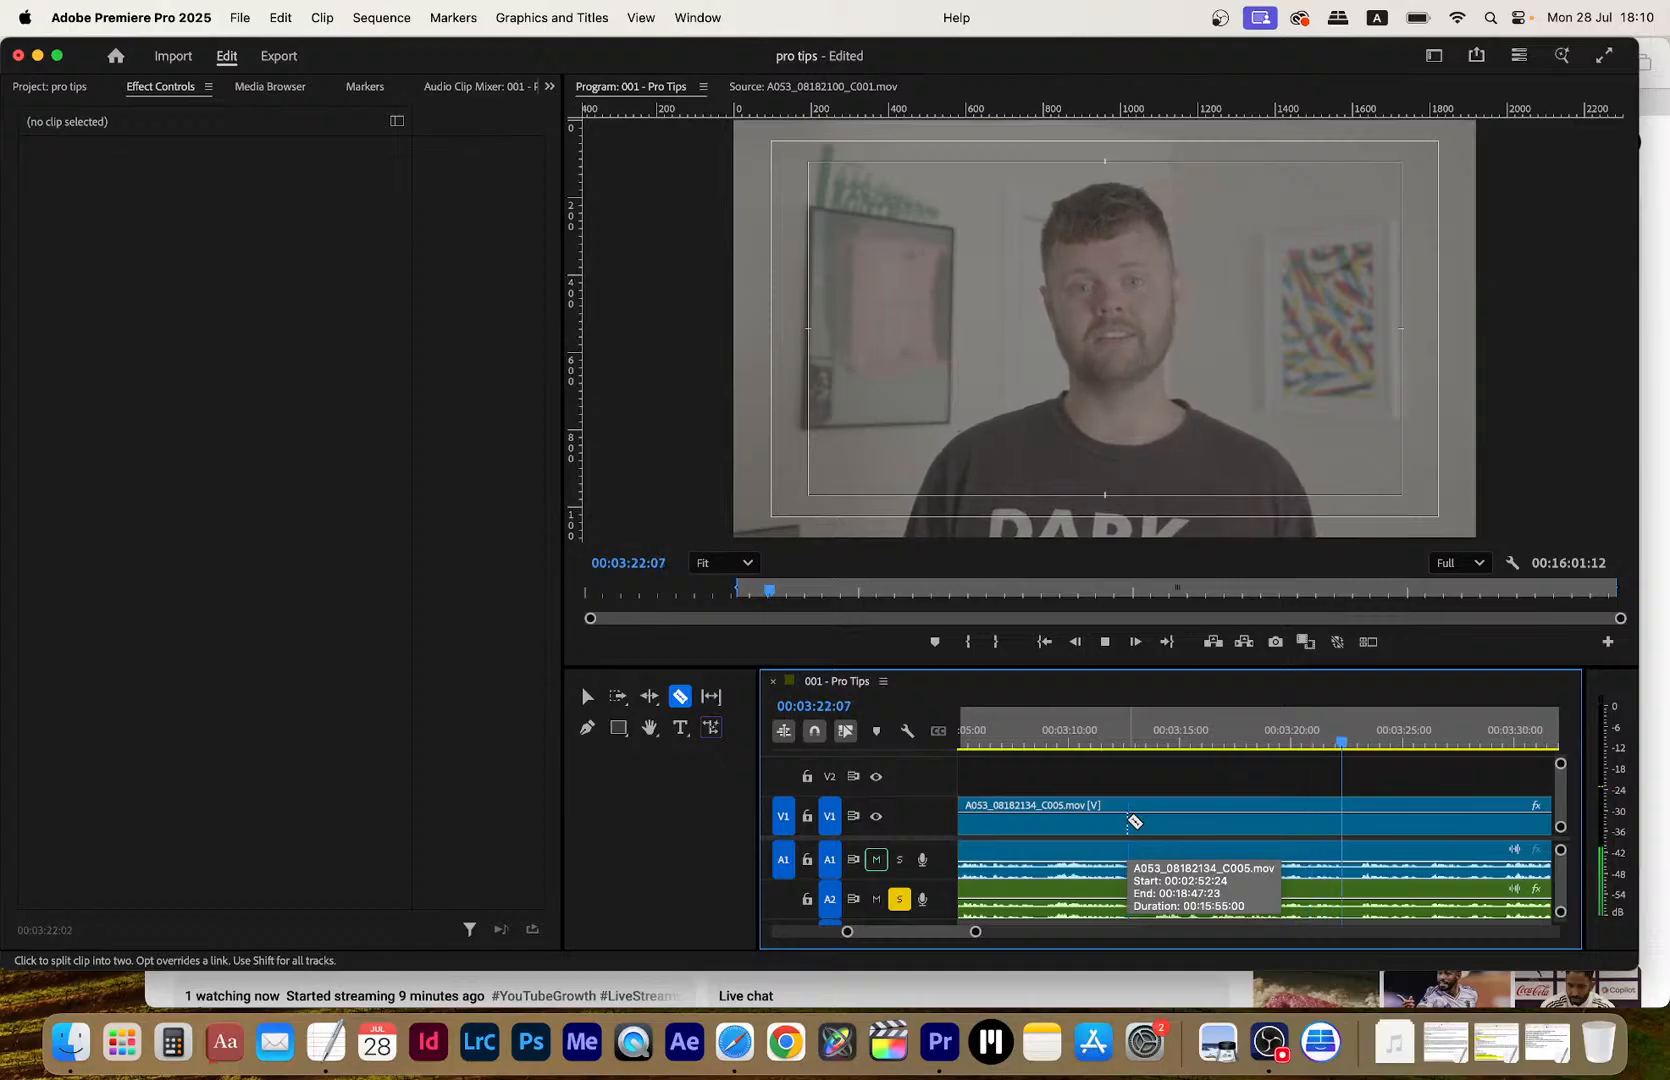
{"action": "key", "text": "space"}
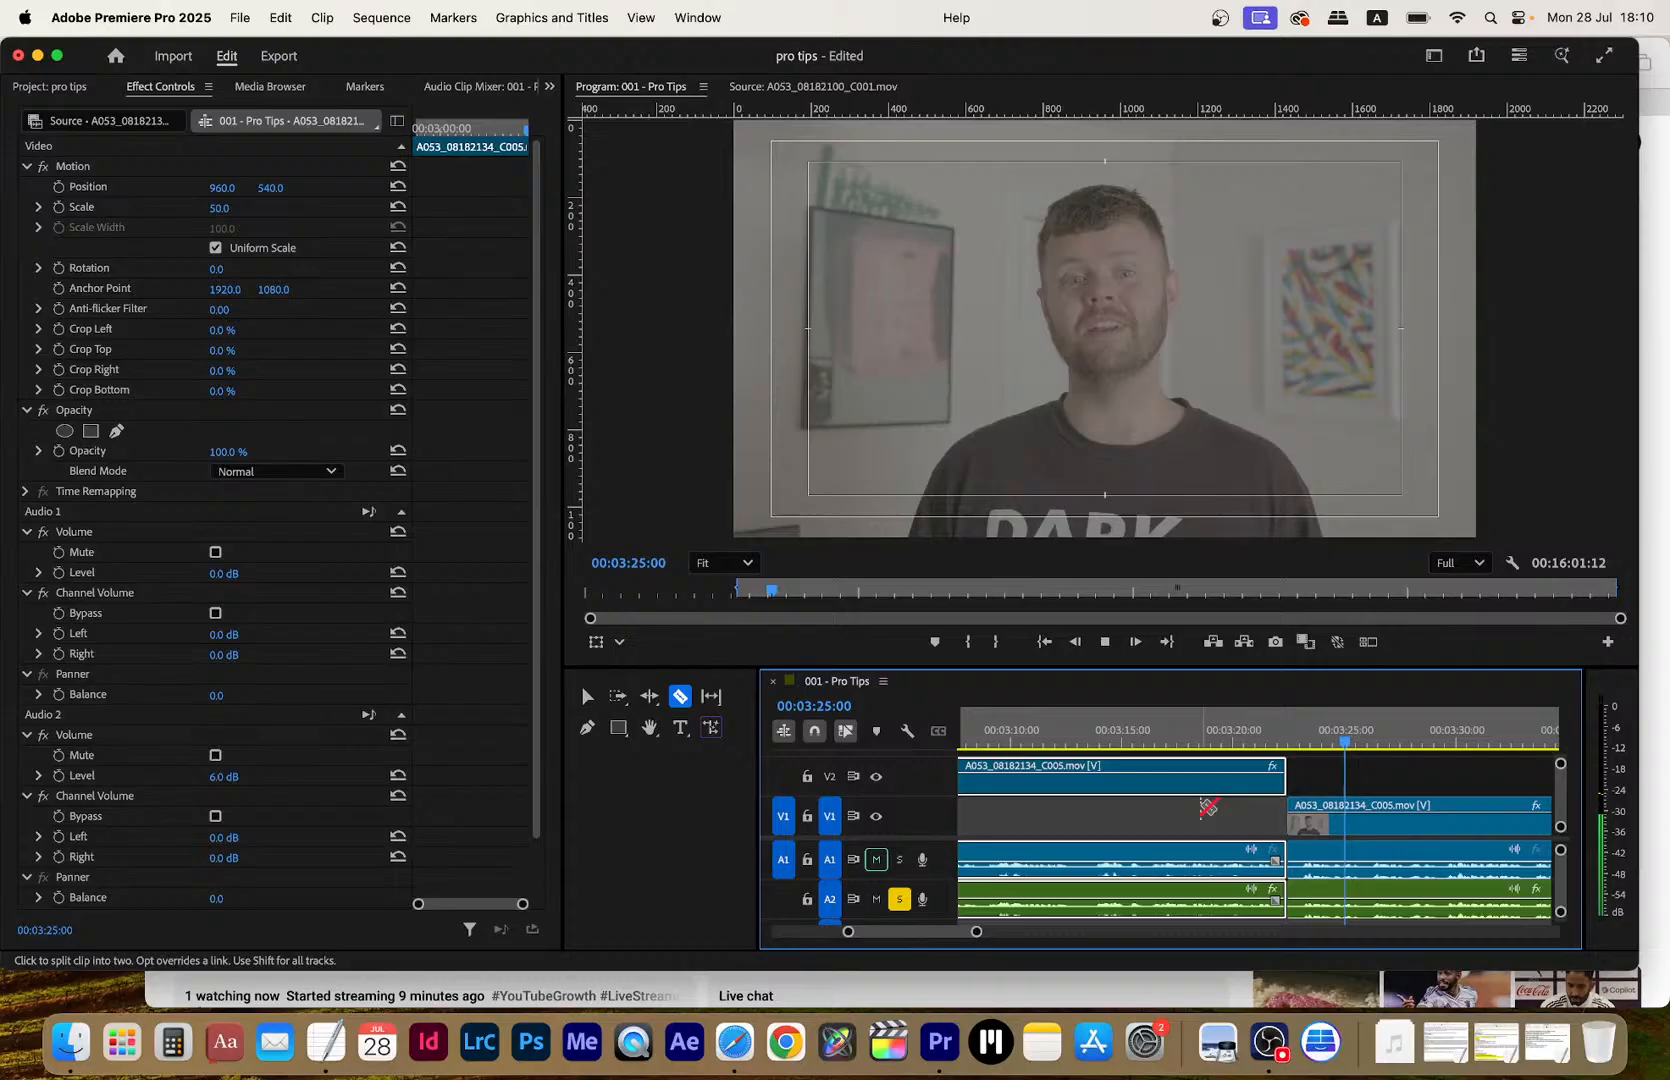
Split the linked clips at 00:03:26:03 and 00:03:43:16 with the Razor tool
{"action": "key", "text": "space"}
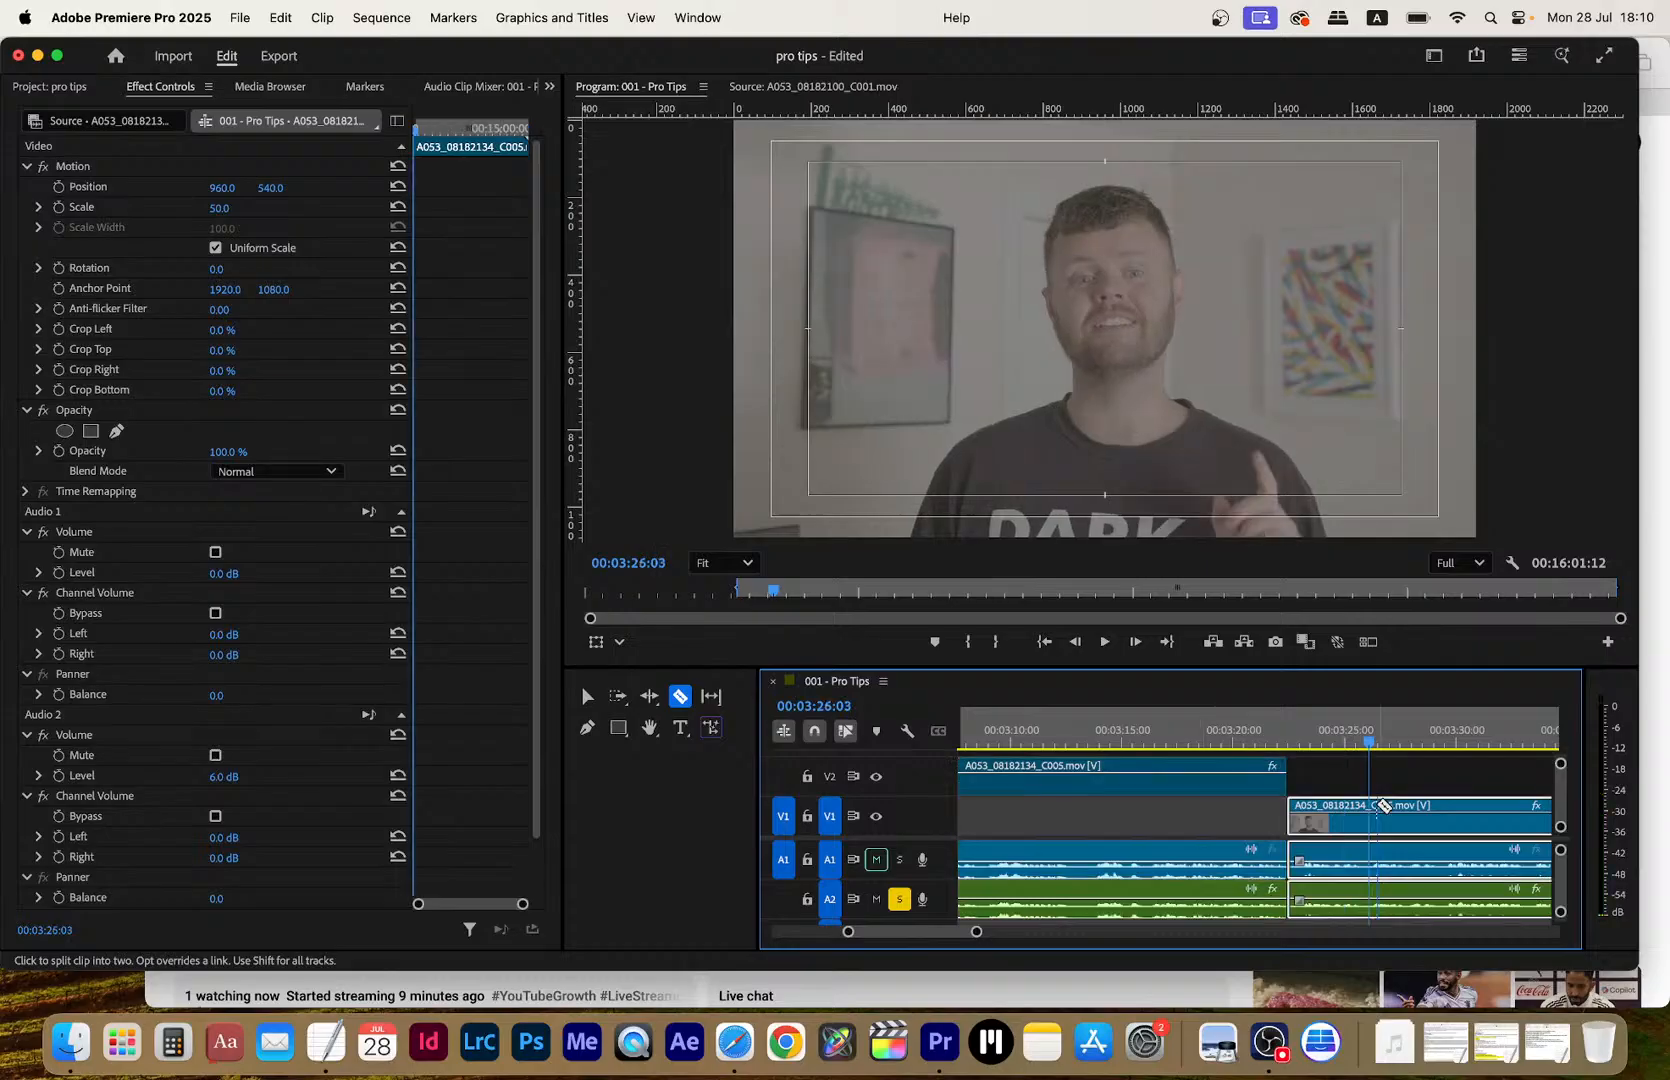
{"action": "left_click", "coordinate": [1379, 808]}
{"action": "key", "text": "space"}
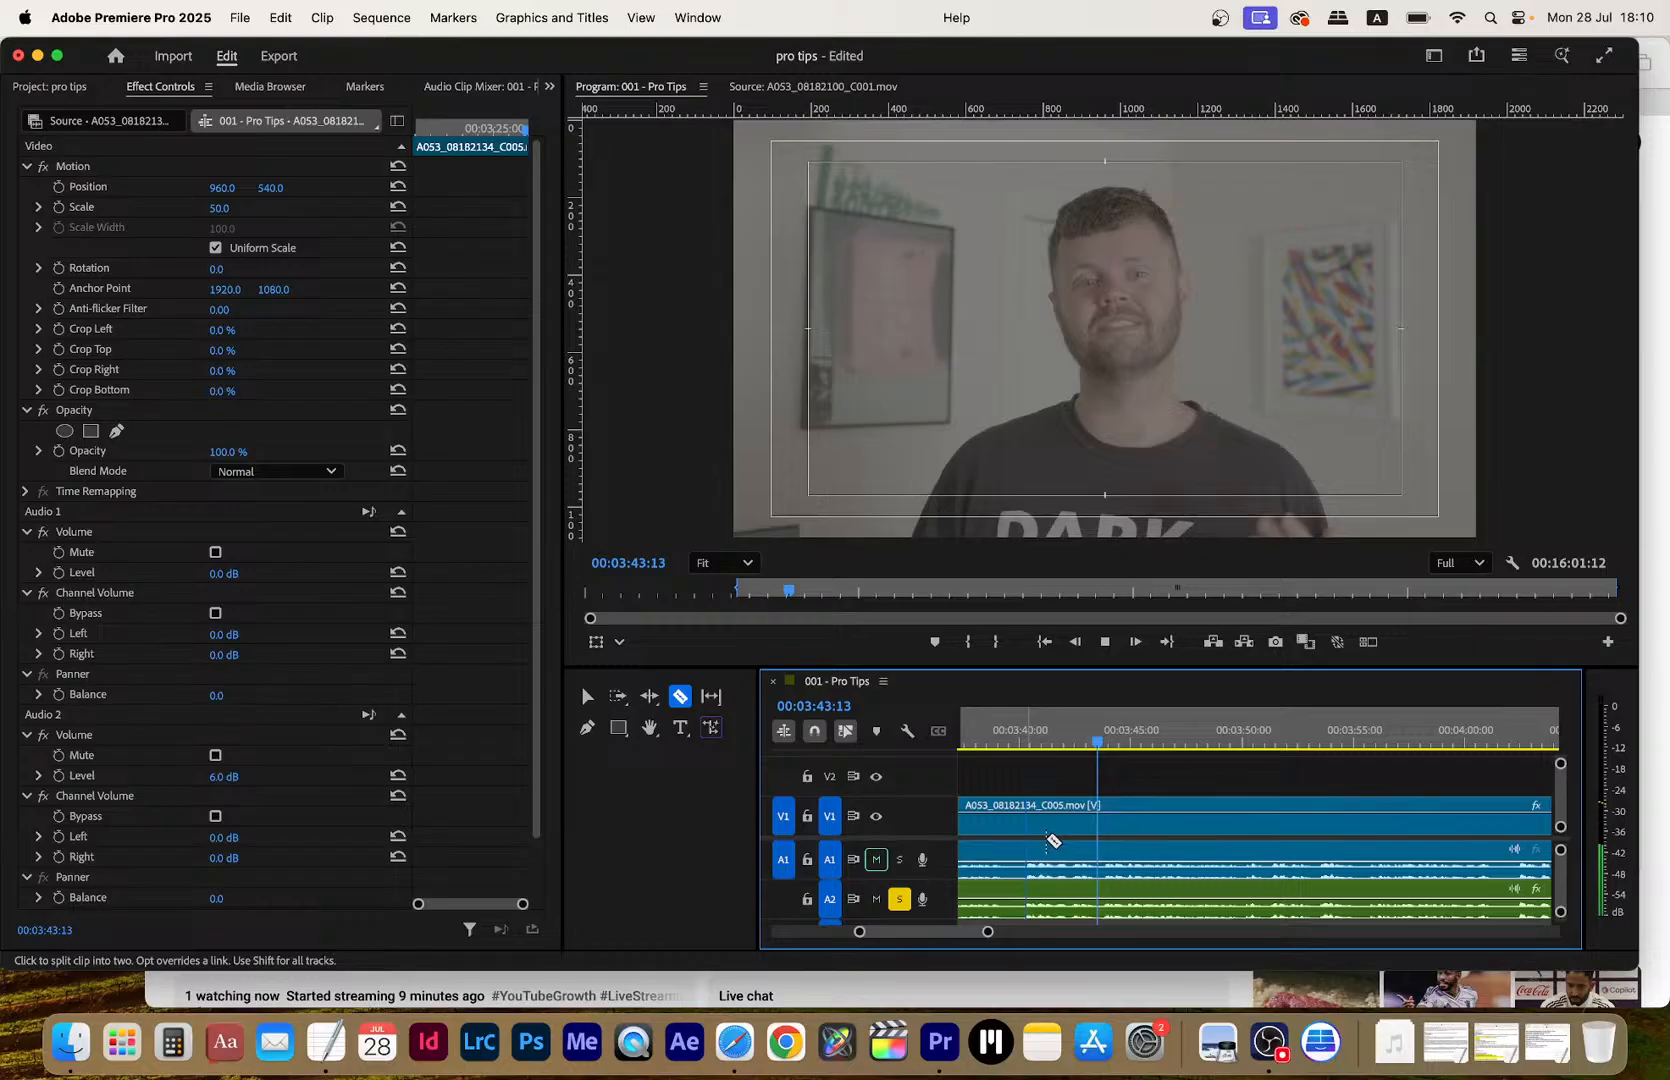
{"action": "left_click", "coordinate": [1098, 843]}
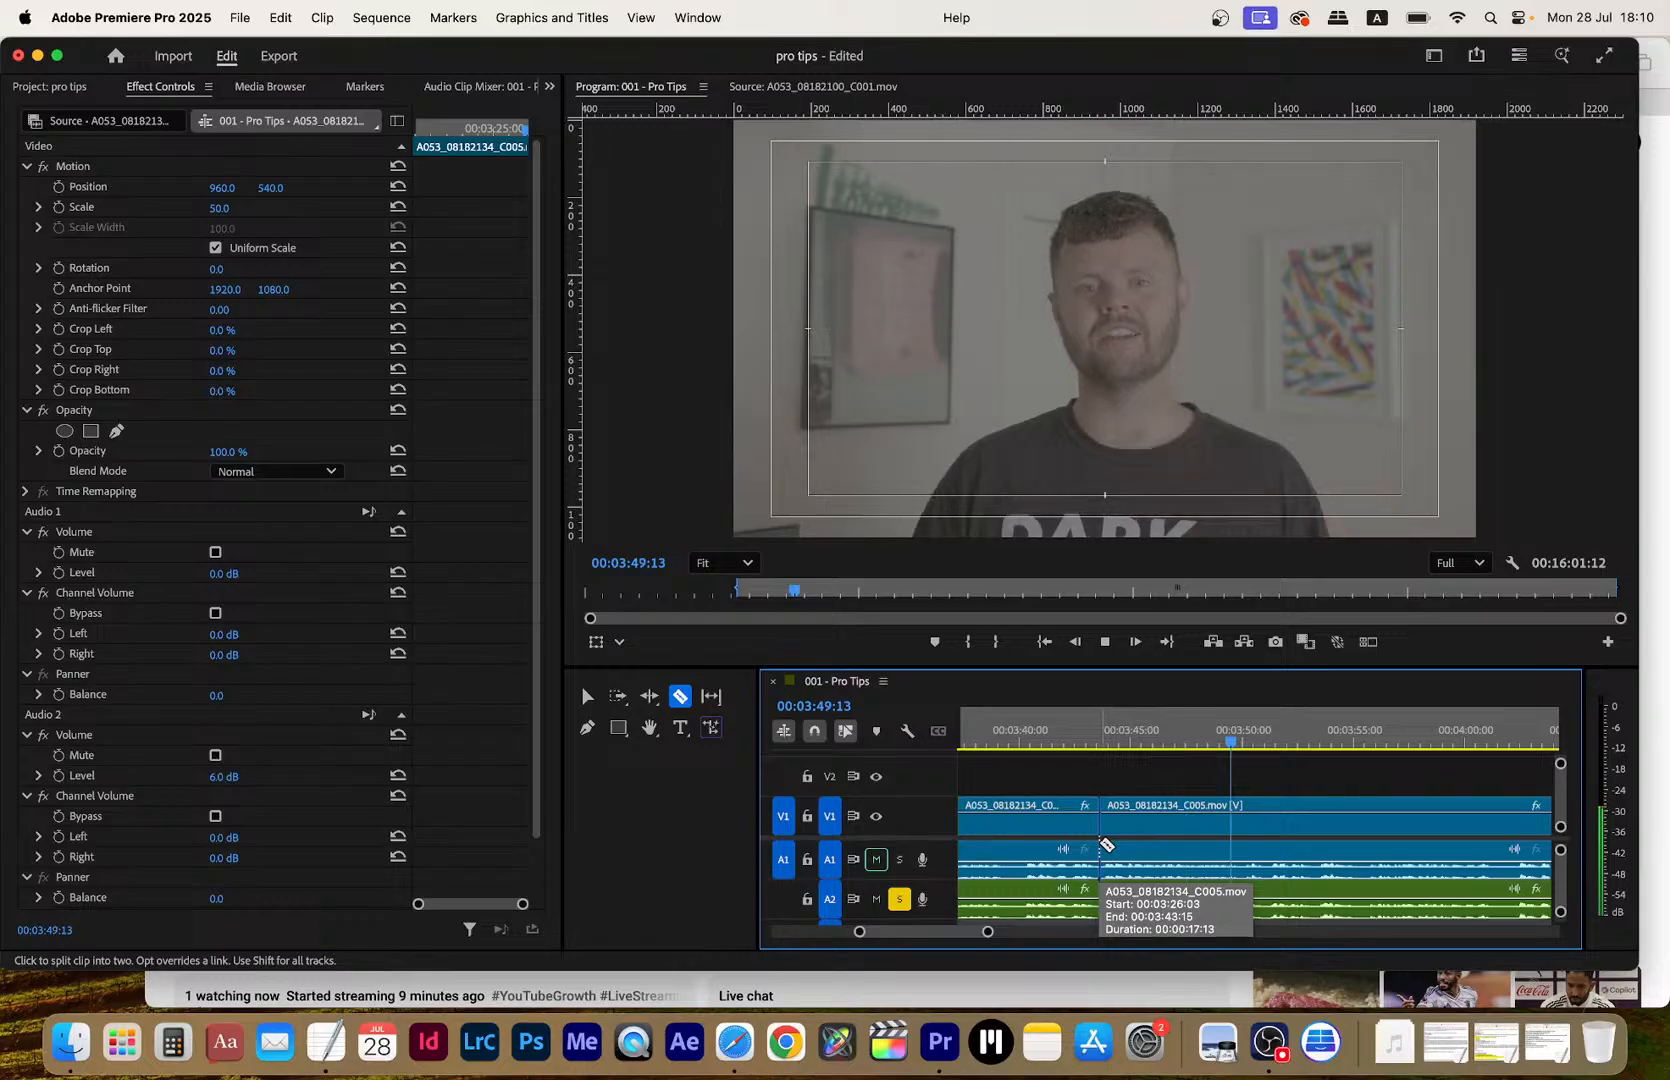
Play on through the take after 00:03:43:16 and split the linked clips at 00:04:39:01 with the Razor tool
{"action": "key", "text": "v"}
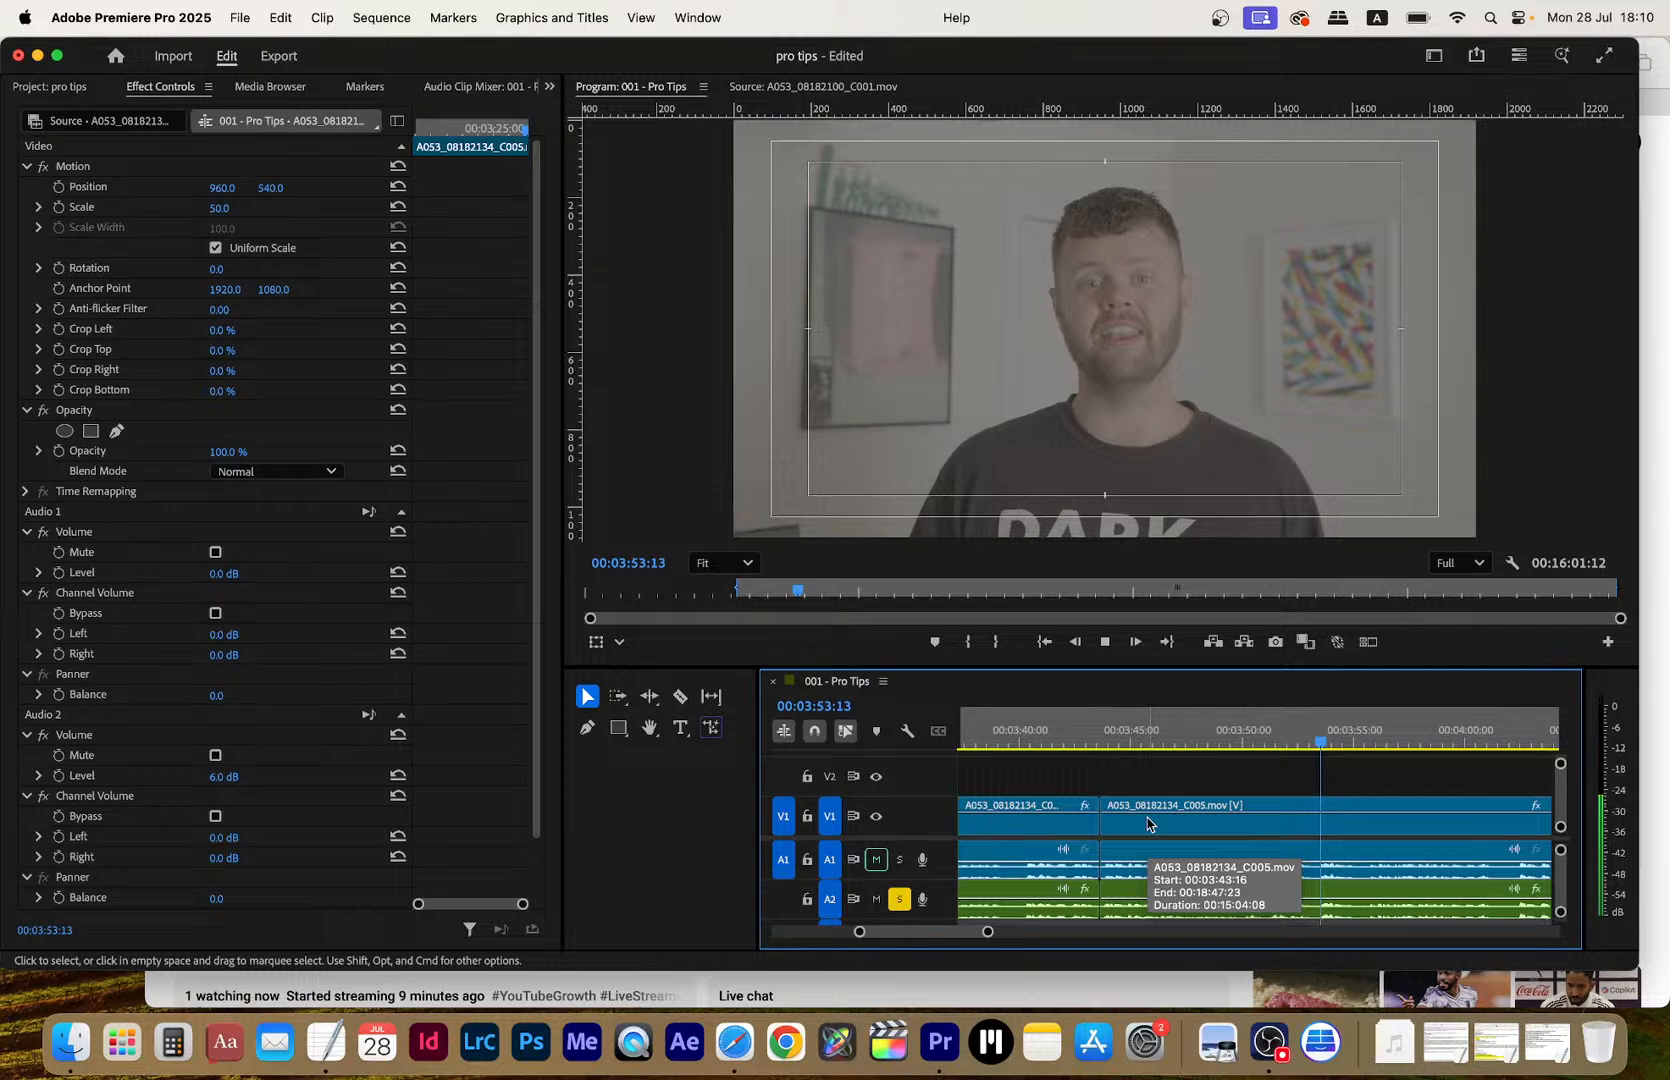
{"action": "key", "text": "minus"}
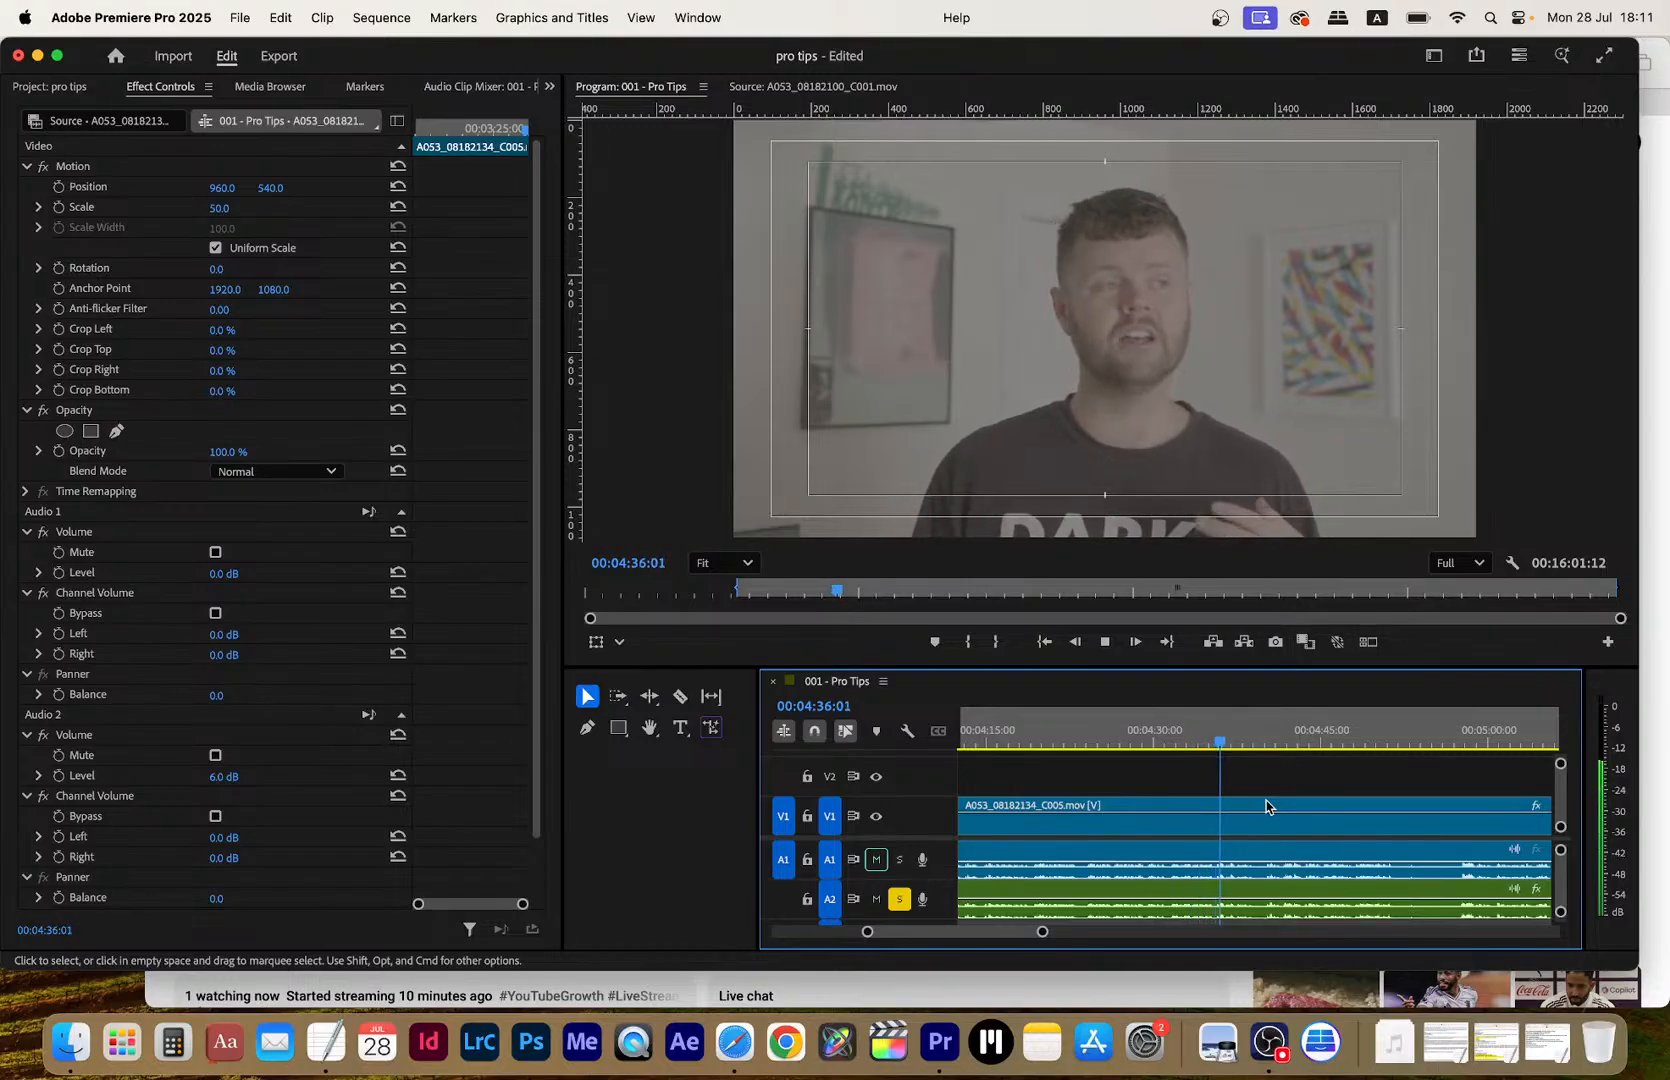
{"action": "key", "text": "c"}
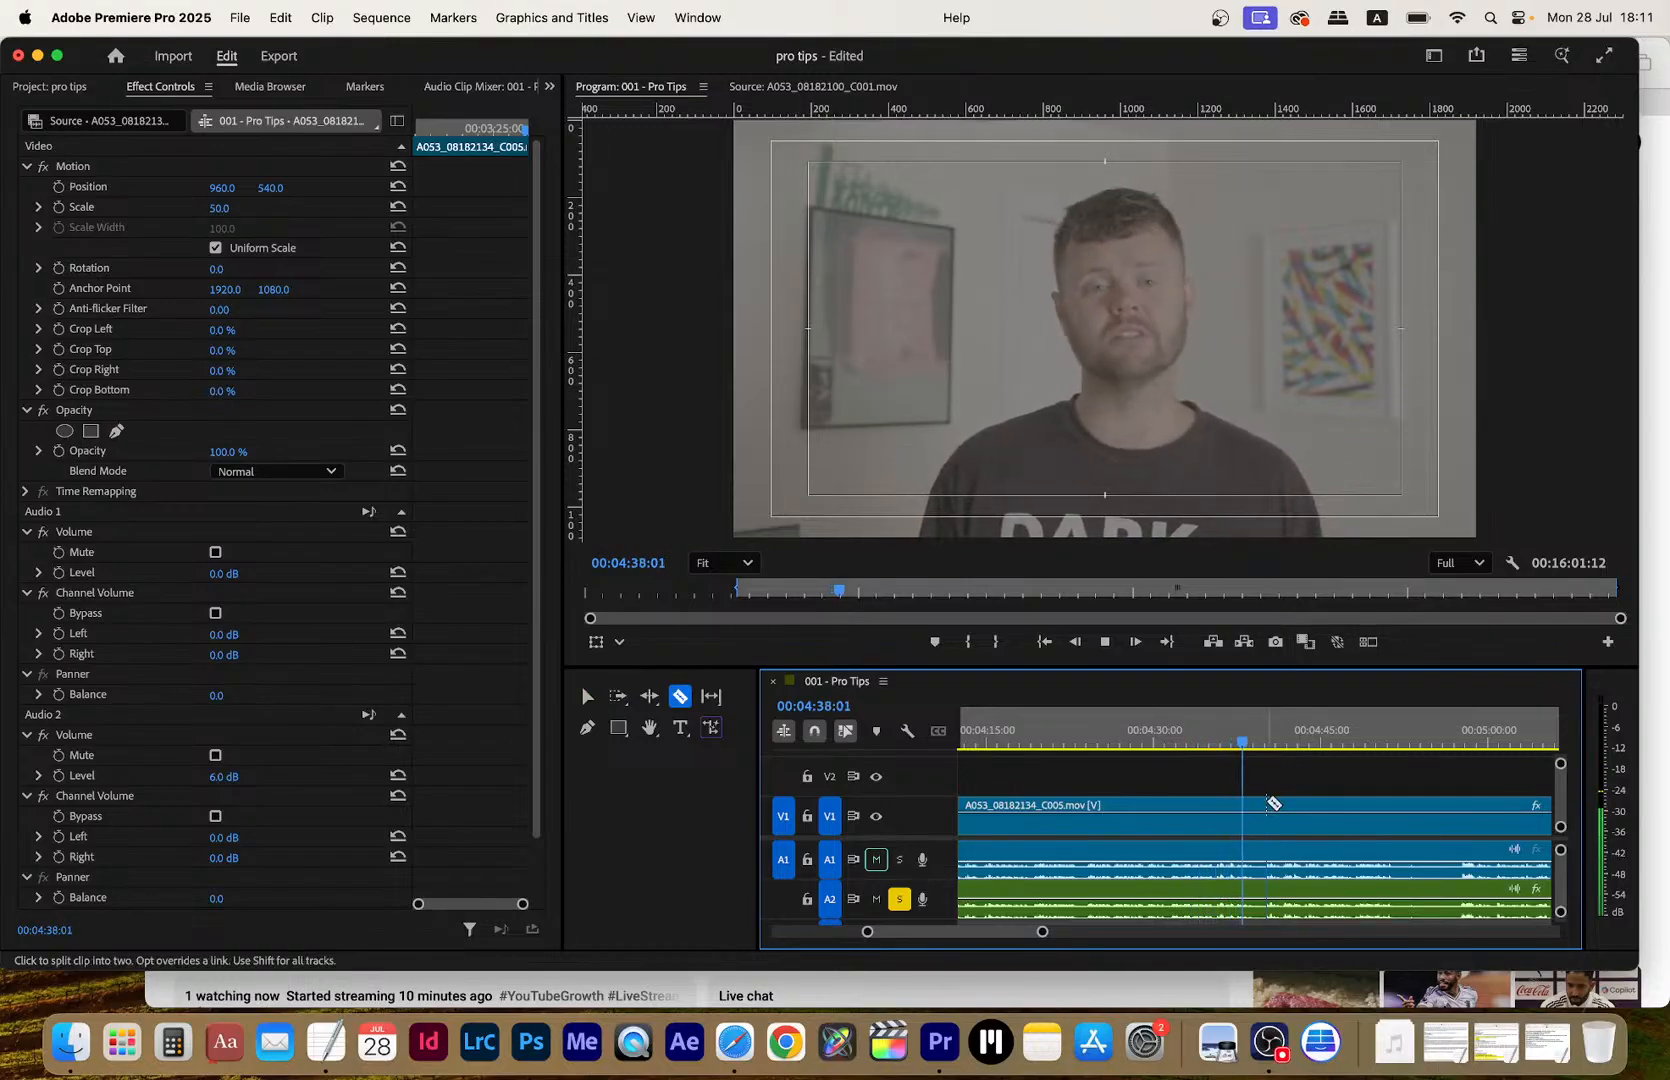
{"action": "key", "text": "space"}
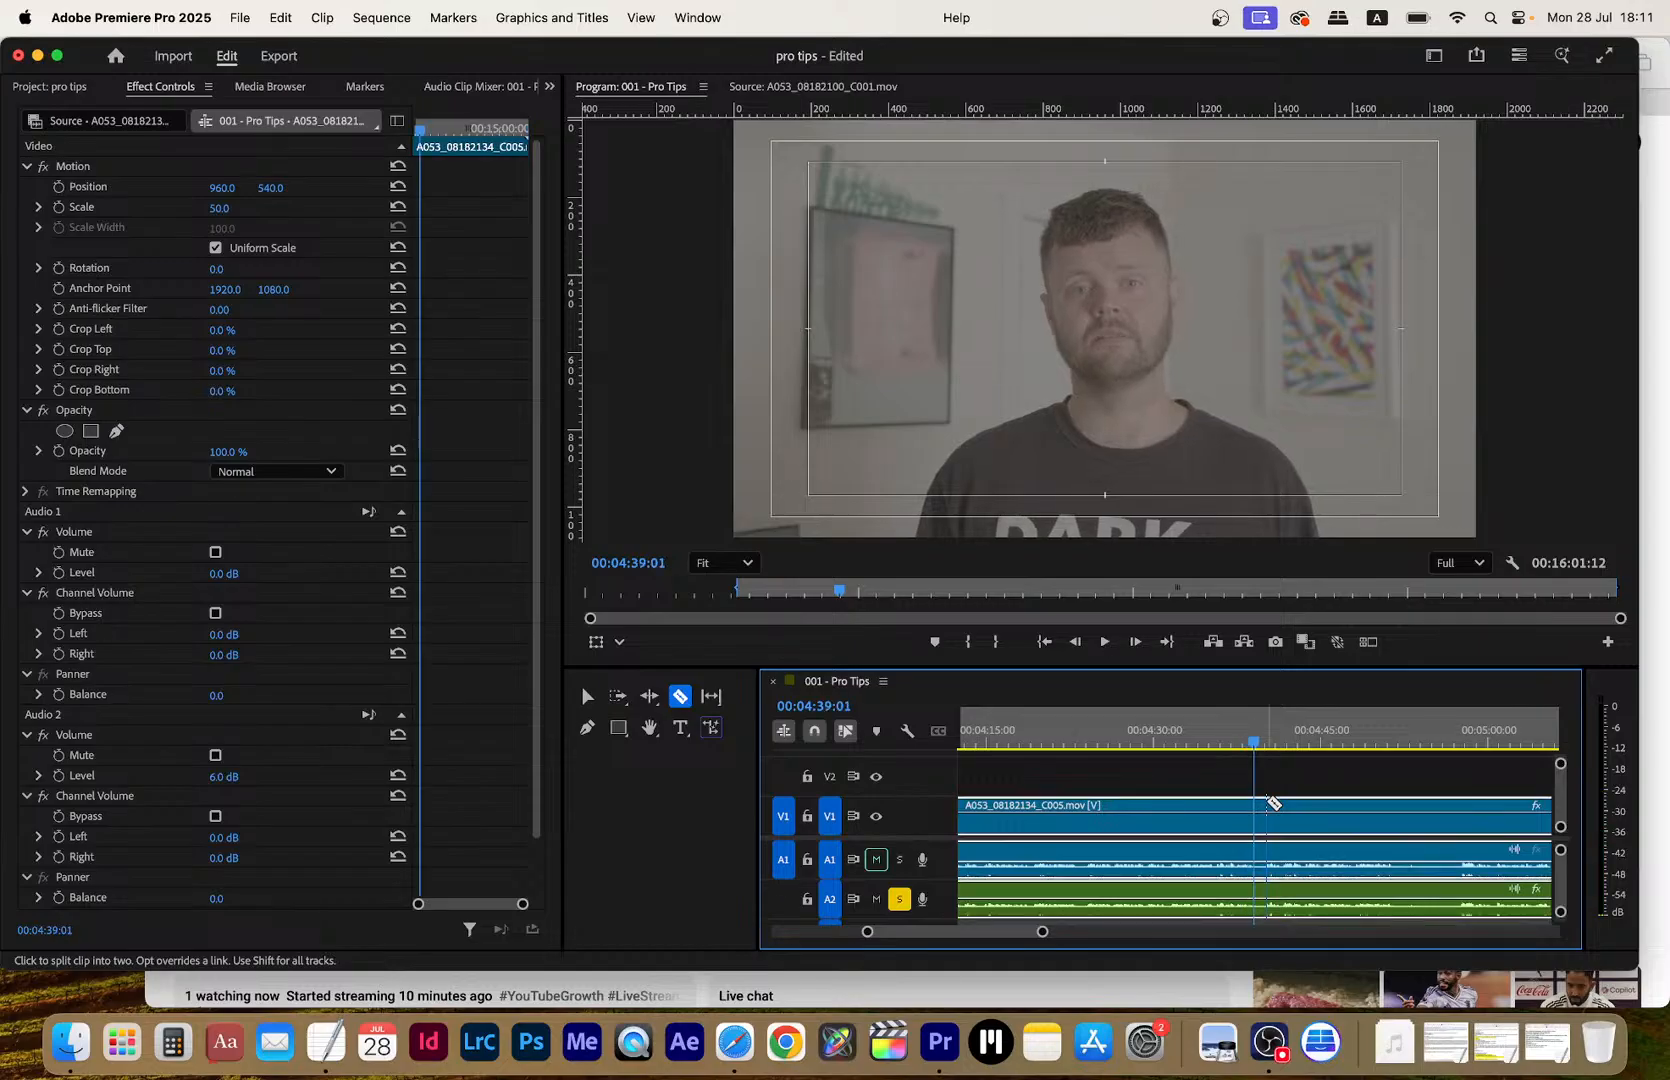
{"action": "left_click", "coordinate": [1259, 815]}
Move the video segment between 00:03:43:16 and 00:04:39:01 up to track V2, save the project and resume playback
{"action": "key", "text": "v"}
{"action": "left_click_drag", "start_coordinate": [1199, 815], "coordinate": [1190, 790]}
{"action": "key", "text": "super+s"}
{"action": "key", "text": "space"}
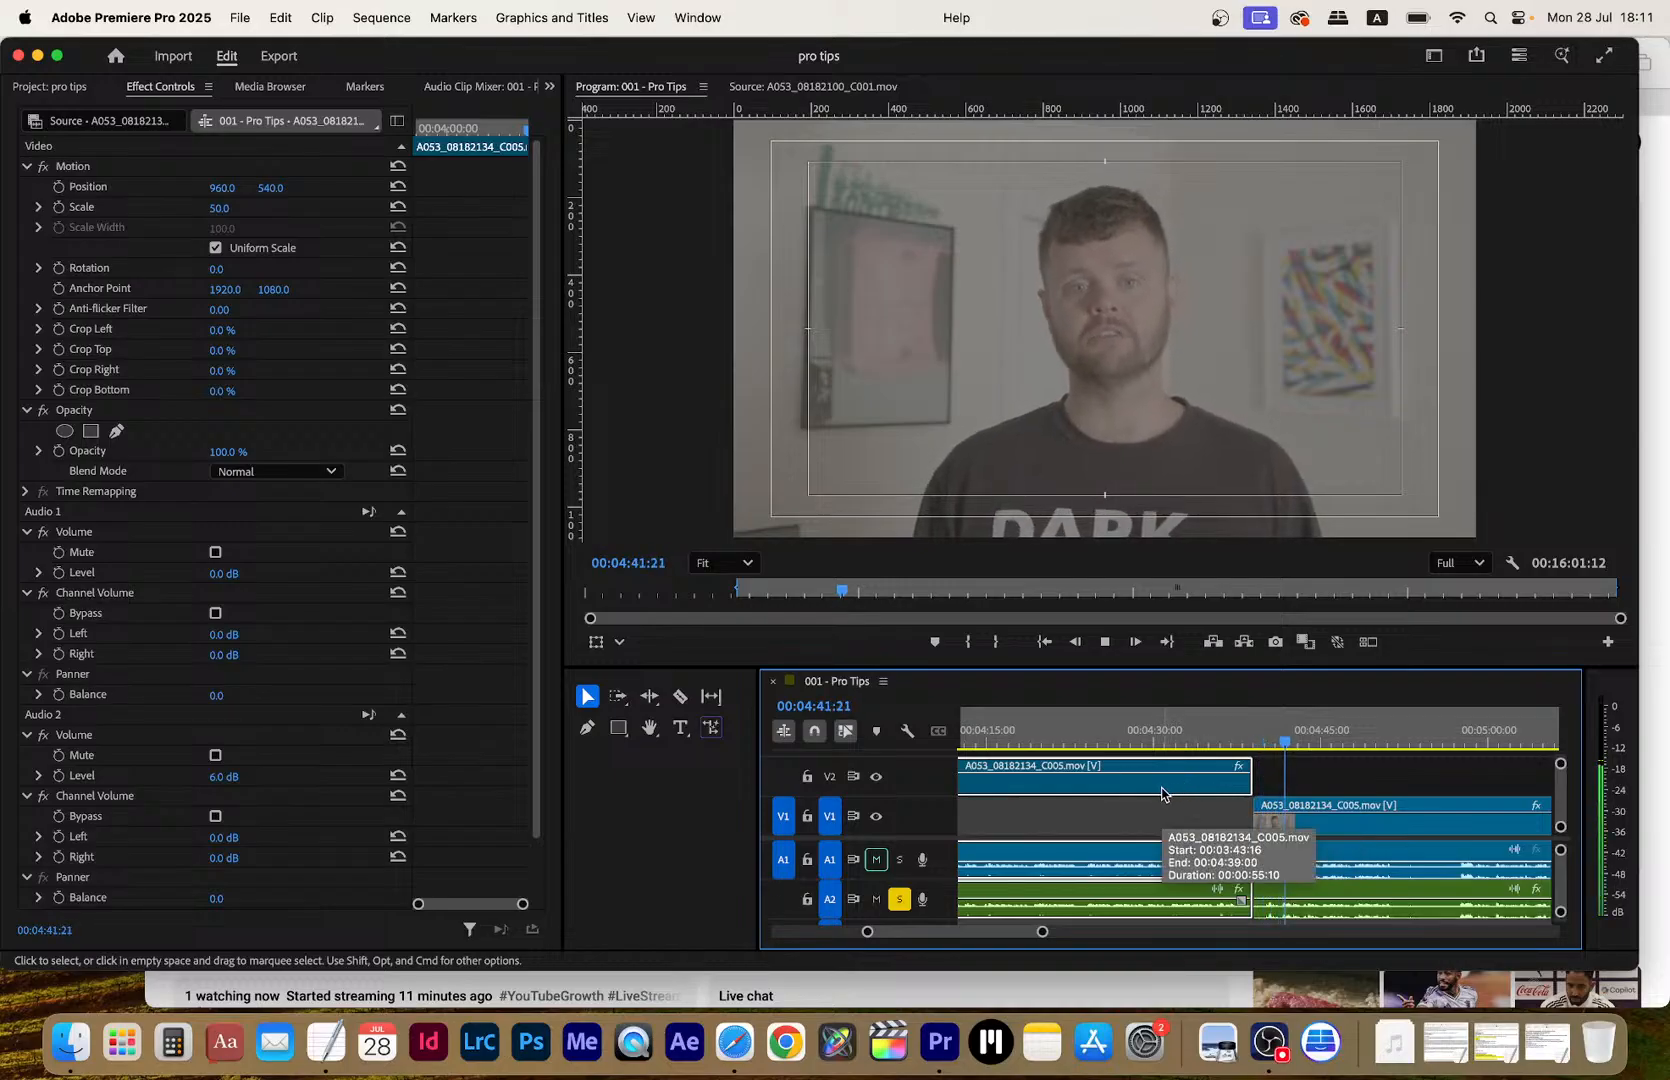
Replay the footage just after 00:04:39:01 and split the linked clips at 00:04:41:07 with the Razor tool
{"action": "left_click", "coordinate": [1272, 739]}
{"action": "key", "text": "space"}
{"action": "key", "text": "space"}
{"action": "key", "text": "c"}
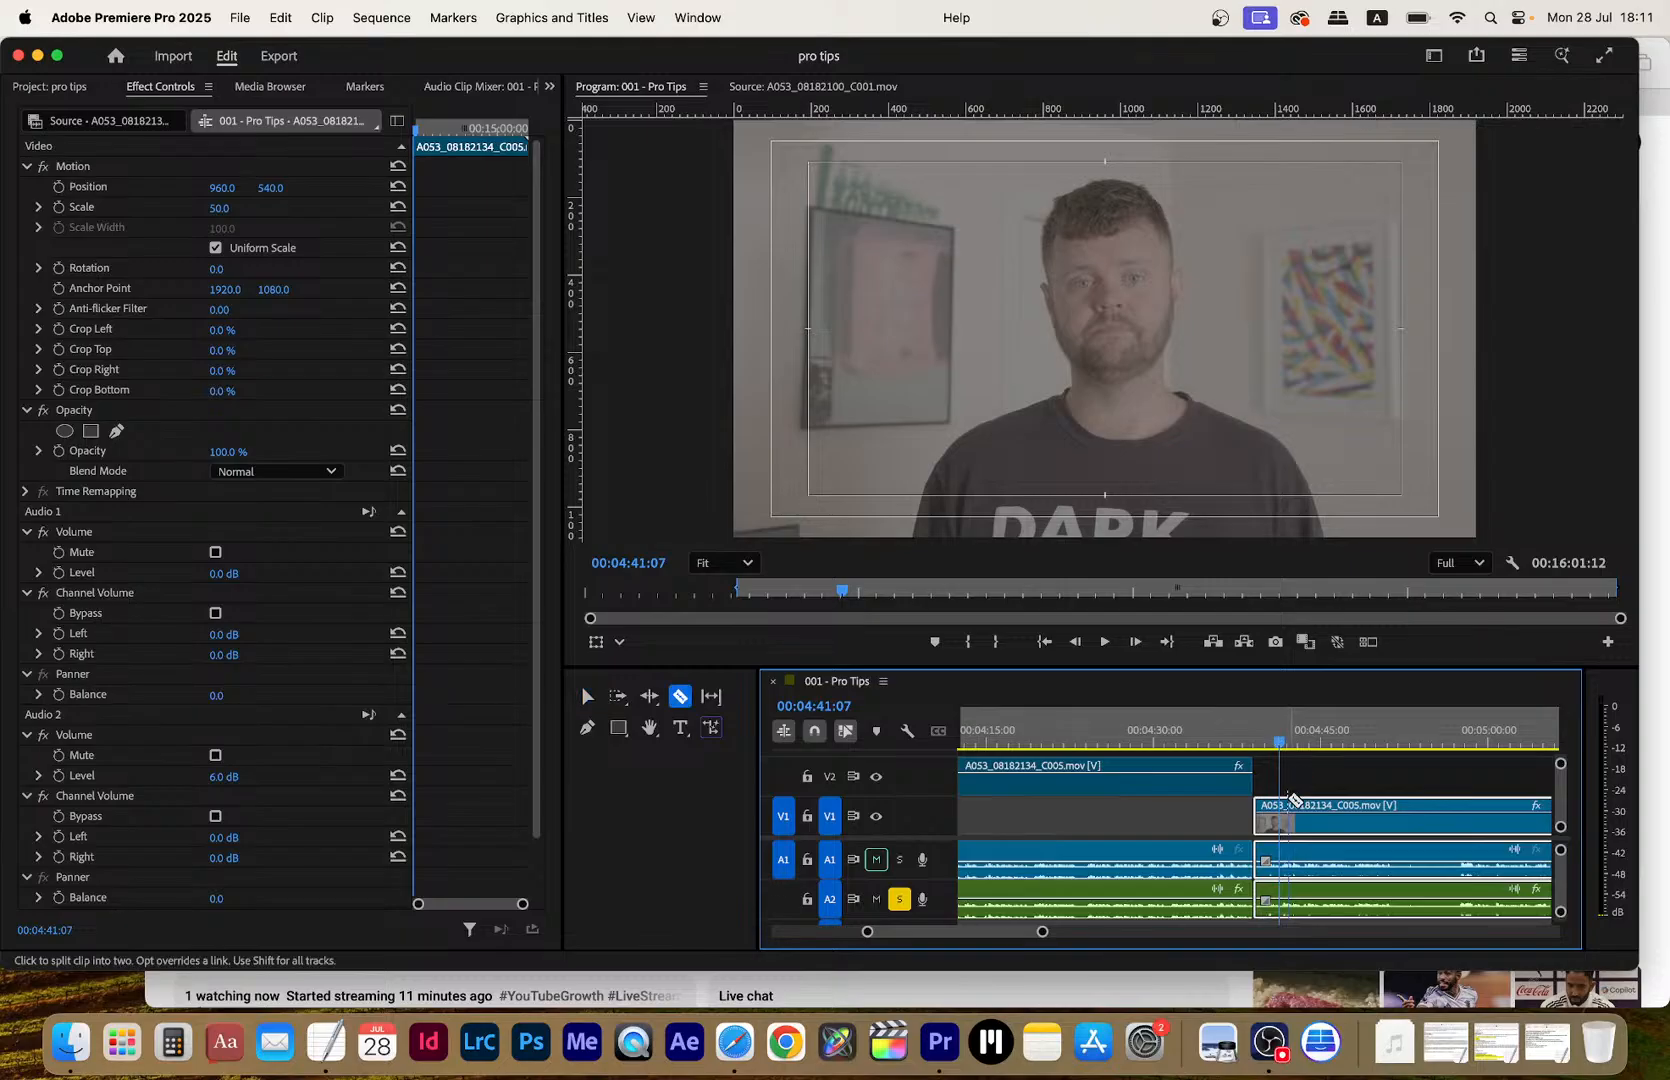
{"action": "left_click", "coordinate": [1283, 815]}
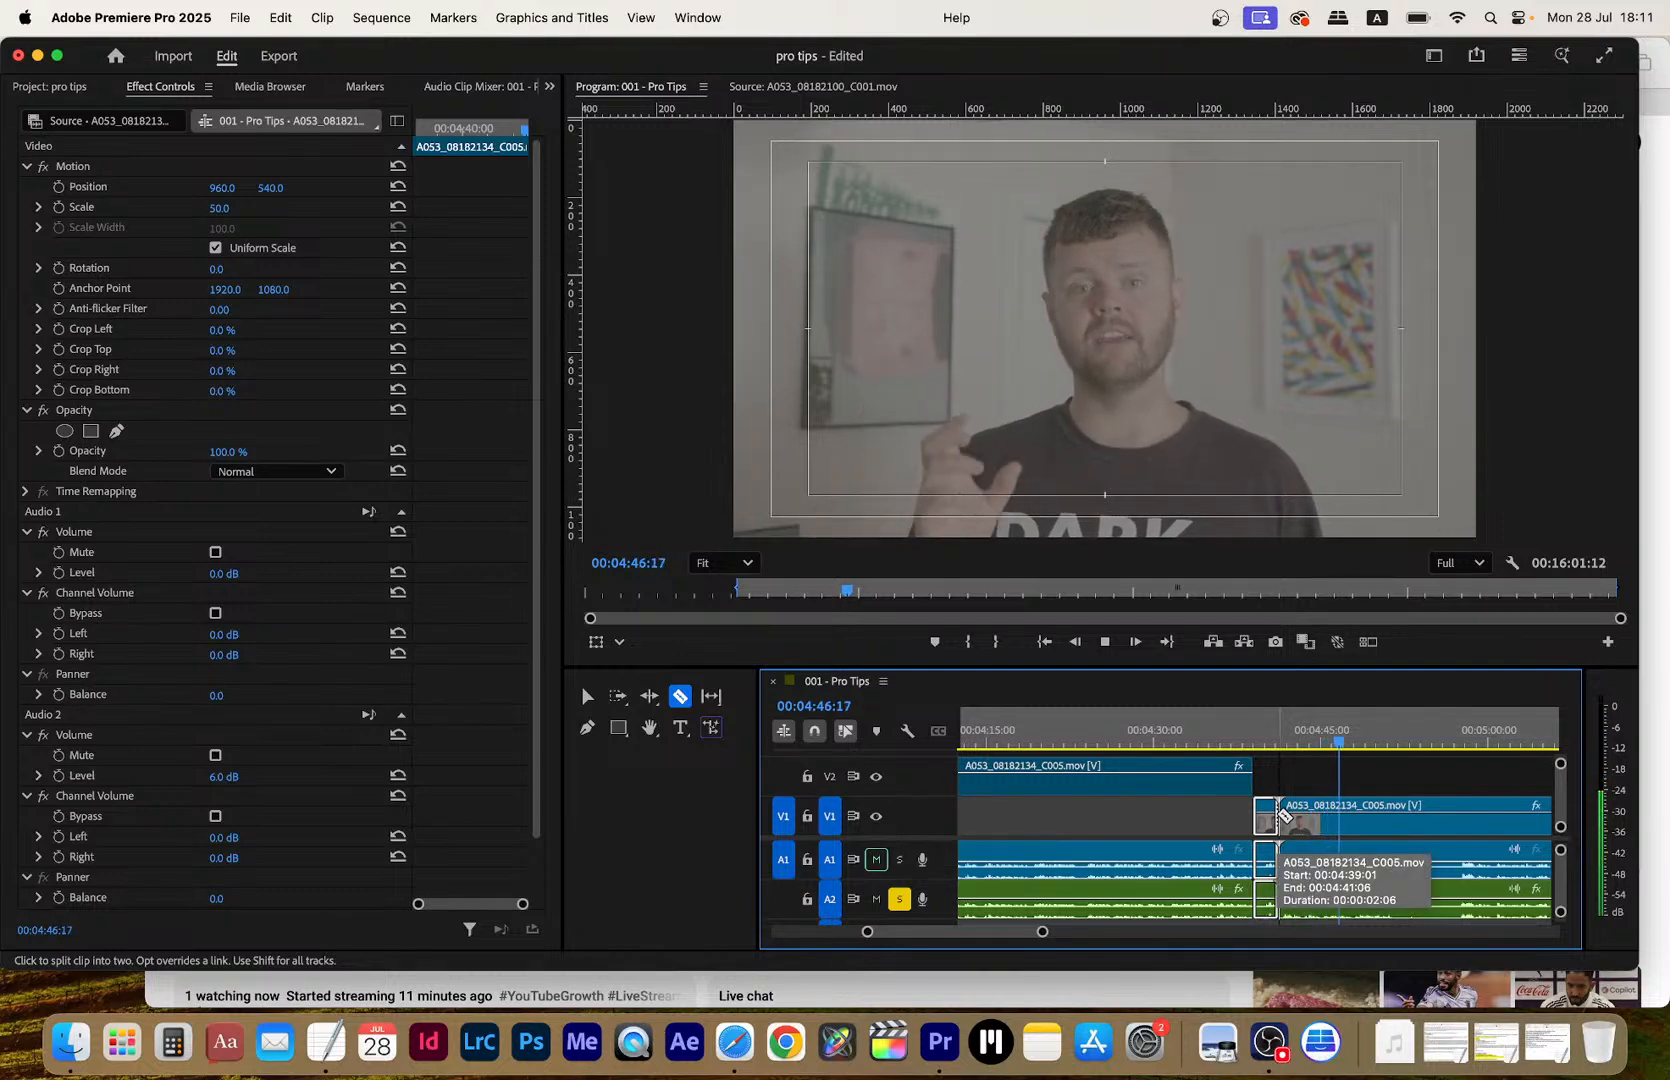
Split the linked clips at 00:04:51:15 and raise the video segment between 00:04:41:07 and that cut to track V2
{"action": "scroll", "coordinate": [1247, 818], "scroll_direction": "right", "scroll_amount": 2}
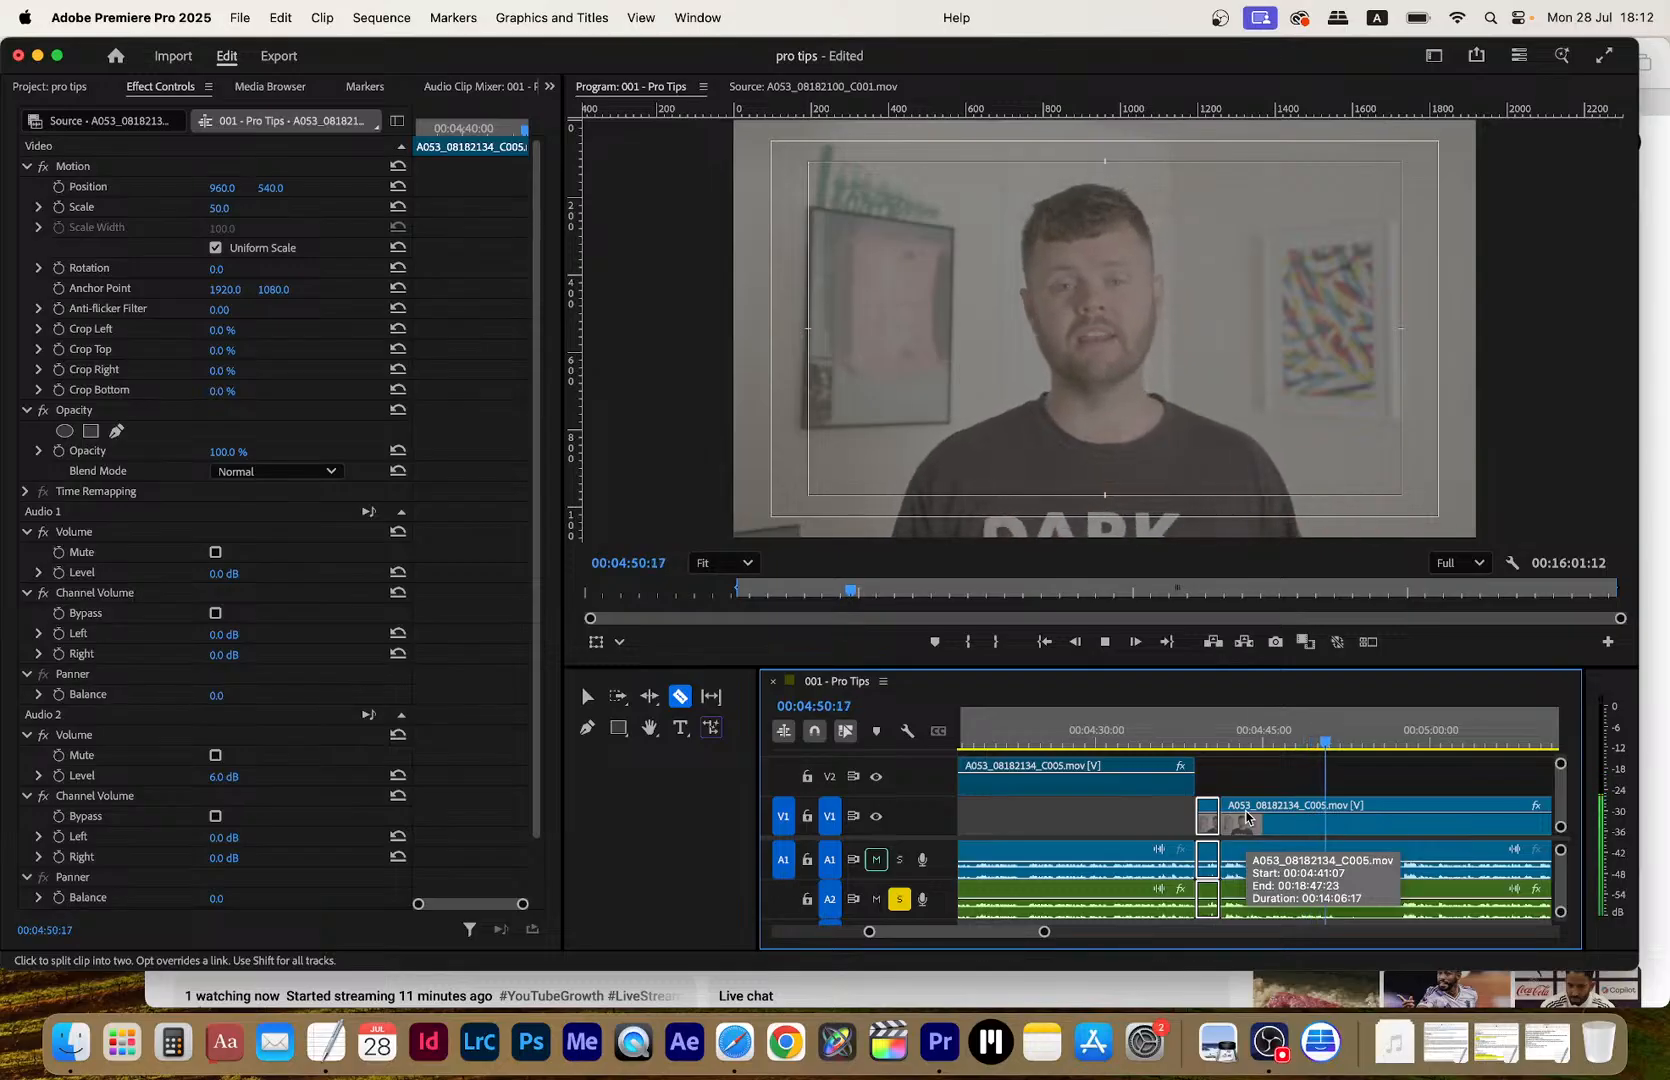
{"action": "left_click", "coordinate": [1338, 815]}
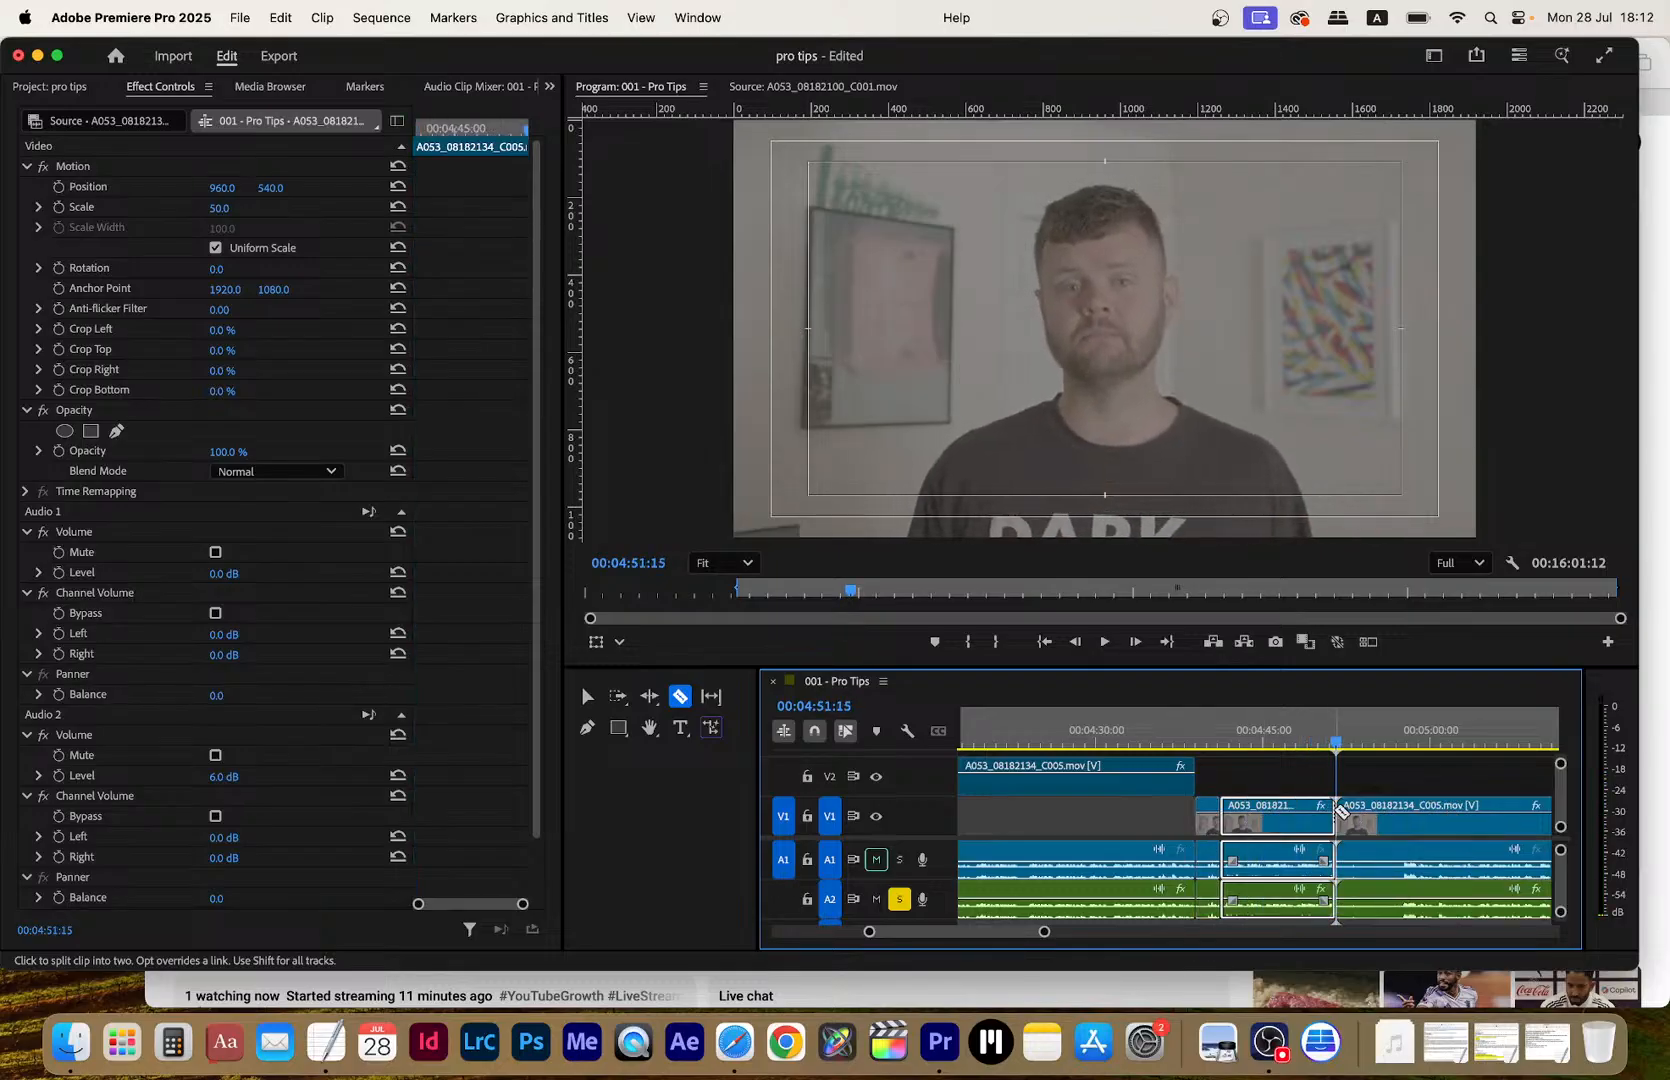
{"action": "key", "text": "v"}
{"action": "left_click_drag", "start_coordinate": [1272, 818], "coordinate": [1268, 793]}
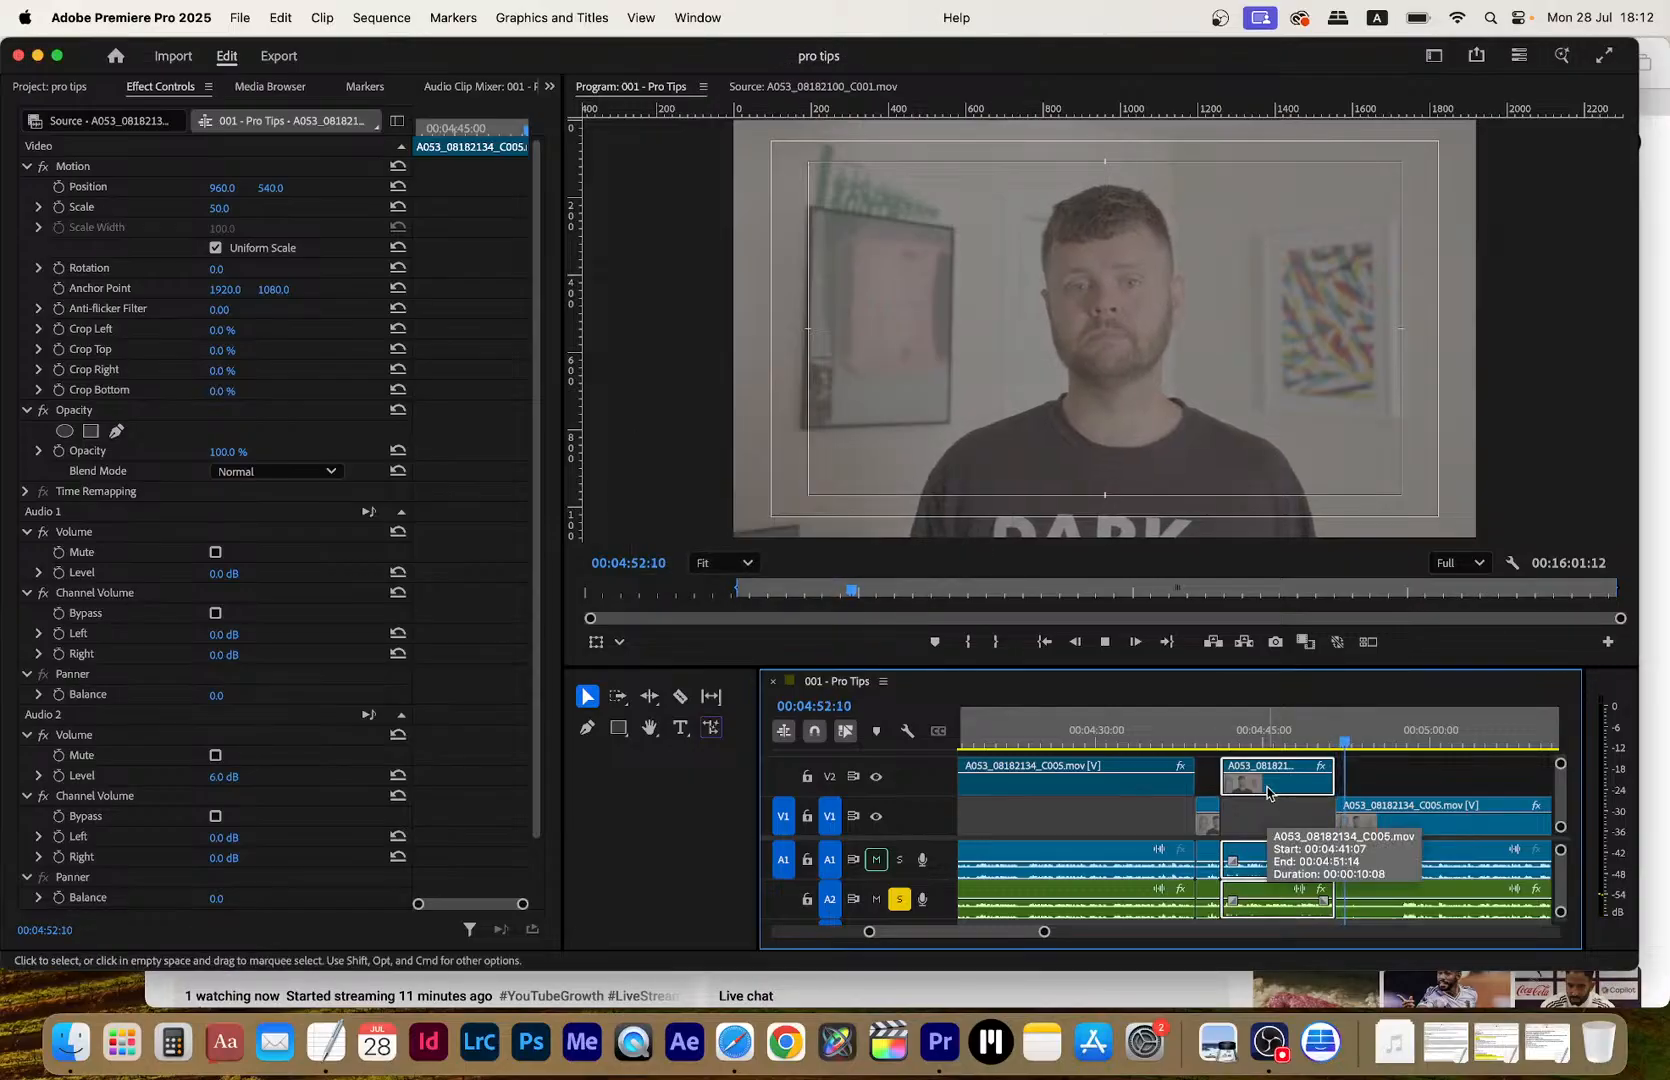
Play on past the raised segment and split the linked clips at 00:04:57:12 with the Razor tool
{"action": "scroll", "coordinate": [1343, 873], "scroll_direction": "right", "scroll_amount": 3}
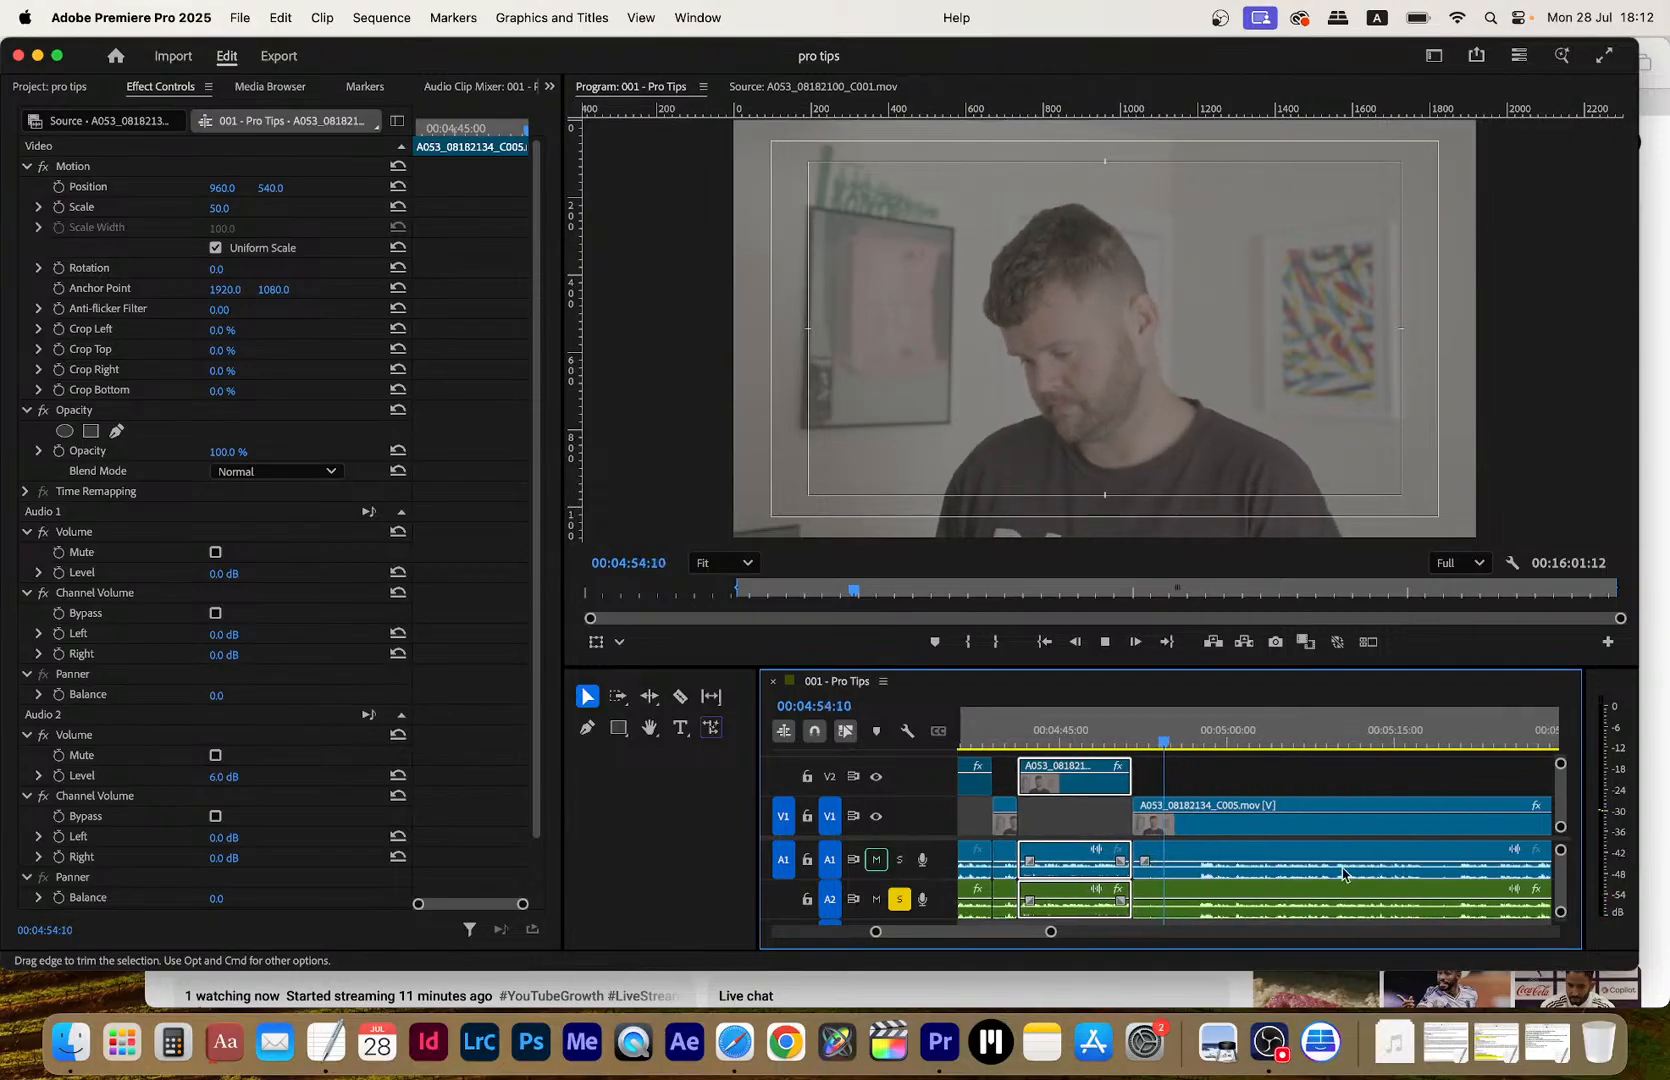
{"action": "key", "text": "c"}
{"action": "scroll", "coordinate": [1343, 873], "scroll_direction": "right", "scroll_amount": 1}
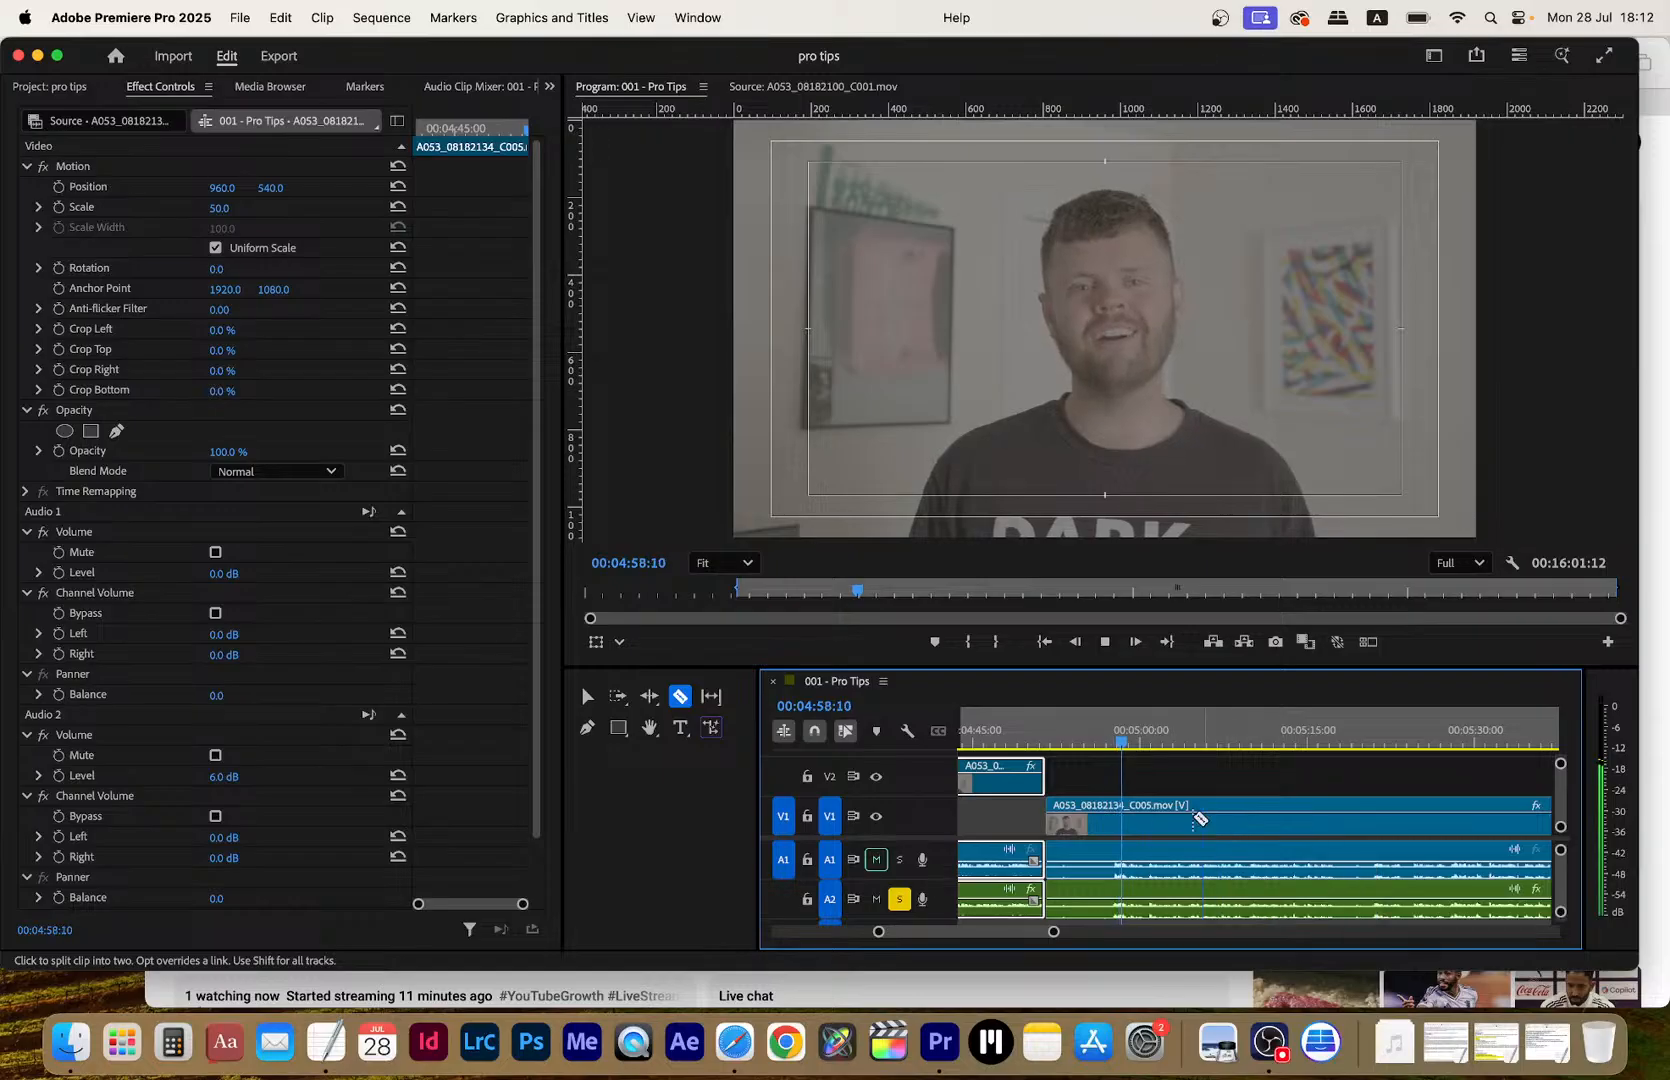
{"action": "left_click", "coordinate": [1111, 826]}
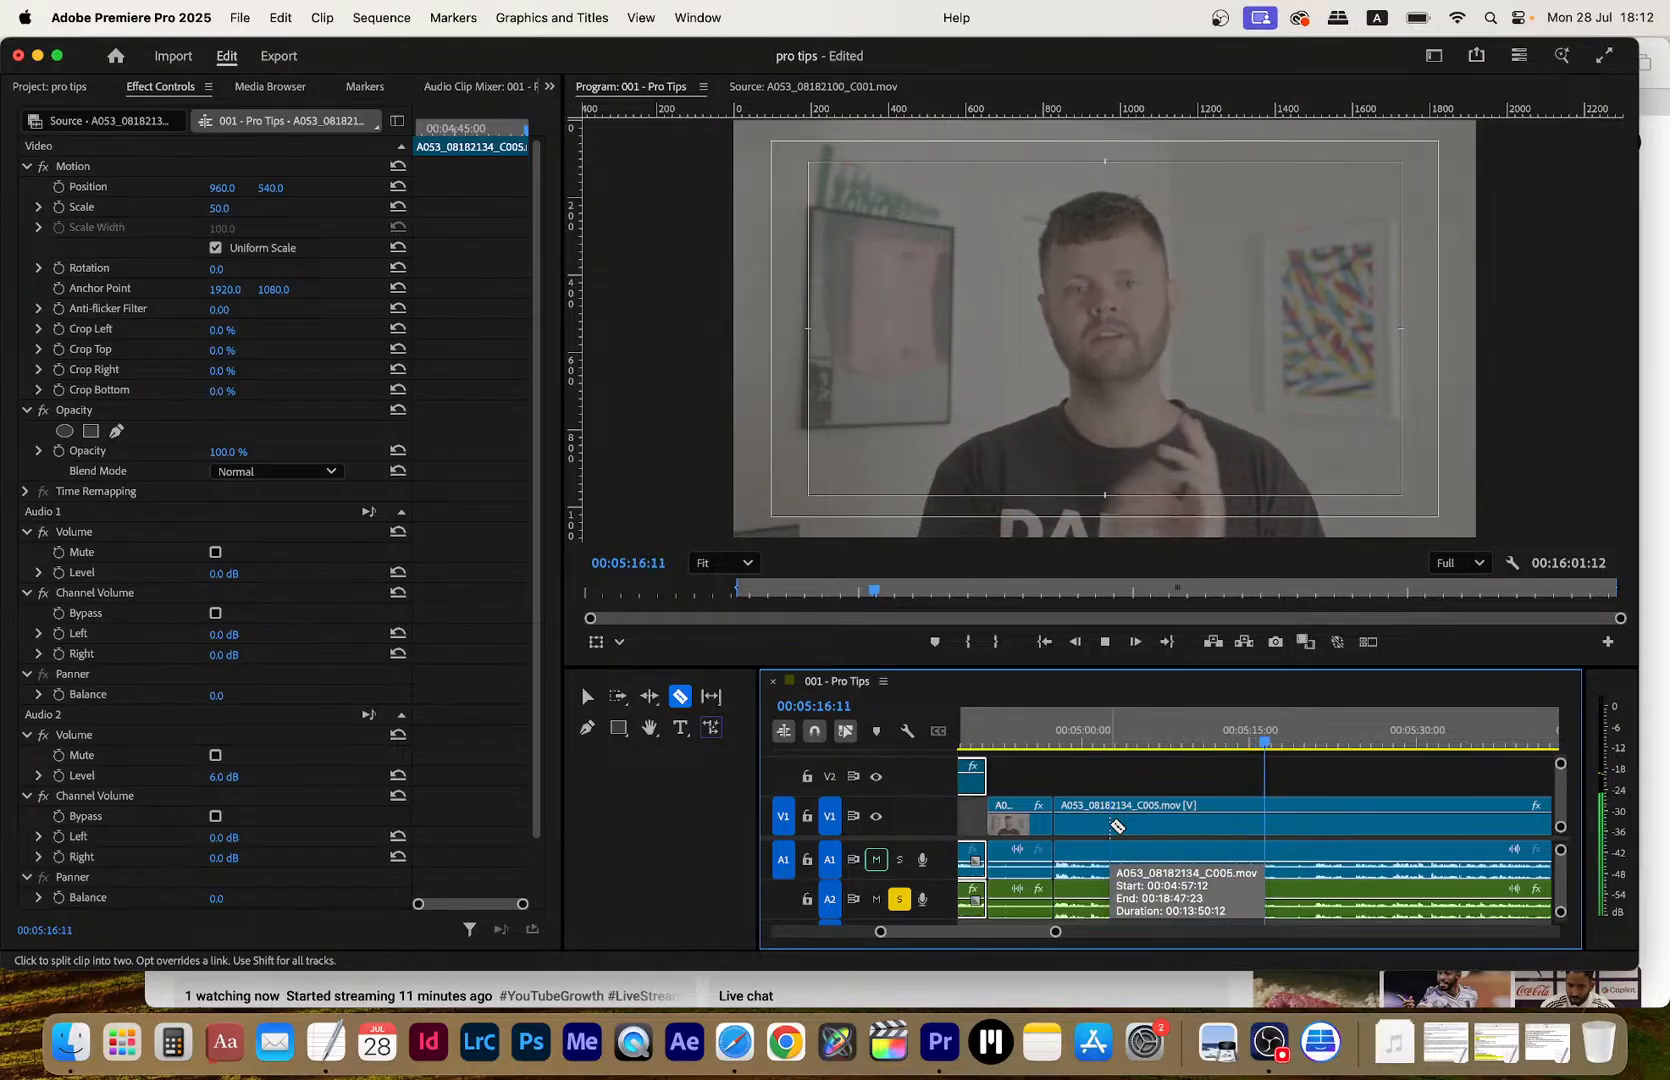
Split the linked clips at about 00:05:17 and raise the video segment from 00:04:57:12 up to that cut to track V2
{"action": "left_click", "coordinate": [1283, 812]}
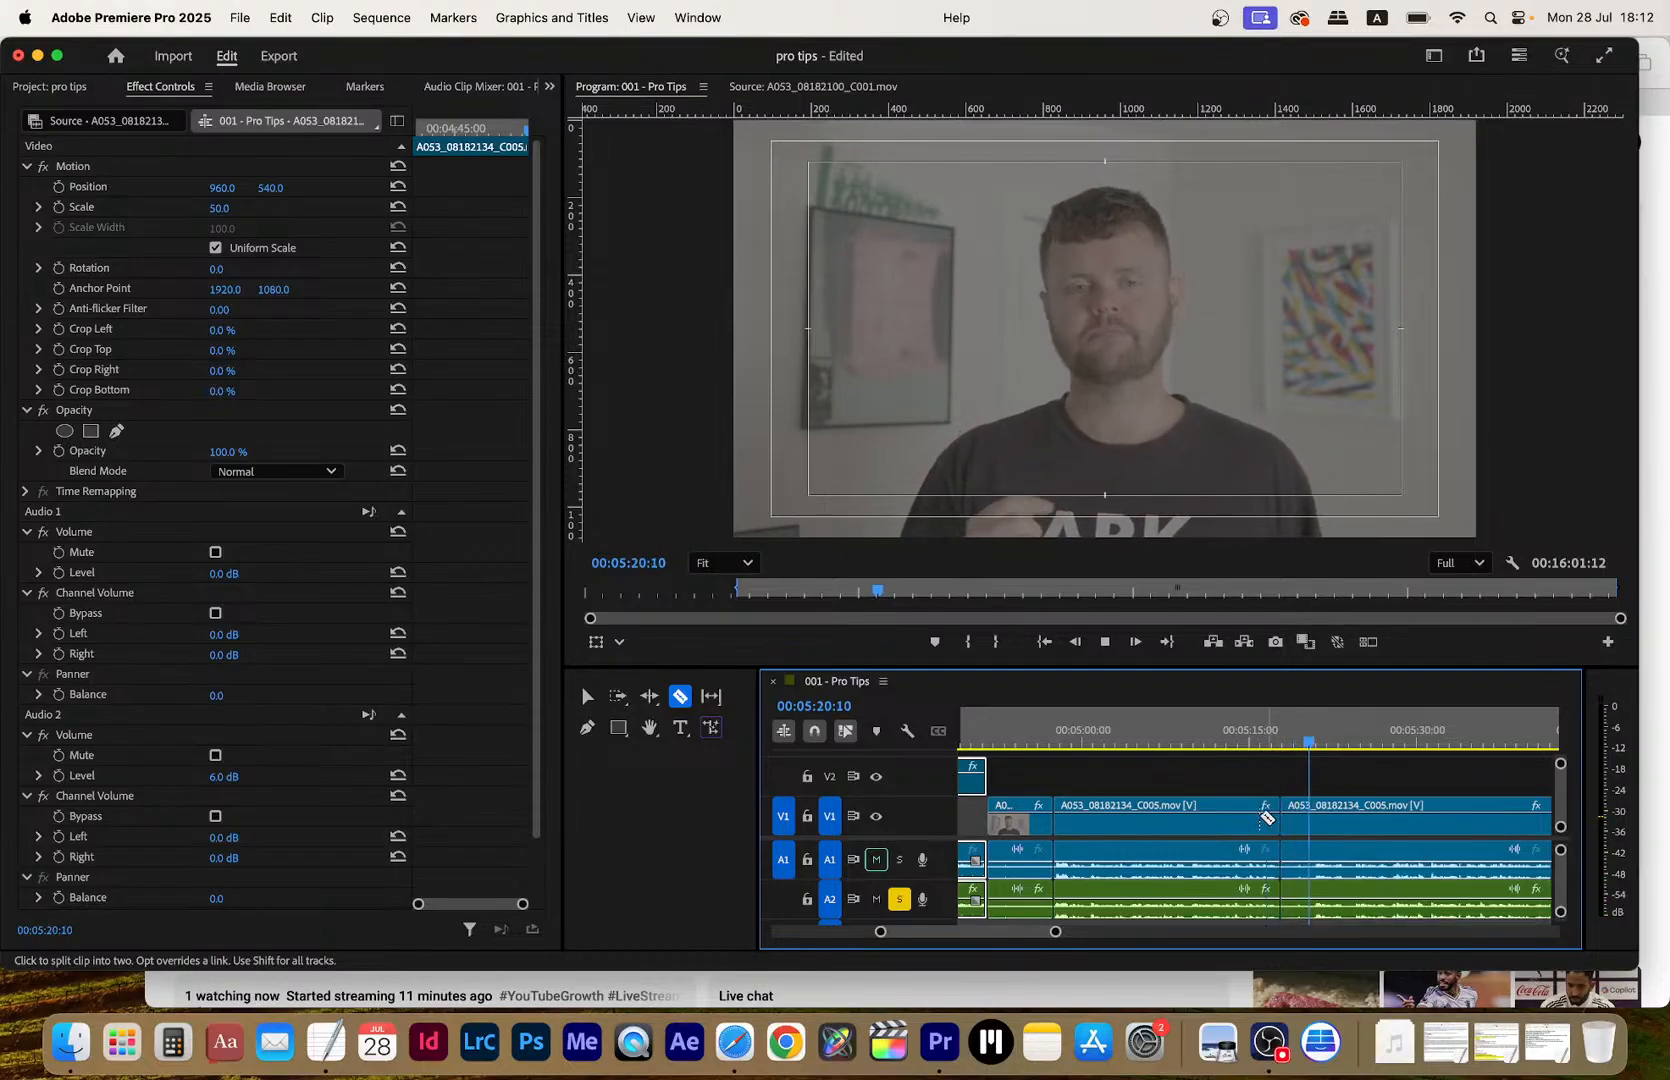
{"action": "key", "text": "v"}
{"action": "left_click_drag", "start_coordinate": [1233, 832], "coordinate": [1233, 792]}
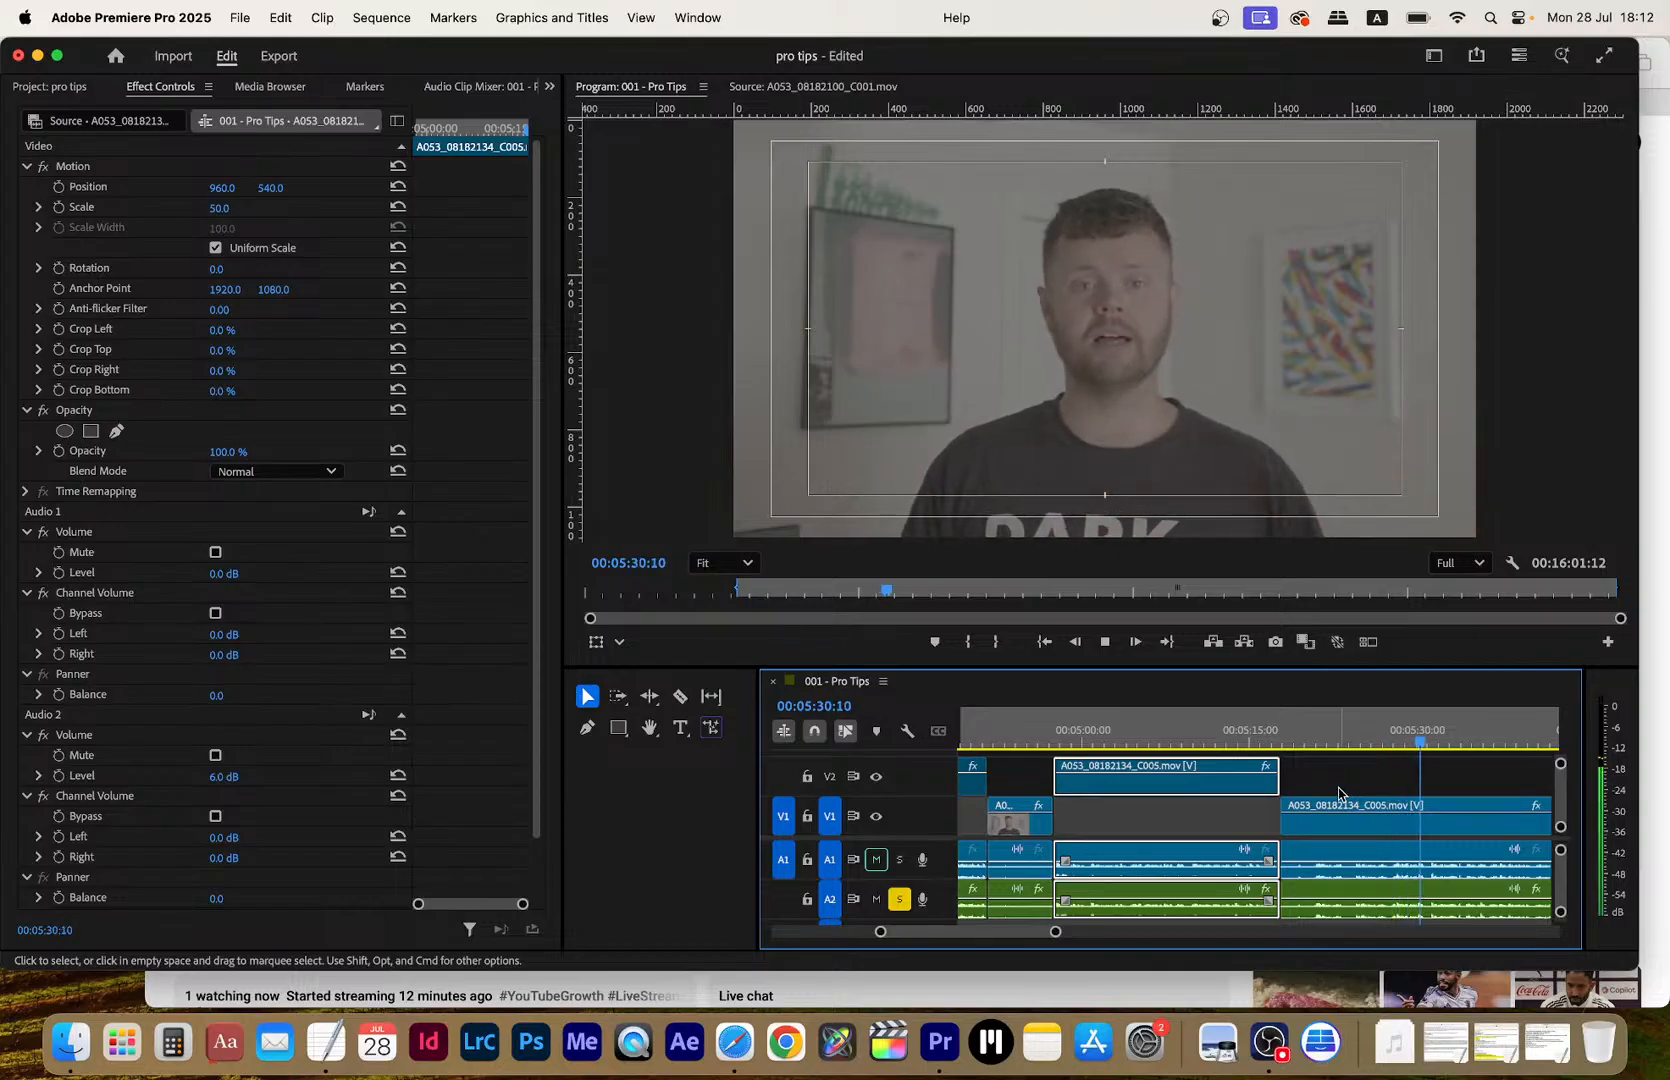
Play on through the next take and split the linked clips at 00:05:44:21 with the Razor tool
{"action": "key", "text": "c"}
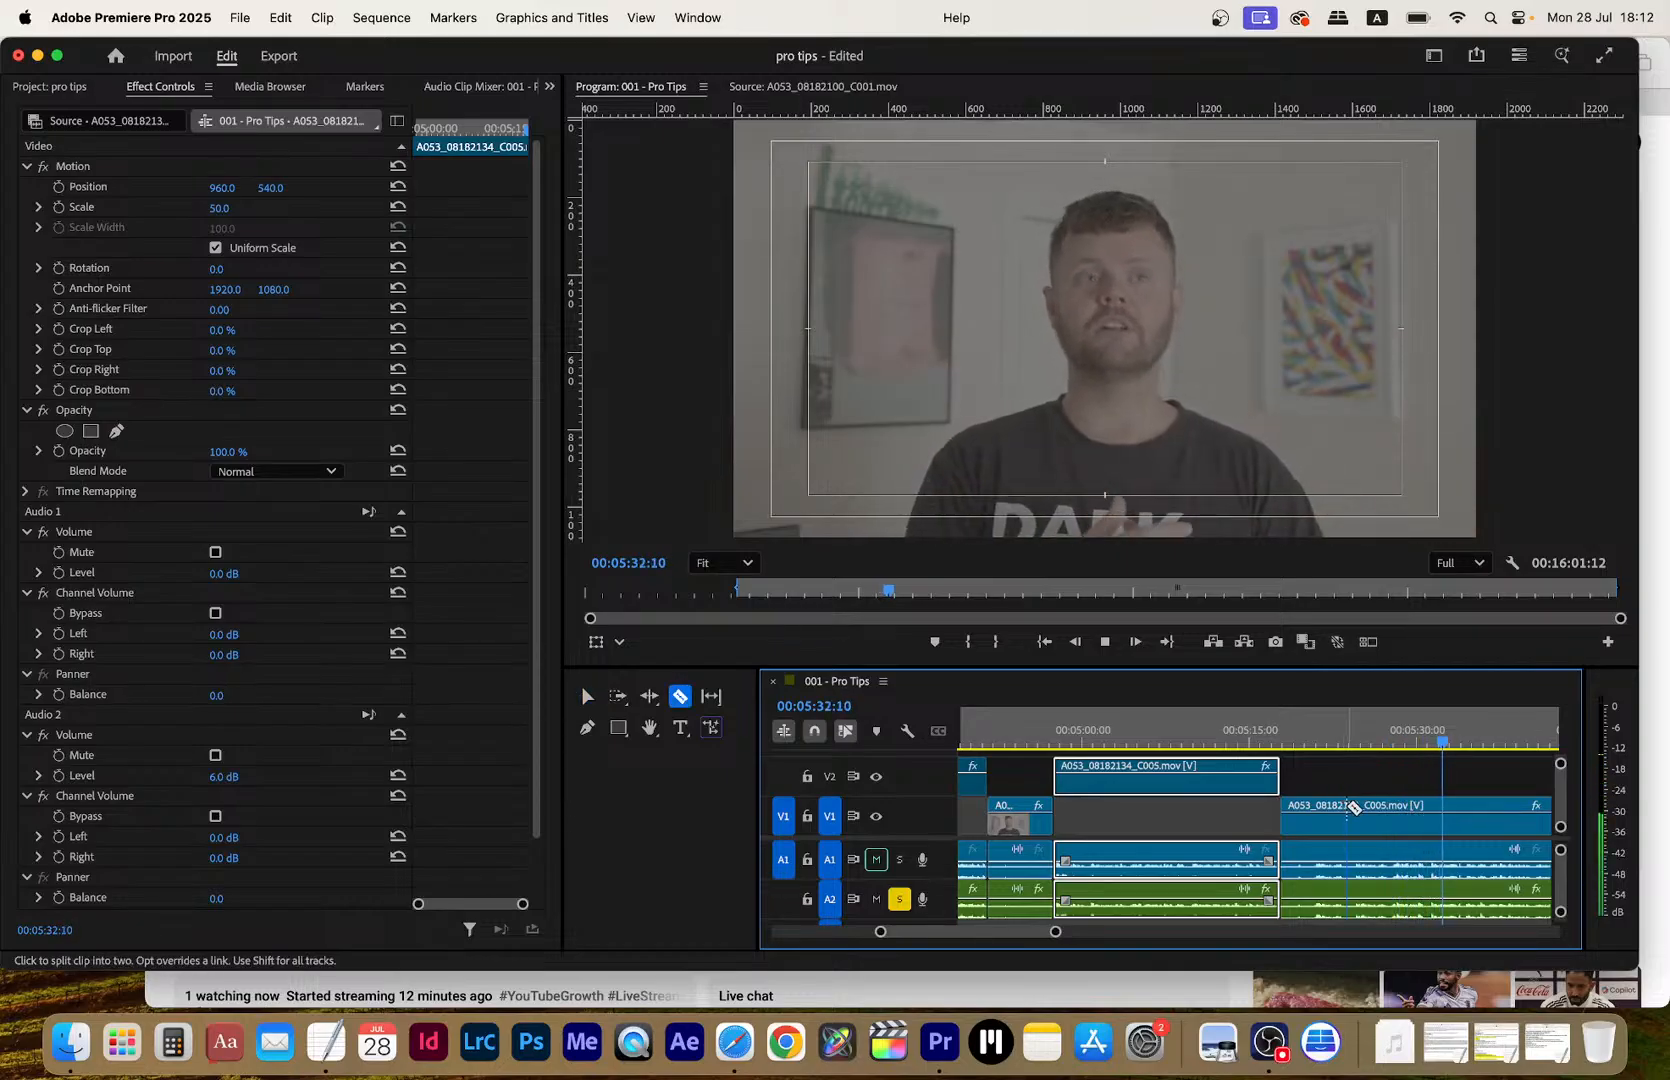
{"action": "left_click", "coordinate": [1356, 808]}
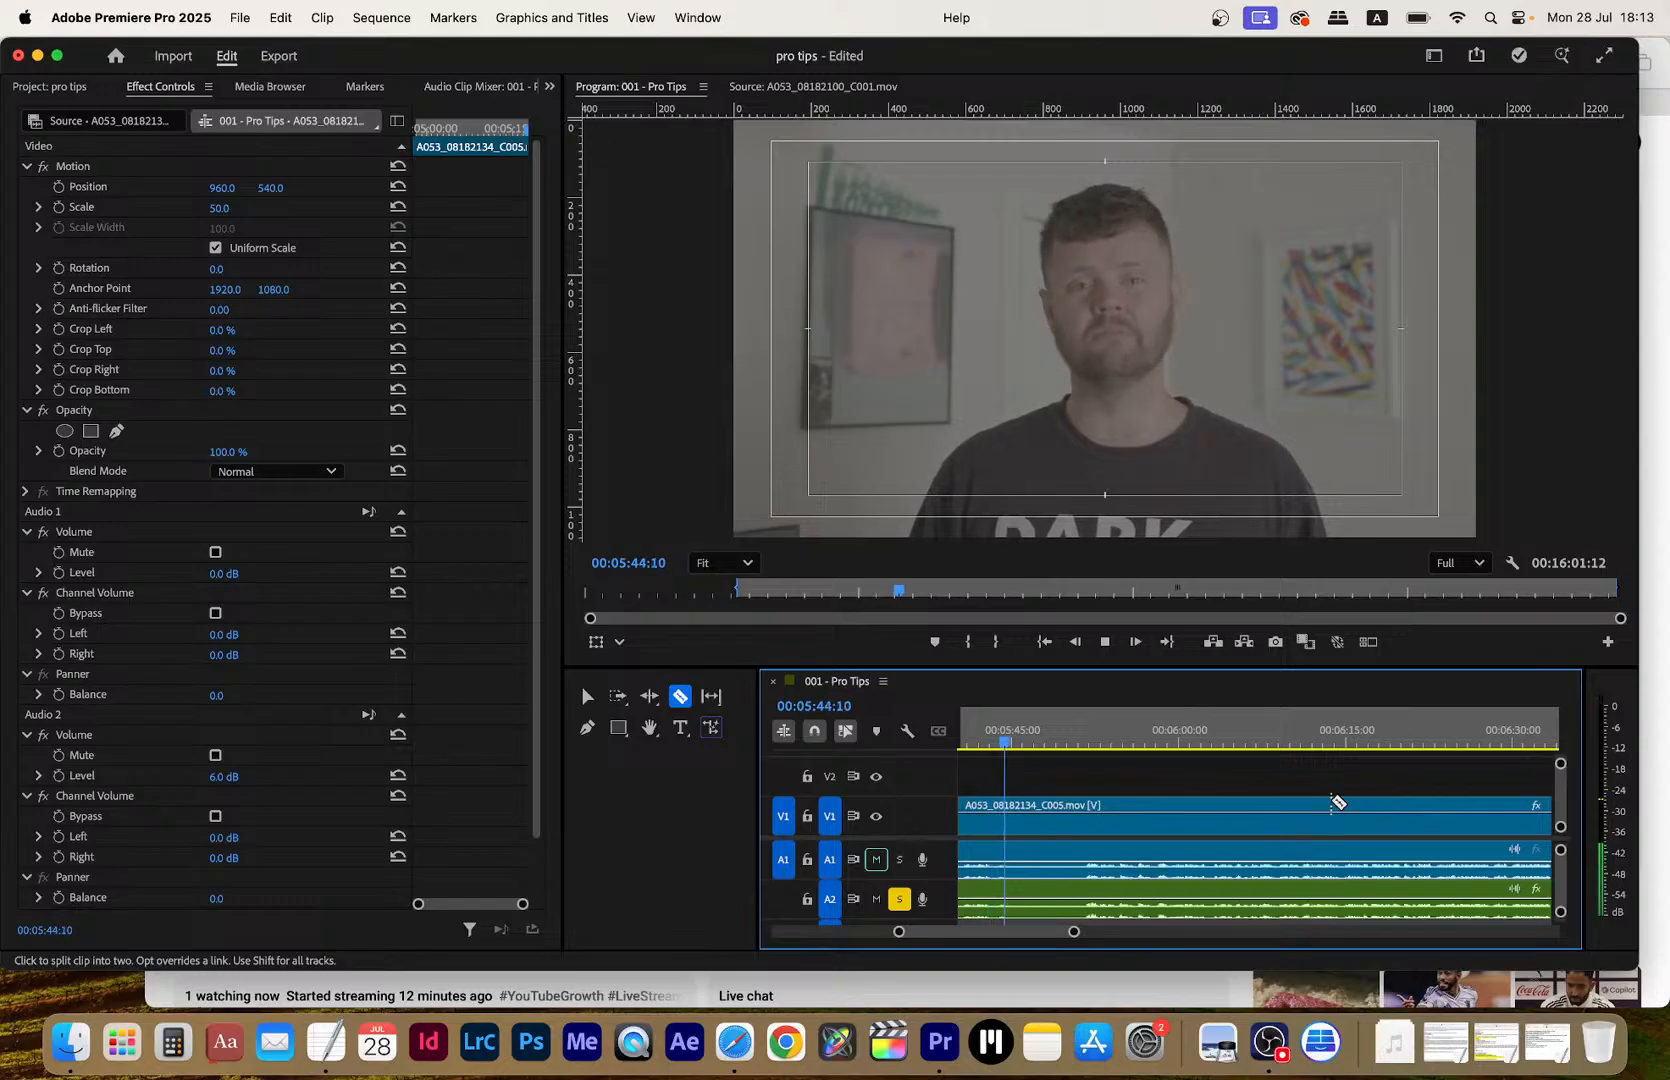
{"action": "key", "text": "space"}
{"action": "left_click", "coordinate": [1012, 812]}
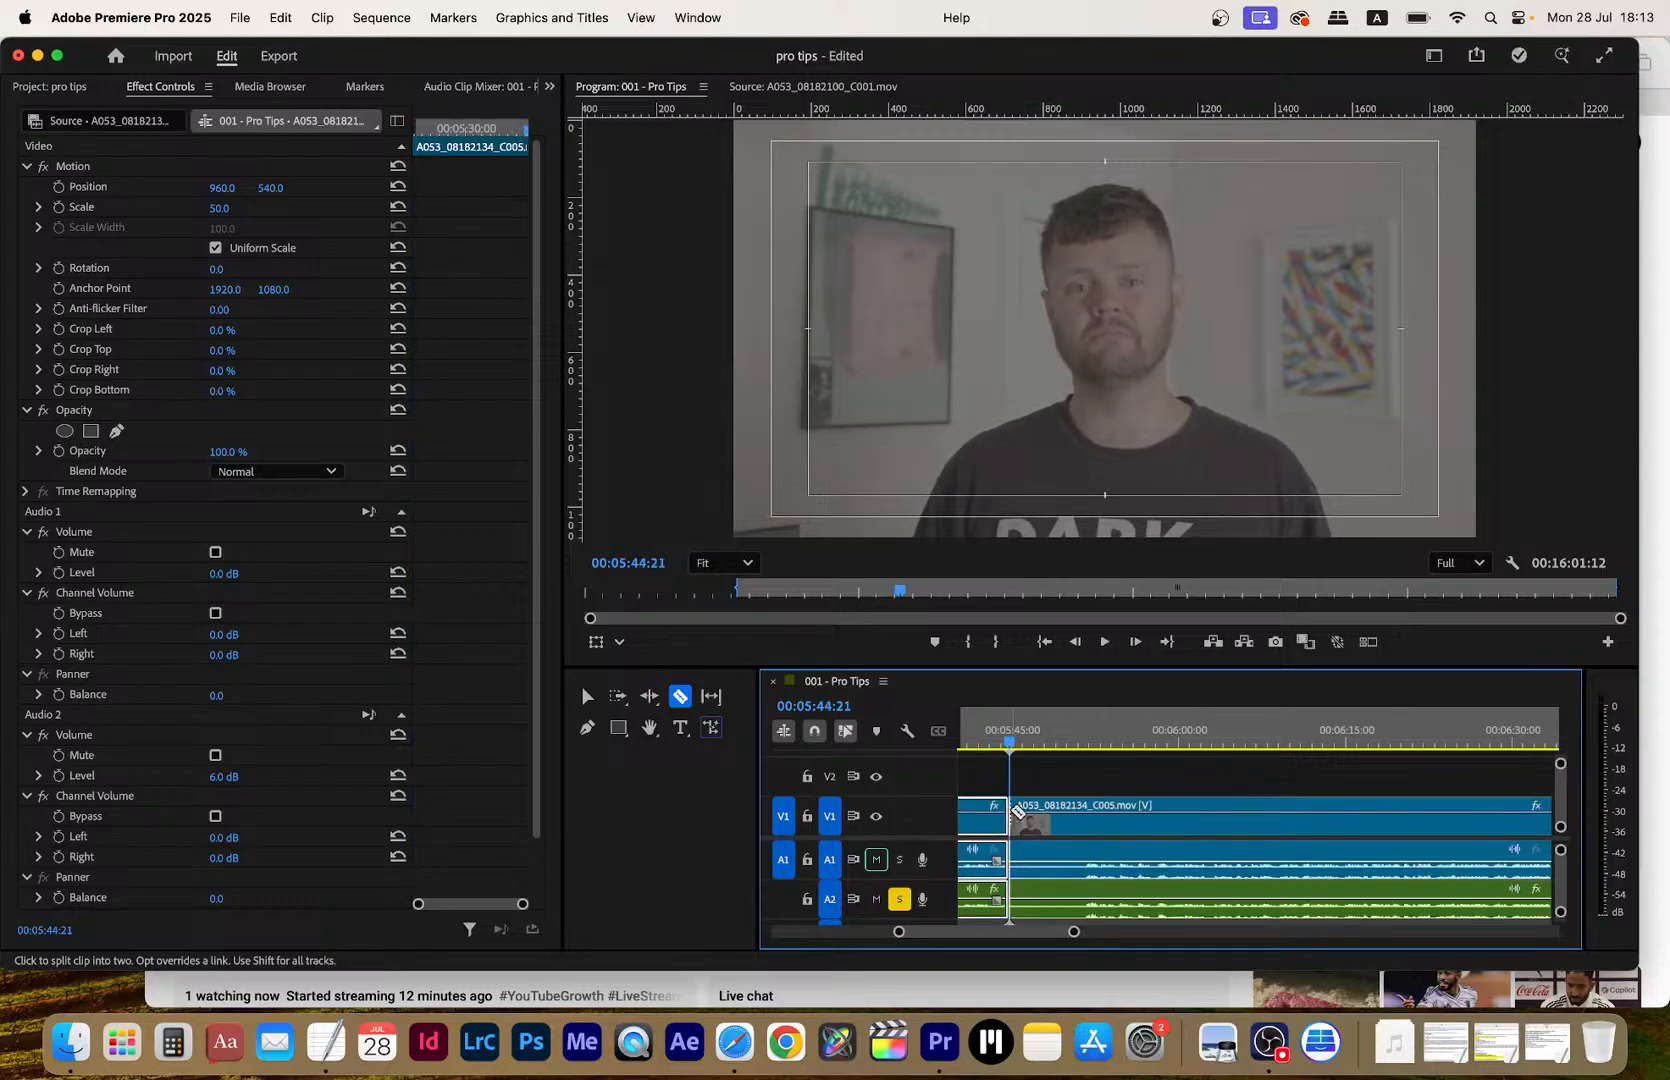
{"action": "key", "text": "space"}
Mark in and out points around the V2 segment starting at 00:04:57:12 and play it from 00:05:04:14
{"action": "scroll", "coordinate": [1014, 812], "scroll_direction": "left", "scroll_amount": 10}
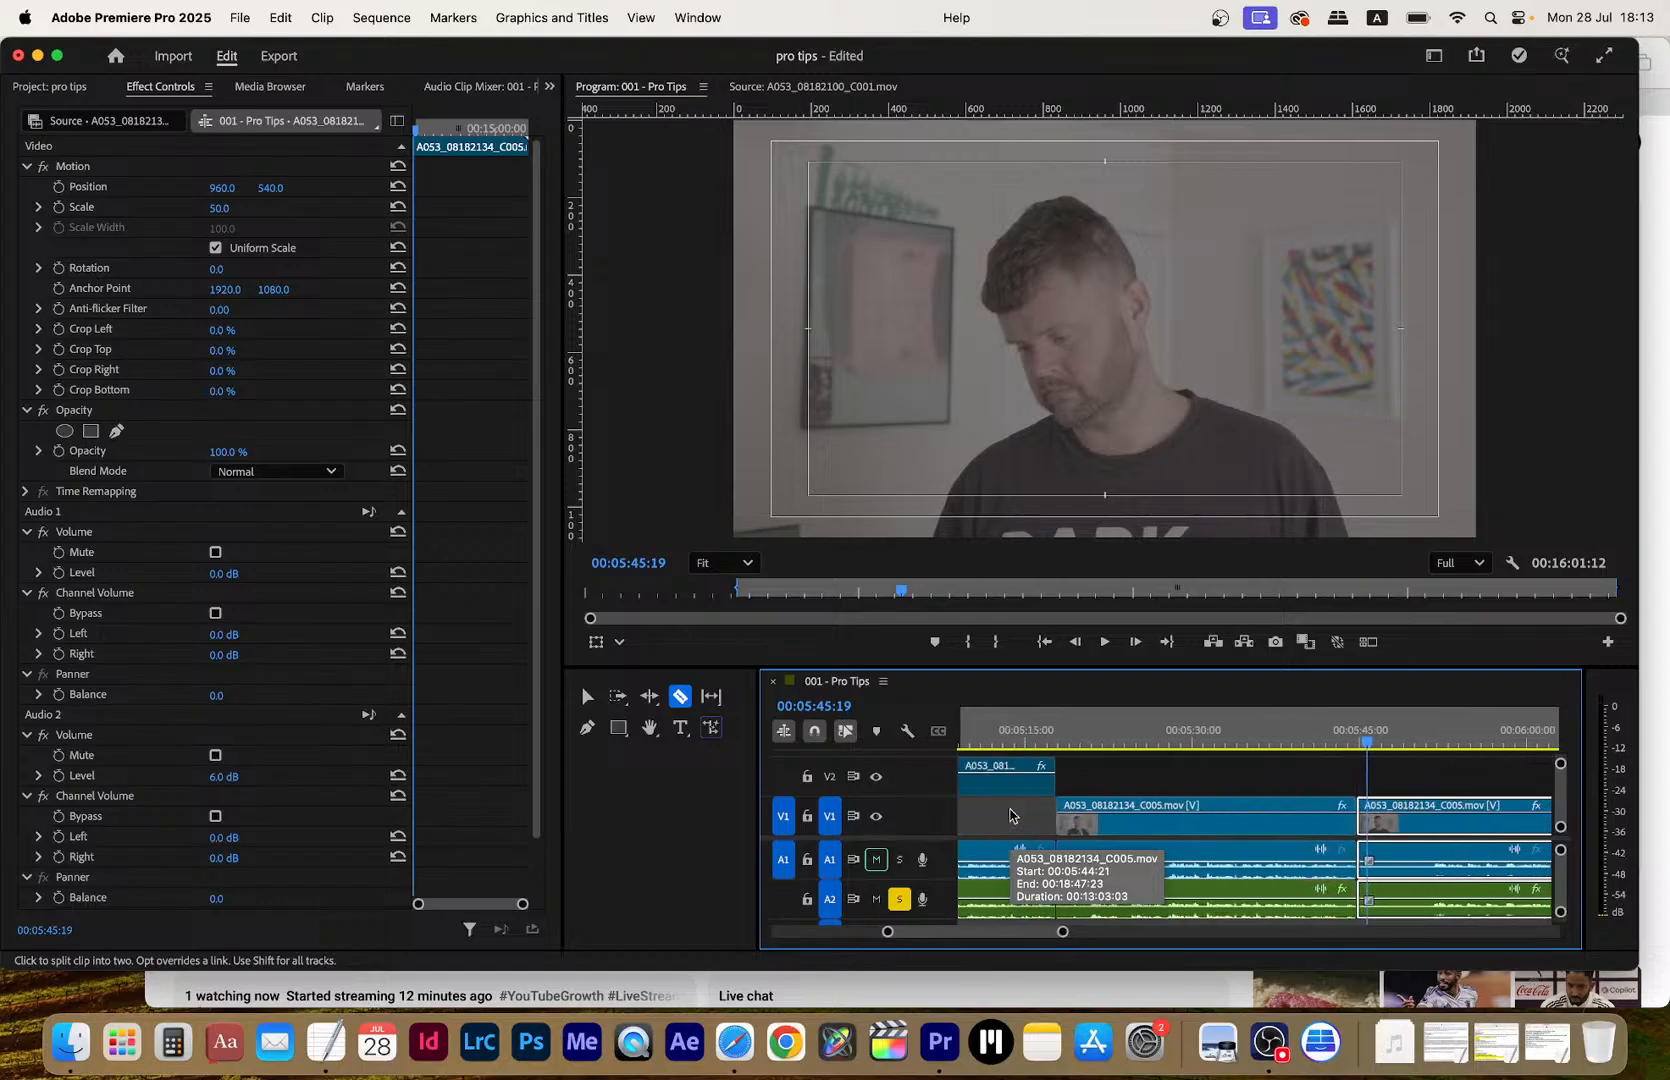
{"action": "left_click", "coordinate": [1402, 743]}
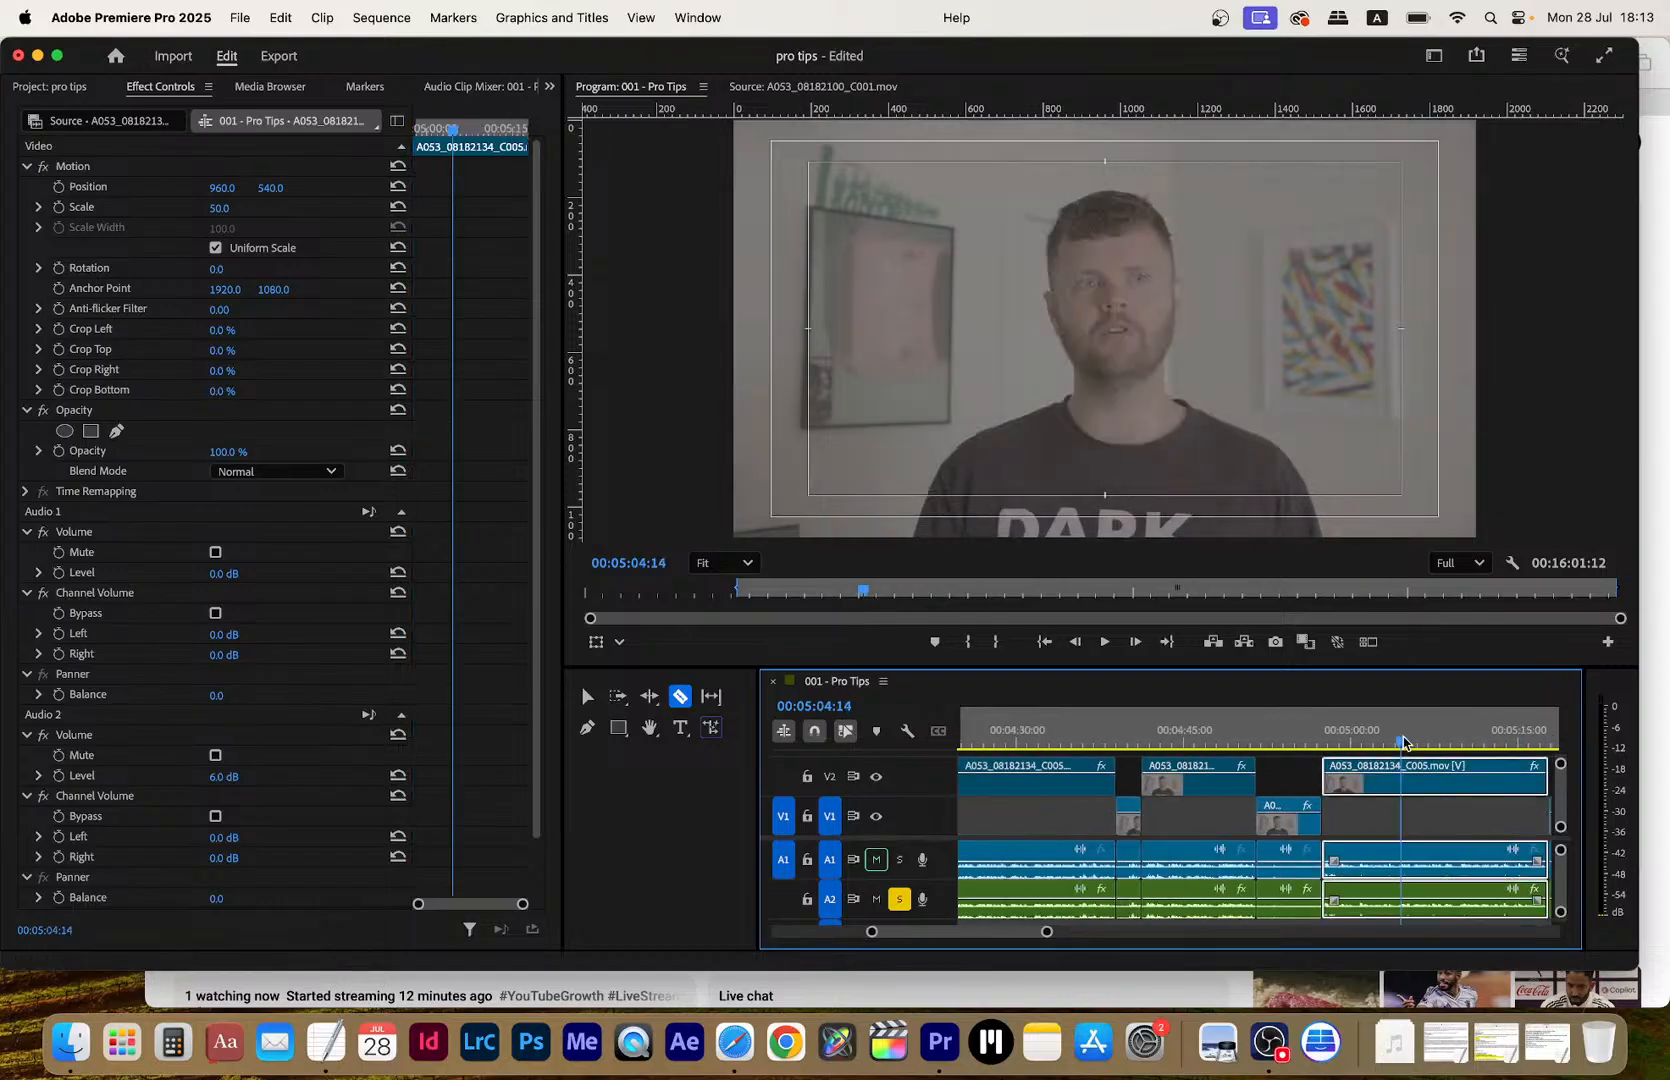
{"action": "key", "text": "x"}
{"action": "key", "text": "space"}
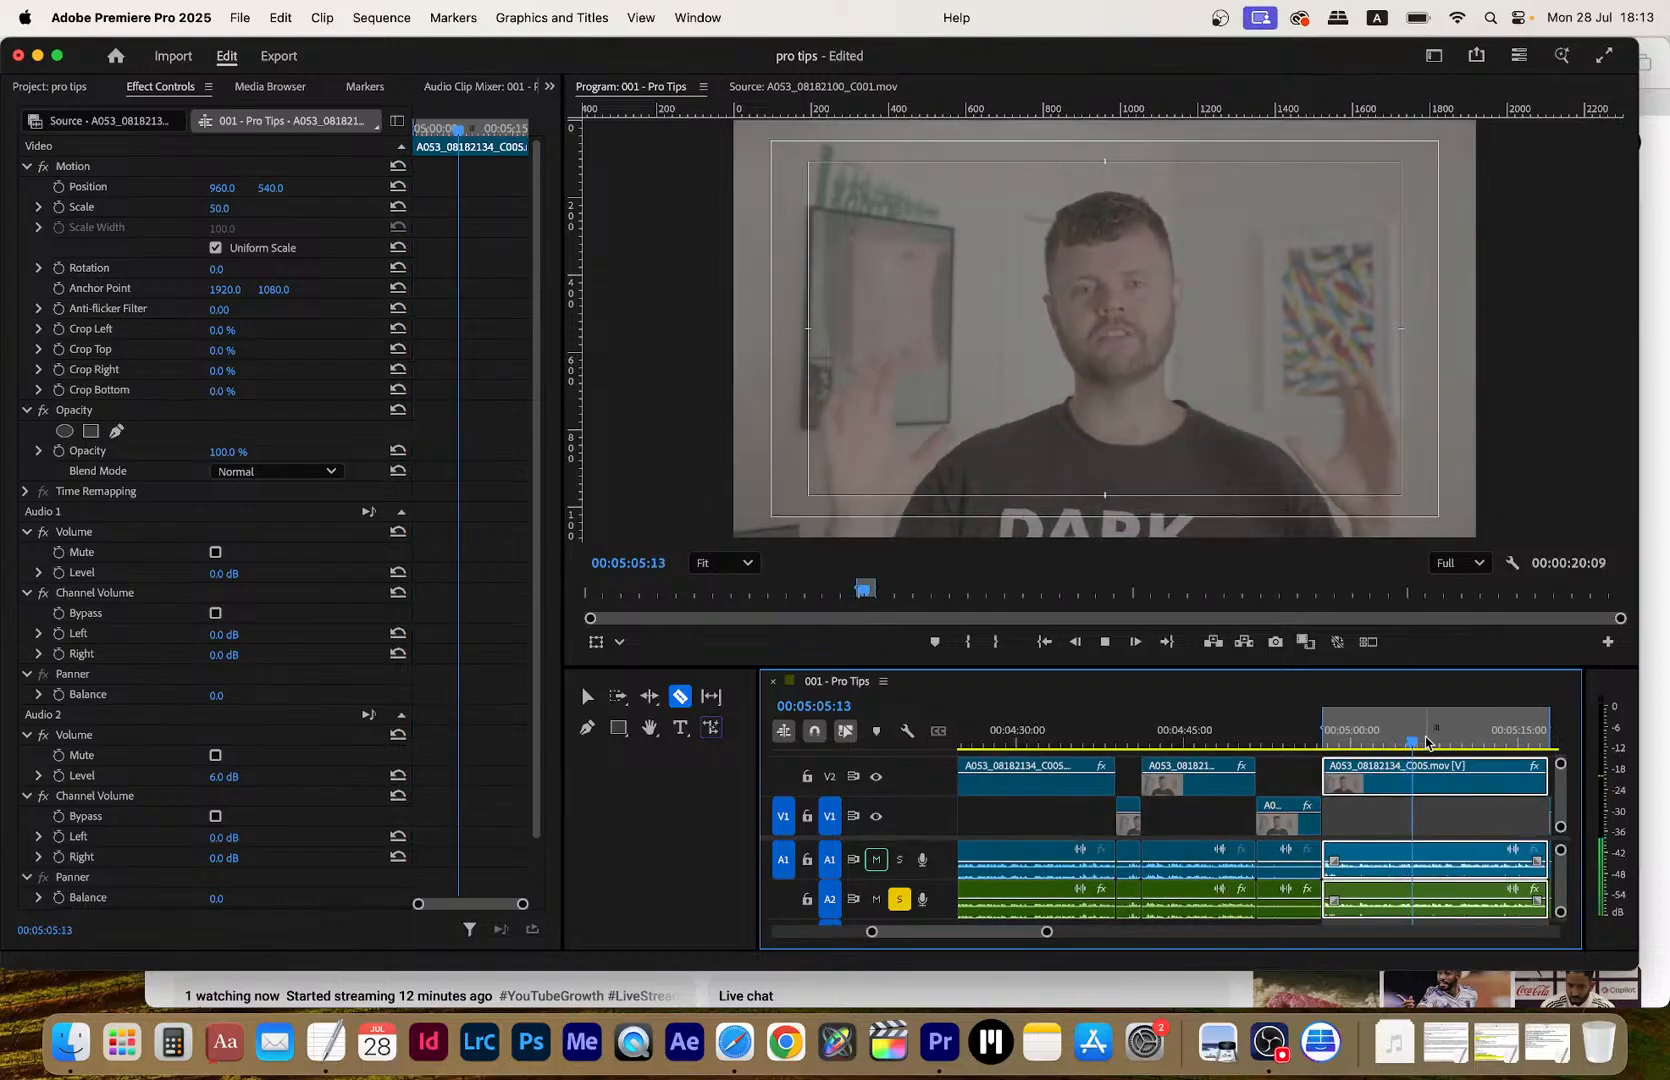
Switch to Safari to check the YouTube live stream, return to Premiere Pro and continue playback past the marked segment
{"action": "left_click", "coordinate": [733, 1043]}
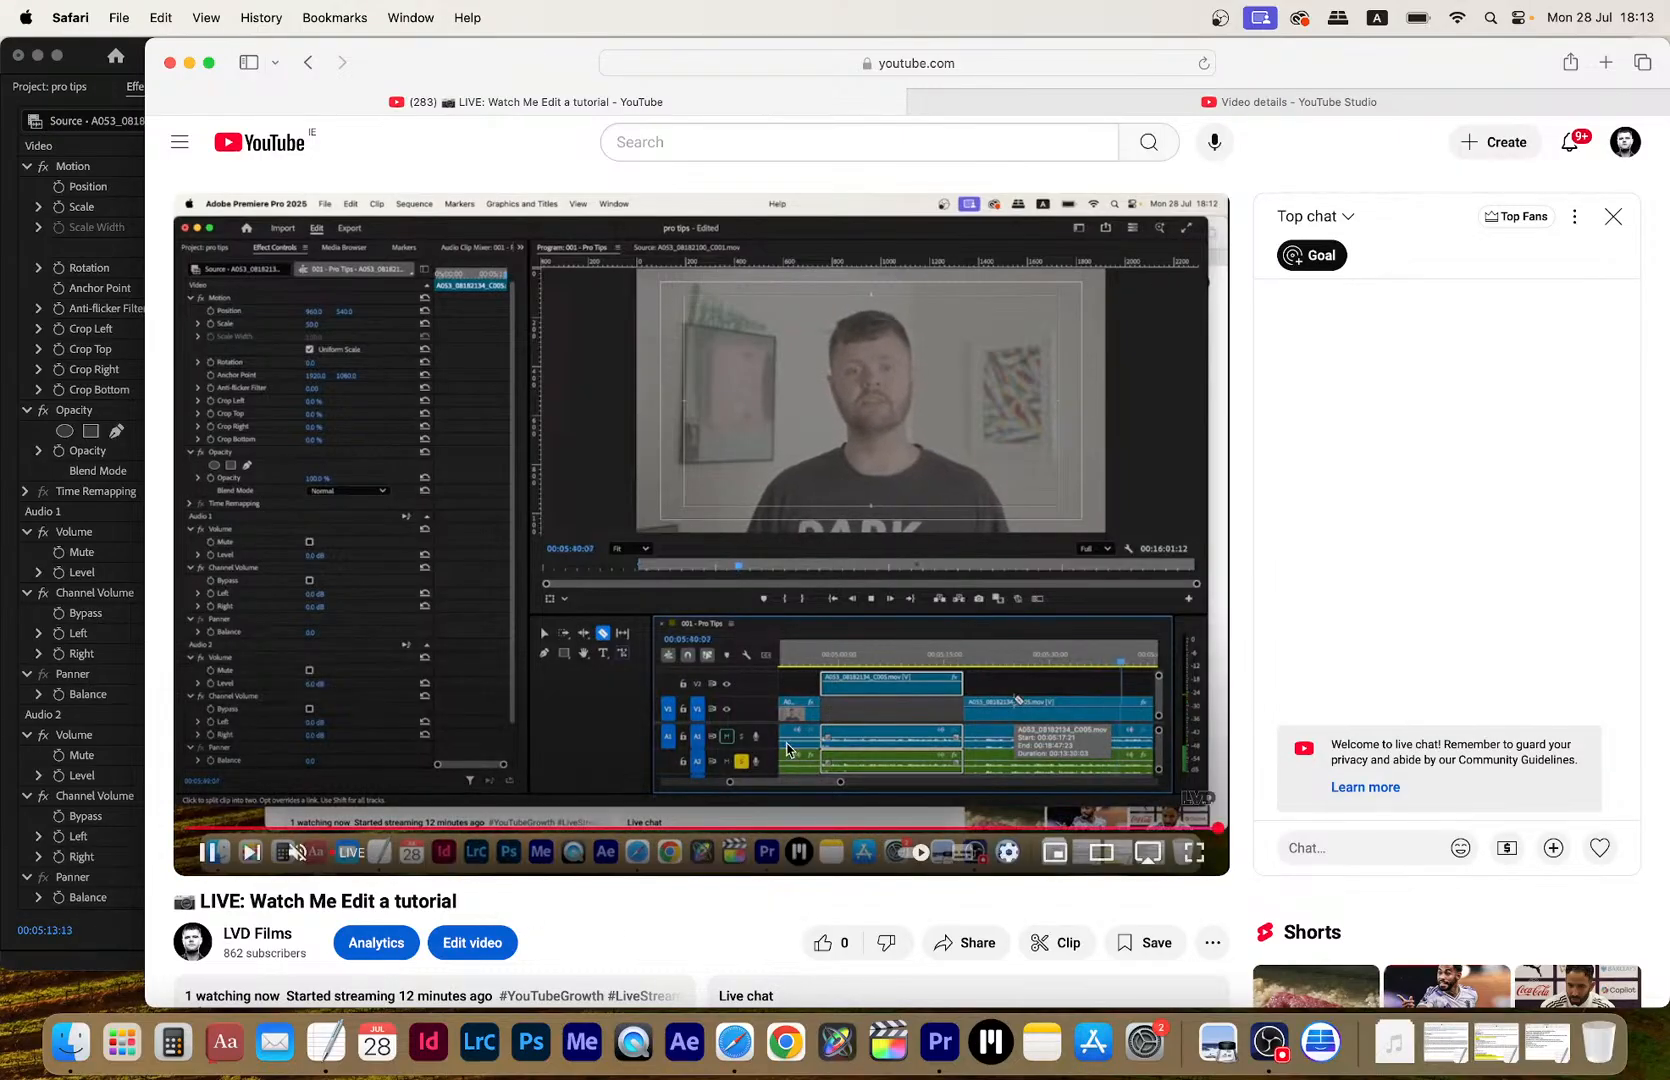
{"action": "left_click", "coordinate": [940, 1042]}
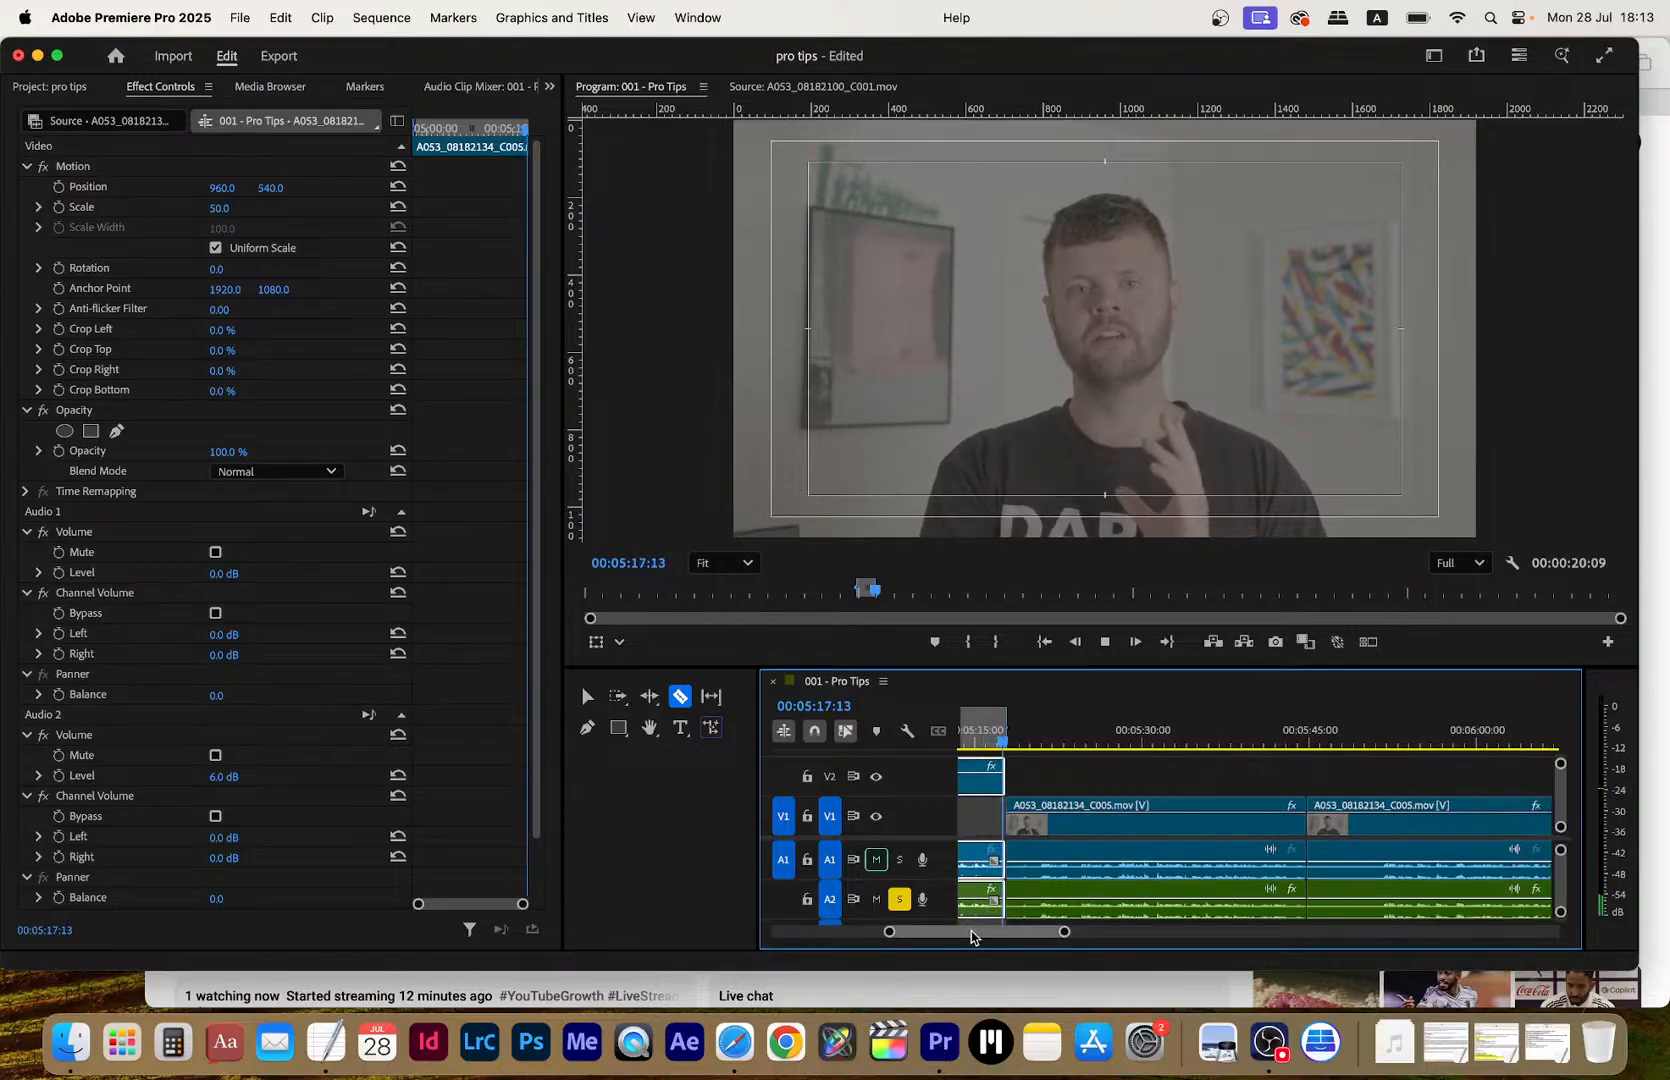
{"action": "key", "text": "space"}
{"action": "key", "text": "space"}
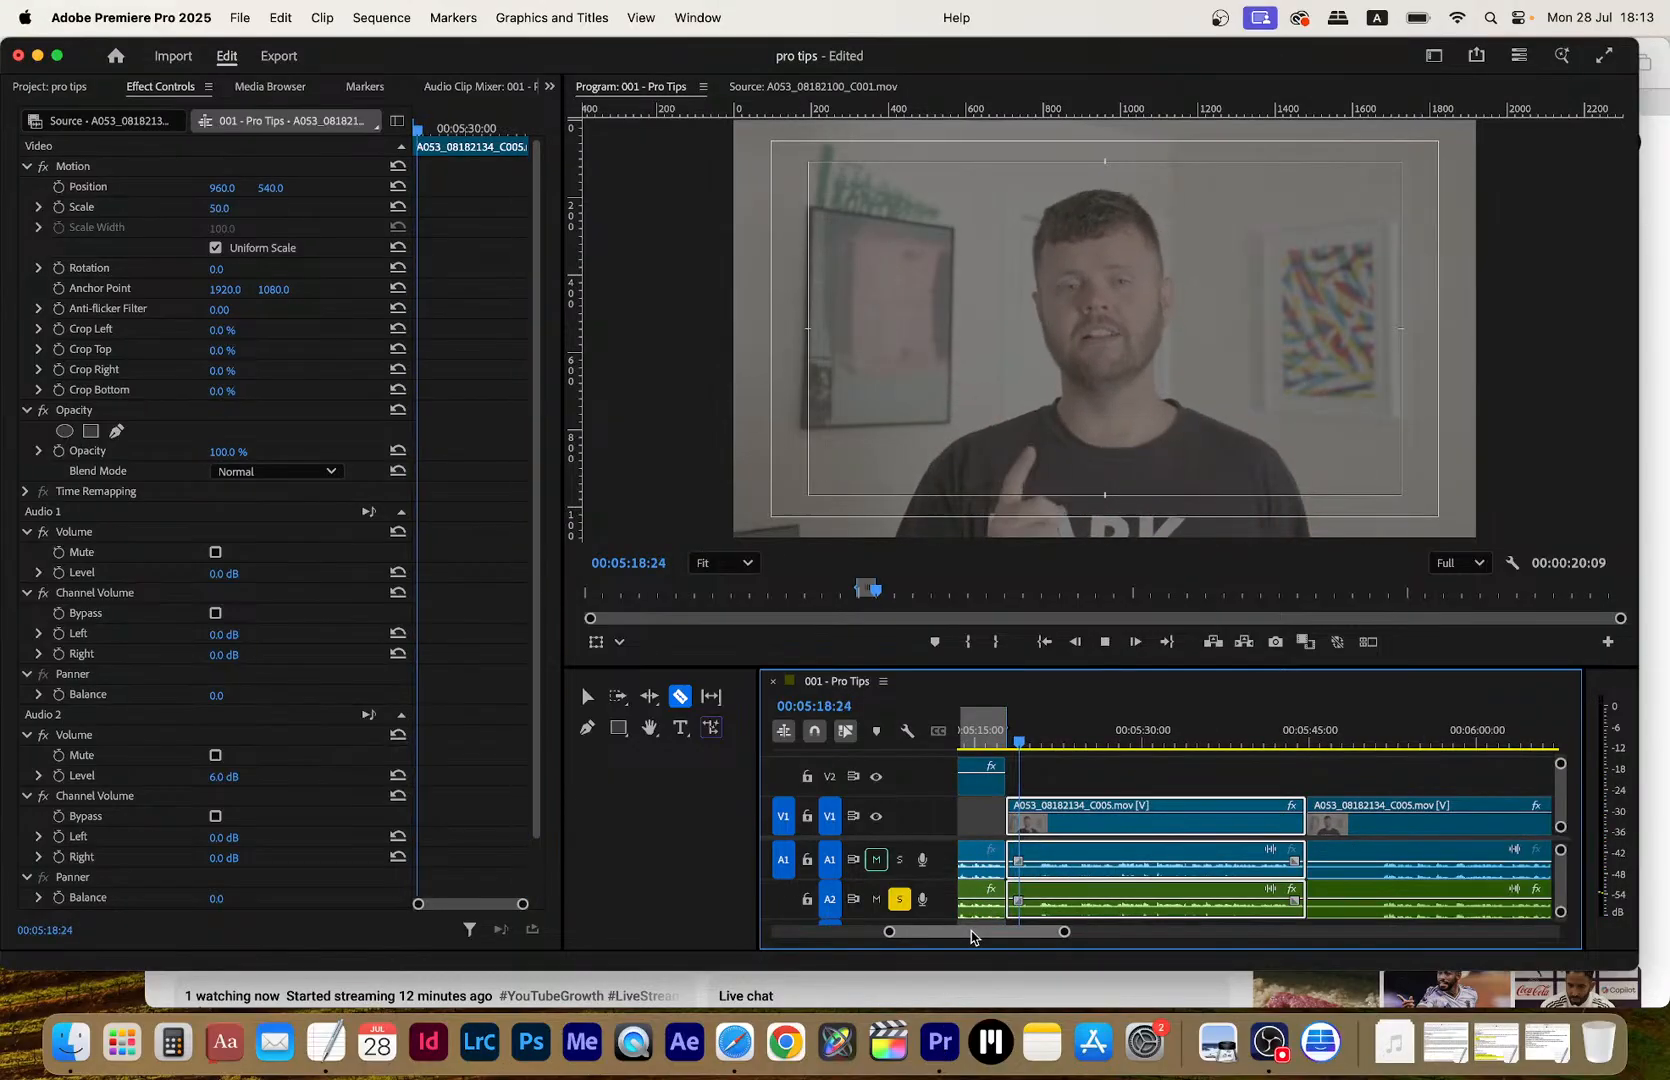
Jump to the cut at 00:05:44:21, play on and split the linked clips at 00:05:51:14
{"action": "key", "text": "Down"}
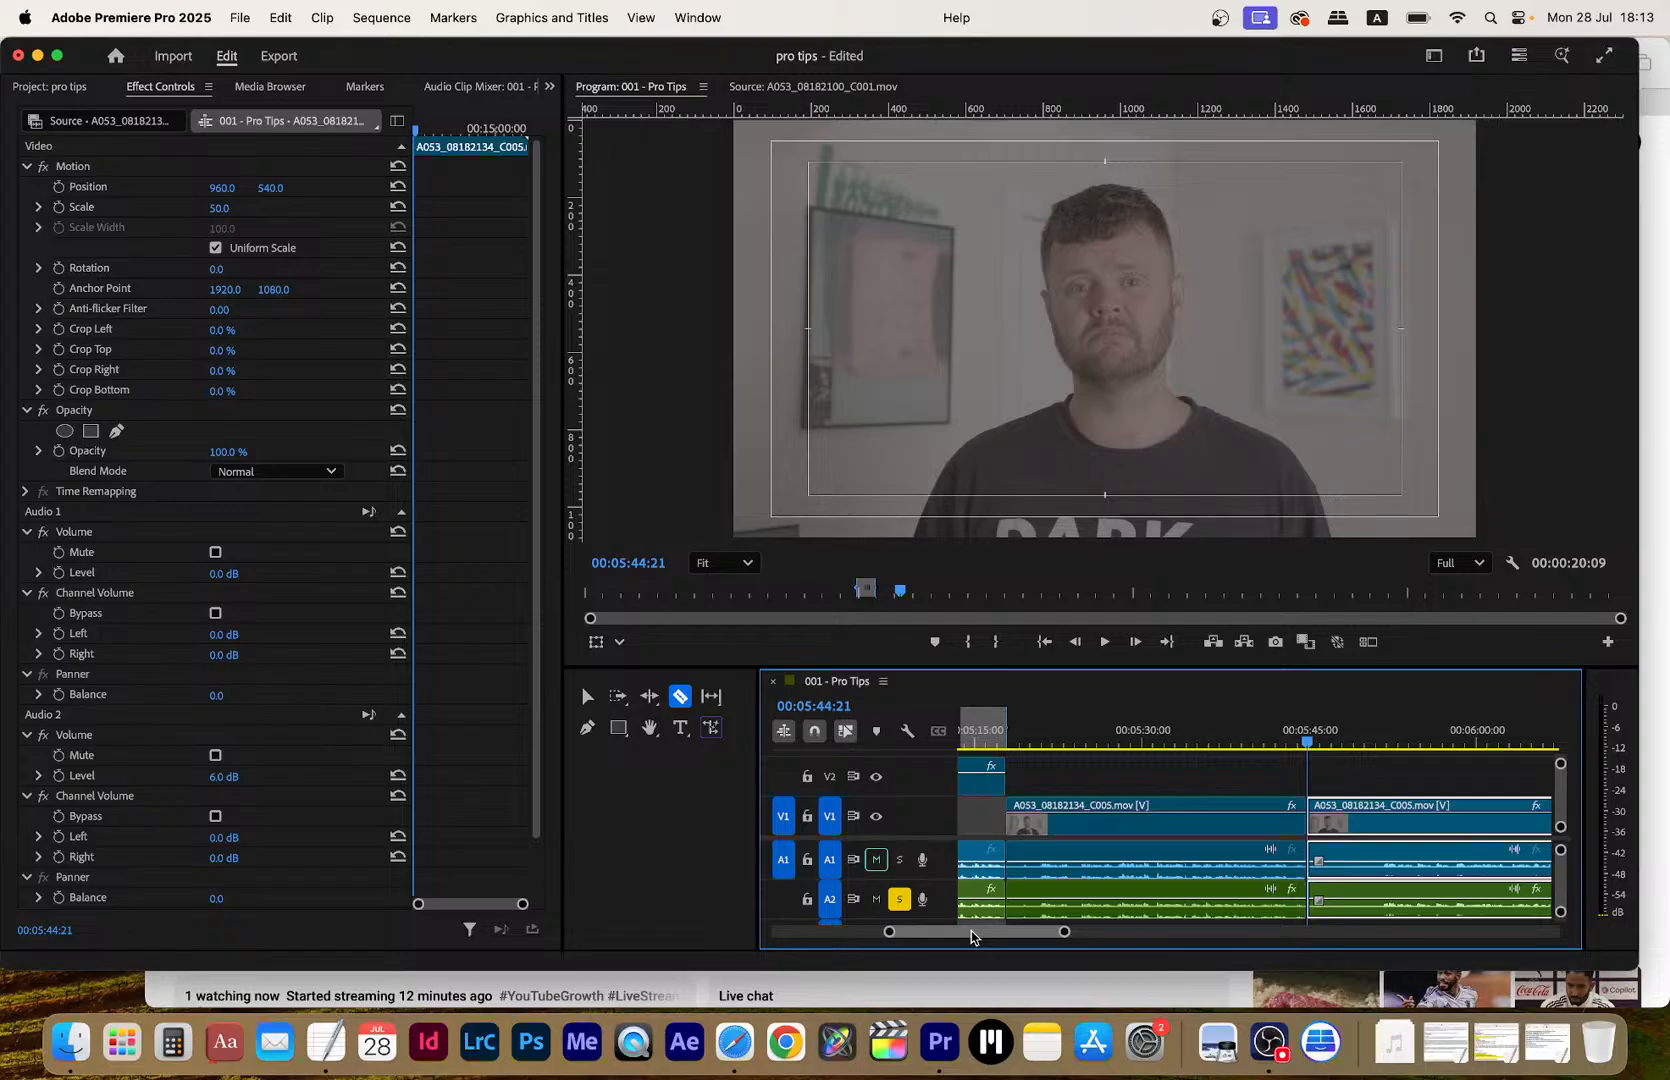
{"action": "key", "text": "space"}
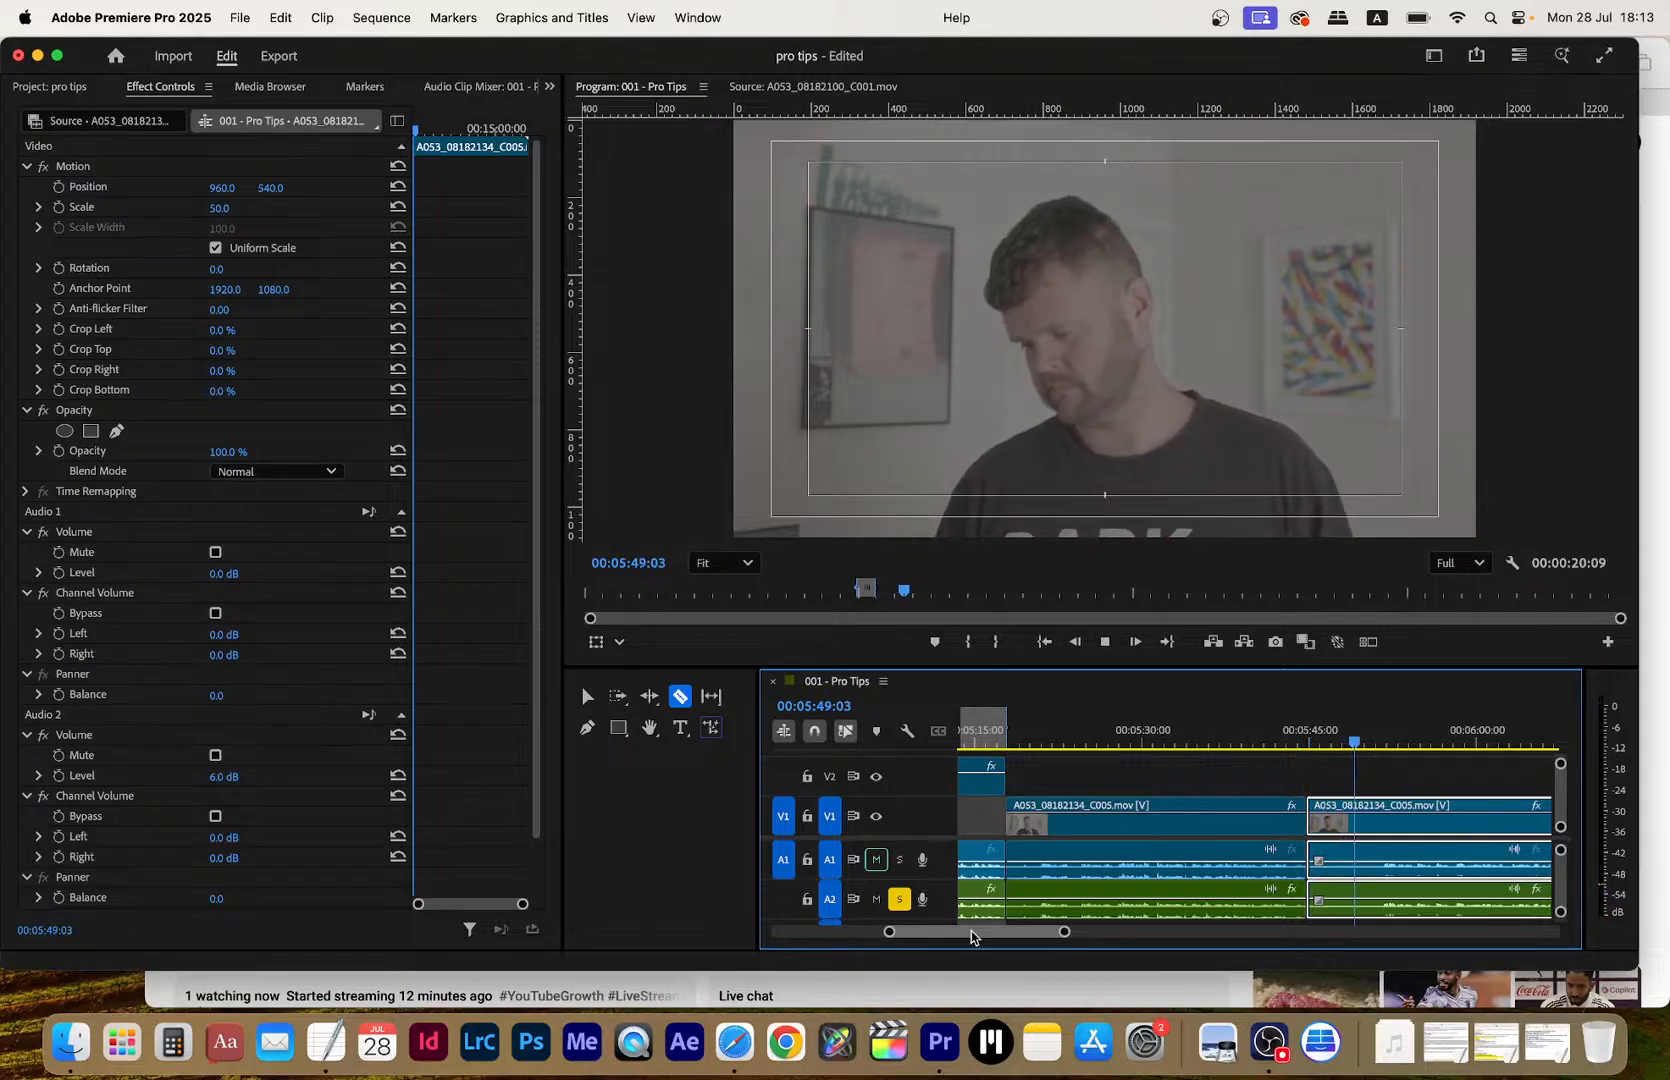
{"action": "key", "text": "space"}
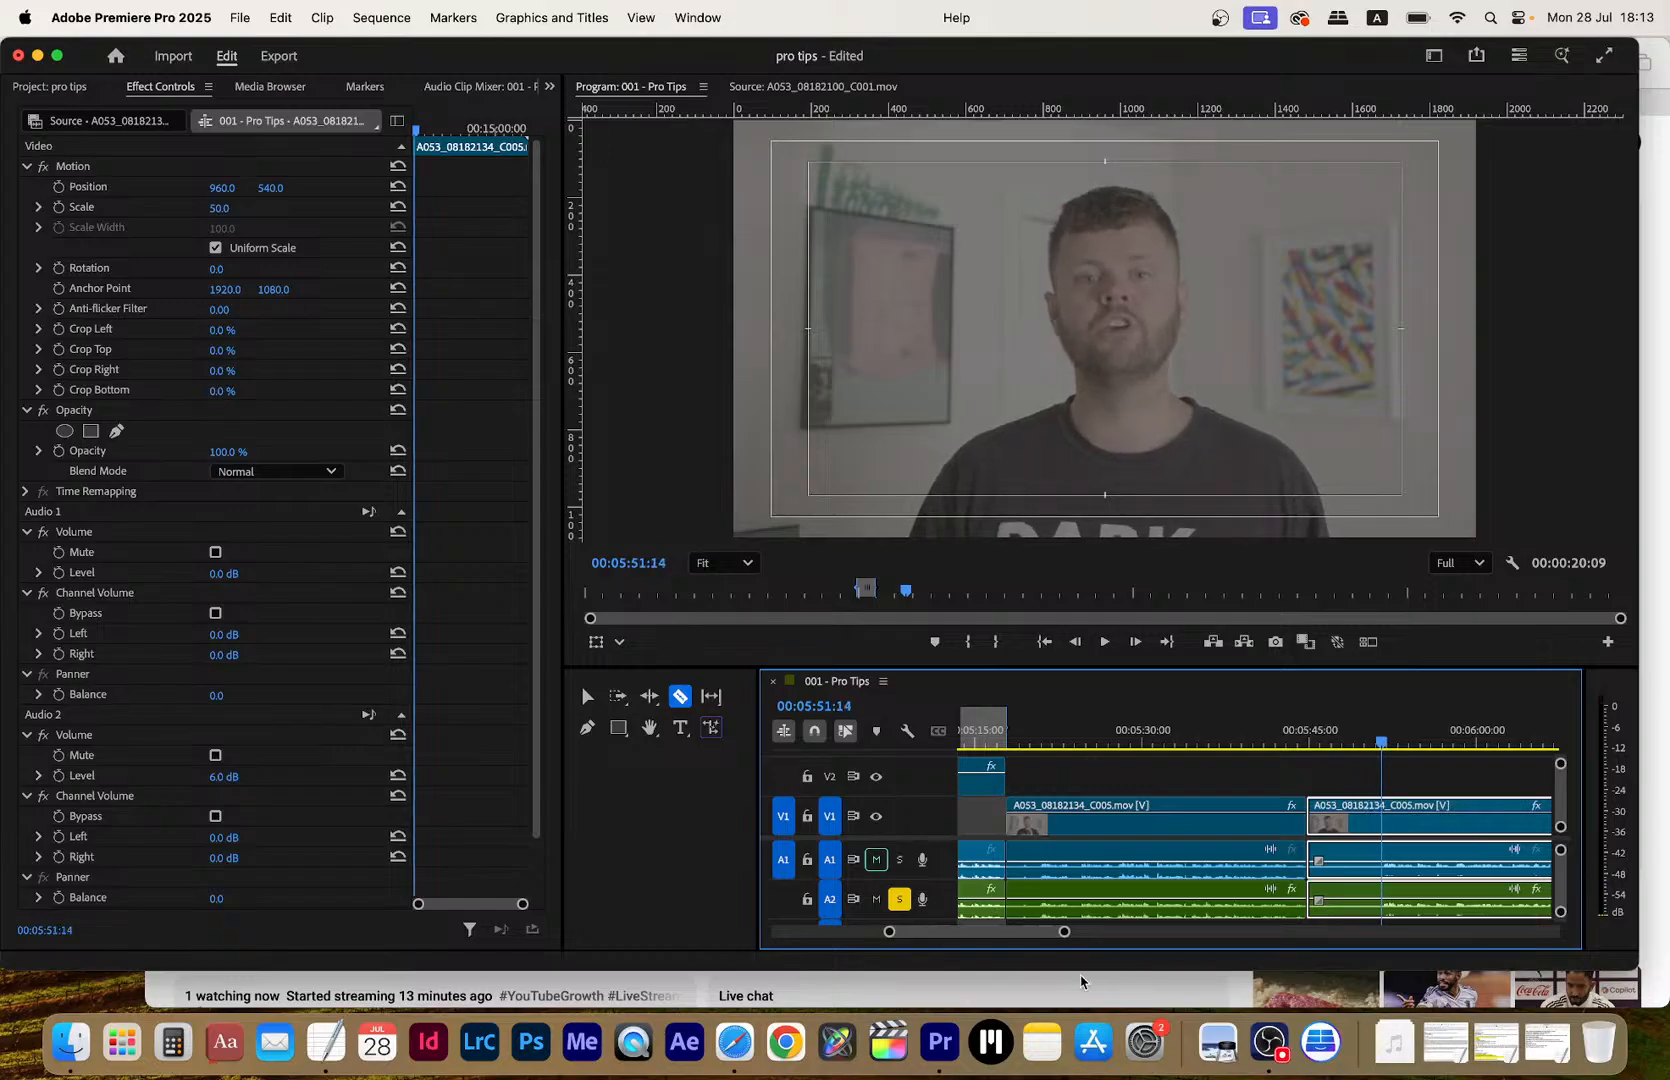
{"action": "left_click", "coordinate": [1383, 816]}
{"action": "key", "text": "space"}
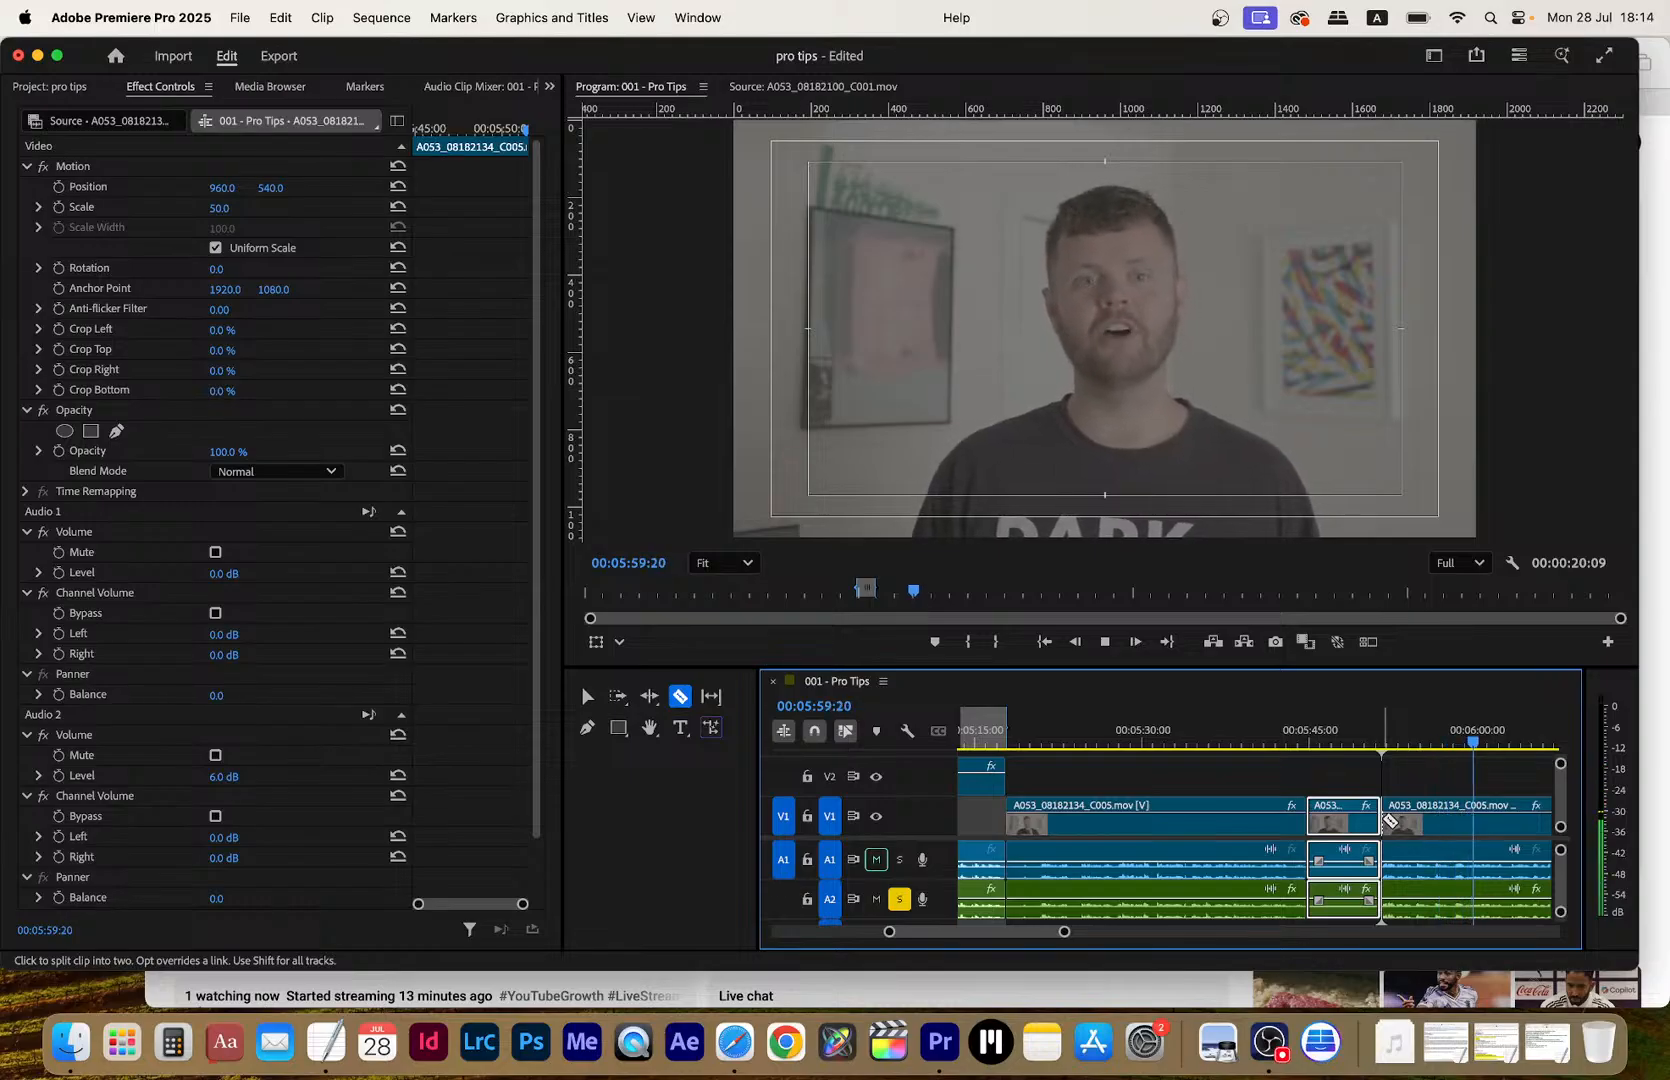
Play on to 00:06:16:10 and set the Scale of the clip after the 00:05:51:14 cut to 150
{"action": "scroll", "coordinate": [1388, 821], "scroll_direction": "right", "scroll_amount": 3}
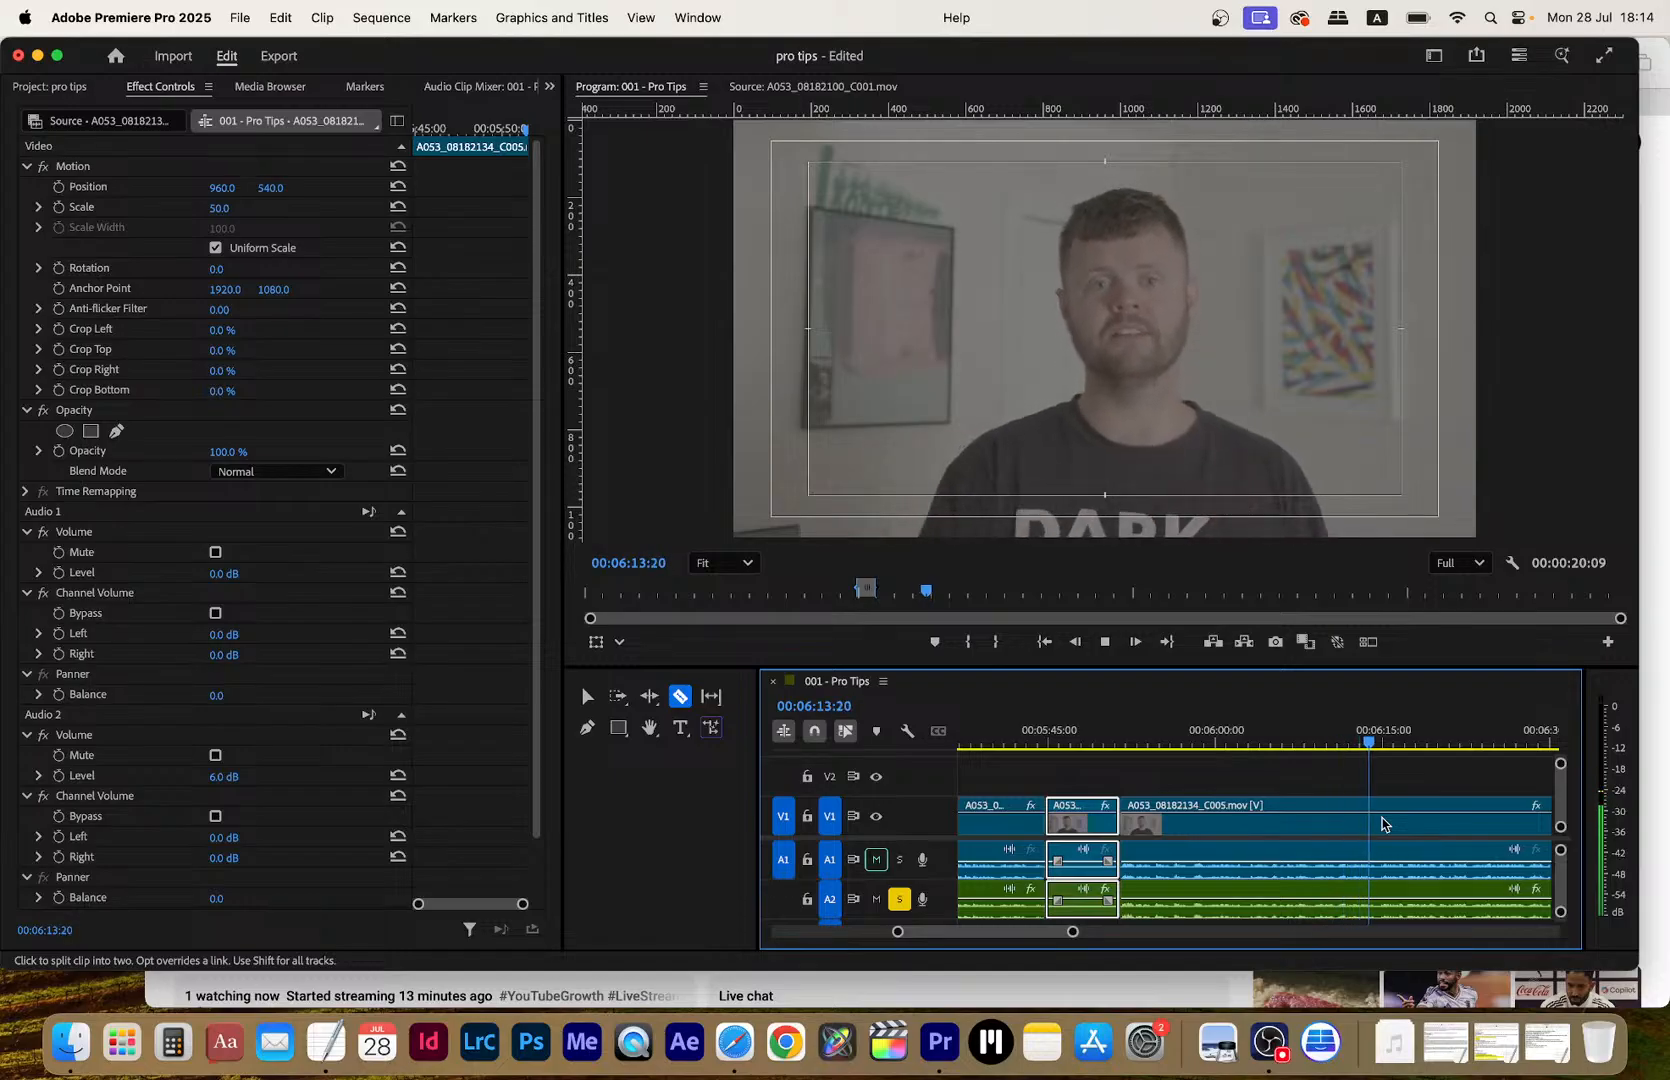
{"action": "key", "text": "space"}
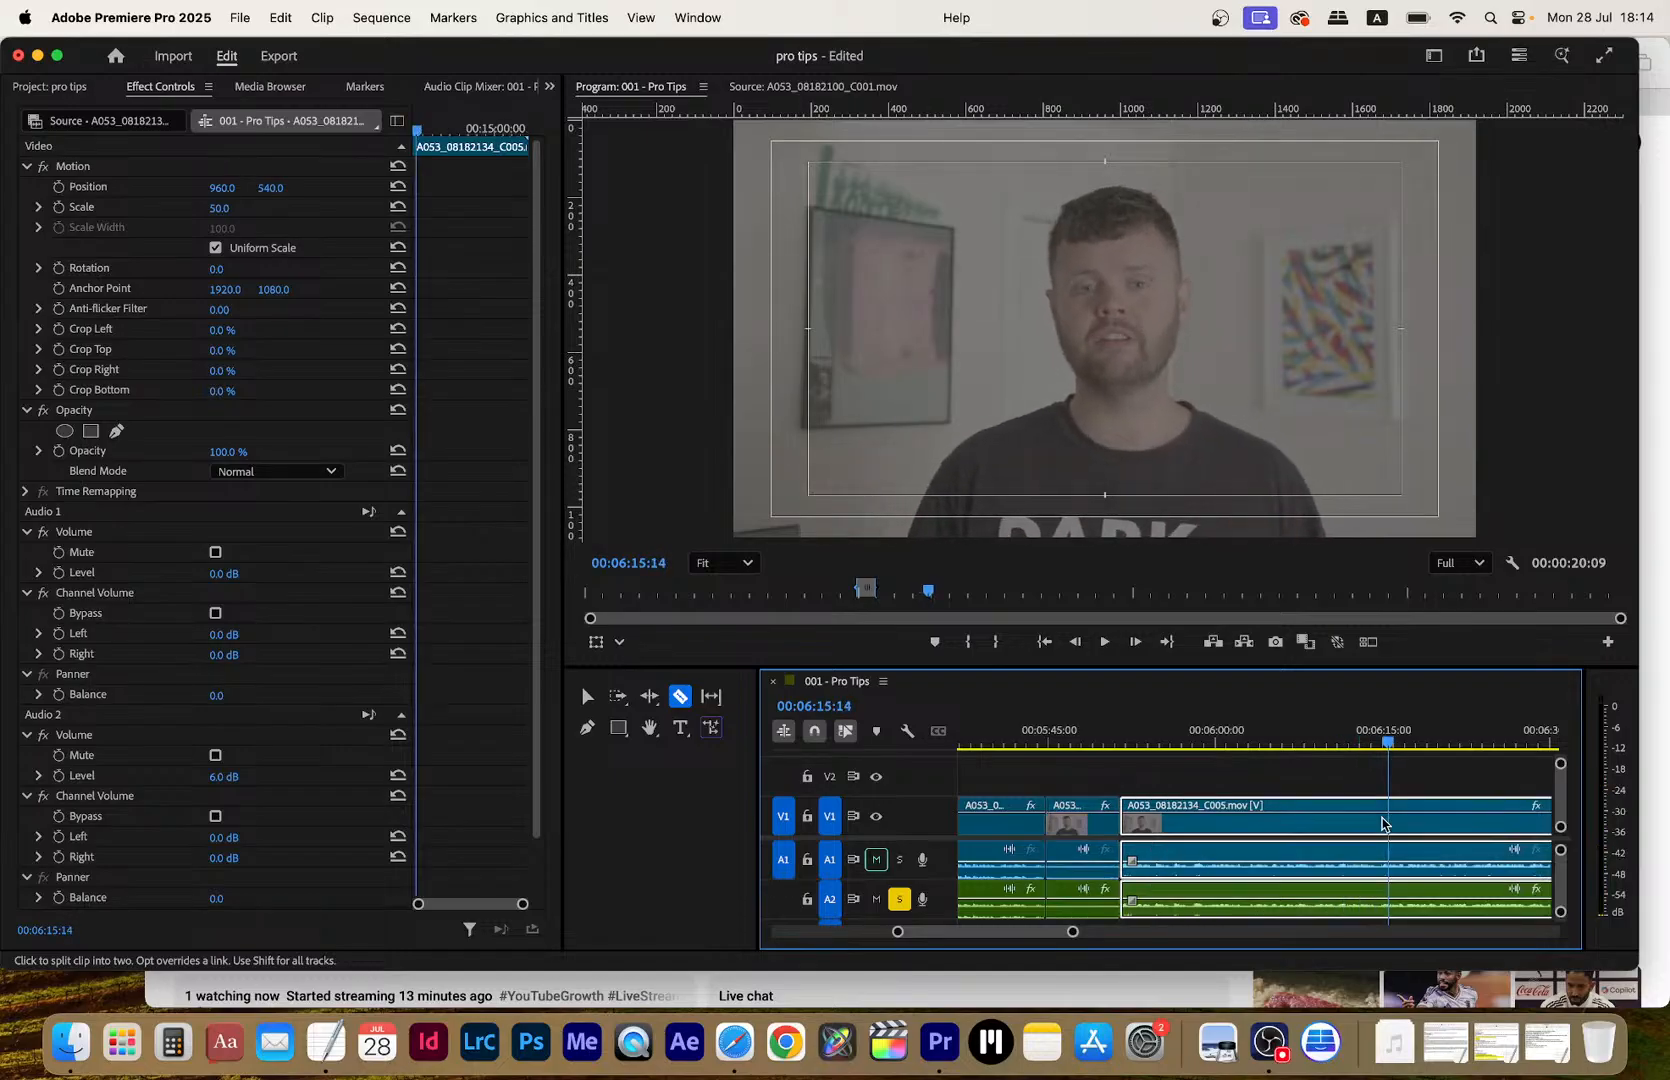
{"action": "key", "text": "space"}
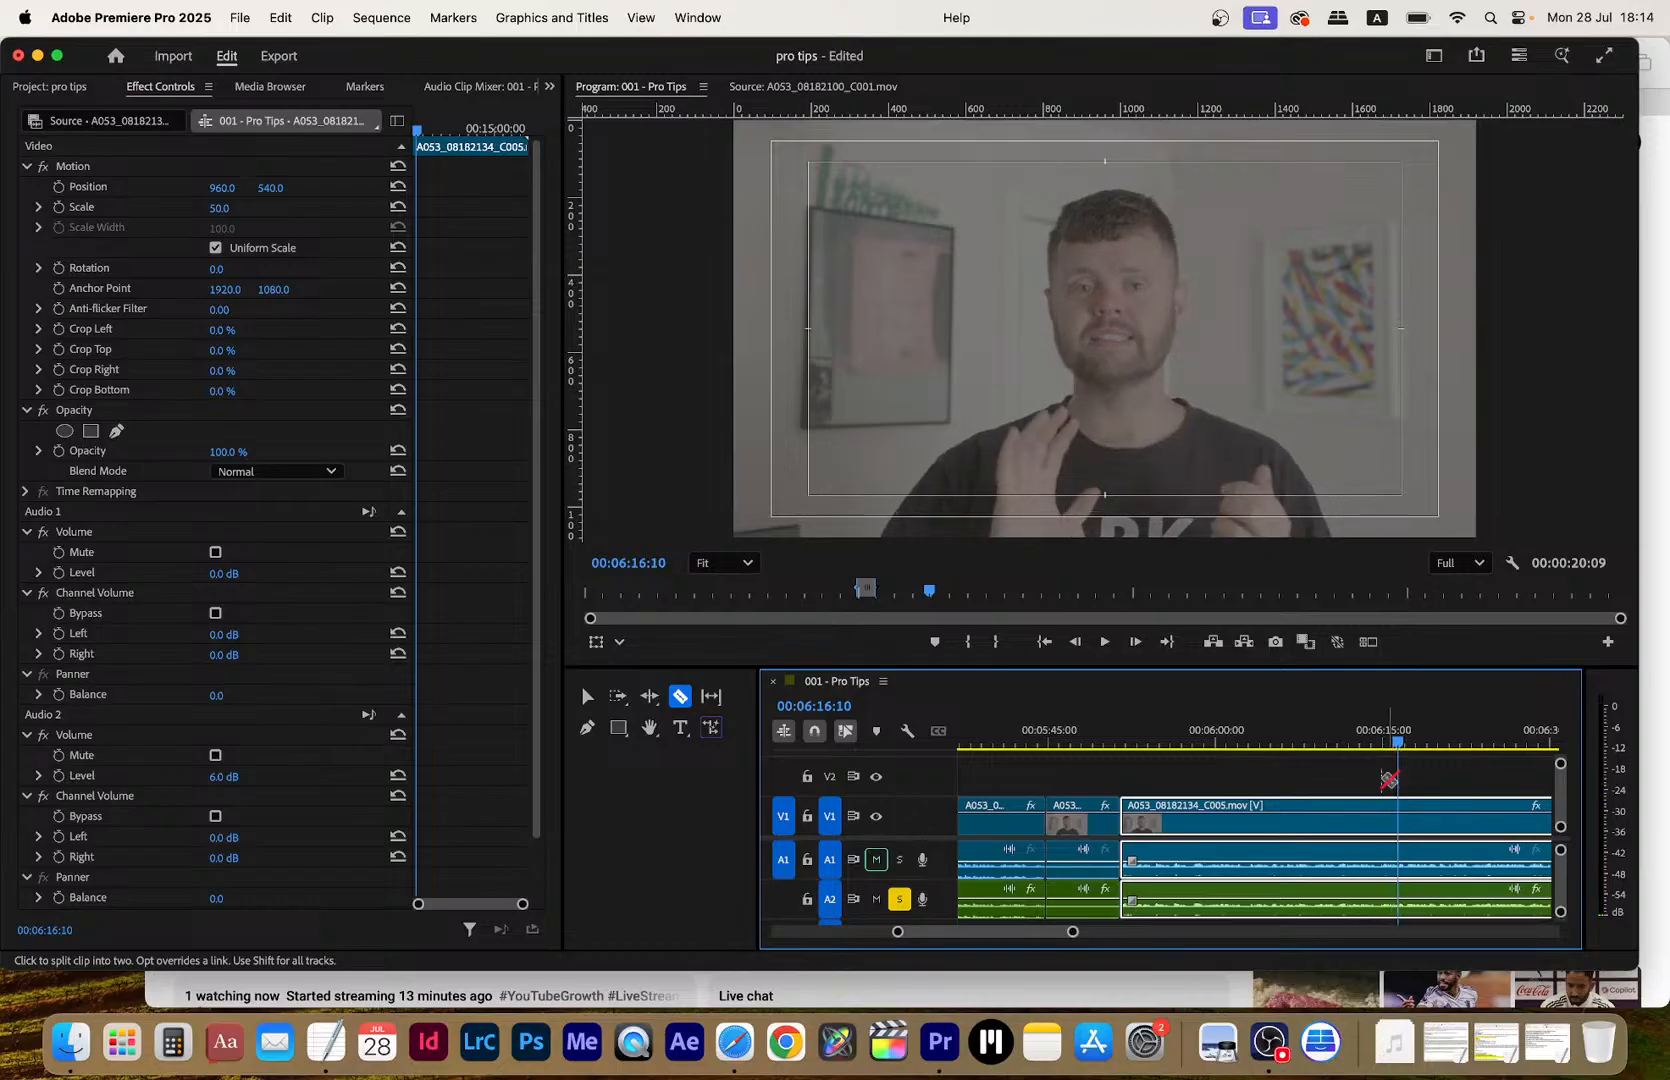
{"action": "left_click", "coordinate": [236, 205]}
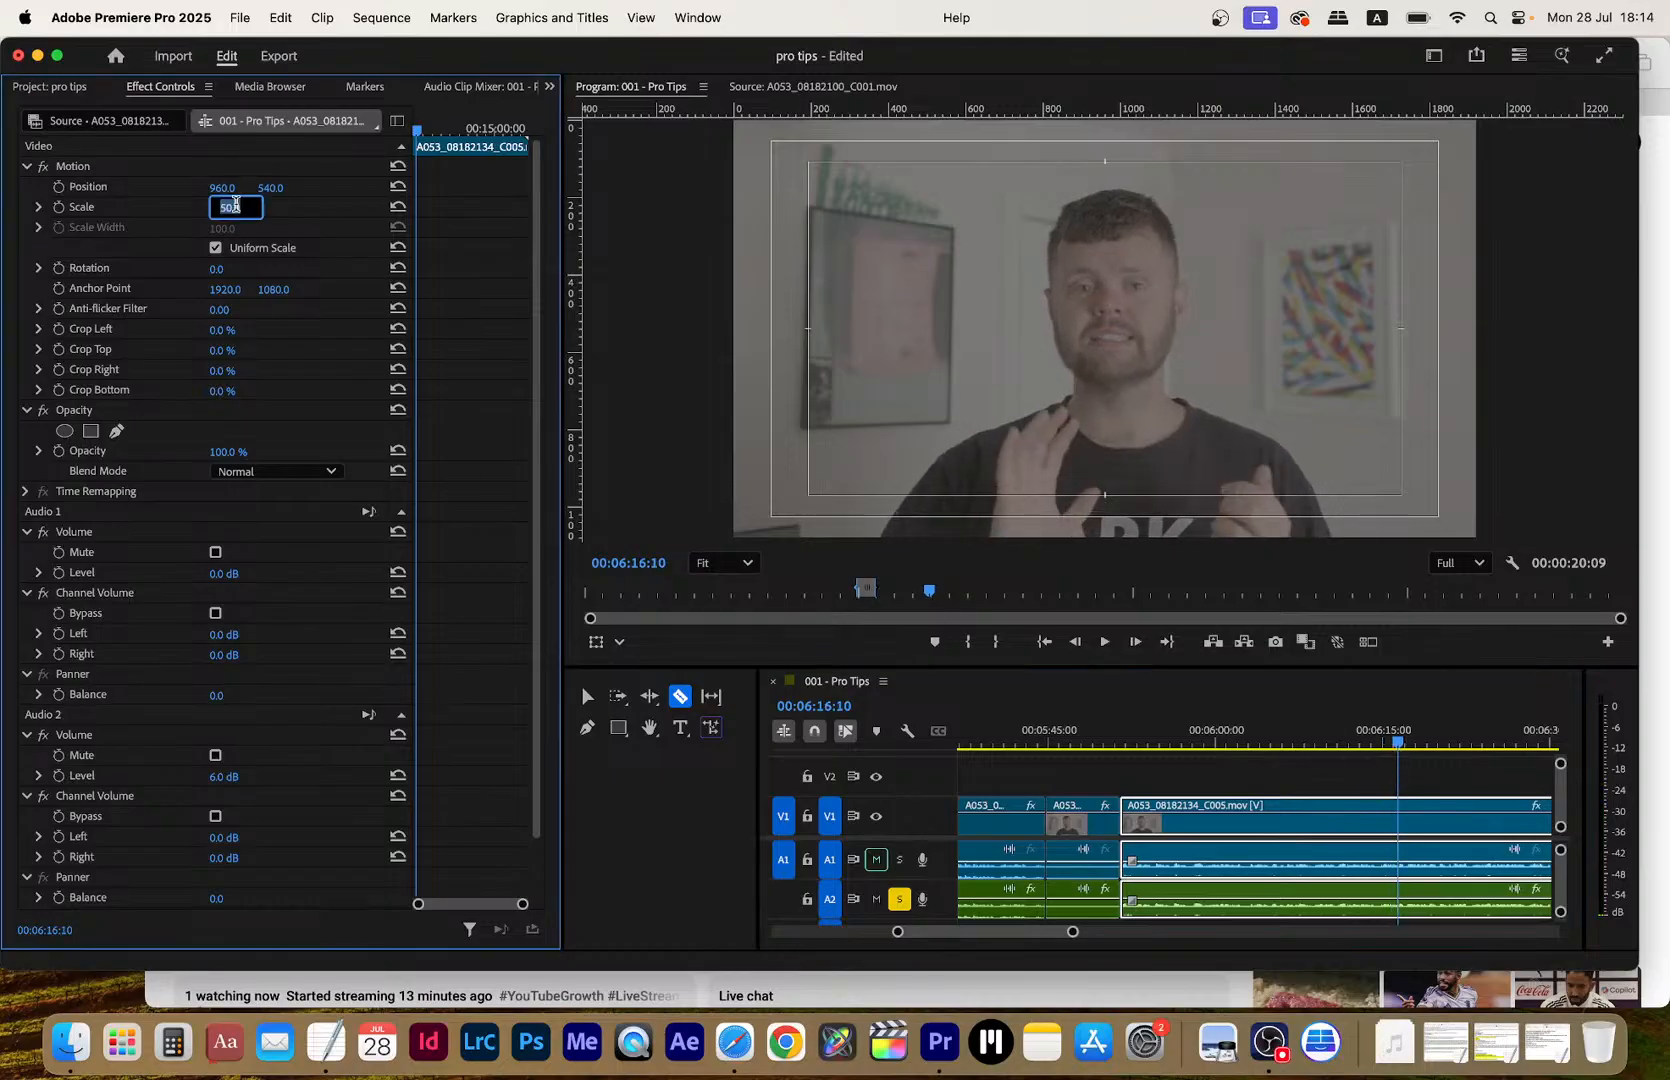
{"action": "key", "text": "Return"}
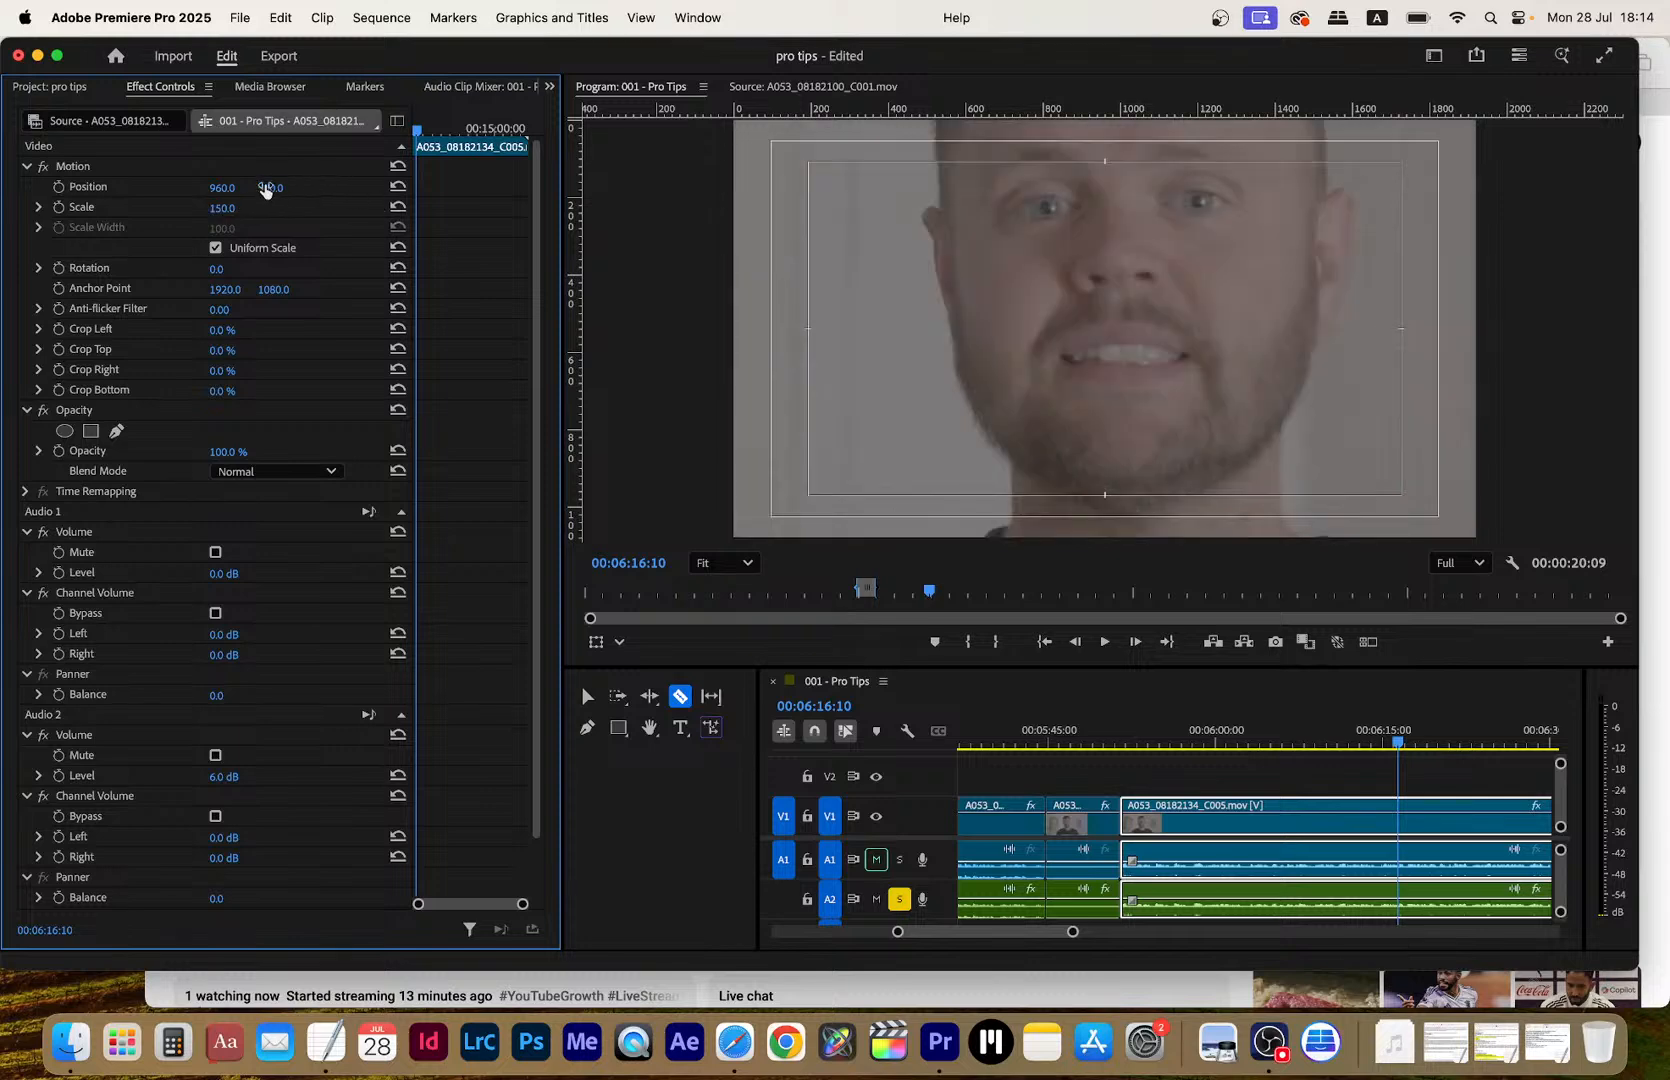
Set the enlarged clip's vertical Position to 698 and replay the new framing from shortly before 00:06:13
{"action": "left_click_drag", "start_coordinate": [265, 190], "coordinate": [279, 189]}
{"action": "key", "text": "space"}
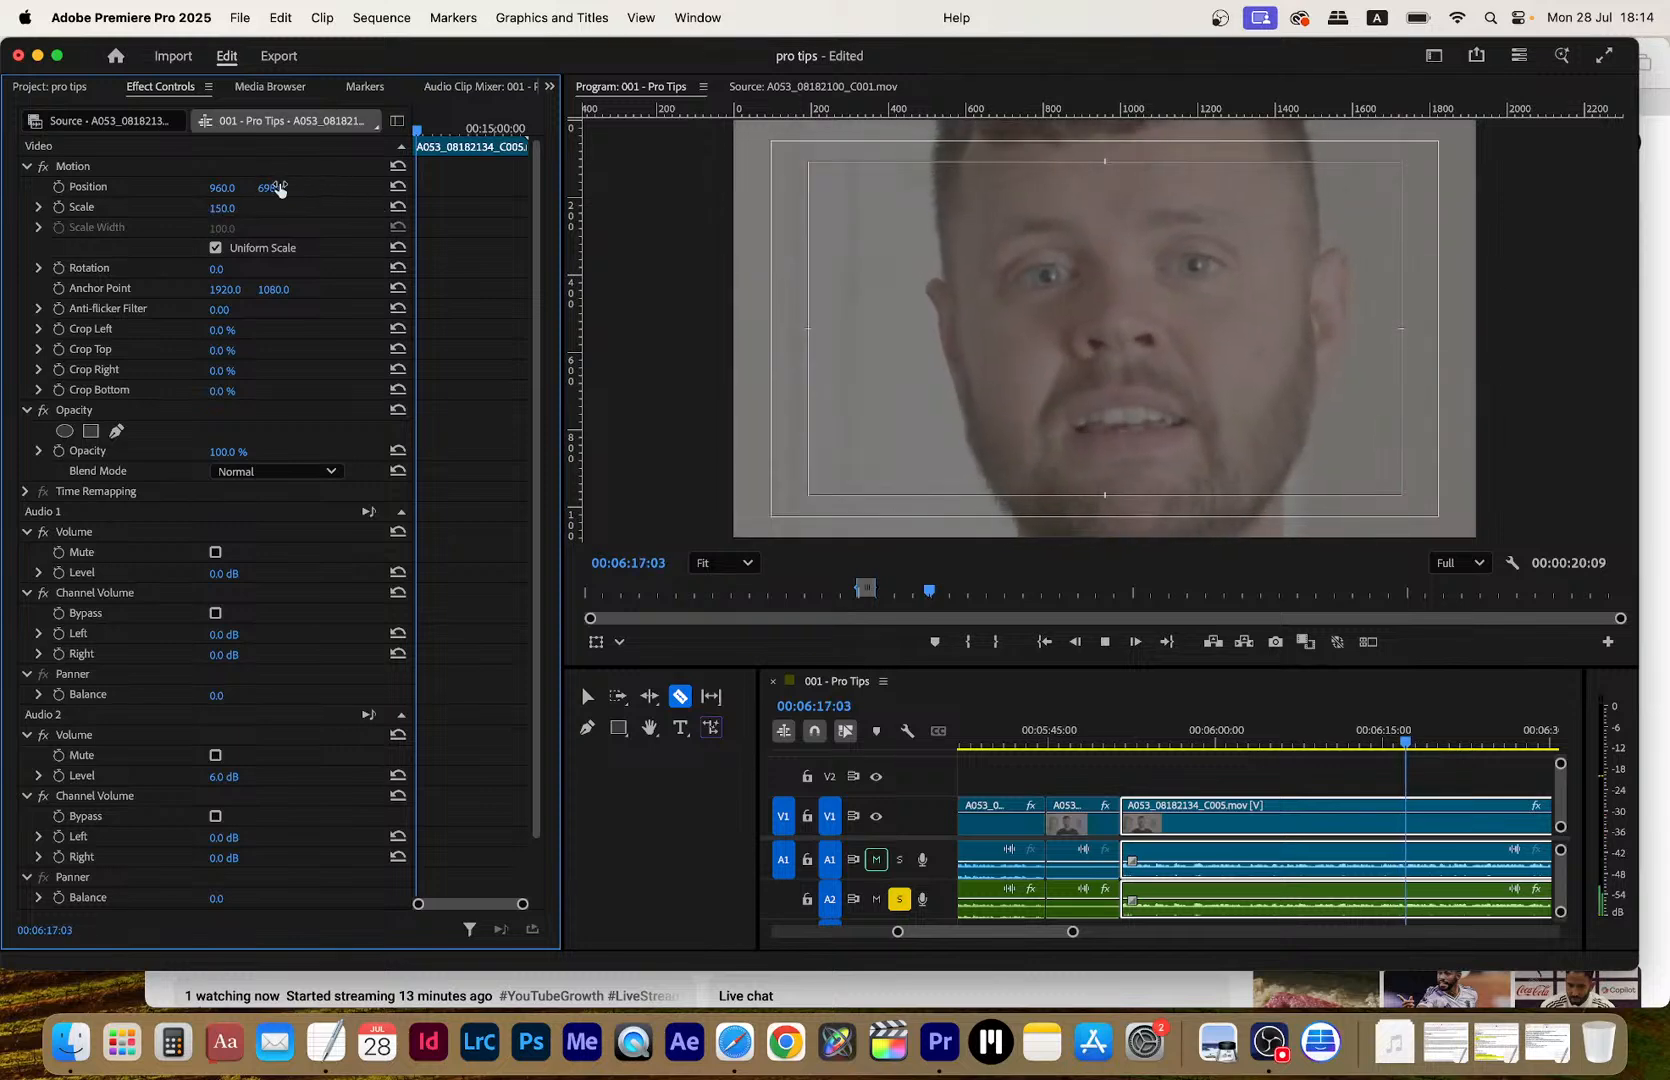
{"action": "key", "text": "space"}
{"action": "left_click", "coordinate": [1344, 745]}
{"action": "key", "text": "space"}
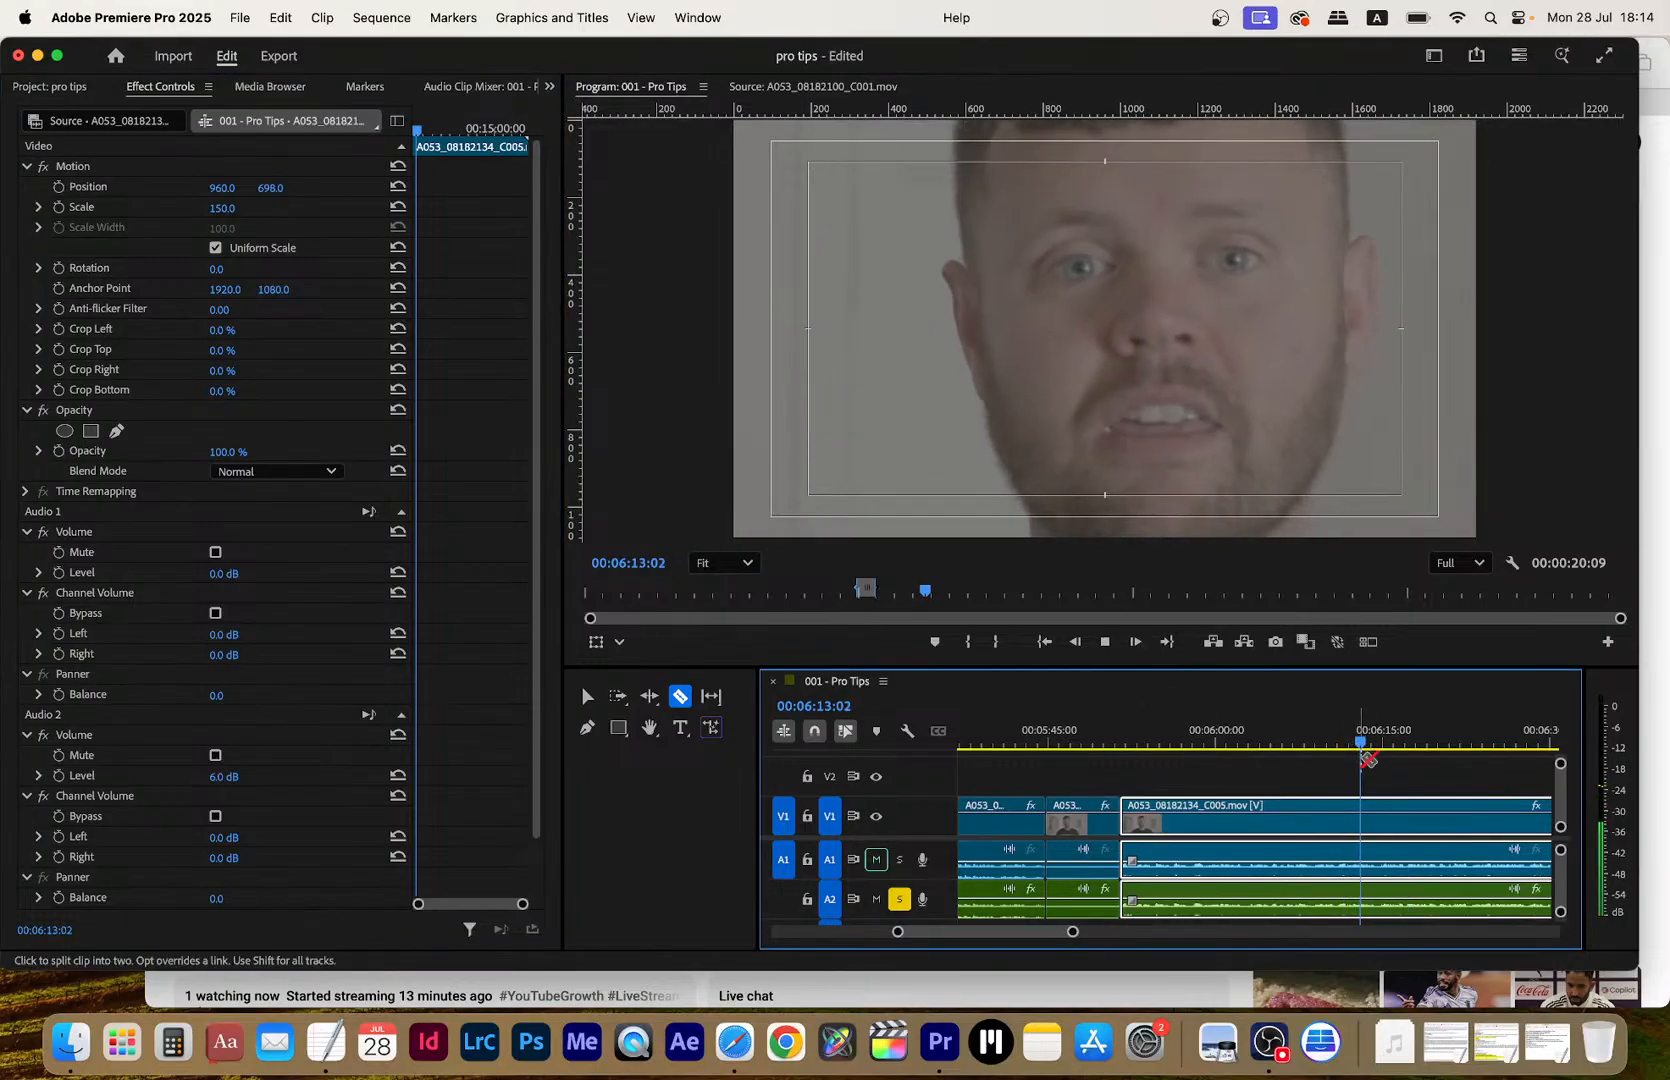
Add Scale keyframes at 00:06:14:16 and 00:06:16:00, plus a Position keyframe at 00:06:16:00
{"action": "key", "text": "space"}
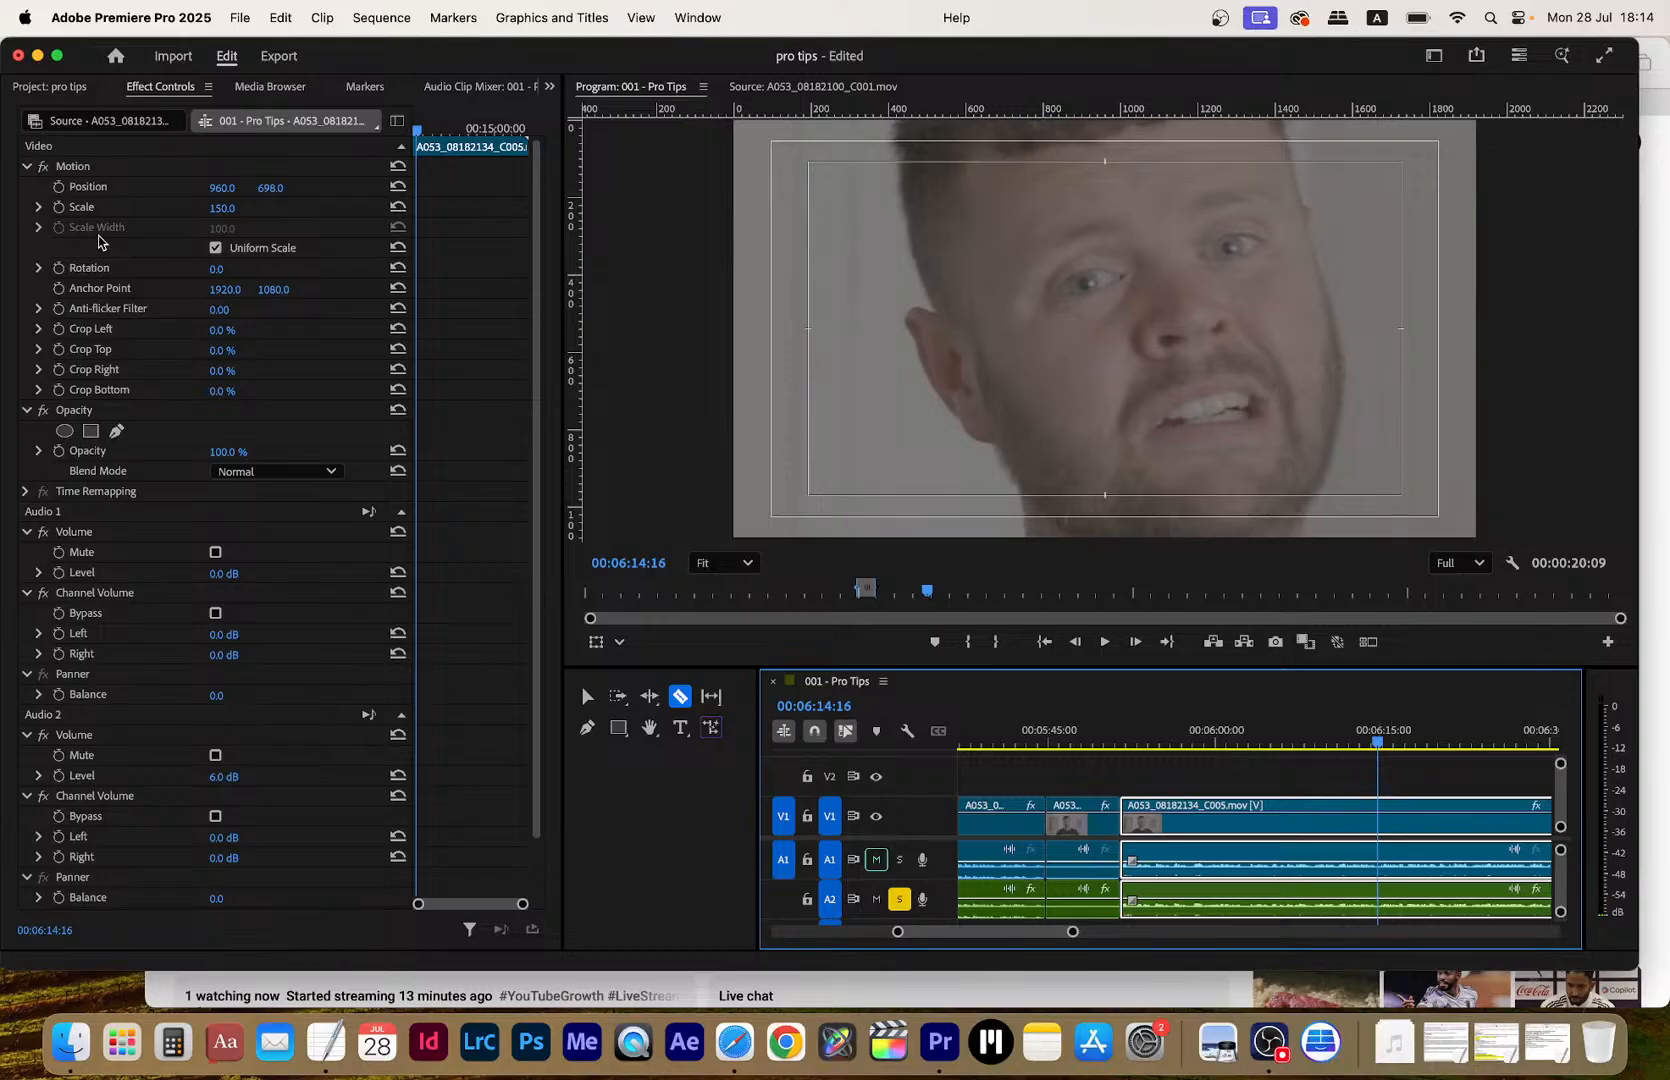
{"action": "left_click", "coordinate": [59, 207]}
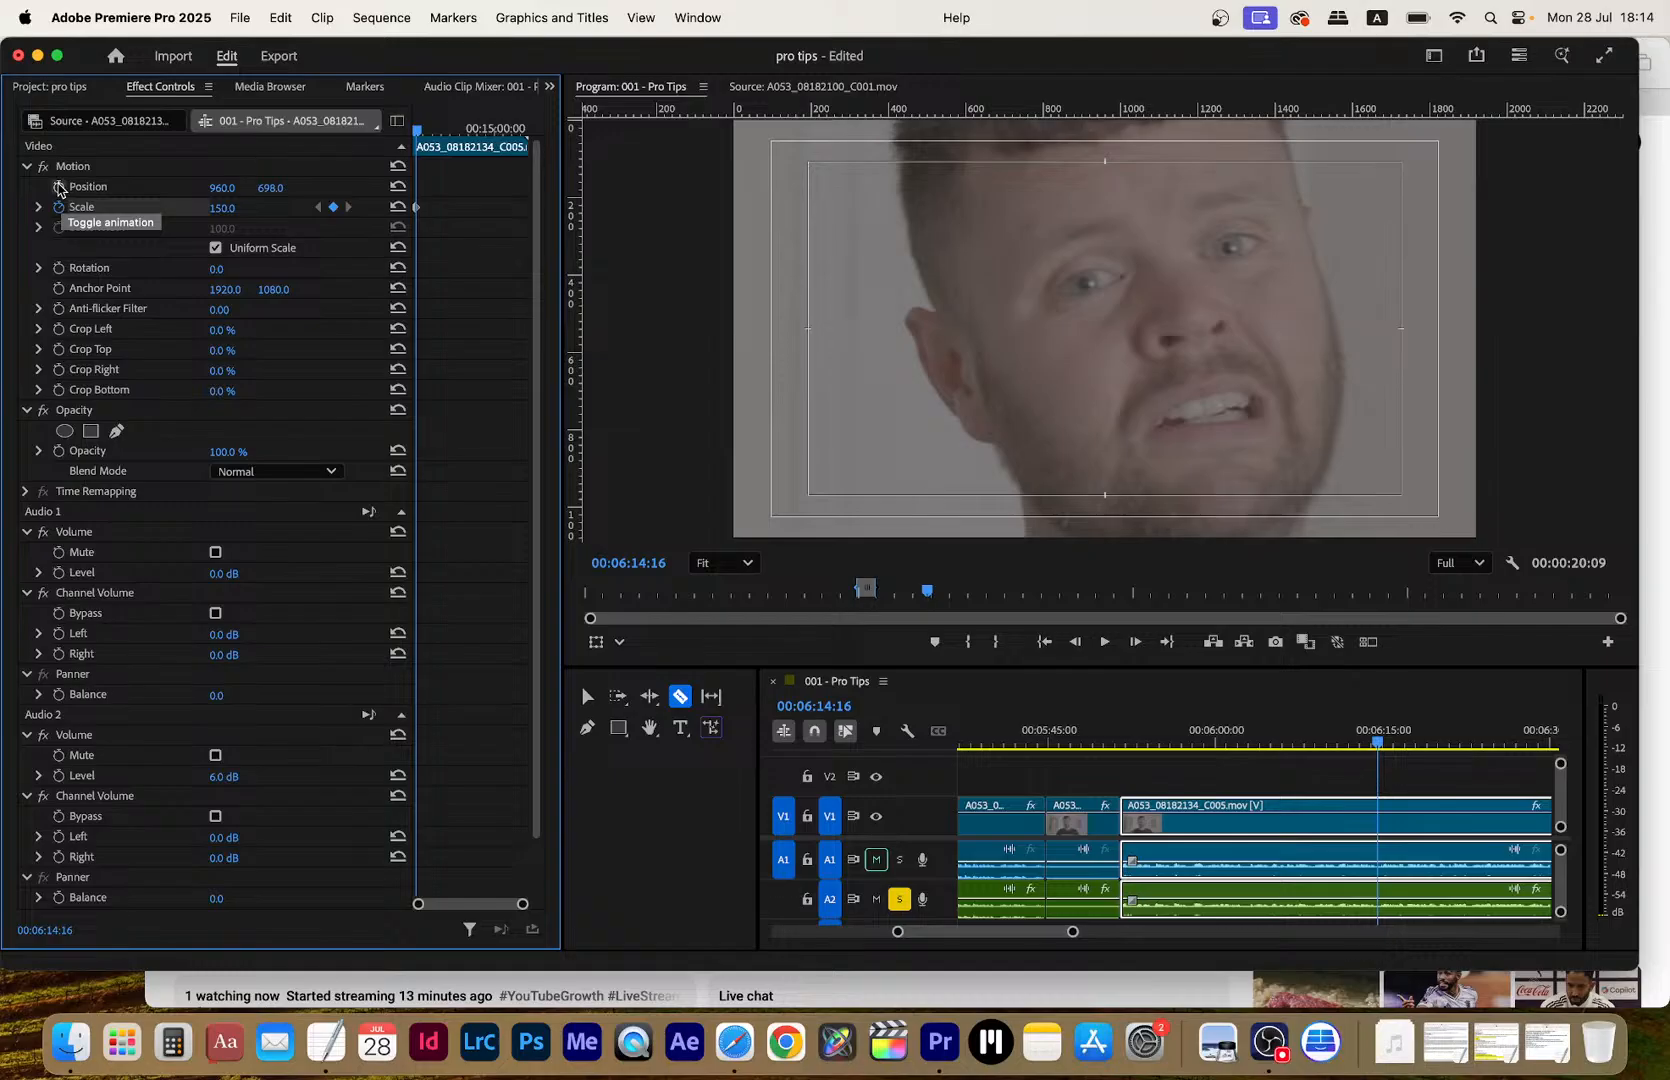
{"action": "key", "text": "space"}
{"action": "key", "text": "space"}
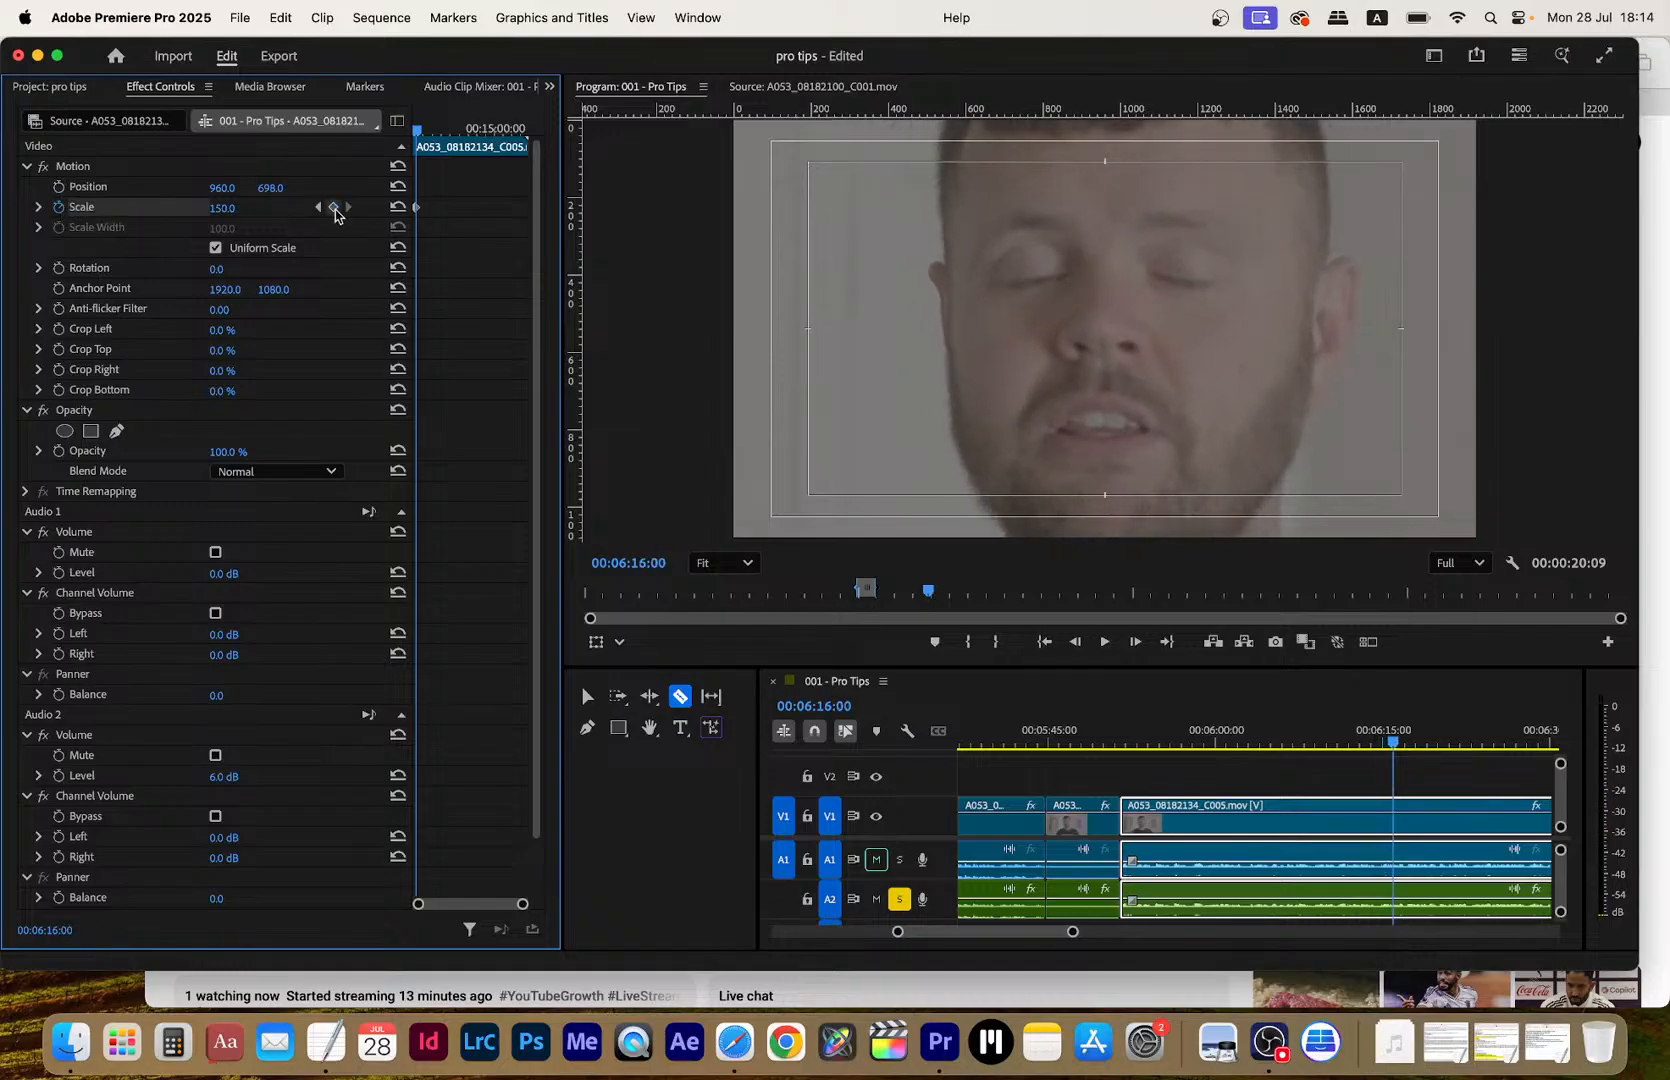
{"action": "left_click", "coordinate": [333, 208]}
{"action": "left_click", "coordinate": [59, 187]}
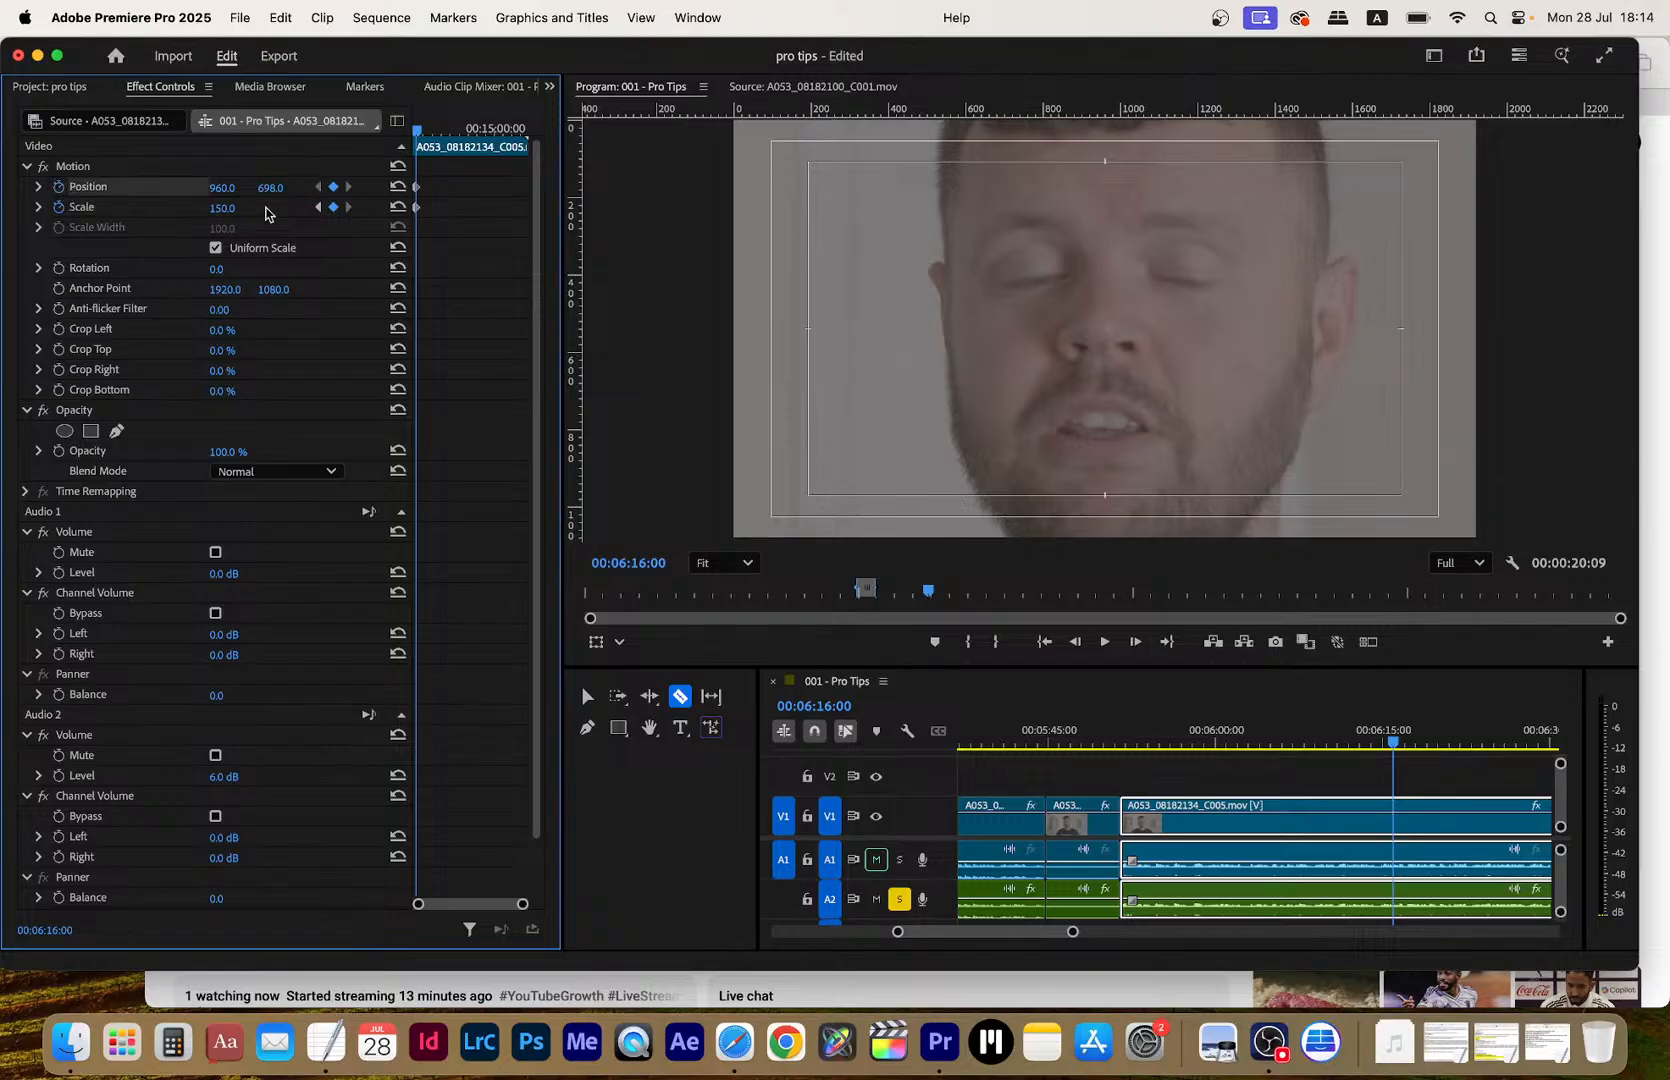
Set Scale to 50 and vertical Position to 540 at the 00:06:14:16 keyframe and replay the zoom
{"action": "left_click", "coordinate": [319, 208]}
{"action": "left_click", "coordinate": [233, 206]}
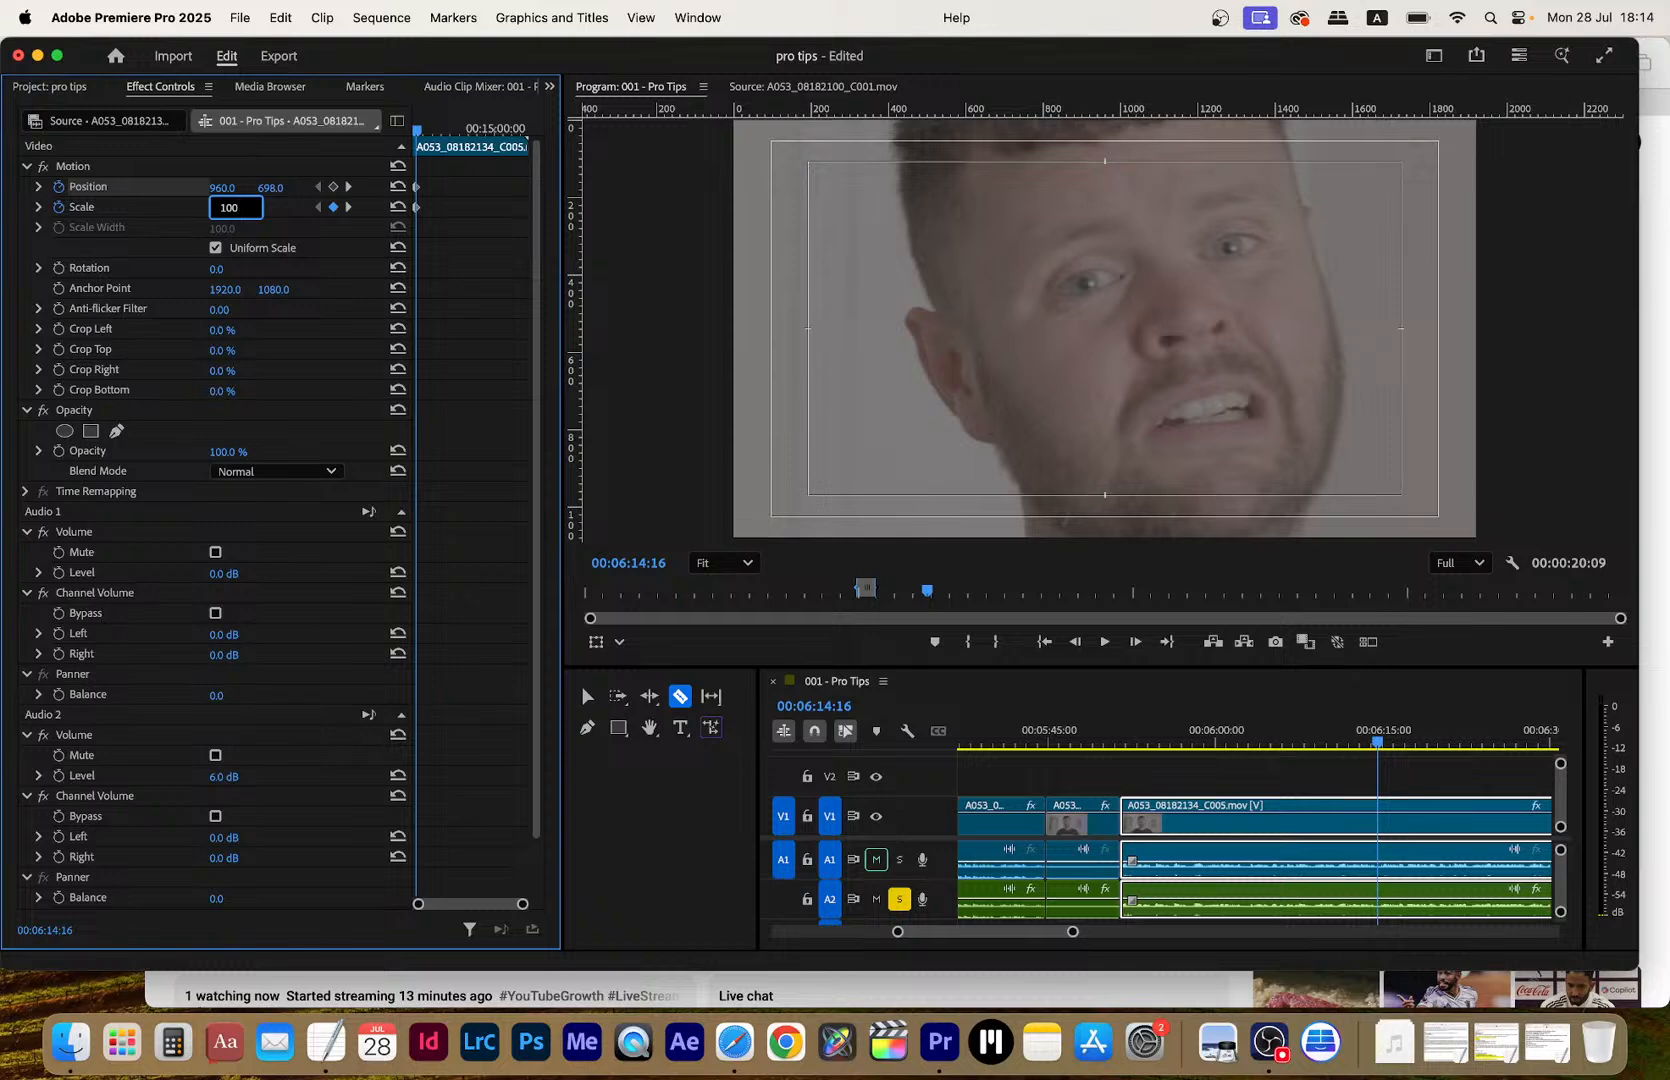
{"action": "key", "text": "Return"}
{"action": "left_click", "coordinate": [233, 207]}
{"action": "key", "text": "Return"}
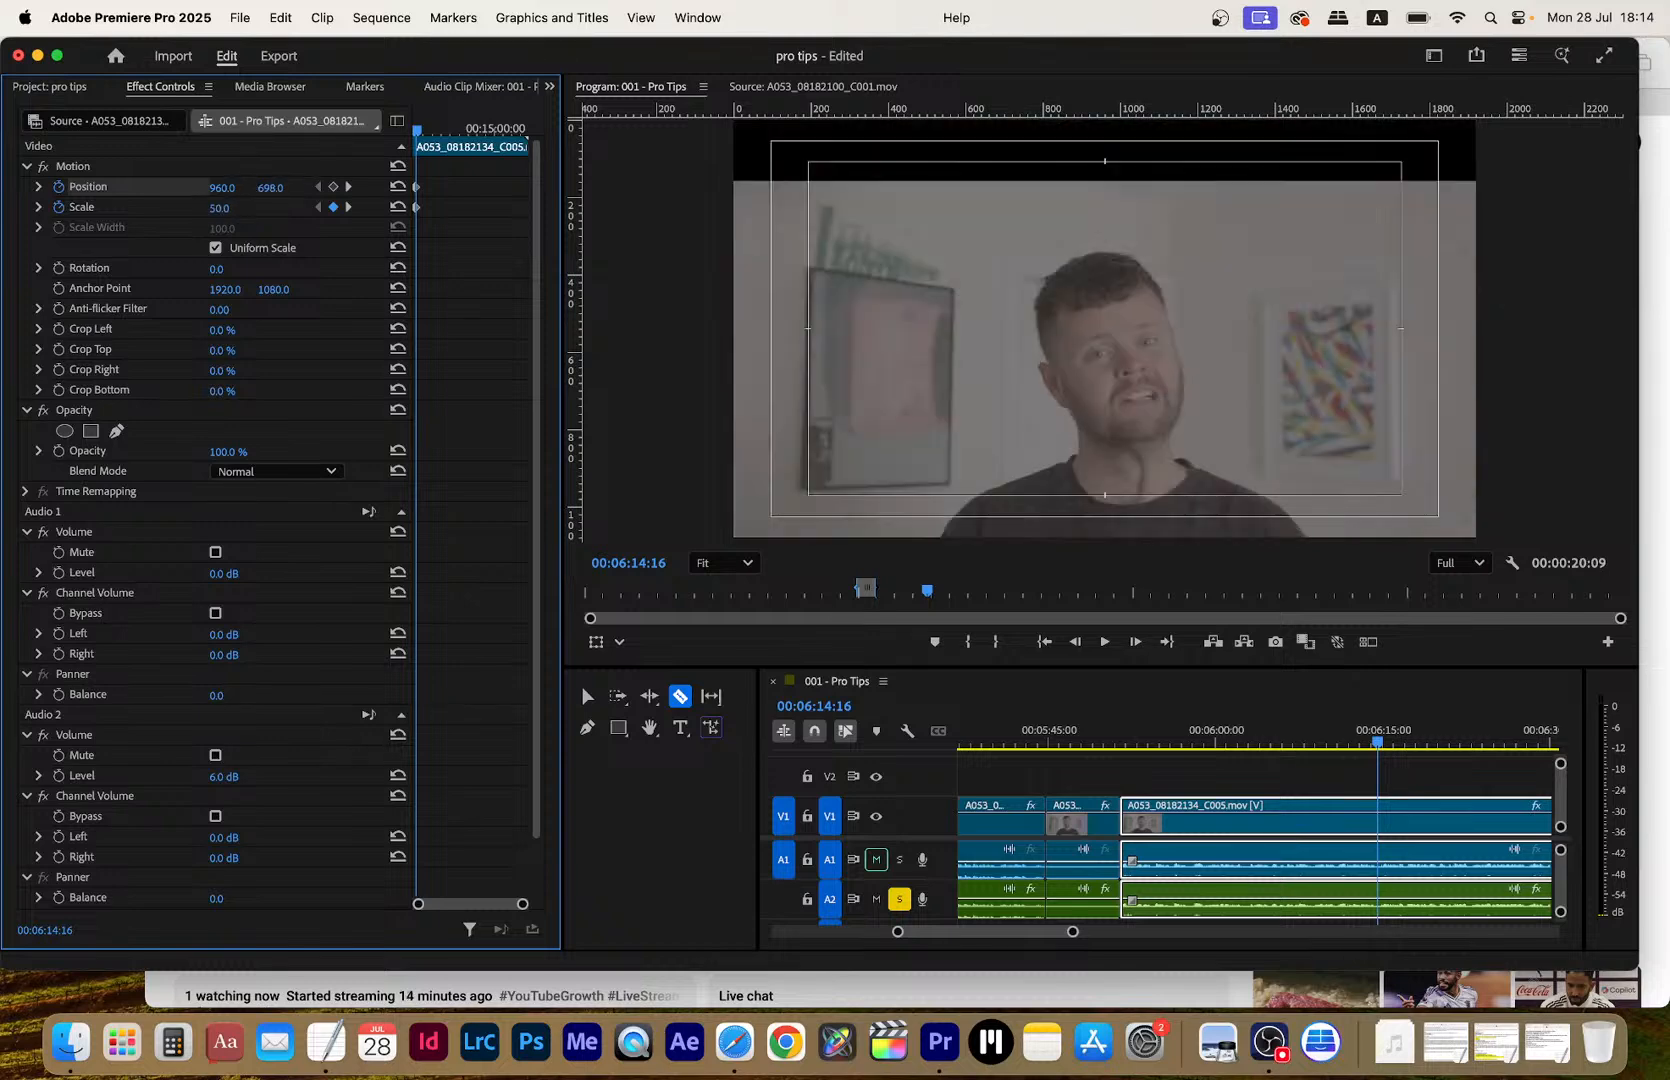
{"action": "left_click", "coordinate": [279, 185]}
{"action": "type", "text": "540"}
{"action": "key", "text": "Return"}
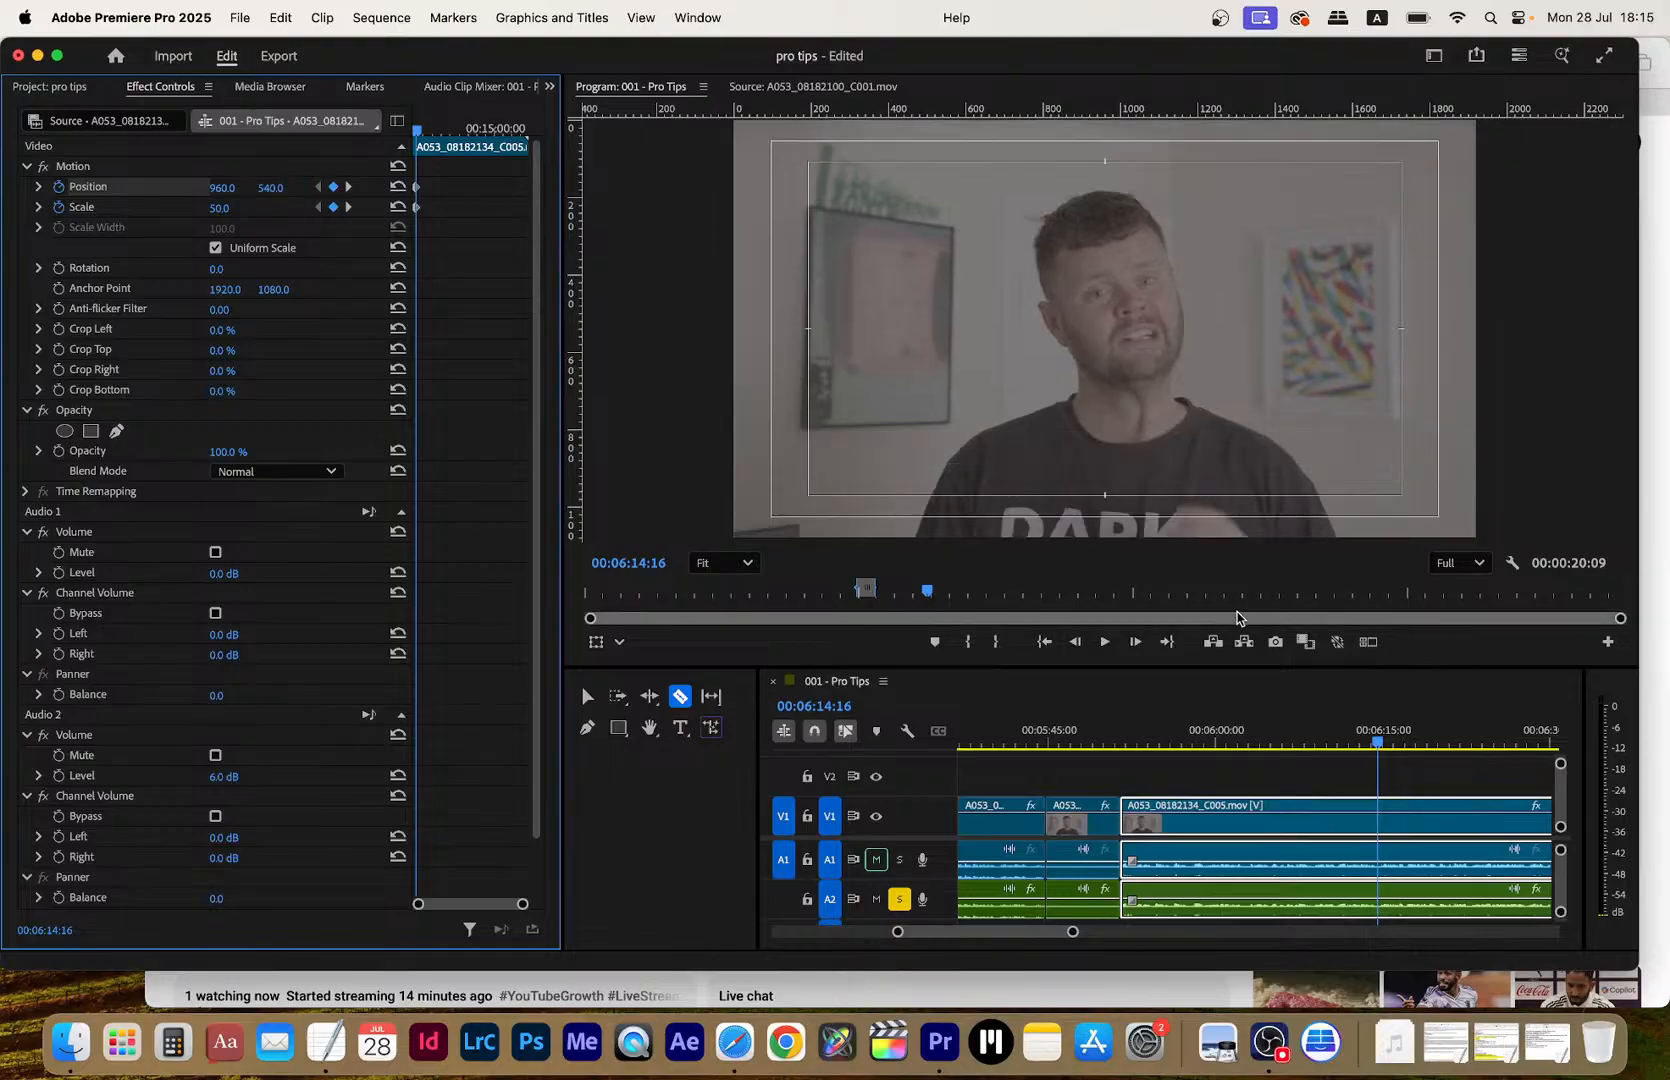
{"action": "left_click", "coordinate": [1352, 779]}
{"action": "key", "text": "space"}
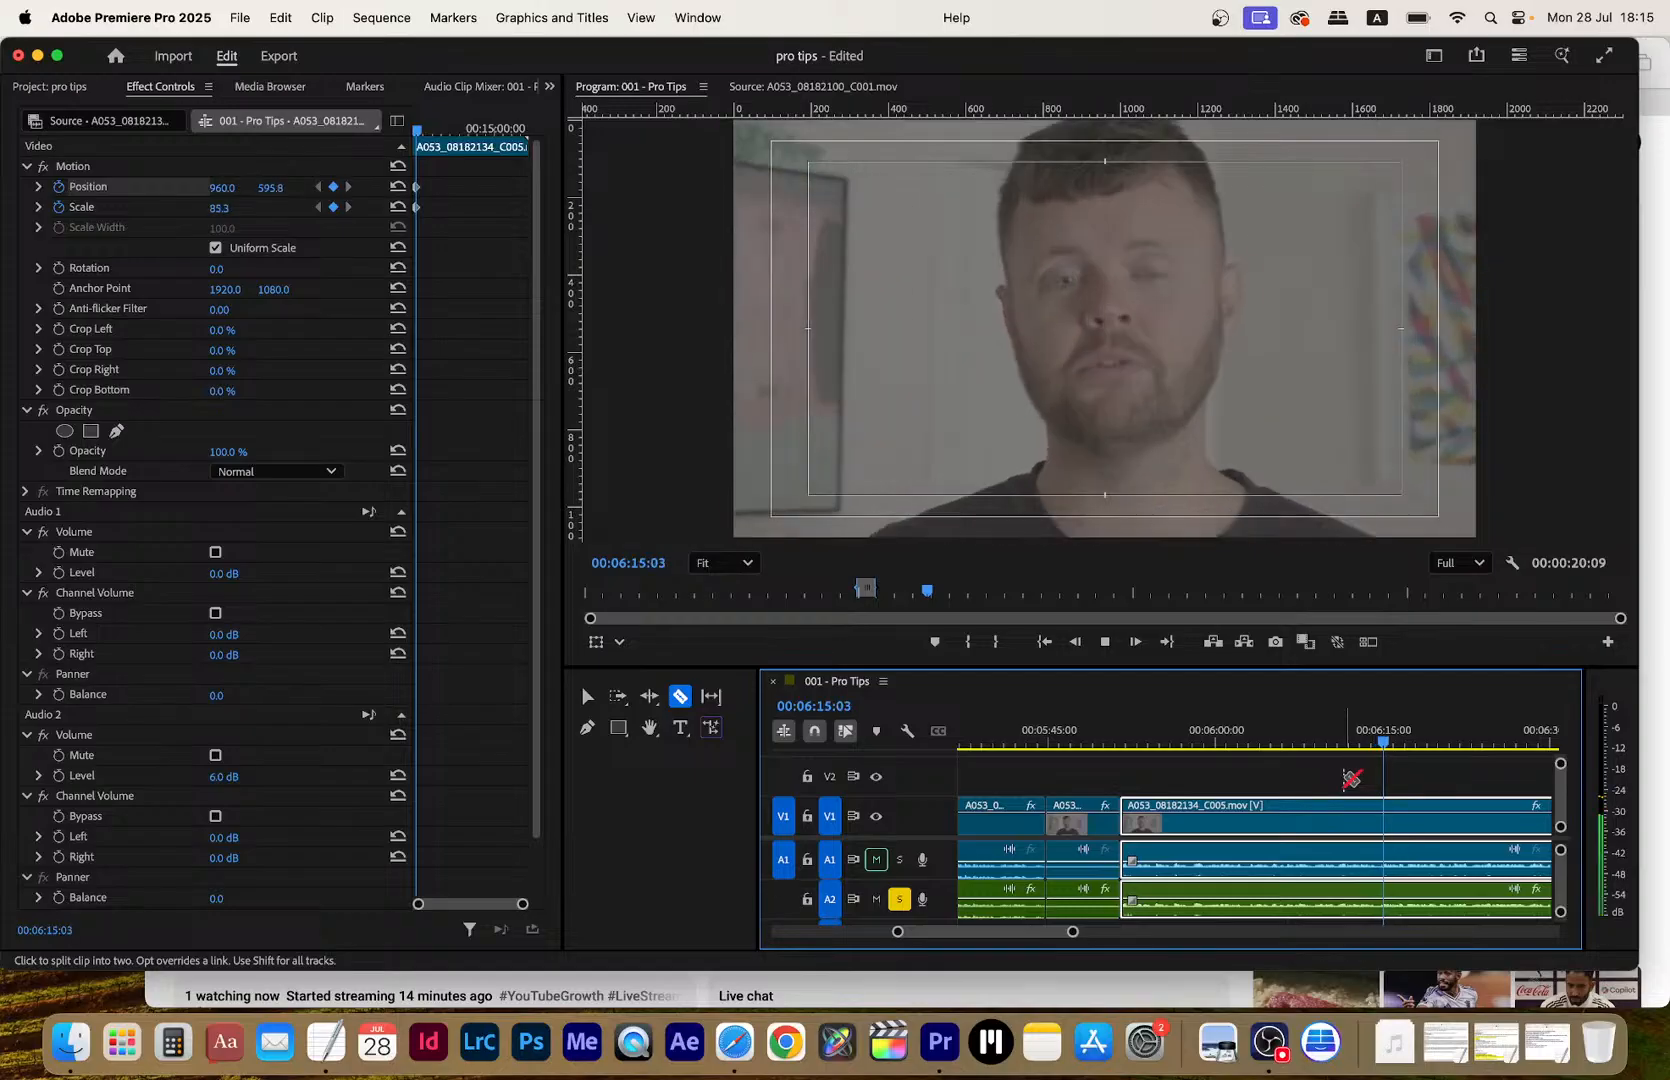
{"action": "key", "text": "space"}
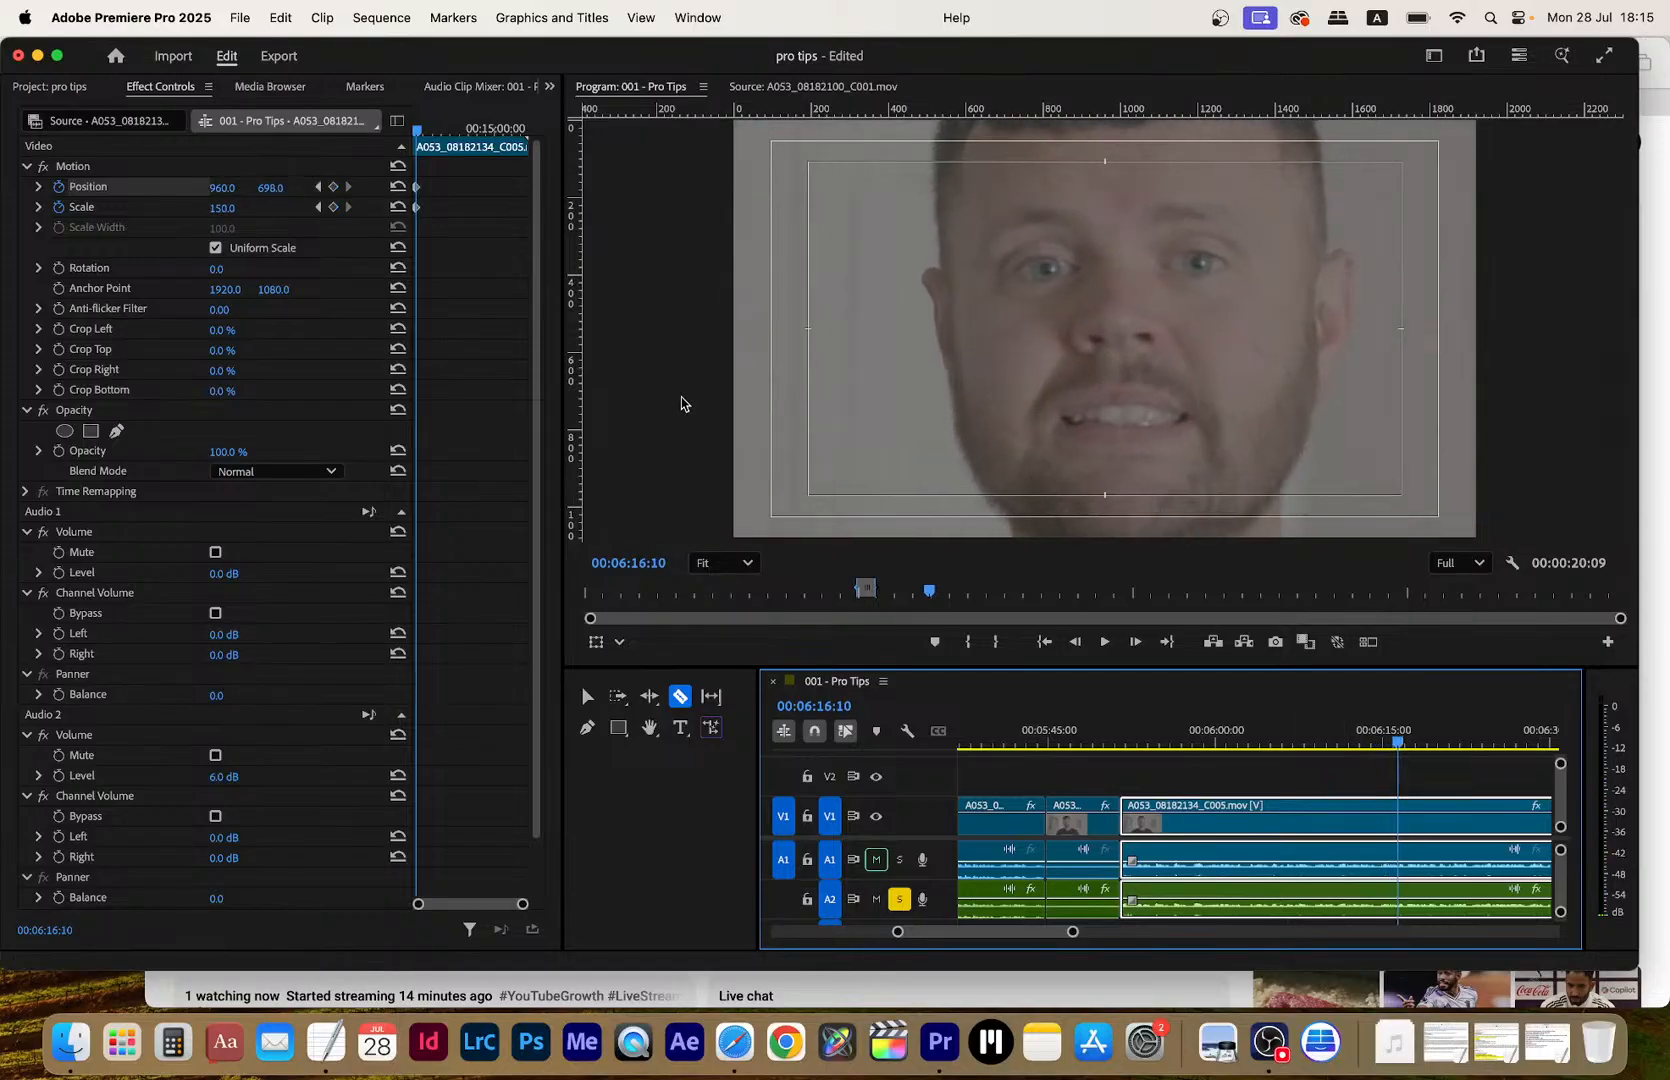
Move the starting Position and Scale keyframes to 00:06:15:04 and replay the faster zoom
{"action": "key", "text": "equal"}
{"action": "key", "text": "equal"}
{"action": "left_click", "coordinate": [461, 213]}
{"action": "key", "text": "equal"}
{"action": "key", "text": "equal"}
{"action": "key", "text": "equal"}
{"action": "key", "text": "equal"}
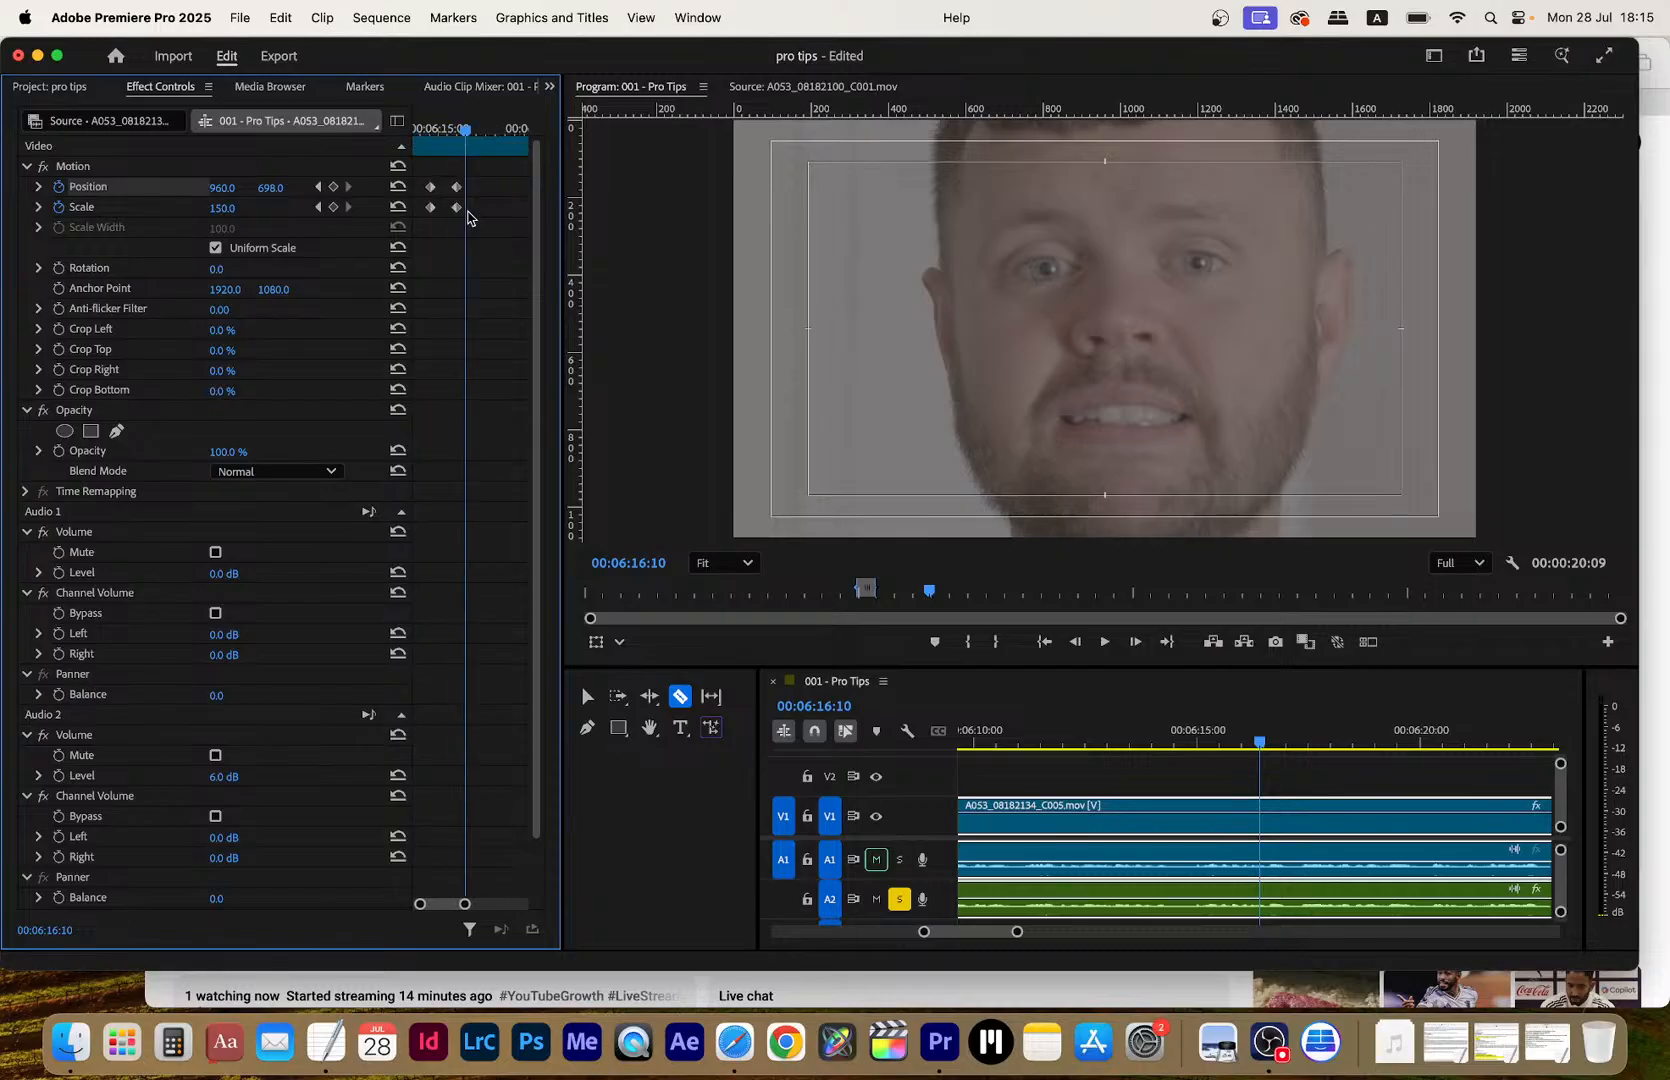
{"action": "left_click", "coordinate": [319, 209]}
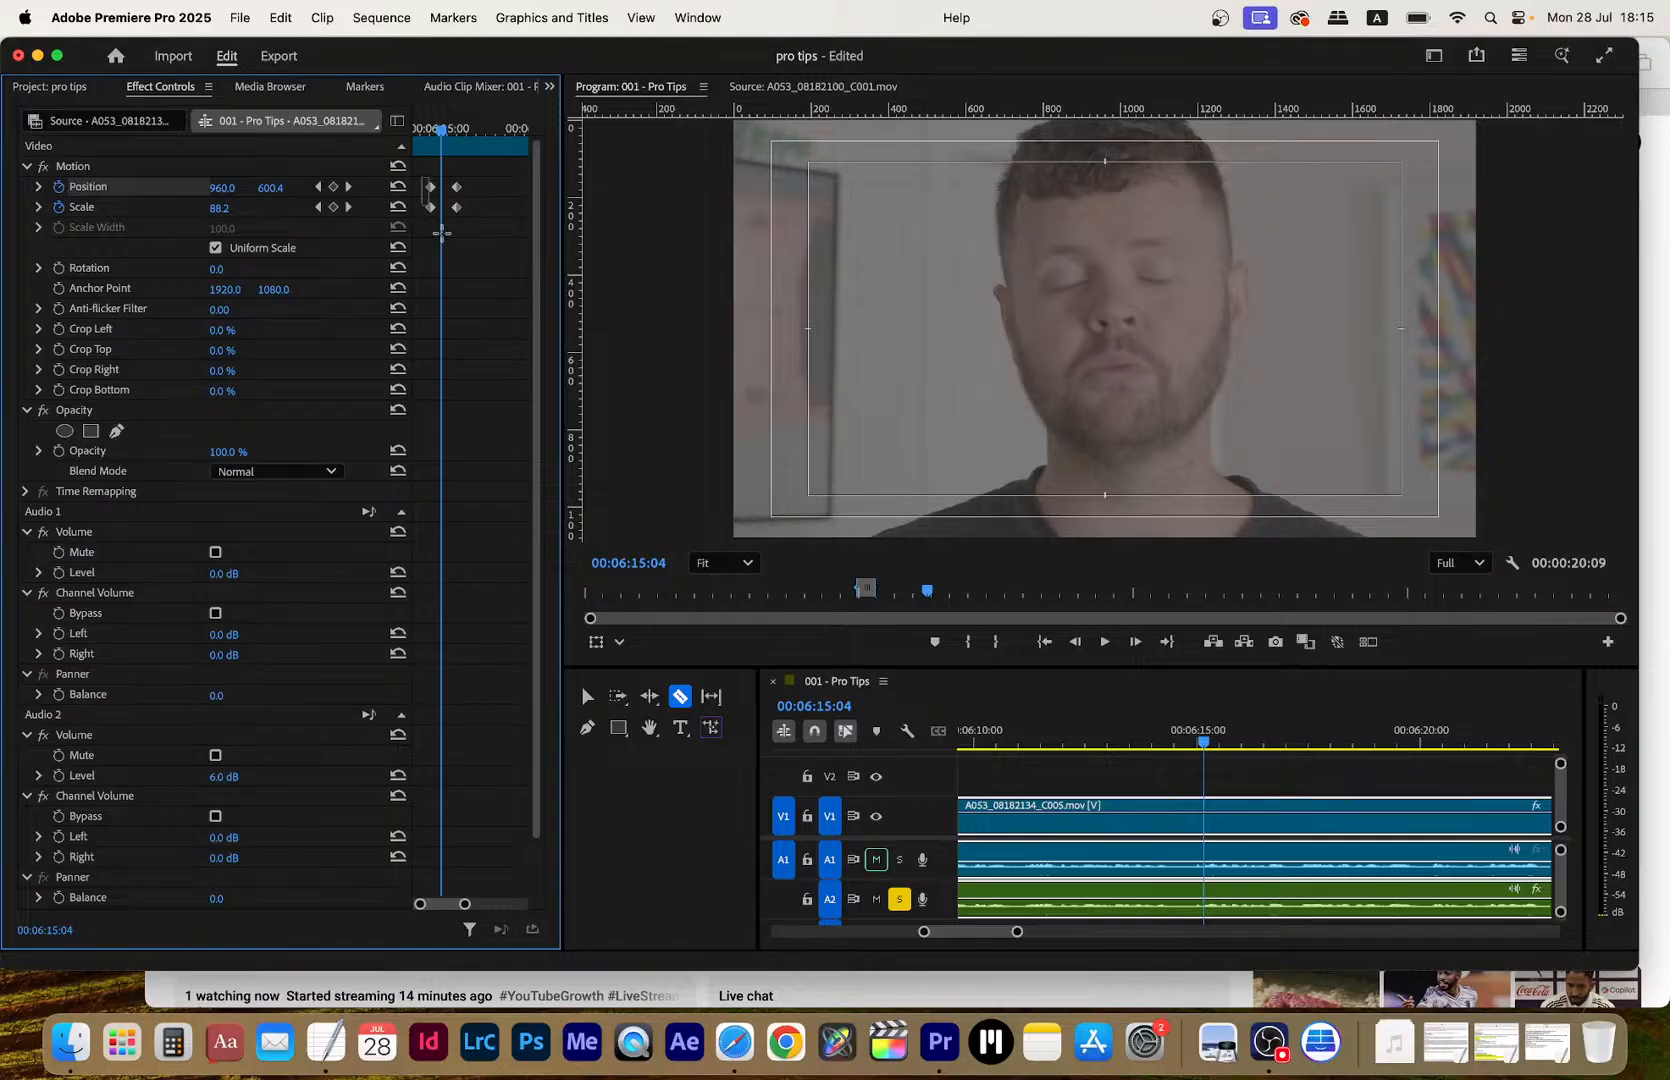
{"action": "left_click_drag", "start_coordinate": [431, 209], "coordinate": [443, 211]}
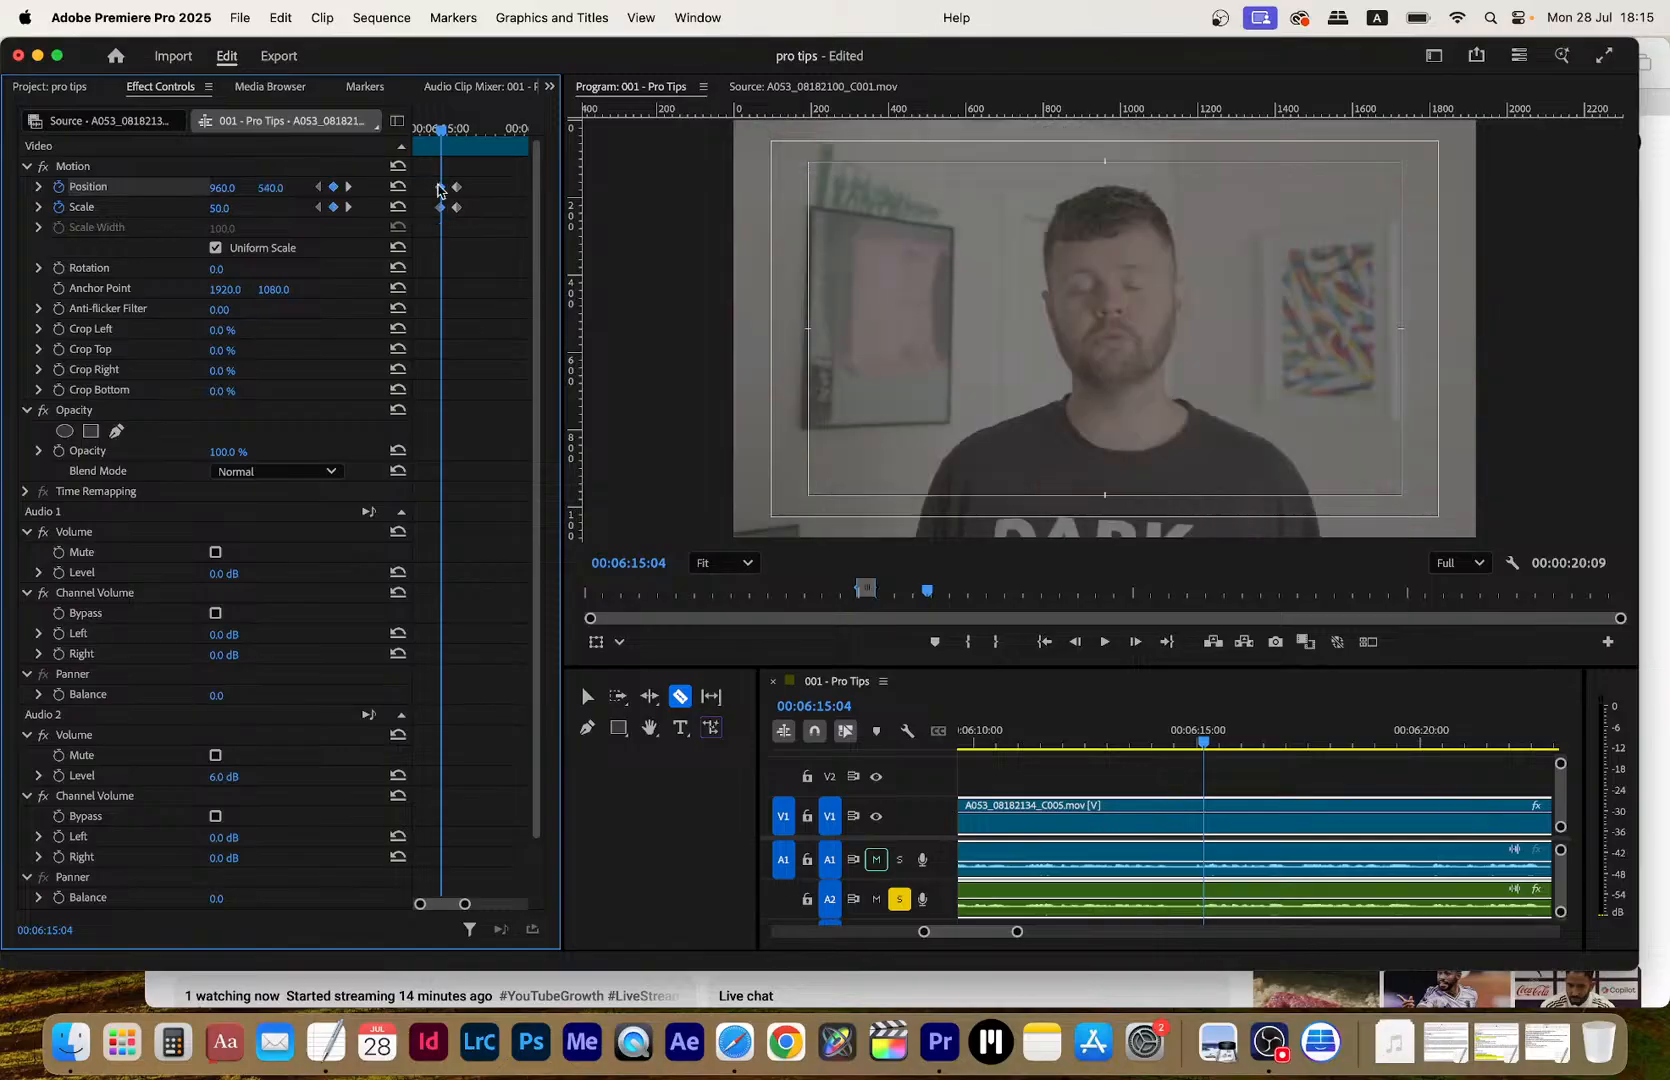
{"action": "key", "text": "space"}
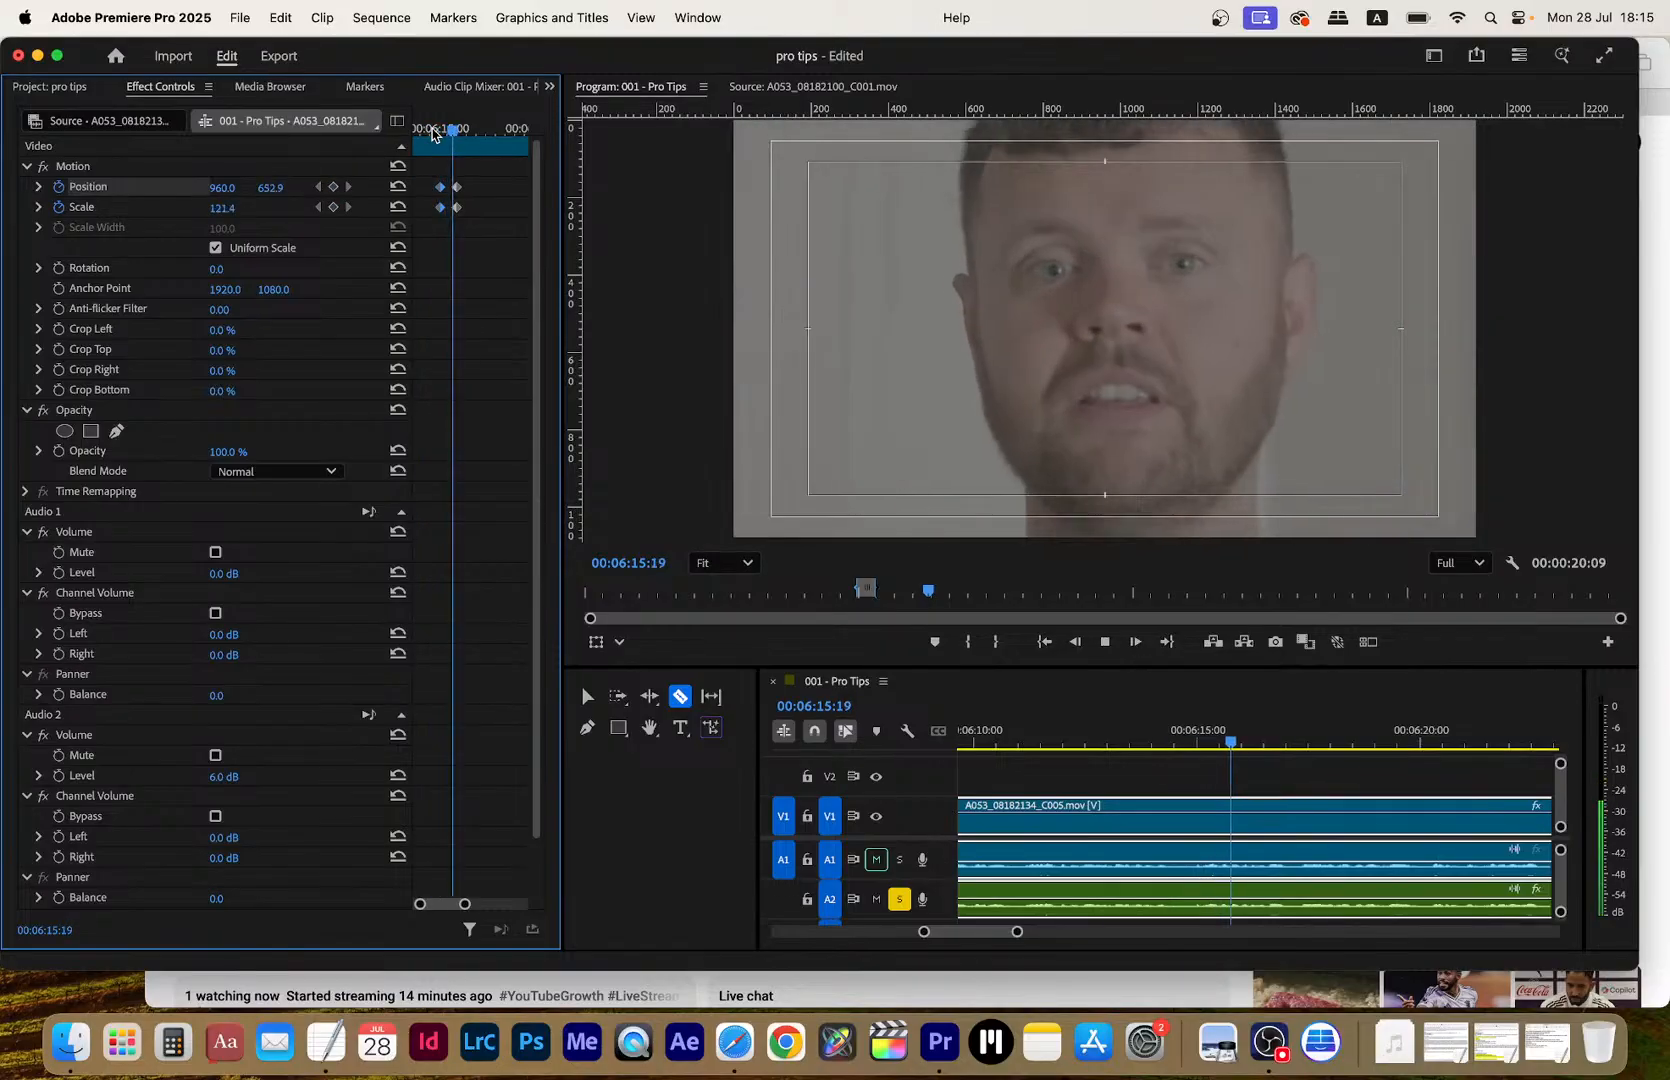
{"action": "key", "text": "space"}
{"action": "left_click", "coordinate": [436, 128]}
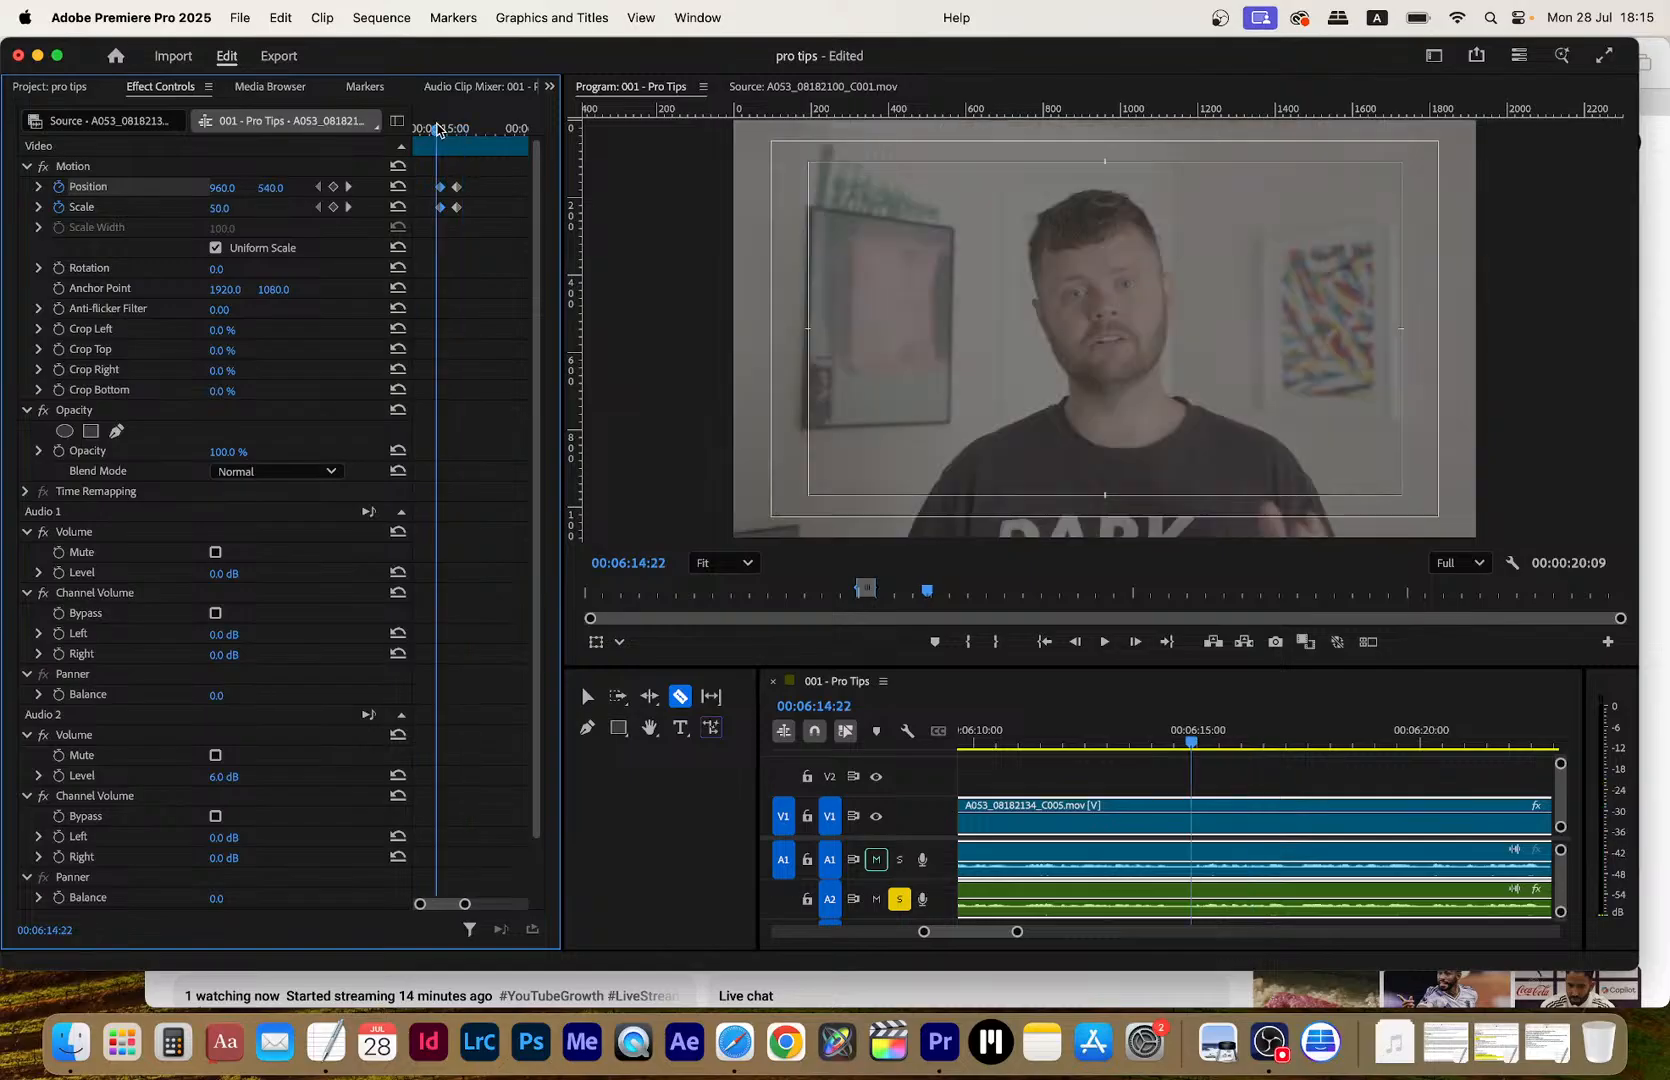
Move the ending Position and Scale keyframes to 00:06:15:22, apply Ease In to them and replay the zoom
{"action": "key", "text": "space"}
{"action": "key", "text": "space"}
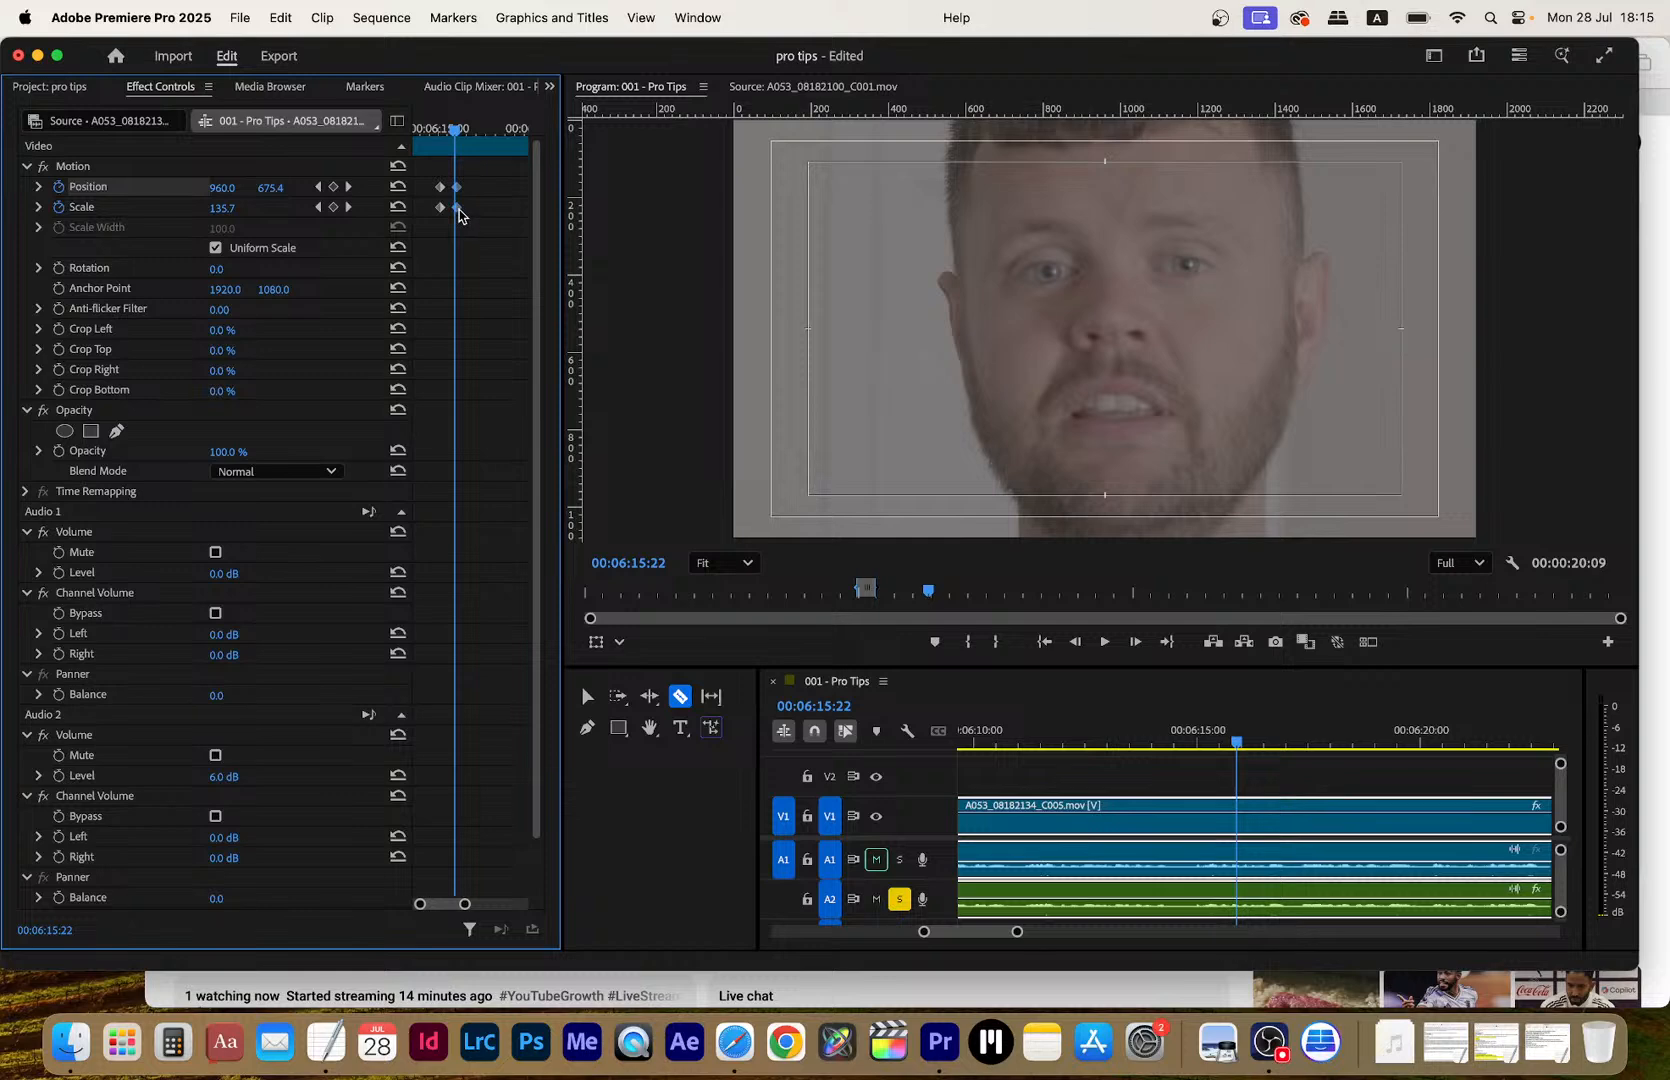
{"action": "left_click_drag", "start_coordinate": [460, 215], "coordinate": [449, 213]}
{"action": "right_click", "coordinate": [456, 215]}
{"action": "mouse_move", "coordinate": [549, 390]}
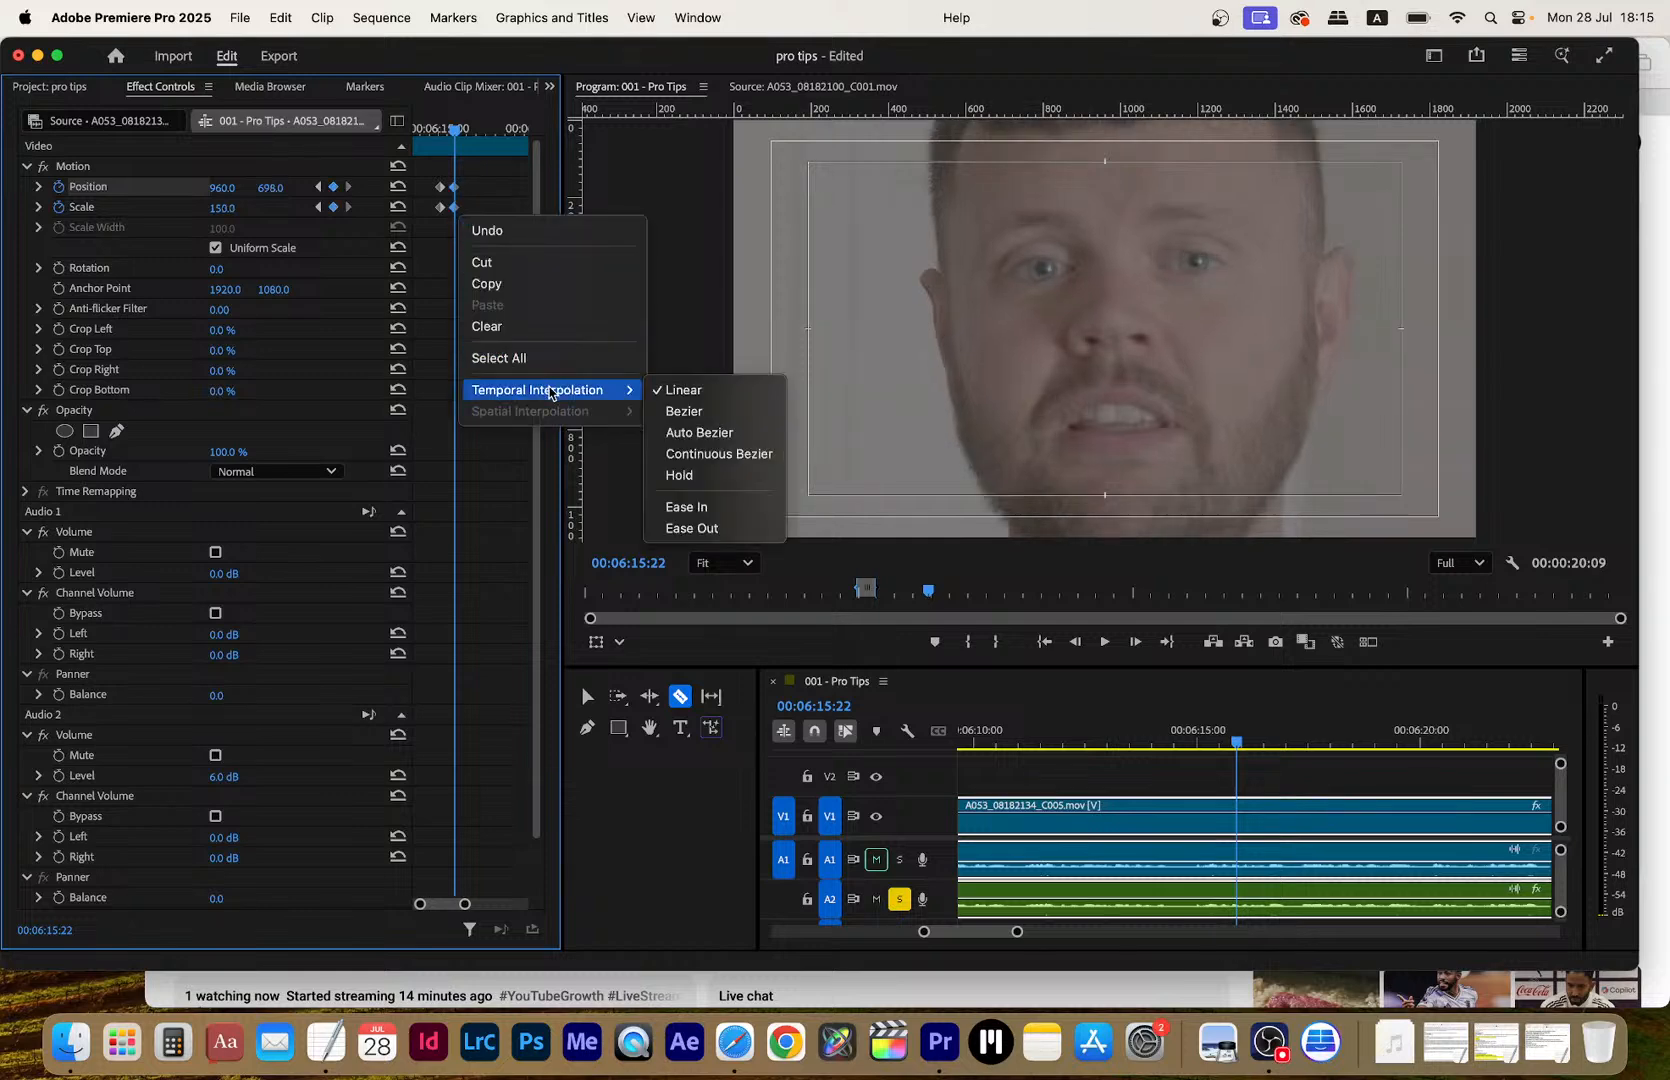
{"action": "left_click", "coordinate": [690, 507]}
{"action": "left_click", "coordinate": [426, 130]}
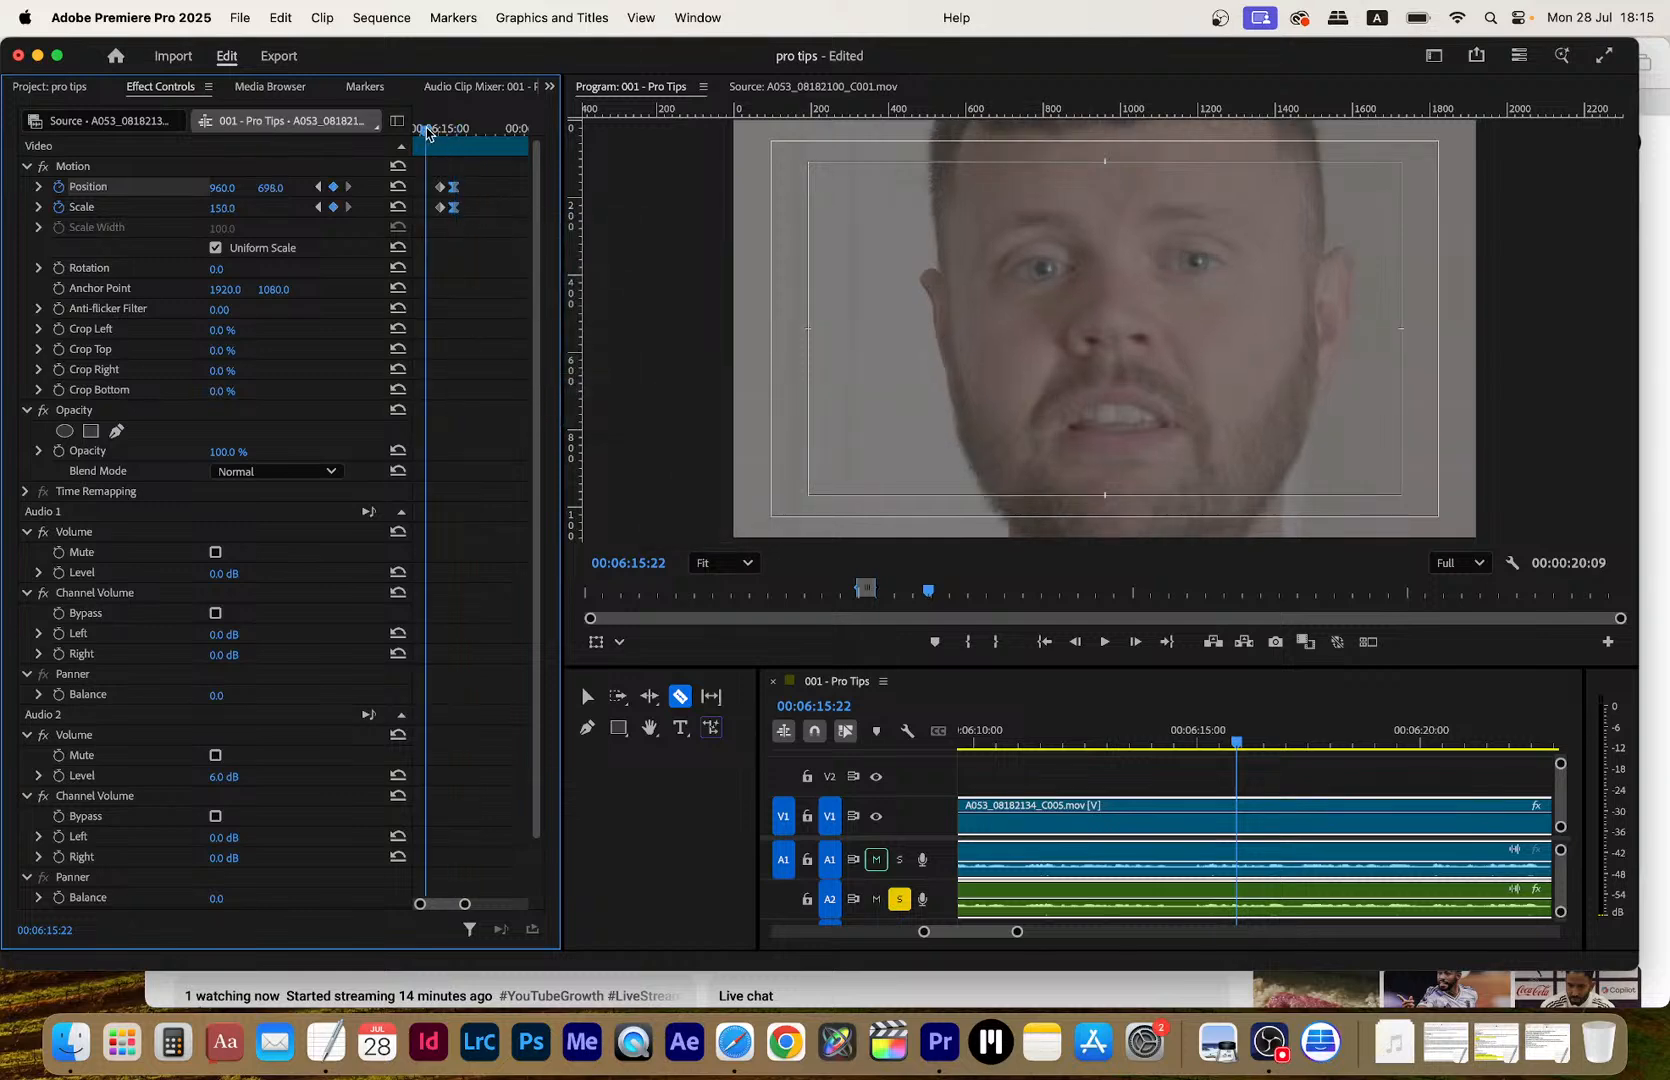
{"action": "key", "text": "space"}
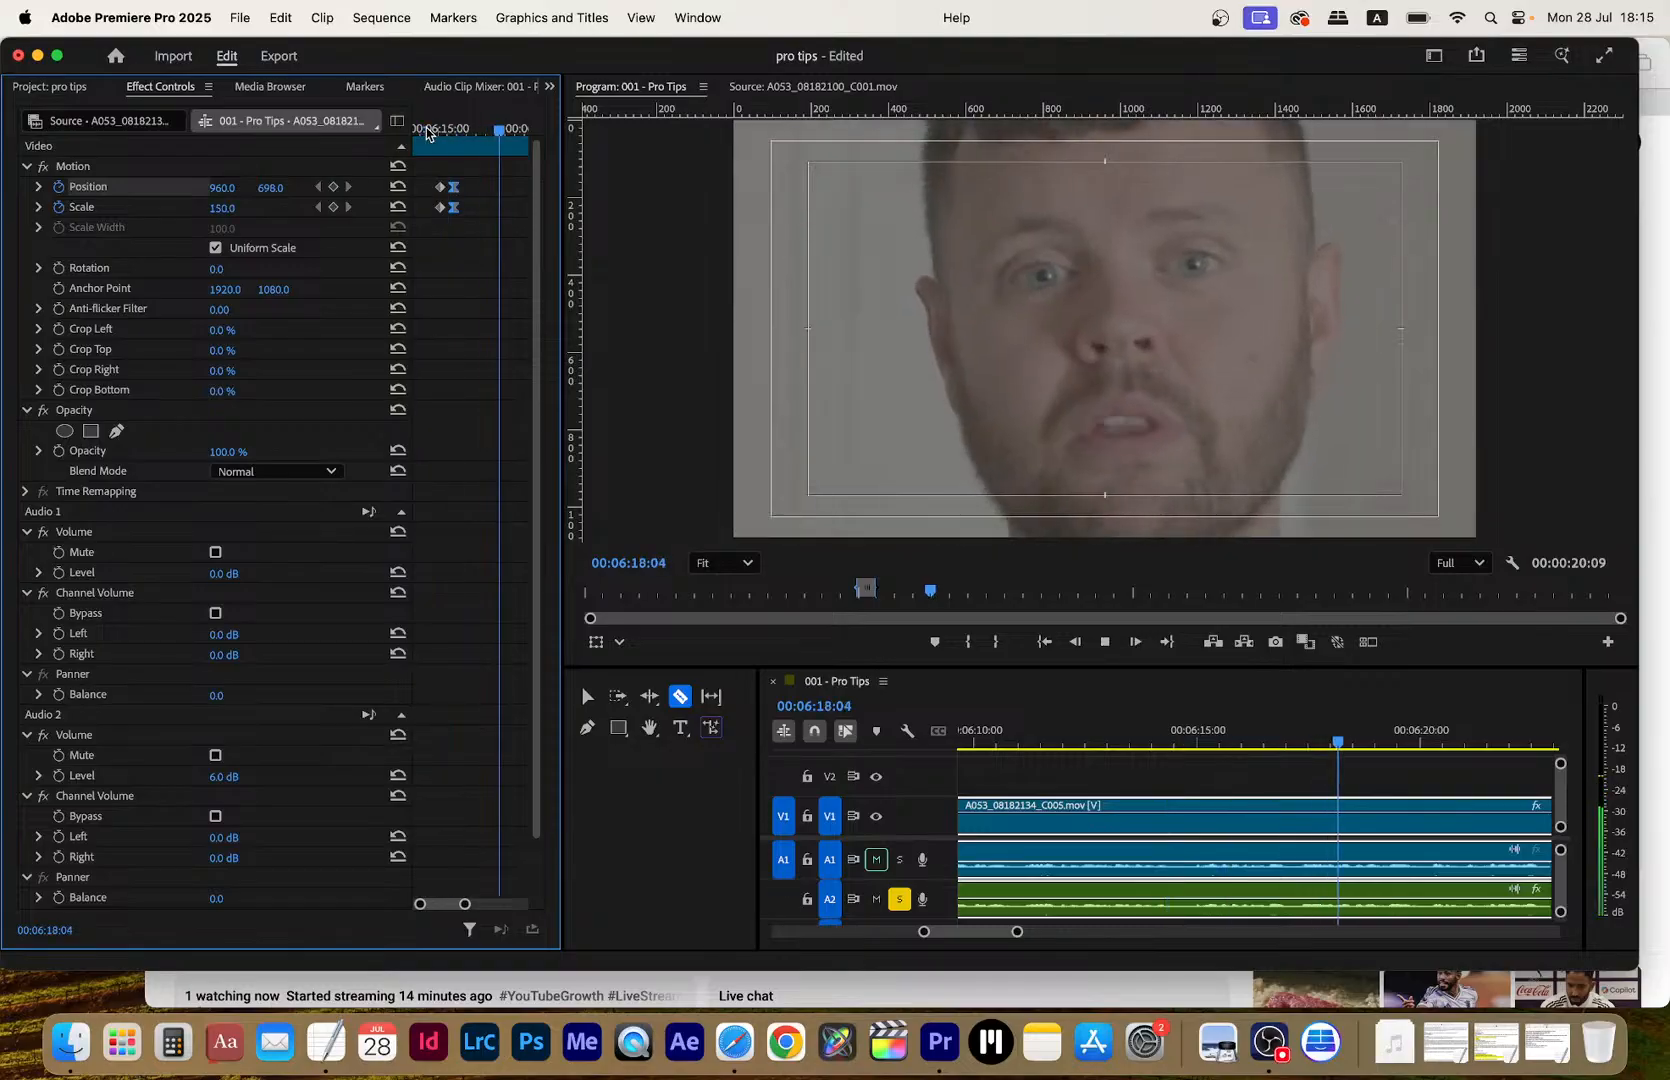
Play on and add Scale and Position keyframes holding the enlarged framing just before 00:06:20:00
{"action": "key", "text": "space"}
{"action": "key", "text": "space"}
{"action": "left_click", "coordinate": [334, 207]}
{"action": "left_click", "coordinate": [334, 187]}
{"action": "key", "text": "space"}
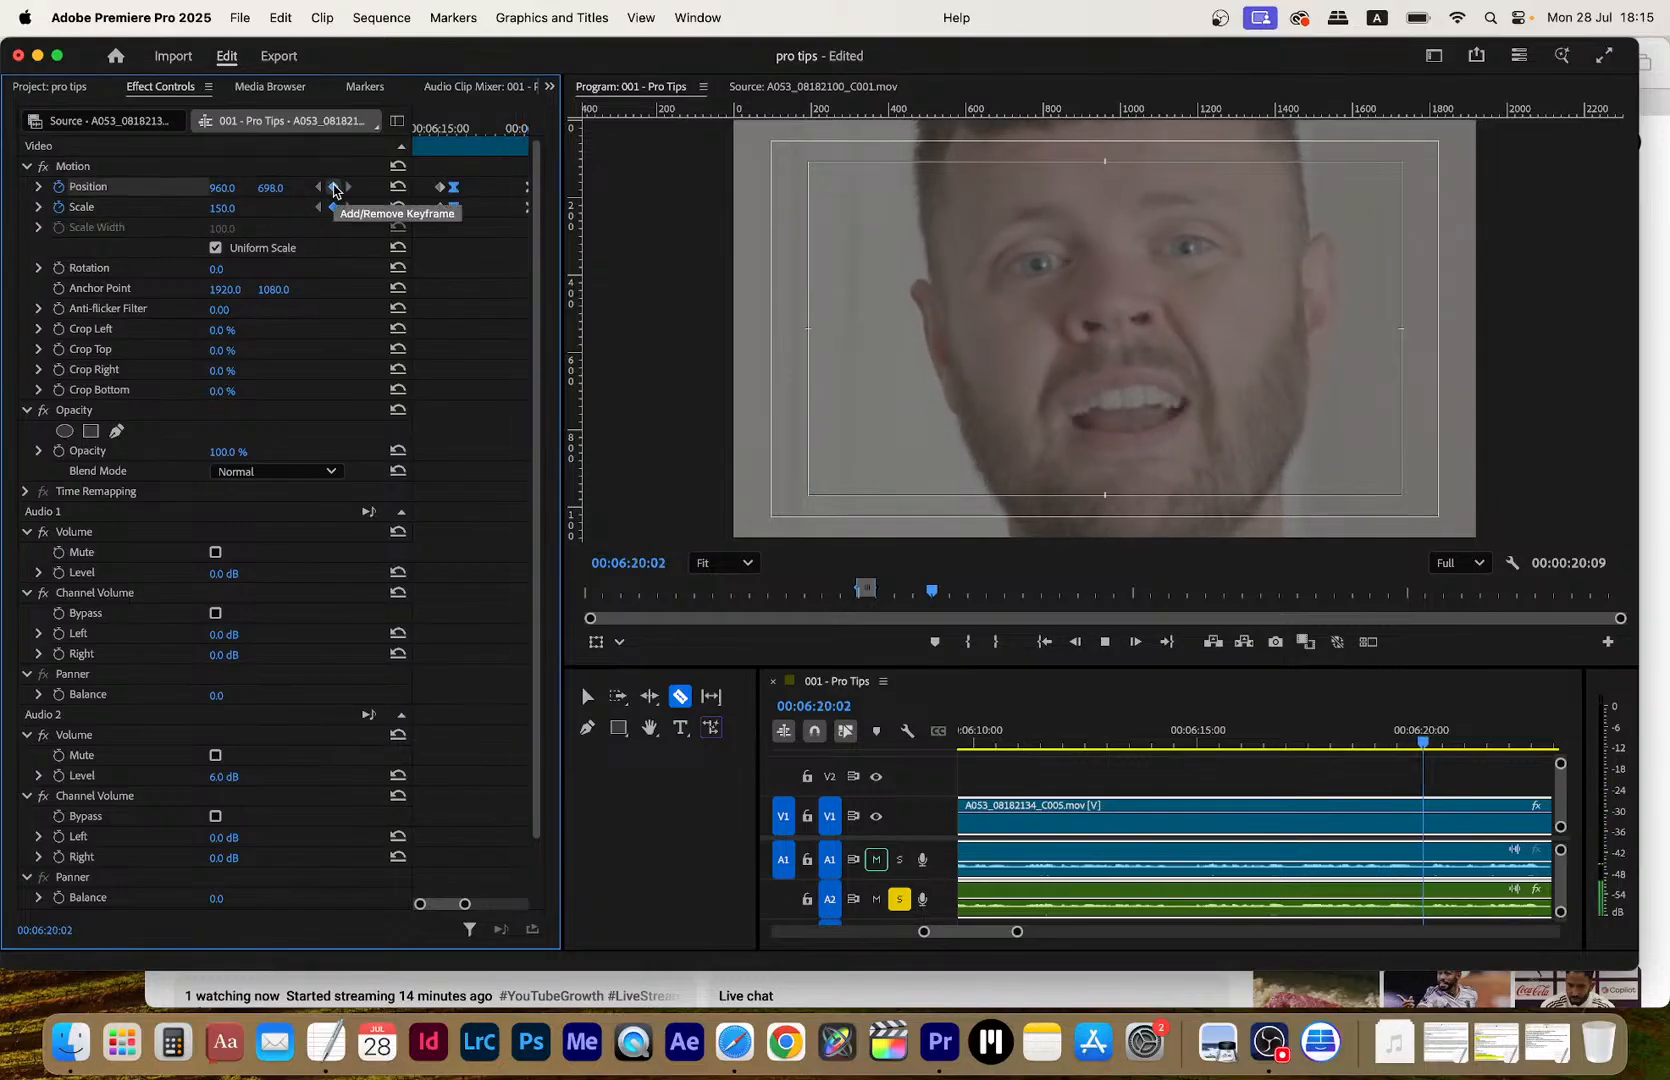
{"action": "key", "text": "space"}
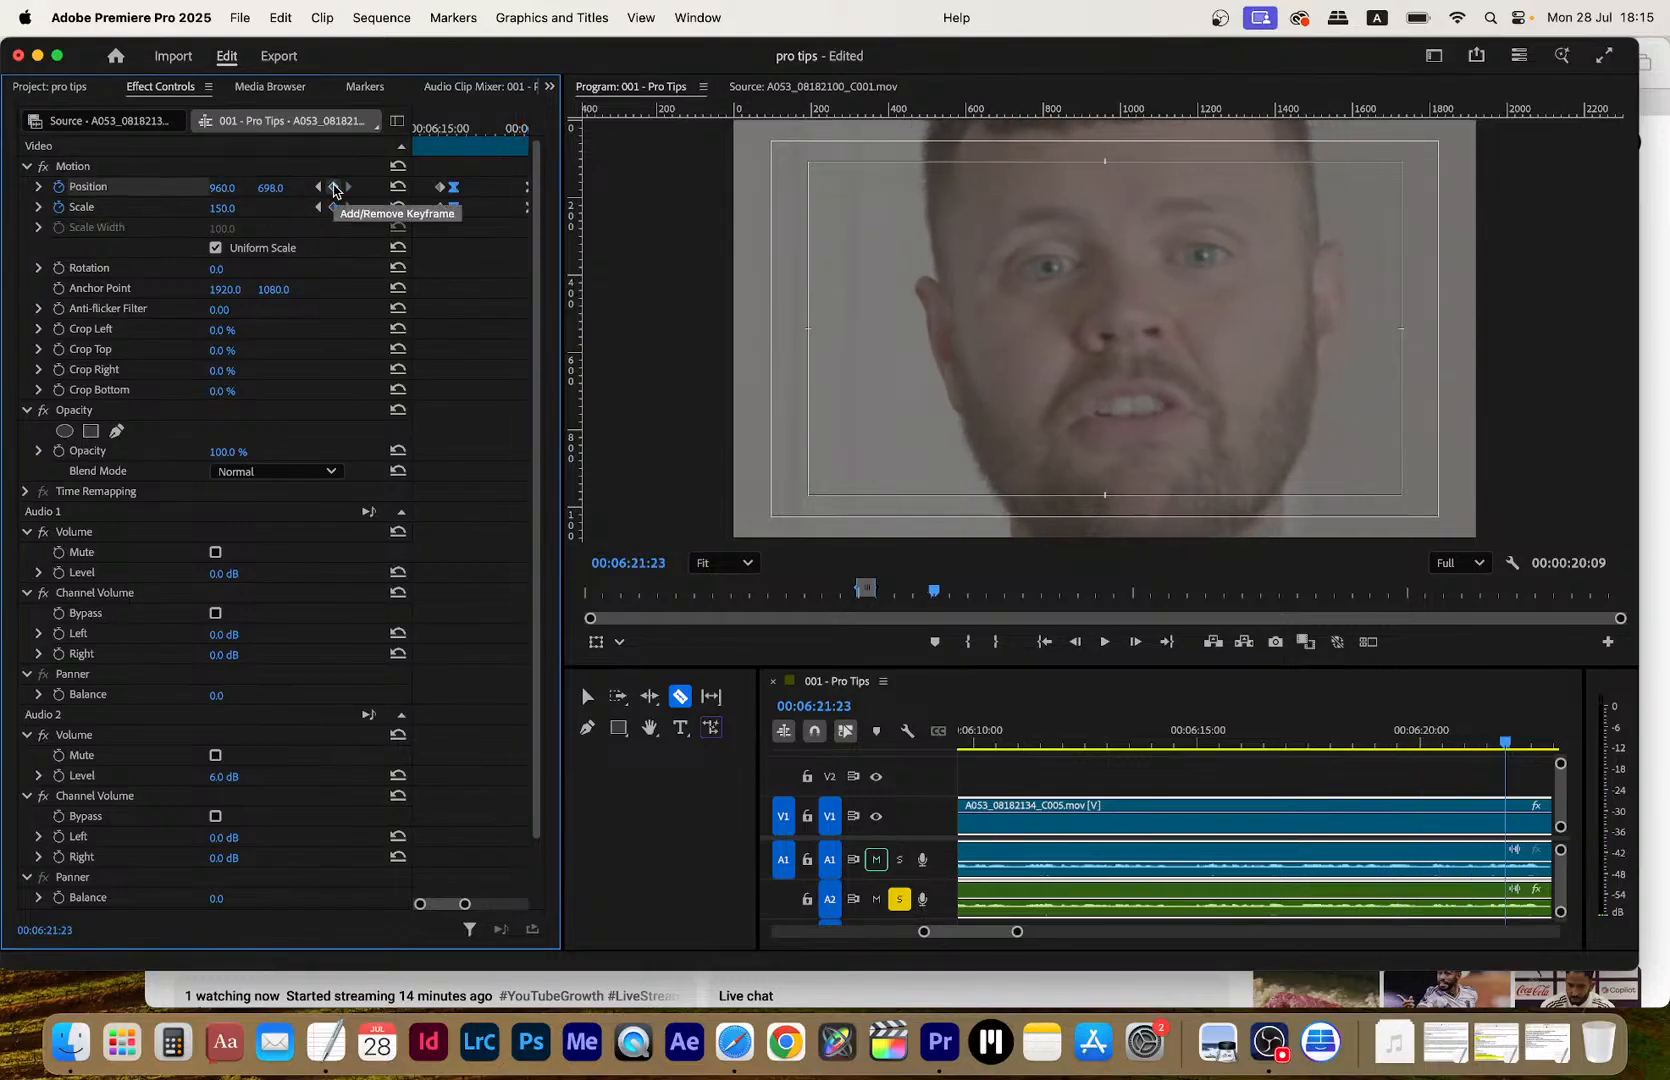
Set Scale to 50 and vertical Position to 540 at 00:06:20:10 to zoom back out
{"action": "left_click", "coordinate": [318, 207]}
{"action": "key", "text": "space"}
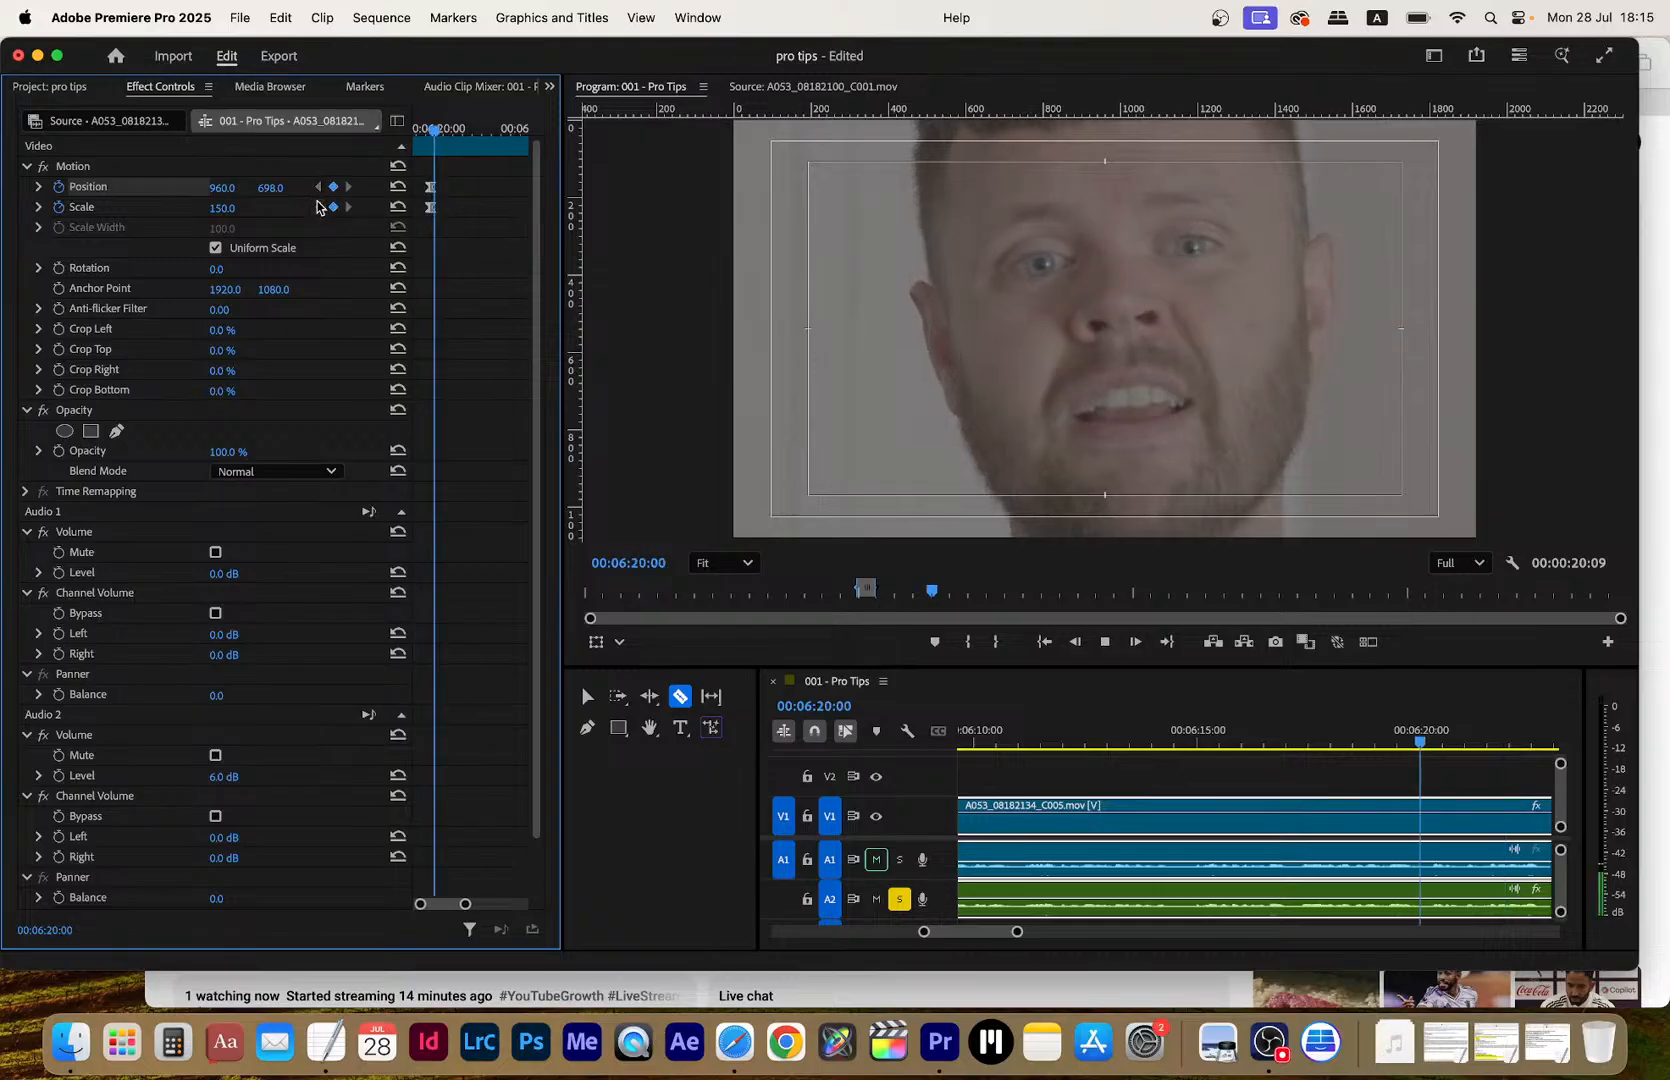
{"action": "key", "text": "space"}
{"action": "left_click", "coordinate": [233, 206]}
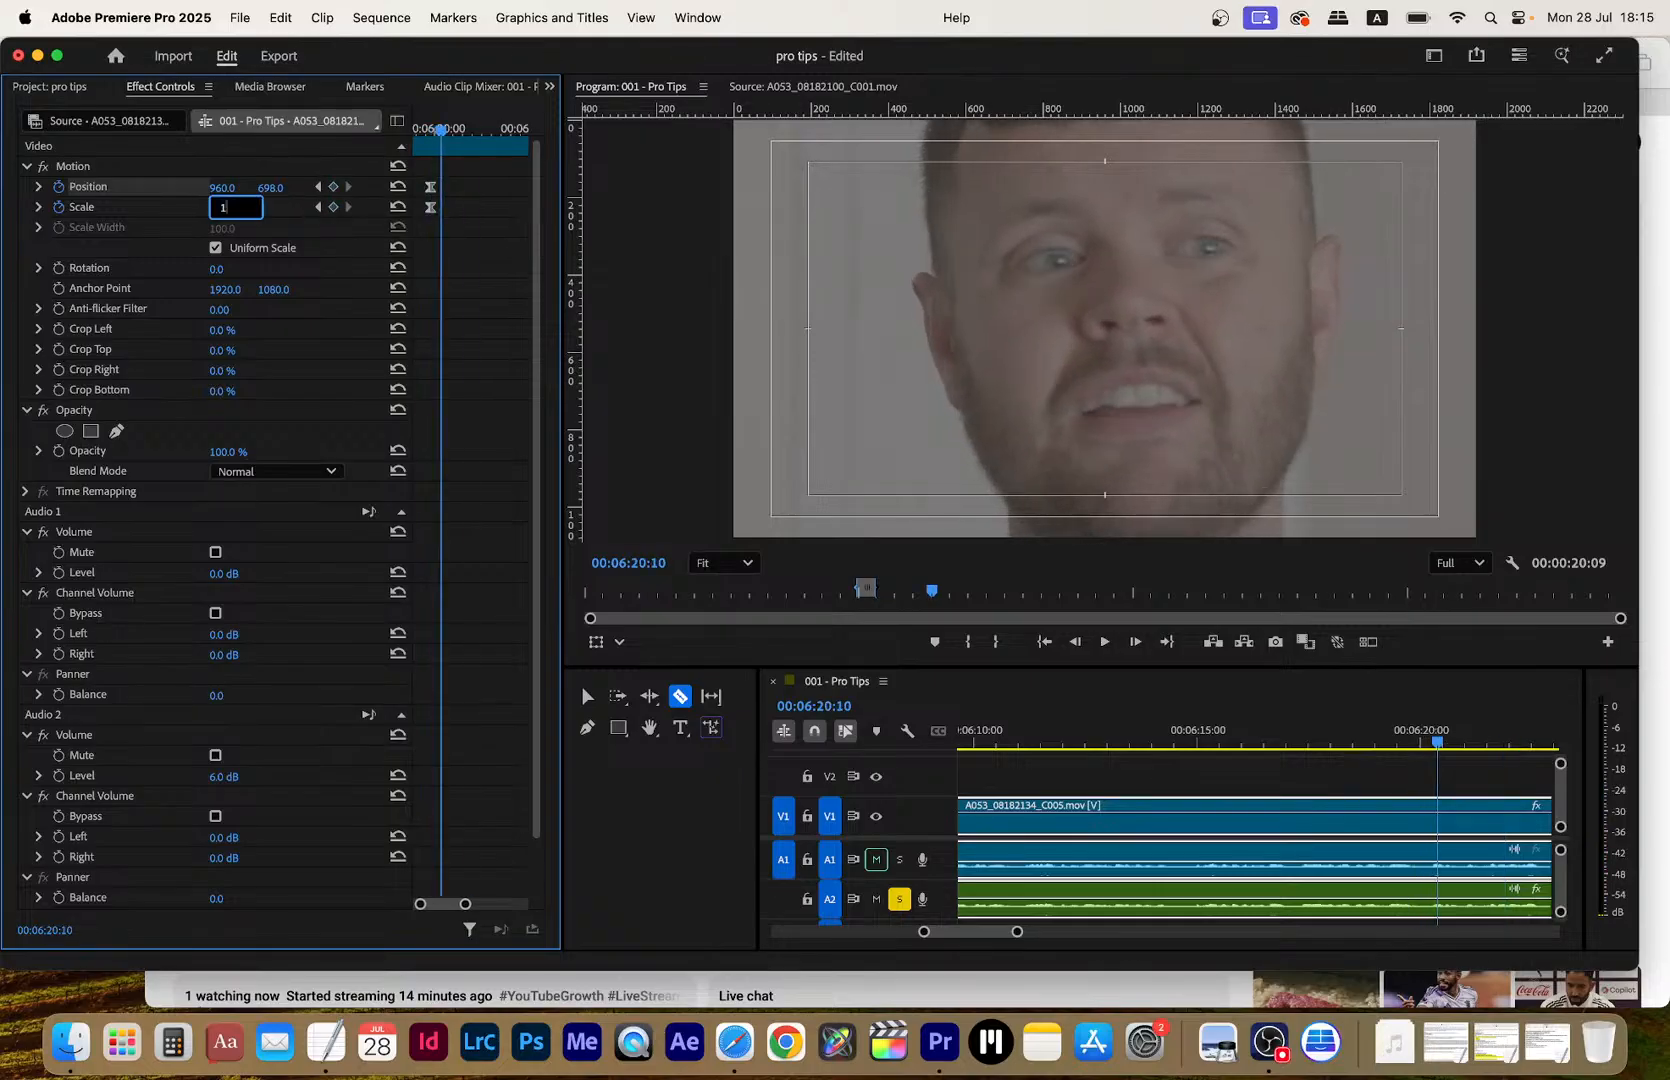
{"action": "key", "text": "Return"}
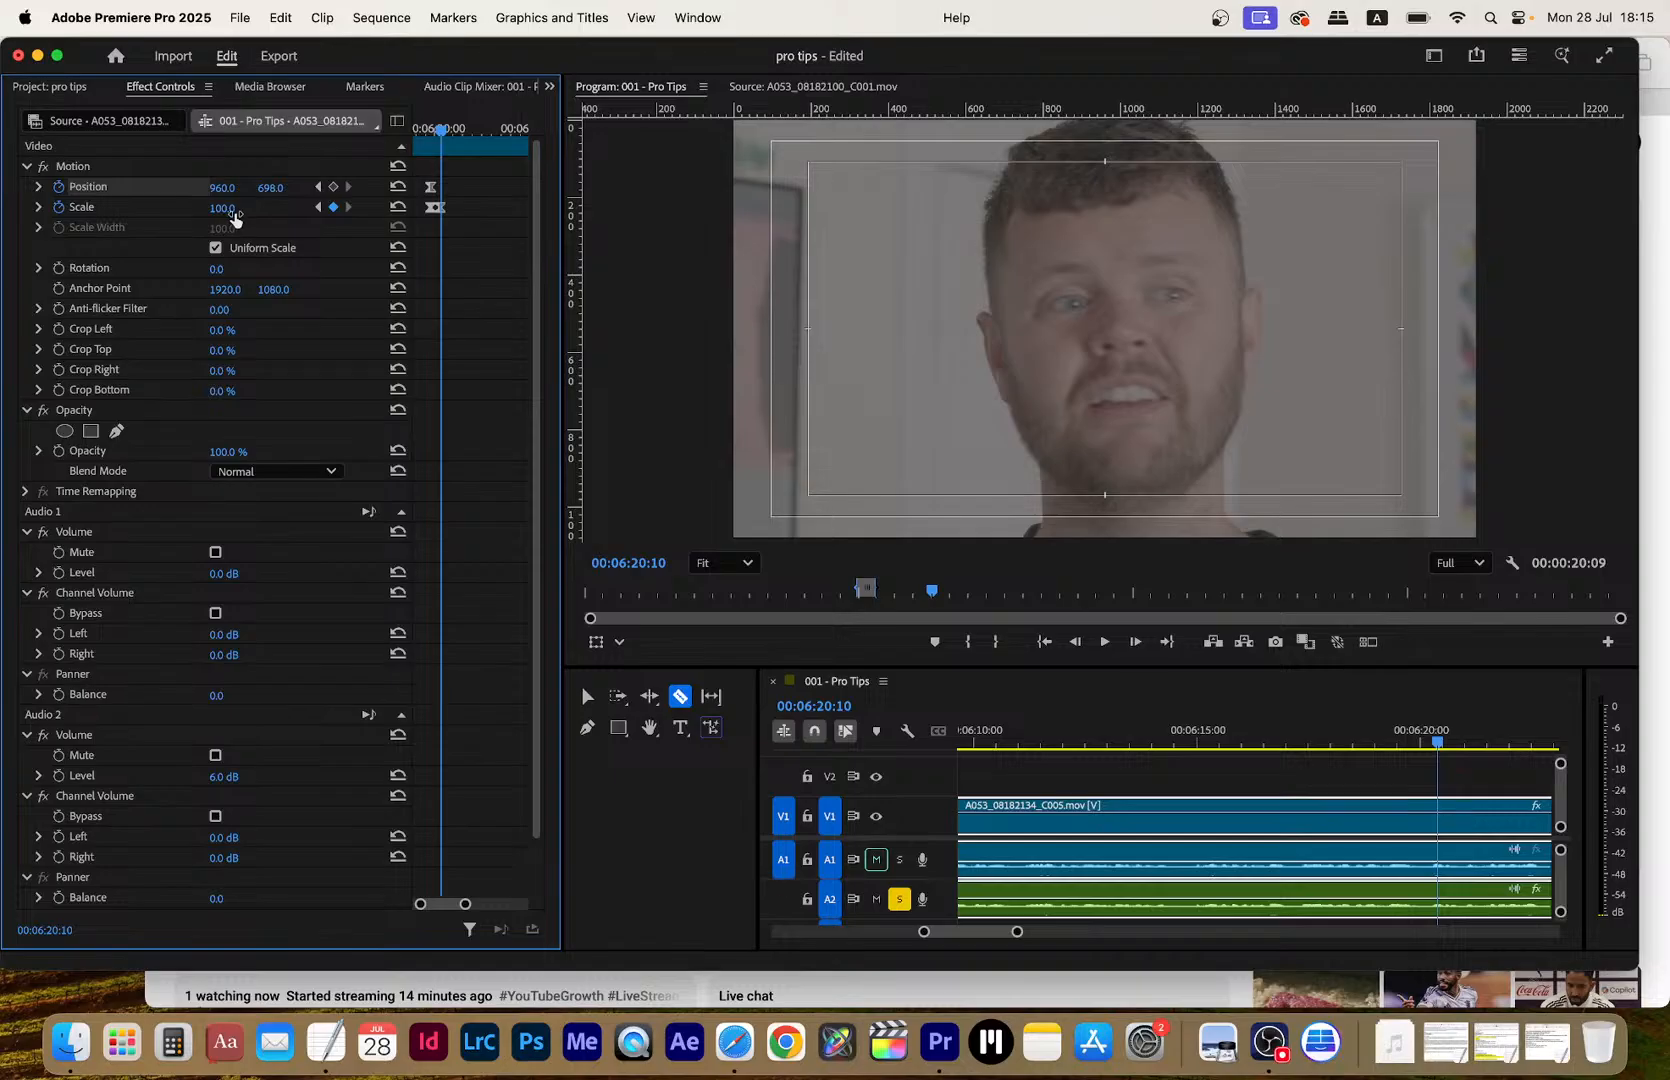
{"action": "left_click", "coordinate": [235, 205]}
{"action": "key", "text": "Return"}
{"action": "left_click", "coordinate": [279, 186]}
{"action": "type", "text": "540"}
{"action": "key", "text": "Return"}
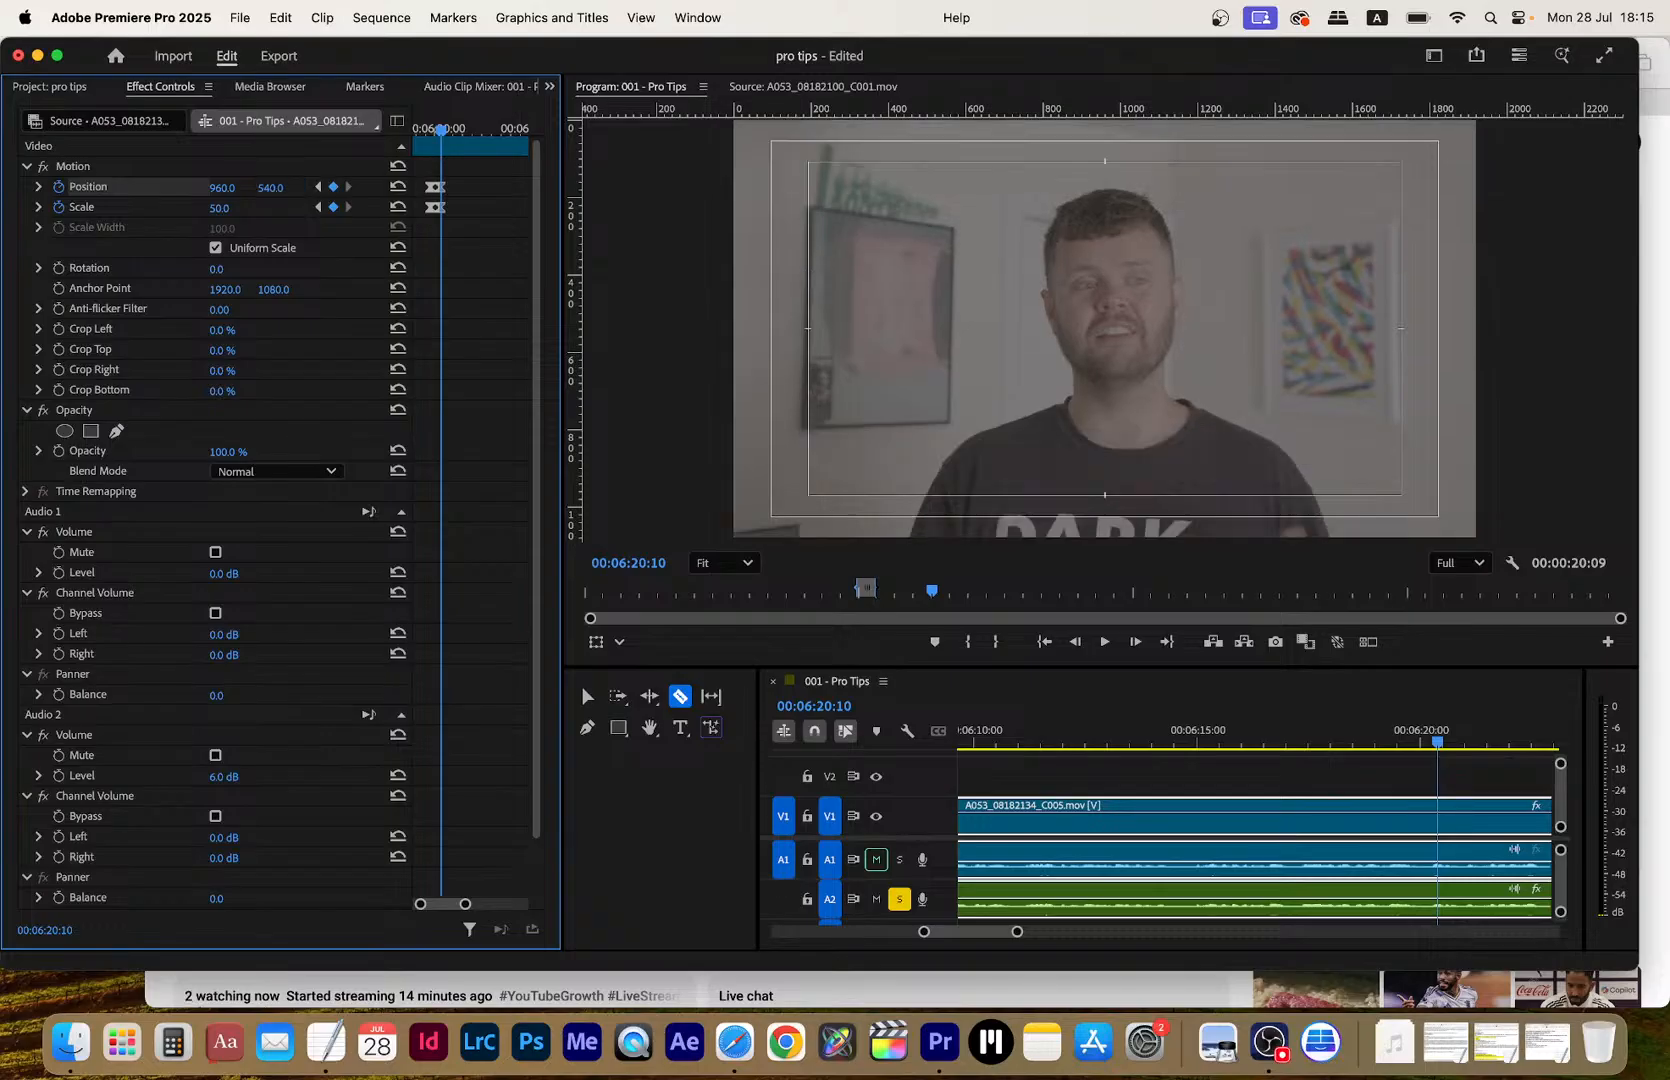
Replay the zoom in and out through to 00:06:27:17 and examine the spacing of the Position and Scale keyframes
{"action": "left_click", "coordinate": [320, 188]}
{"action": "left_click", "coordinate": [320, 188]}
{"action": "left_click", "coordinate": [320, 188]}
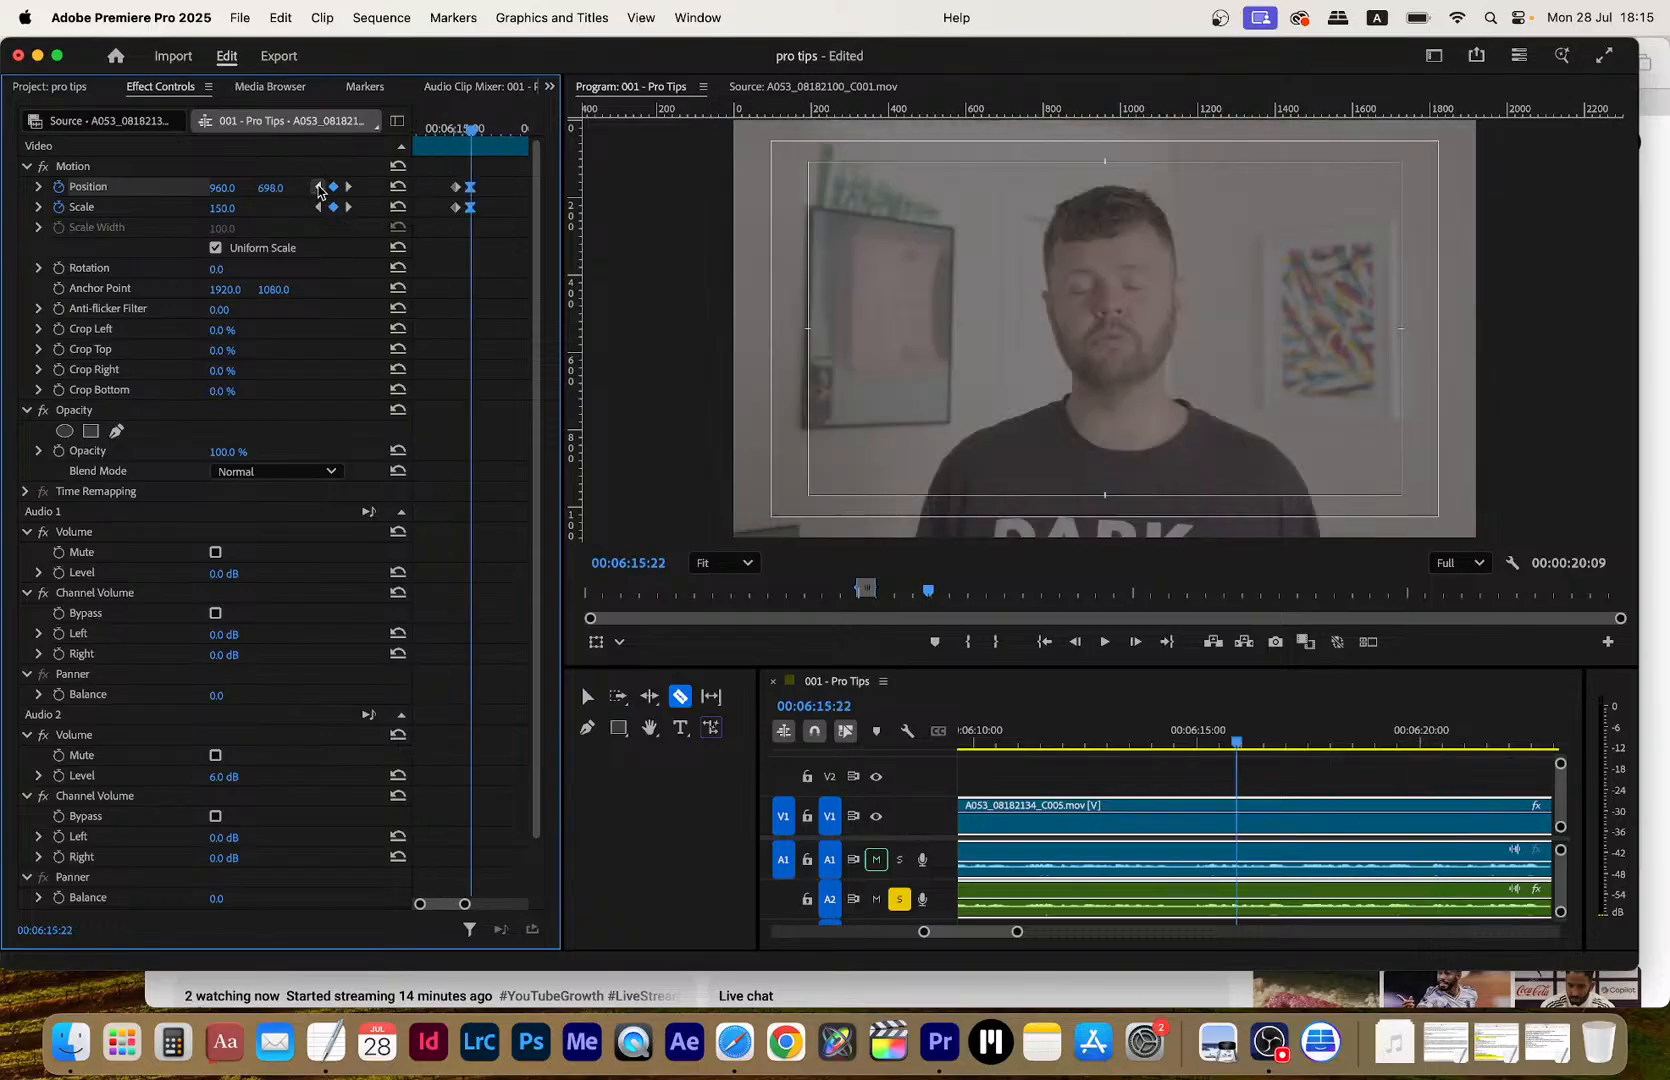
{"action": "key", "text": "space"}
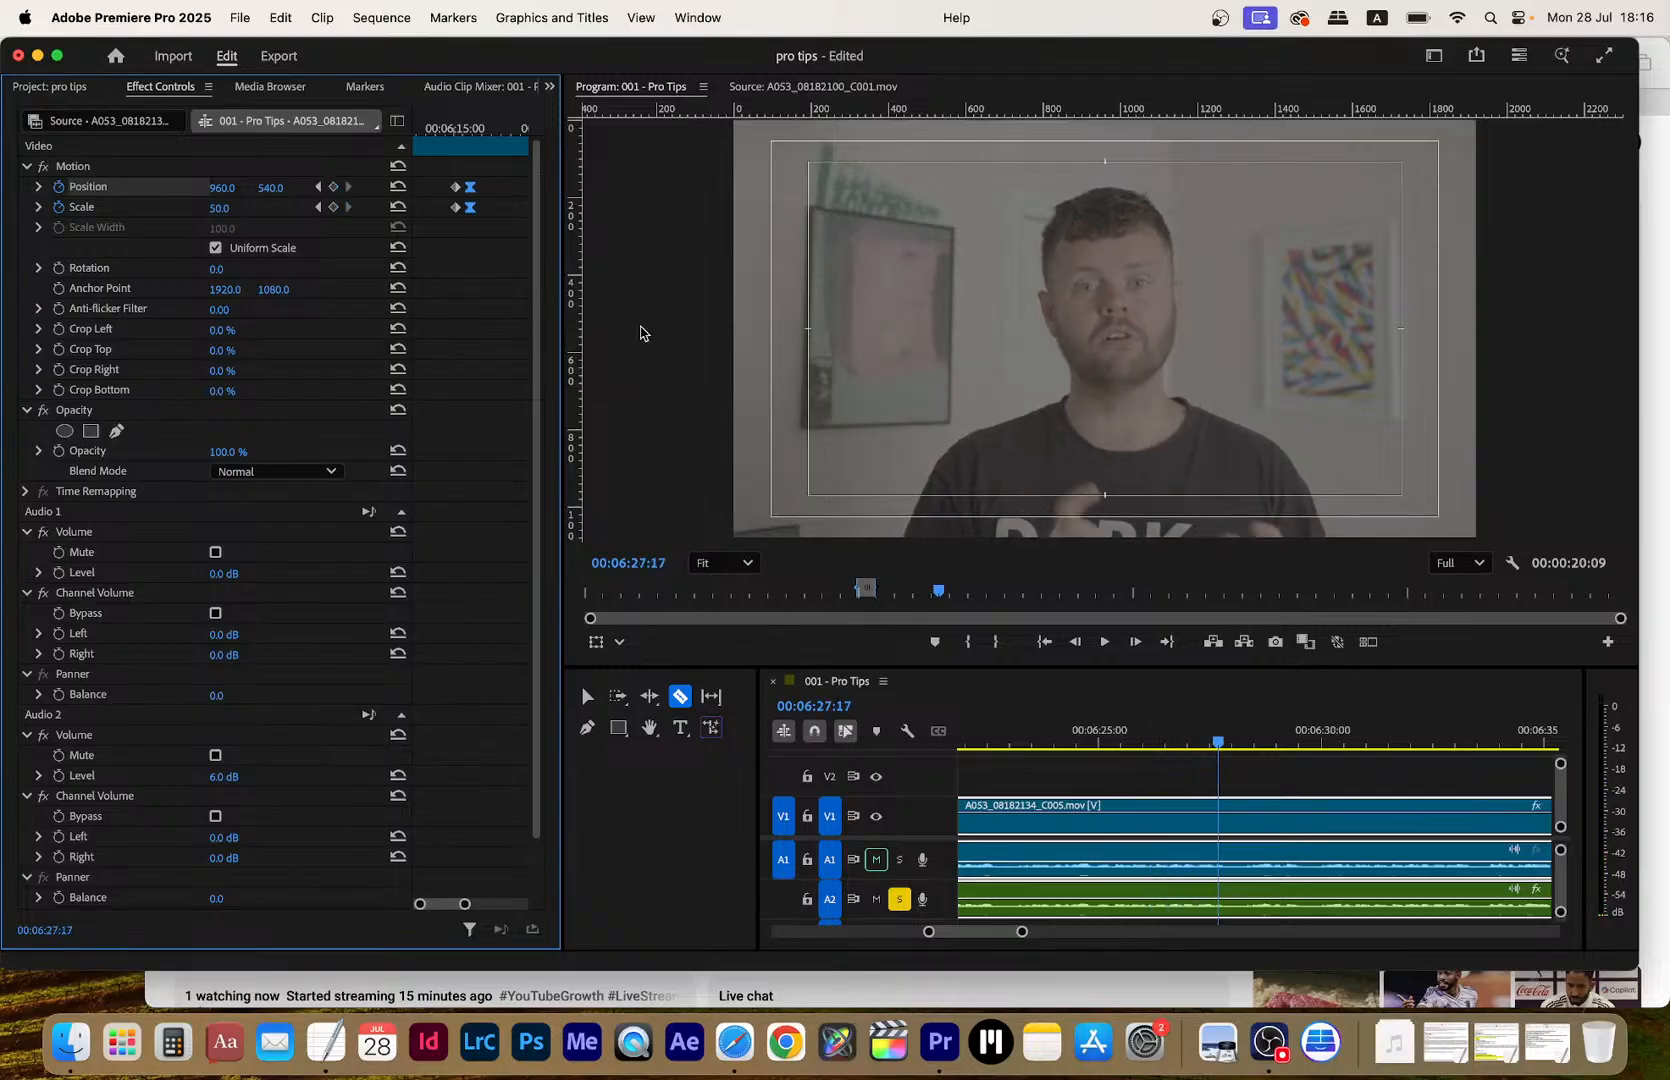
{"action": "left_click", "coordinate": [318, 207]}
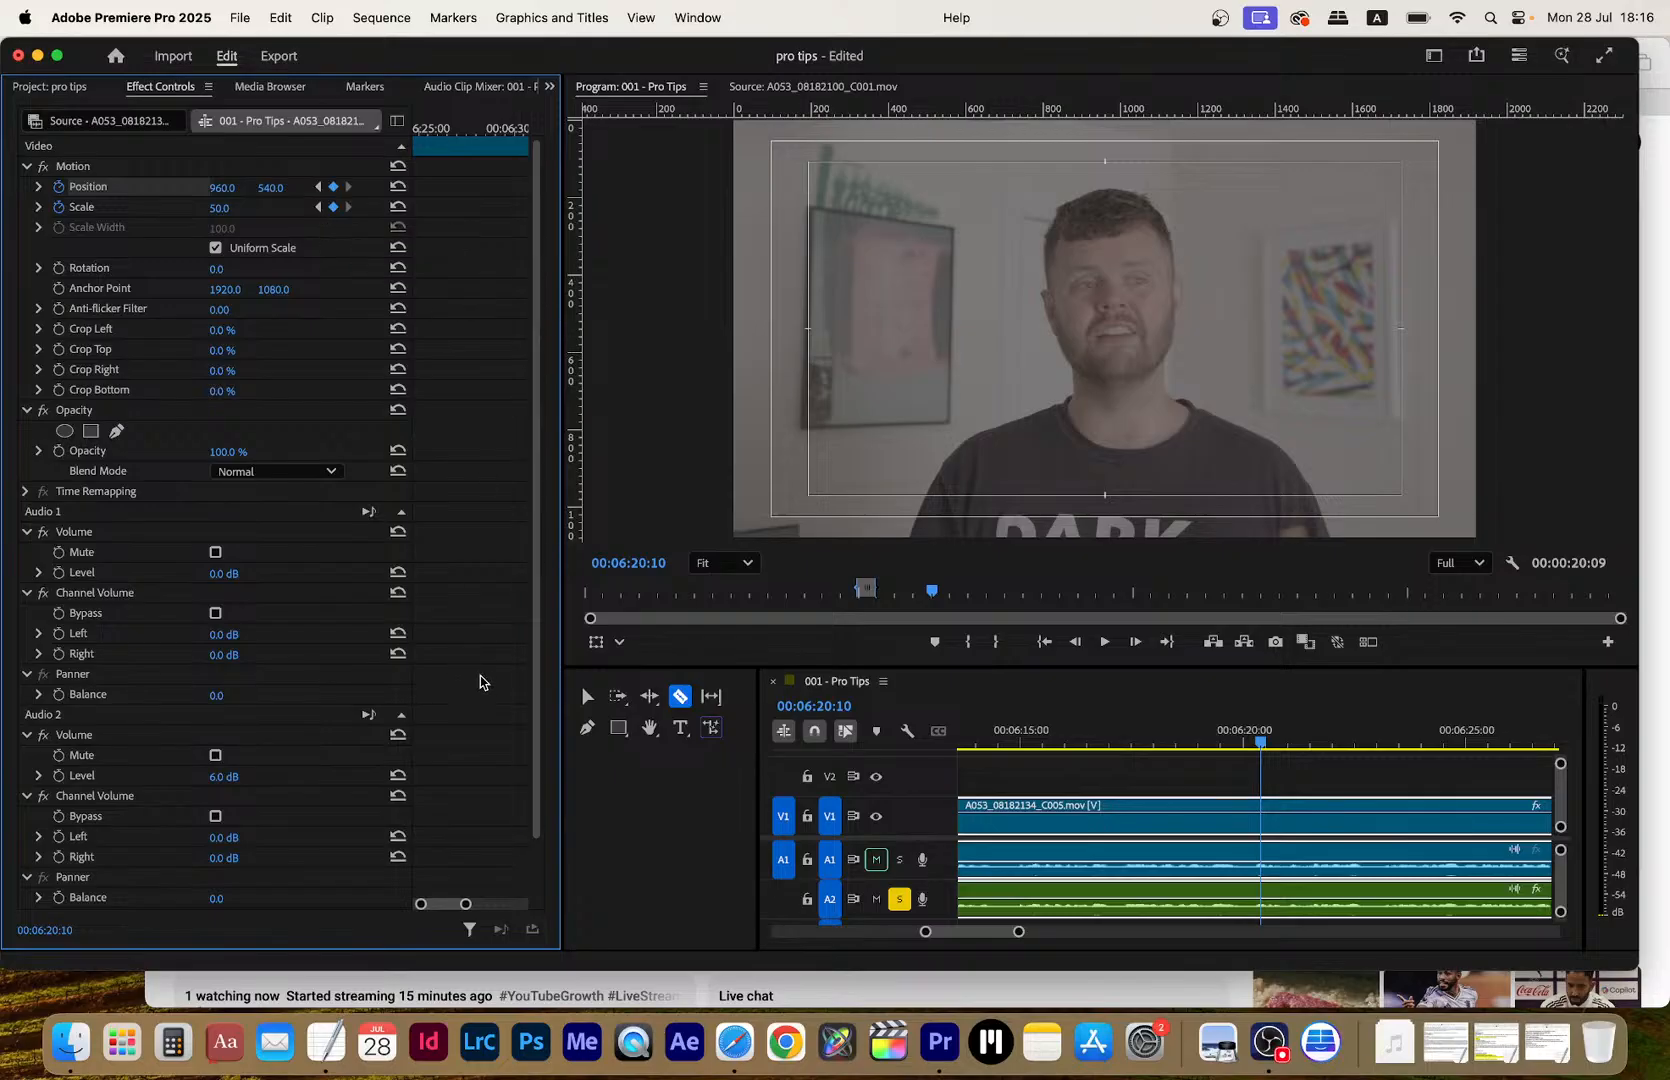
{"action": "left_click", "coordinate": [480, 675]}
{"action": "key", "text": "minus"}
{"action": "key", "text": "minus"}
{"action": "key", "text": "minus"}
{"action": "key", "text": "minus"}
{"action": "key", "text": "minus"}
{"action": "key", "text": "minus"}
{"action": "key", "text": "equal"}
{"action": "key", "text": "equal"}
{"action": "key", "text": "equal"}
{"action": "key", "text": "equal"}
{"action": "key", "text": "equal"}
{"action": "key", "text": "equal"}
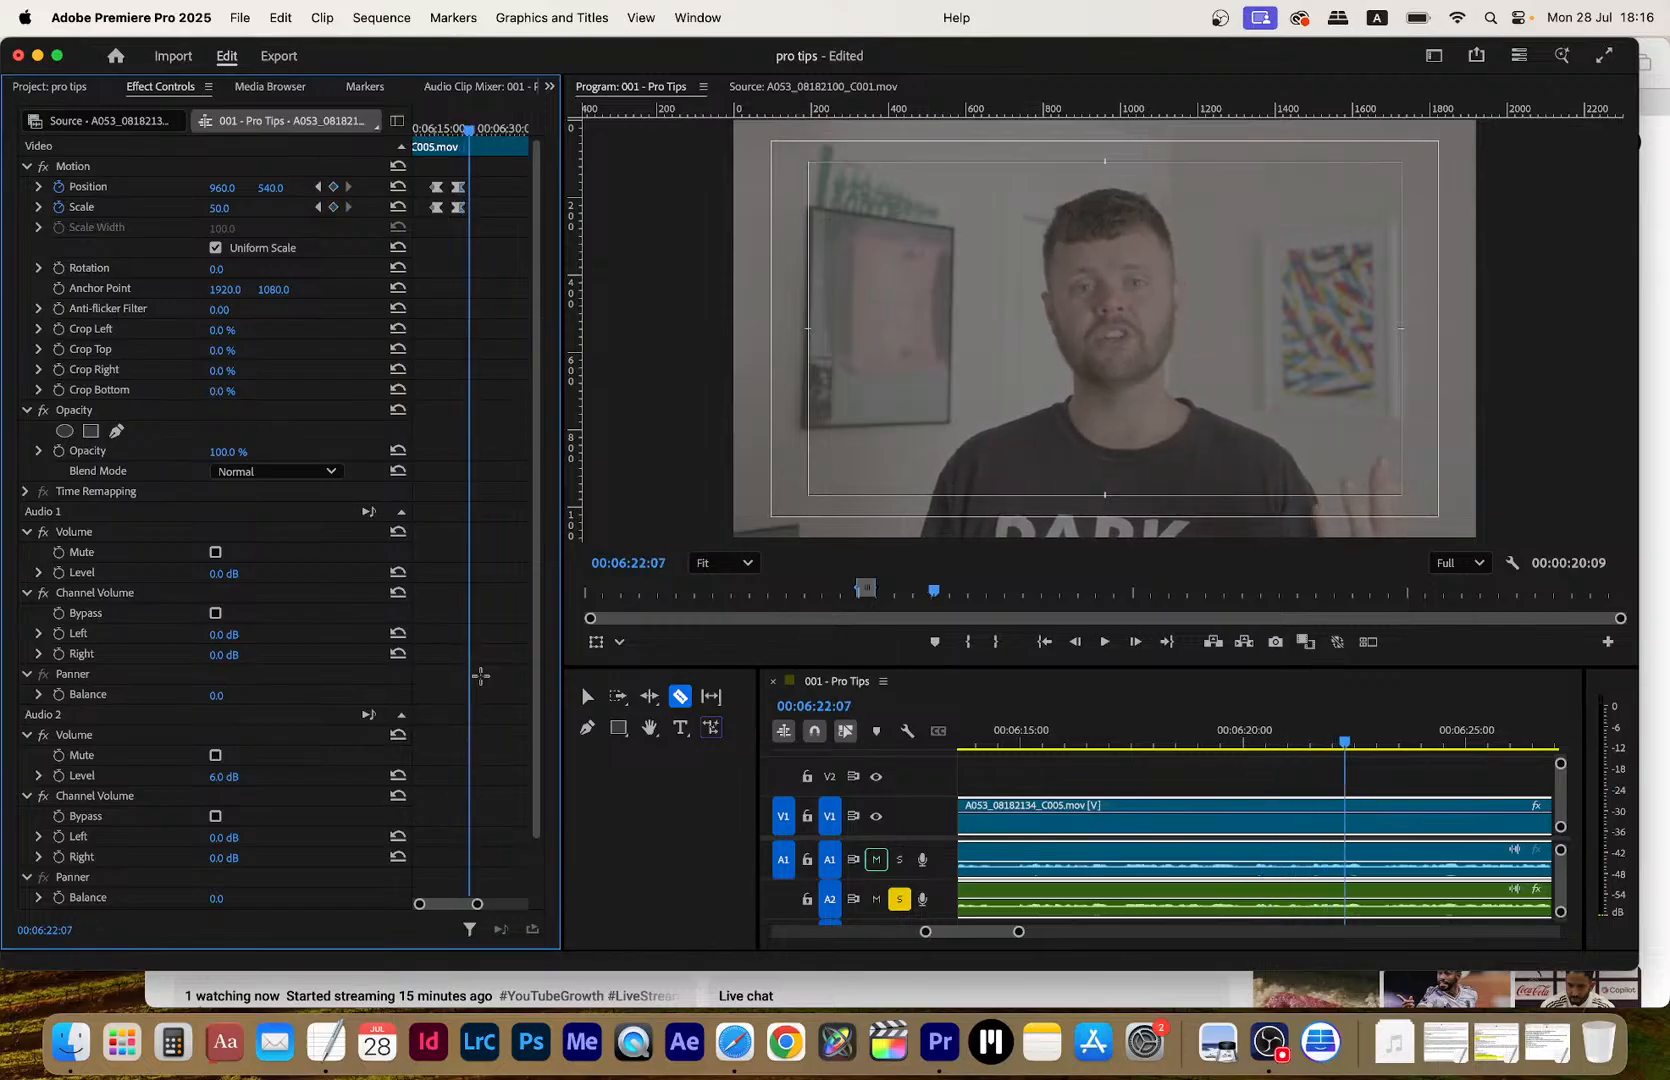
Replay the zoom-out from shortly before 00:06:19 and split the linked clips at 00:06:19:24
{"action": "left_click", "coordinate": [1176, 728]}
{"action": "key", "text": "space"}
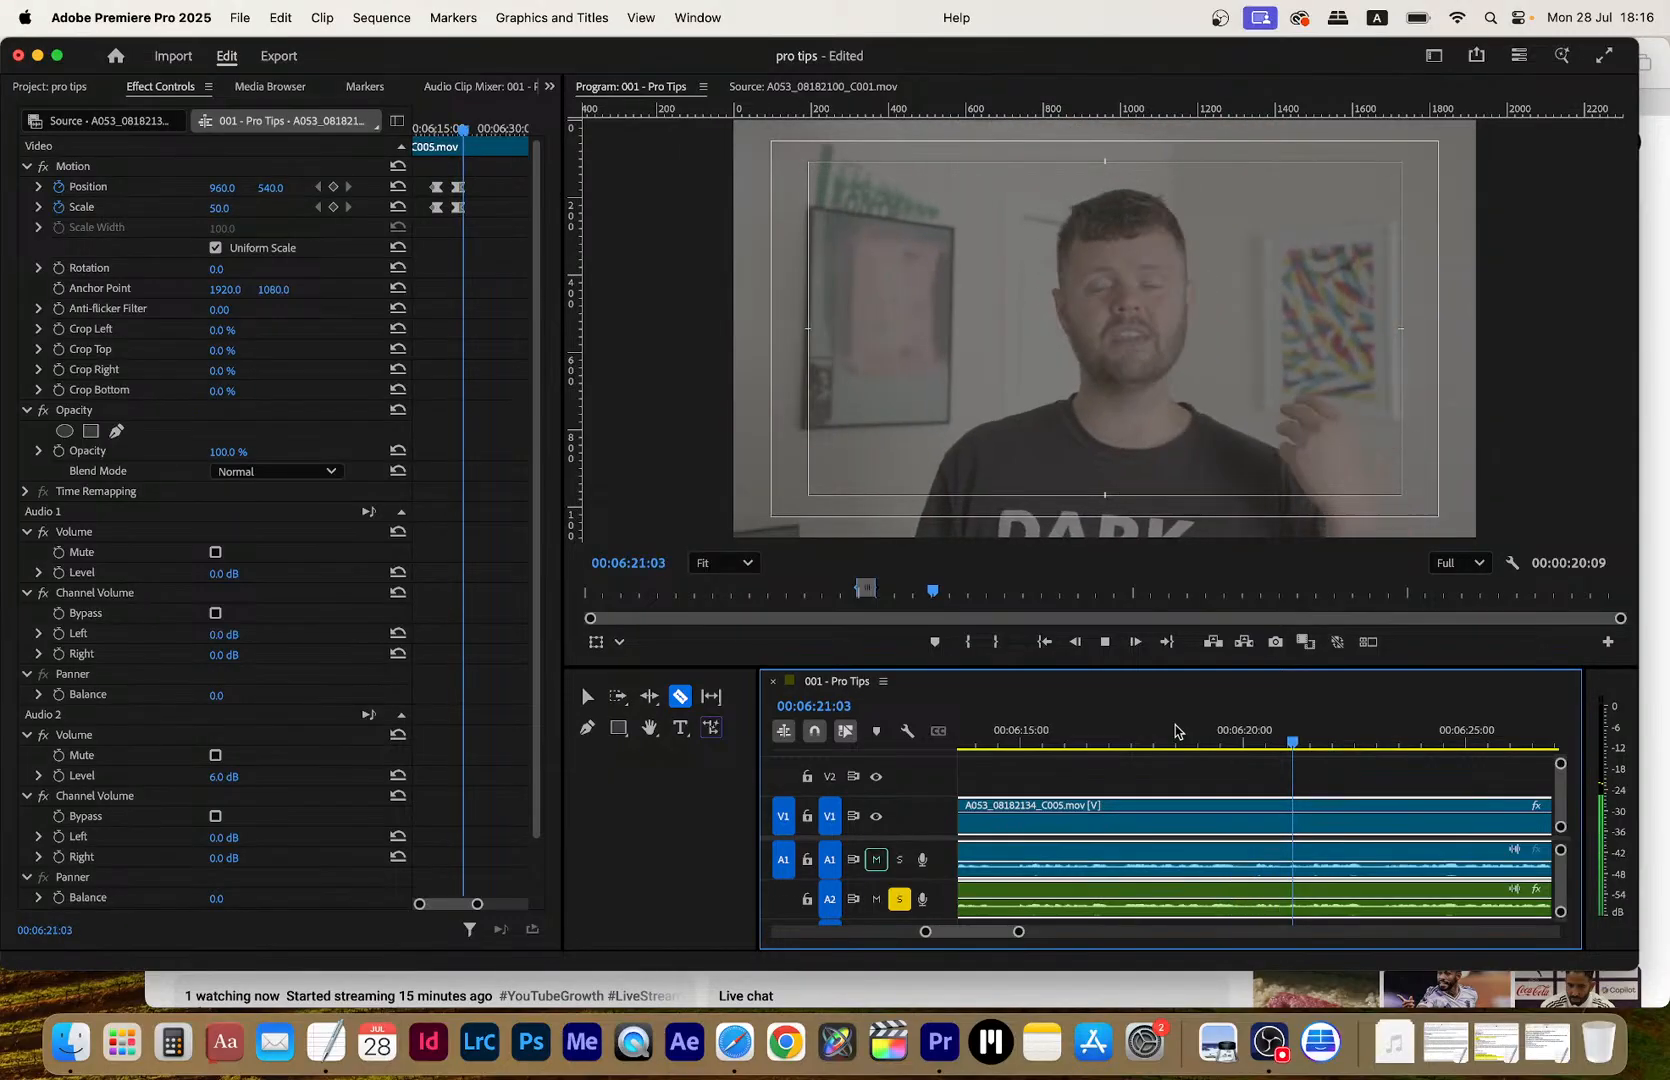
{"action": "left_click", "coordinate": [1176, 728]}
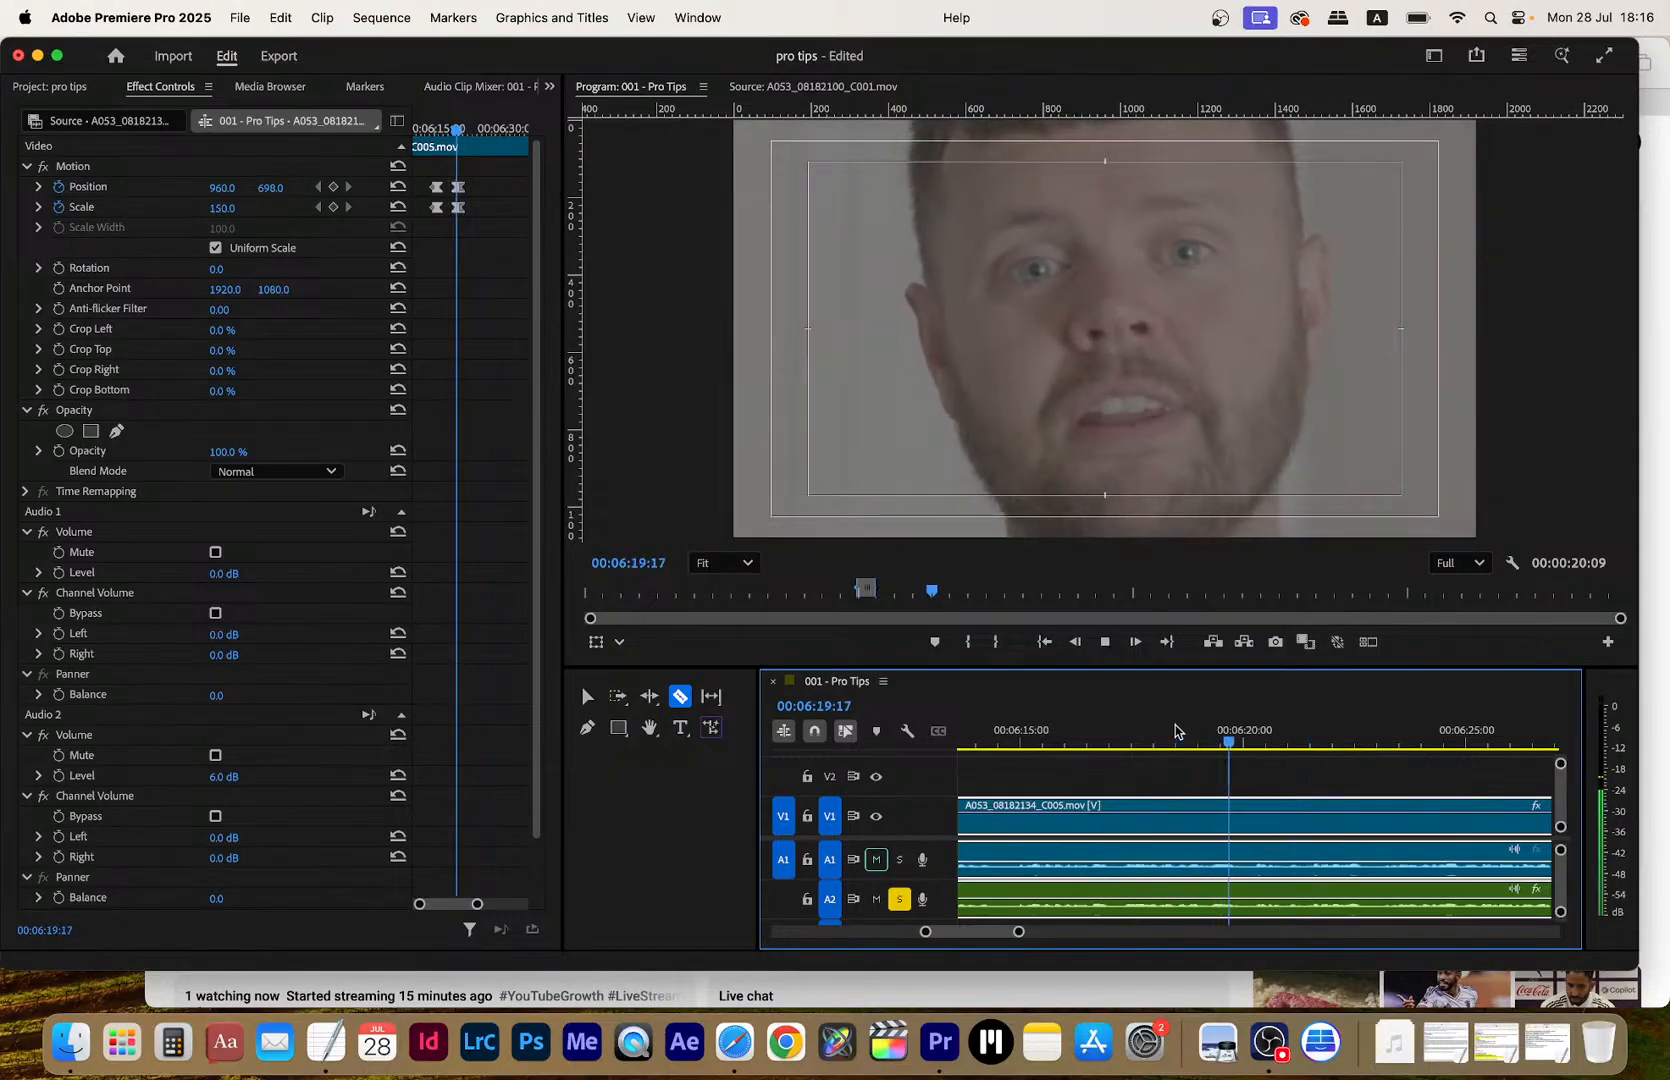
{"action": "key", "text": "space"}
{"action": "left_click", "coordinate": [1243, 822]}
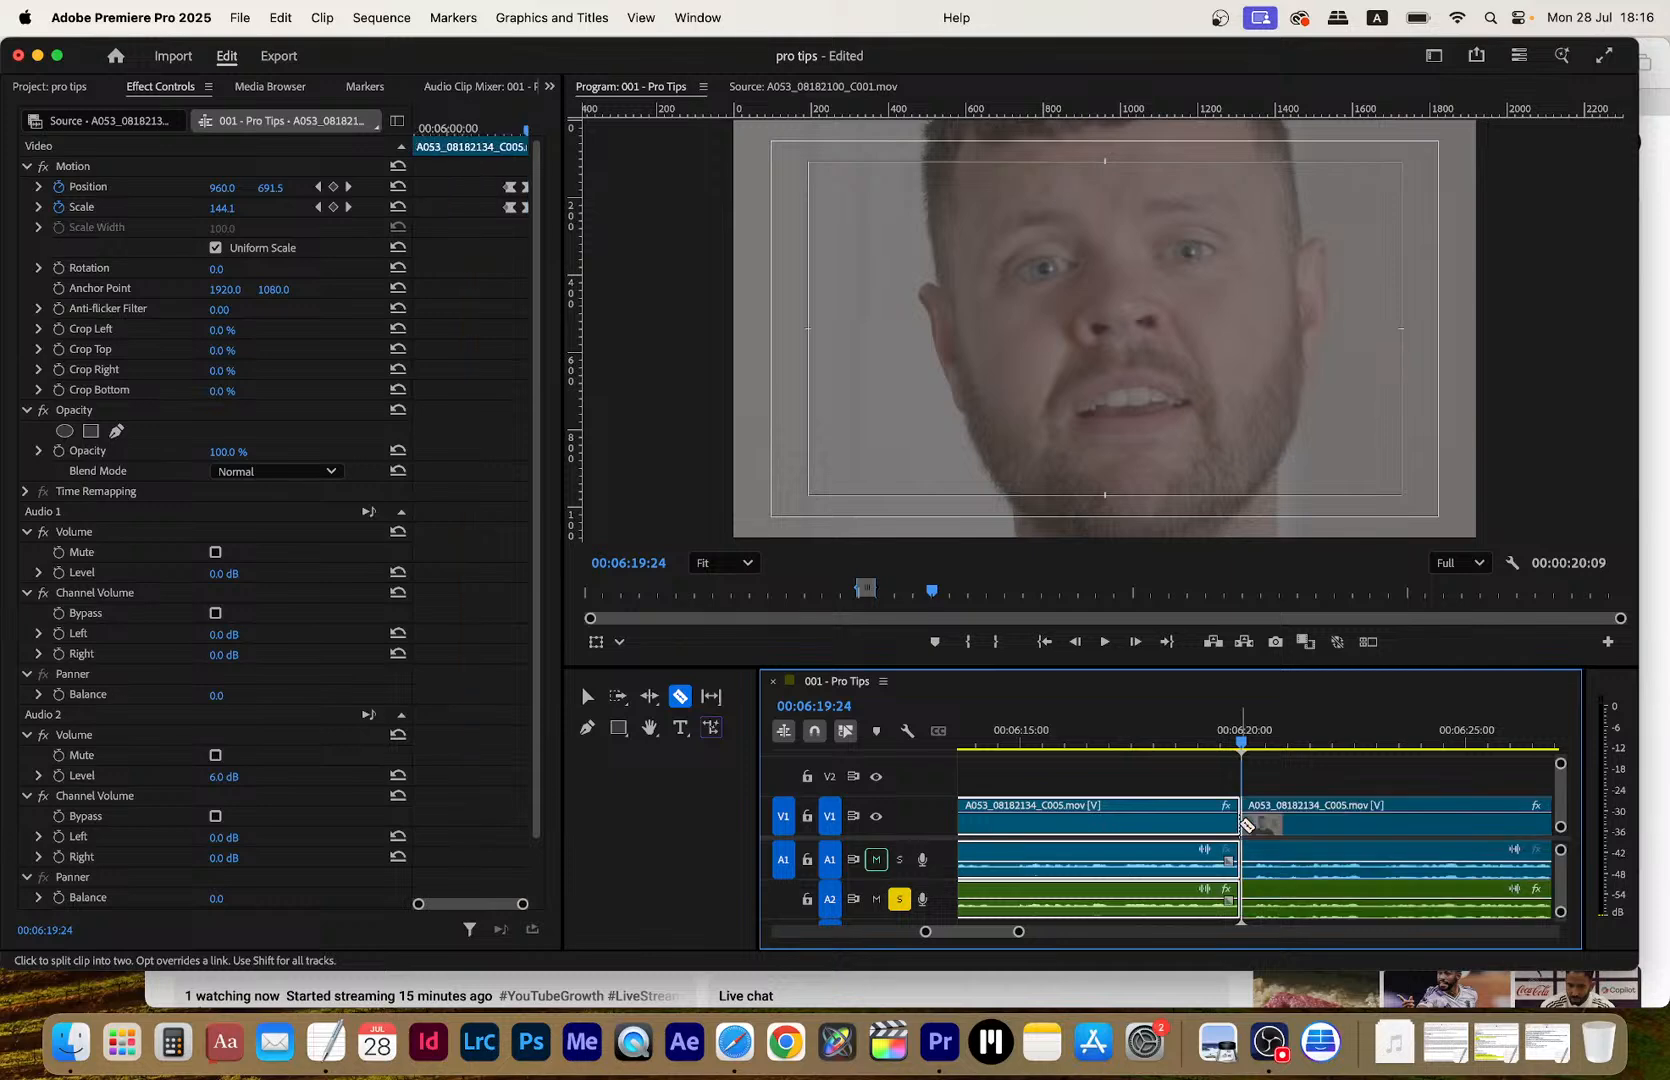
Split the linked clips at 00:06:23:22 and ripple delete the segment between 00:06:19:24 and this cut
{"action": "key", "text": "space"}
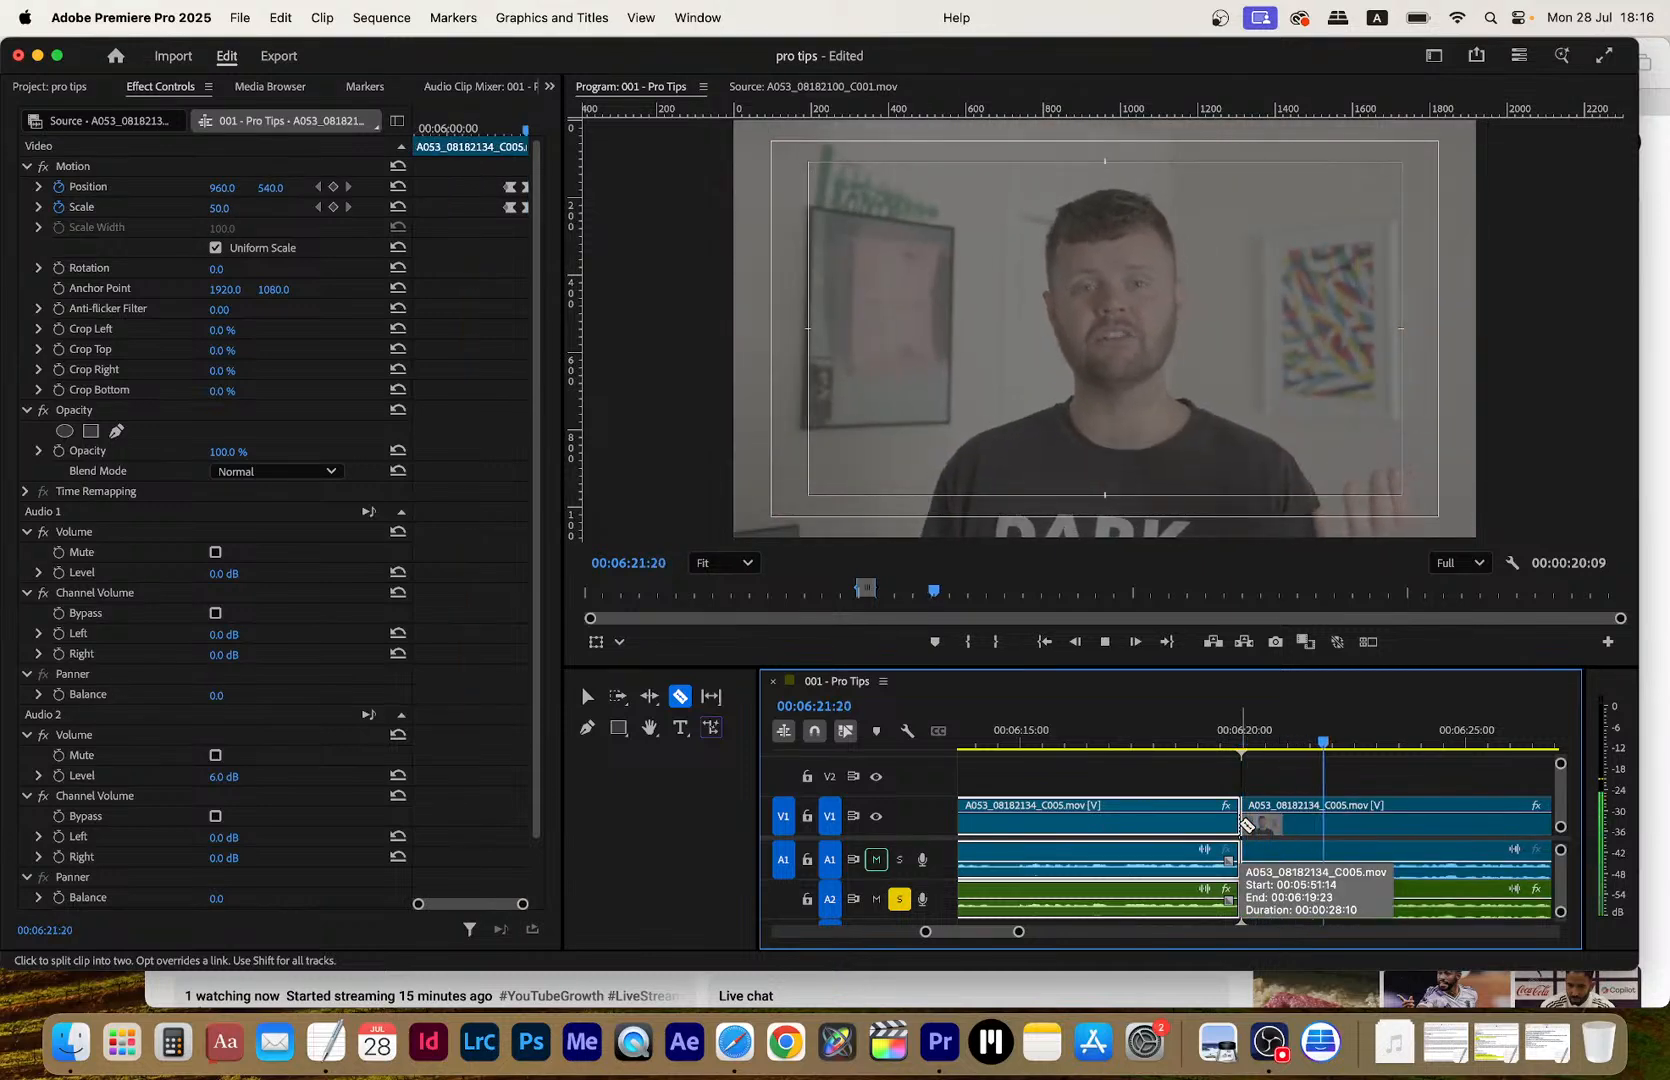
{"action": "scroll", "coordinate": [1235, 823], "scroll_direction": "right", "scroll_amount": 2}
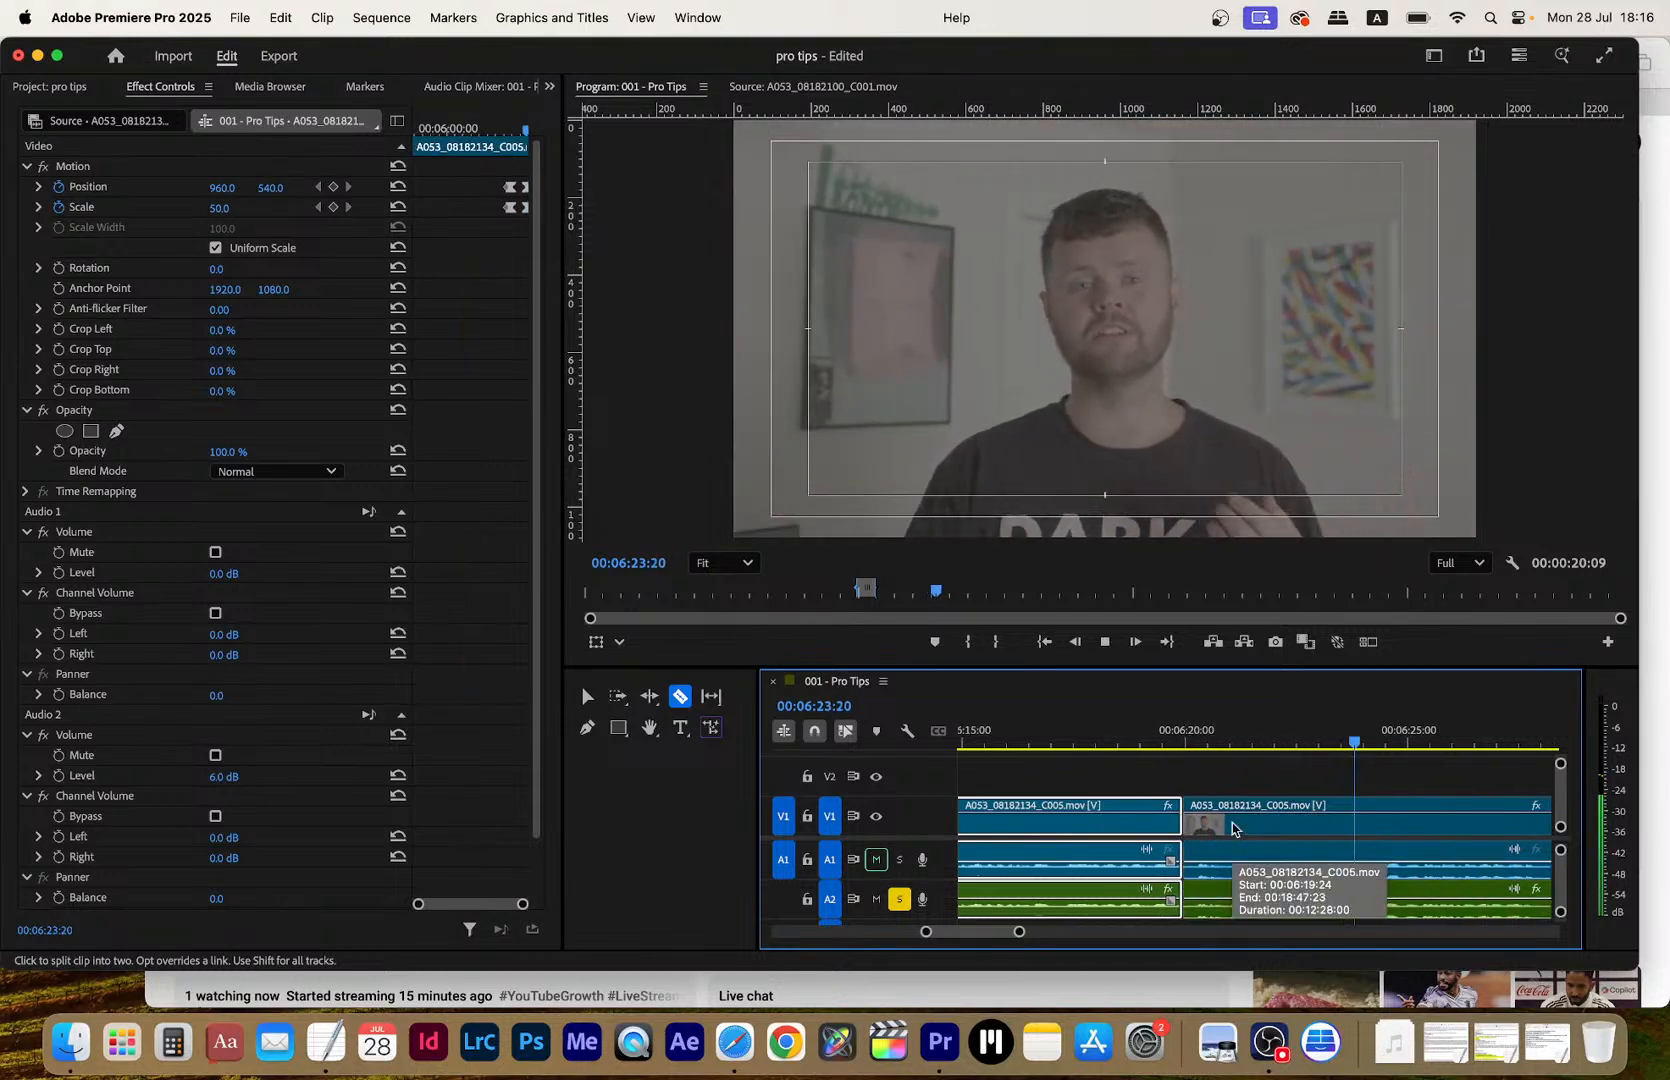
{"action": "key", "text": "space"}
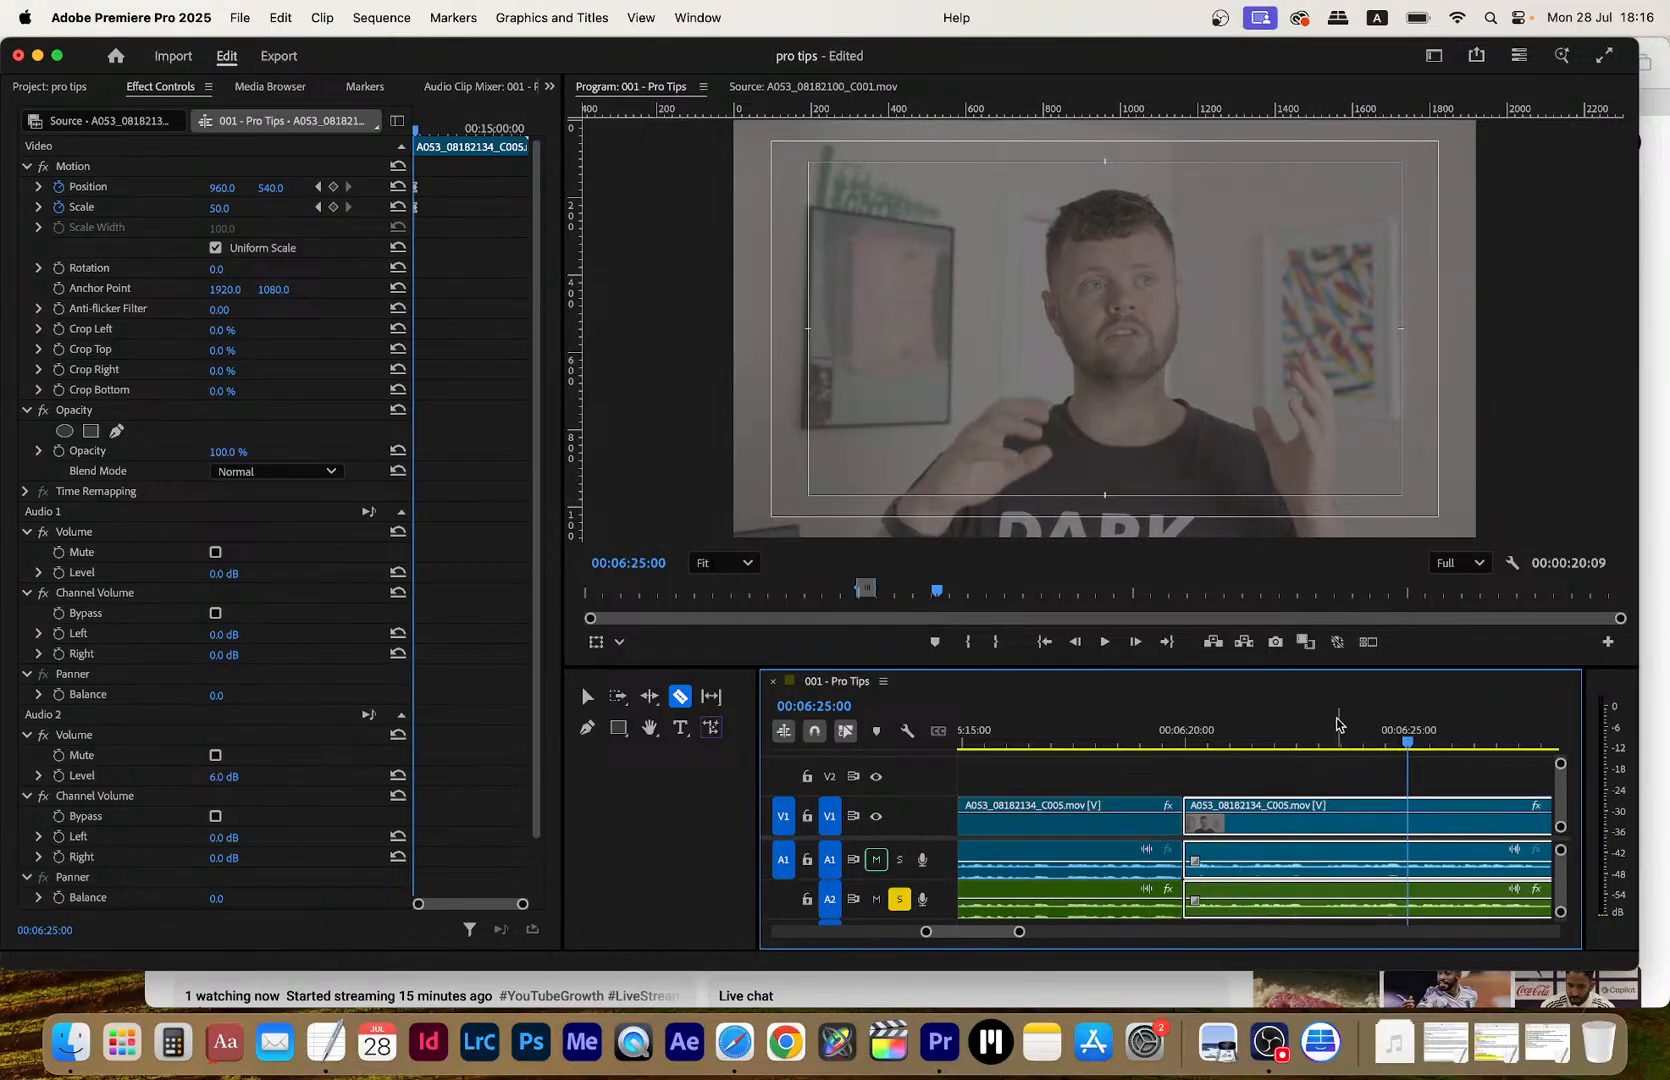
{"action": "left_click", "coordinate": [1317, 739]}
{"action": "key", "text": "space"}
{"action": "key", "text": "space"}
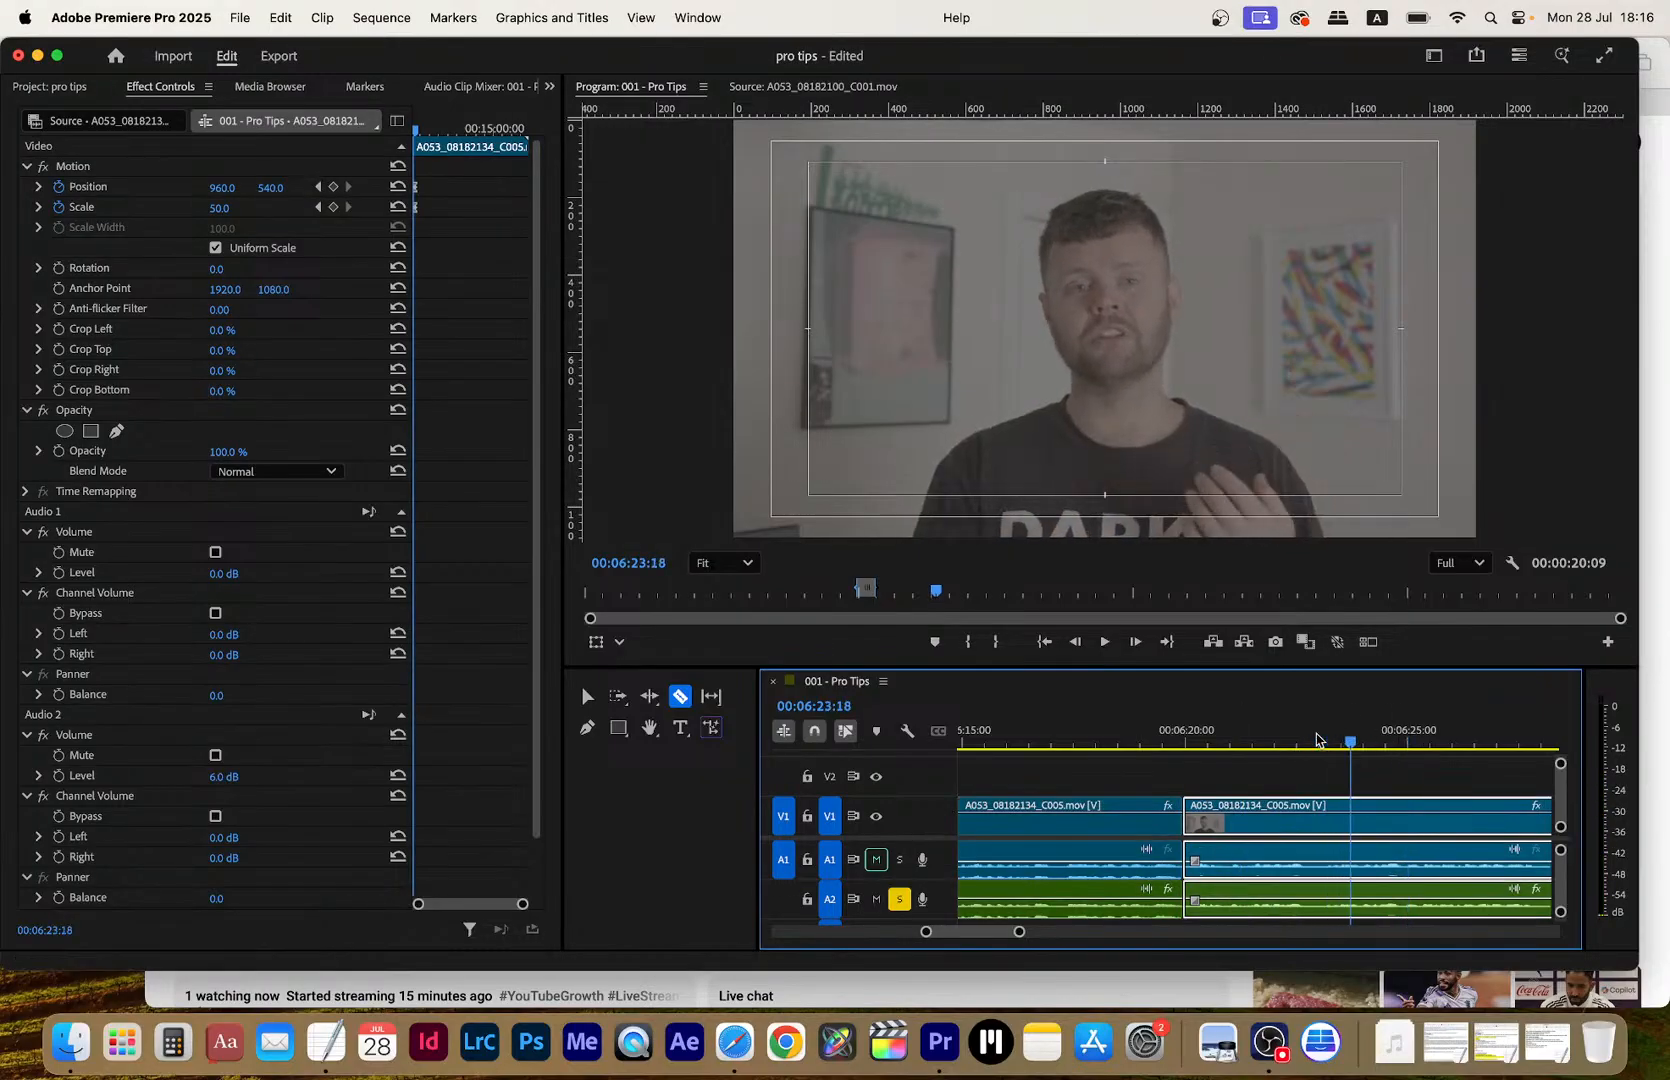
{"action": "key", "text": "Right"}
{"action": "key", "text": "Right"}
{"action": "key", "text": "Right"}
{"action": "key", "text": "Right"}
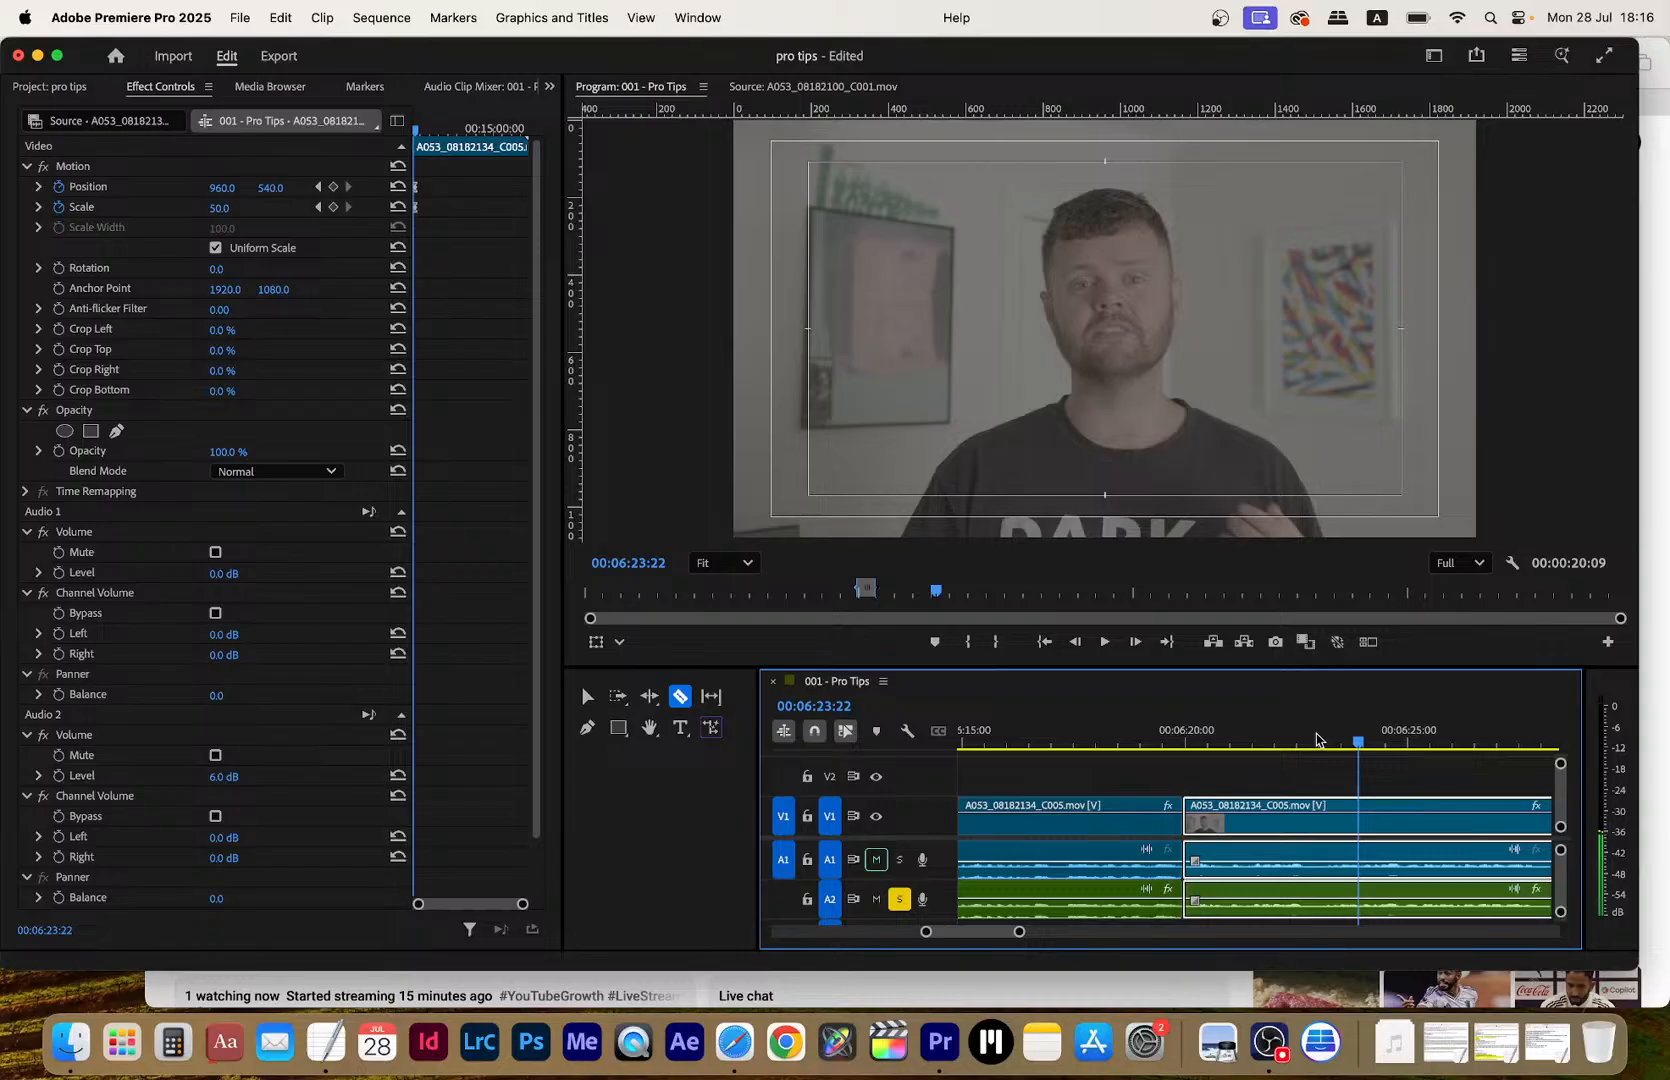
{"action": "left_click", "coordinate": [1357, 822]}
{"action": "key", "text": "Up"}
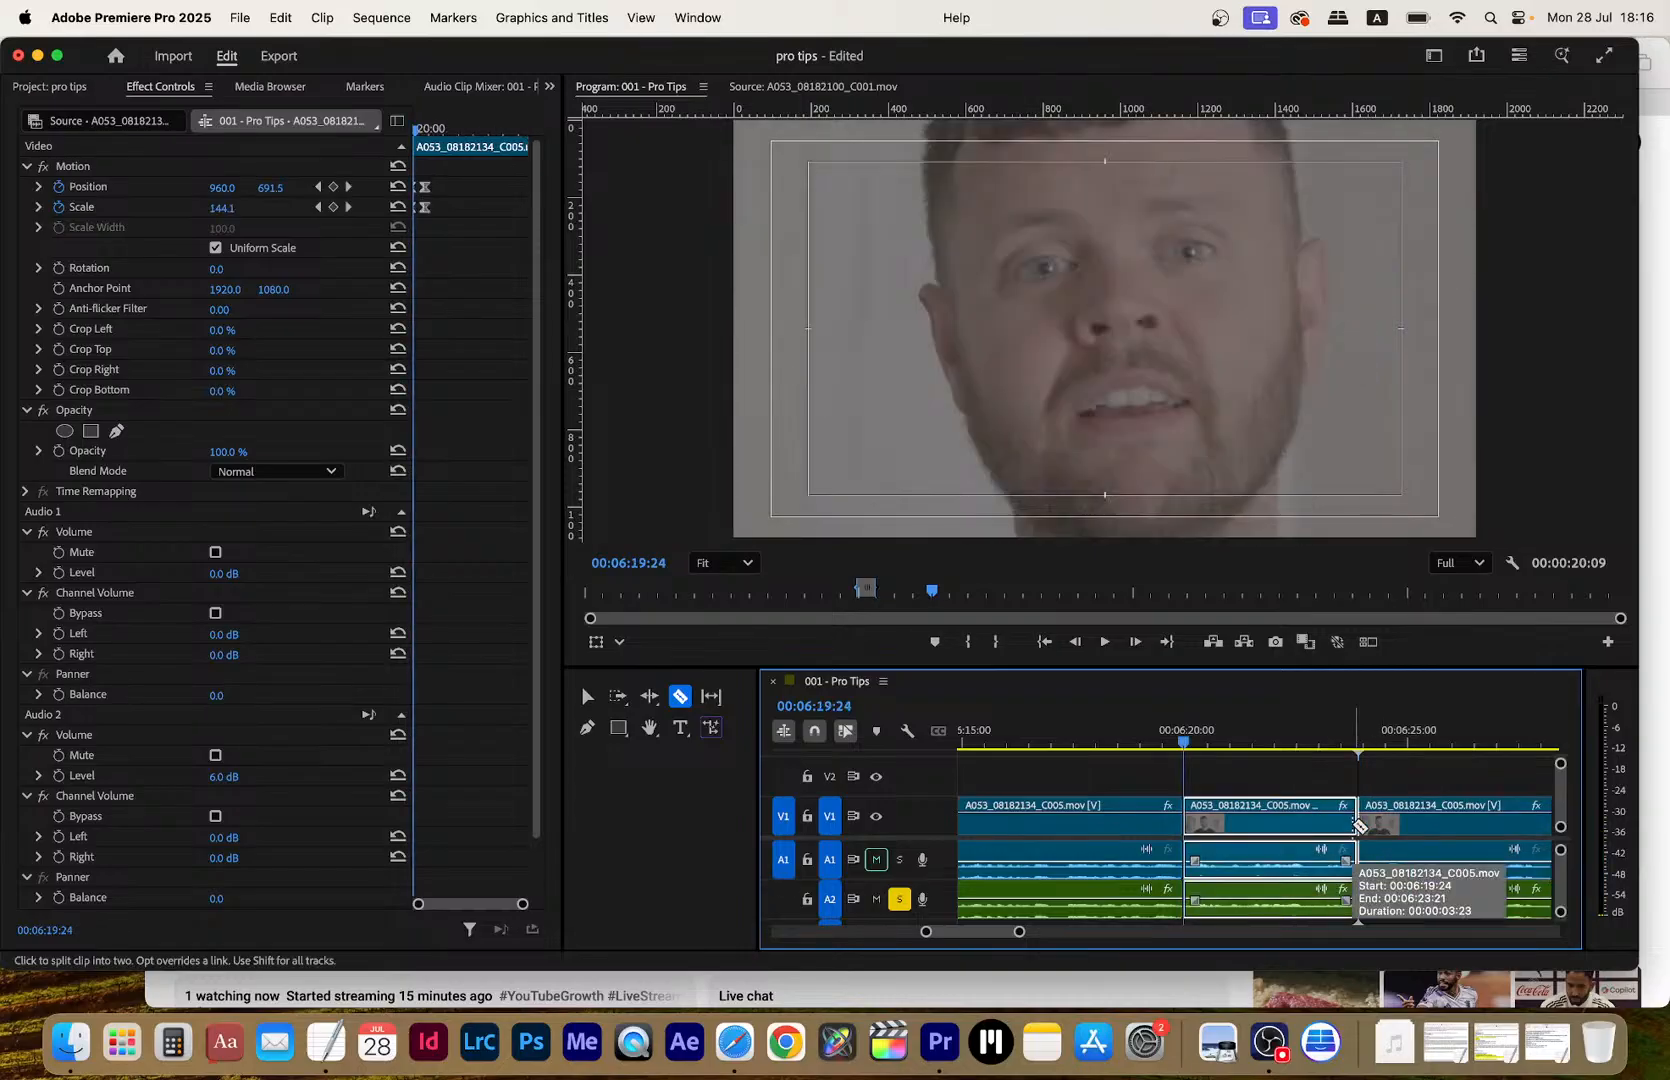
{"action": "key", "text": "alt+Delete"}
Remove the Position and Scale zoom-out keyframes at 00:06:20:10 and 00:06:19:22 from the clip before the 00:06:19:24 cut
{"action": "left_click", "coordinate": [1160, 733]}
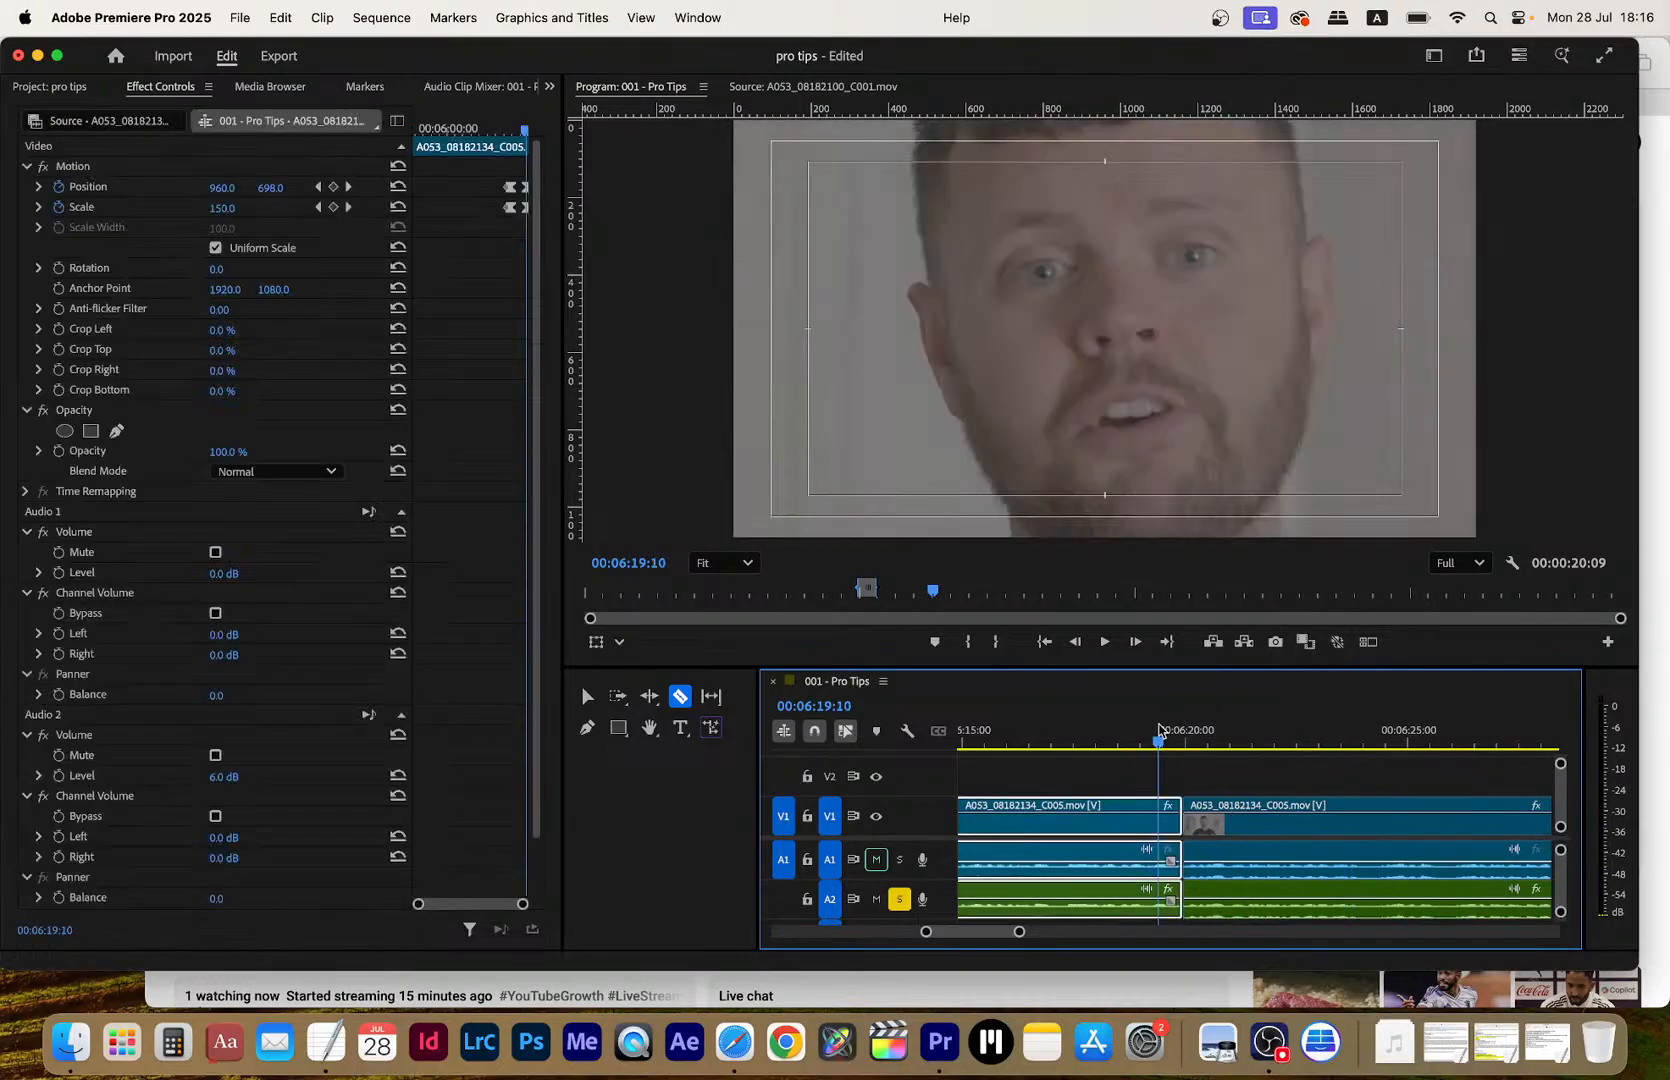
{"action": "left_click", "coordinate": [345, 208]}
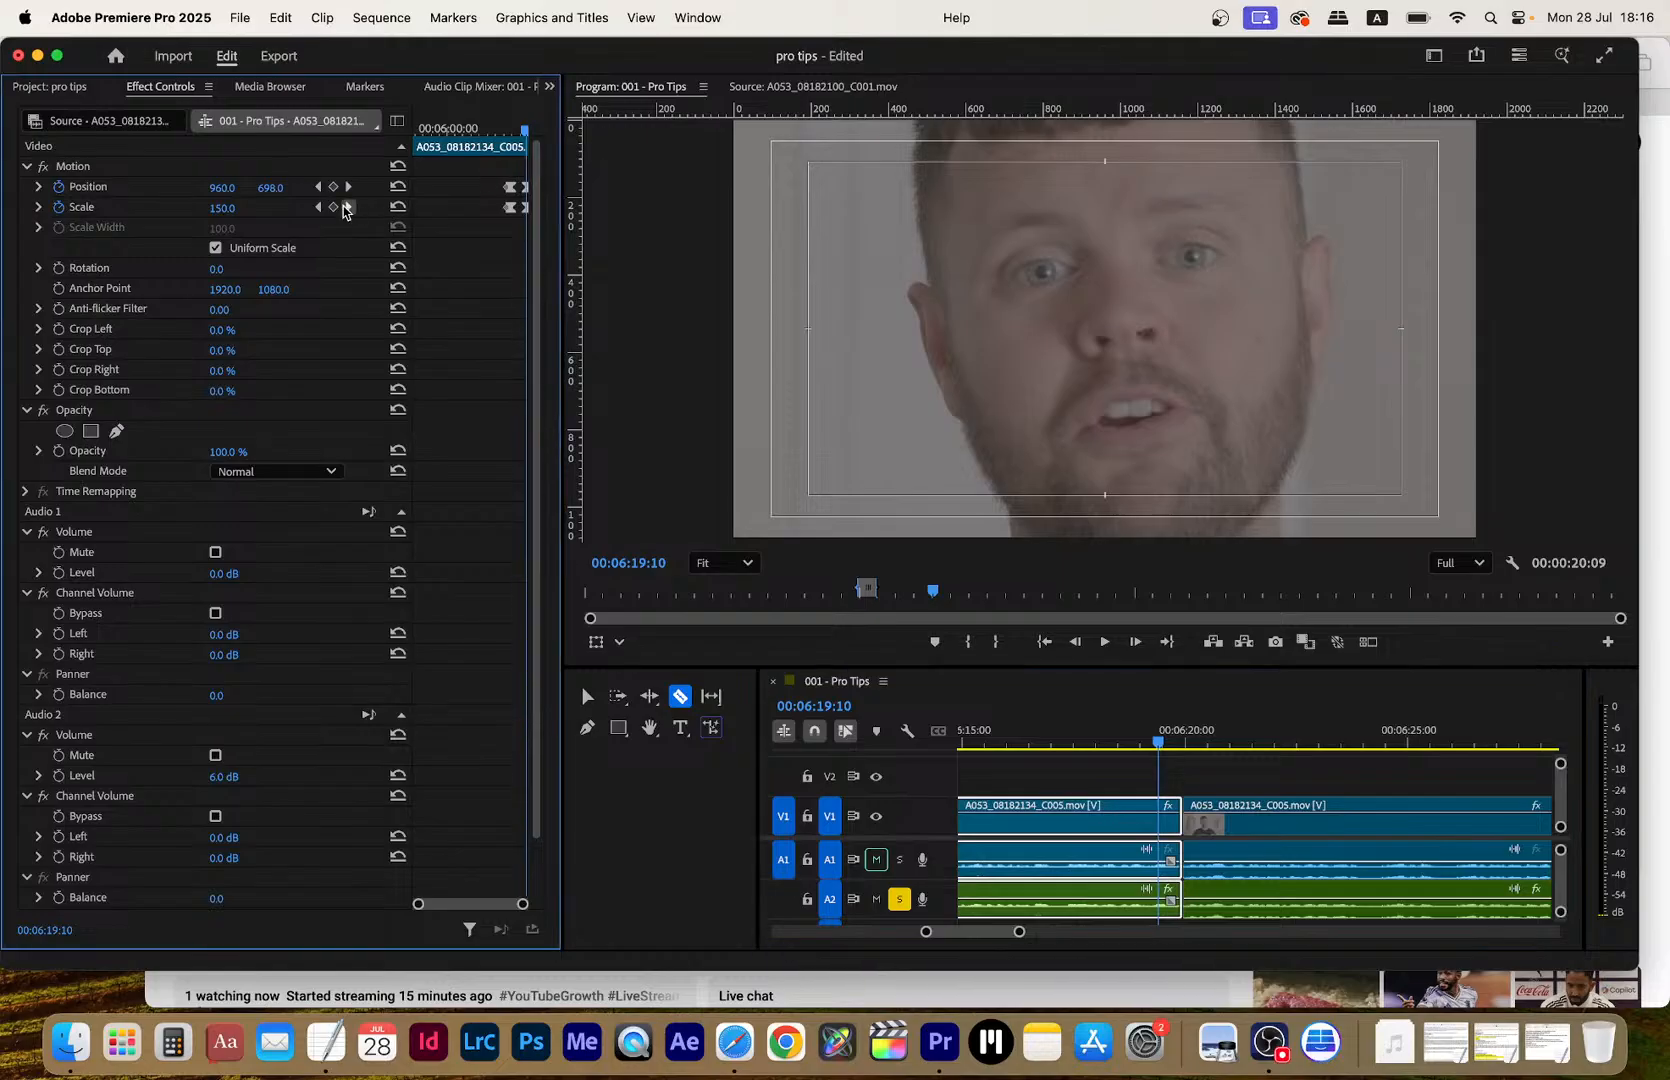
{"action": "left_click", "coordinate": [345, 208]}
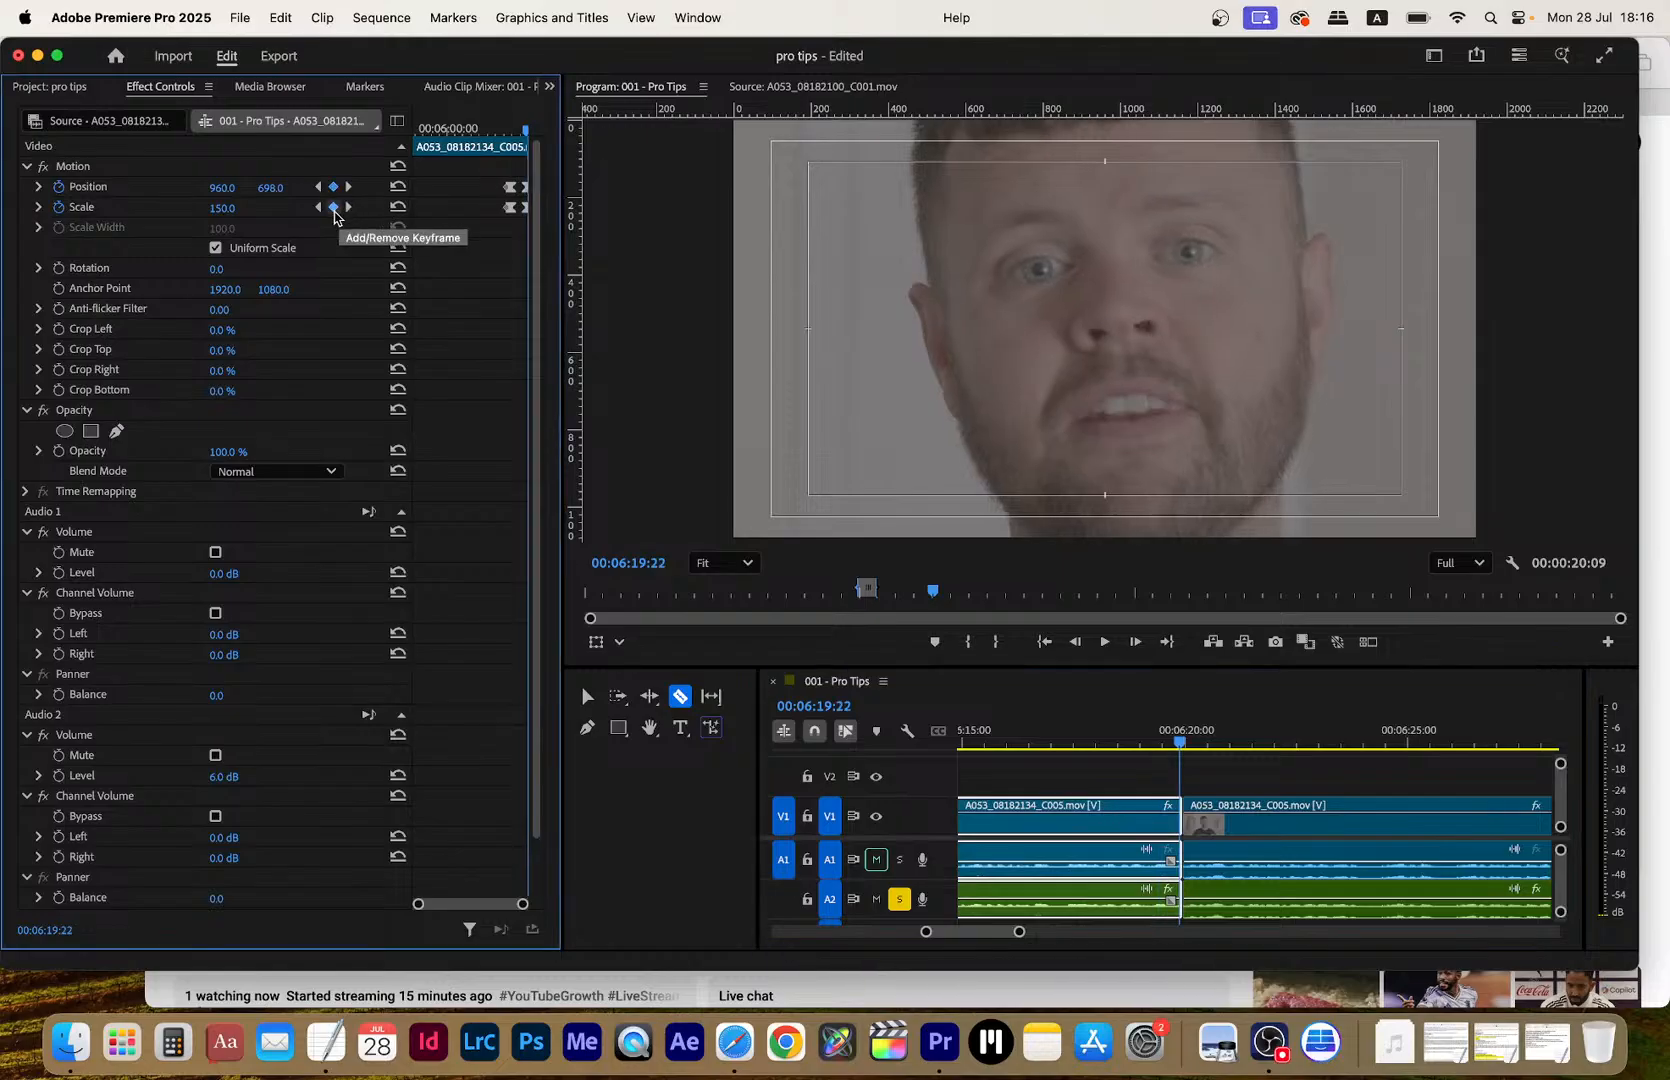
{"action": "left_click", "coordinate": [348, 208]}
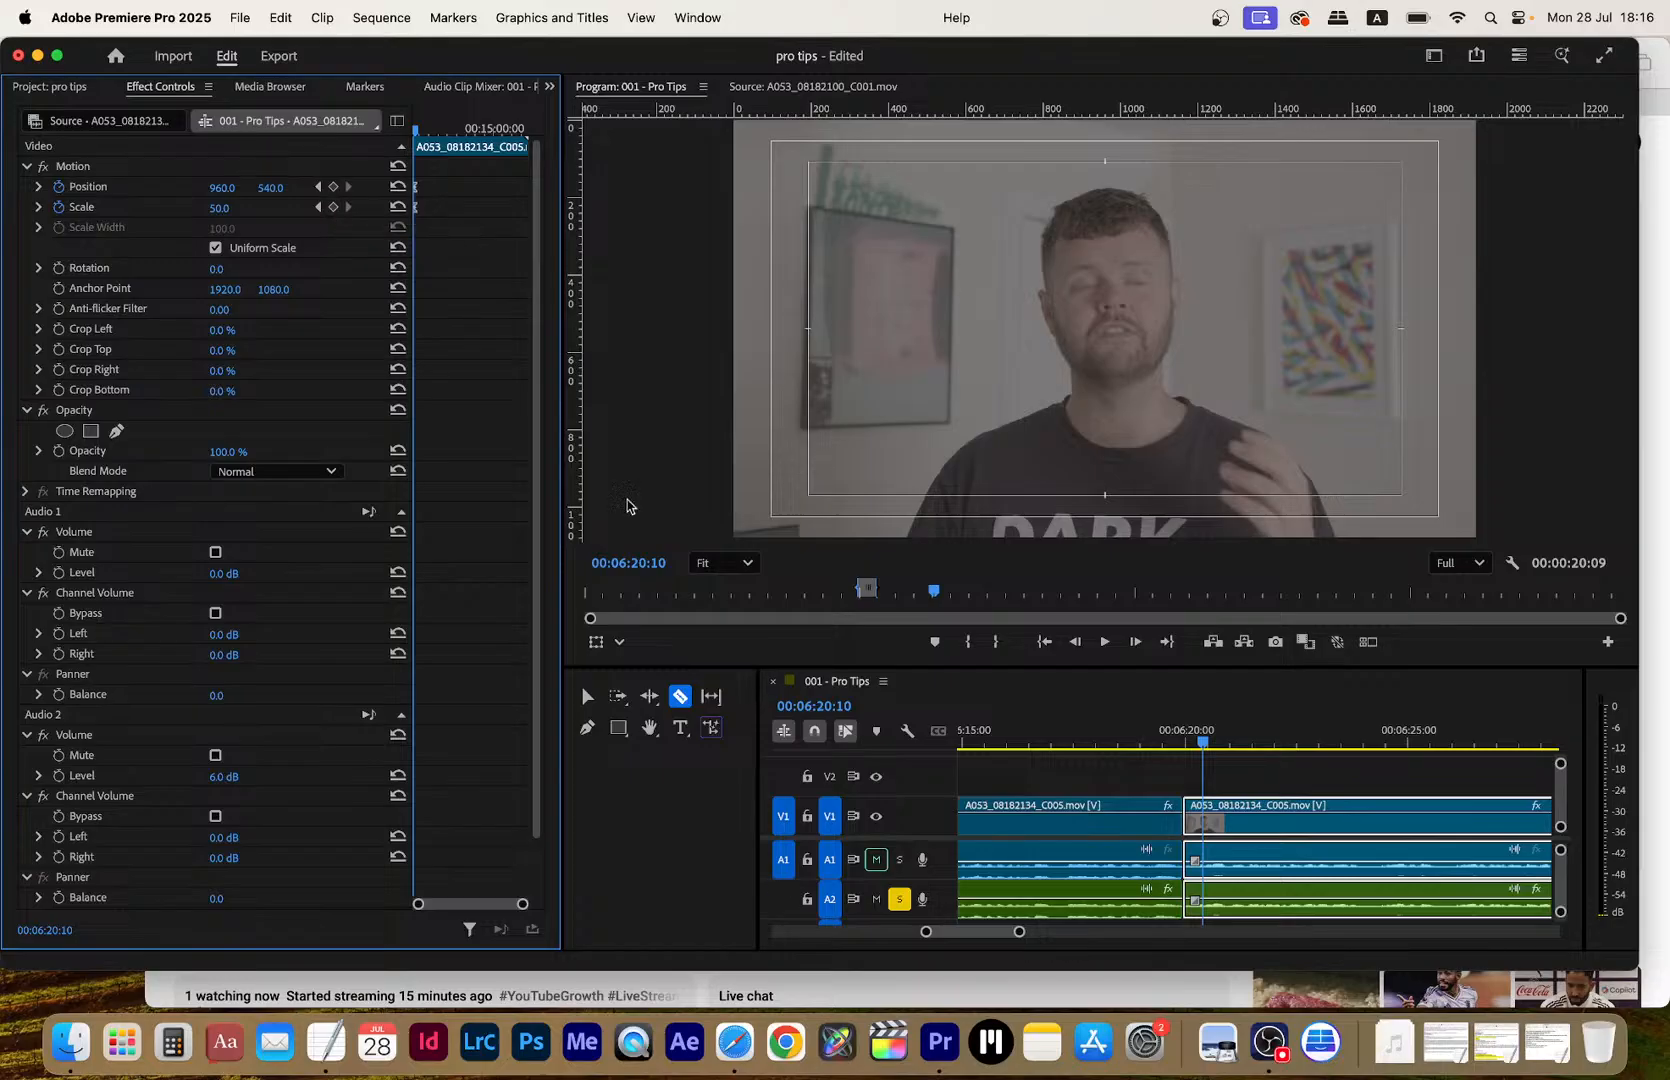
{"action": "key", "text": "v"}
{"action": "left_click", "coordinate": [1105, 831]}
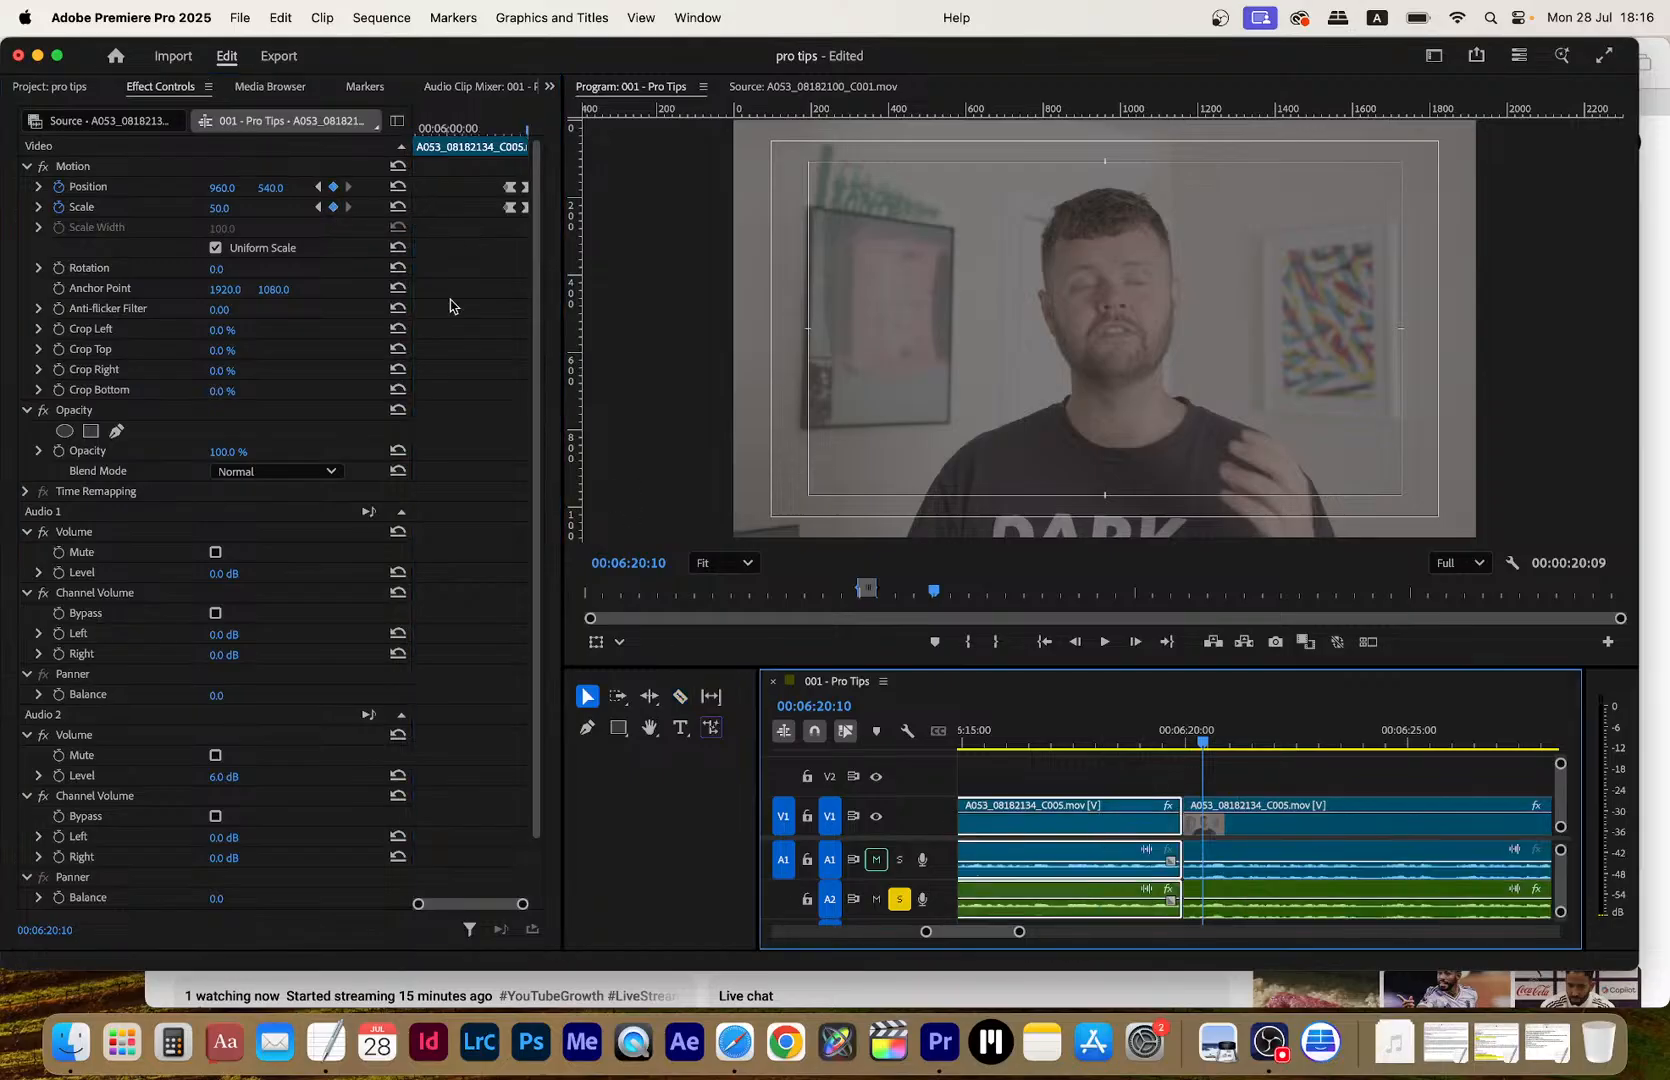
{"action": "left_click", "coordinate": [332, 208]}
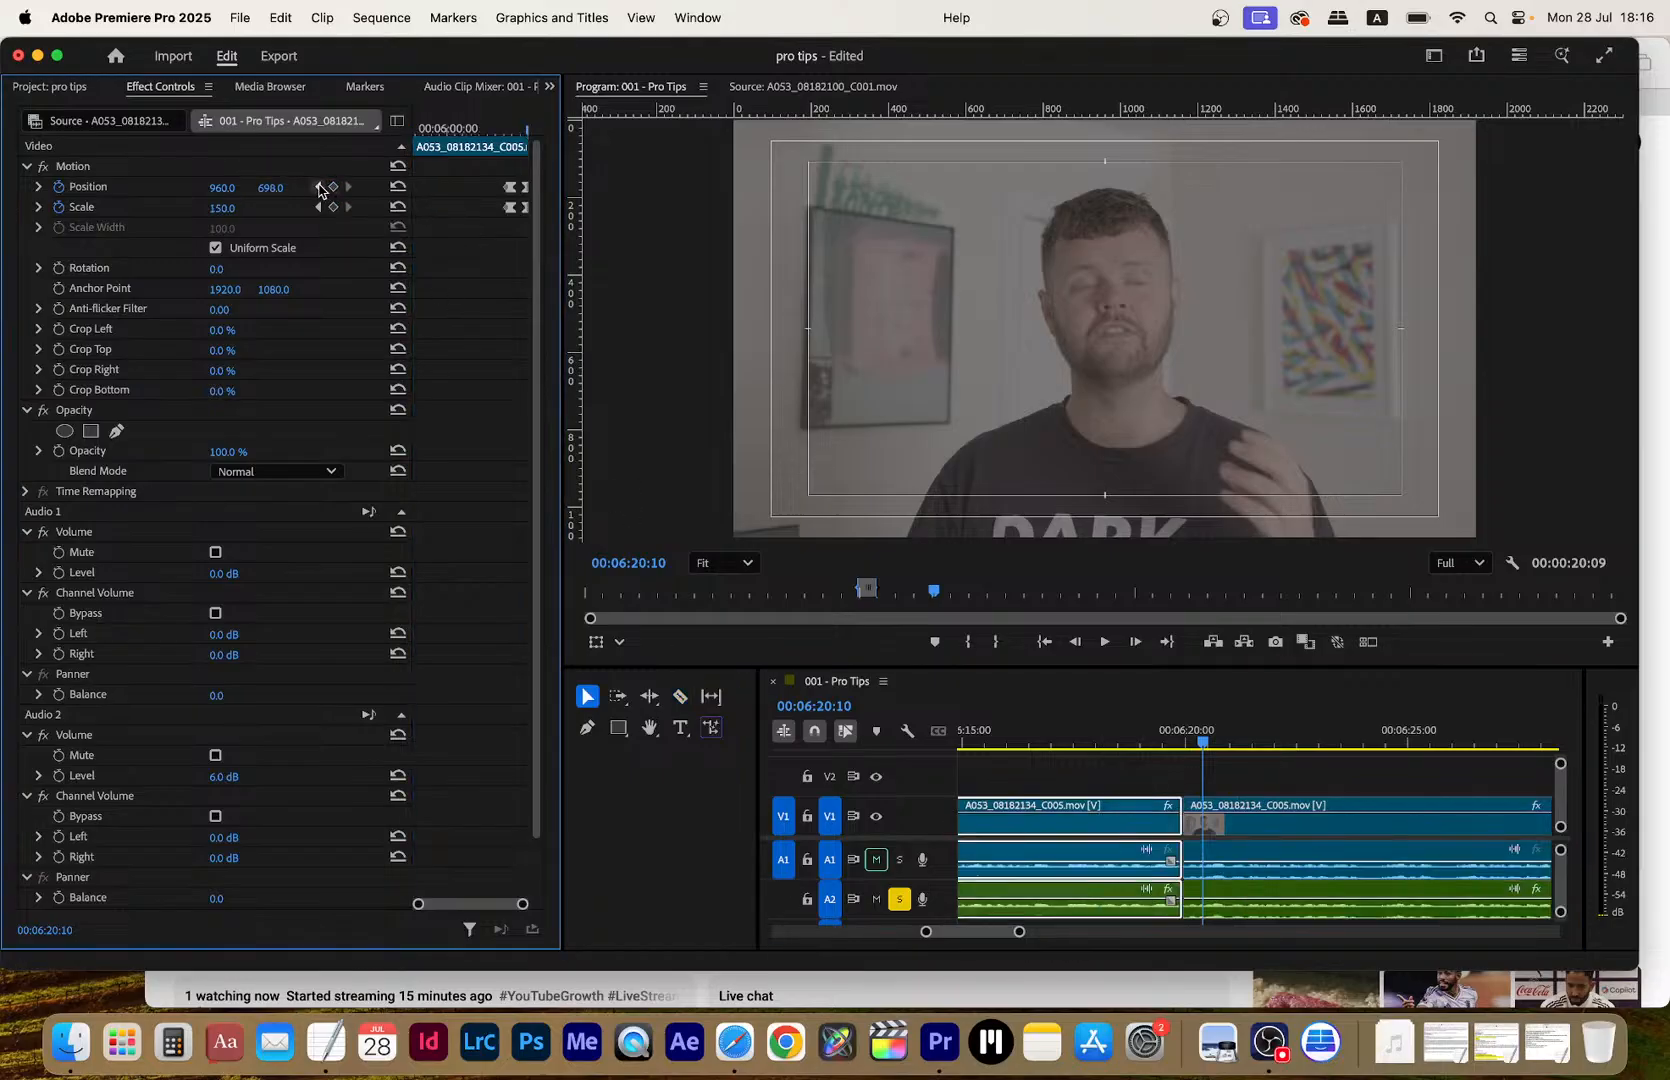
{"action": "left_click", "coordinate": [319, 187]}
{"action": "left_click", "coordinate": [332, 208]}
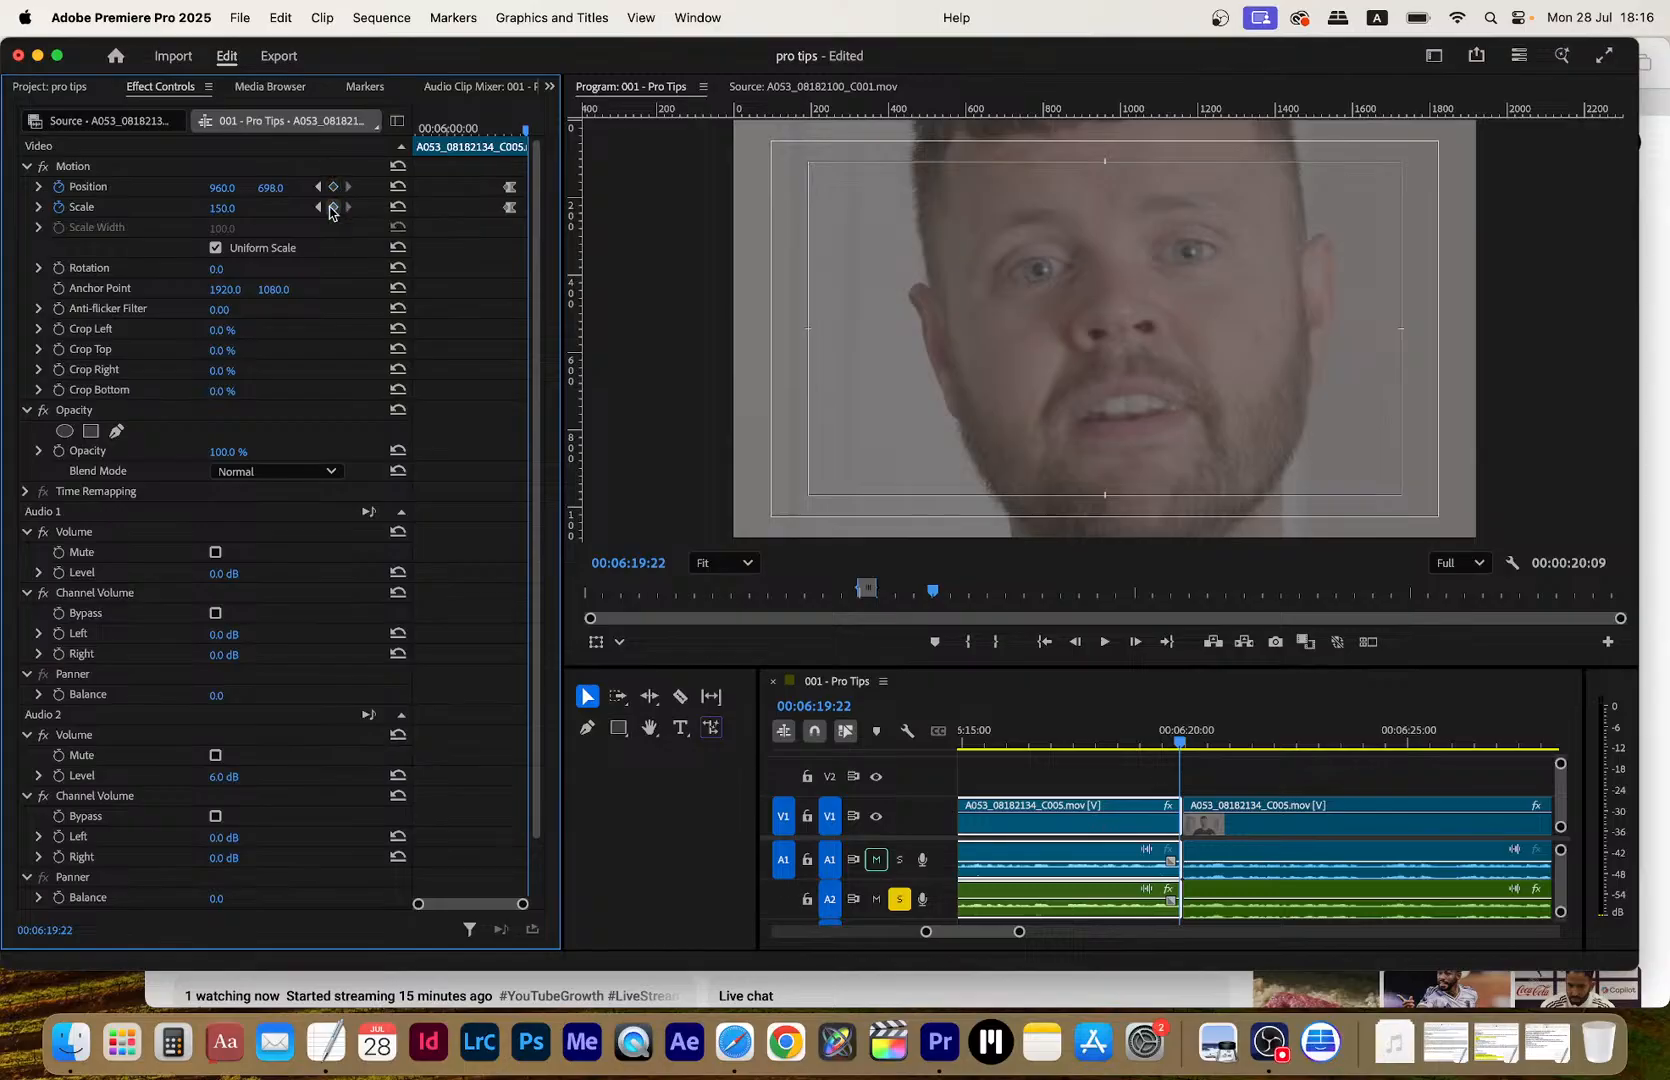
Replay from the last punch-in keyframe across the cut at 00:06:19:24 through to about 00:06:23:21
{"action": "left_click", "coordinate": [319, 208]}
{"action": "key", "text": "space"}
{"action": "left_click", "coordinate": [1181, 780]}
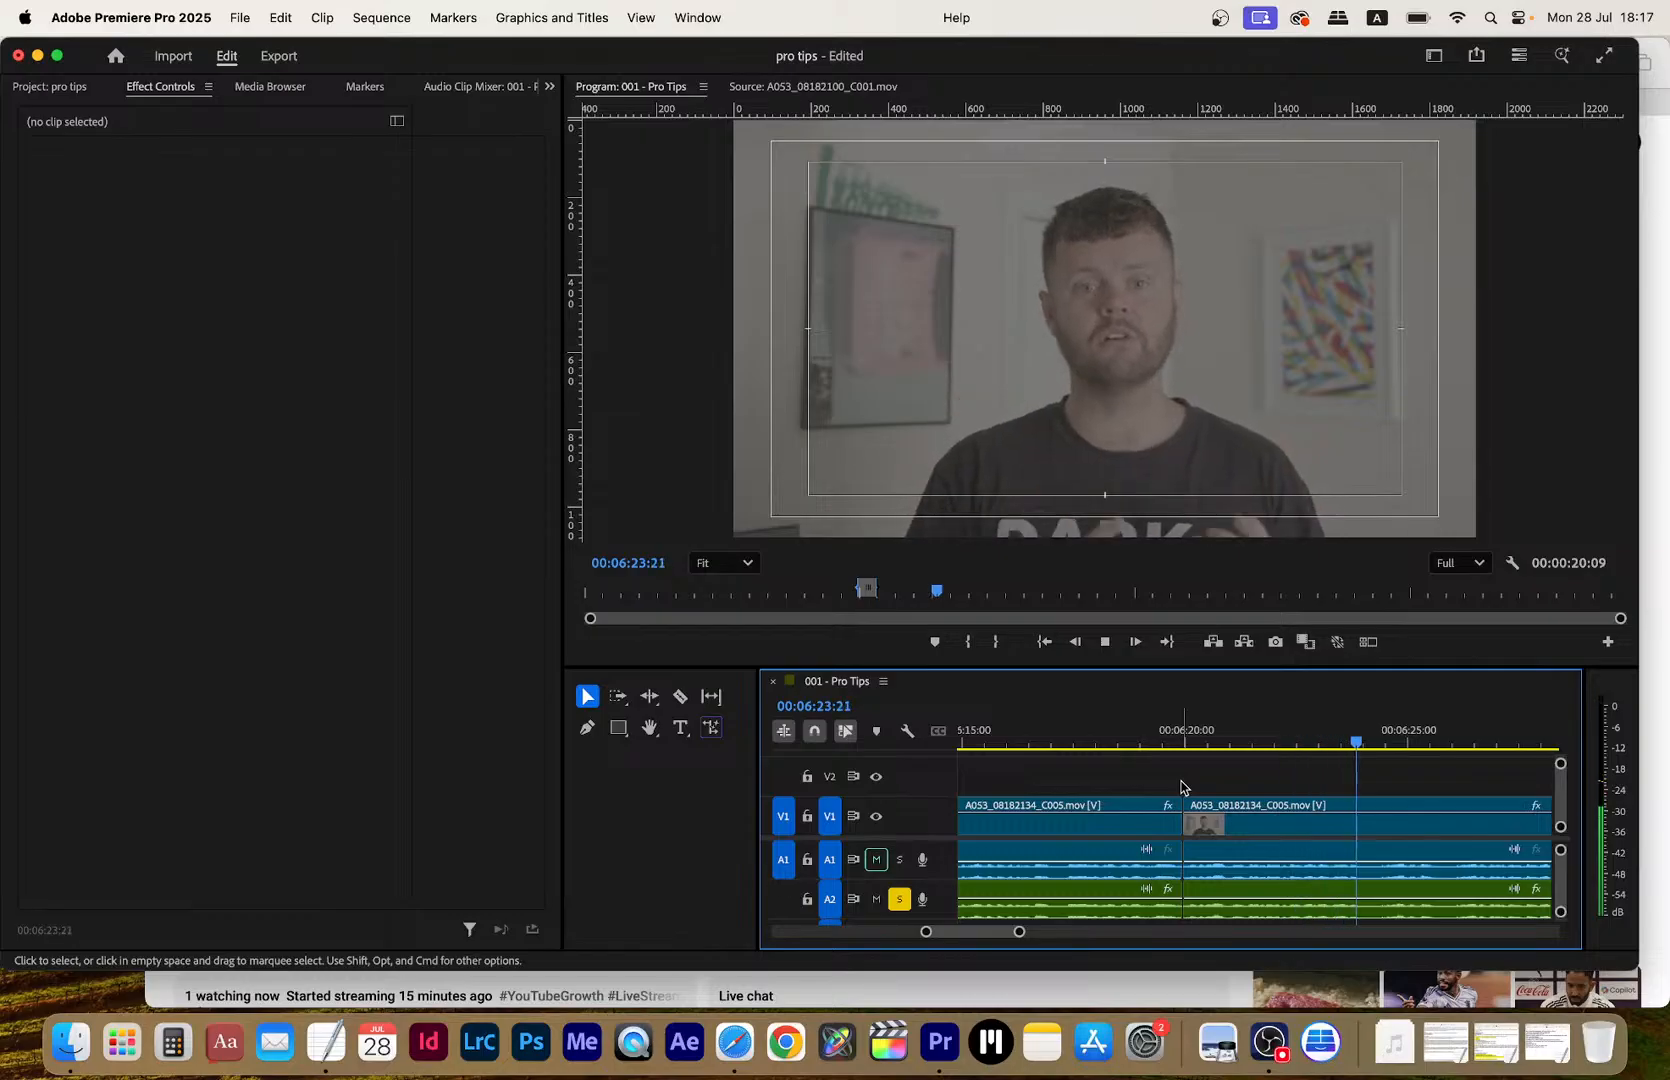
Trim the start of the clip after the 00:06:19:24 cut to 00:06:24:09 and ripple delete the resulting gap
{"action": "key", "text": "minus"}
{"action": "left_click", "coordinate": [1250, 805]}
{"action": "left_click_drag", "start_coordinate": [1285, 748], "coordinate": [1290, 747]}
{"action": "left_click_drag", "start_coordinate": [1256, 828], "coordinate": [1295, 829]}
{"action": "key", "text": "Up"}
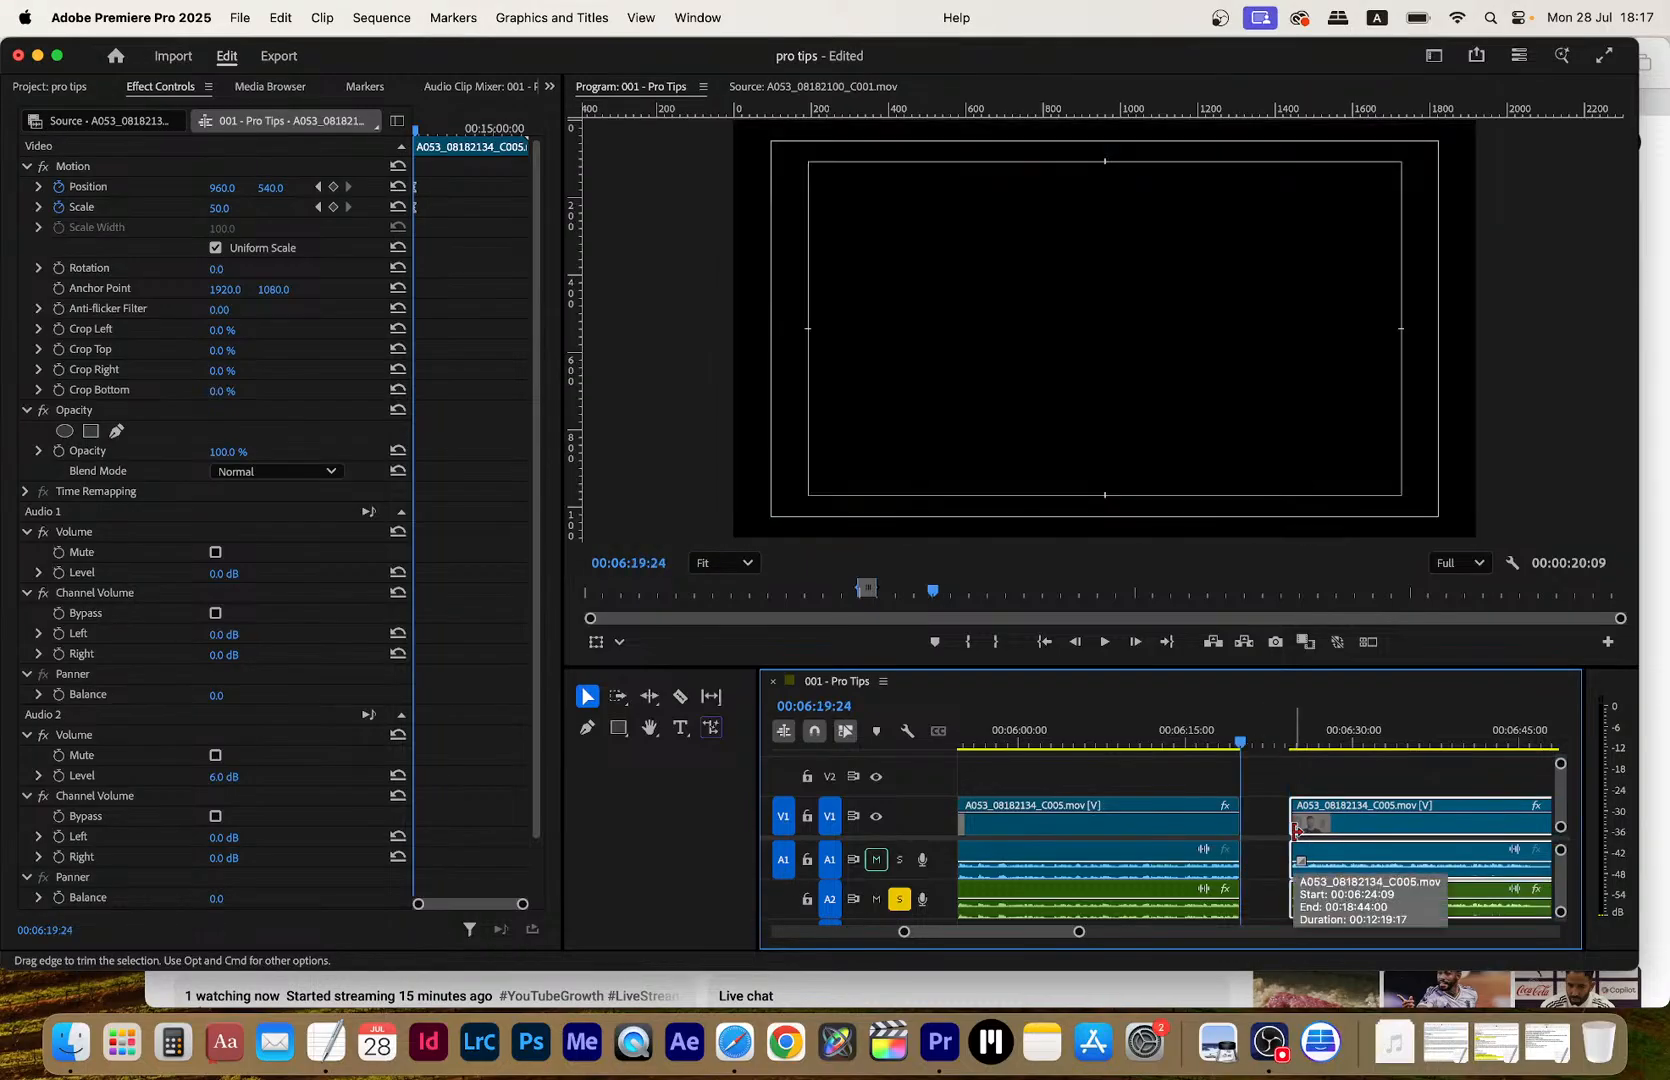
{"action": "key", "text": "q"}
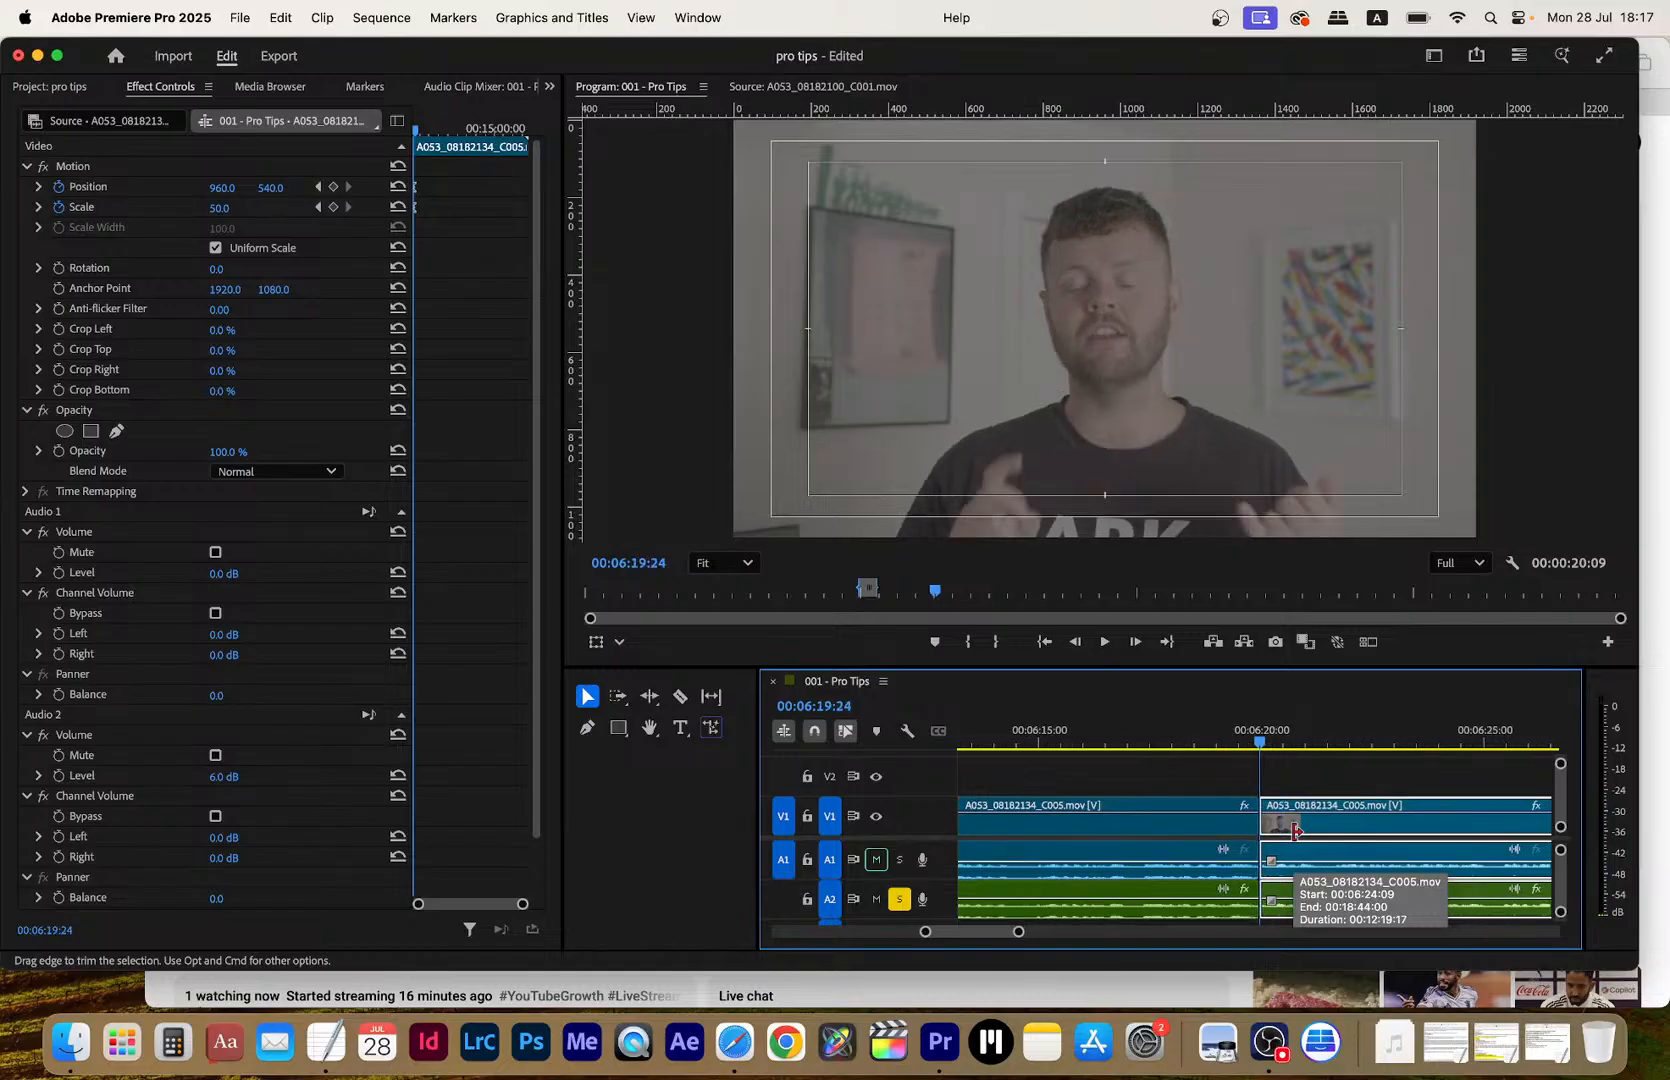
Play from the tightened cut at 00:06:19:24 to about 00:06:21:15 to review the trimmed start of the clip
{"action": "key", "text": "="}
{"action": "key", "text": "="}
{"action": "key", "text": "="}
{"action": "key", "text": "space"}
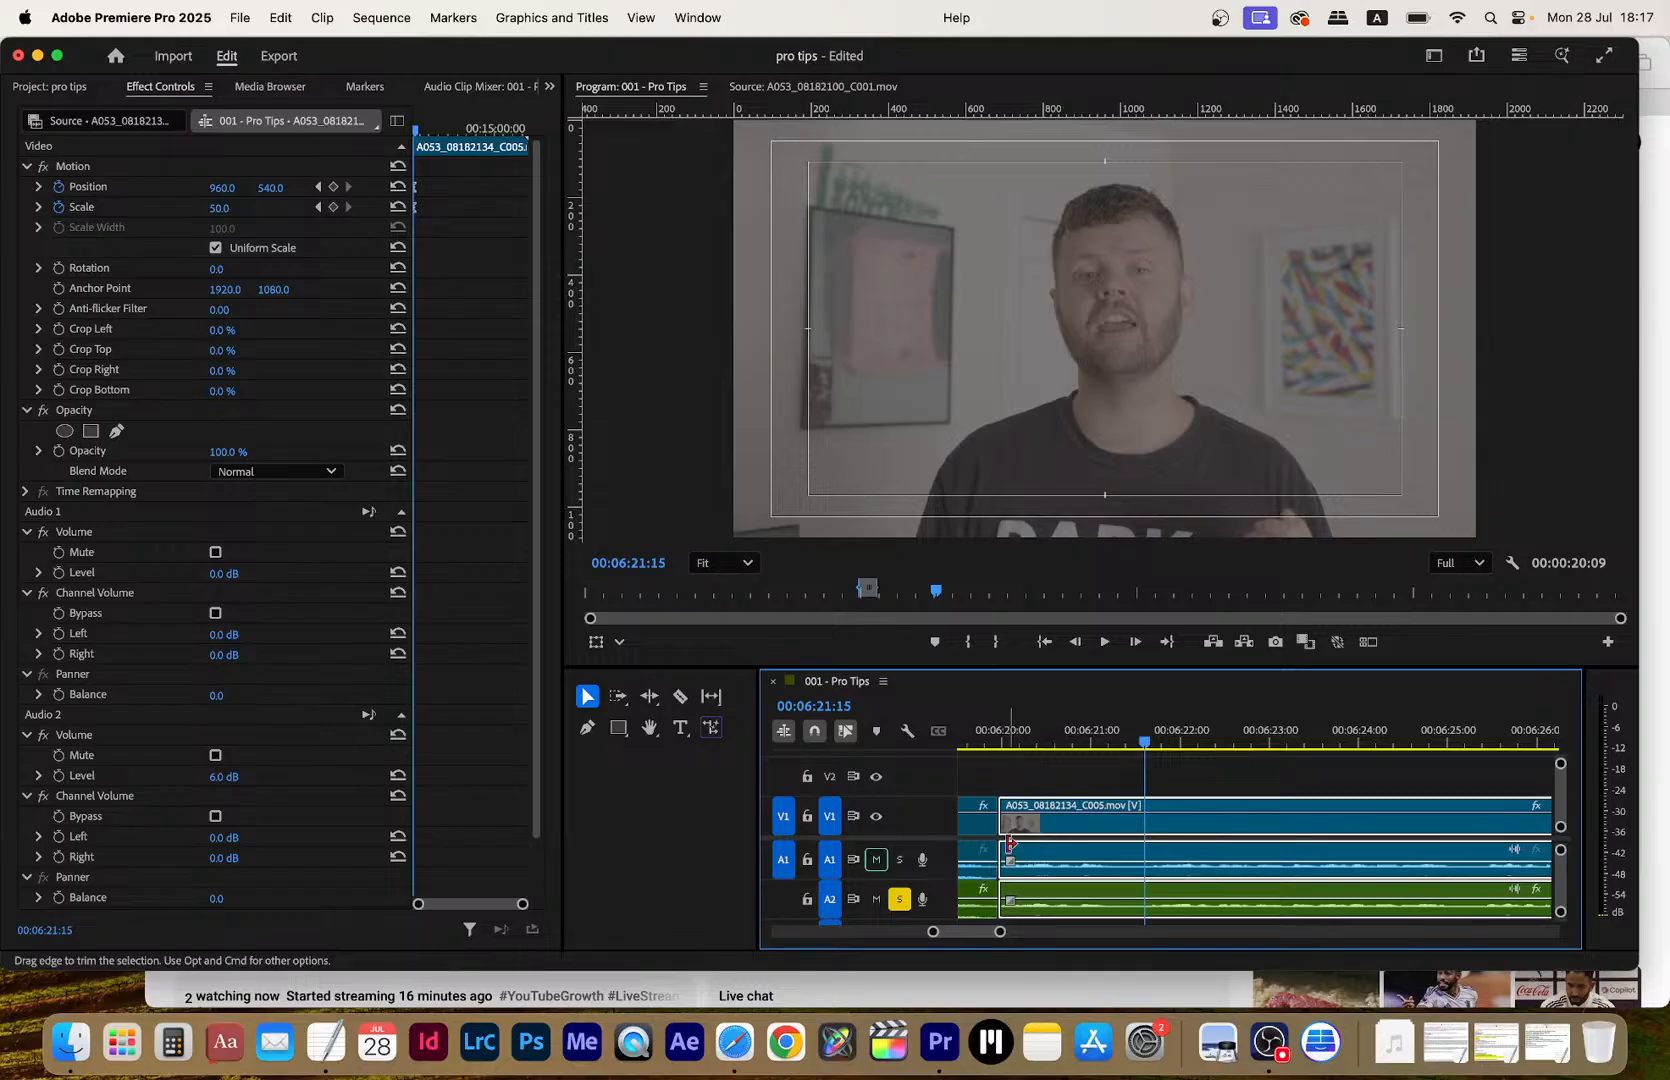
{"action": "left_click_drag", "start_coordinate": [1006, 830], "coordinate": [1155, 833]}
{"action": "key", "text": "Up"}
{"action": "key", "text": "super+z"}
Play through the clip that starts at 00:06:20 and split it at 00:06:40:05
{"action": "key", "text": "space"}
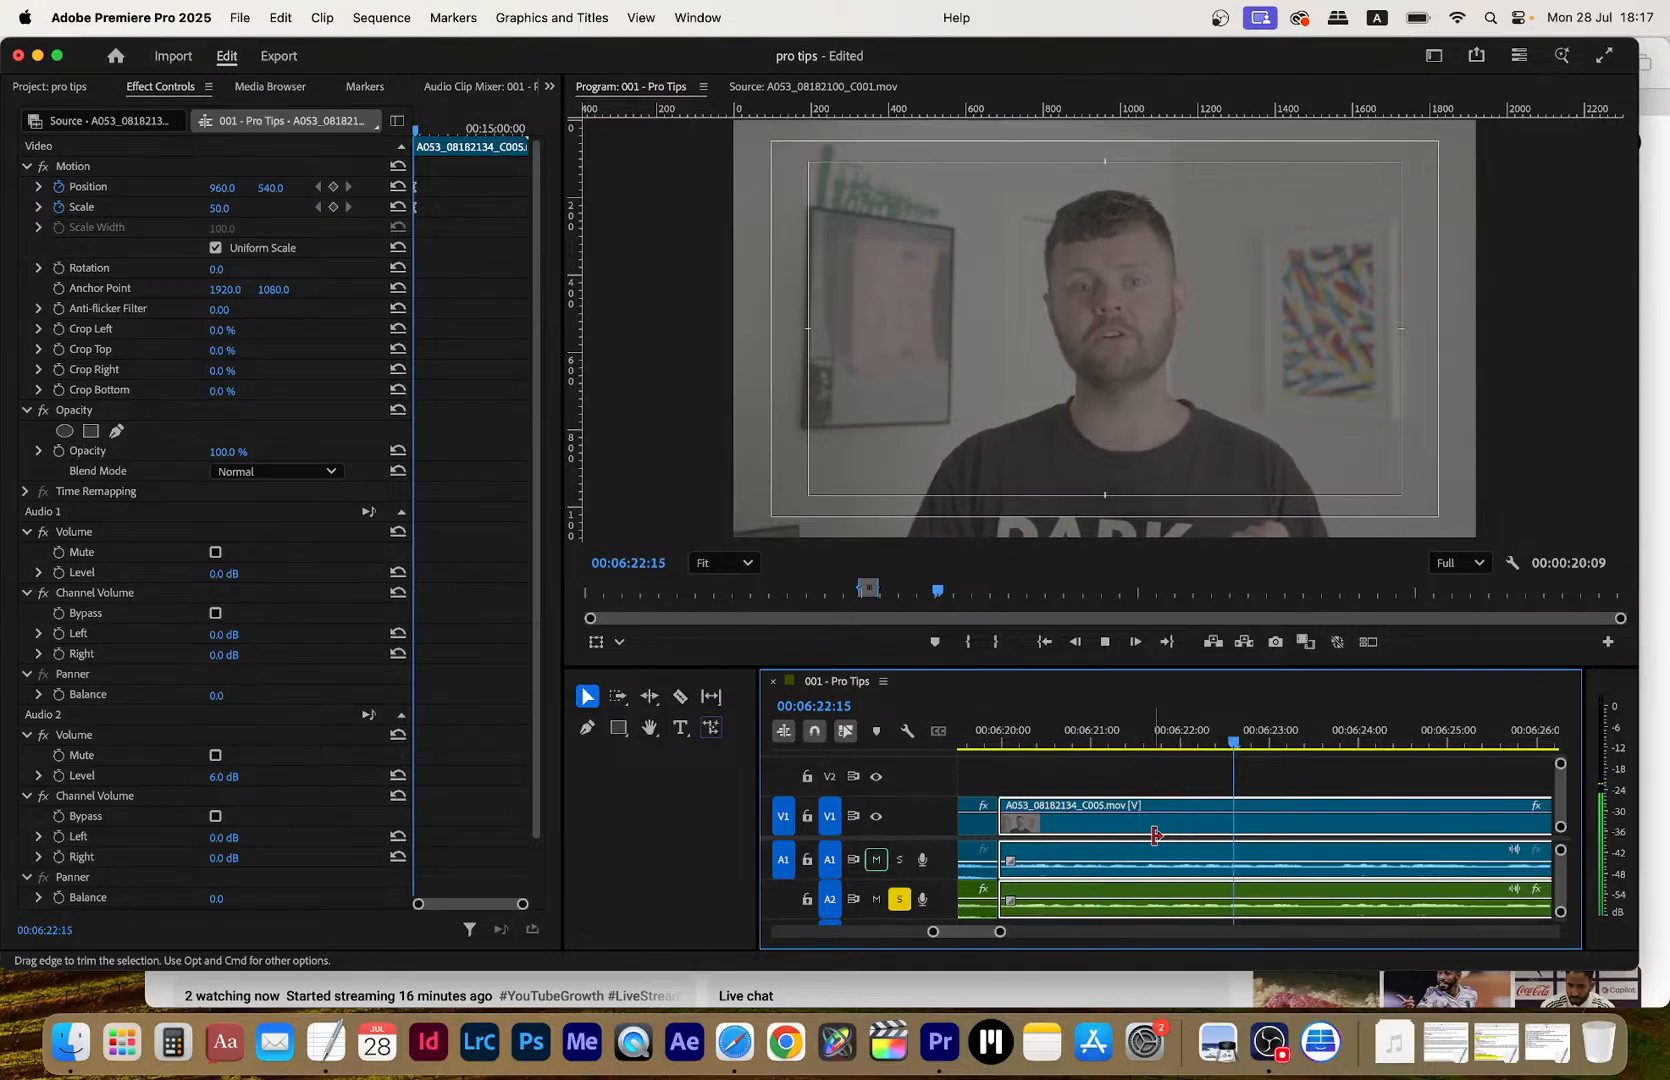
{"action": "key", "text": "minus"}
{"action": "key", "text": "minus"}
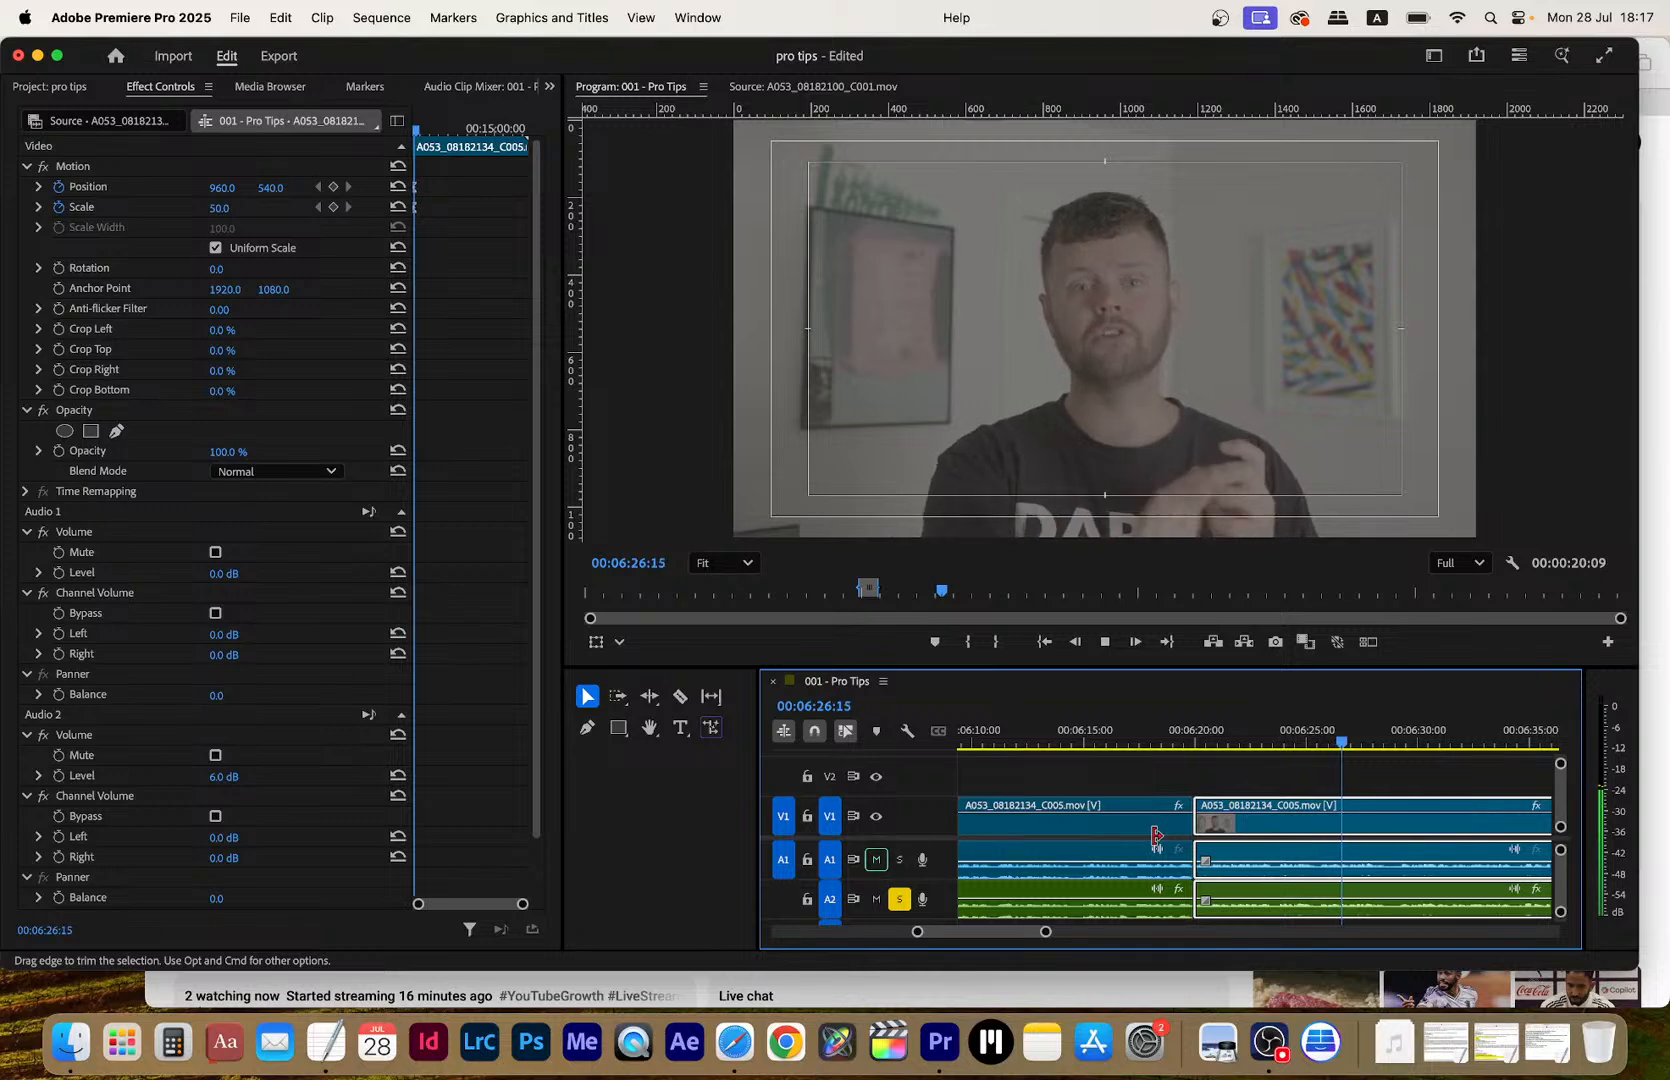
{"action": "scroll", "coordinate": [1155, 835], "scroll_direction": "right", "scroll_amount": 1}
{"action": "scroll", "coordinate": [1090, 870], "scroll_direction": "right", "scroll_amount": 5}
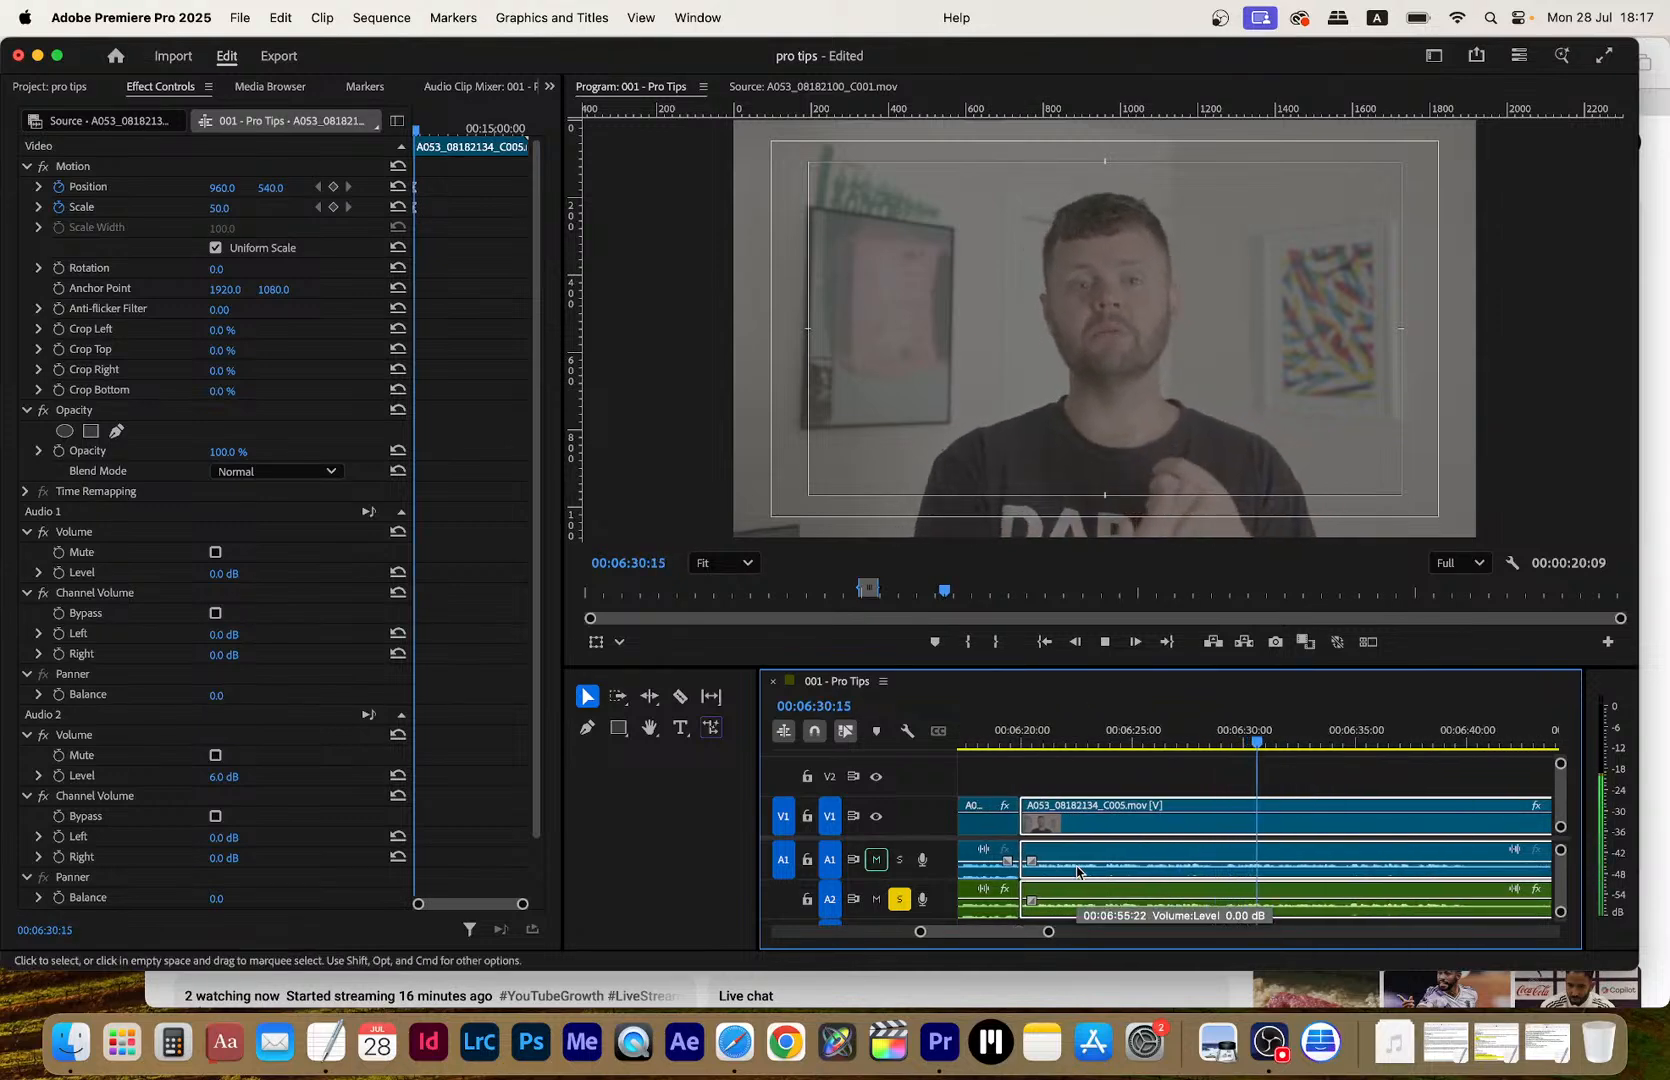
{"action": "scroll", "coordinate": [1077, 870], "scroll_direction": "right", "scroll_amount": 5}
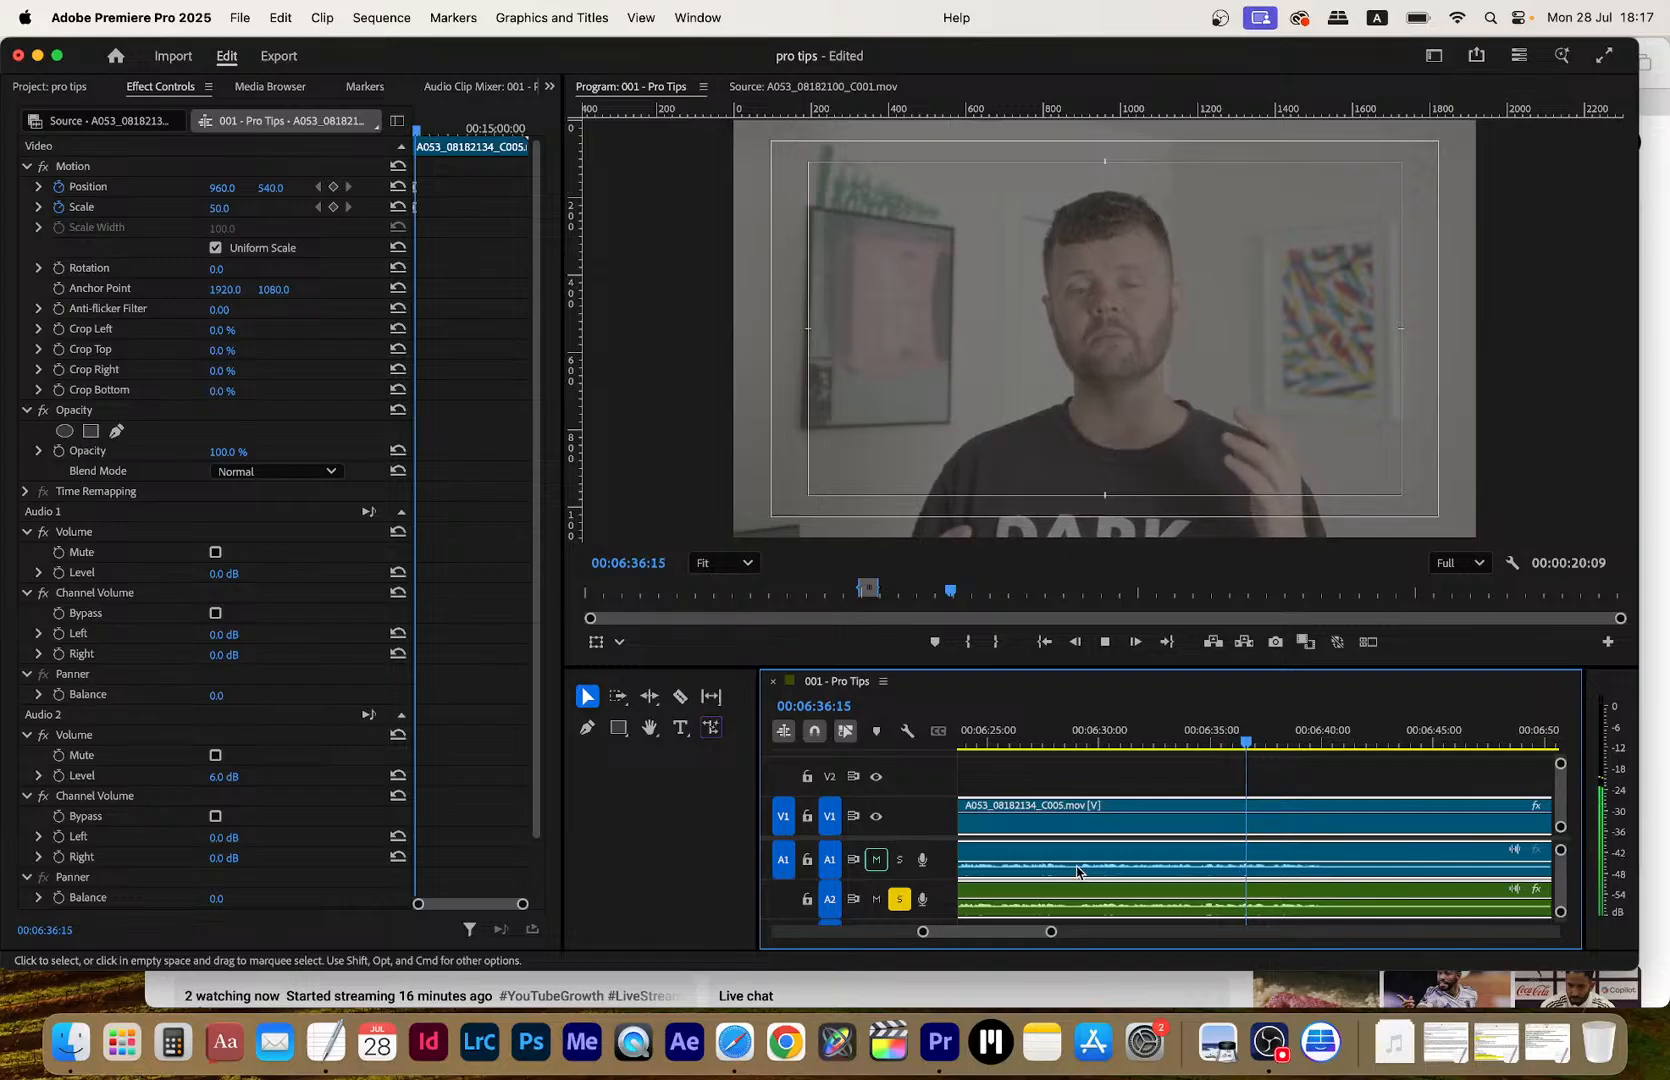
{"action": "key", "text": "c"}
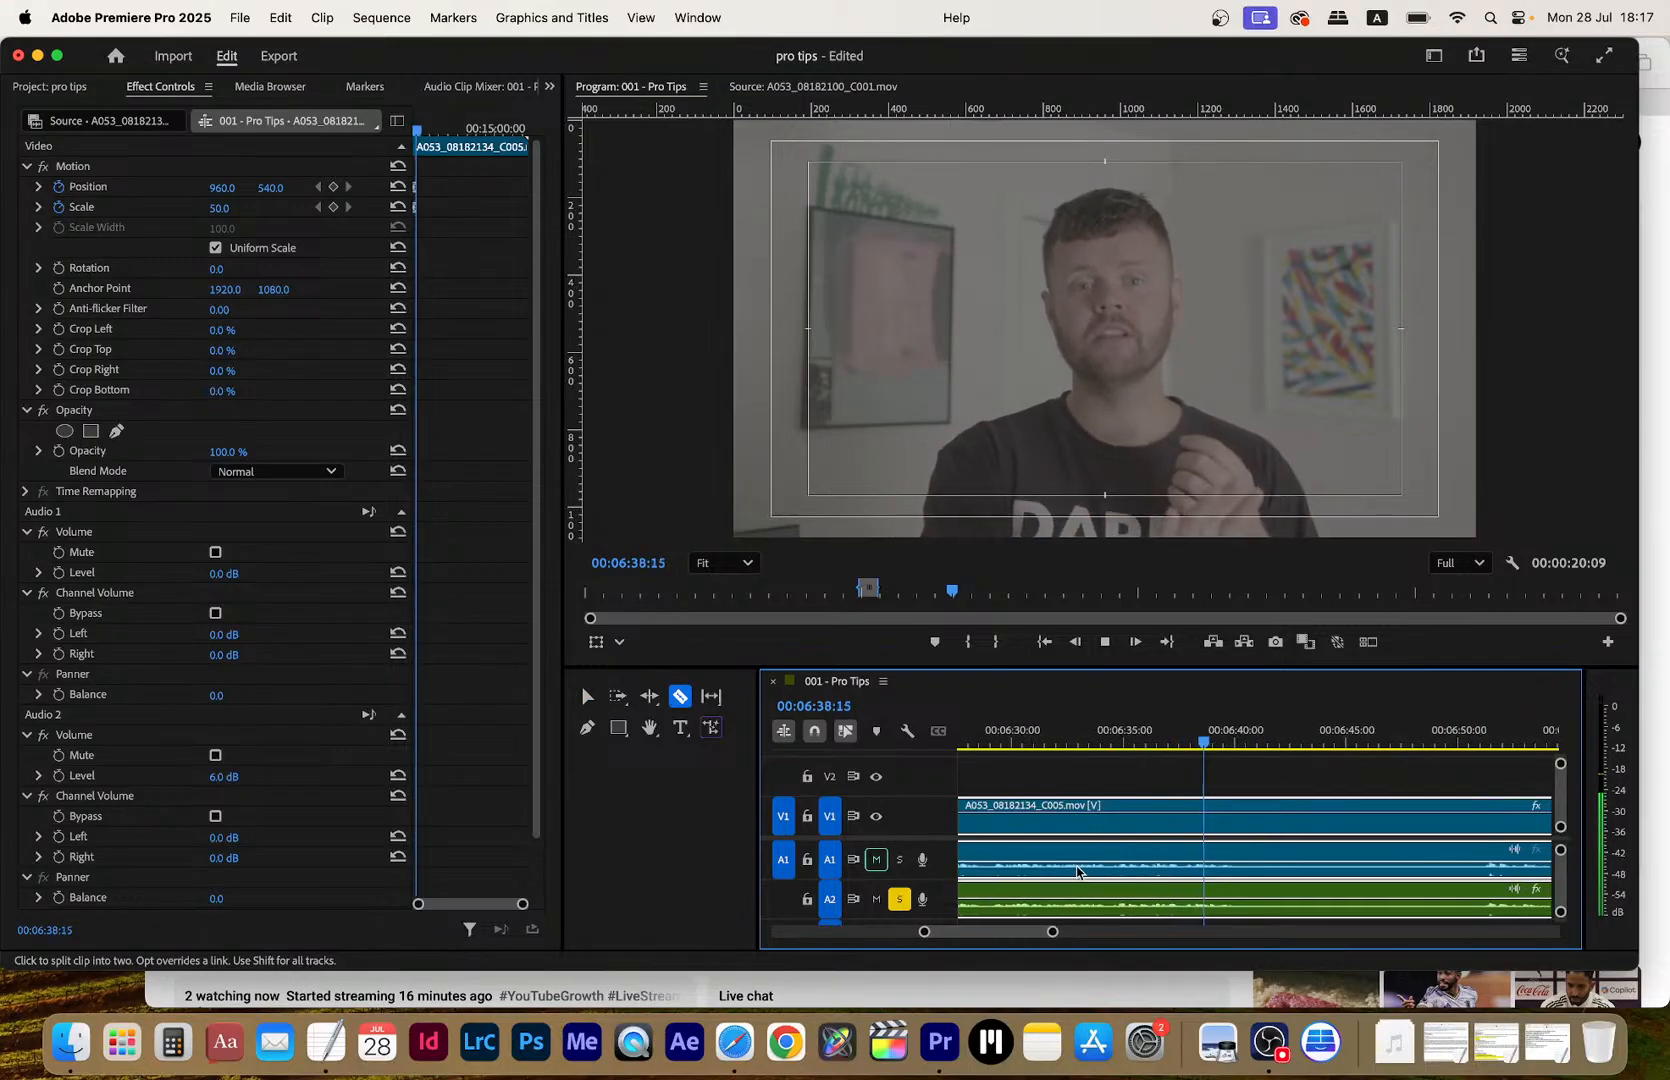
{"action": "left_click", "coordinate": [1247, 816]}
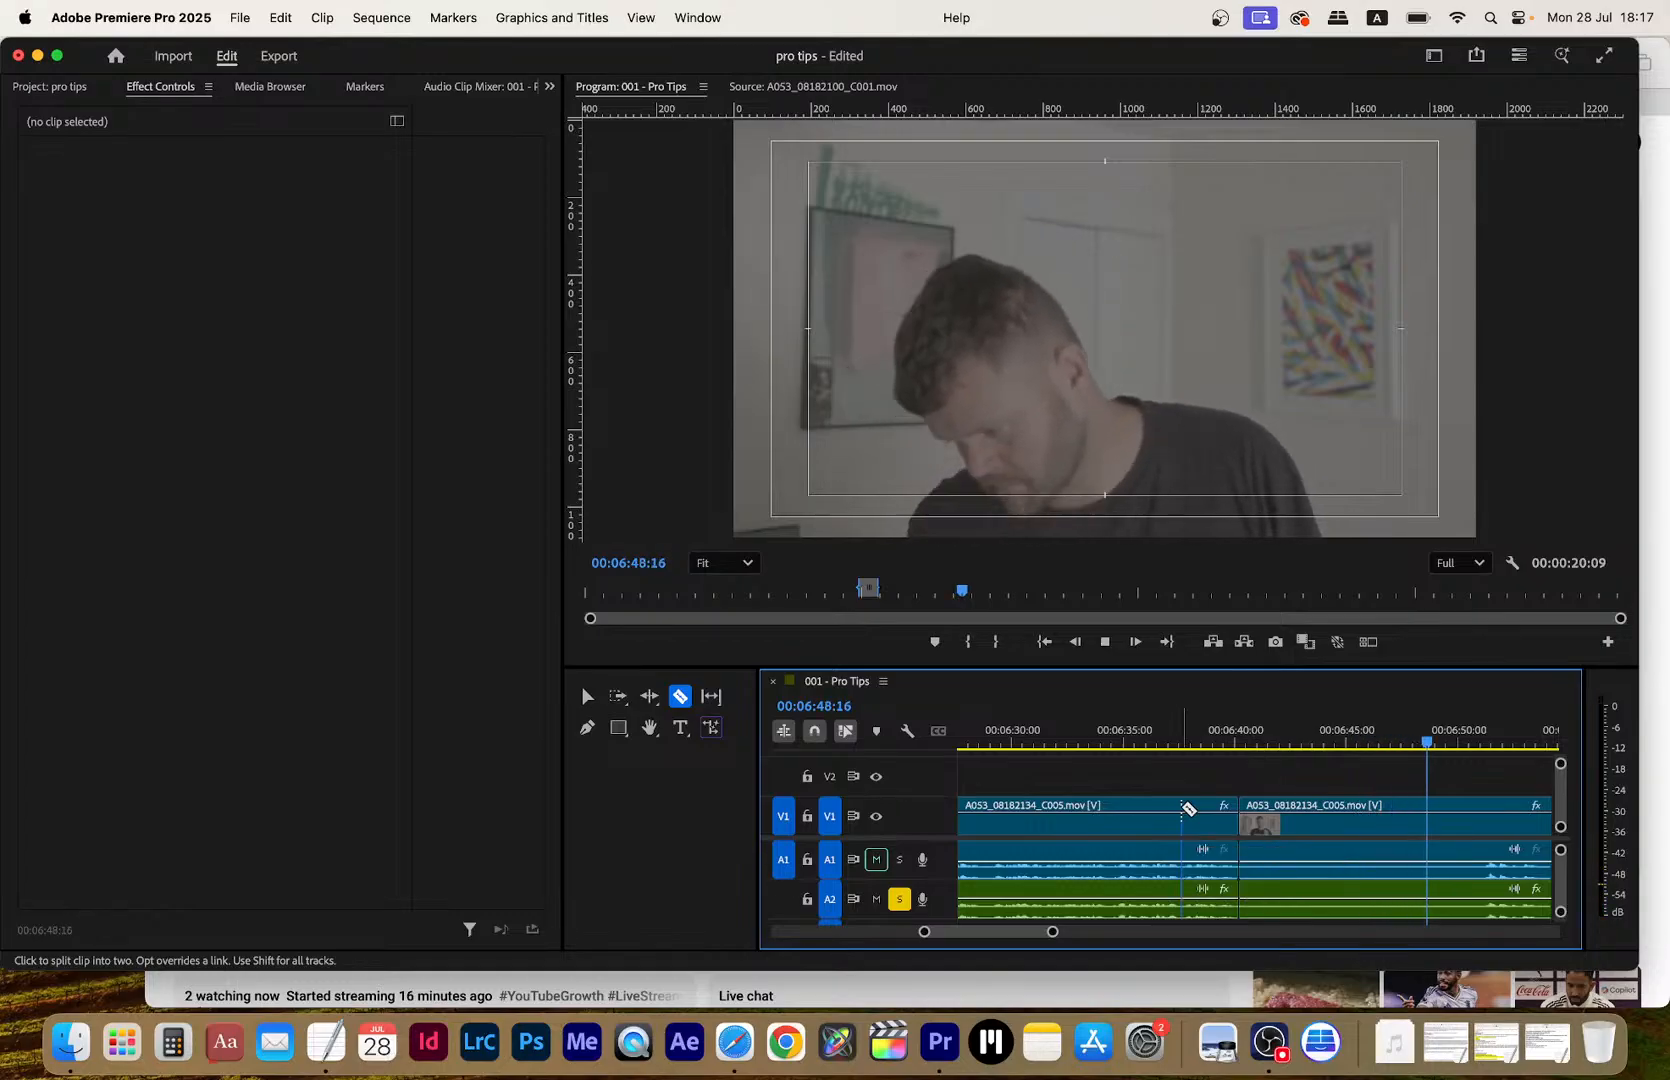
Split the clip at 00:06:51:03 and ripple-delete the section between 00:06:40:05 and that cut
{"action": "key", "text": "space"}
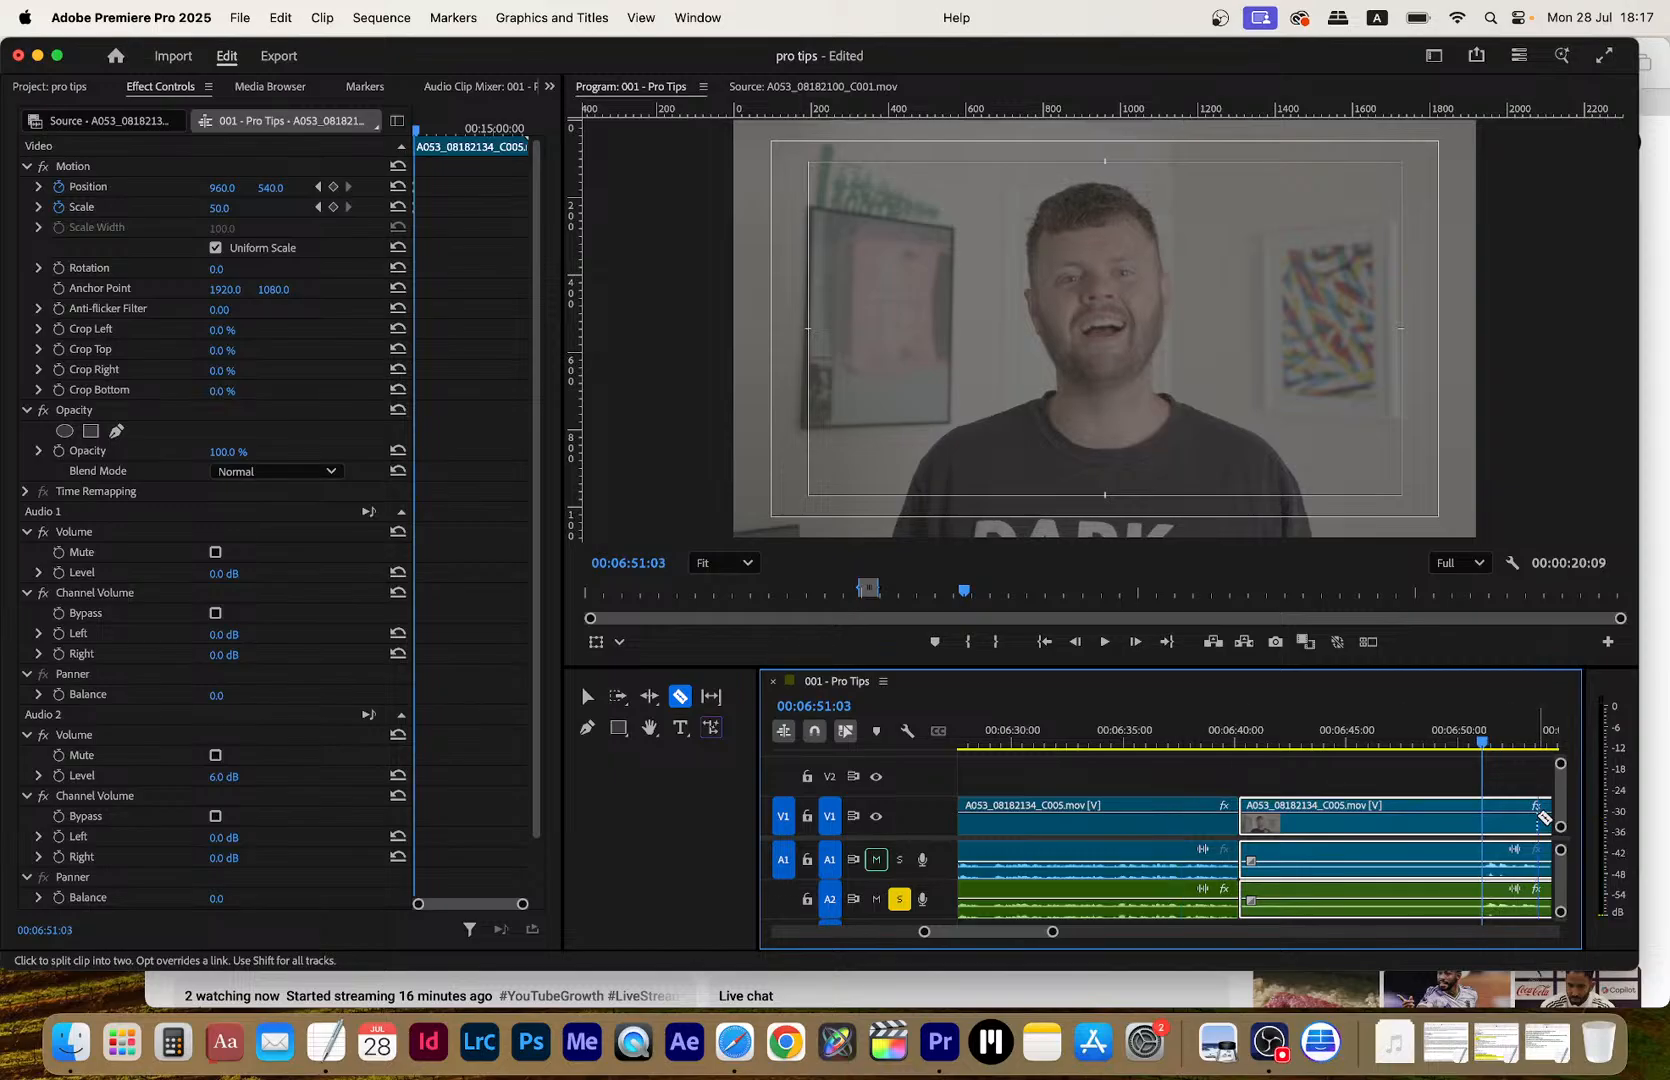
{"action": "left_click", "coordinate": [1489, 818]}
{"action": "key", "text": "Up"}
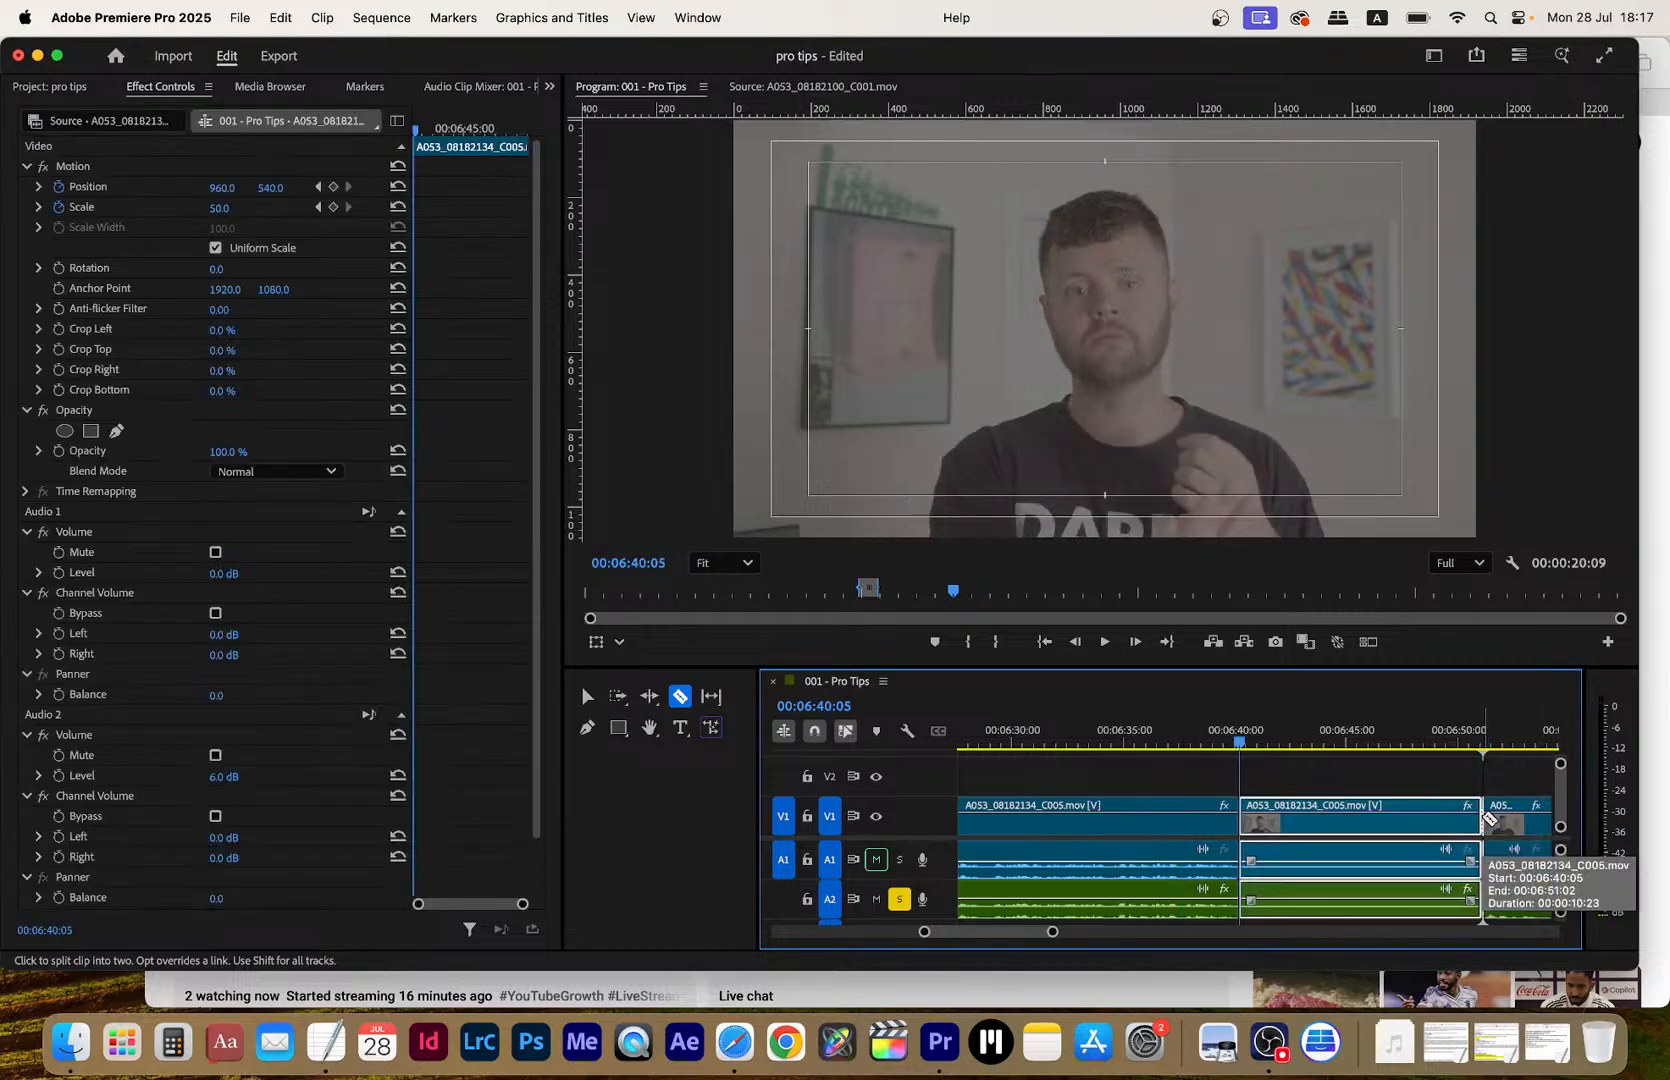
{"action": "key", "text": "alt+Delete"}
Review the new join, split the following clip at 00:06:44:08 and ripple-delete the section from 00:06:40:05 to that cut
{"action": "left_click", "coordinate": [1219, 742]}
{"action": "key", "text": "space"}
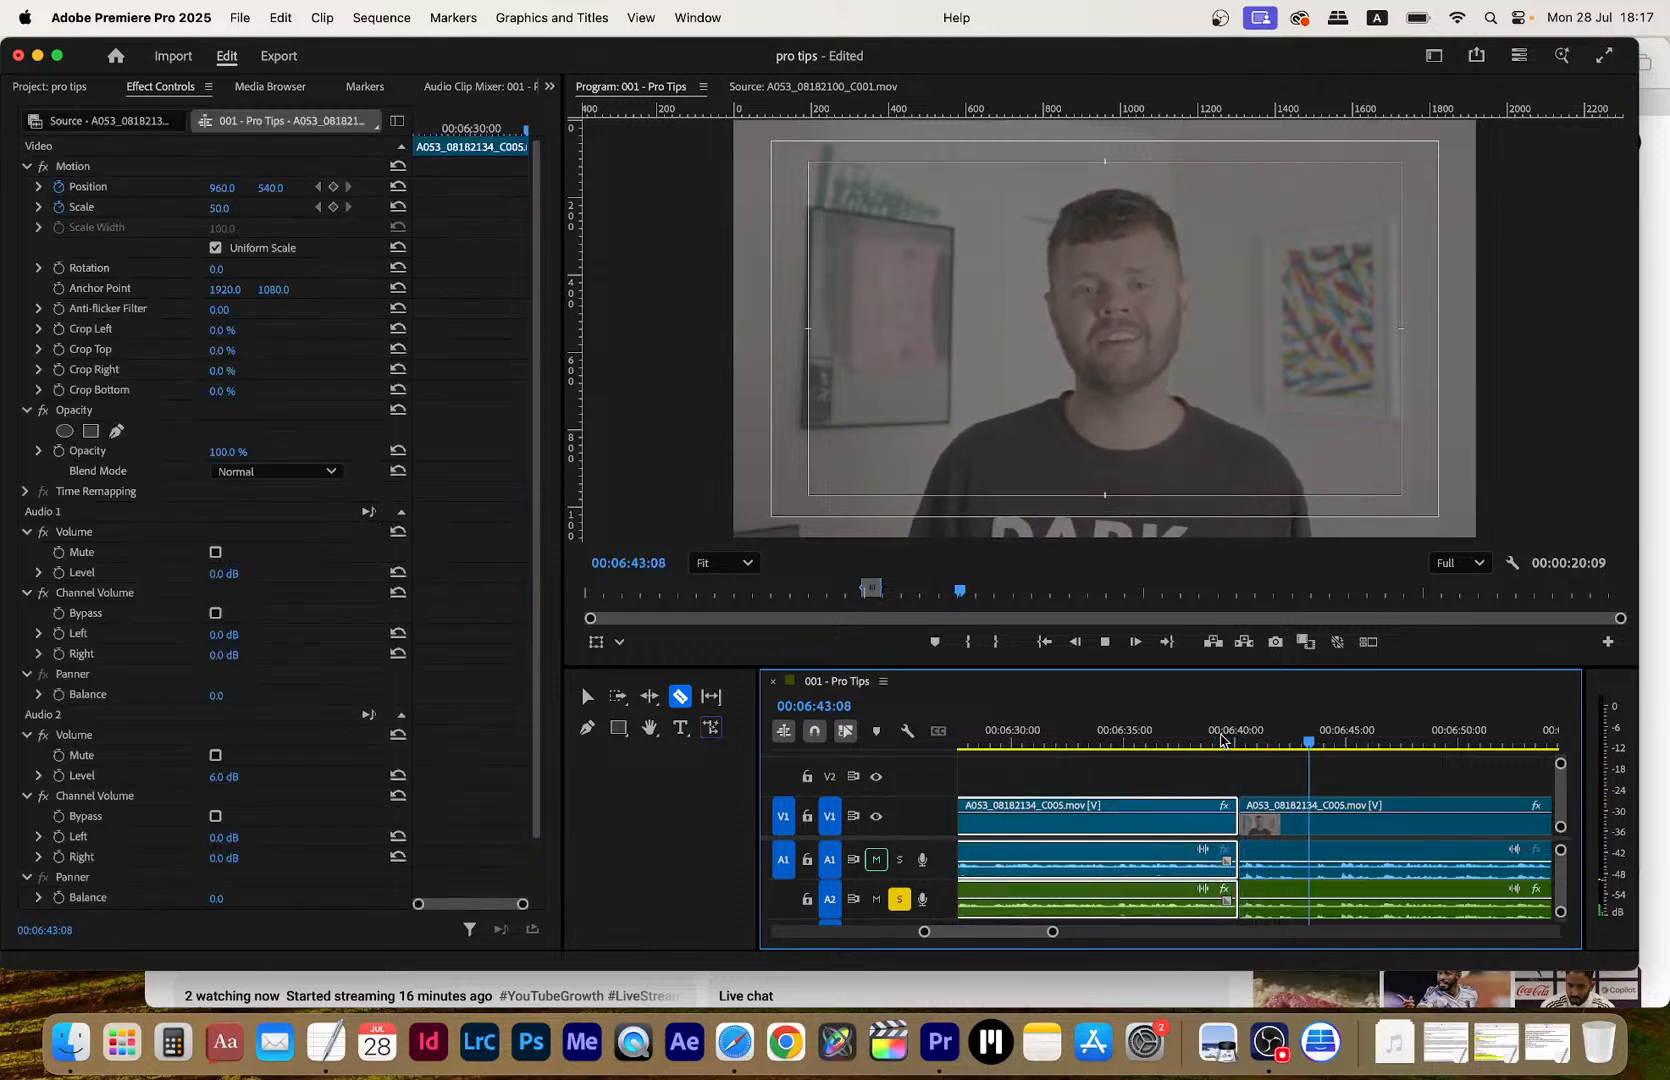
{"action": "key", "text": "minus"}
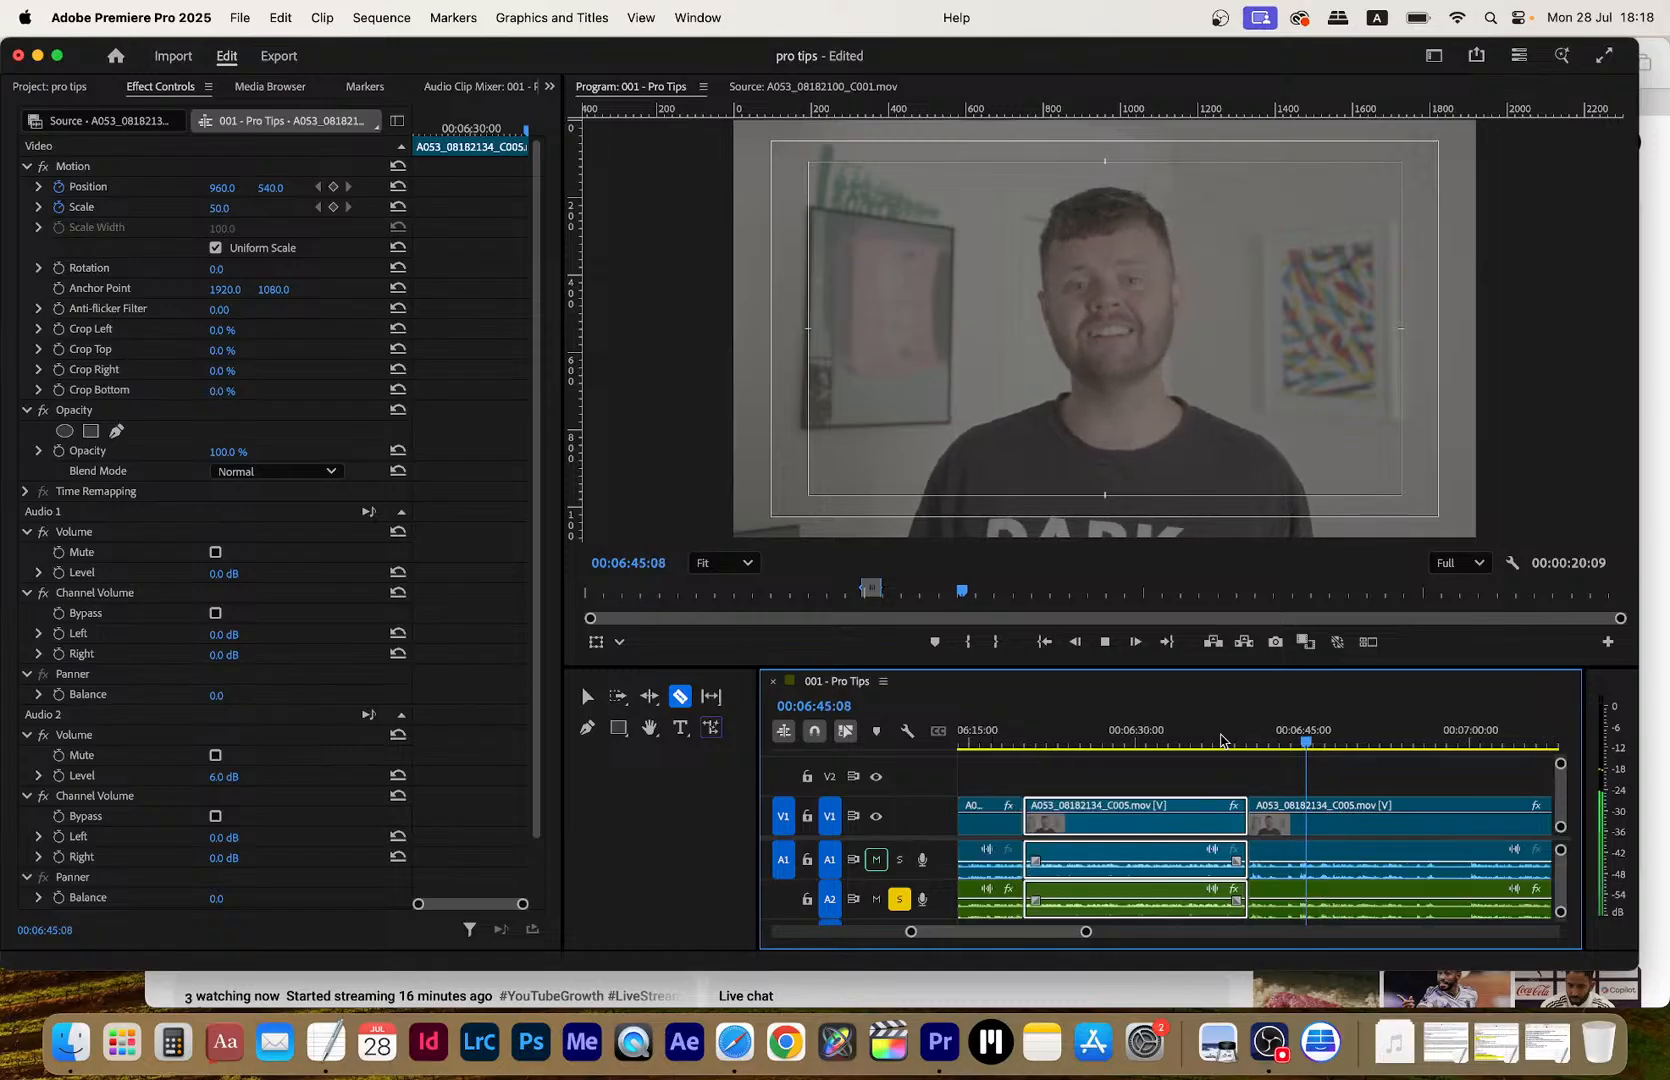
{"action": "left_click", "coordinate": [1298, 832]}
{"action": "key", "text": "Up"}
{"action": "key", "text": "Up"}
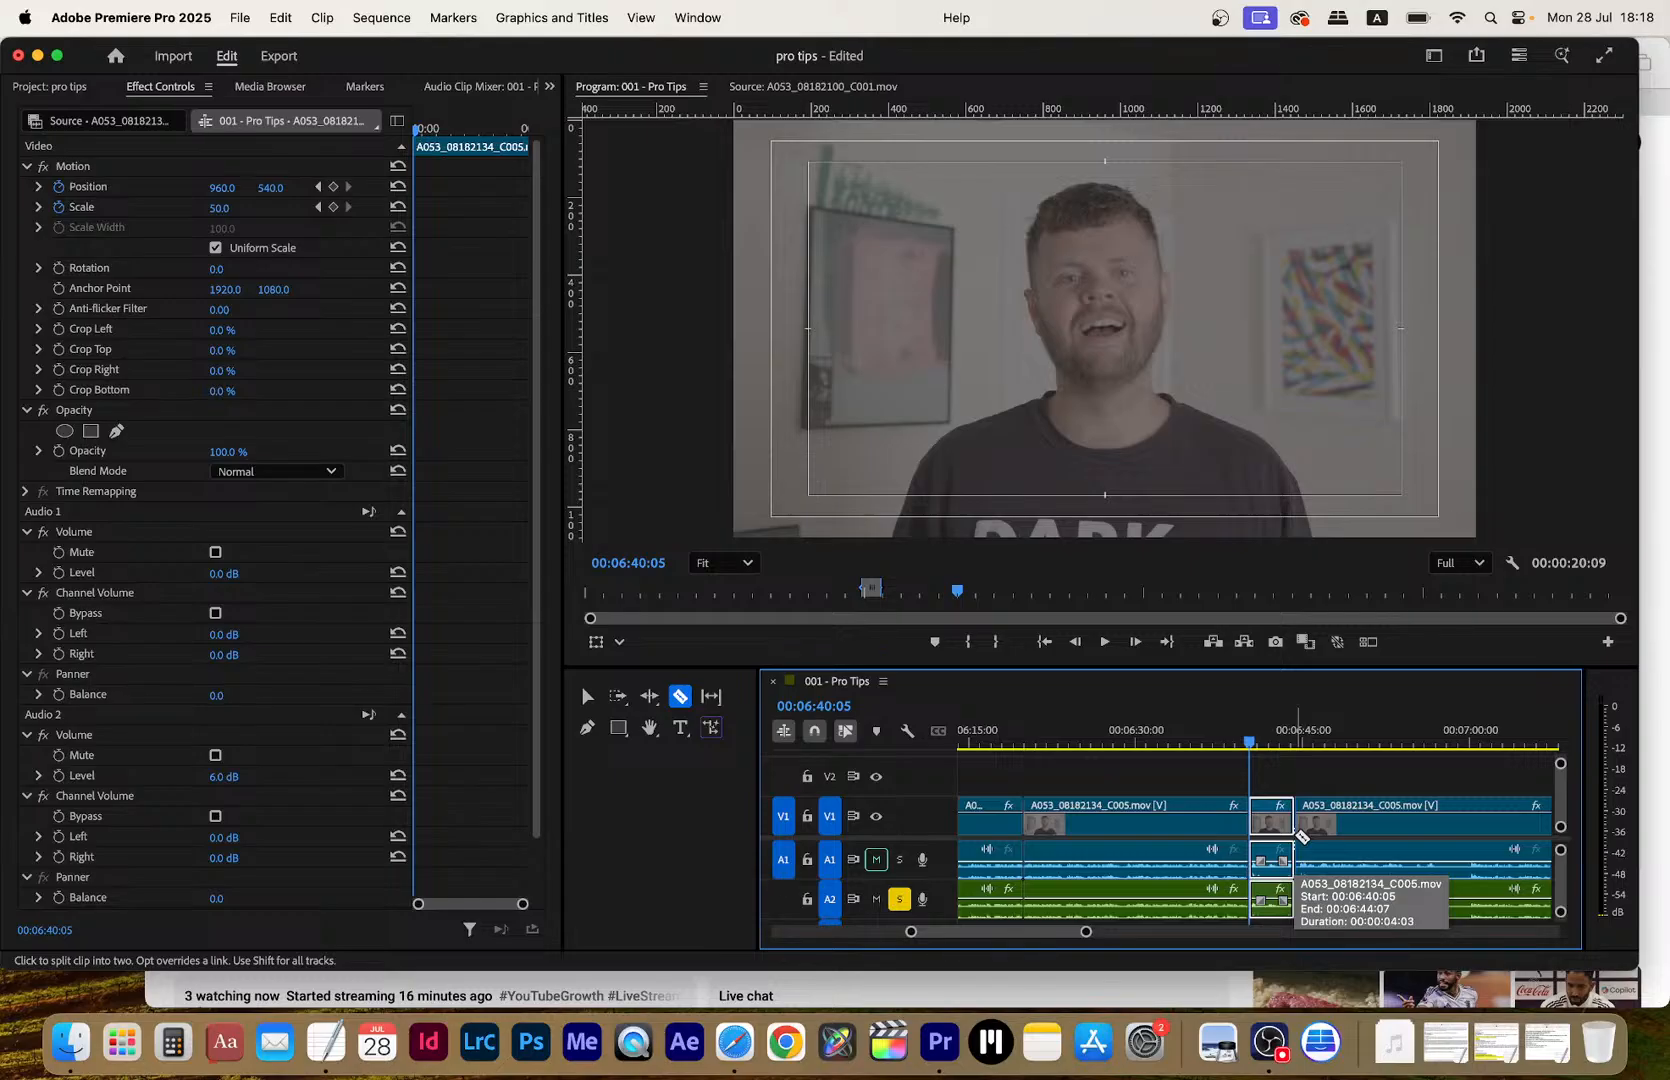
{"action": "key", "text": "shift+Delete"}
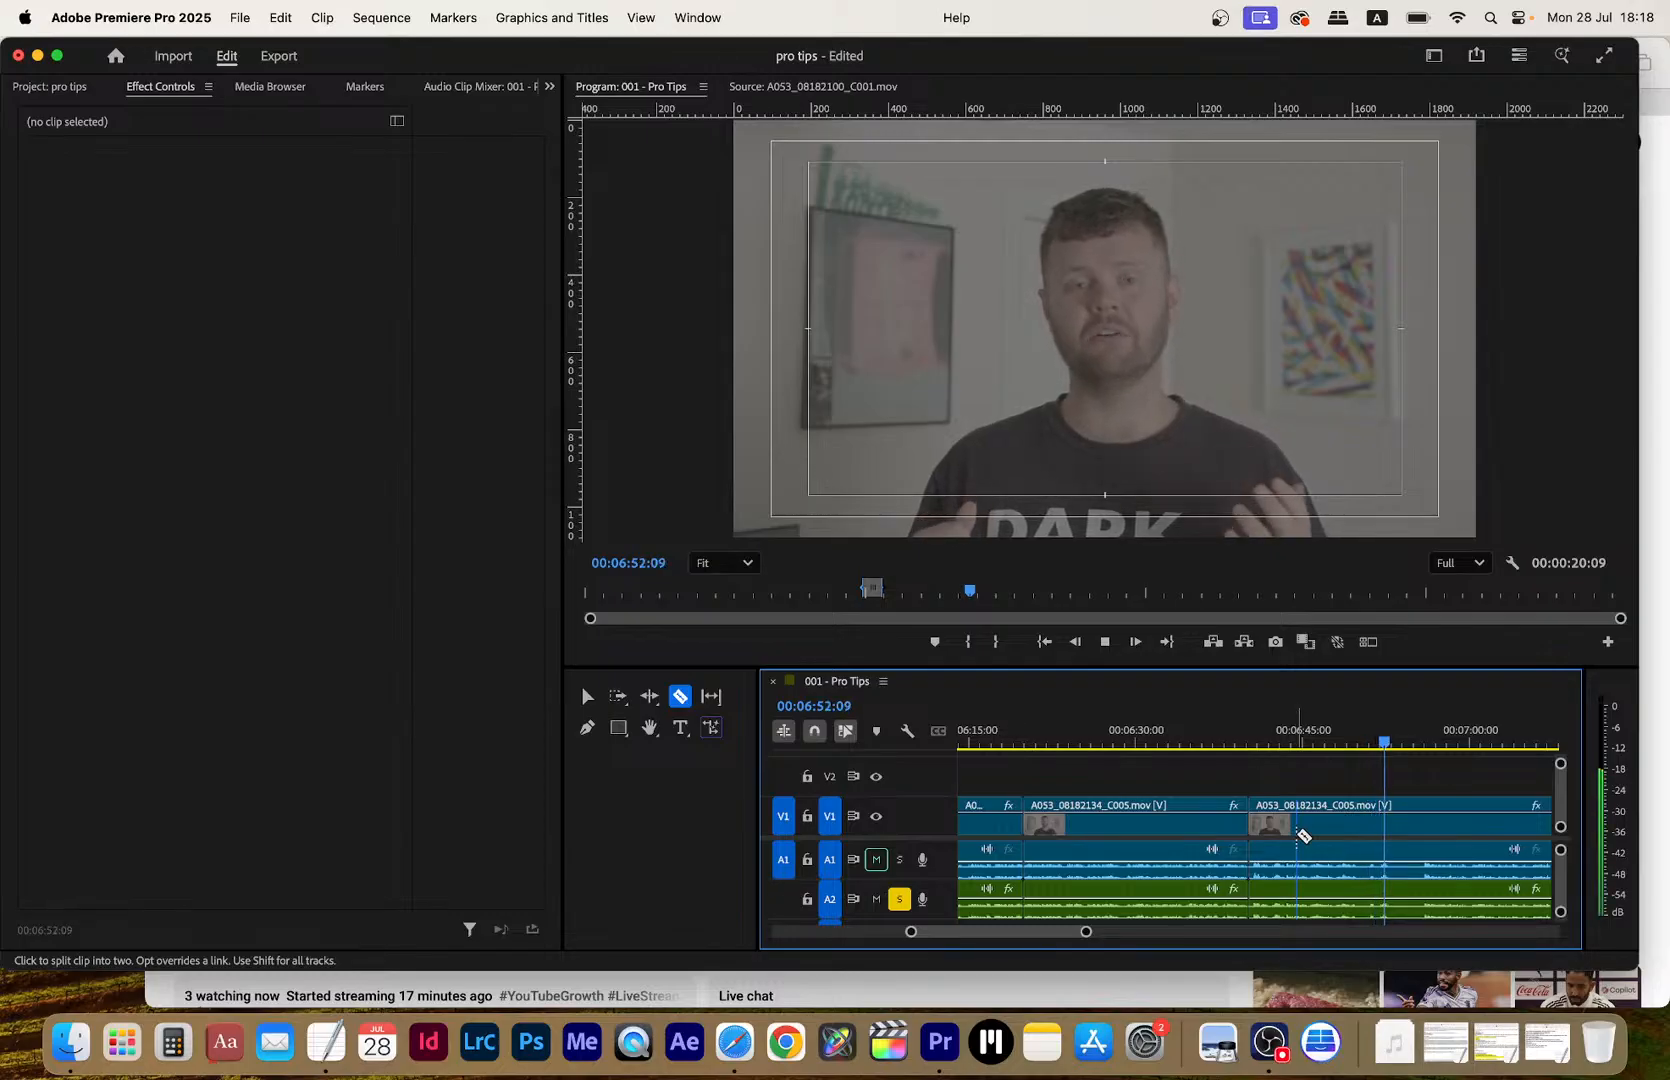
Split the clip after the join at 00:06:50:05 and again at 00:06:55:15
{"action": "left_click", "coordinate": [1362, 829]}
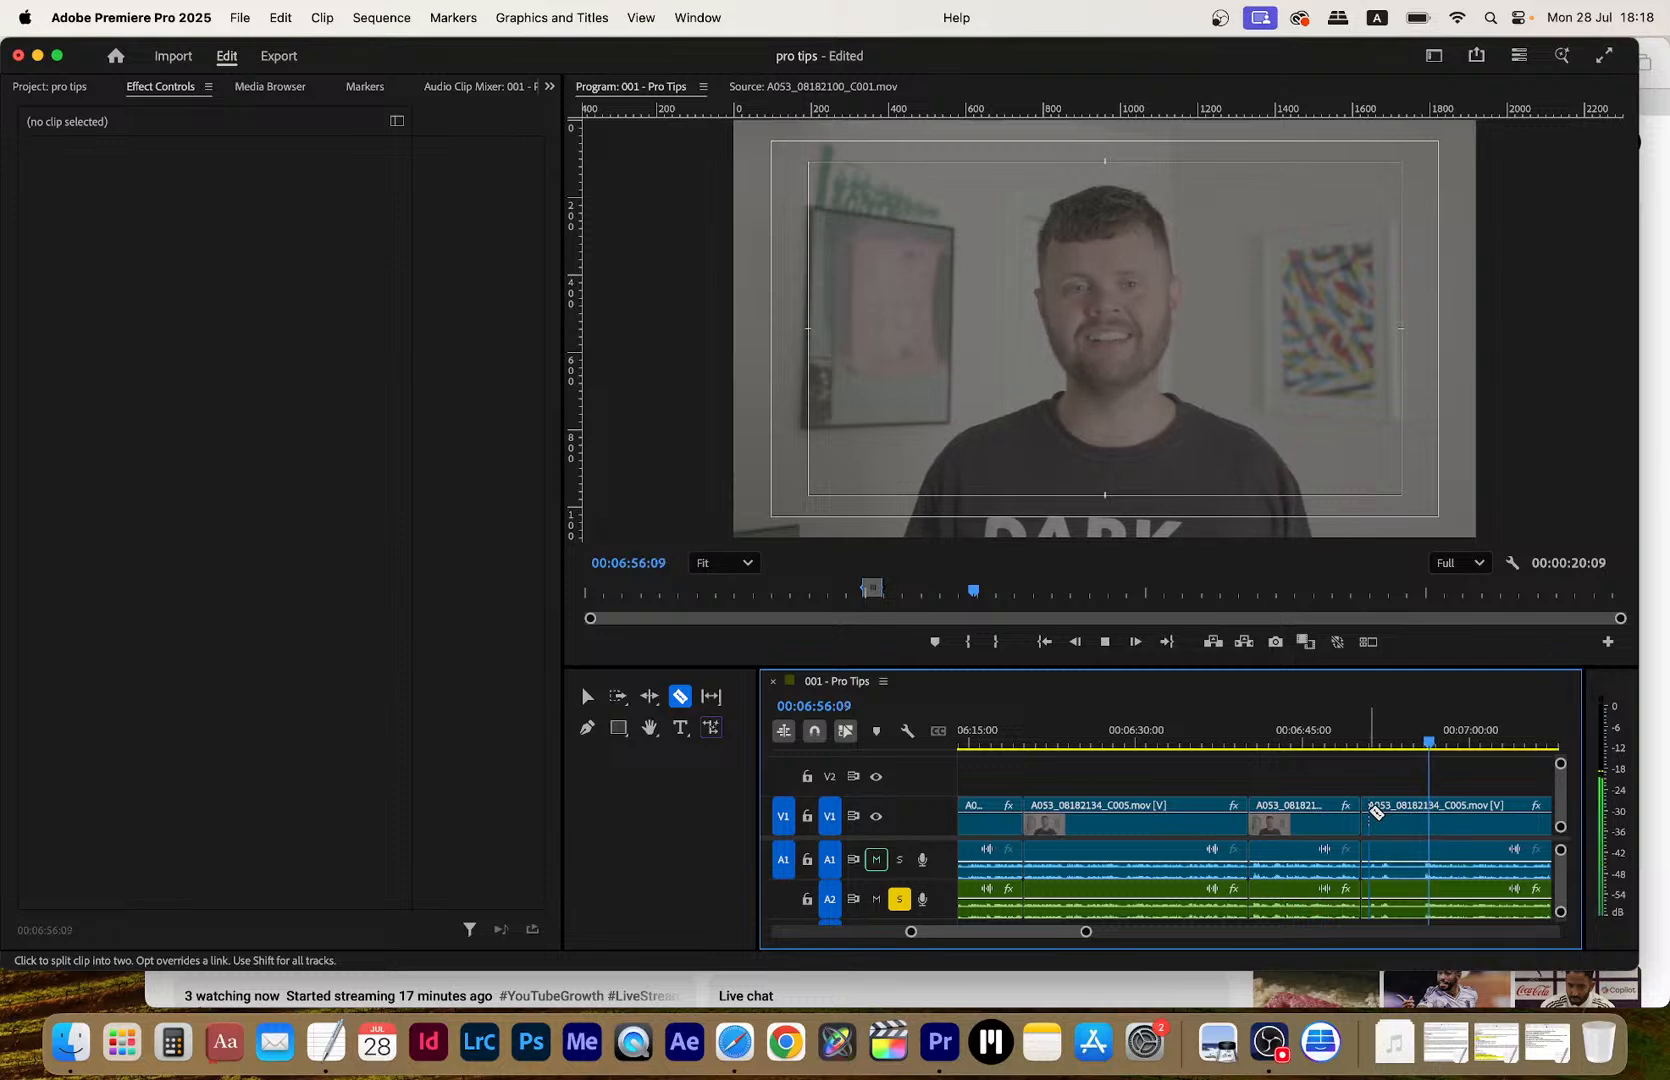
{"action": "left_click", "coordinate": [1424, 824]}
{"action": "key", "text": "space"}
{"action": "key", "text": "space"}
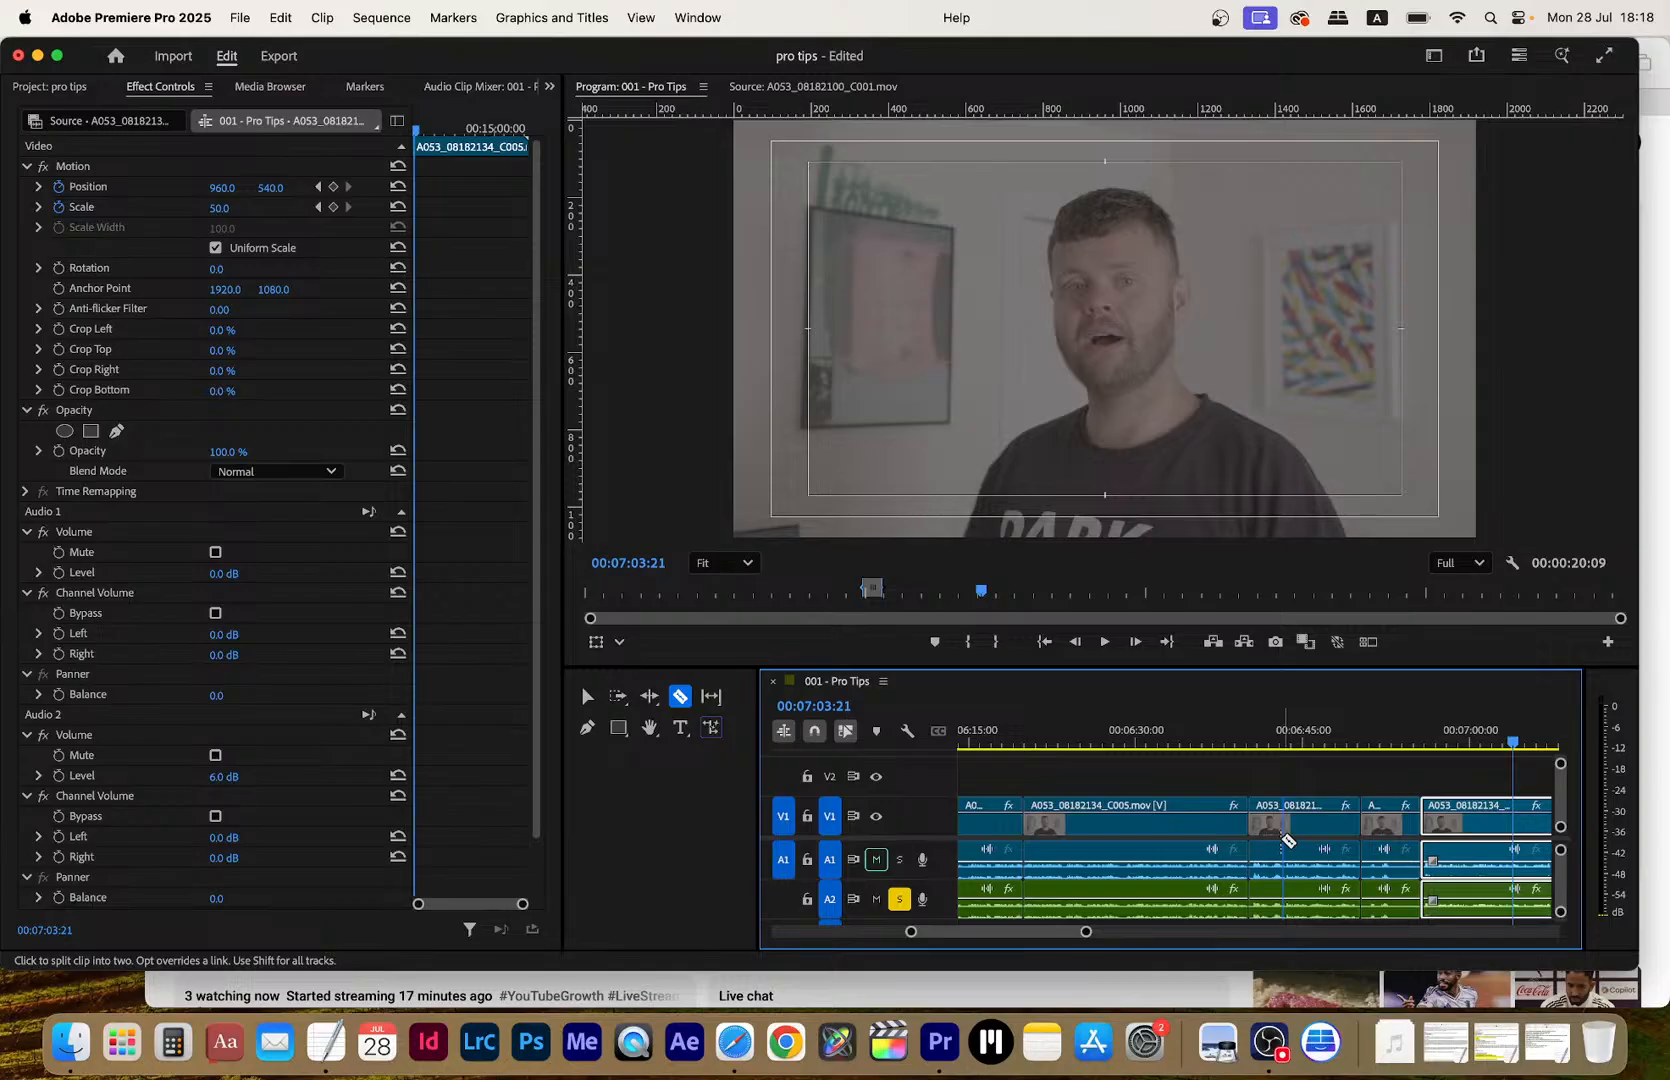
Move the clip starting at 00:06:55:15 and the two clips between 00:05:51:14 and 00:06:40:05 up to track V2, and save the project
{"action": "key", "text": "v"}
{"action": "left_click_drag", "start_coordinate": [1465, 812], "coordinate": [1465, 775]}
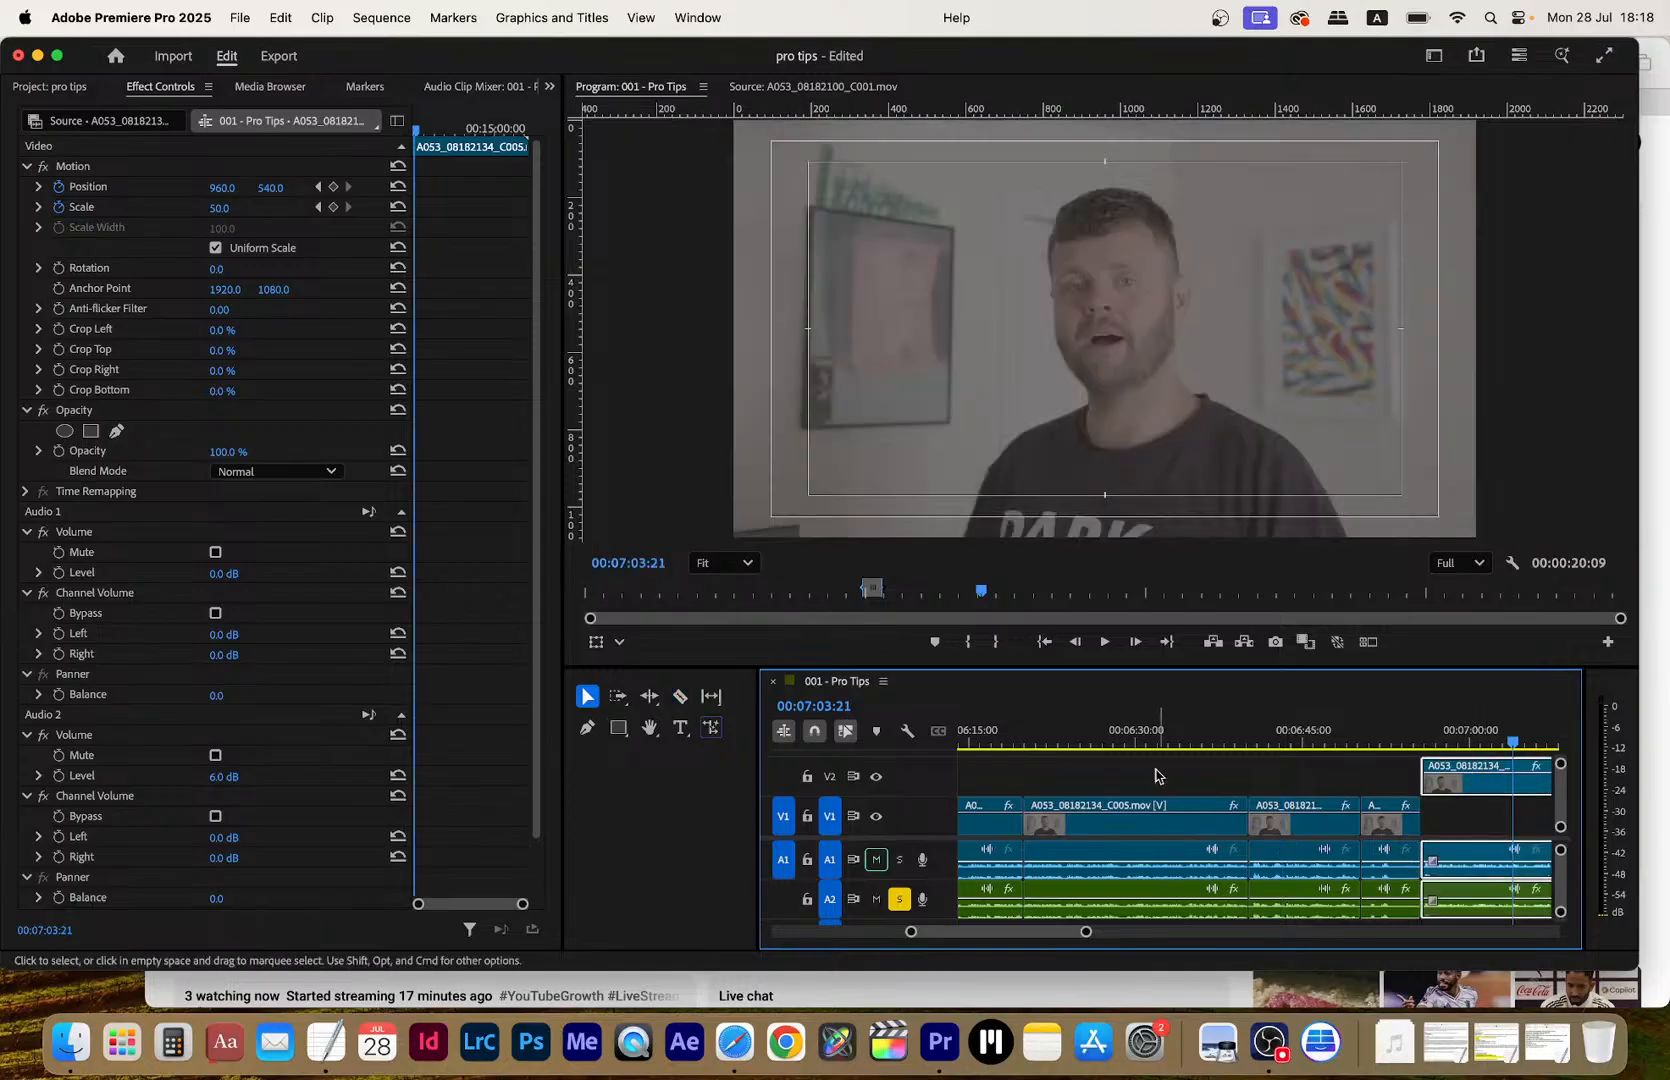
{"action": "scroll", "coordinate": [1180, 785], "scroll_direction": "left", "scroll_amount": 5}
{"action": "mouse_move", "coordinate": [1201, 771]}
{"action": "left_mouse_down"}
{"action": "mouse_move", "coordinate": [1270, 820]}
{"action": "mouse_move", "coordinate": [1192, 790]}
{"action": "left_mouse_up"}
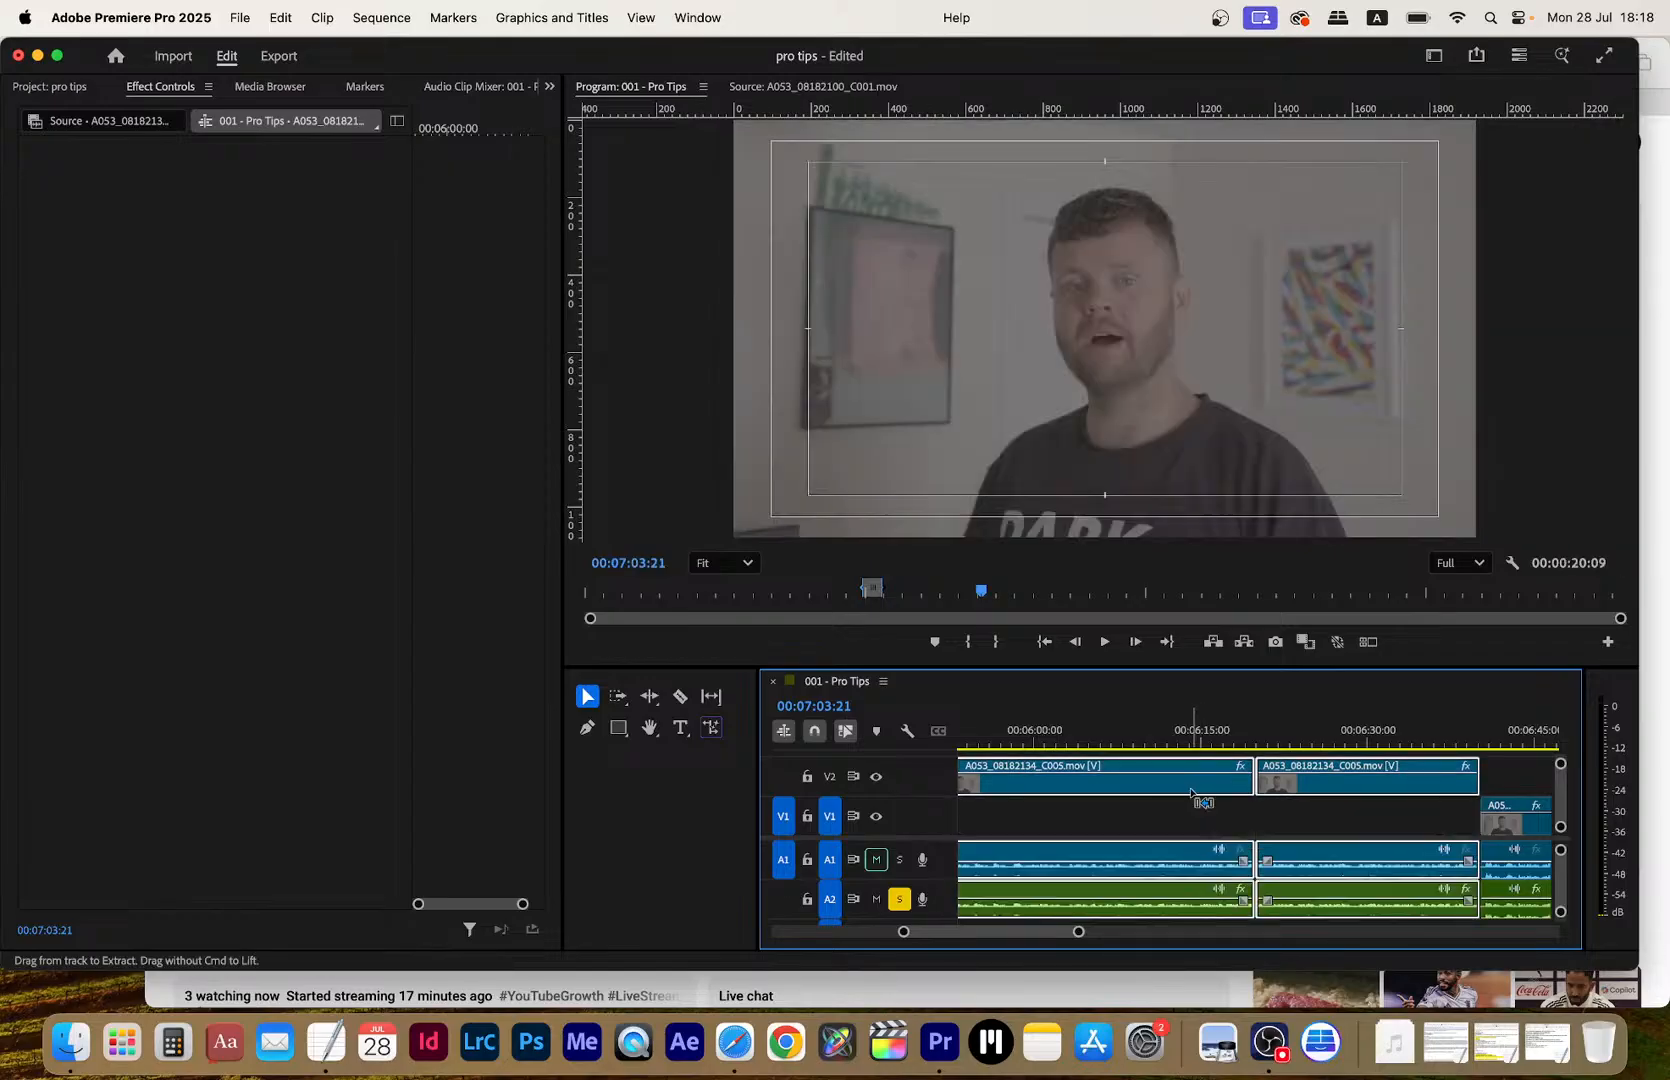
{"action": "key", "text": "cmd+s"}
Review the edited clips from about 00:05:45 onwards, jumping between edit points and playing into the last clip on V2
{"action": "key", "text": "space"}
{"action": "left_click", "coordinate": [1191, 795]}
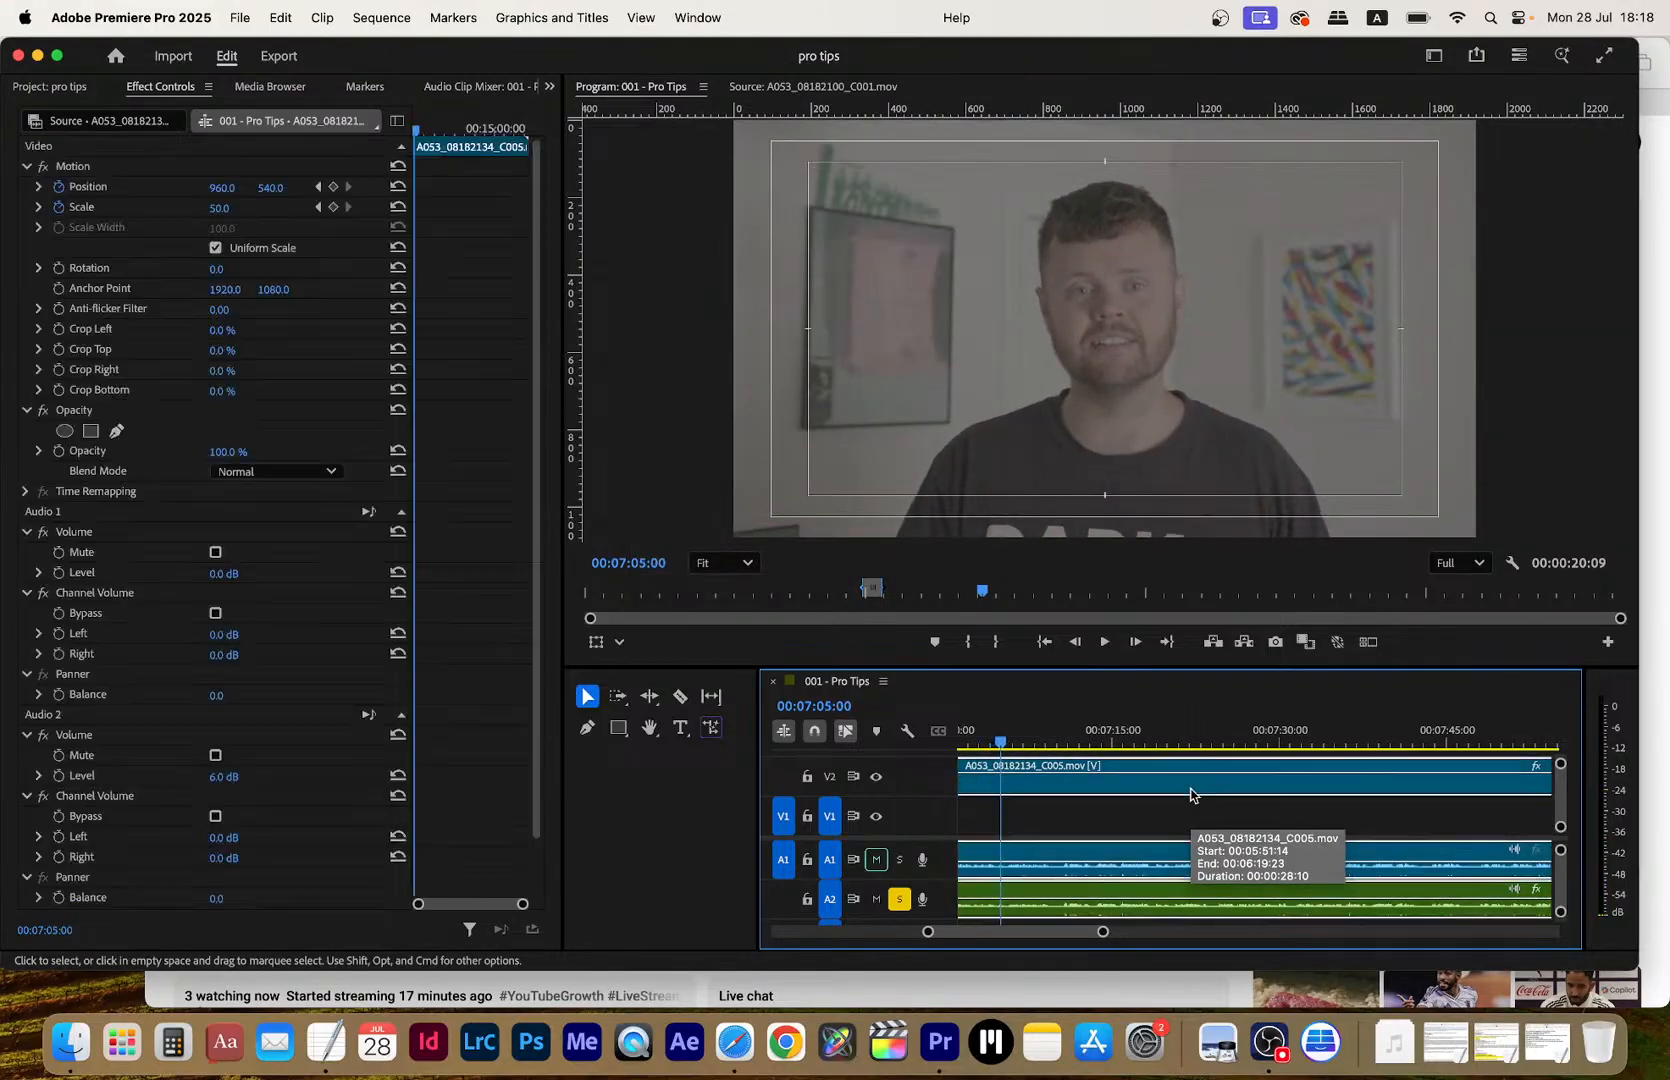
{"action": "key", "text": "space"}
{"action": "key", "text": "minus"}
{"action": "key", "text": "minus"}
{"action": "key", "text": "minus"}
{"action": "key", "text": "minus"}
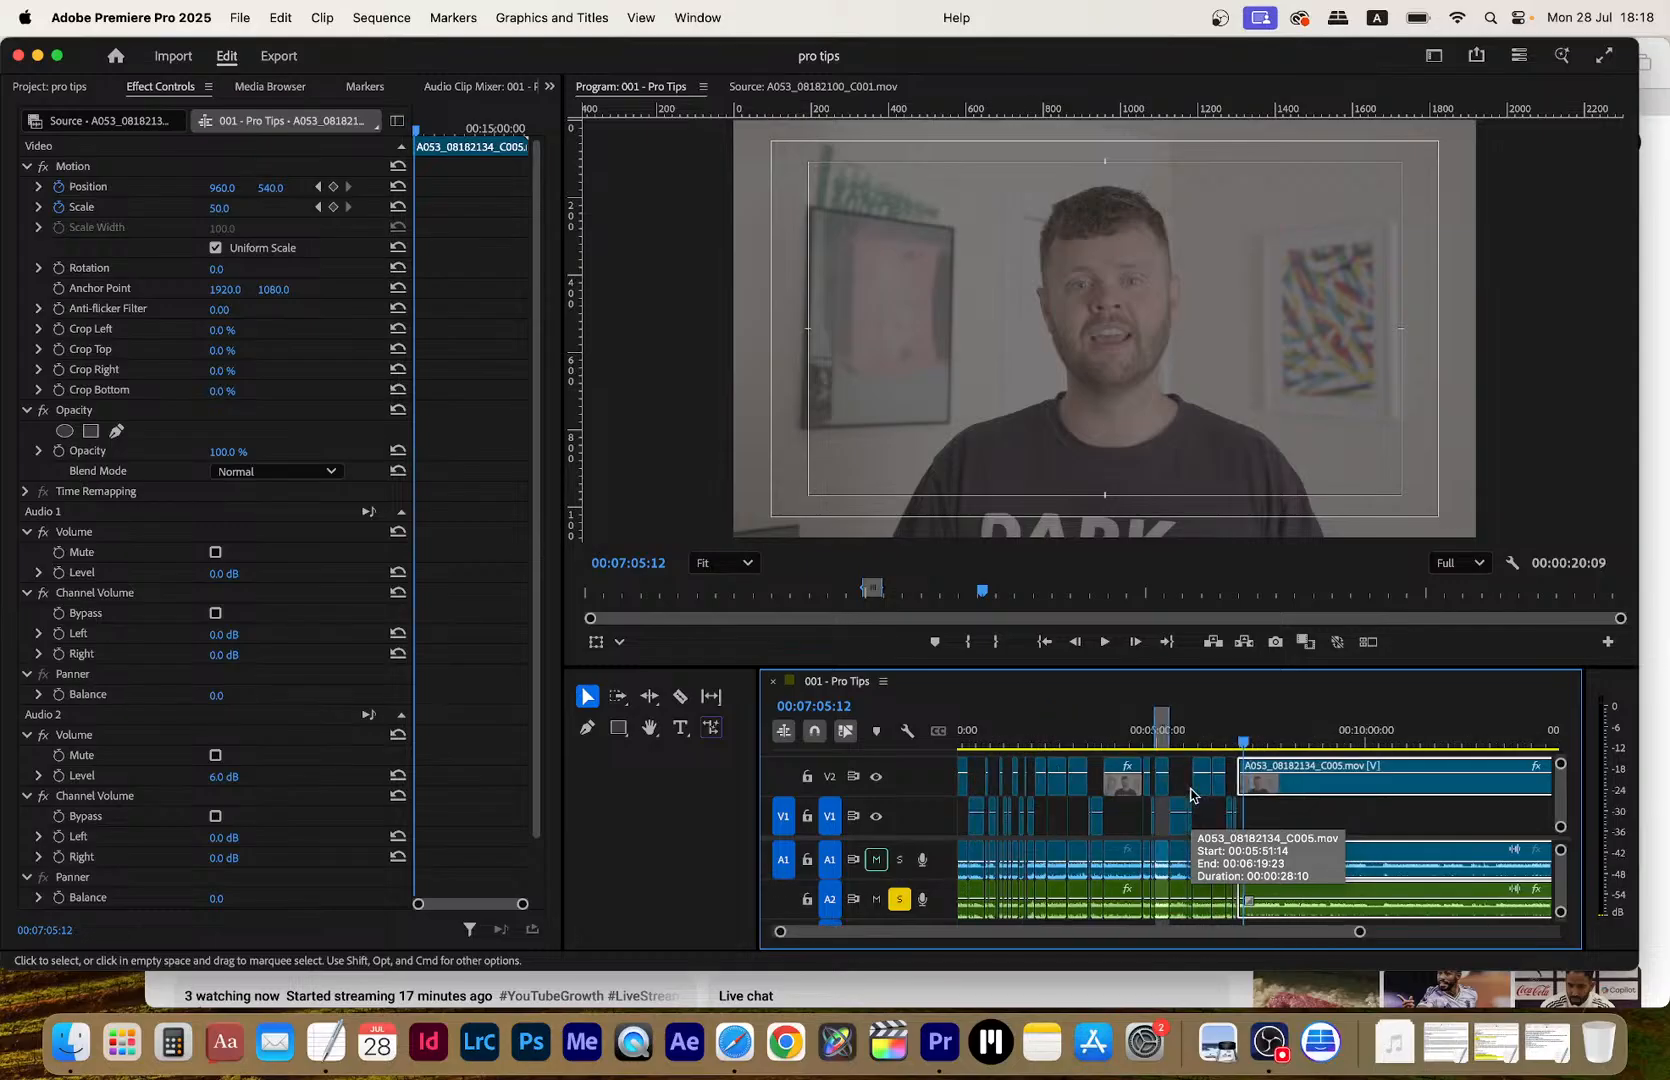
{"action": "left_click", "coordinate": [1174, 738]}
{"action": "key", "text": "space"}
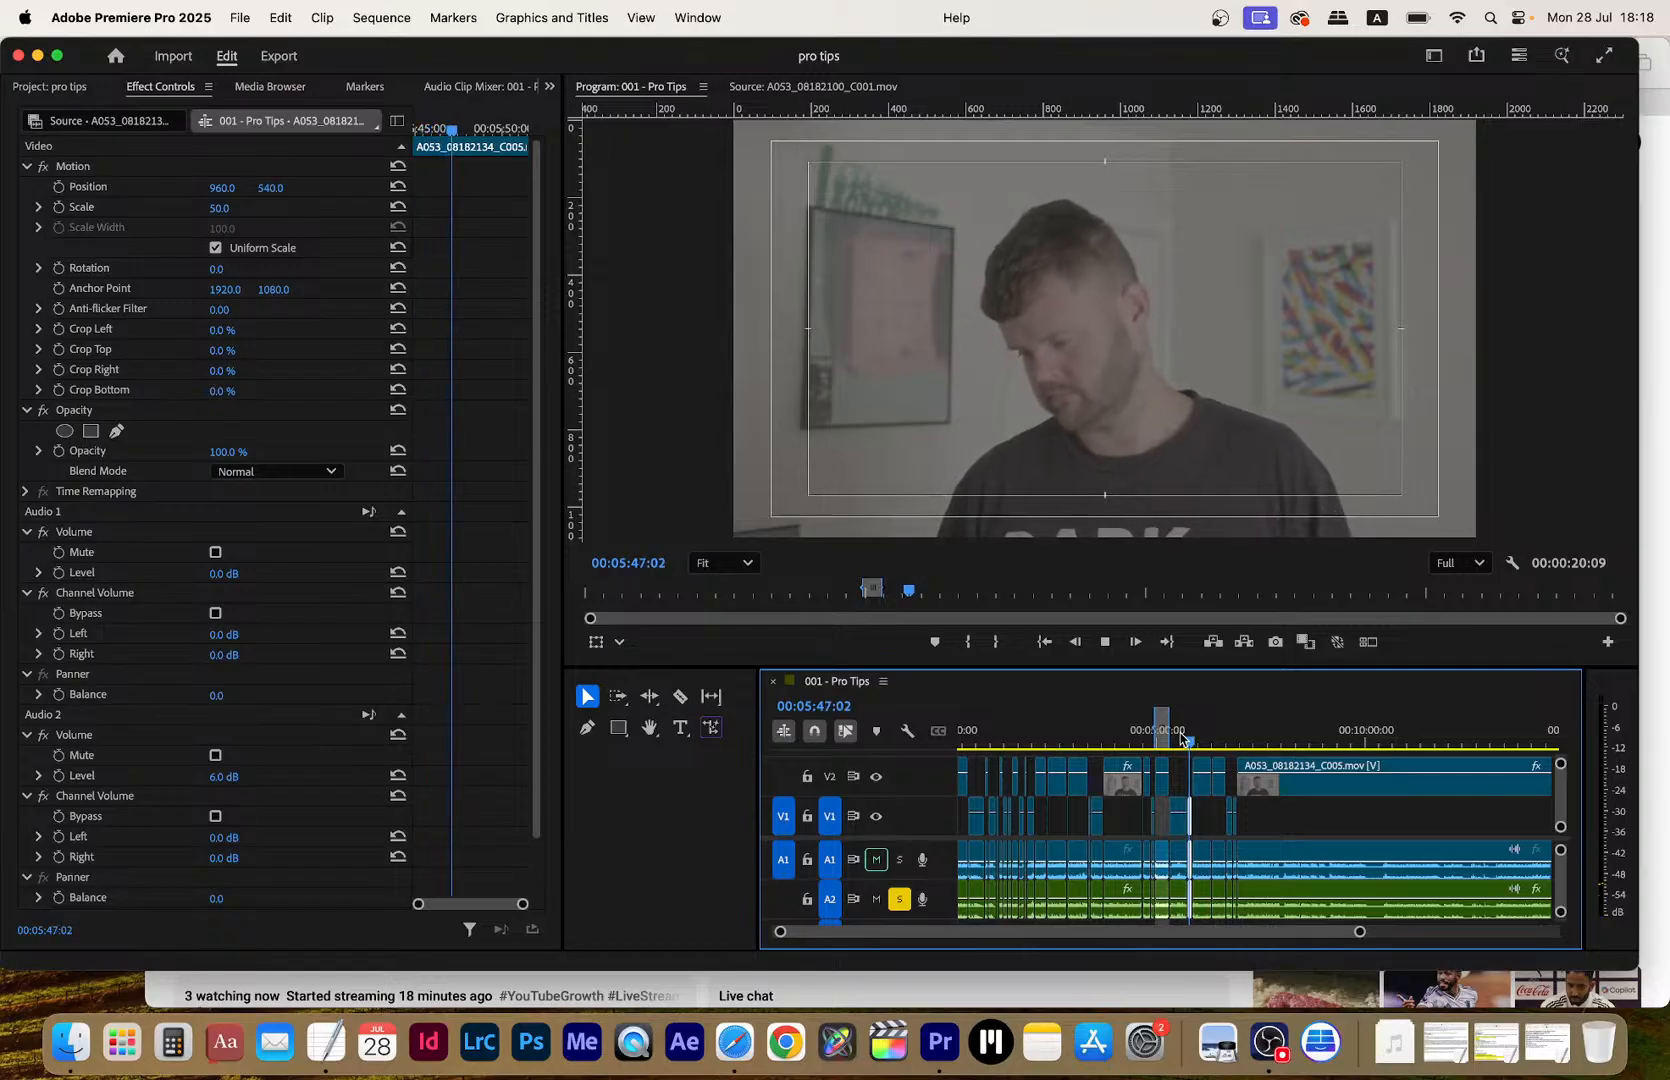
{"action": "key", "text": "space"}
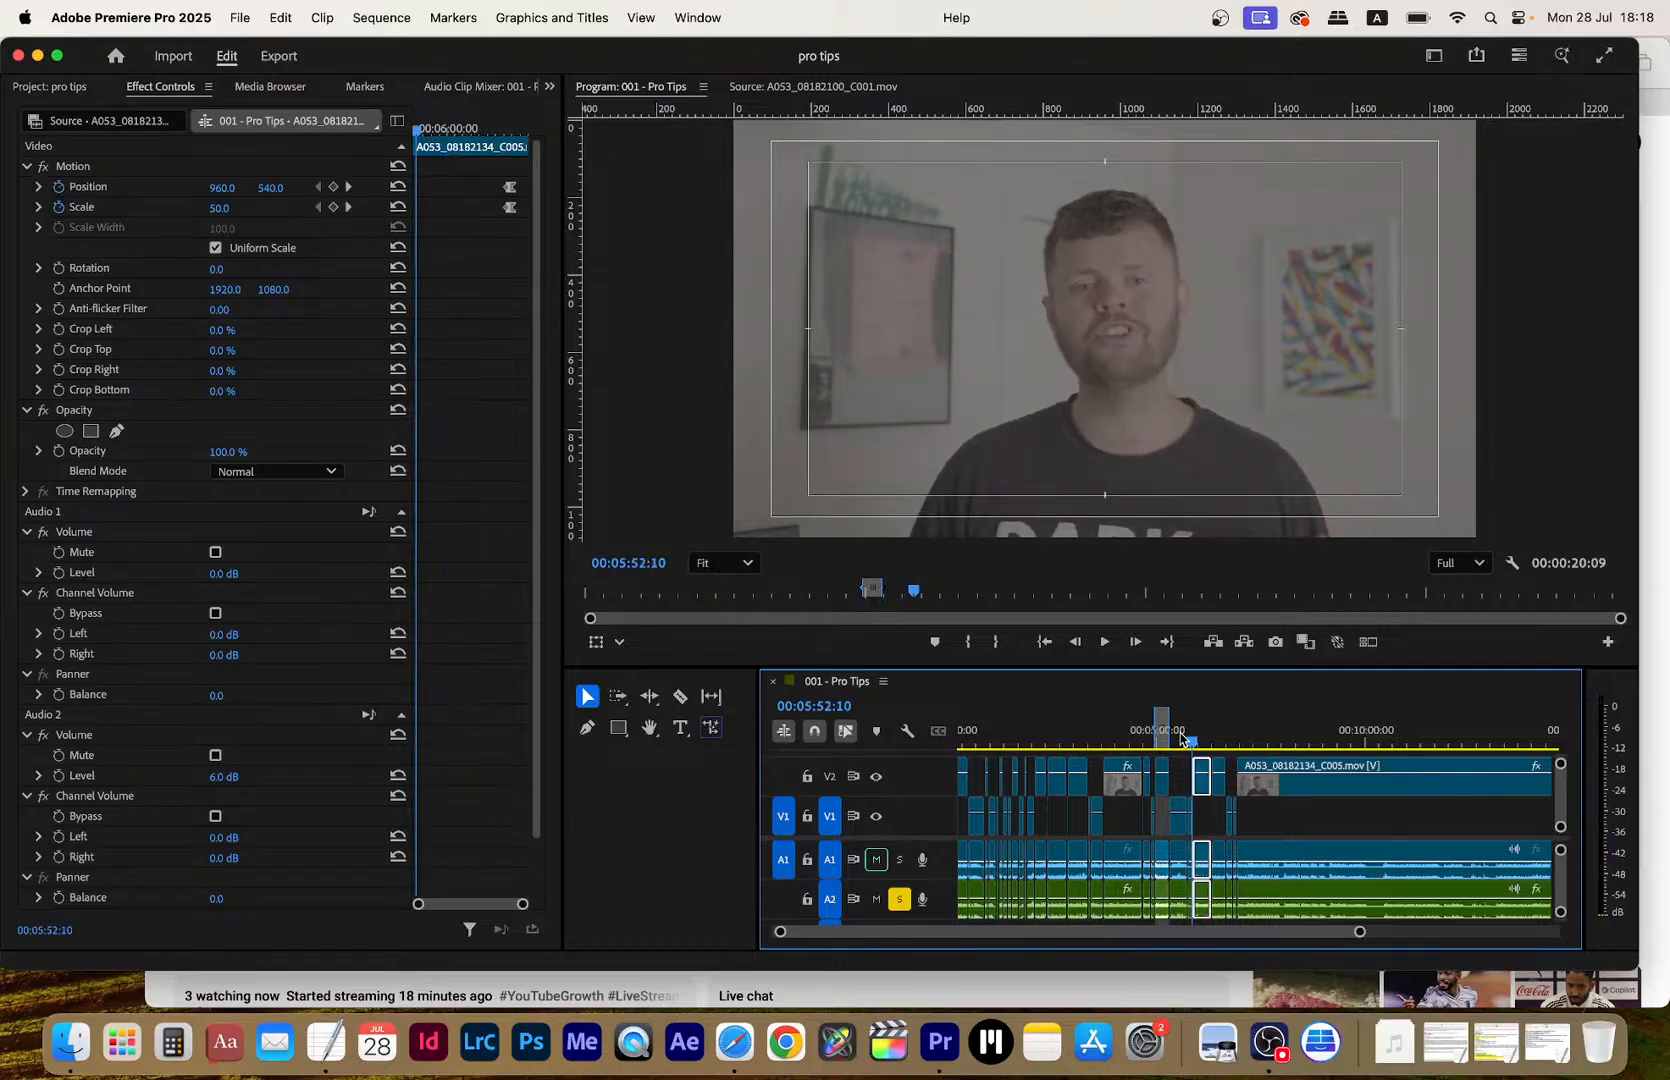
{"action": "key", "text": "Down"}
{"action": "key", "text": "Down"}
{"action": "key", "text": "Down"}
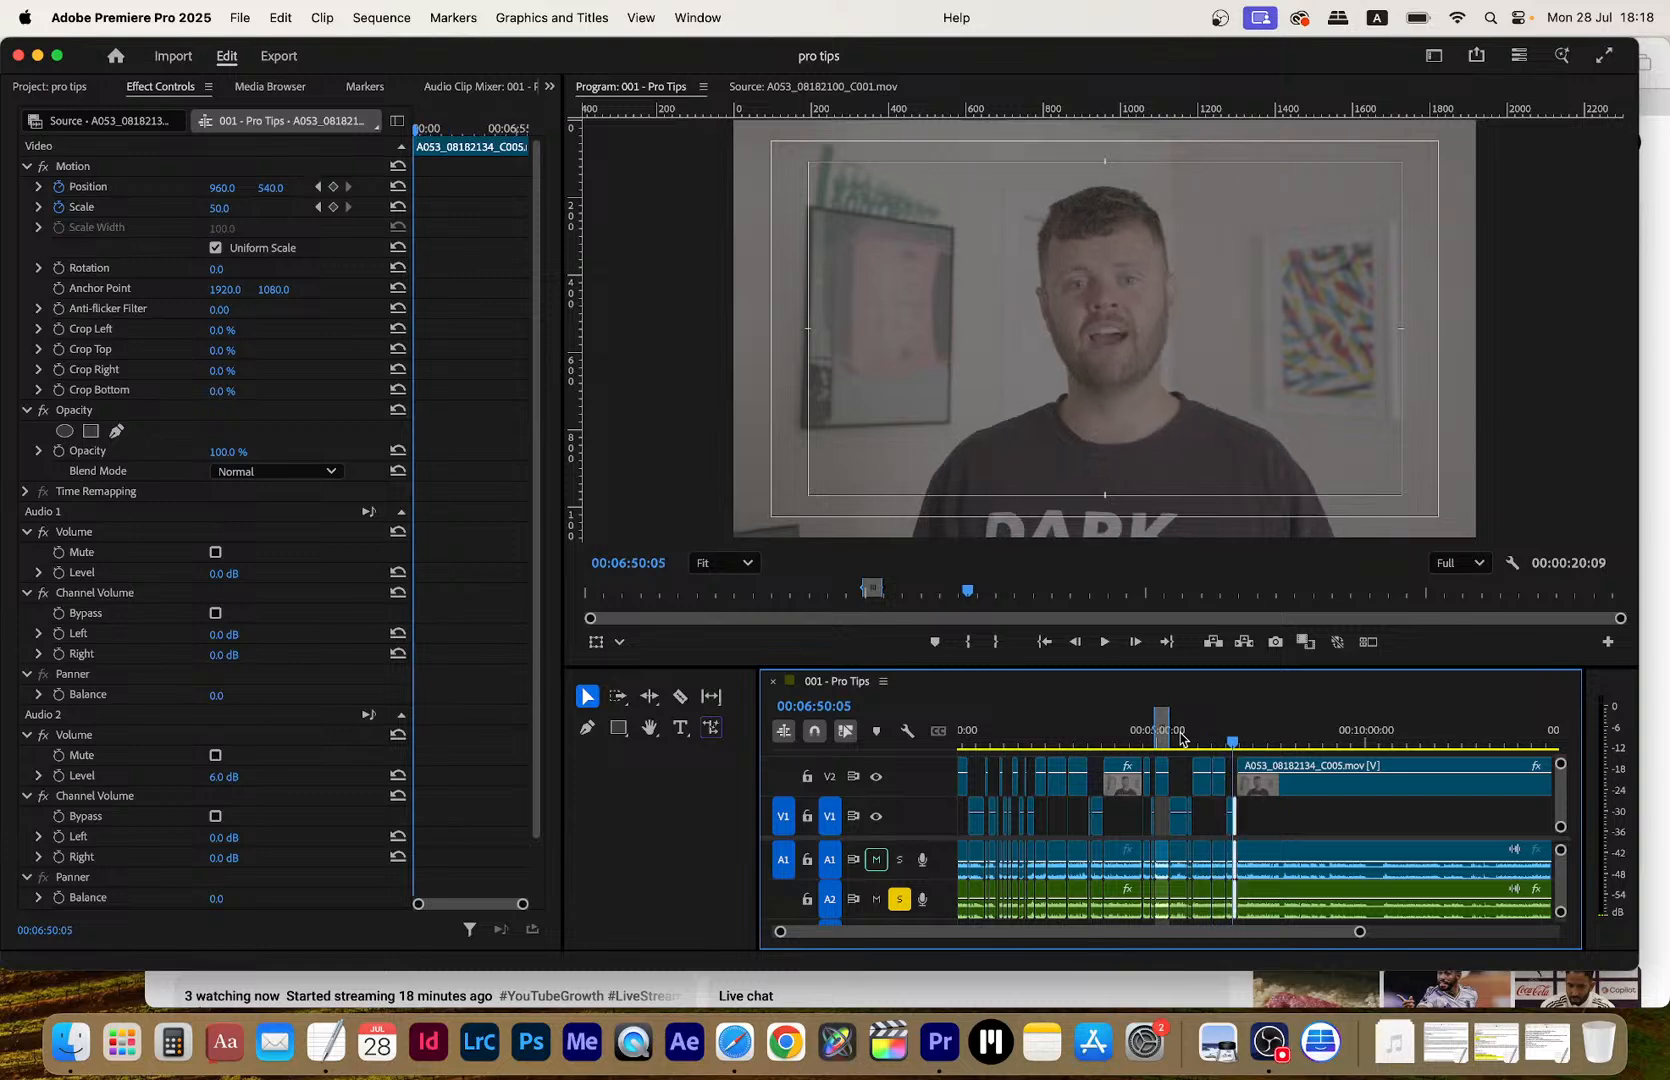
{"action": "key", "text": "Down"}
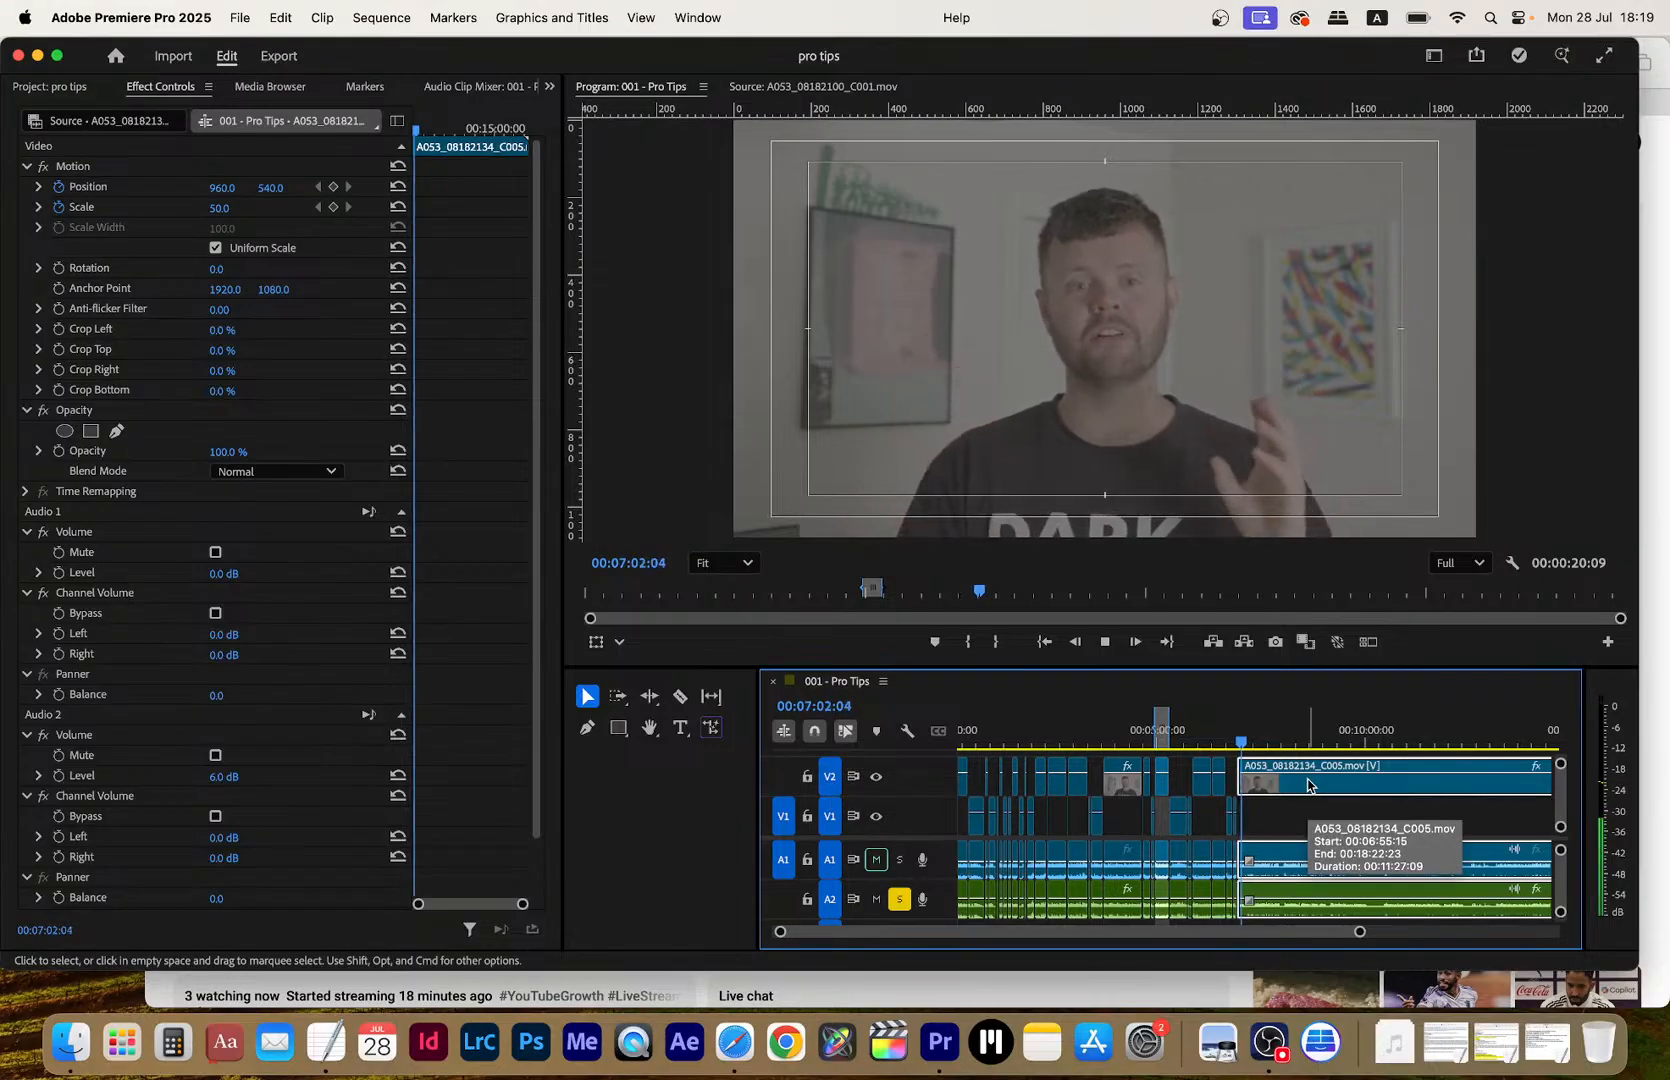
{"action": "key", "text": "equal"}
{"action": "key", "text": "equal"}
{"action": "key", "text": "equal"}
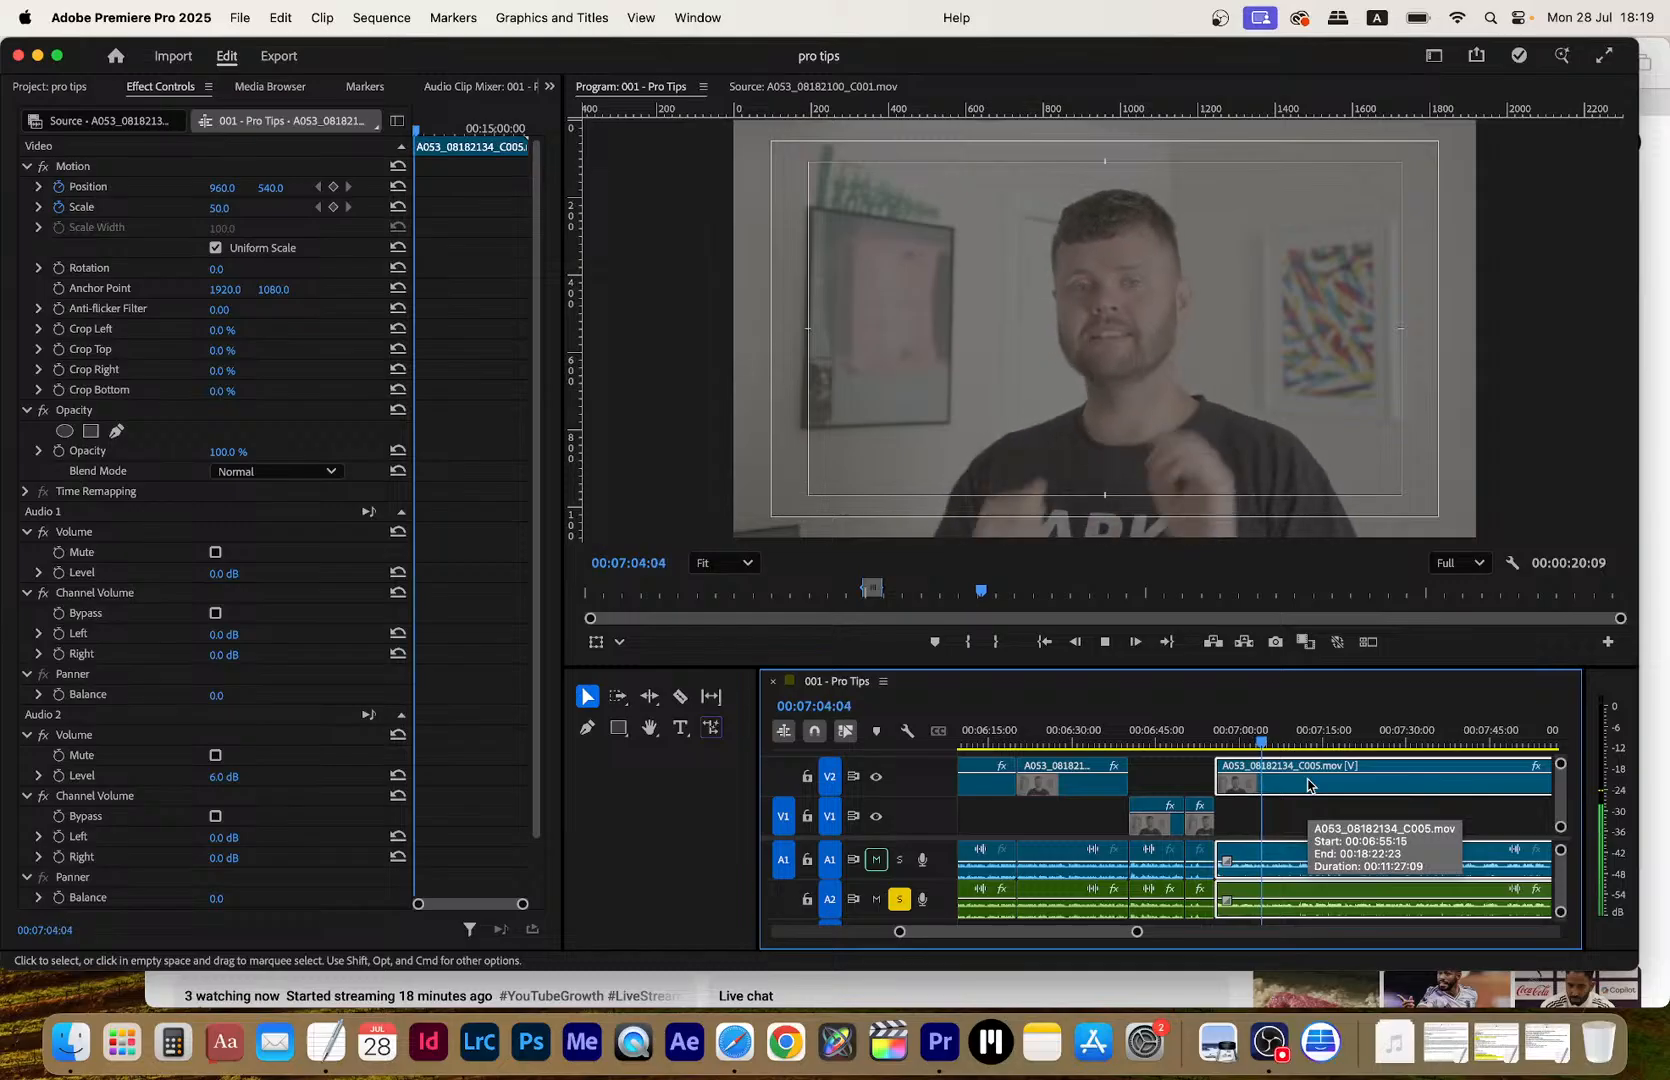
{"action": "scroll", "coordinate": [1257, 796], "scroll_direction": "down", "scroll_amount": 2}
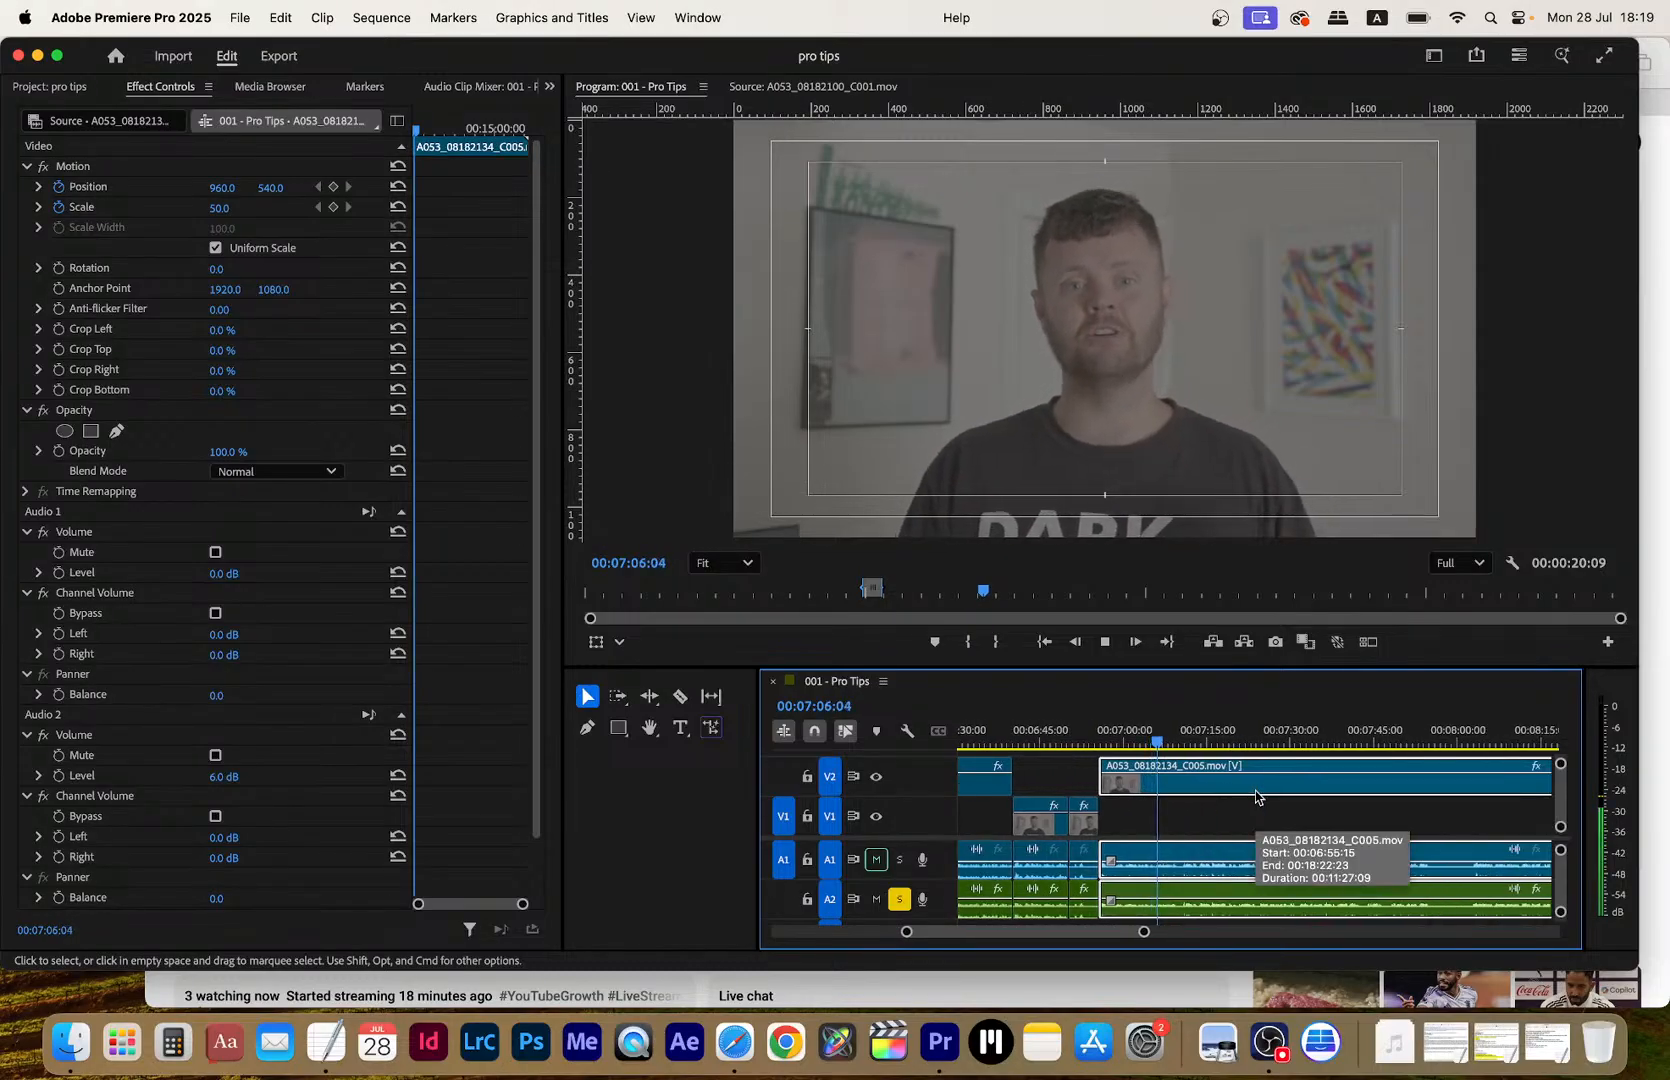
Play through the last clip on V2 and split it at 00:07:45:18 with the Razor tool
{"action": "key", "text": "c"}
{"action": "key", "text": "="}
{"action": "key", "text": "="}
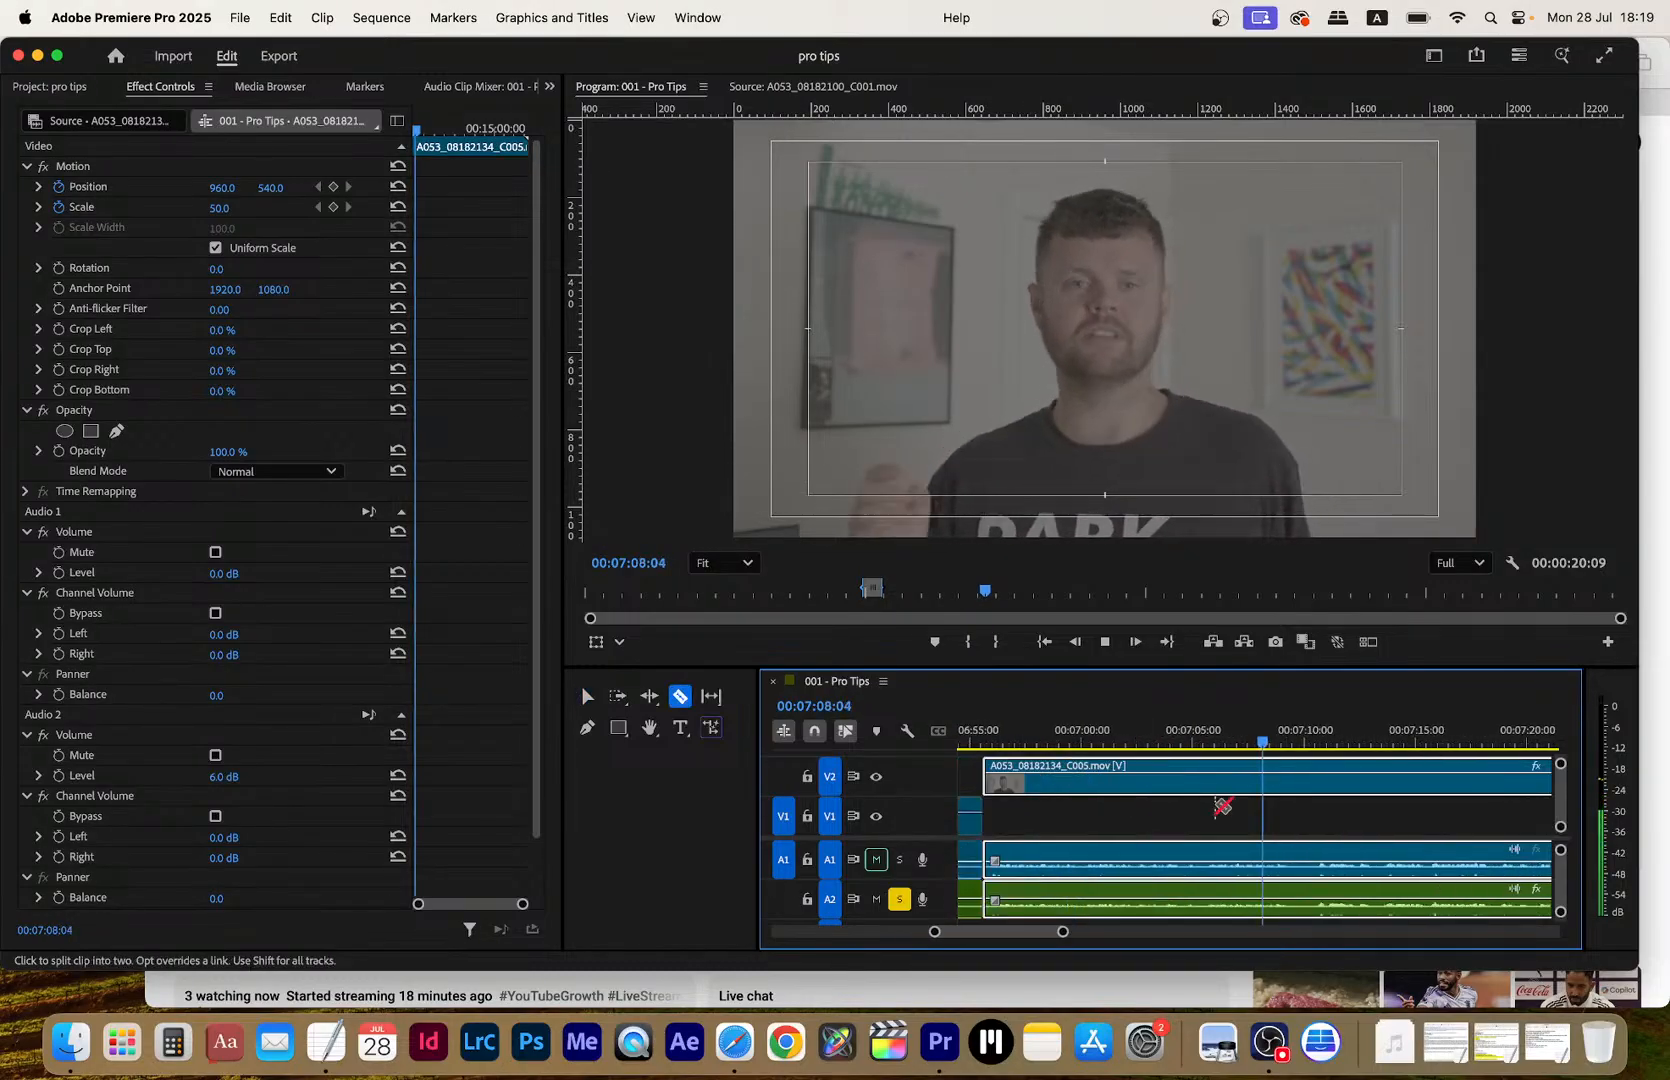
{"action": "key", "text": "space"}
{"action": "key", "text": "space"}
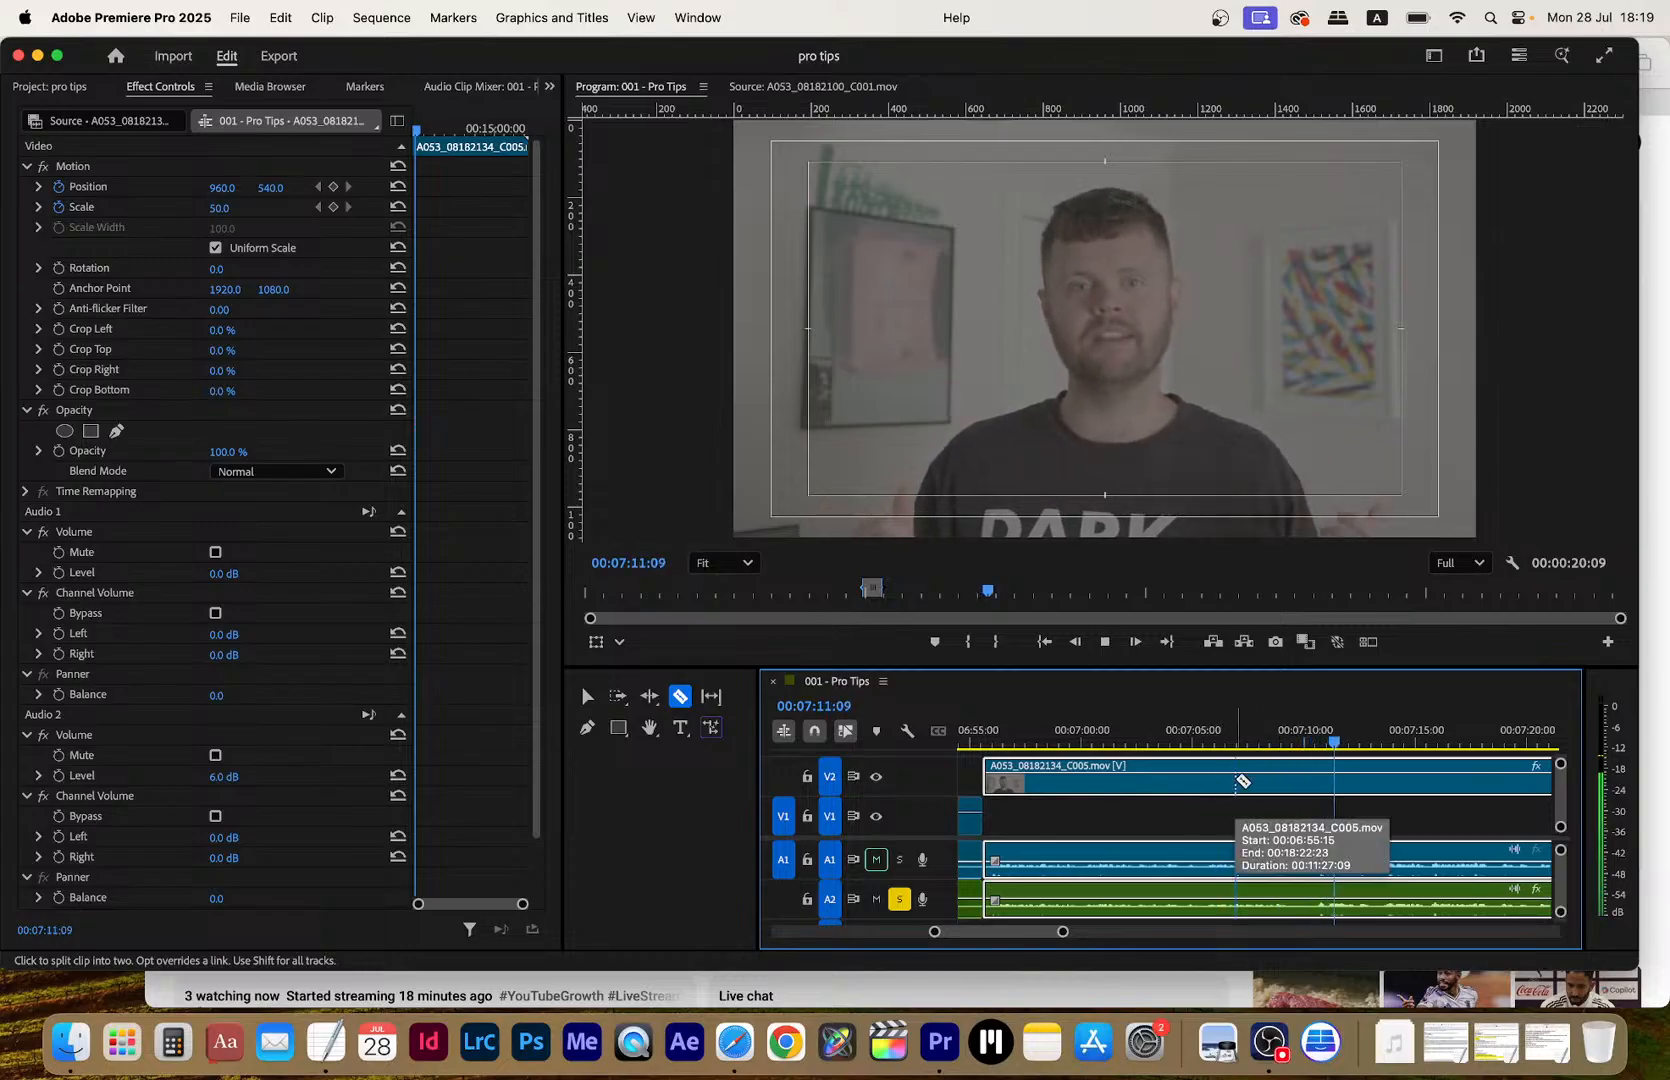
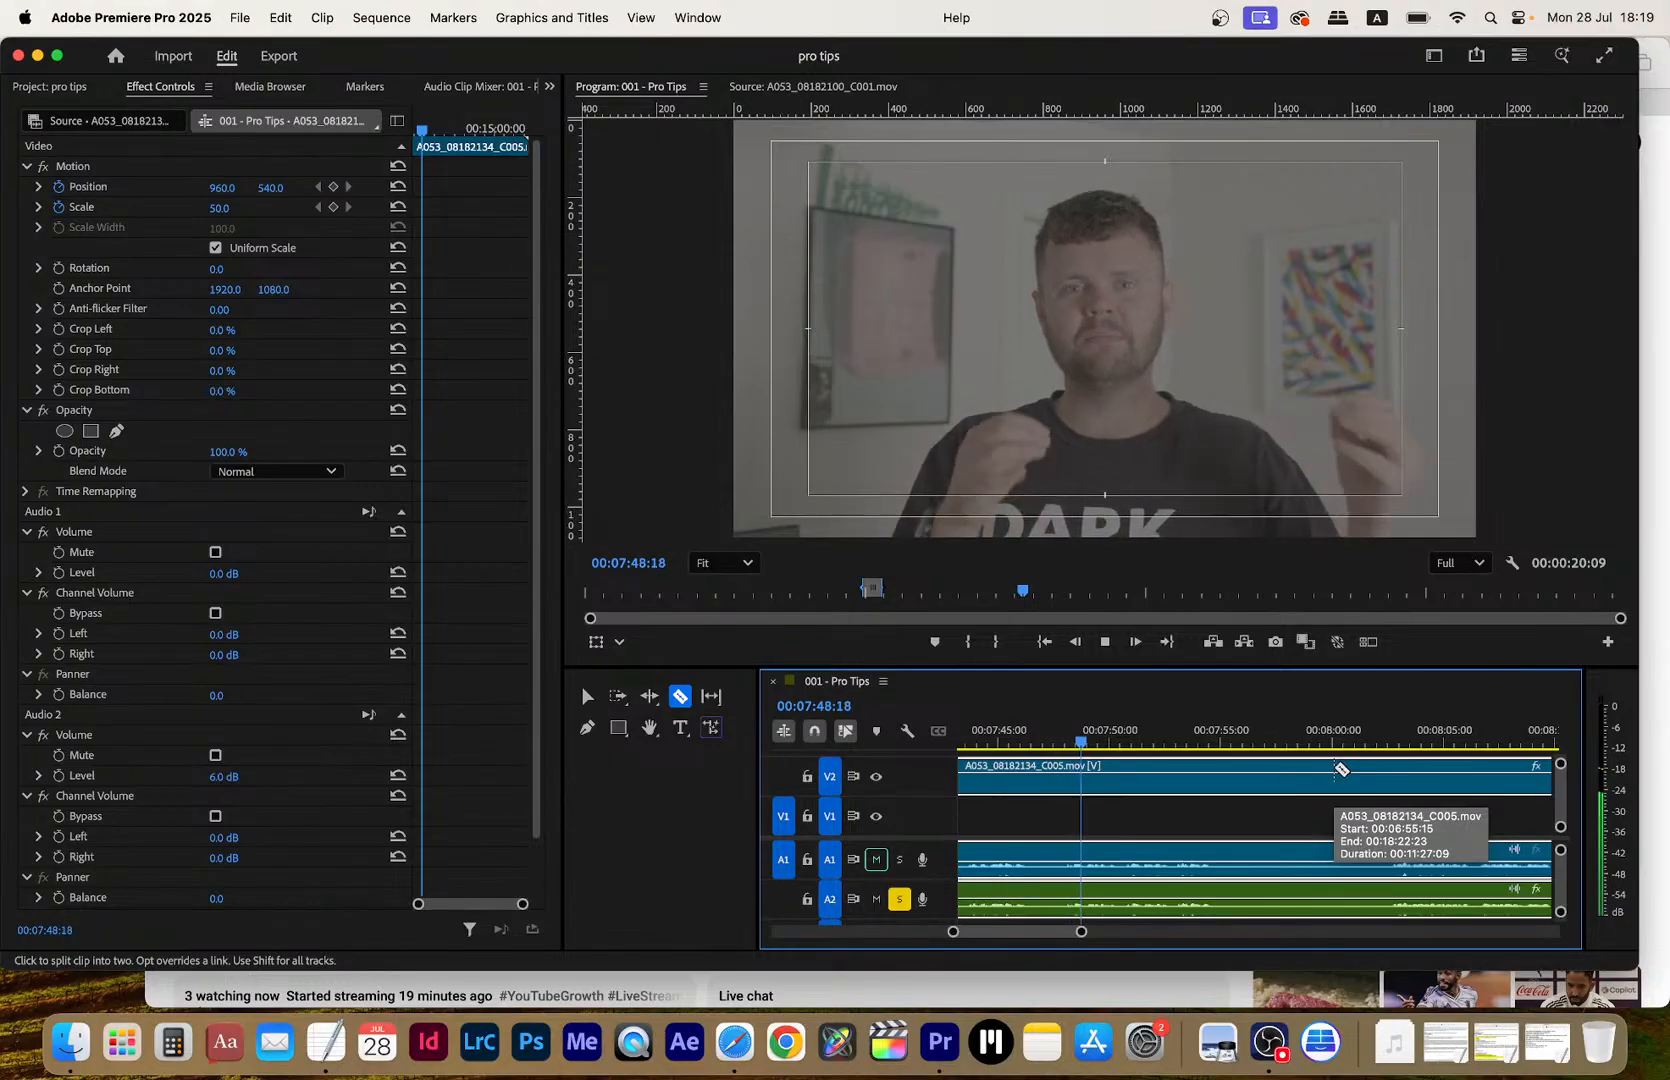
{"action": "left_click", "coordinate": [1005, 740]}
{"action": "left_click_drag", "start_coordinate": [1008, 738], "coordinate": [996, 738]}
{"action": "key", "text": "space"}
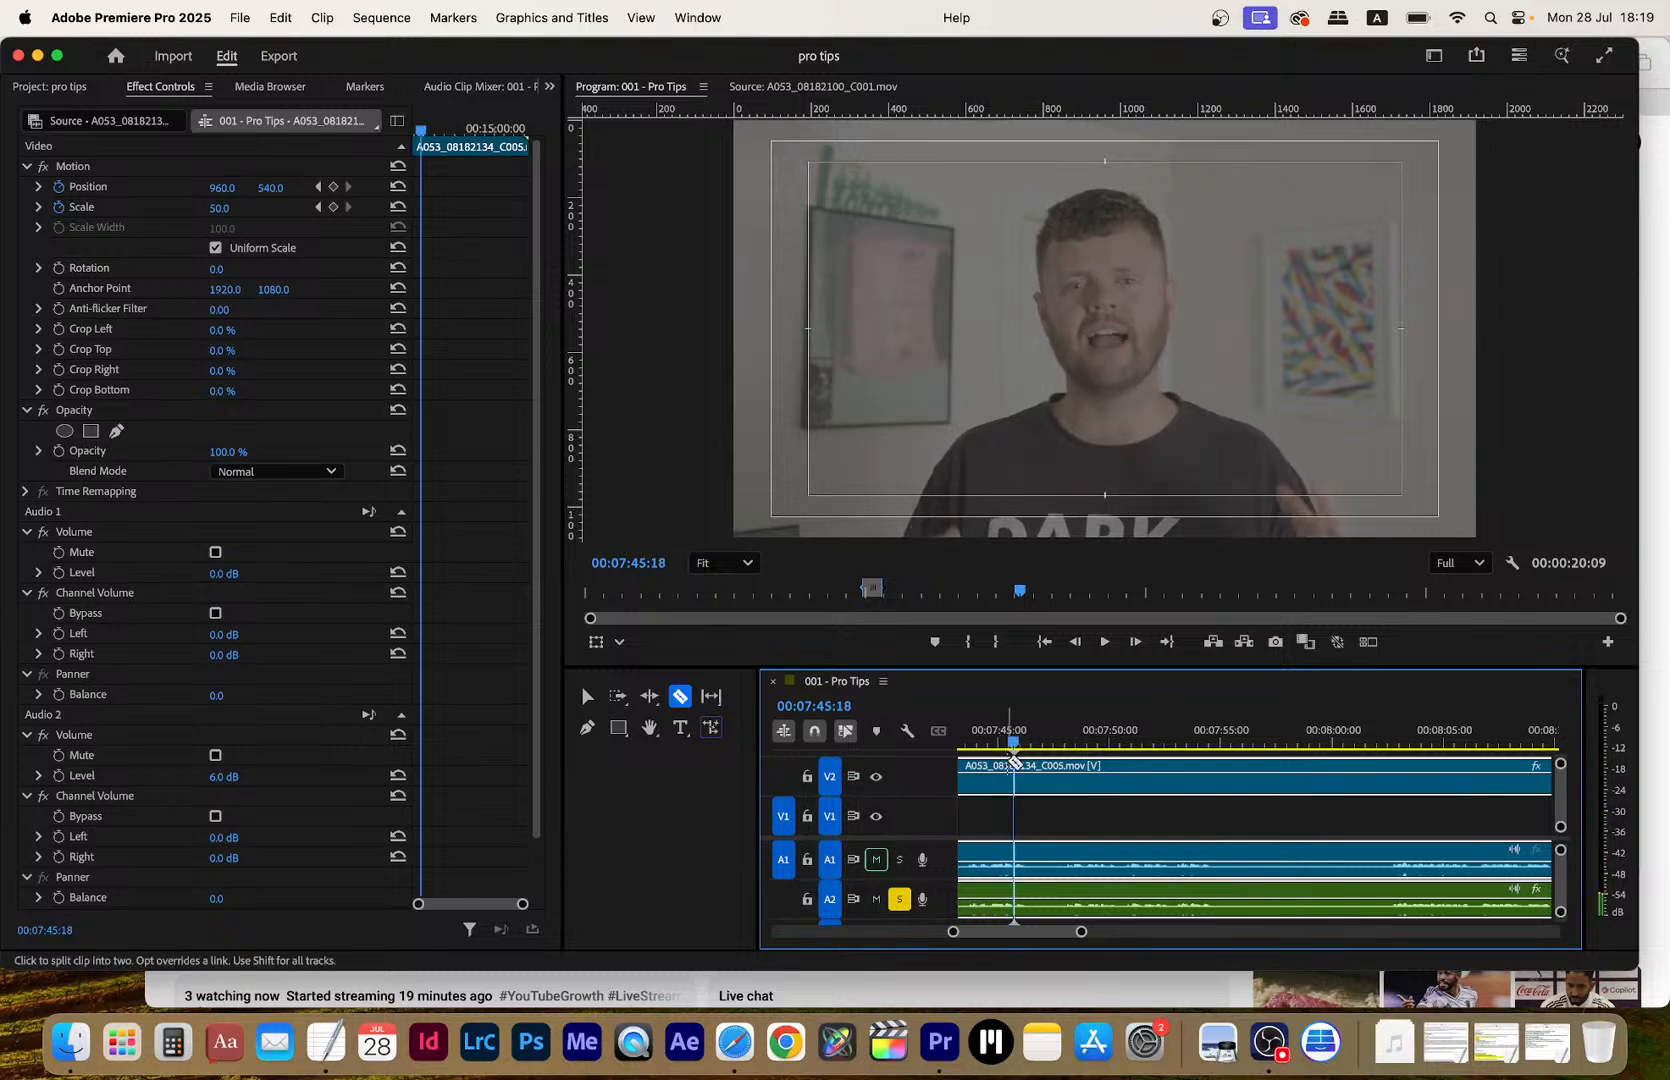
{"action": "left_click", "coordinate": [1022, 787]}
Play on from the new cut and split the V2 clip at 00:07:54:16
{"action": "key", "text": "space"}
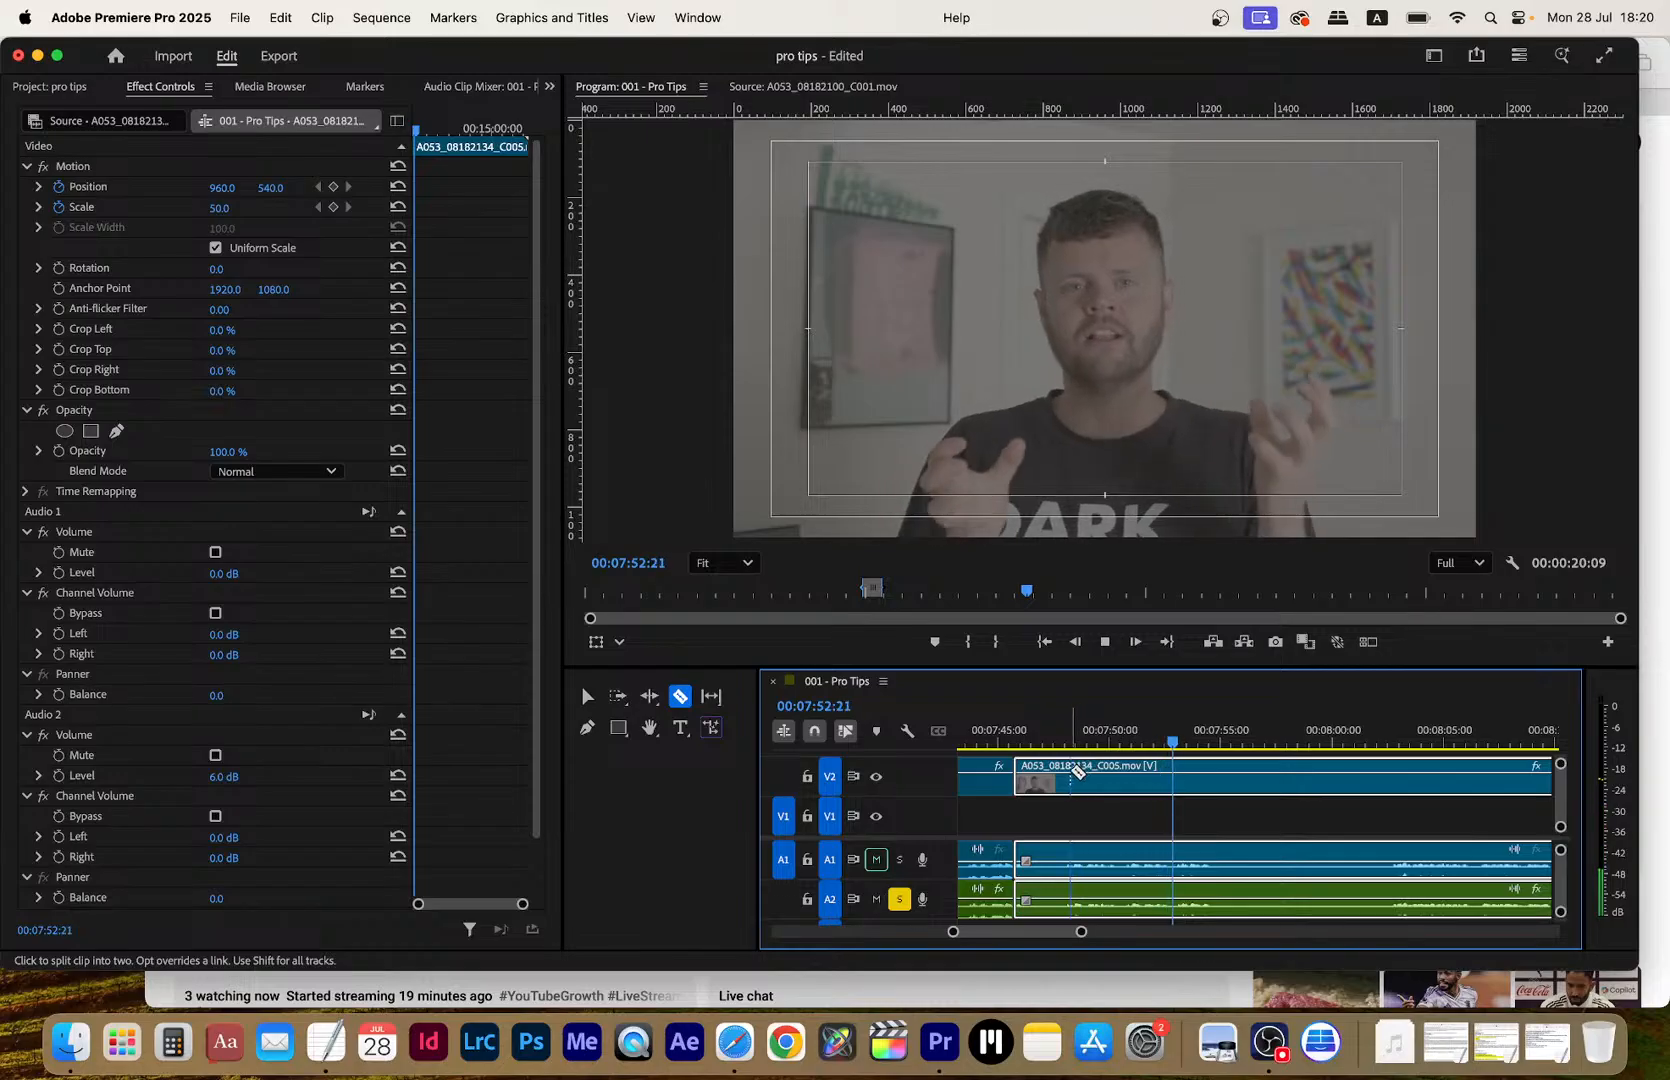
{"action": "key", "text": "space"}
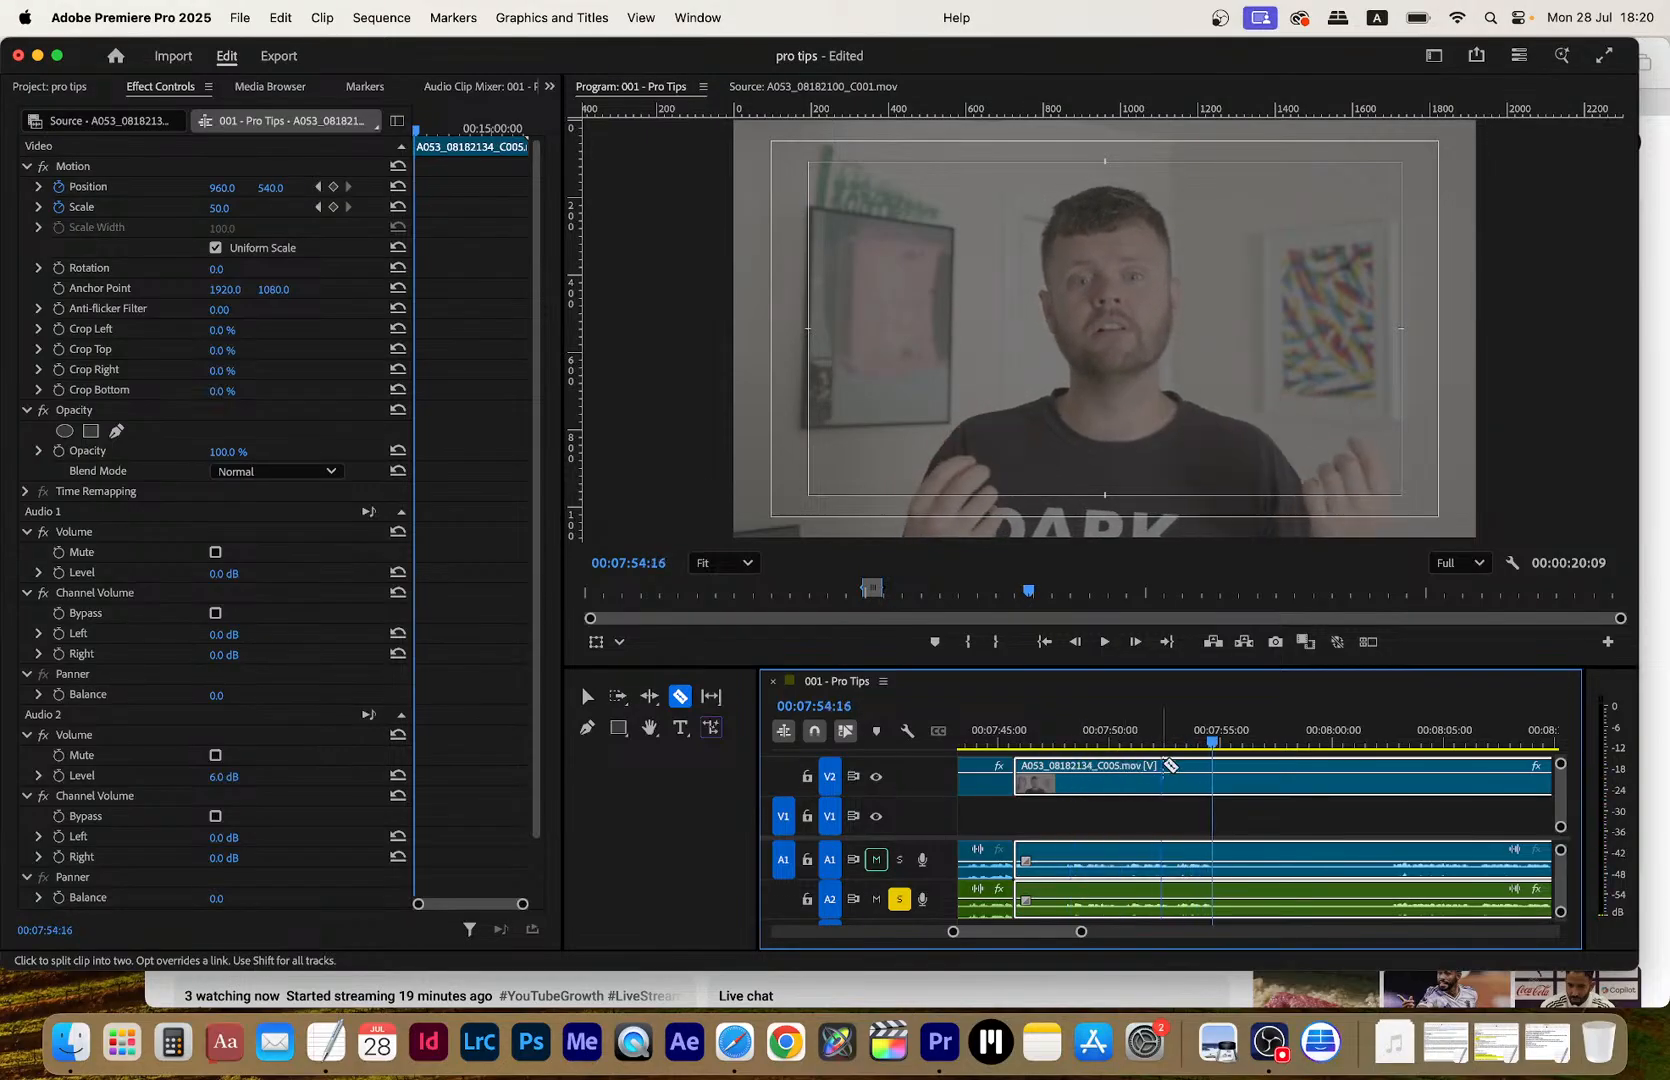
{"action": "left_click", "coordinate": [1211, 777]}
{"action": "key", "text": "space"}
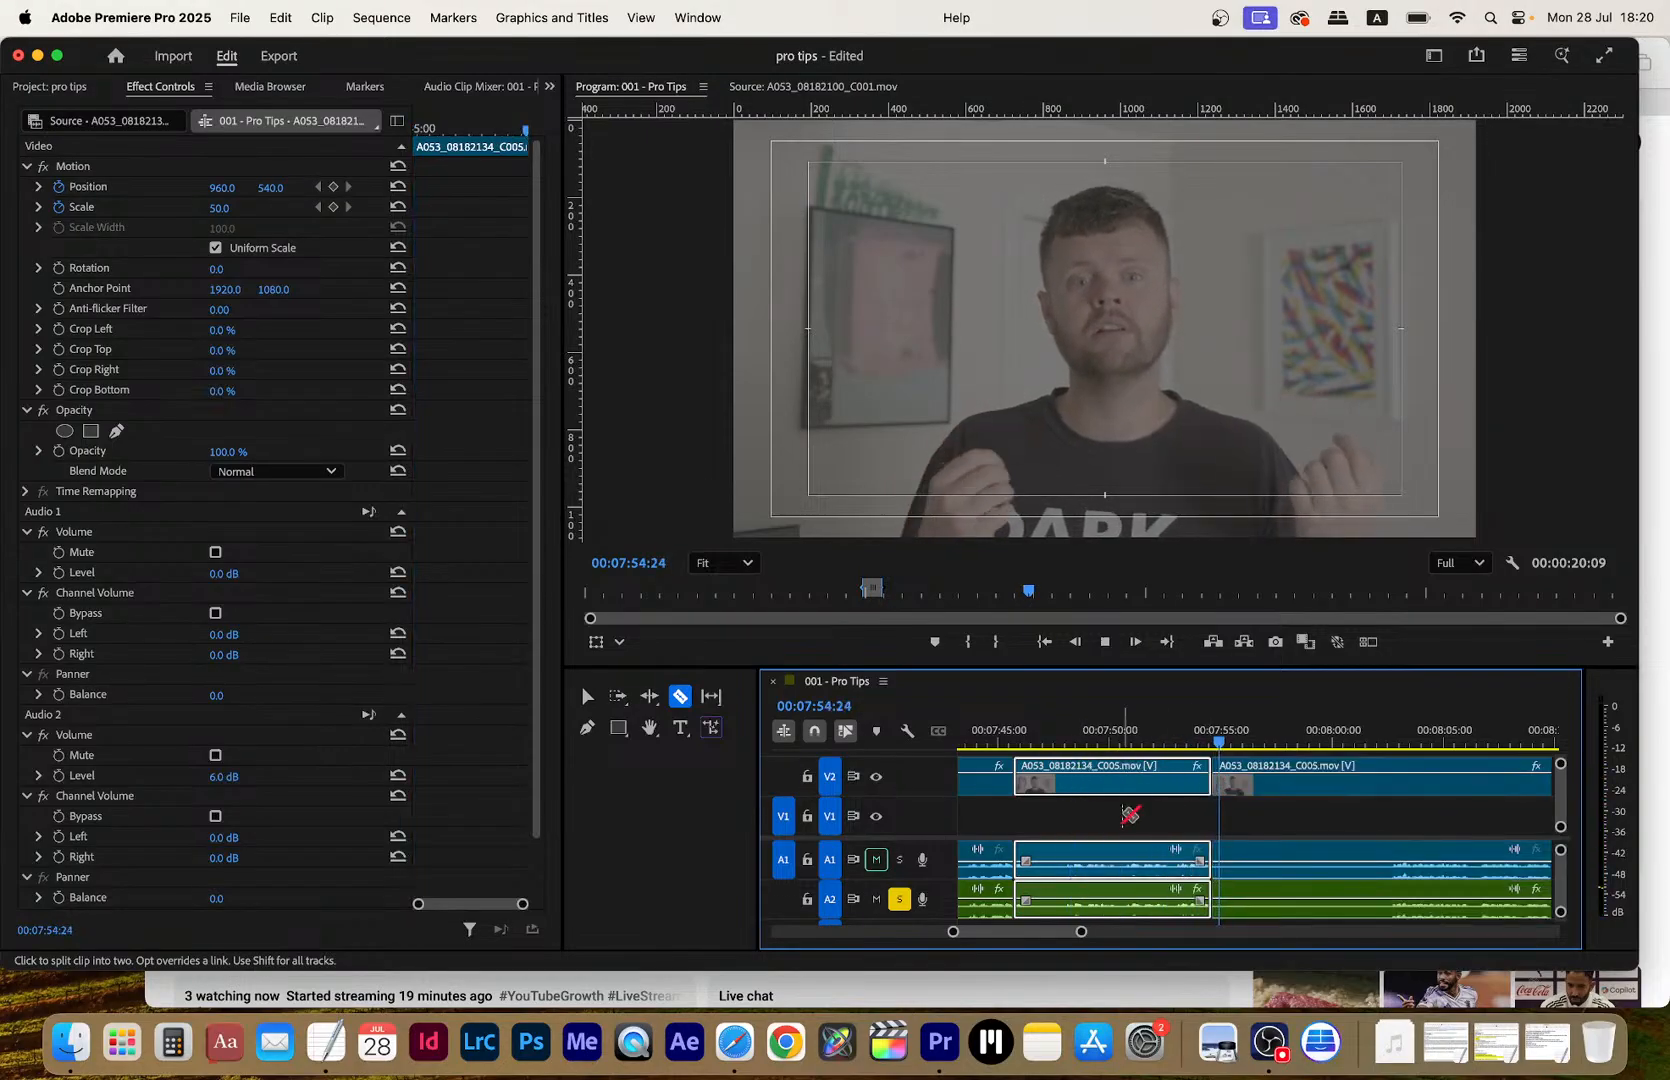
Split the V2 clip at 00:08:02:15 and move the section from 00:07:54:16 to that cut down to track V1
{"action": "left_click", "coordinate": [1380, 740]}
{"action": "left_click", "coordinate": [1398, 786]}
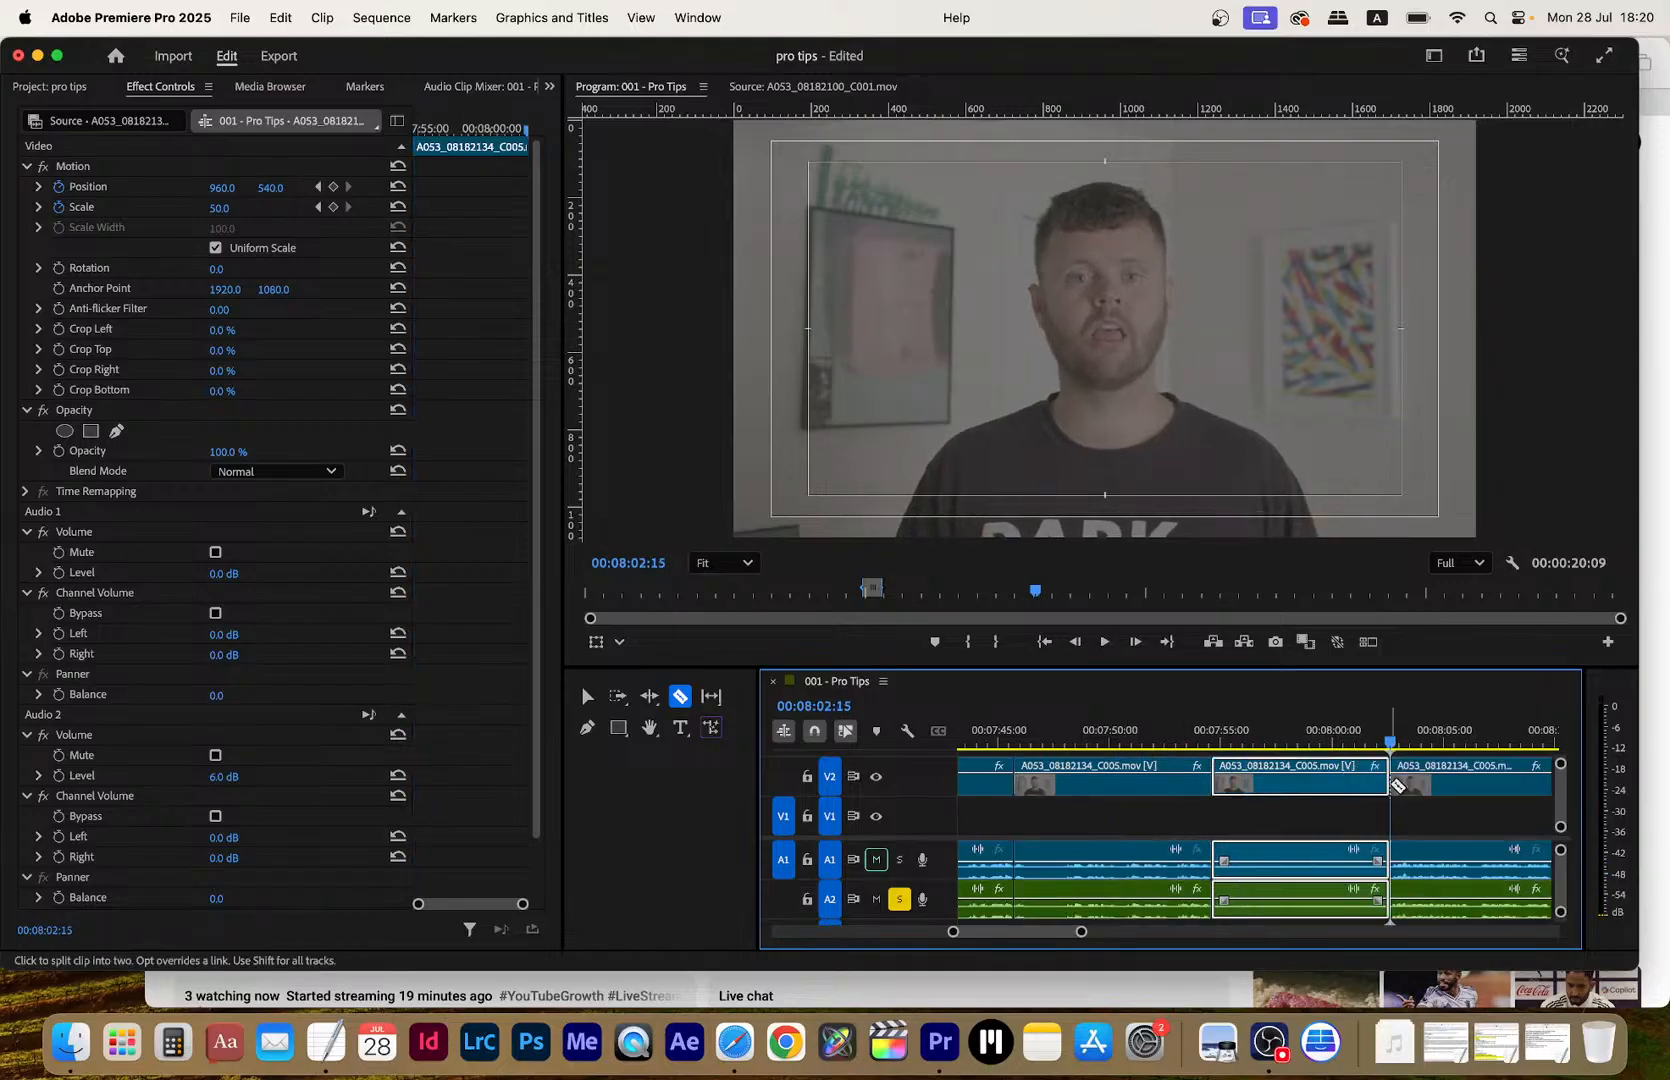
{"action": "key", "text": "v"}
{"action": "left_click_drag", "start_coordinate": [1336, 793], "coordinate": [1336, 821]}
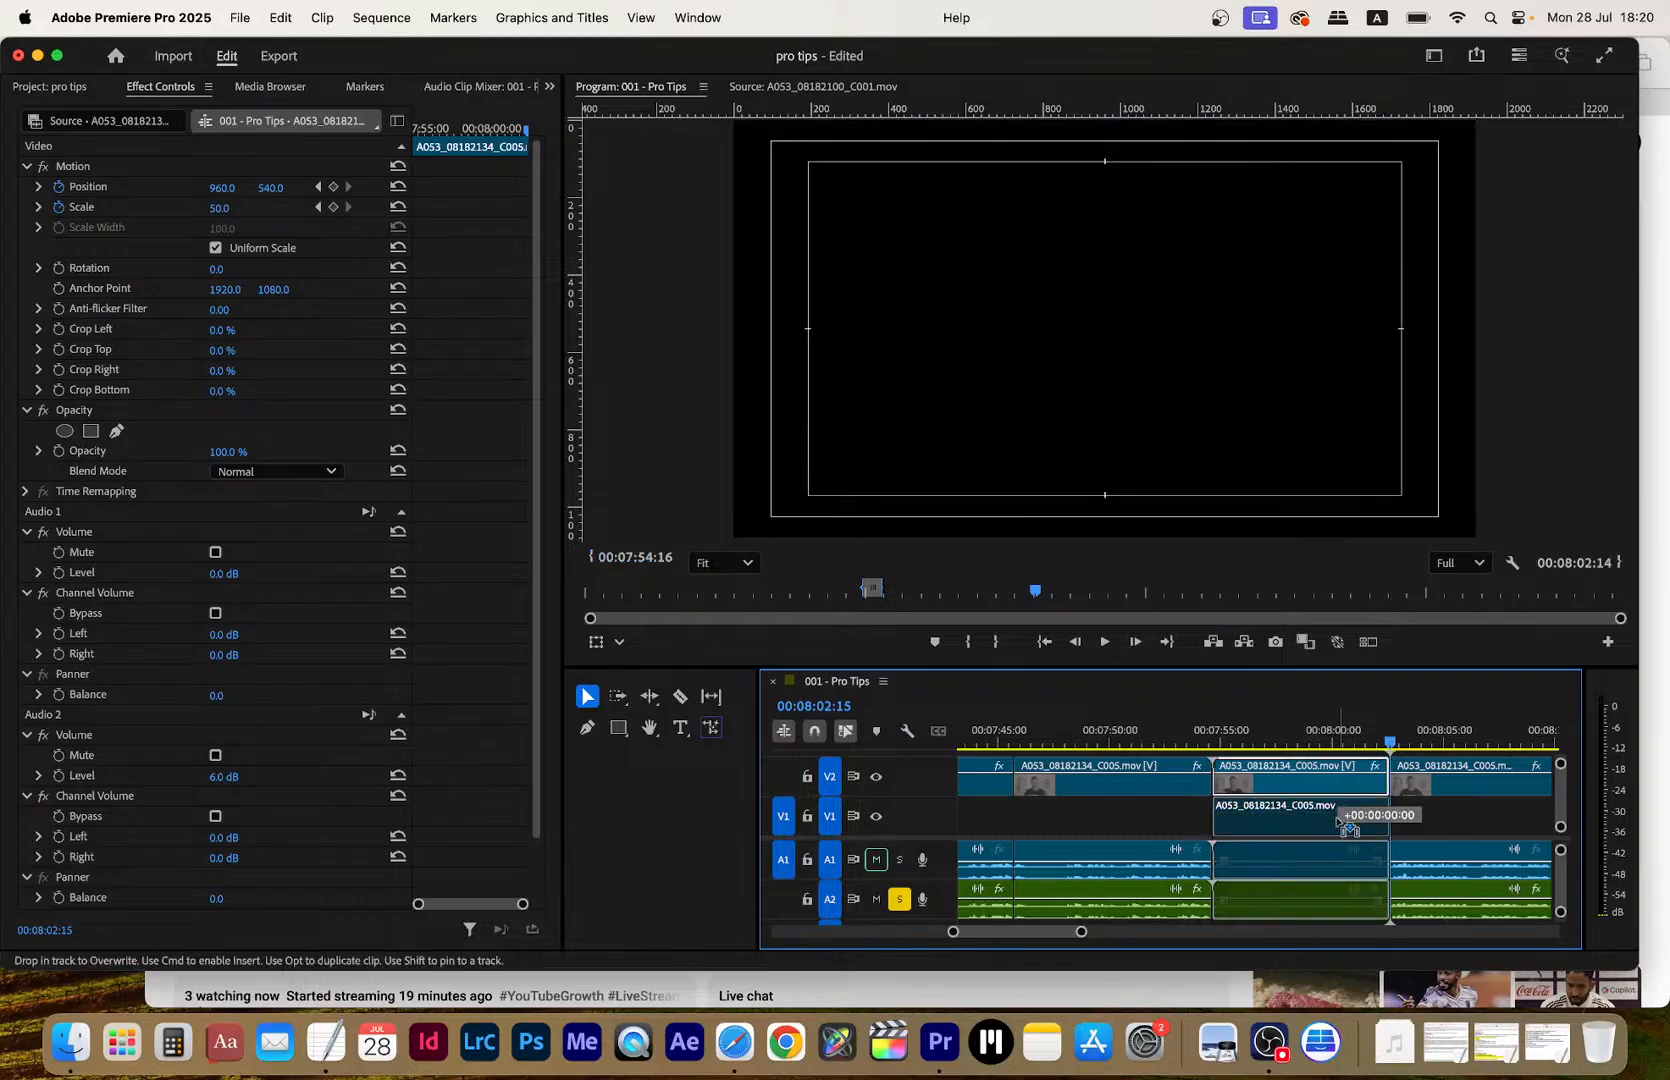
Play on from 00:08:02:15 and split the V2 clip at 00:08:17:22 with the Razor tool
{"action": "key", "text": "space"}
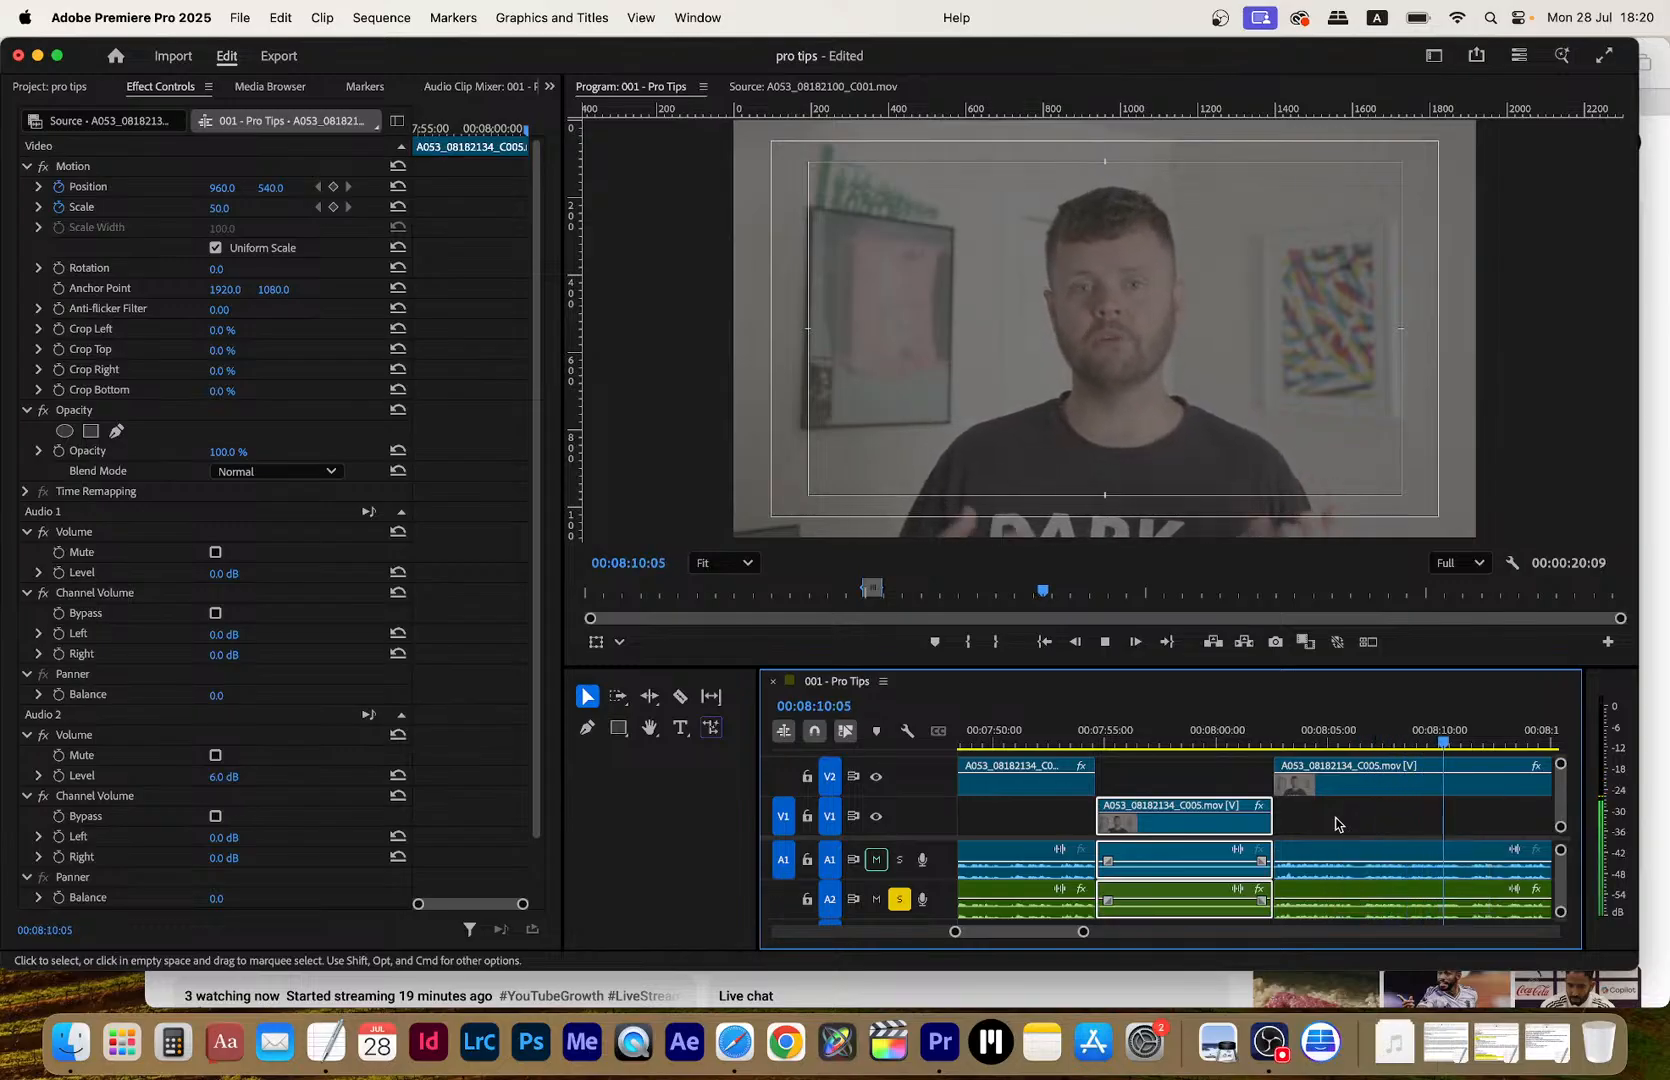
{"action": "key", "text": "c"}
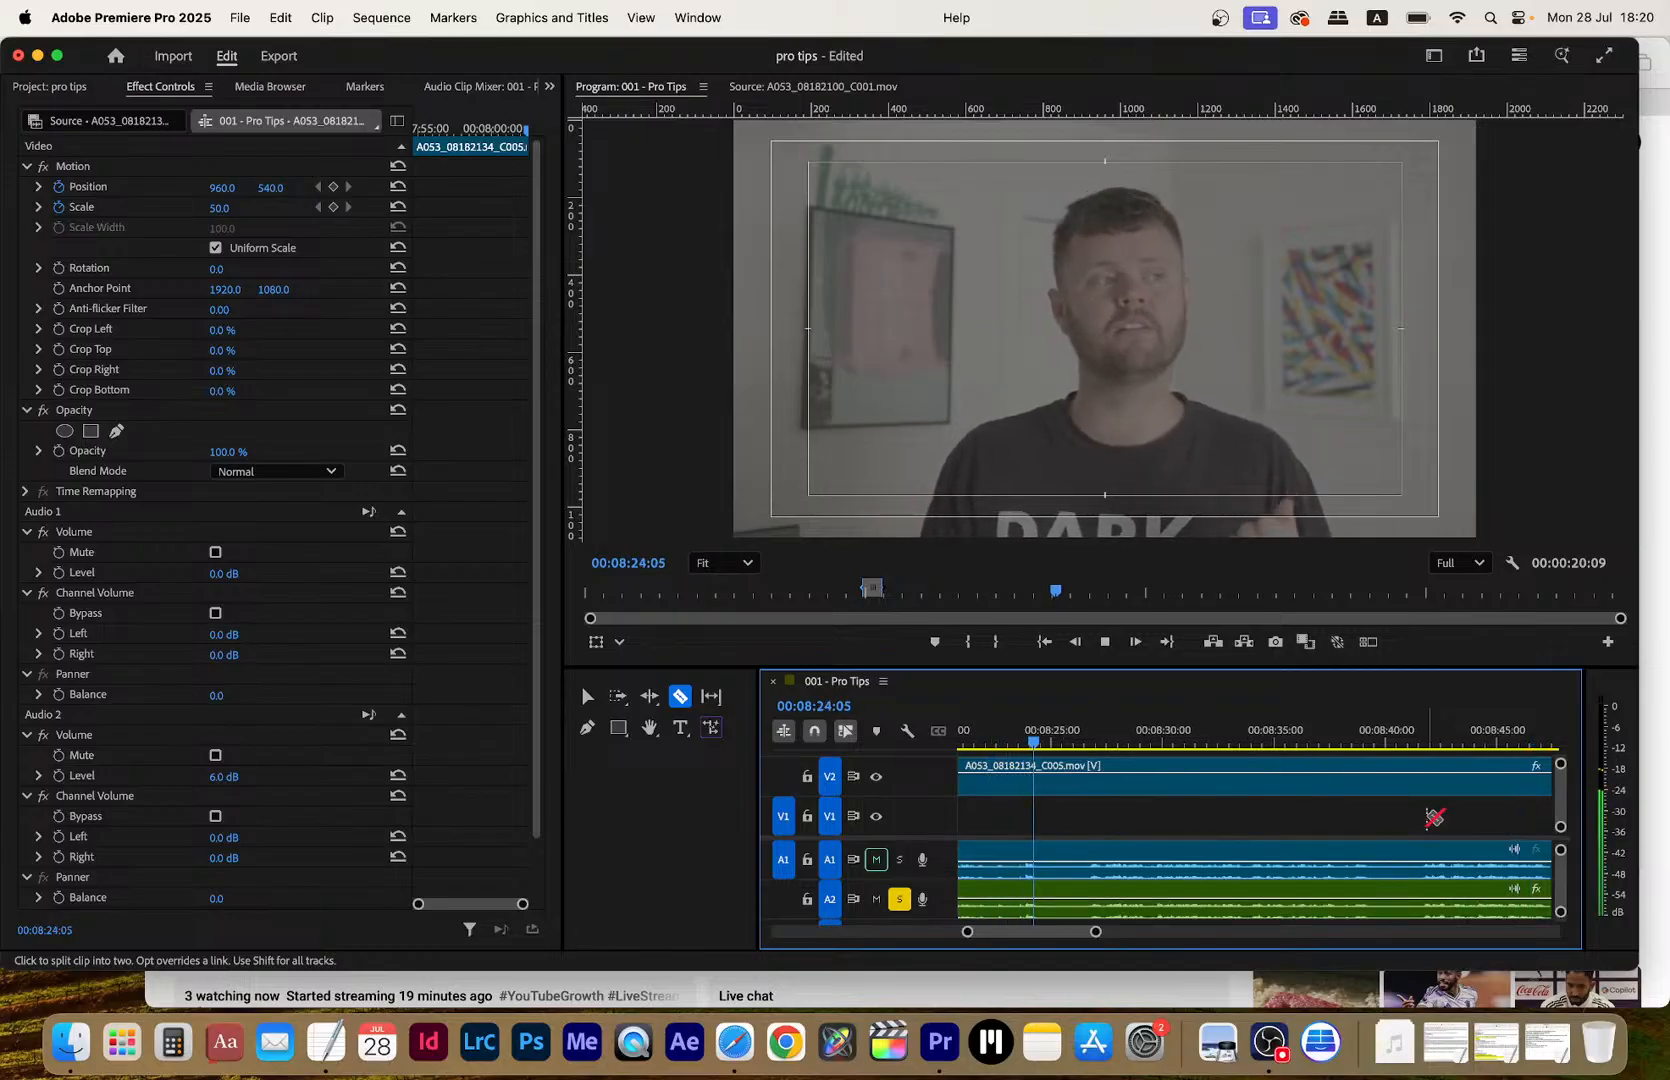
{"action": "key", "text": "space"}
{"action": "scroll", "coordinate": [1180, 850], "scroll_direction": "up", "scroll_amount": 5}
{"action": "left_click_drag", "start_coordinate": [1203, 738], "coordinate": [1211, 741]}
{"action": "left_click", "coordinate": [1213, 777]}
Split the V2 clip at 00:08:27:06 and move the section from 00:08:17:22 to that cut down to track V1
{"action": "key", "text": "space"}
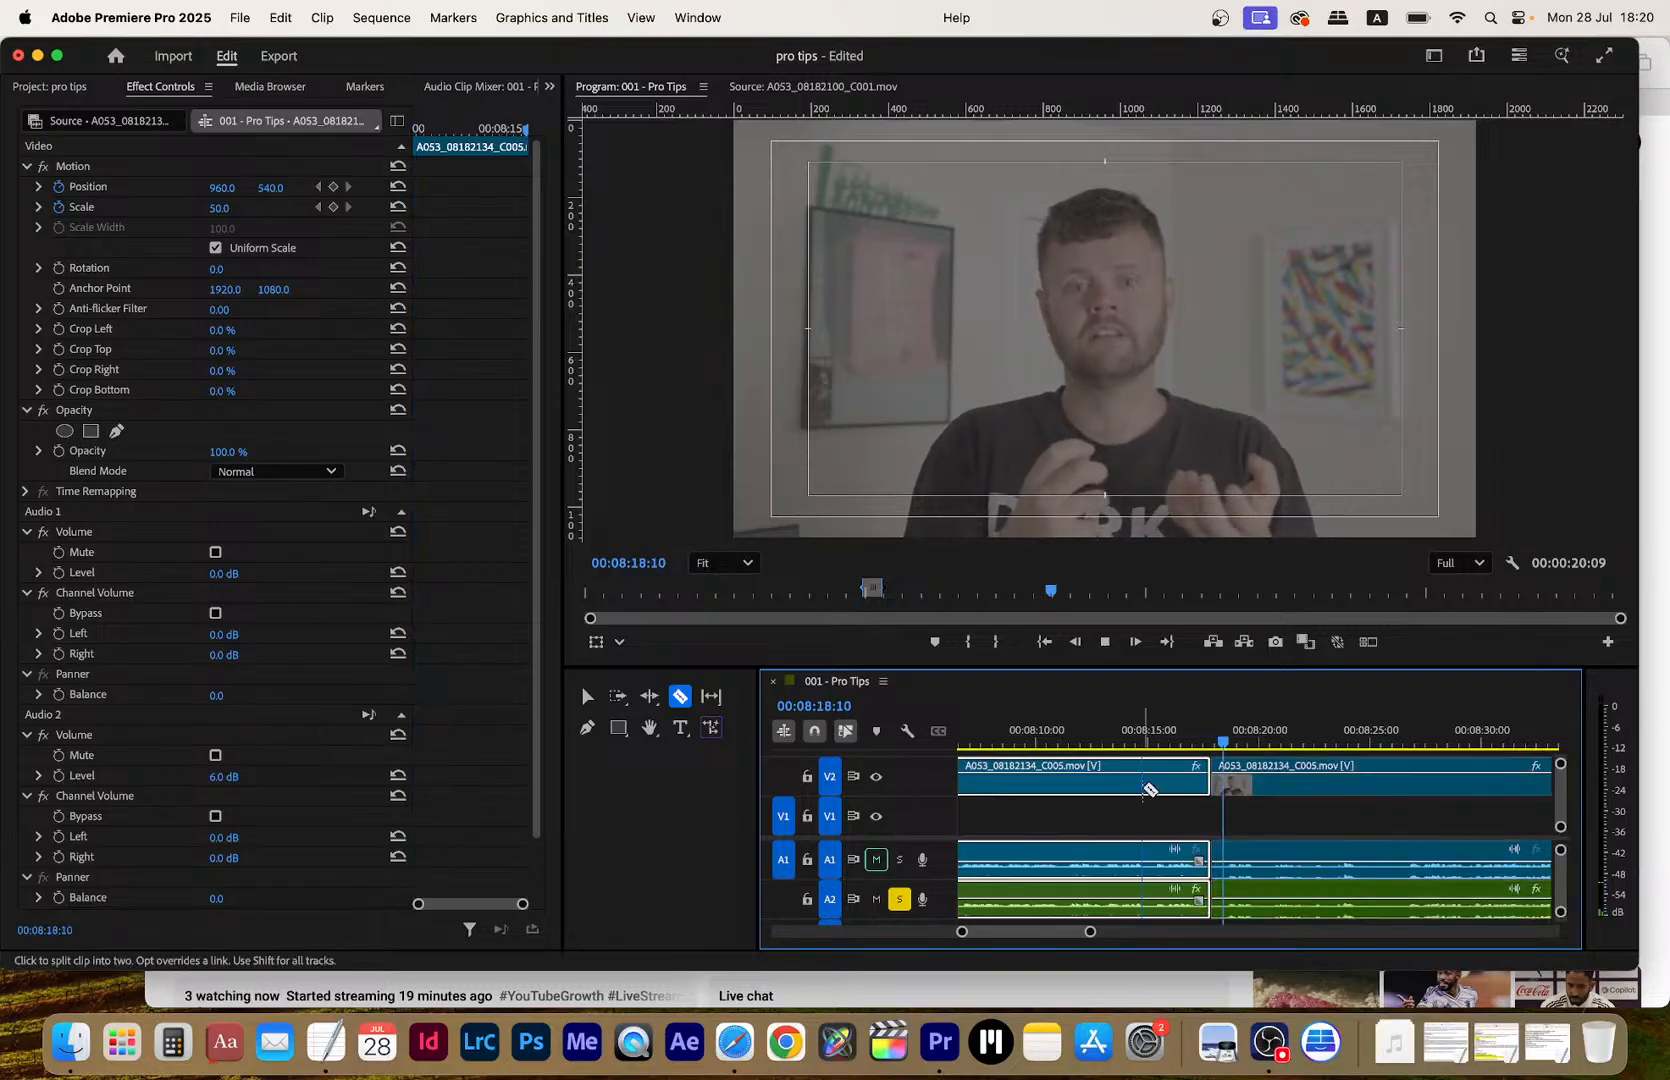
{"action": "left_click", "coordinate": [1262, 728]}
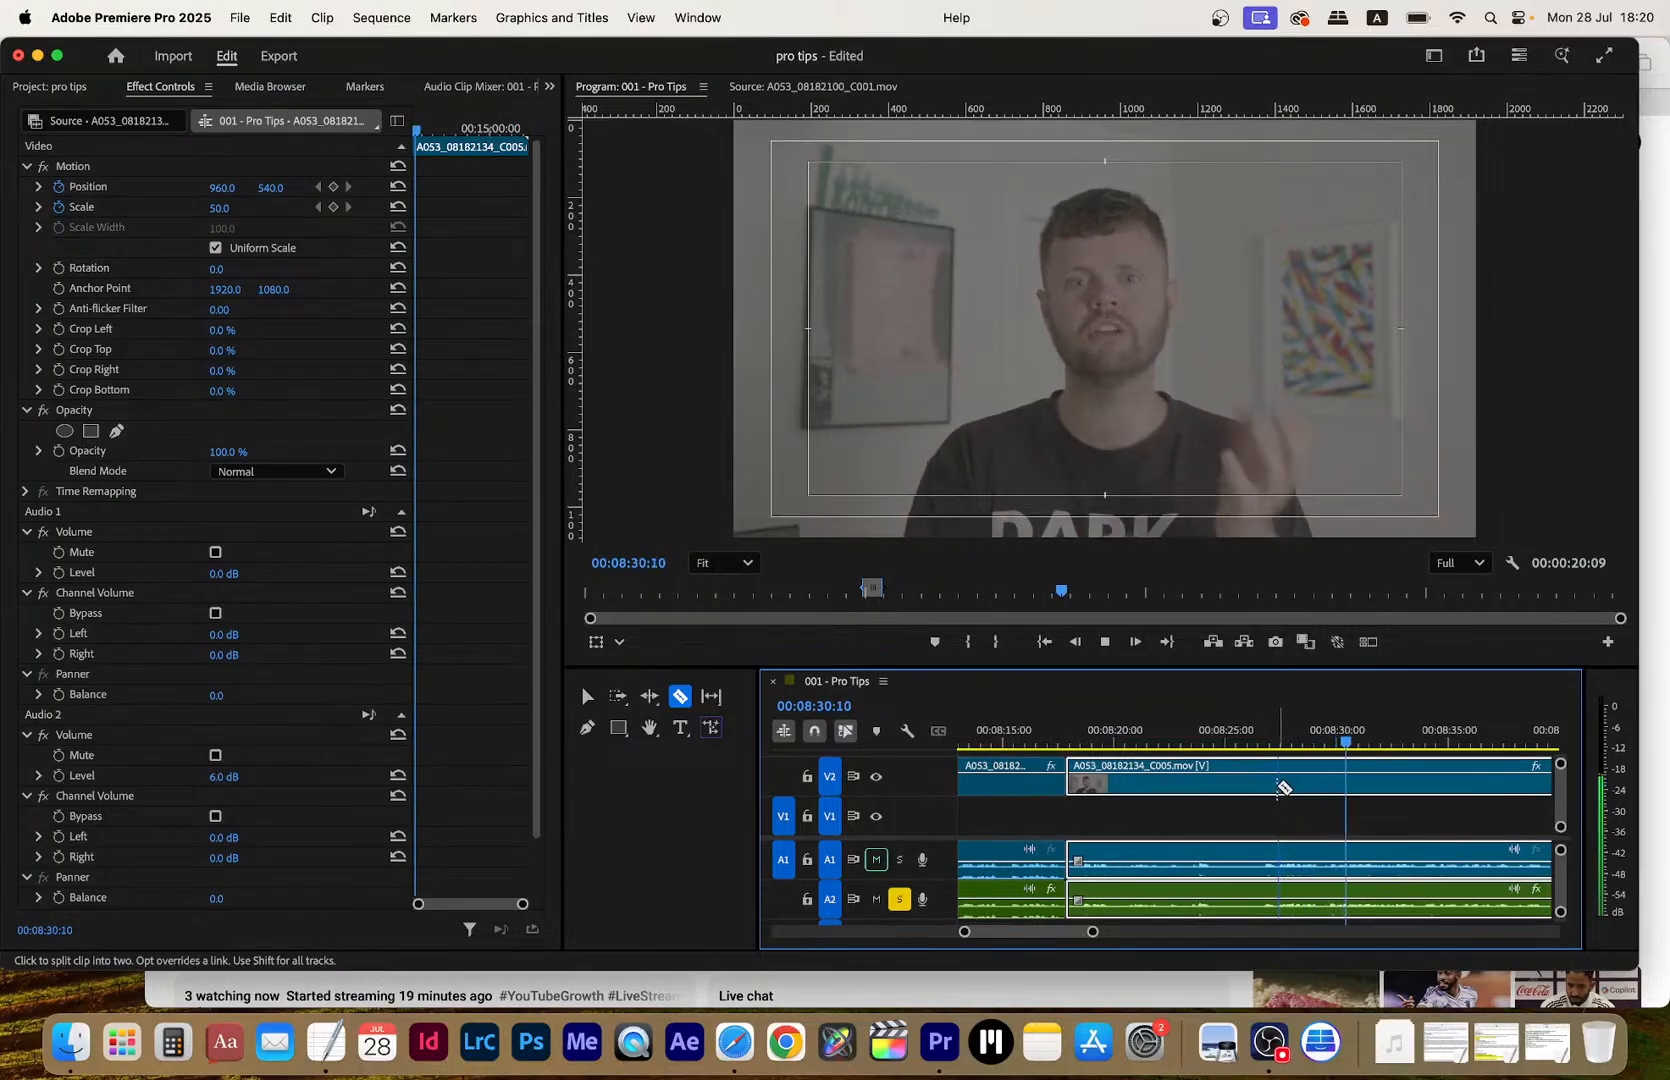
{"action": "left_click", "coordinate": [1278, 786]}
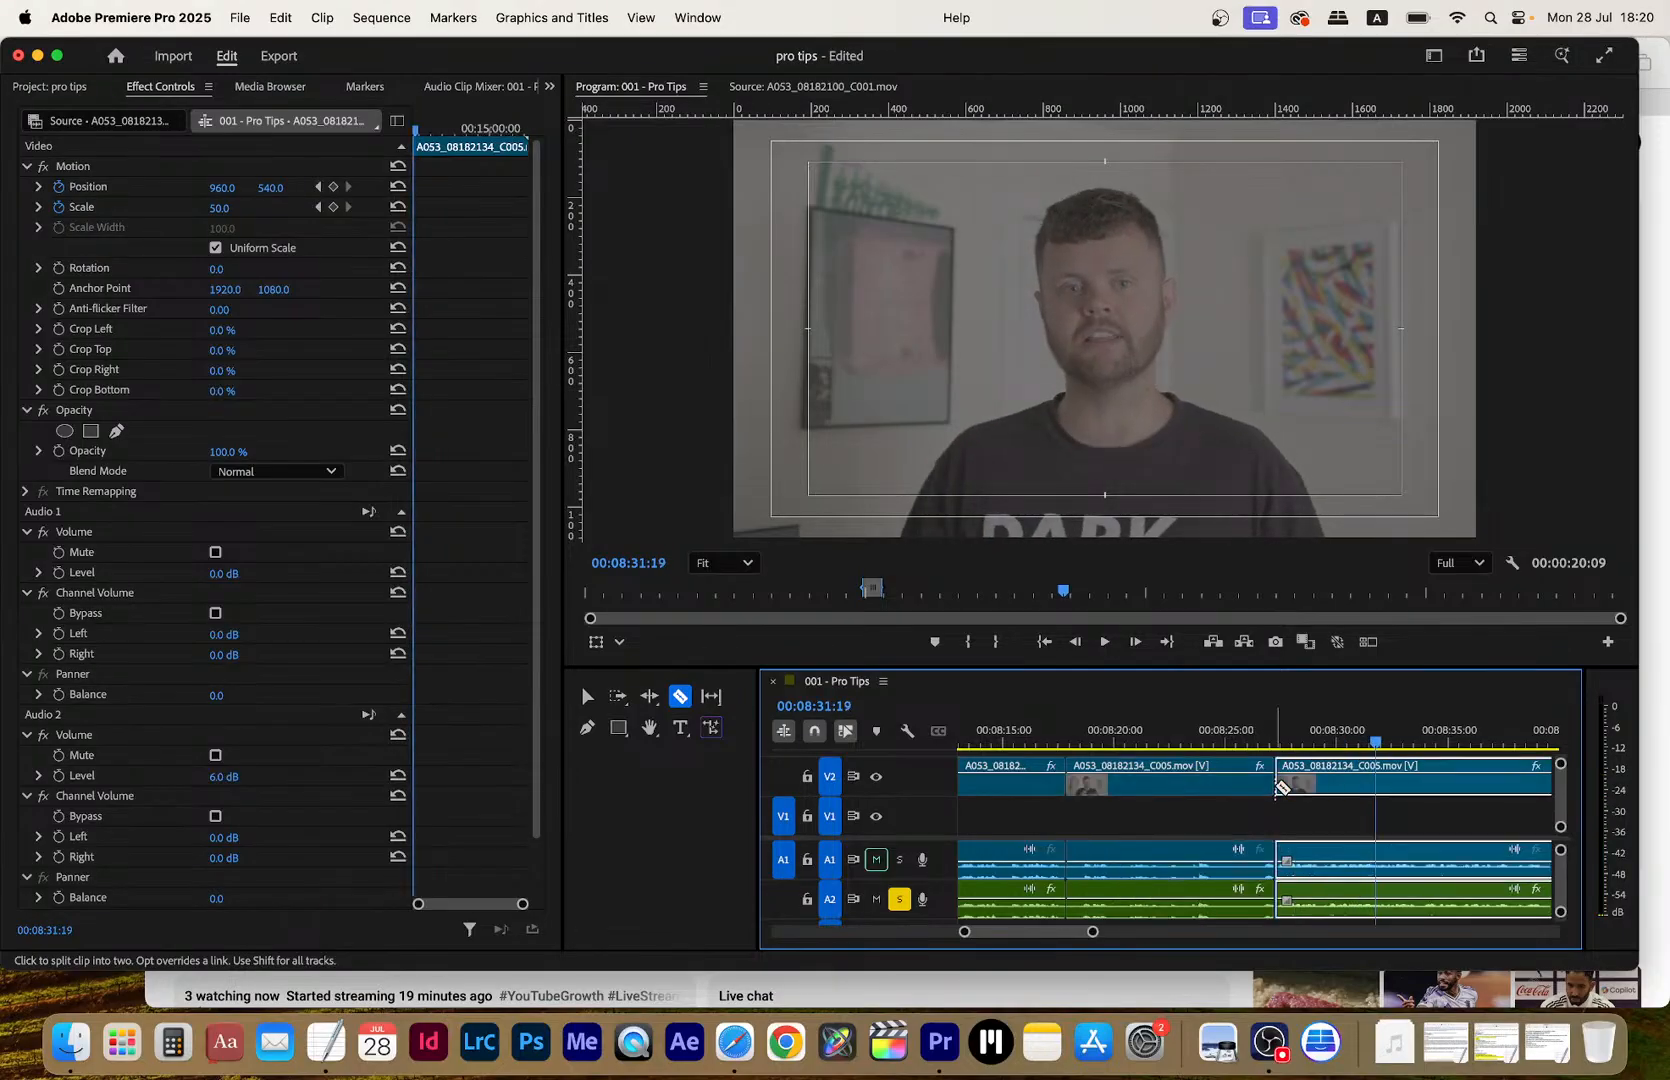
{"action": "key", "text": "v"}
{"action": "left_click_drag", "start_coordinate": [1218, 785], "coordinate": [1206, 824]}
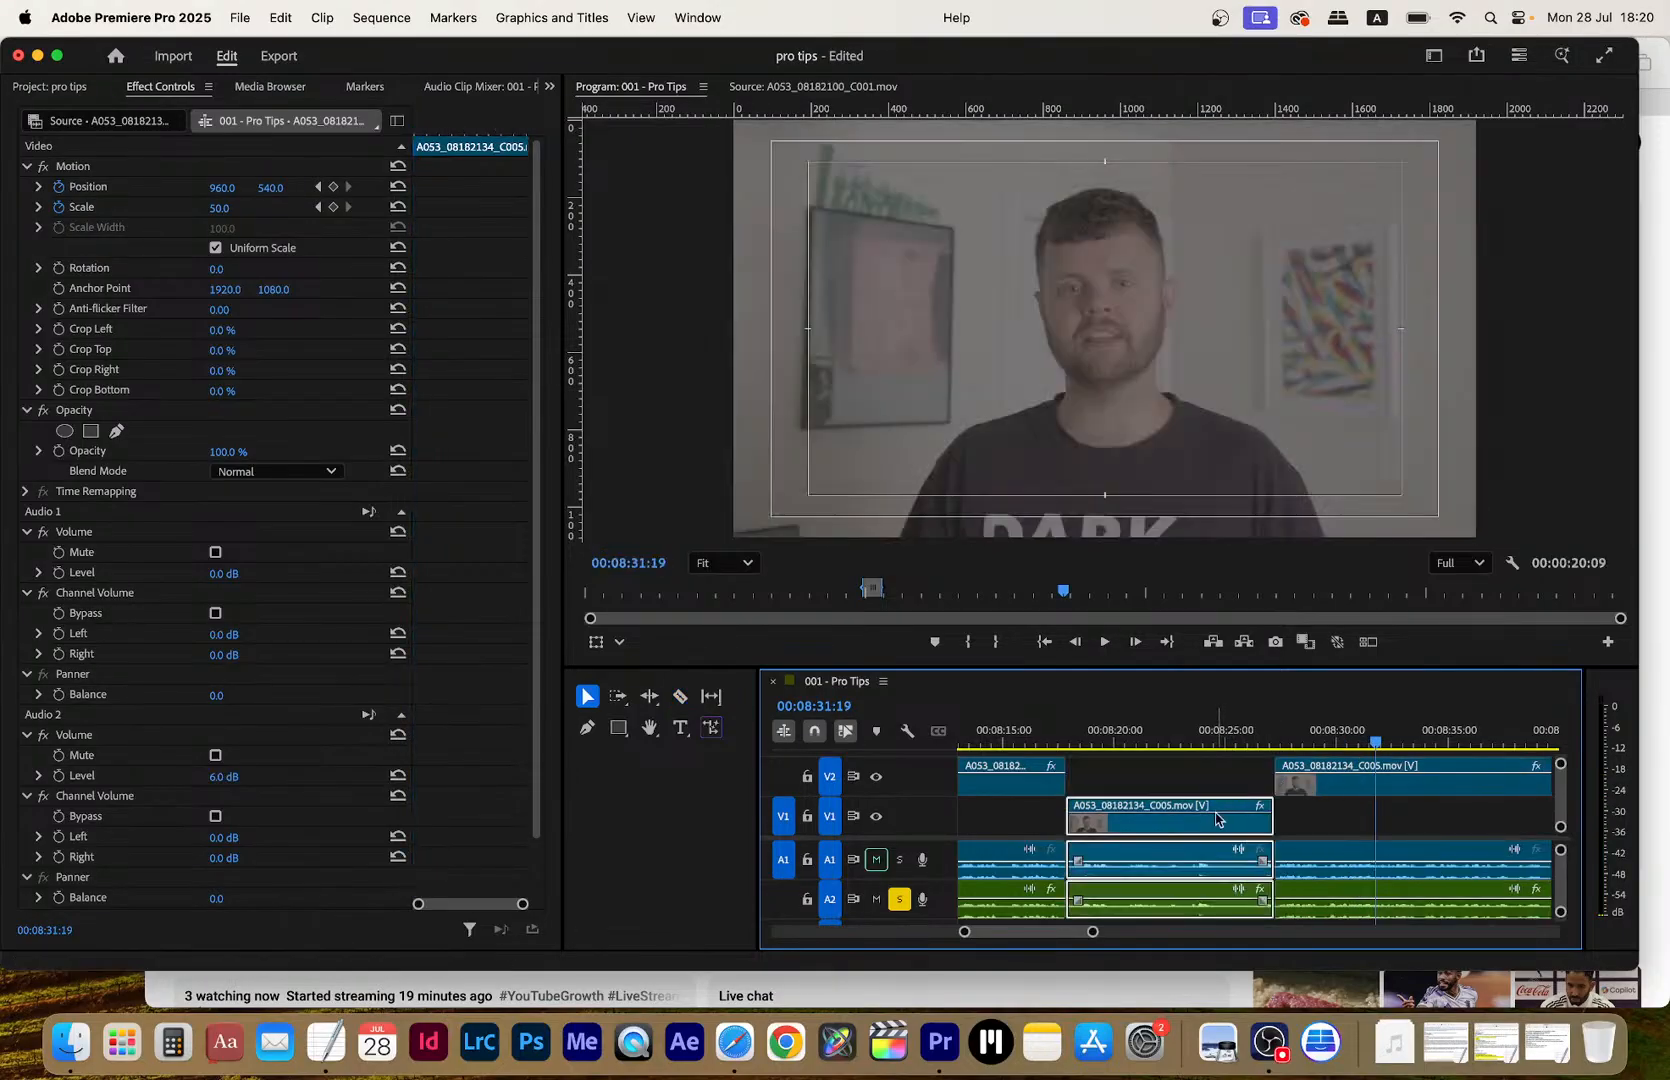
Play on through the last V2 clip and split it at 00:08:50:04
{"action": "key", "text": "space"}
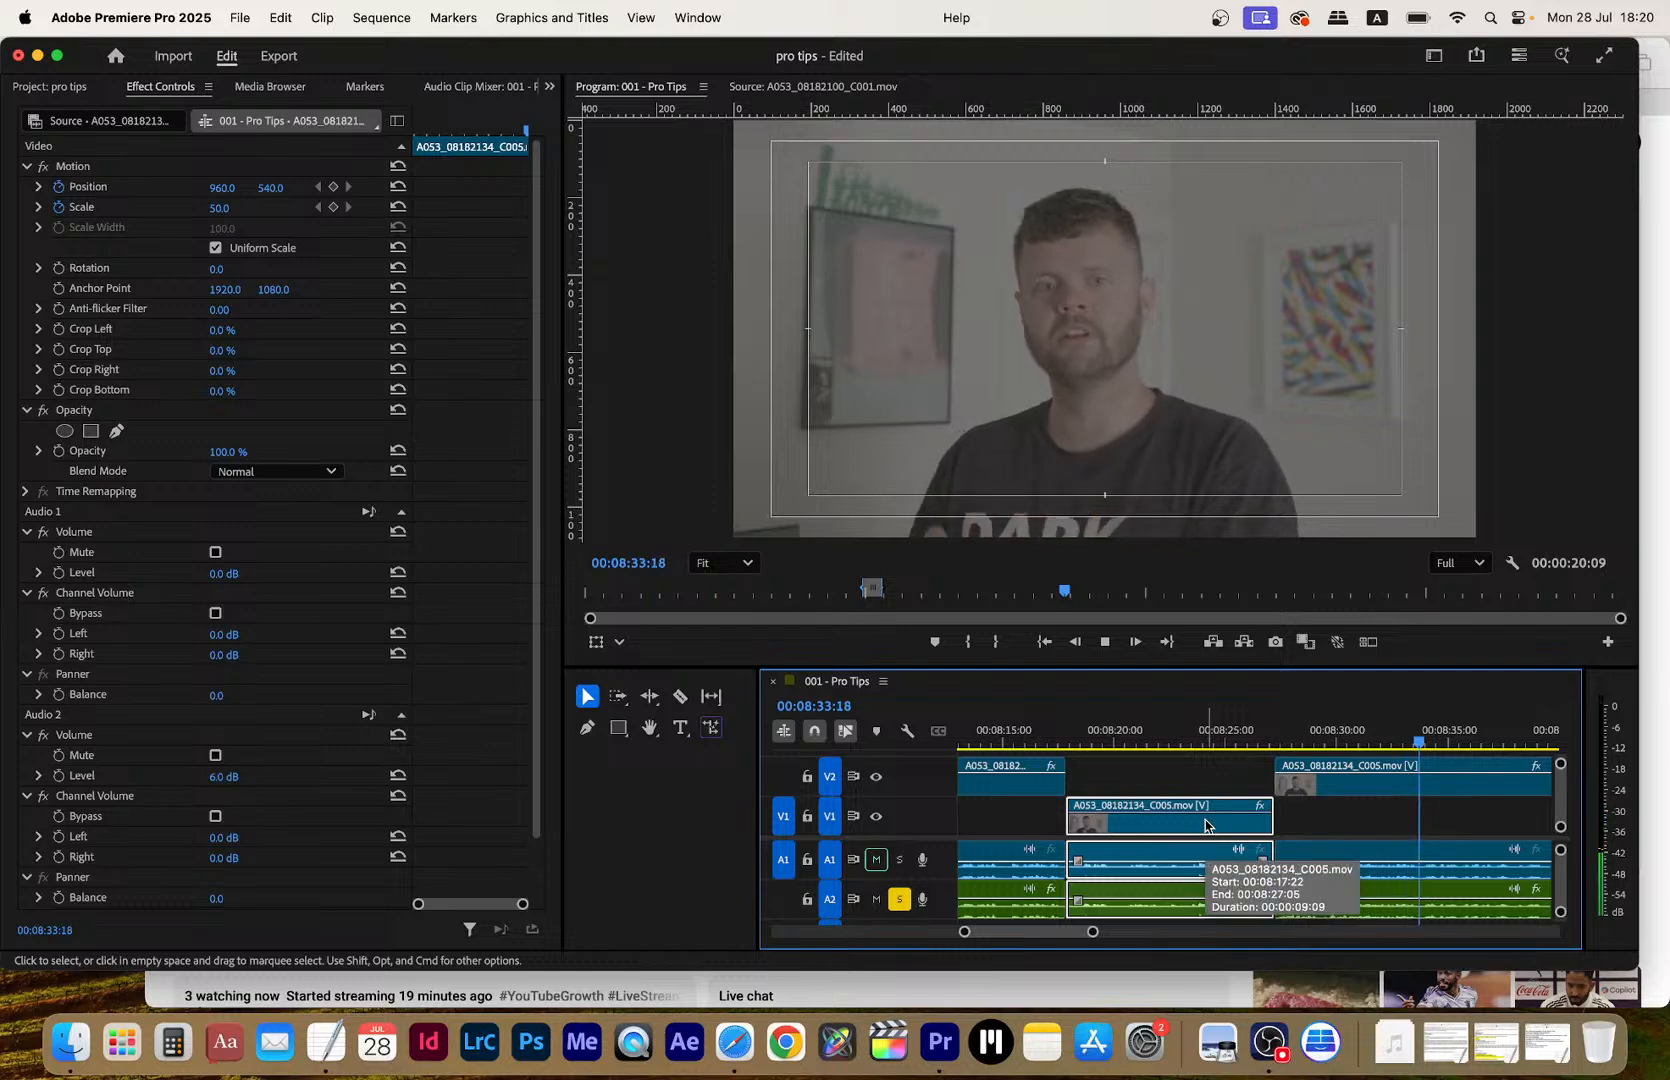
{"action": "key", "text": "c"}
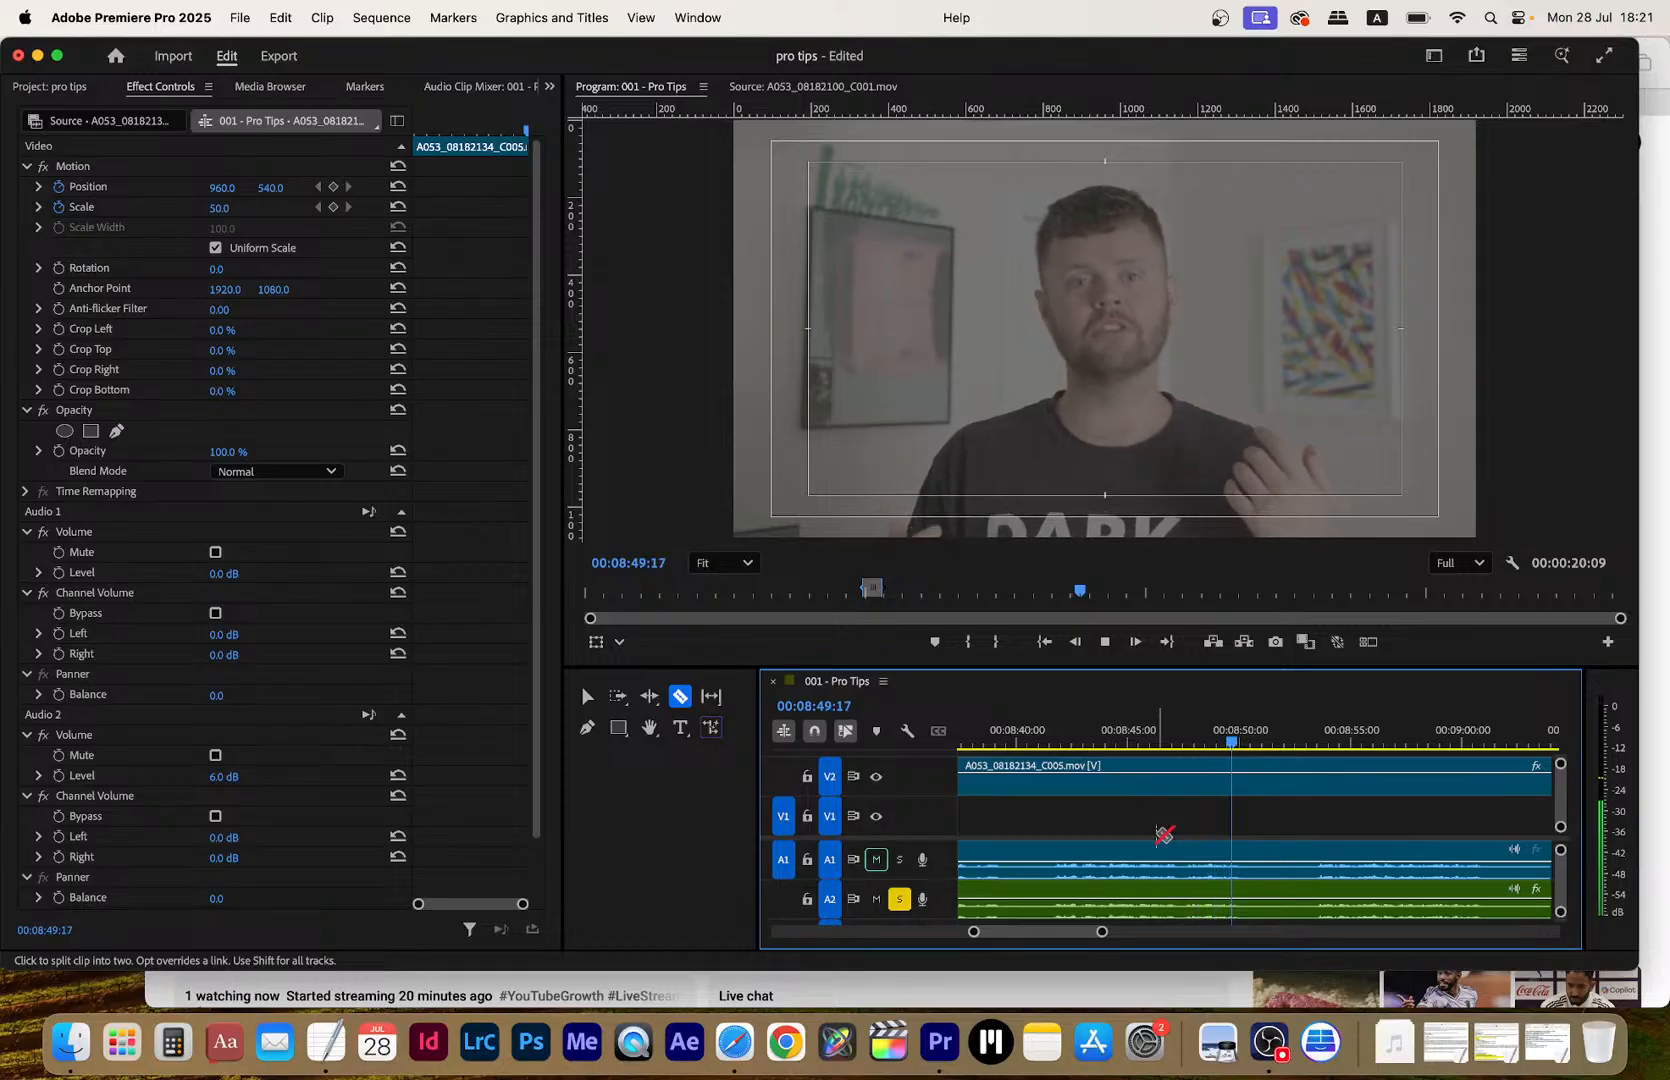
{"action": "left_click", "coordinate": [1241, 781]}
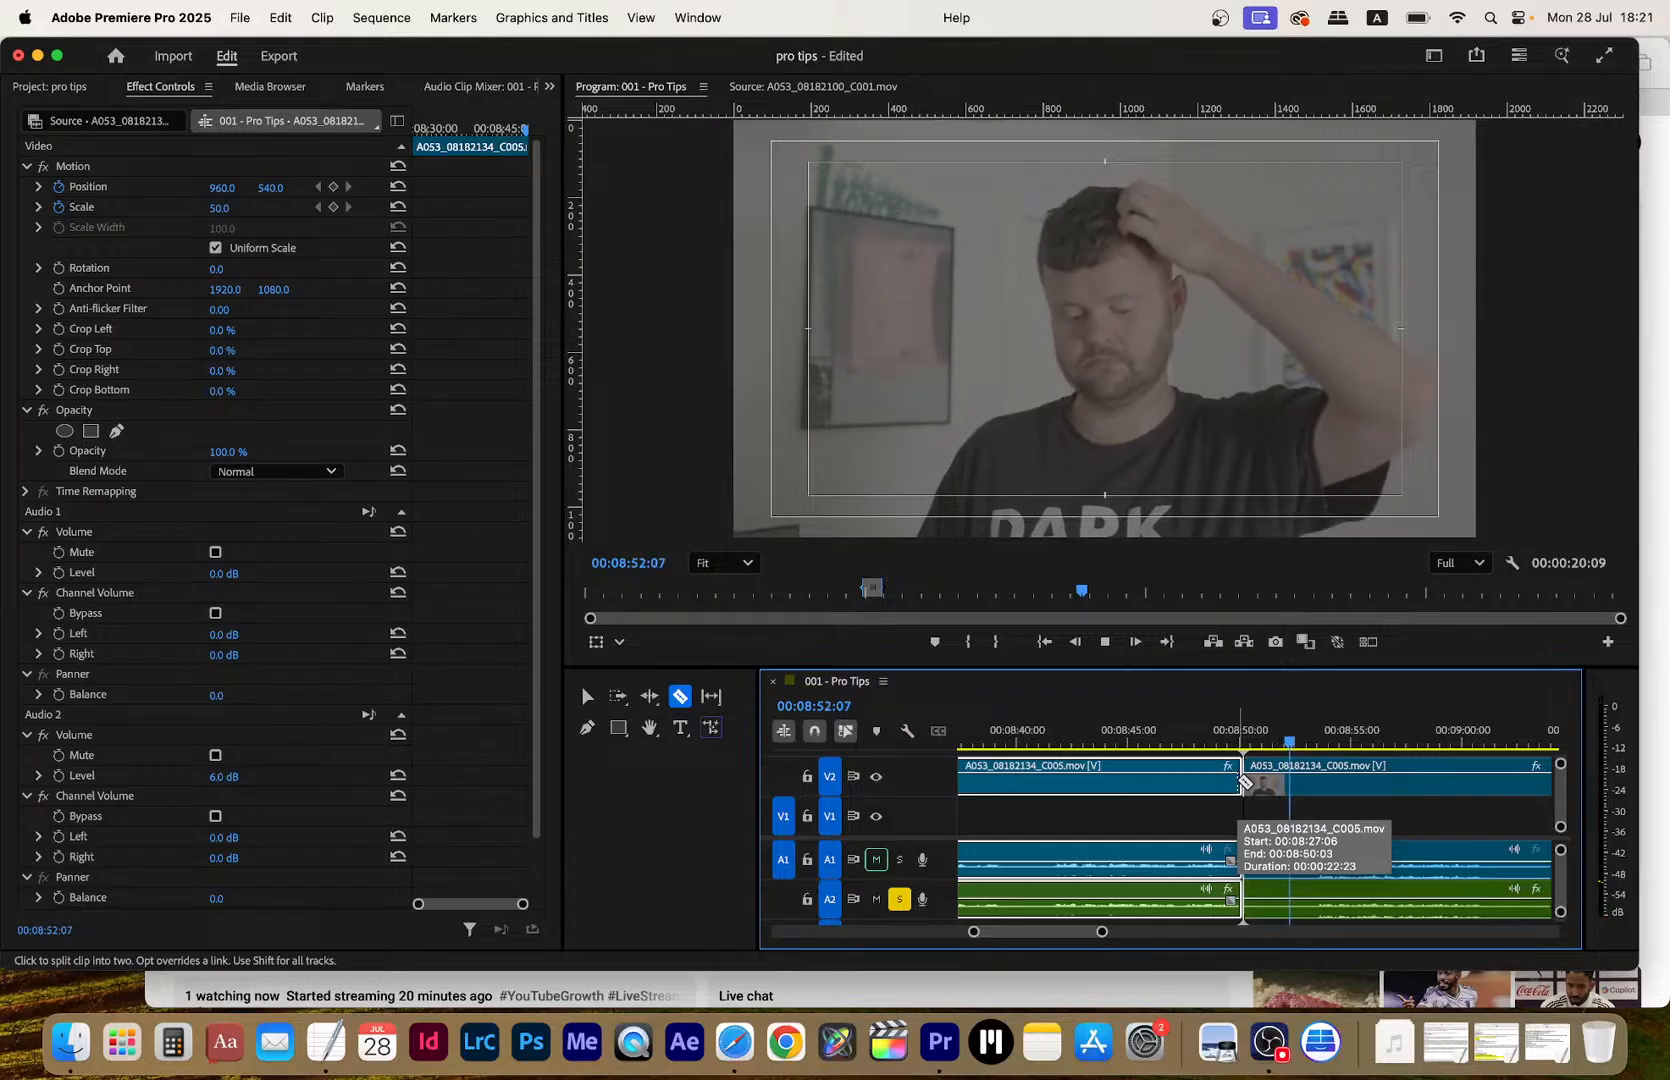
Split the V2 clip at about 00:08:53 and move the short section after 00:08:50:04 down to track V1
{"action": "left_click", "coordinate": [1311, 777]}
{"action": "key", "text": "v"}
{"action": "left_click_drag", "start_coordinate": [1285, 782], "coordinate": [1293, 822]}
Play on past the short V1 section and split the V2 clip at 00:09:01:02
{"action": "key", "text": "space"}
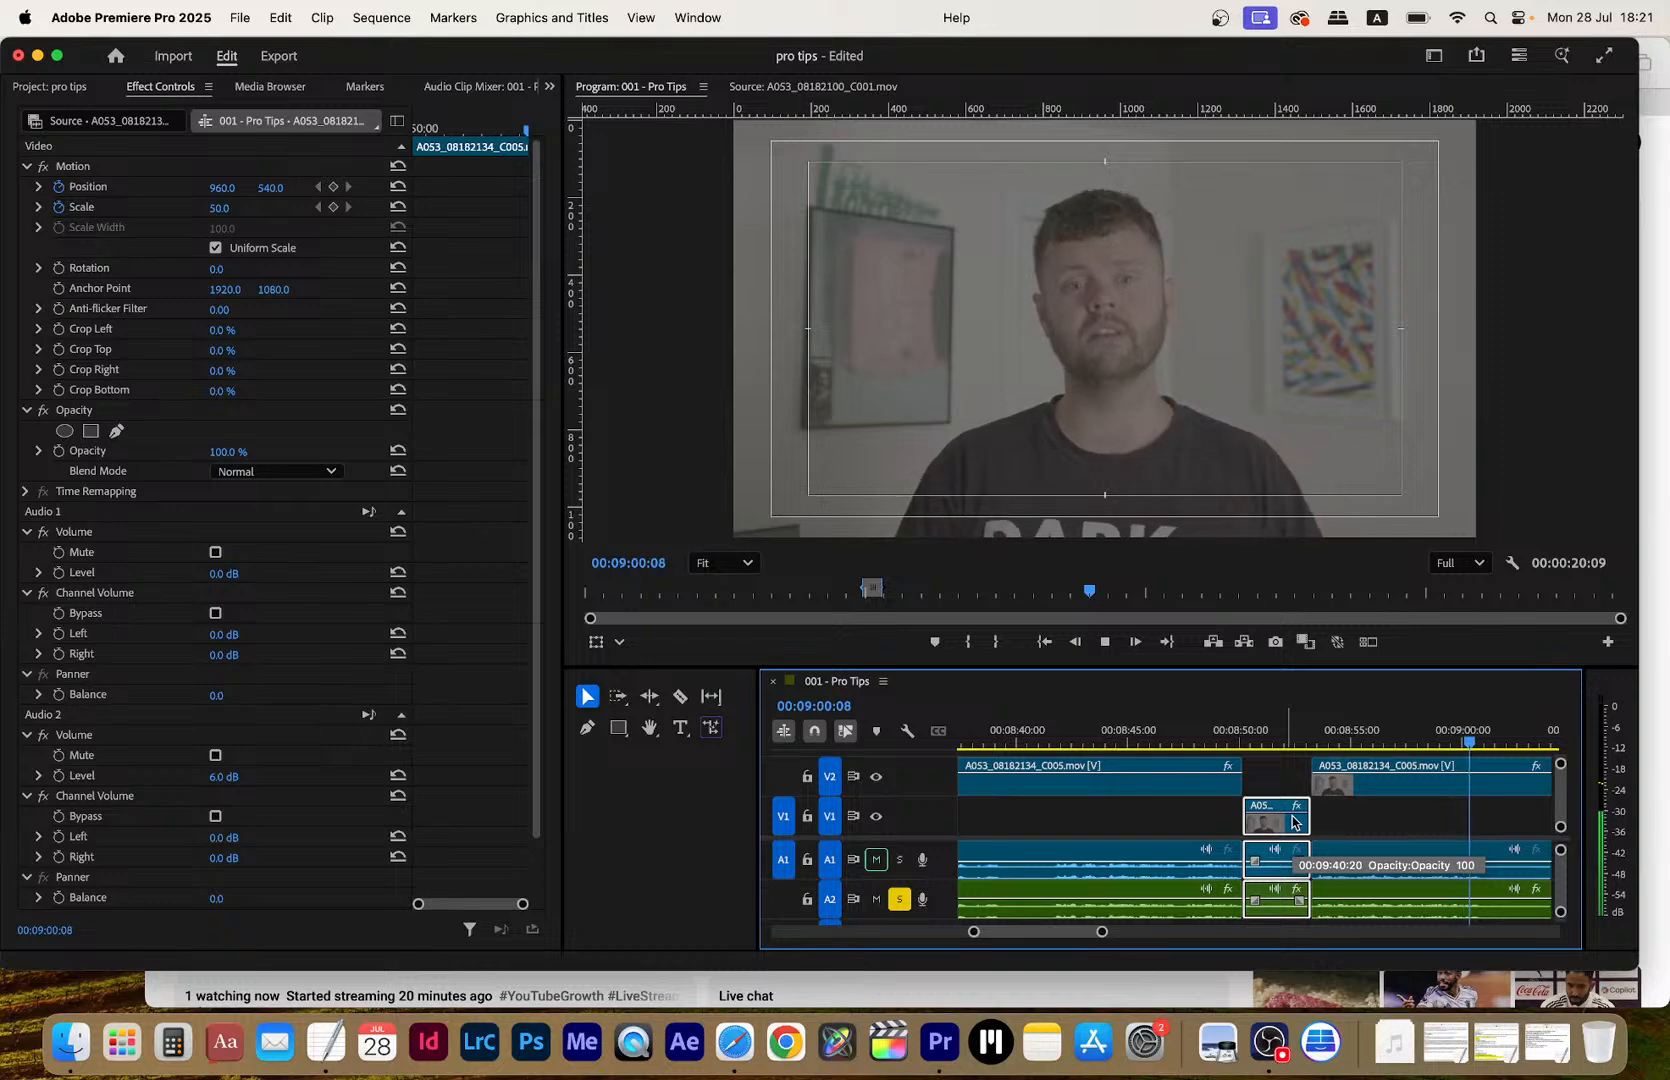
{"action": "left_click", "coordinate": [1471, 797]}
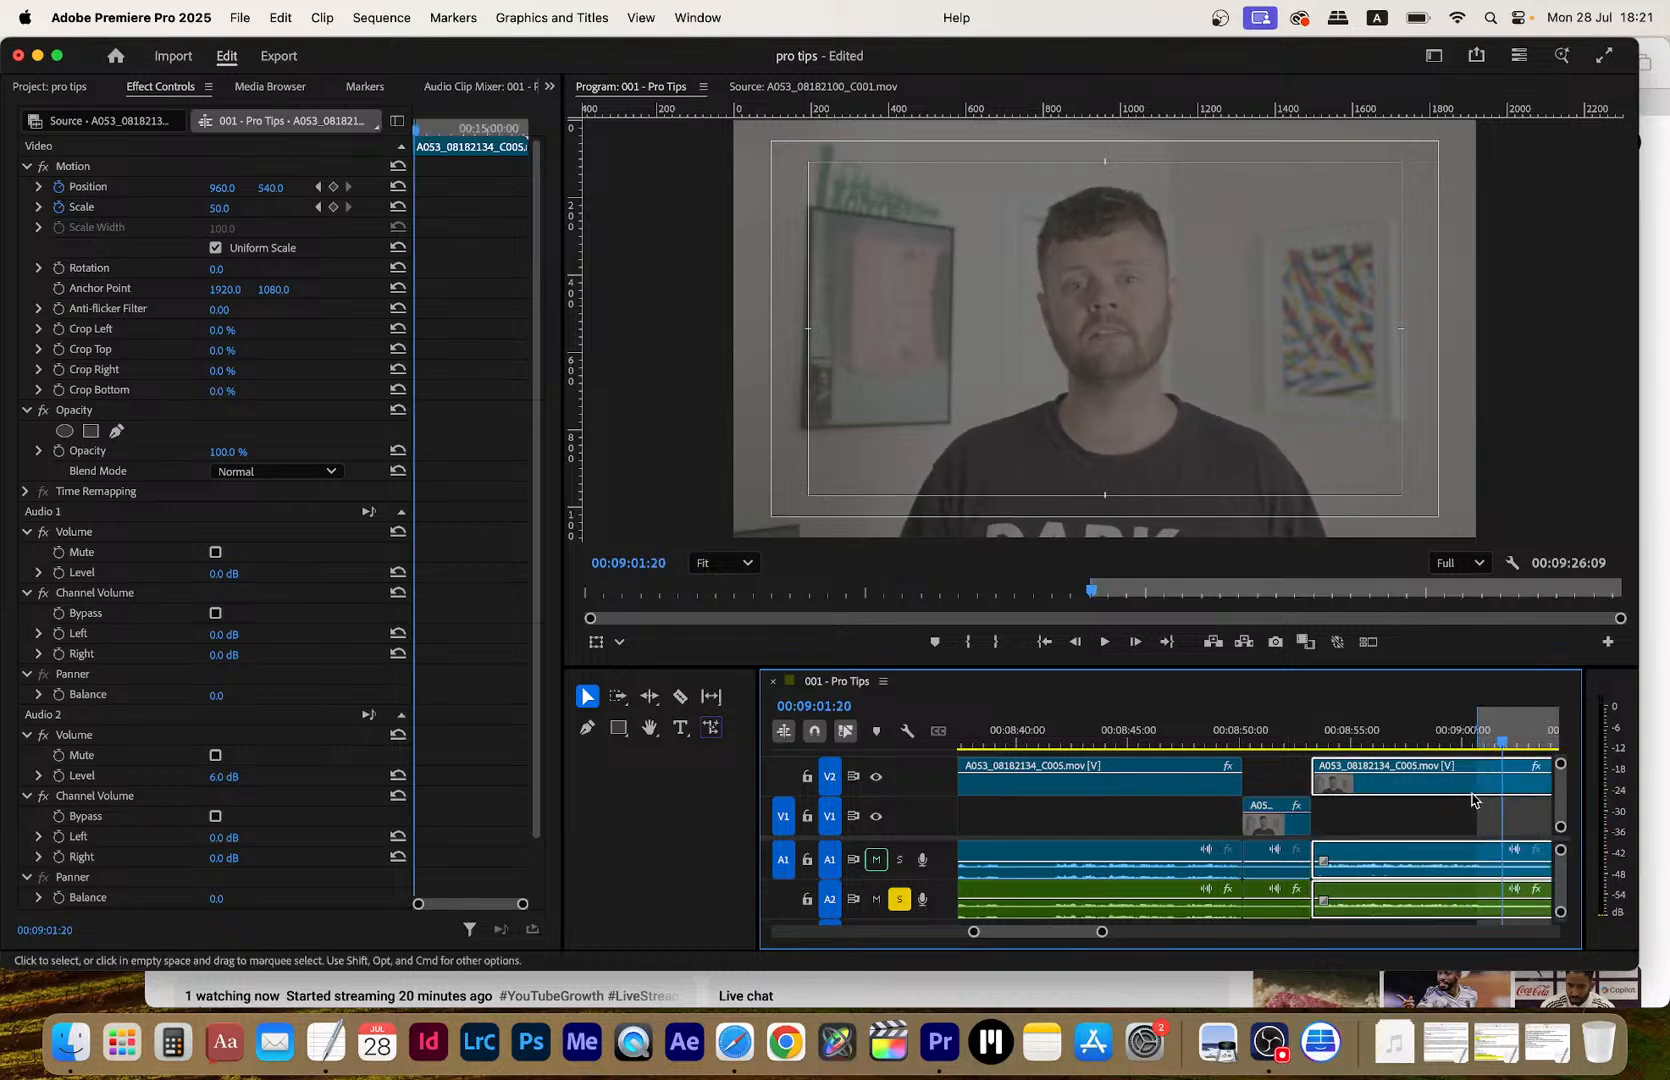
{"action": "left_click", "coordinate": [1491, 749]}
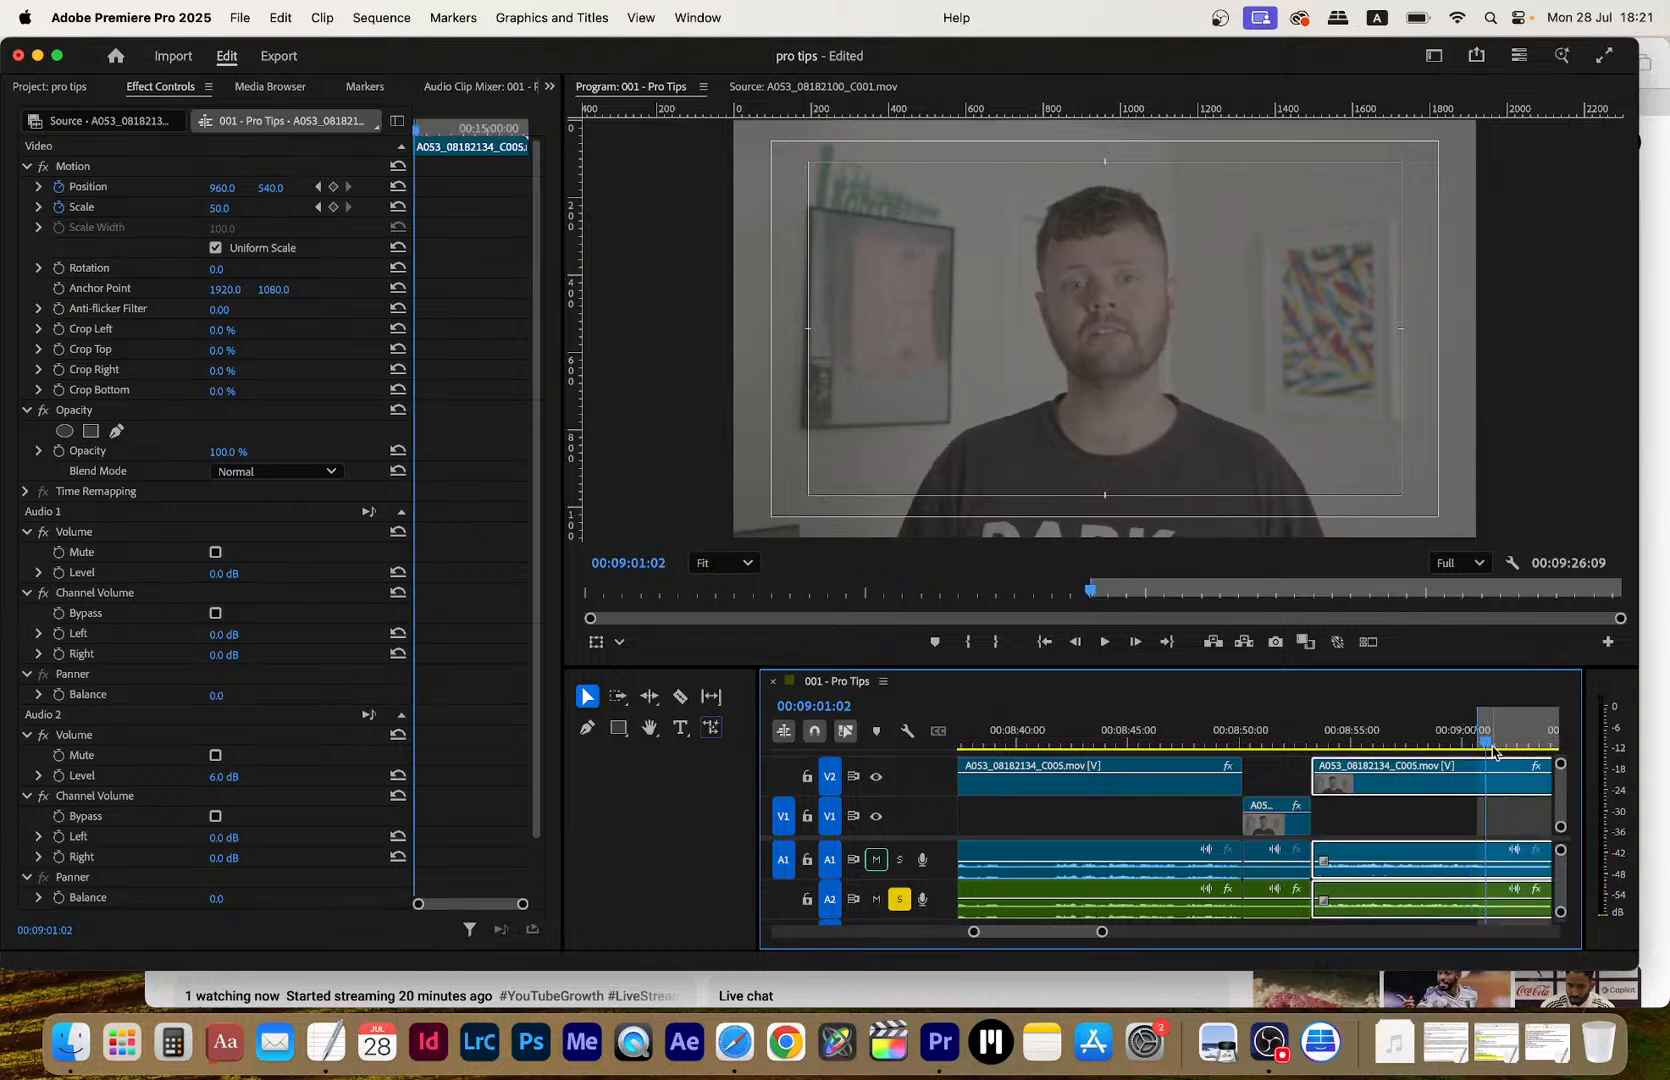
{"action": "key", "text": "c"}
{"action": "left_click", "coordinate": [1490, 777]}
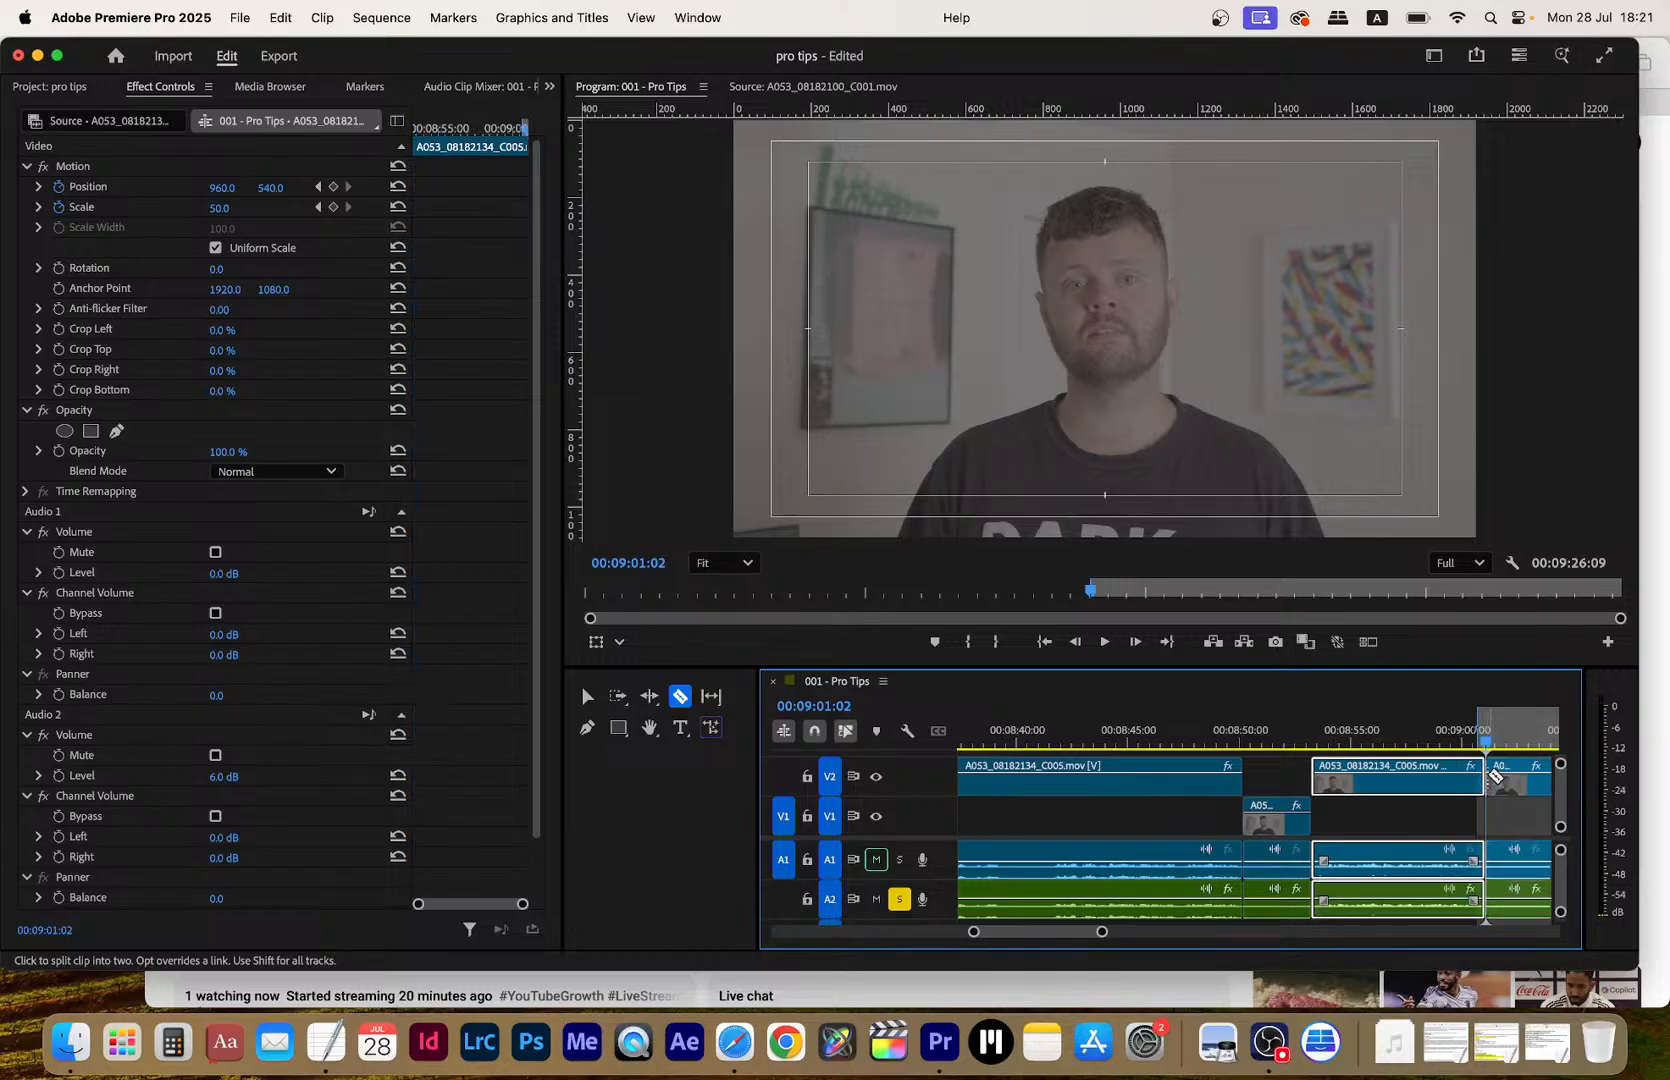
Find the start of the next usable take and split the V2 clip at 00:09:08:21
{"action": "scroll", "coordinate": [1487, 772], "scroll_direction": "right", "scroll_amount": 5}
{"action": "left_click", "coordinate": [1244, 740]}
{"action": "left_click_drag", "start_coordinate": [1244, 740], "coordinate": [1253, 741]}
{"action": "left_click", "coordinate": [1258, 784]}
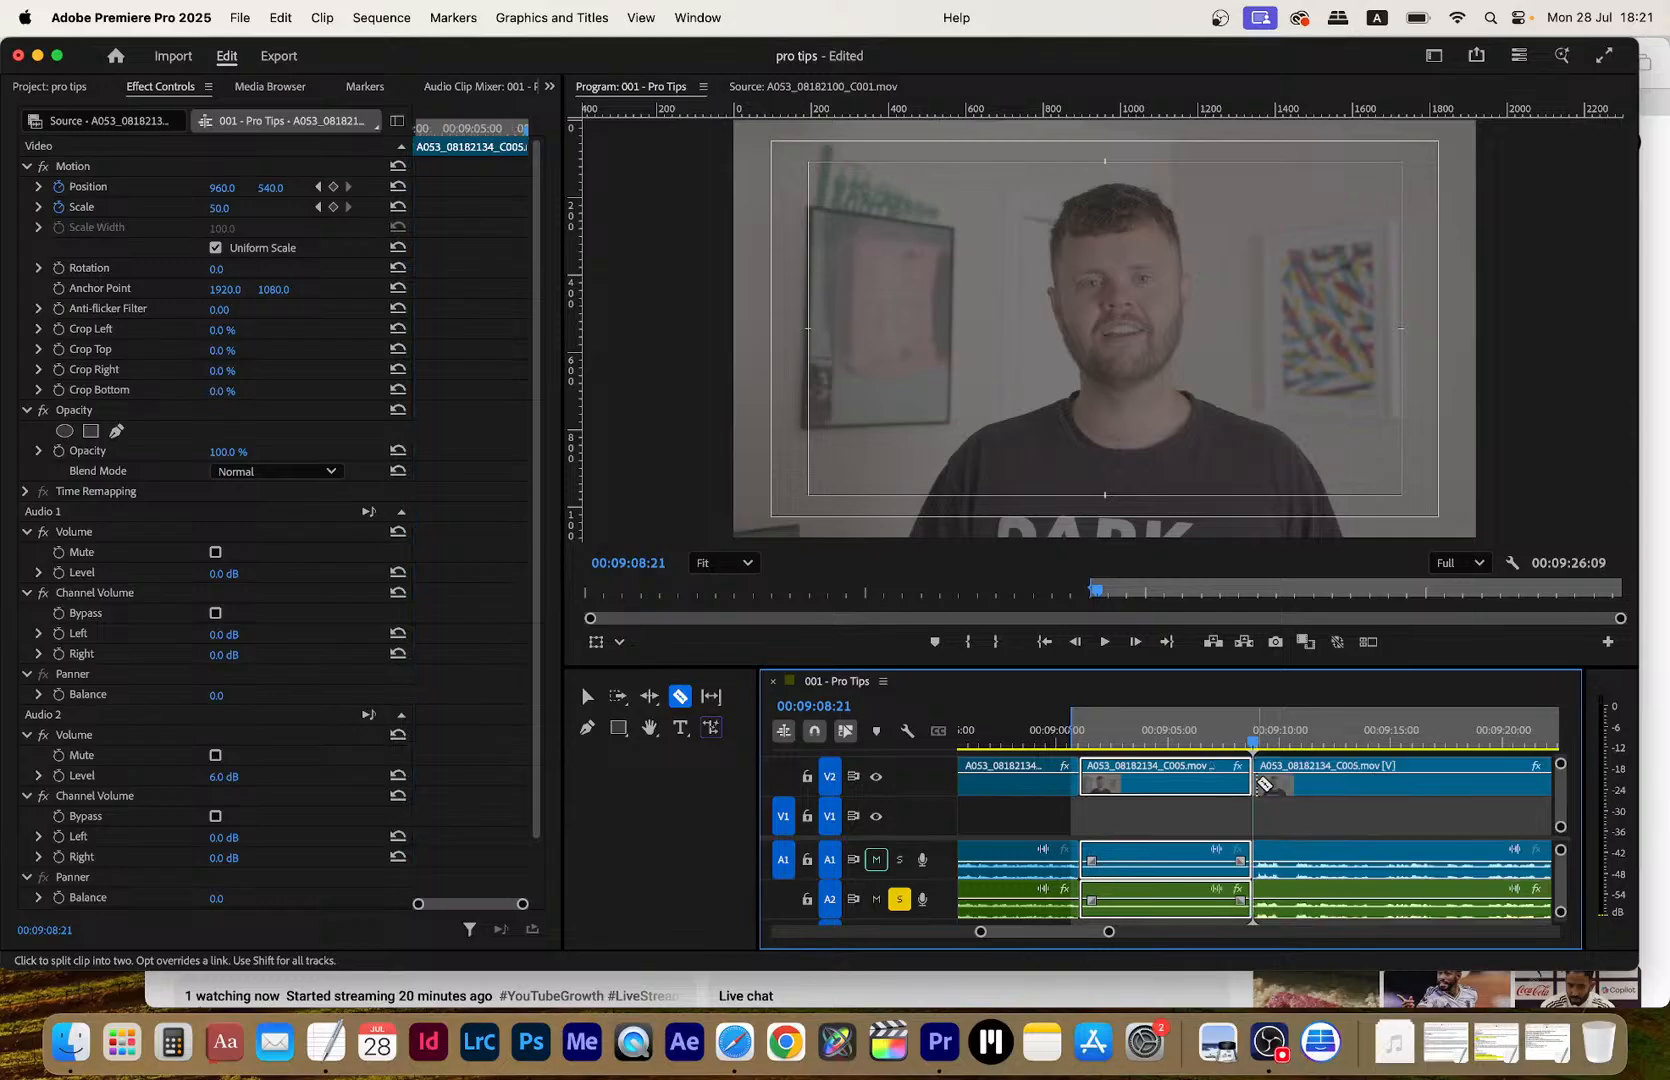
Move the section from 00:09:01:02 to 00:09:08:21 down to track V1 and save the project
{"action": "key", "text": "v"}
{"action": "left_click_drag", "start_coordinate": [1224, 793], "coordinate": [1227, 821]}
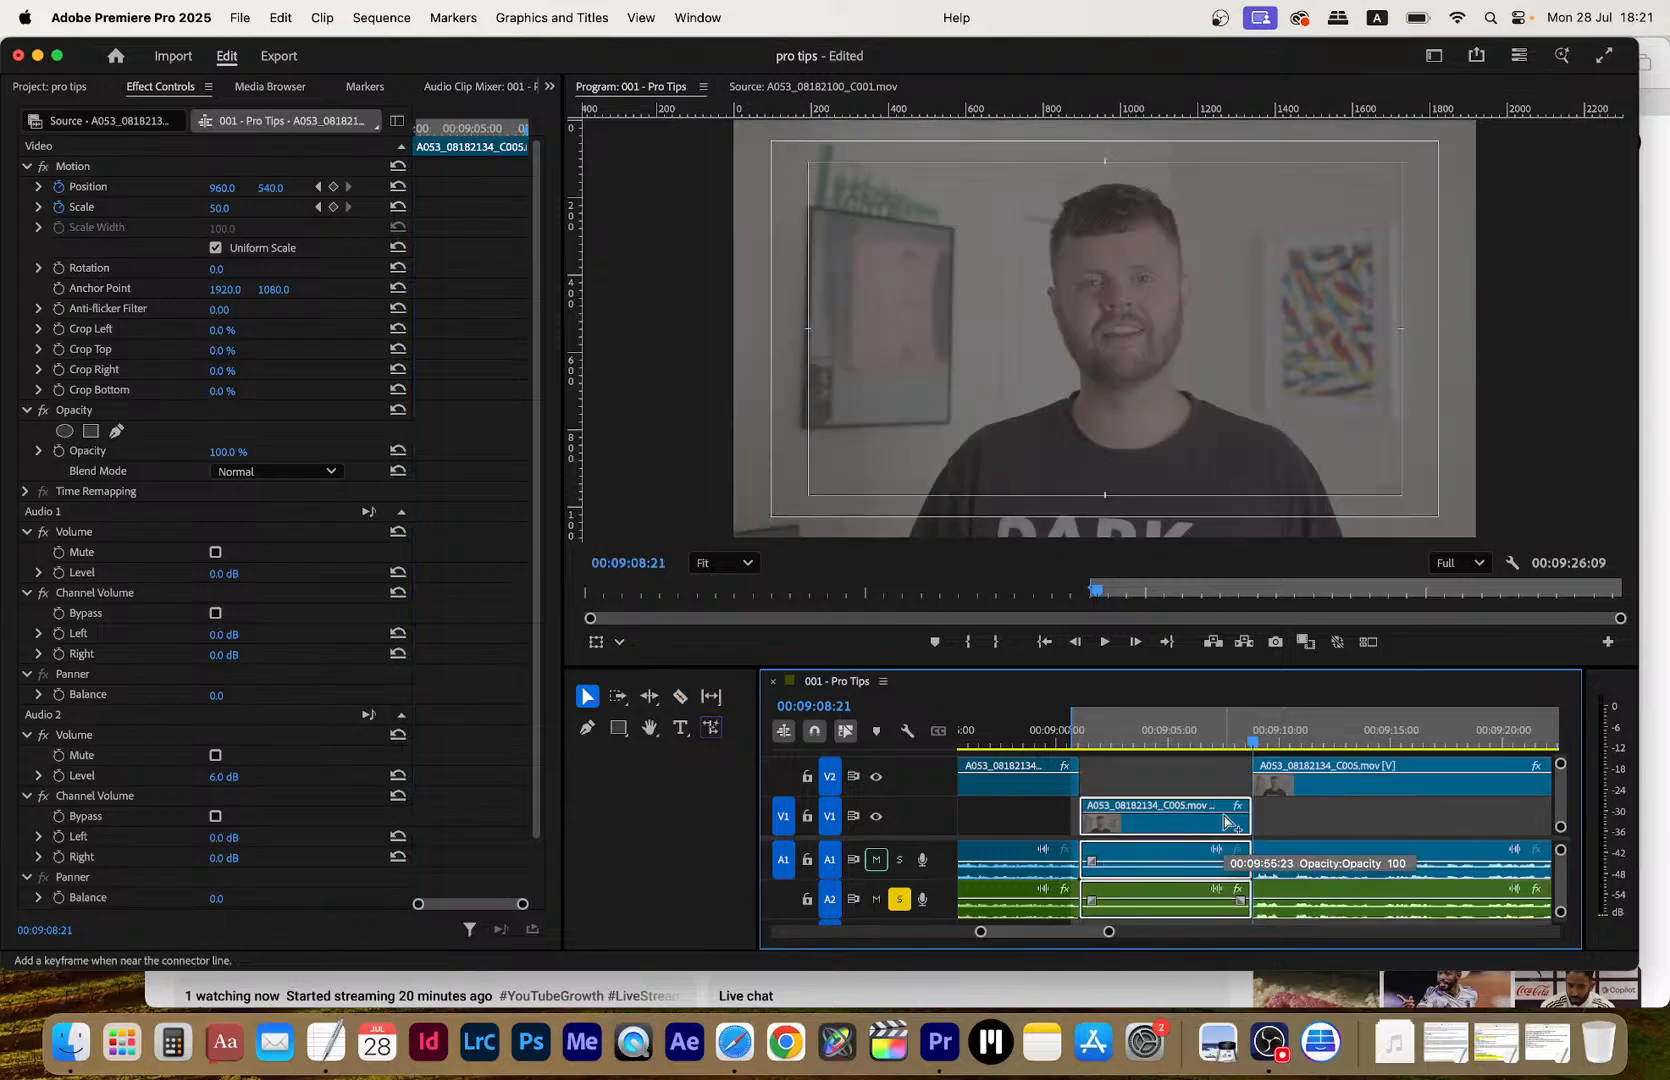
{"action": "key", "text": "super+s"}
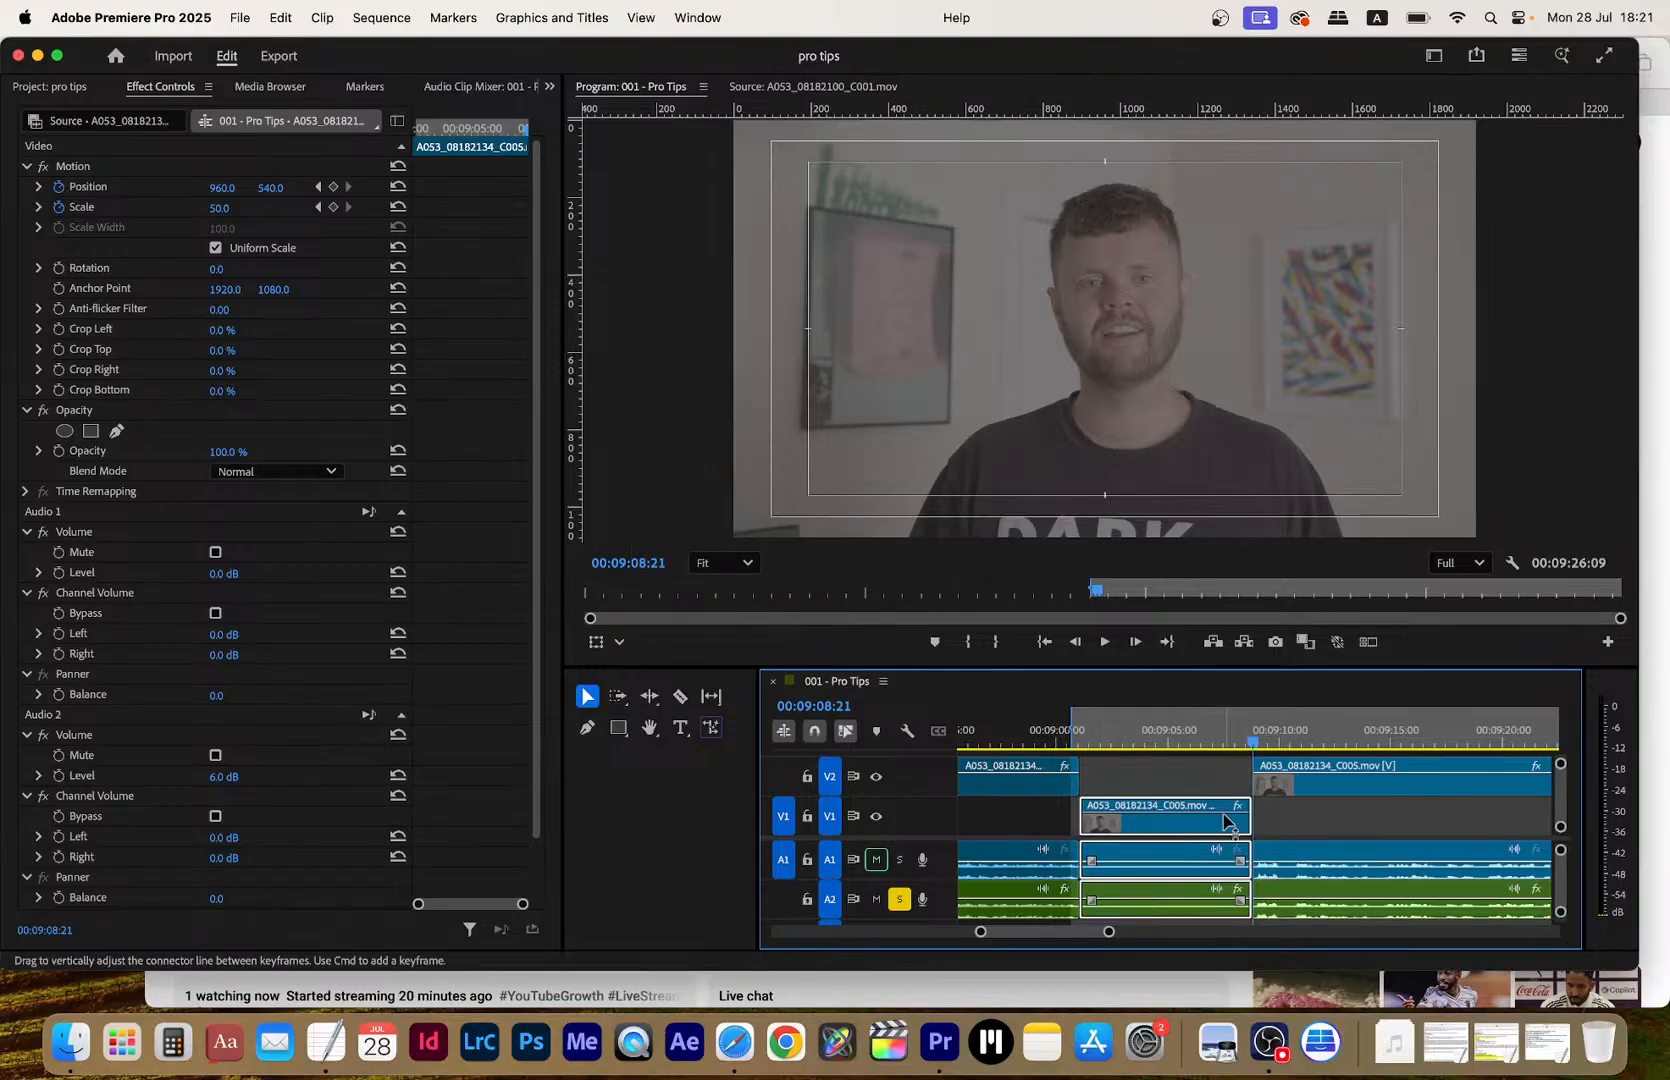
Play on from 00:09:08:21, check the live stream page and its chat in Safari, and return to Premiere Pro
{"action": "key", "text": "space"}
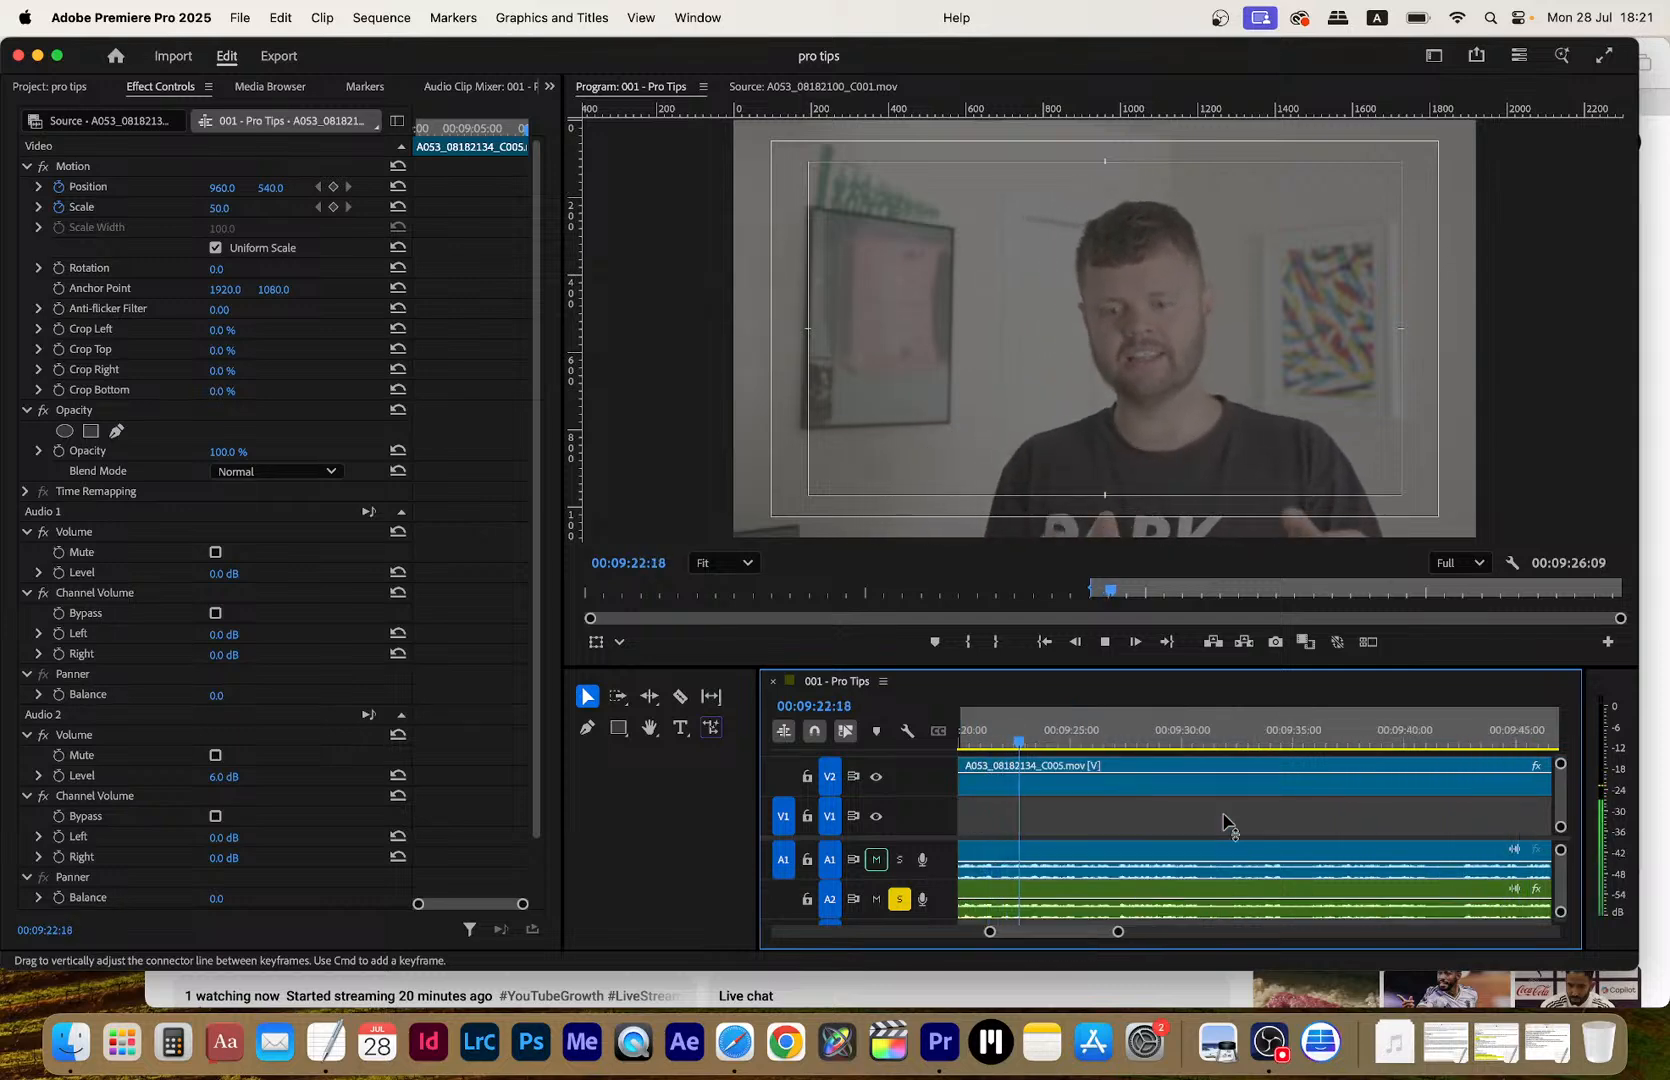
{"action": "key", "text": "c"}
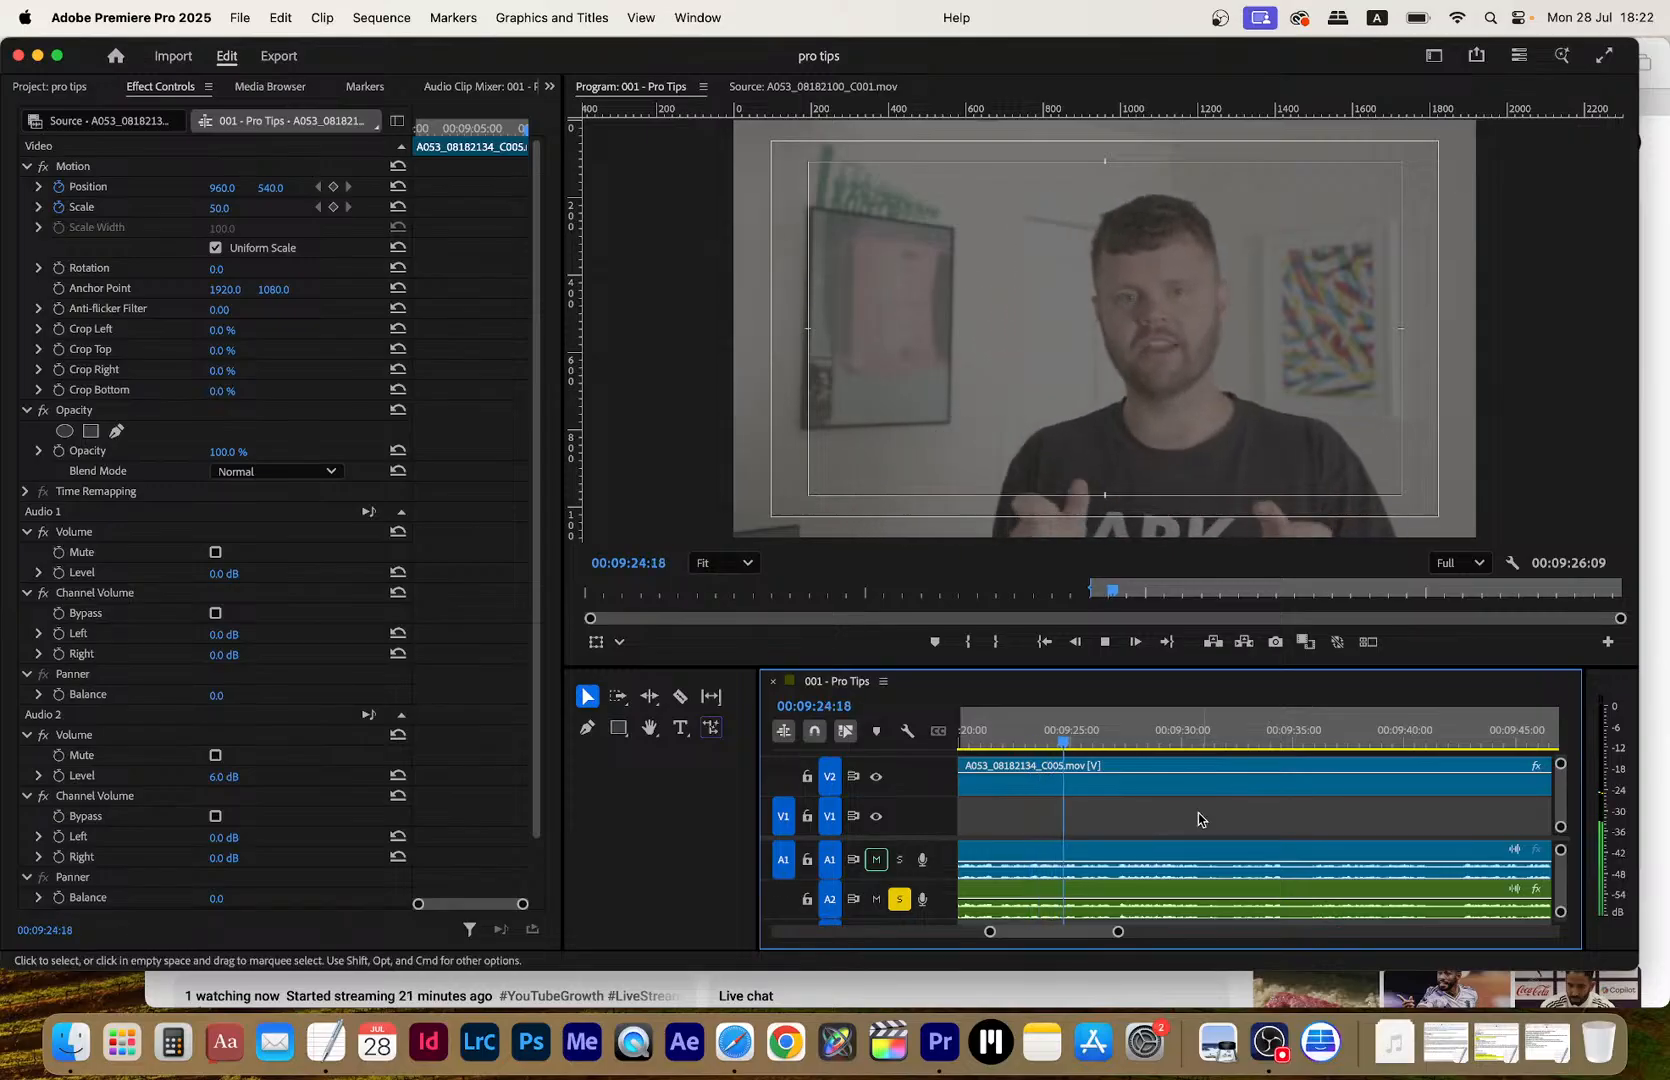
{"action": "left_click", "coordinate": [734, 1044]}
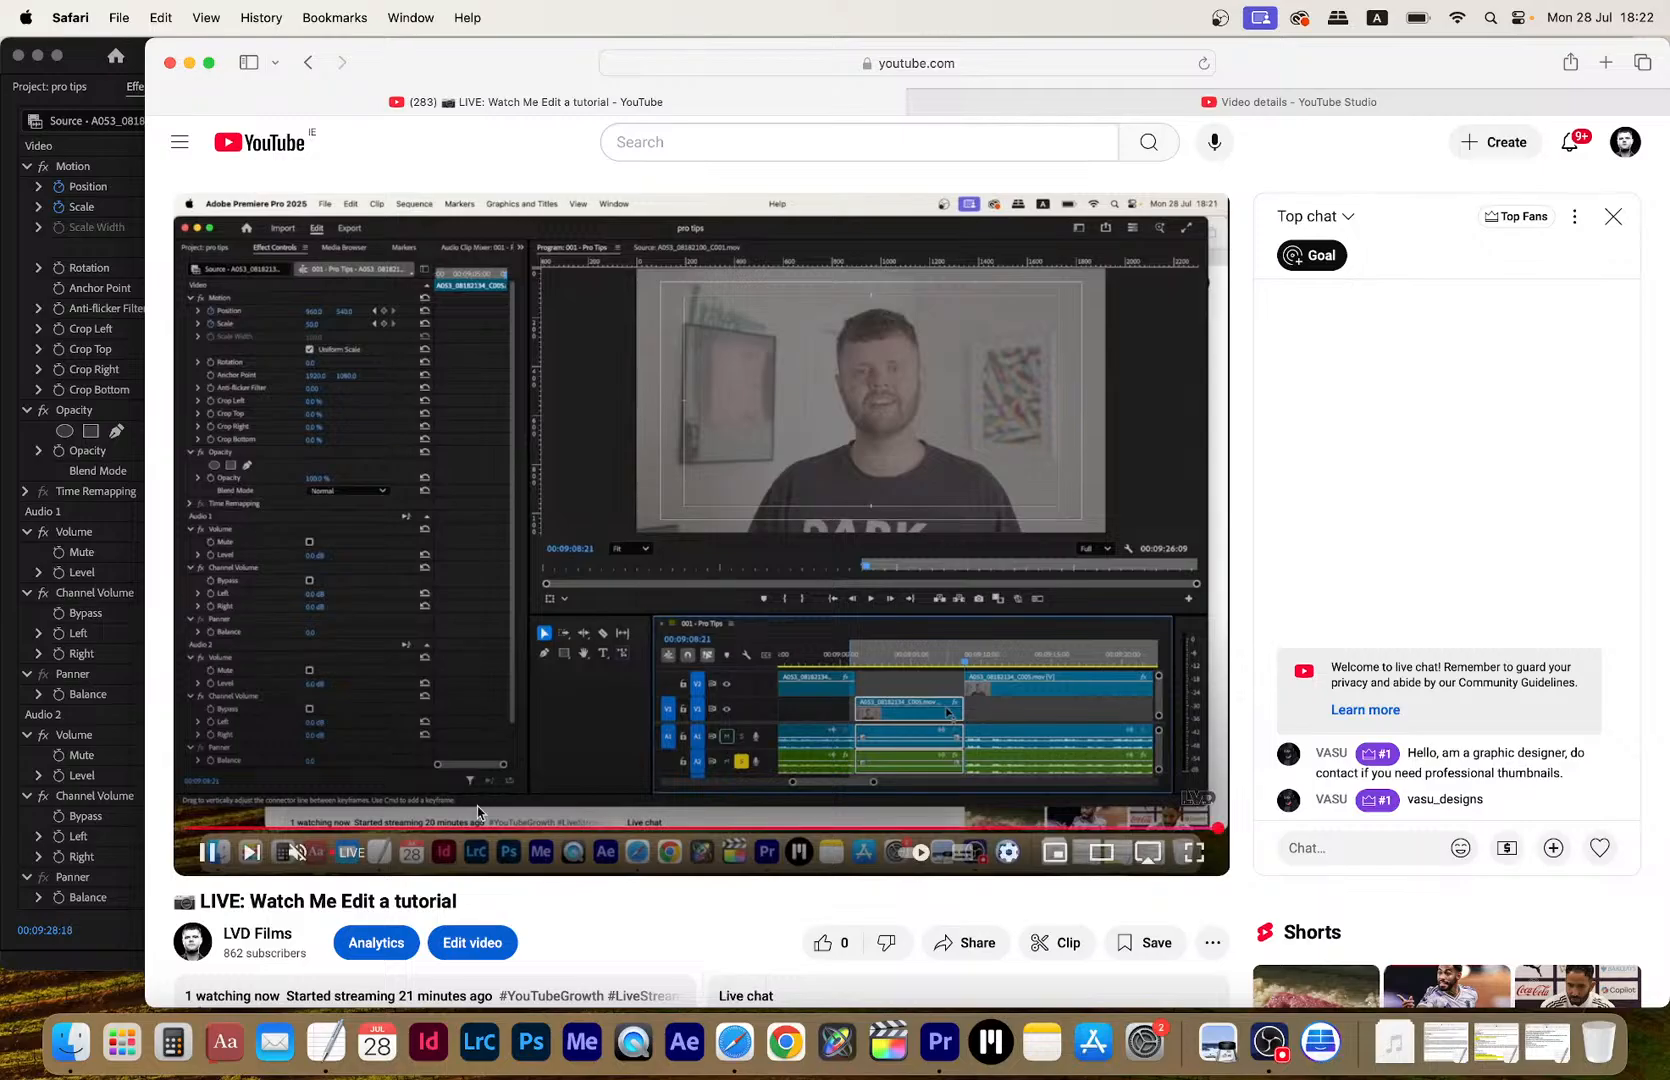
{"action": "left_click", "coordinate": [940, 1042]}
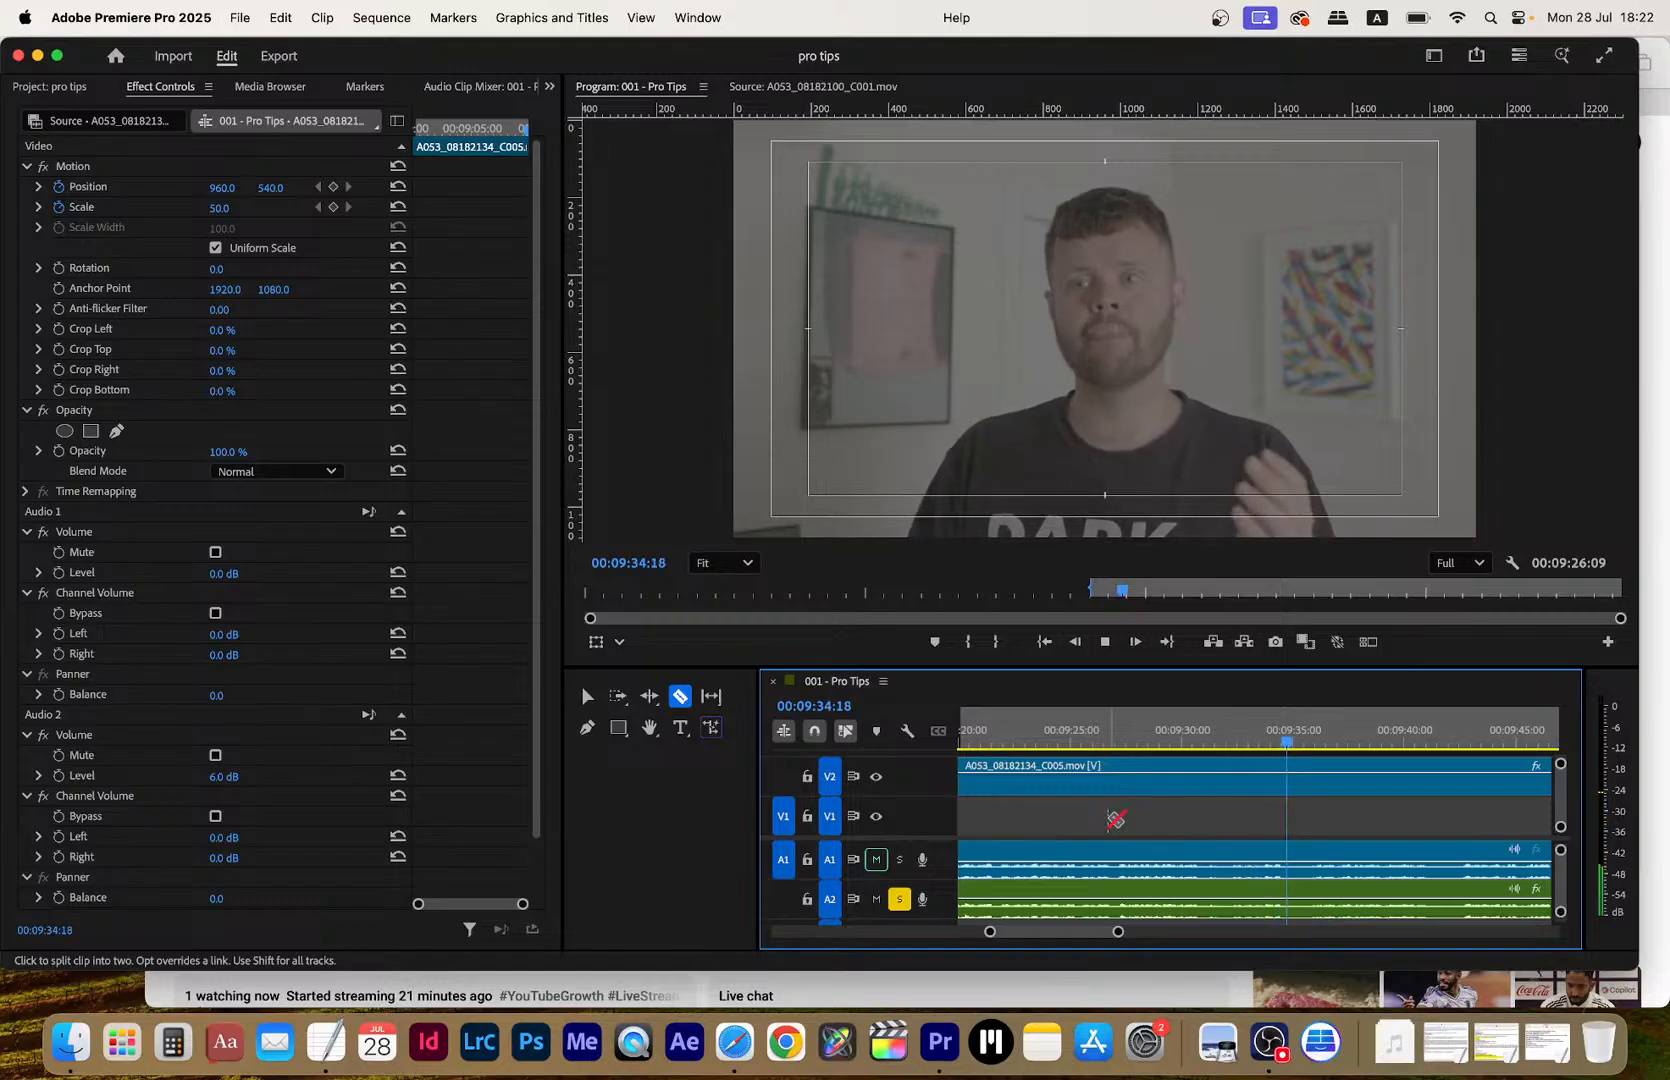
Replay the footage from about 00:09:26 and split the V2 clip at 00:09:27:01
{"action": "left_click", "coordinate": [1172, 733]}
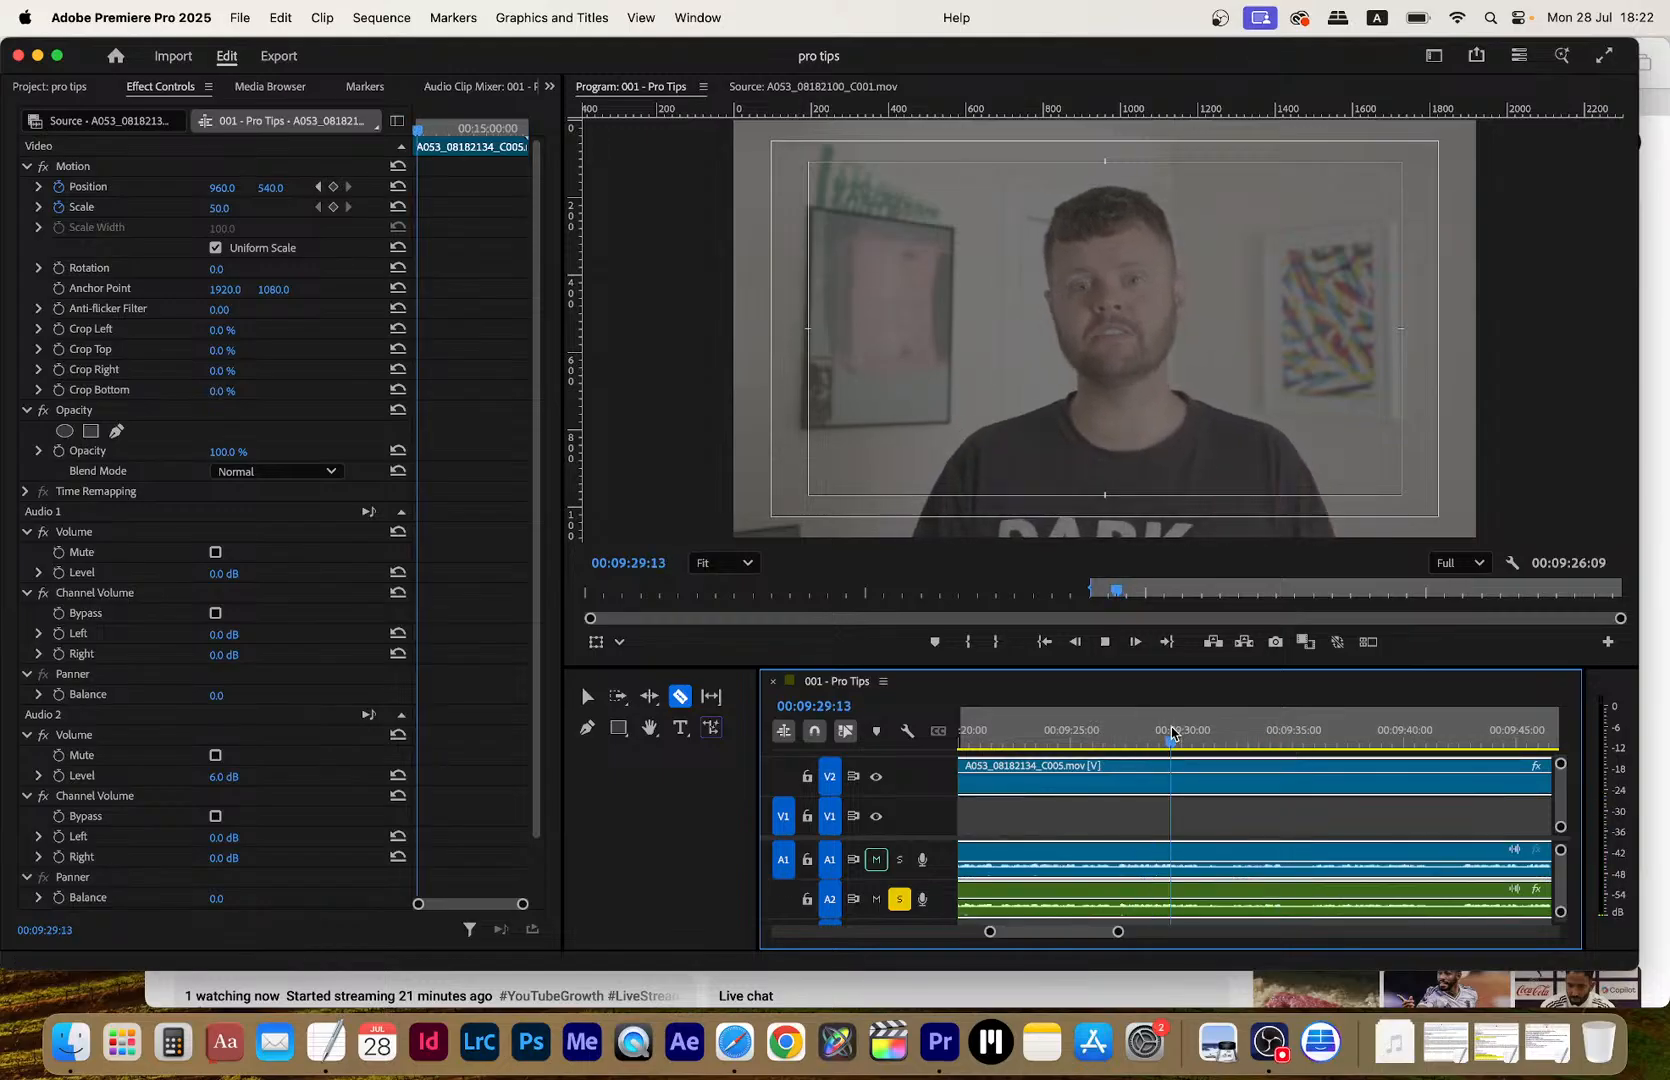
{"action": "left_click", "coordinate": [1093, 733]}
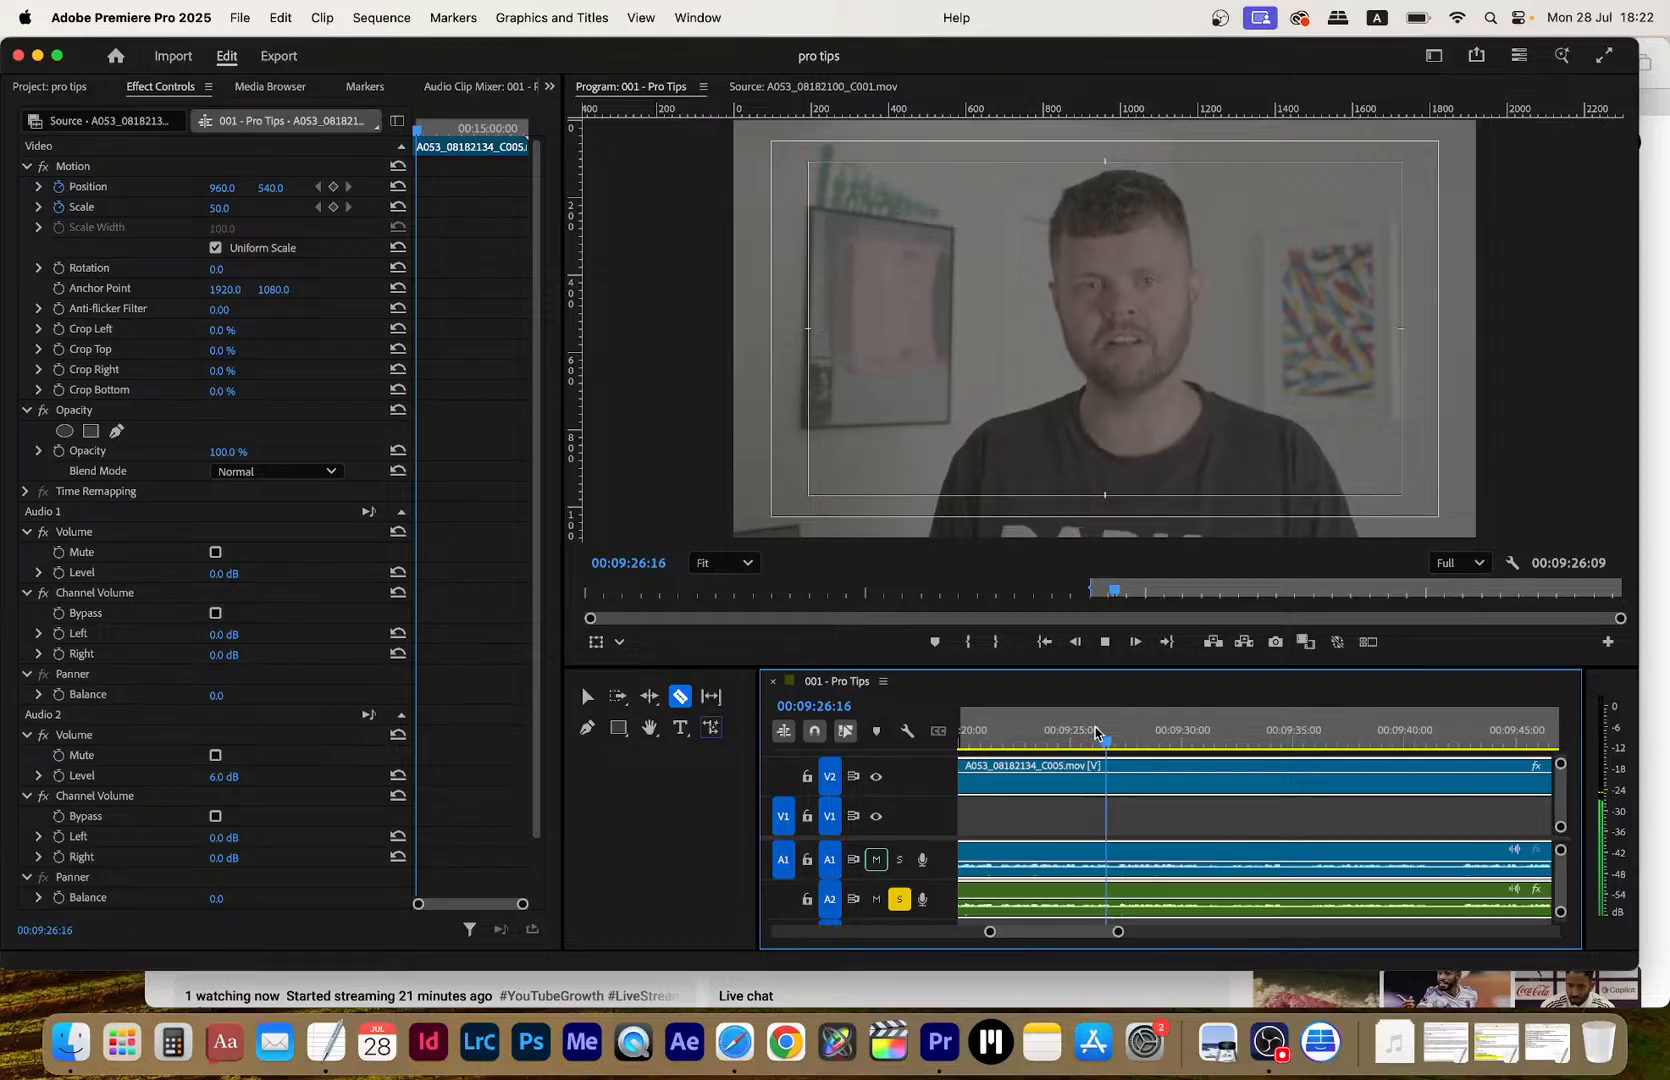
{"action": "key", "text": "space"}
{"action": "left_click", "coordinate": [1124, 773]}
Split the V2 clip at 00:09:45:07 and move the section from 00:09:27:01 to that cut down to track V1
{"action": "key", "text": "space"}
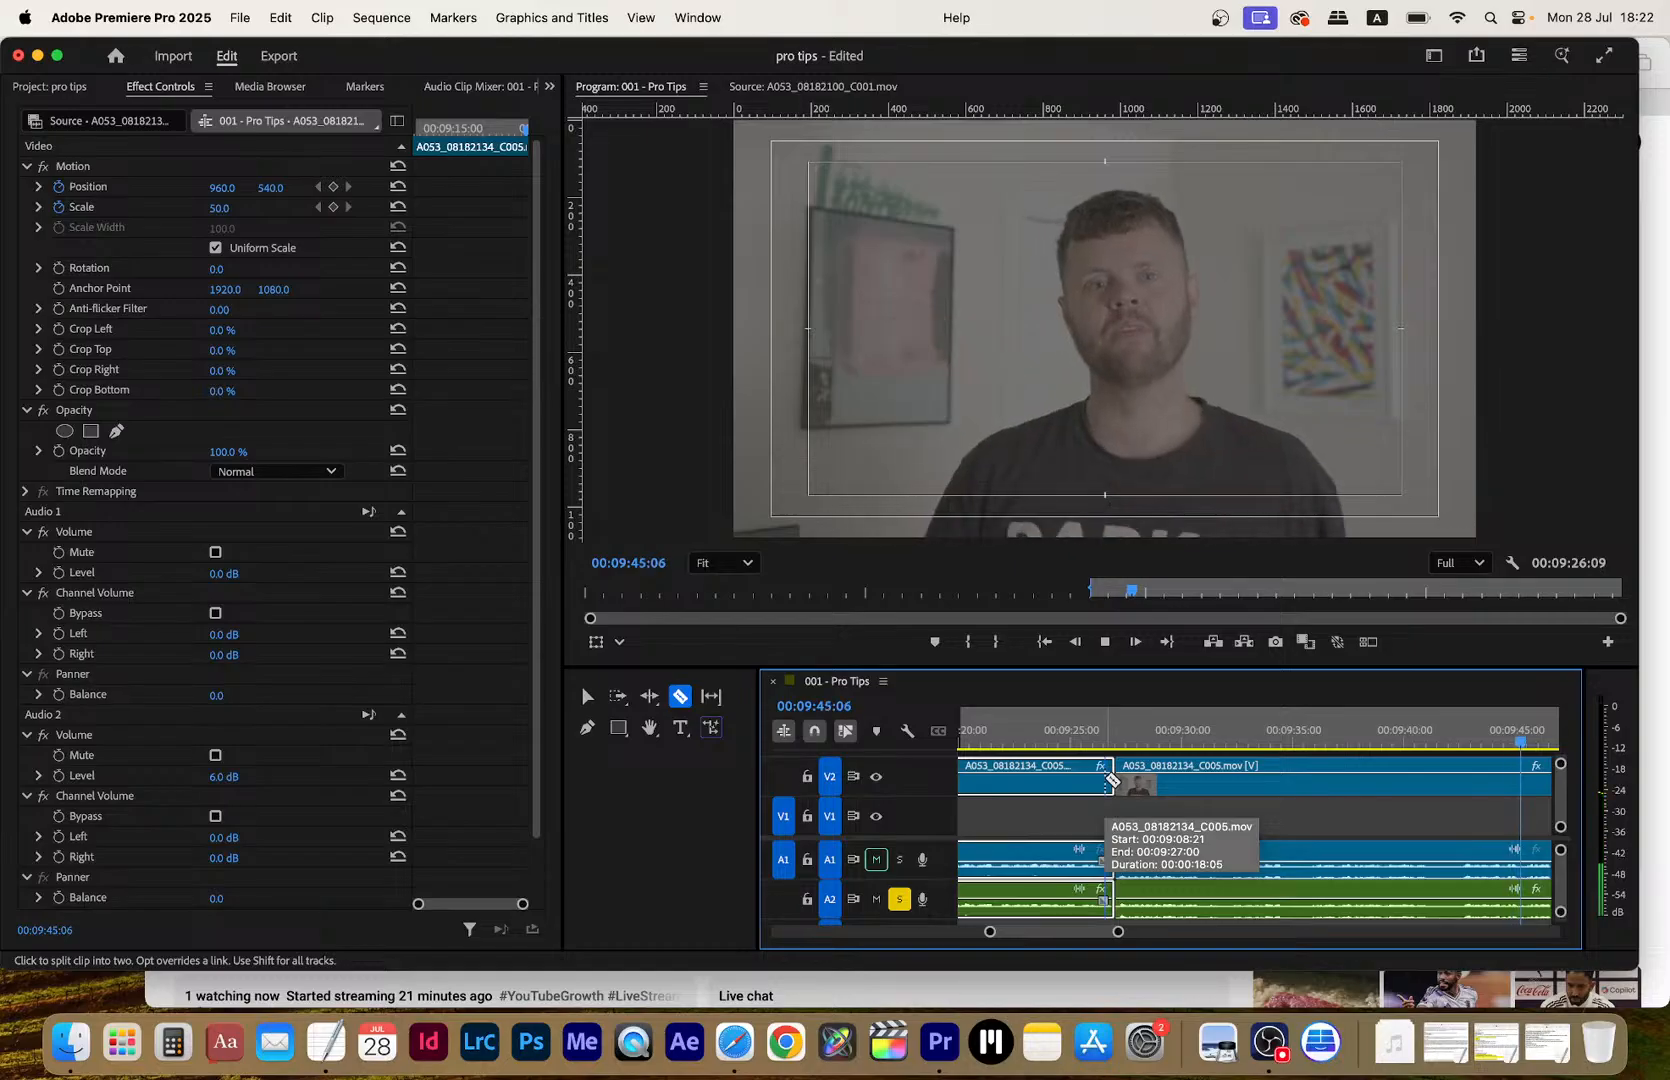
{"action": "key", "text": "space"}
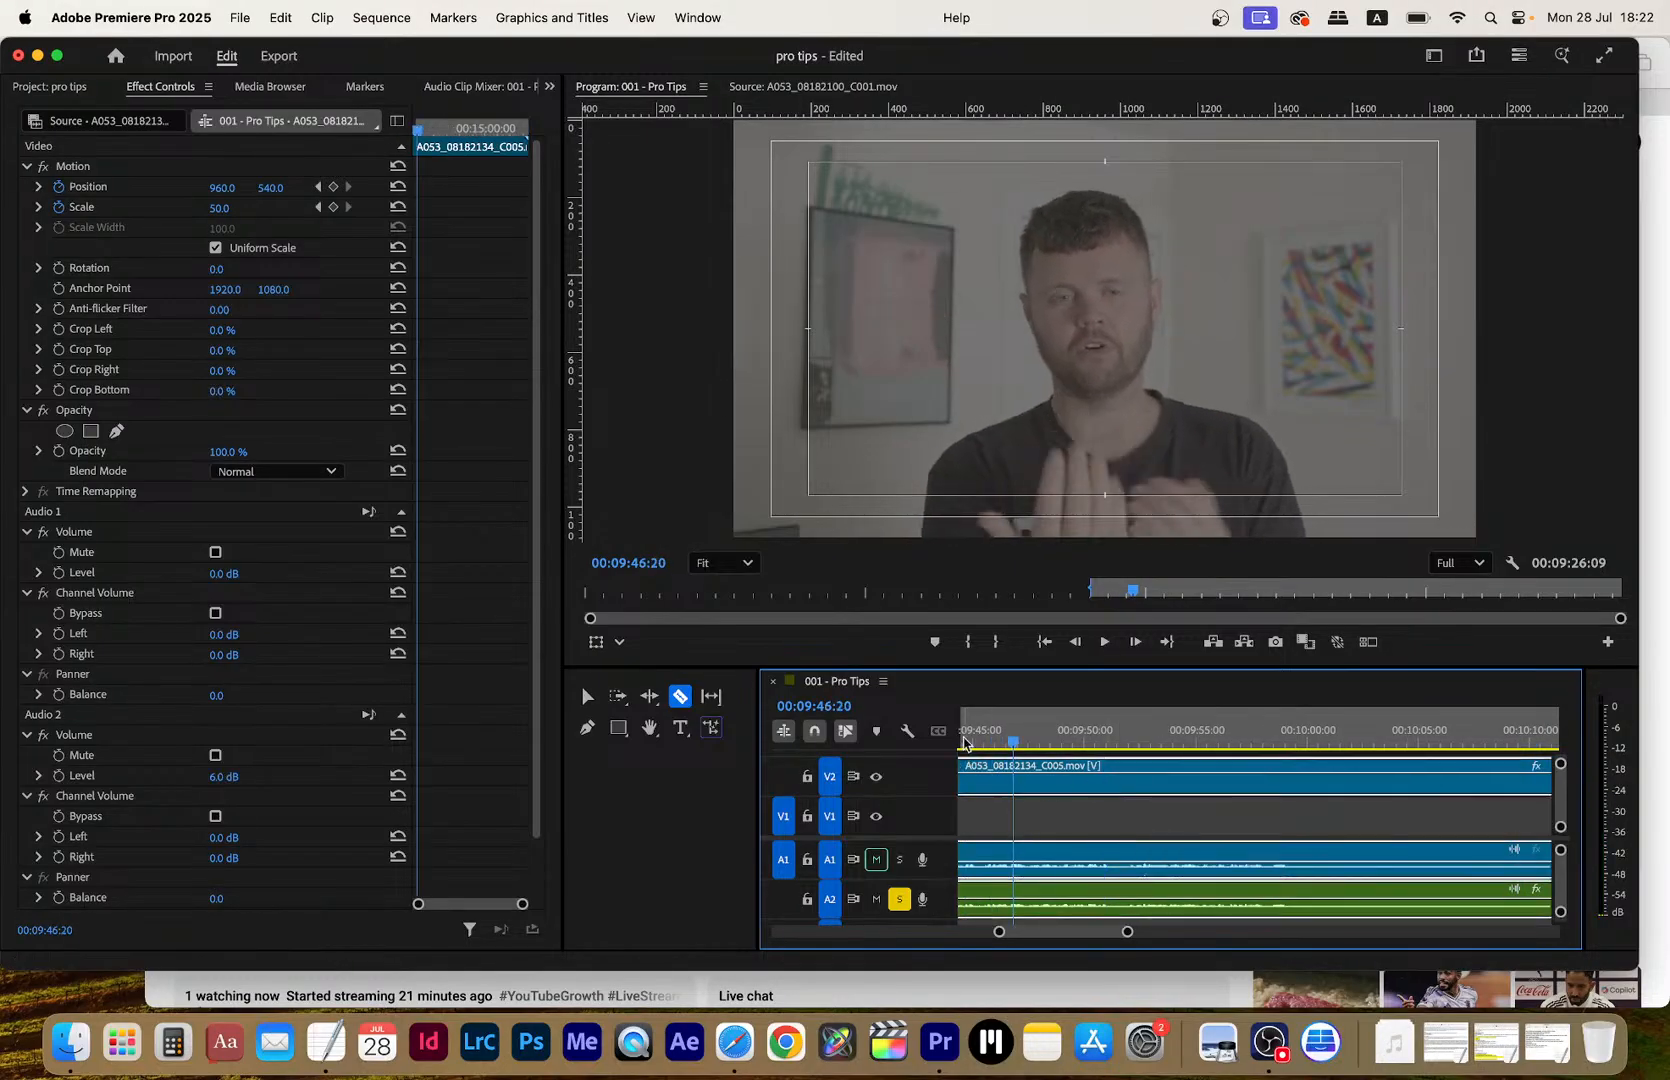
{"action": "key", "text": "space"}
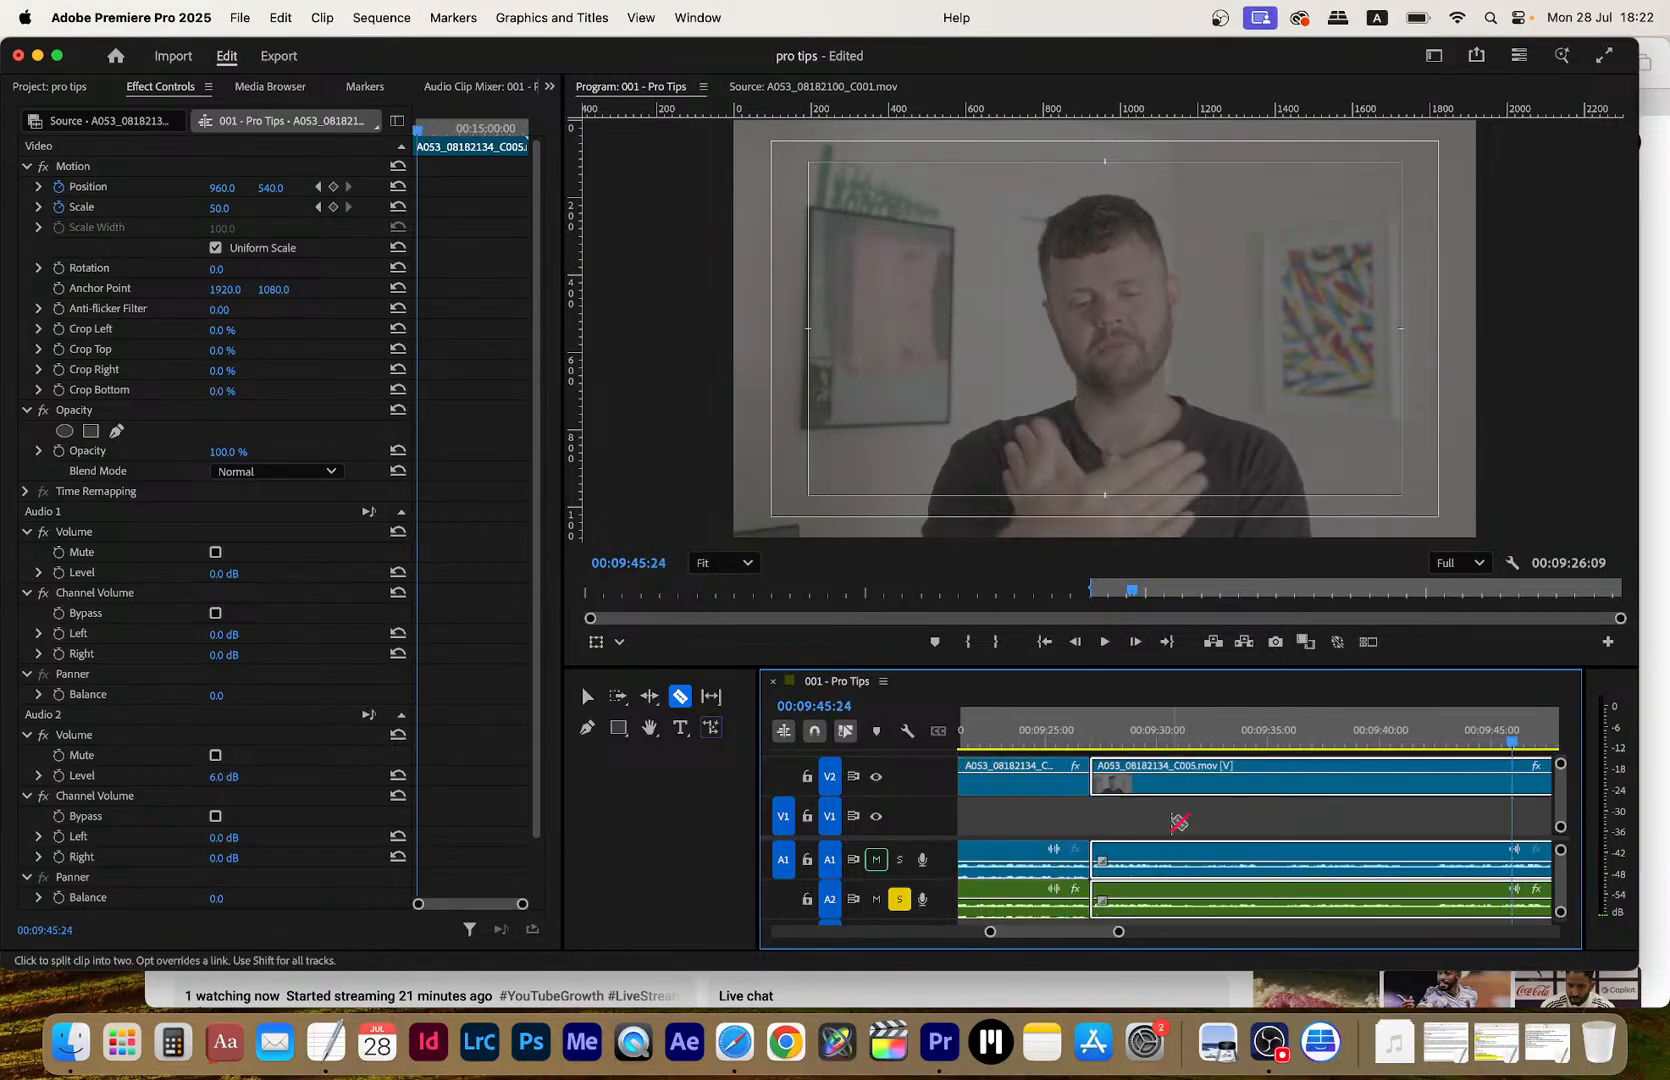
{"action": "key", "text": "space"}
{"action": "left_click", "coordinate": [1224, 748]}
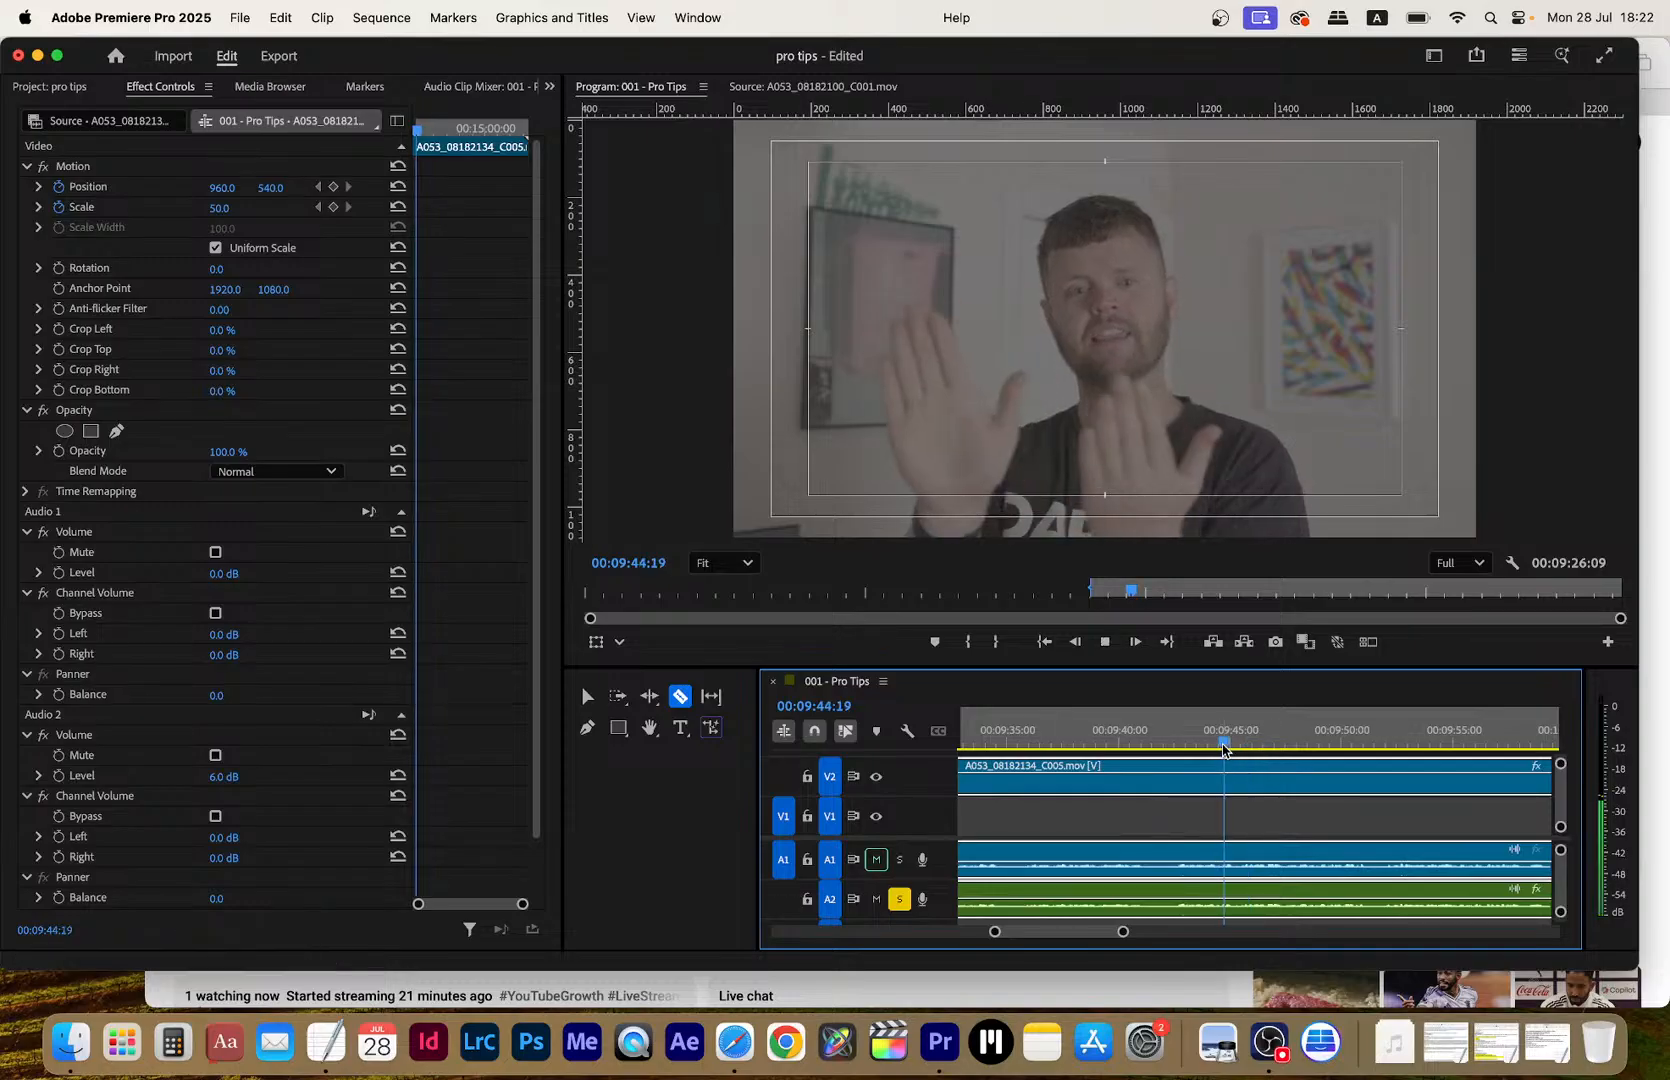
{"action": "key", "text": "space"}
{"action": "left_click", "coordinate": [1236, 775]}
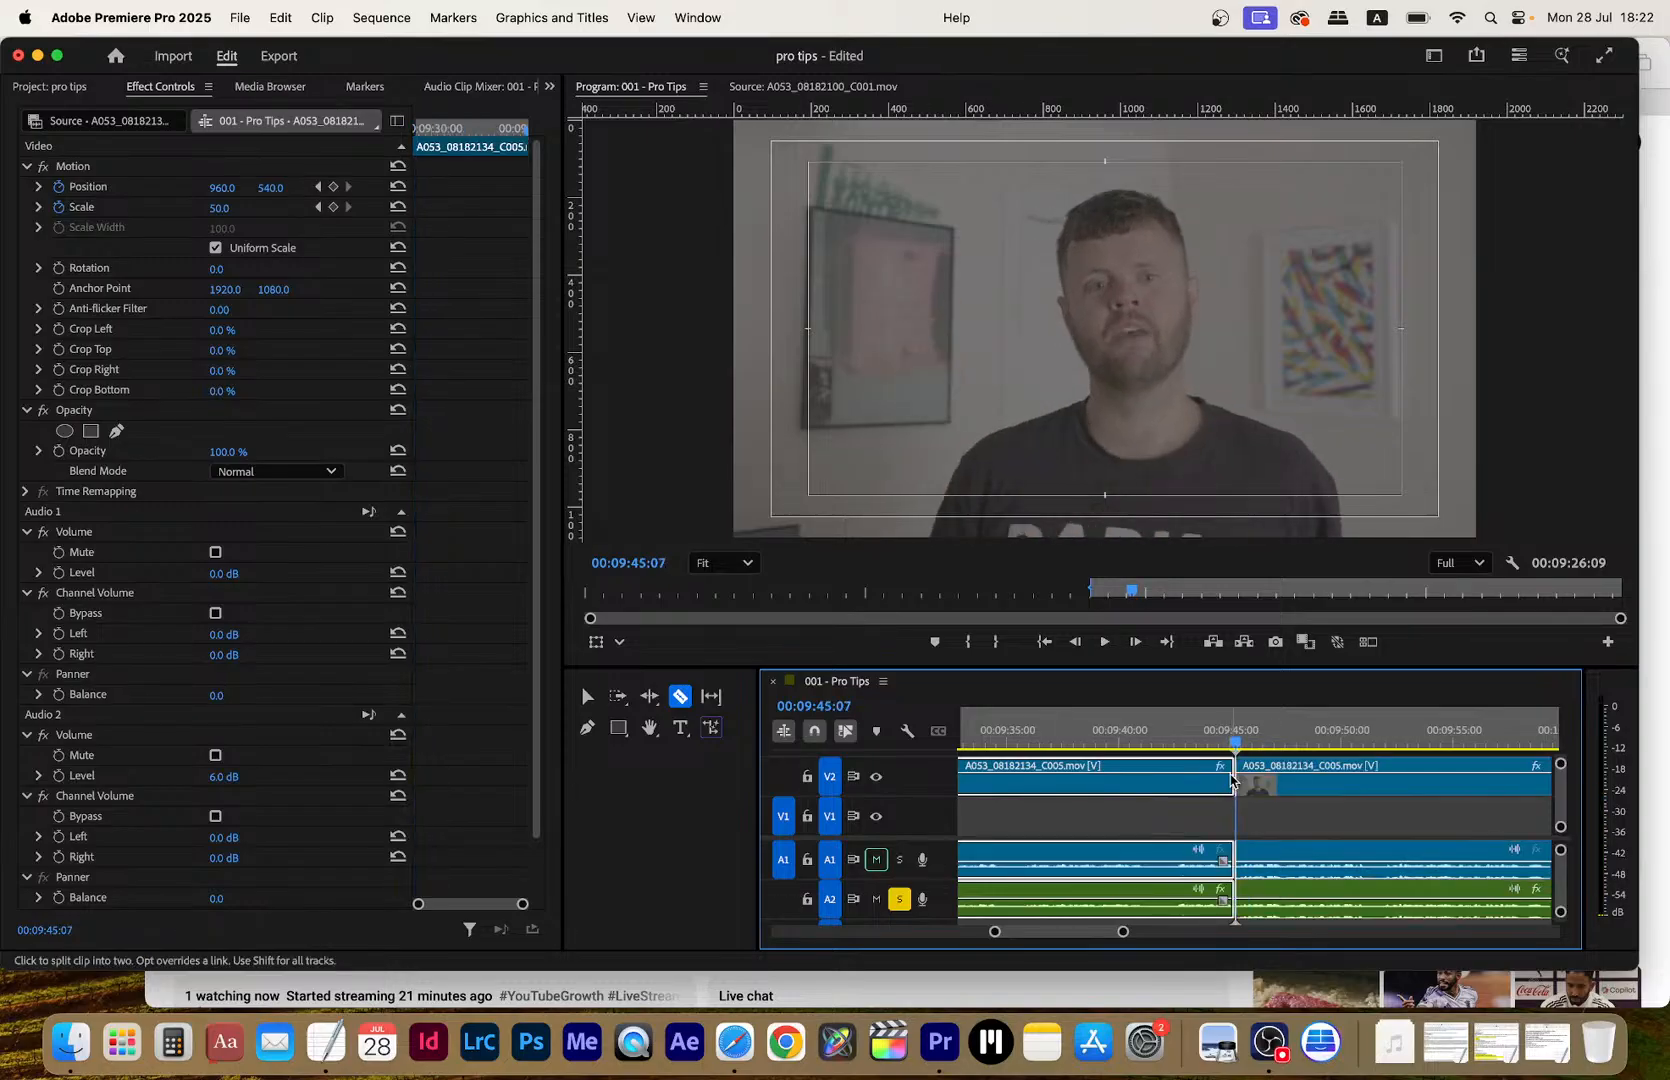
{"action": "key", "text": "v"}
{"action": "left_click_drag", "start_coordinate": [1208, 792], "coordinate": [1205, 808]}
Play on from 00:09:45:07, replay from about 00:09:50, and split the V2 clip at 00:09:52:00
{"action": "key", "text": "space"}
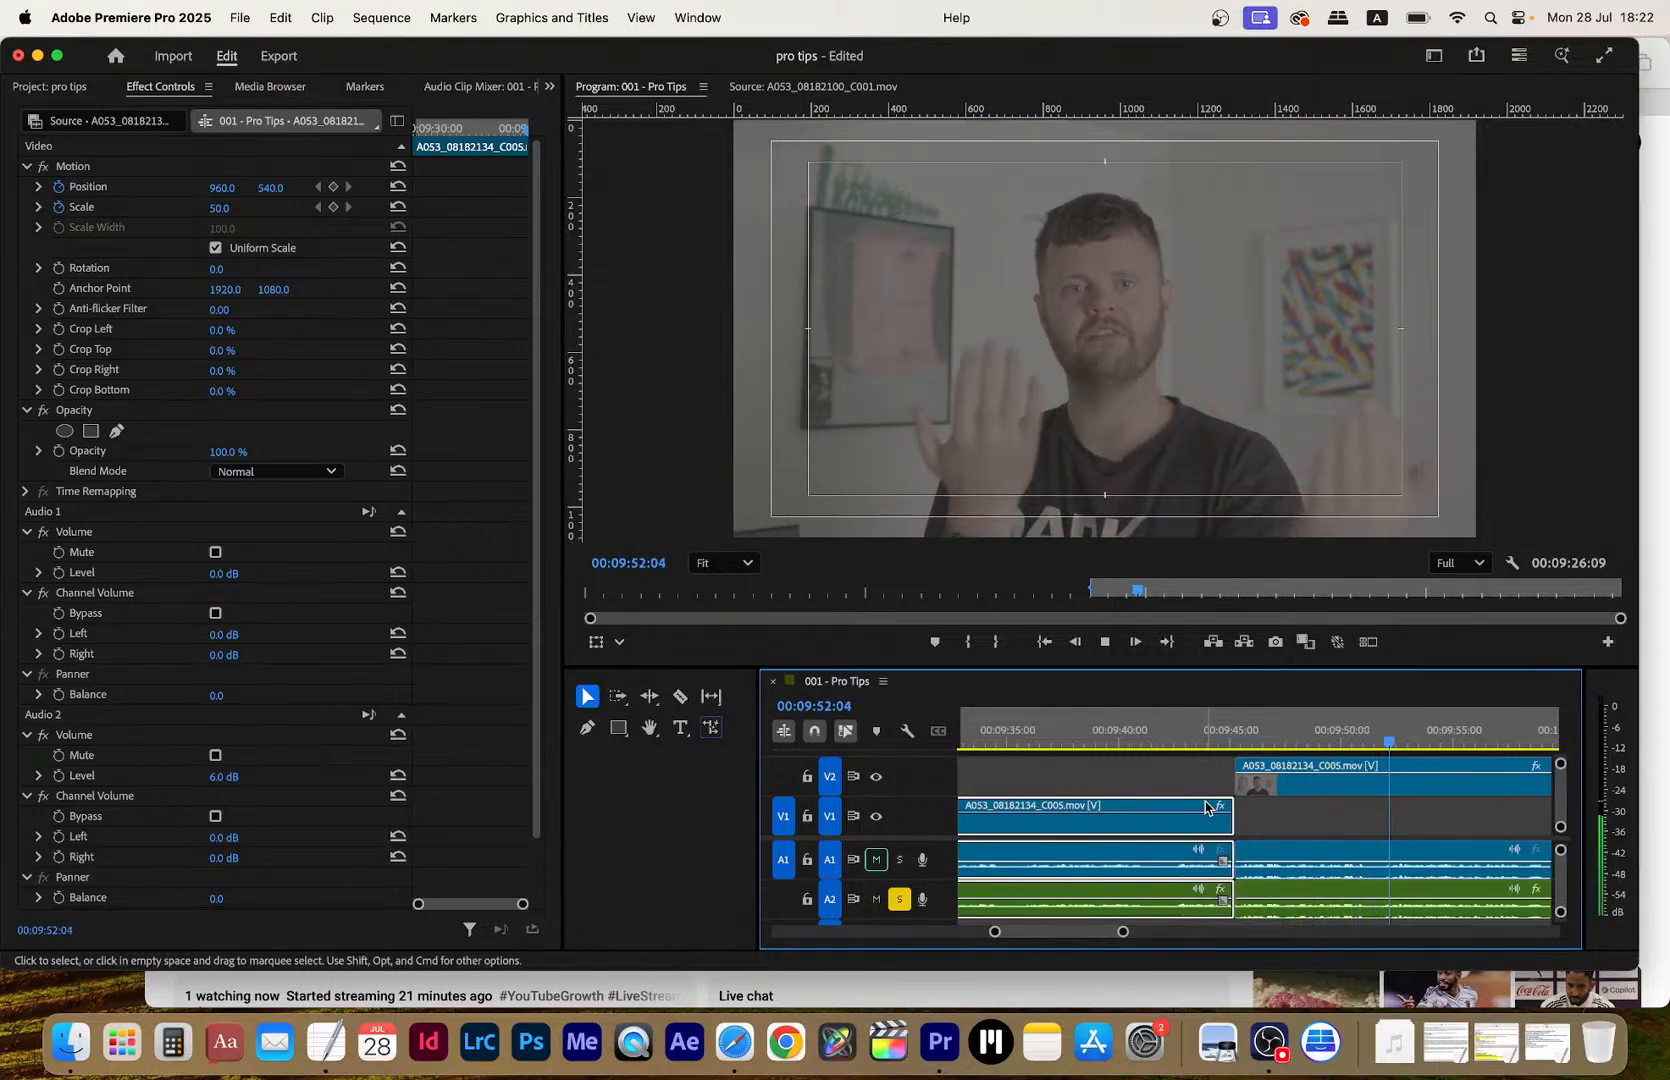
{"action": "left_click", "coordinate": [1341, 742]}
{"action": "key", "text": "space"}
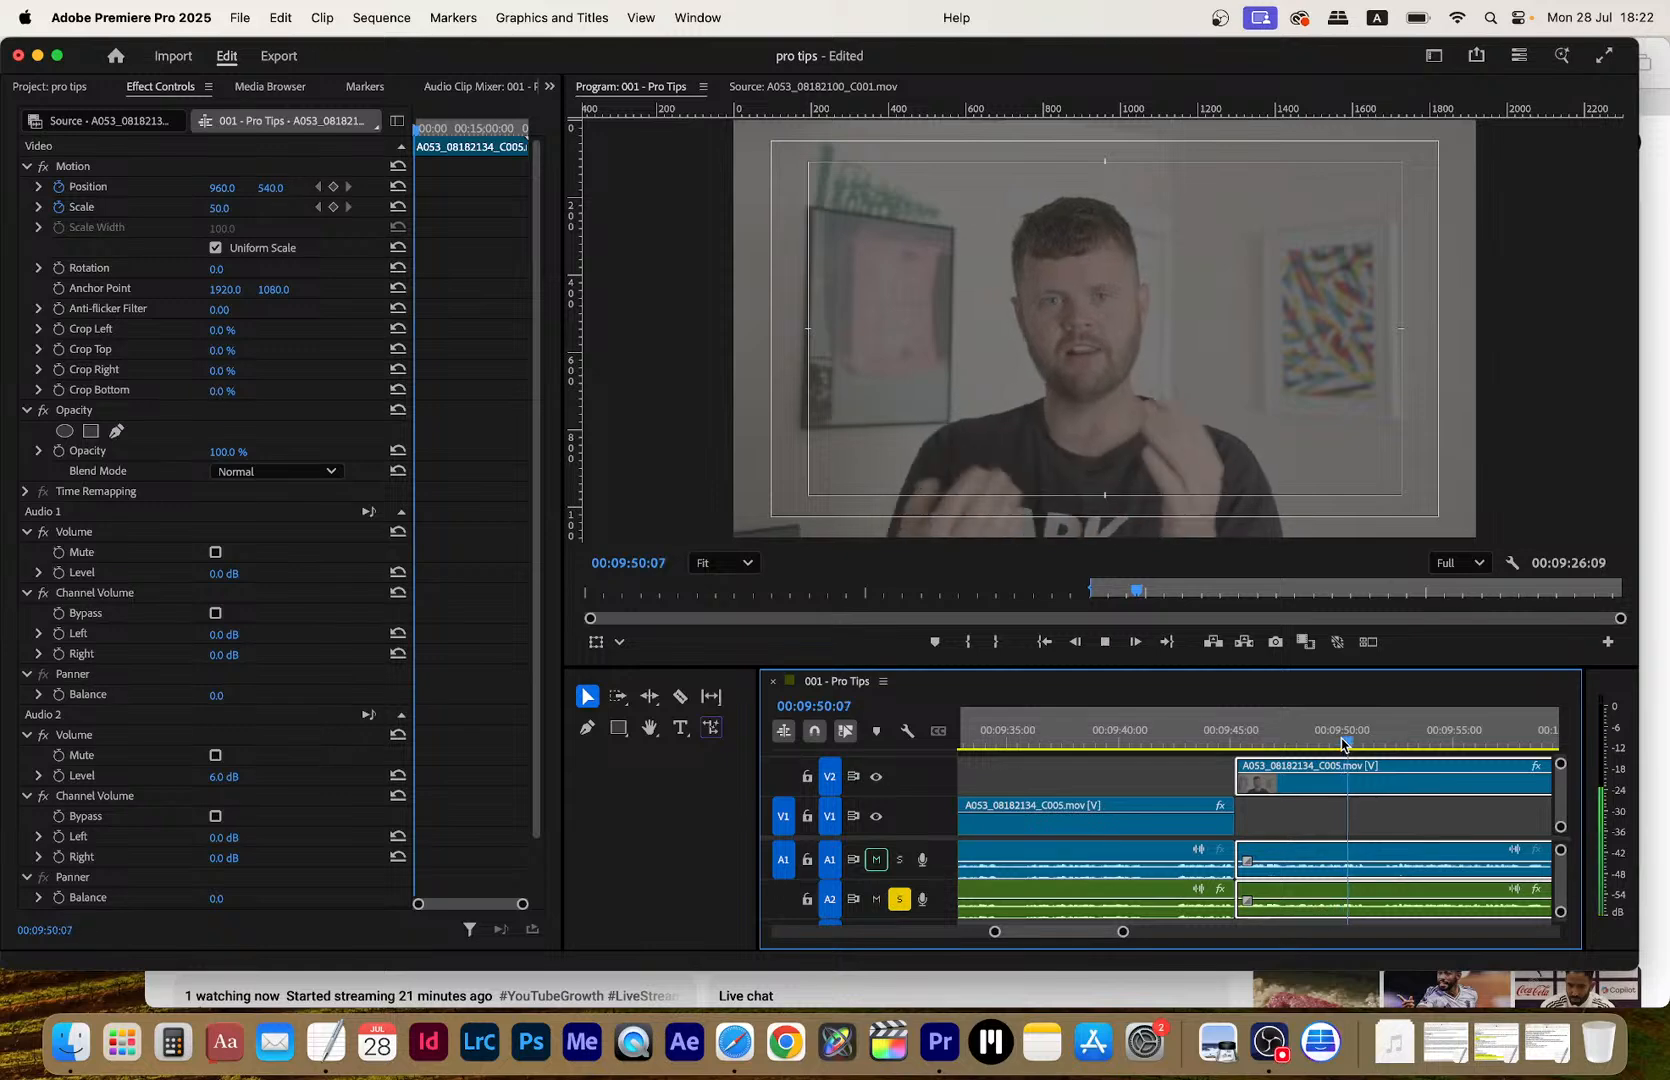
{"action": "key", "text": "space"}
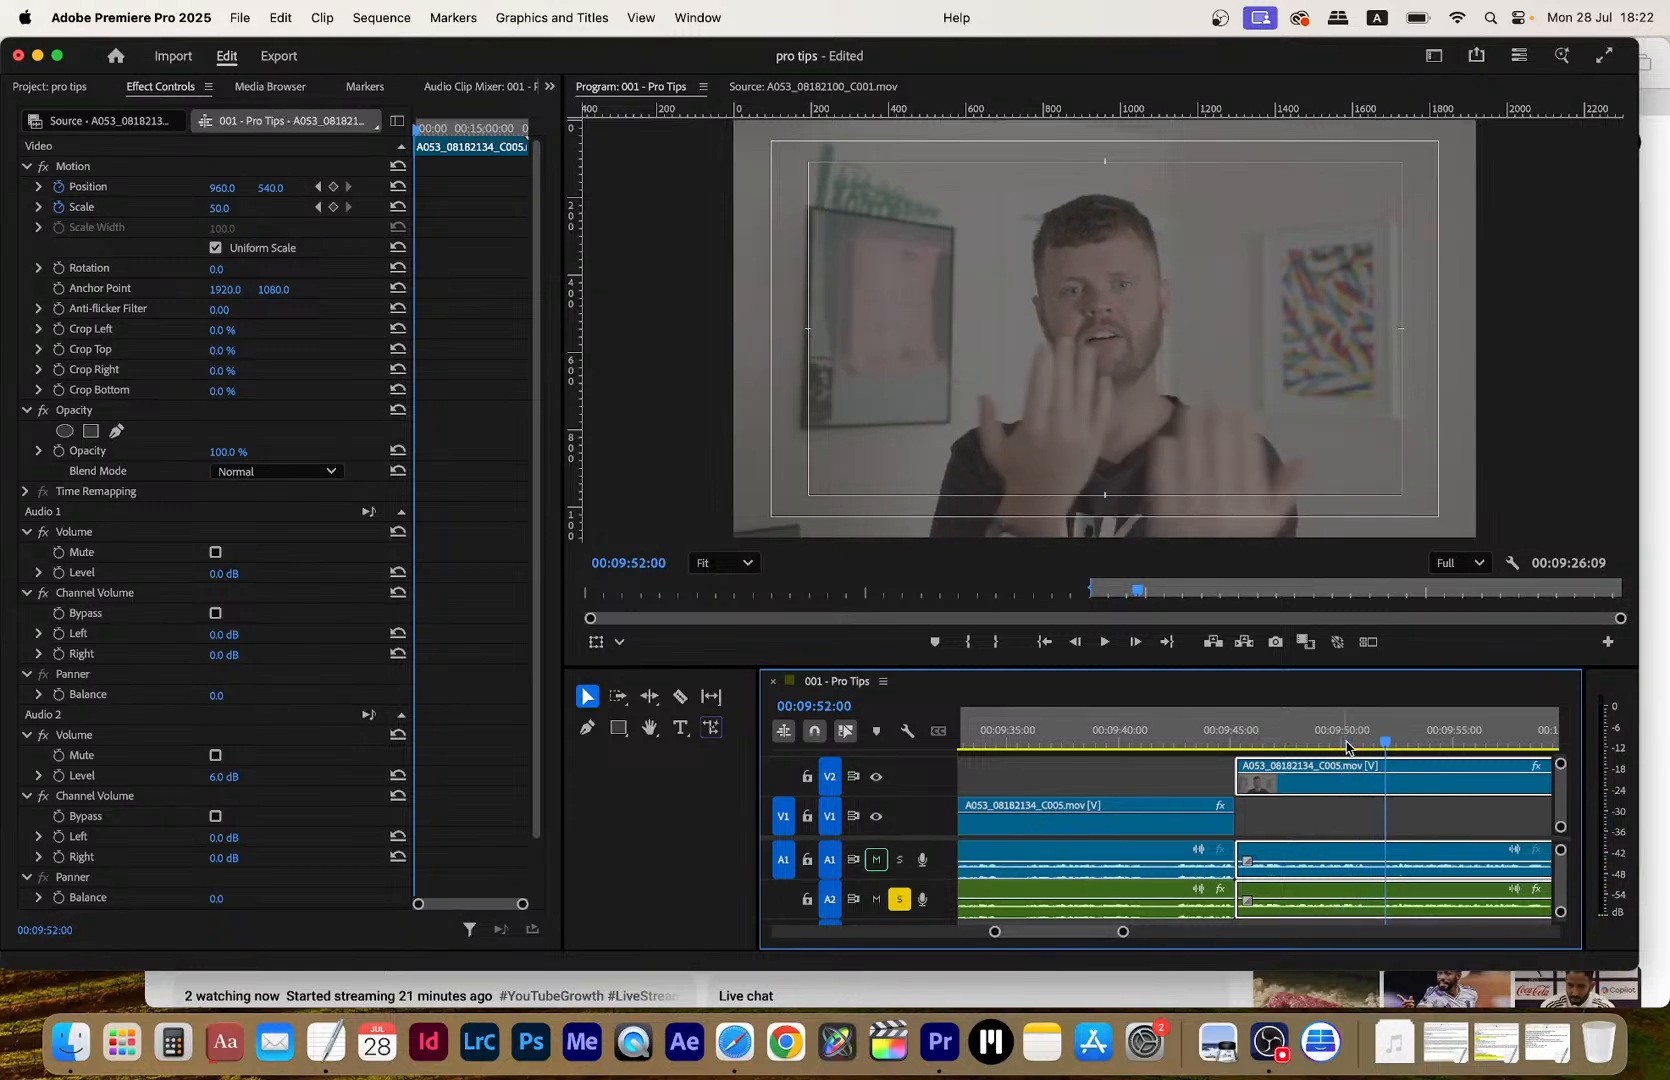
{"action": "key", "text": "c"}
{"action": "left_click", "coordinate": [1383, 780]}
Play on to where speech resumes and split the V2 clip at about 00:10:25
{"action": "key", "text": "space"}
{"action": "scroll", "coordinate": [1330, 790], "scroll_direction": "right", "scroll_amount": 5}
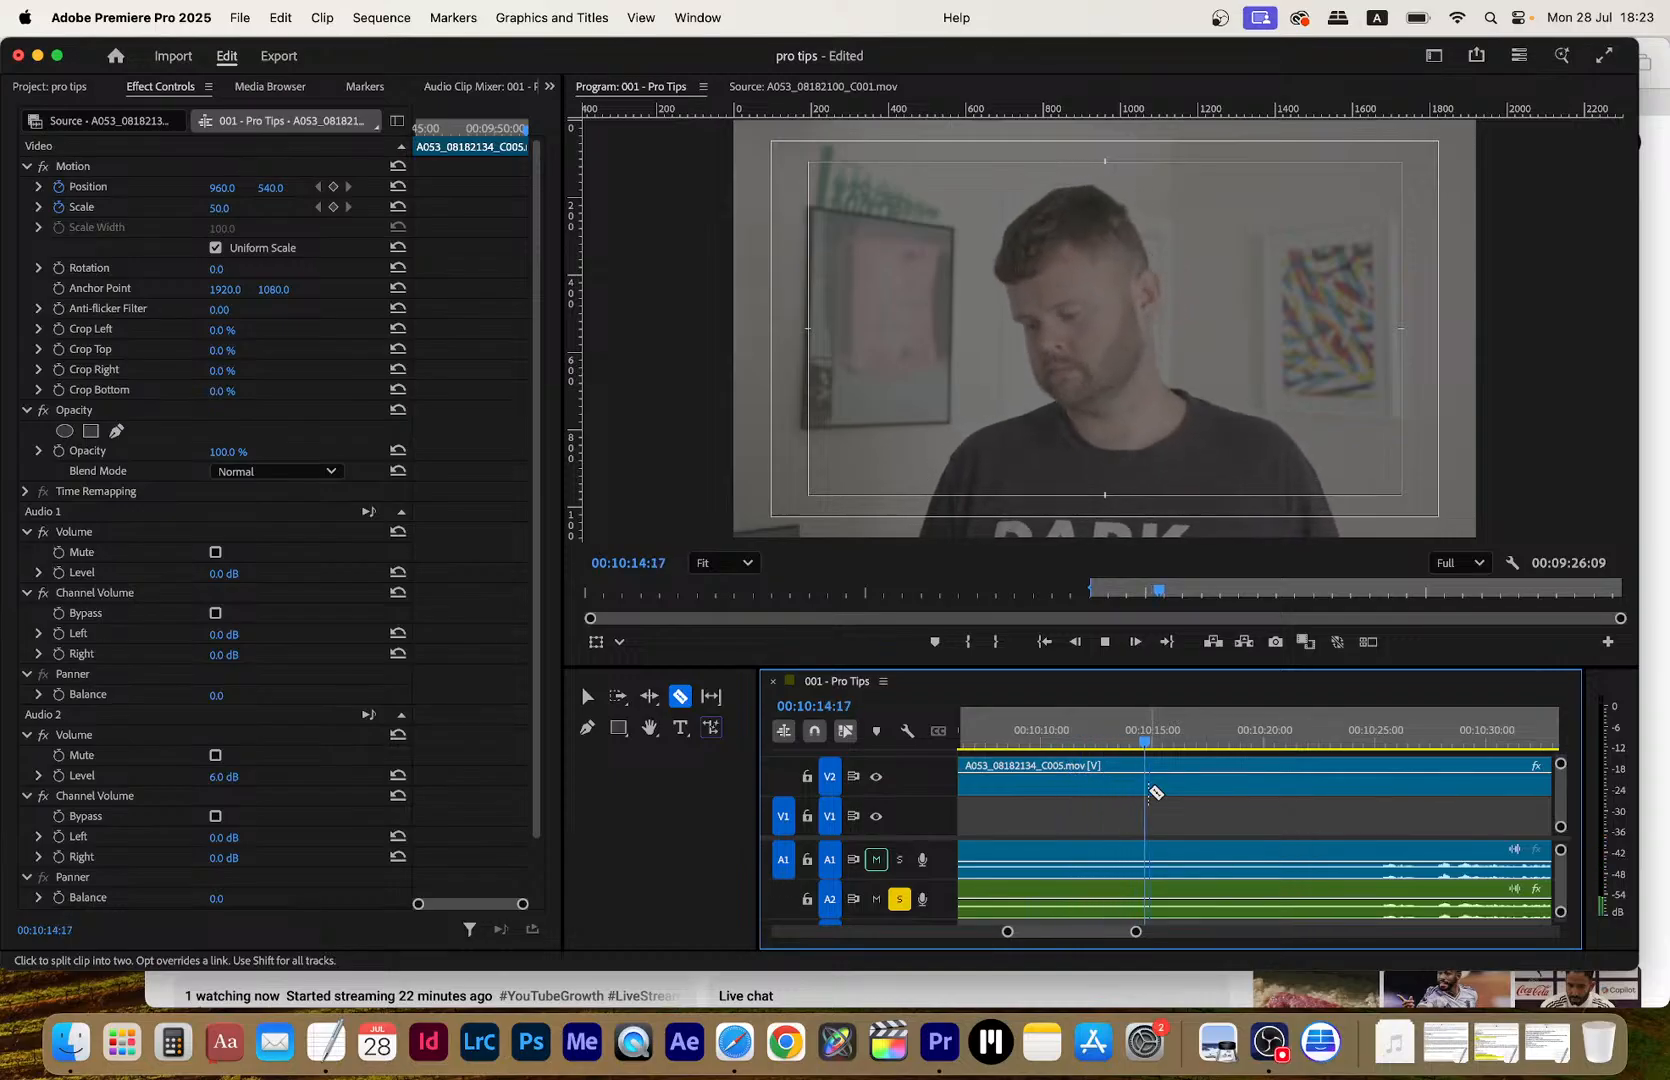
{"action": "key", "text": "space"}
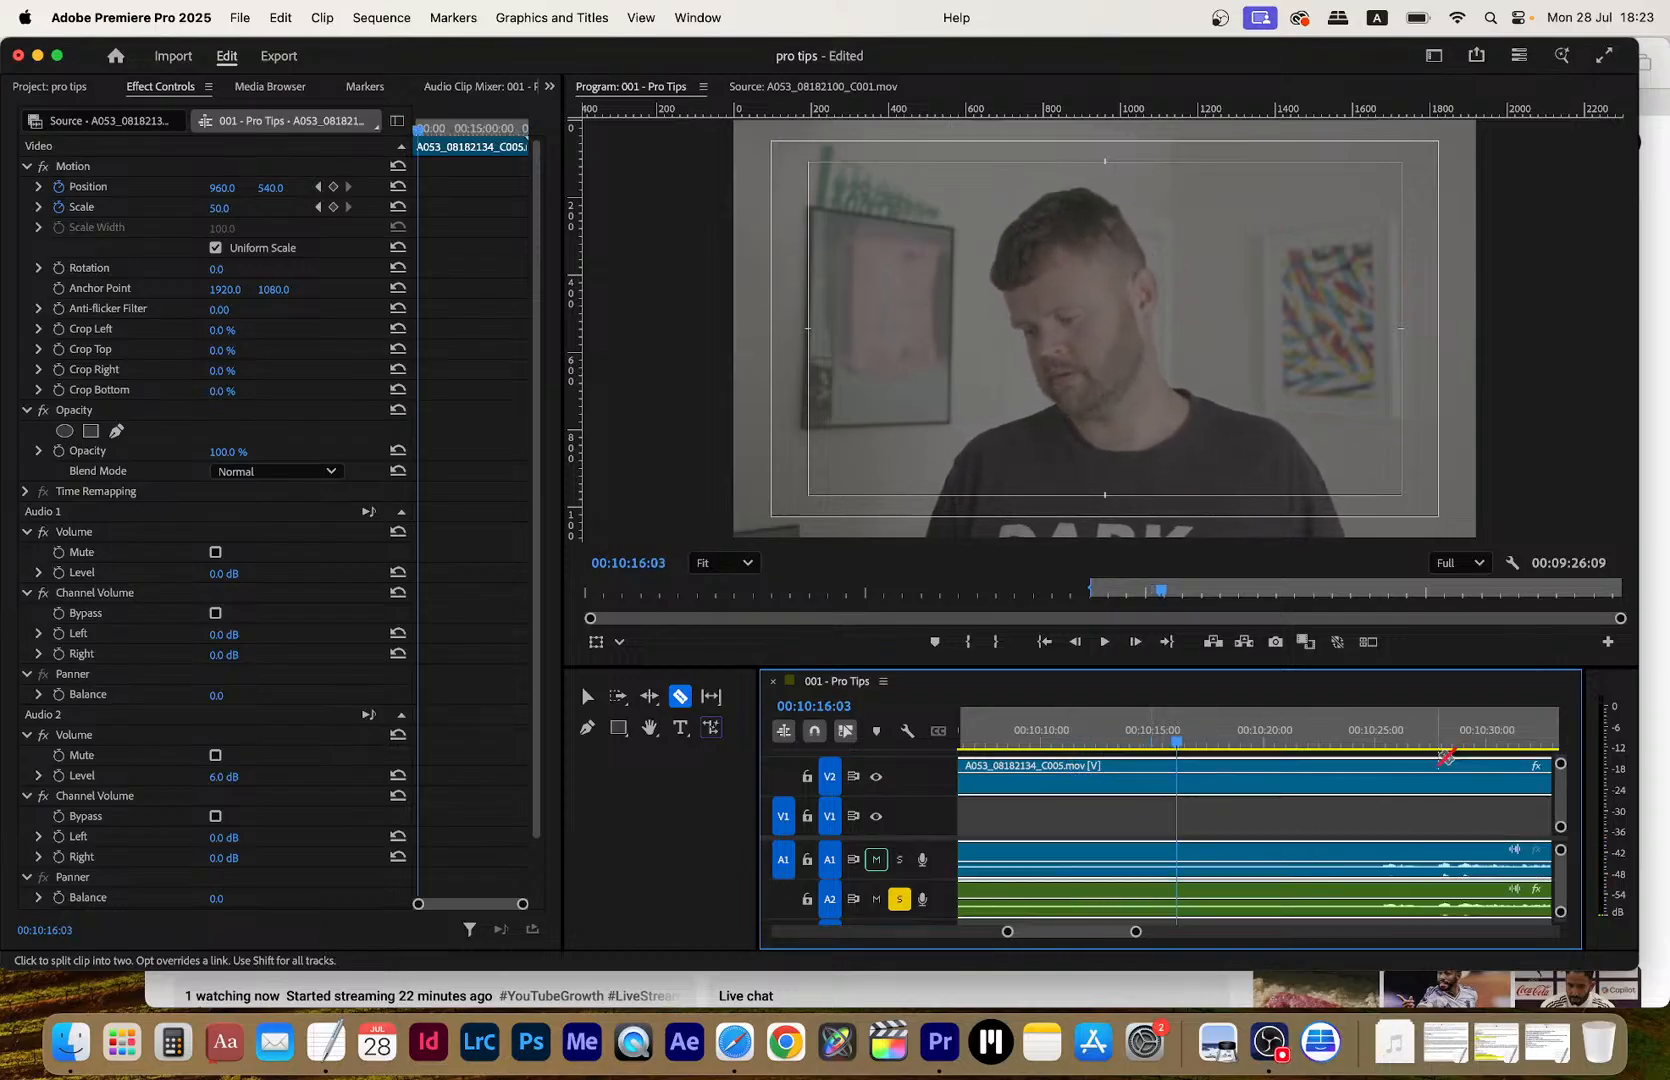
{"action": "left_click", "coordinate": [1370, 743]}
{"action": "key", "text": "space"}
{"action": "key", "text": "space"}
{"action": "left_click", "coordinate": [1375, 786]}
Move the V2 section that ends at about 00:10:25 down to track V1 and save the project
{"action": "key", "text": "v"}
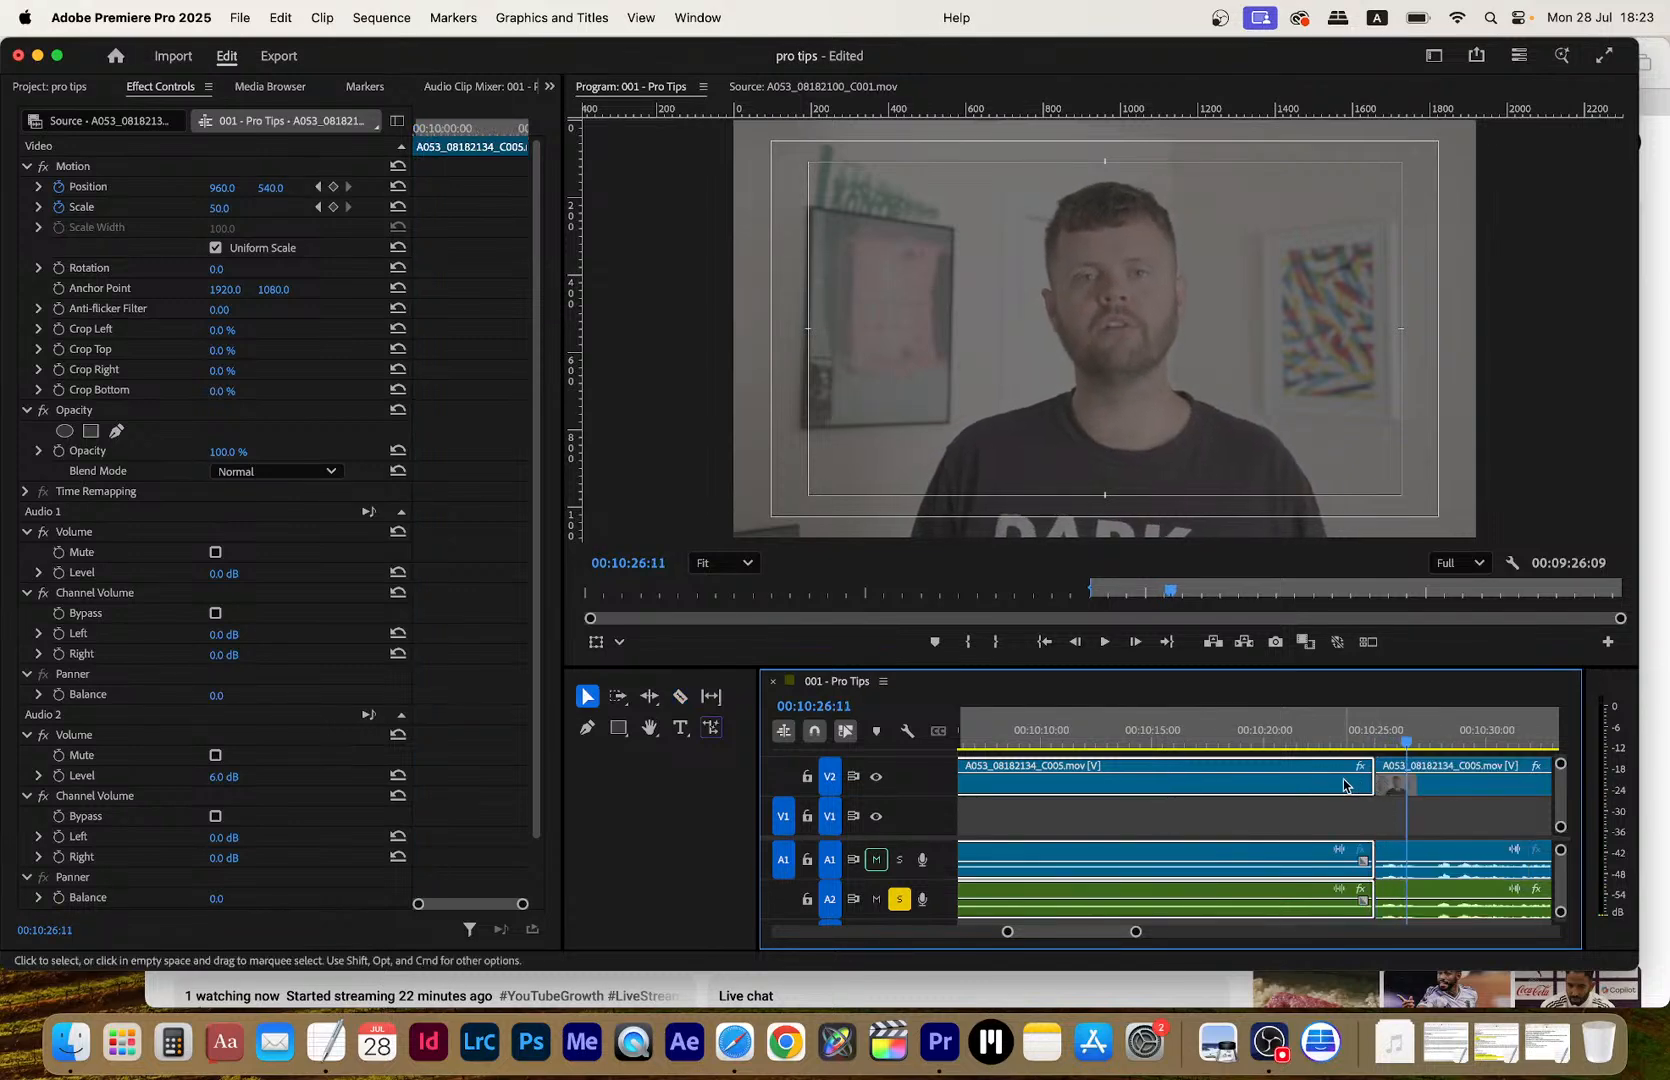
{"action": "left_click_drag", "start_coordinate": [1342, 797], "coordinate": [1343, 808]}
{"action": "key", "text": "super+s"}
Play past the cut at about 00:10:25, split the V2 clip at about 00:10:28, and move the short section before it down to V1
{"action": "key", "text": "space"}
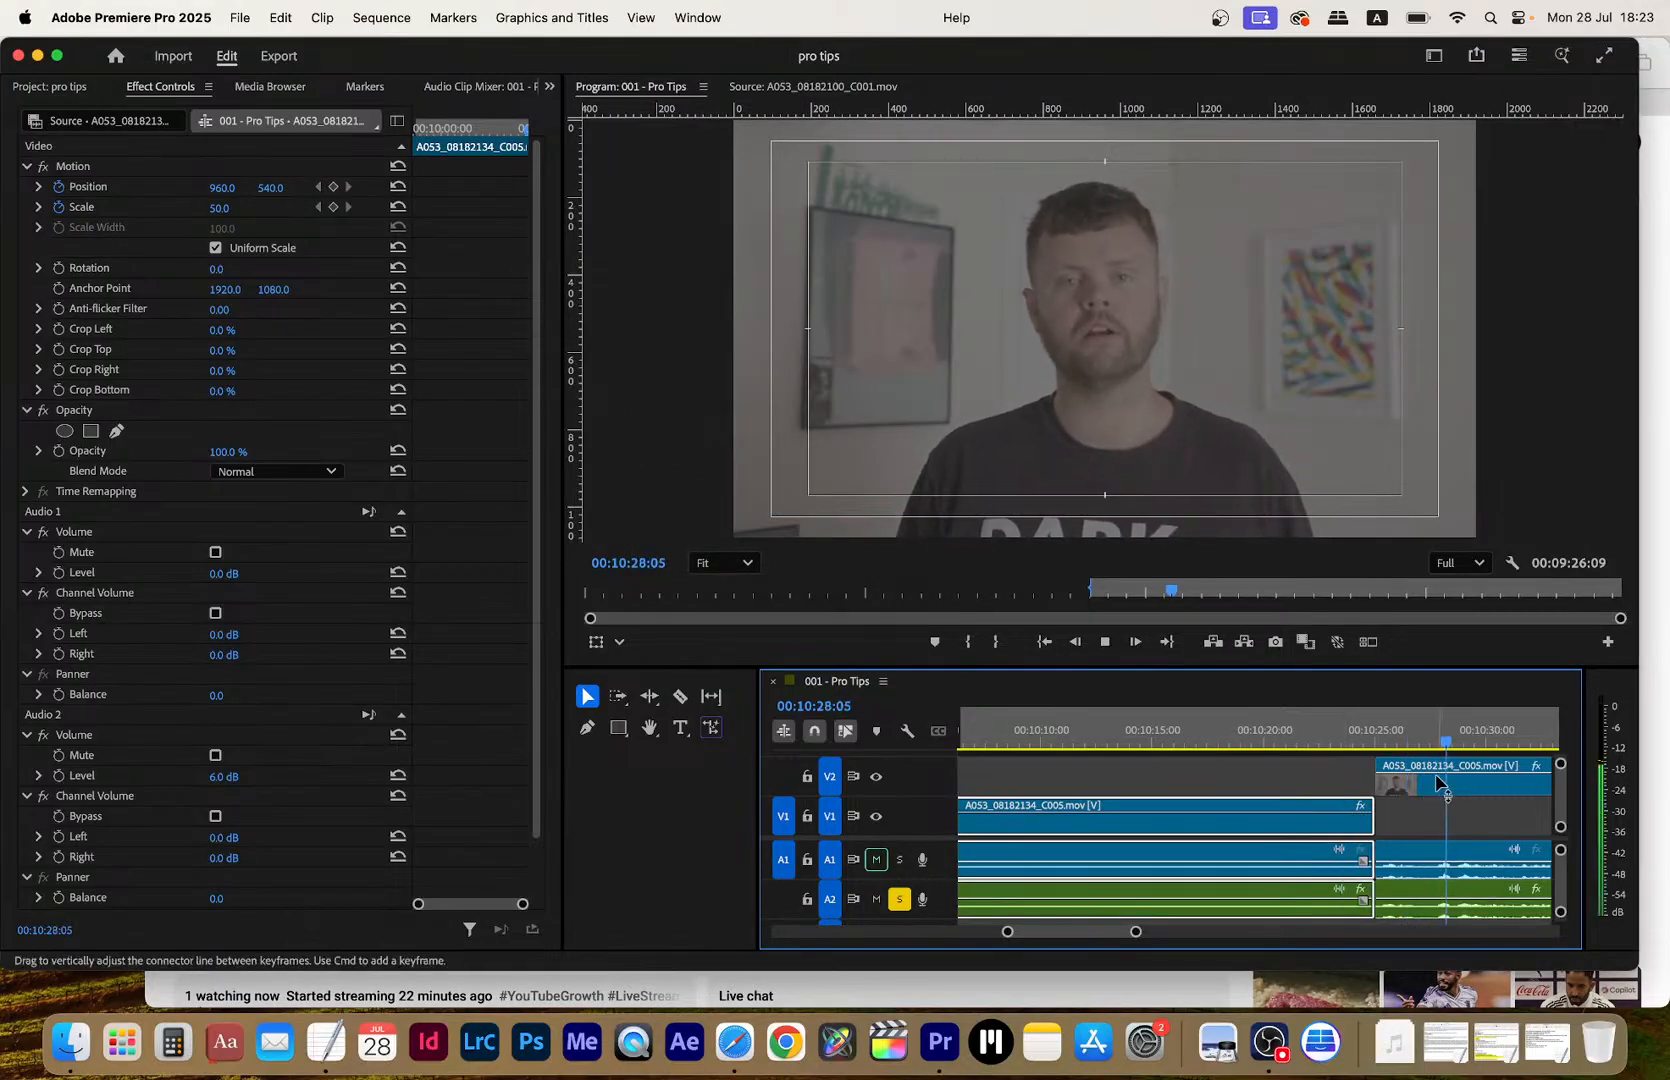
{"action": "key", "text": "space"}
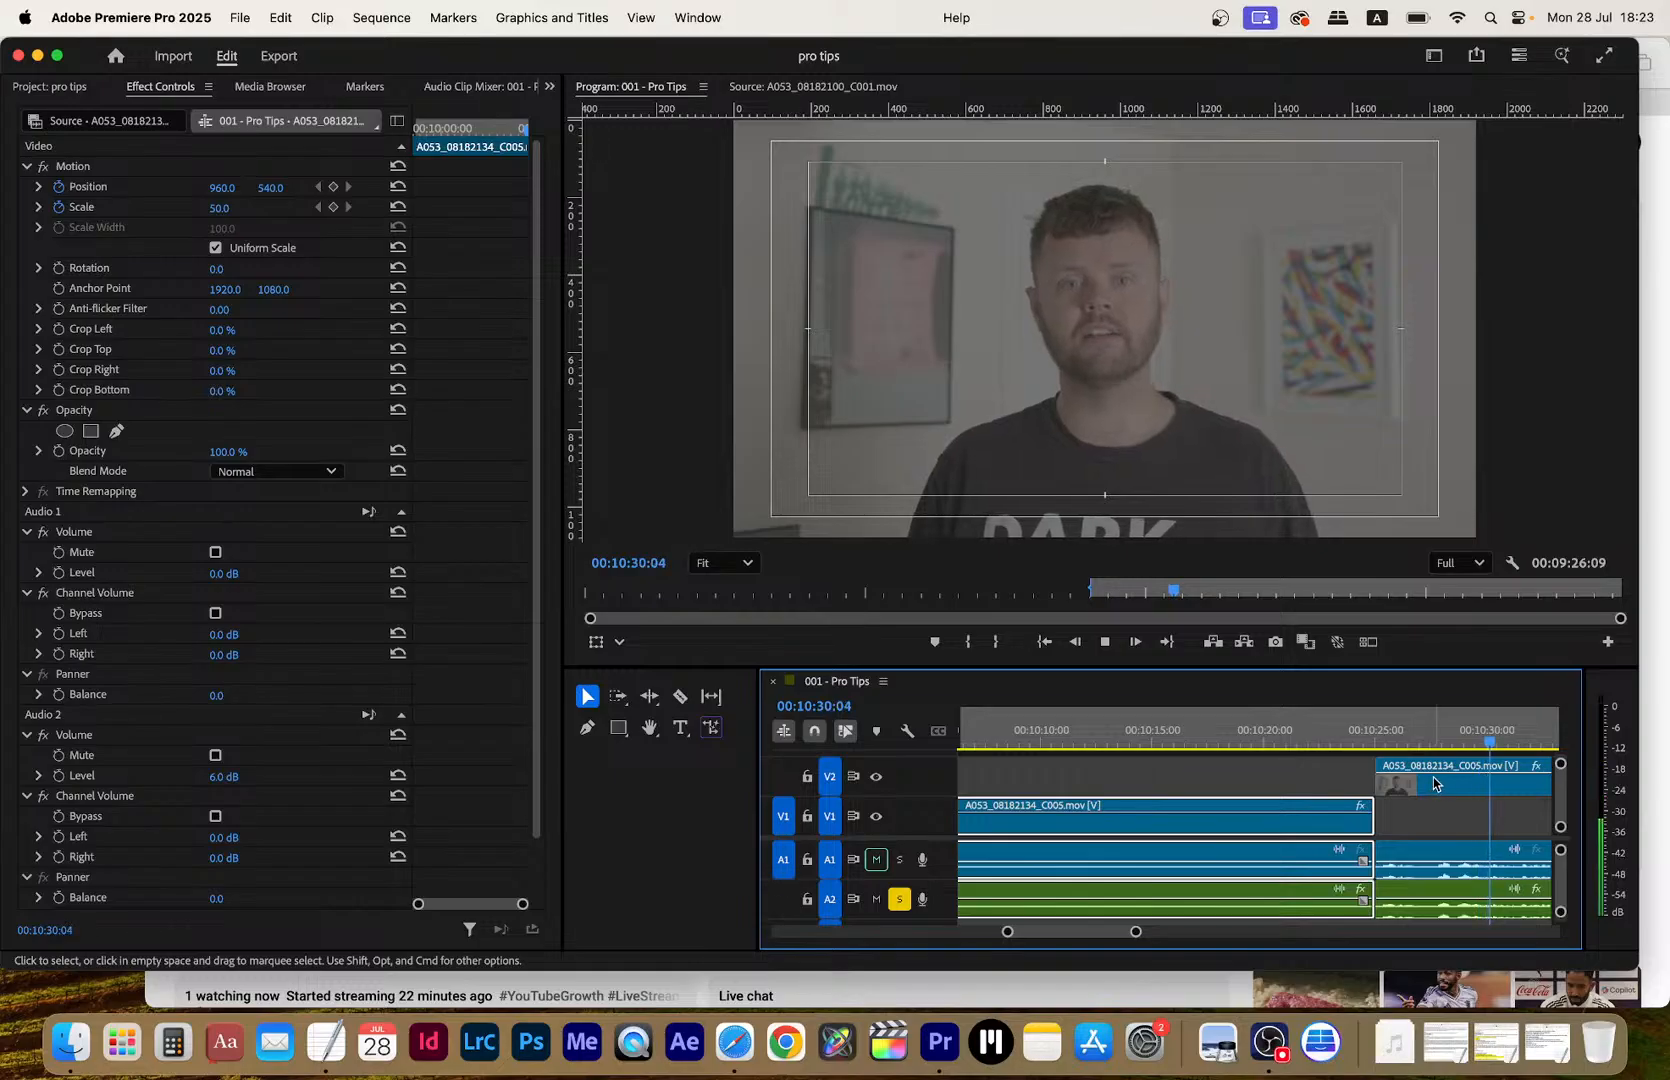
{"action": "left_click", "coordinate": [1437, 785]}
{"action": "key", "text": "c"}
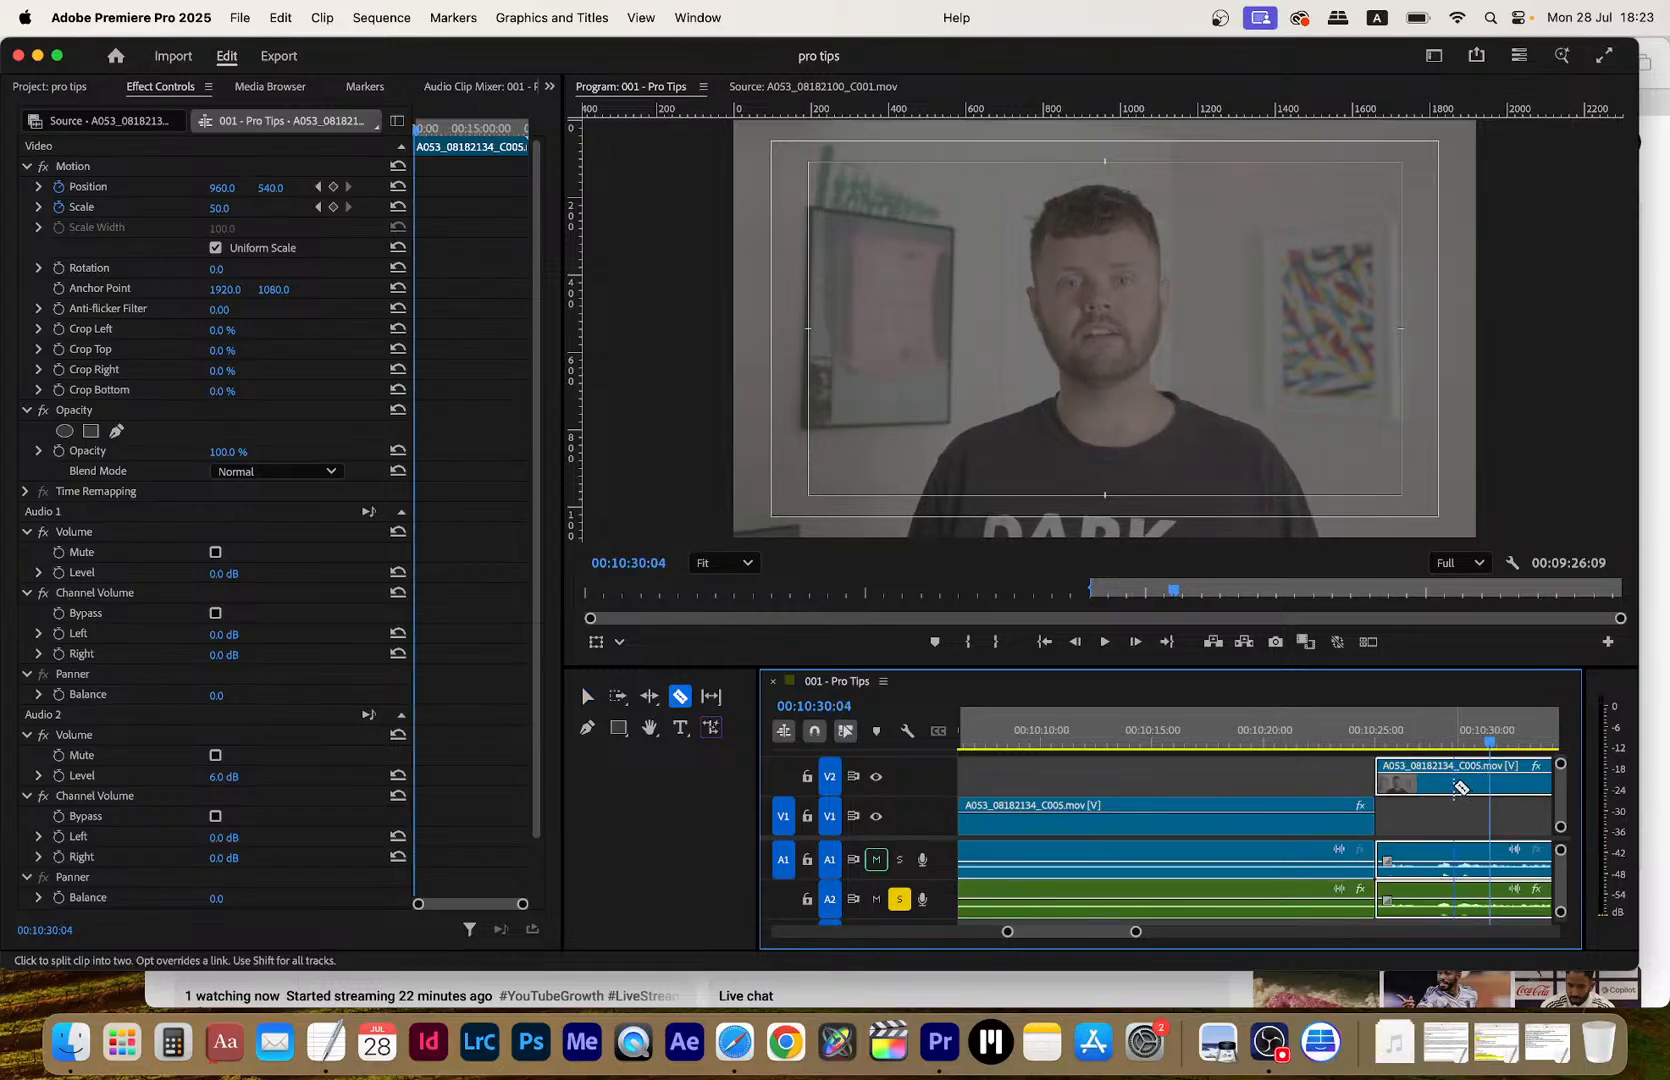
{"action": "left_click", "coordinate": [1453, 785]}
{"action": "key", "text": "v"}
{"action": "left_click_drag", "start_coordinate": [1422, 789], "coordinate": [1428, 835]}
Play on through the take and split the V2 clip at about 00:11:46
{"action": "key", "text": "space"}
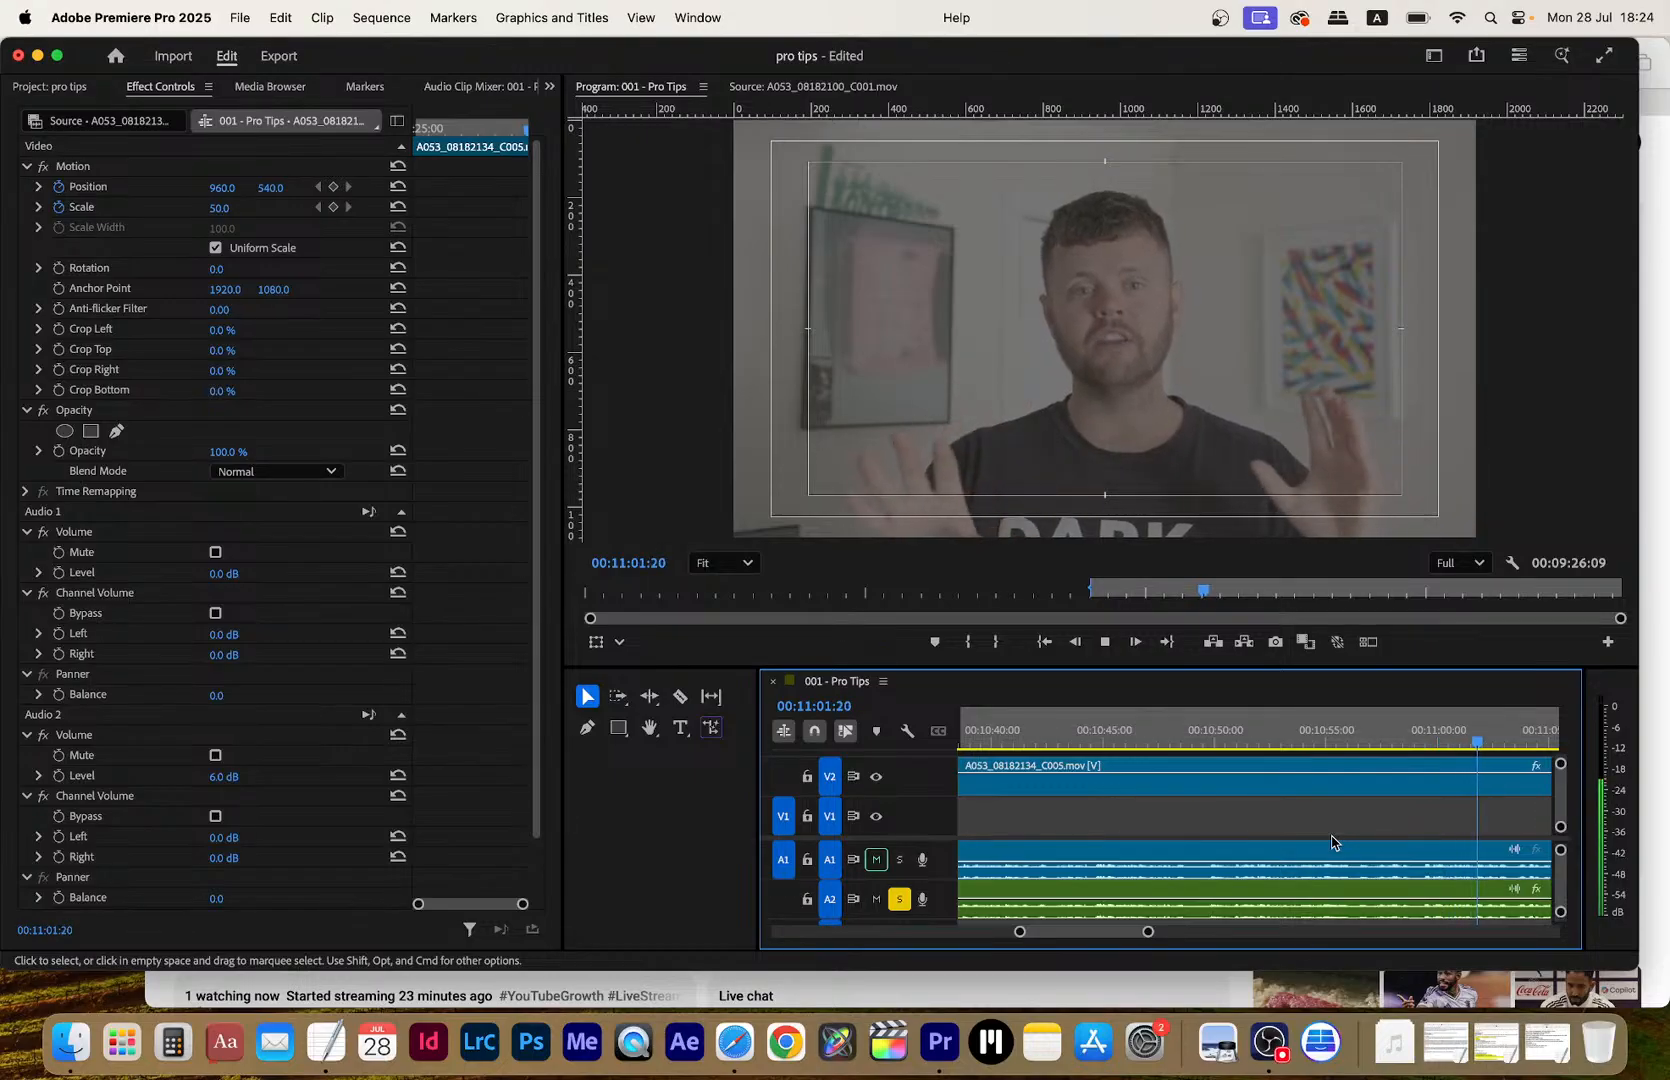
{"action": "key", "text": "minus"}
{"action": "key", "text": "minus"}
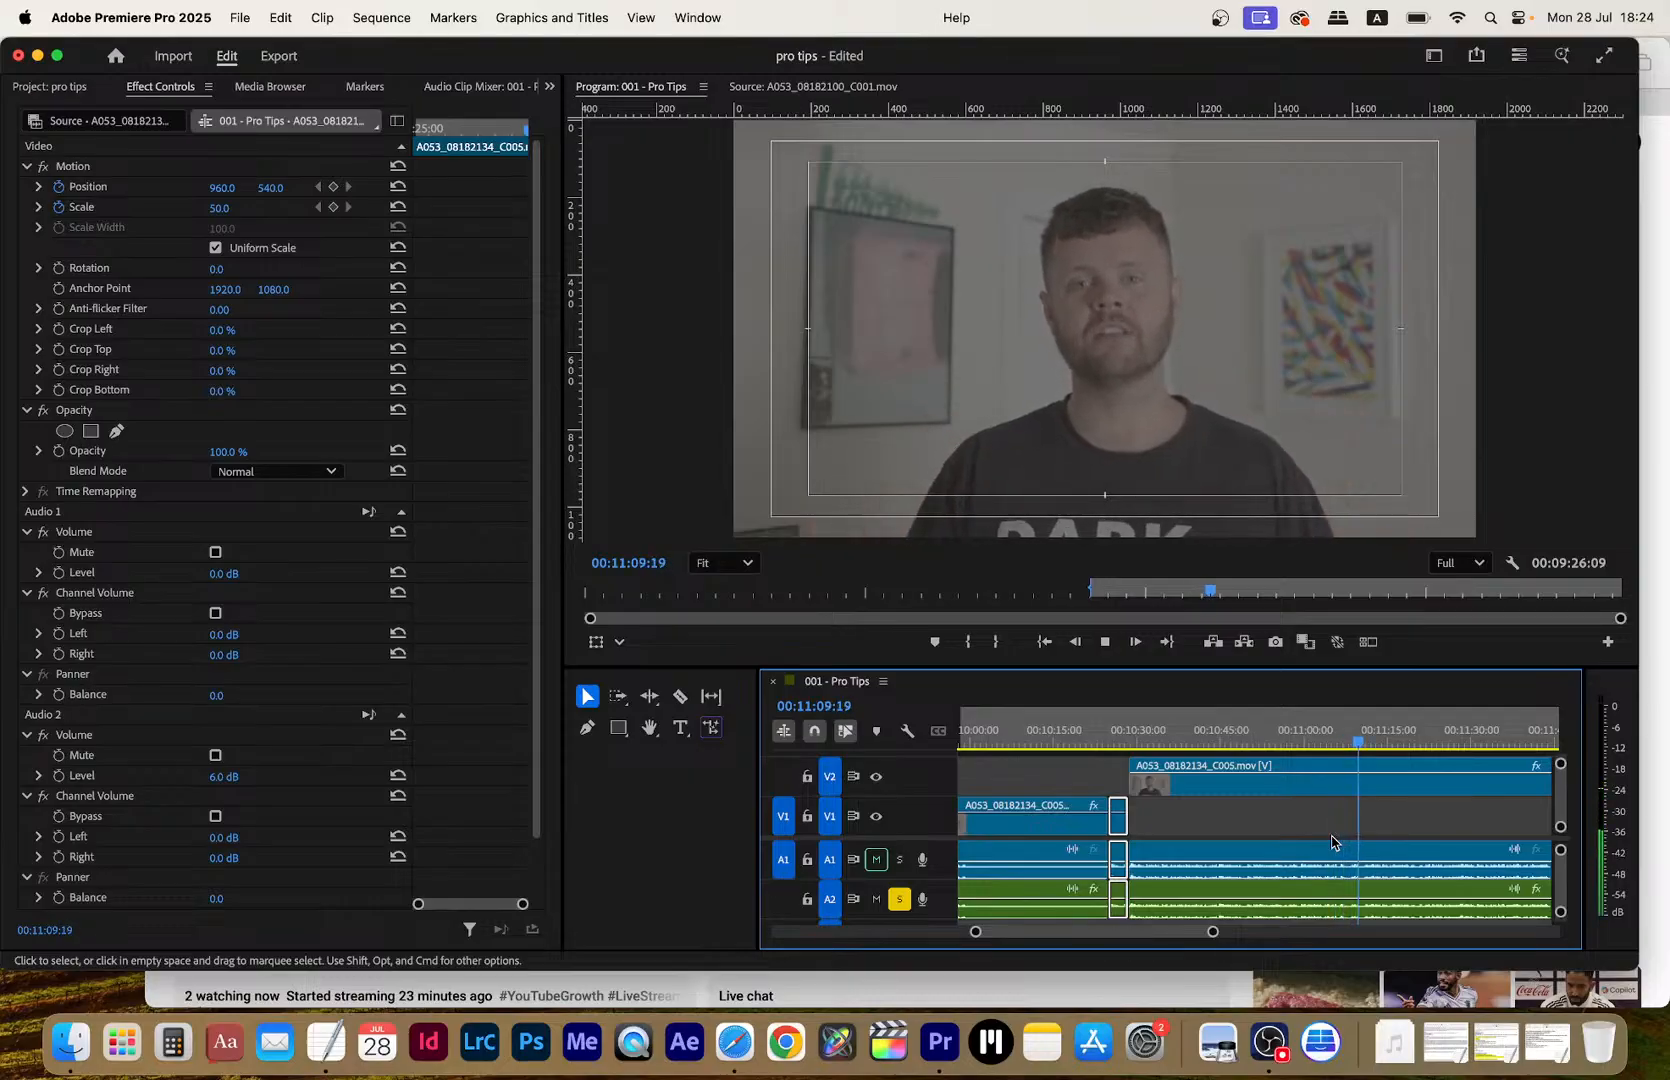
{"action": "key", "text": "c"}
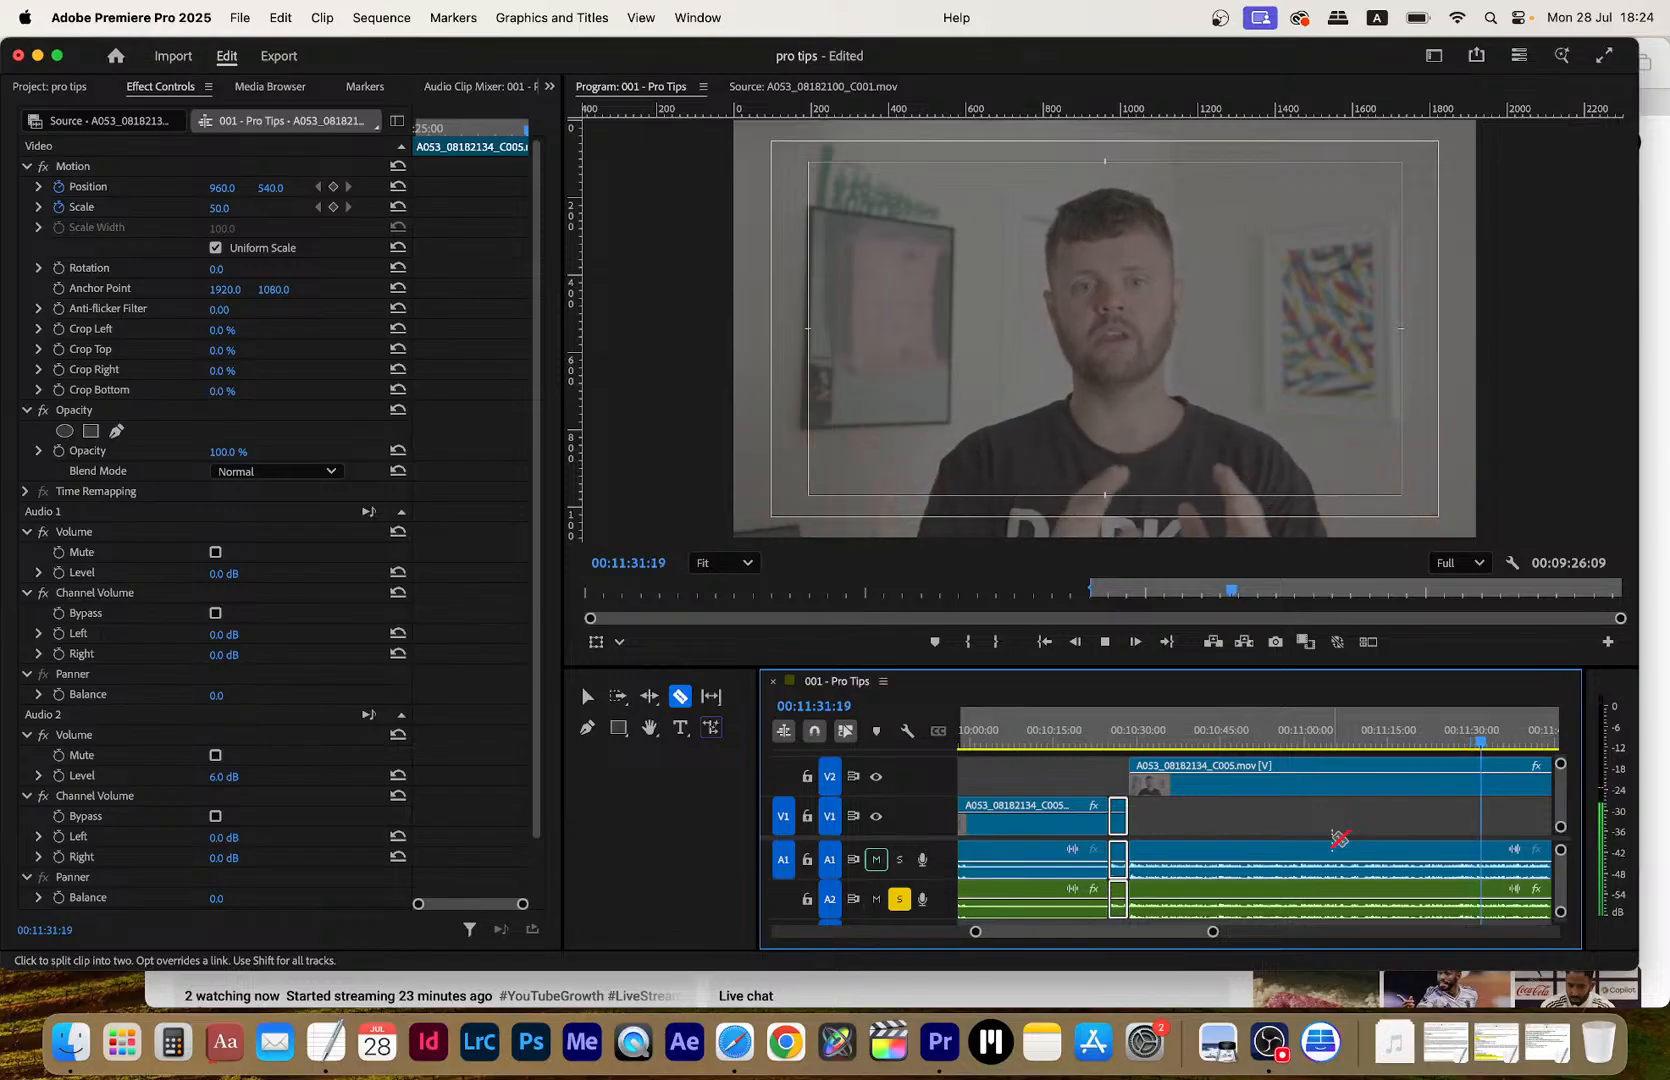
{"action": "scroll", "coordinate": [1338, 841], "scroll_direction": "right", "scroll_amount": 4}
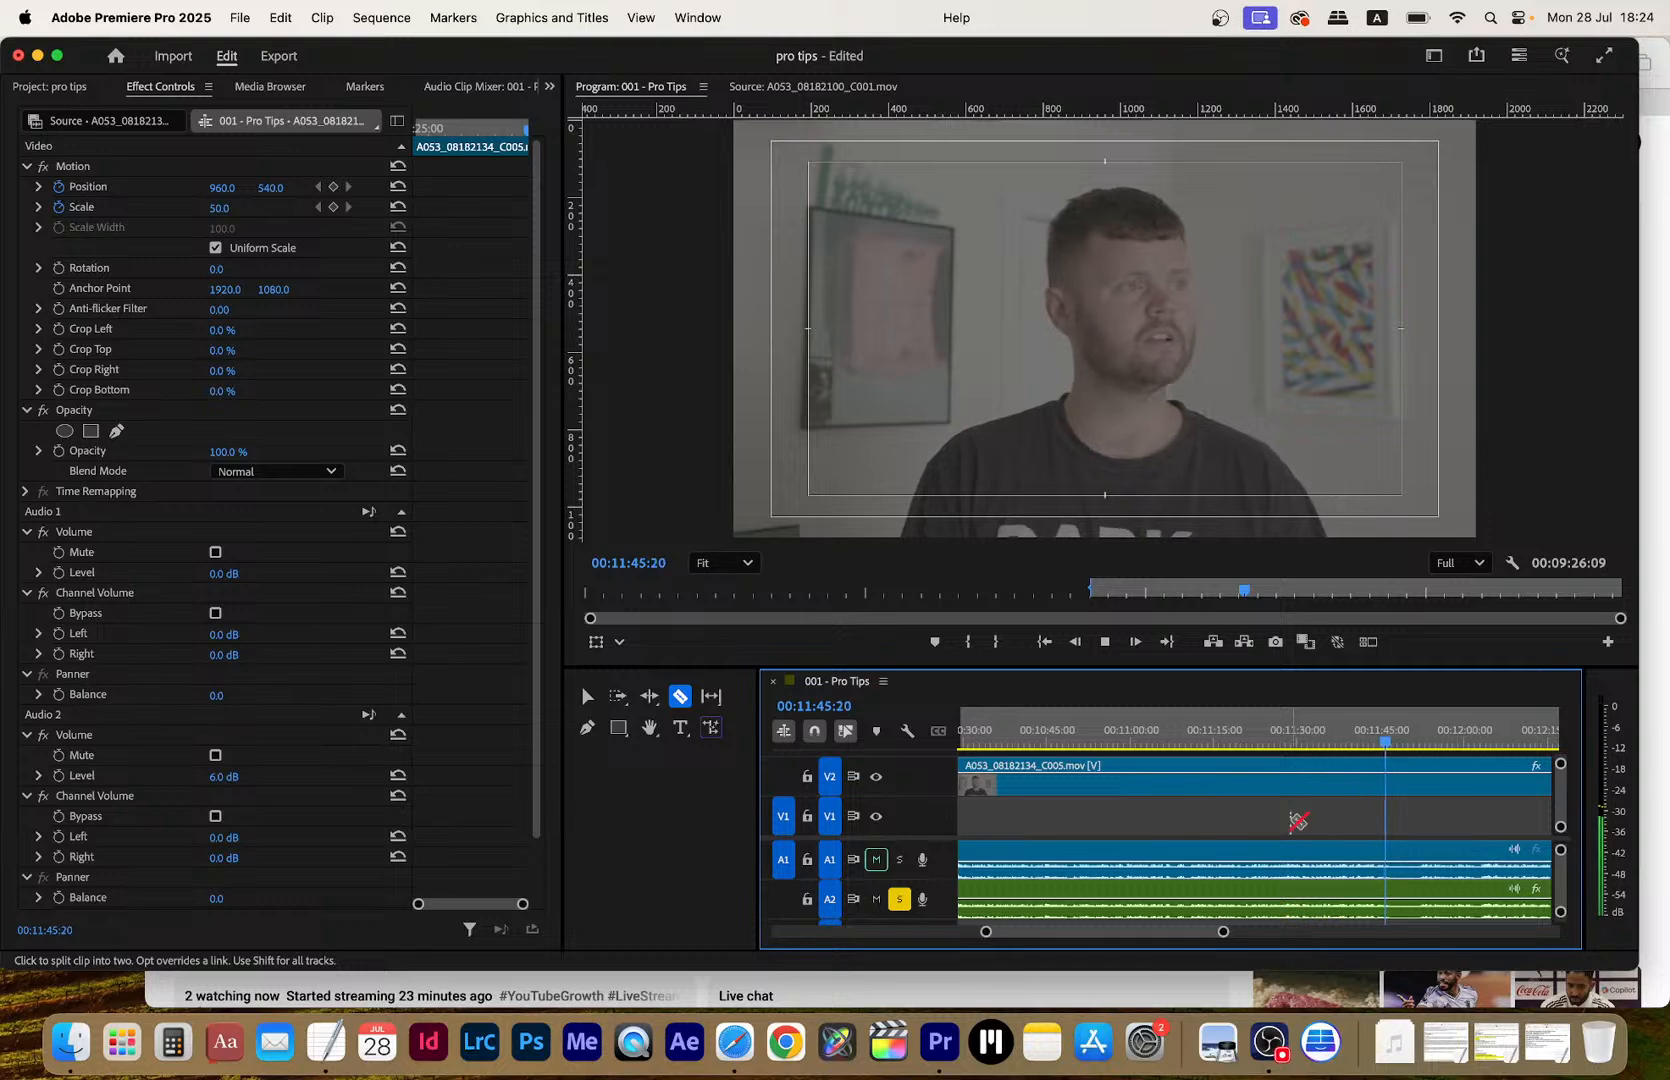
{"action": "left_click", "coordinate": [1390, 788]}
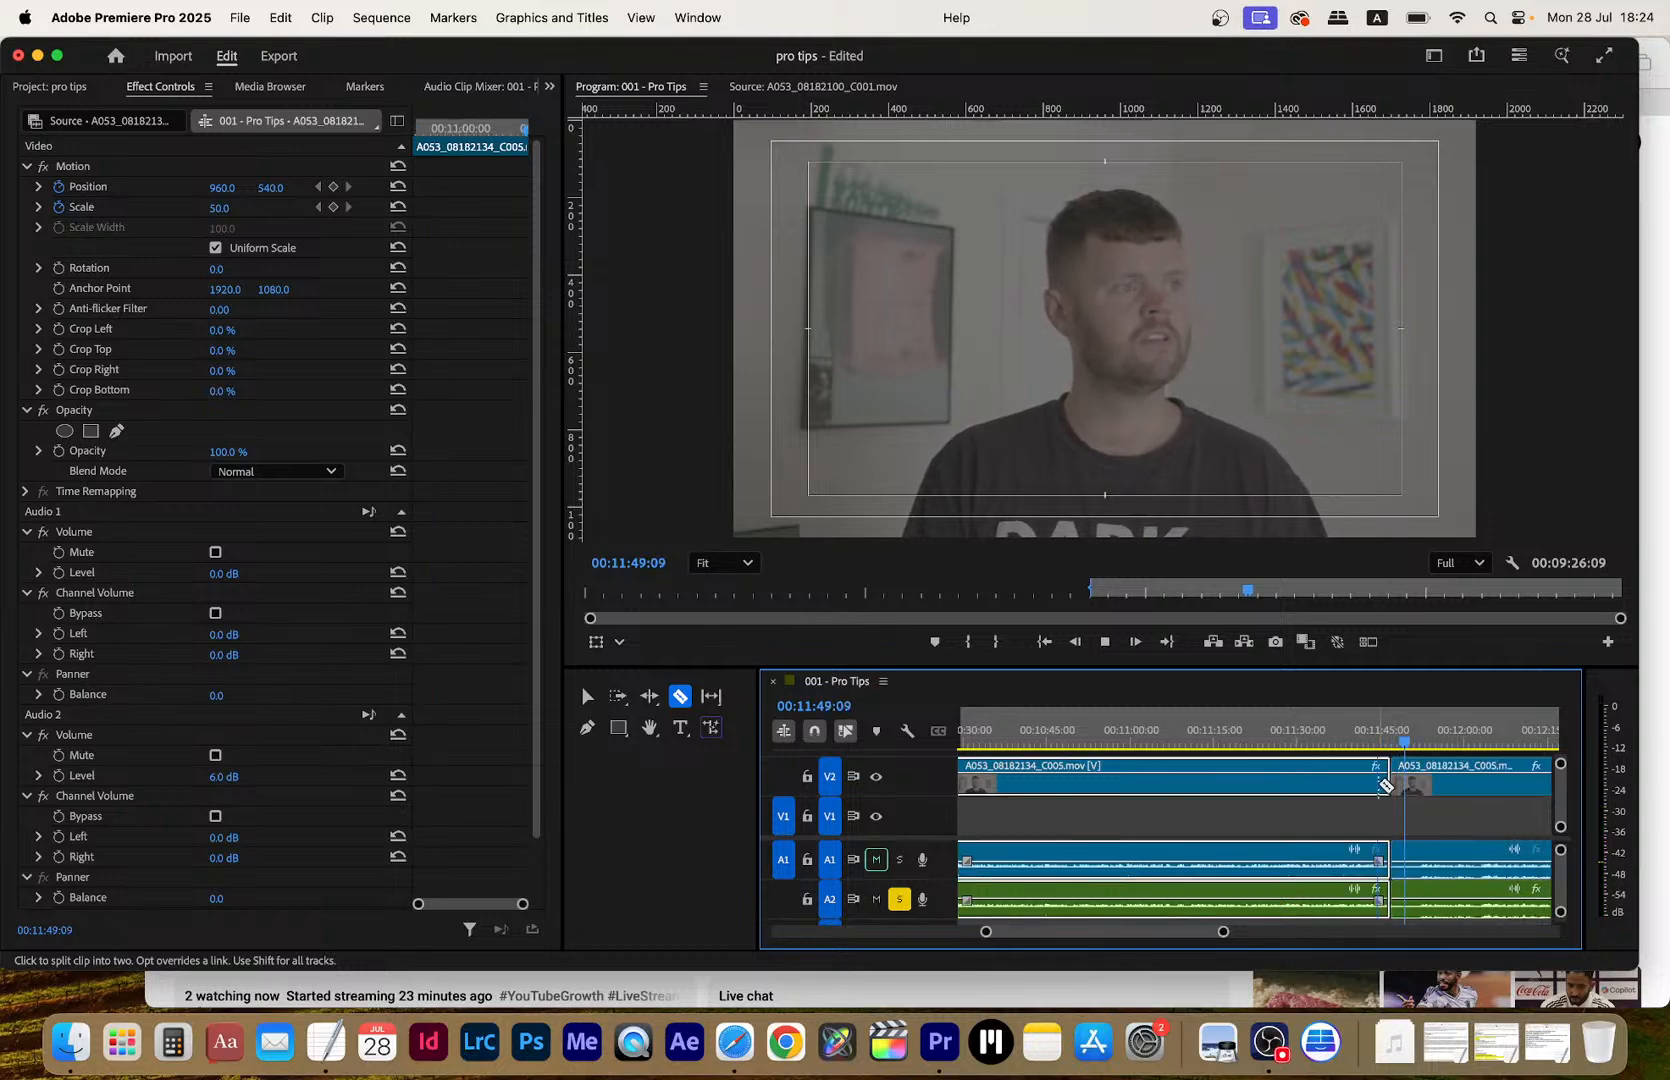
Split the V2 clip at 00:11:51:23 and move the short section before the cut down to track V1
{"action": "left_click", "coordinate": [1416, 781]}
{"action": "key", "text": "space"}
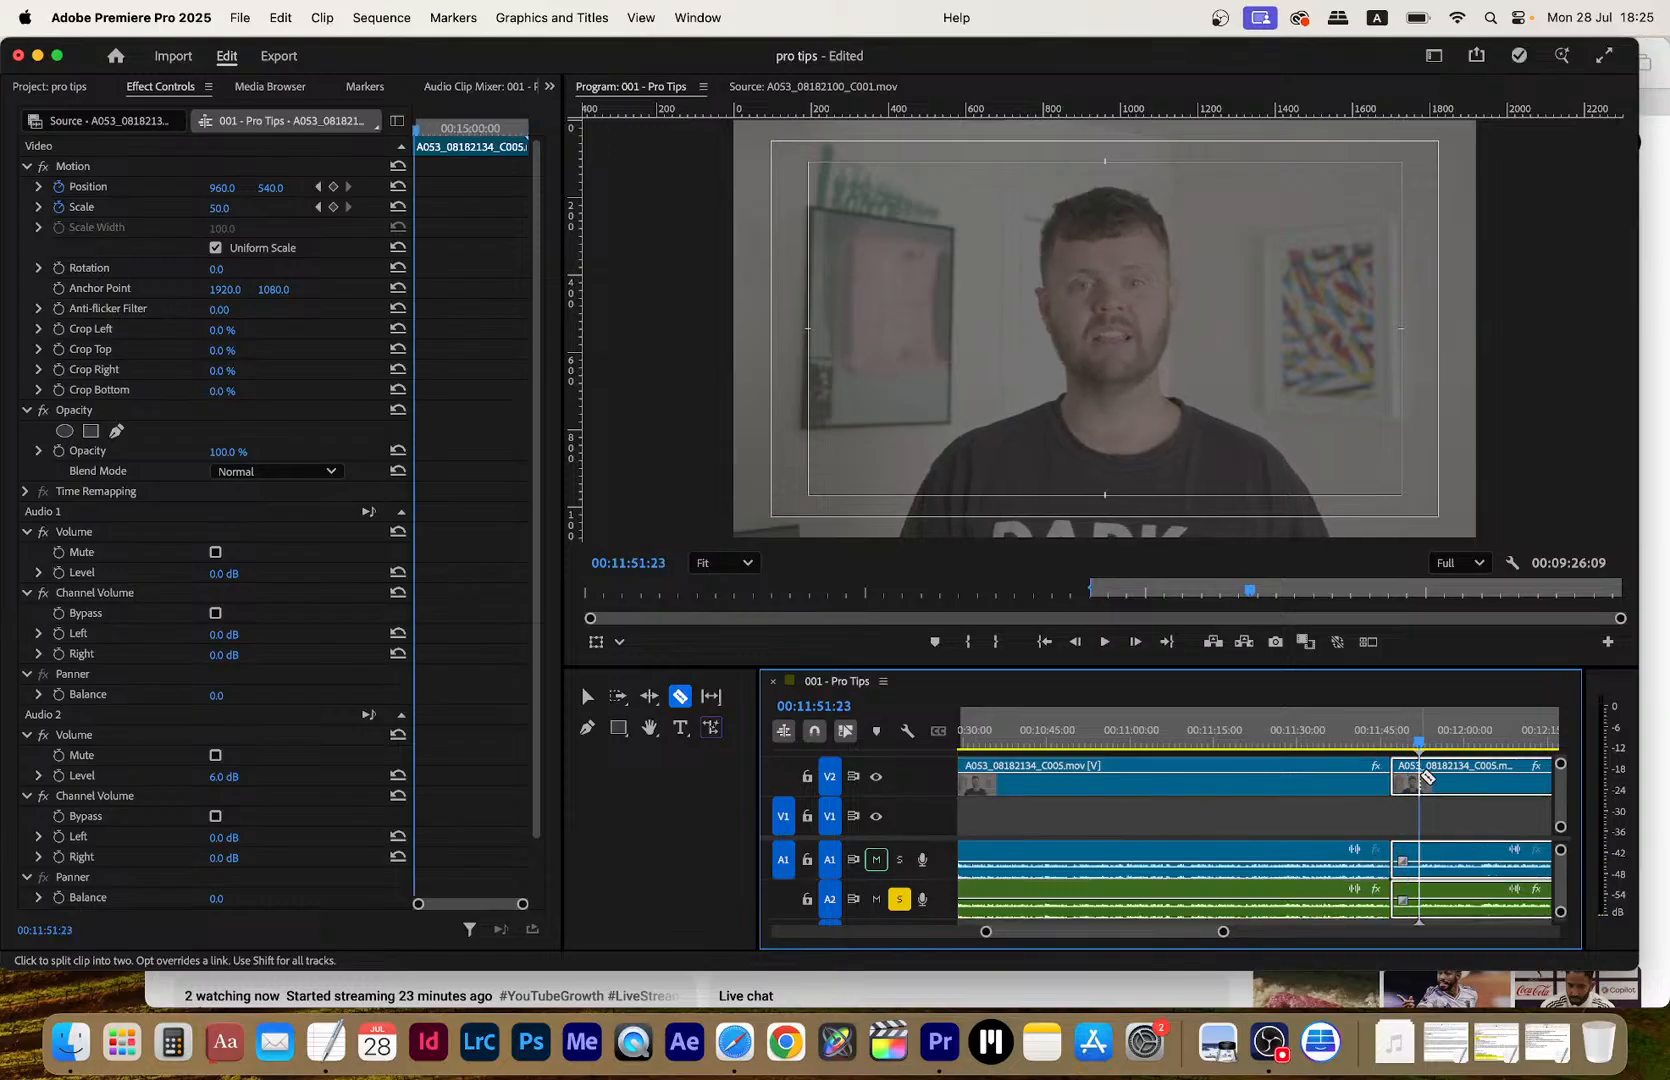
{"action": "key", "text": "v"}
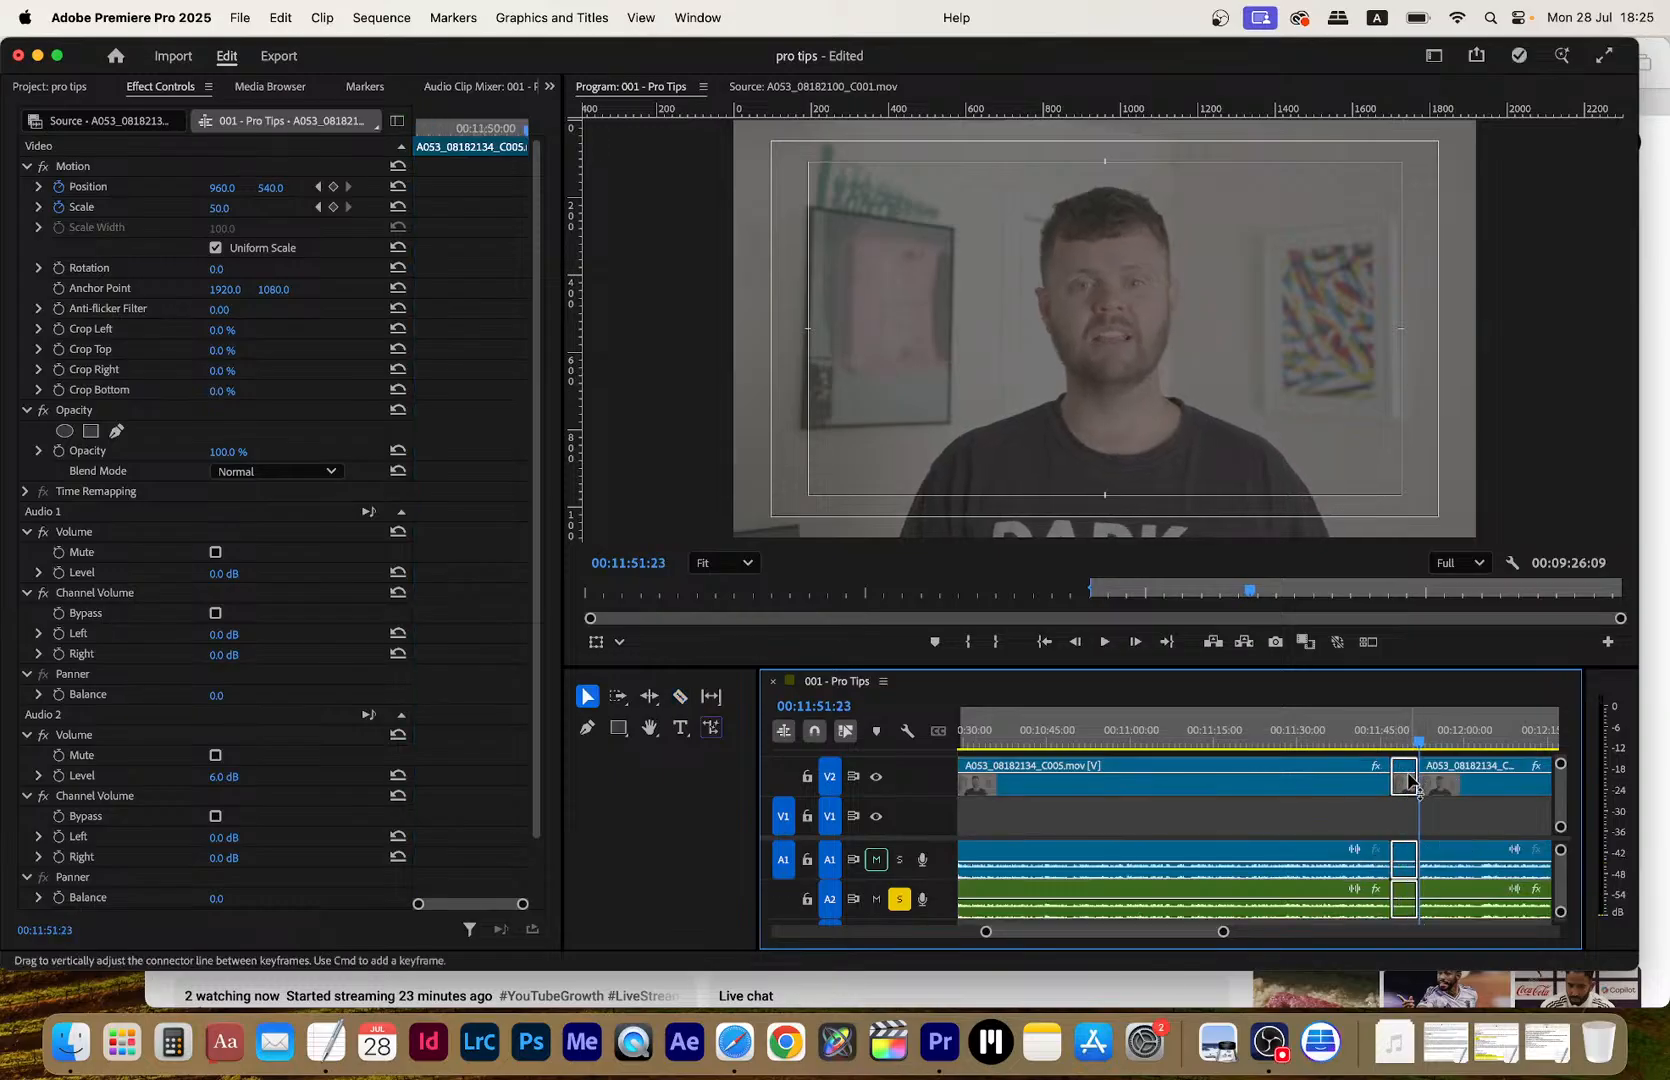
{"action": "left_click_drag", "start_coordinate": [1405, 785], "coordinate": [1406, 818]}
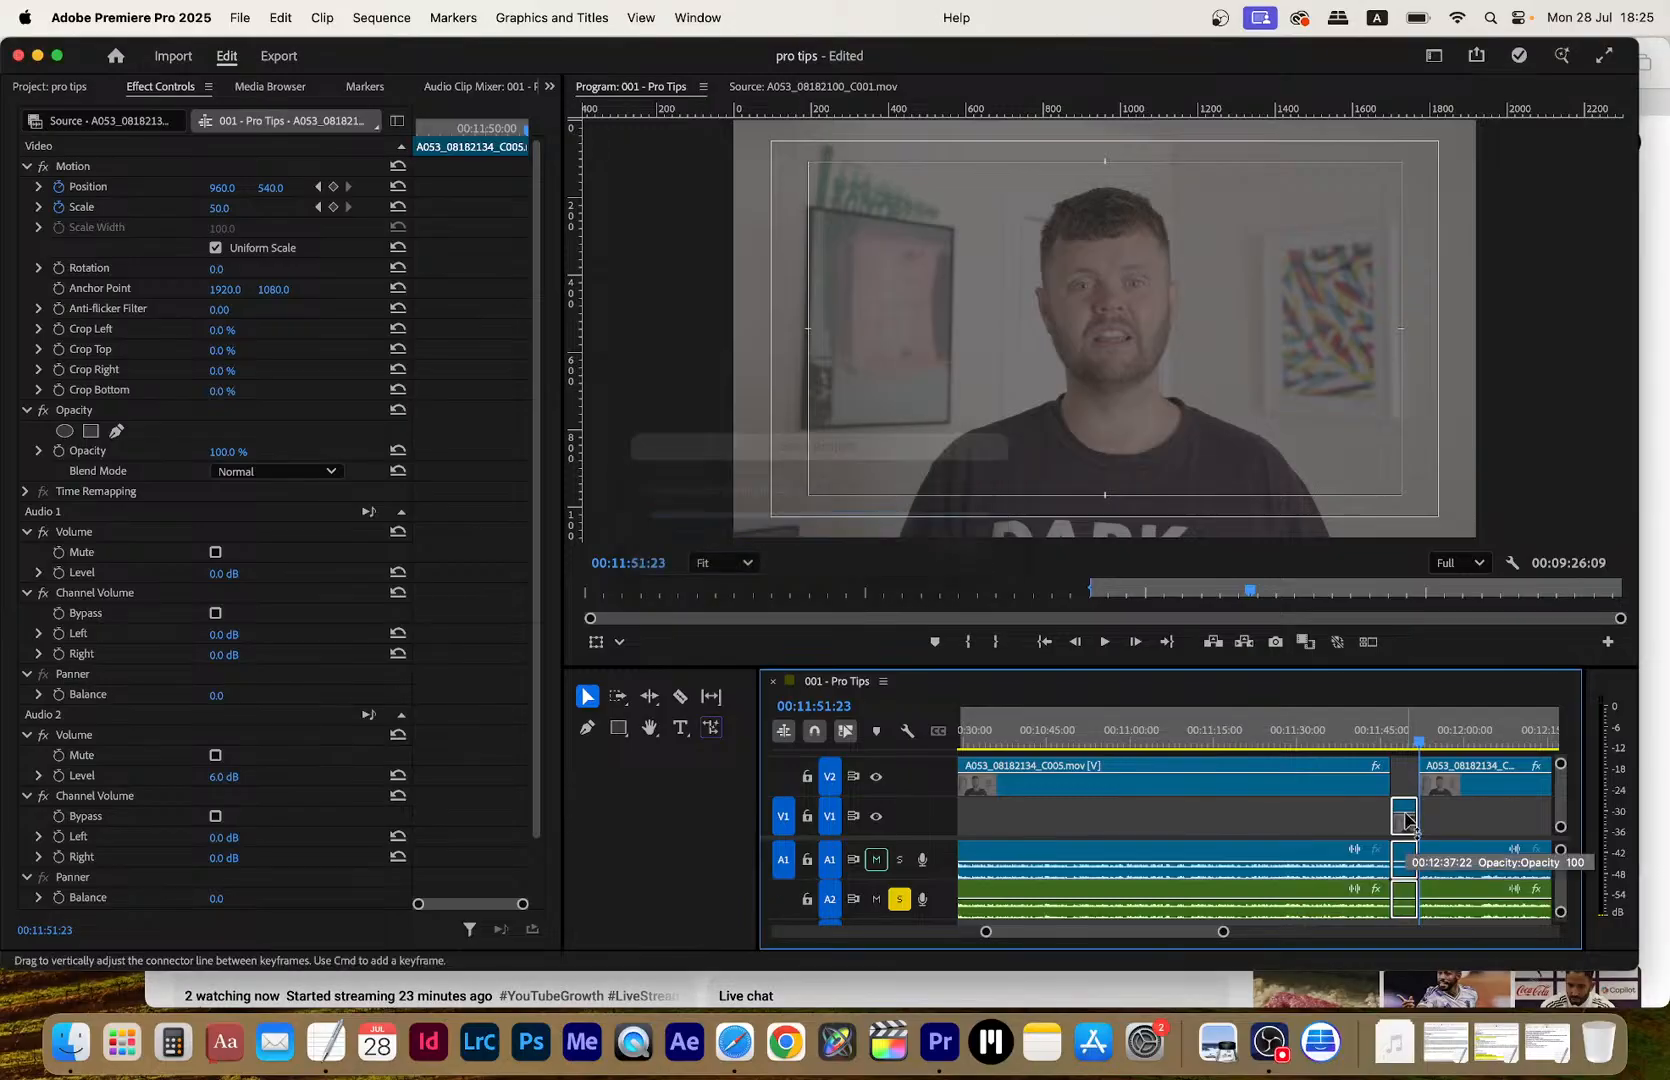
Play on from 00:11:51:23 and split the V2 clip at about 00:12:19
{"action": "key", "text": "space"}
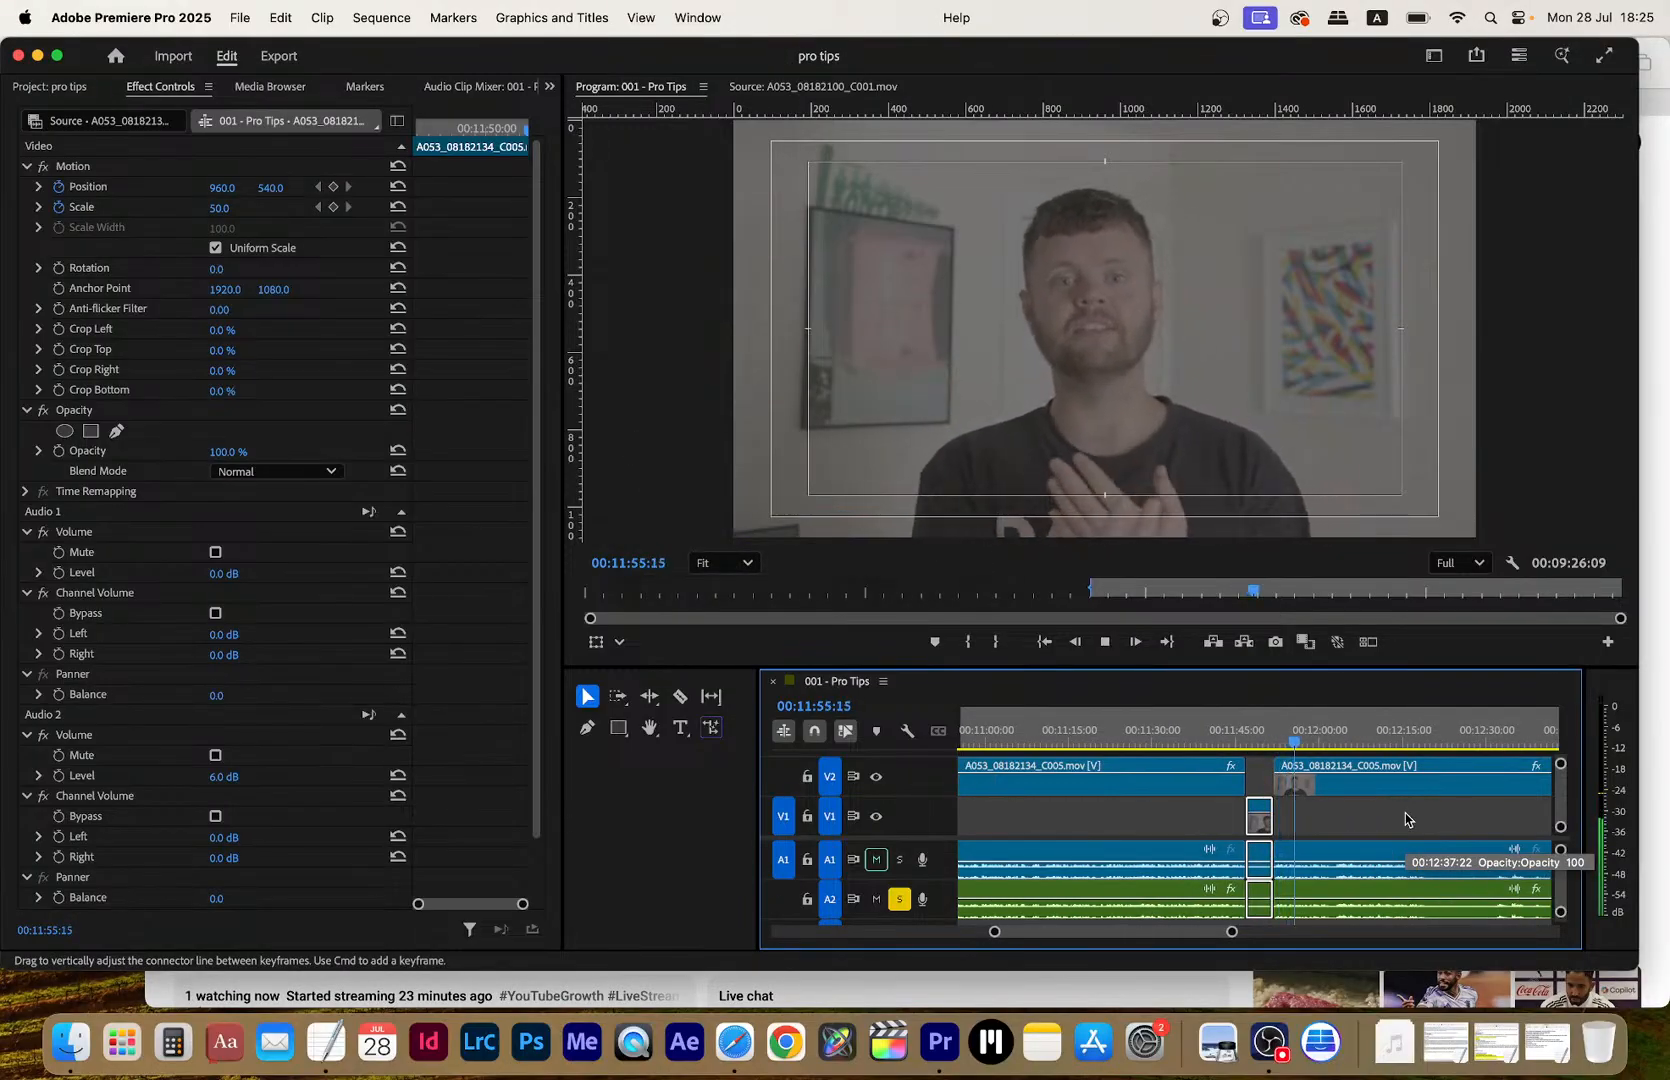
{"action": "key", "text": "c"}
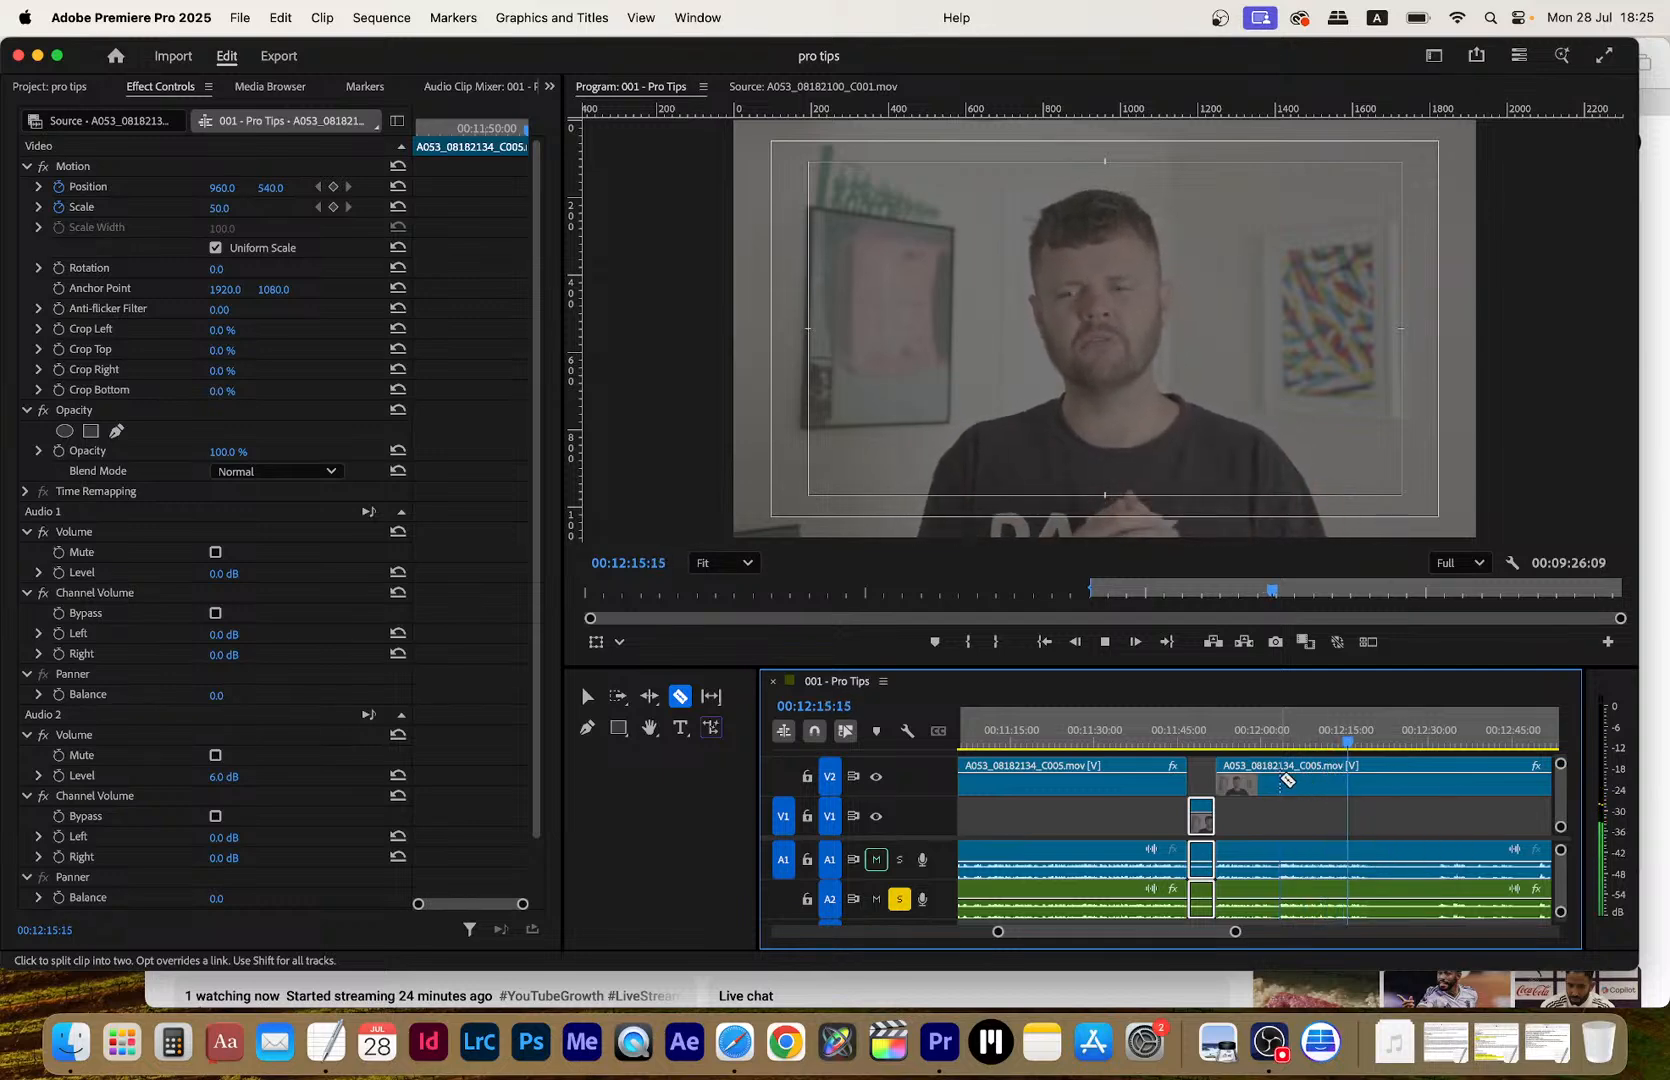
{"action": "left_click", "coordinate": [1362, 762]}
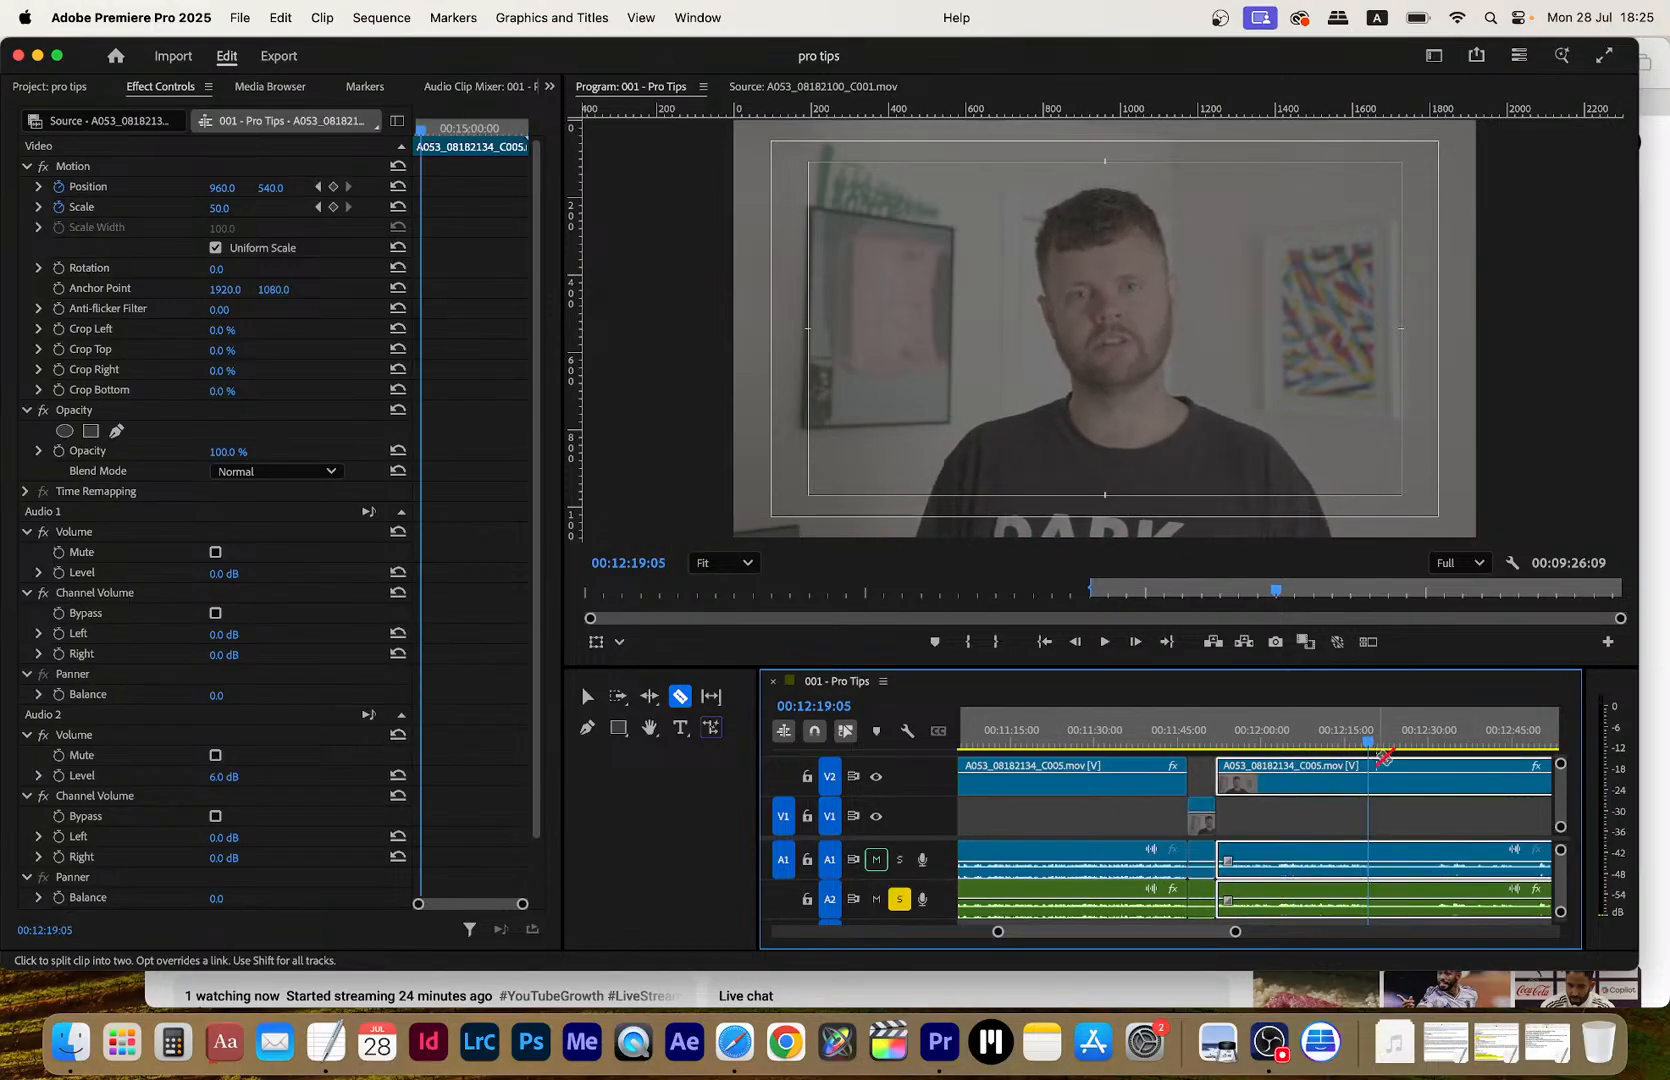
{"action": "key", "text": "space"}
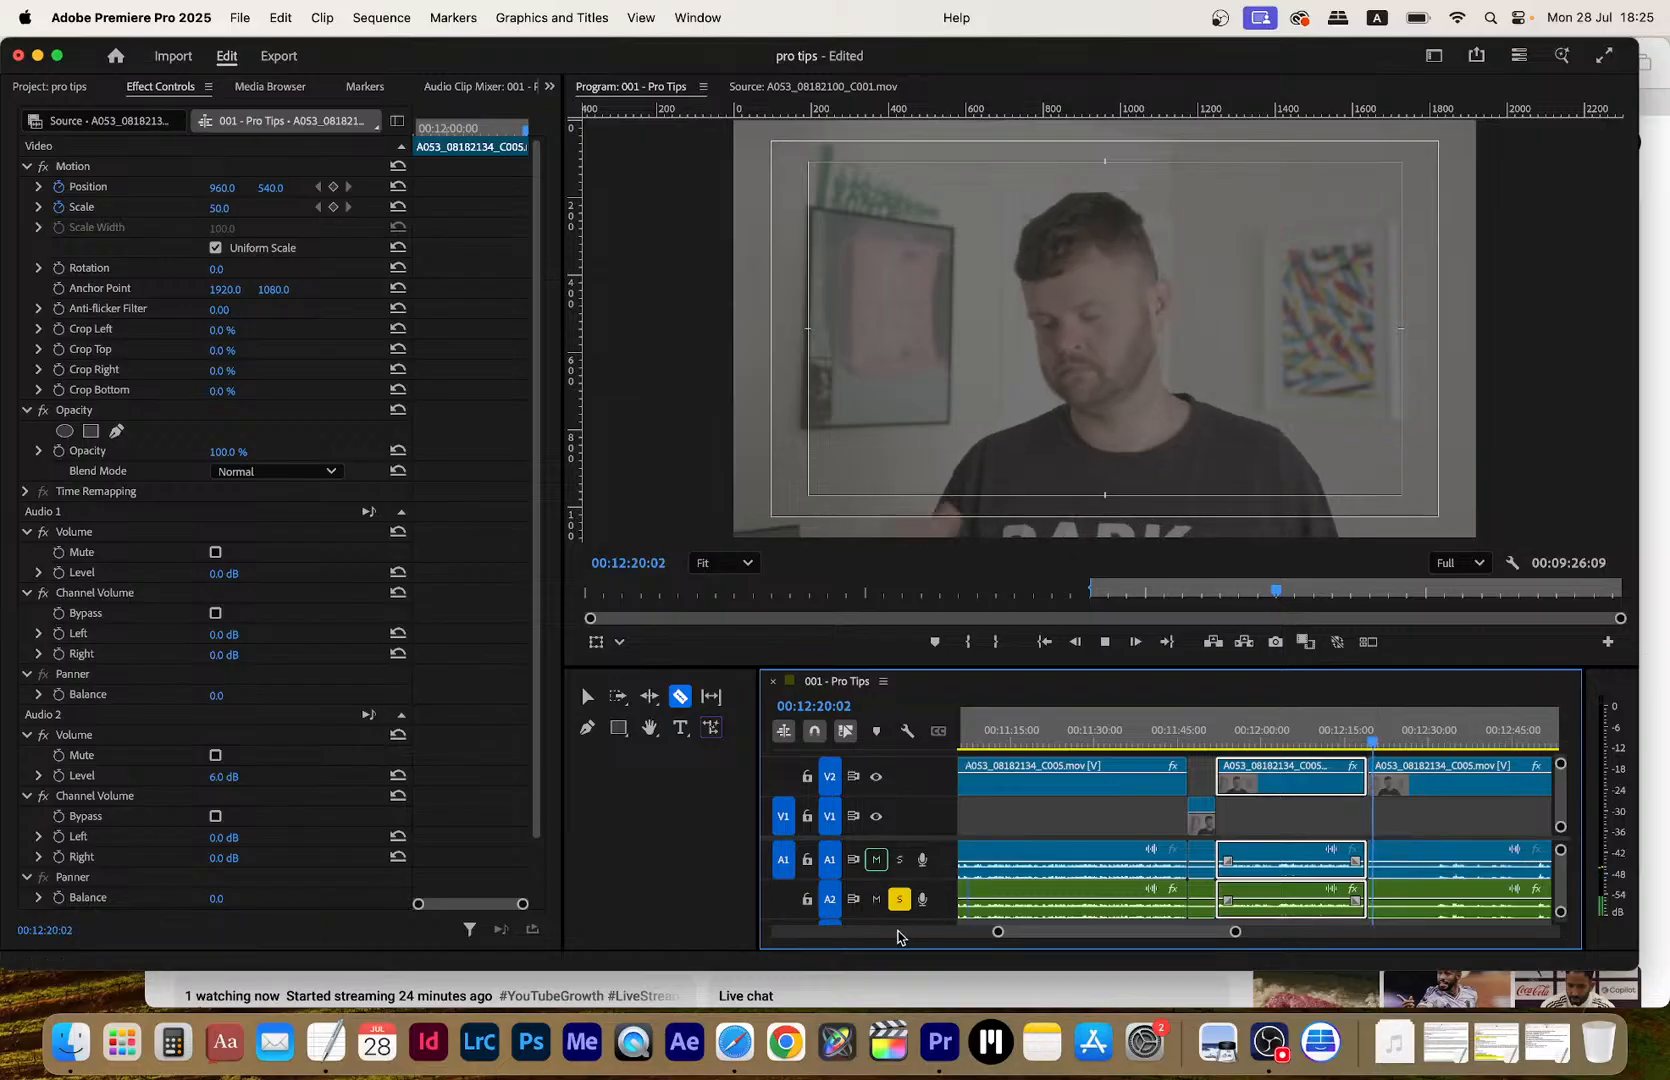
Play past the latest cut, skip ahead to 00:12:31:24, and split the V2 clip there
{"action": "scroll", "coordinate": [900, 937], "scroll_direction": "down", "scroll_amount": 2}
{"action": "key", "text": "space"}
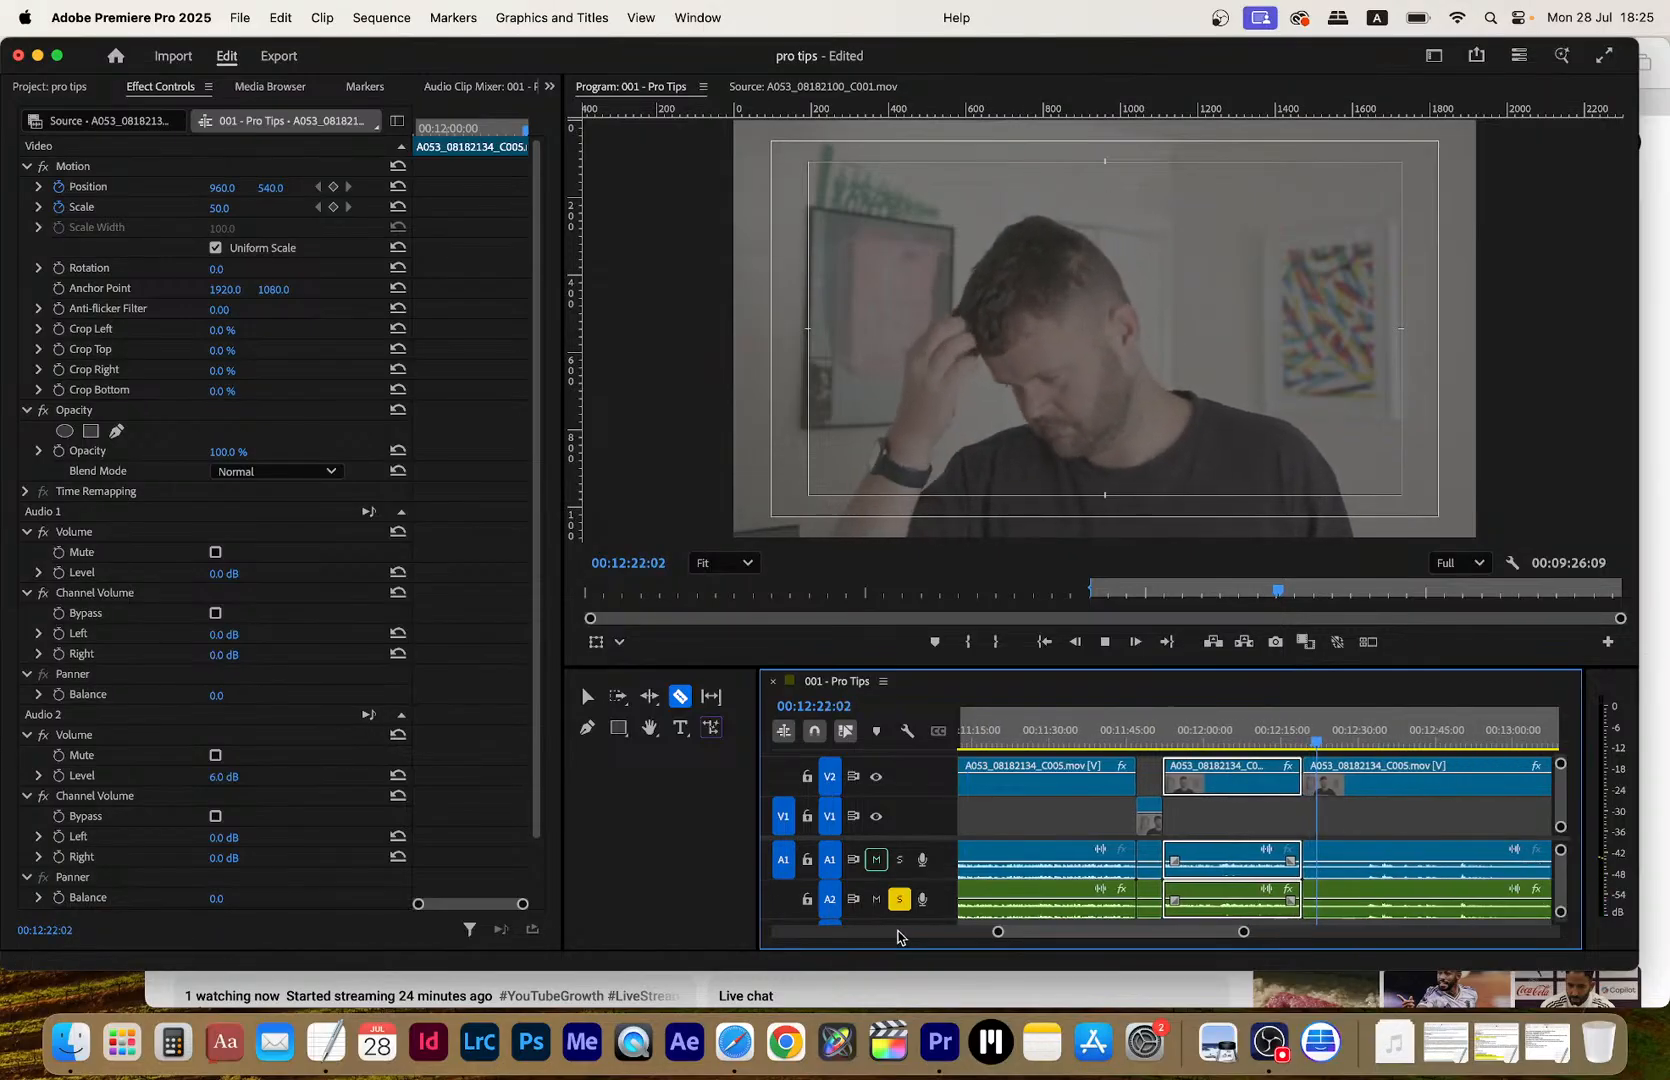
{"action": "left_click", "coordinate": [1362, 738]}
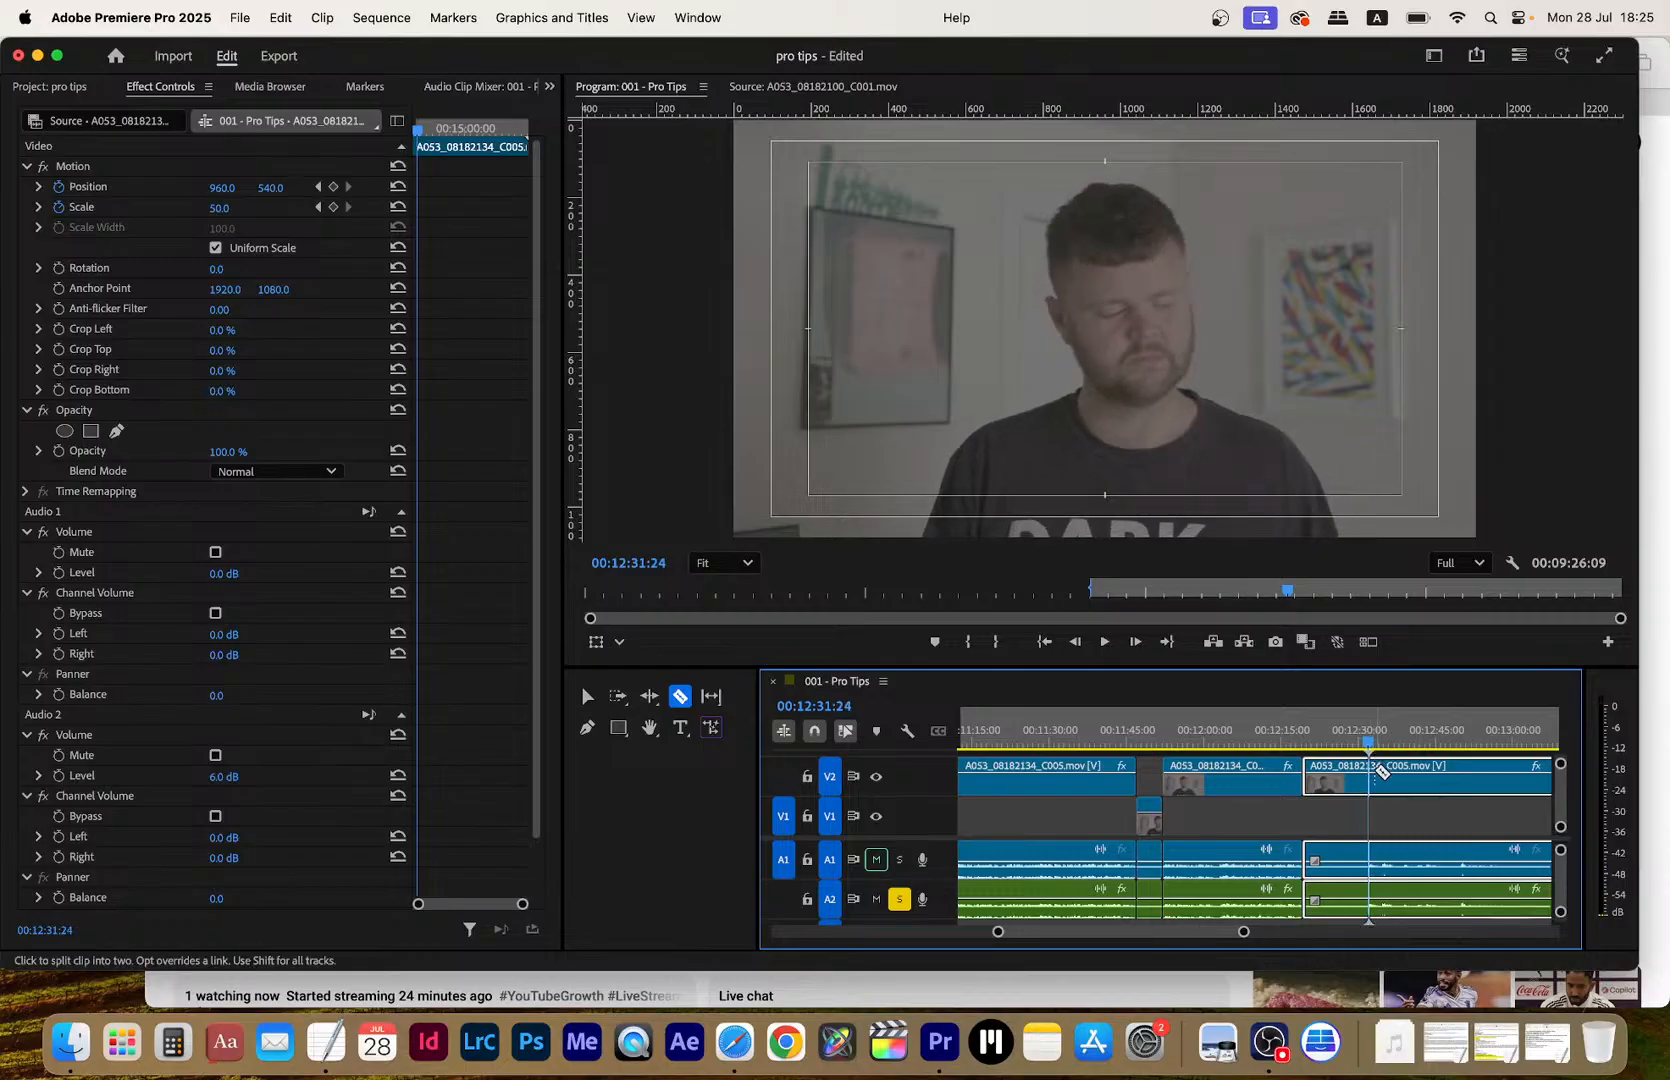
{"action": "left_click", "coordinate": [1378, 775]}
Check the footage after 00:12:31:24, skip ahead to 00:13:06:24, and split the V2 clip there
{"action": "key", "text": "space"}
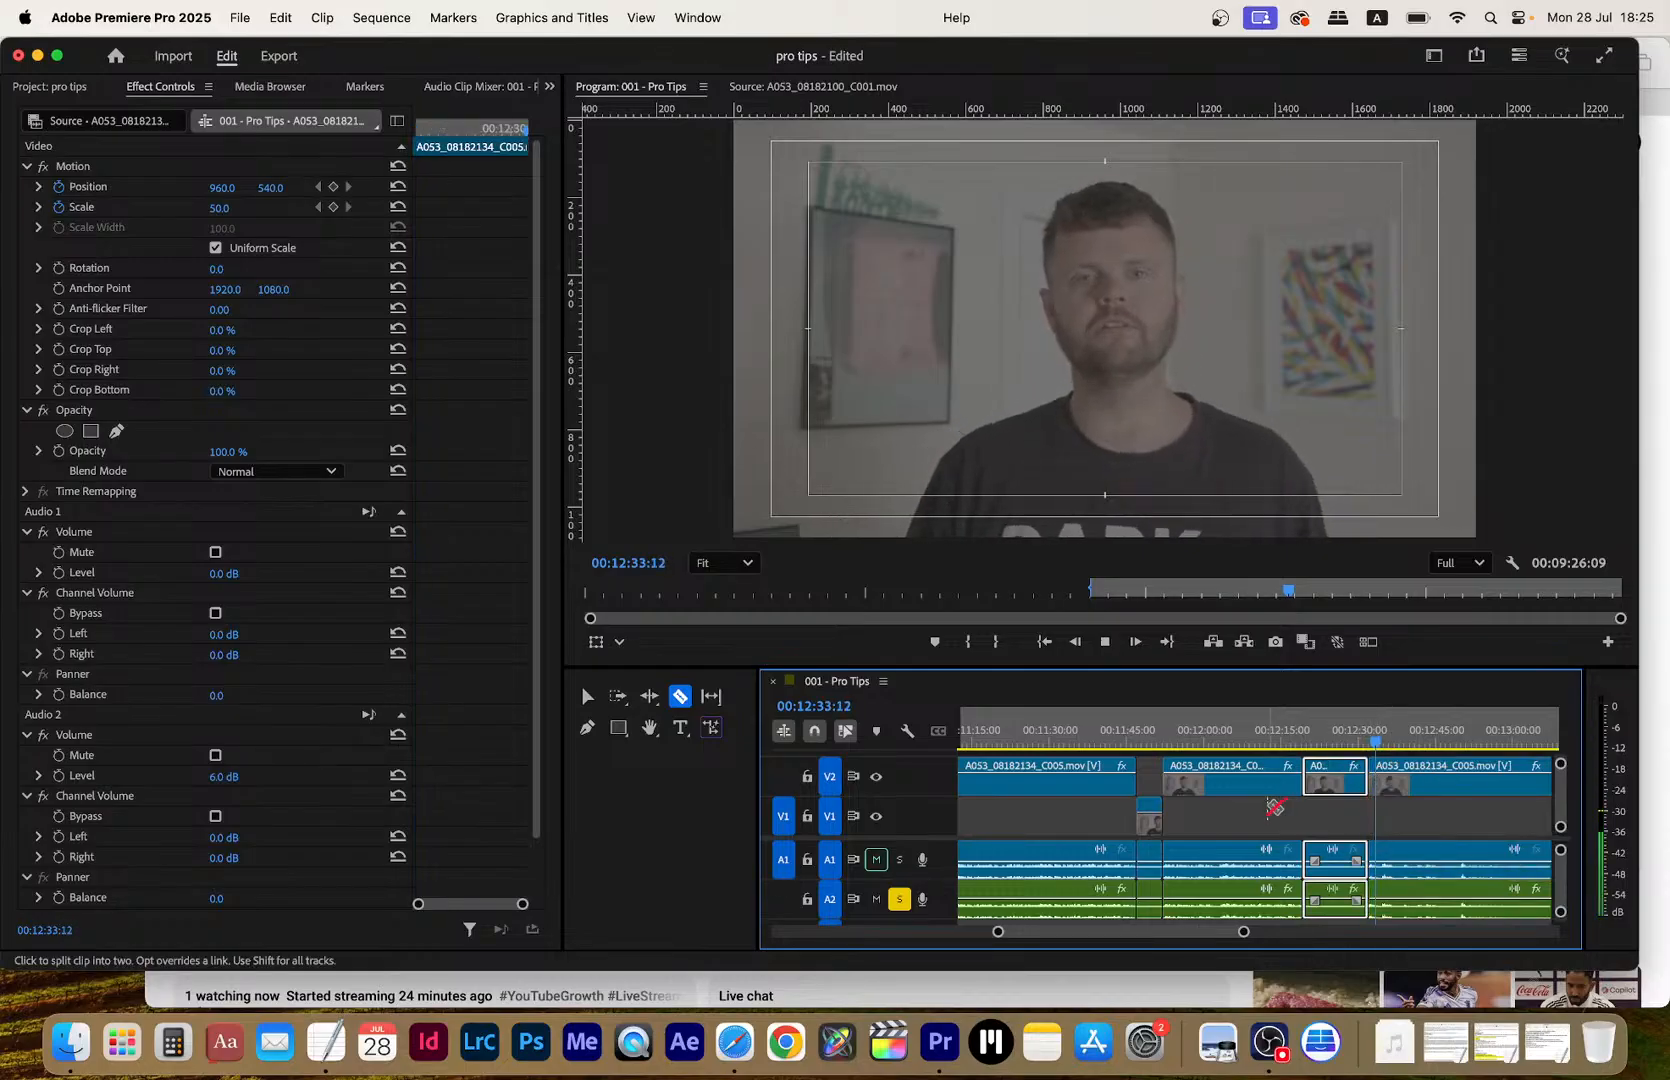
{"action": "scroll", "coordinate": [1271, 810], "scroll_direction": "right", "scroll_amount": 3}
{"action": "key", "text": "space"}
{"action": "left_click_drag", "start_coordinate": [1276, 743], "coordinate": [1434, 748]}
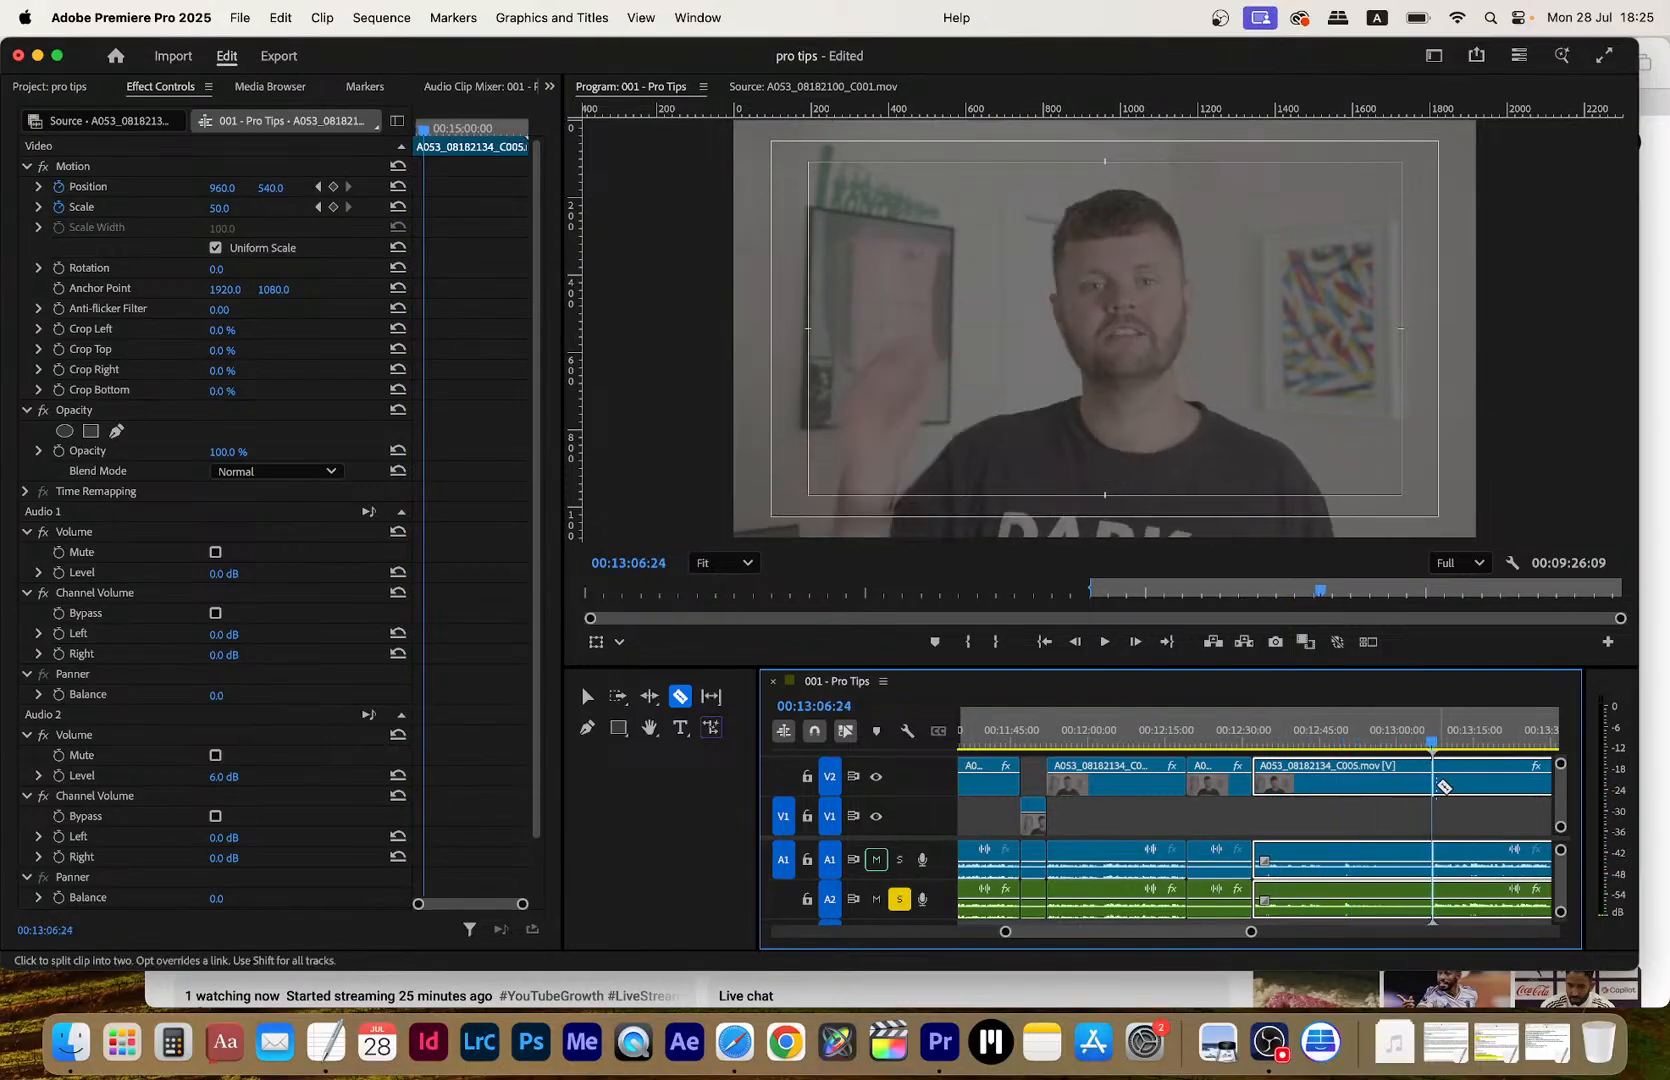
{"action": "left_click", "coordinate": [1436, 780]}
Move the two V2 sections between about 00:12:19 and 00:13:06:24 down to track V1
{"action": "key", "text": "space"}
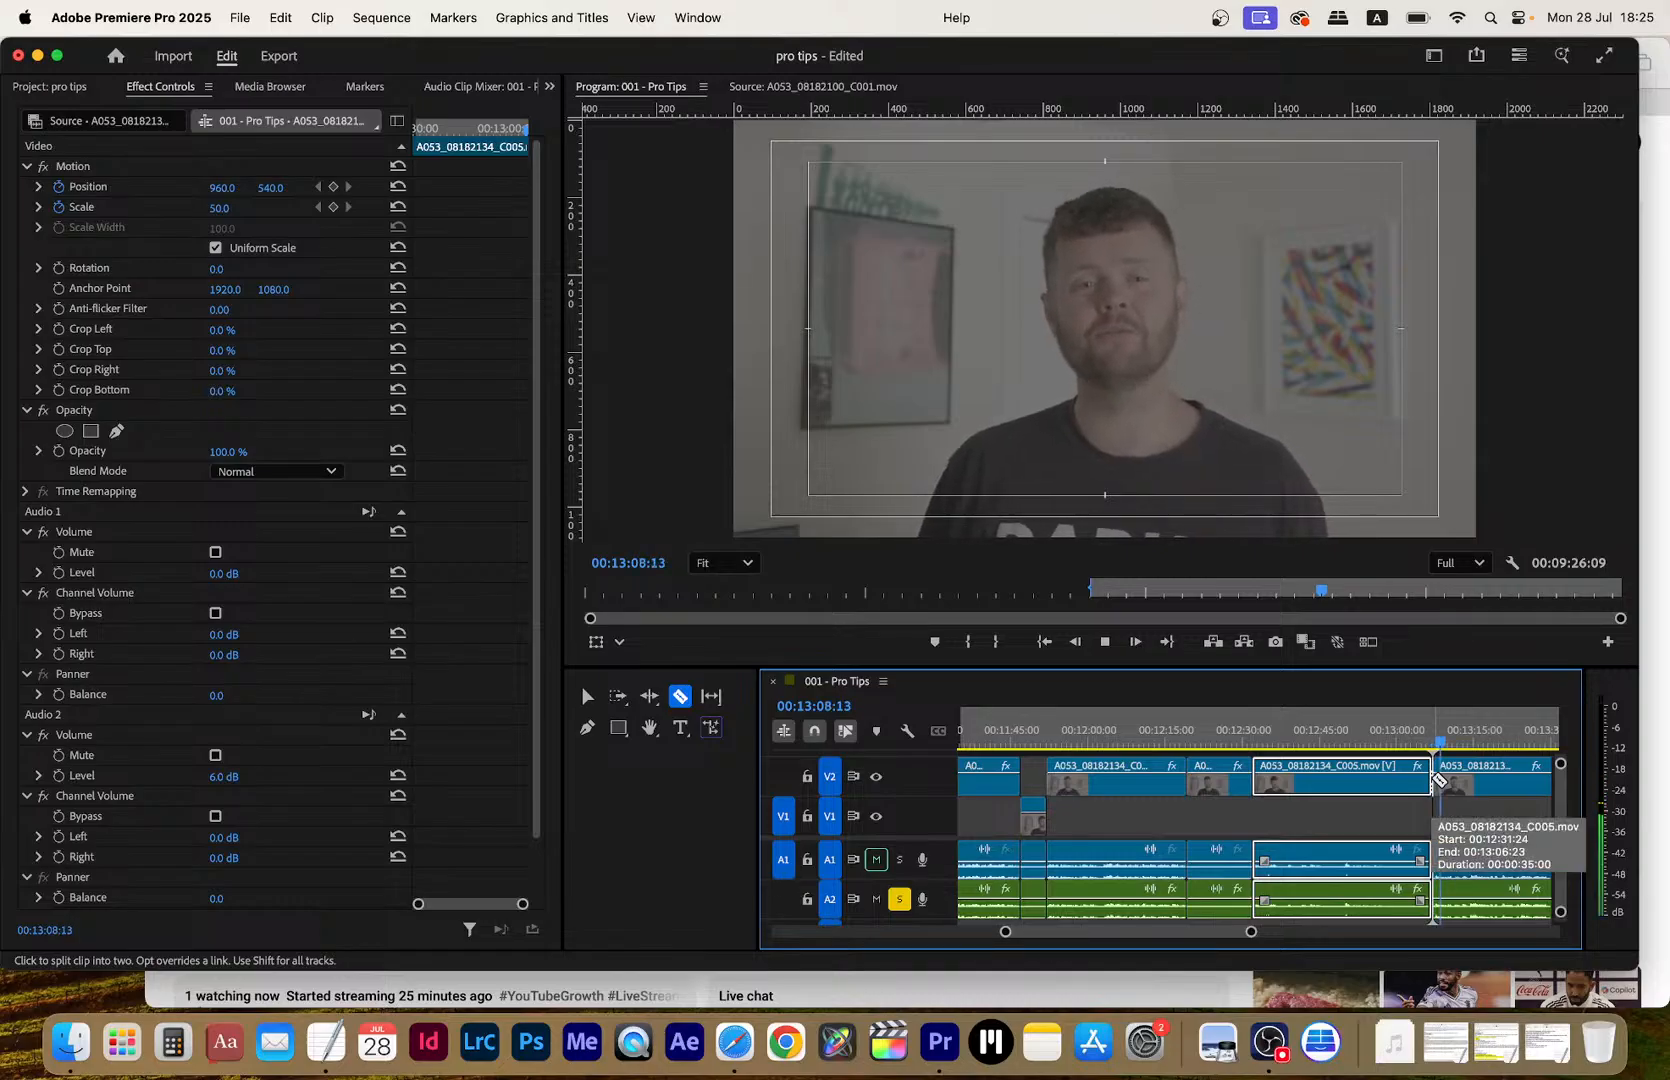
{"action": "key", "text": "space"}
{"action": "key", "text": "v"}
{"action": "left_click_drag", "start_coordinate": [1299, 806], "coordinate": [1229, 823]}
Mark the sequence In point at 00:13:06:24, play on, and mark the Out point at about 00:14:36
{"action": "key", "text": "space"}
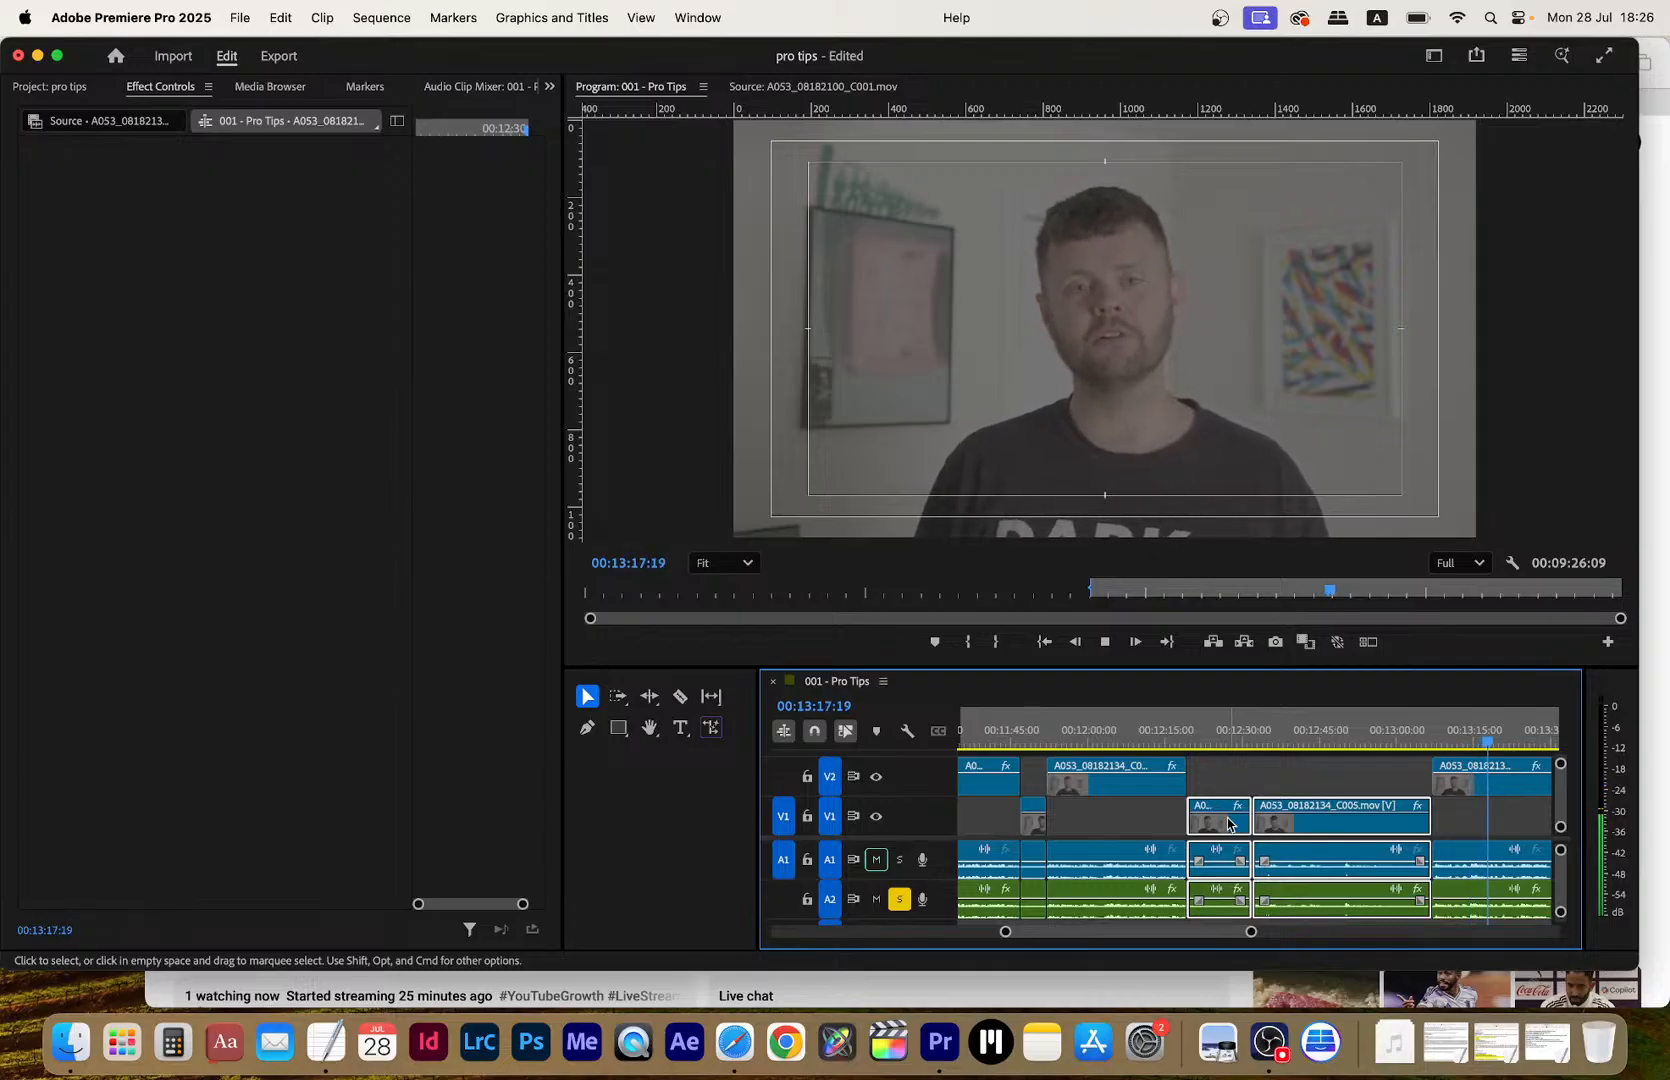
{"action": "key", "text": "i"}
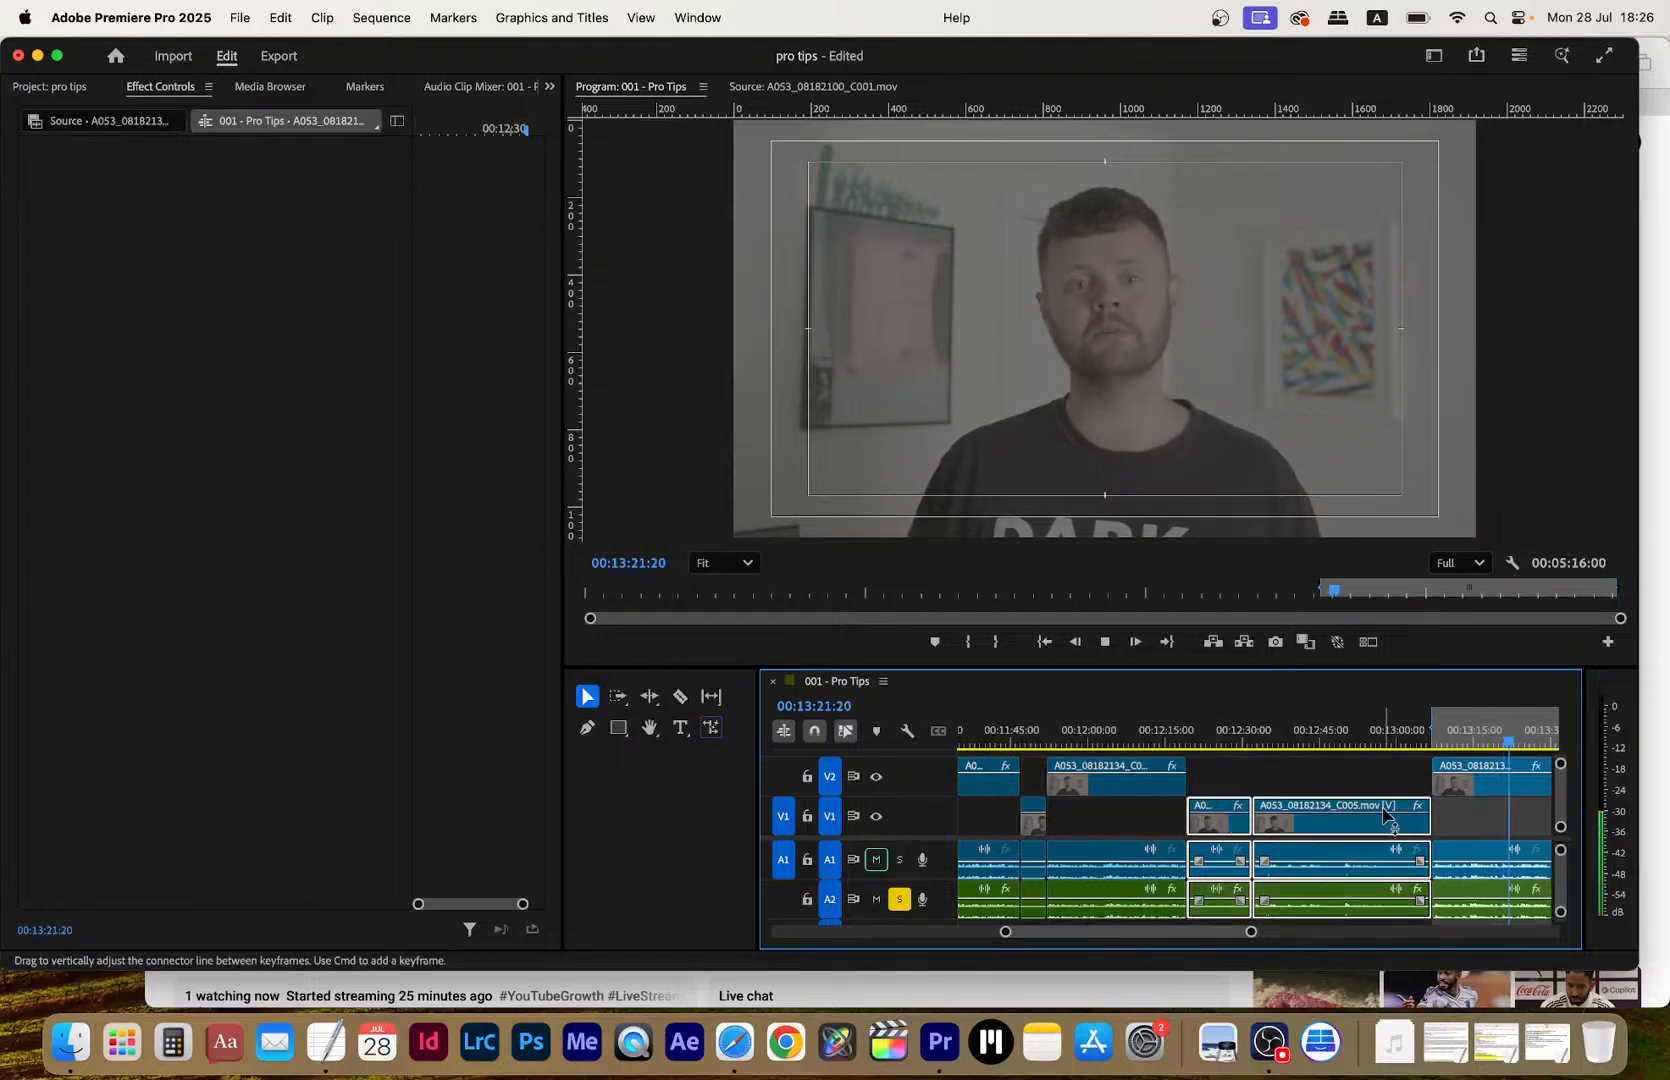
{"action": "key", "text": "c"}
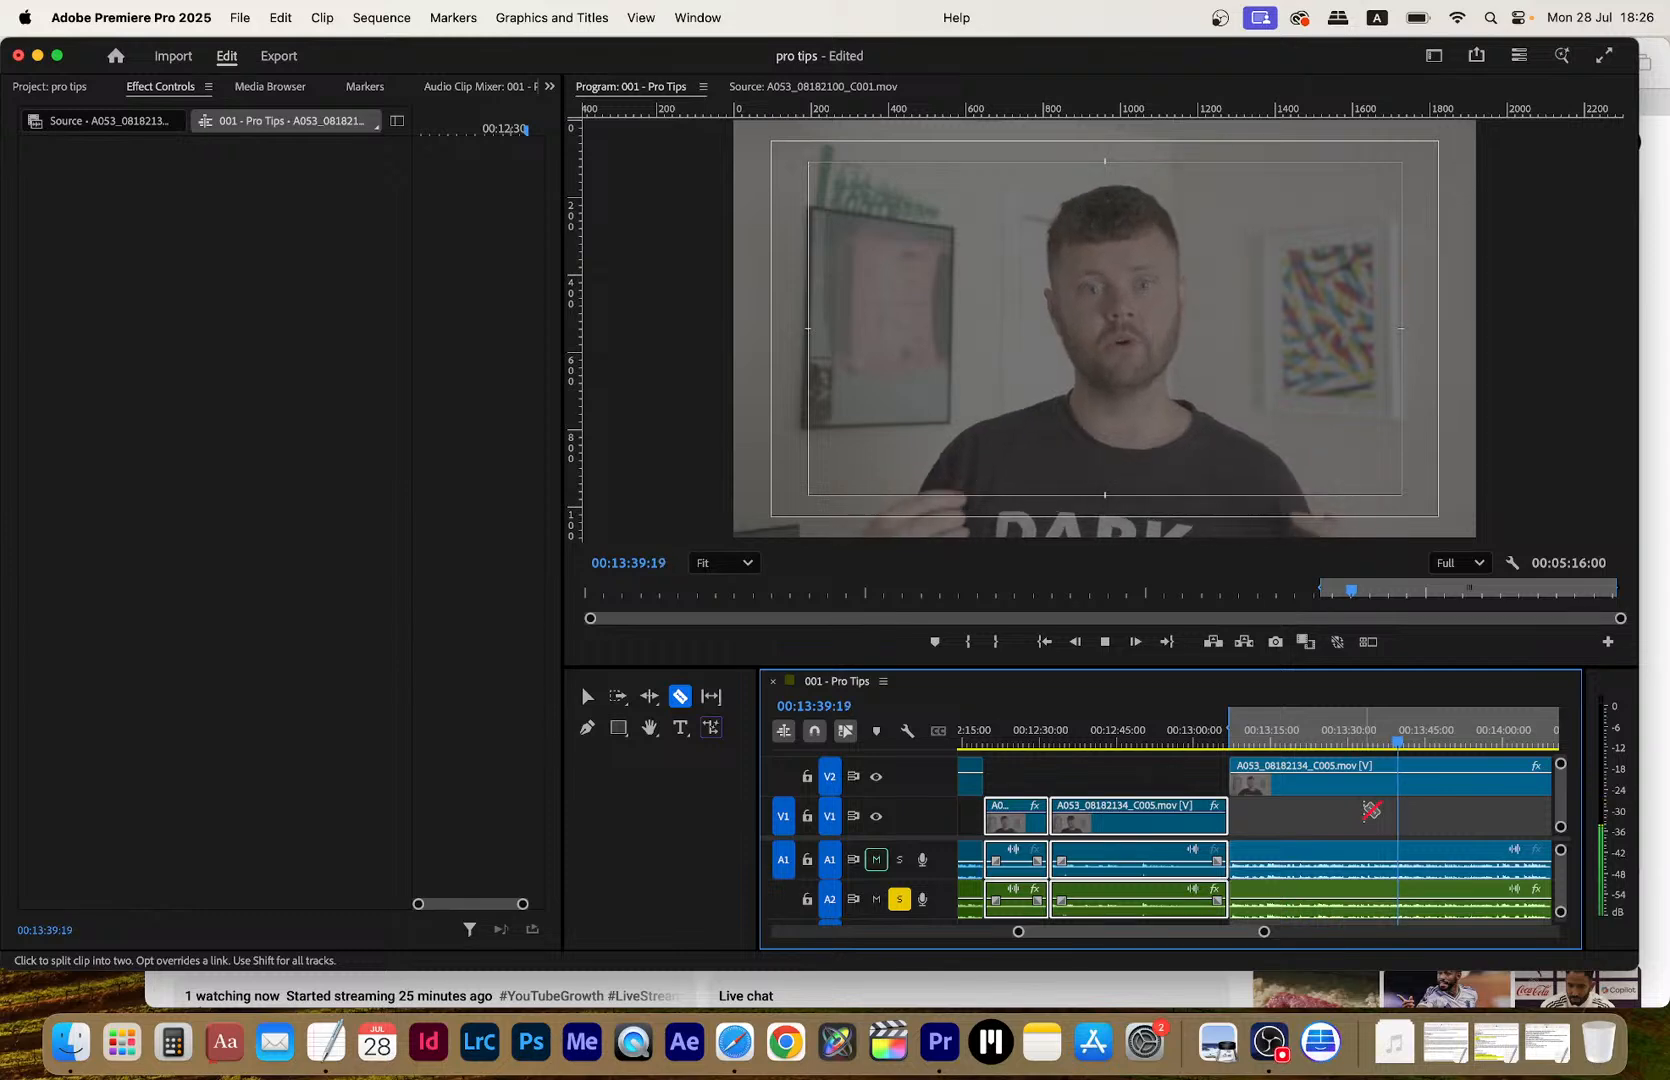
{"action": "key", "text": "minus"}
{"action": "key", "text": "minus"}
{"action": "key", "text": "minus"}
{"action": "key", "text": "minus"}
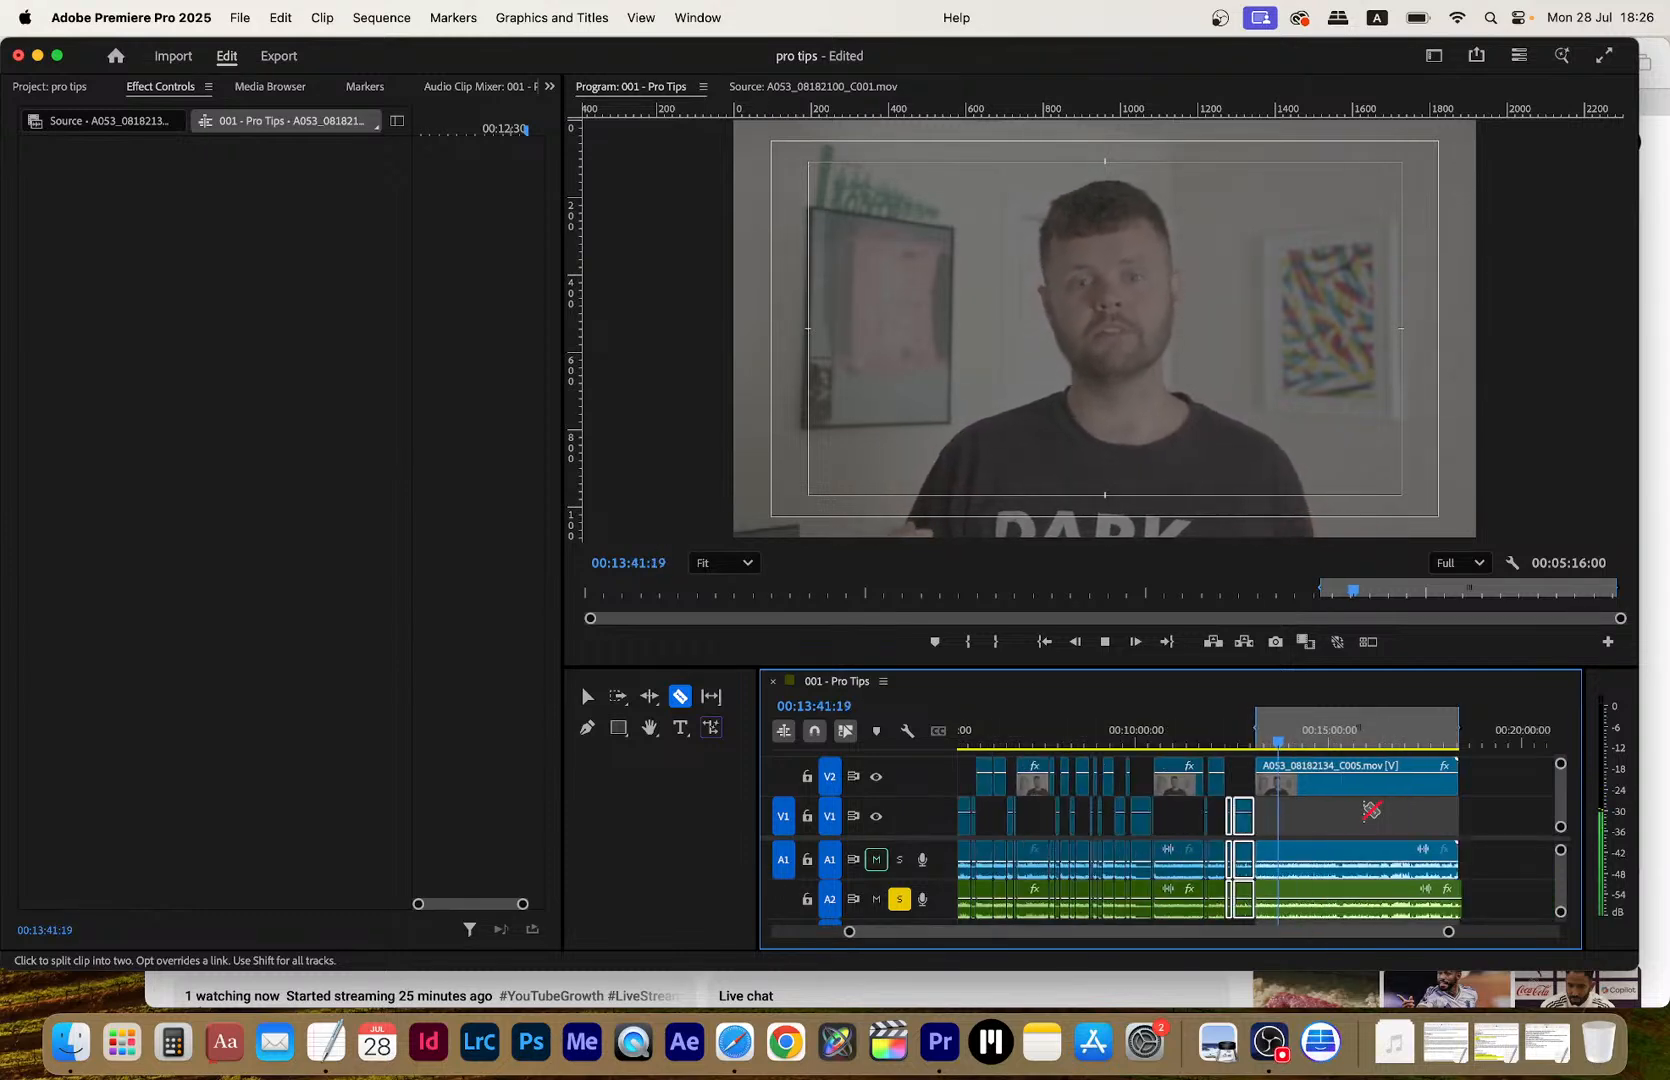
{"action": "key", "text": "equal"}
{"action": "key", "text": "equal"}
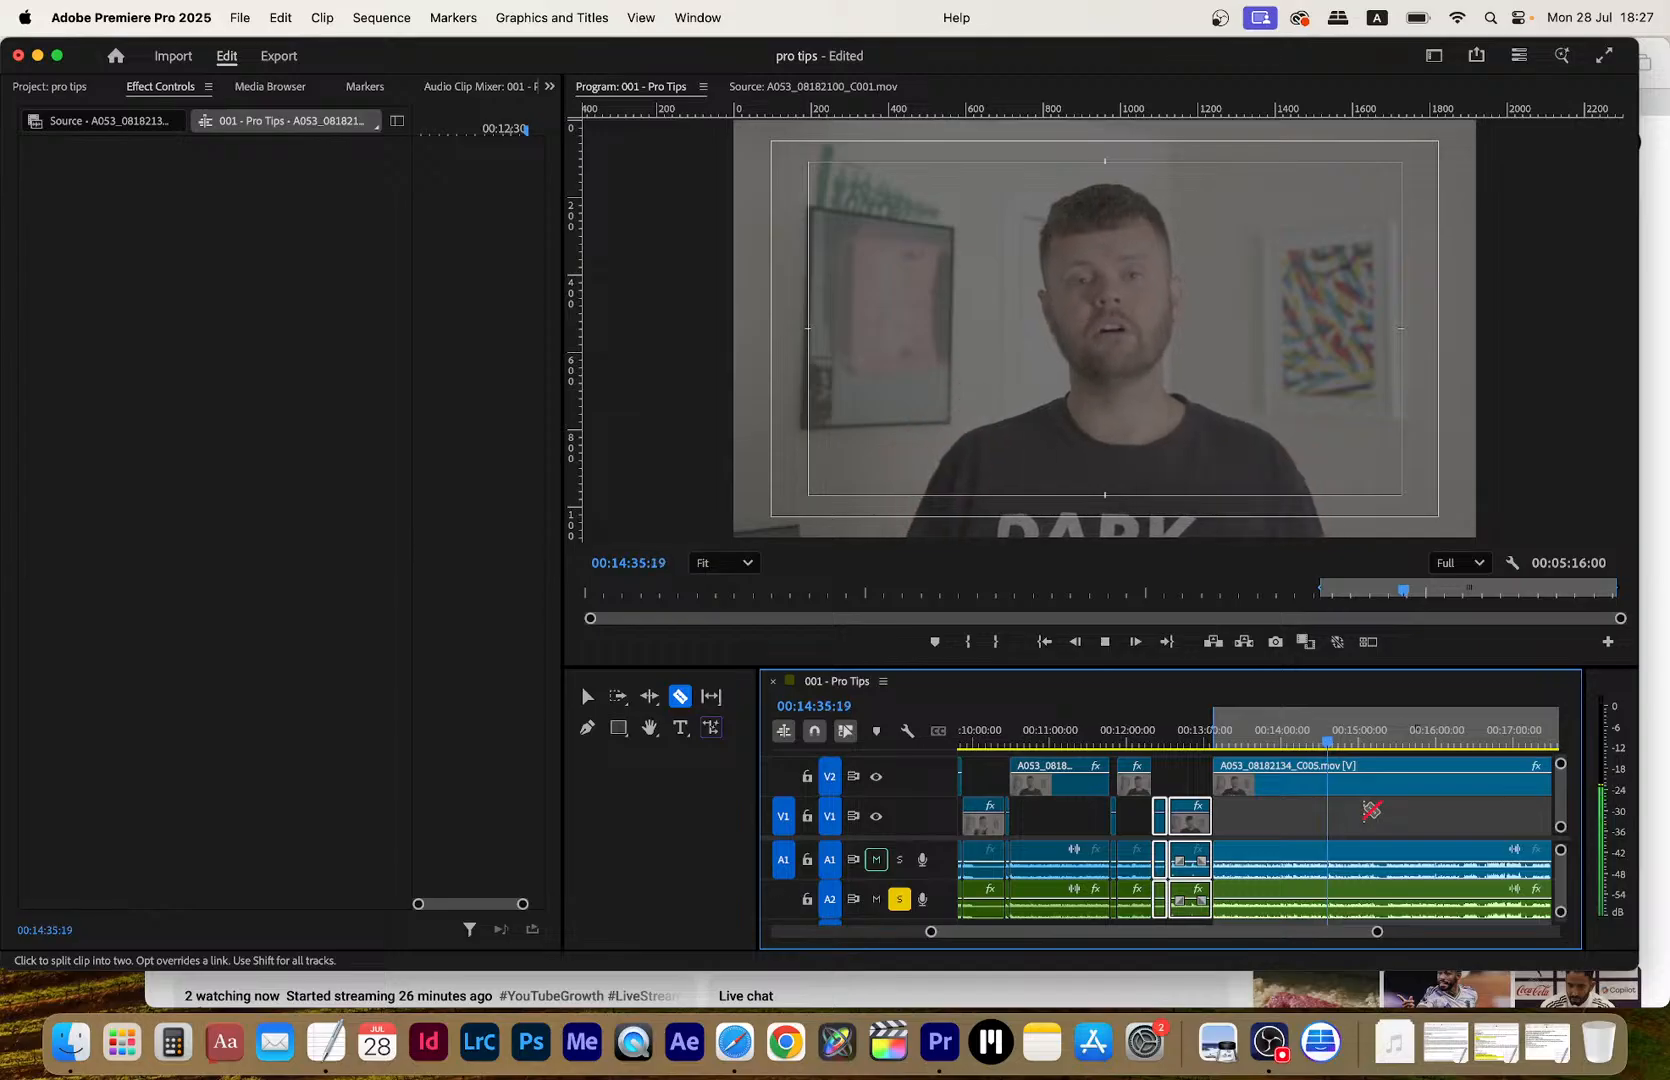
{"action": "key", "text": "o"}
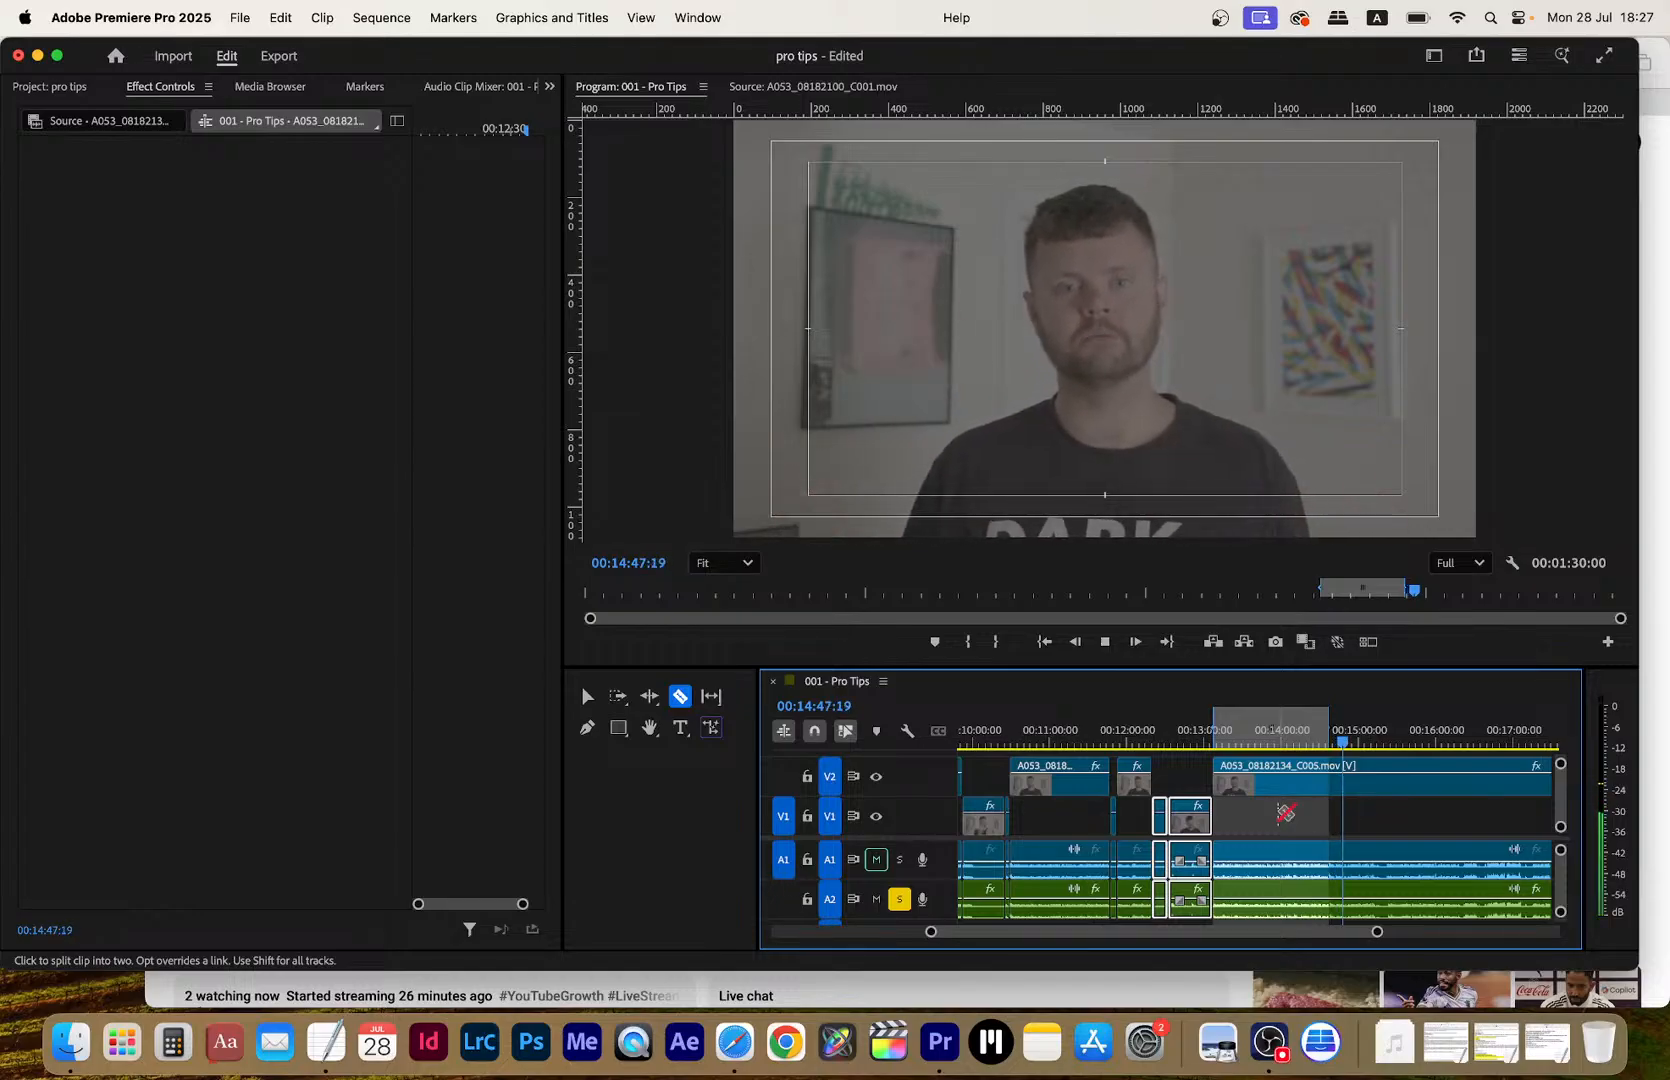
Play on through the V2 clip and mark the sequence In point at about 00:15:30
{"action": "key", "text": "="}
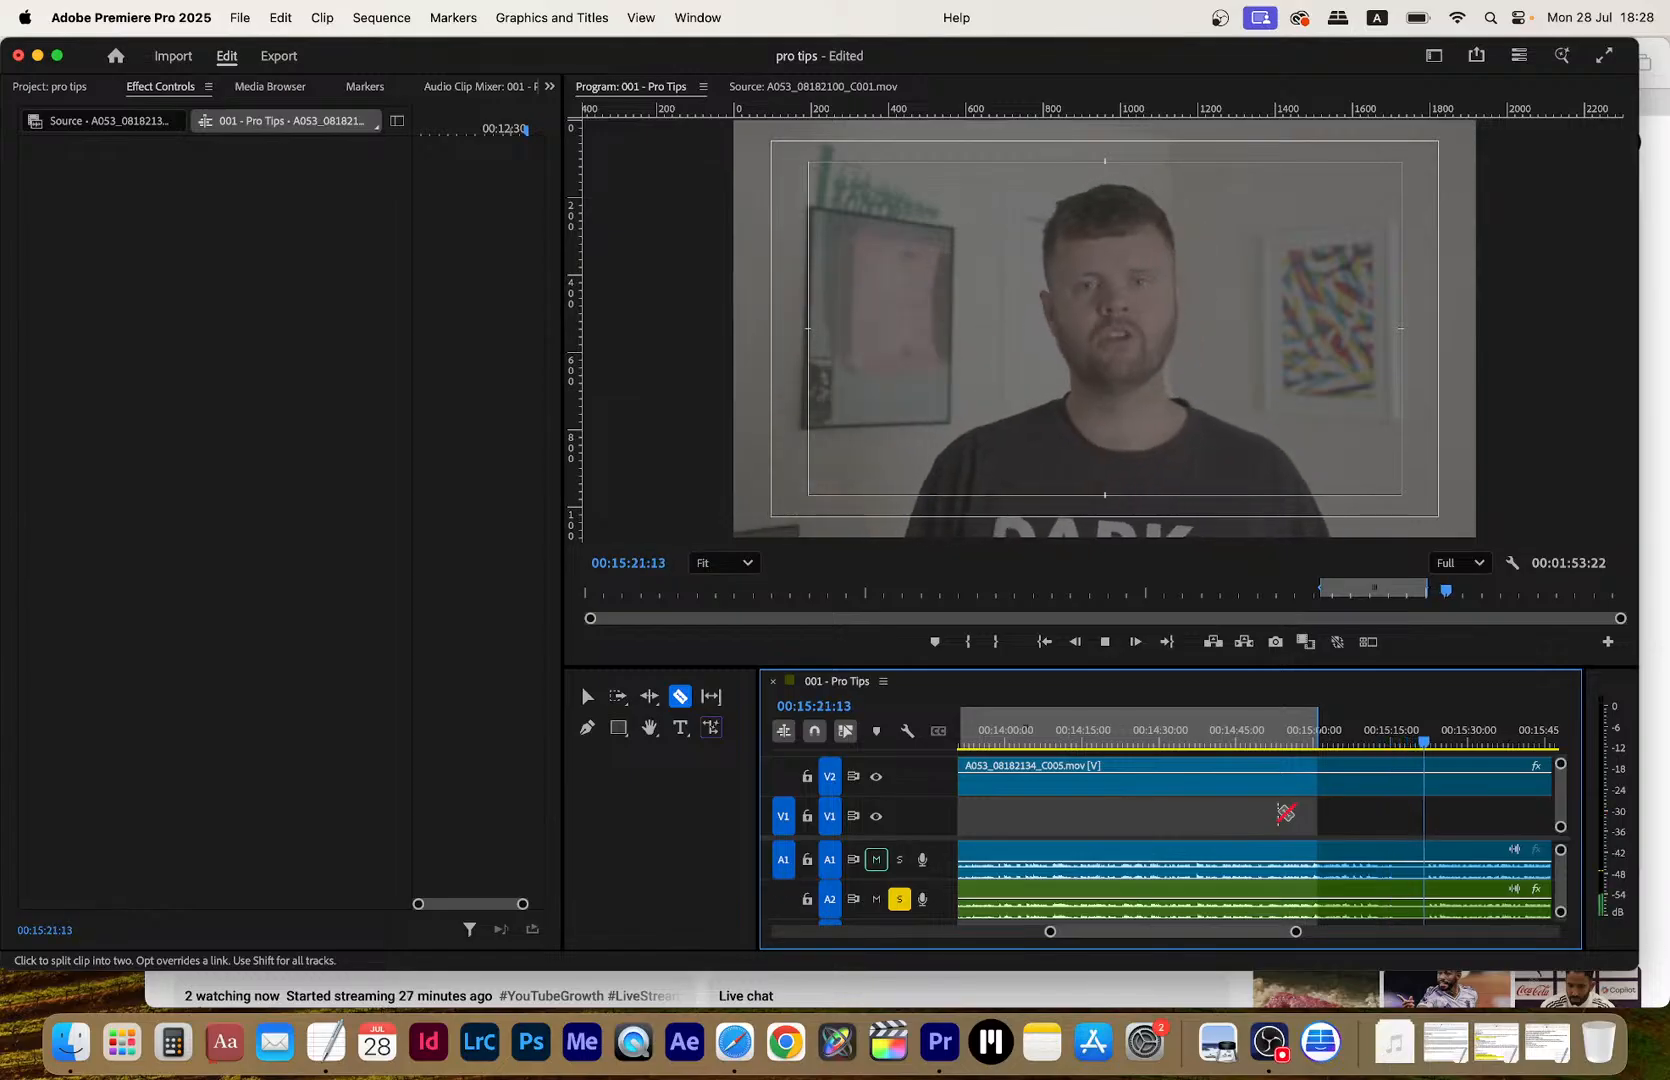
{"action": "key", "text": "space"}
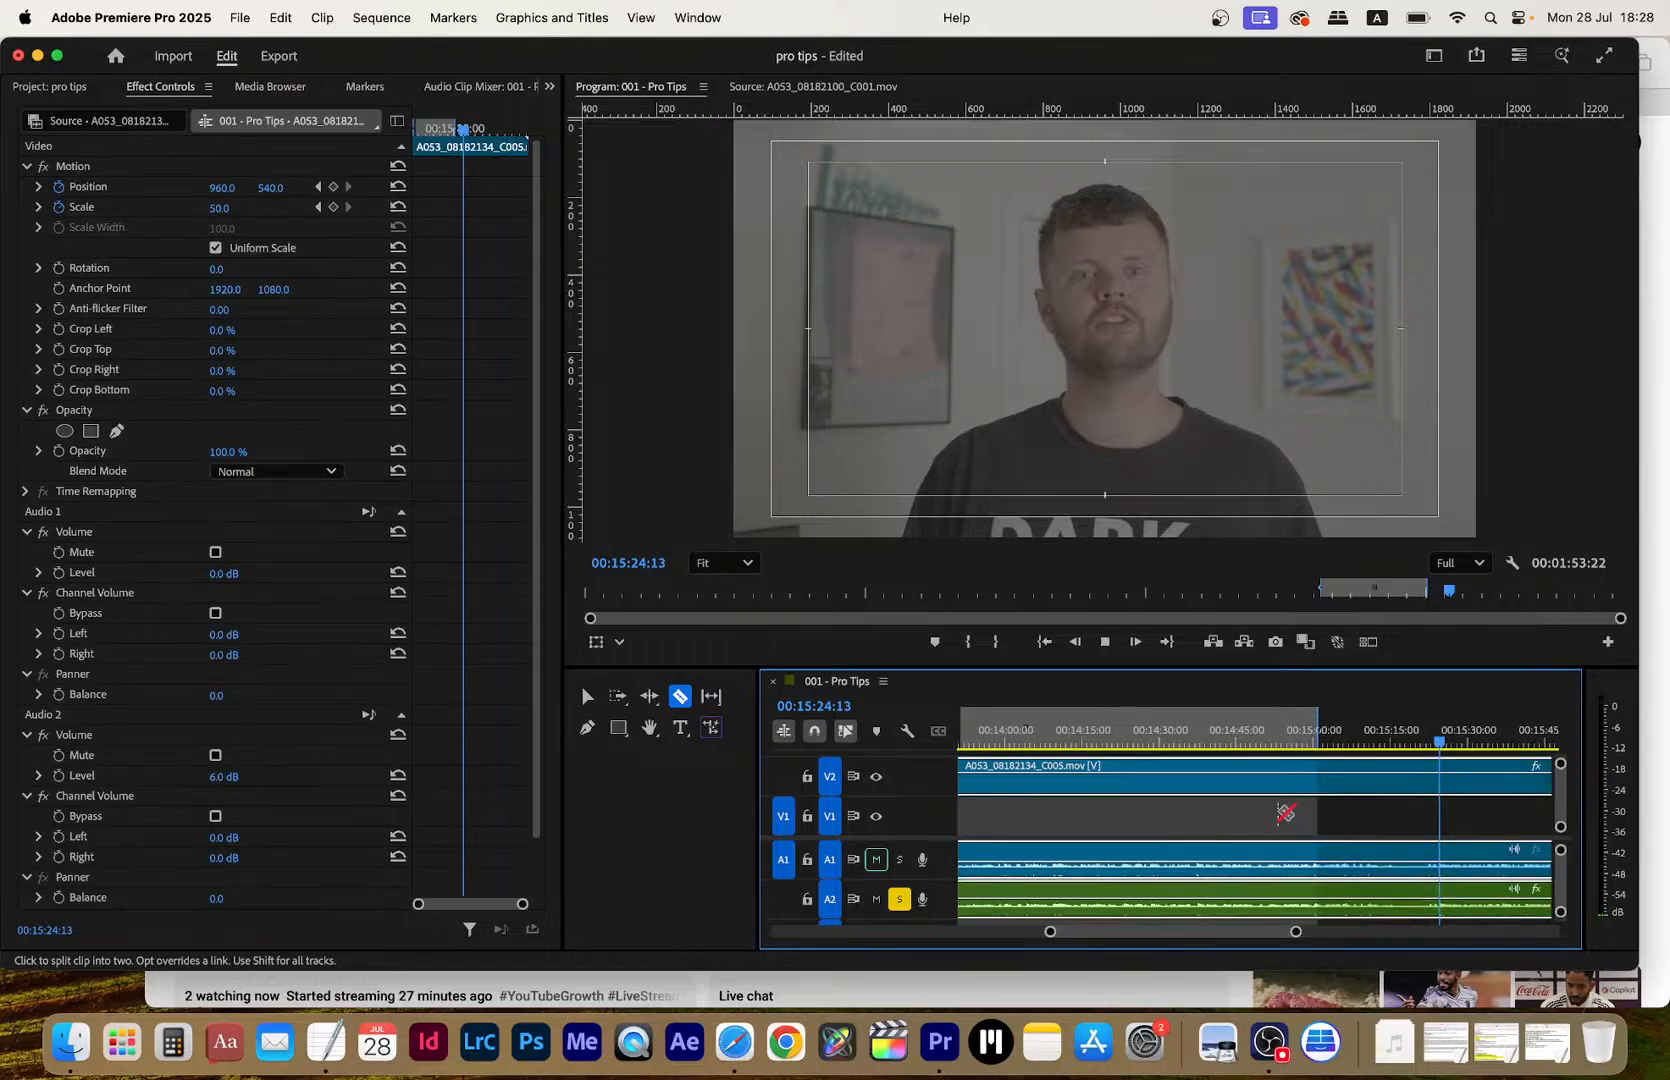
{"action": "key", "text": "space"}
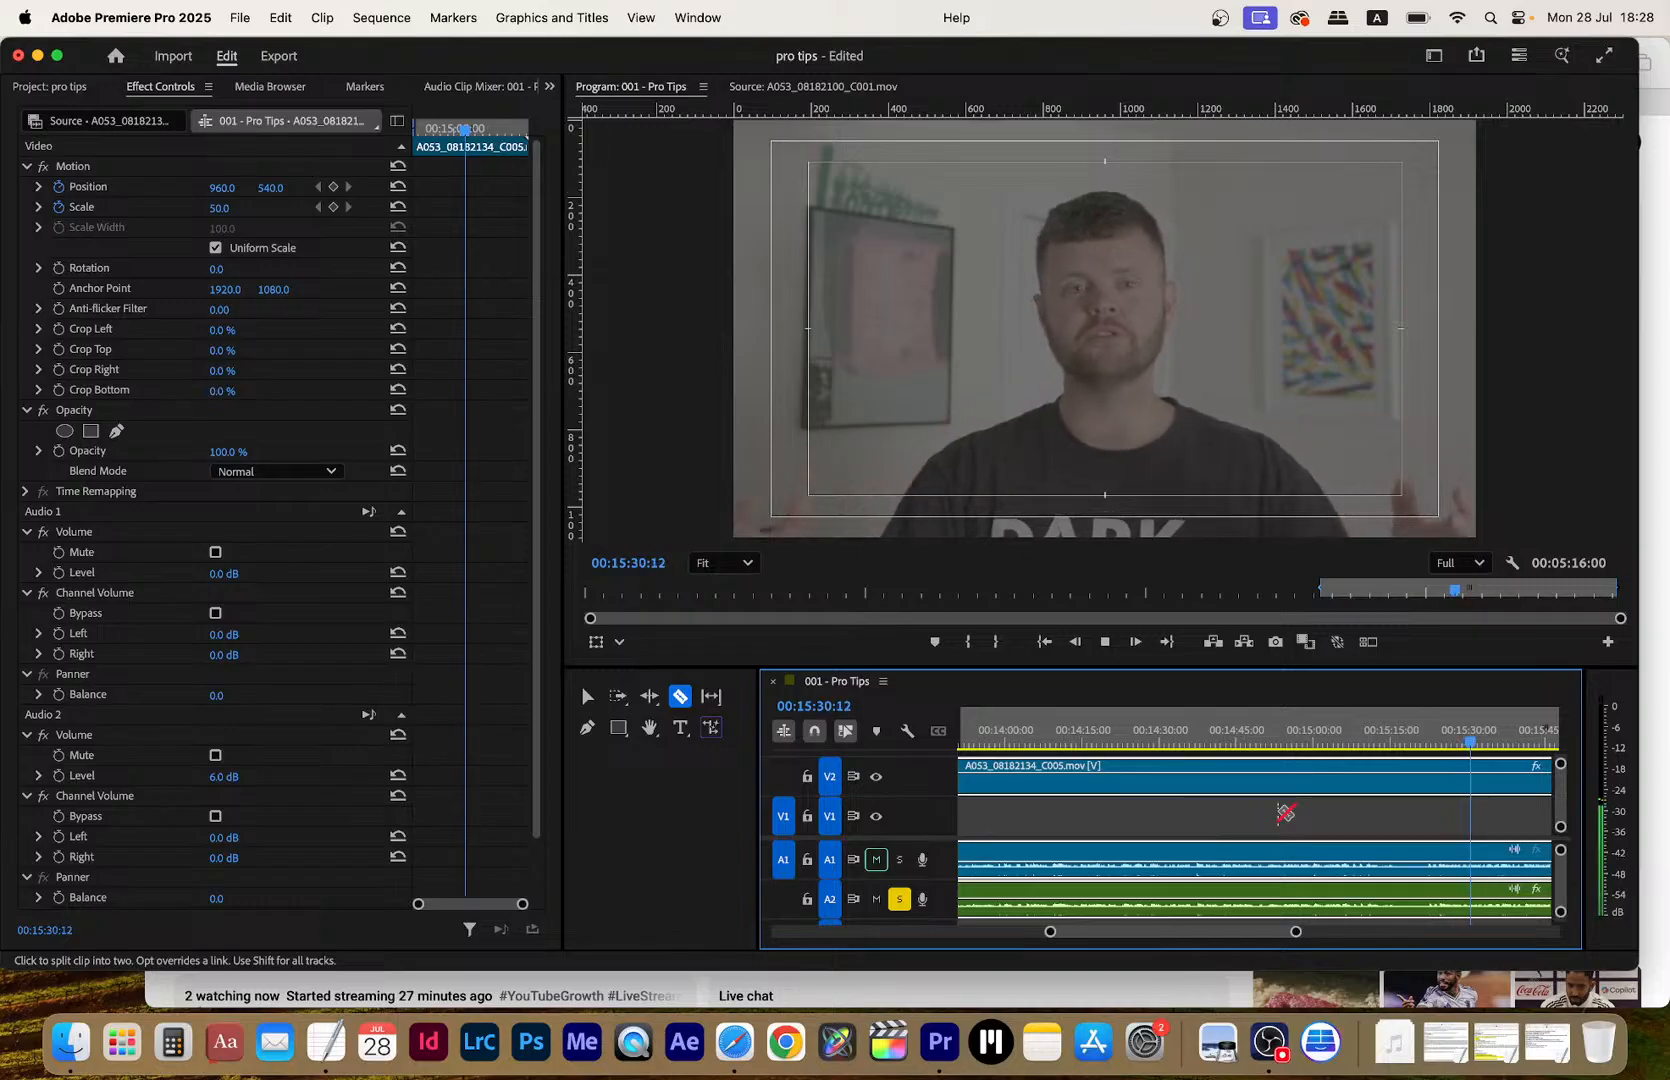
{"action": "key", "text": "i"}
Review the footage after about 00:15:30, check the YouTube live stream's chat in Safari, and return to Premiere Pro
{"action": "key", "text": "minus"}
{"action": "key", "text": "minus"}
{"action": "key", "text": "minus"}
{"action": "key", "text": "minus"}
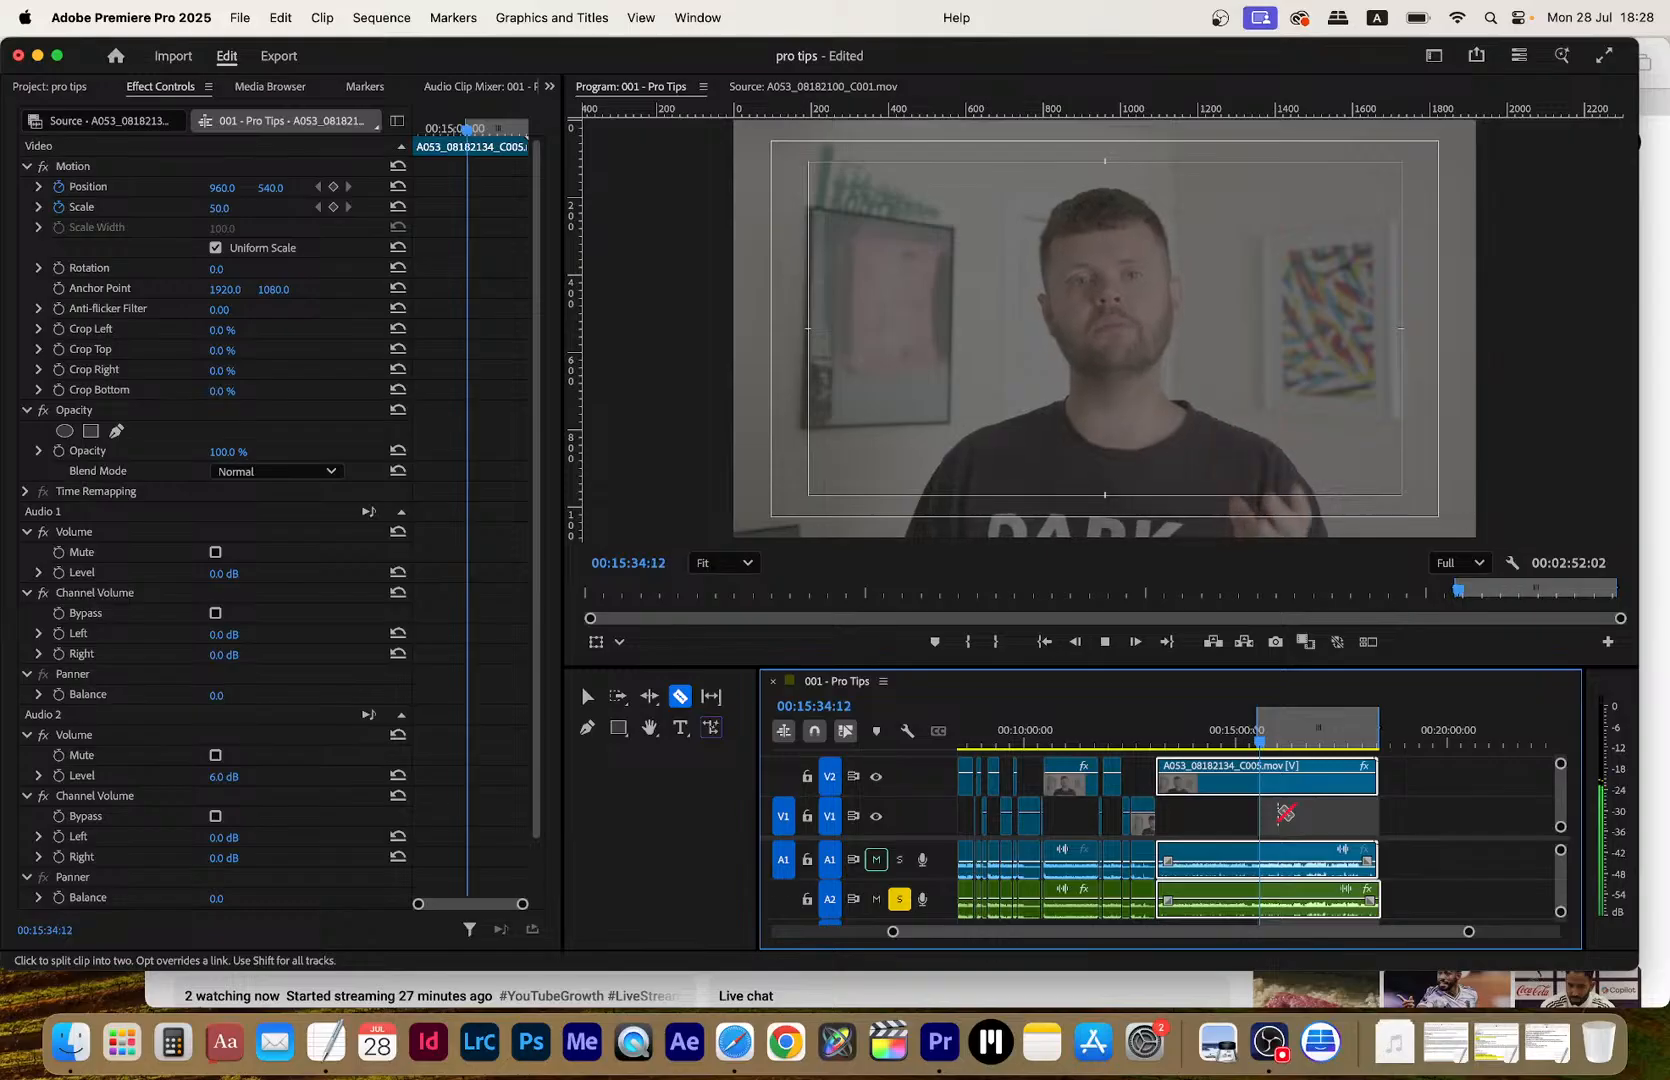
{"action": "key", "text": "equal"}
{"action": "key", "text": "equal"}
{"action": "key", "text": "equal"}
{"action": "key", "text": "equal"}
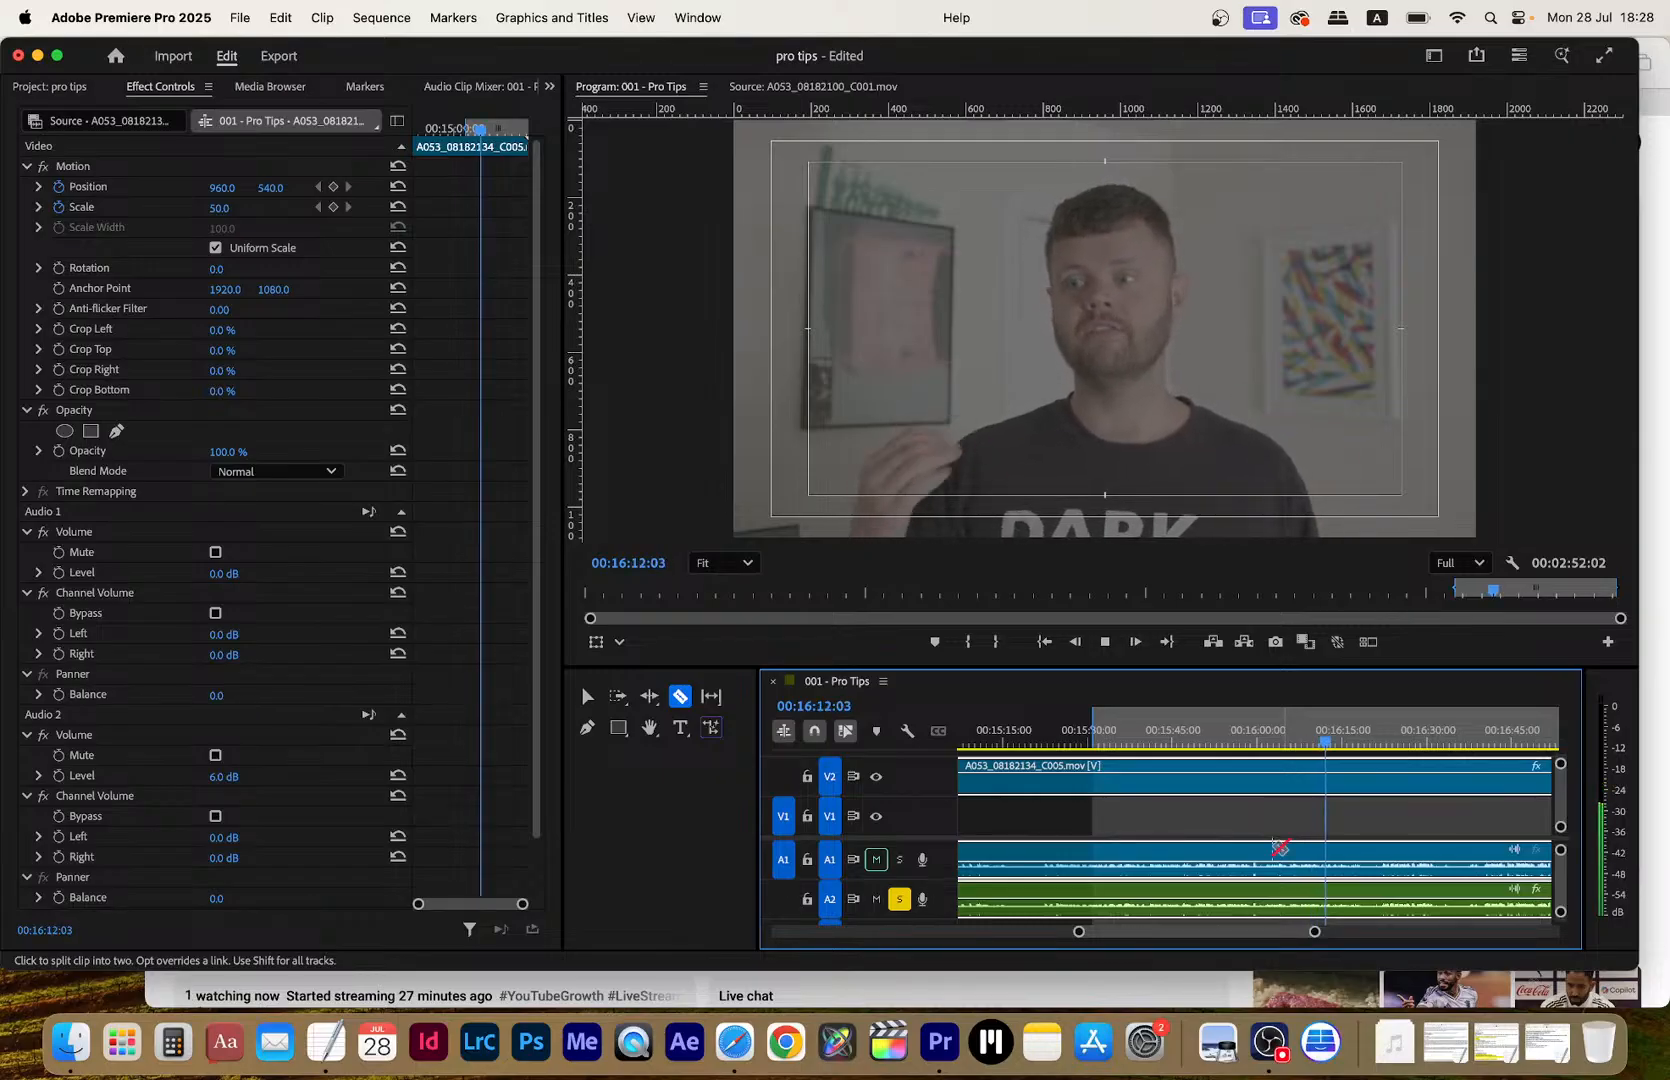
{"action": "left_click", "coordinate": [735, 1042]}
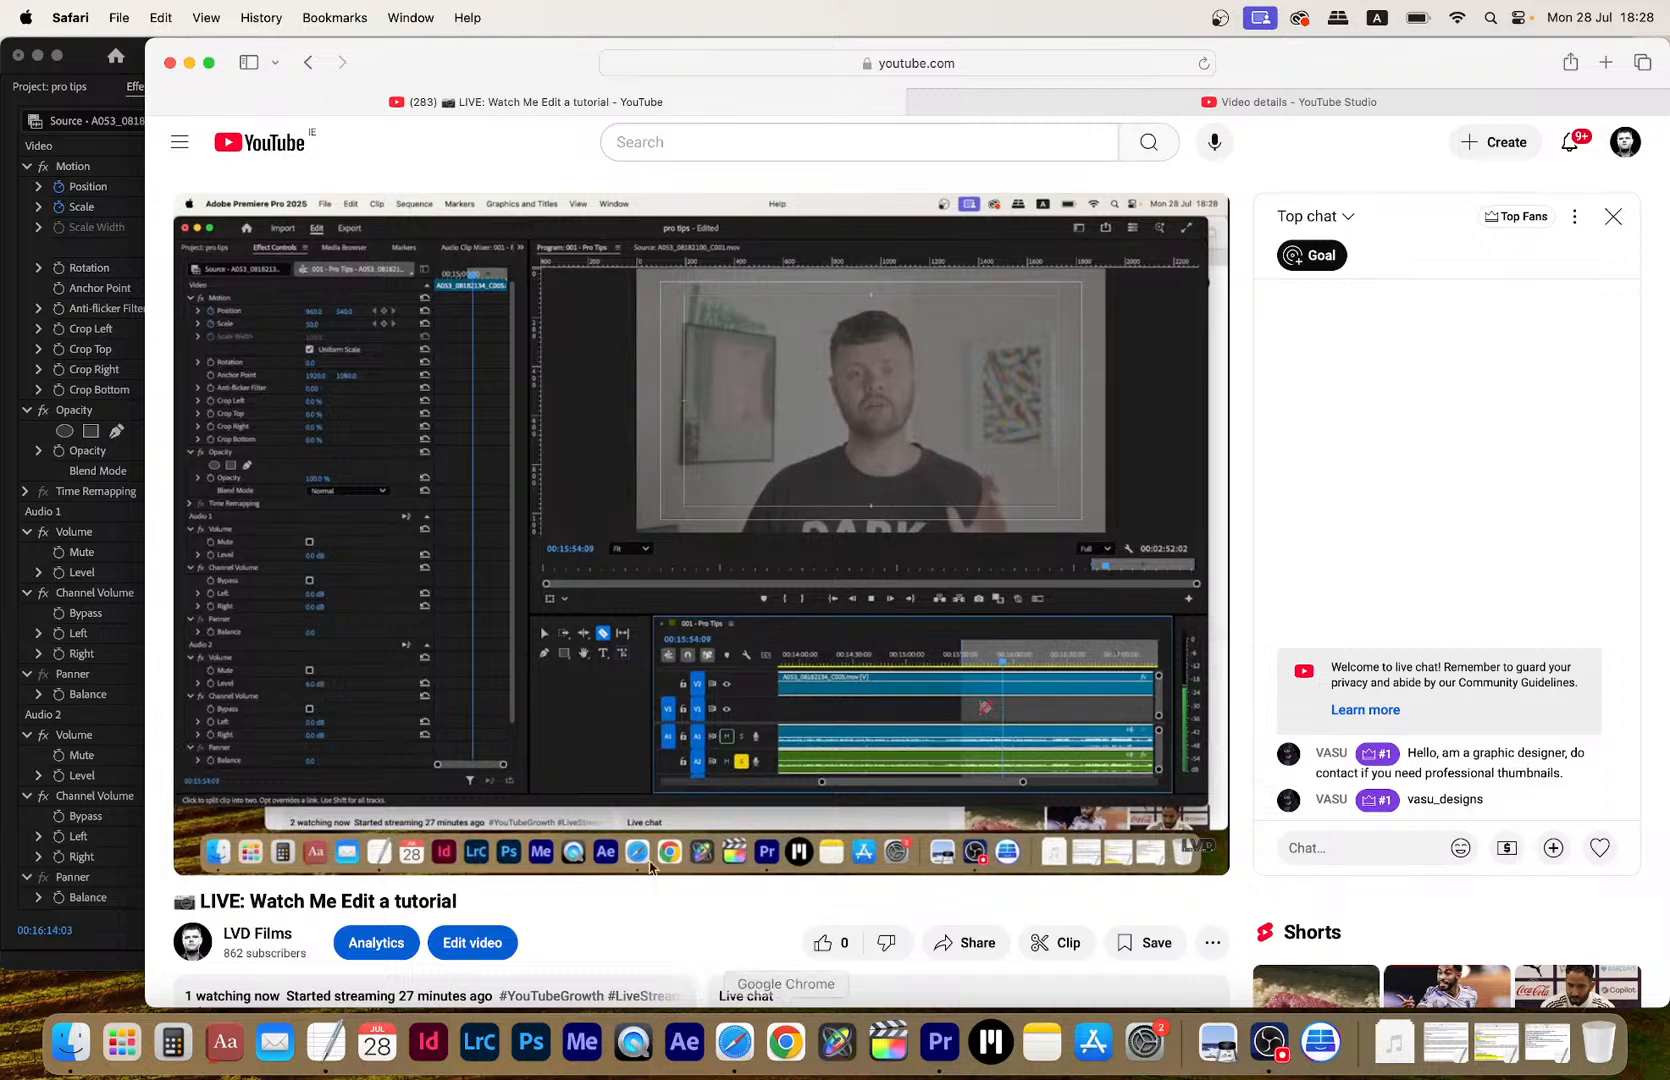
{"action": "left_click", "coordinate": [940, 1042]}
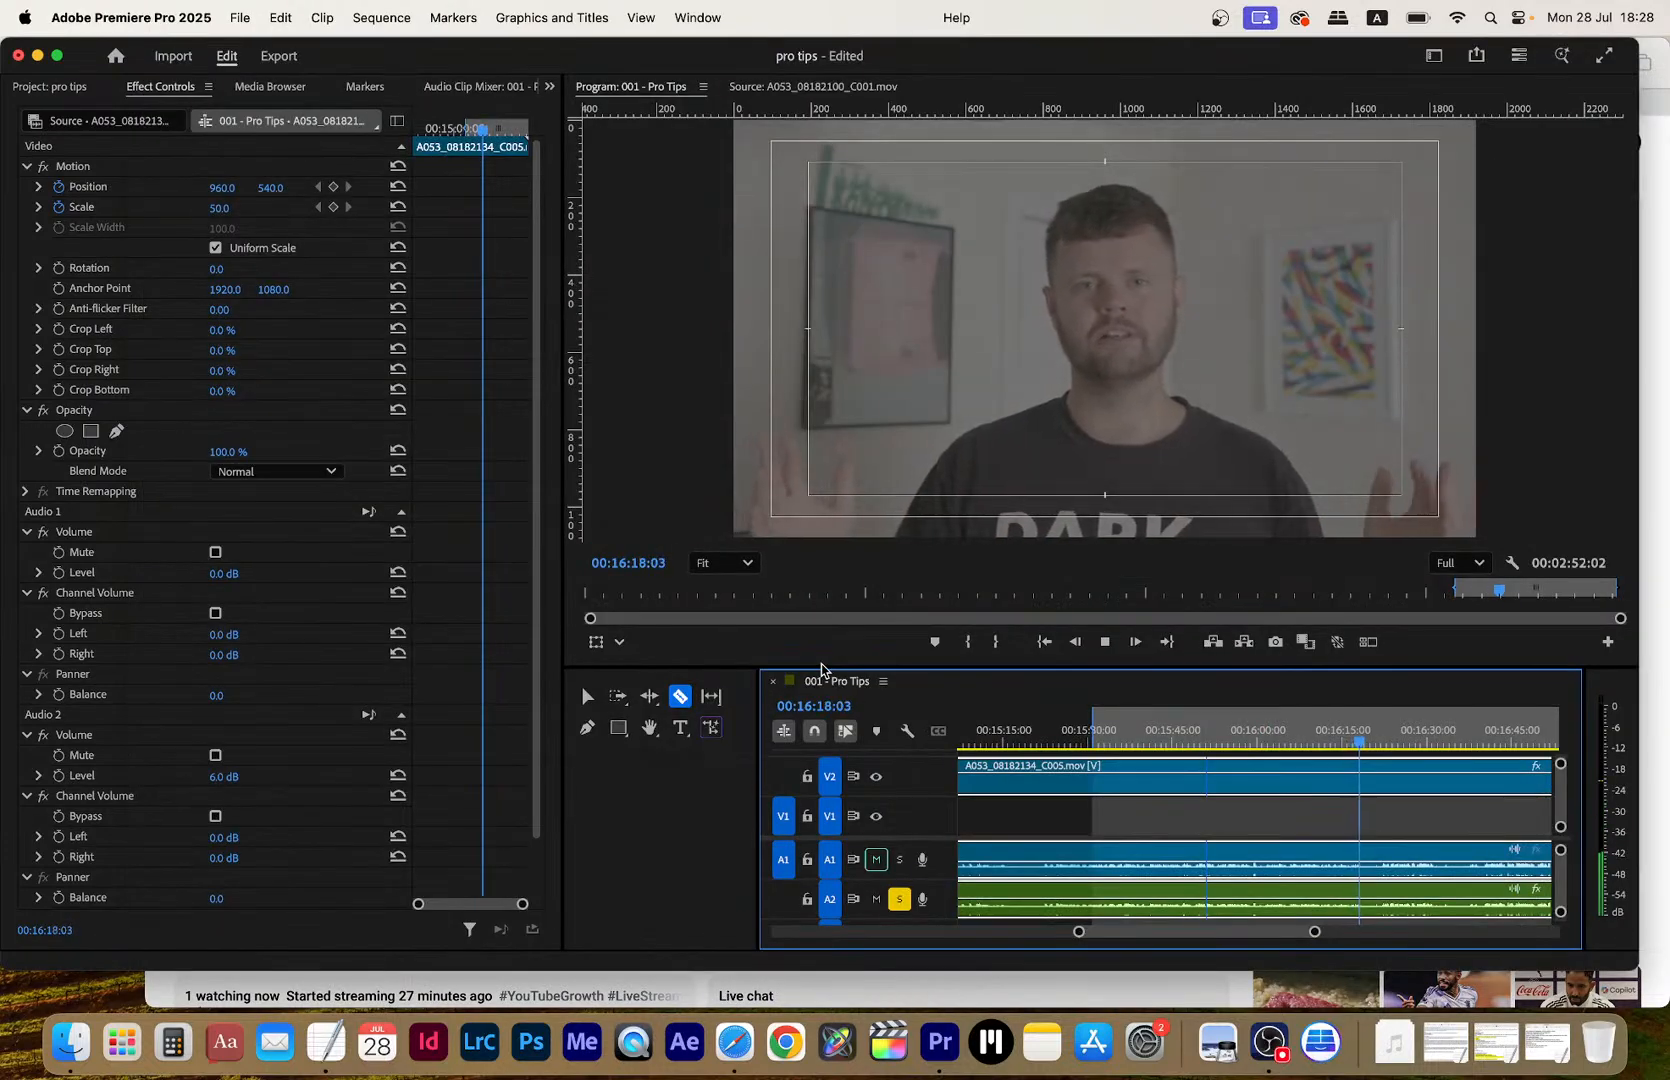
Split the V2 clip at about 00:16:18 and stop playback at 00:16:24:12
{"action": "left_click", "coordinate": [1360, 778]}
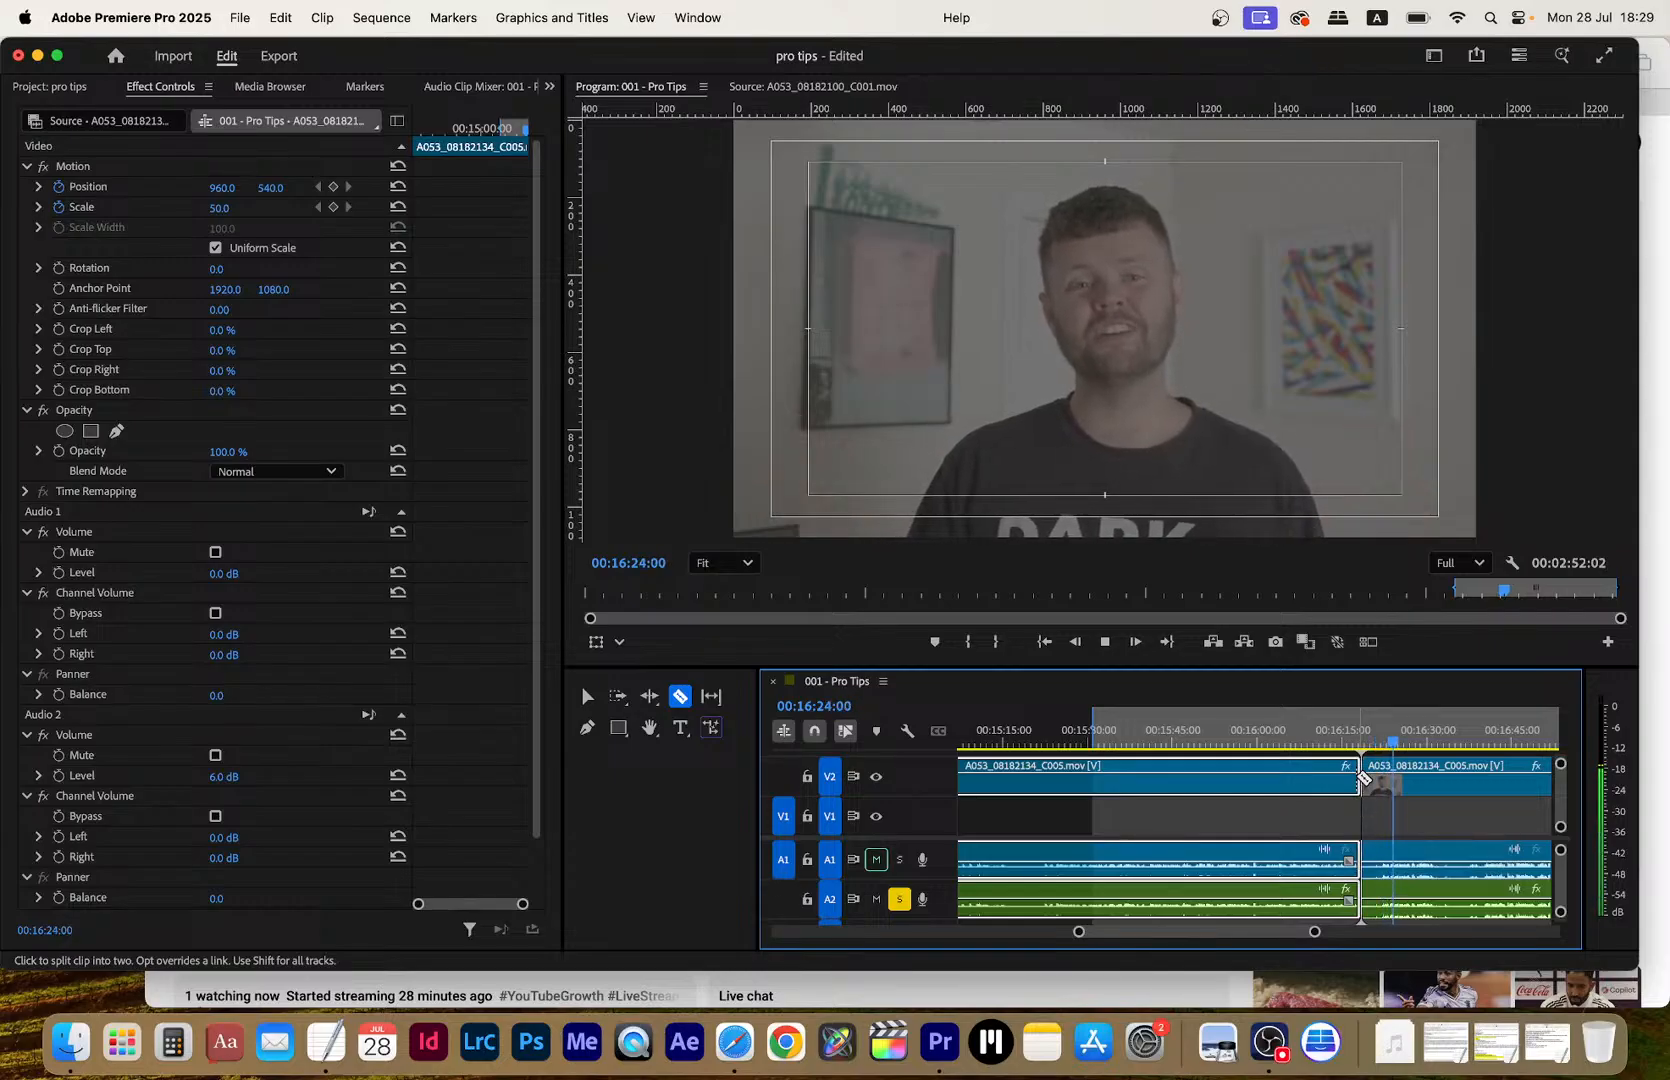
{"action": "key", "text": "space"}
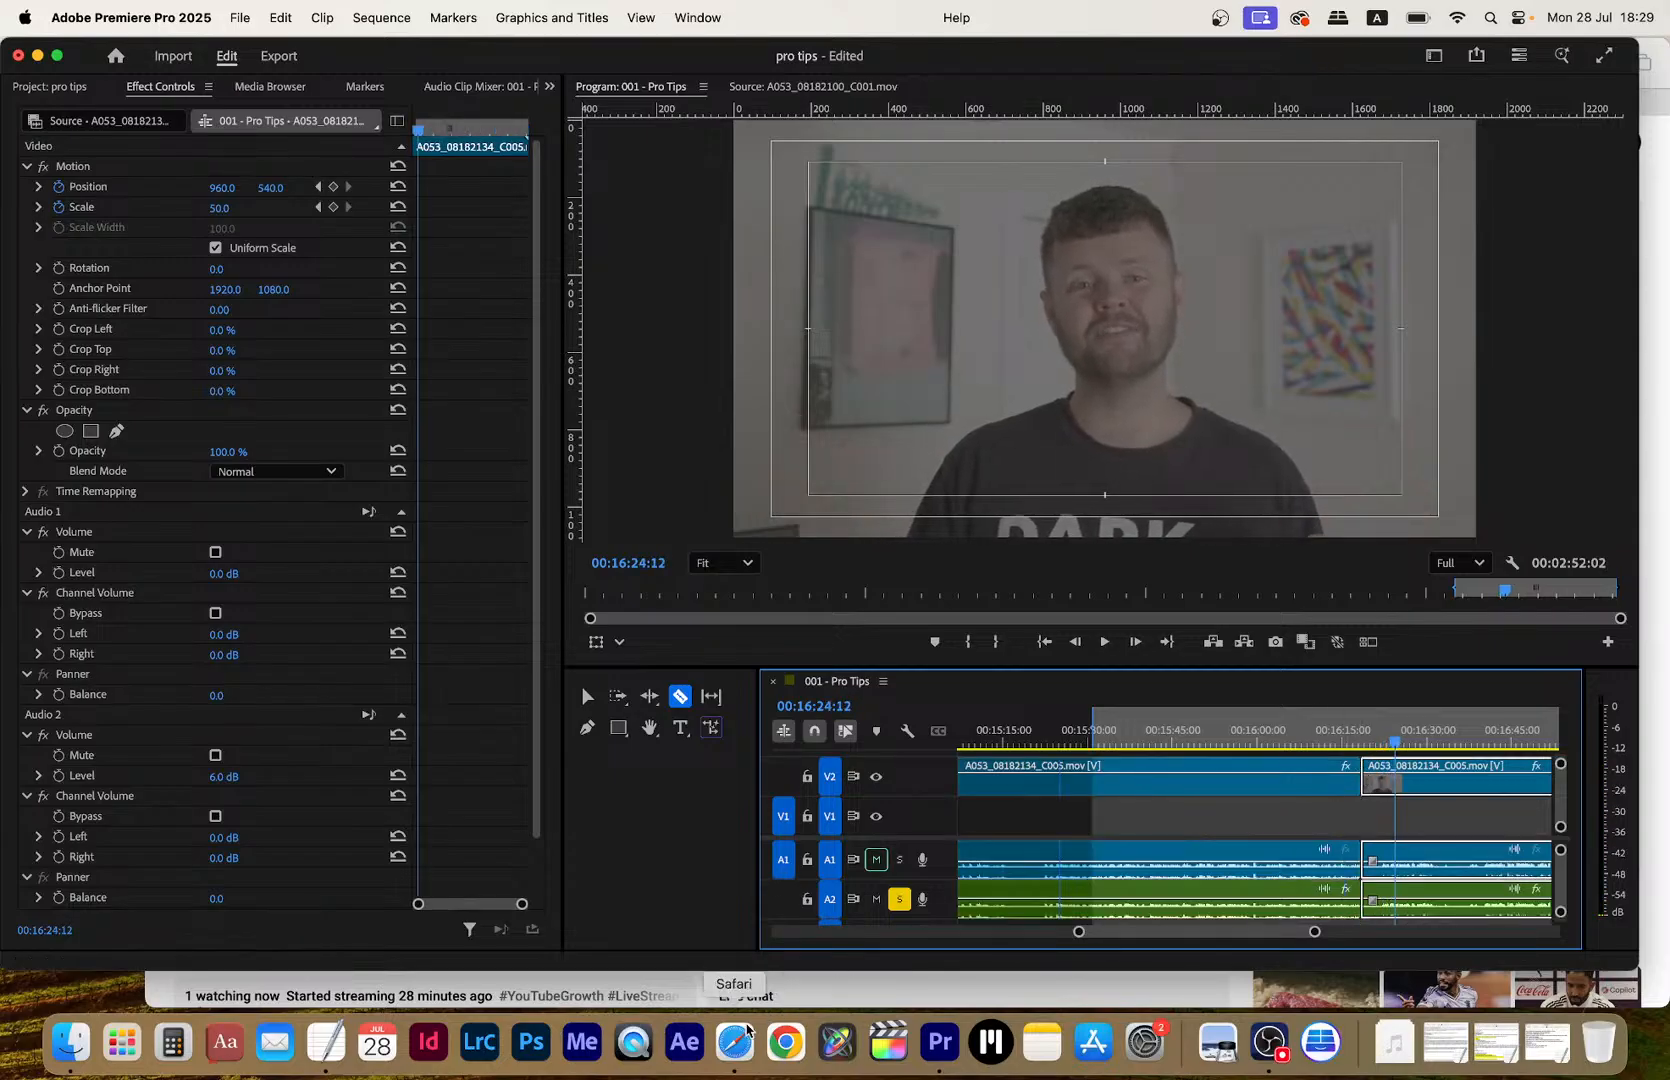
Switch to the Color workspace and raise the selected V2 clip's Saturation to 151.8 in Basic Correction
{"action": "left_click", "coordinate": [640, 17]}
{"action": "mouse_move", "coordinate": [694, 30]}
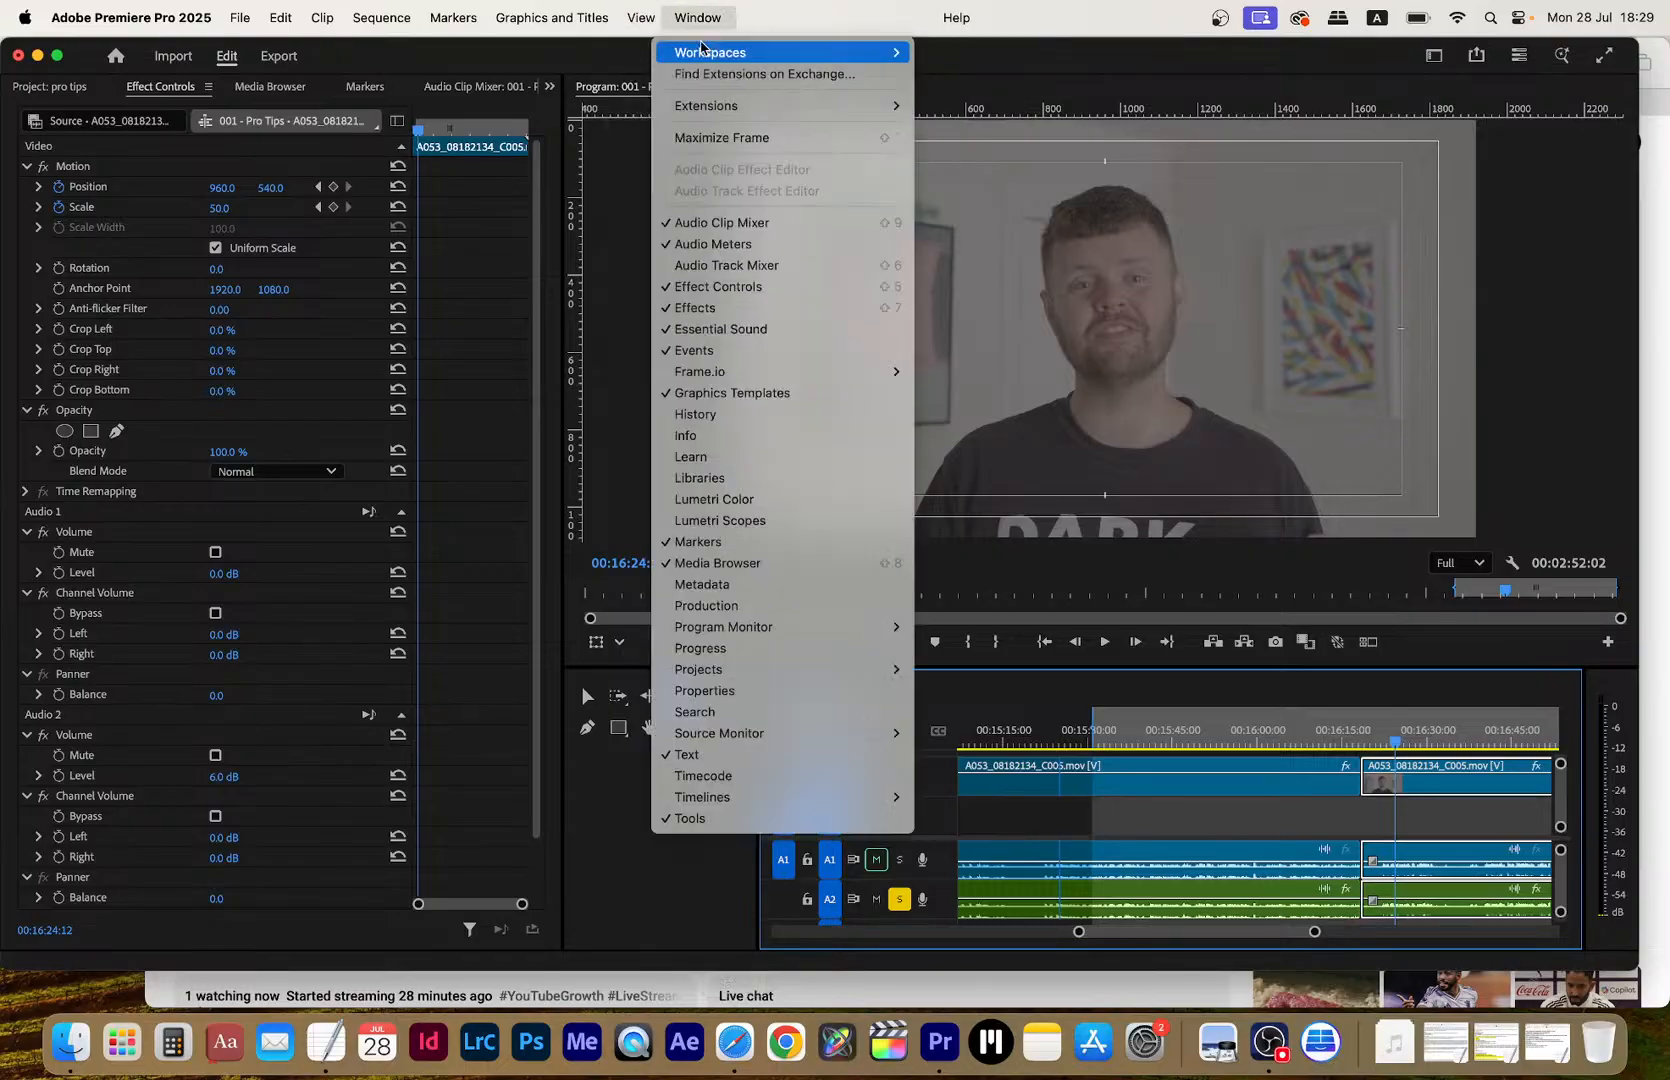
{"action": "left_click", "coordinate": [1054, 143]}
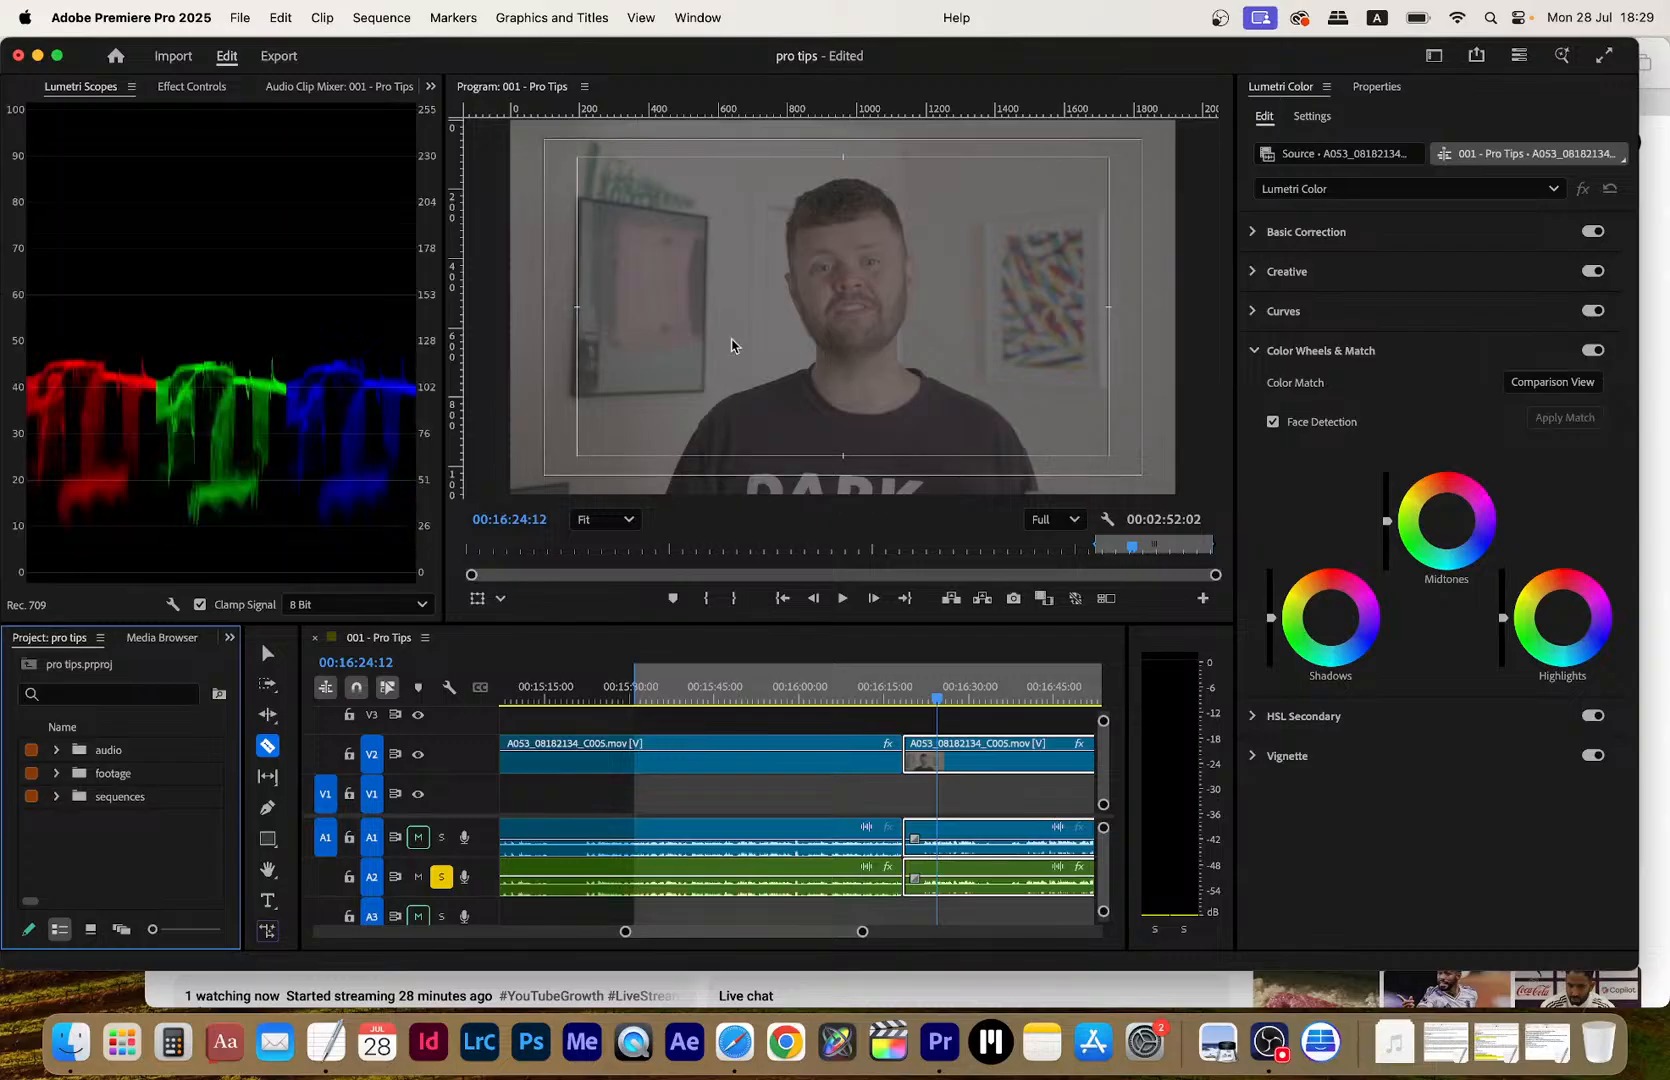
{"action": "left_click", "coordinate": [1362, 236]}
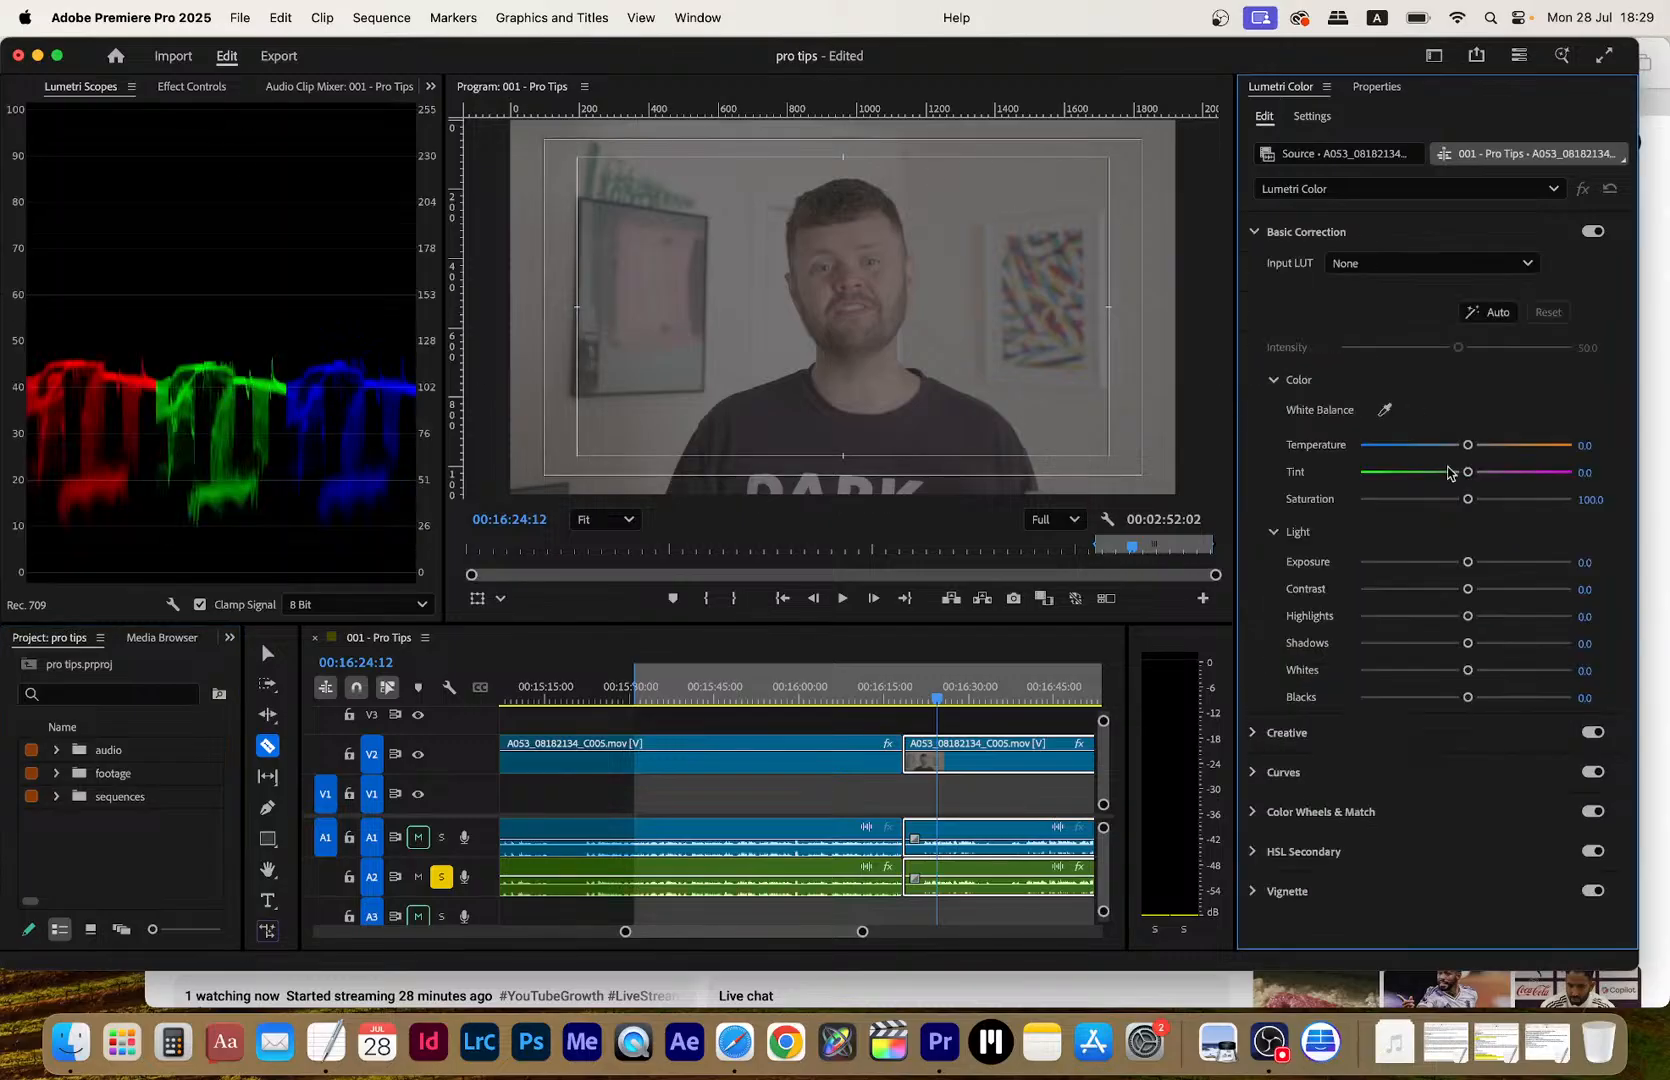
{"action": "left_click_drag", "start_coordinate": [1467, 499], "coordinate": [1521, 500]}
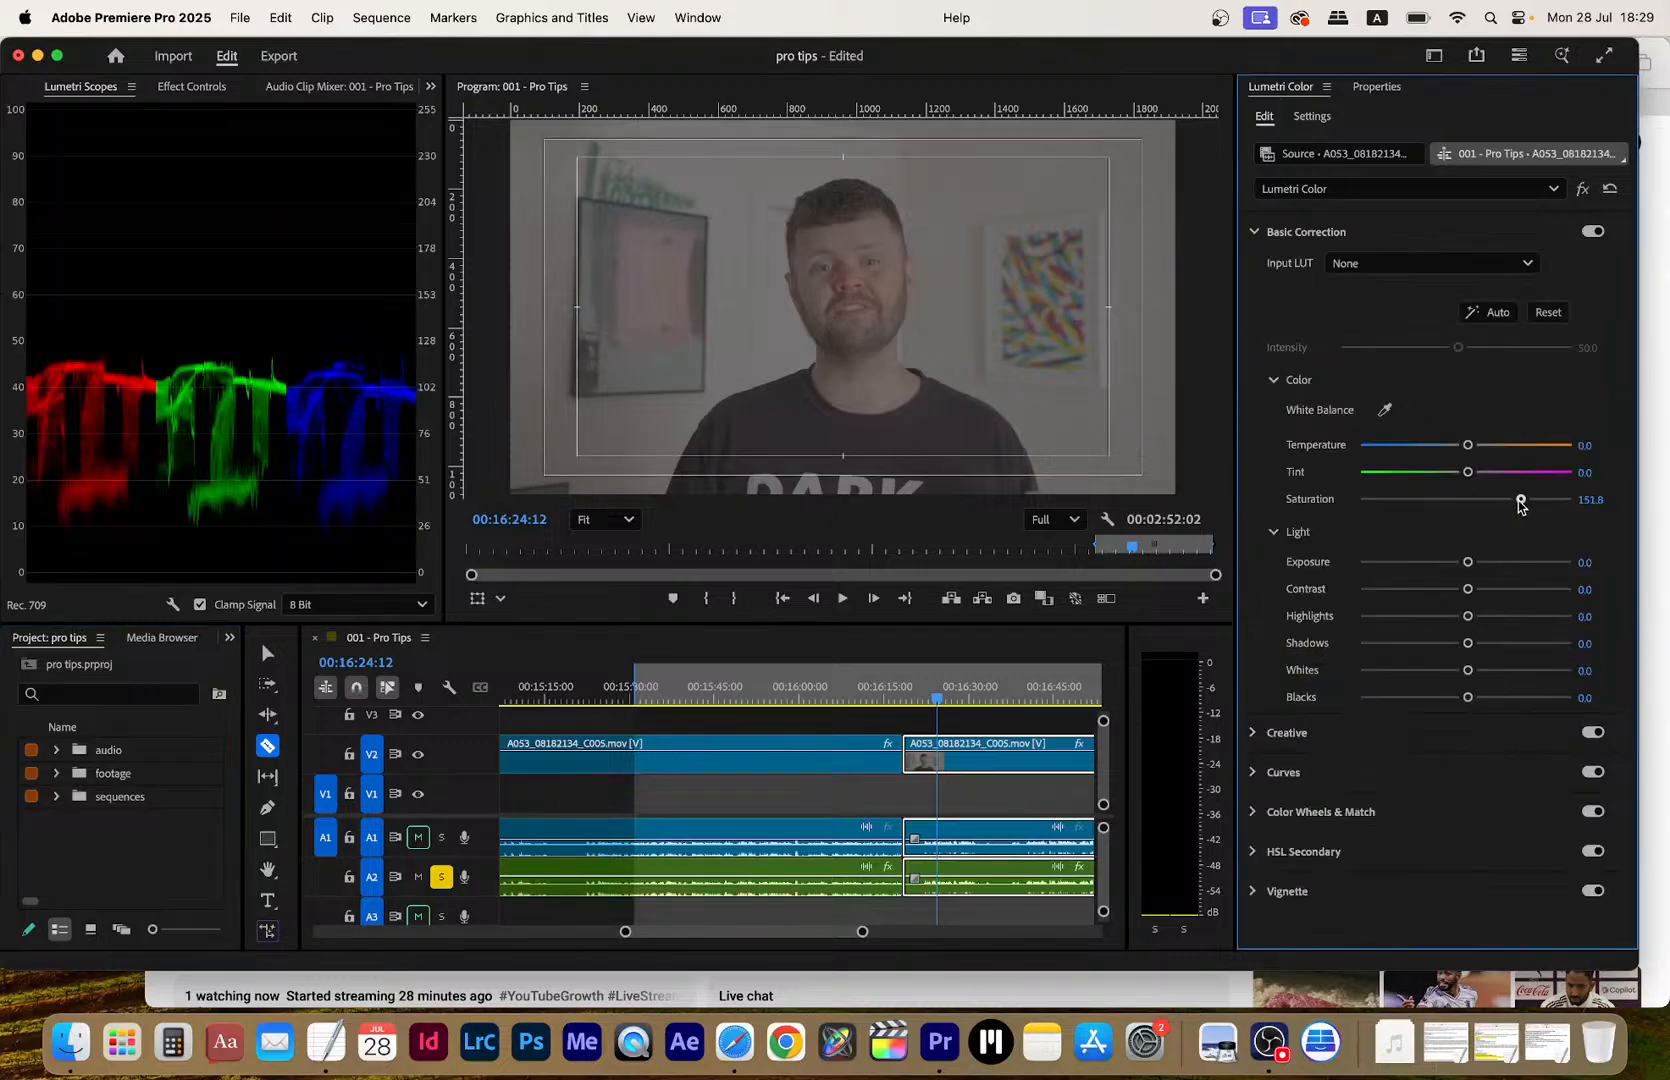
Raise the Highlights luminance in the clip's Color Wheels and increase its Exposure
{"action": "left_click", "coordinate": [1352, 811]}
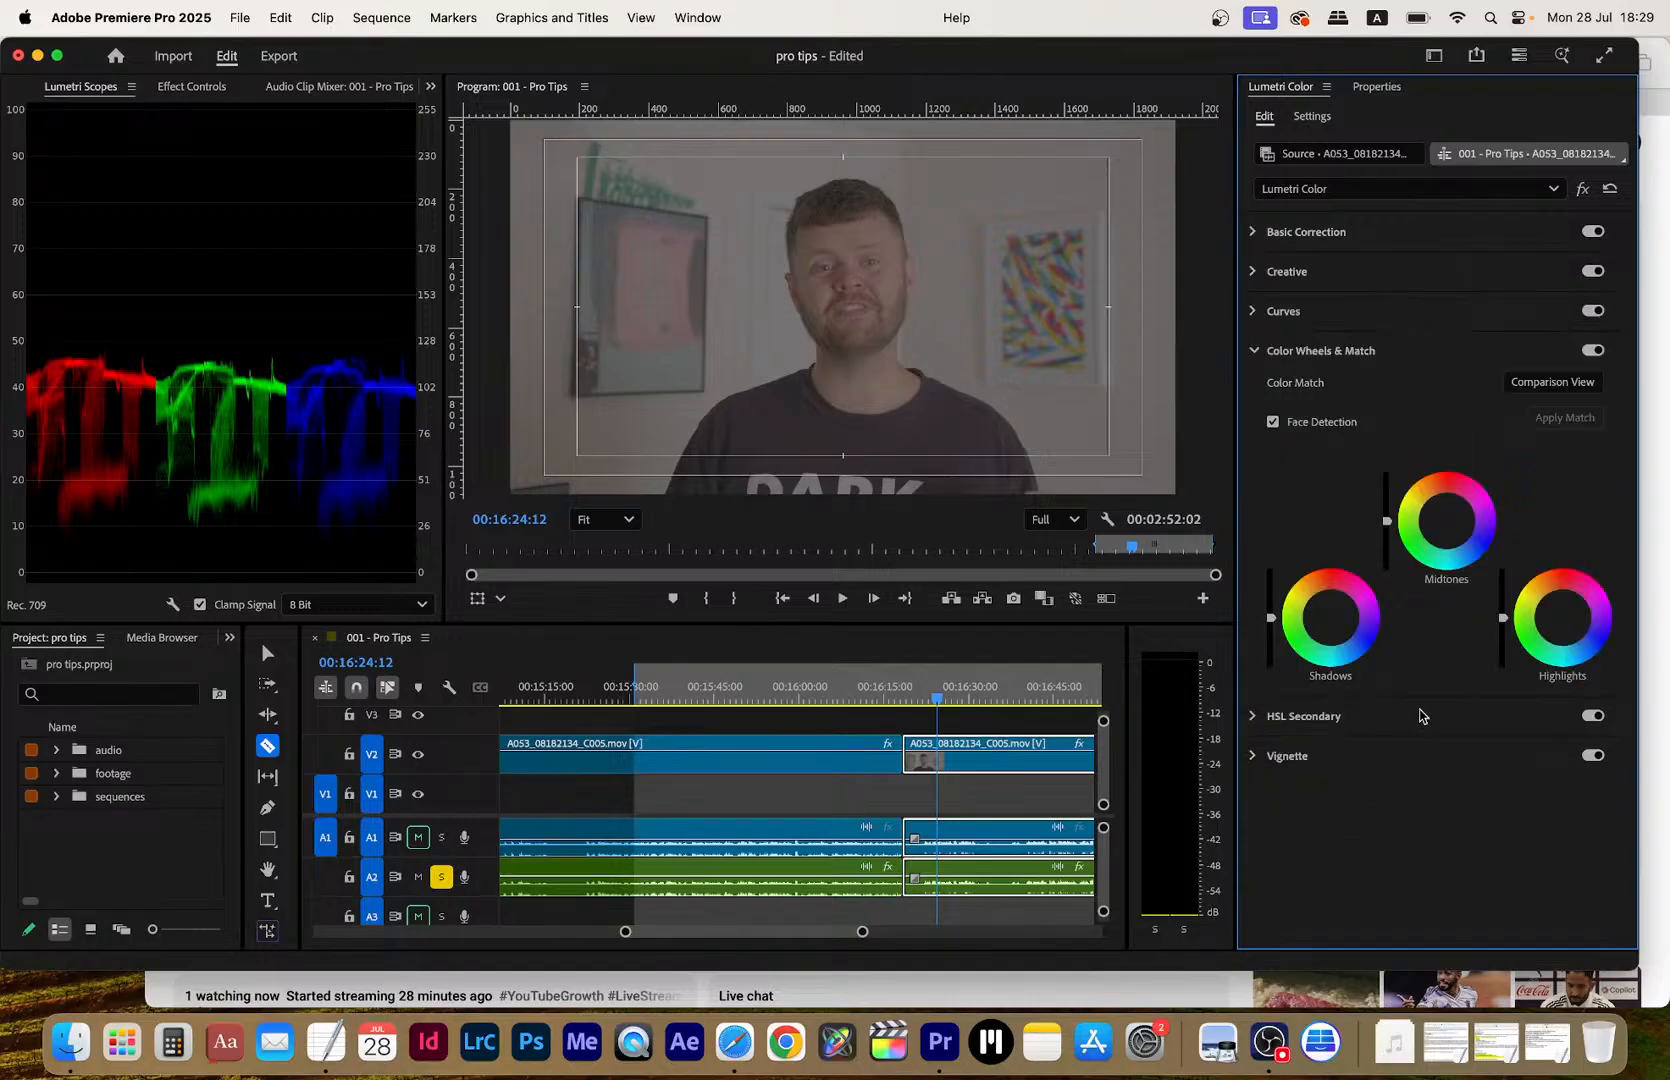
{"action": "left_click_drag", "start_coordinate": [1503, 617], "coordinate": [1503, 568]}
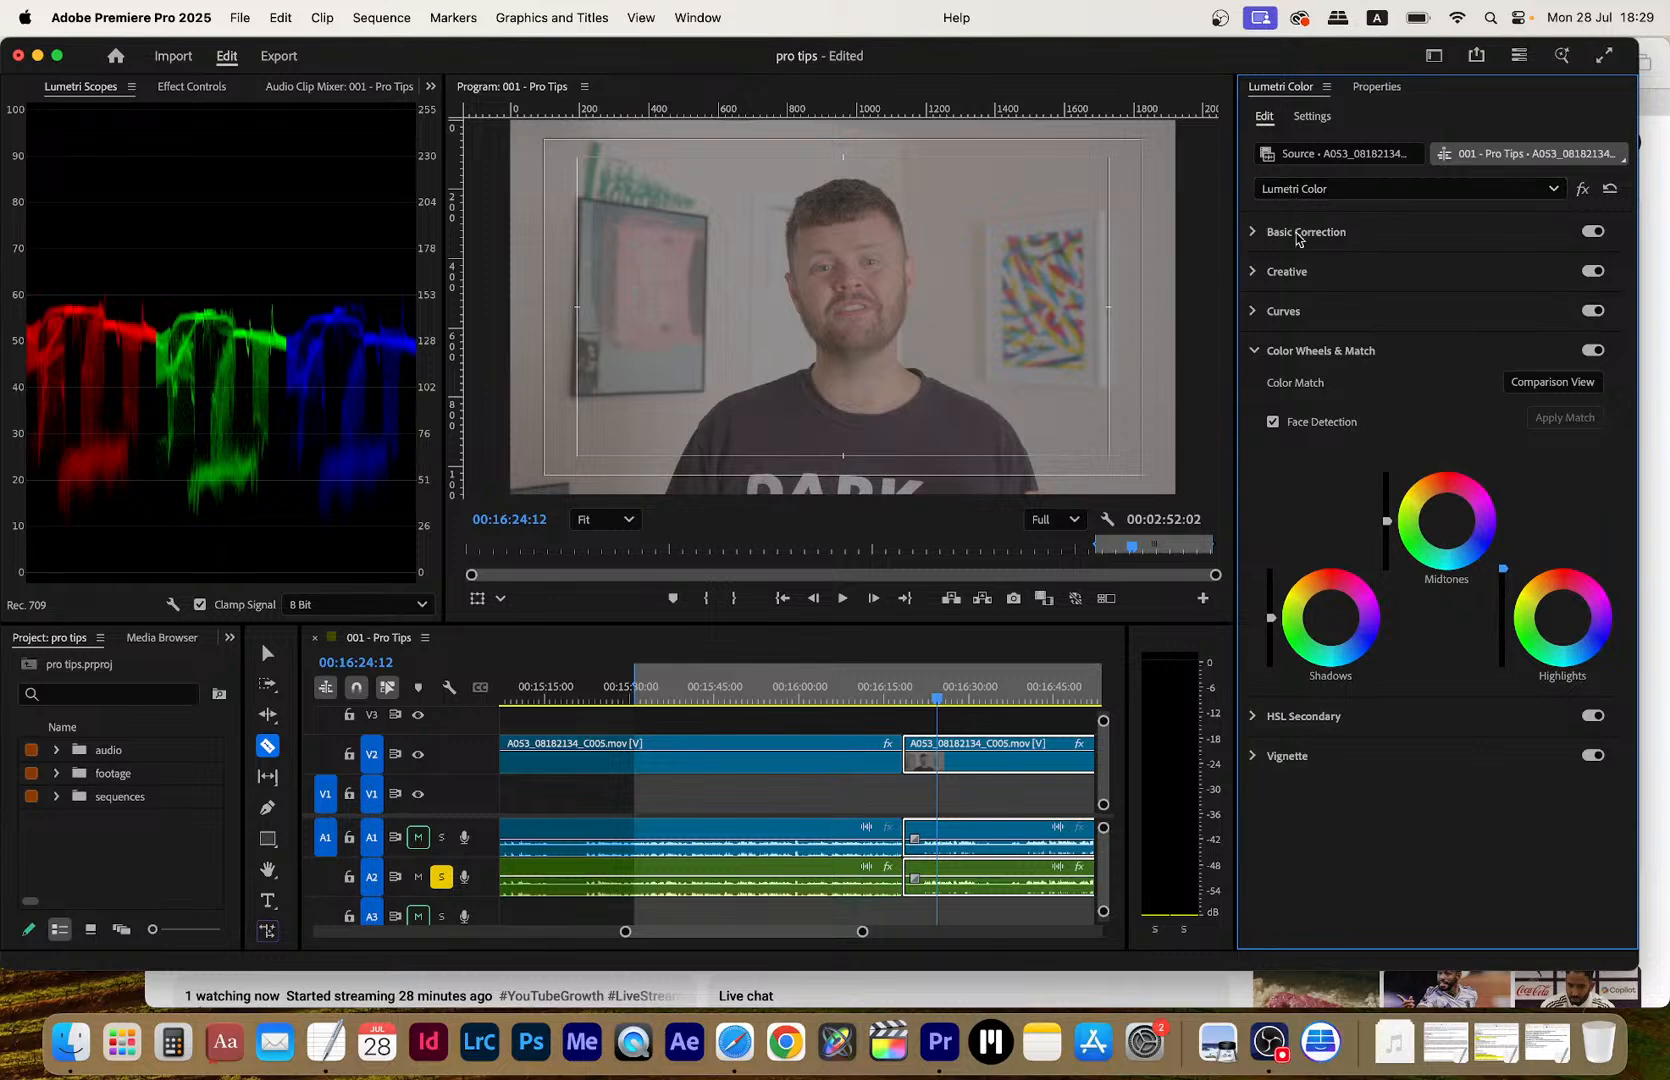
{"action": "left_click", "coordinate": [1298, 236]}
{"action": "left_click_drag", "start_coordinate": [1467, 562], "coordinate": [1504, 565]}
Lower the Shadows luminance with a slight tint toward green, and set Exposure to 2.2
{"action": "left_click", "coordinate": [1320, 811]}
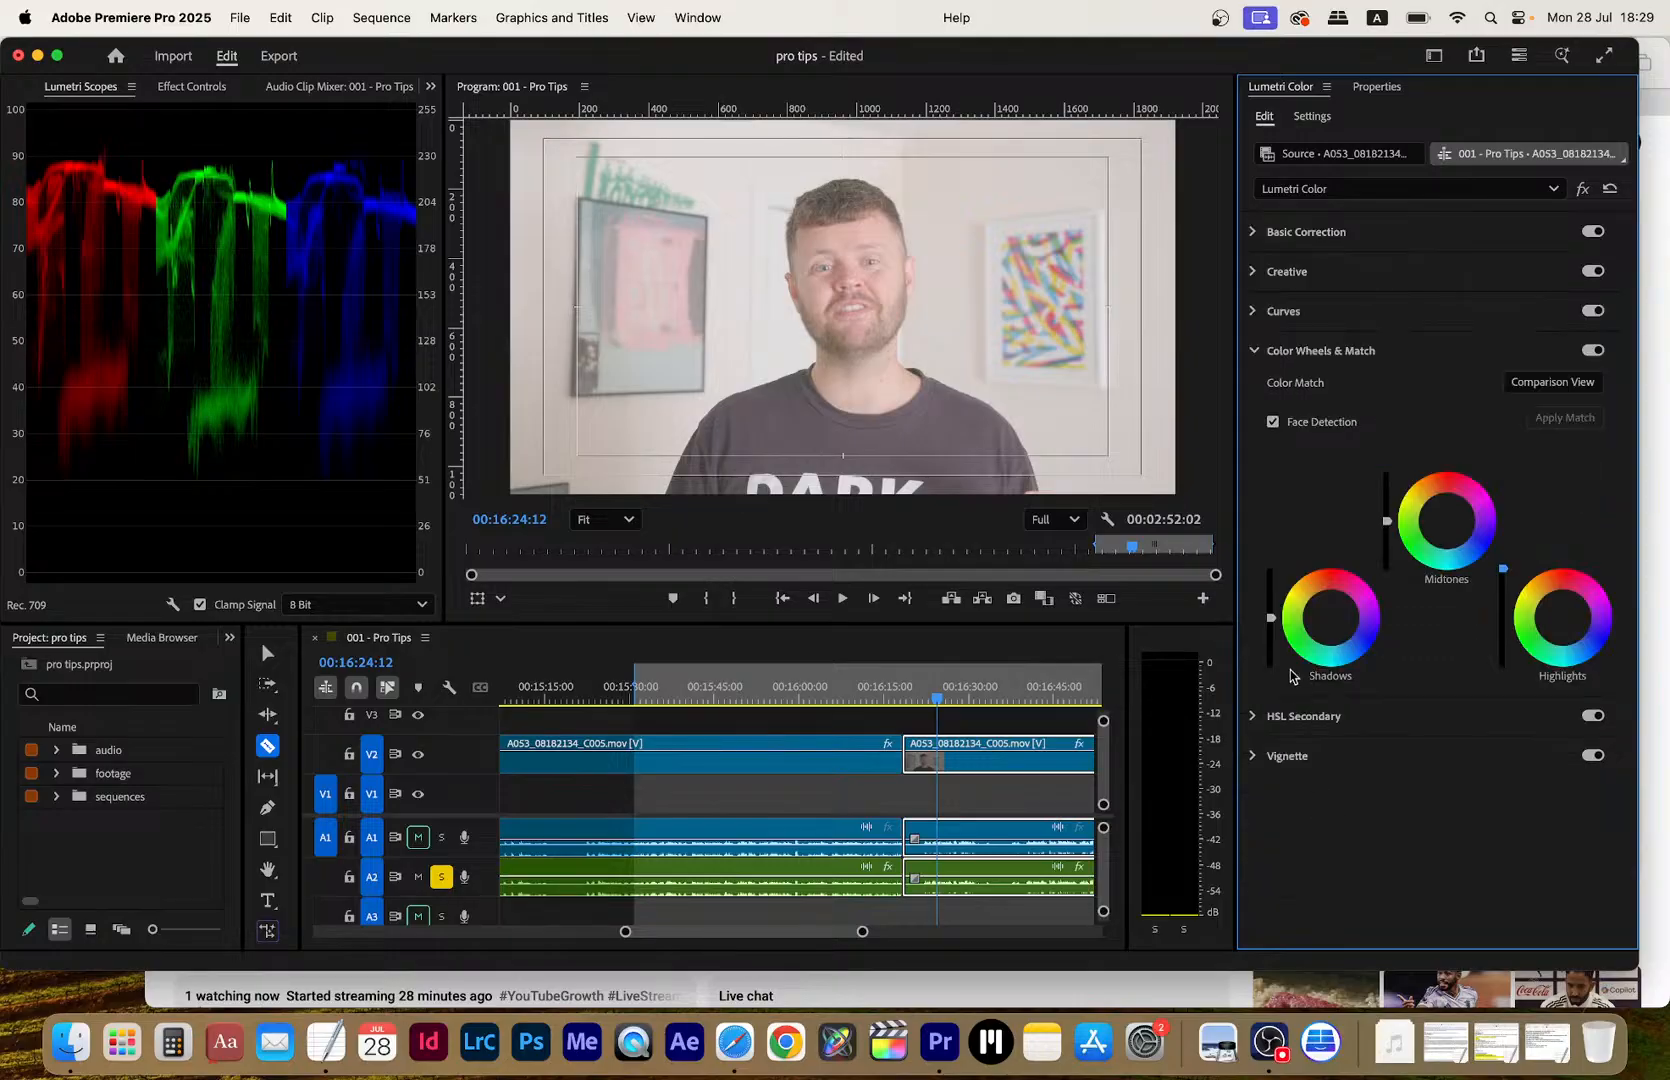
{"action": "left_click_drag", "start_coordinate": [1271, 618], "coordinate": [1271, 666]}
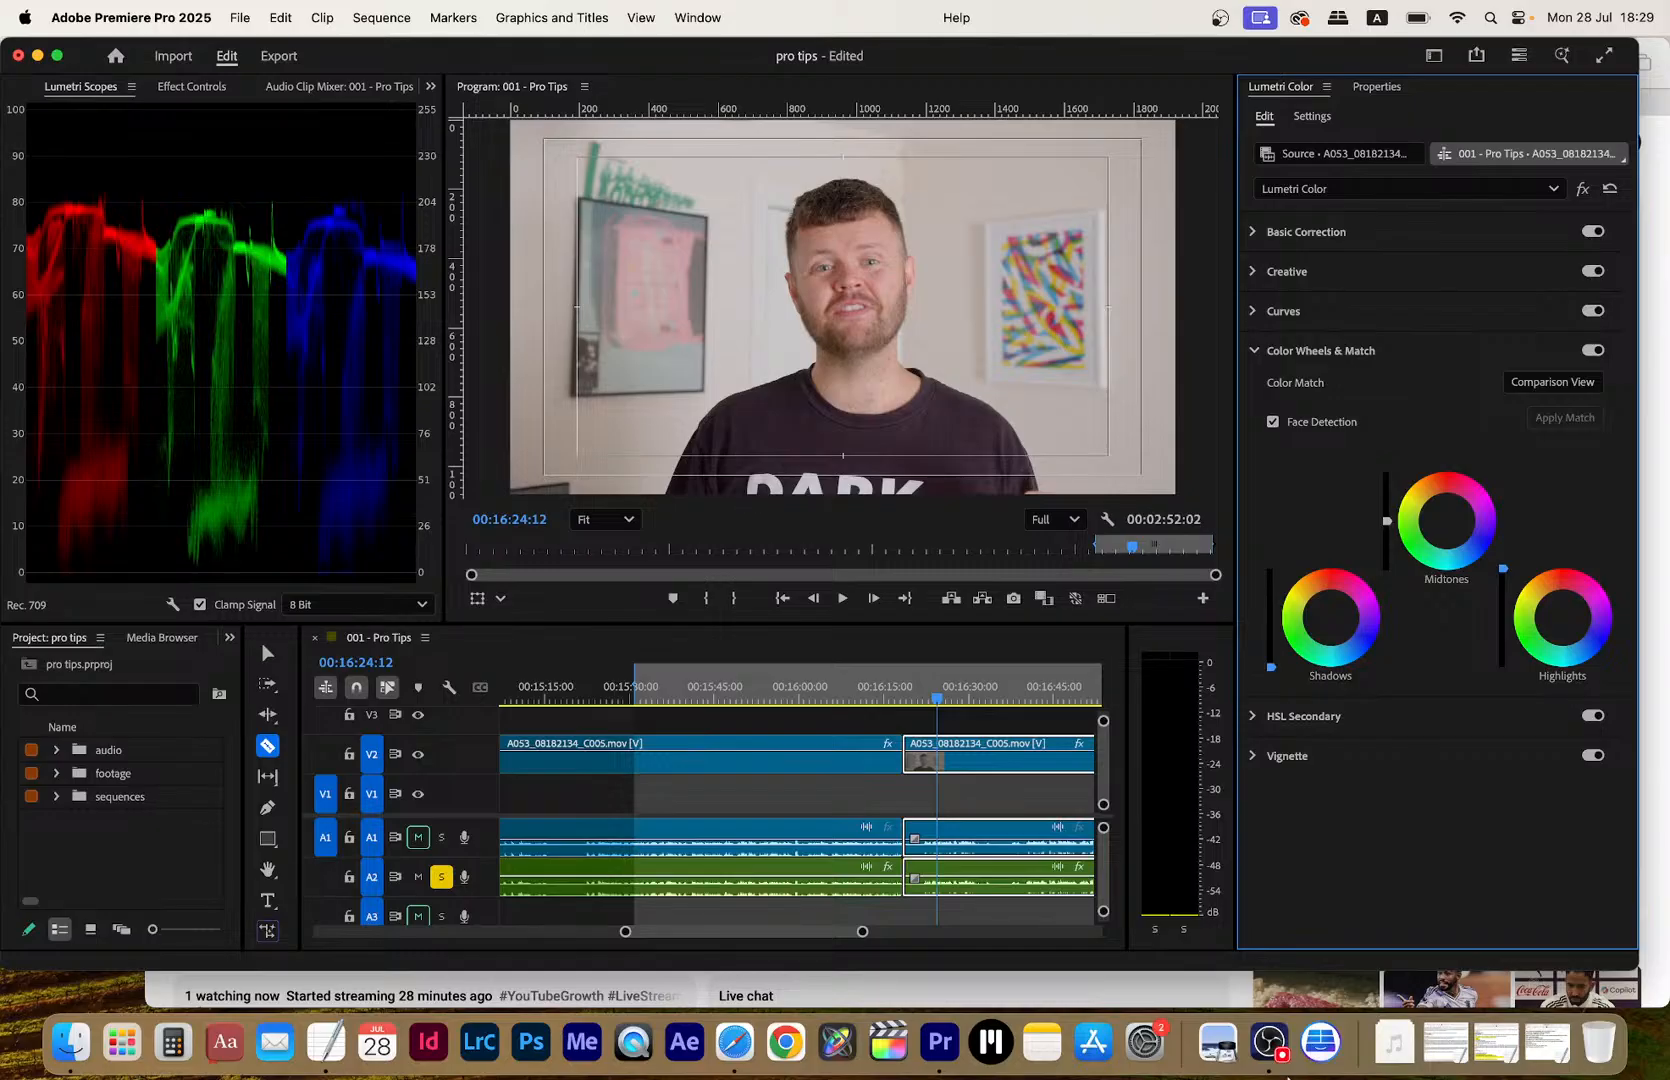
{"action": "left_click_drag", "start_coordinate": [1330, 619], "coordinate": [1327, 619]}
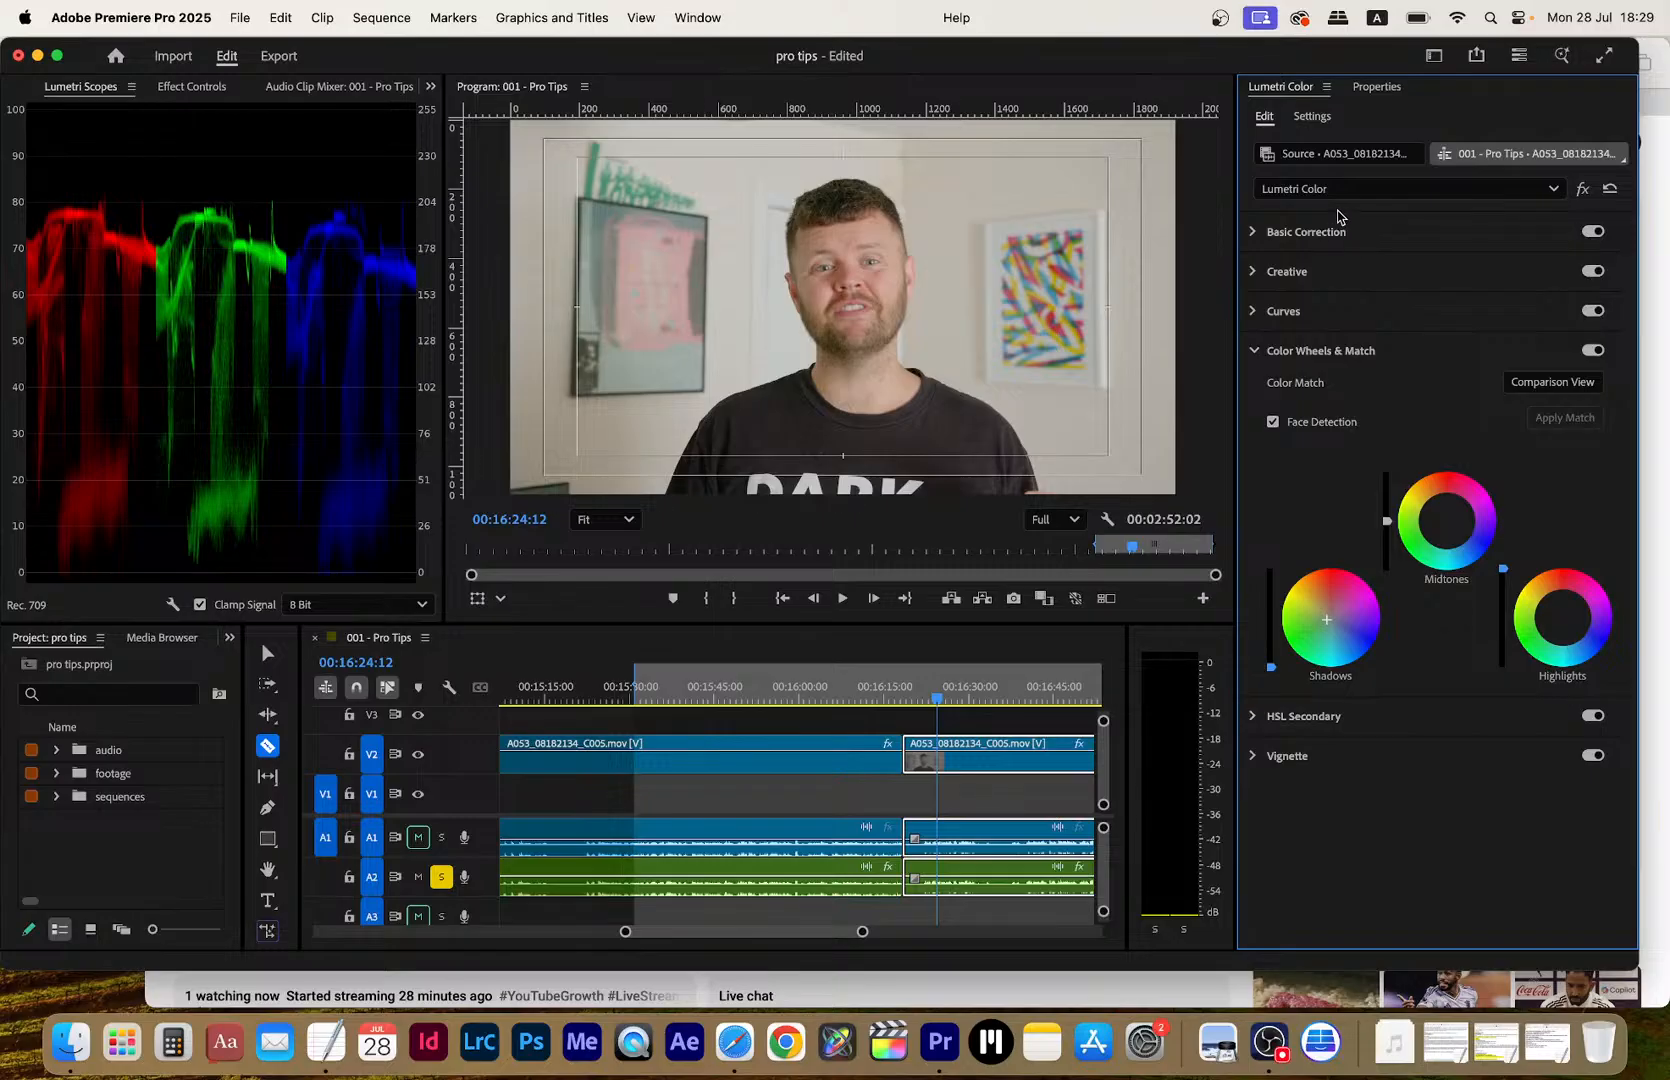
{"action": "left_click", "coordinate": [1338, 229]}
{"action": "left_click_drag", "start_coordinate": [1504, 562], "coordinate": [1513, 566]}
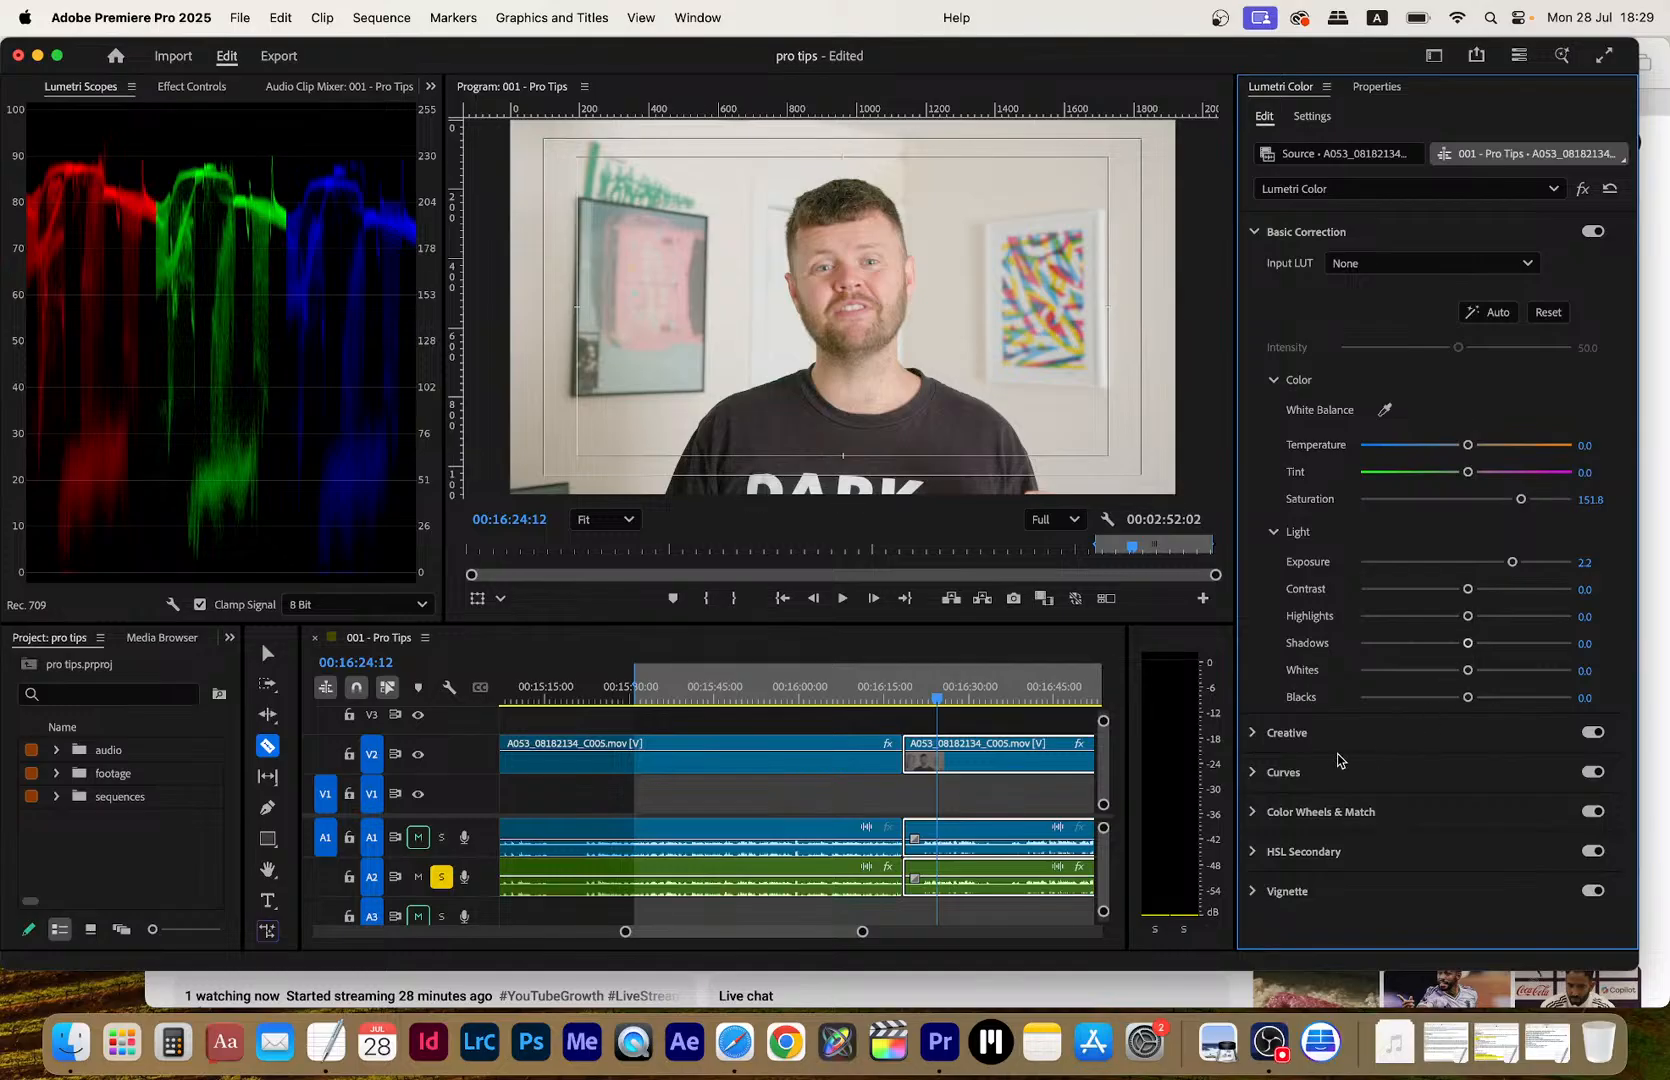
Shape the clip's RGB curve into a gentle S with darker shadows and brighter highlights, and set Exposure to 1.9
{"action": "left_click", "coordinate": [1330, 766]}
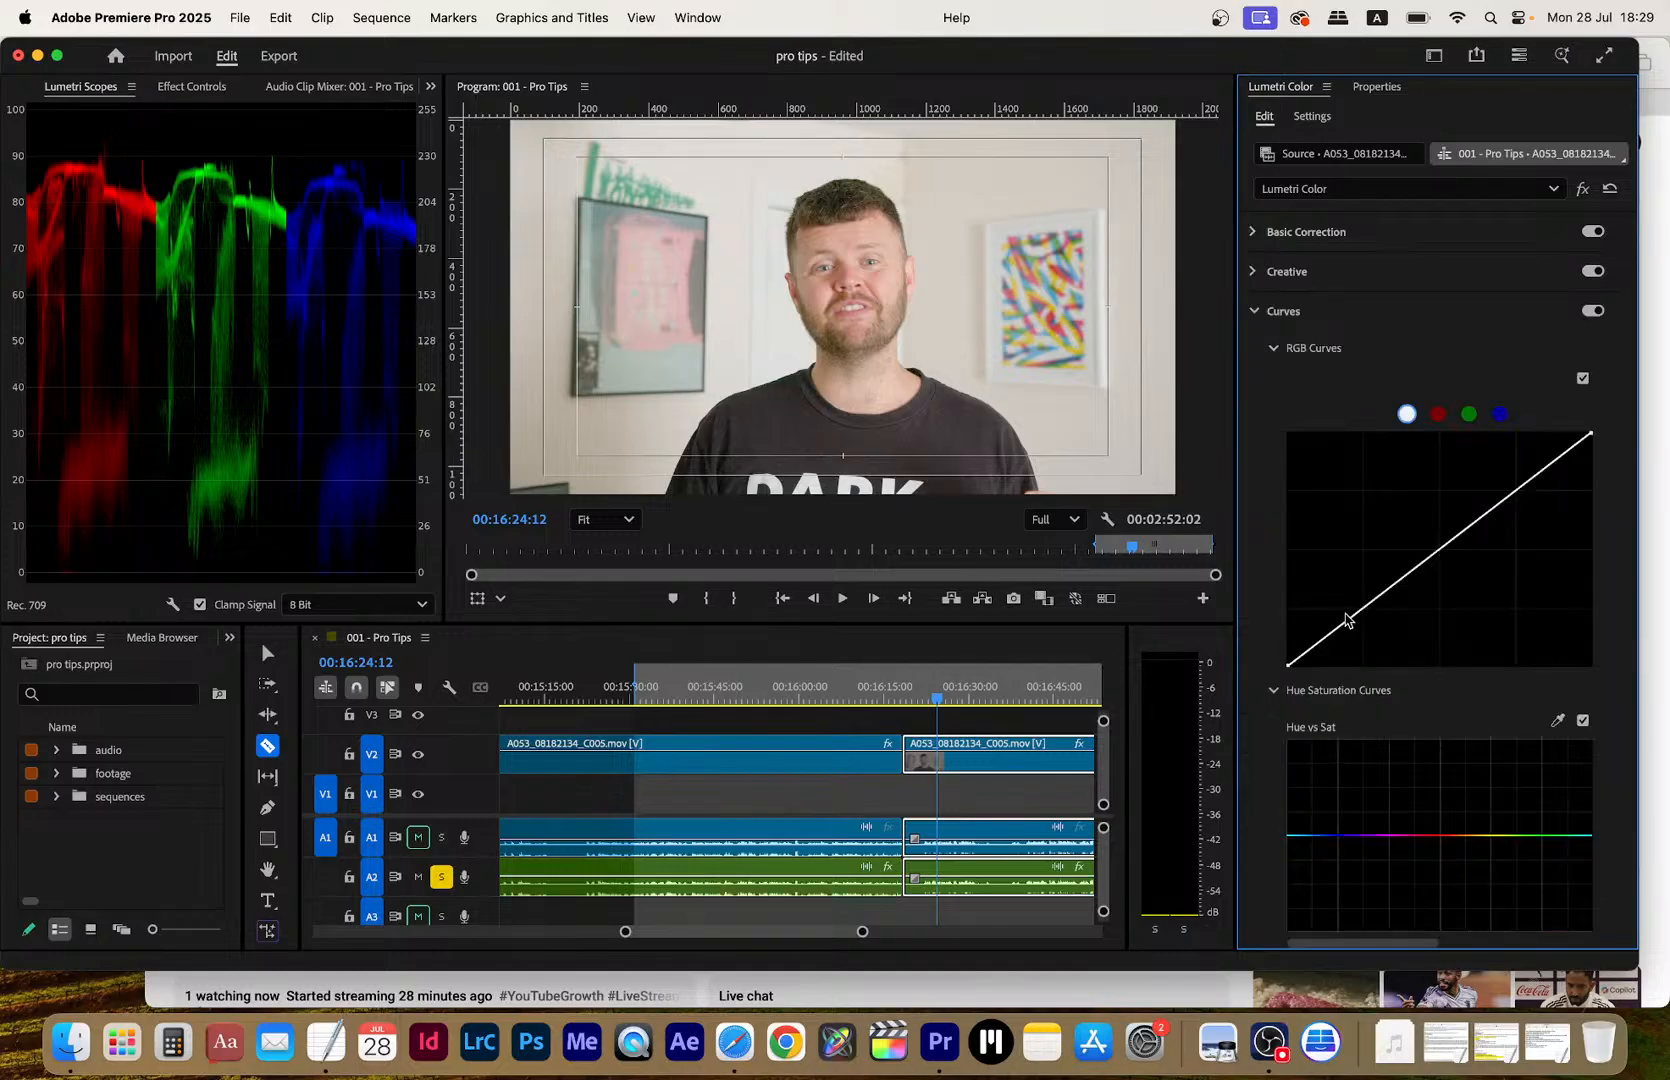
{"action": "left_click_drag", "start_coordinate": [1368, 605], "coordinate": [1378, 612]}
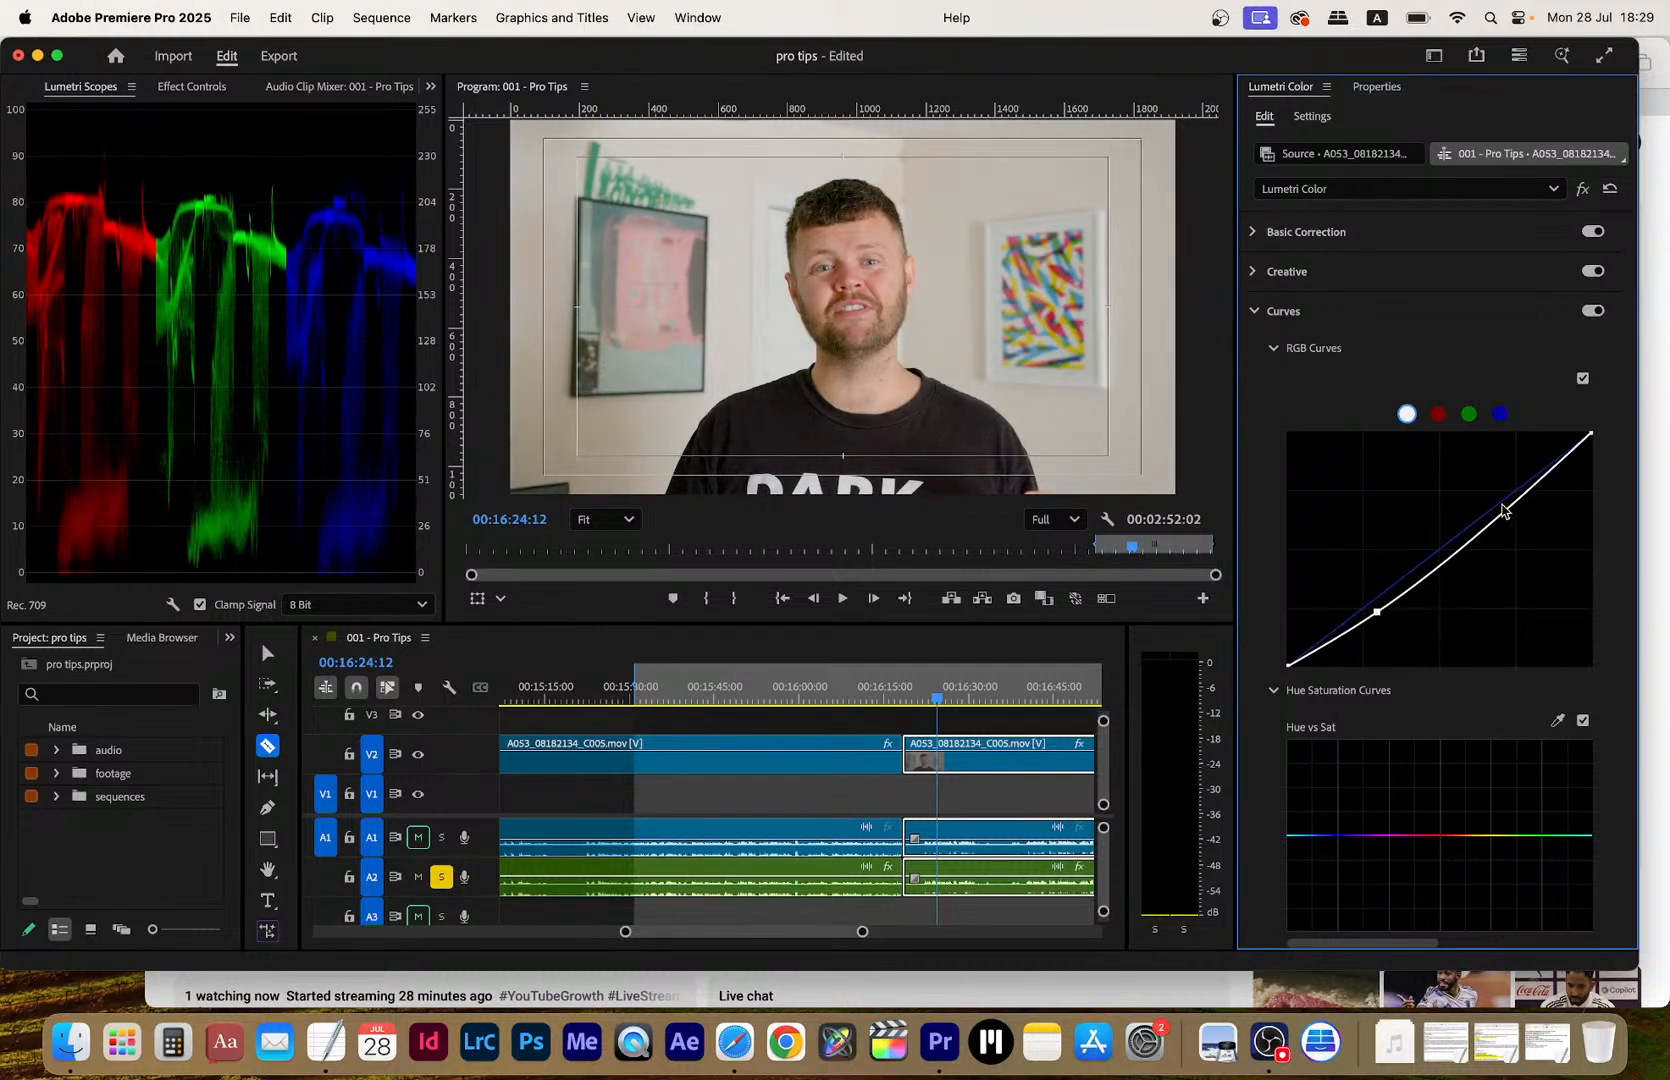
{"action": "left_click", "coordinate": [1521, 488]}
{"action": "left_click_drag", "start_coordinate": [1521, 488], "coordinate": [1516, 481]}
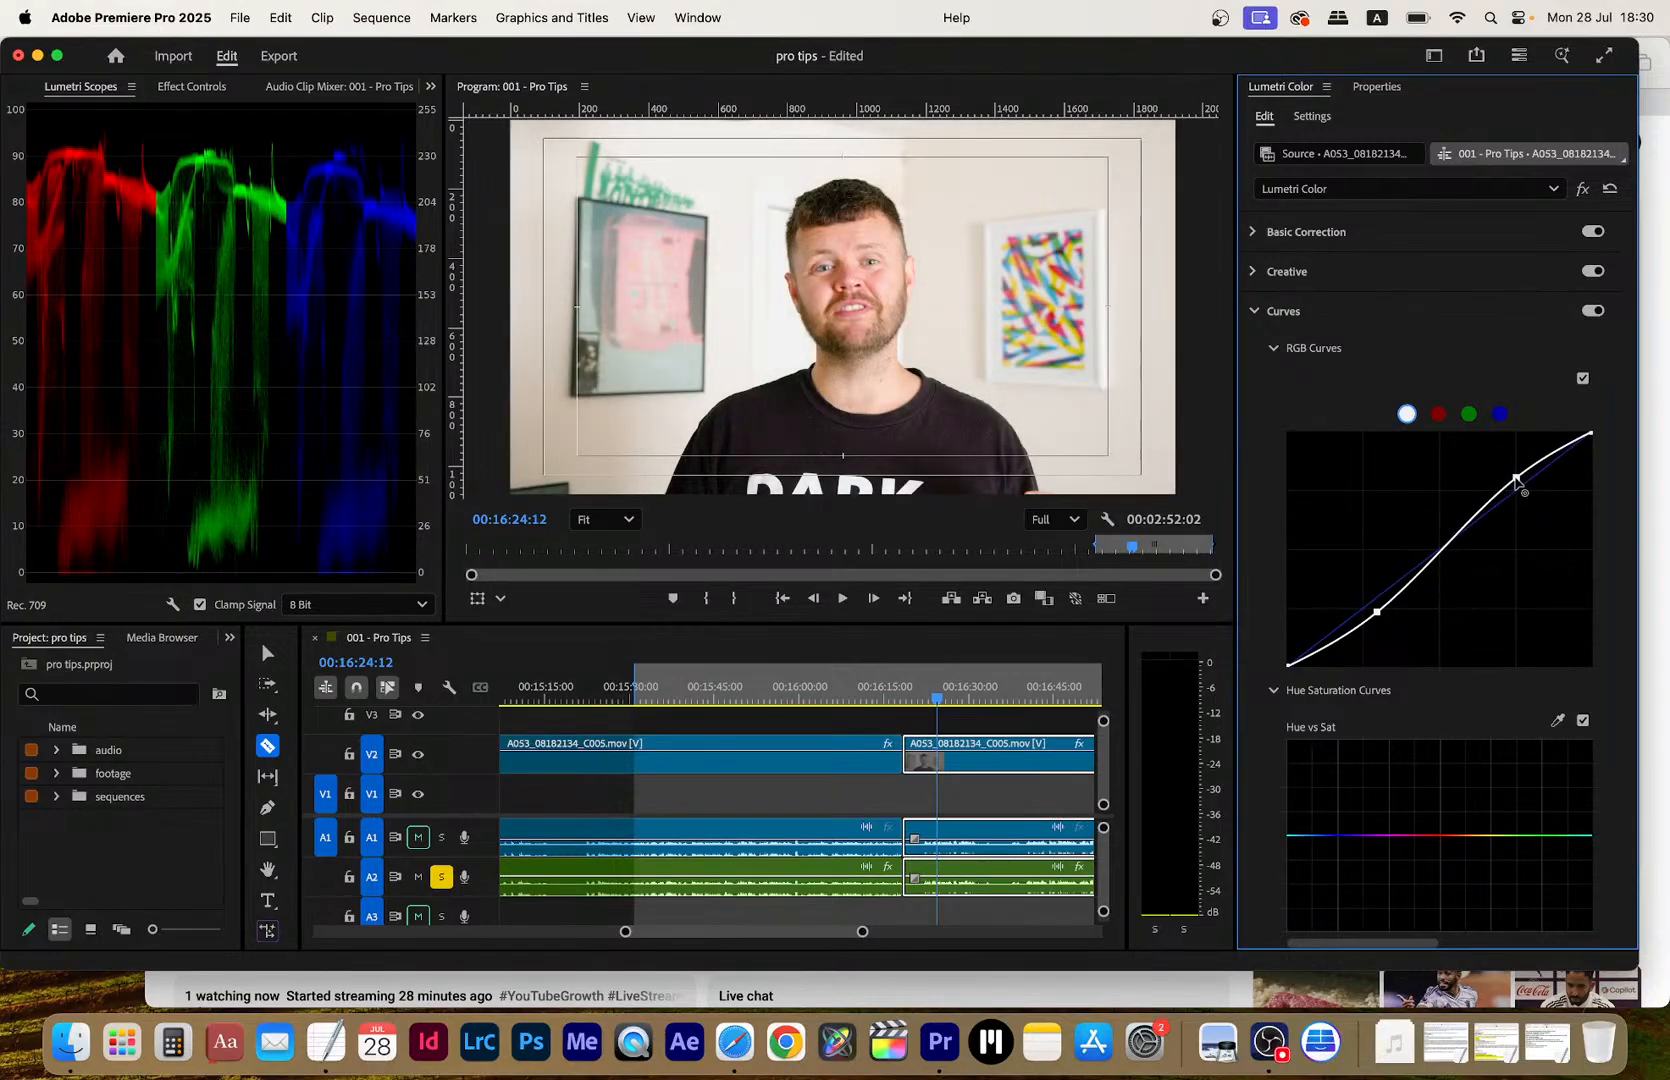
{"action": "left_click", "coordinate": [1325, 232]}
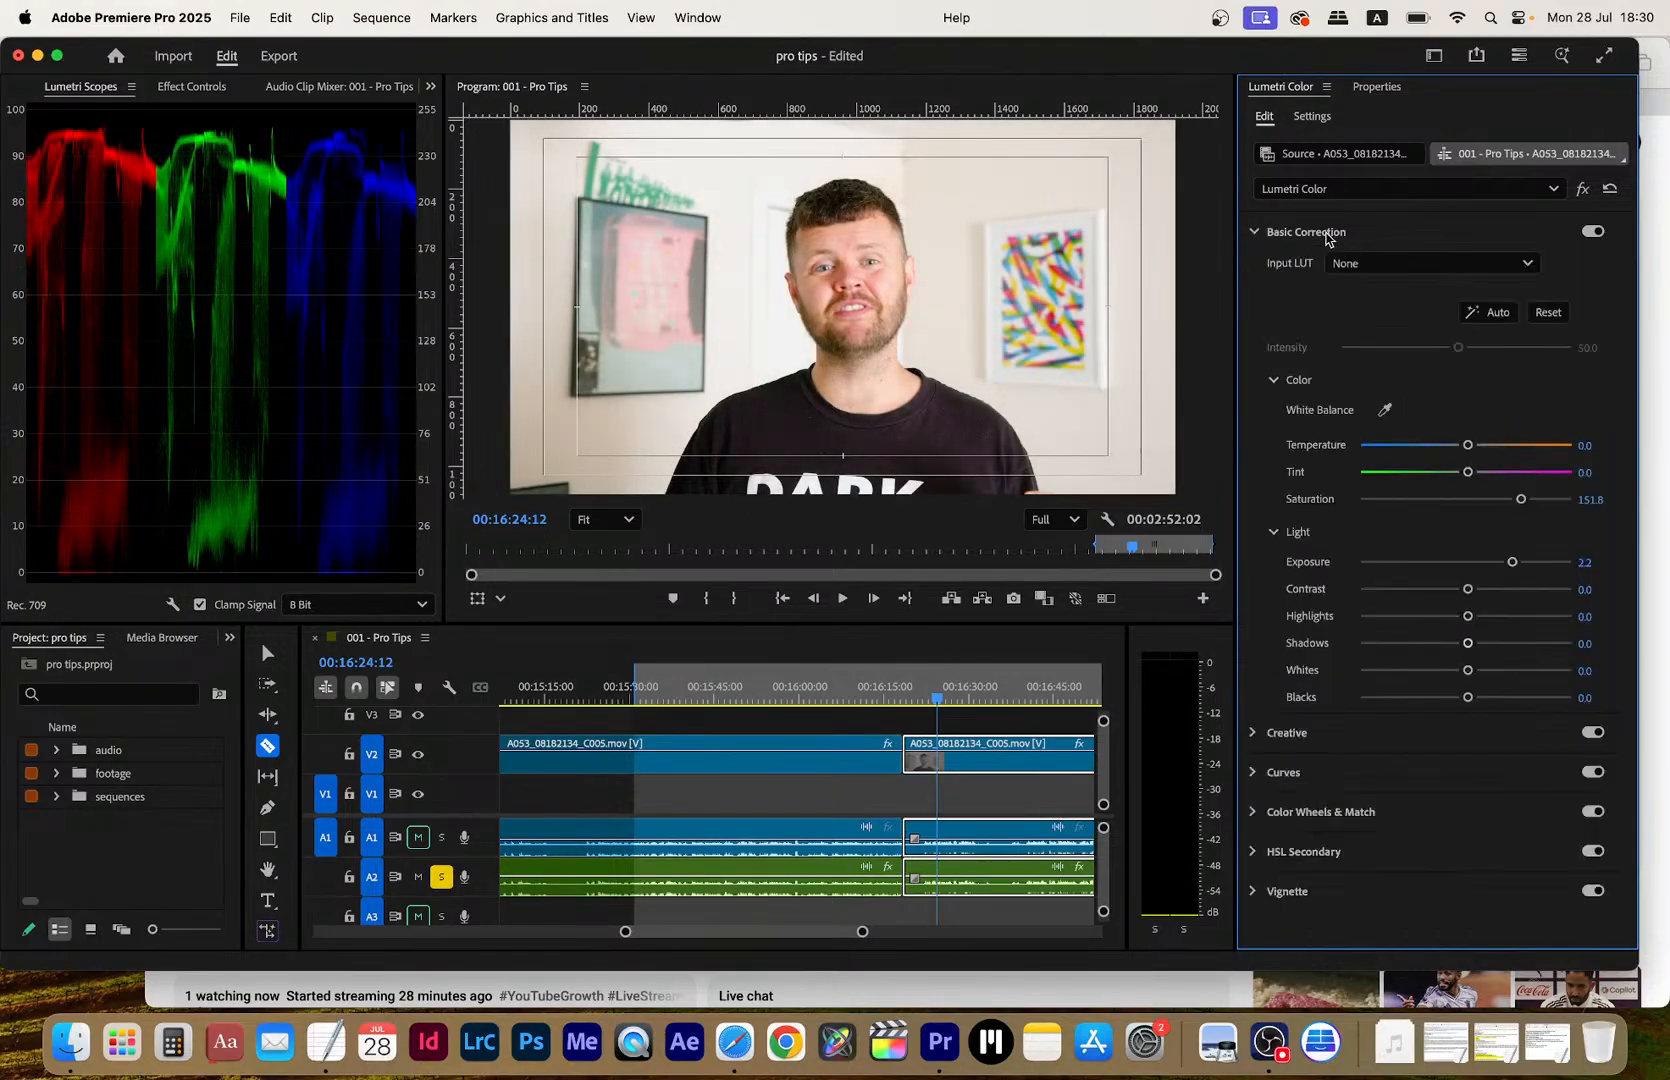
{"action": "left_click_drag", "start_coordinate": [1513, 566], "coordinate": [1506, 568]}
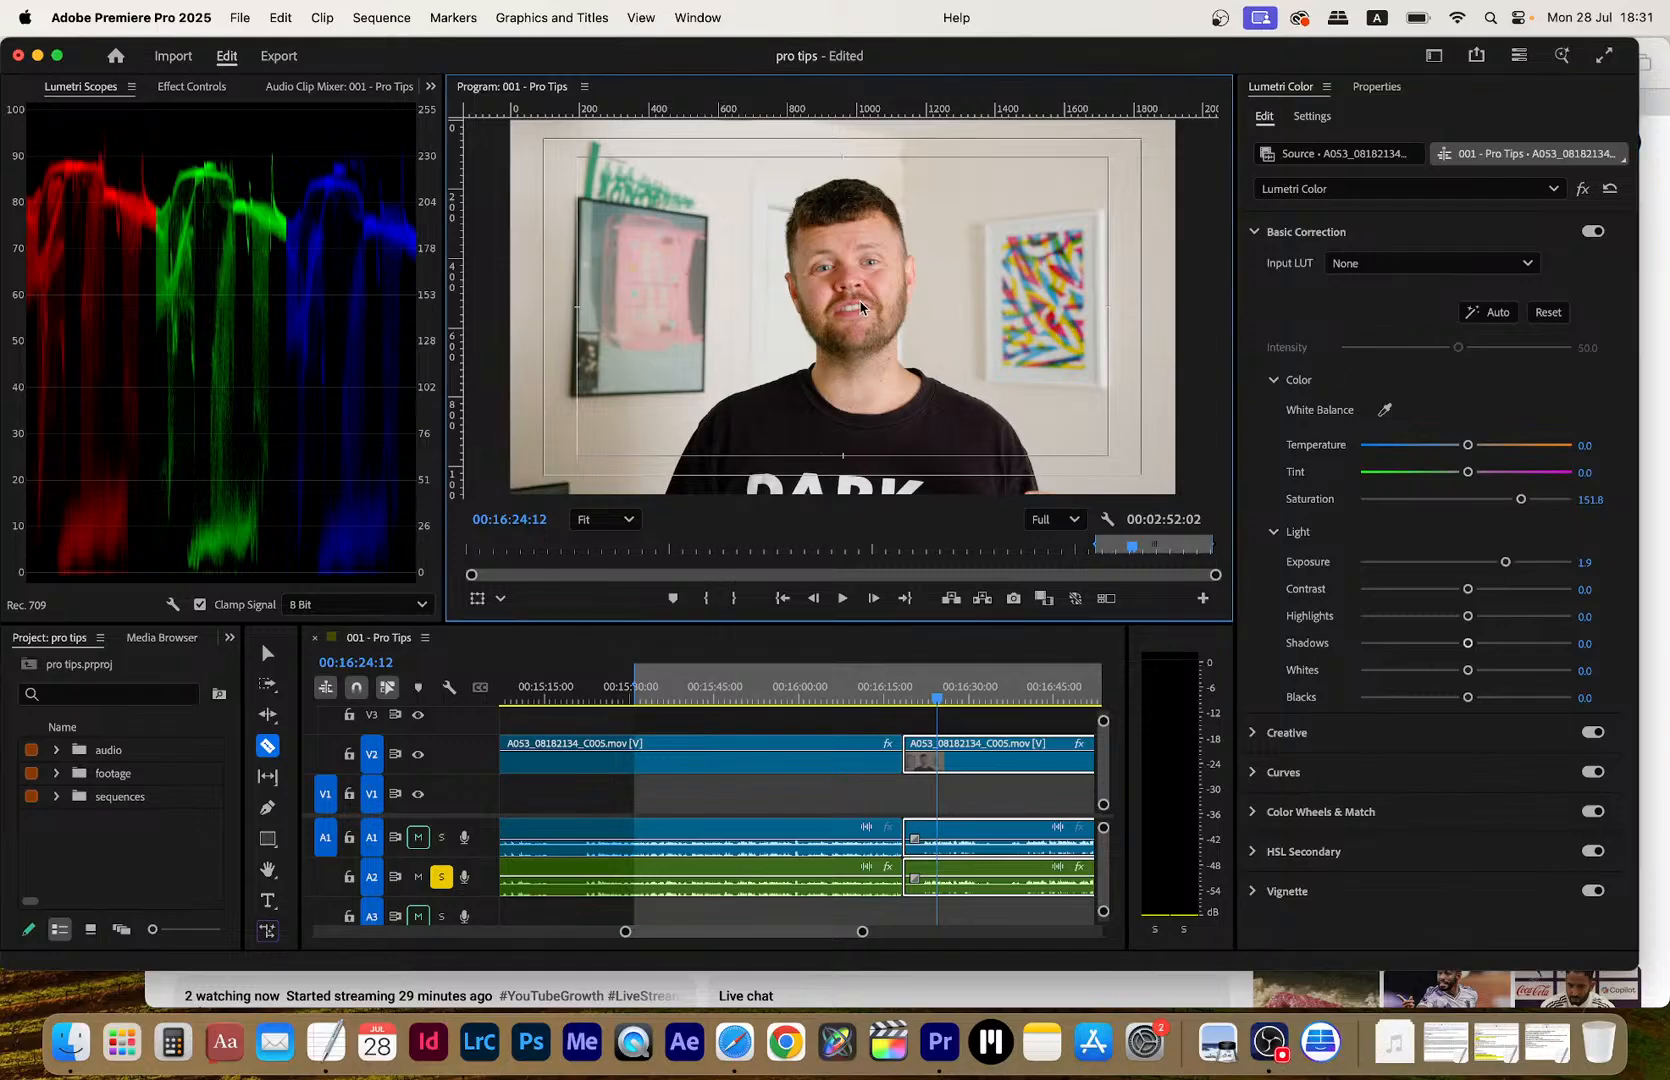
Review the graded clip's playback from 00:16:24:12 in the maximized Program Monitor and restore the panel layout
{"action": "key", "text": "grave"}
{"action": "key", "text": "space"}
{"action": "key", "text": "space"}
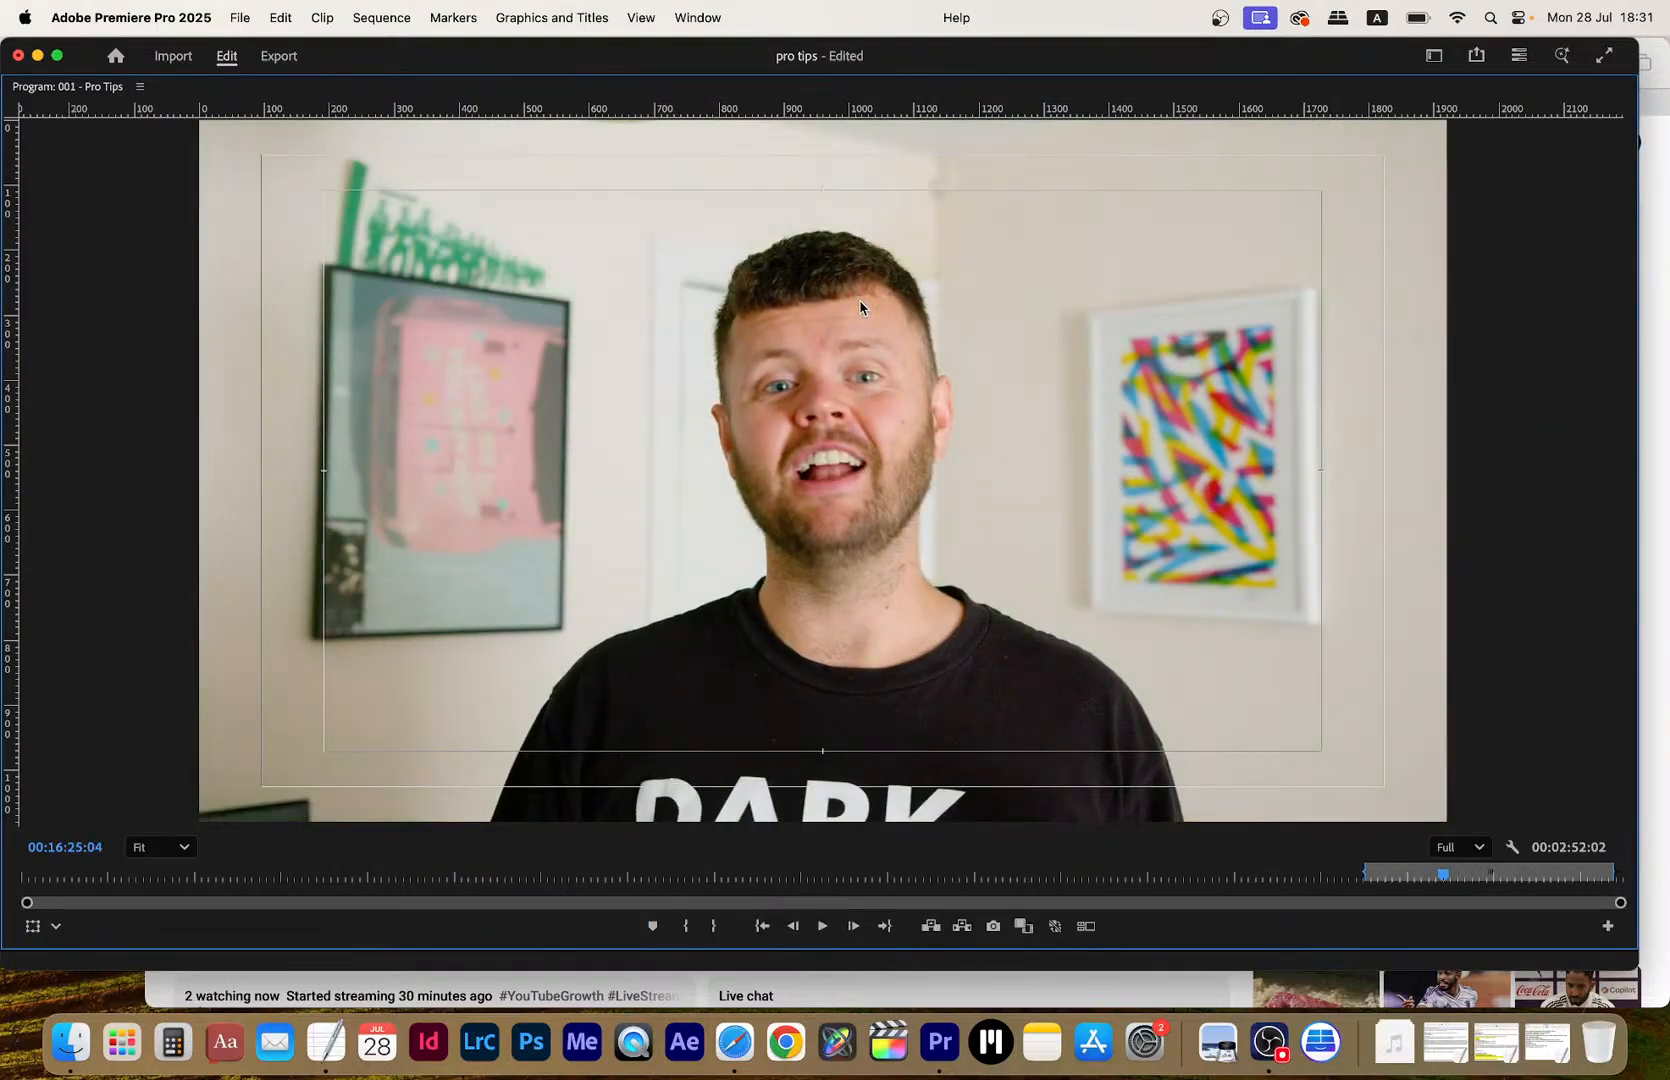
{"action": "key", "text": "space"}
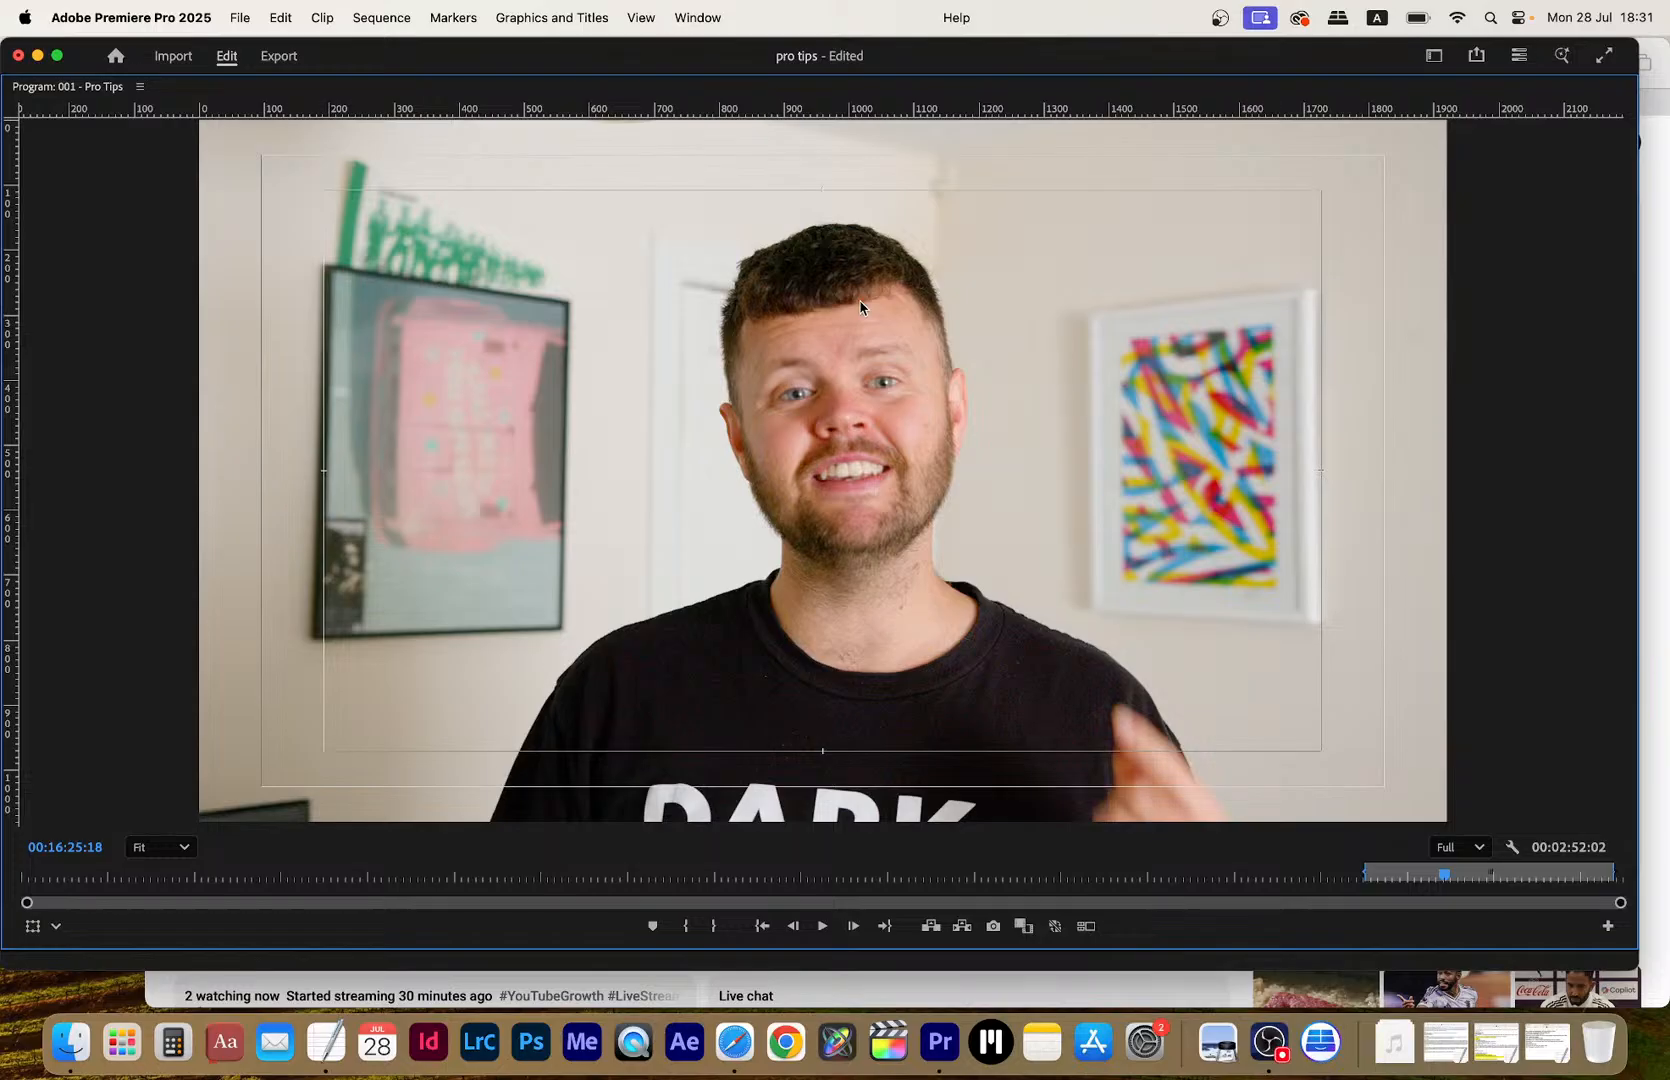
{"action": "key", "text": "grave"}
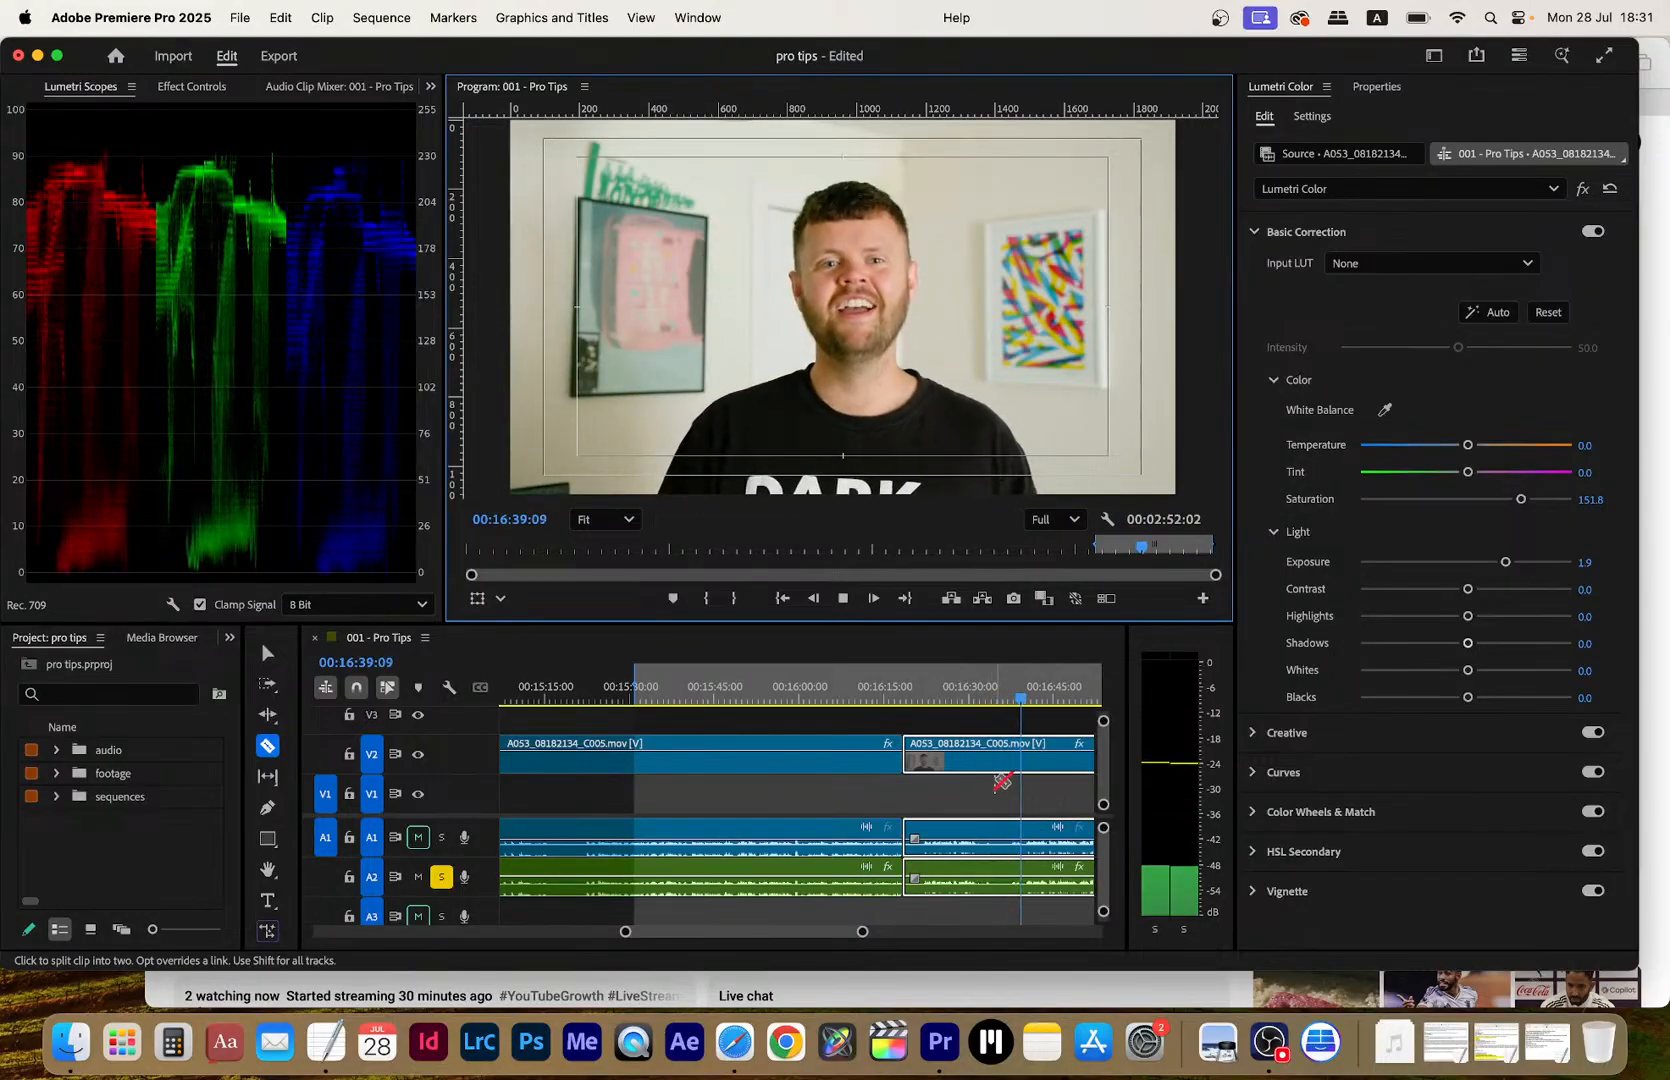
Split the graded V2 clip at 00:16:39:22 and move the section before the cut down to V1
{"action": "key", "text": "space"}
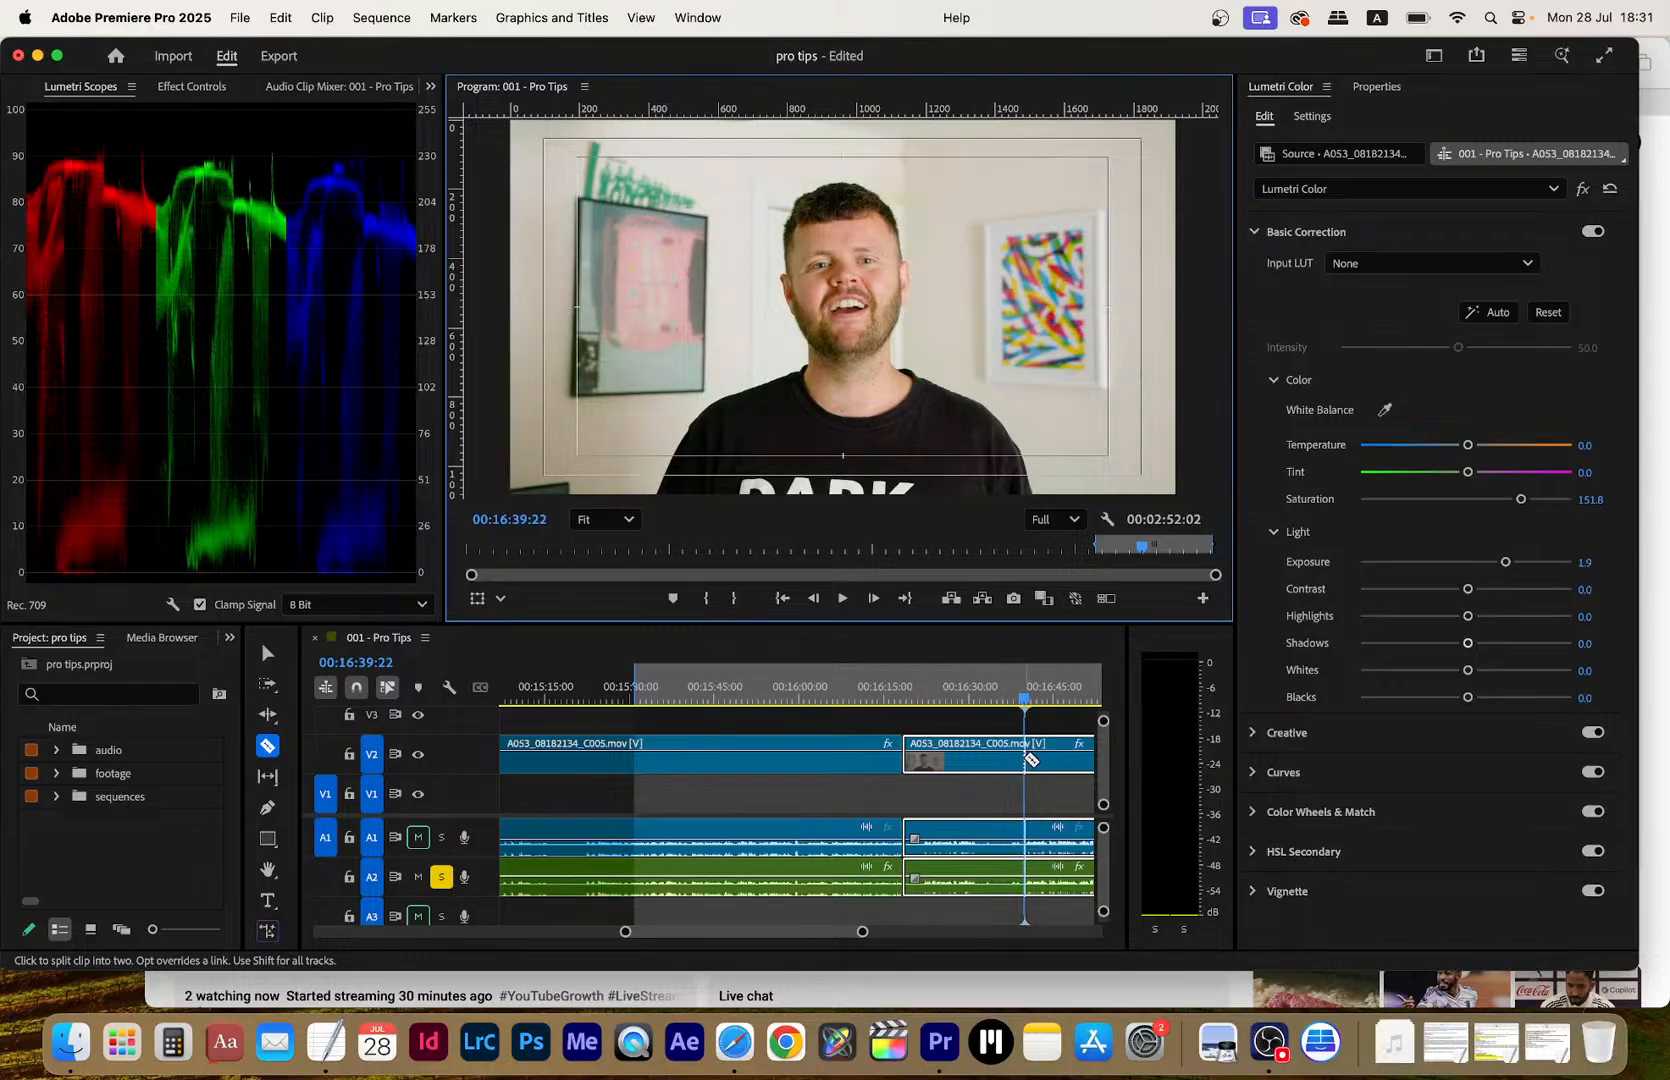
{"action": "left_click", "coordinate": [1026, 760]}
{"action": "key", "text": "v"}
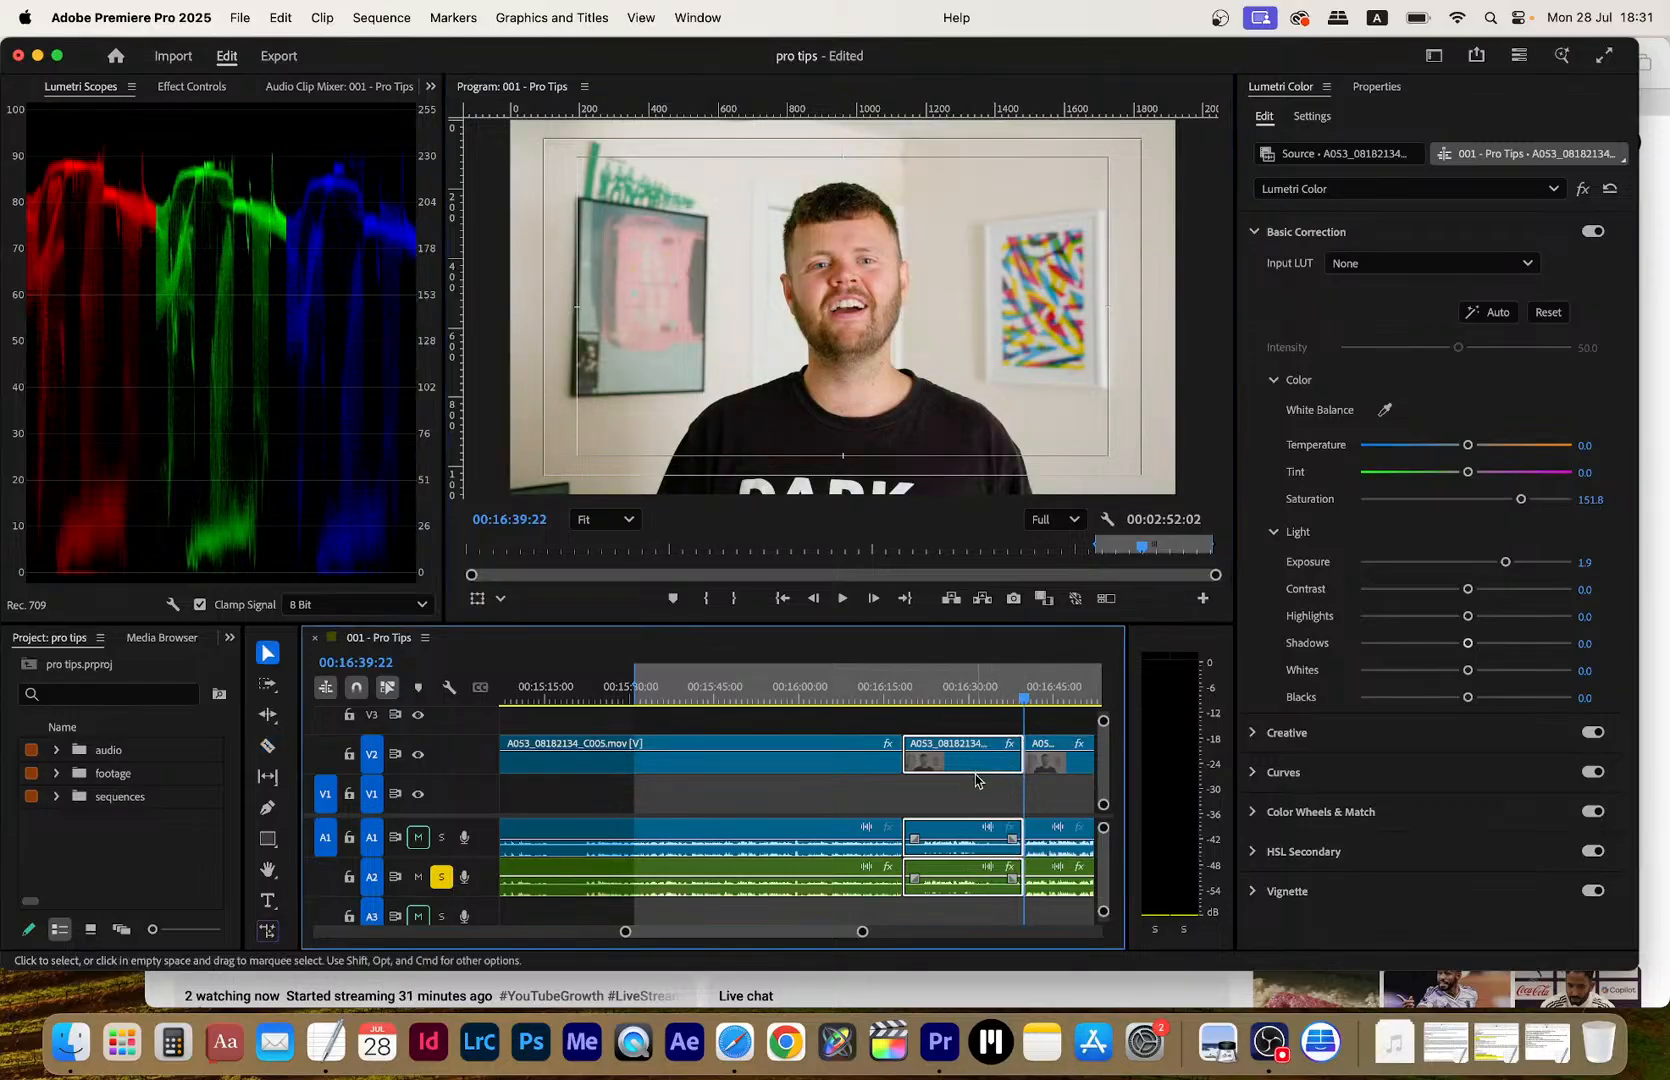
{"action": "left_click_drag", "start_coordinate": [976, 778], "coordinate": [976, 793]}
{"action": "scroll", "coordinate": [976, 792], "scroll_direction": "right", "scroll_amount": 3}
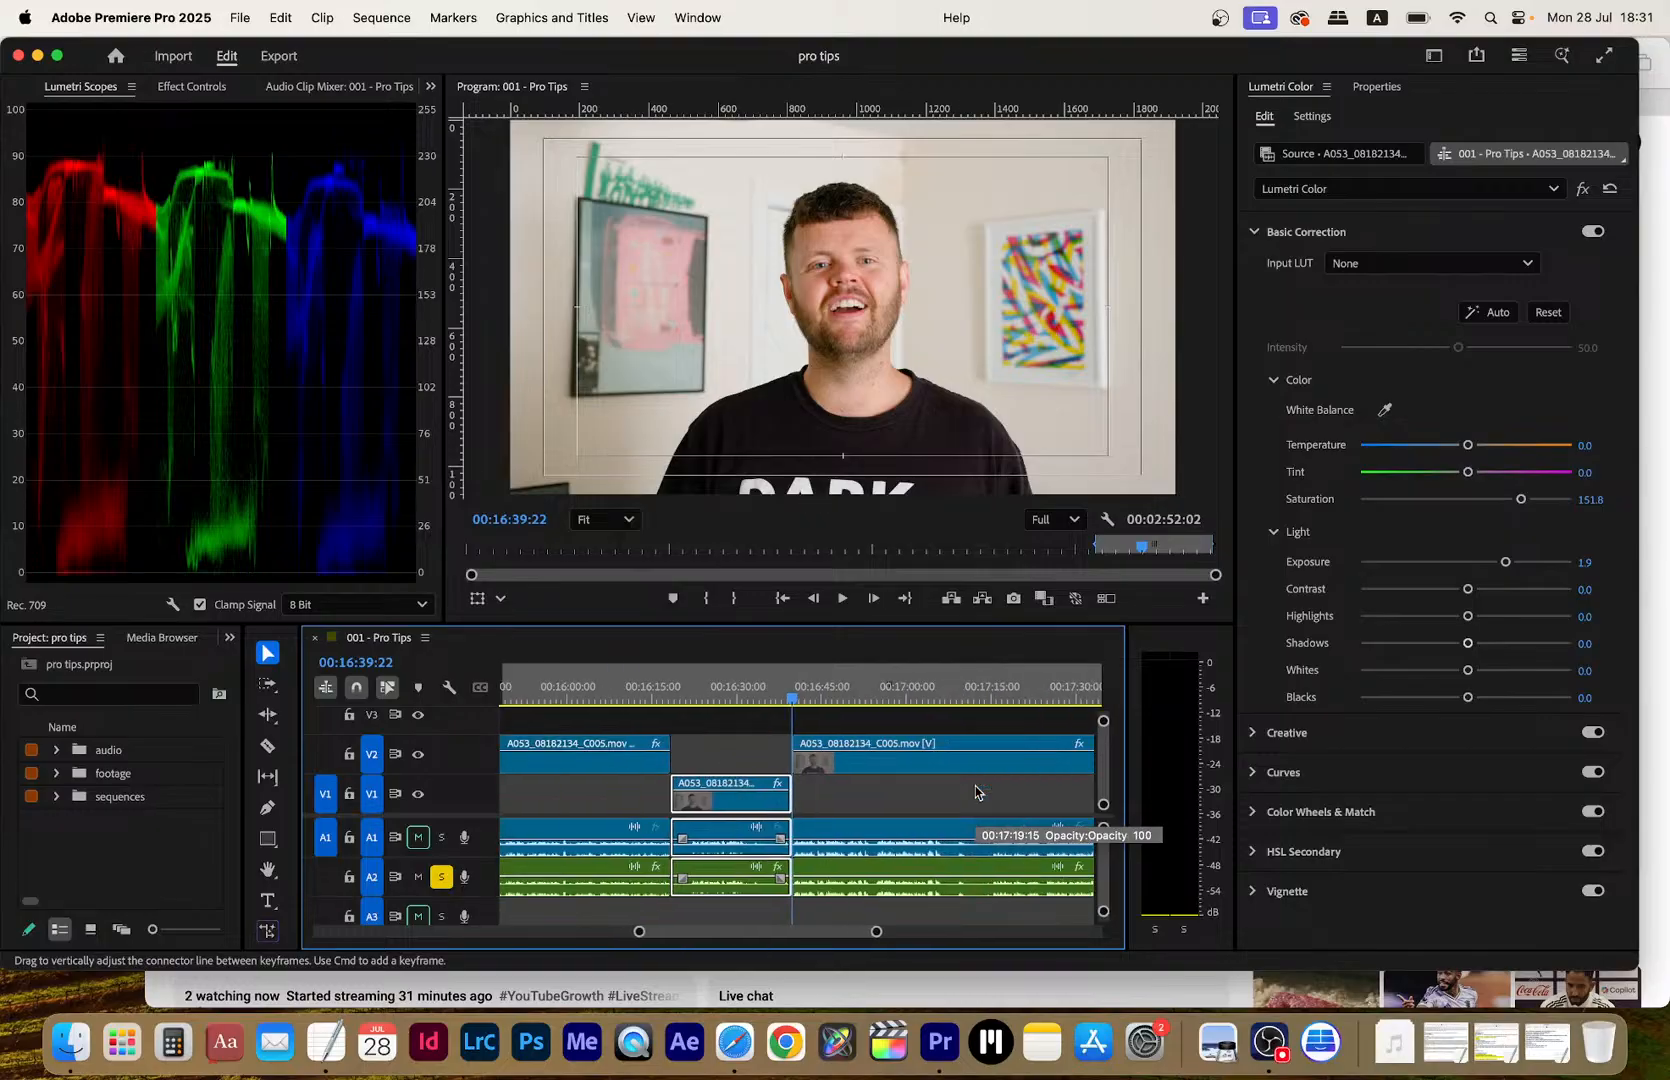
Switch from the Color workspace to the Assembly workspace
{"action": "left_click", "coordinate": [708, 18]}
{"action": "mouse_move", "coordinate": [712, 52]}
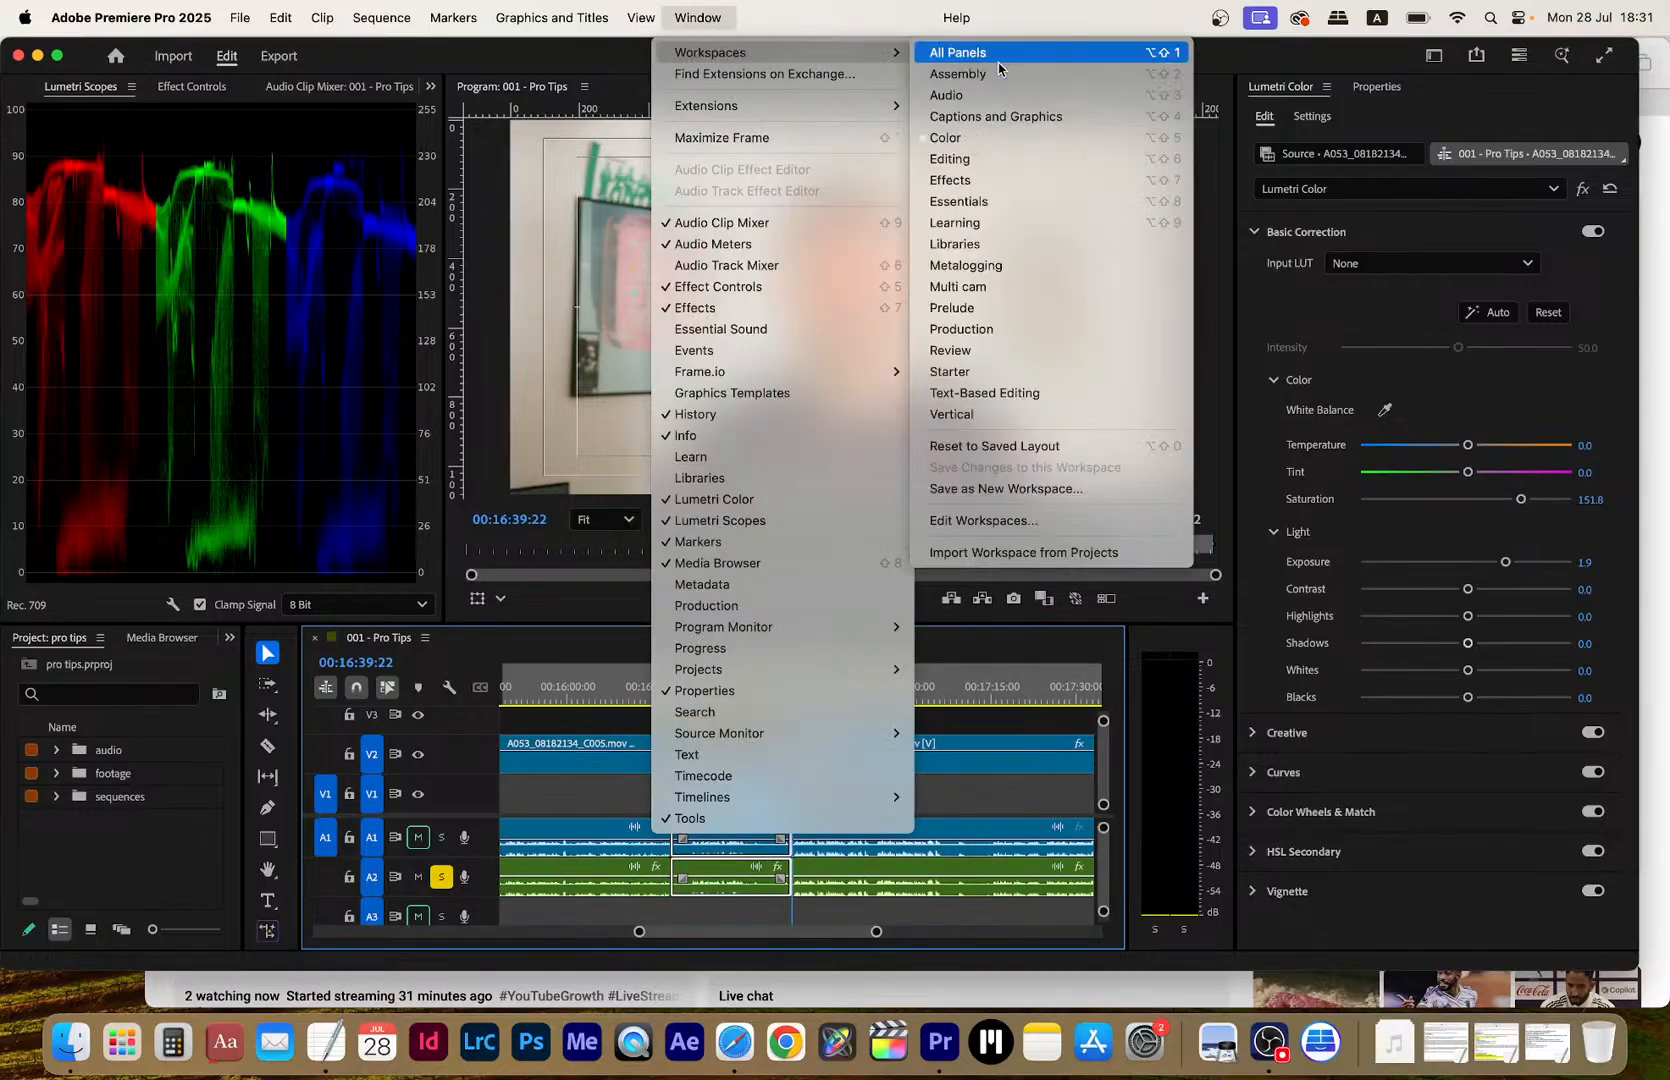
{"action": "left_click", "coordinate": [995, 78]}
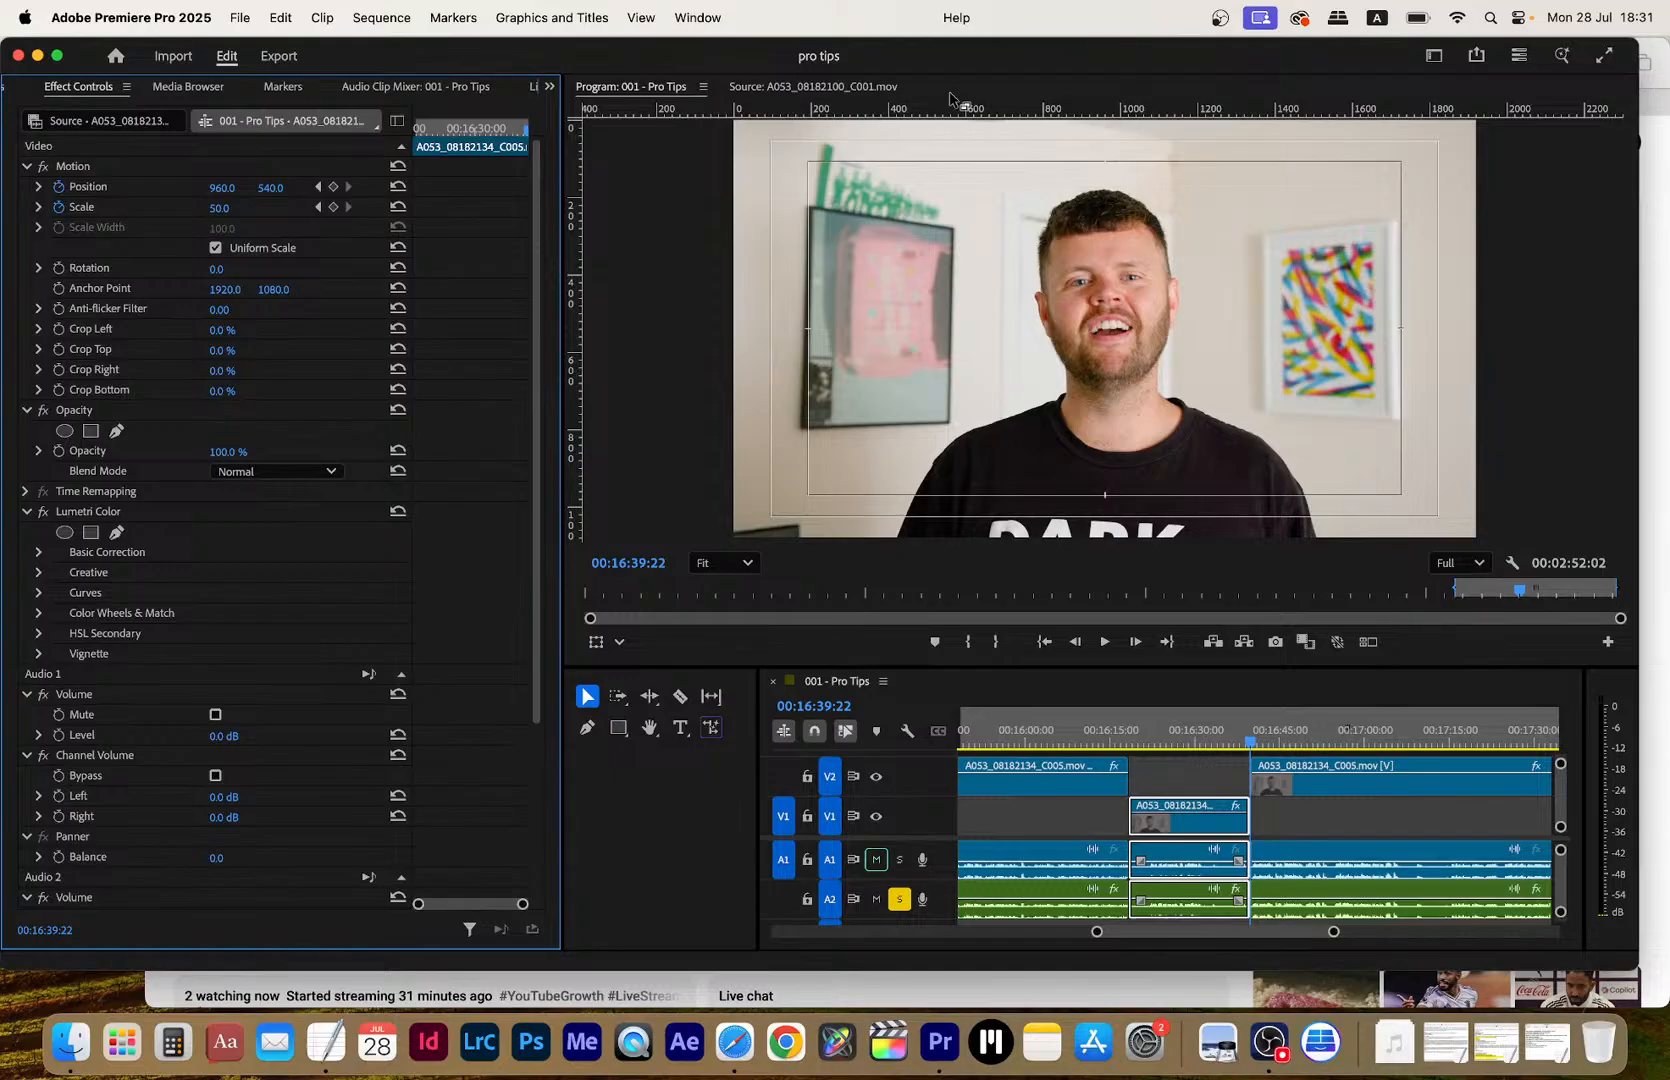
Play on from 00:16:39:22 and split the V2 clip at 00:16:53:12
{"action": "key", "text": "space"}
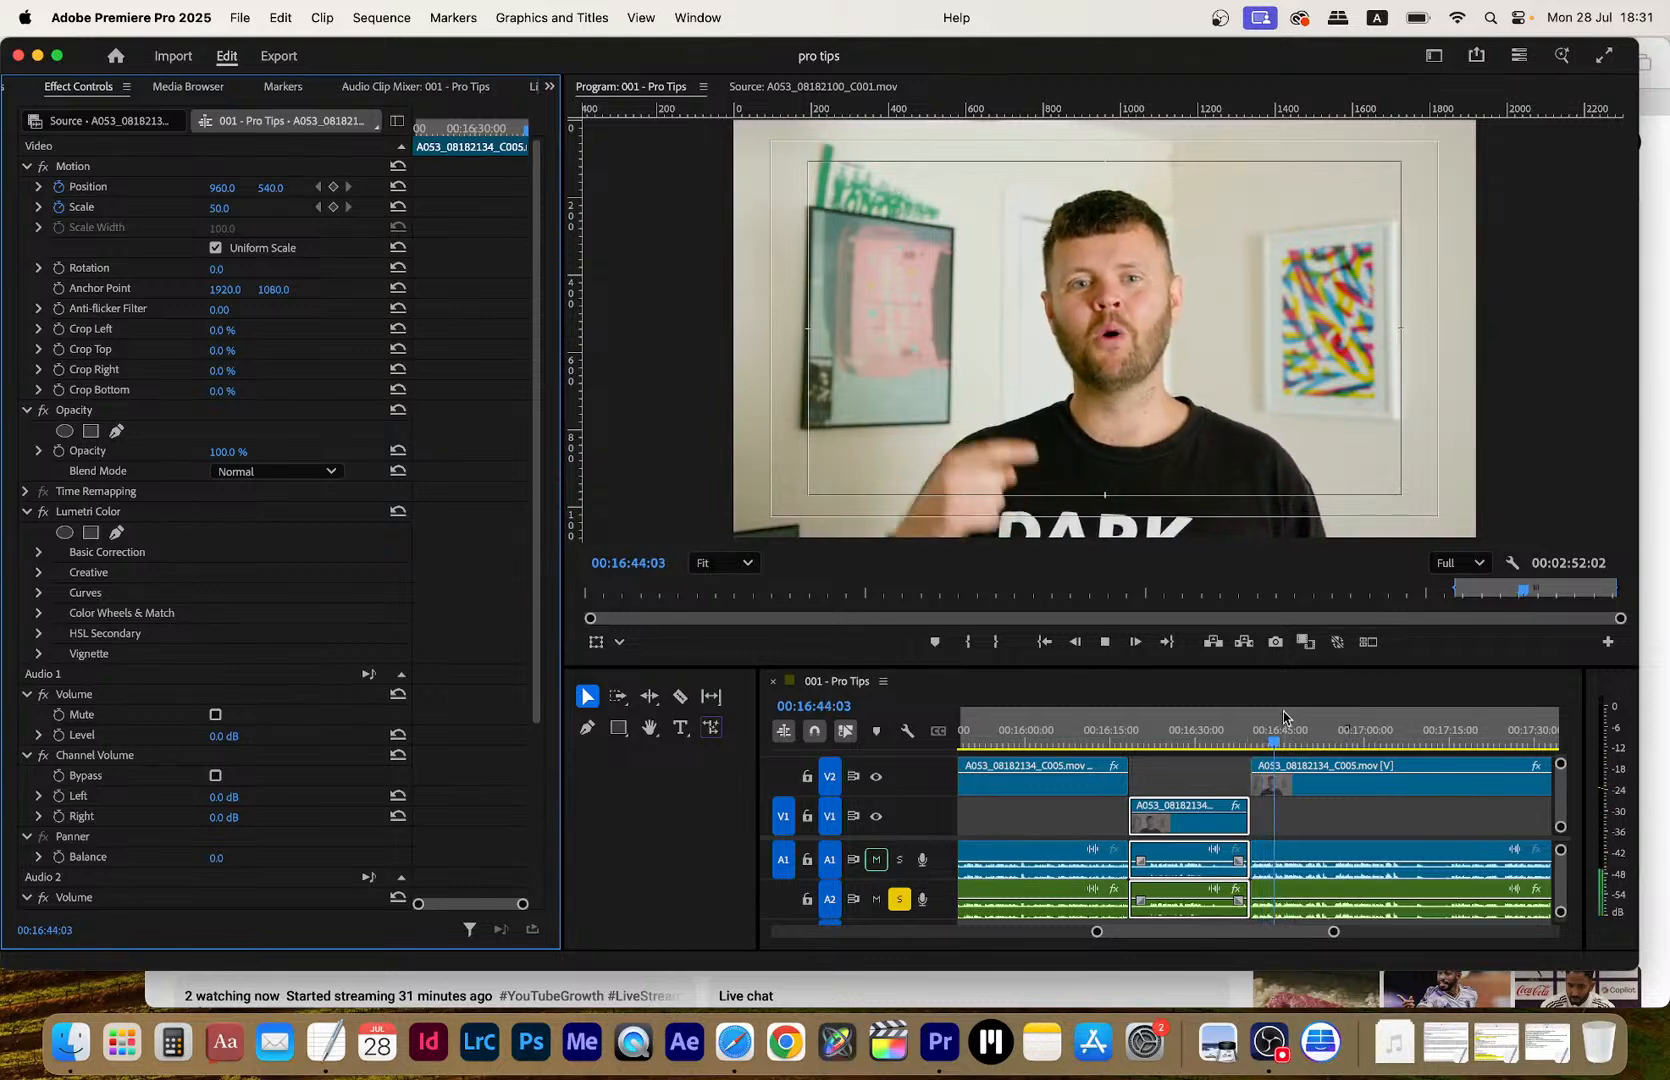
{"action": "scroll", "coordinate": [1362, 820], "scroll_direction": "down", "scroll_amount": 3}
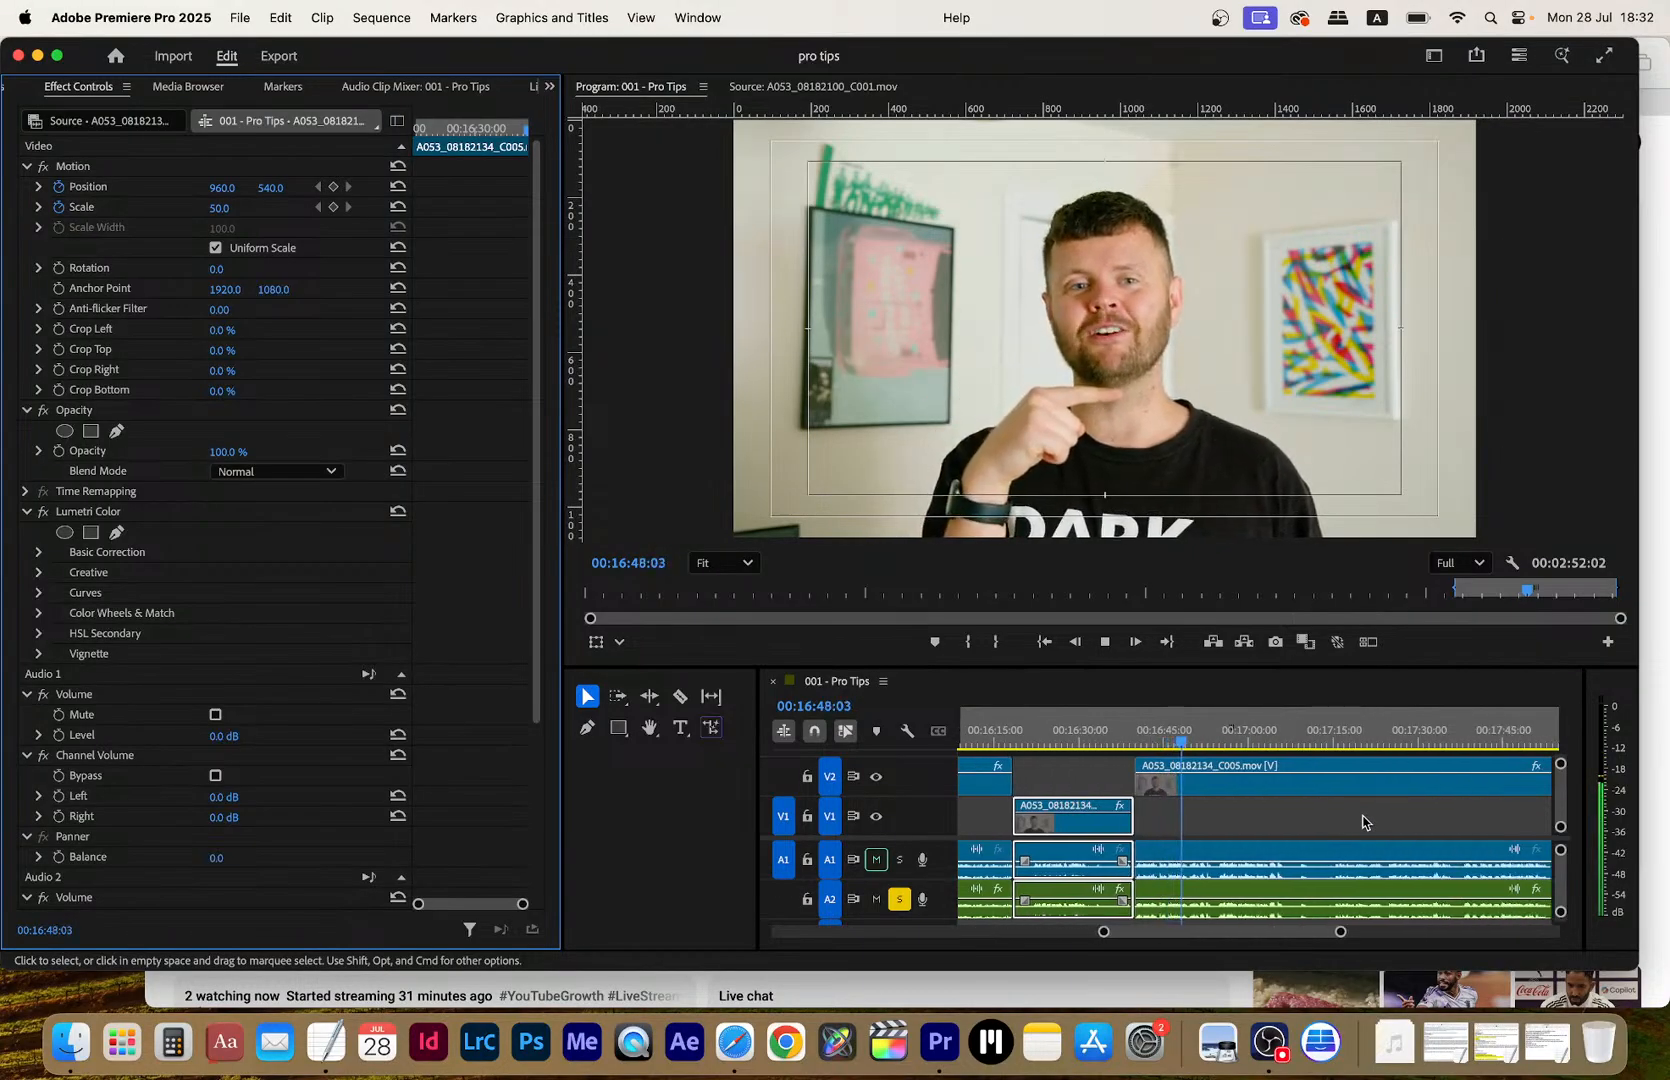
{"action": "key", "text": "c"}
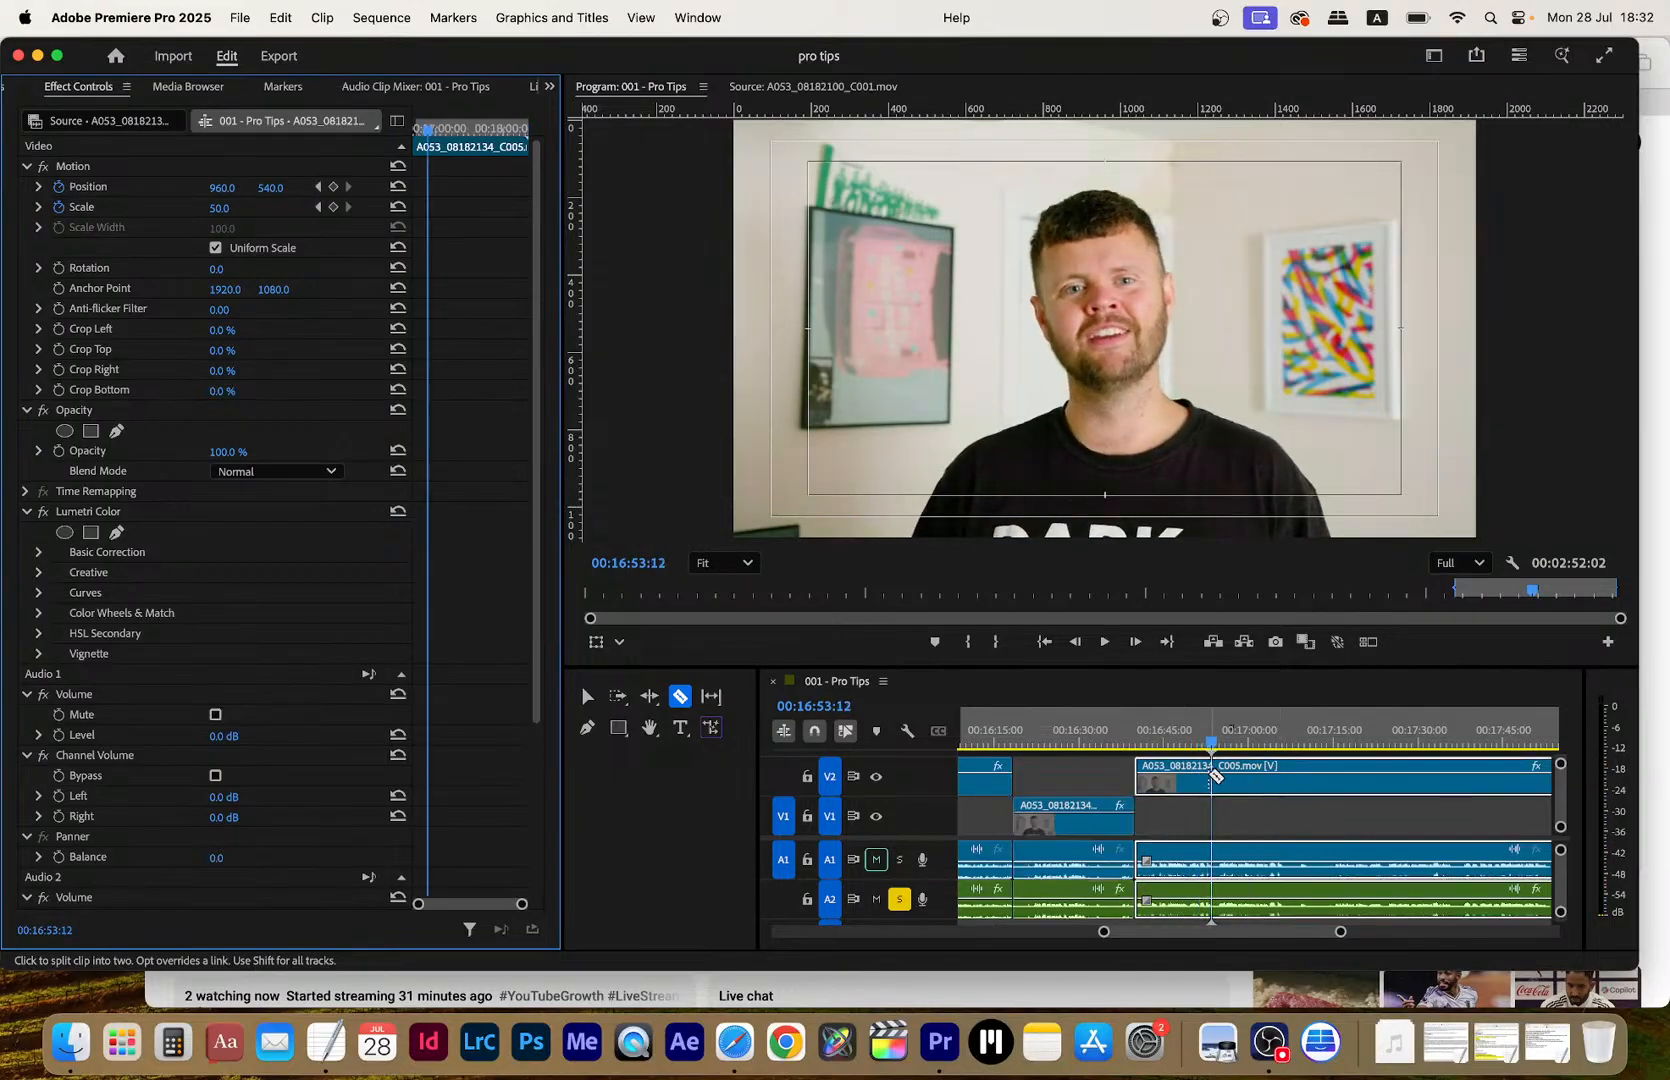
{"action": "left_click", "coordinate": [1211, 776]}
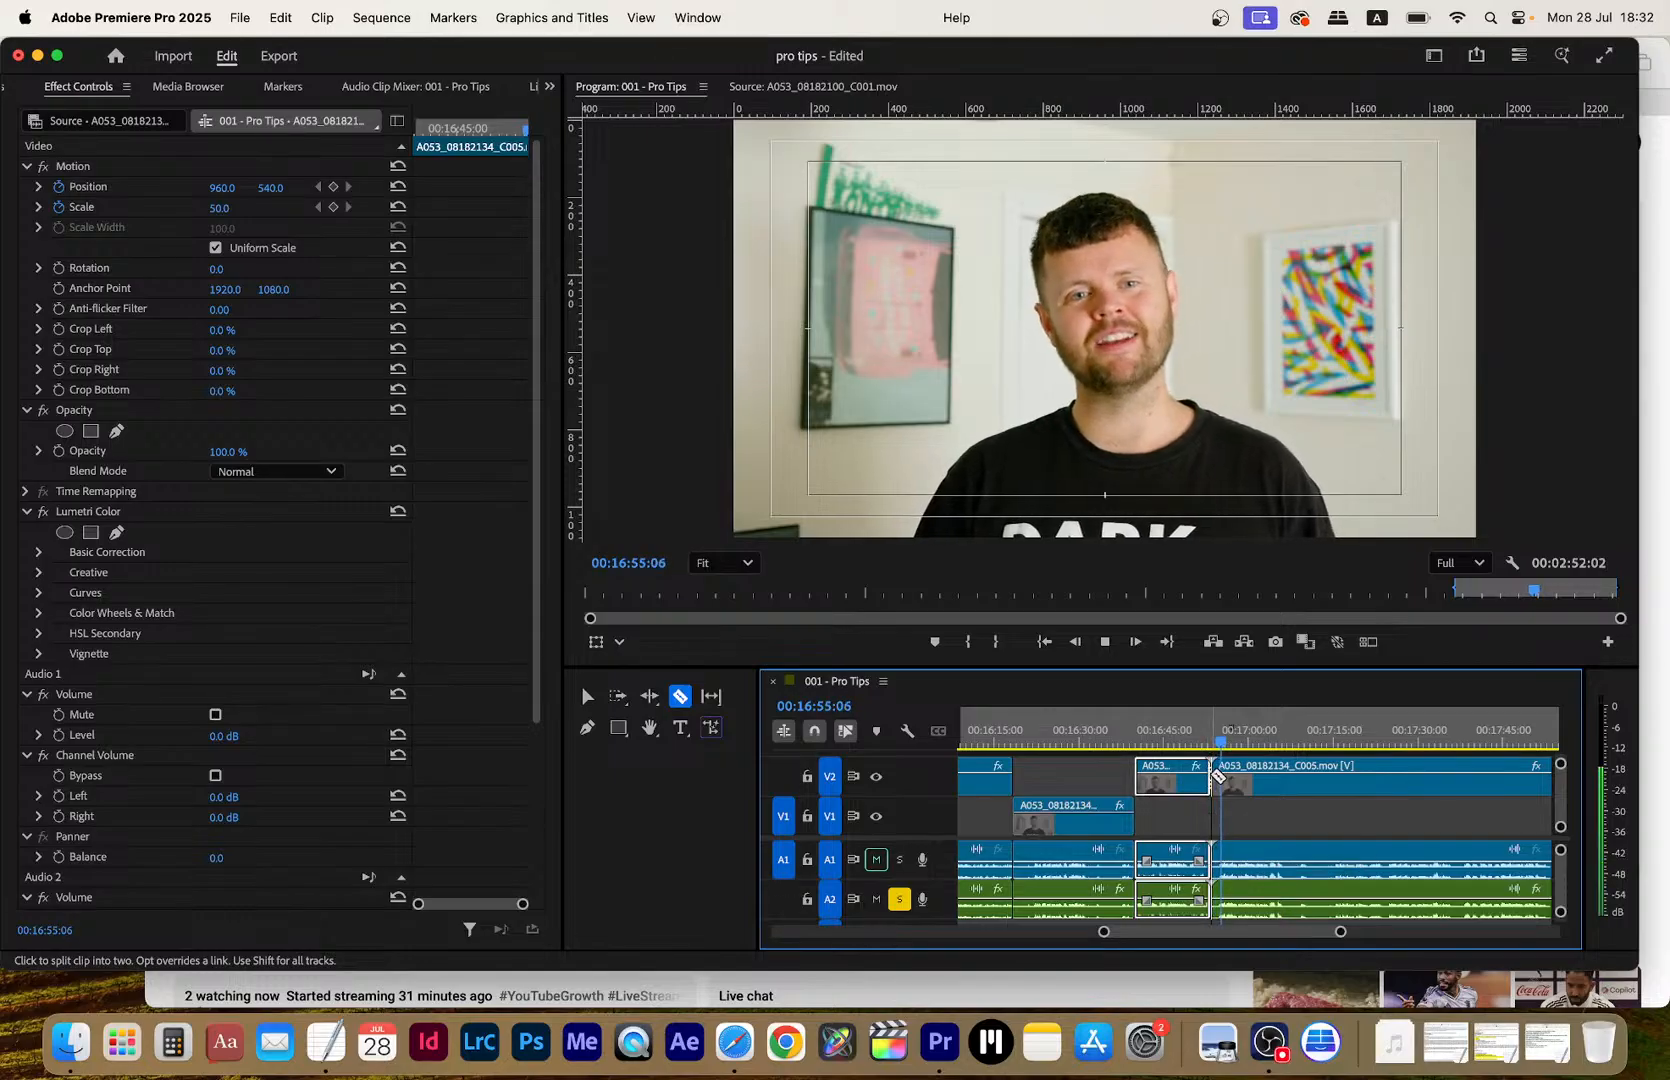
Split the V2 clip again at about 00:16:55 to isolate the short section after the previous cut
{"action": "key", "text": "equal"}
{"action": "key", "text": "equal"}
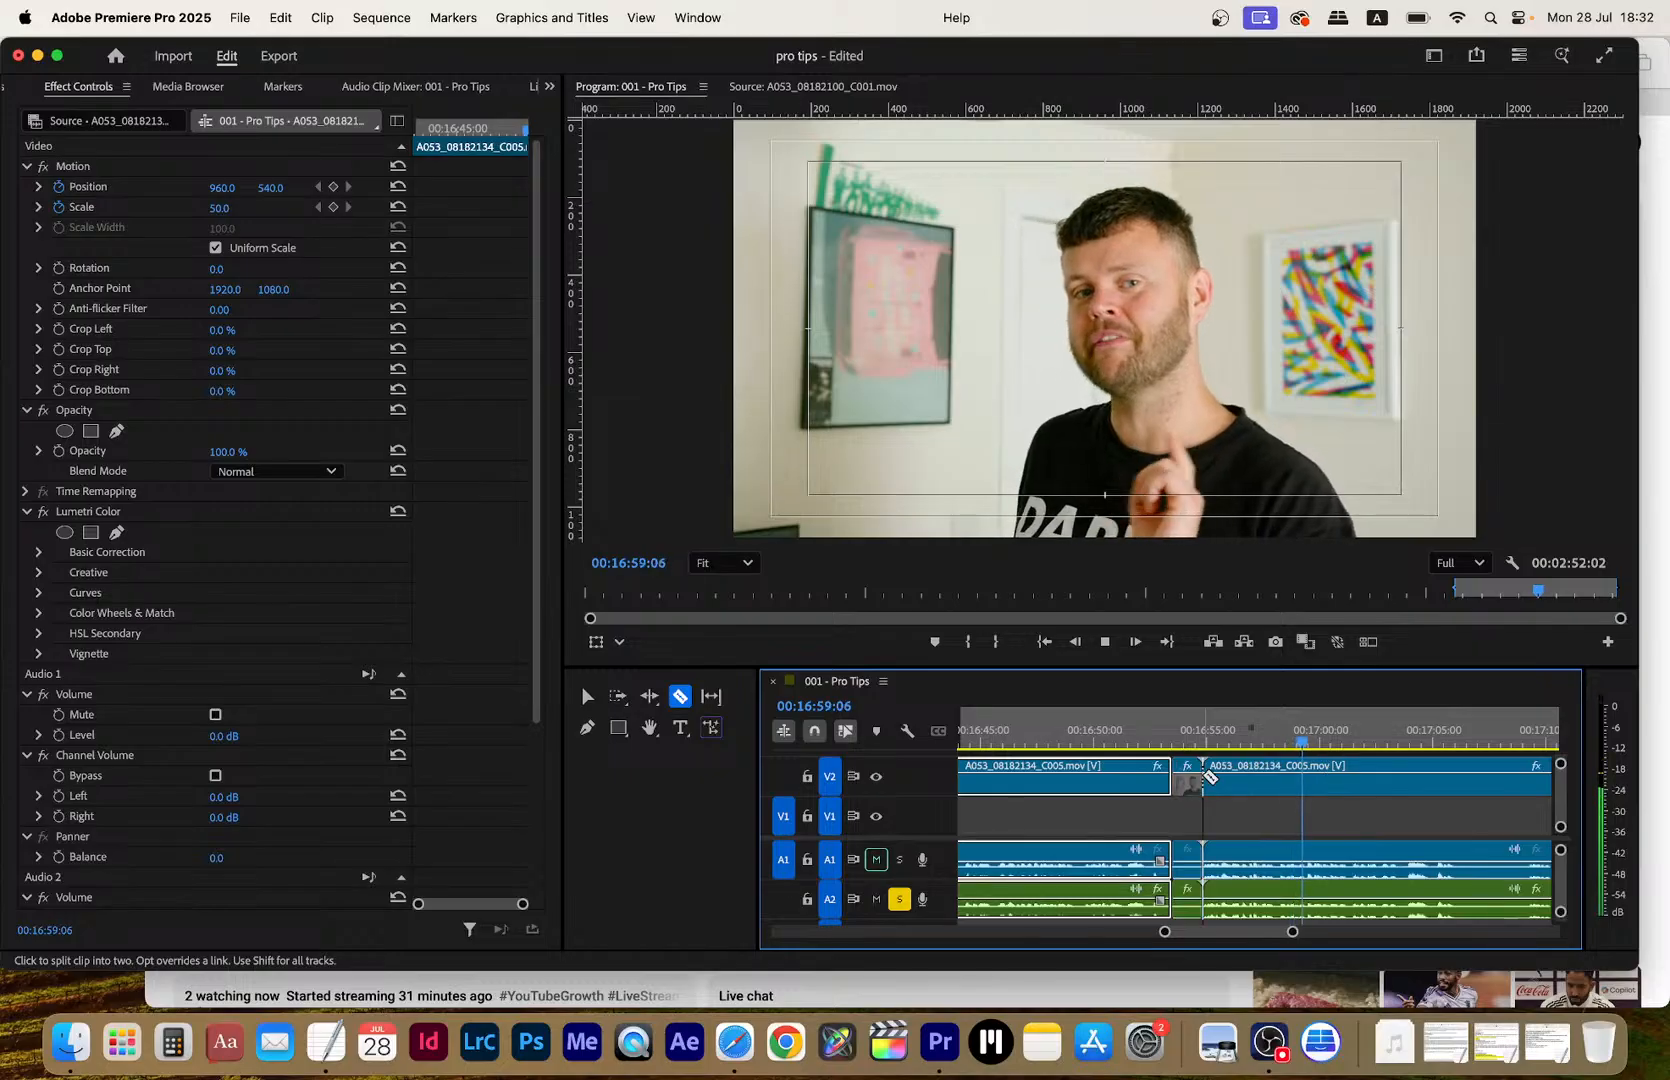
{"action": "left_click", "coordinate": [1197, 779]}
{"action": "scroll", "coordinate": [1236, 827], "scroll_direction": "right", "scroll_amount": 2}
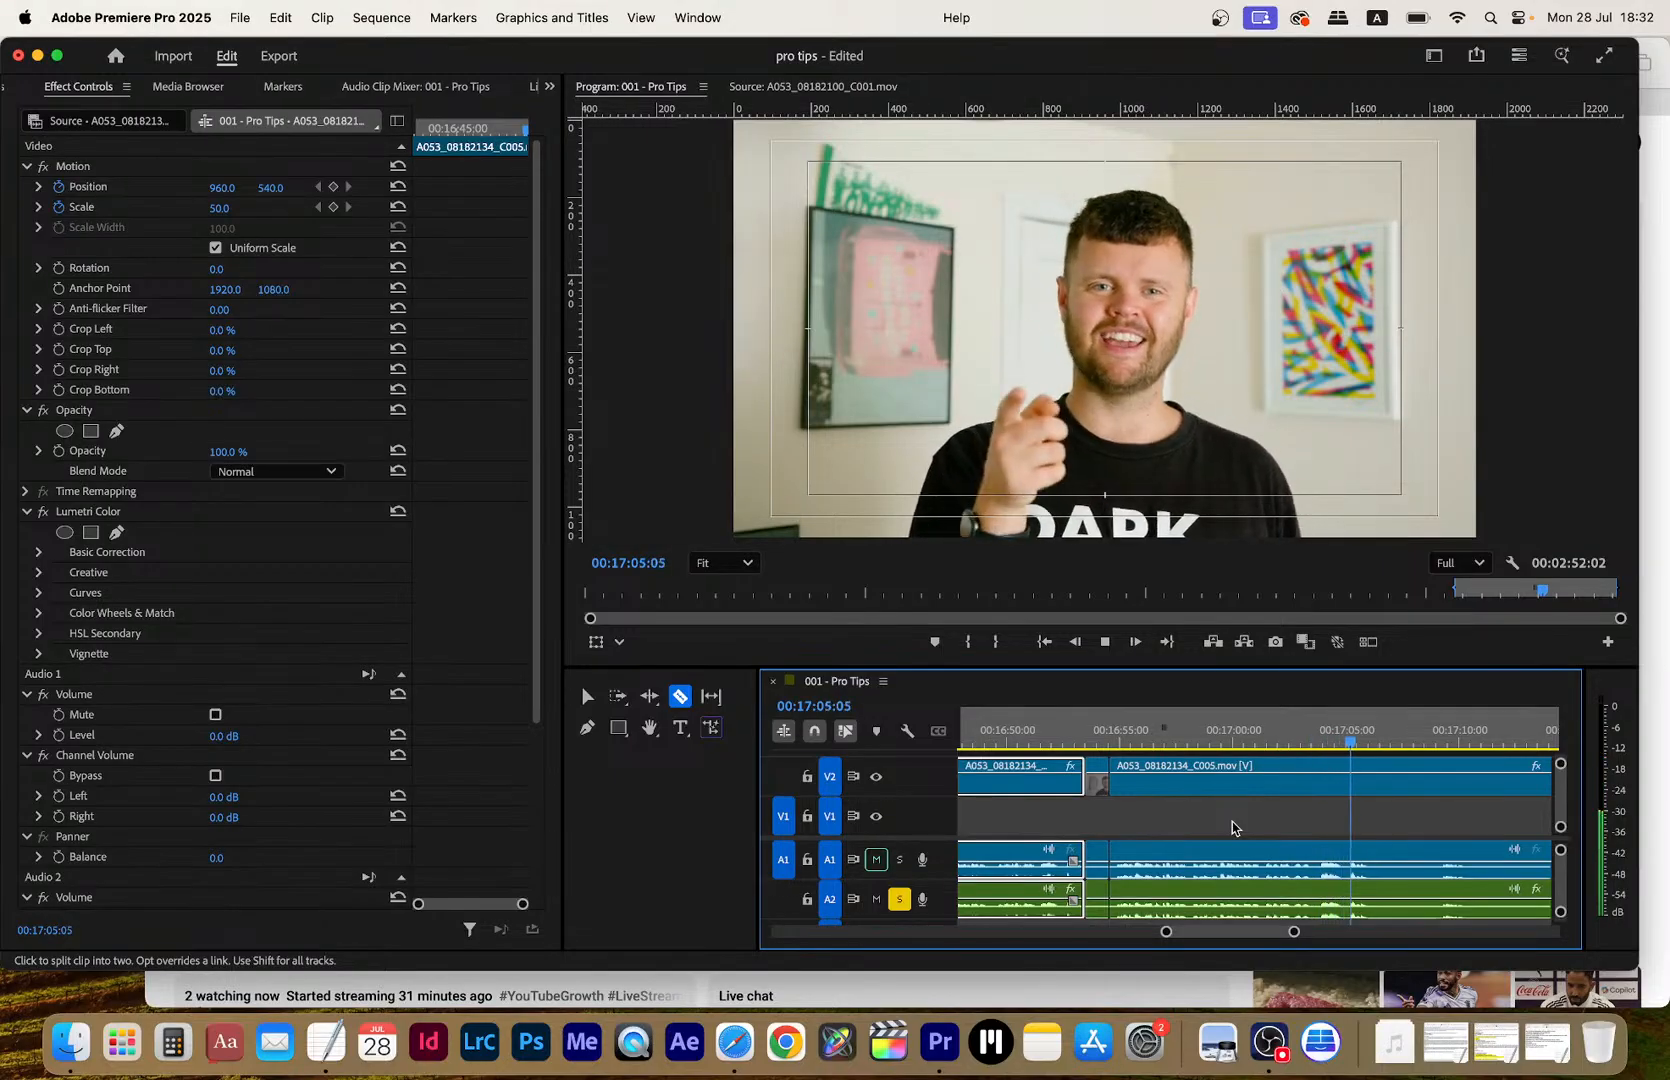
Split the V2 clip at 00:17:06:06 and move the short section ending at about 00:16:55 down to V1
{"action": "key", "text": "space"}
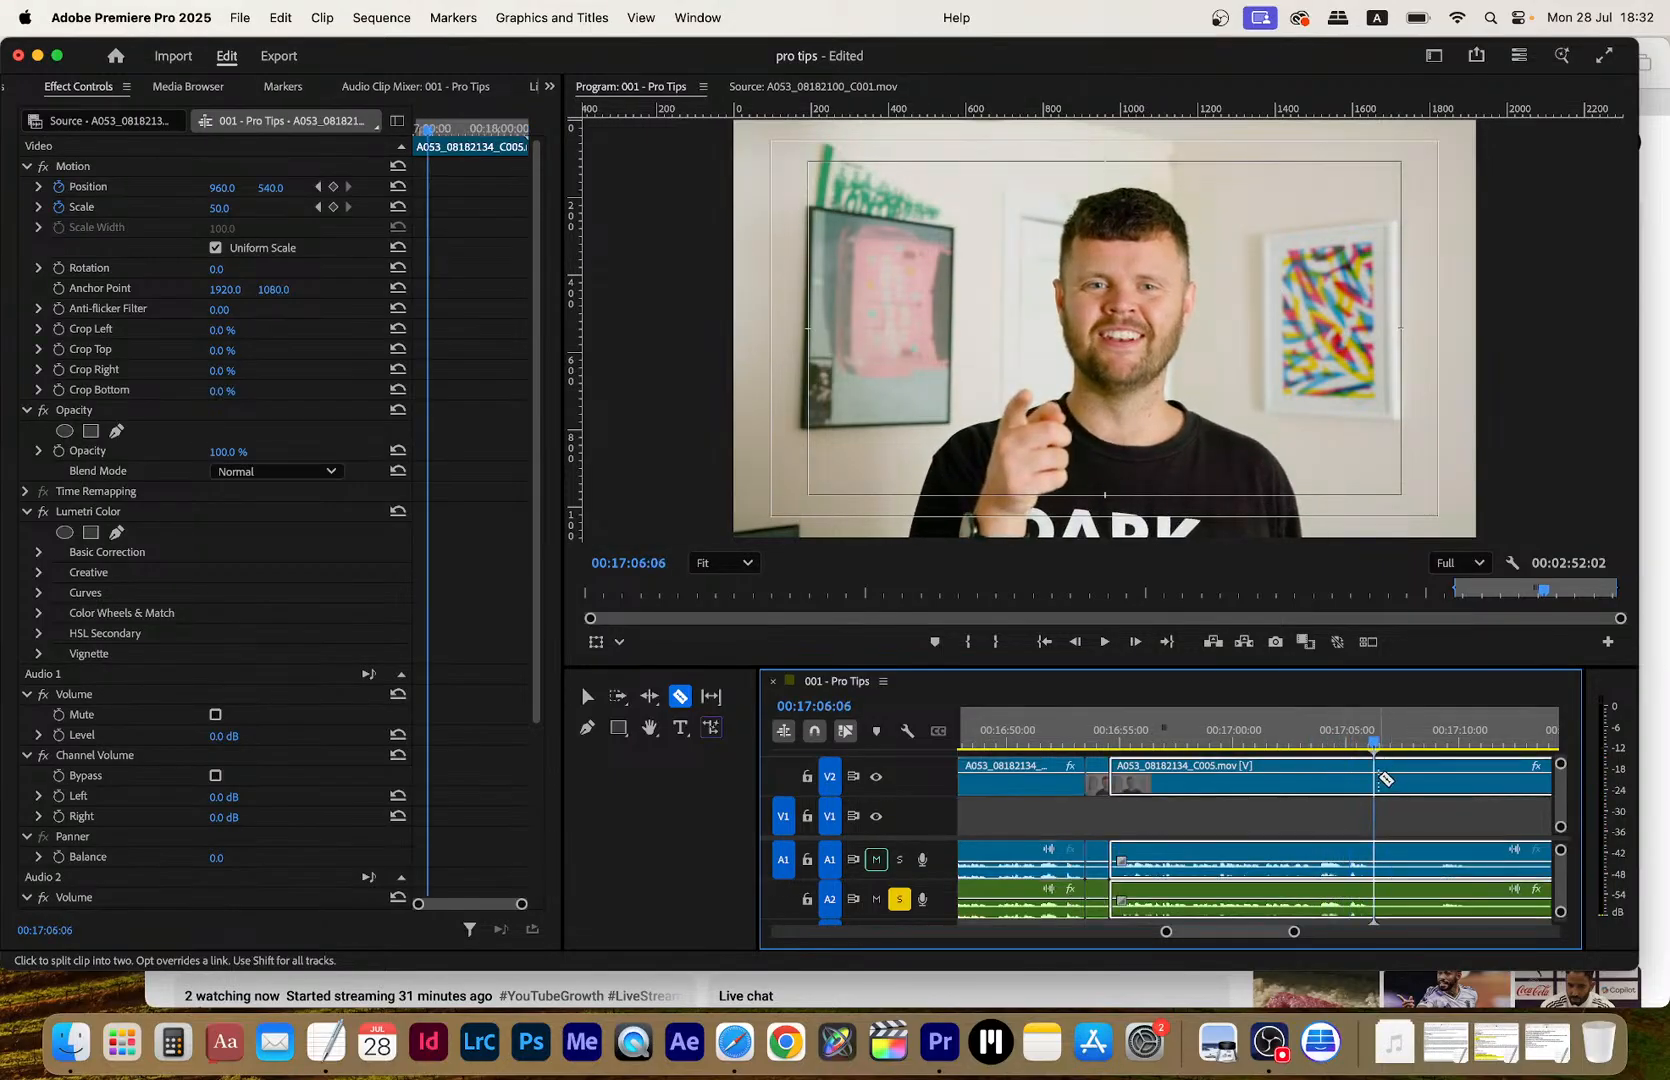
{"action": "left_click", "coordinate": [1373, 779]}
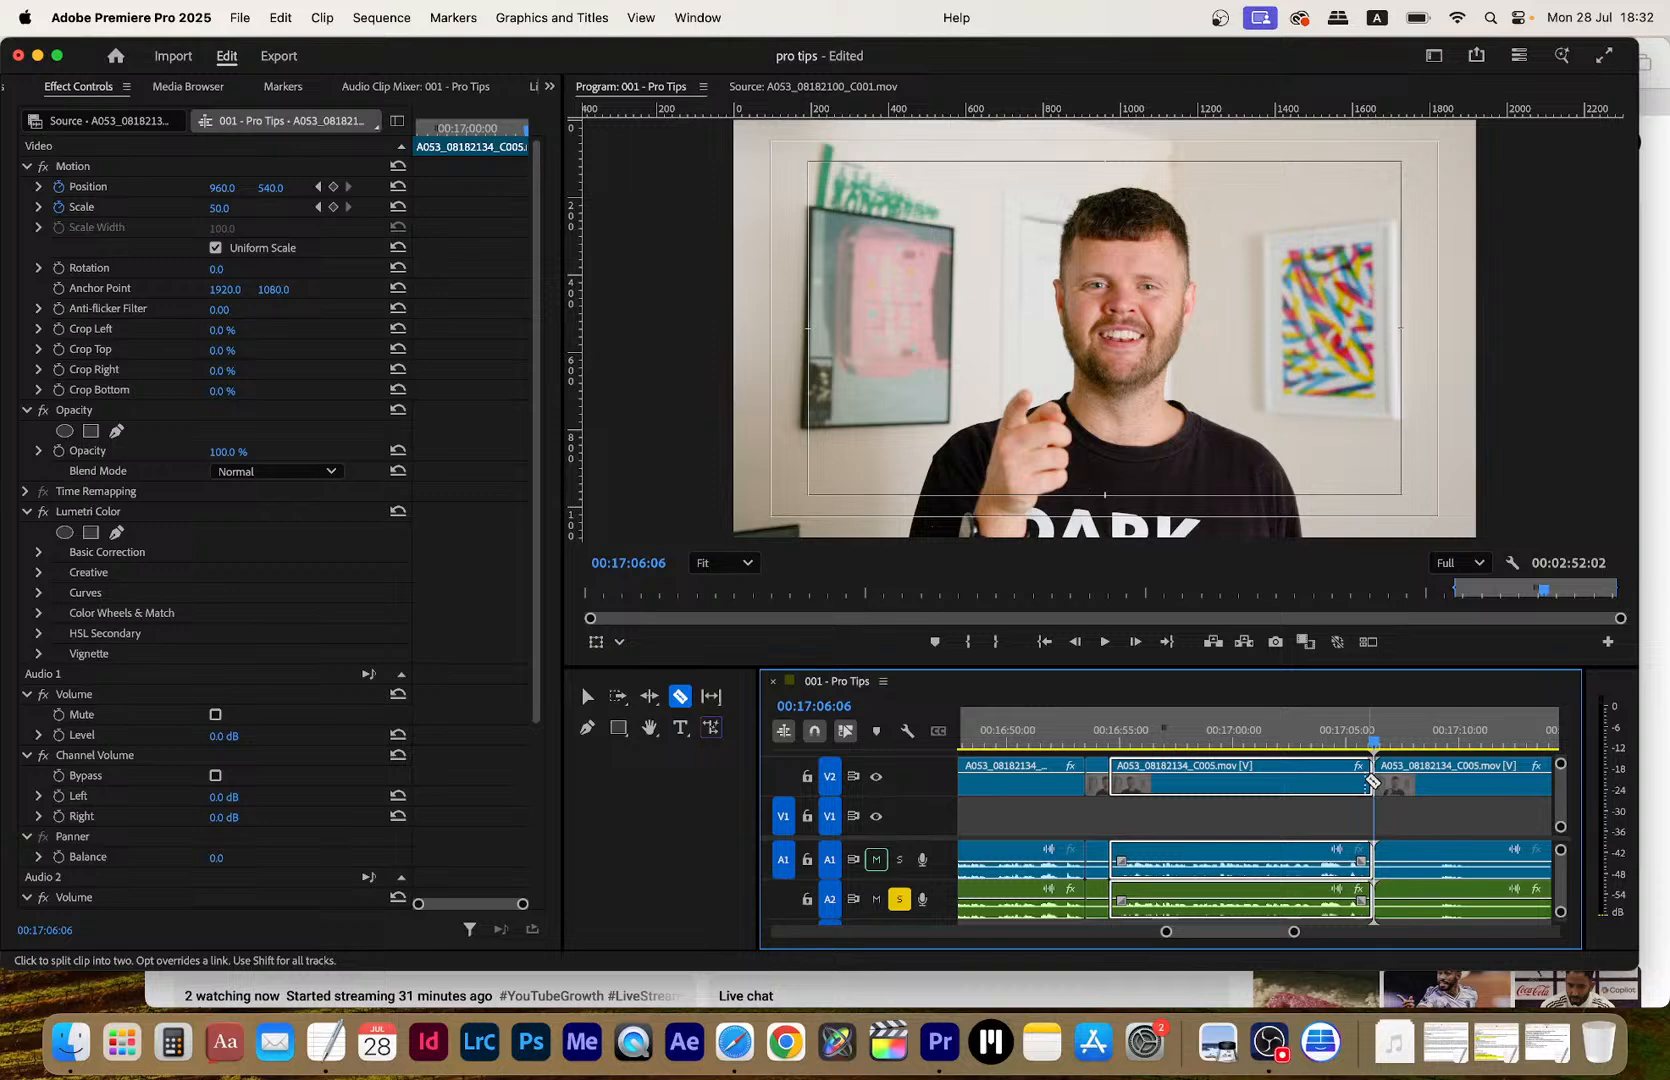
{"action": "key", "text": "v"}
{"action": "left_click_drag", "start_coordinate": [1097, 780], "coordinate": [1101, 815]}
Play on, split the V2 clip at 00:17:14:23 and move the section starting at 00:17:06:06 down to V1
{"action": "key", "text": "space"}
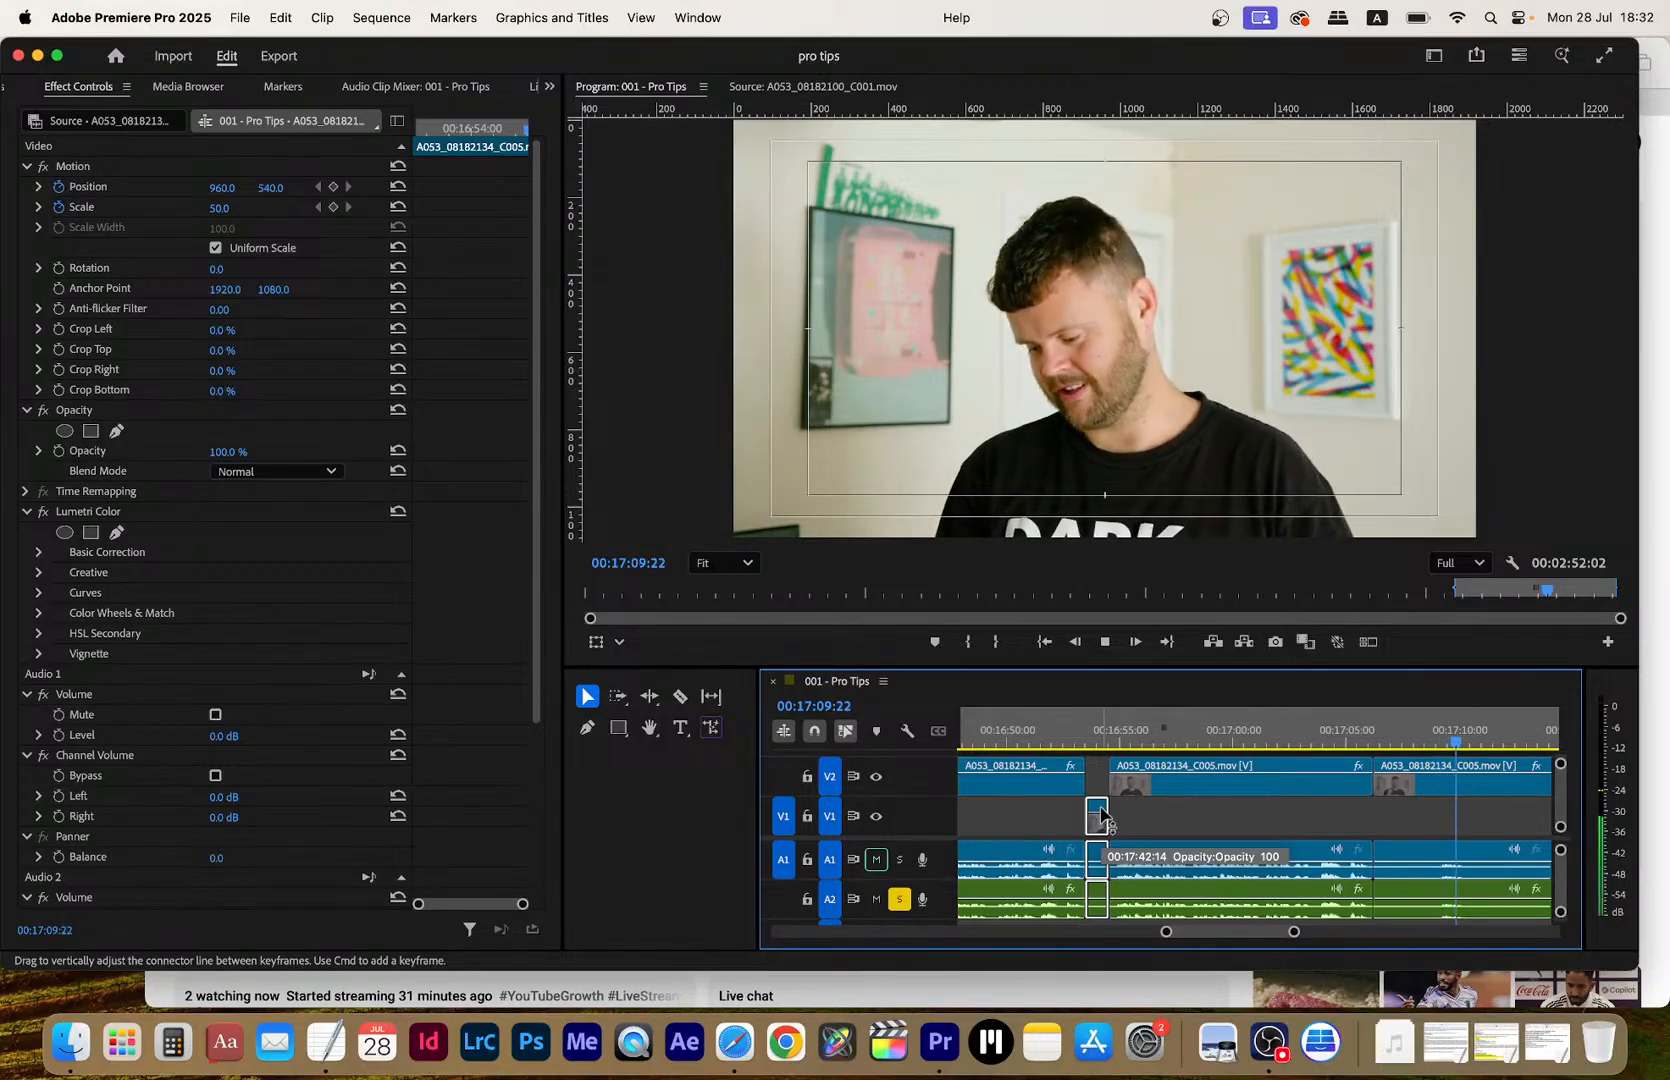
{"action": "key", "text": "minus"}
{"action": "key", "text": "minus"}
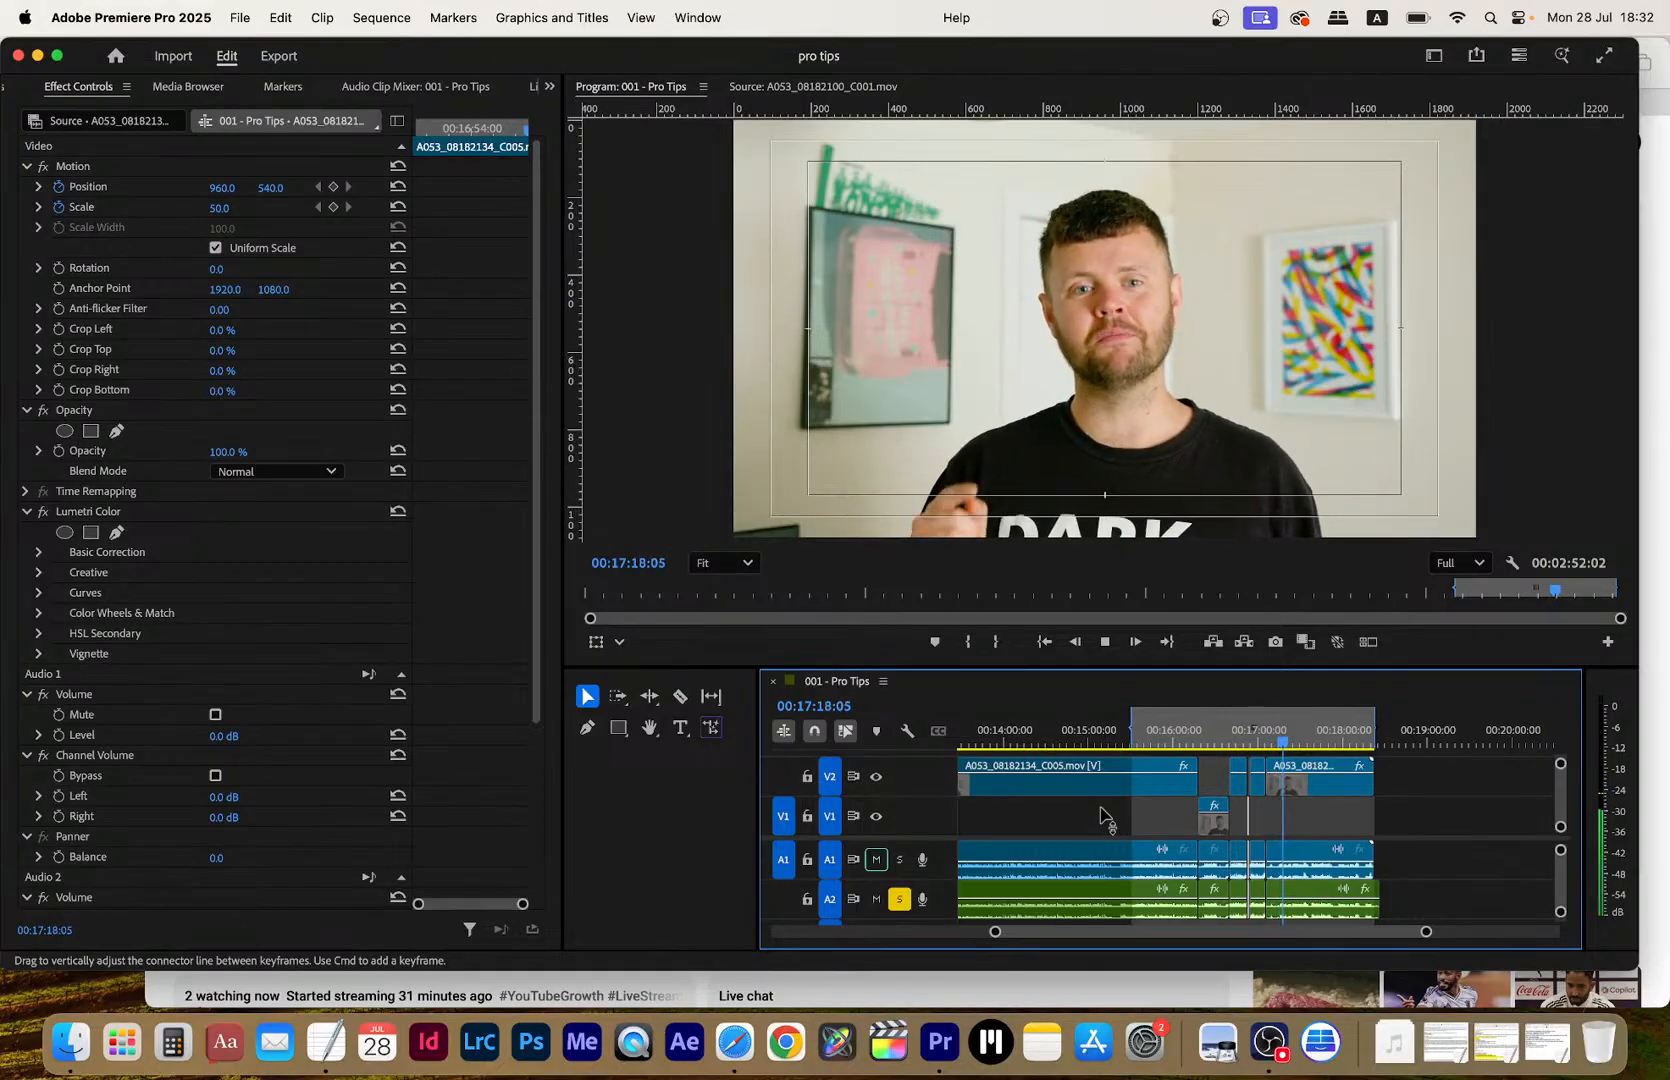
{"action": "key", "text": "space"}
{"action": "key", "text": "equal"}
{"action": "key", "text": "equal"}
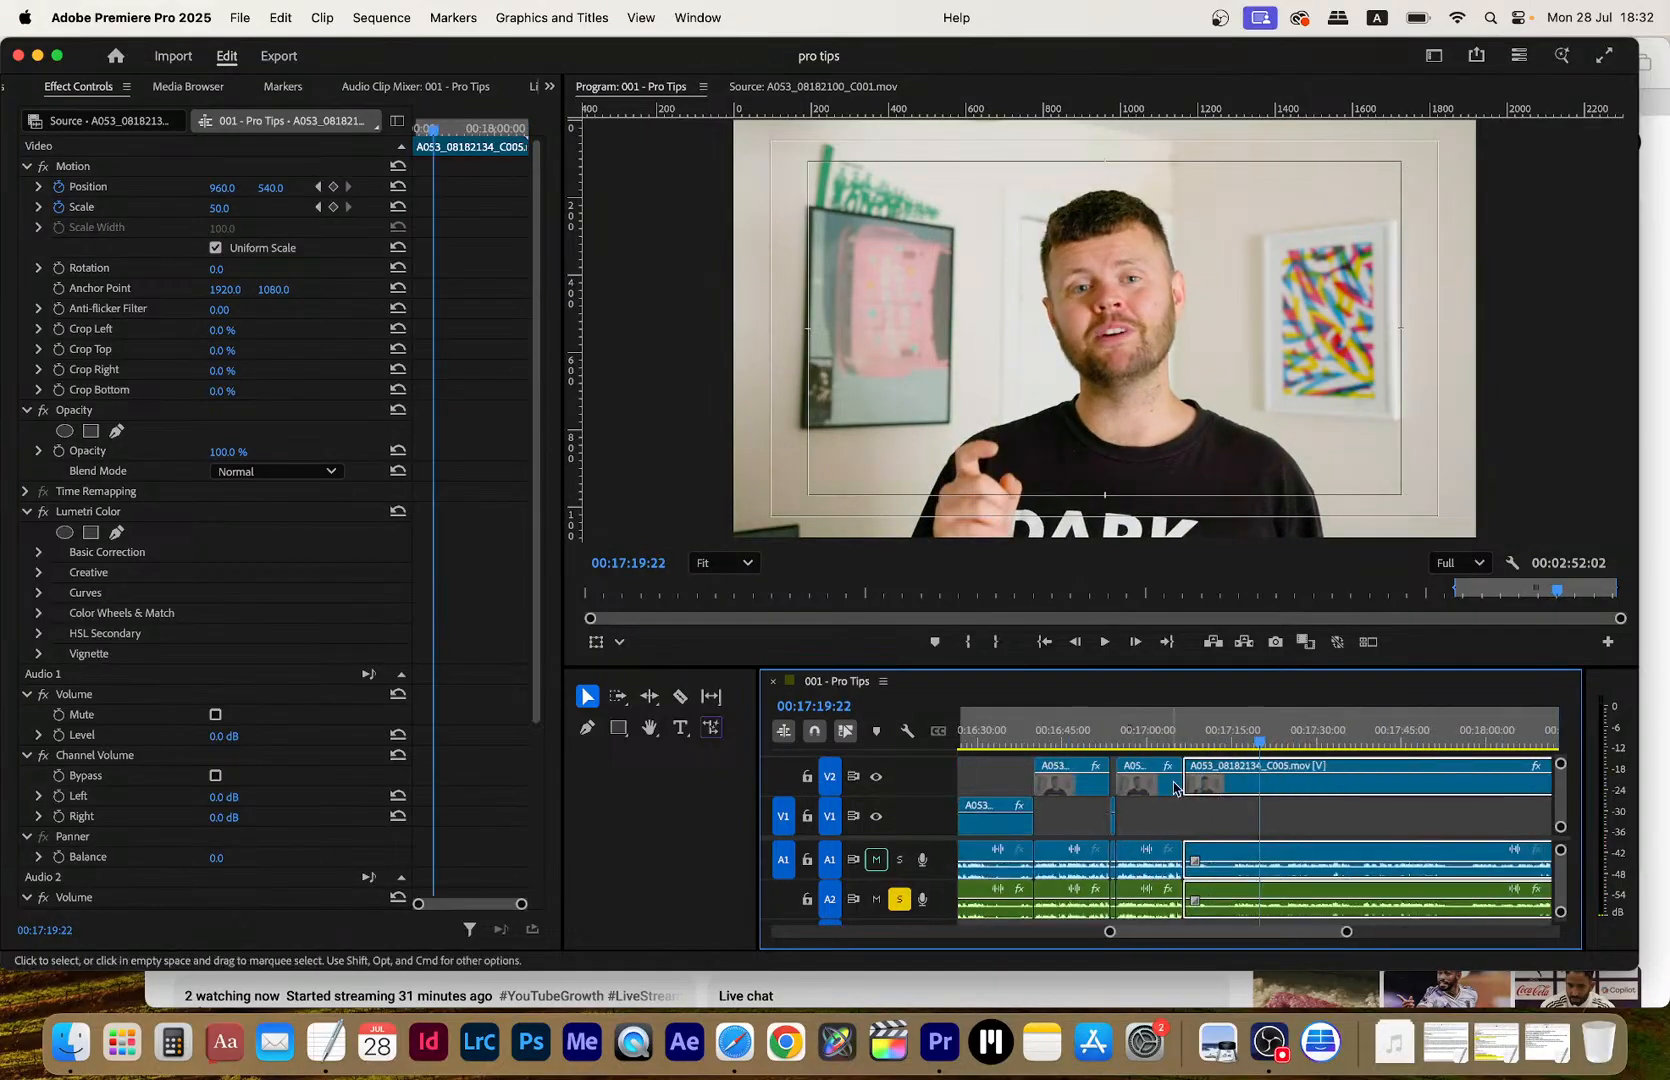
{"action": "left_click", "coordinate": [1222, 738]}
{"action": "key", "text": "space"}
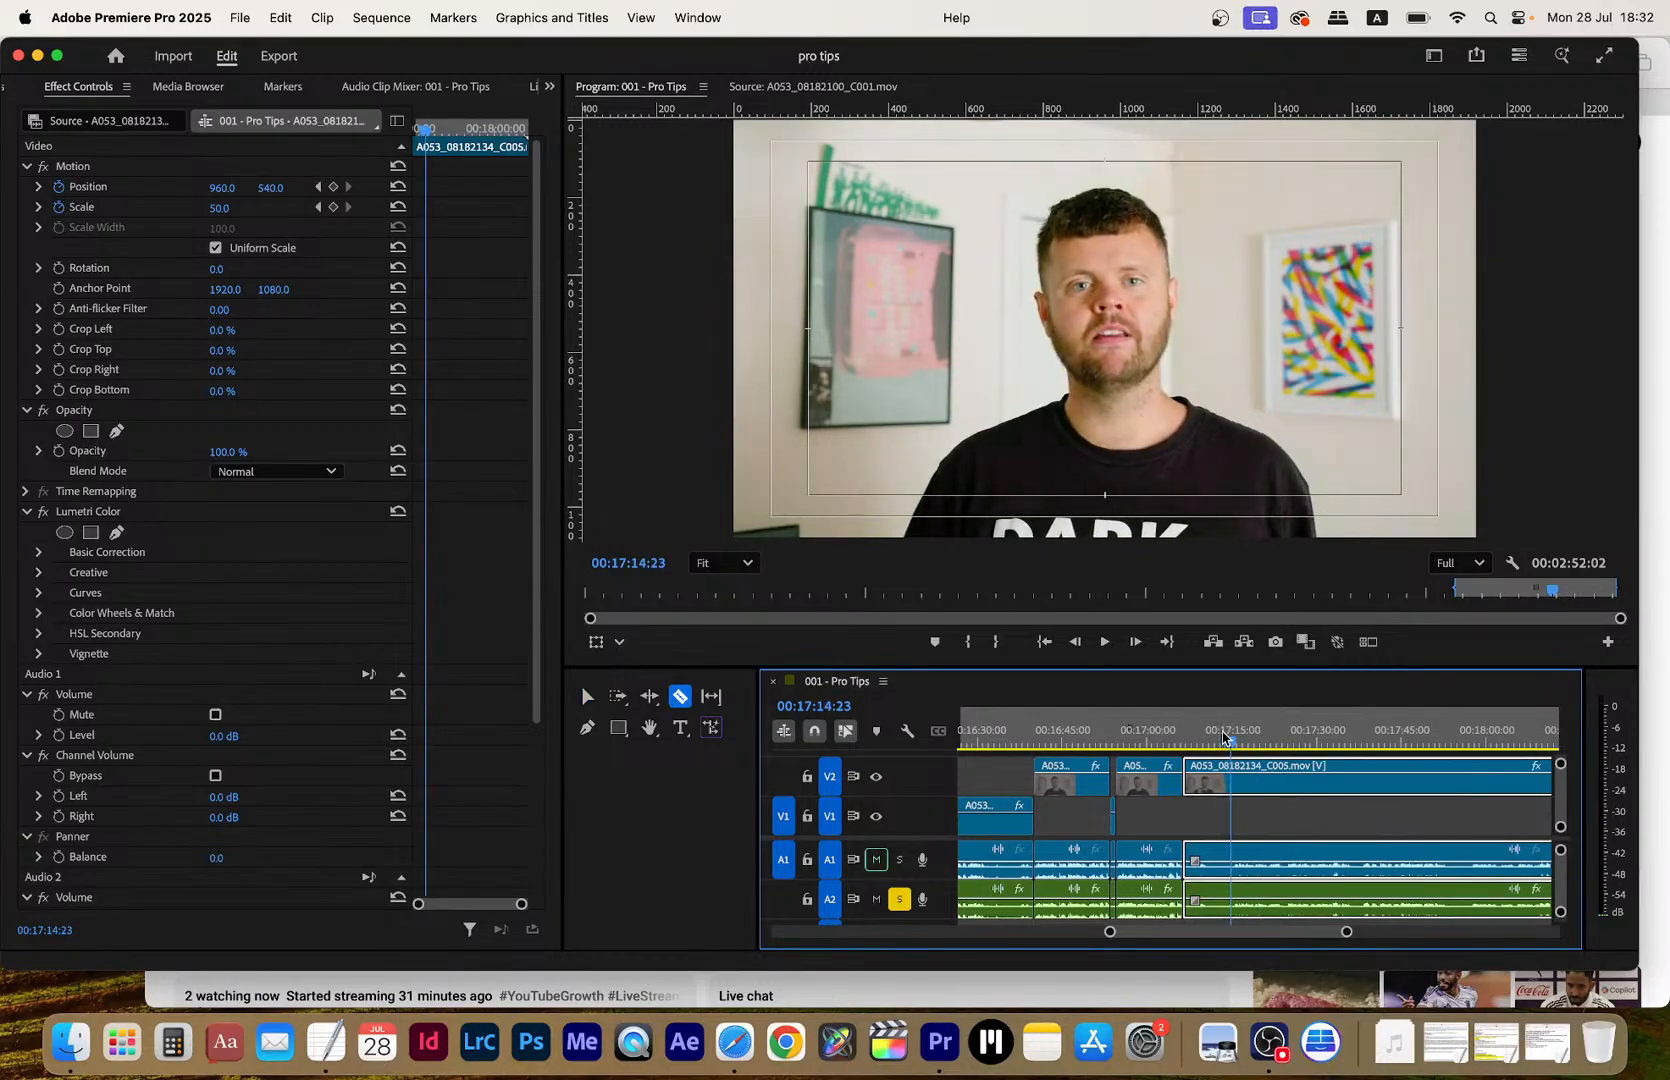
{"action": "left_click", "coordinate": [1230, 780]}
{"action": "key", "text": "v"}
{"action": "left_click_drag", "start_coordinate": [1212, 789], "coordinate": [1212, 820]}
Play on and examine the speaker's face enlarged in the program view, restoring the view's zoom to Fit
{"action": "key", "text": "space"}
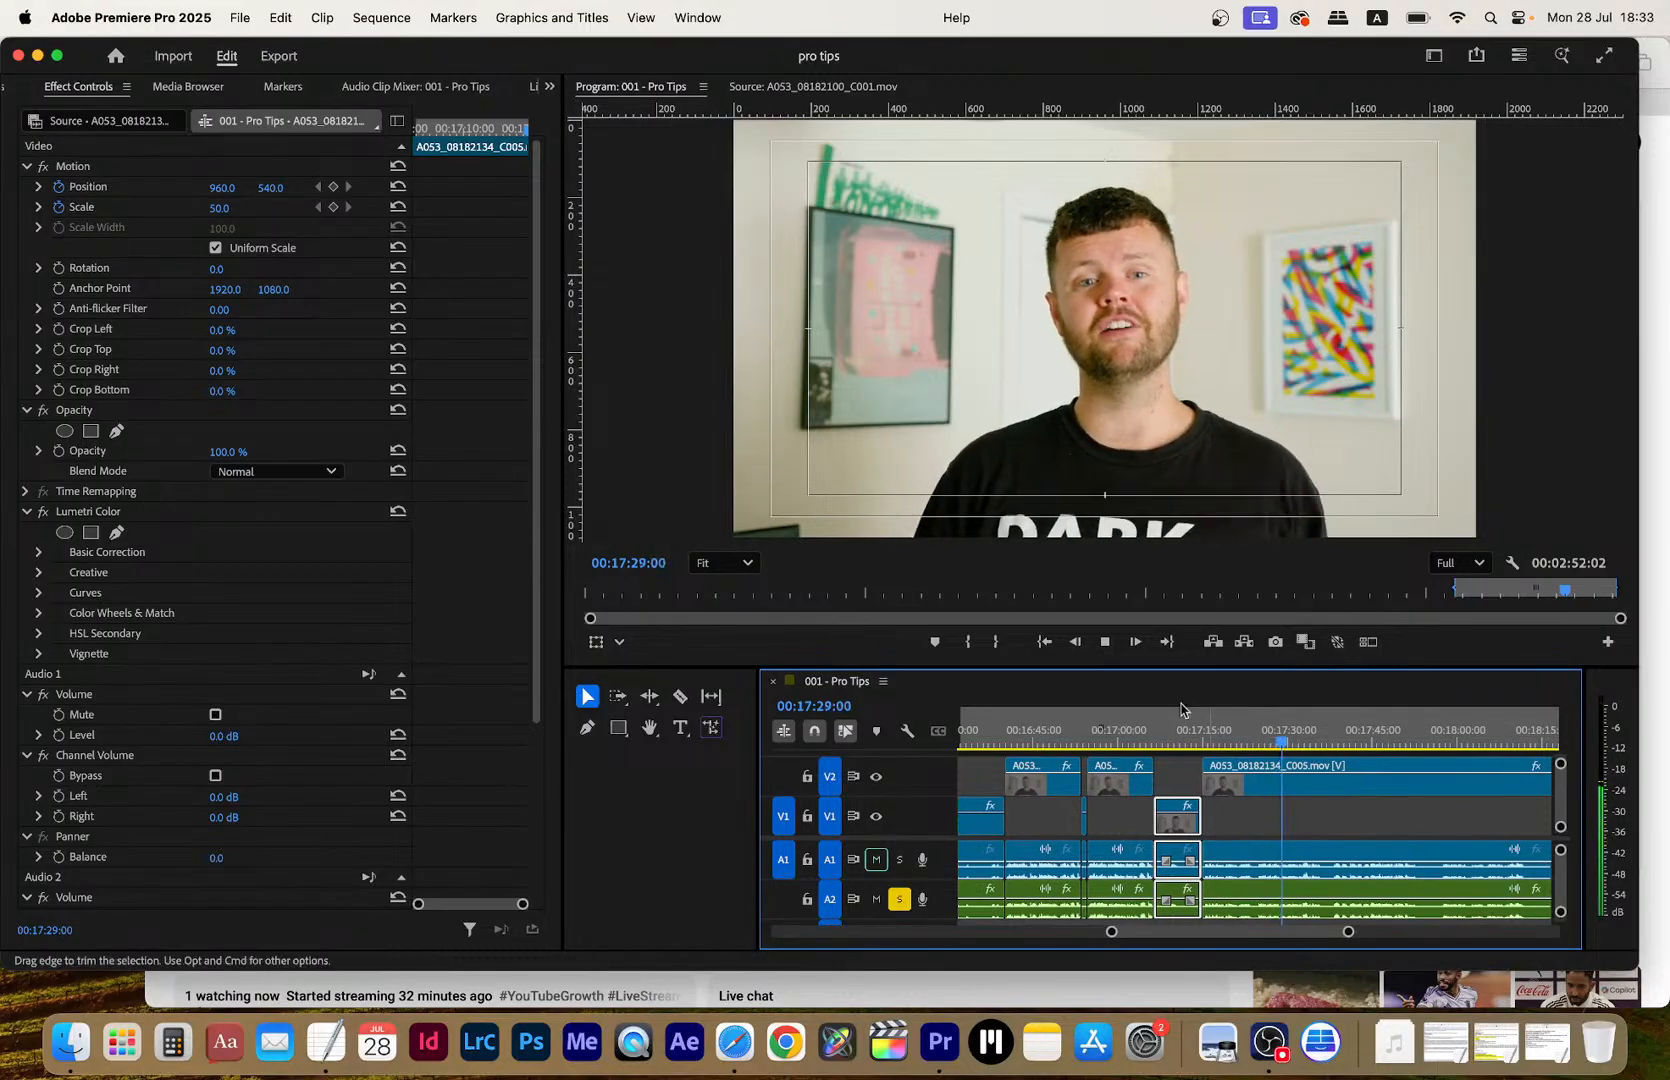
{"action": "scroll", "coordinate": [1160, 322], "scroll_direction": "up", "scroll_amount": 5}
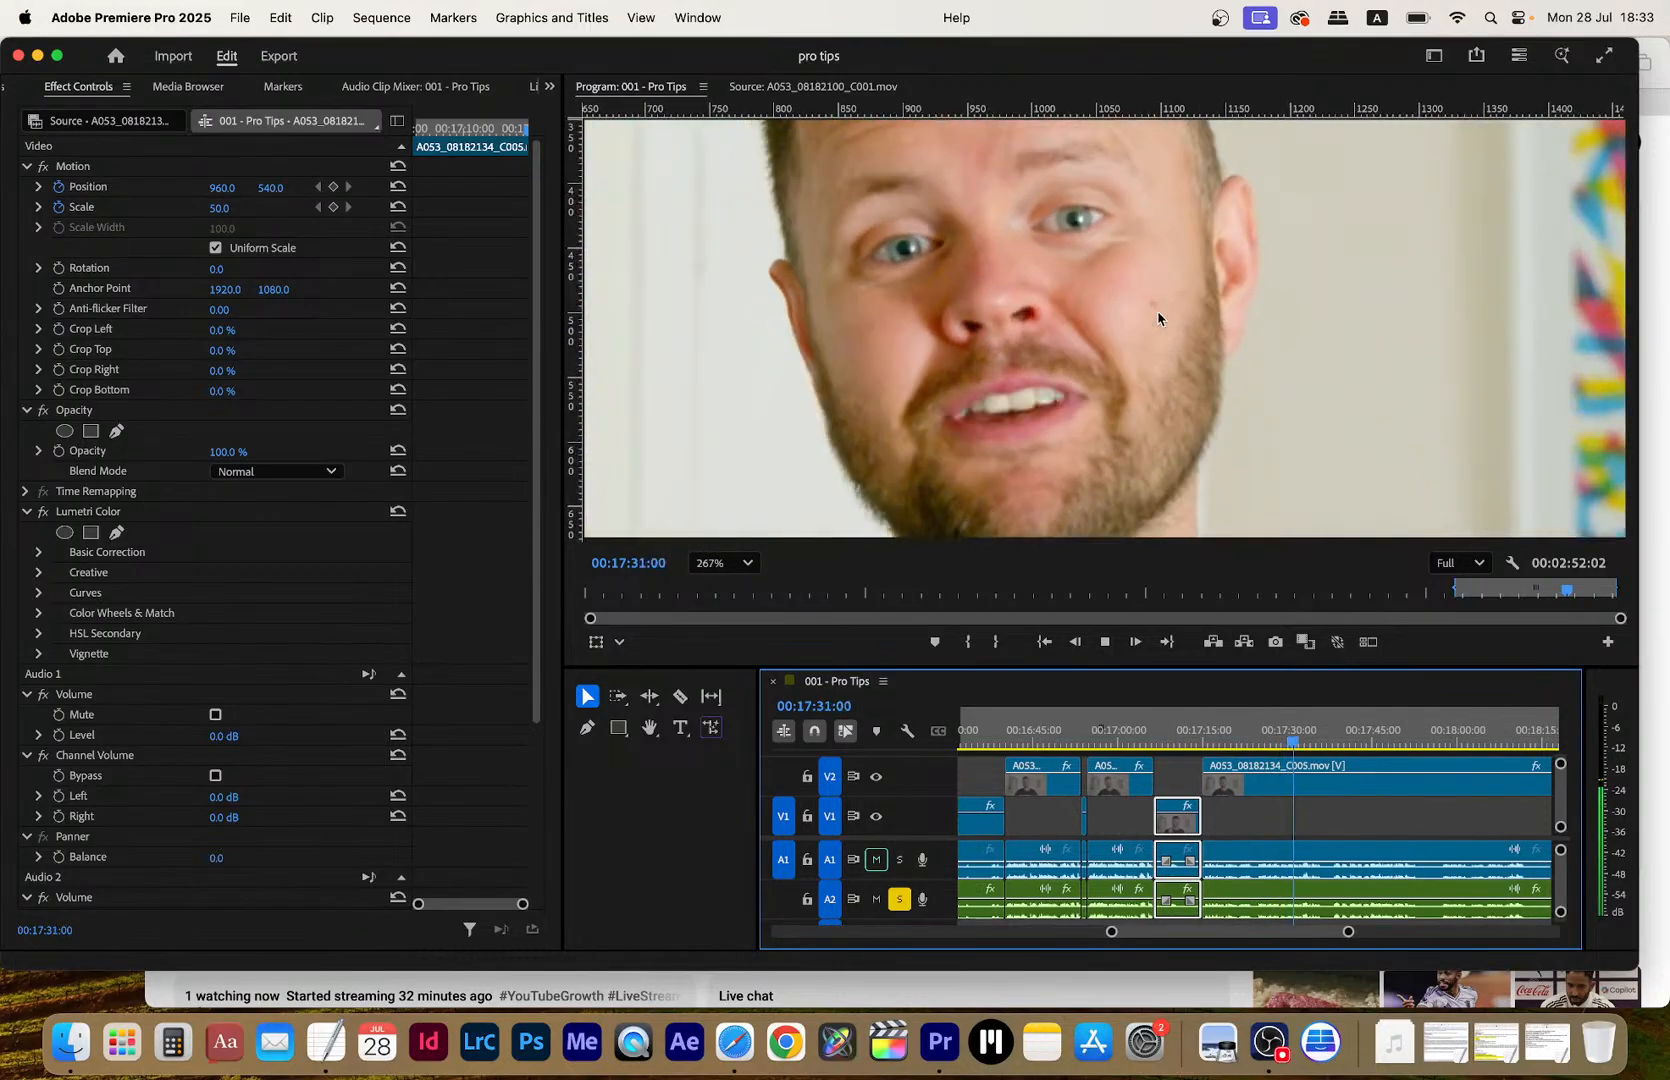
{"action": "scroll", "coordinate": [1158, 318], "scroll_direction": "down", "scroll_amount": 5}
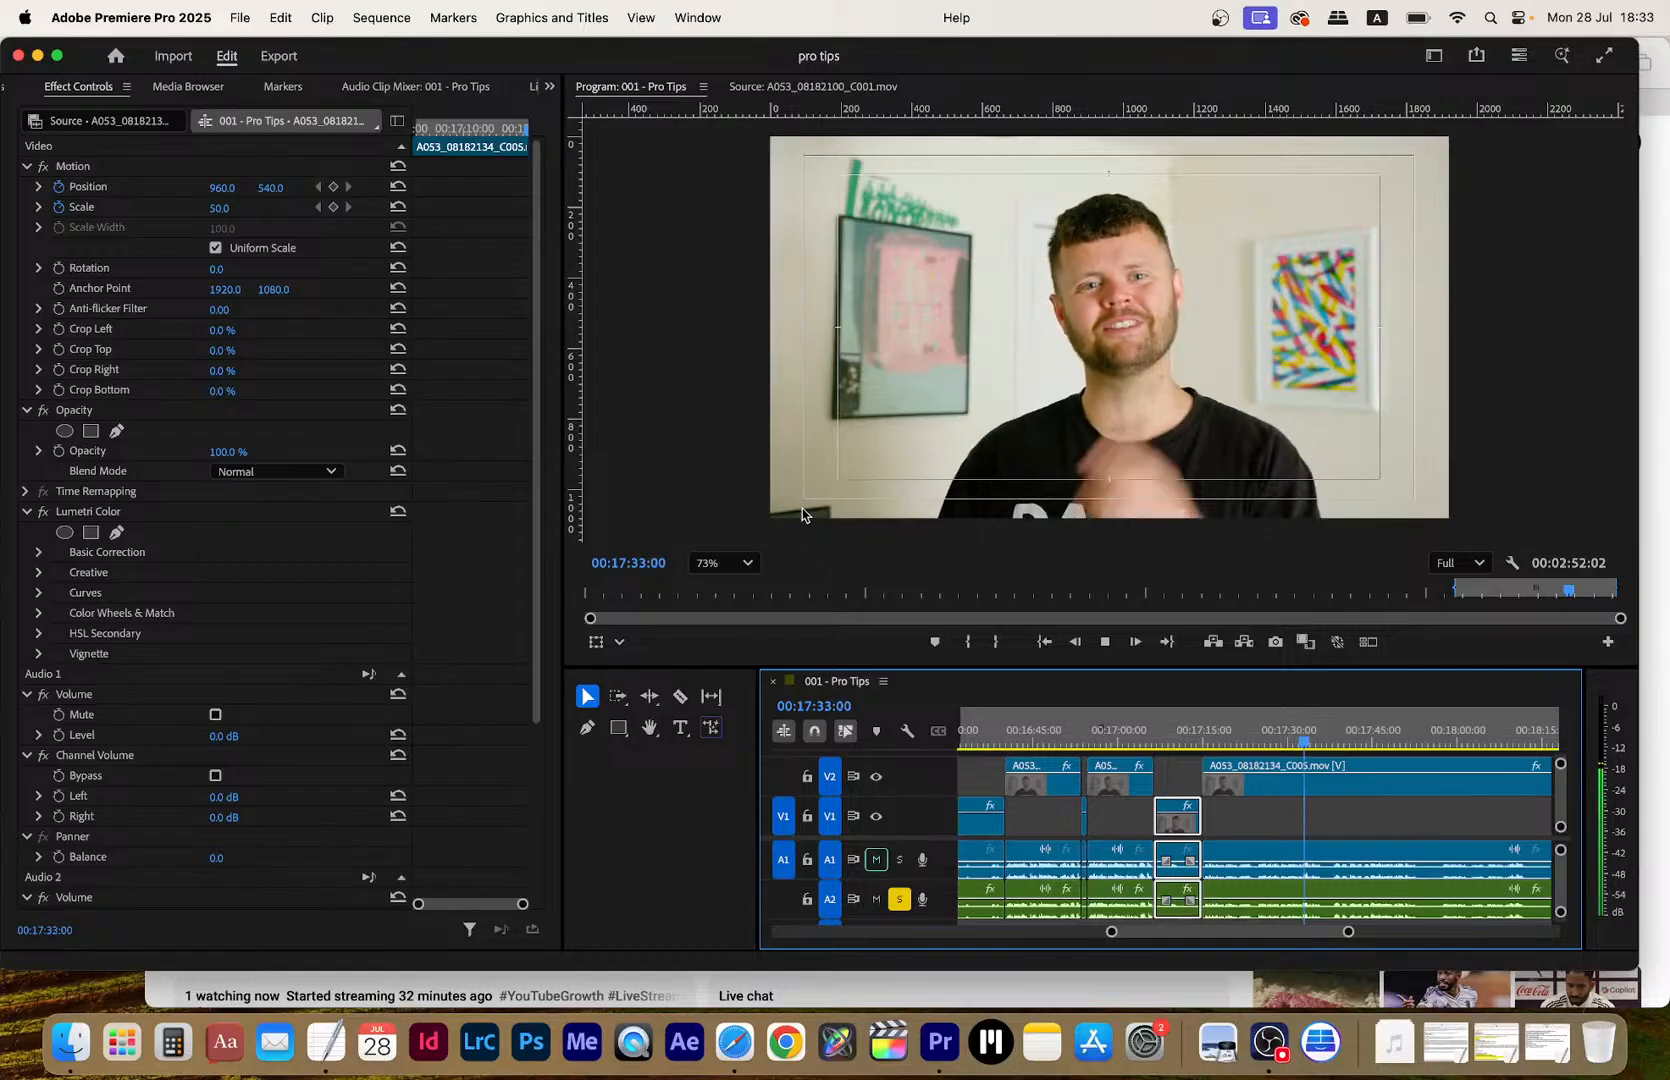
{"action": "left_click", "coordinate": [745, 562]}
{"action": "left_click", "coordinate": [737, 596]}
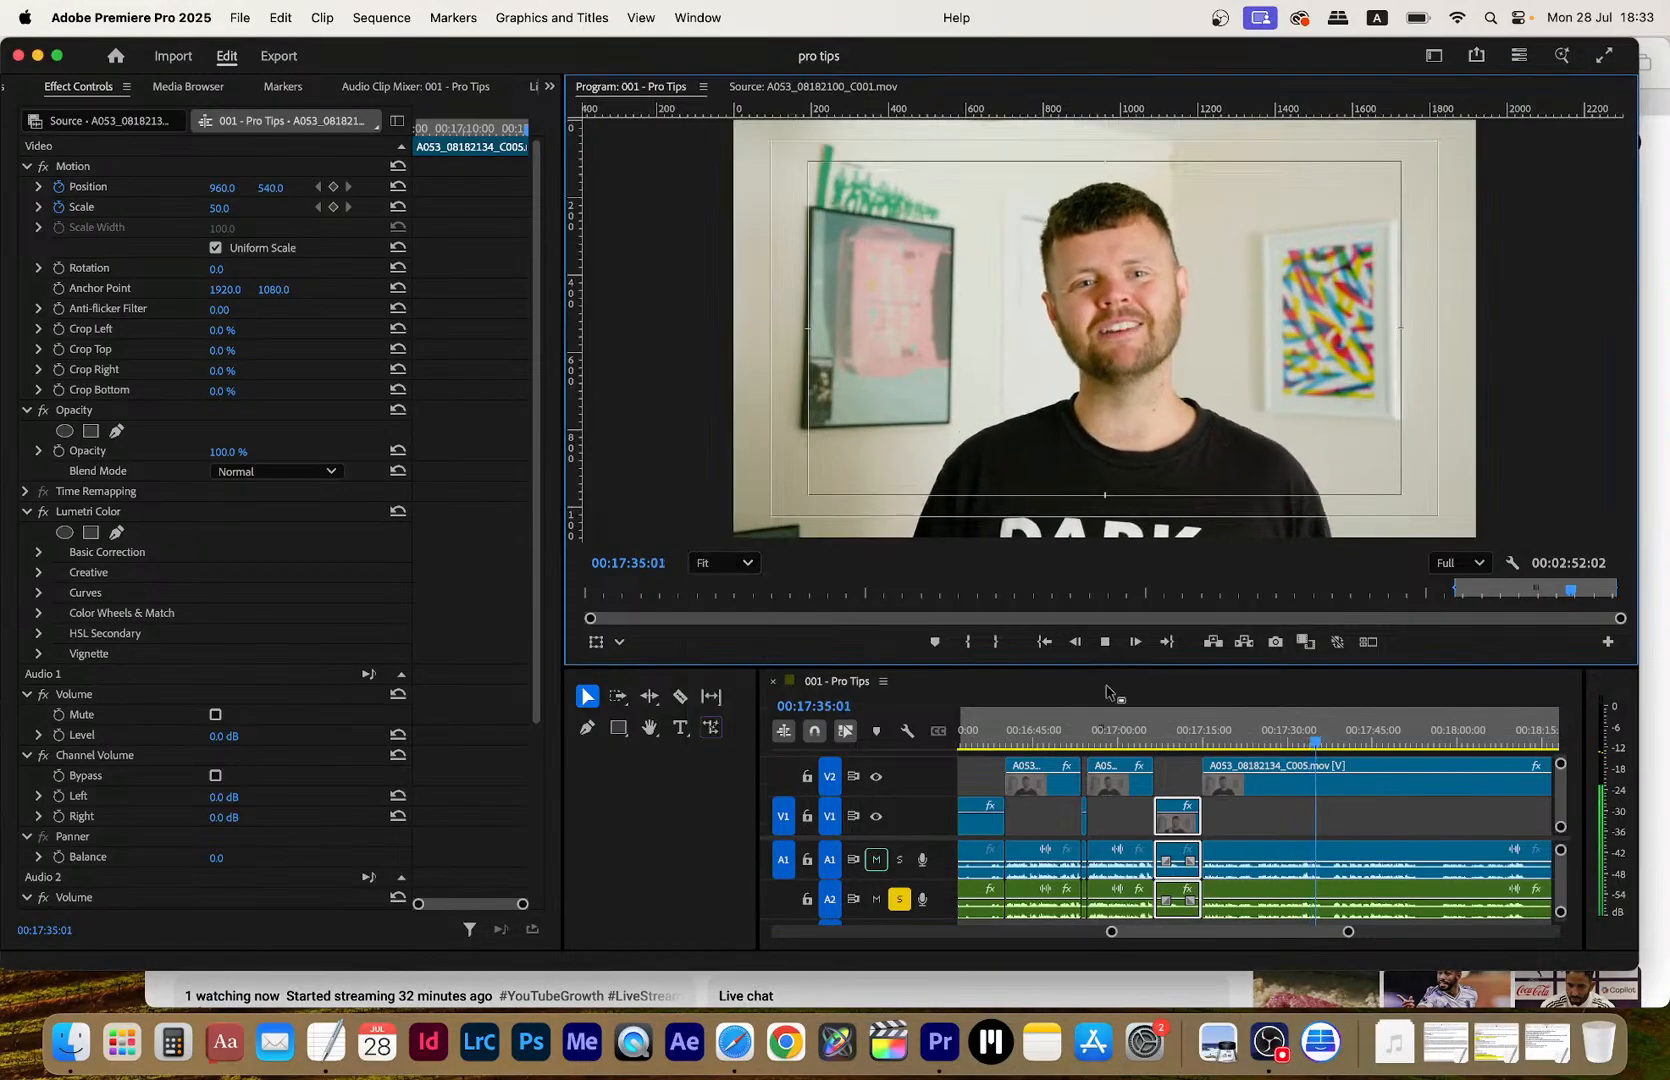
Play through the remaining V2 clip to find the start of the next take and split it at 00:17:56:24
{"action": "left_click", "coordinate": [1283, 777]}
{"action": "key", "text": "space"}
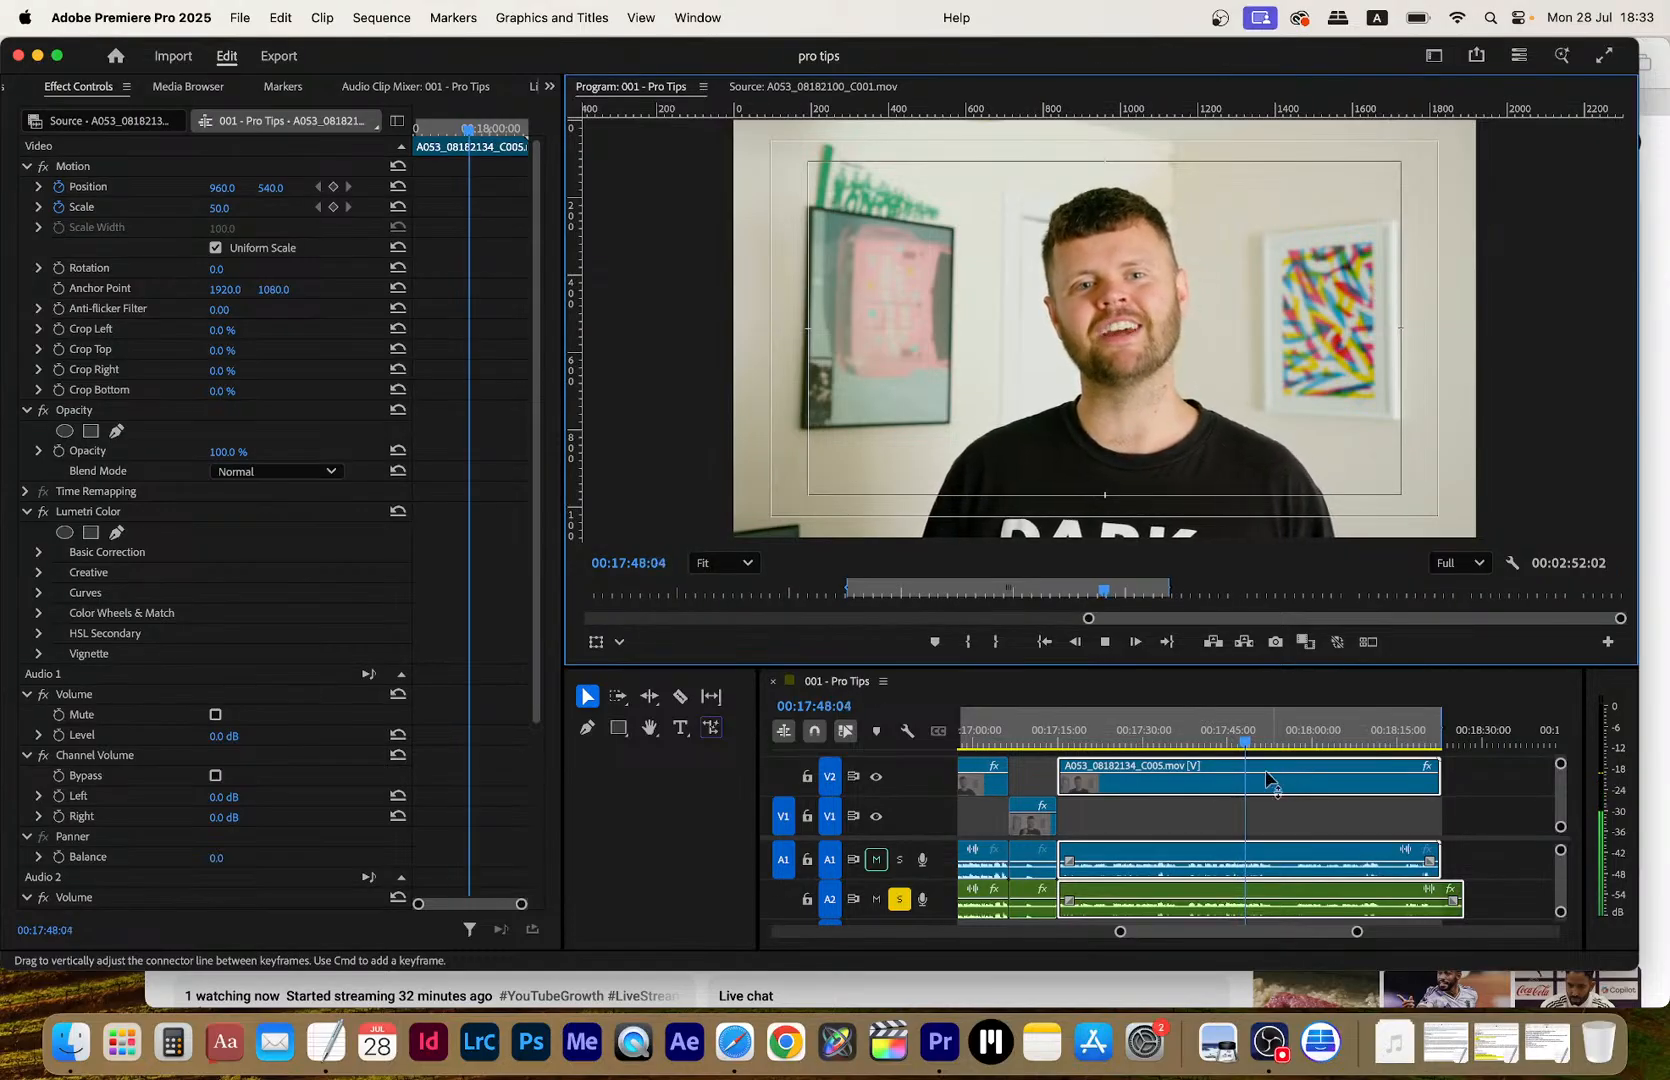
{"action": "left_click", "coordinate": [1209, 800]}
{"action": "key", "text": "="}
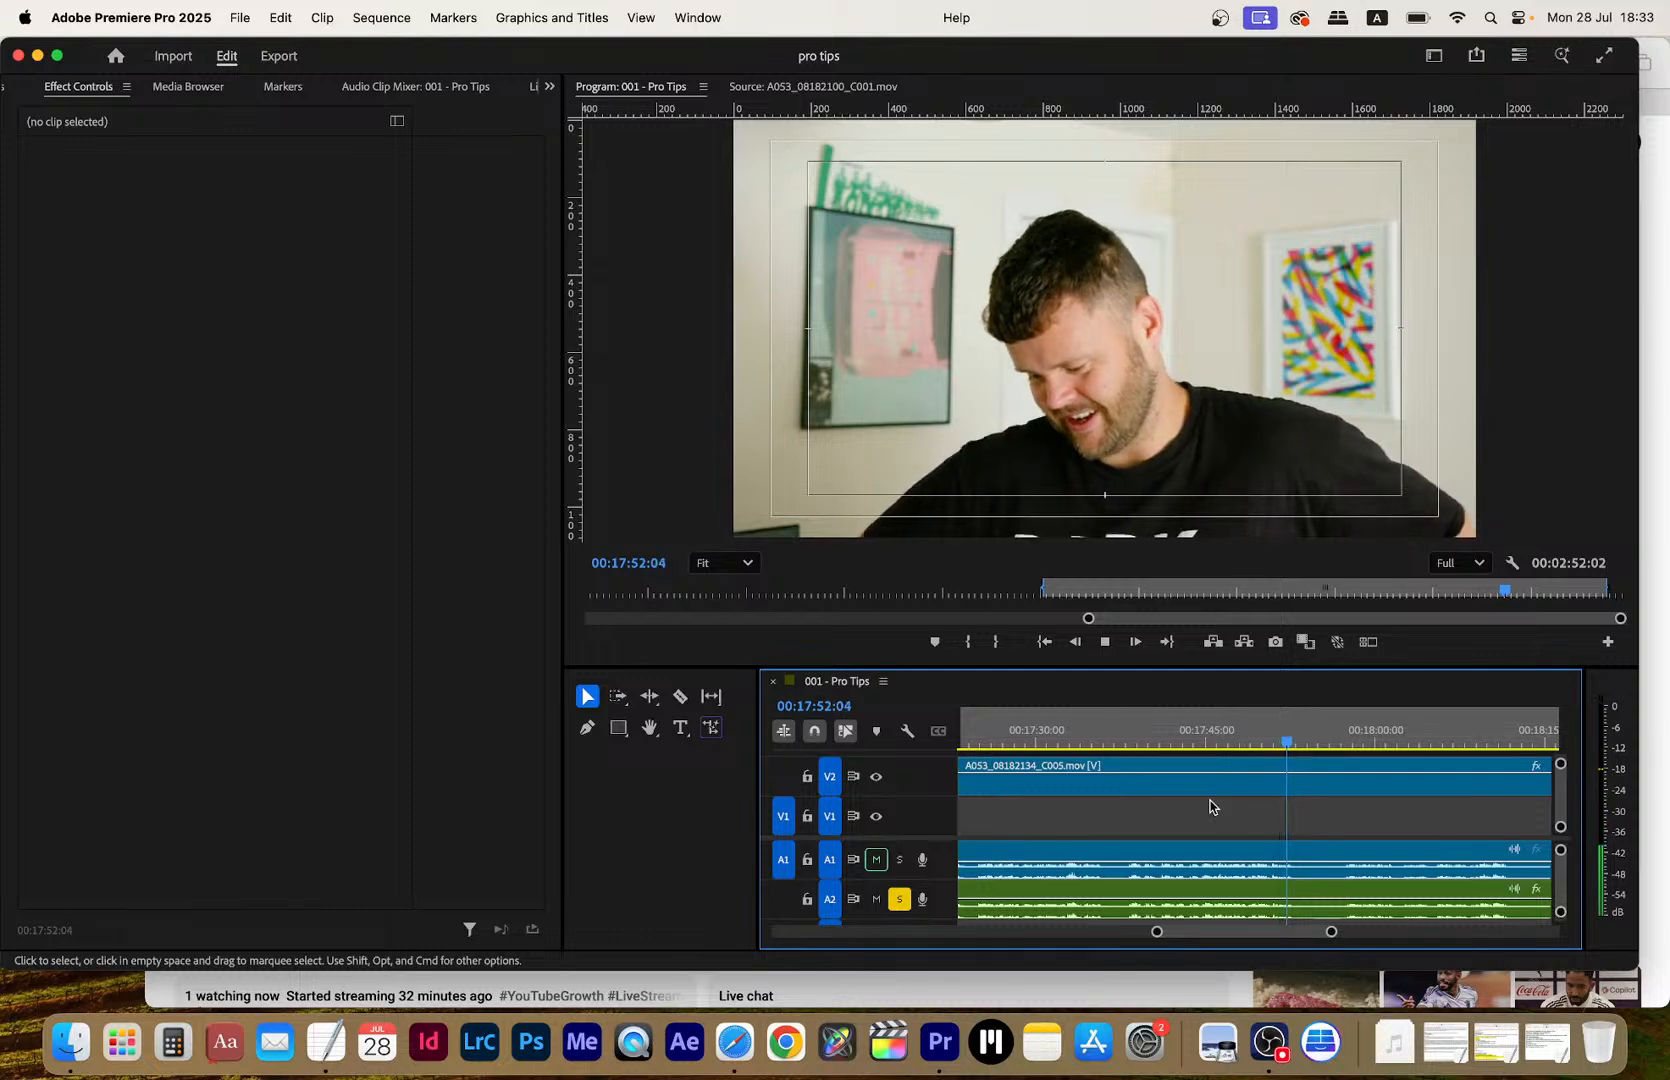
{"action": "left_click", "coordinate": [1233, 788]}
{"action": "key", "text": "space"}
{"action": "left_click", "coordinate": [1226, 736]}
{"action": "key", "text": "space"}
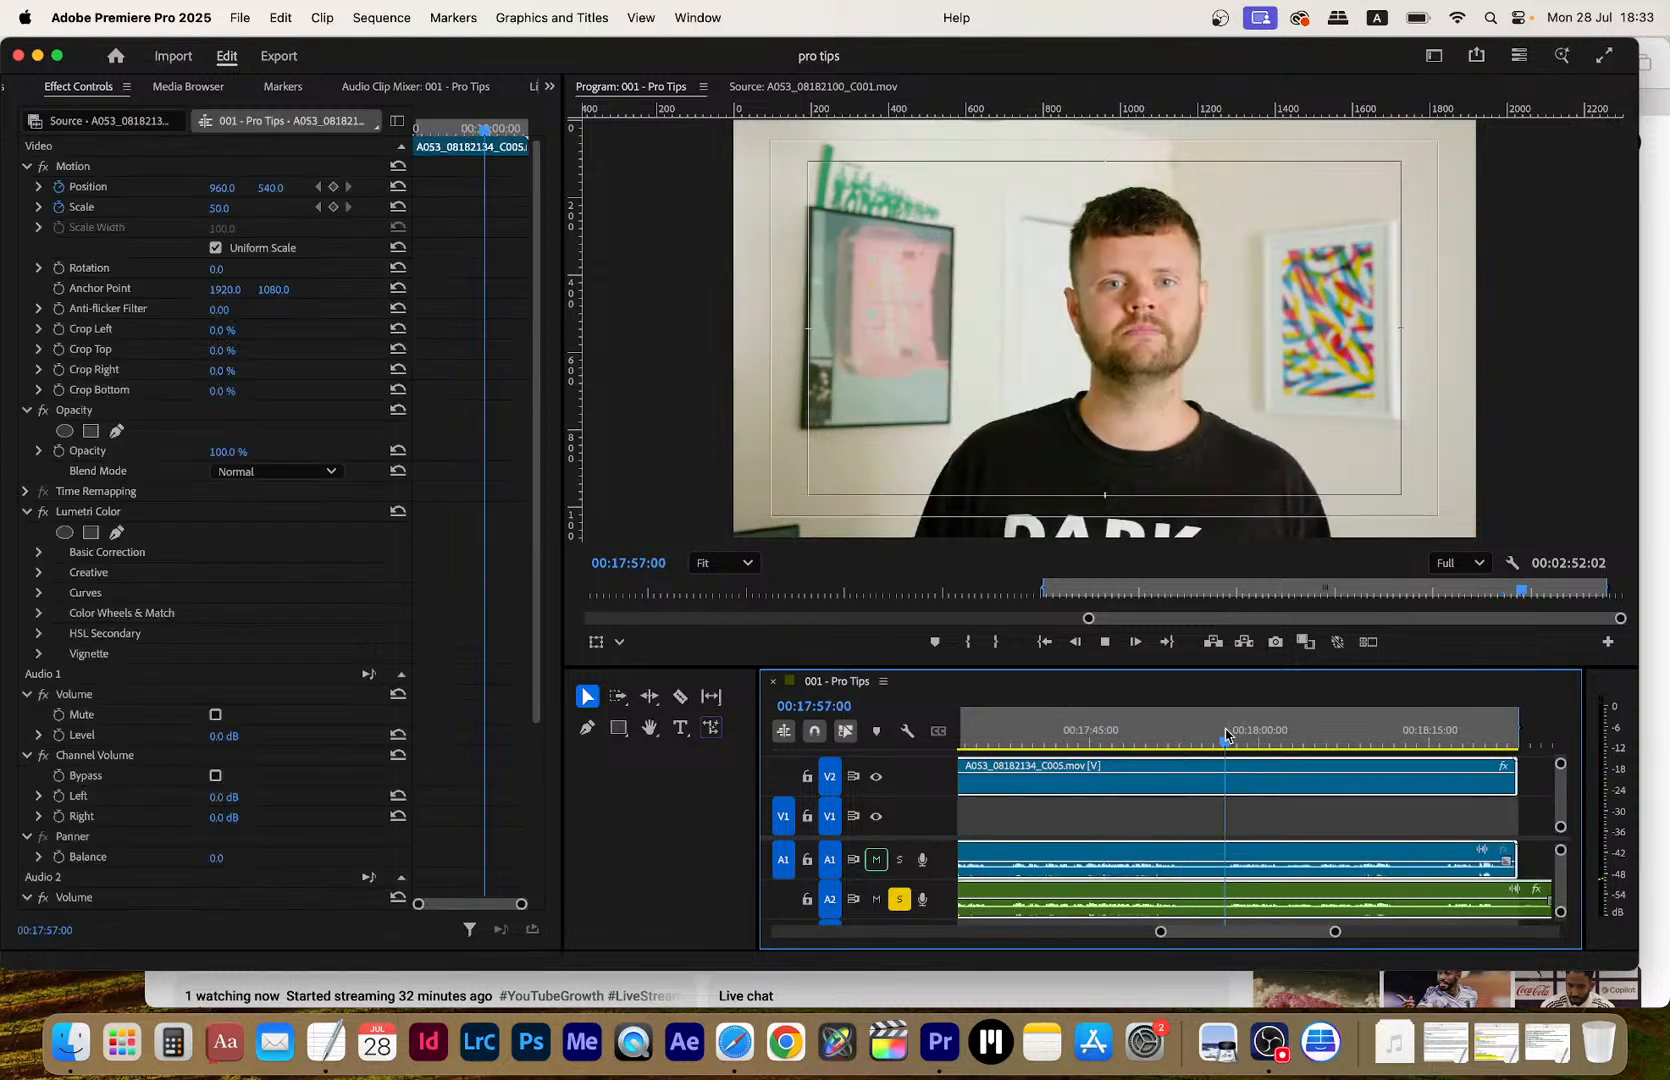
{"action": "key", "text": "c"}
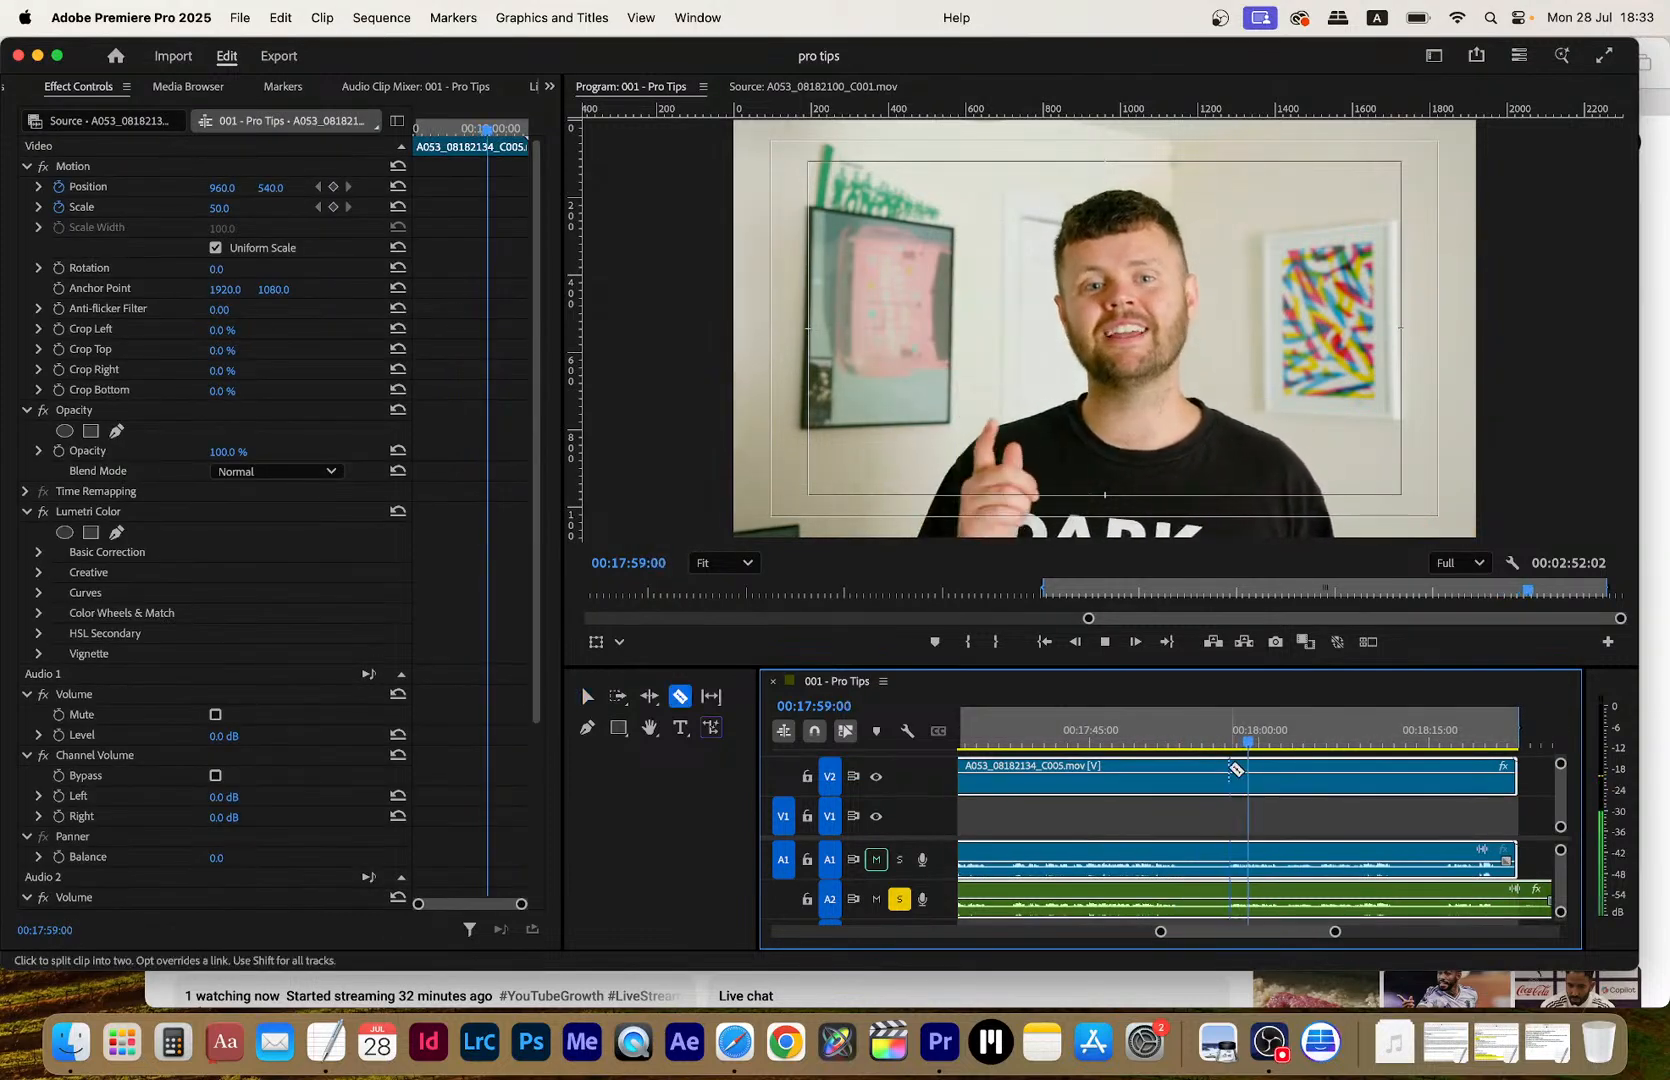
{"action": "left_click", "coordinate": [1226, 781]}
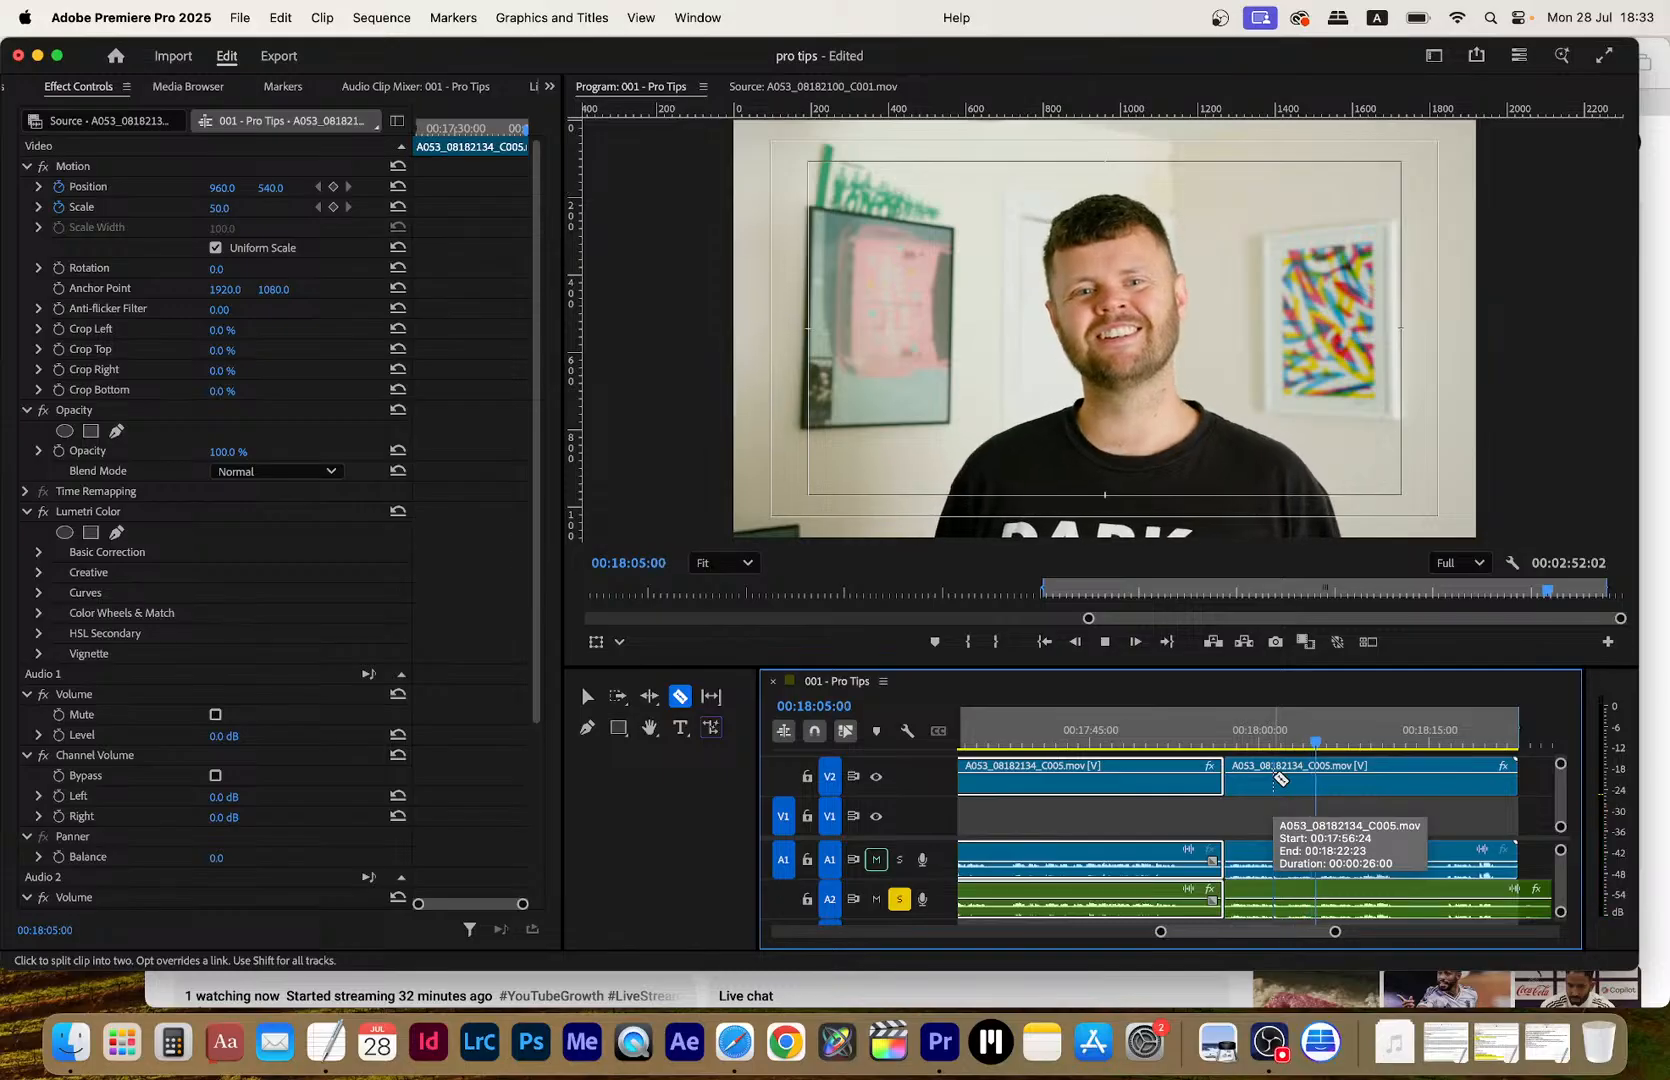
Split the V2 clip at about 00:18:05:00 and move the two sections before that cut down to V1
{"action": "left_click", "coordinate": [1316, 787]}
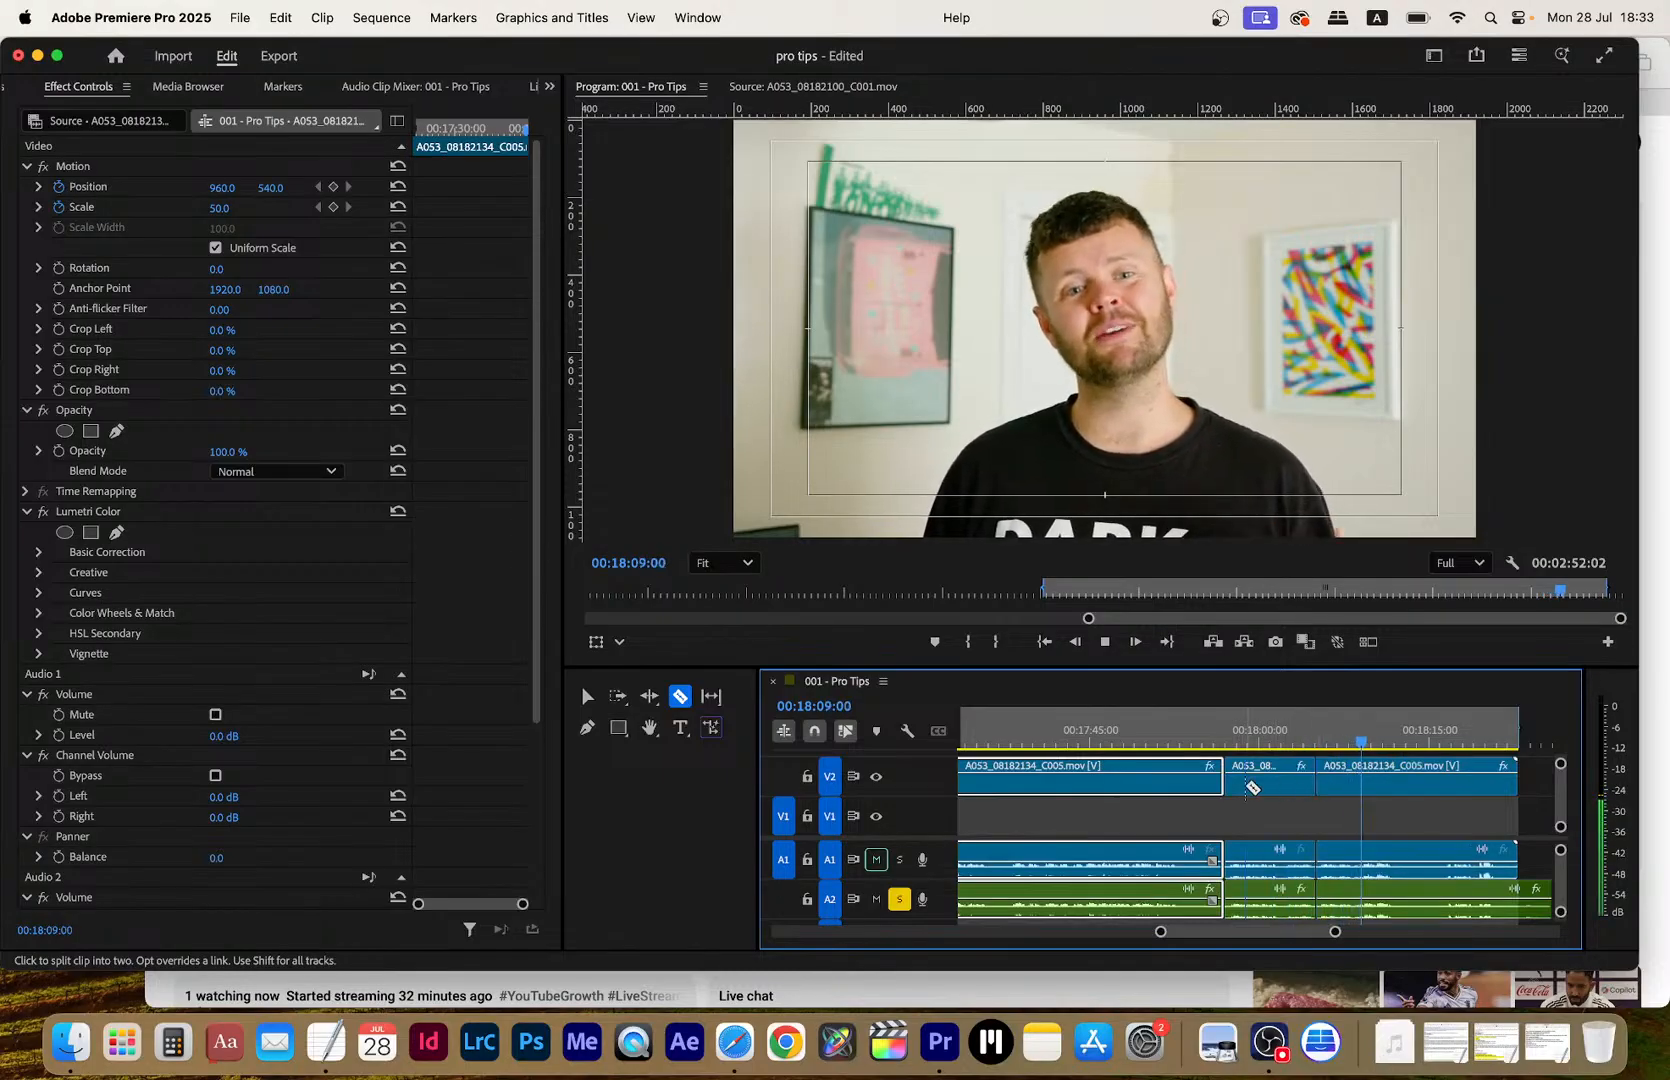
{"action": "key", "text": "v"}
{"action": "left_click_drag", "start_coordinate": [1206, 795], "coordinate": [1254, 820]}
Replay the end of the take and split the last V2 clip at about 00:18:11:23
{"action": "left_click", "coordinate": [1398, 780]}
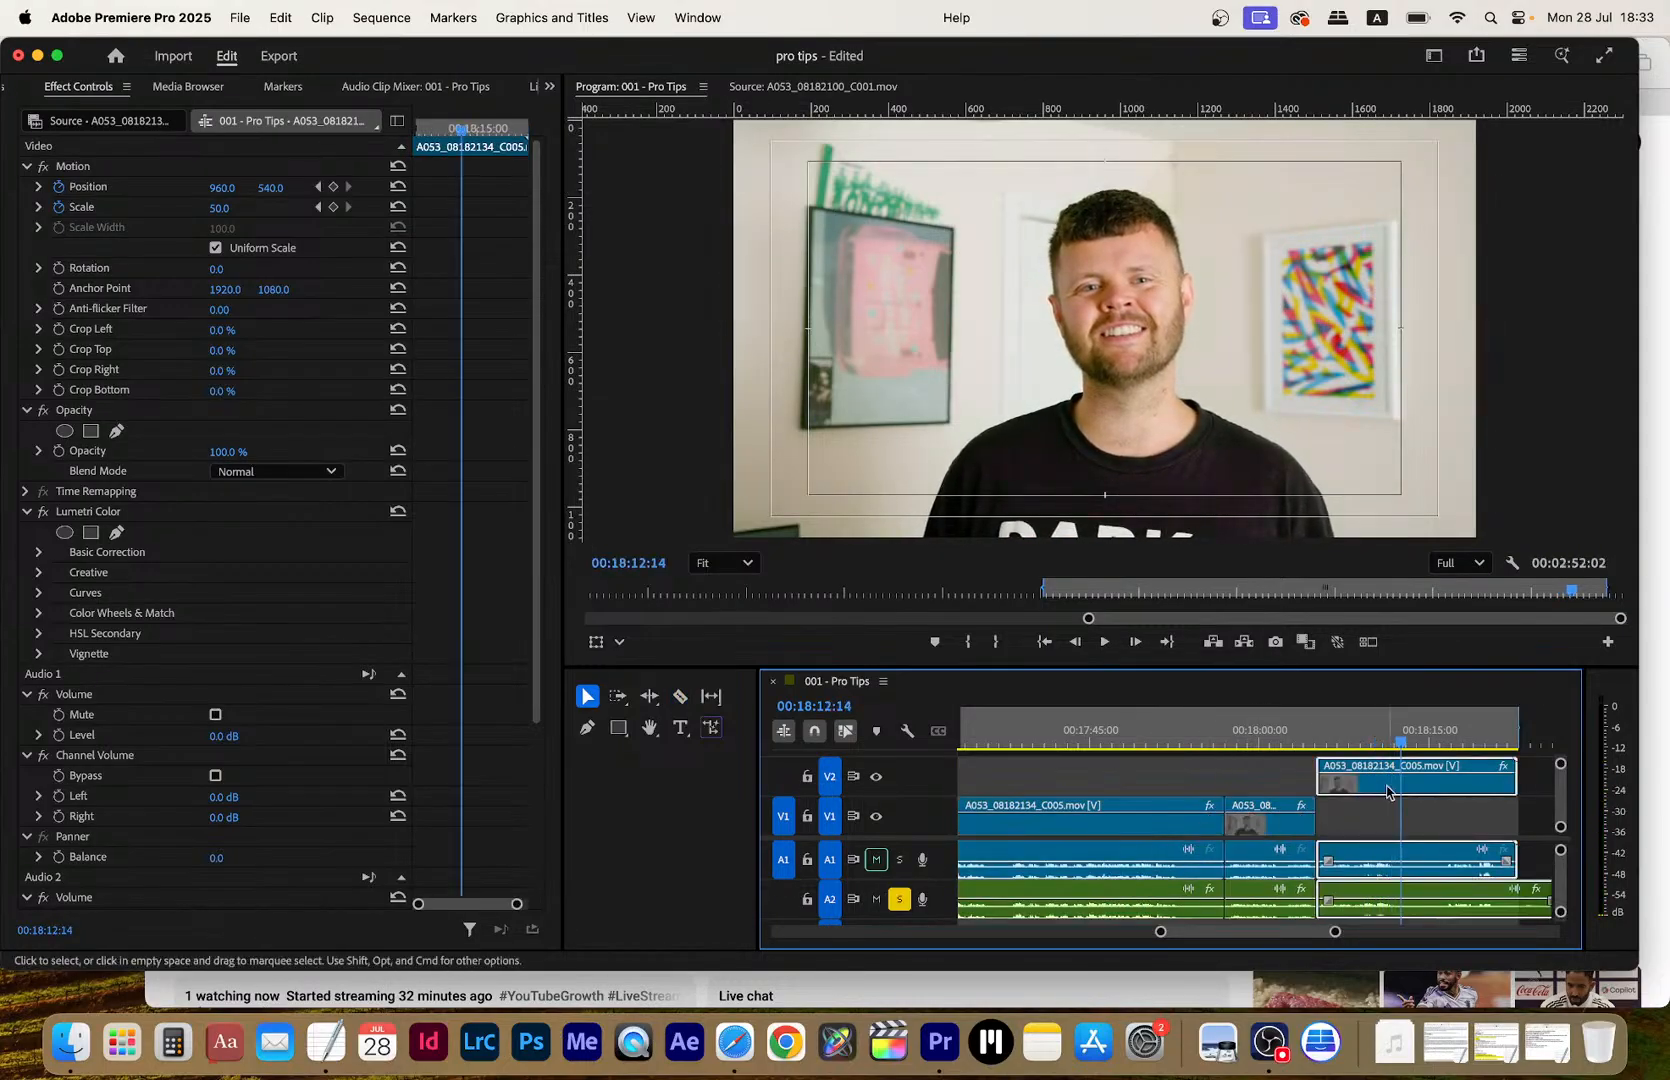
{"action": "key", "text": "c"}
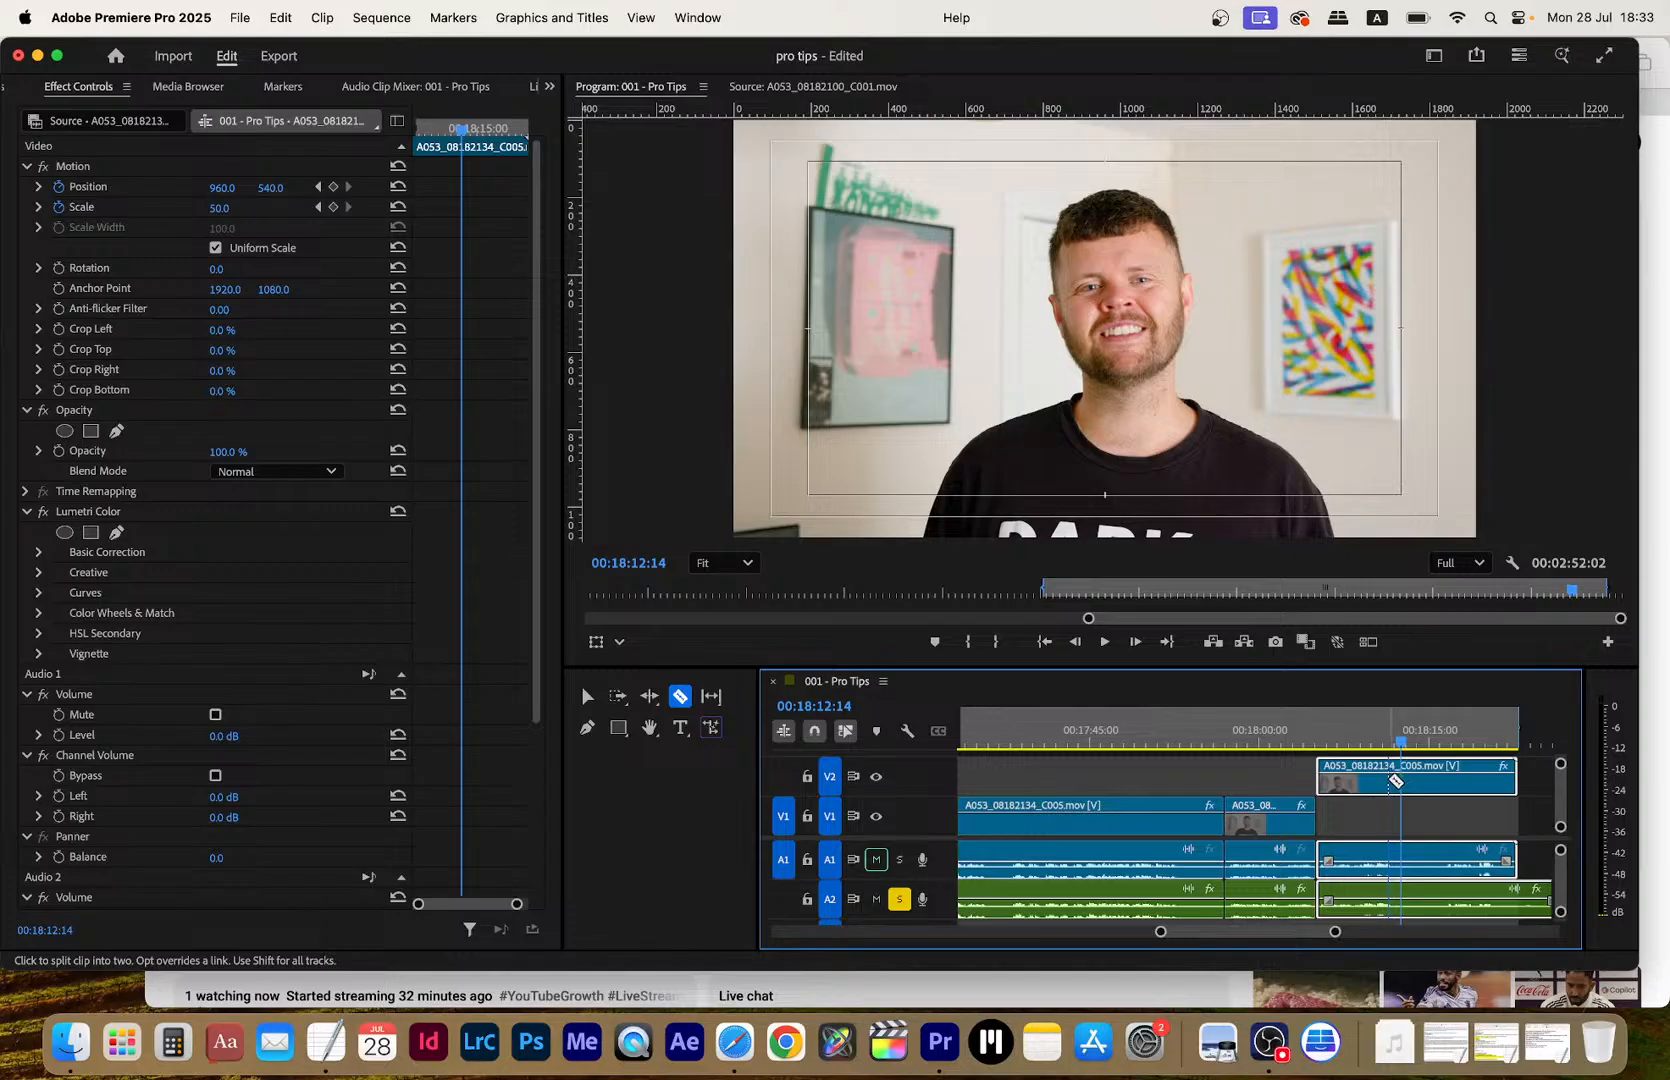
{"action": "left_click", "coordinate": [1376, 744]}
{"action": "key", "text": "space"}
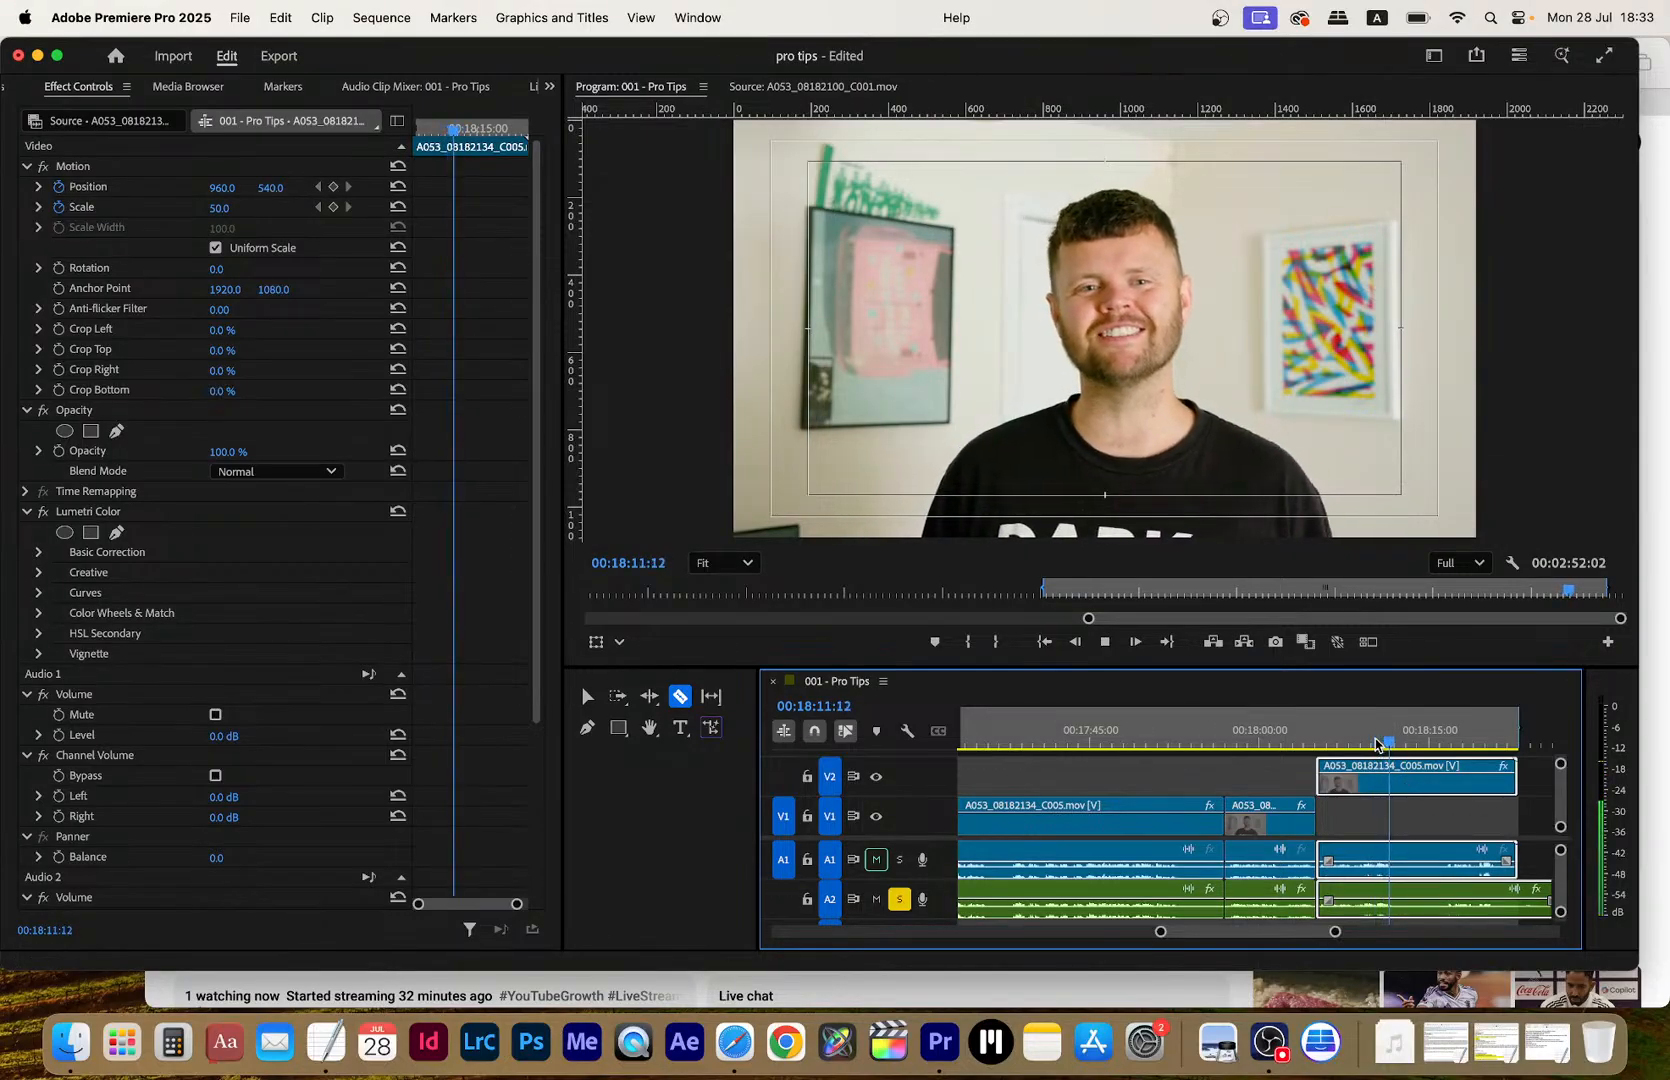
{"action": "left_click", "coordinate": [1396, 779]}
{"action": "key", "text": "v"}
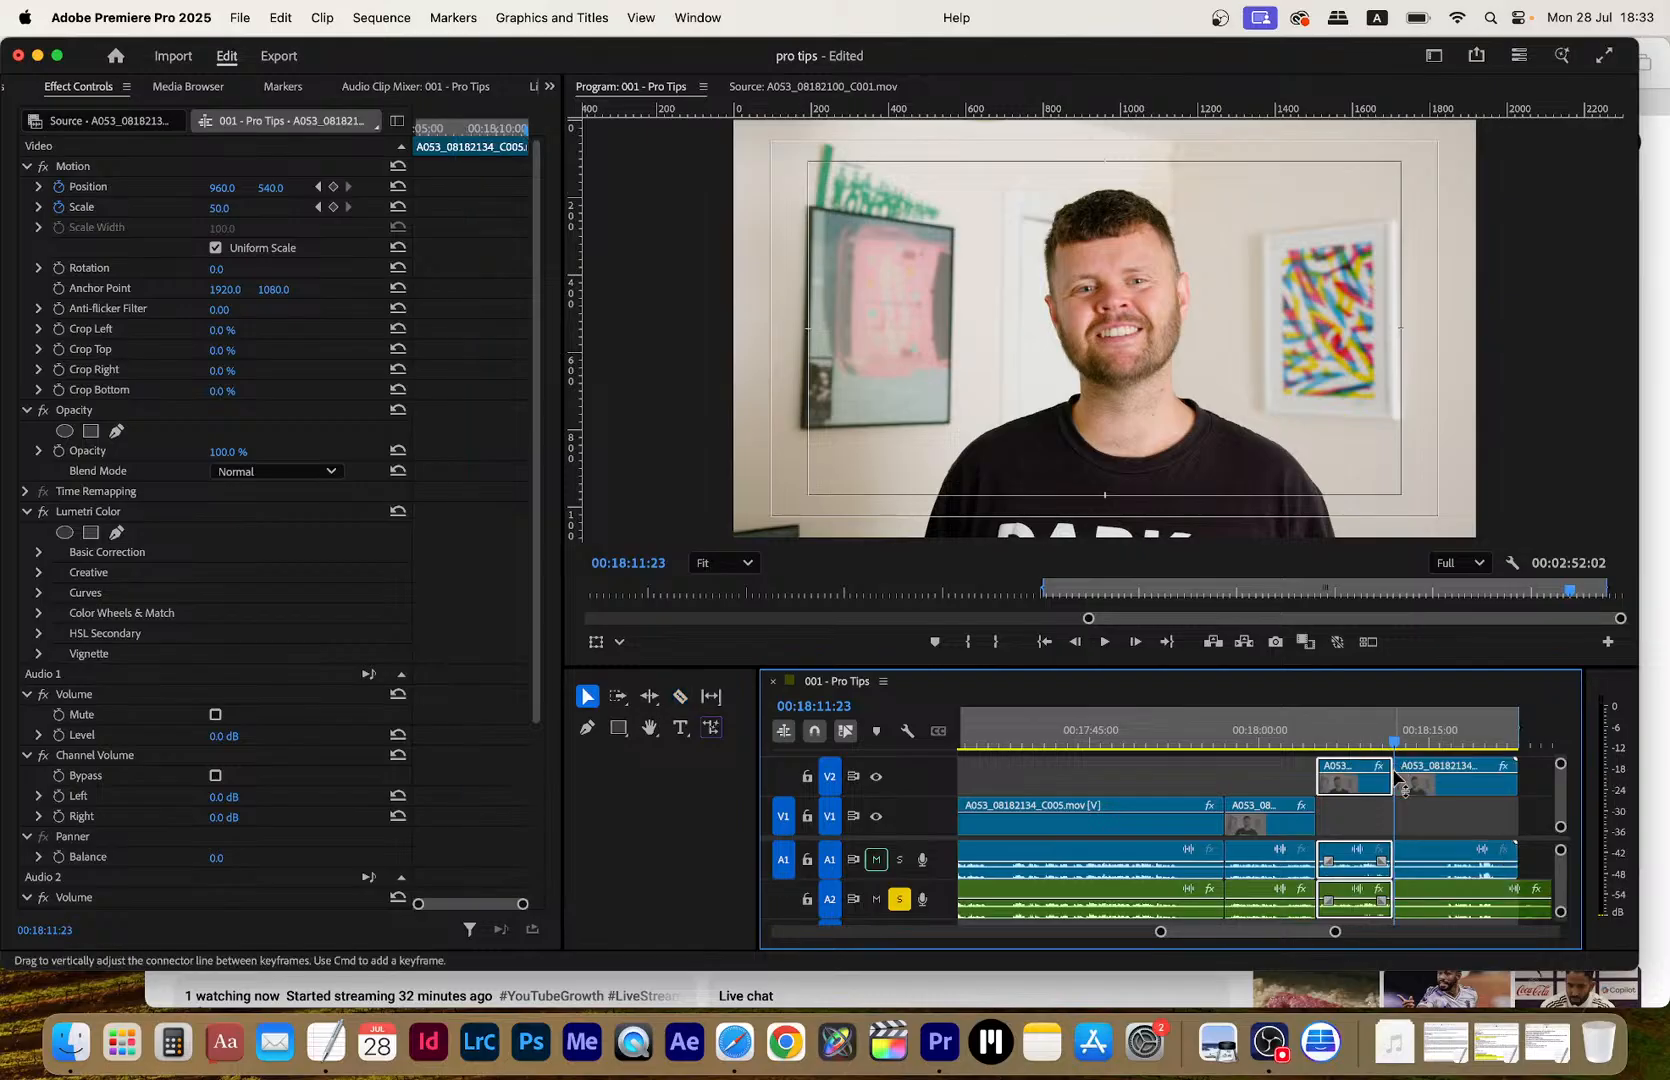
Play the final section after 00:18:11:23, move it down to V1 and save the project
{"action": "left_click", "coordinate": [1447, 740]}
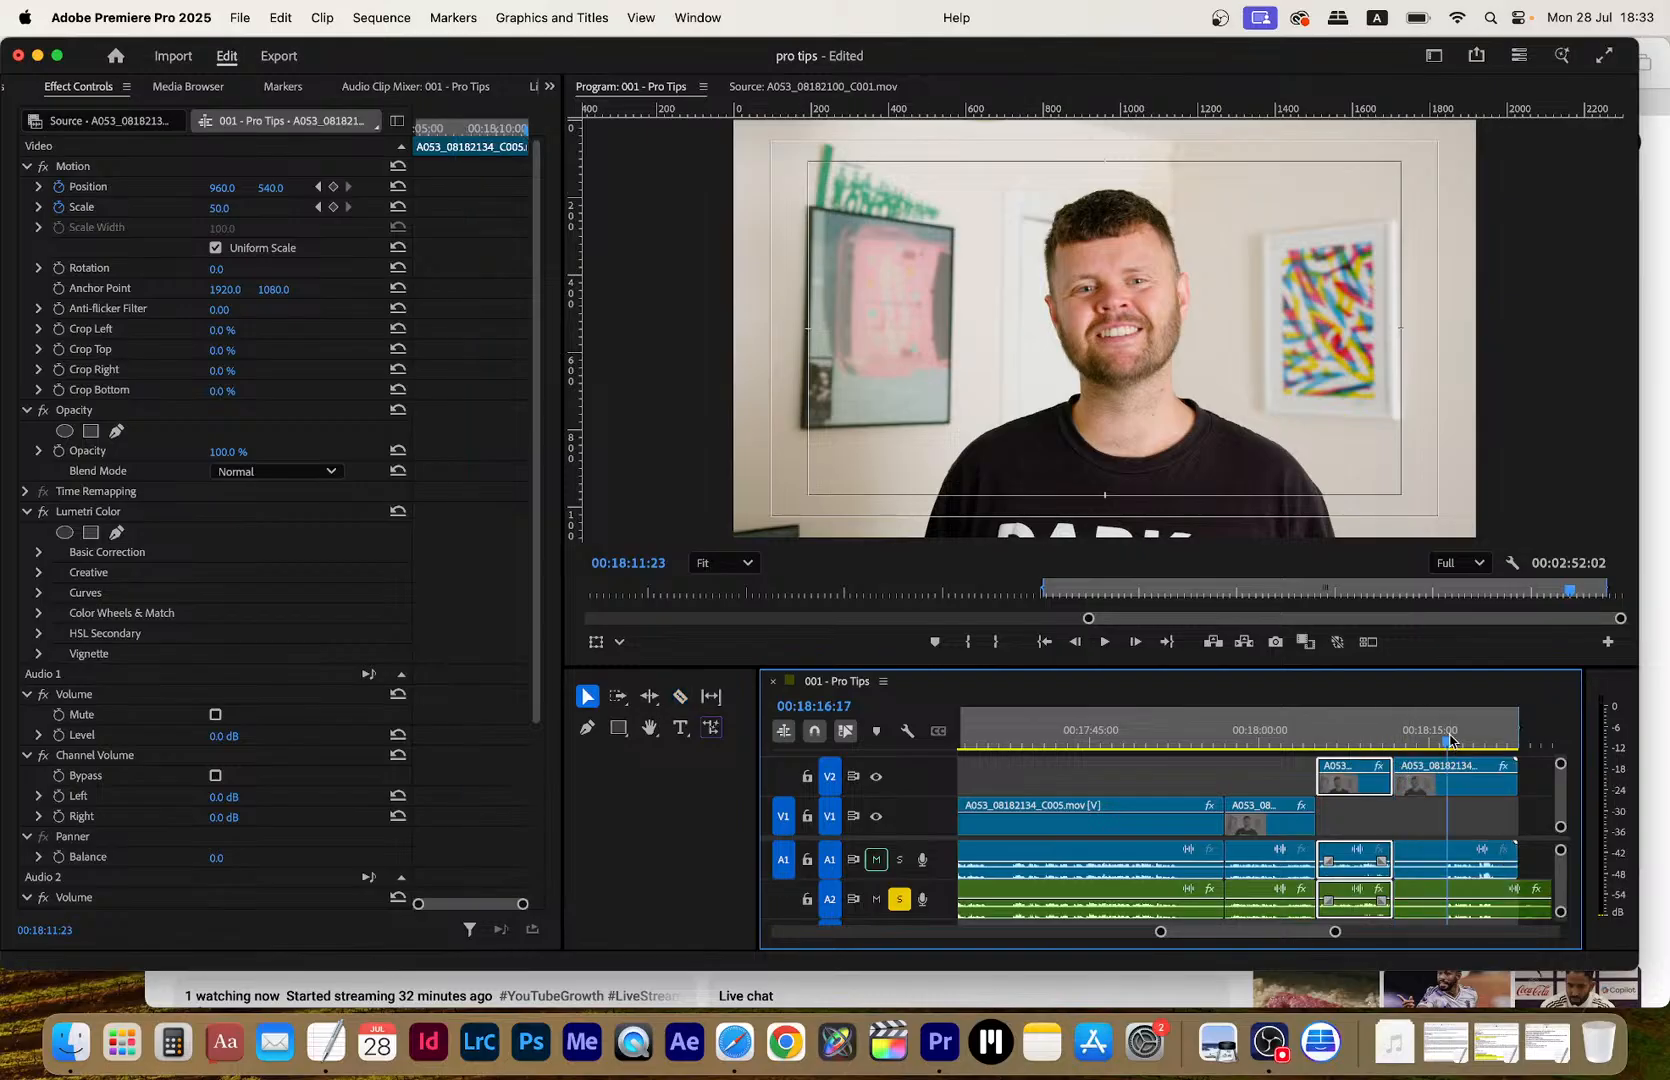
{"action": "key", "text": "space"}
{"action": "key", "text": "space"}
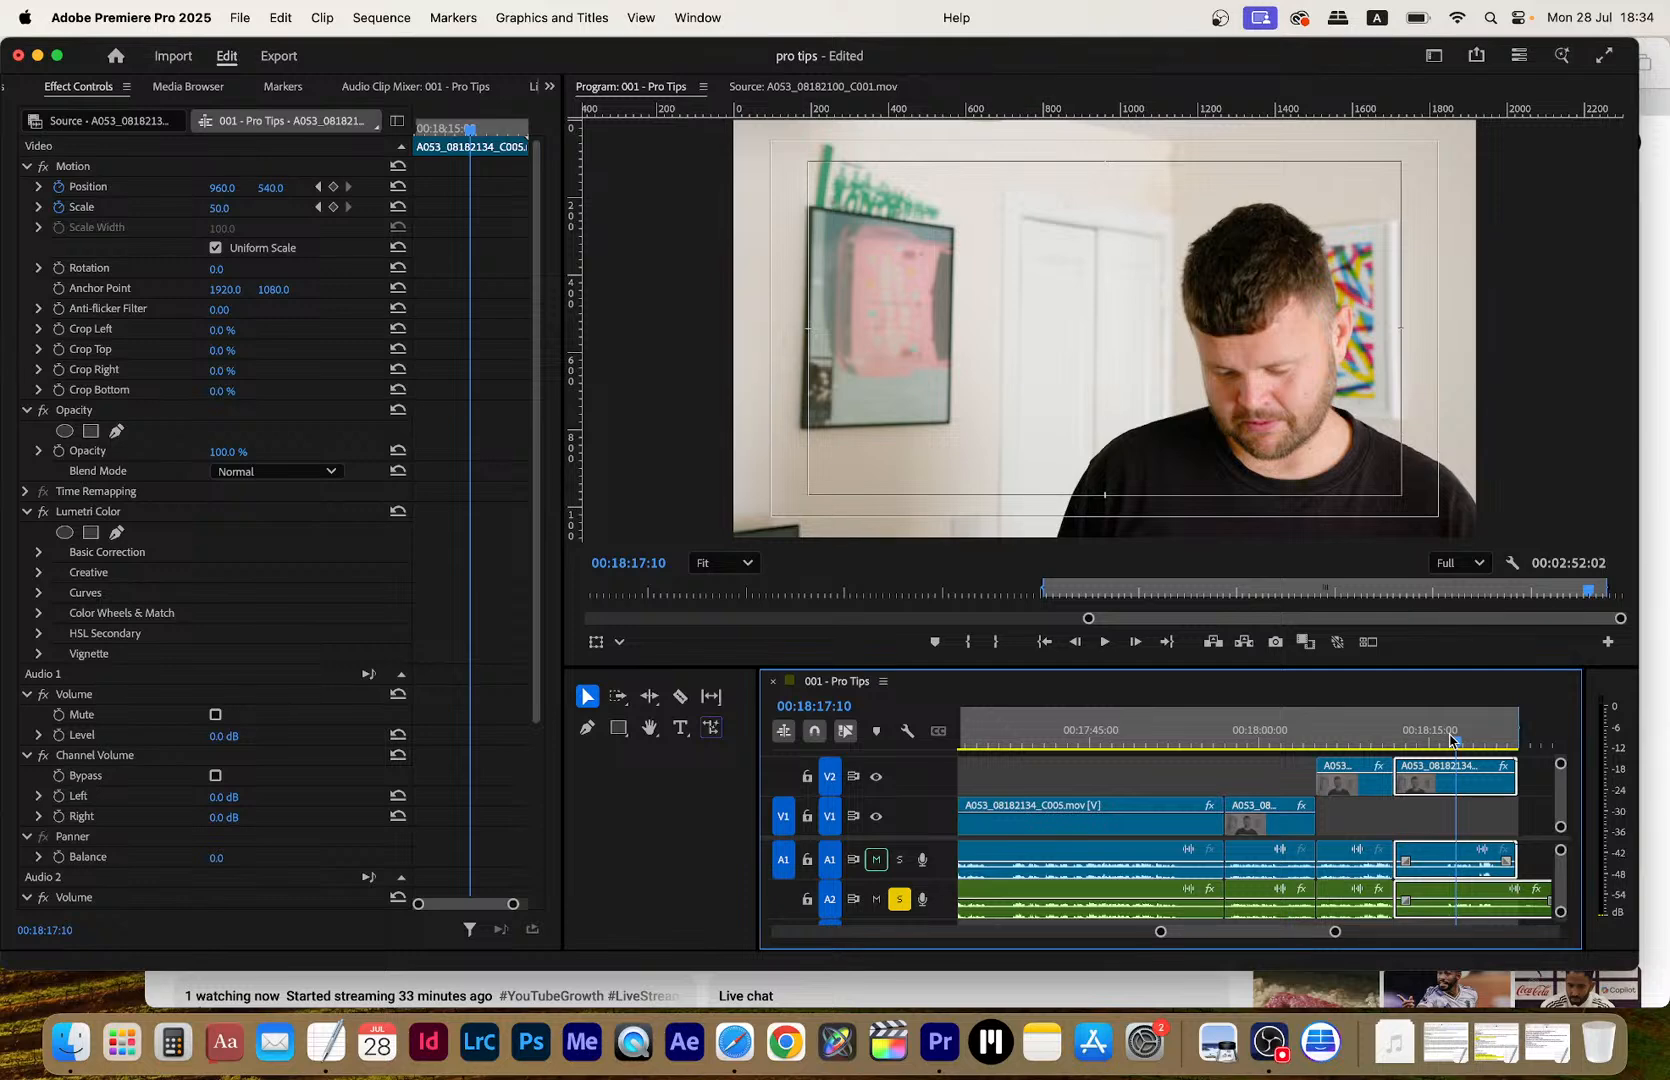
{"action": "key", "text": "space"}
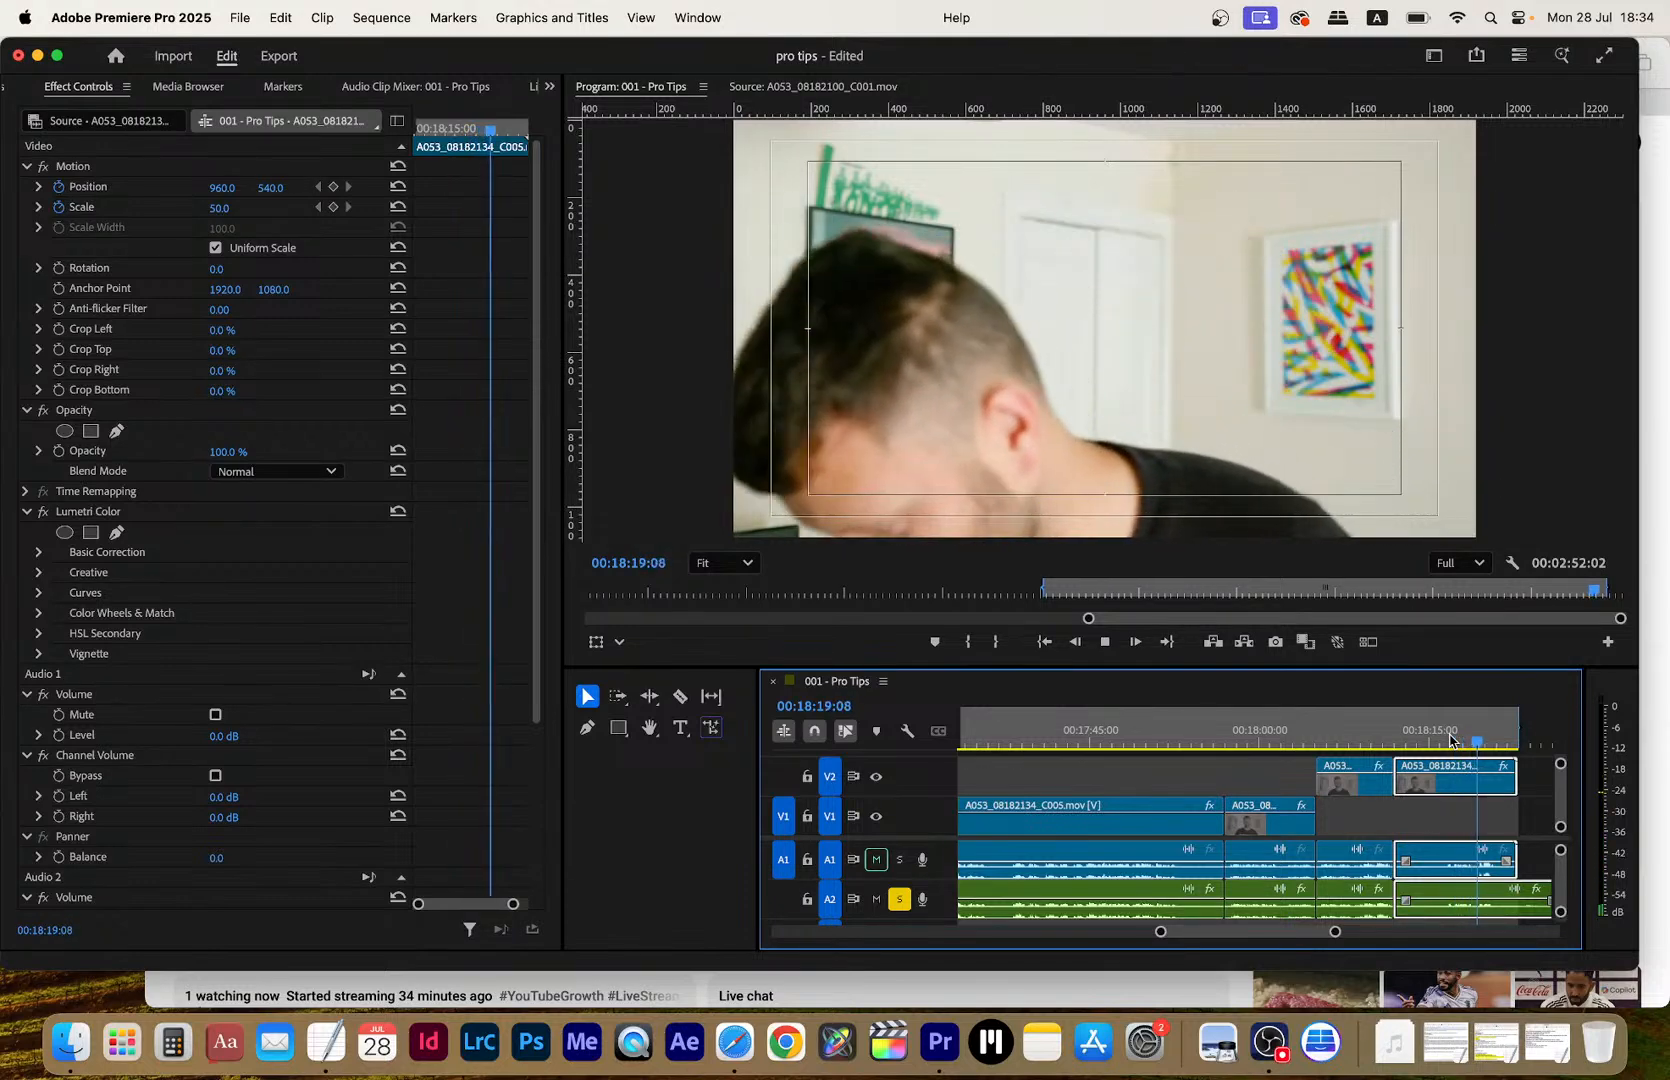
{"action": "left_click_drag", "start_coordinate": [1443, 789], "coordinate": [1443, 820]}
{"action": "key", "text": "super+s"}
{"action": "left_click", "coordinate": [1457, 782]}
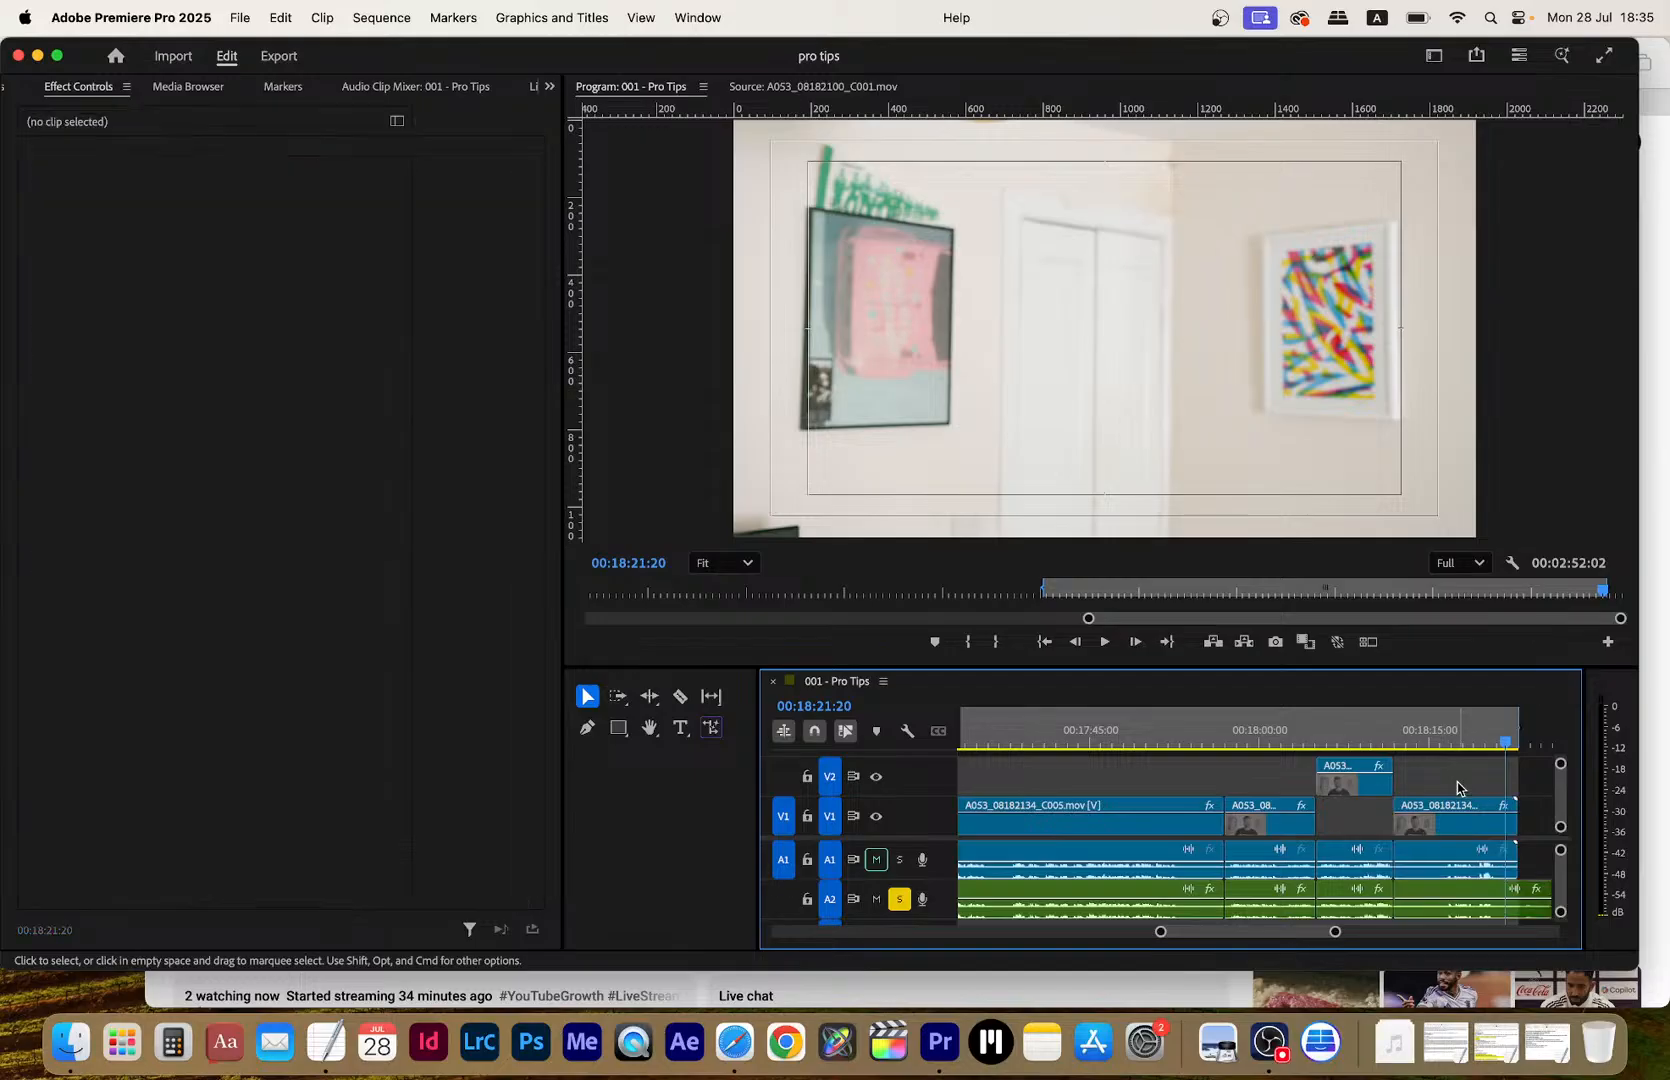
Review the cut sequence at a wider timeline scale and check the V2 clip at about 00:15:32
{"action": "key", "text": "equal"}
{"action": "key", "text": "minus"}
{"action": "key", "text": "minus"}
{"action": "key", "text": "minus"}
{"action": "key", "text": "minus"}
{"action": "key", "text": "minus"}
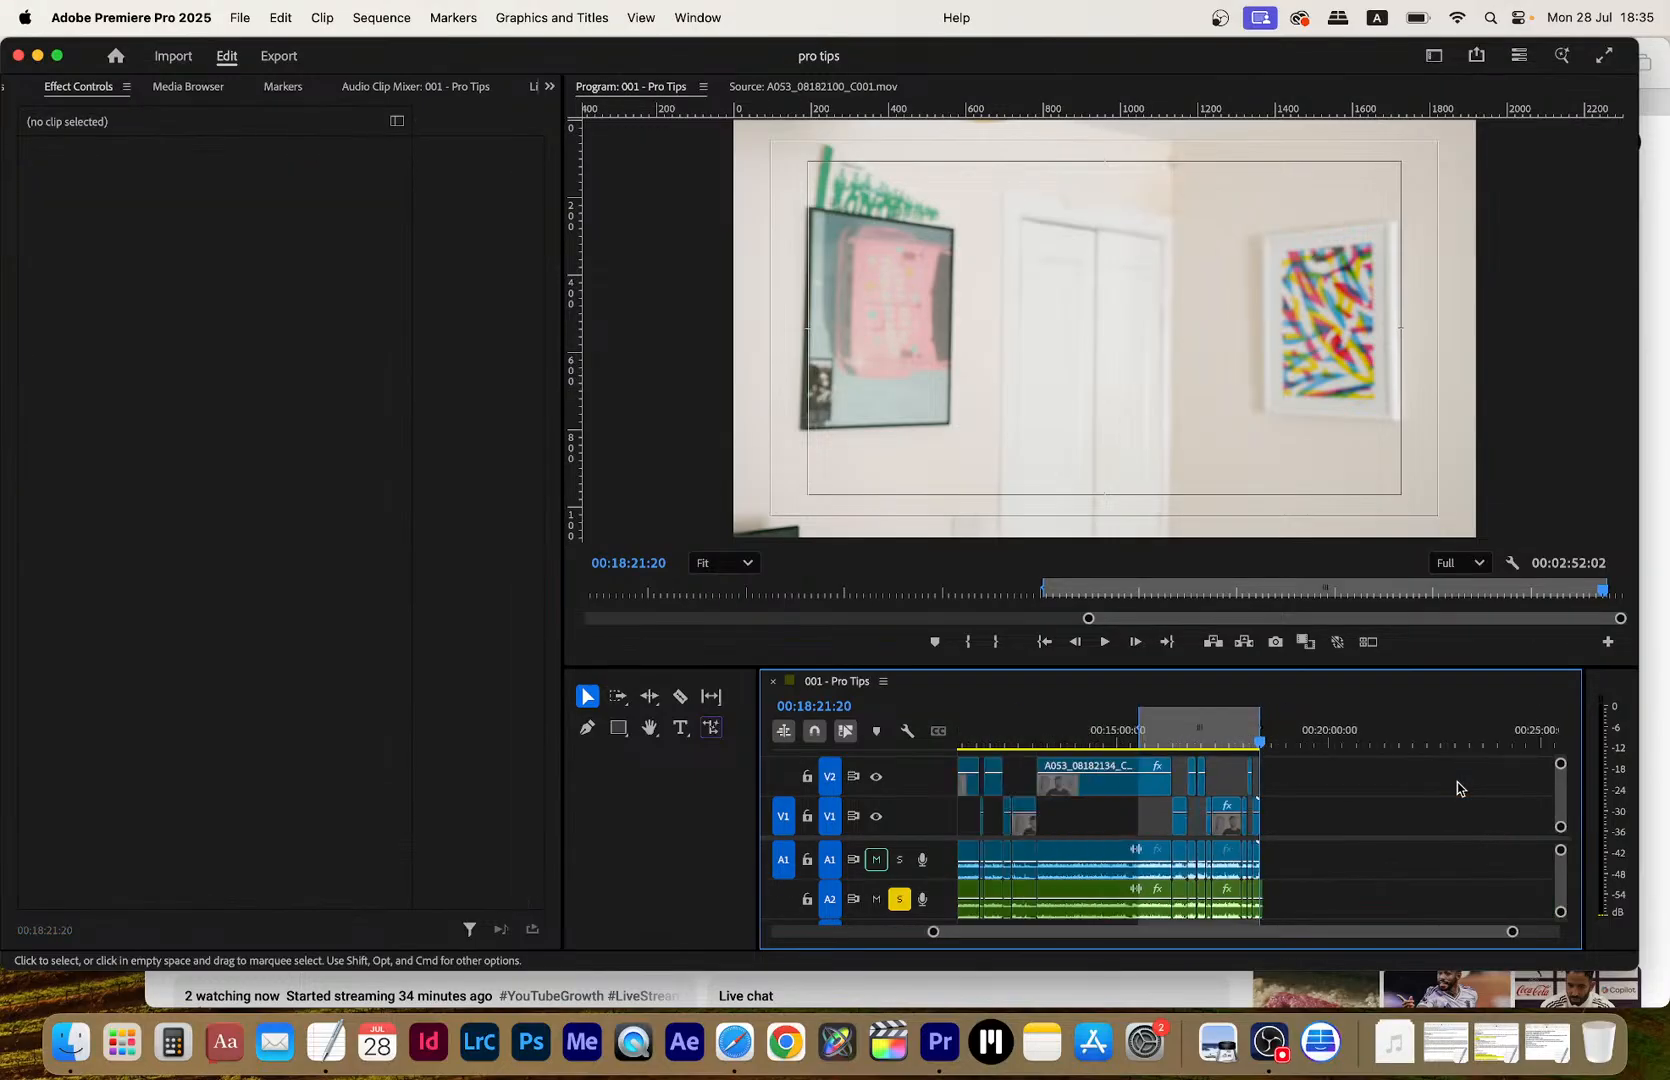
{"action": "key", "text": "space"}
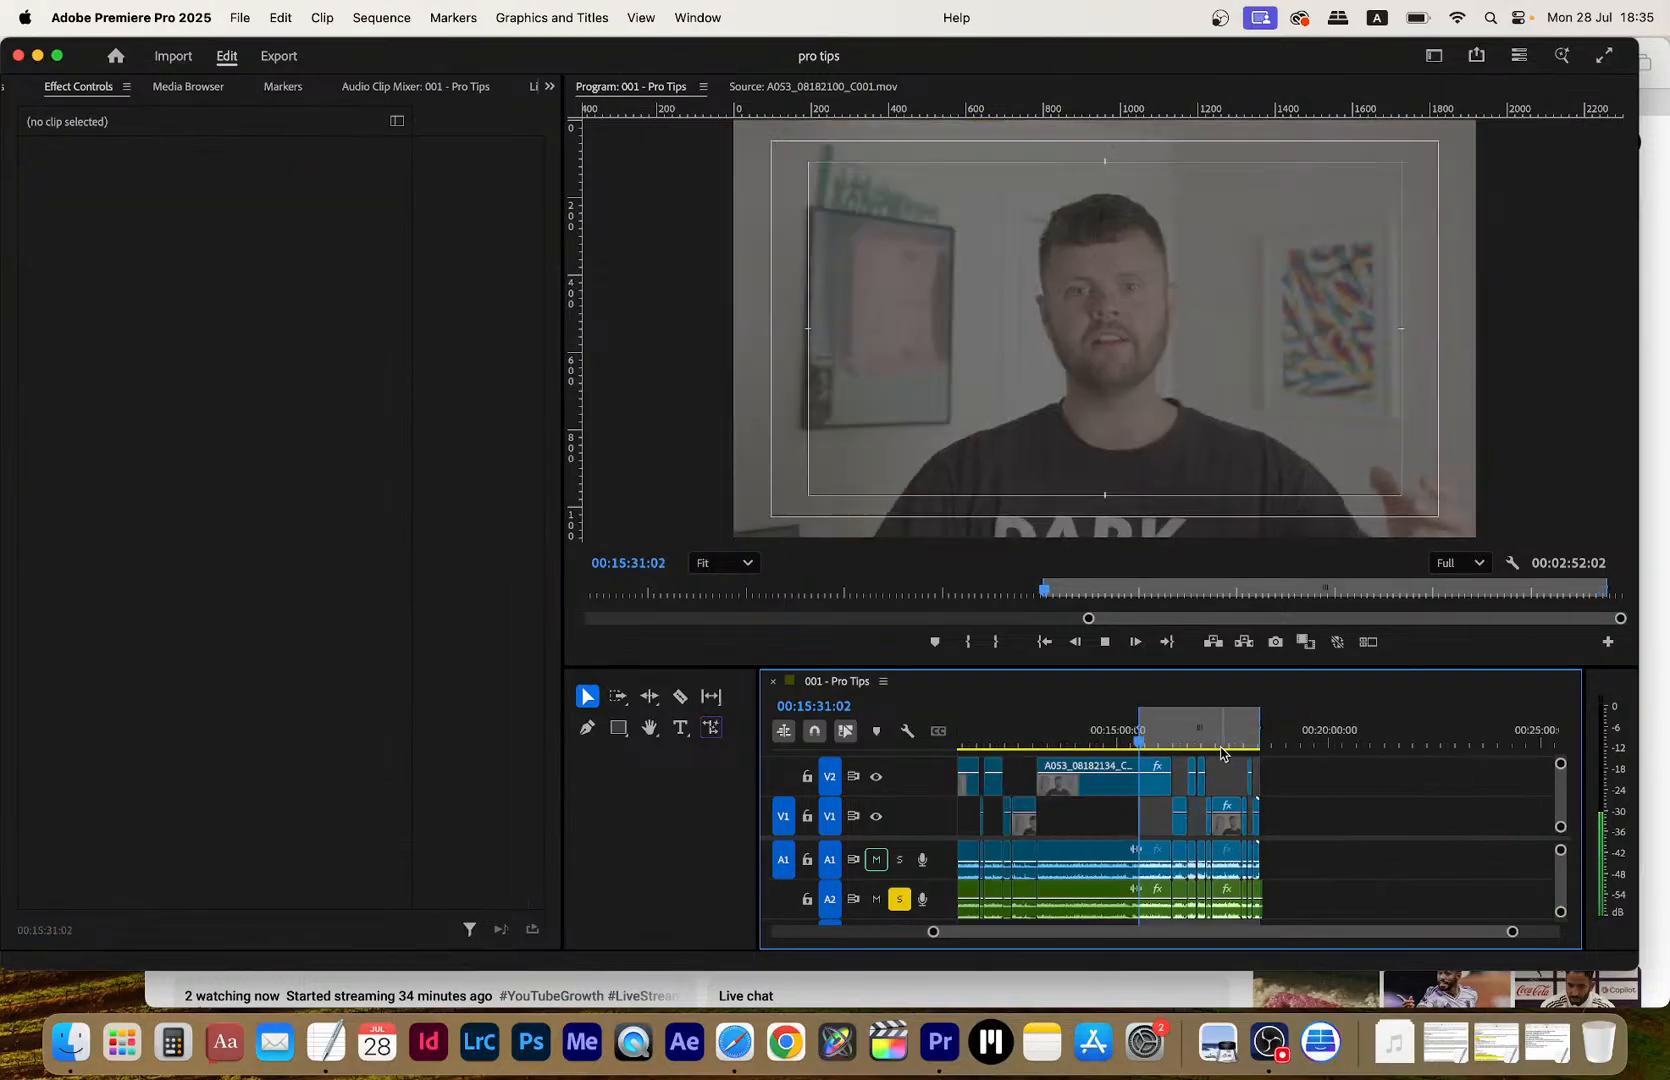
{"action": "key", "text": "space"}
{"action": "key", "text": "d"}
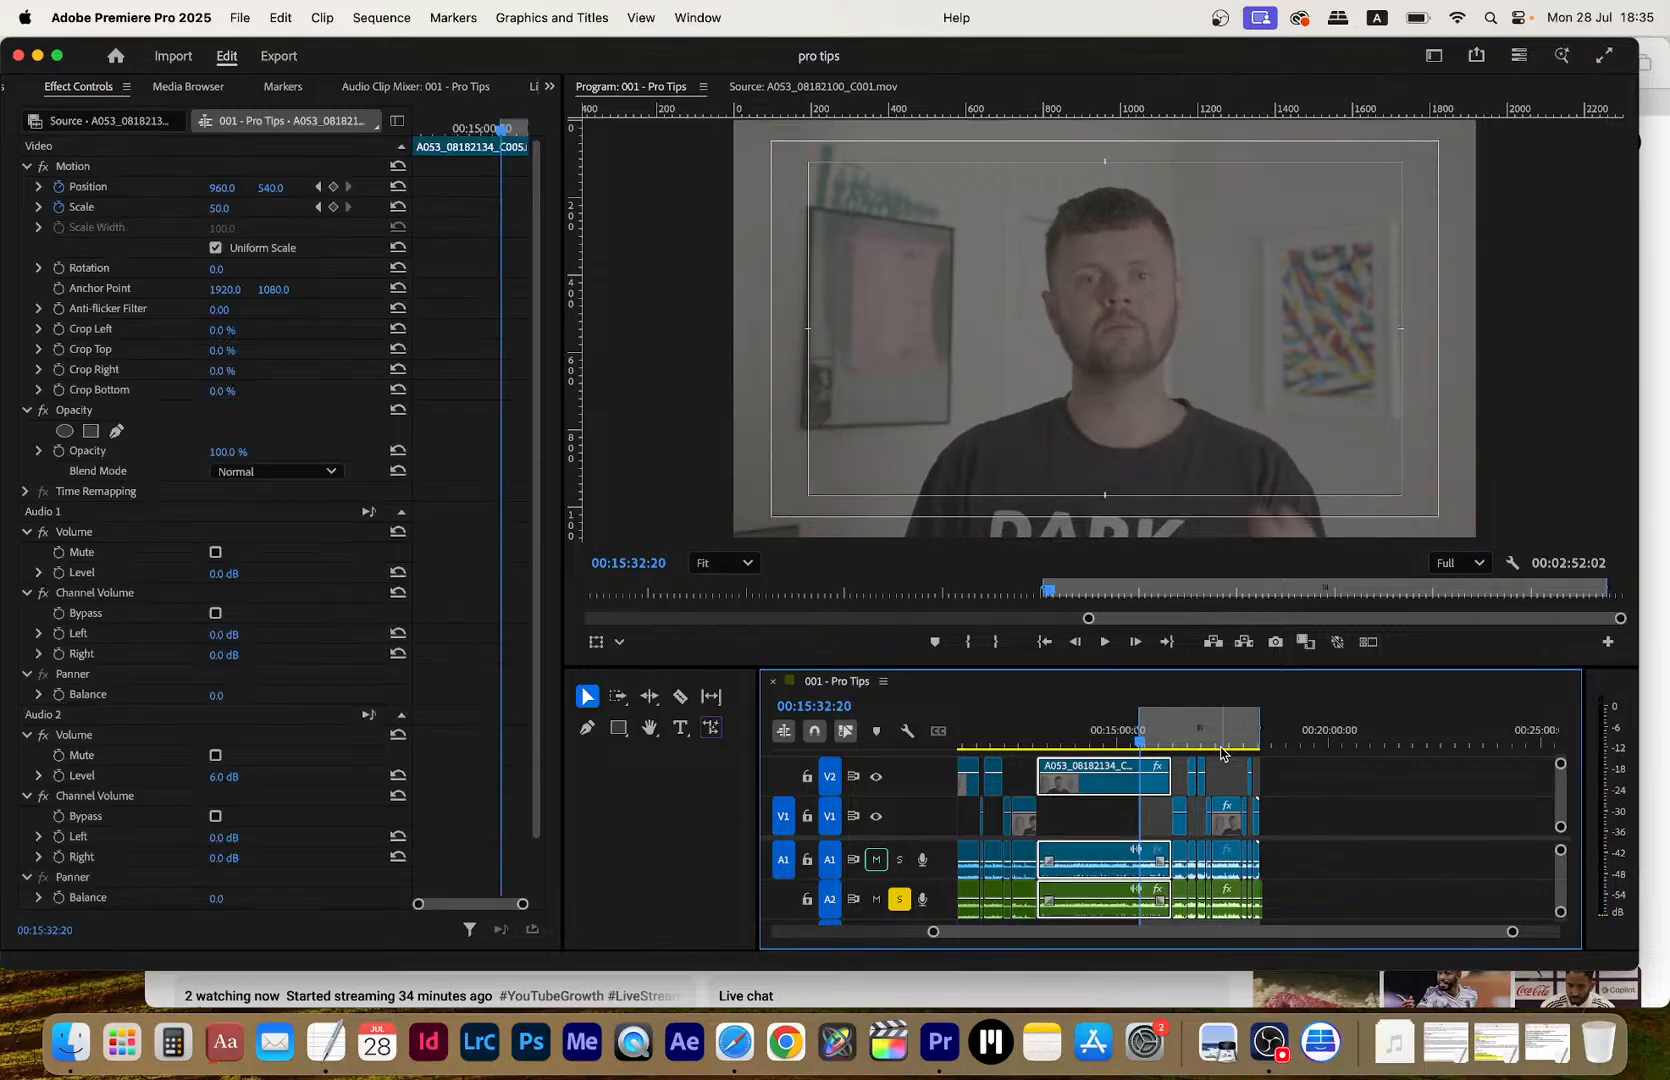
{"action": "key", "text": "backslash"}
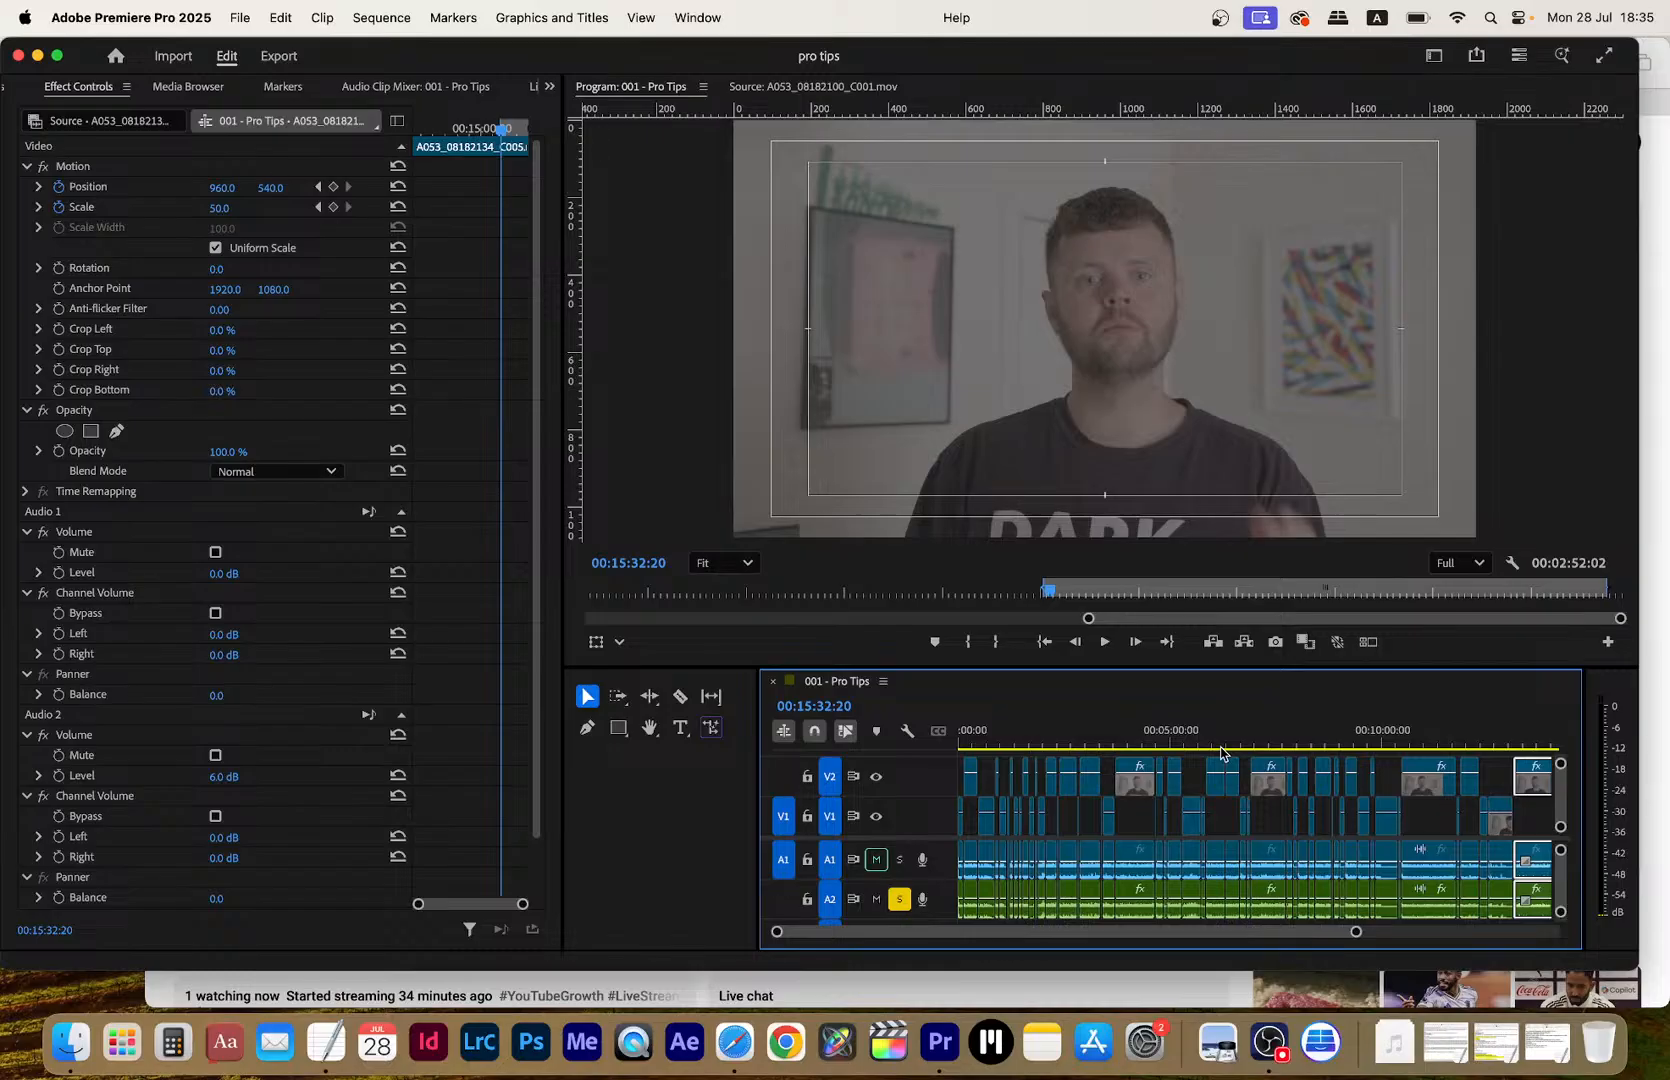
Copy the Lumetri Color effect from the V1 clip at 00:17:37:08 onto the long V2 clip at 00:13:59:21
{"action": "scroll", "coordinate": [1255, 760], "scroll_direction": "down", "scroll_amount": 5}
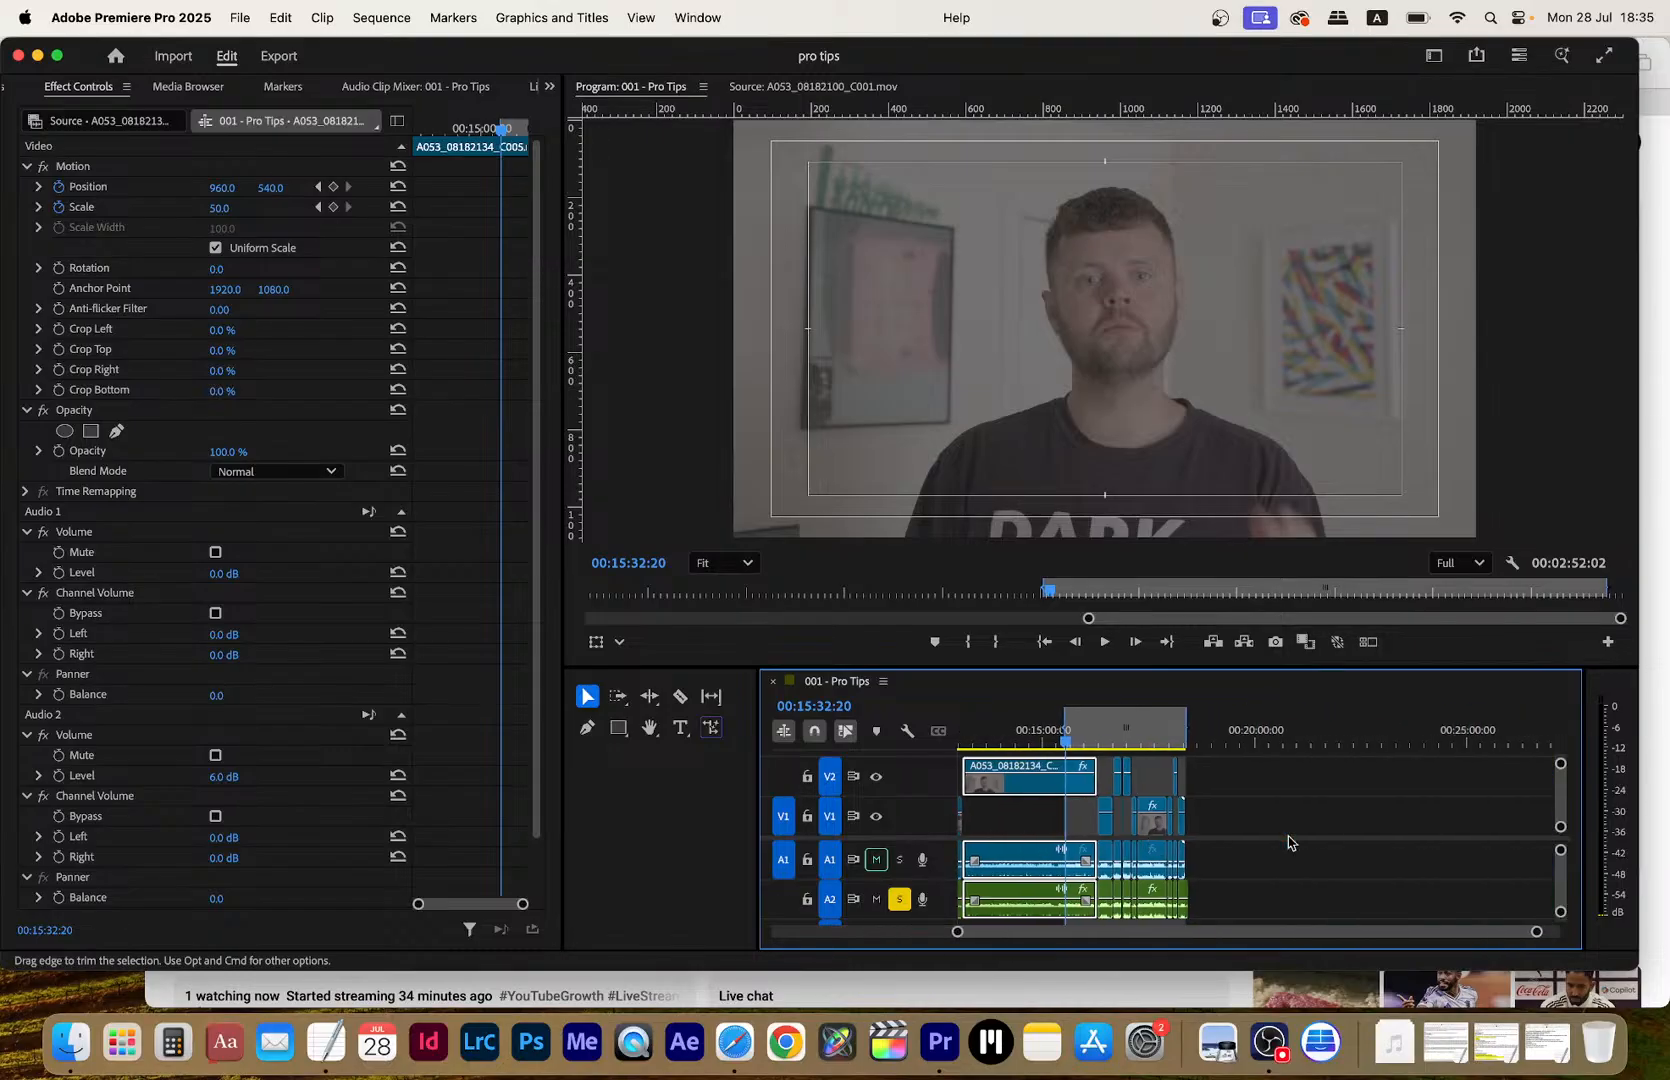
{"action": "left_click_drag", "start_coordinate": [1179, 738], "coordinate": [1154, 735]}
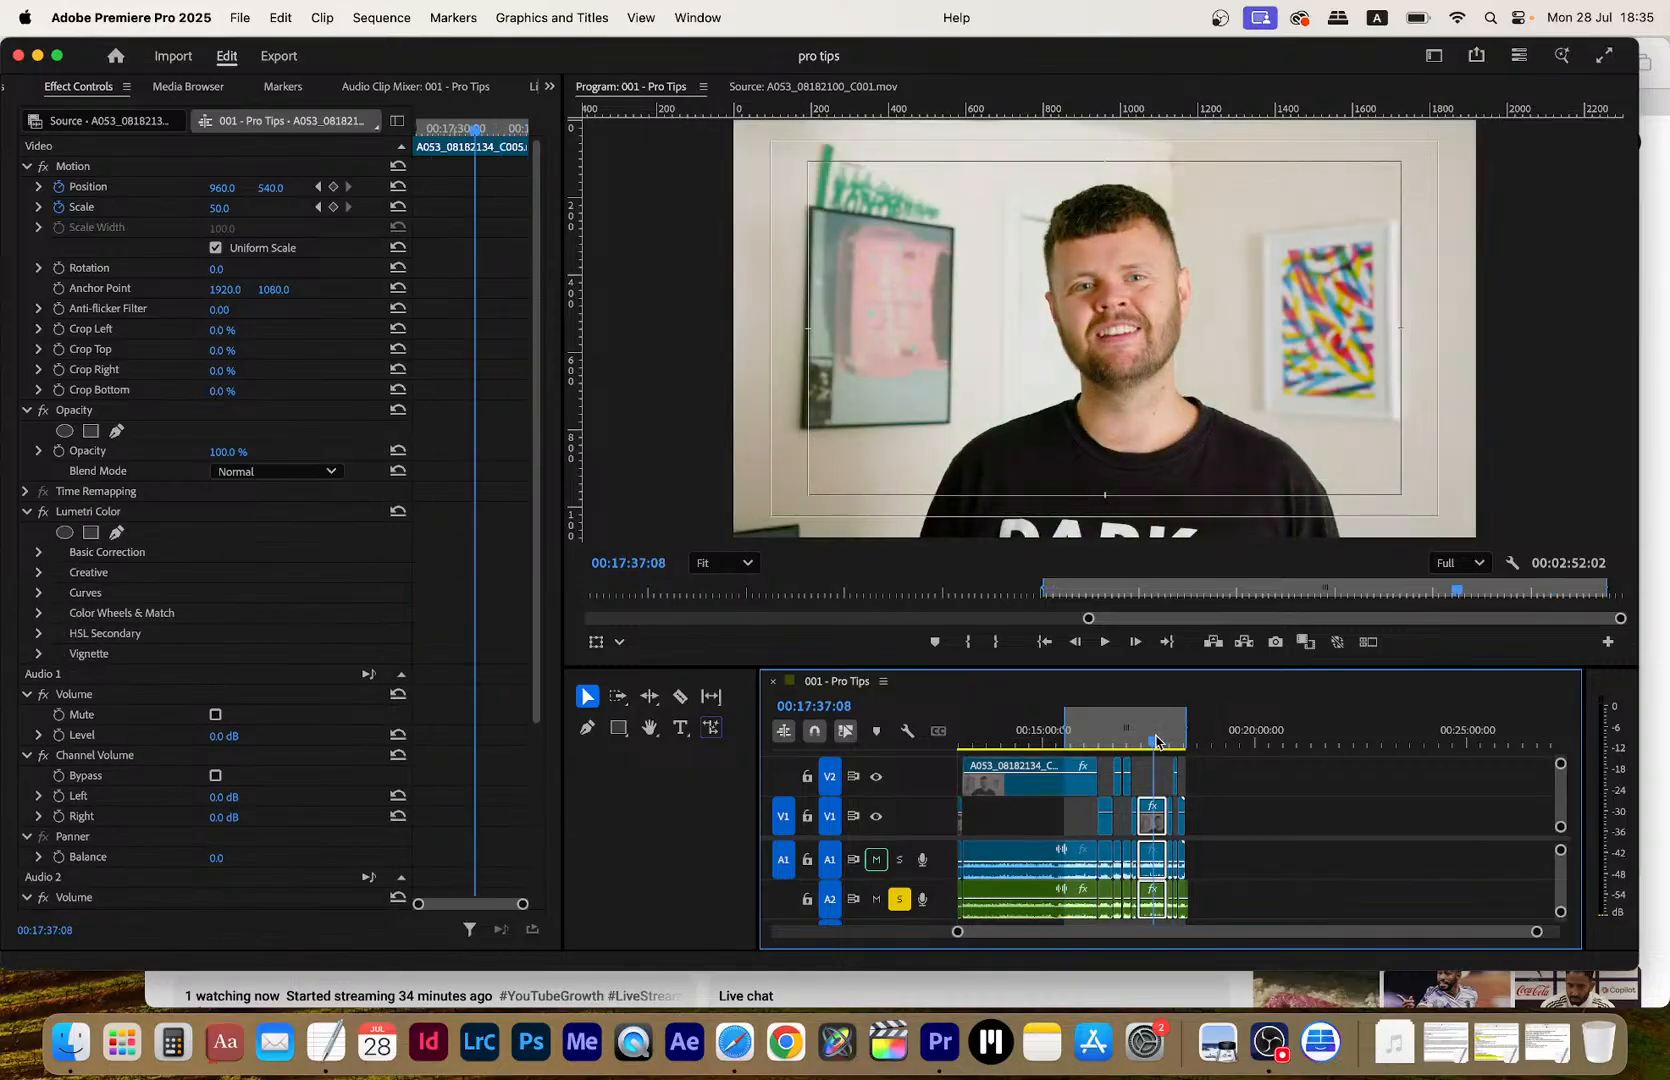
{"action": "left_click", "coordinate": [96, 513]}
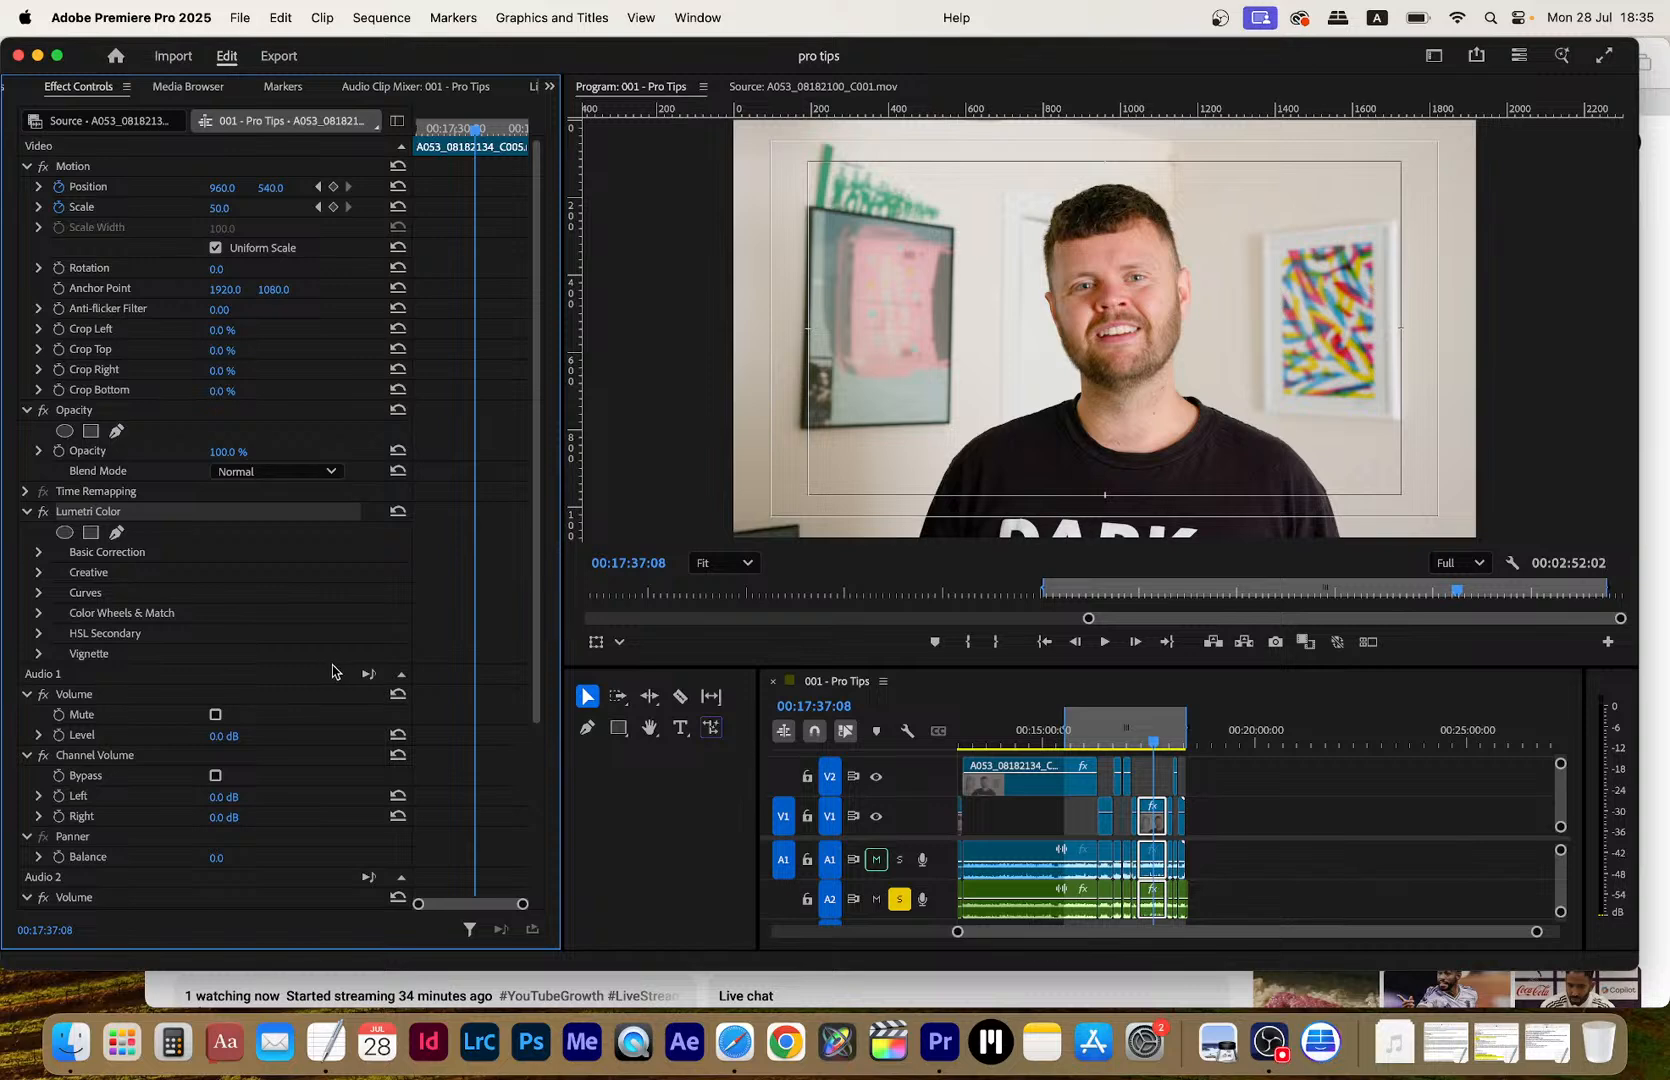
{"action": "left_click", "coordinate": [1114, 735]}
{"action": "left_click", "coordinate": [1002, 738]}
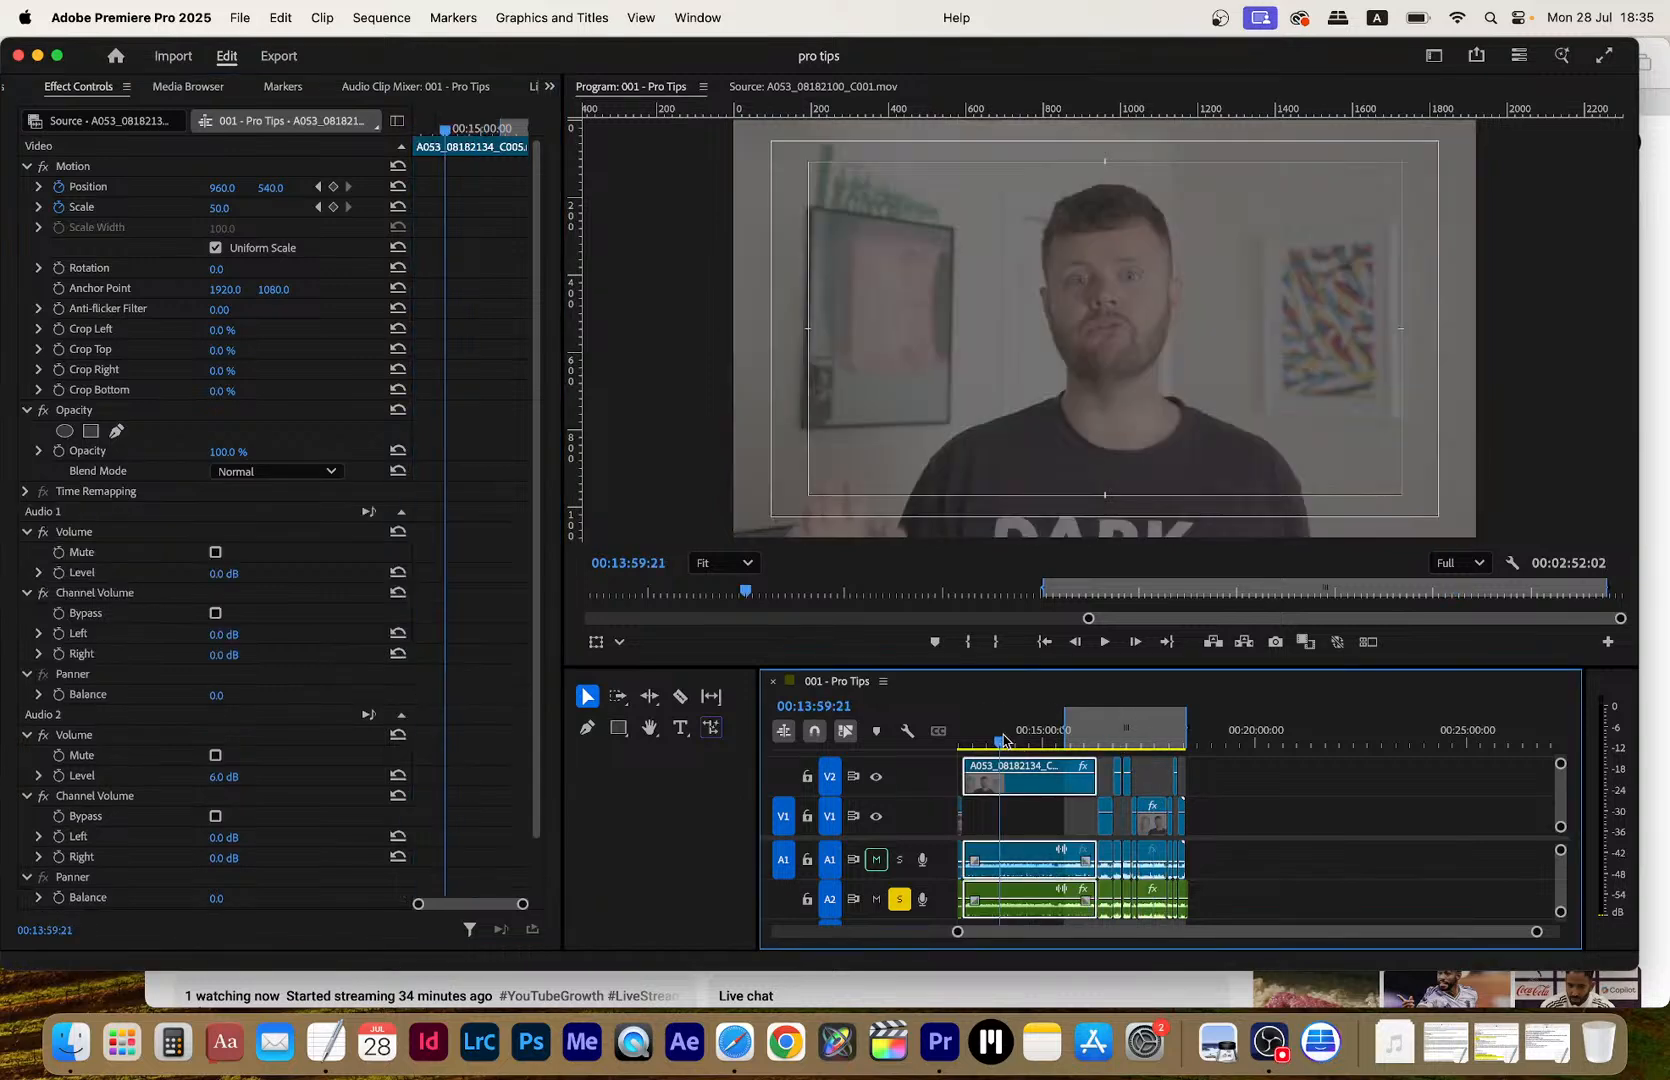
{"action": "key", "text": "backslash"}
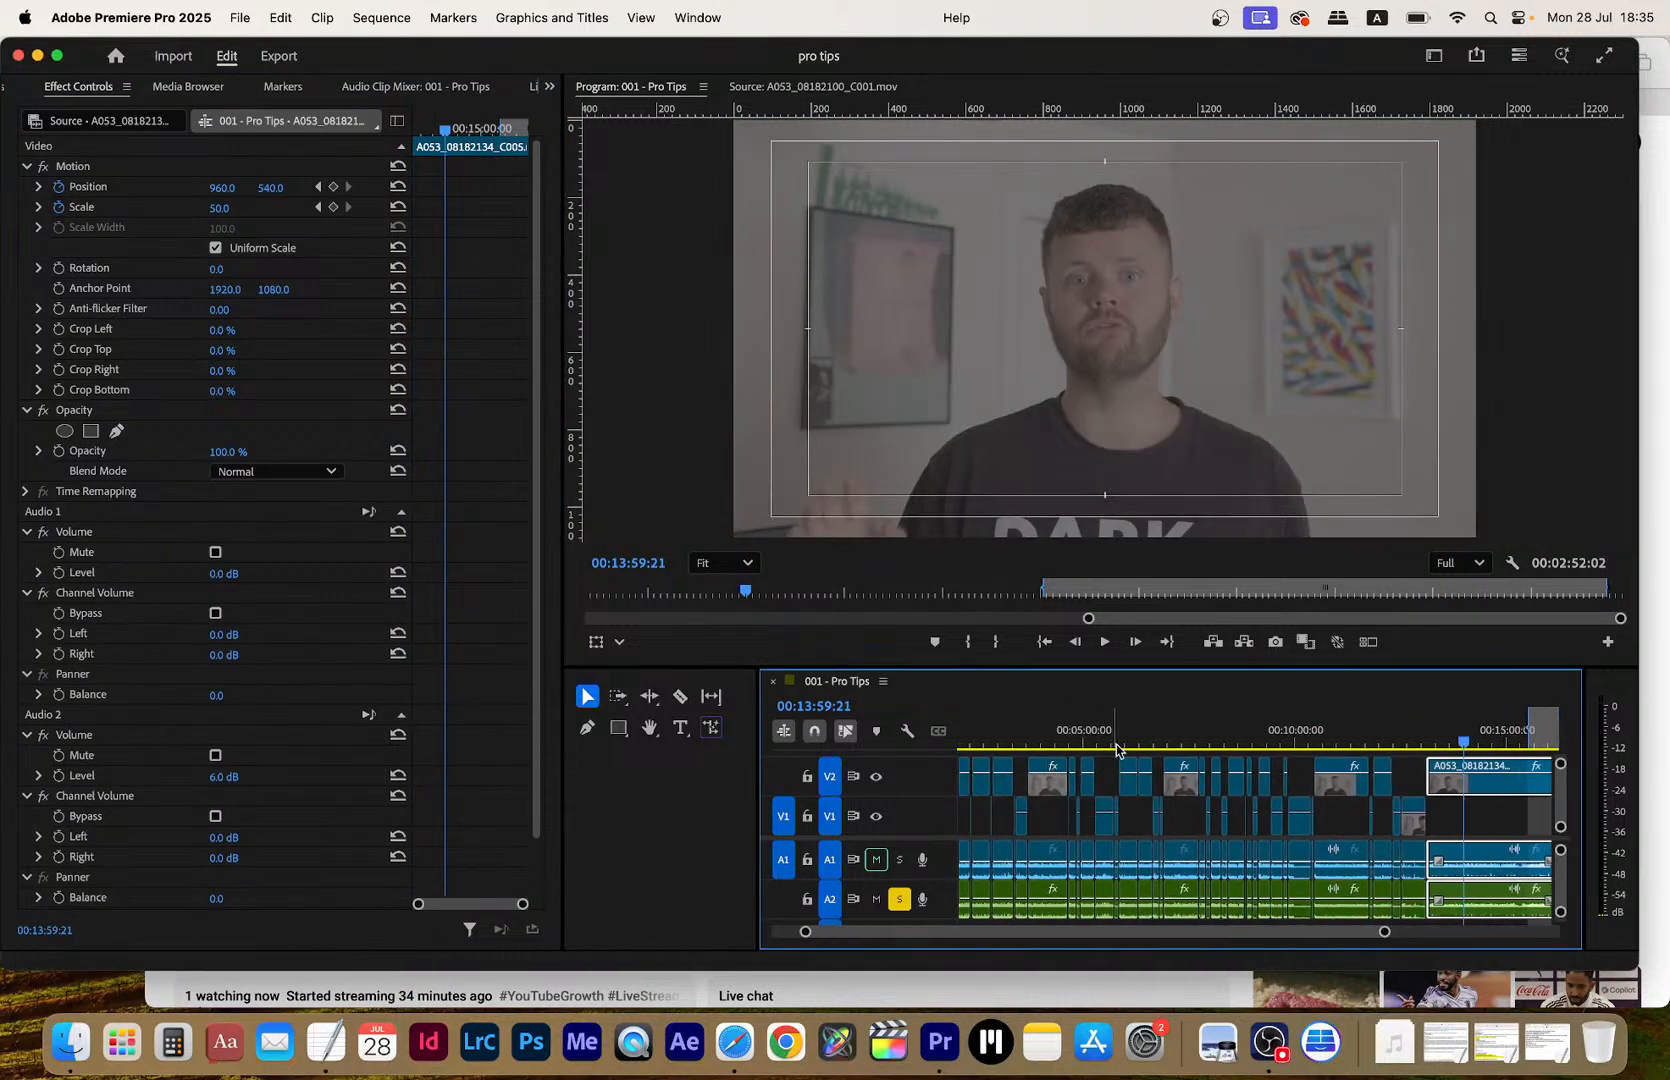
{"action": "key", "text": "super+v"}
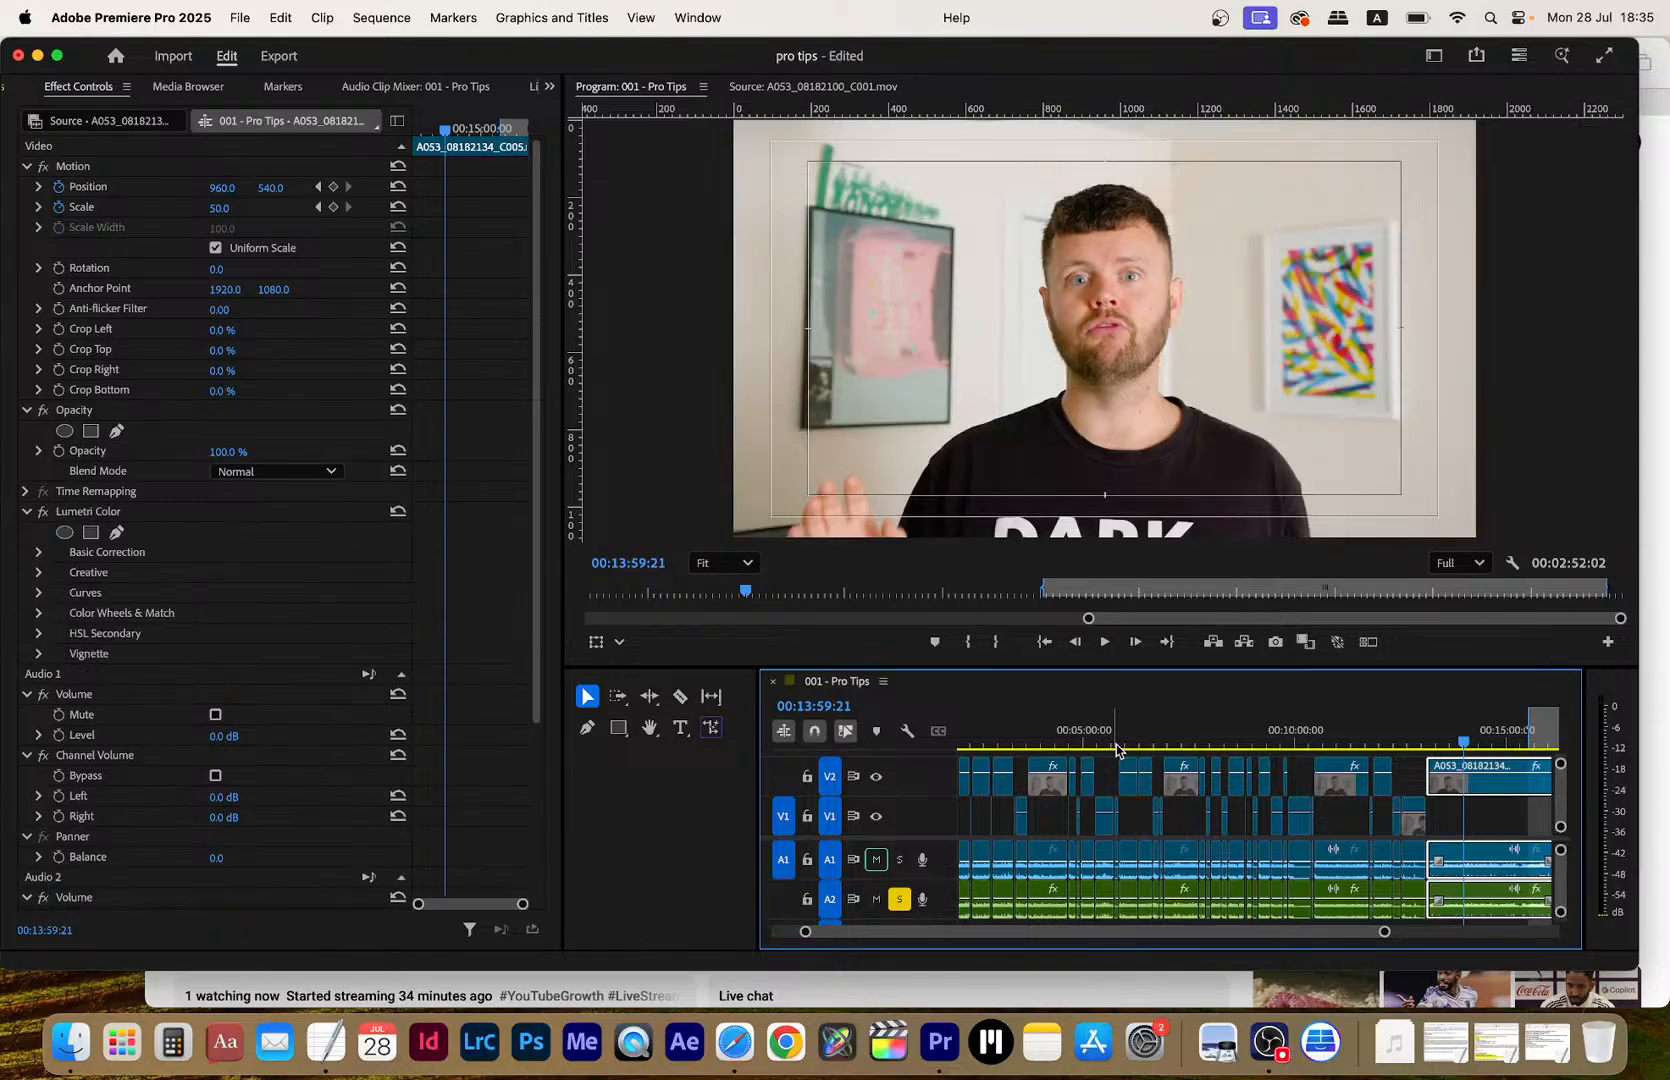
Apply the copied Lumetri Color effect to all V2 clips before the long clip and check the frame at 00:07:41:02
{"action": "key", "text": "grave"}
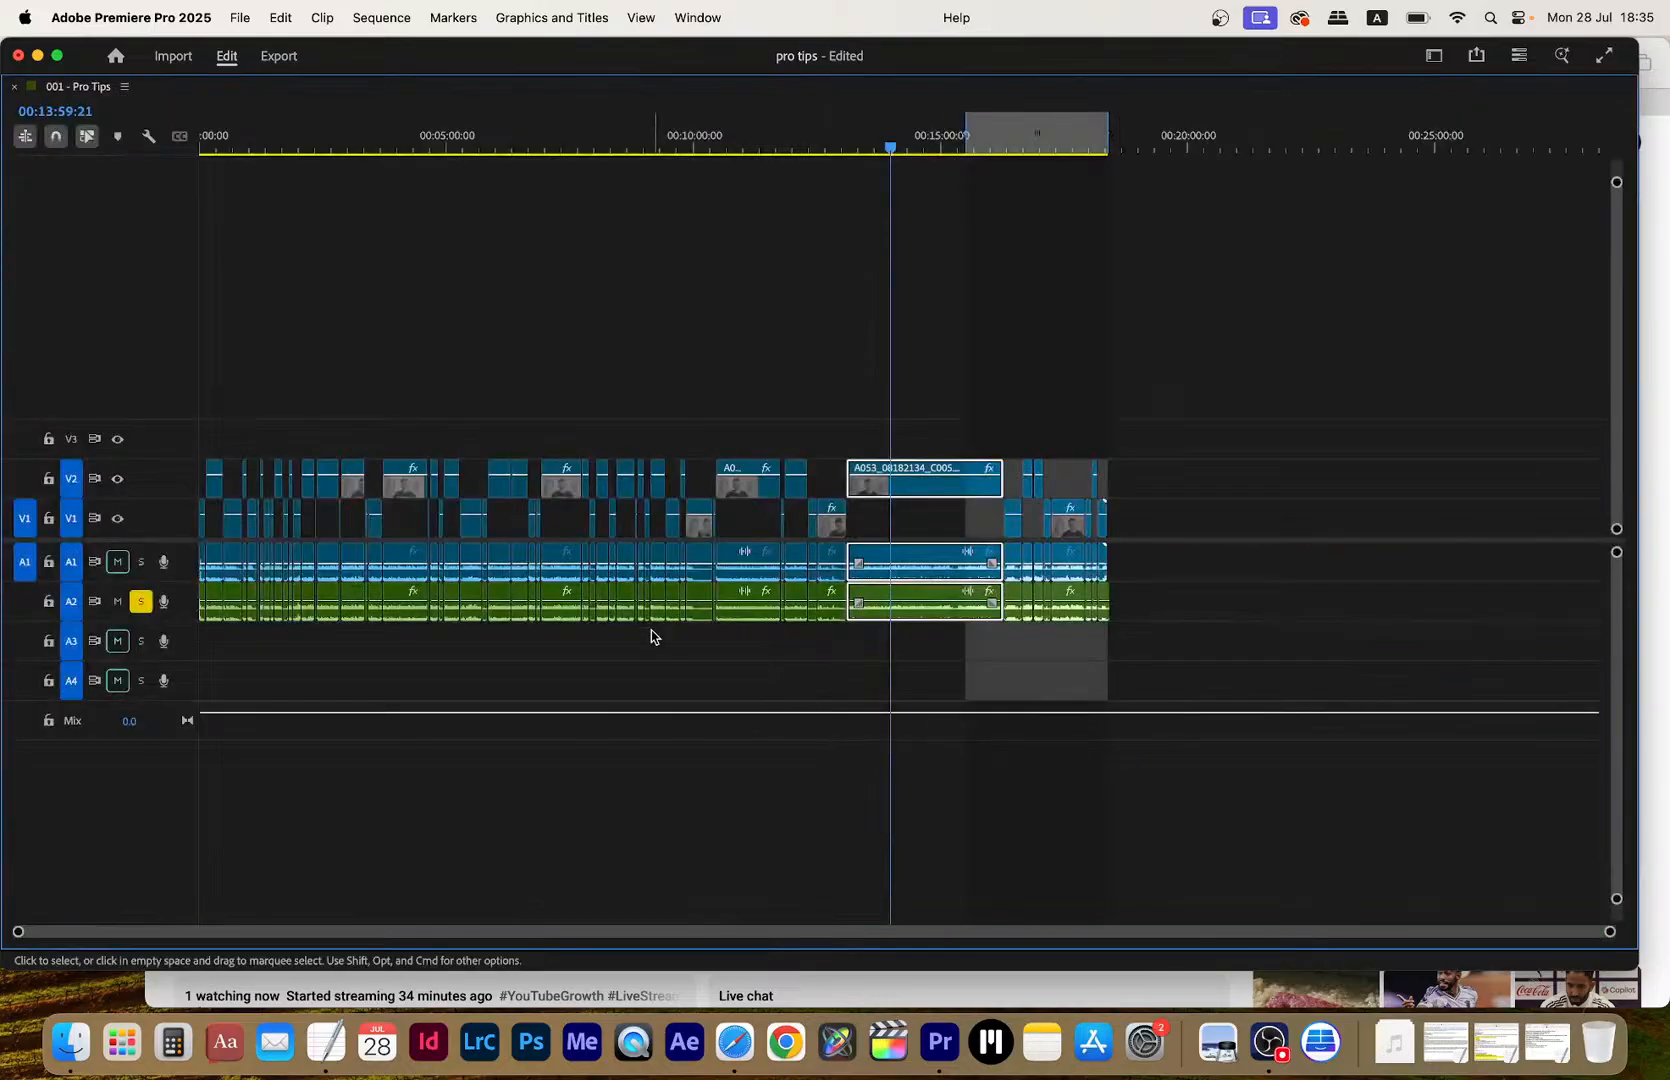
{"action": "left_click_drag", "start_coordinate": [835, 400], "coordinate": [219, 492]}
{"action": "left_click", "coordinate": [580, 148]}
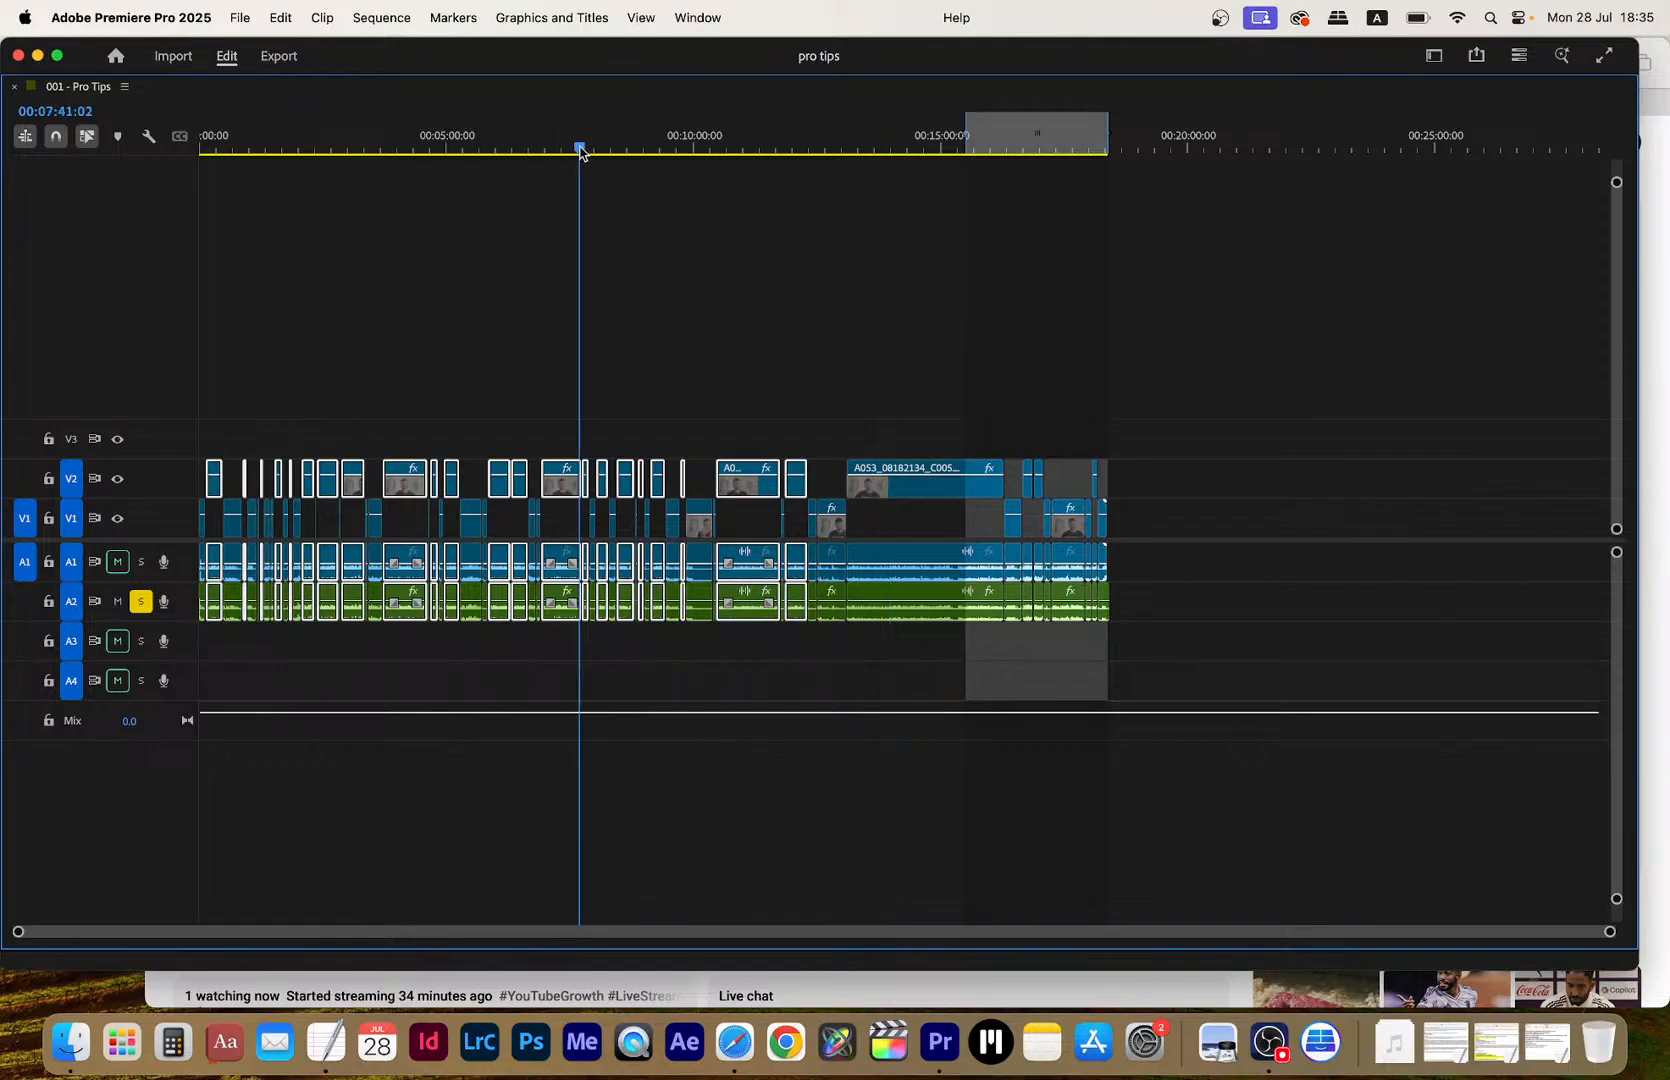
{"action": "key", "text": "grave"}
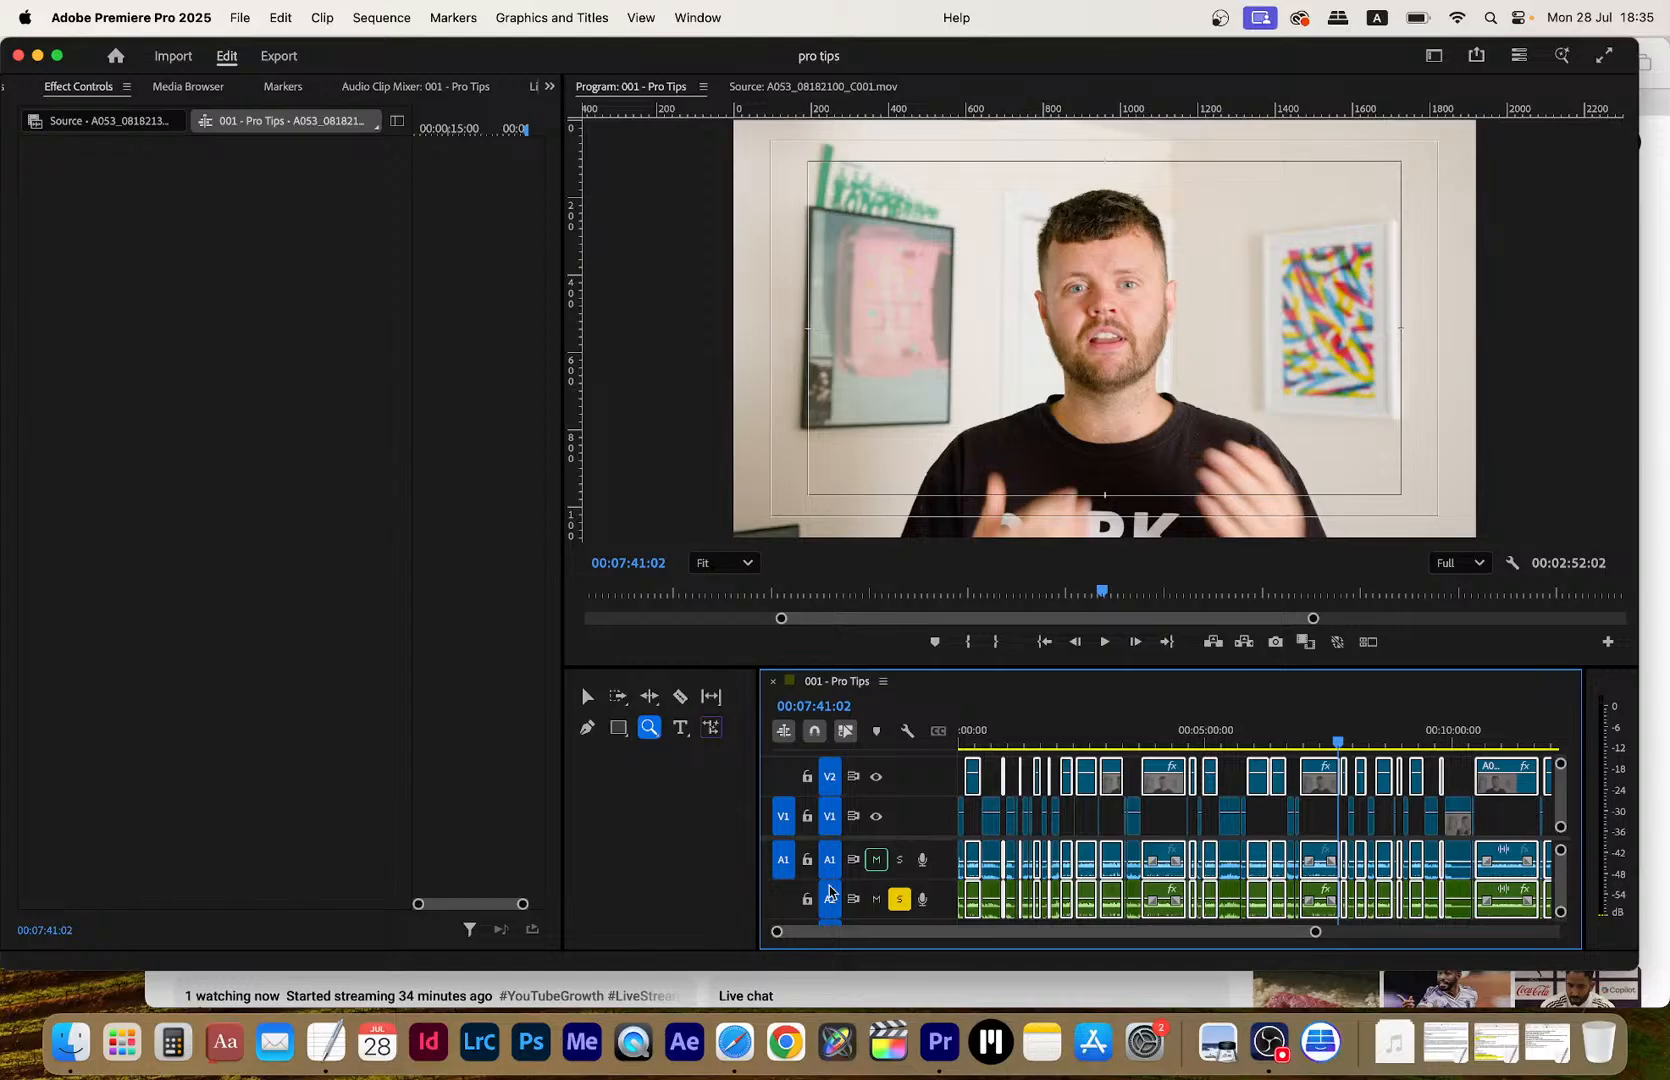
{"action": "left_click", "coordinate": [992, 746]}
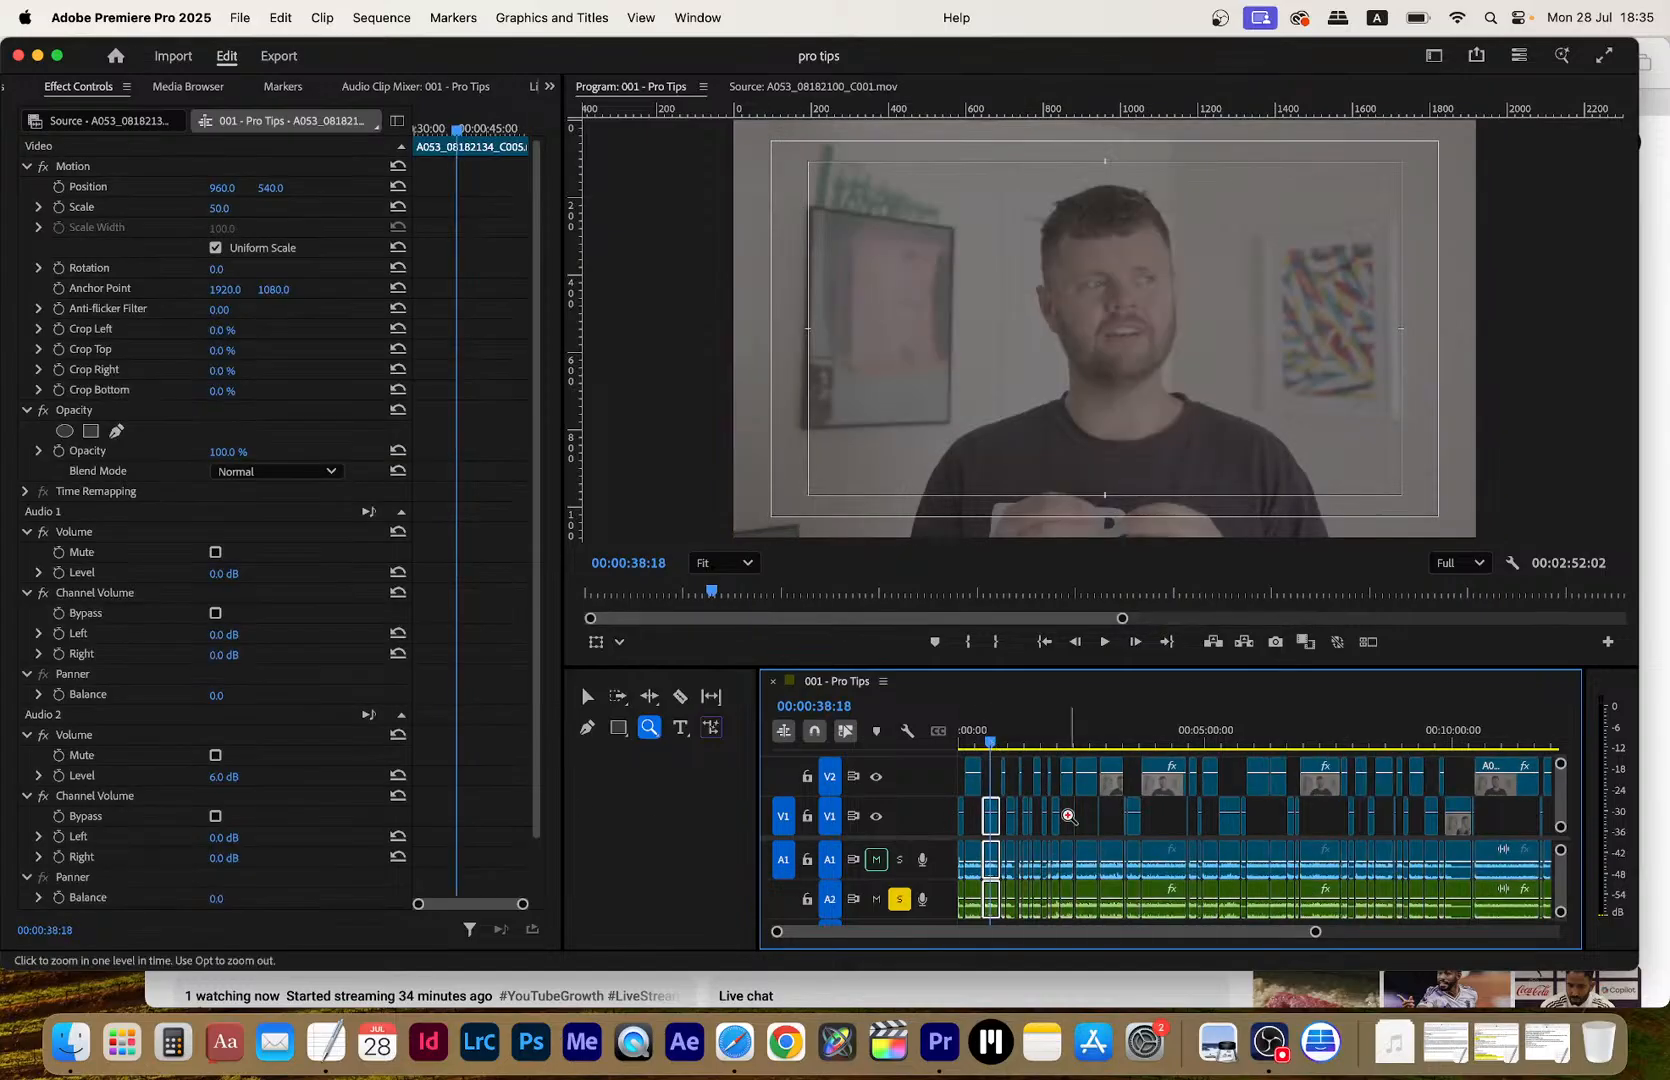
{"action": "key", "text": "a"}
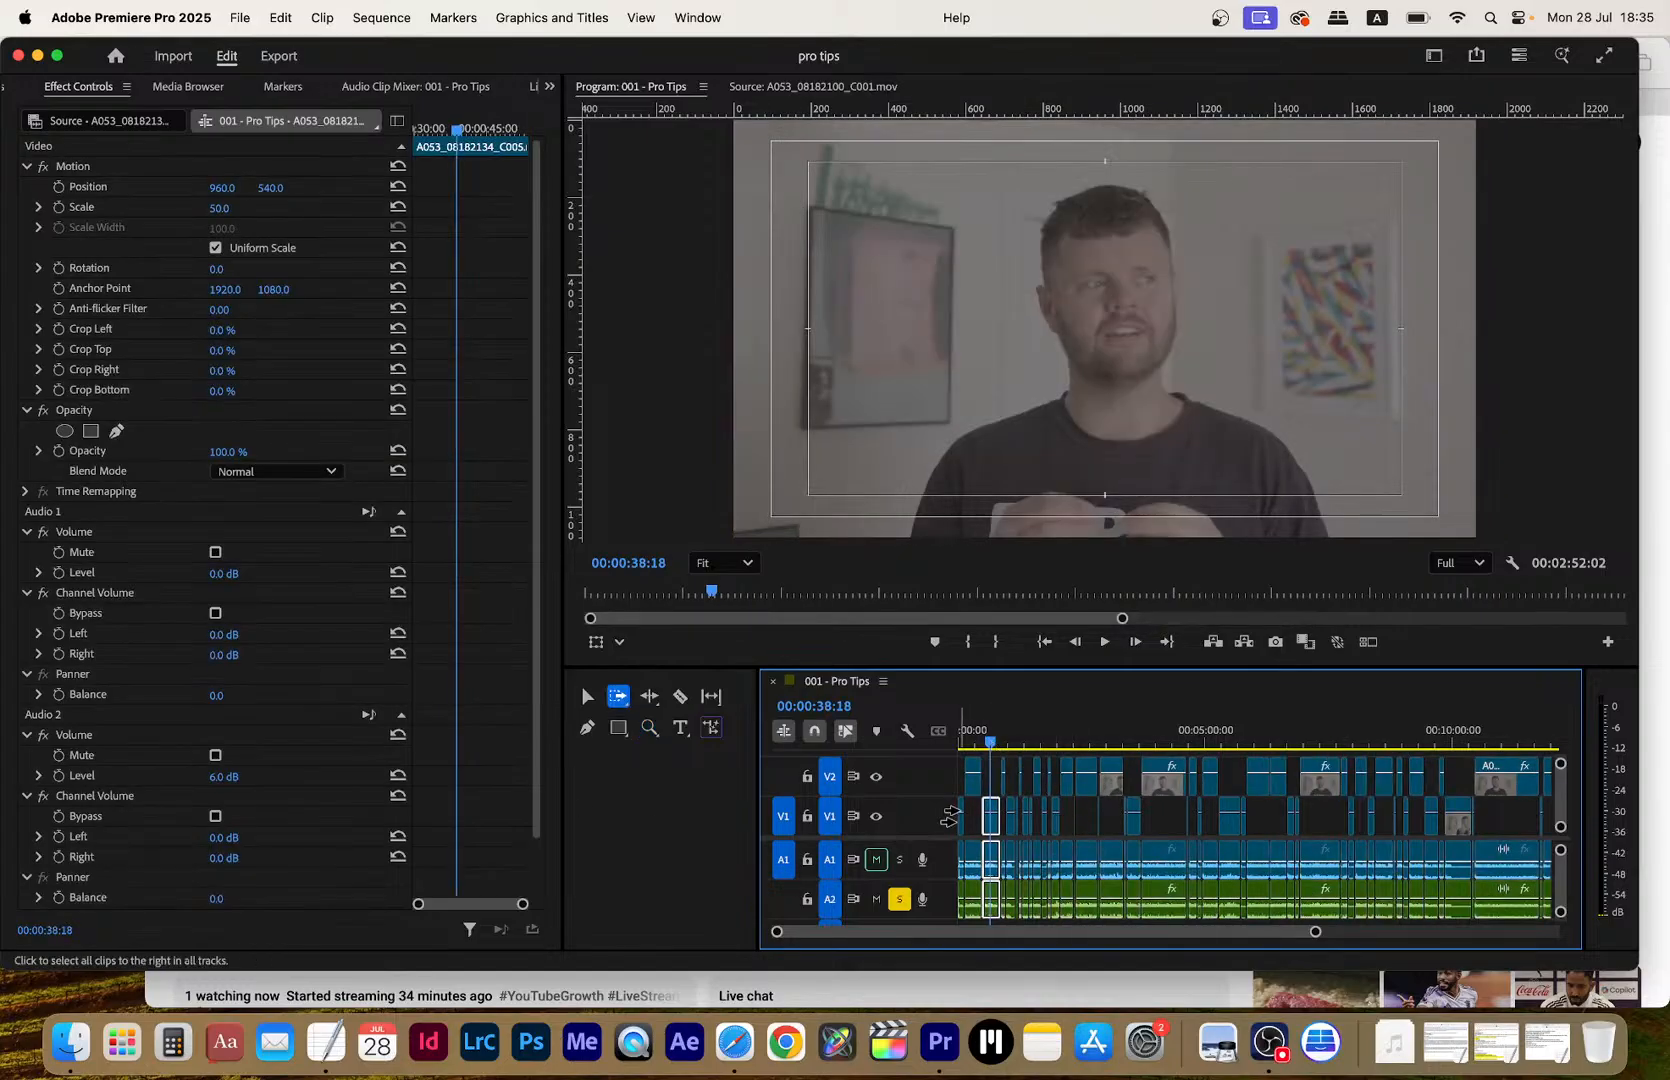
{"action": "left_click", "coordinate": [951, 812]}
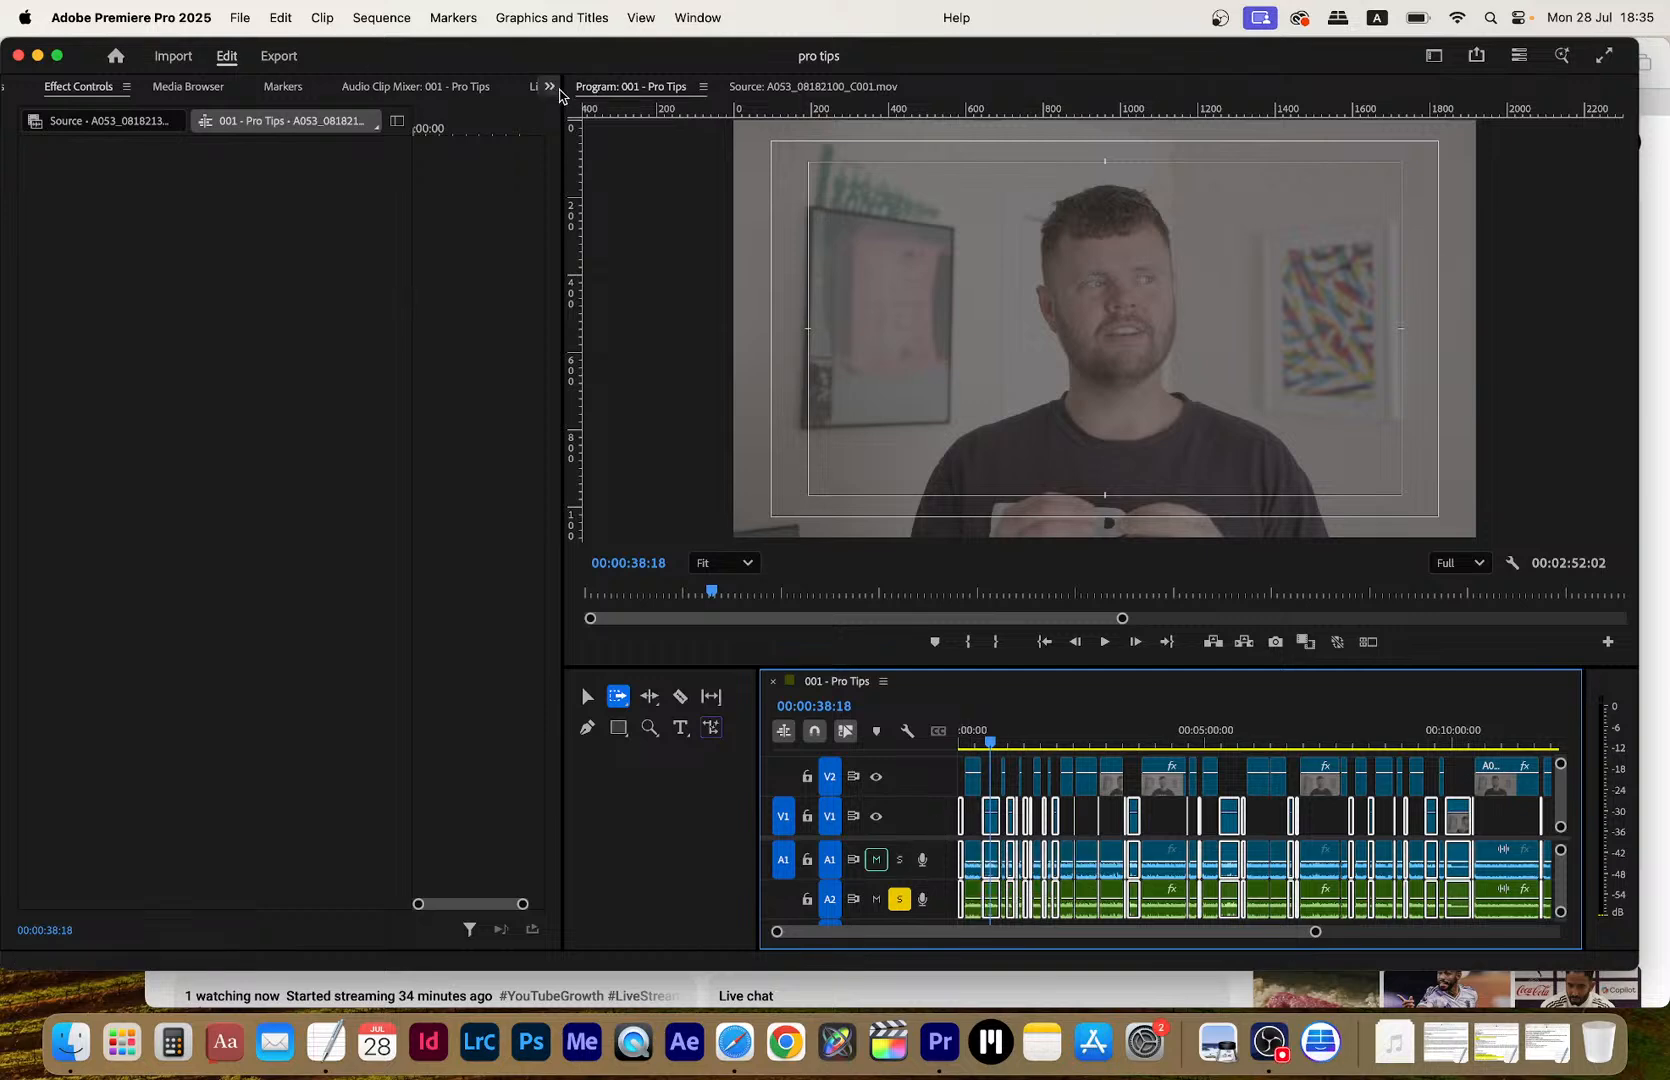
Duplicate the 001 - Pro Tips sequence in the project's sequences bin
{"action": "left_click", "coordinate": [549, 87]}
{"action": "left_click", "coordinate": [585, 116]}
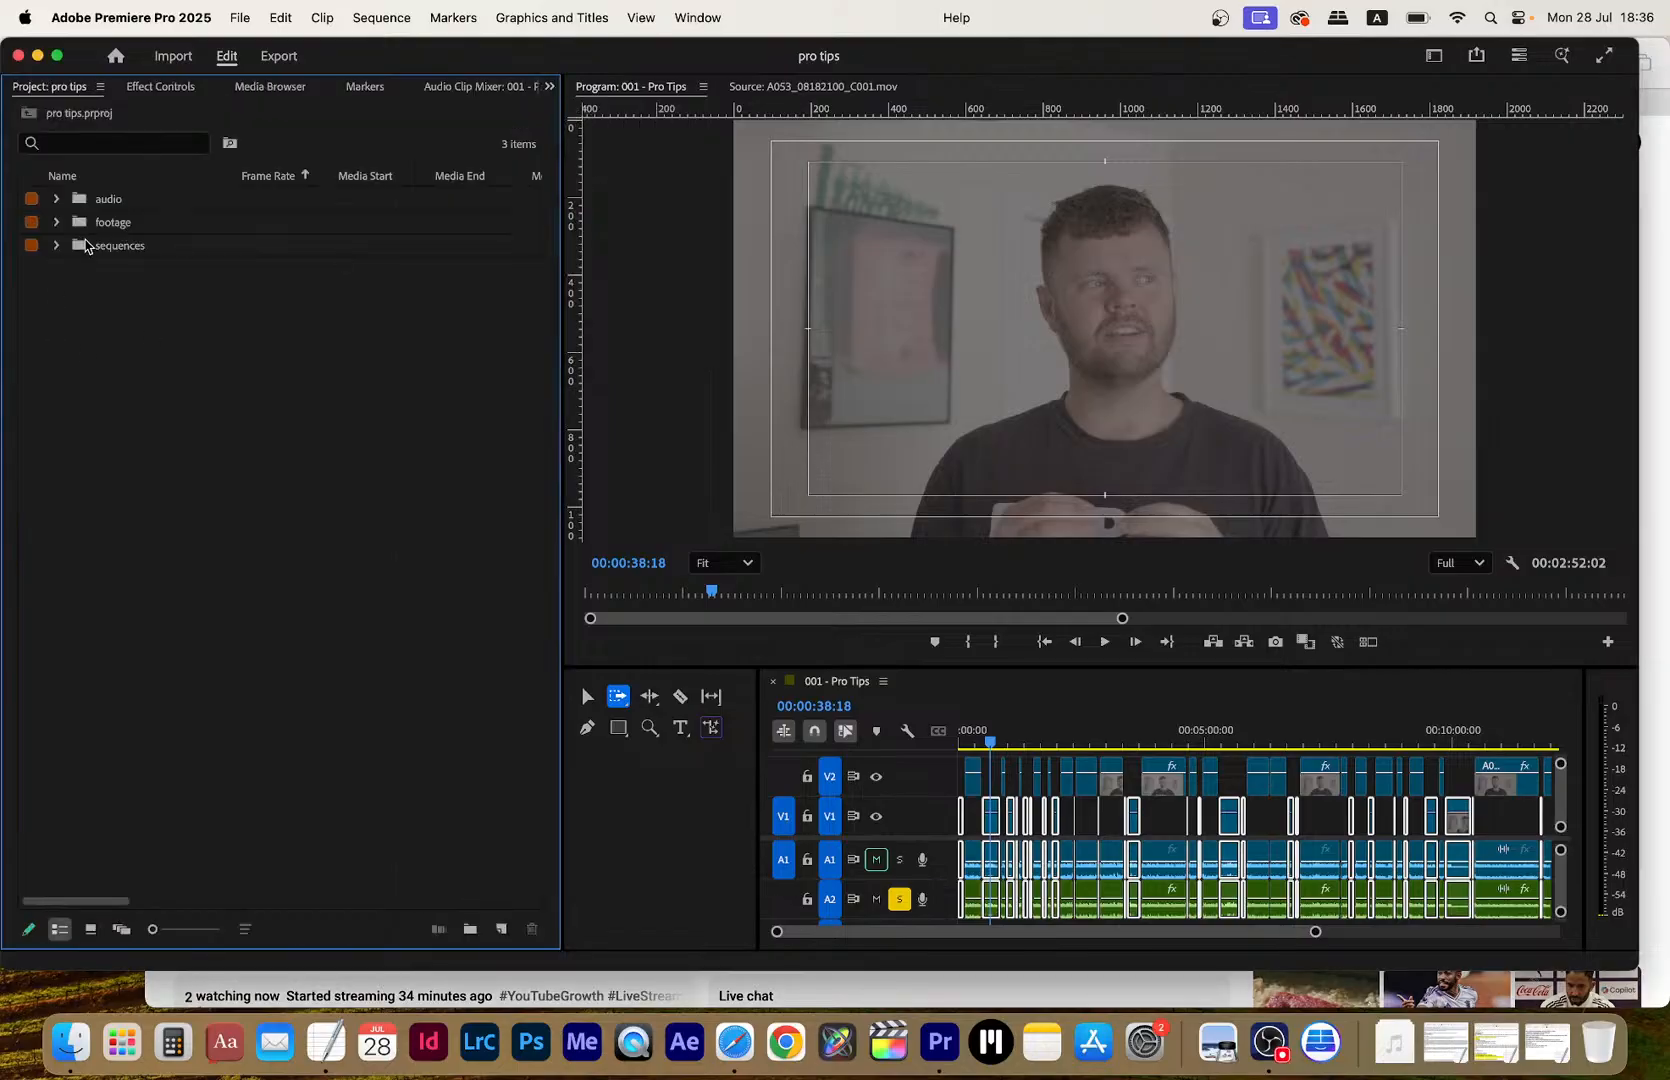
{"action": "left_click", "coordinate": [57, 245]}
{"action": "right_click", "coordinate": [103, 270]}
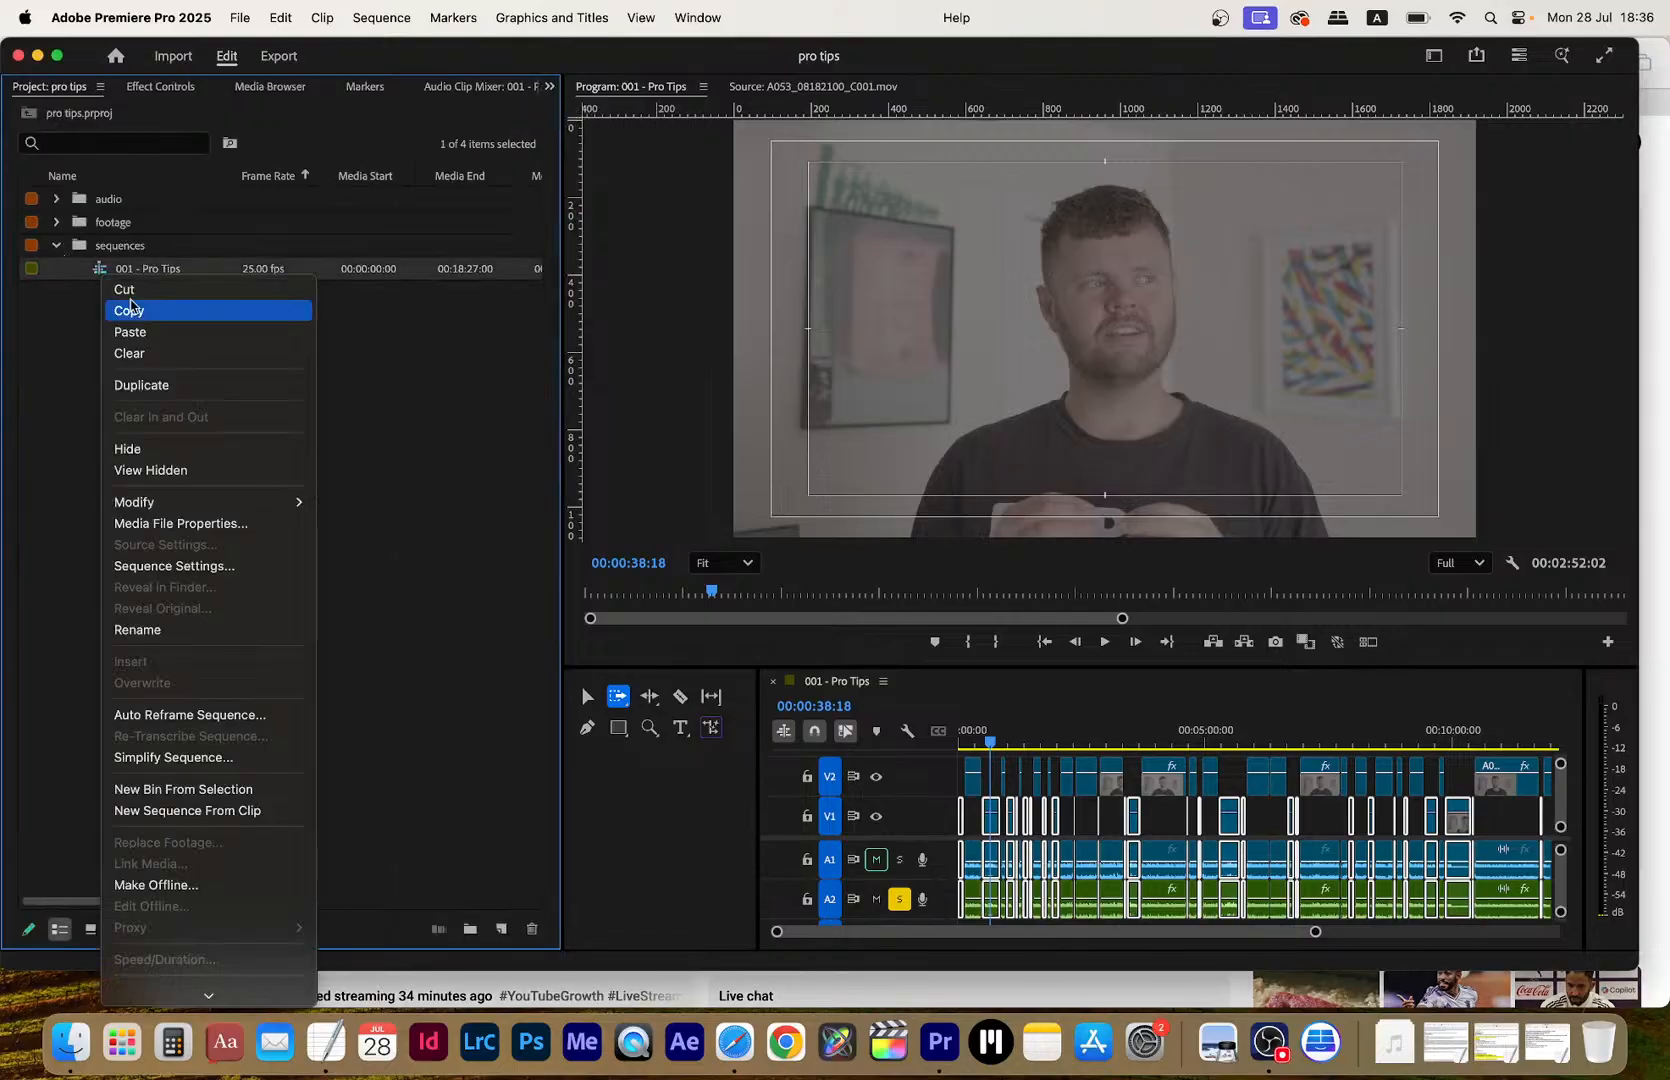
{"action": "left_click", "coordinate": [150, 385]}
Rename the duplicated sequence as 002 - Pro Tips and open it in the timeline
{"action": "key", "text": "Return"}
{"action": "key", "text": "BackSpace"}
{"action": "key", "text": "BackSpace"}
{"action": "key", "text": "BackSpace"}
{"action": "key", "text": "BackSpace"}
{"action": "key", "text": "BackSpace"}
{"action": "key", "text": "BackSpace"}
{"action": "key", "text": "BackSpace"}
{"action": "key", "text": "BackSpace"}
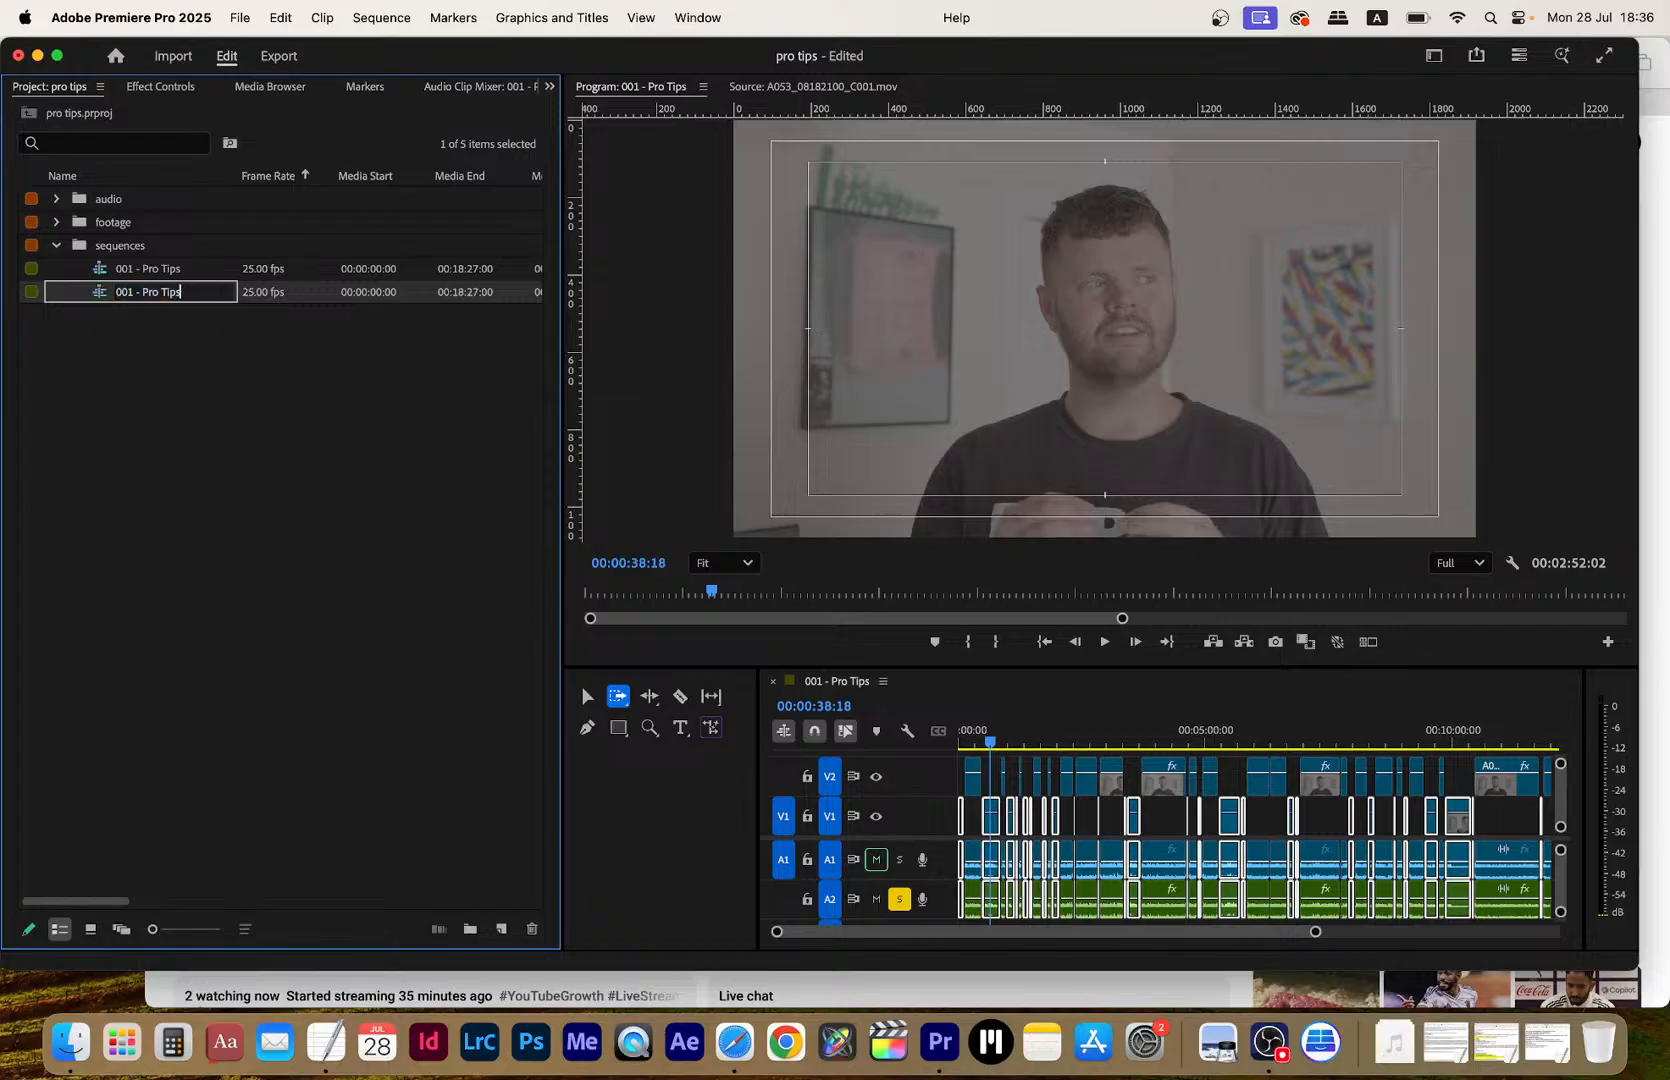
{"action": "key", "text": "BackSpace"}
{"action": "type", "text": "2"}
{"action": "key", "text": "Return"}
{"action": "double_click", "coordinate": [100, 293]}
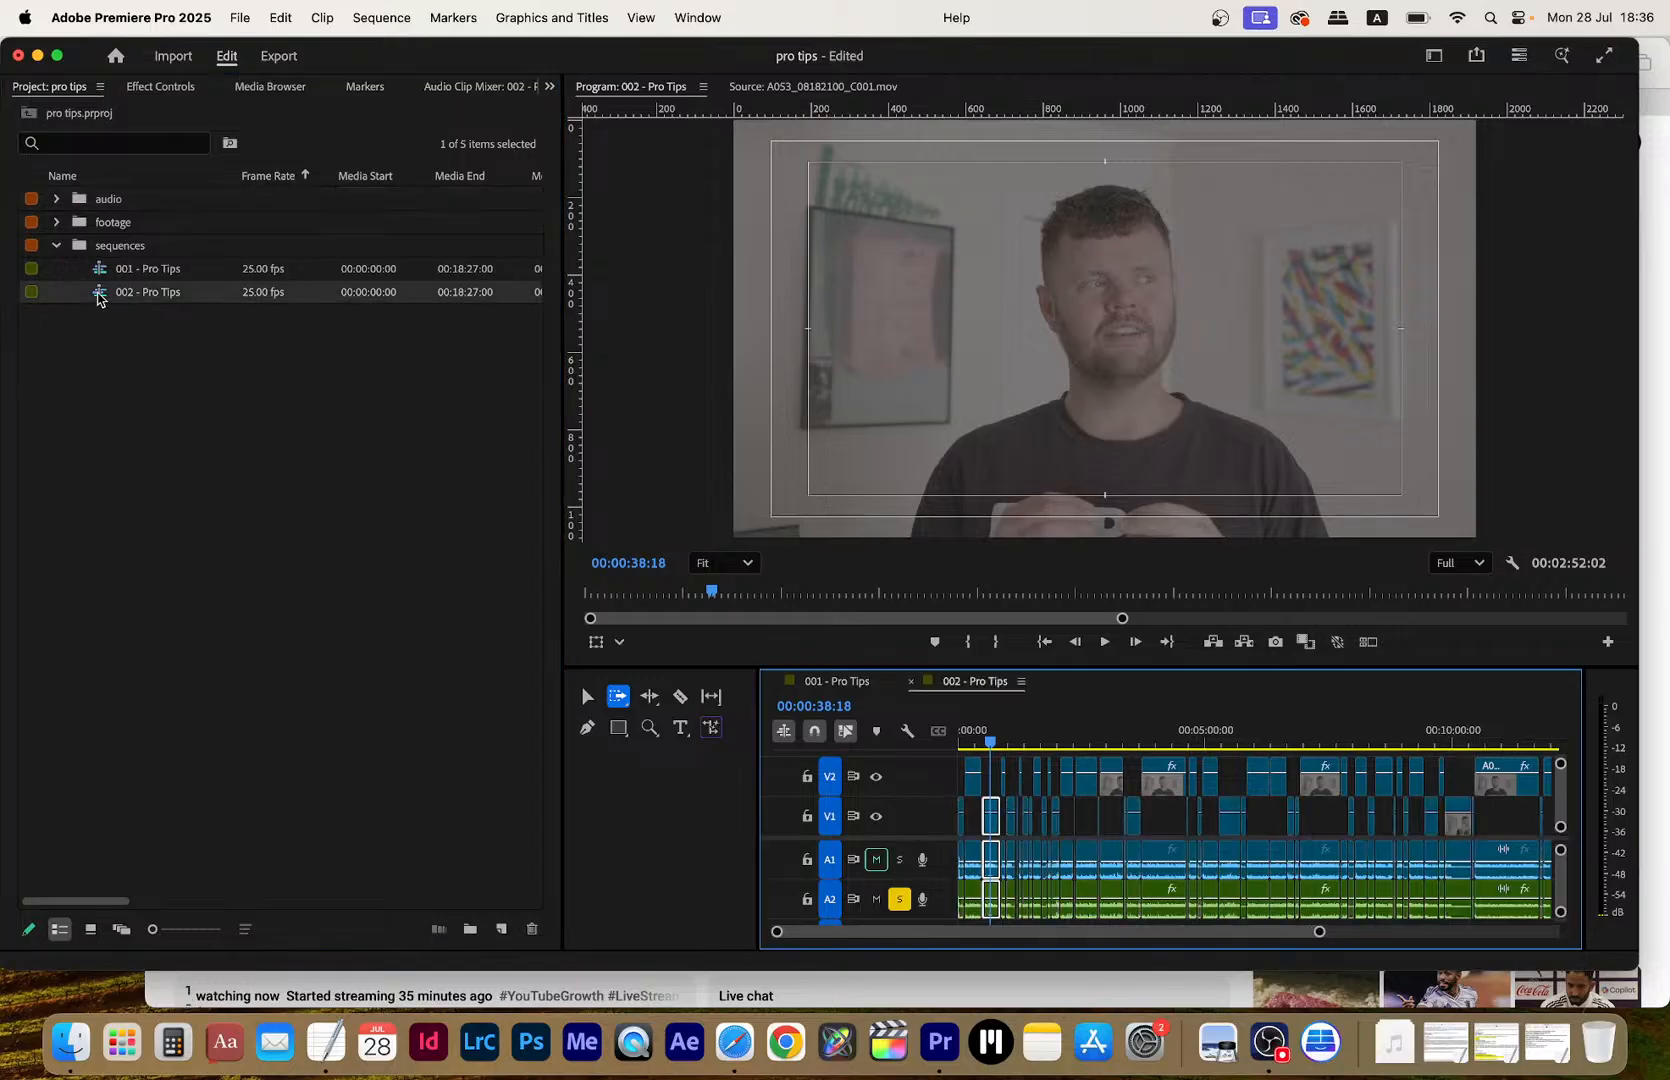
Delete all V1 clips from the 002 - Pro Tips sequence and check the frame at 00:00:10:14
{"action": "left_click", "coordinate": [960, 823], "text": "shift"}
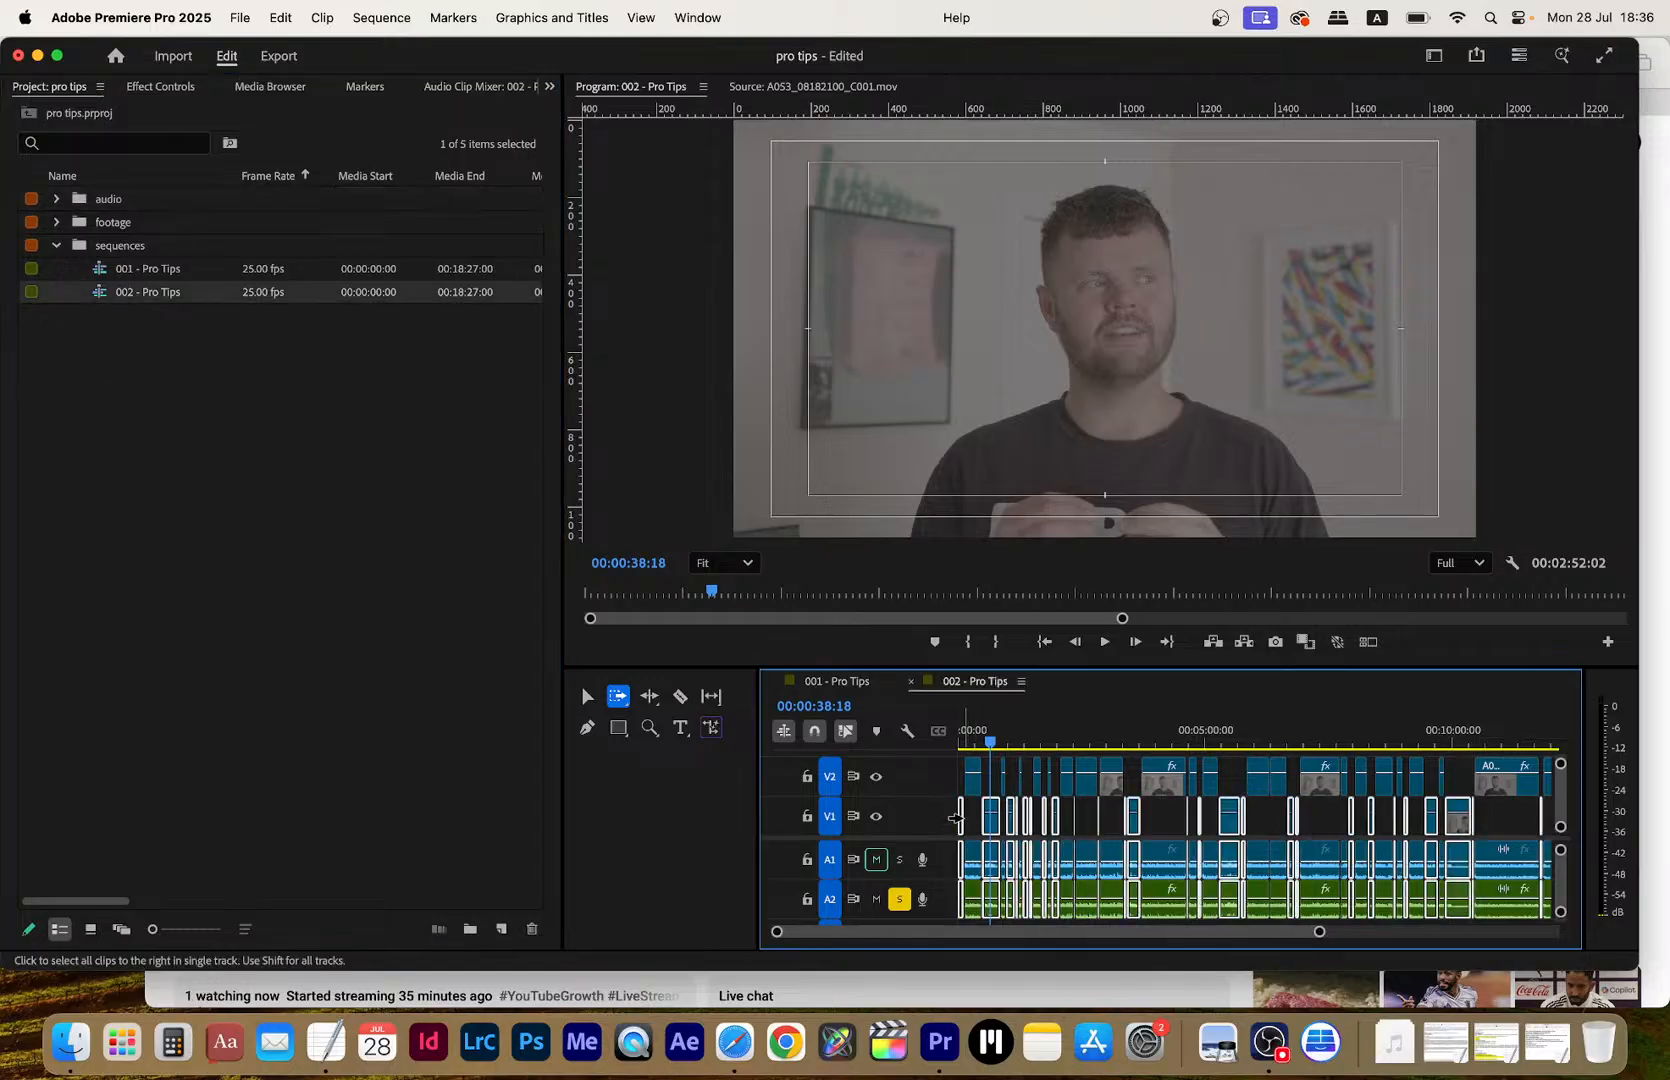
{"action": "key", "text": "Delete"}
{"action": "left_click", "coordinate": [968, 735]}
{"action": "left_click_drag", "start_coordinate": [969, 735], "coordinate": [968, 735]}
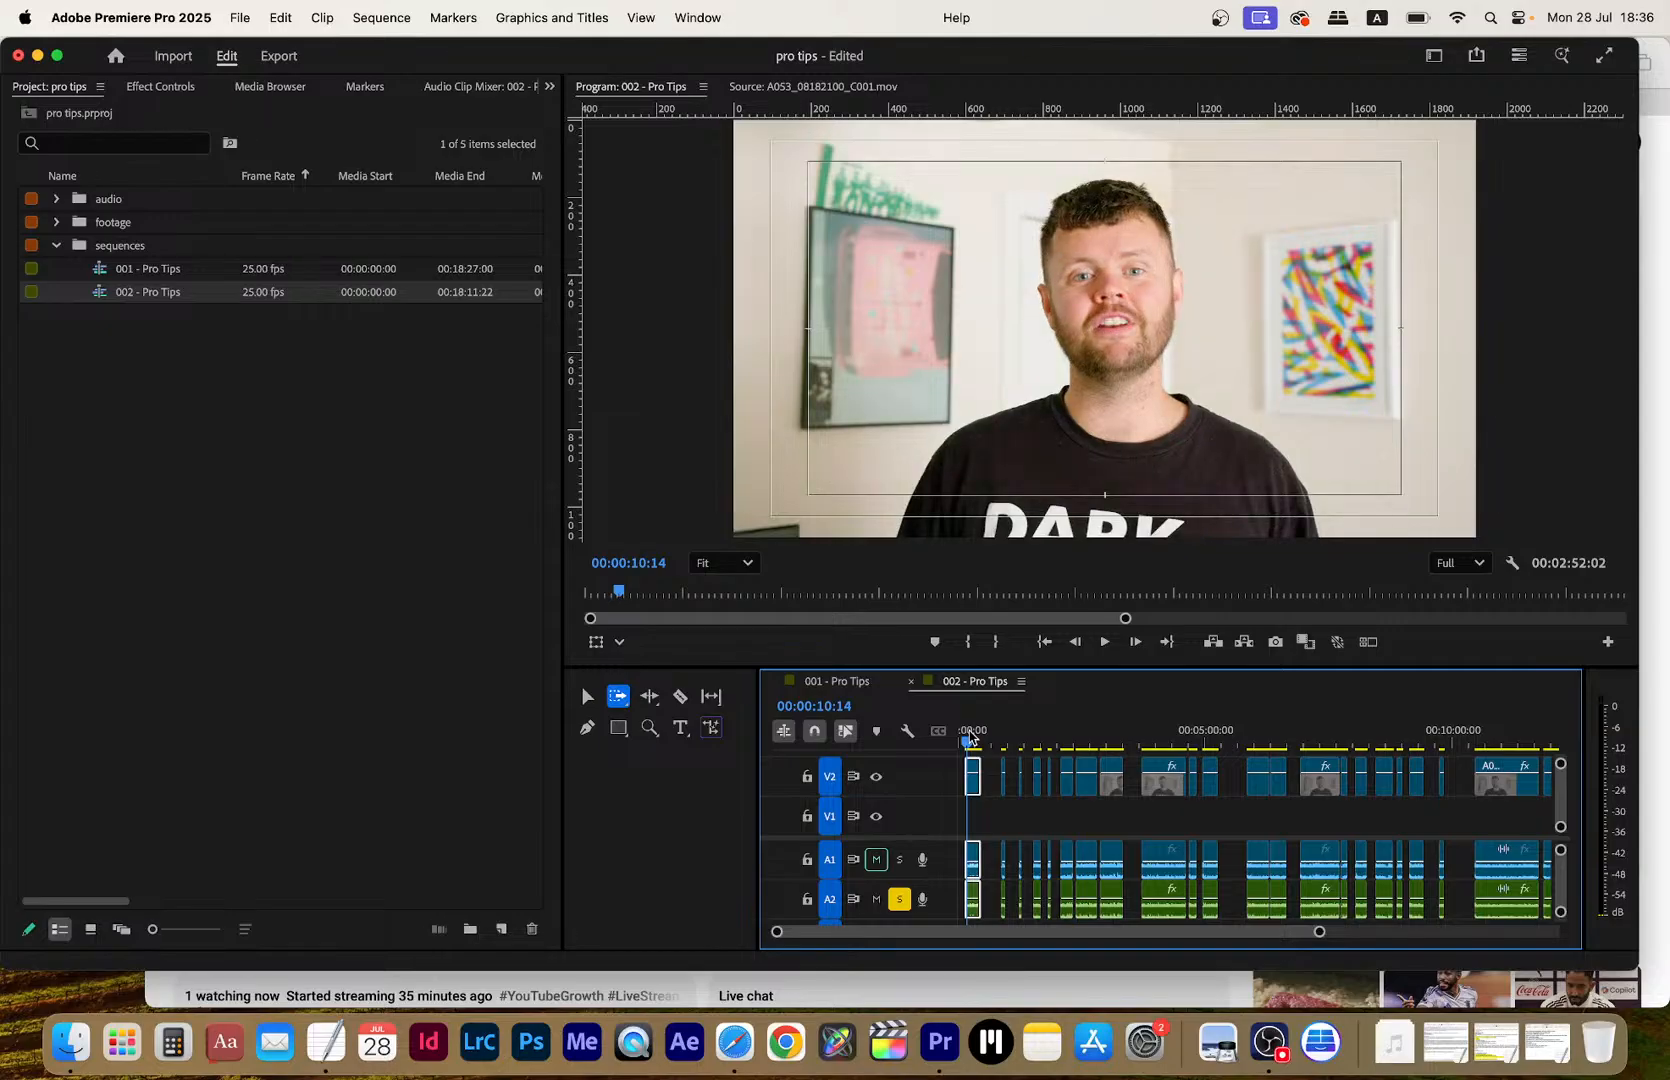
Move all remaining V2 clips down to V1, keeping their timing
{"action": "left_click", "coordinate": [972, 785]}
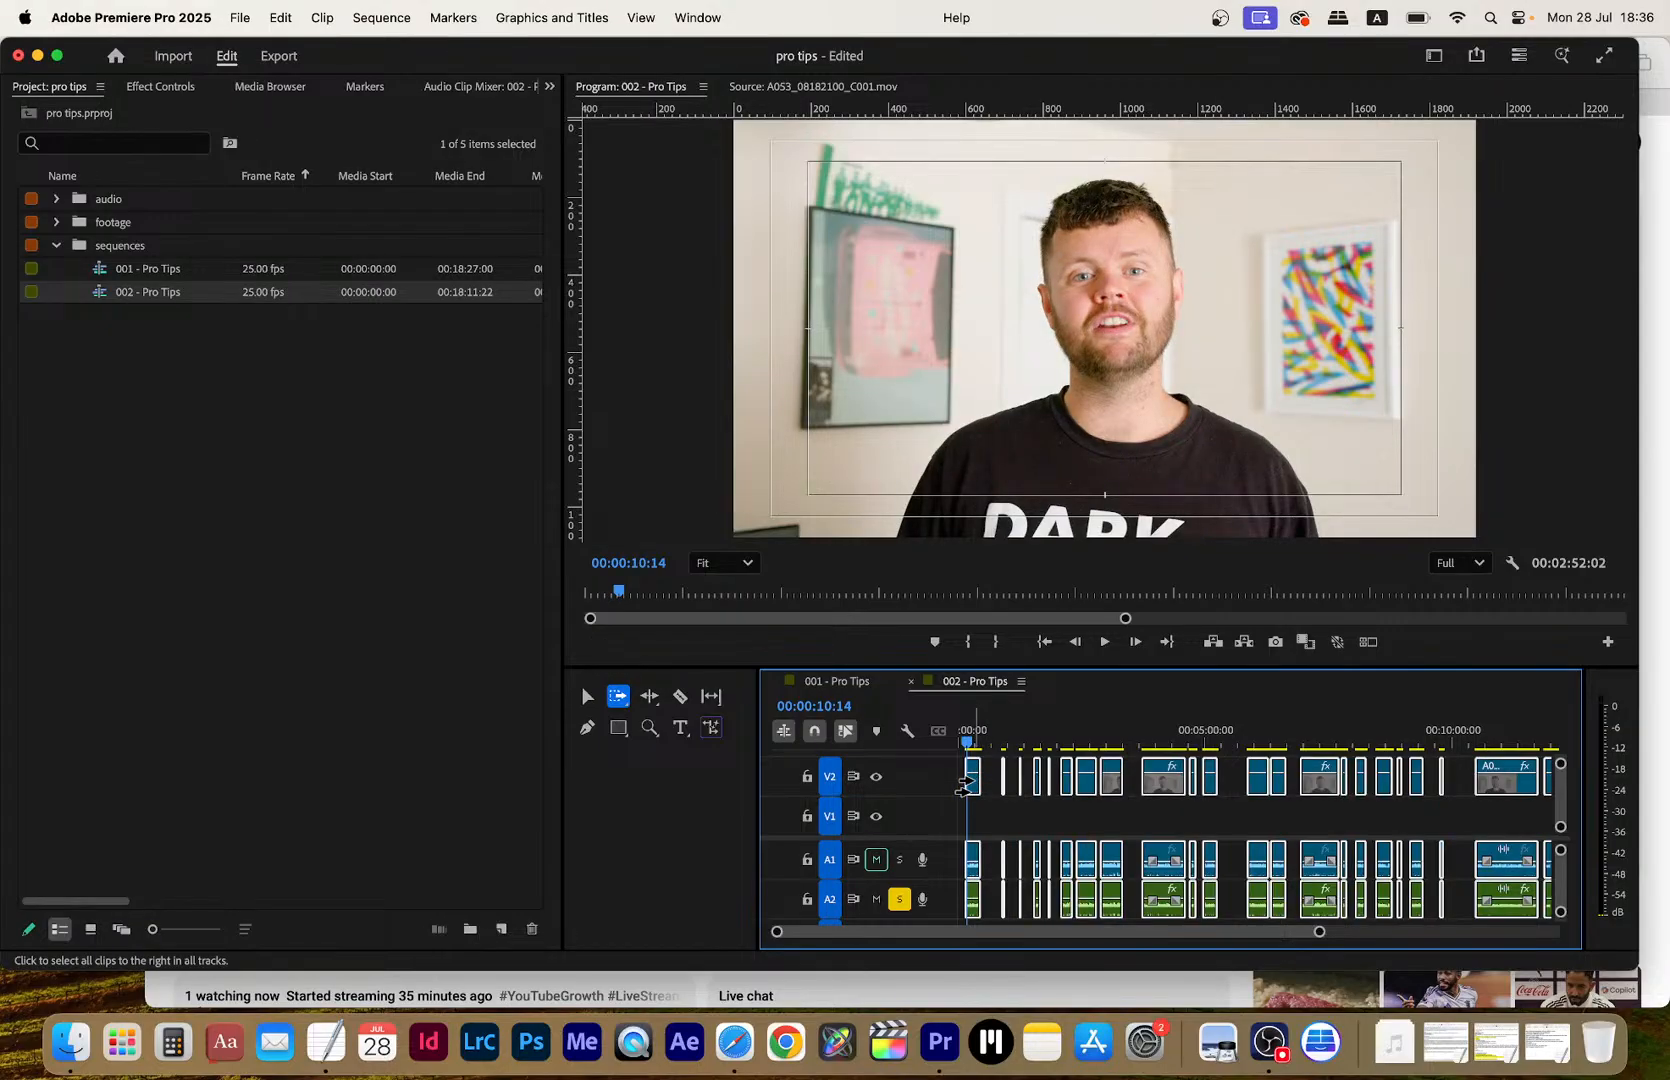
{"action": "key", "text": "v"}
{"action": "left_click_drag", "start_coordinate": [972, 785], "coordinate": [975, 822]}
Ripple-trim every gap between the V1 clips from the sequence start through 00:11:52:08 and save the project
{"action": "key", "text": "Home"}
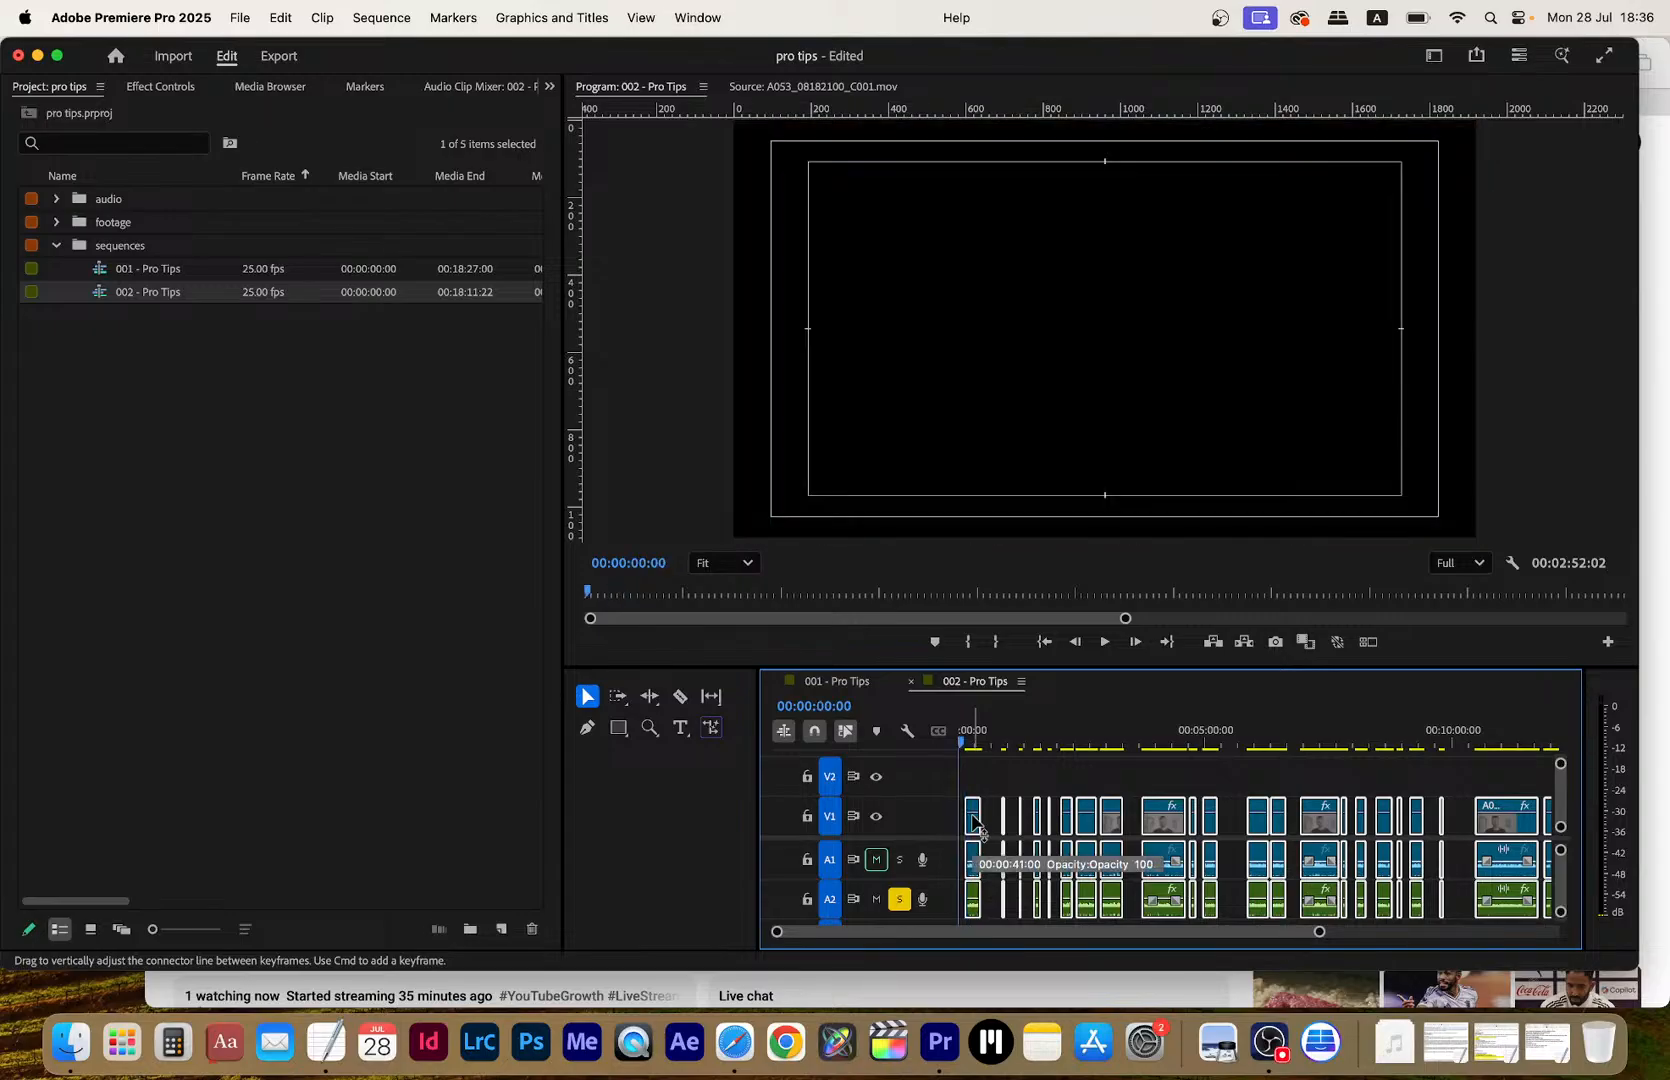
{"action": "key", "text": "w"}
{"action": "key", "text": "Down"}
{"action": "key", "text": "w"}
{"action": "key", "text": "Down"}
{"action": "key", "text": "w"}
{"action": "key", "text": "Down"}
{"action": "key", "text": "w"}
{"action": "key", "text": "Down"}
{"action": "key", "text": "w"}
{"action": "key", "text": "Down"}
{"action": "key", "text": "w"}
{"action": "key", "text": "Down"}
{"action": "key", "text": "w"}
{"action": "key", "text": "Down"}
{"action": "key", "text": "w"}
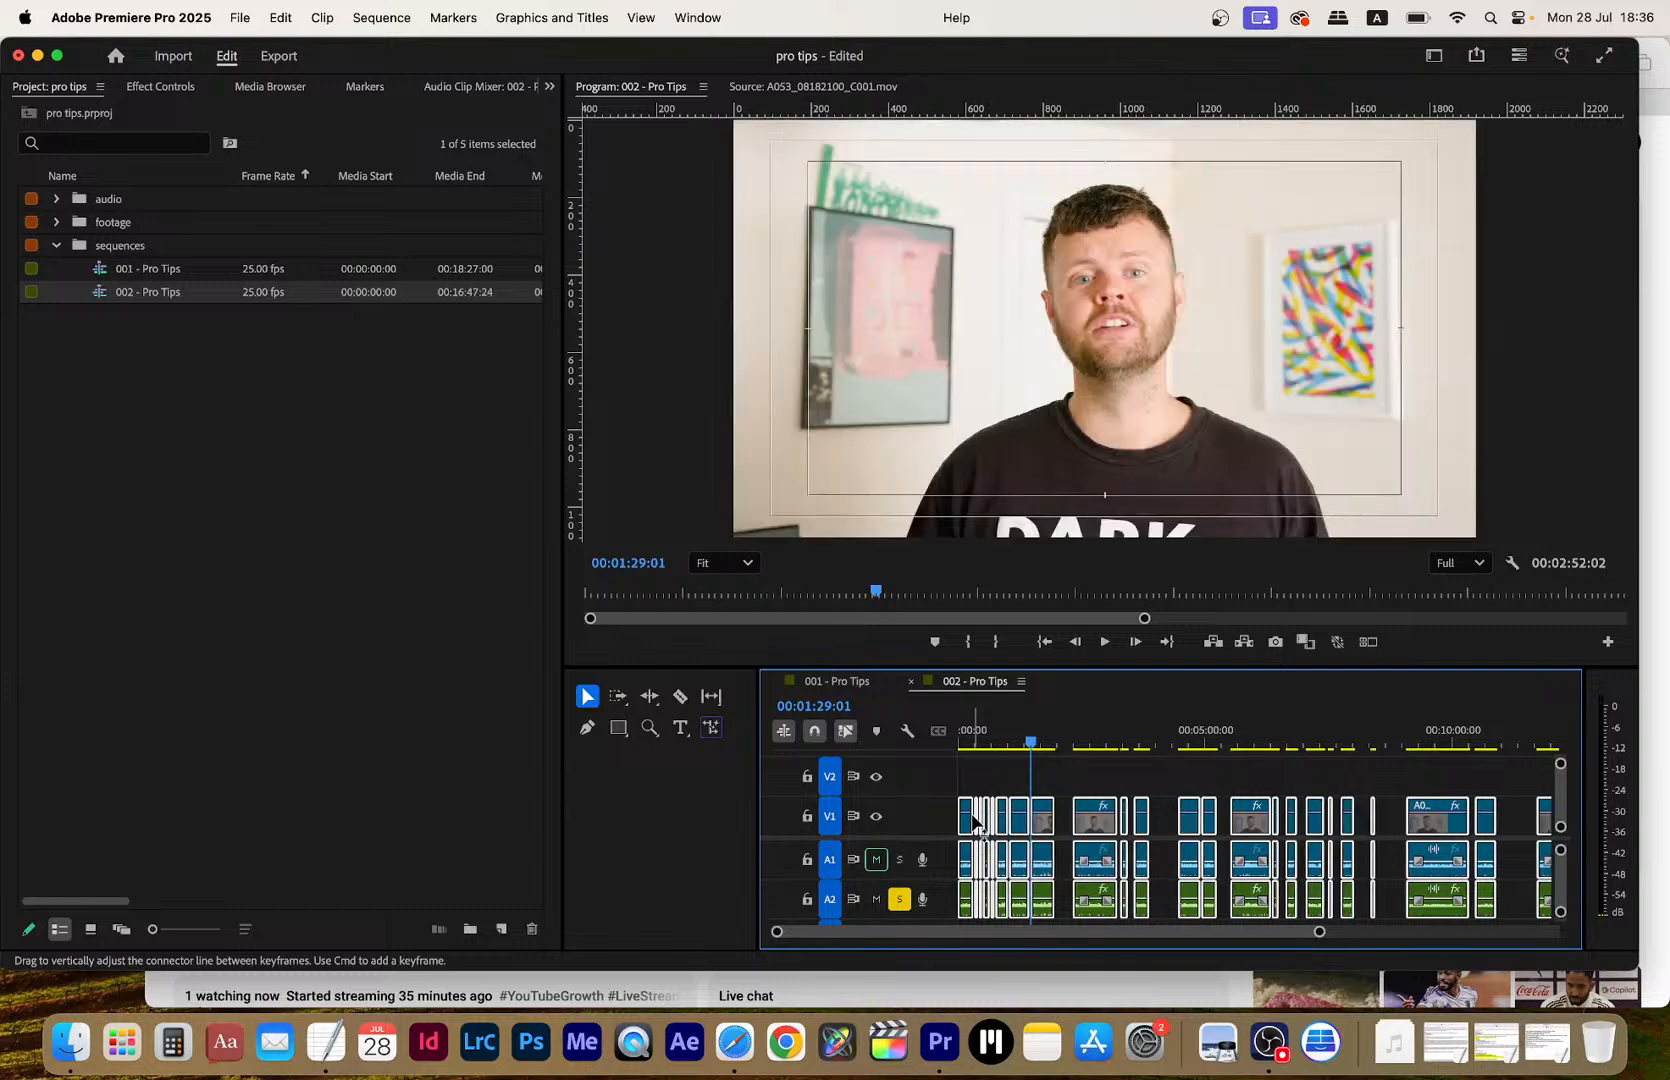
{"action": "key", "text": "Down"}
{"action": "key", "text": "w"}
{"action": "key", "text": "Down"}
{"action": "key", "text": "w"}
{"action": "key", "text": "Down"}
{"action": "key", "text": "w"}
{"action": "key", "text": "Down"}
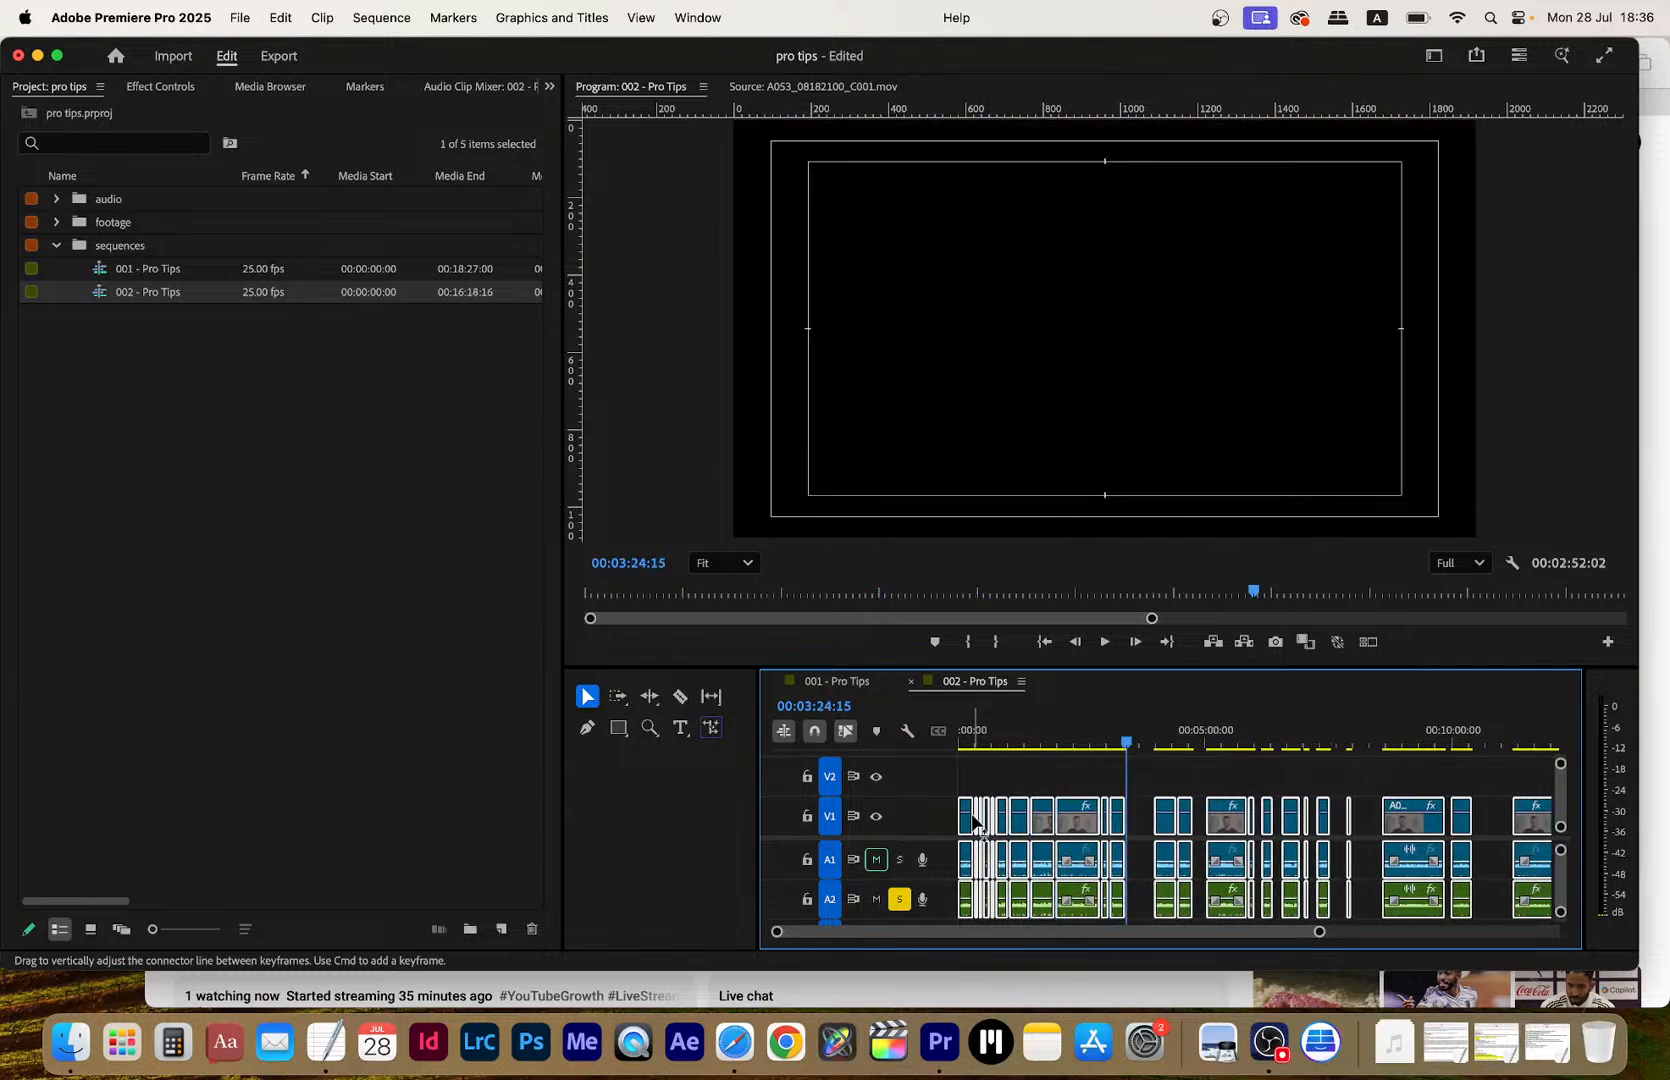
{"action": "key", "text": "w"}
{"action": "key", "text": "Down"}
{"action": "key", "text": "w"}
{"action": "key", "text": "Down"}
{"action": "key", "text": "w"}
{"action": "key", "text": "Down"}
{"action": "key", "text": "w"}
{"action": "key", "text": "Down"}
{"action": "key", "text": "w"}
{"action": "key", "text": "Down"}
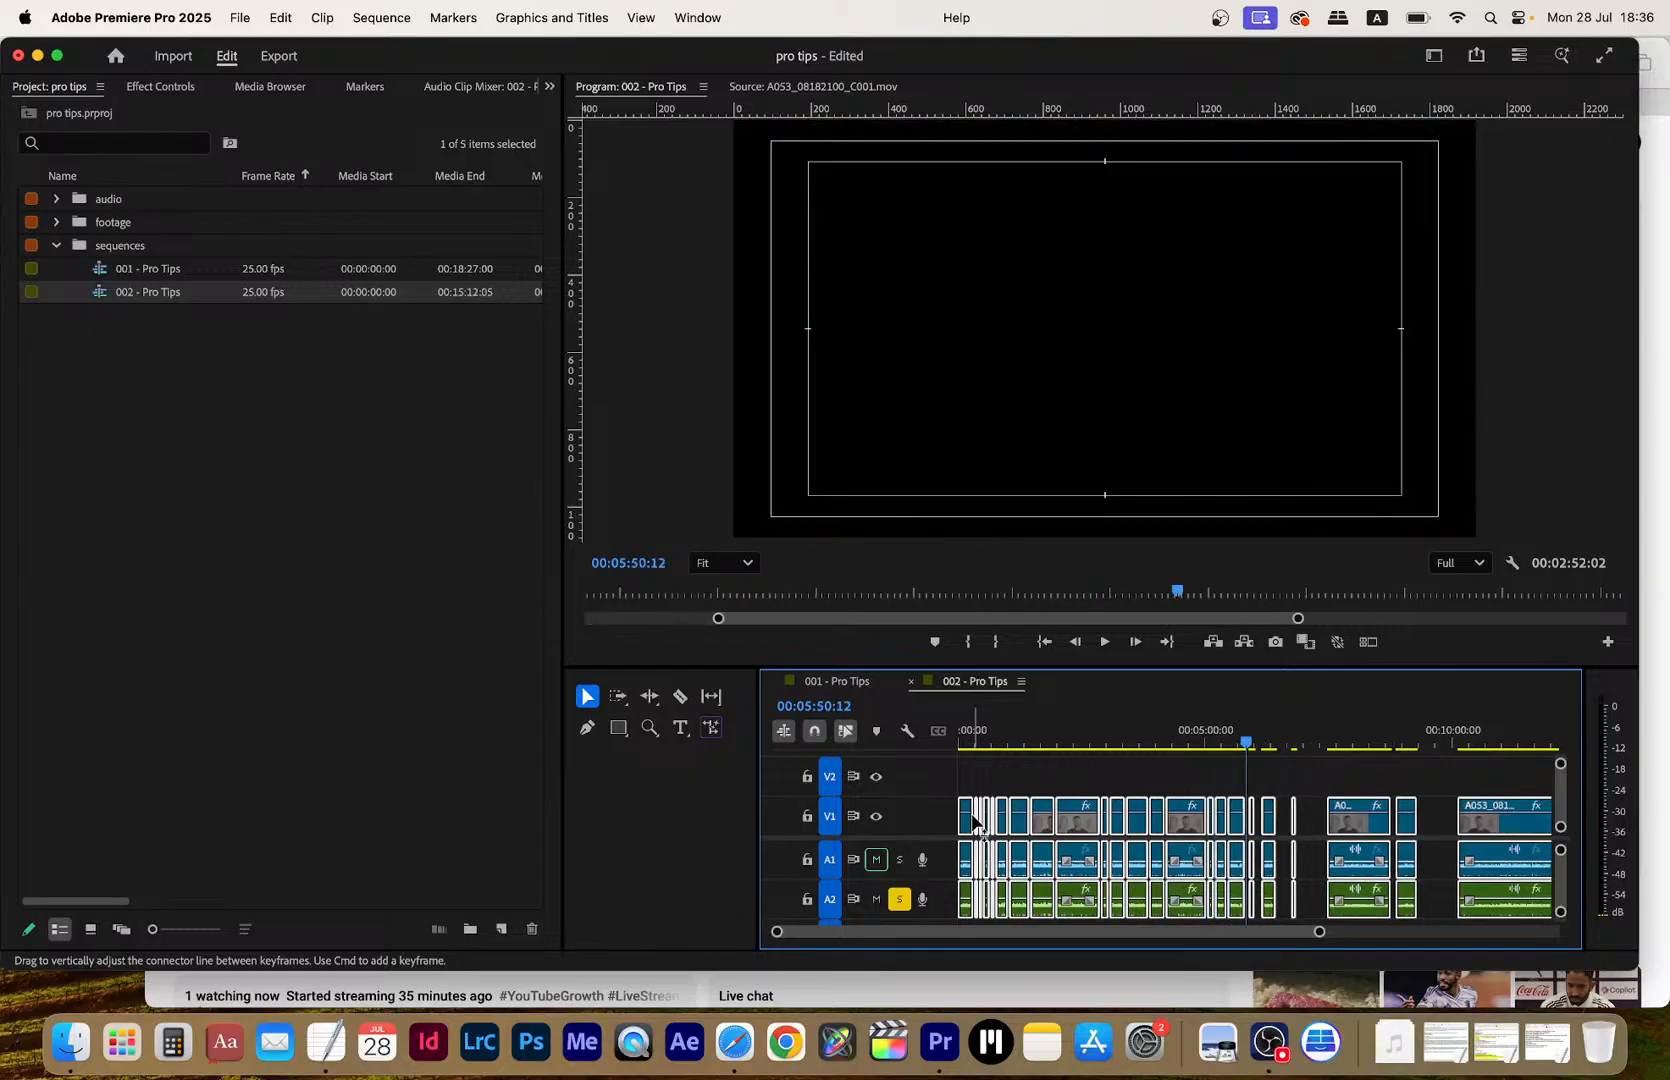
{"action": "key", "text": "w"}
{"action": "key", "text": "Down"}
{"action": "key", "text": "w"}
{"action": "key", "text": "Down"}
{"action": "key", "text": "w"}
{"action": "key", "text": "Down"}
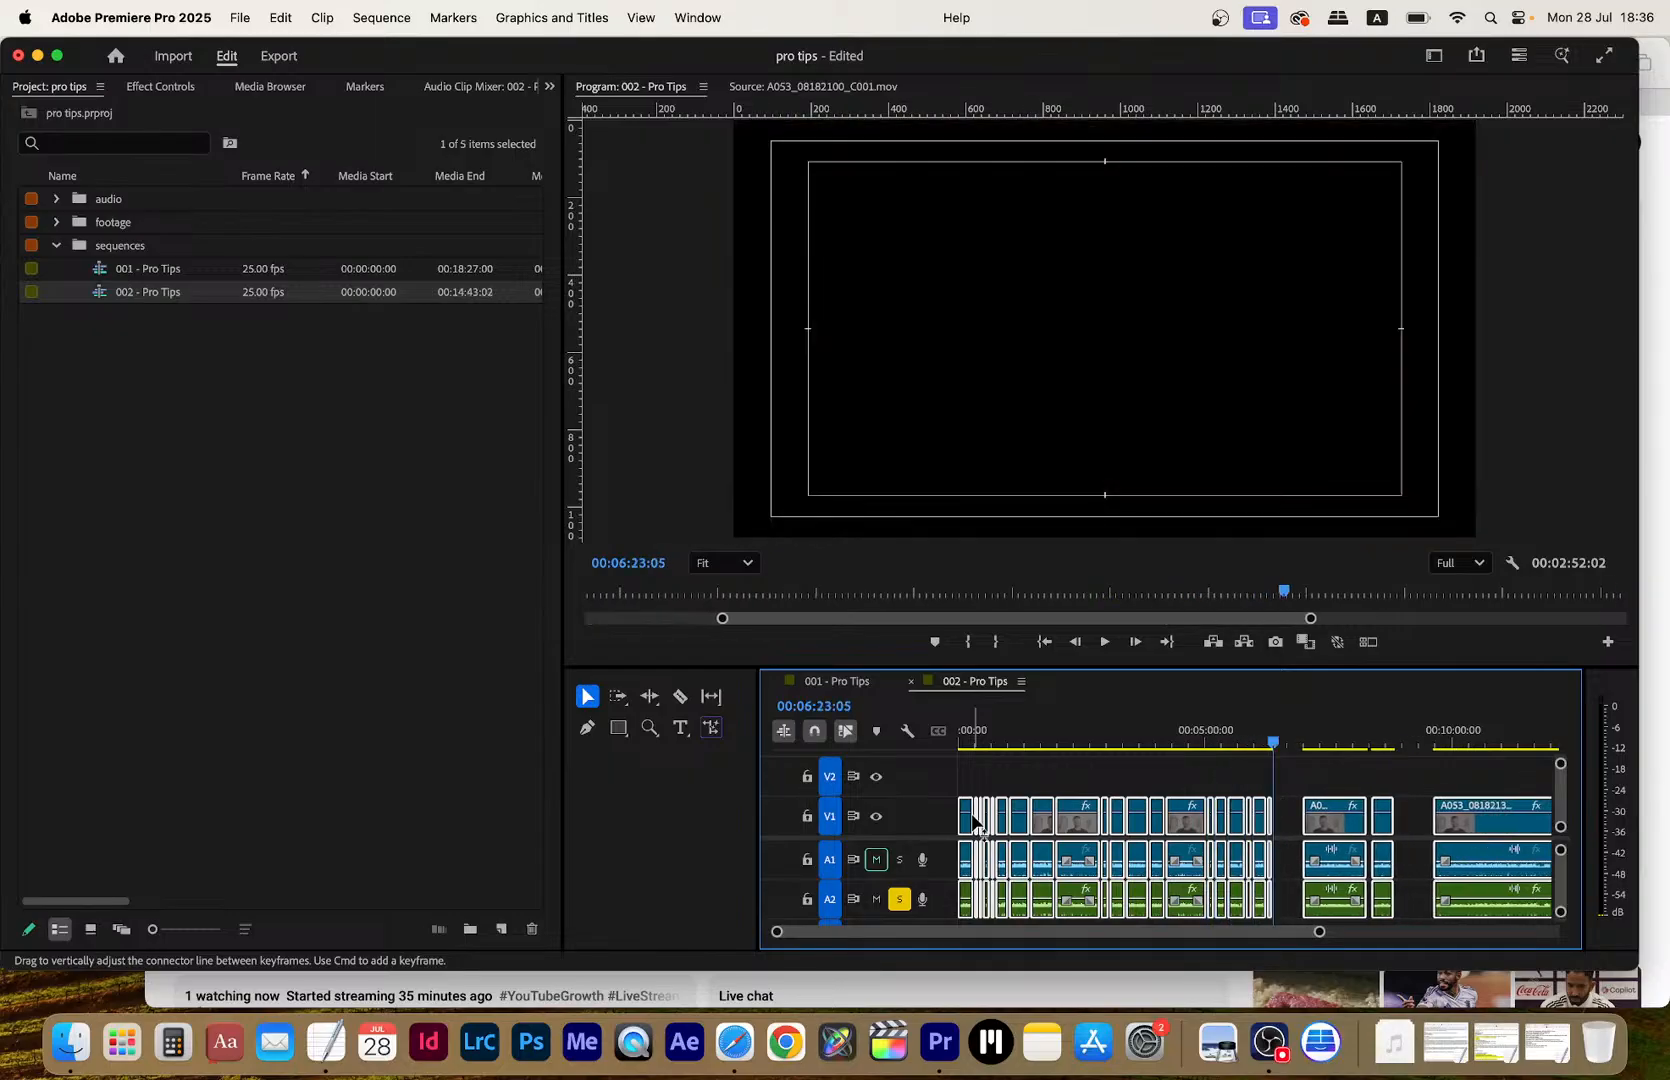
{"action": "key", "text": "w"}
{"action": "key", "text": "Down"}
{"action": "key", "text": "w"}
{"action": "key", "text": "Down"}
{"action": "key", "text": "w"}
{"action": "key", "text": "Down"}
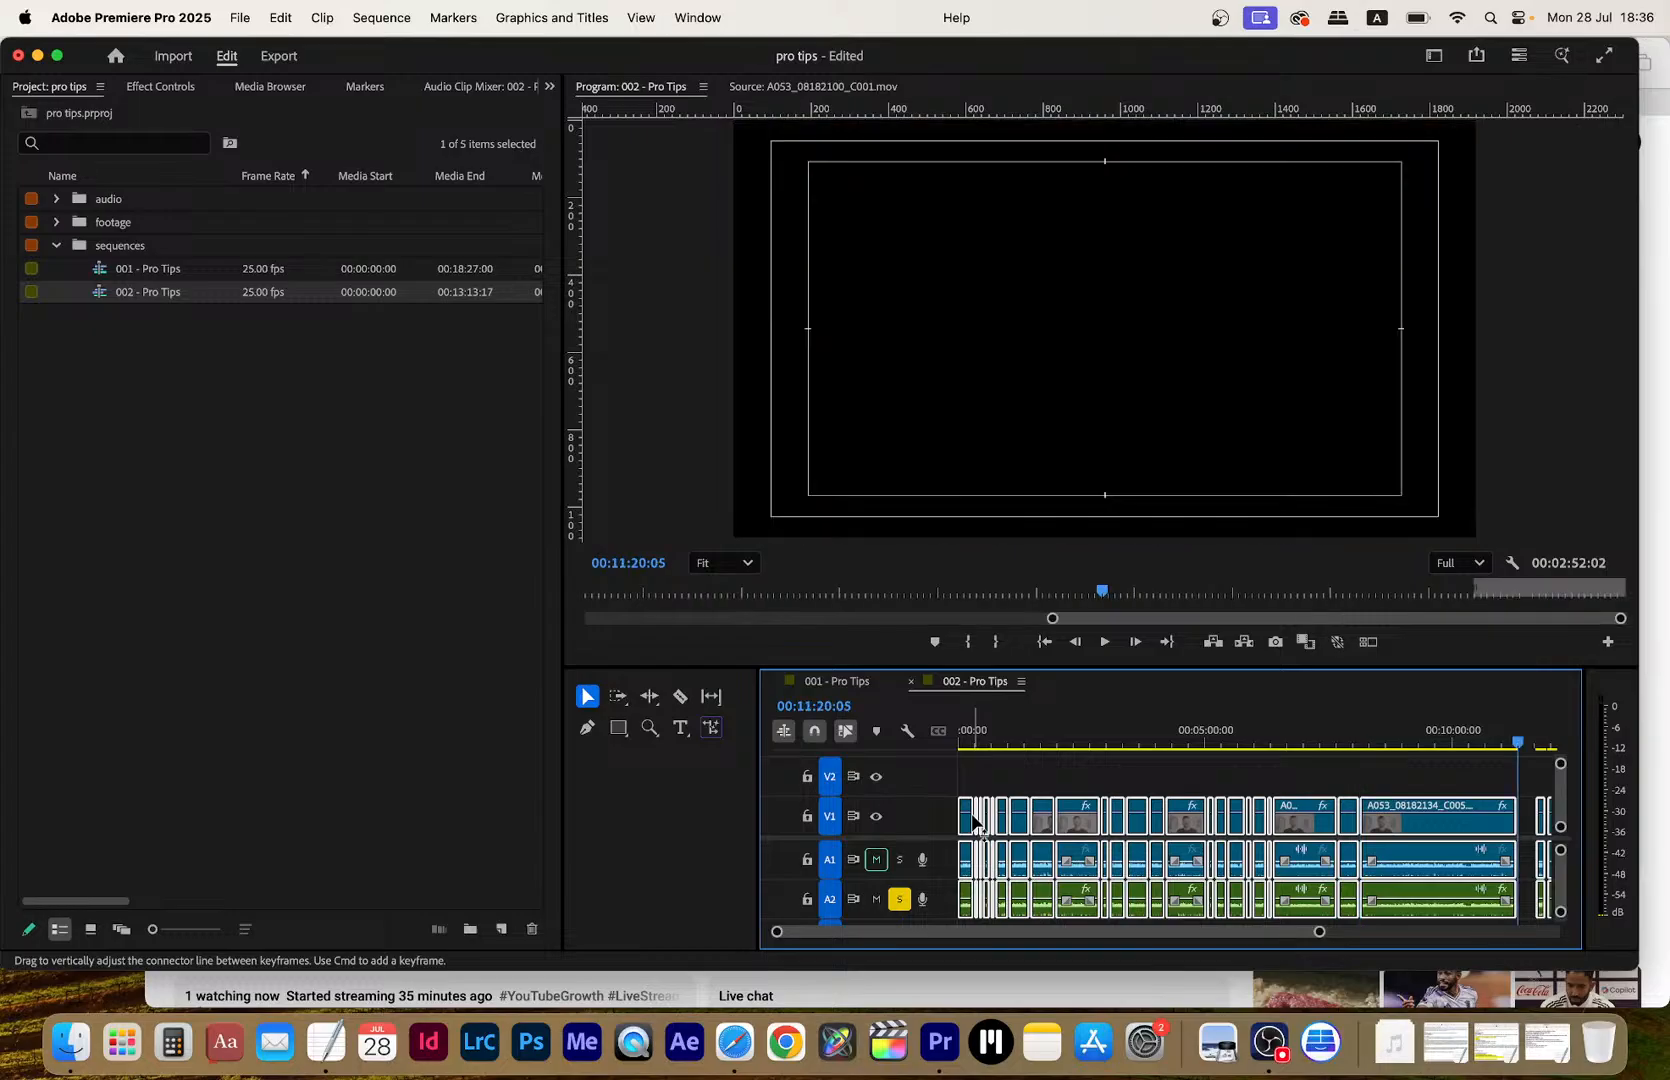
{"action": "key", "text": "w"}
{"action": "key", "text": "Down"}
{"action": "key", "text": "w"}
{"action": "key", "text": "Down"}
{"action": "key", "text": "w"}
{"action": "key", "text": "Down"}
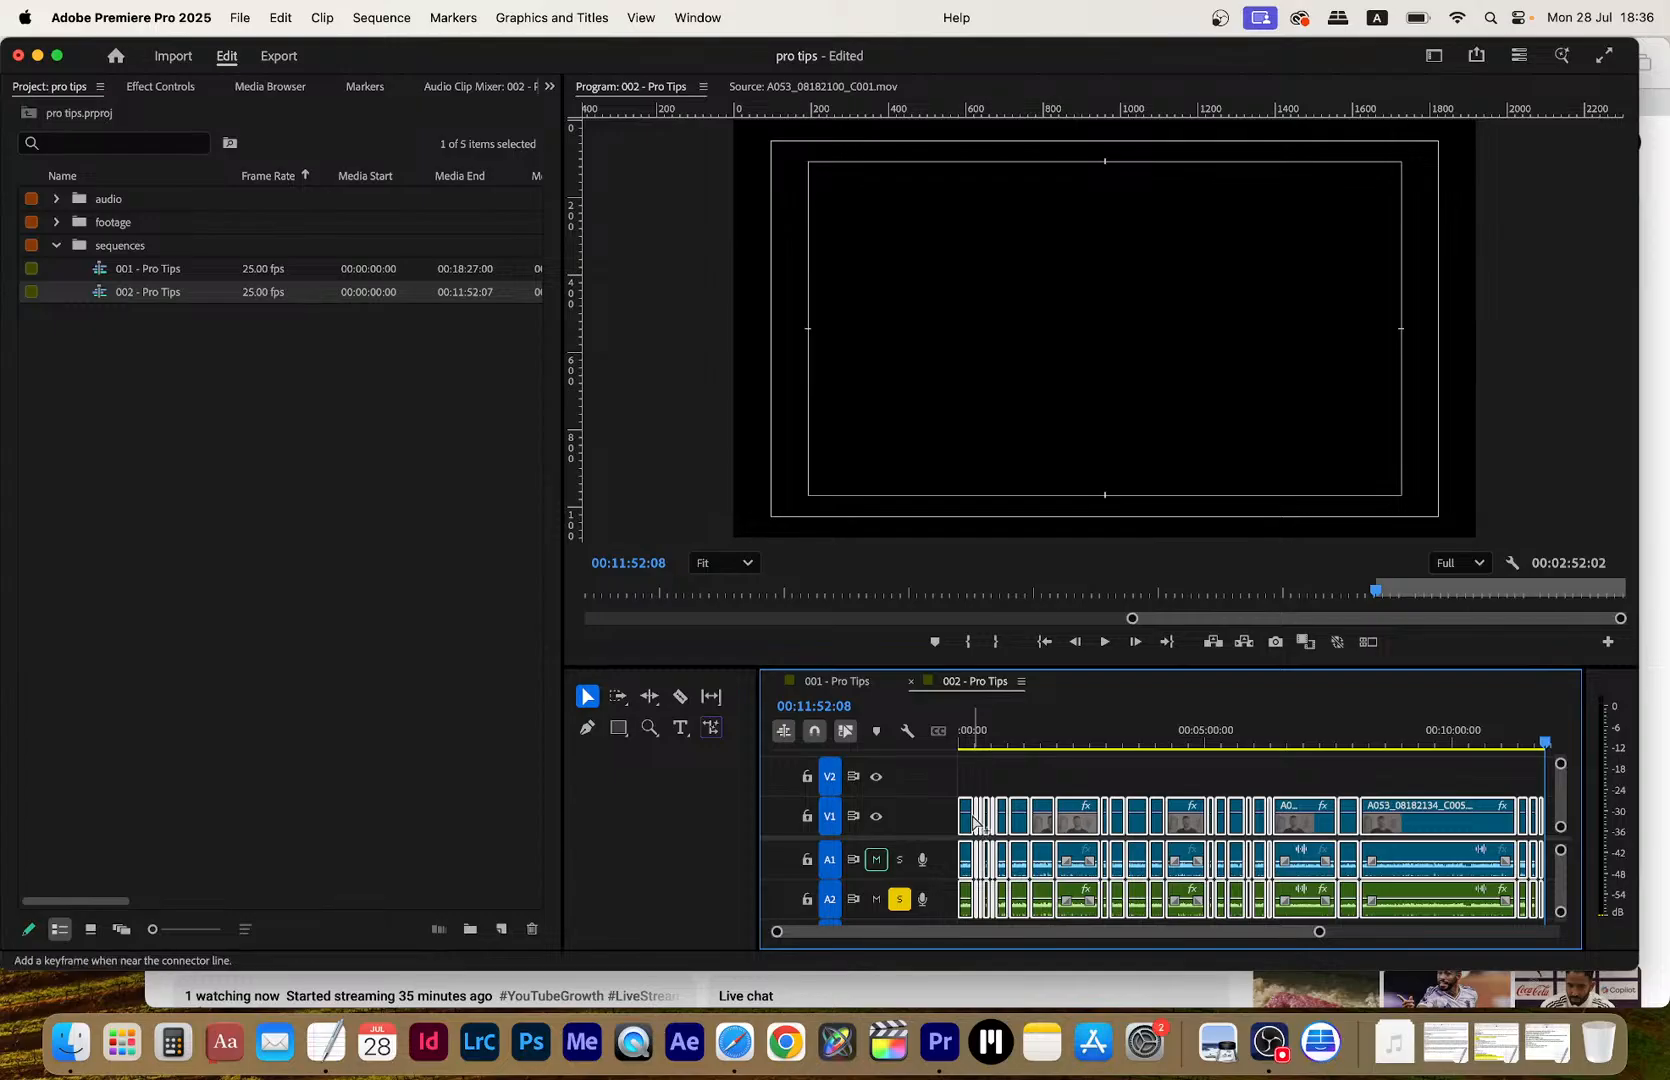
{"action": "key", "text": "super+s"}
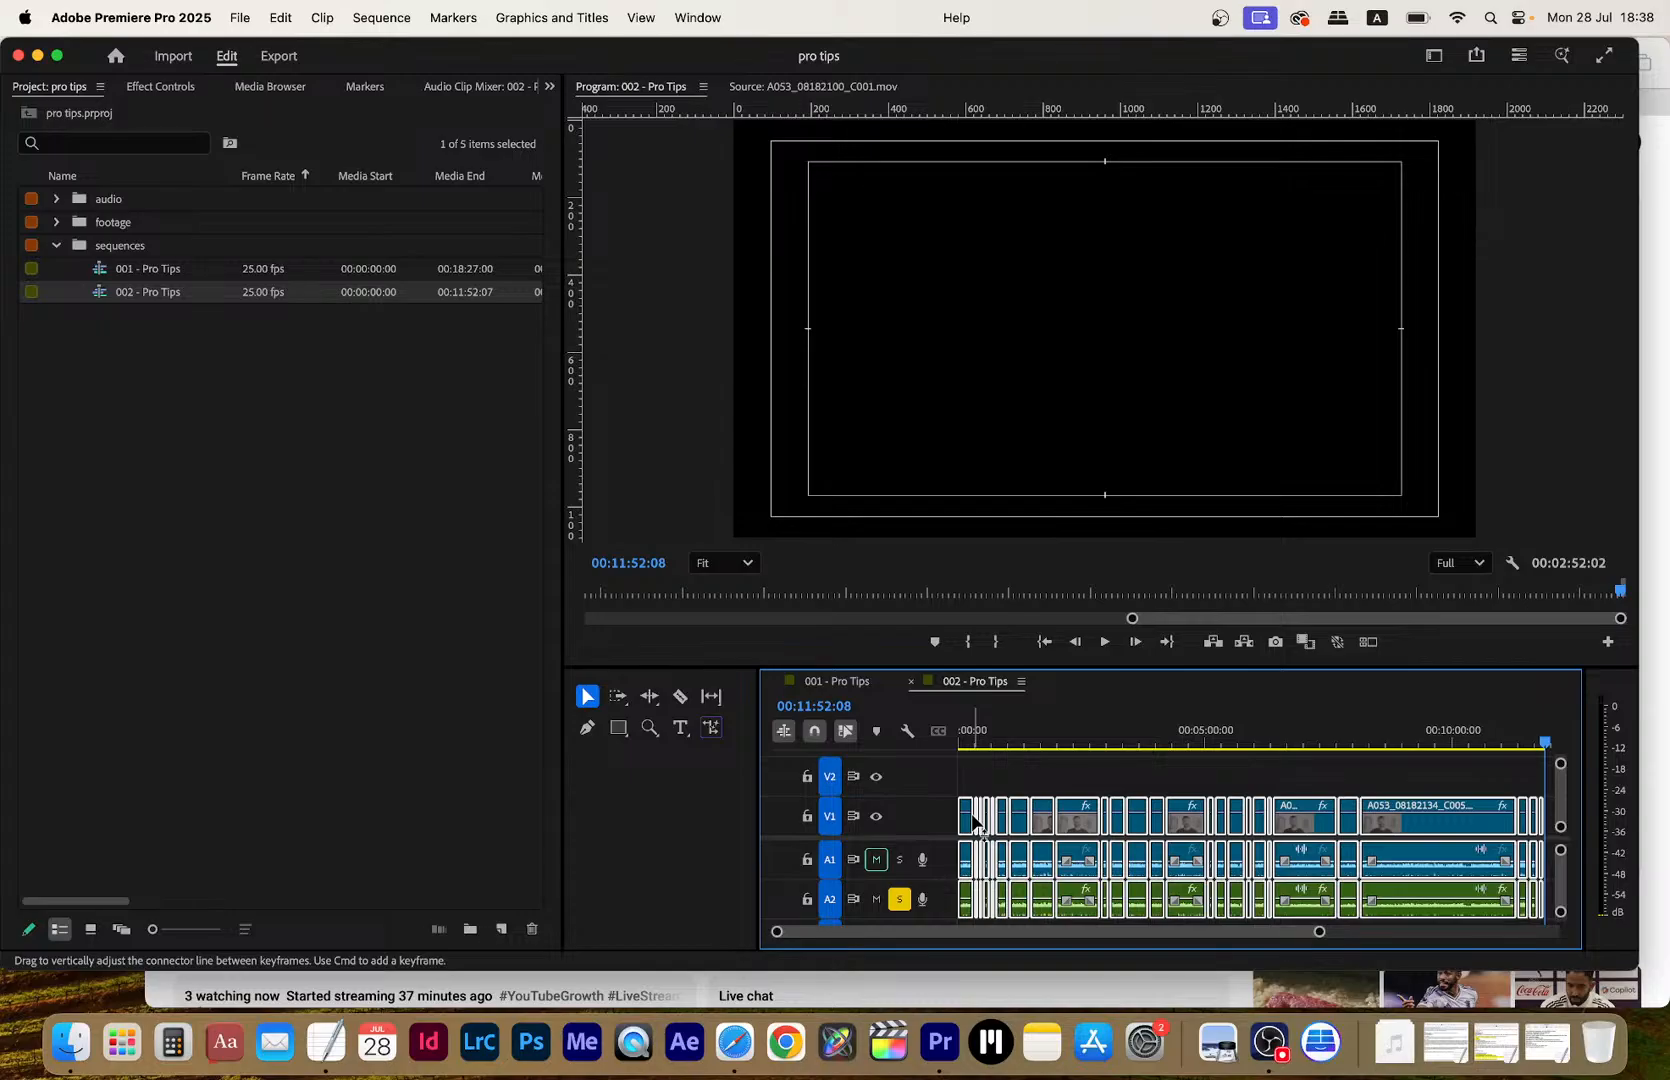
{"action": "left_click", "coordinate": [1141, 782]}
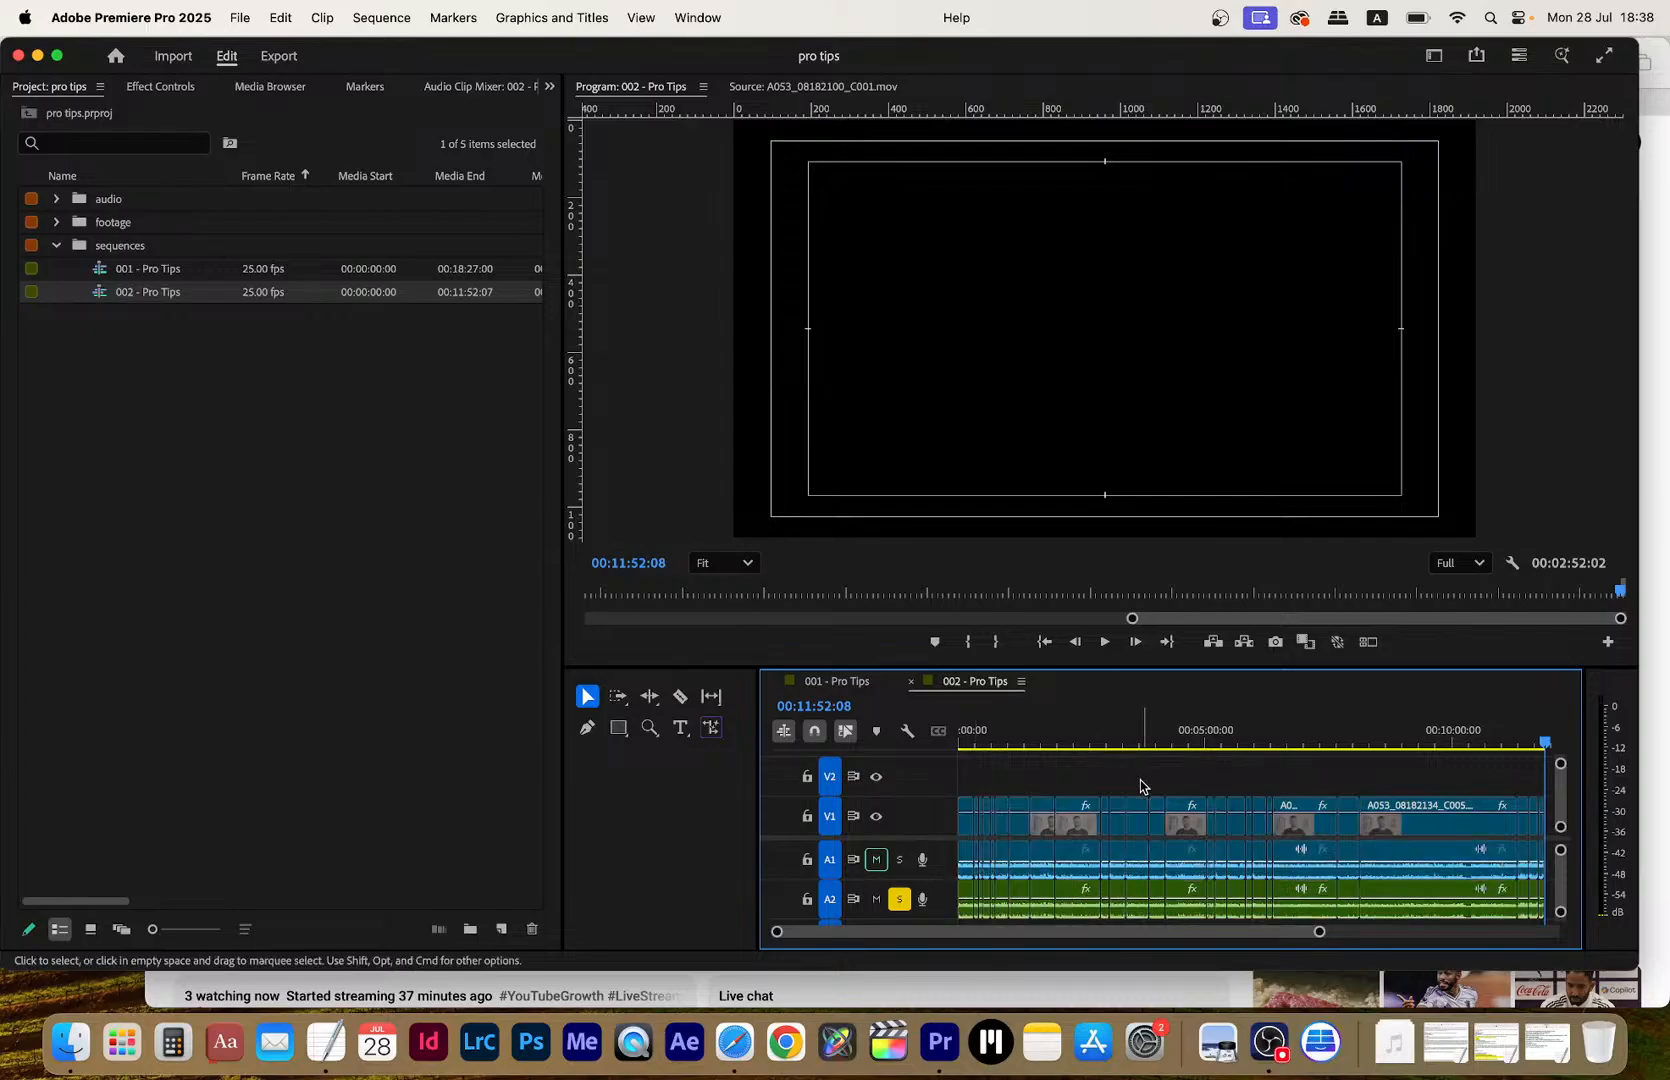
{"action": "key", "text": "super+s"}
Raise the system volume and clear the sequence's In and Out points
{"action": "key", "text": "XF86AudioRaiseVolume"}
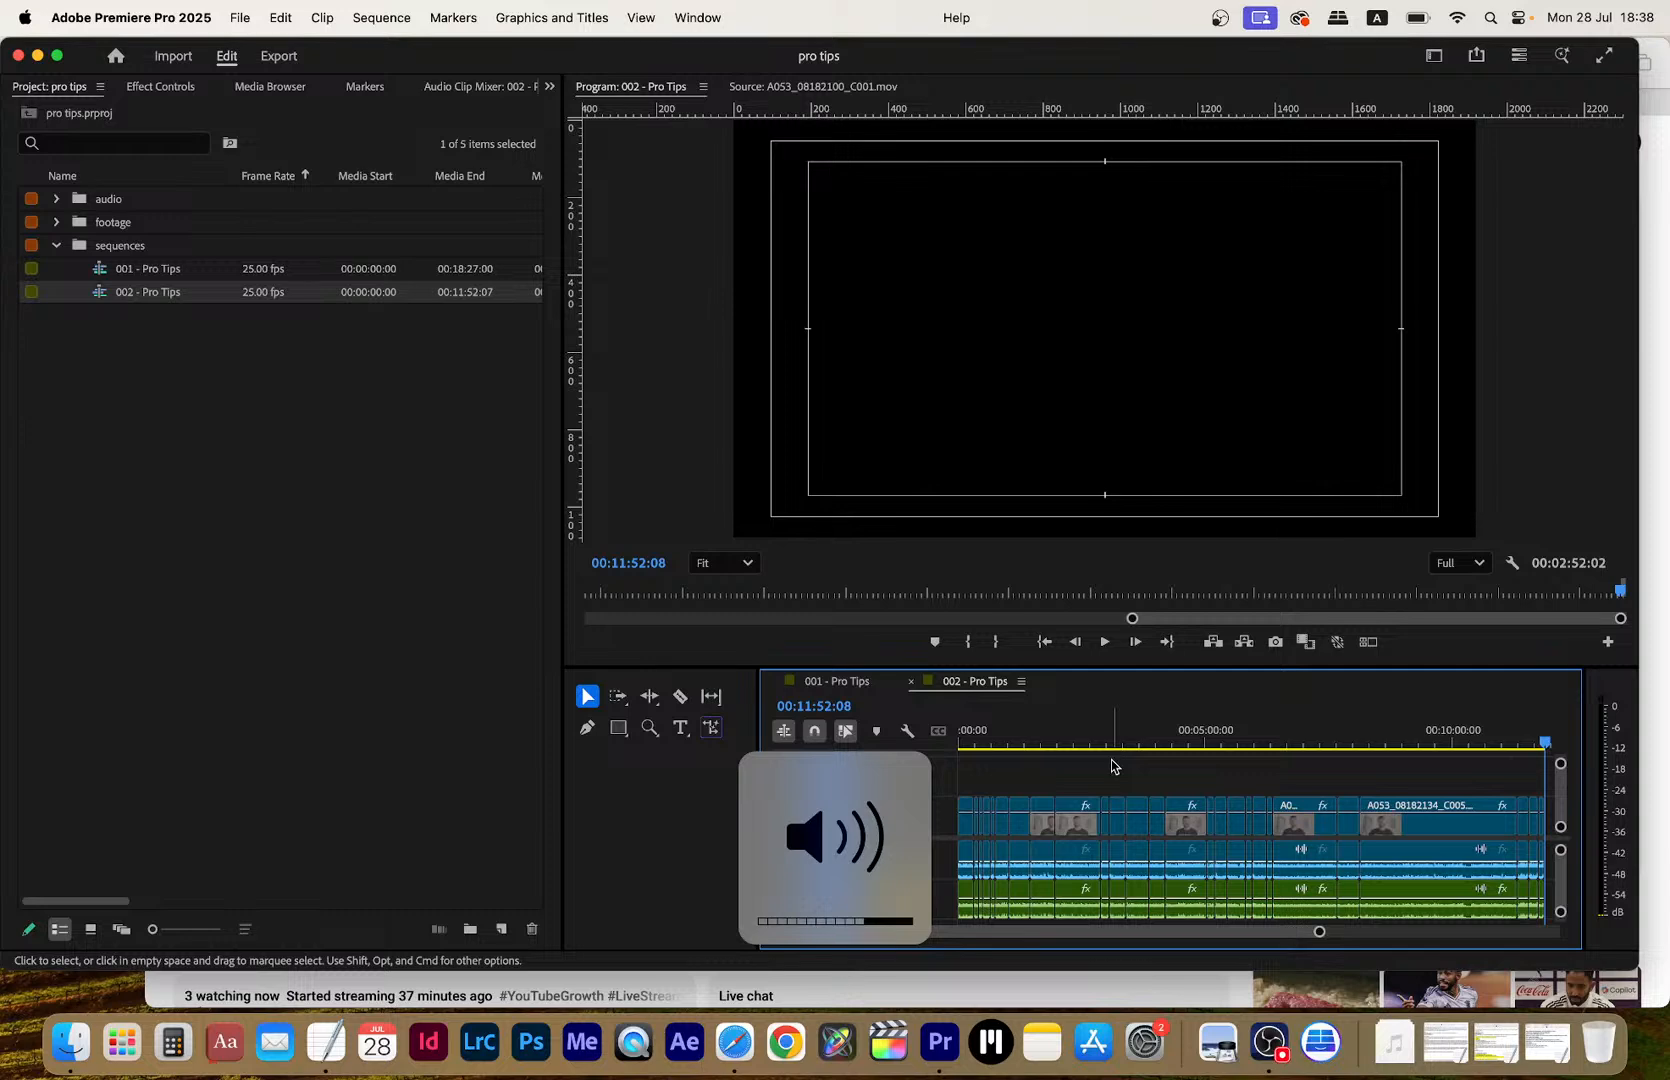
{"action": "scroll", "coordinate": [1113, 766], "scroll_direction": "right", "scroll_amount": 5}
{"action": "right_click", "coordinate": [1176, 726]}
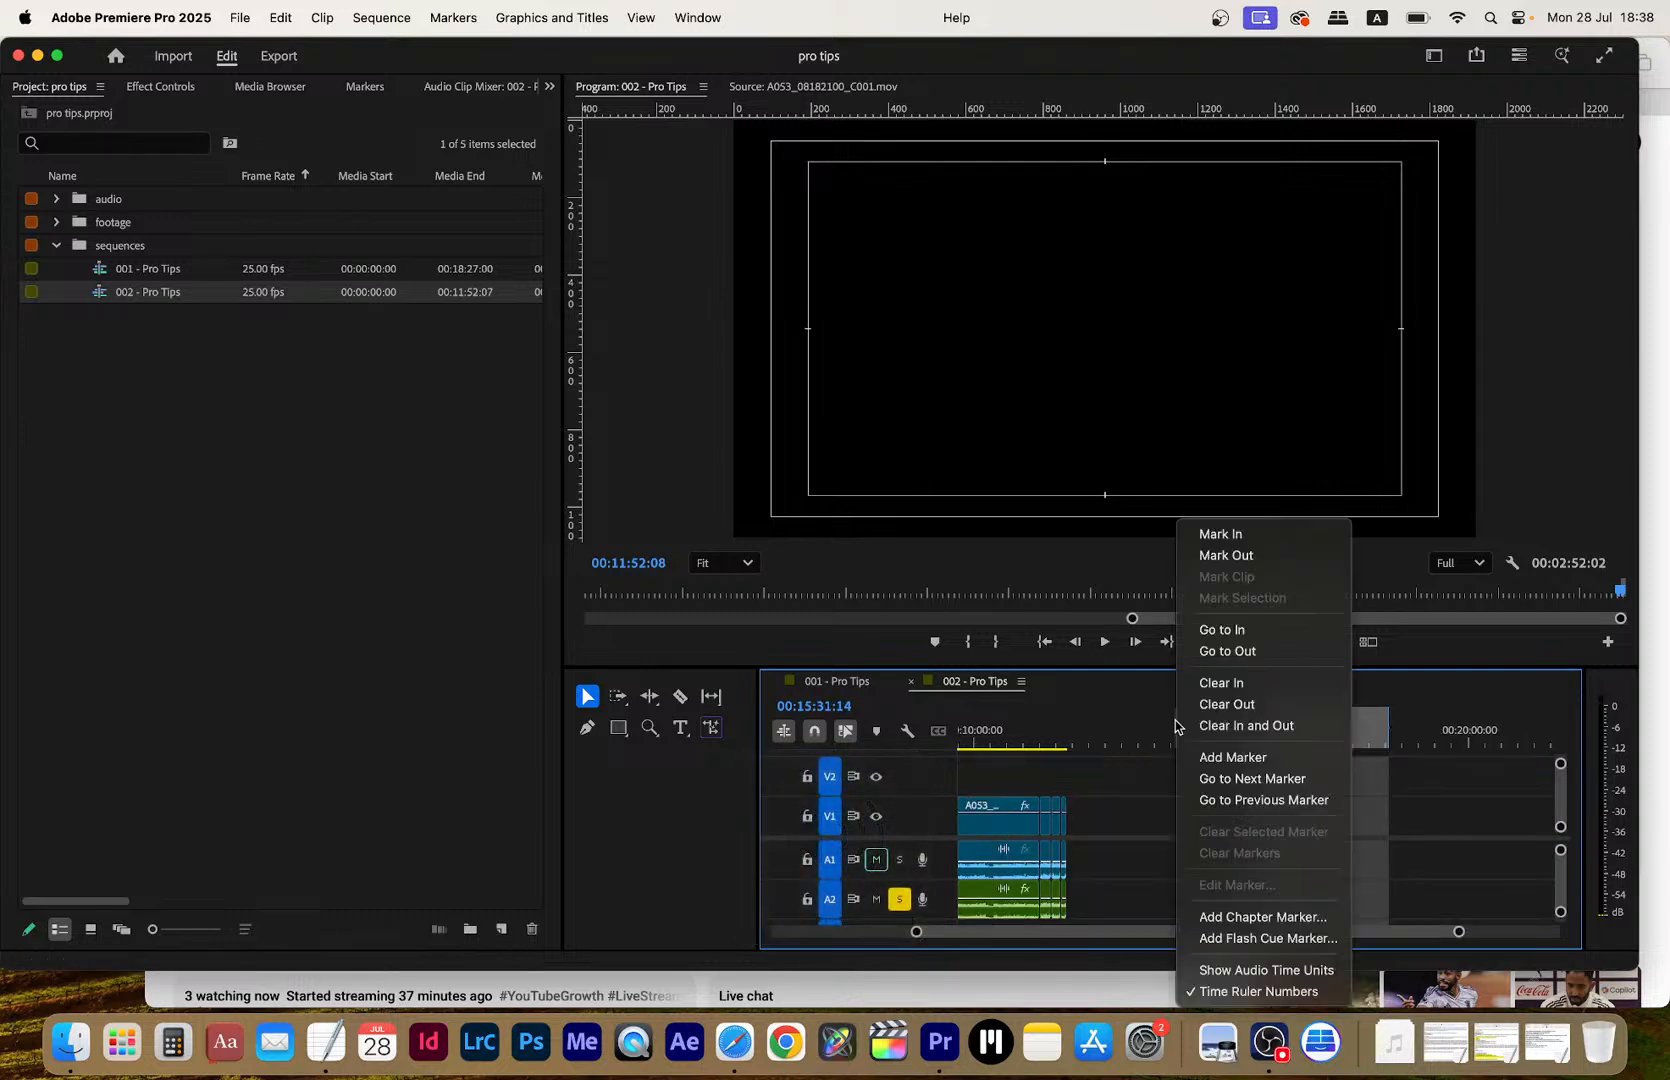
{"action": "left_click", "coordinate": [1246, 725]}
Play the tightened sequence from its start to about 00:00:21:18 to review the opening clip
{"action": "key", "text": "space"}
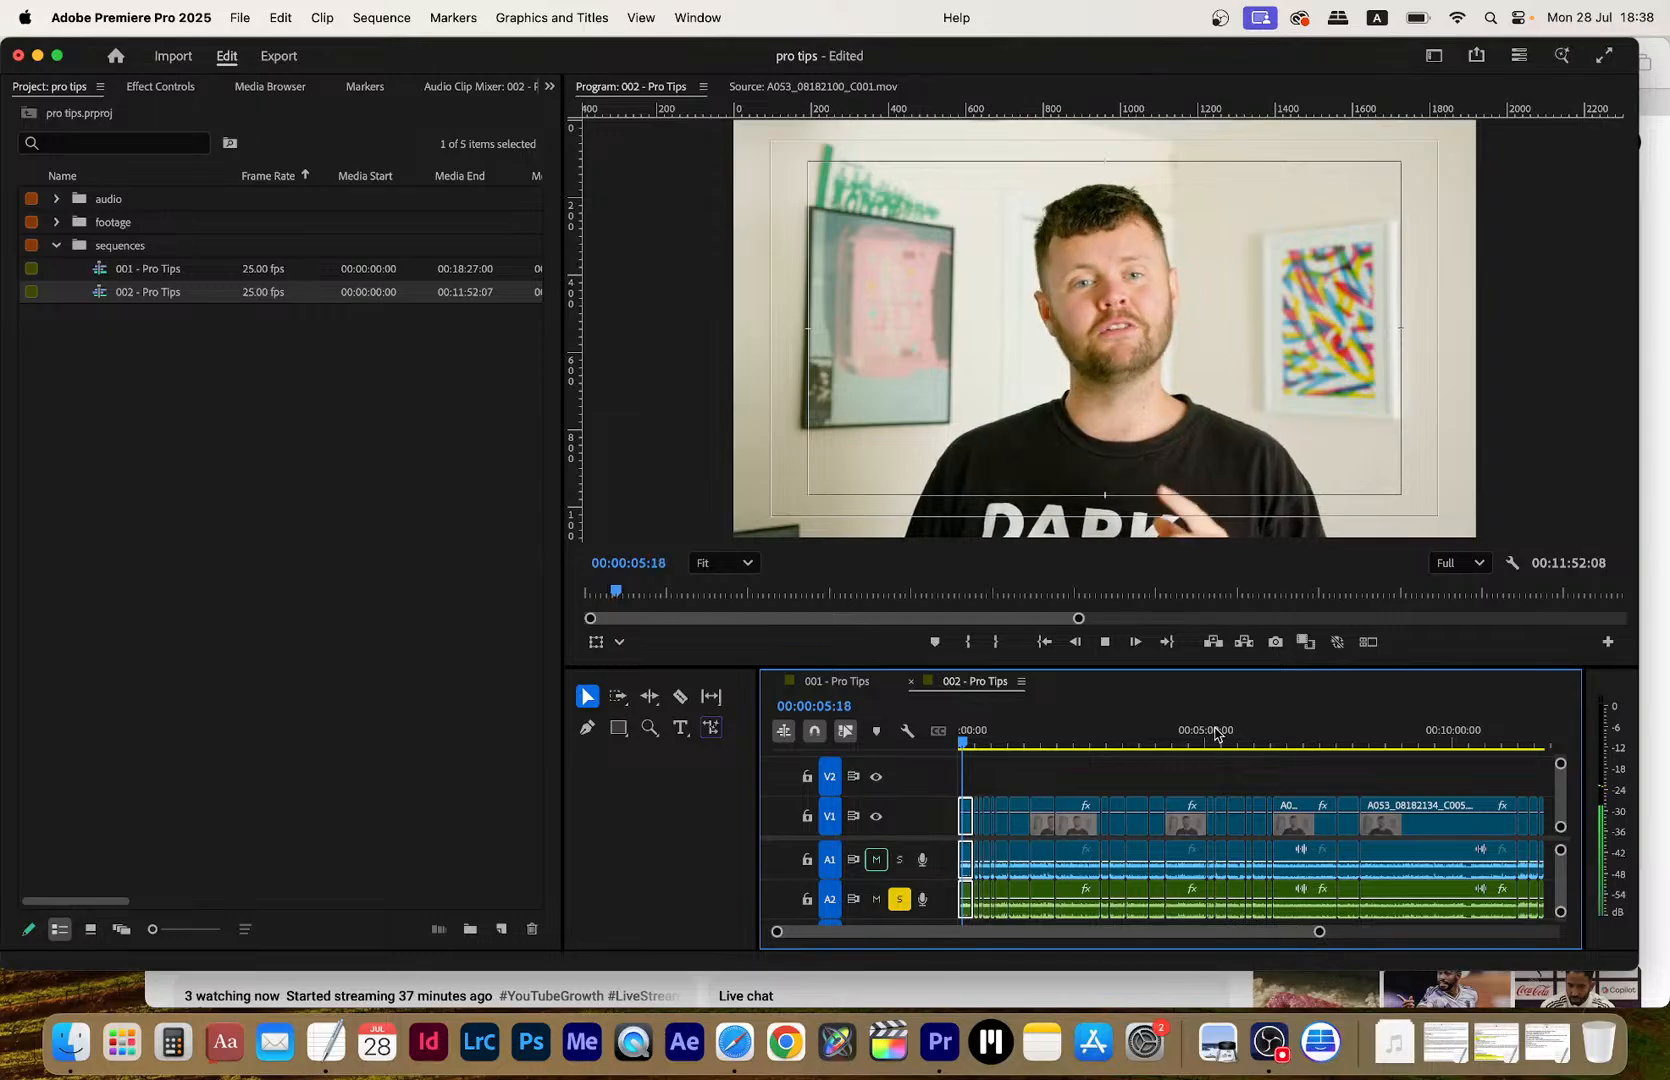
{"action": "key", "text": "="}
{"action": "key", "text": "="}
{"action": "key", "text": "="}
{"action": "key", "text": "="}
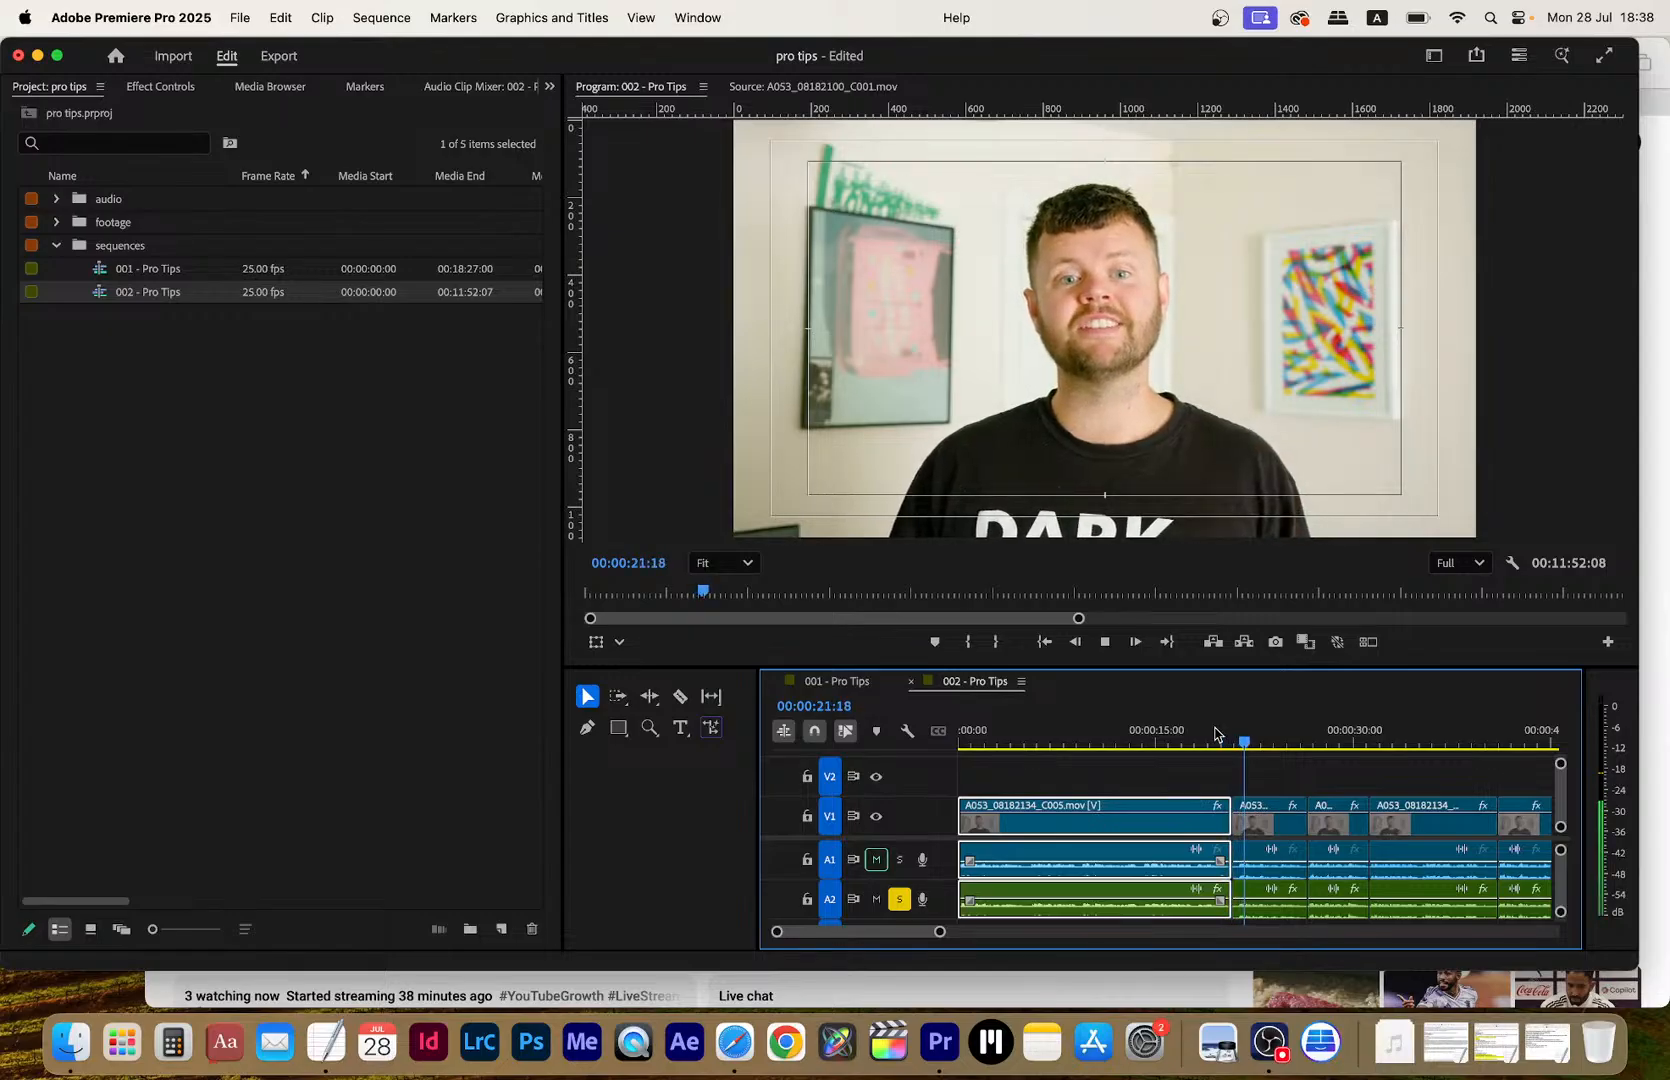
Replay the clip from 00:00:20:21, review the following one and move that clip starting at 00:00:26:15 up to V2
{"action": "key", "text": "space"}
{"action": "key", "text": "d"}
{"action": "key", "text": "Up"}
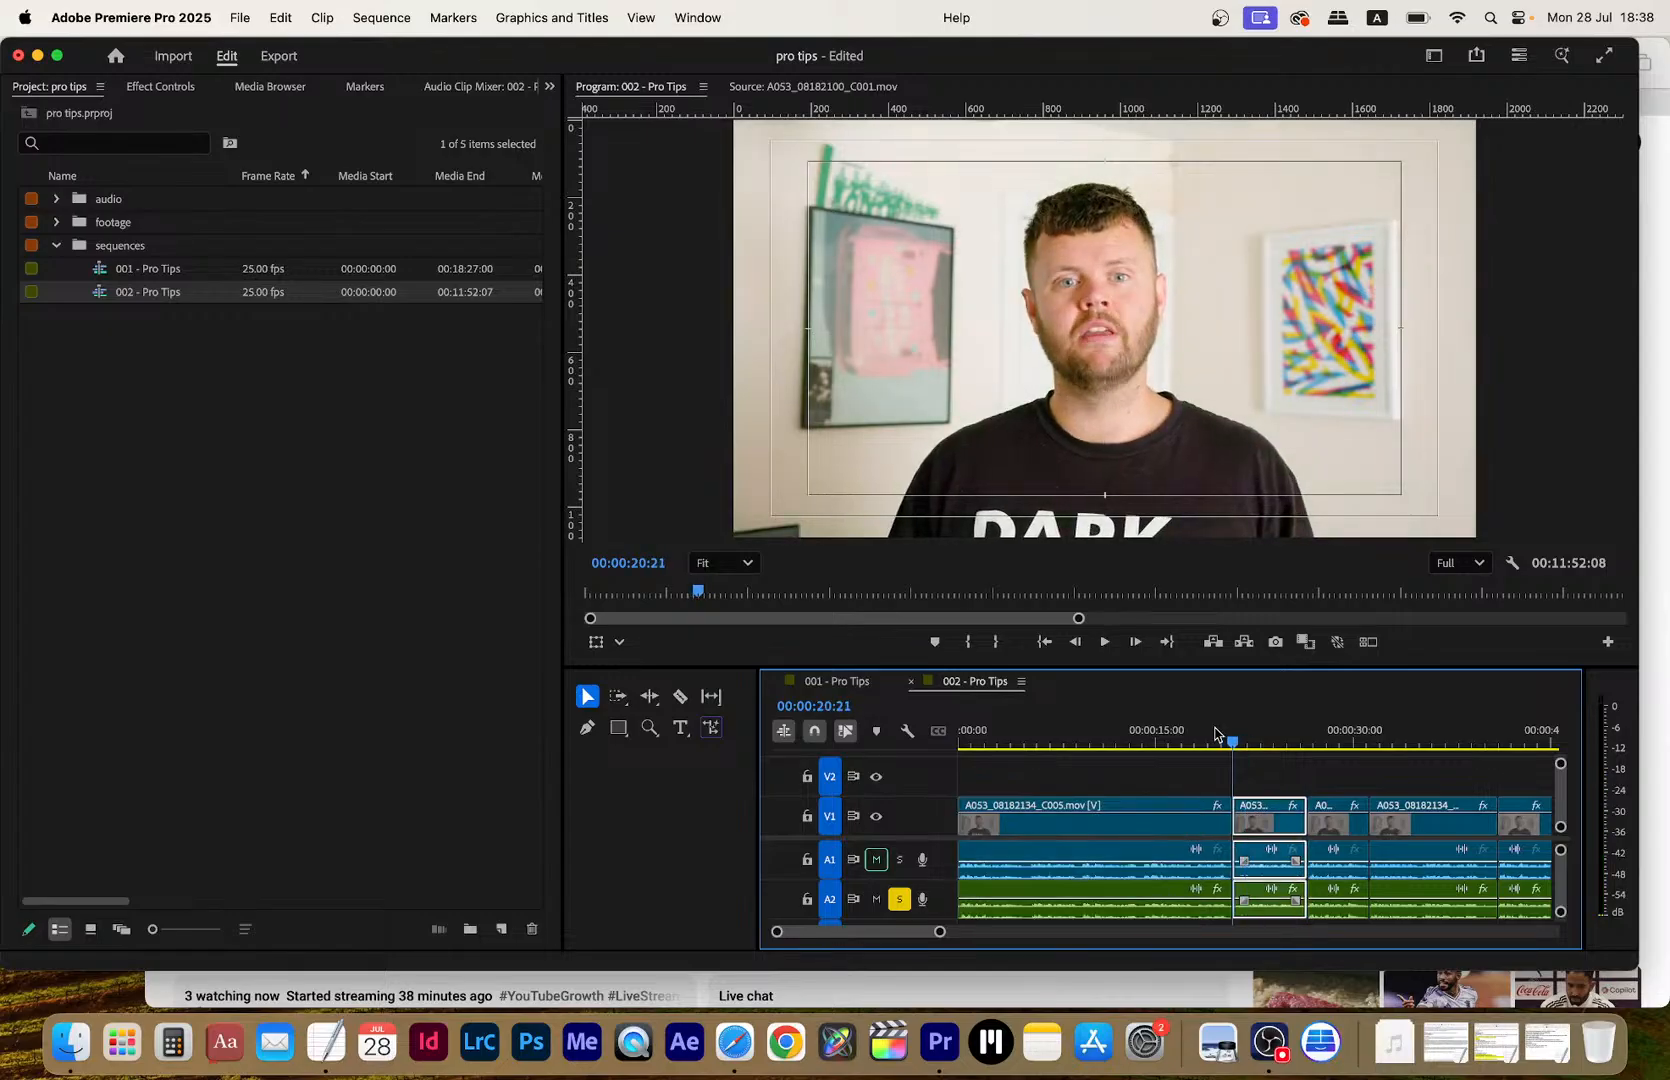
{"action": "key", "text": "space"}
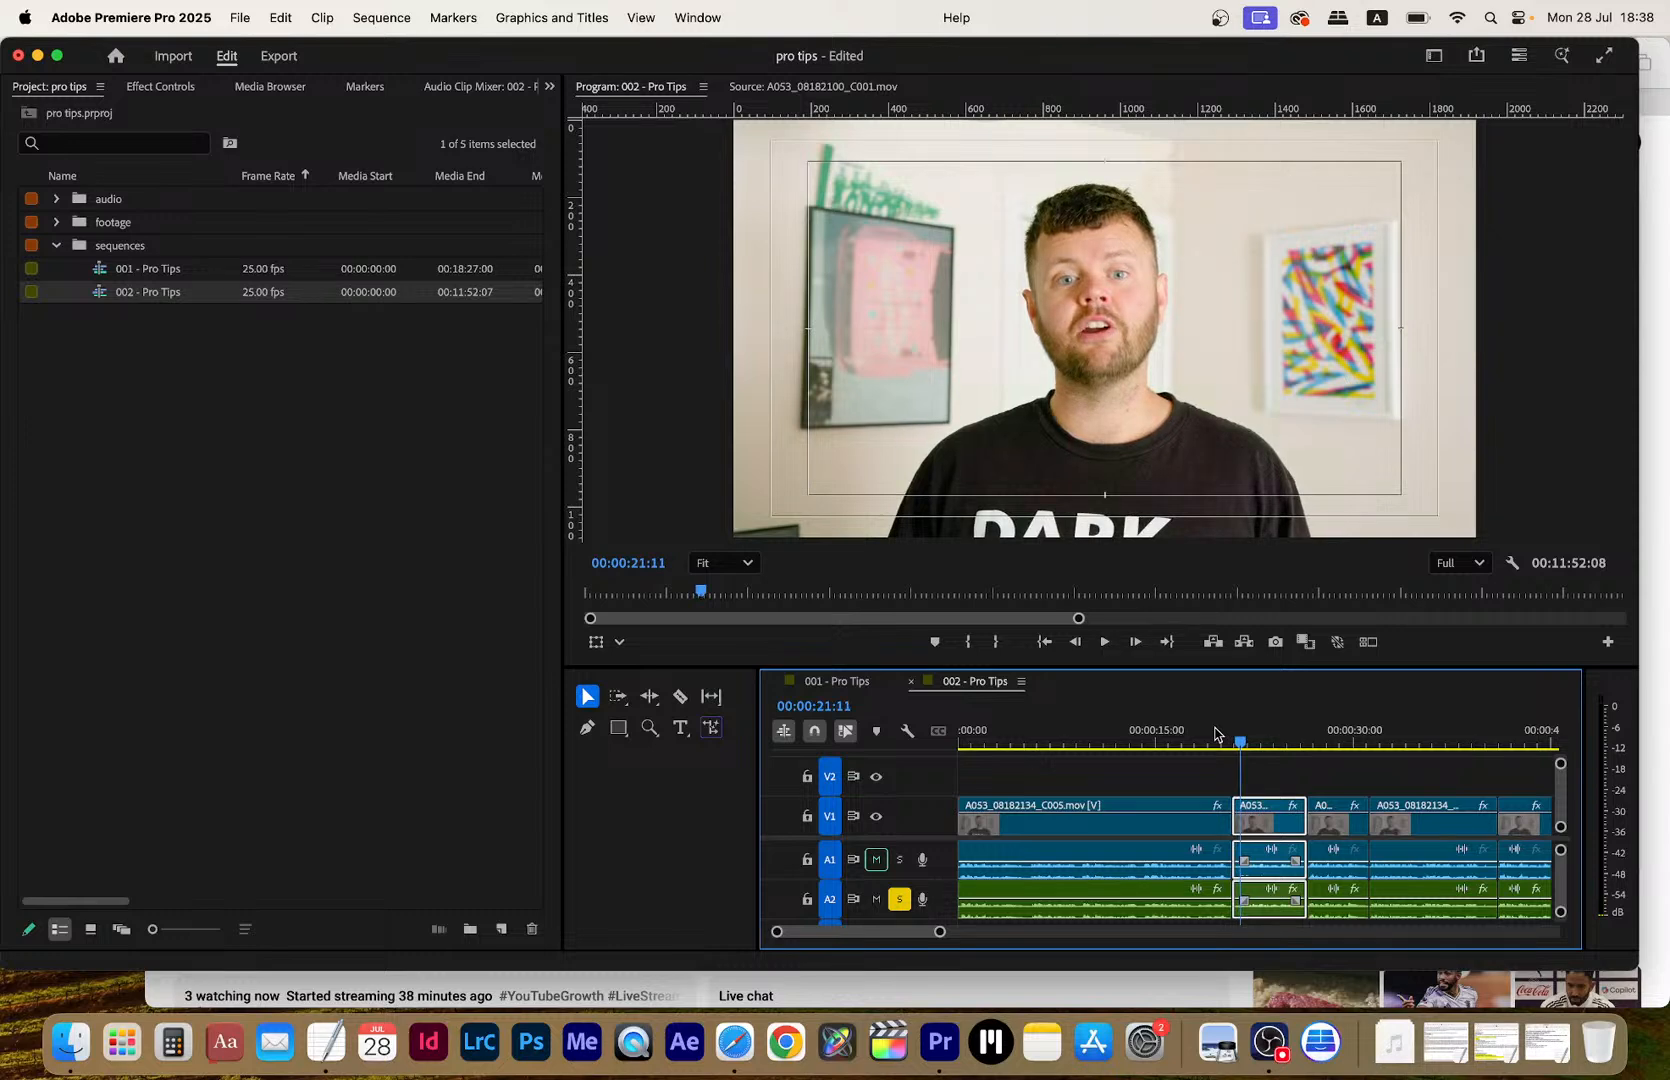
{"action": "key", "text": "Down"}
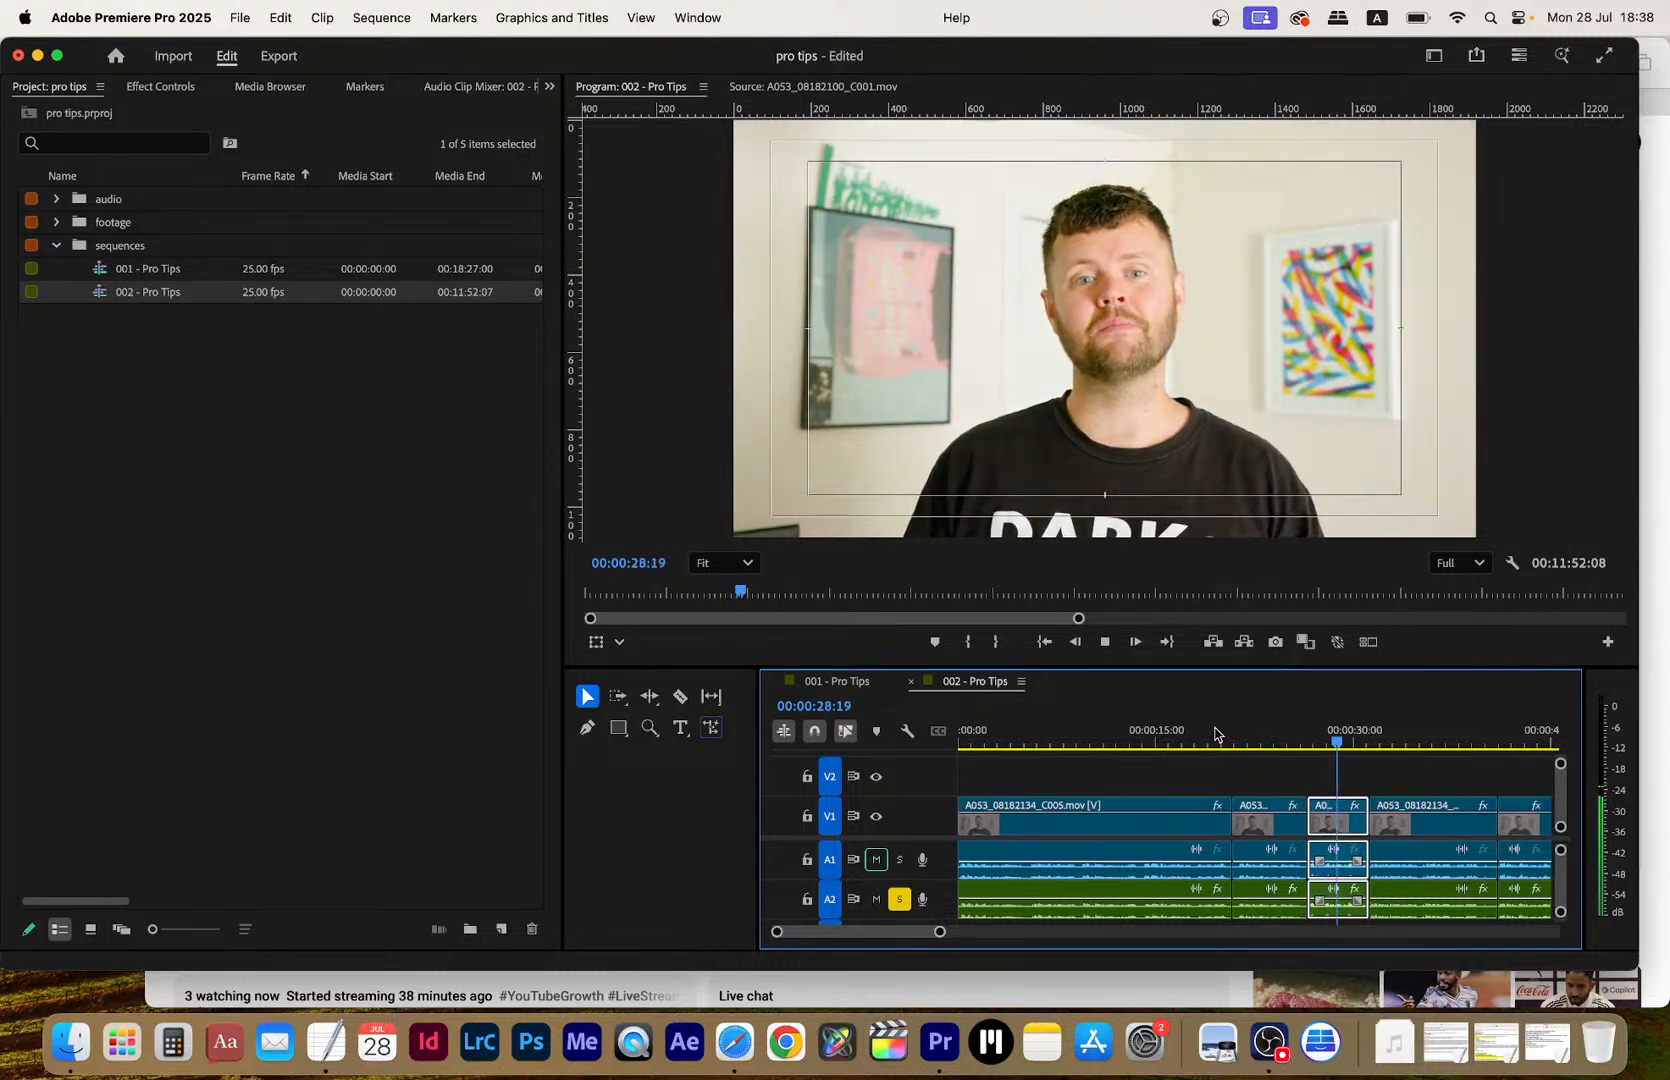
{"action": "left_click_drag", "start_coordinate": [1337, 822], "coordinate": [1334, 793]}
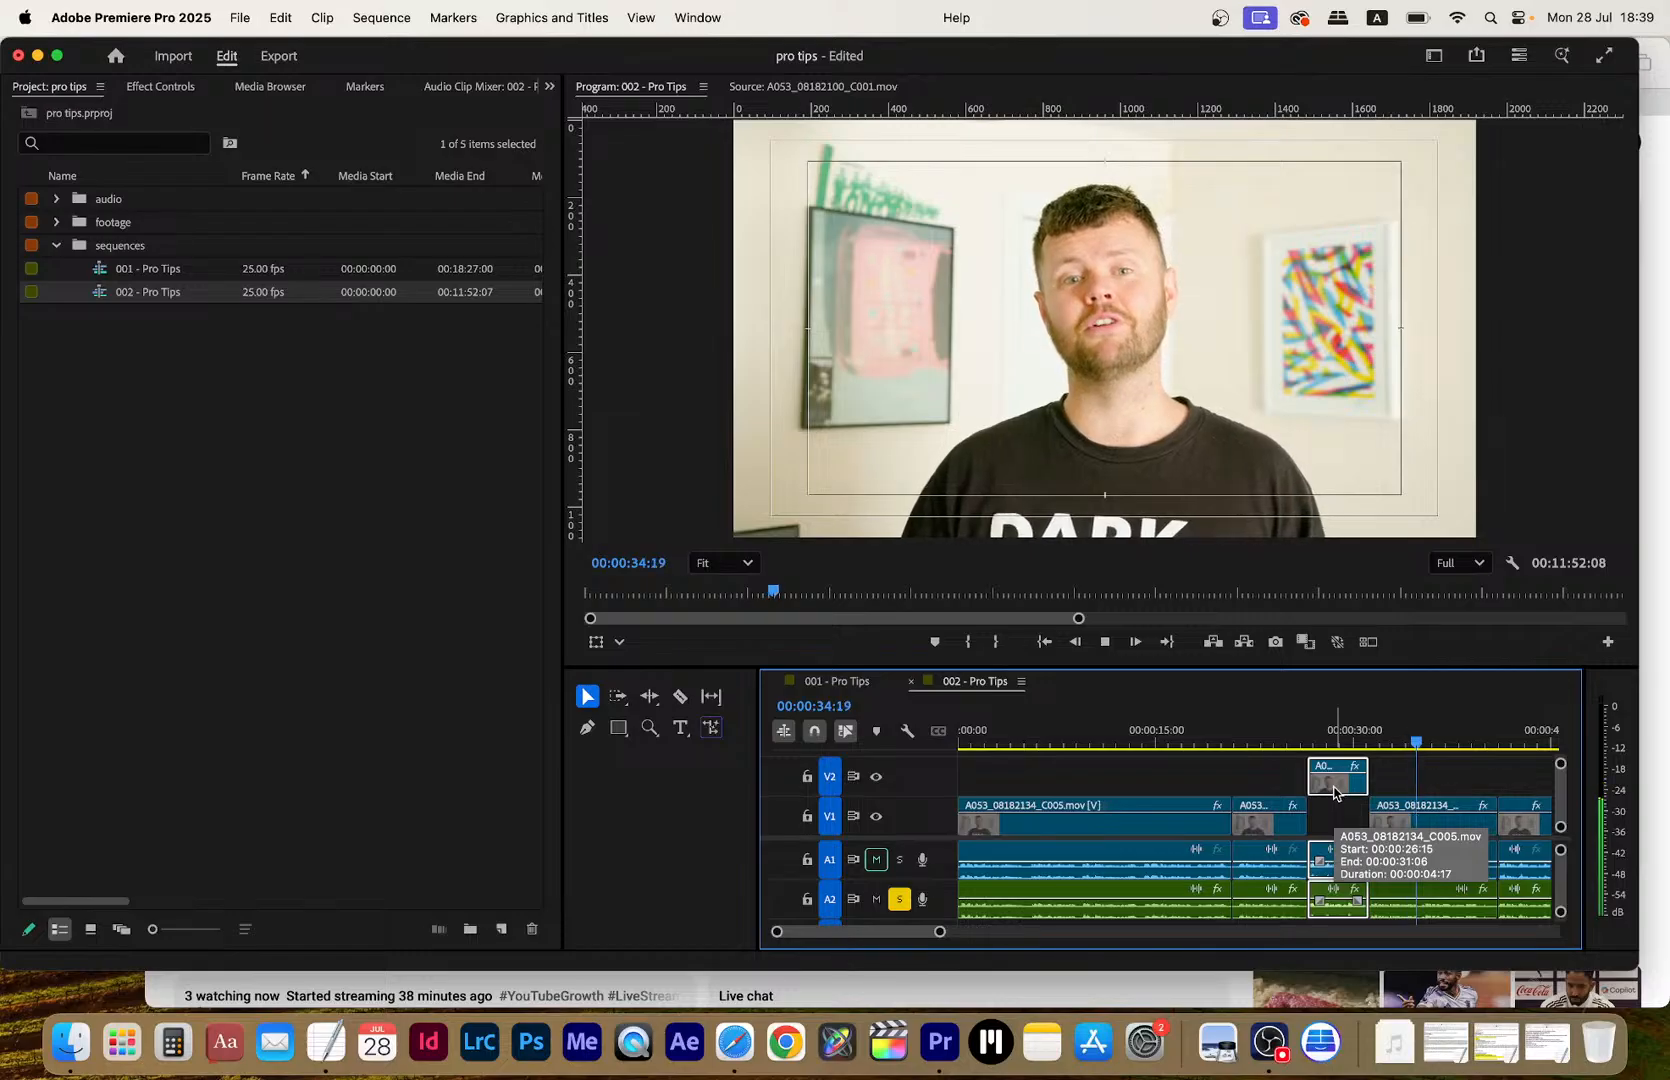
Find the Sharpen video effect and apply it to the V1 clip at 00:00:37:18
{"action": "scroll", "coordinate": [1336, 793], "scroll_direction": "right", "scroll_amount": 2}
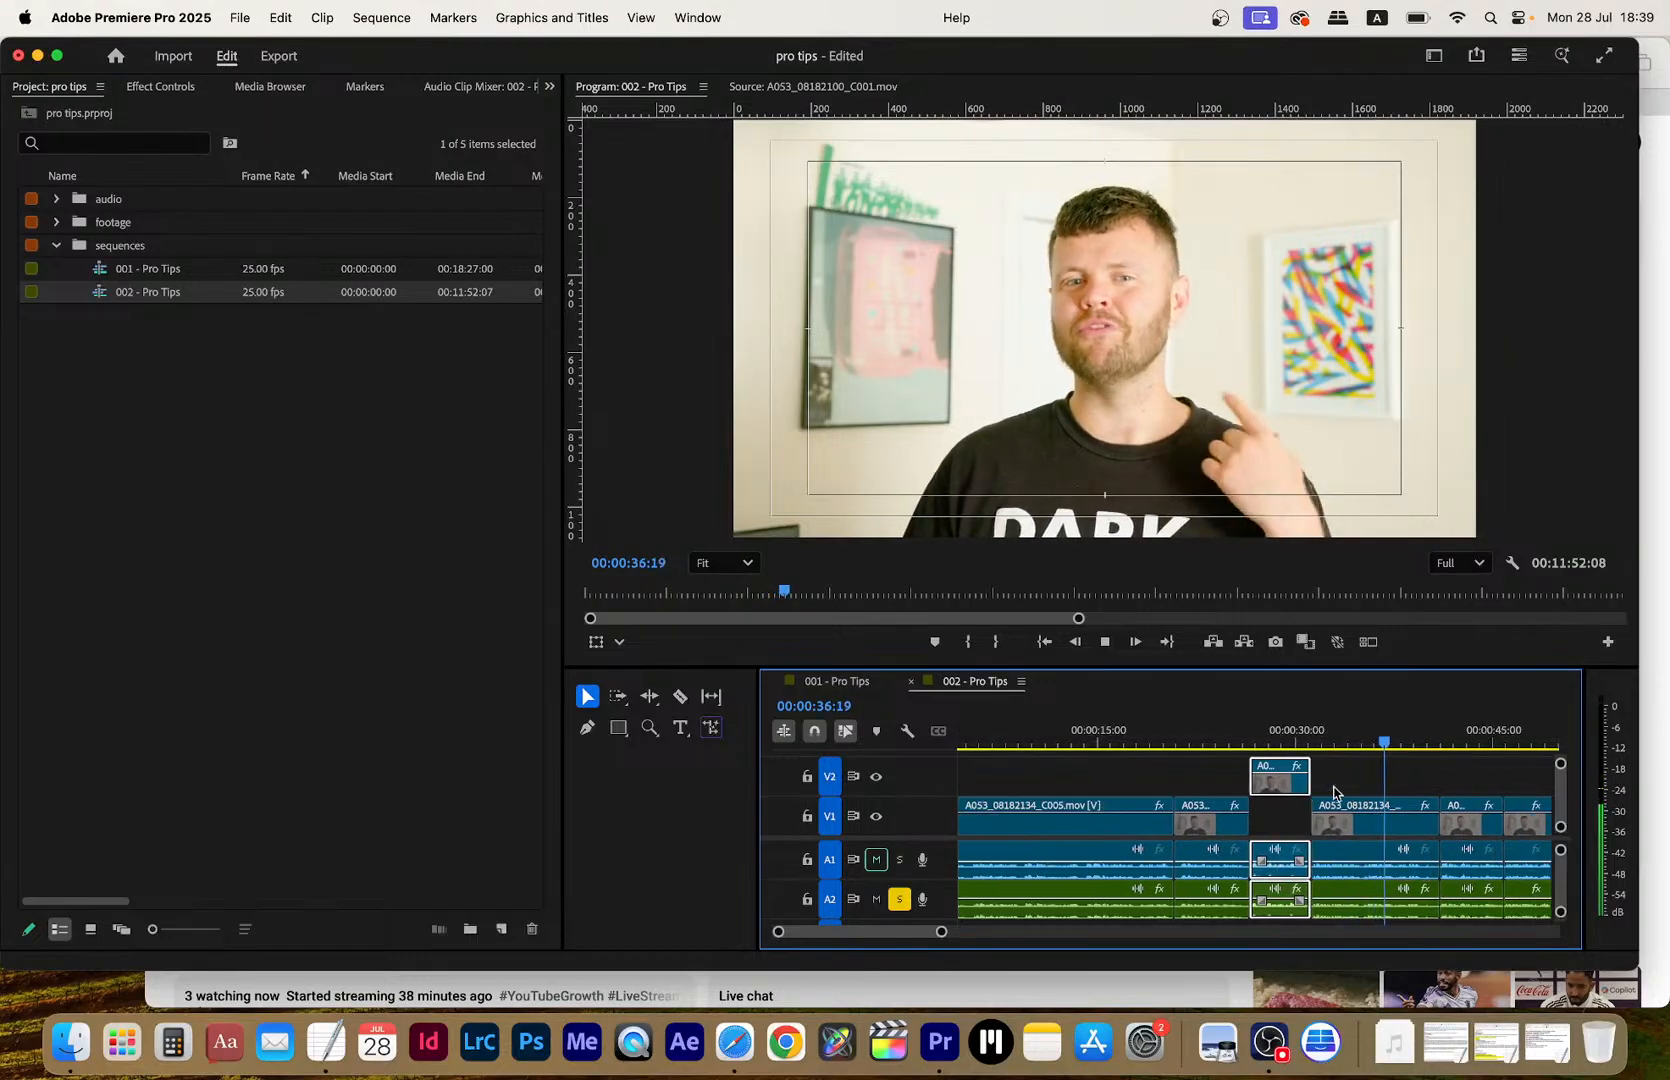
{"action": "left_click", "coordinate": [1334, 794]}
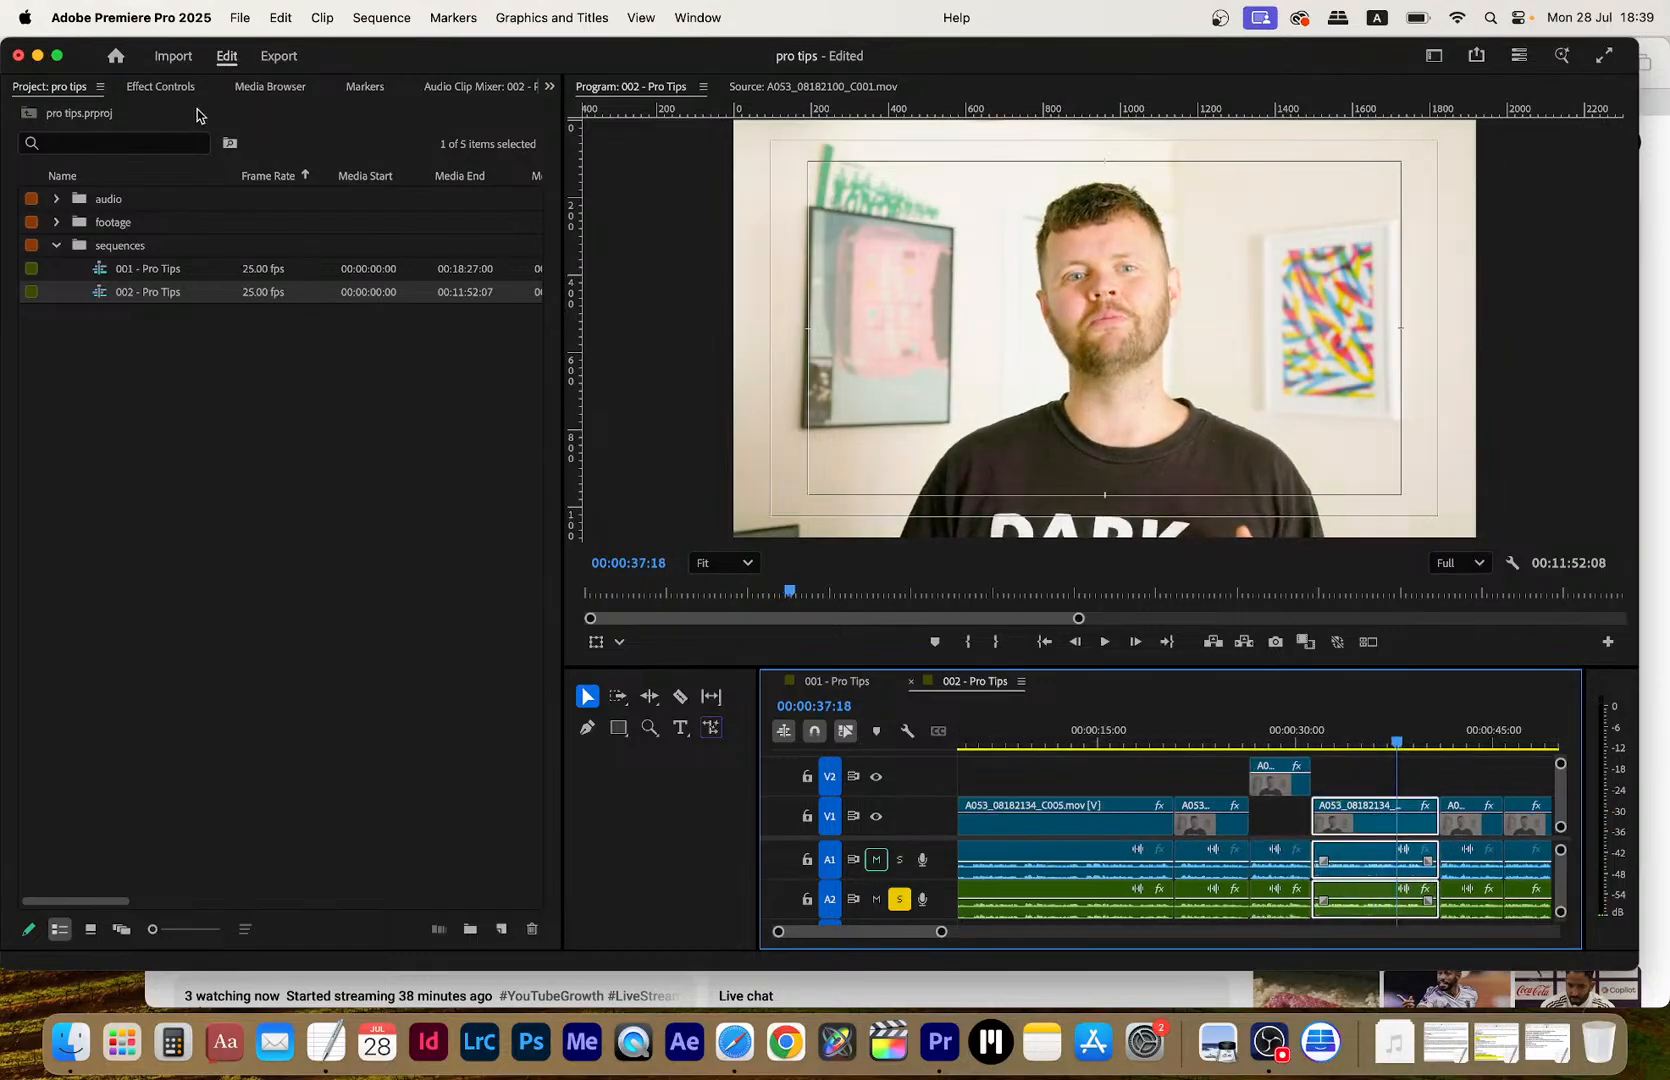
{"action": "left_click", "coordinate": [168, 86]}
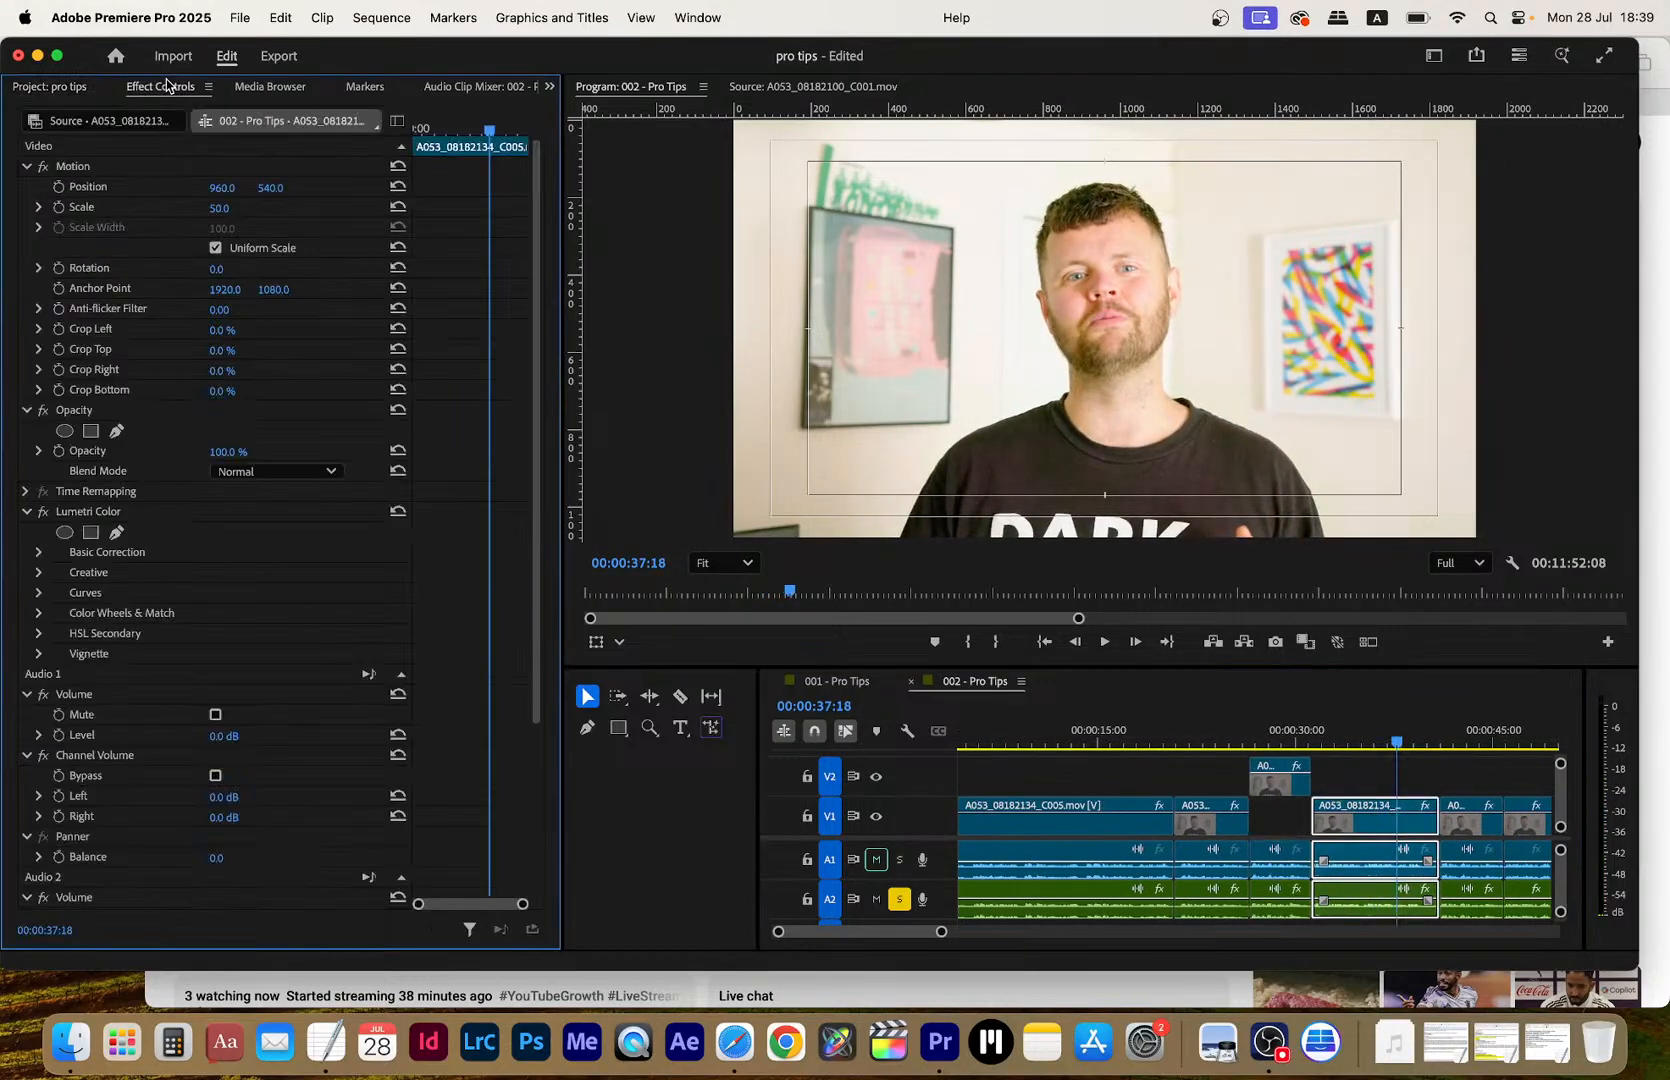
{"action": "left_click", "coordinate": [555, 88]}
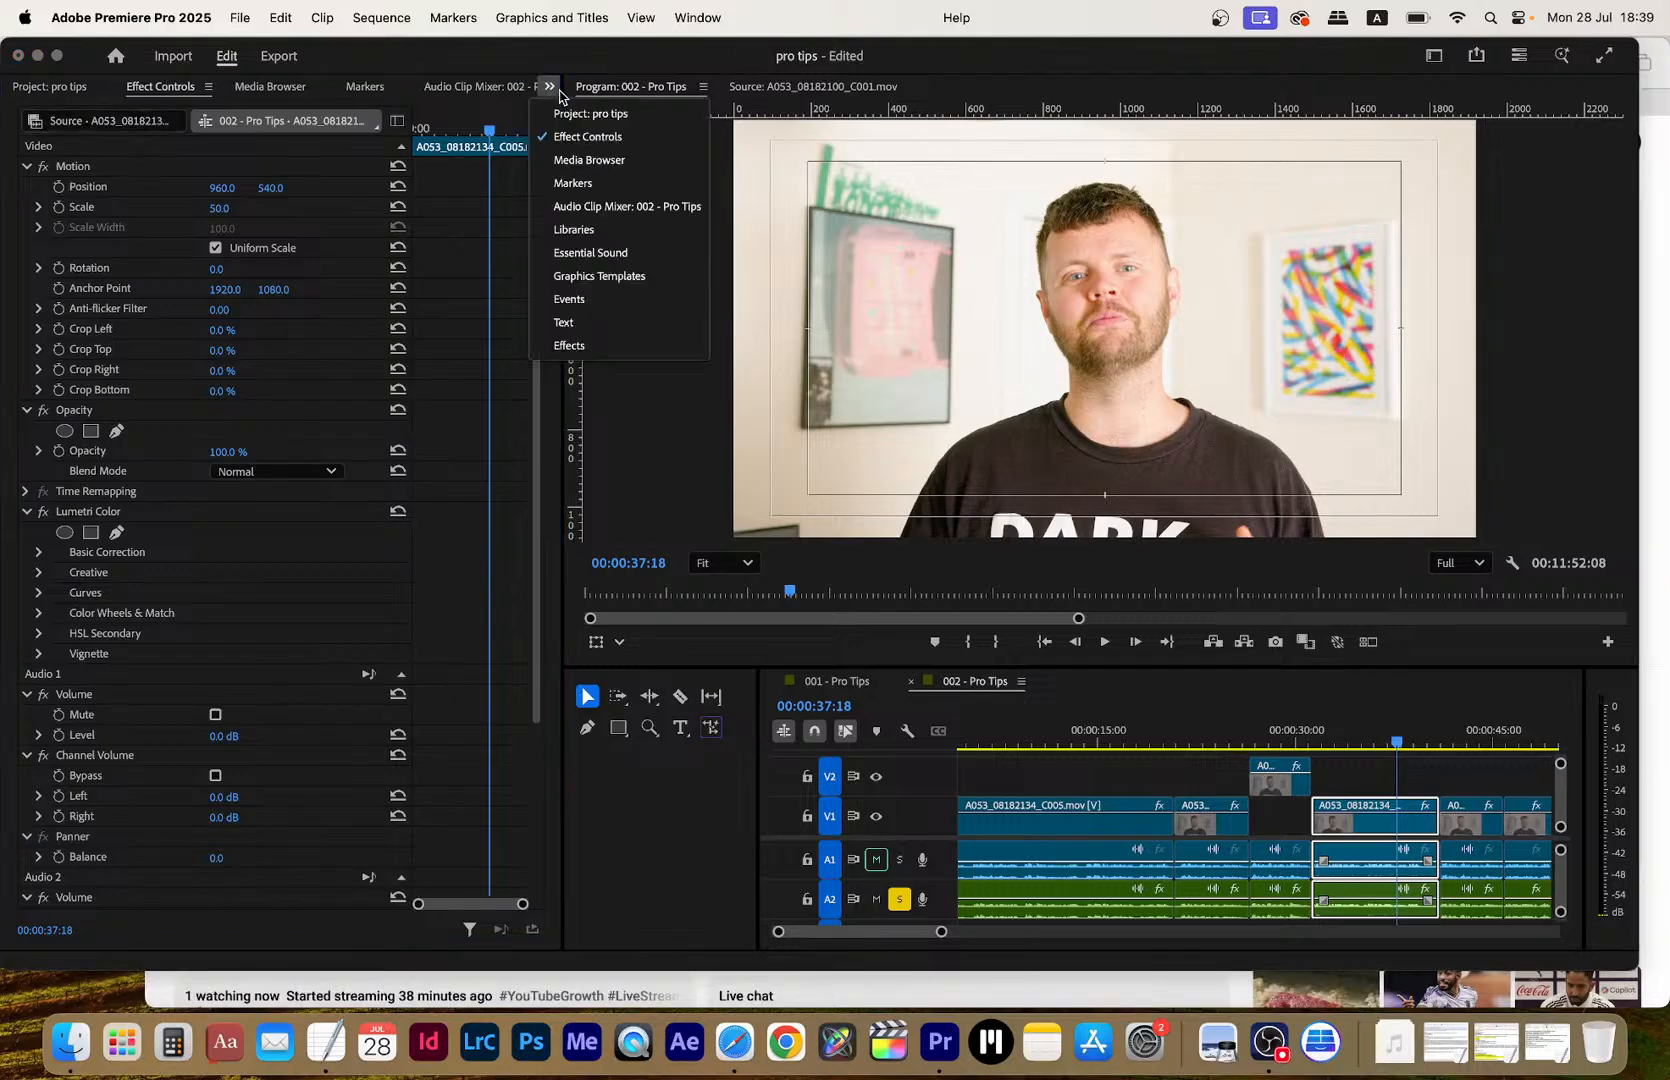
{"action": "left_click", "coordinate": [568, 345]}
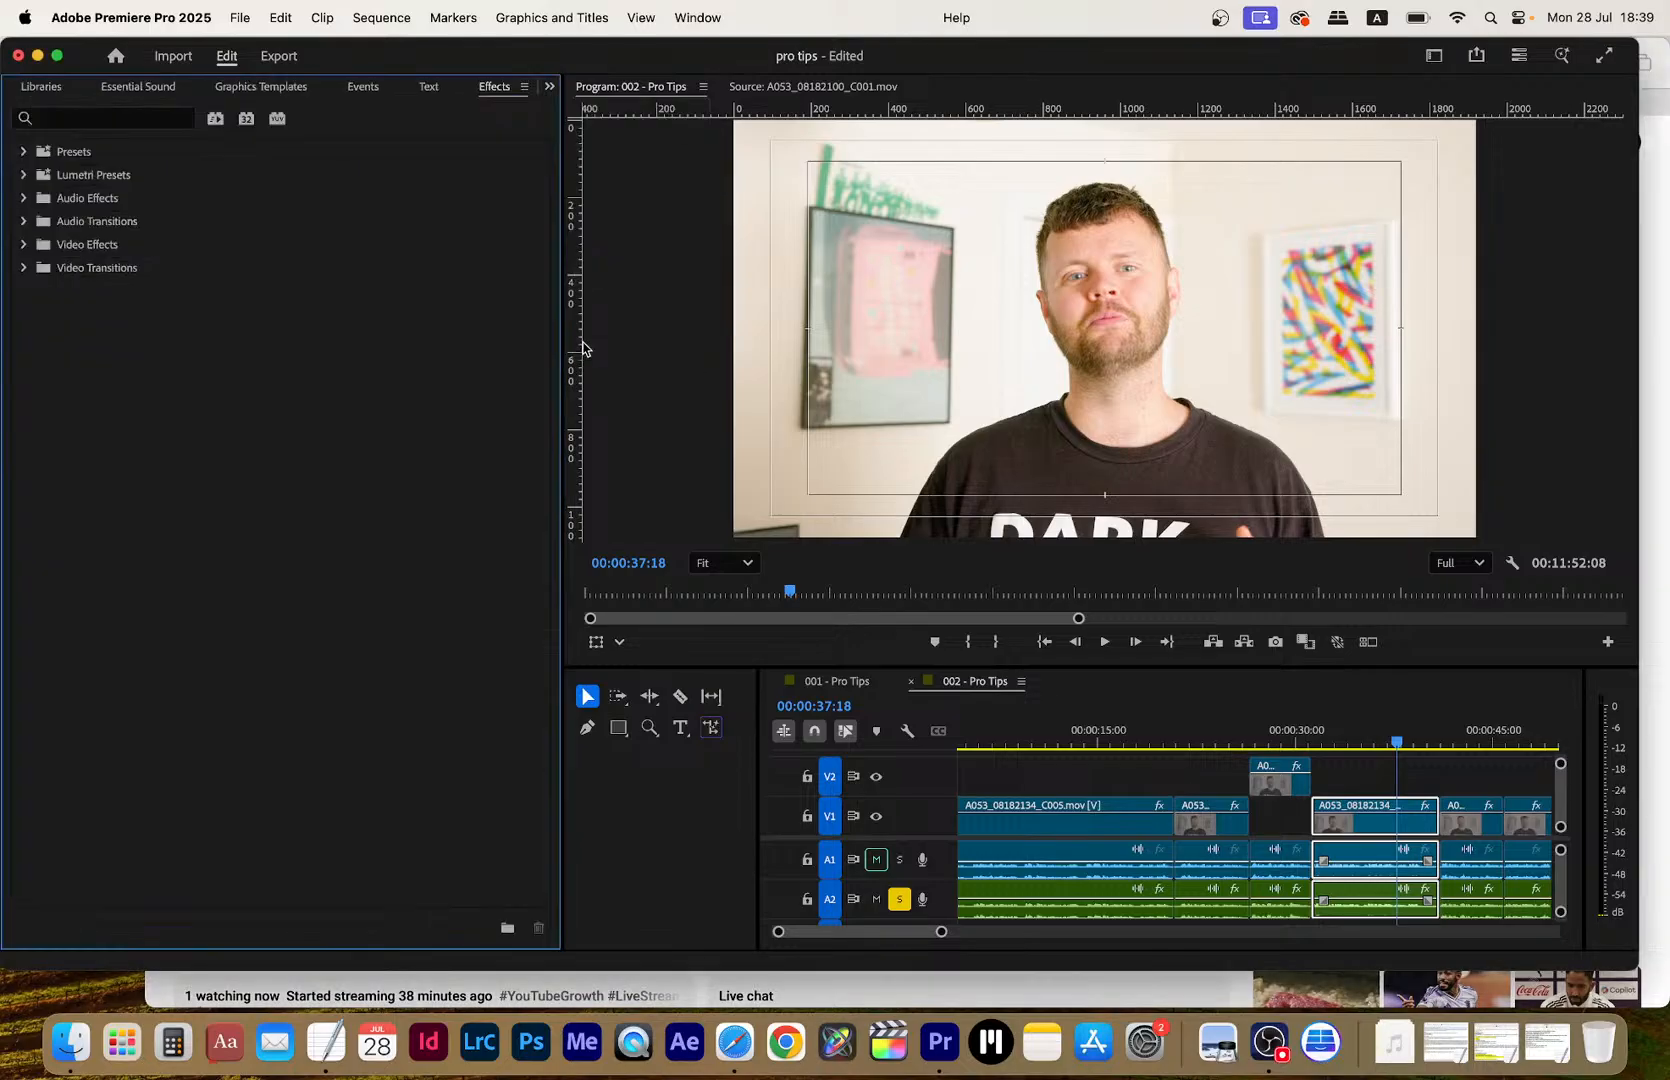
{"action": "left_click", "coordinate": [106, 121]}
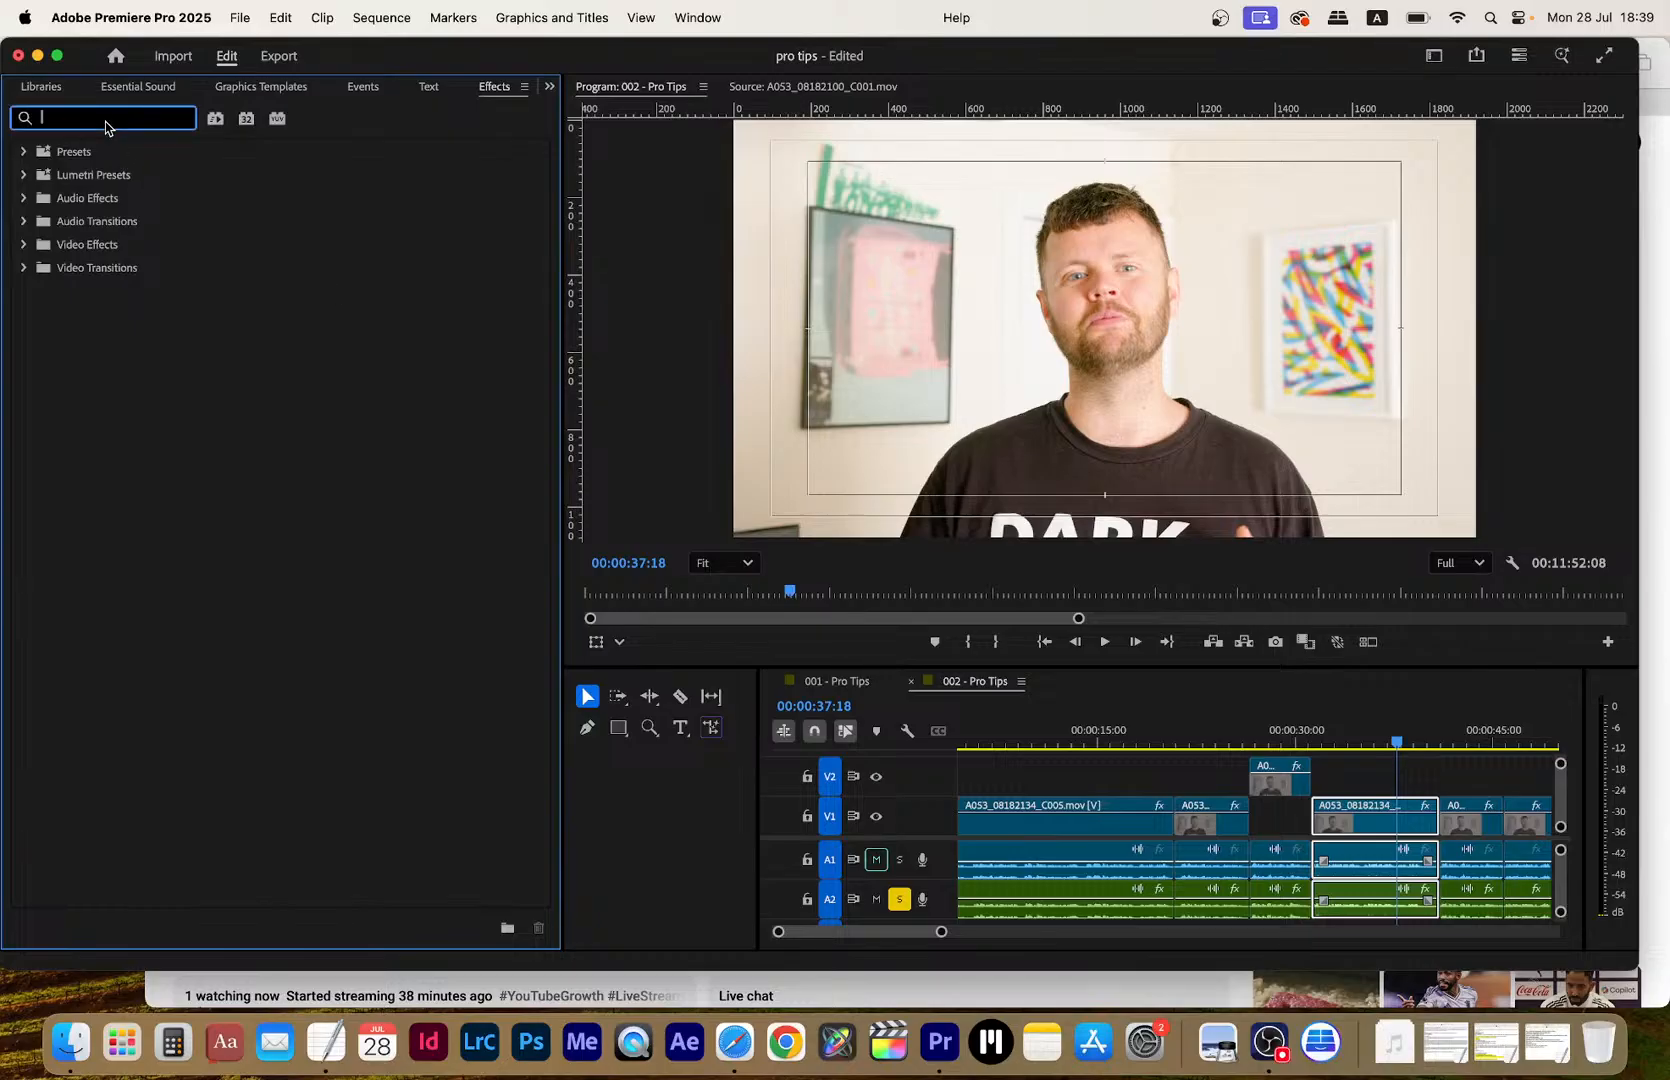
{"action": "type", "text": "sharpen"}
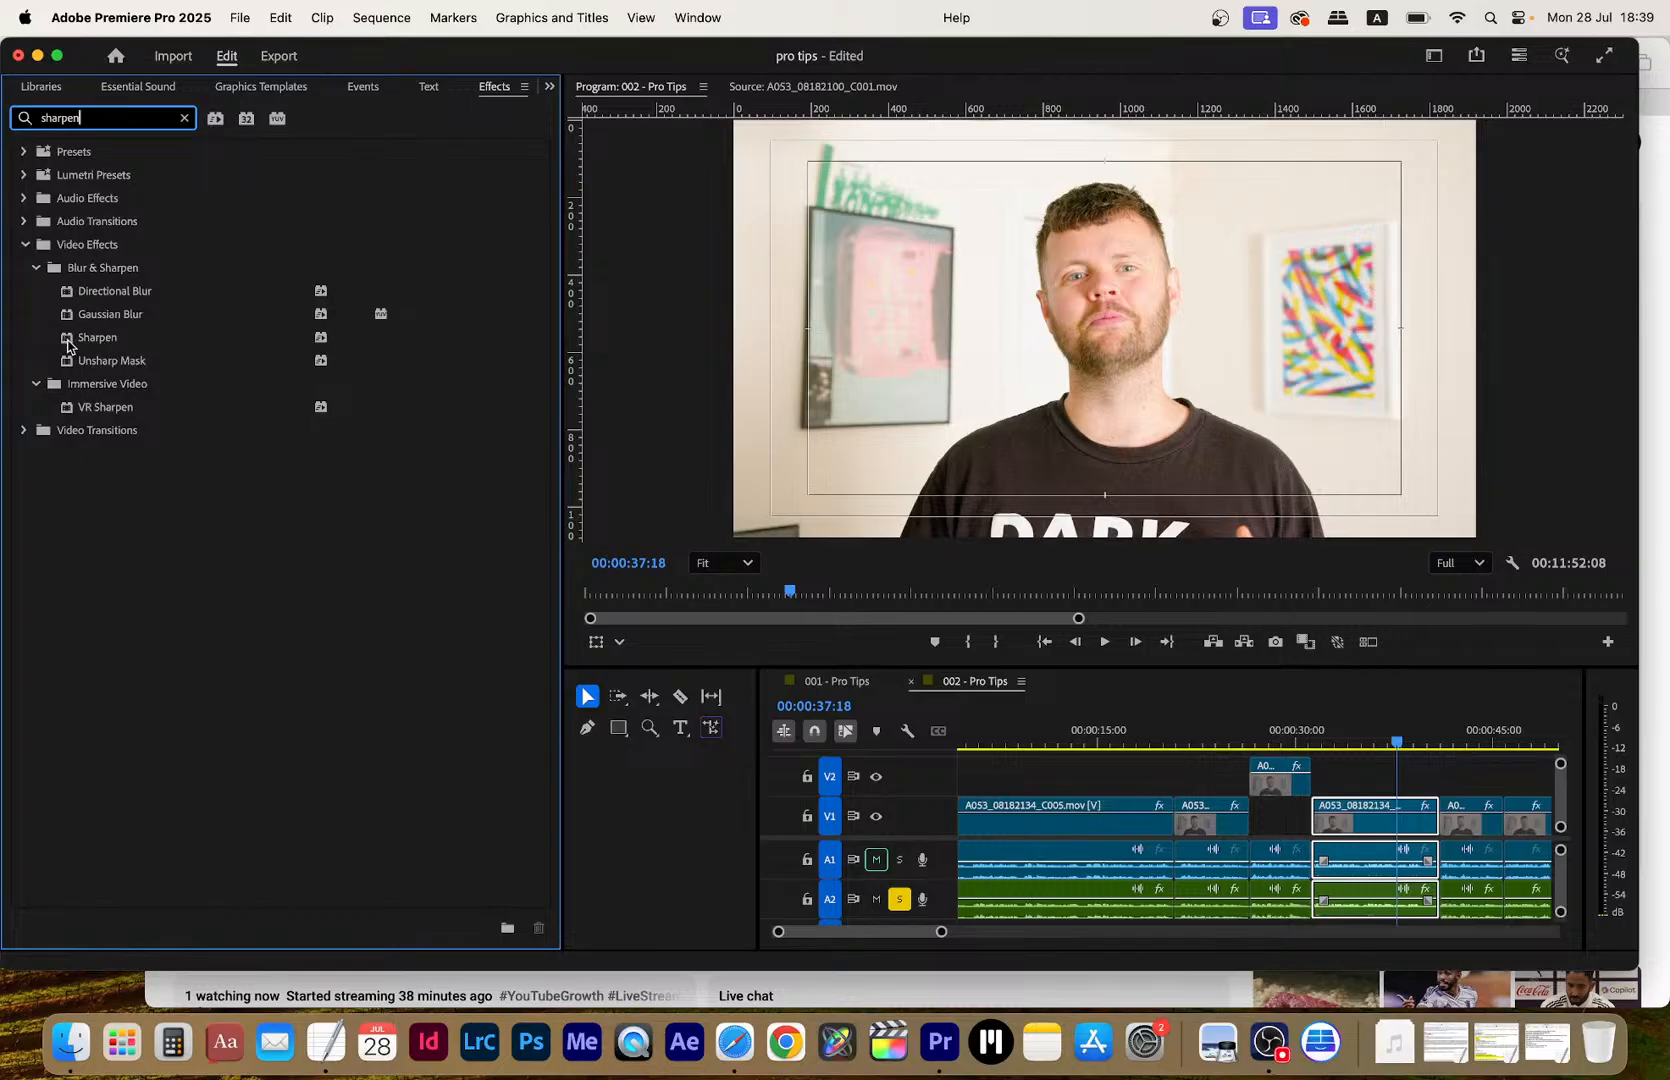
{"action": "left_click", "coordinate": [70, 343]}
{"action": "left_click_drag", "start_coordinate": [70, 345], "coordinate": [1385, 815]}
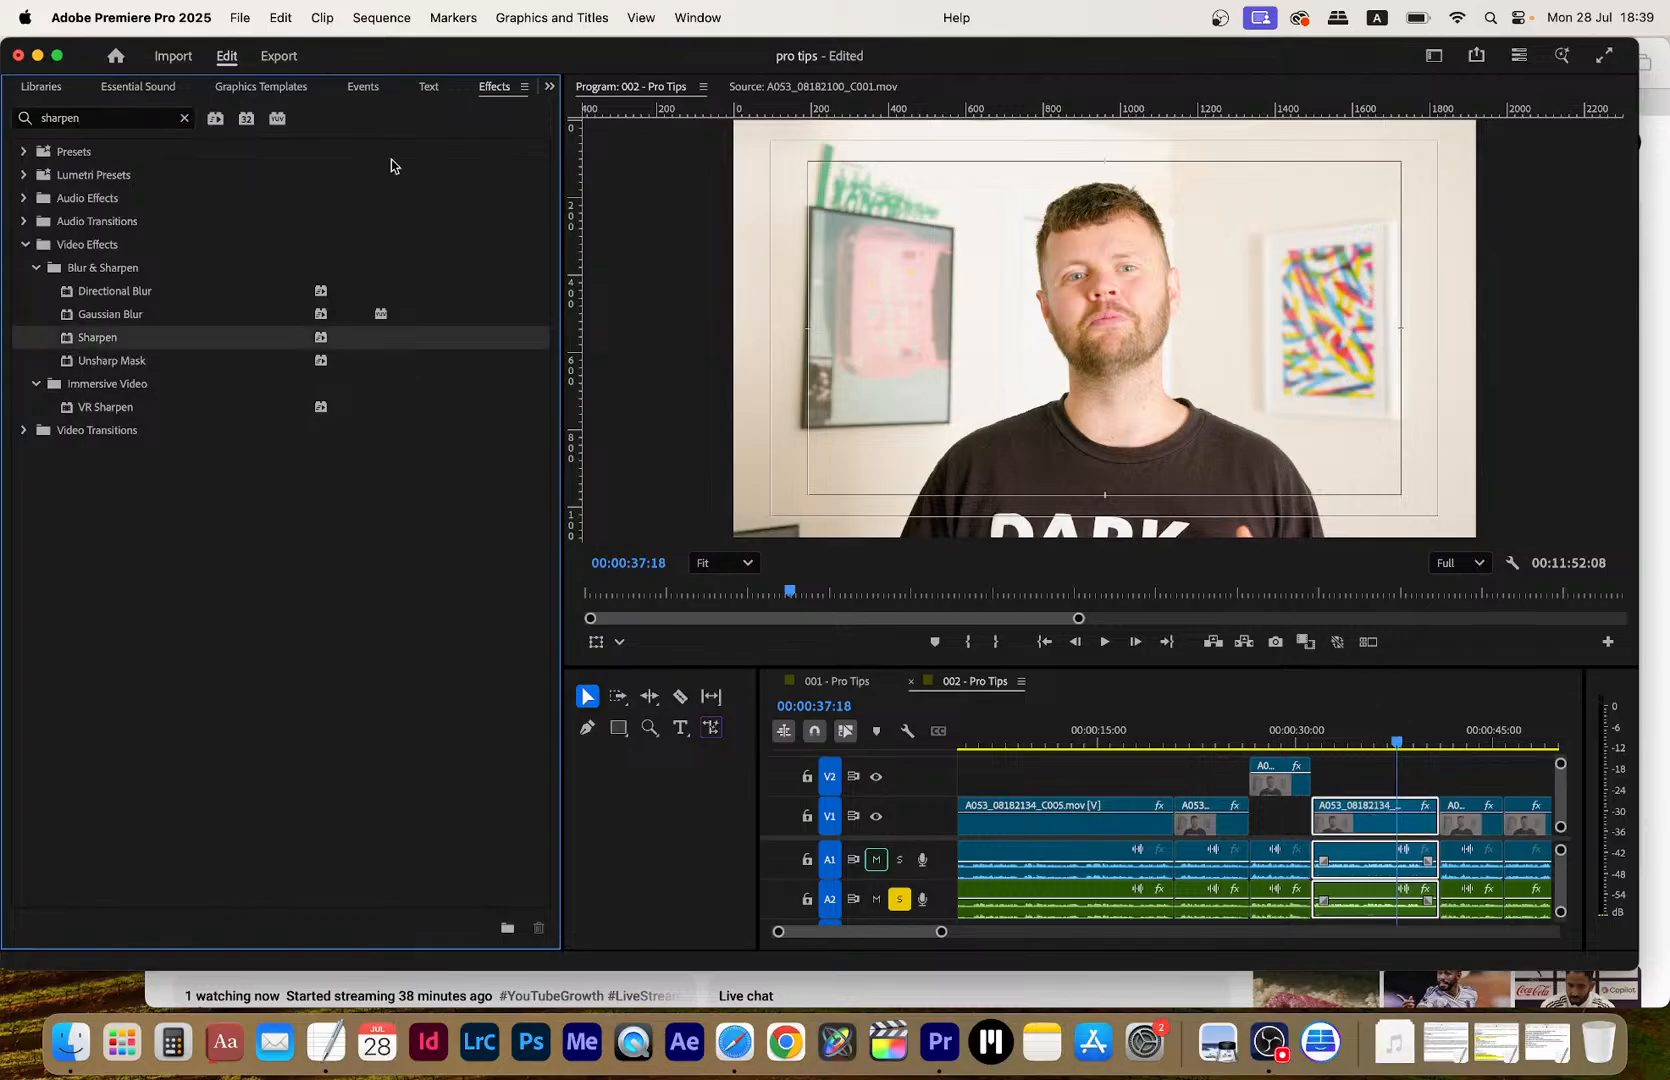
Show the effect settings of the selected V1 clip at 00:00:37:18 and set its Sharpen Amount to 25
{"action": "left_click", "coordinate": [549, 86]}
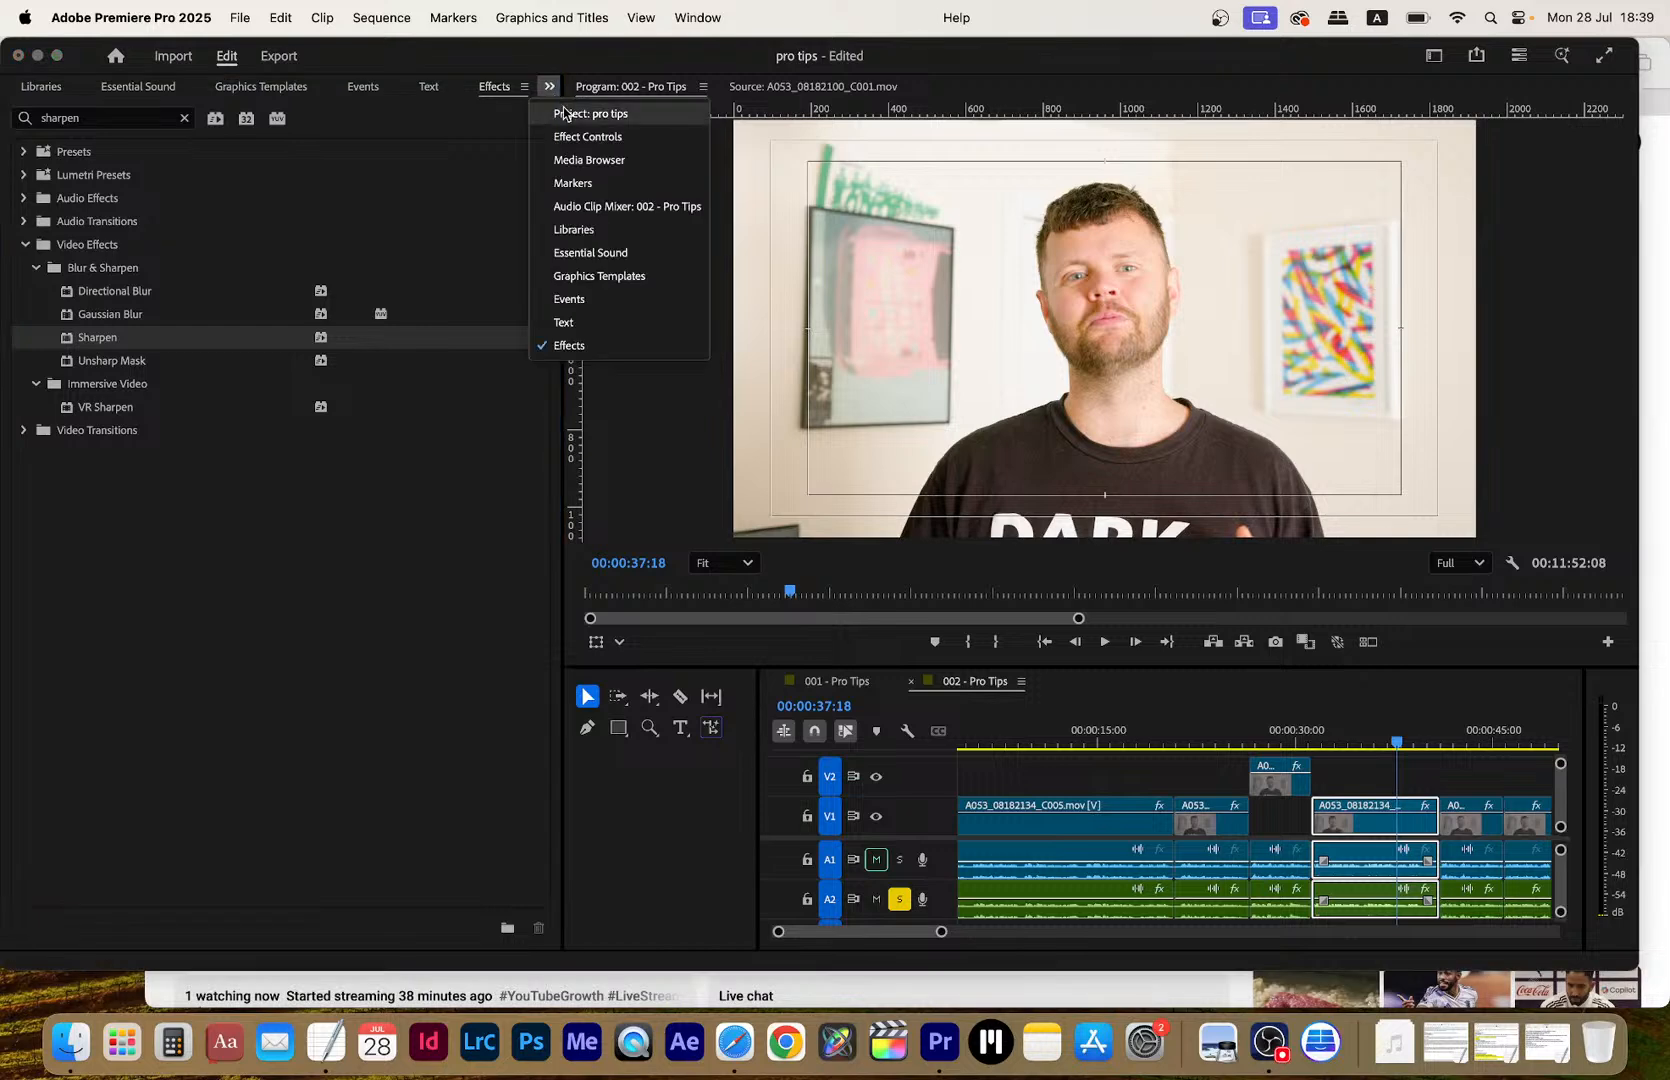
{"action": "left_click", "coordinate": [578, 140]}
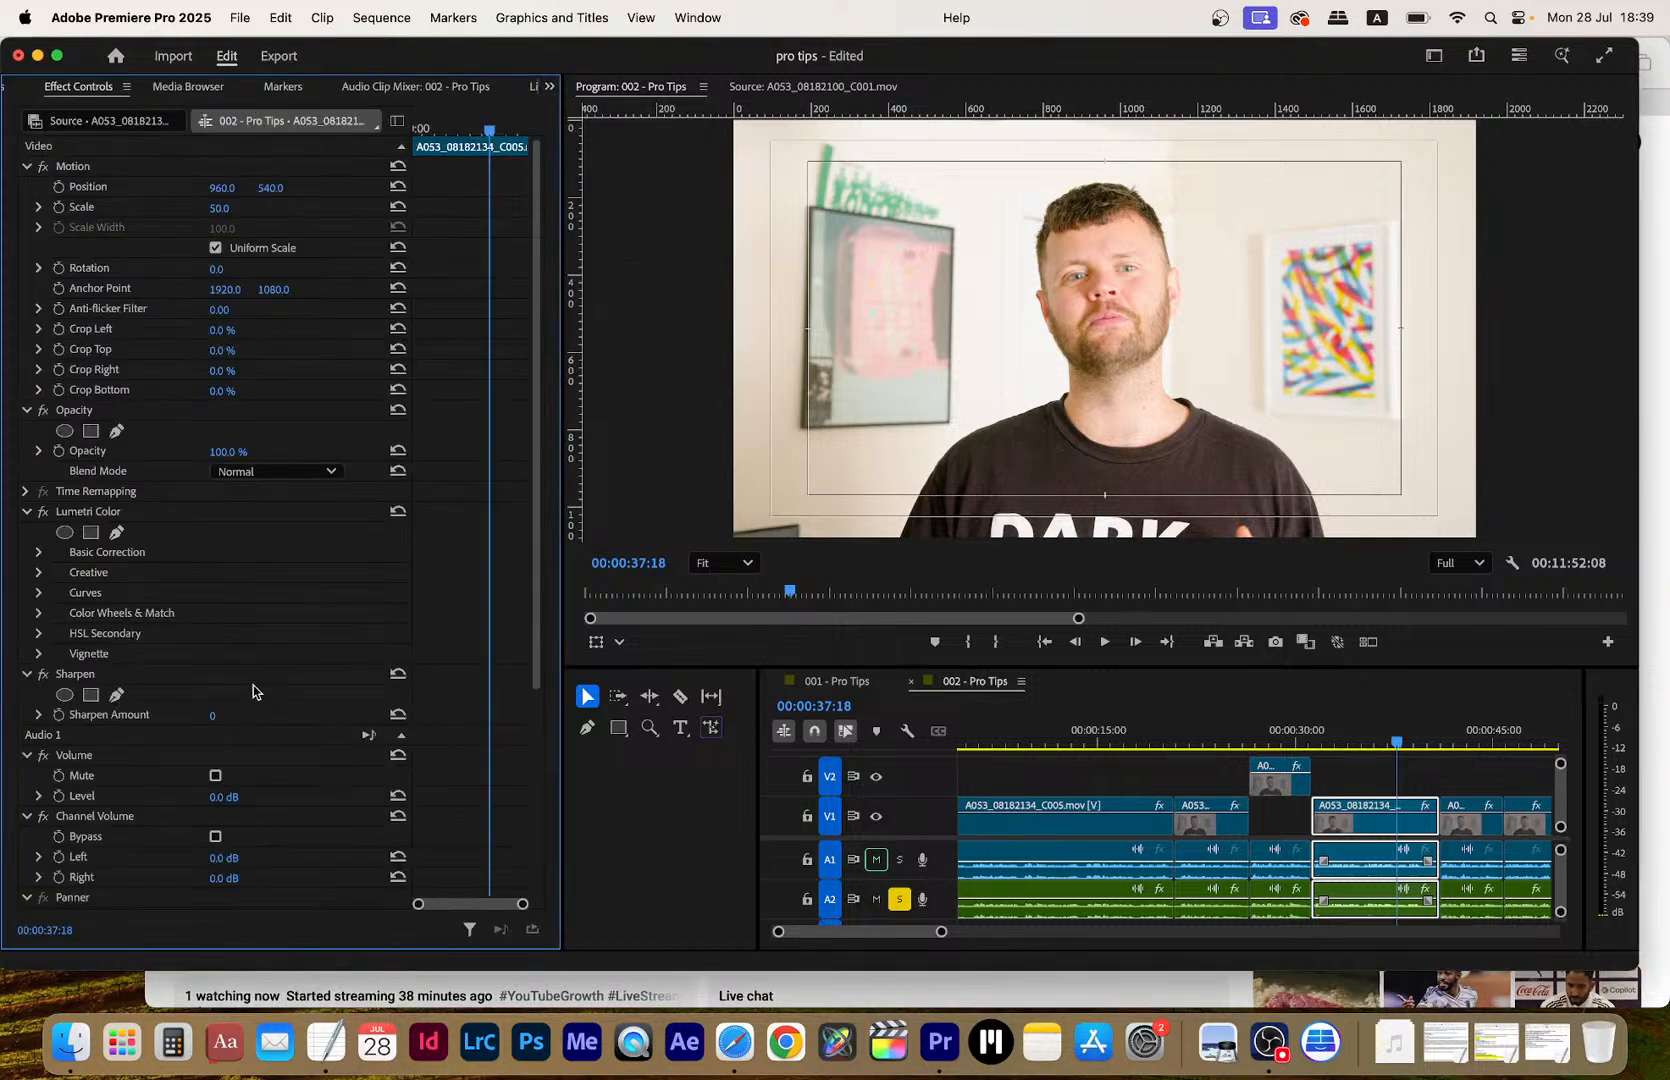
{"action": "left_click", "coordinate": [214, 715]}
{"action": "type", "text": "25"}
{"action": "key", "text": "Return"}
{"action": "left_click", "coordinate": [95, 718]}
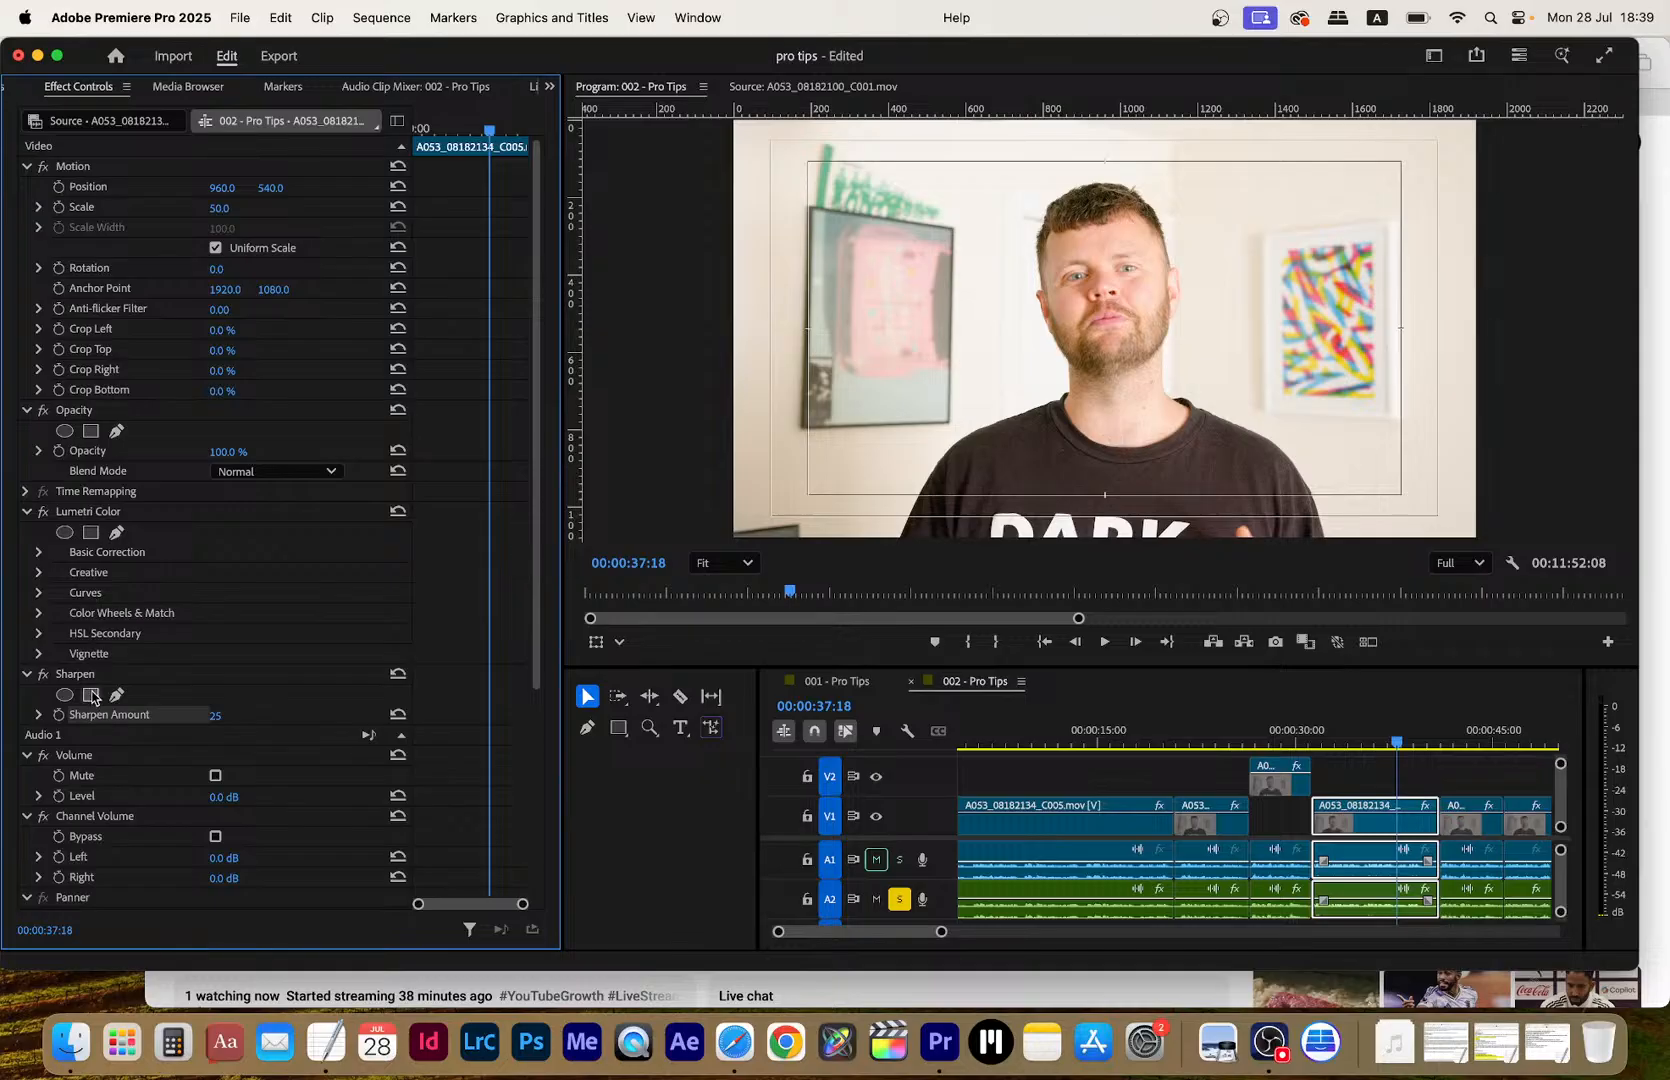
Add an elliptical mask to the Sharpen effect, place it around the speaker's head and extend it below the chin
{"action": "left_click", "coordinate": [64, 694]}
{"action": "left_click_drag", "start_coordinate": [1125, 320], "coordinate": [1202, 270]}
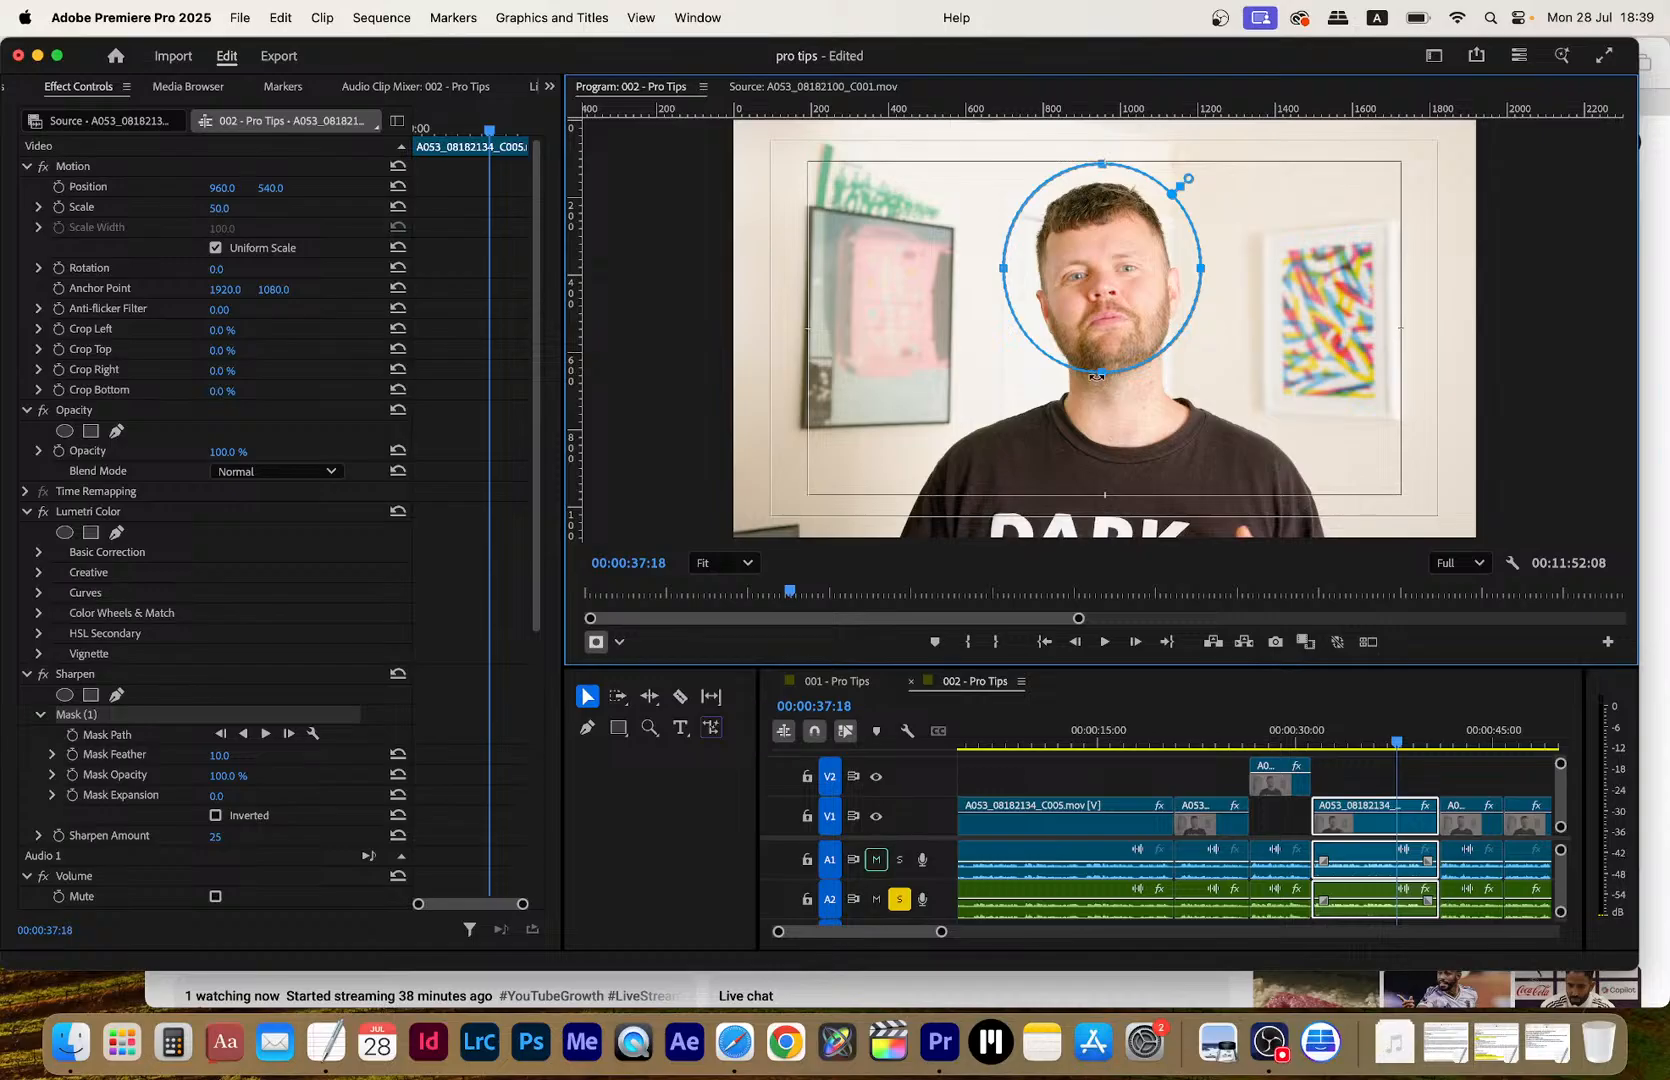
{"action": "left_click_drag", "start_coordinate": [1101, 373], "coordinate": [1101, 391]}
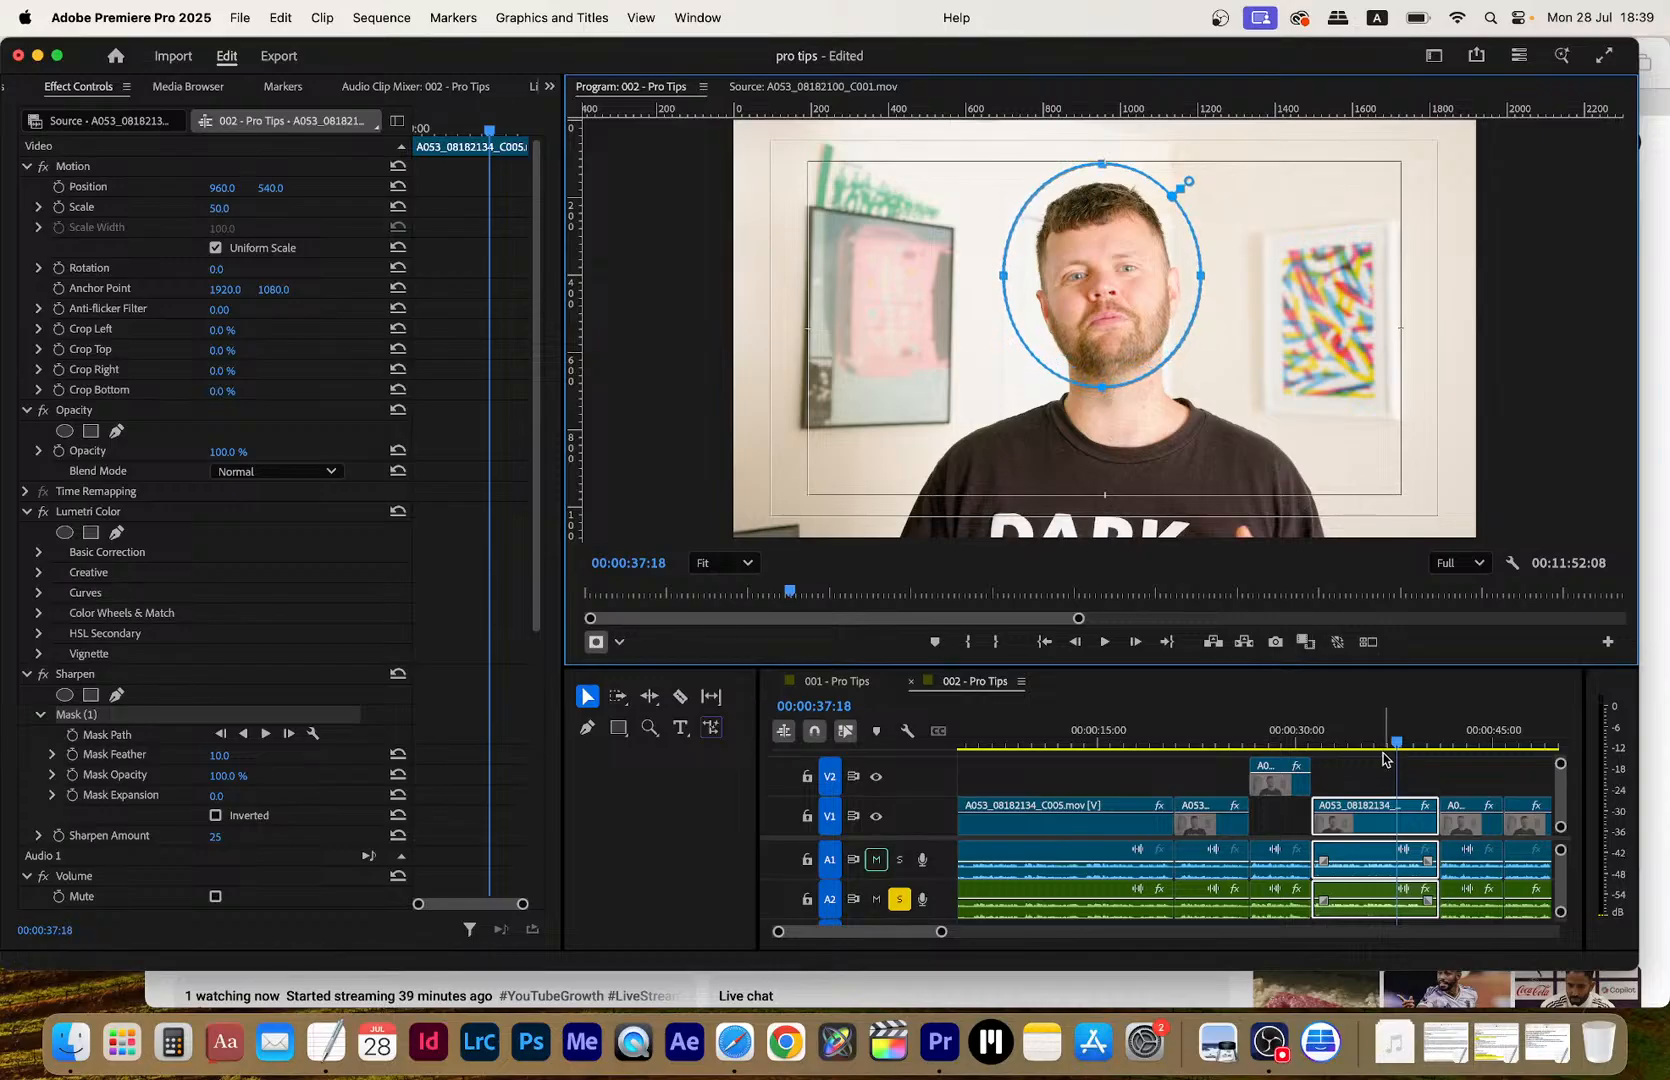
Preview the clip enlarged up to 00:00:38:06 and shift the Sharpen mask sideways to centre it on the speaker's head
{"action": "left_click", "coordinate": [1370, 778]}
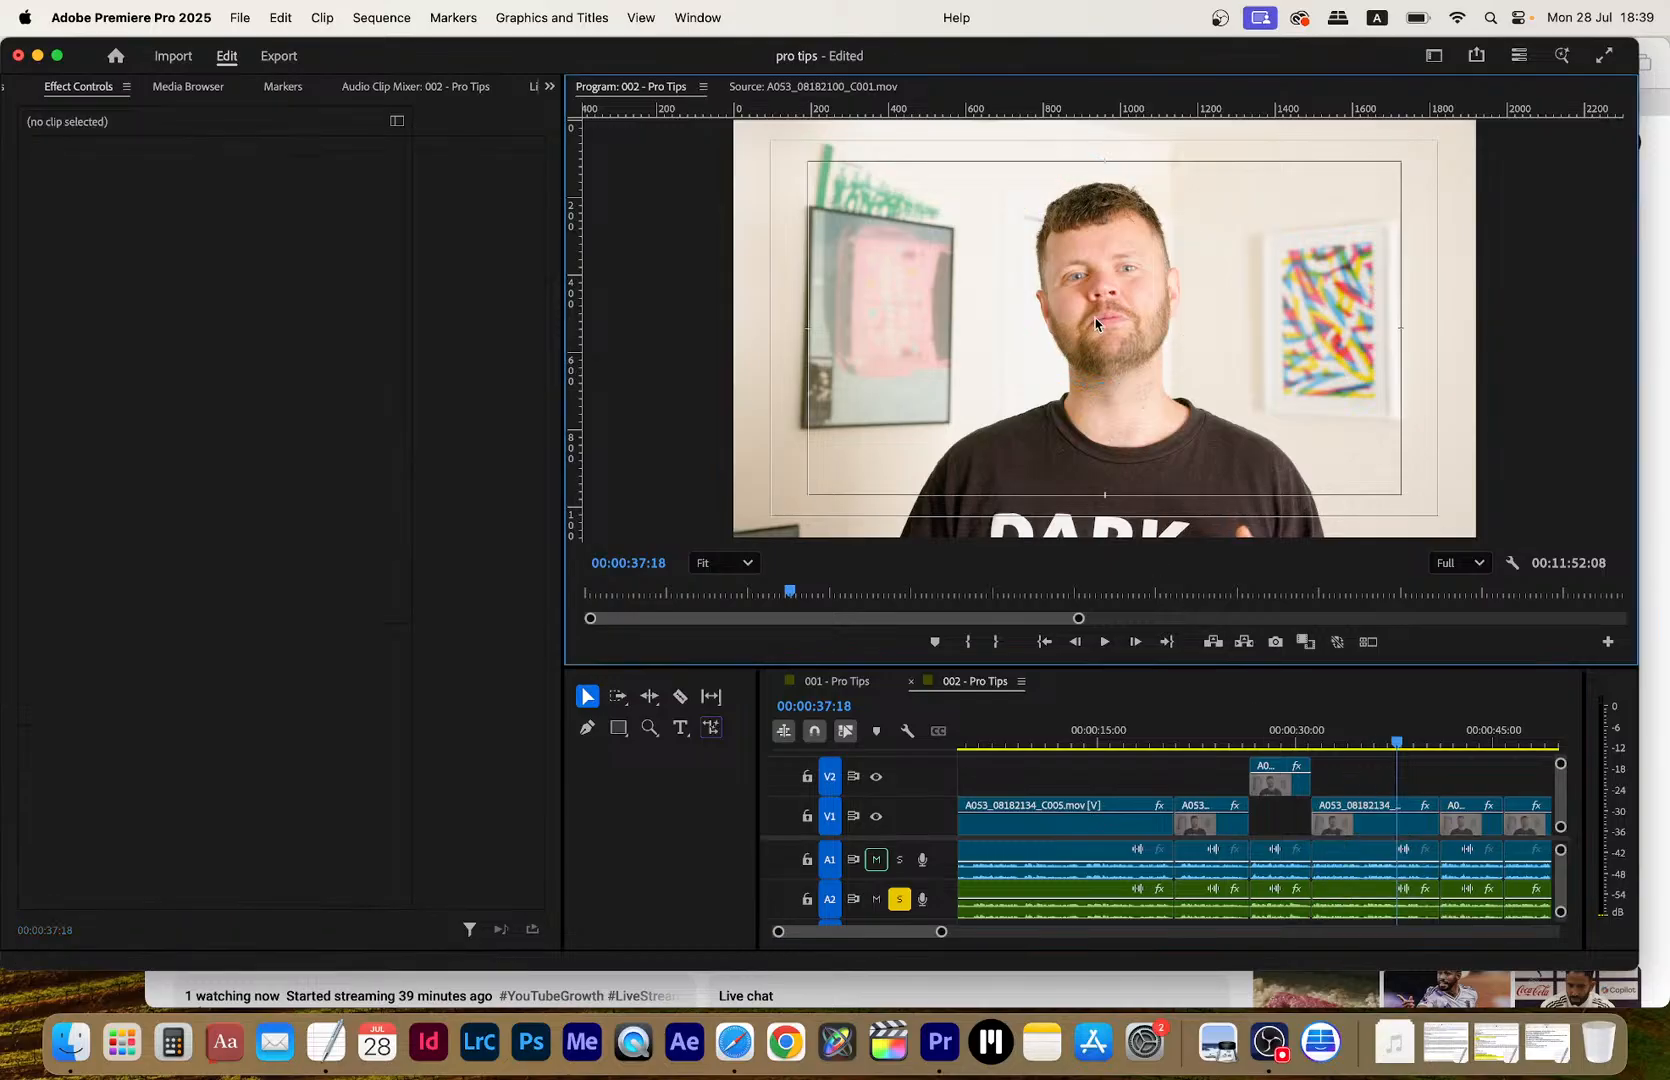
{"action": "key", "text": "grave"}
{"action": "key", "text": "space"}
{"action": "key", "text": "space"}
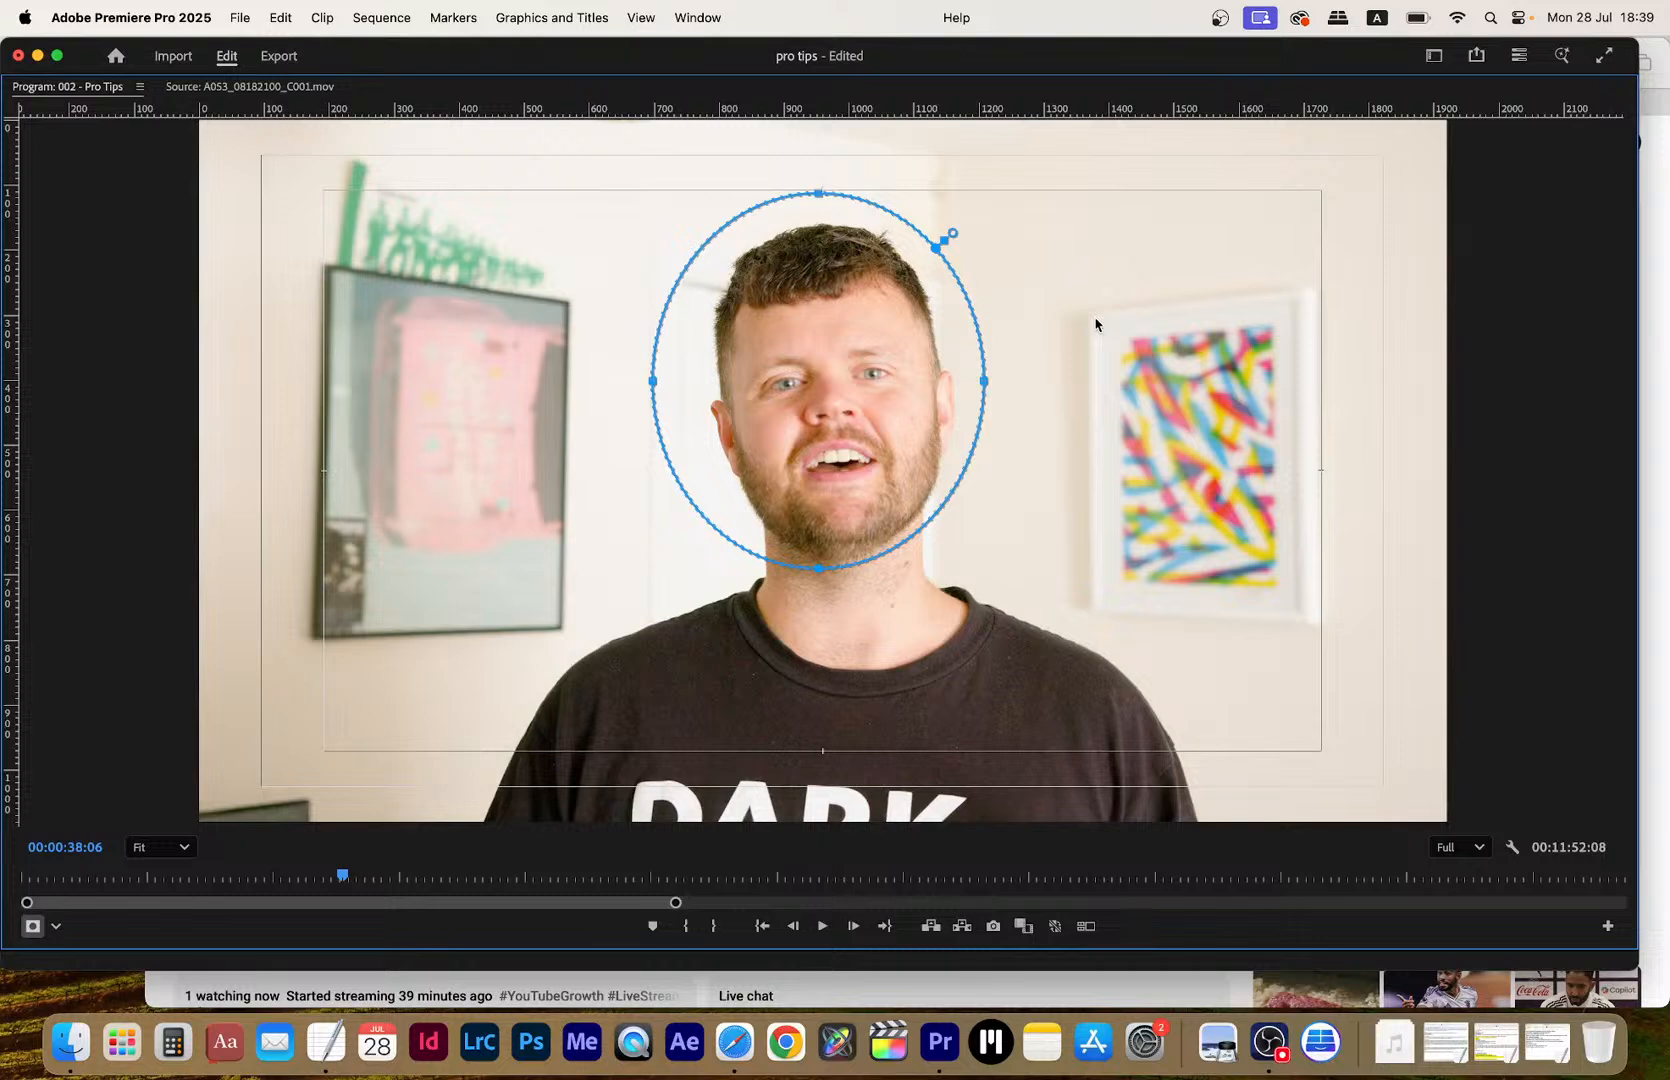
{"action": "left_click_drag", "start_coordinate": [901, 344], "coordinate": [923, 348]}
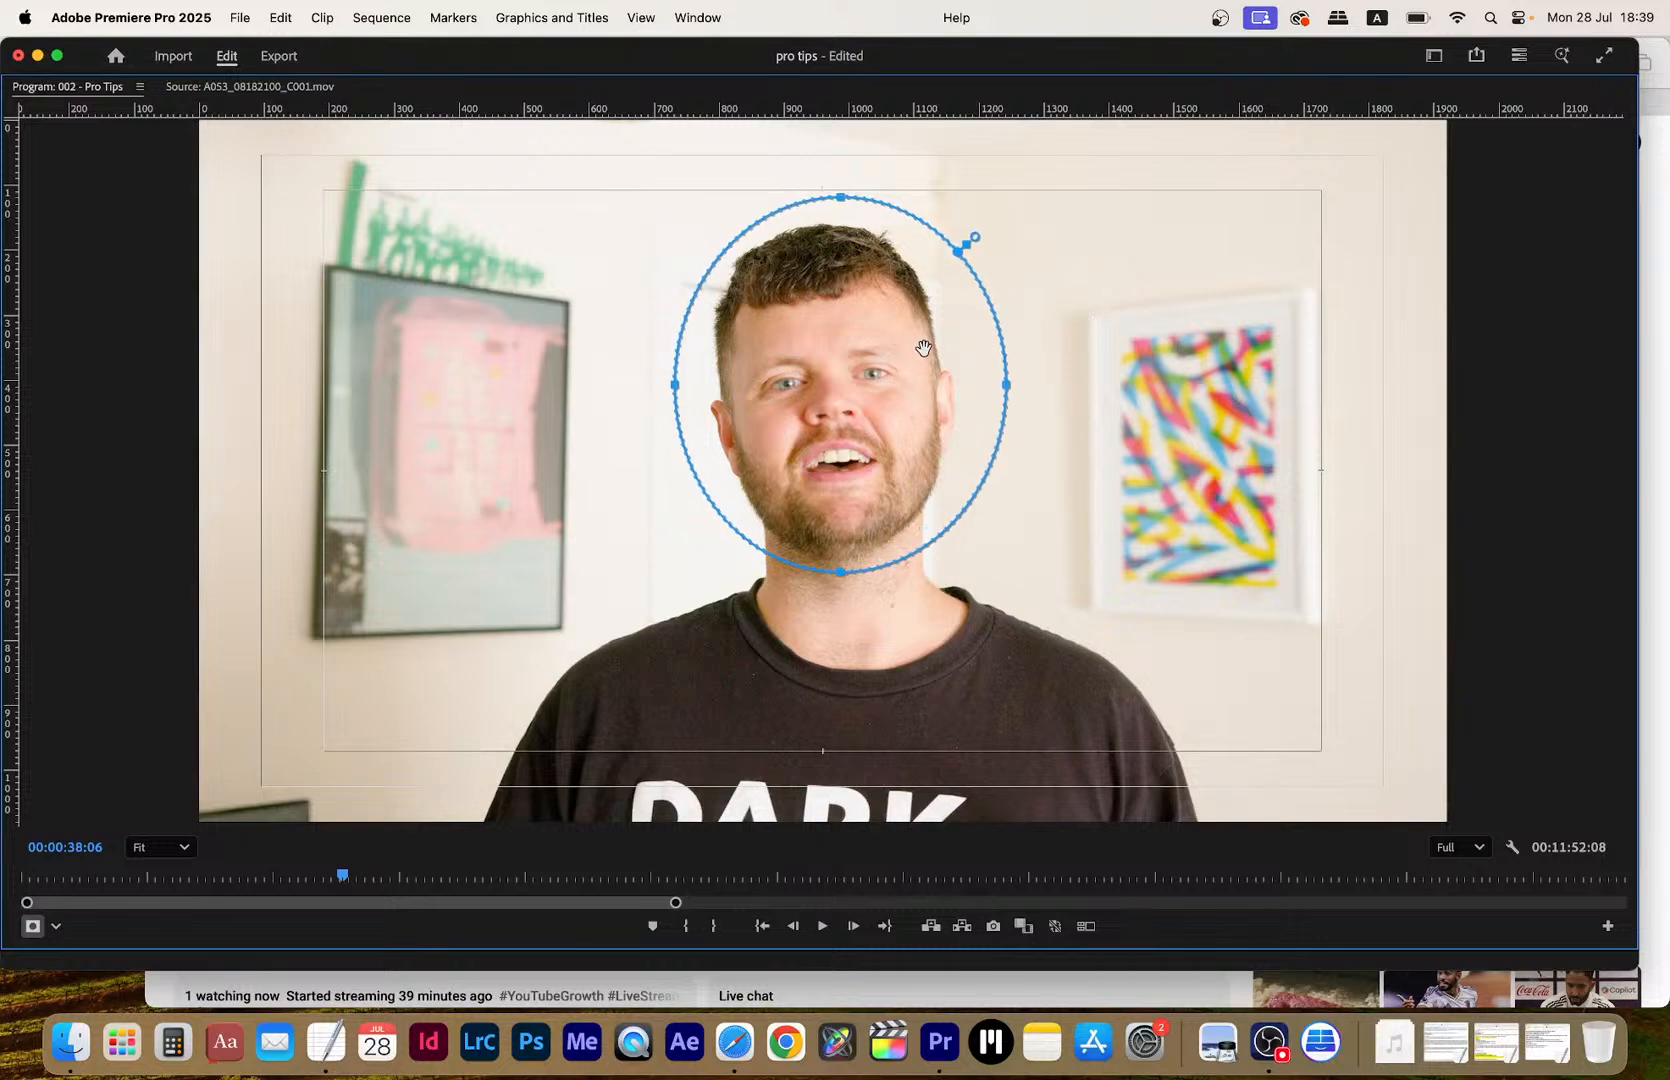
{"action": "key", "text": "grave"}
Inspect the masked sharpening in the enlarged preview at 00:00:38:06 without the mask outline
{"action": "left_click", "coordinate": [1372, 783]}
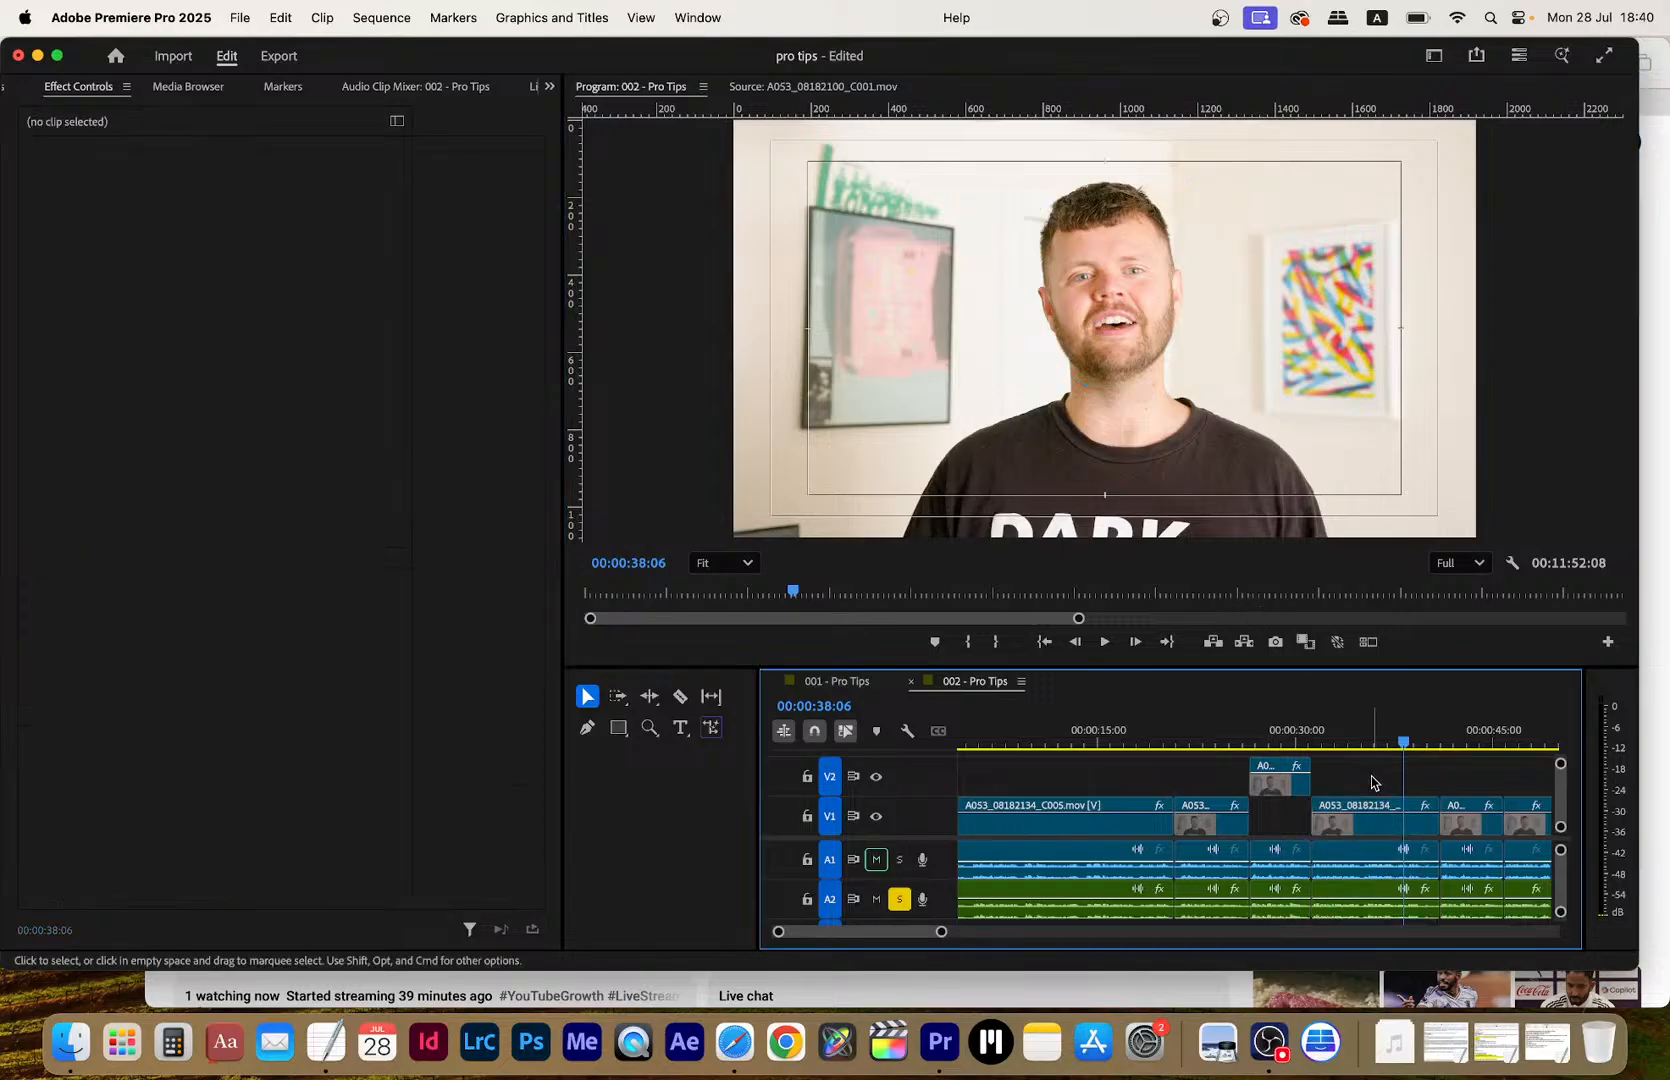
{"action": "key", "text": "grave"}
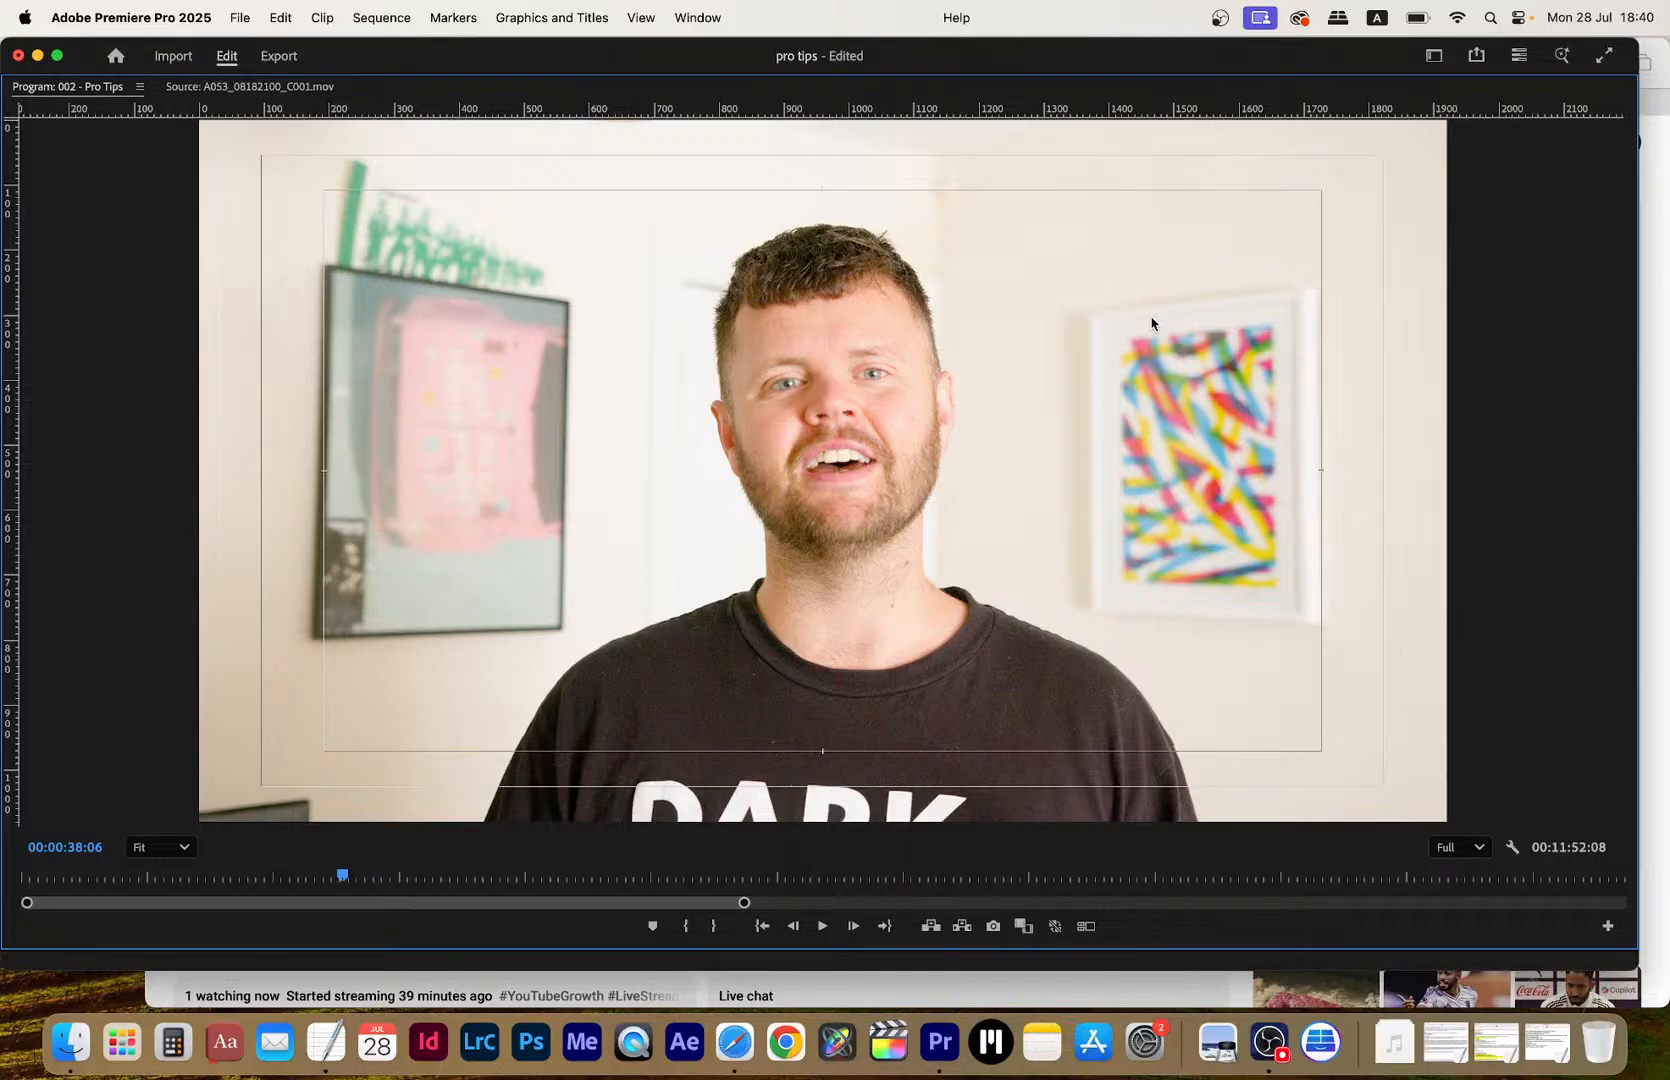
{"action": "key", "text": "grave"}
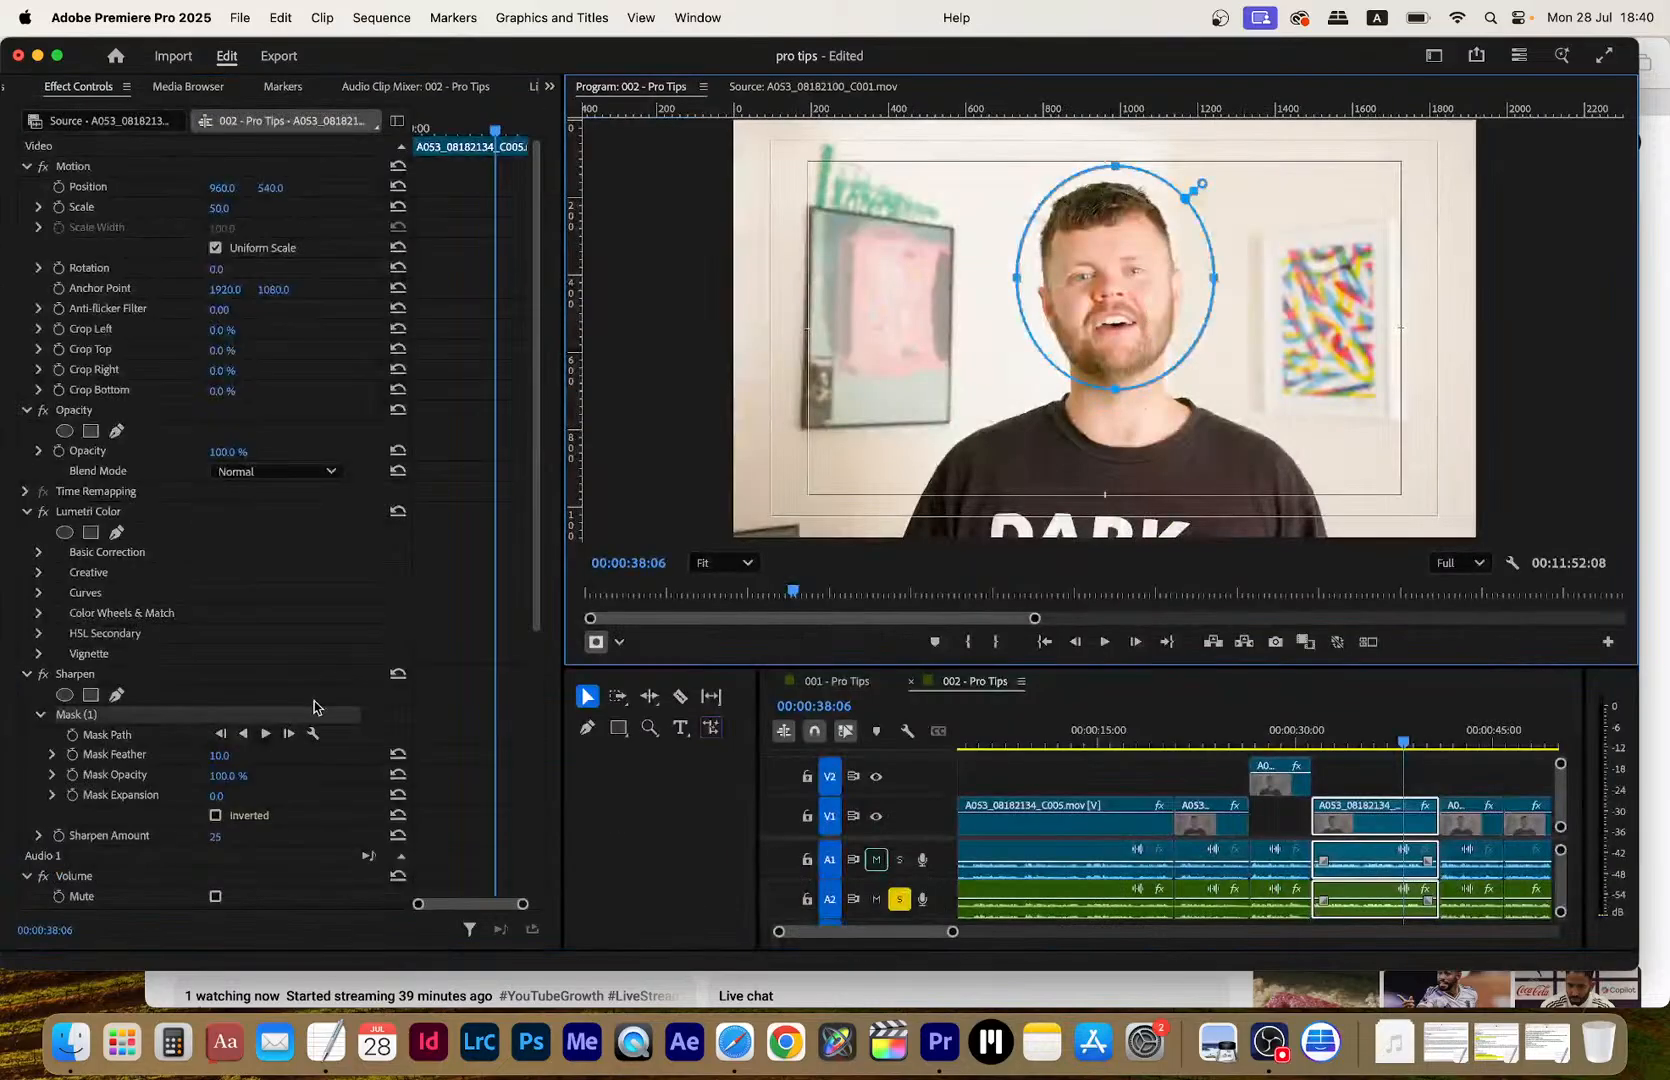
Test exaggerated Sharpen Amounts of 318 and 201 on the masked head, and settle on 50
{"action": "left_click_drag", "start_coordinate": [218, 836], "coordinate": [520, 836]}
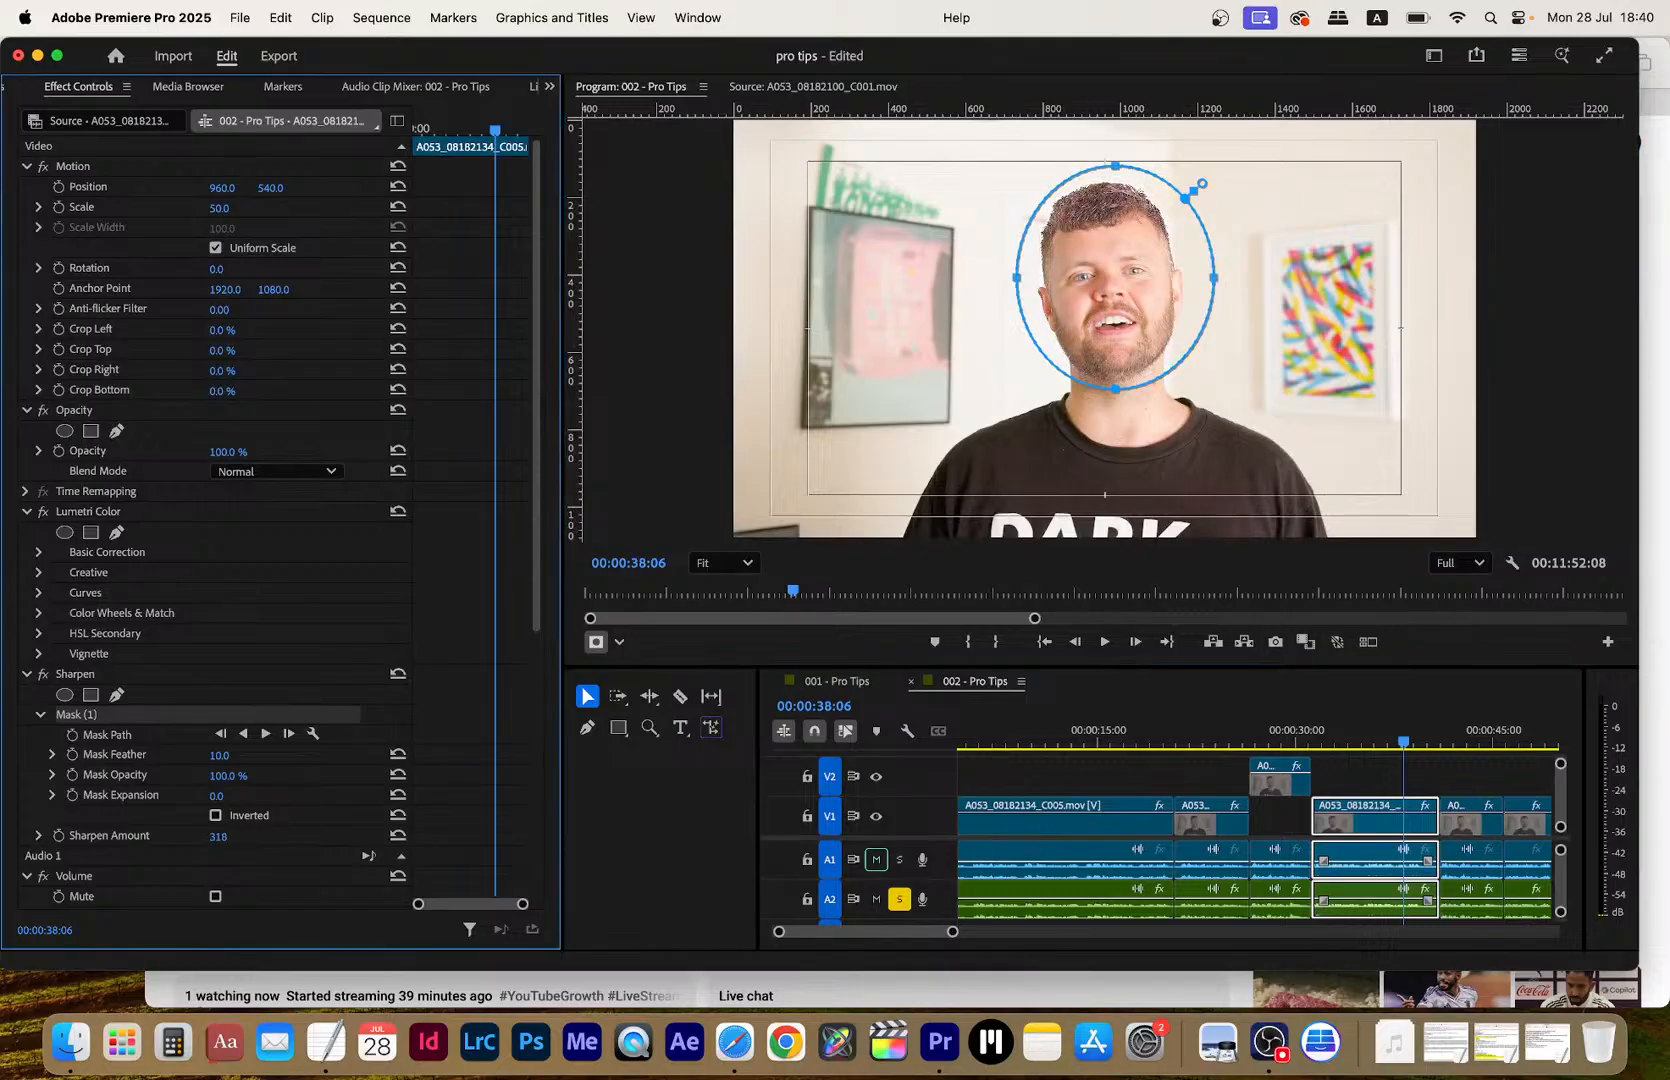
{"action": "left_click_drag", "start_coordinate": [266, 836], "coordinate": [232, 836]}
{"action": "left_click", "coordinate": [174, 834]}
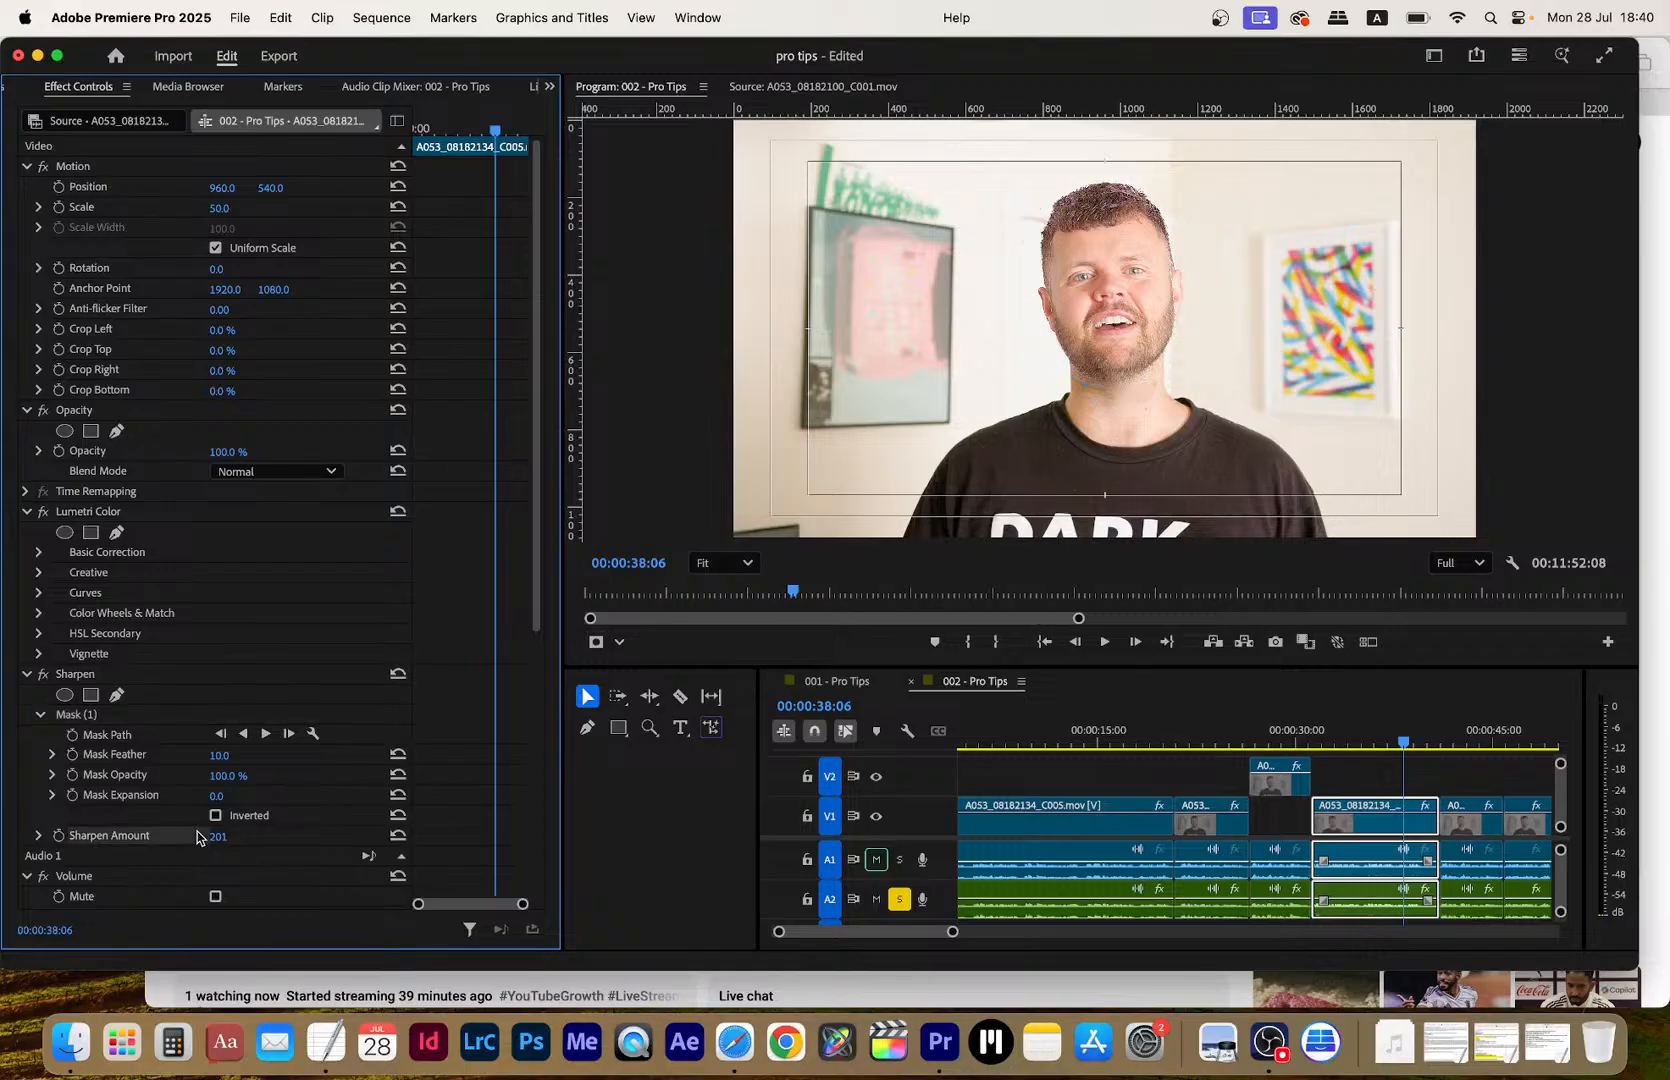
{"action": "left_click", "coordinate": [217, 836]}
{"action": "type", "text": "50"}
{"action": "key", "text": "Return"}
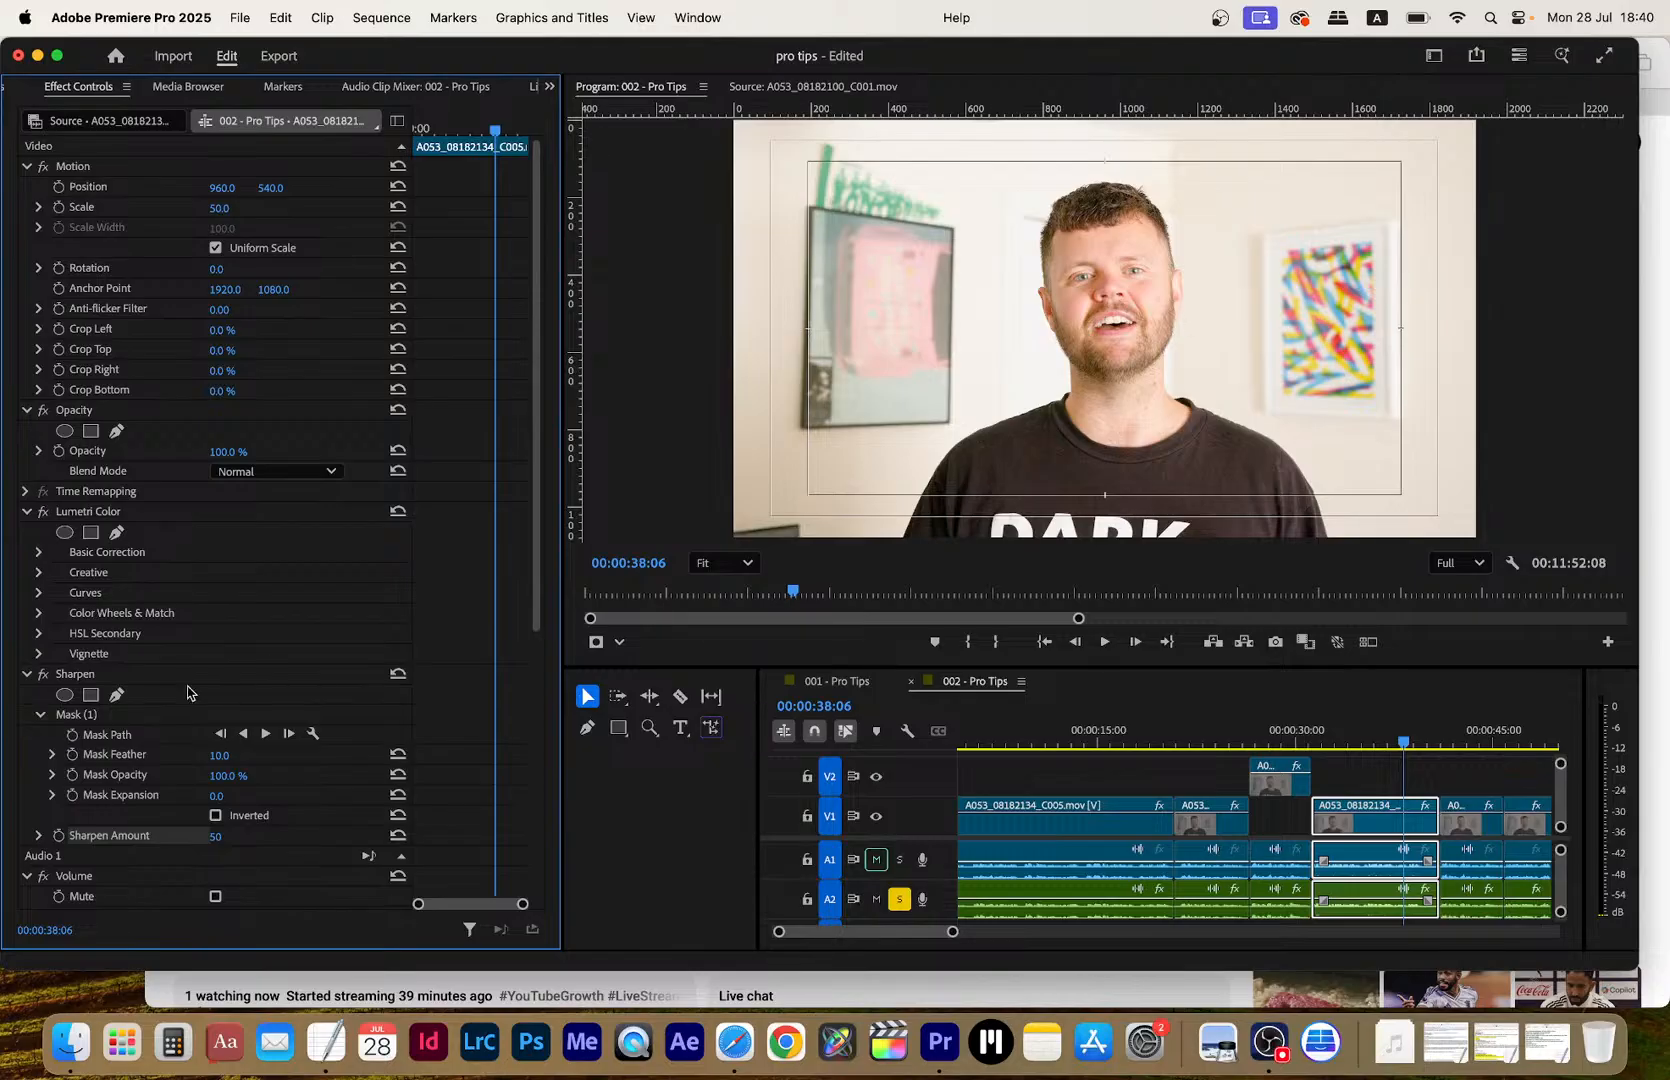
Compare the face with the Sharpen effect on and off at 173% magnification, and return the preview to Fit
{"action": "scroll", "coordinate": [1115, 256], "scroll_direction": "up", "scroll_amount": 3}
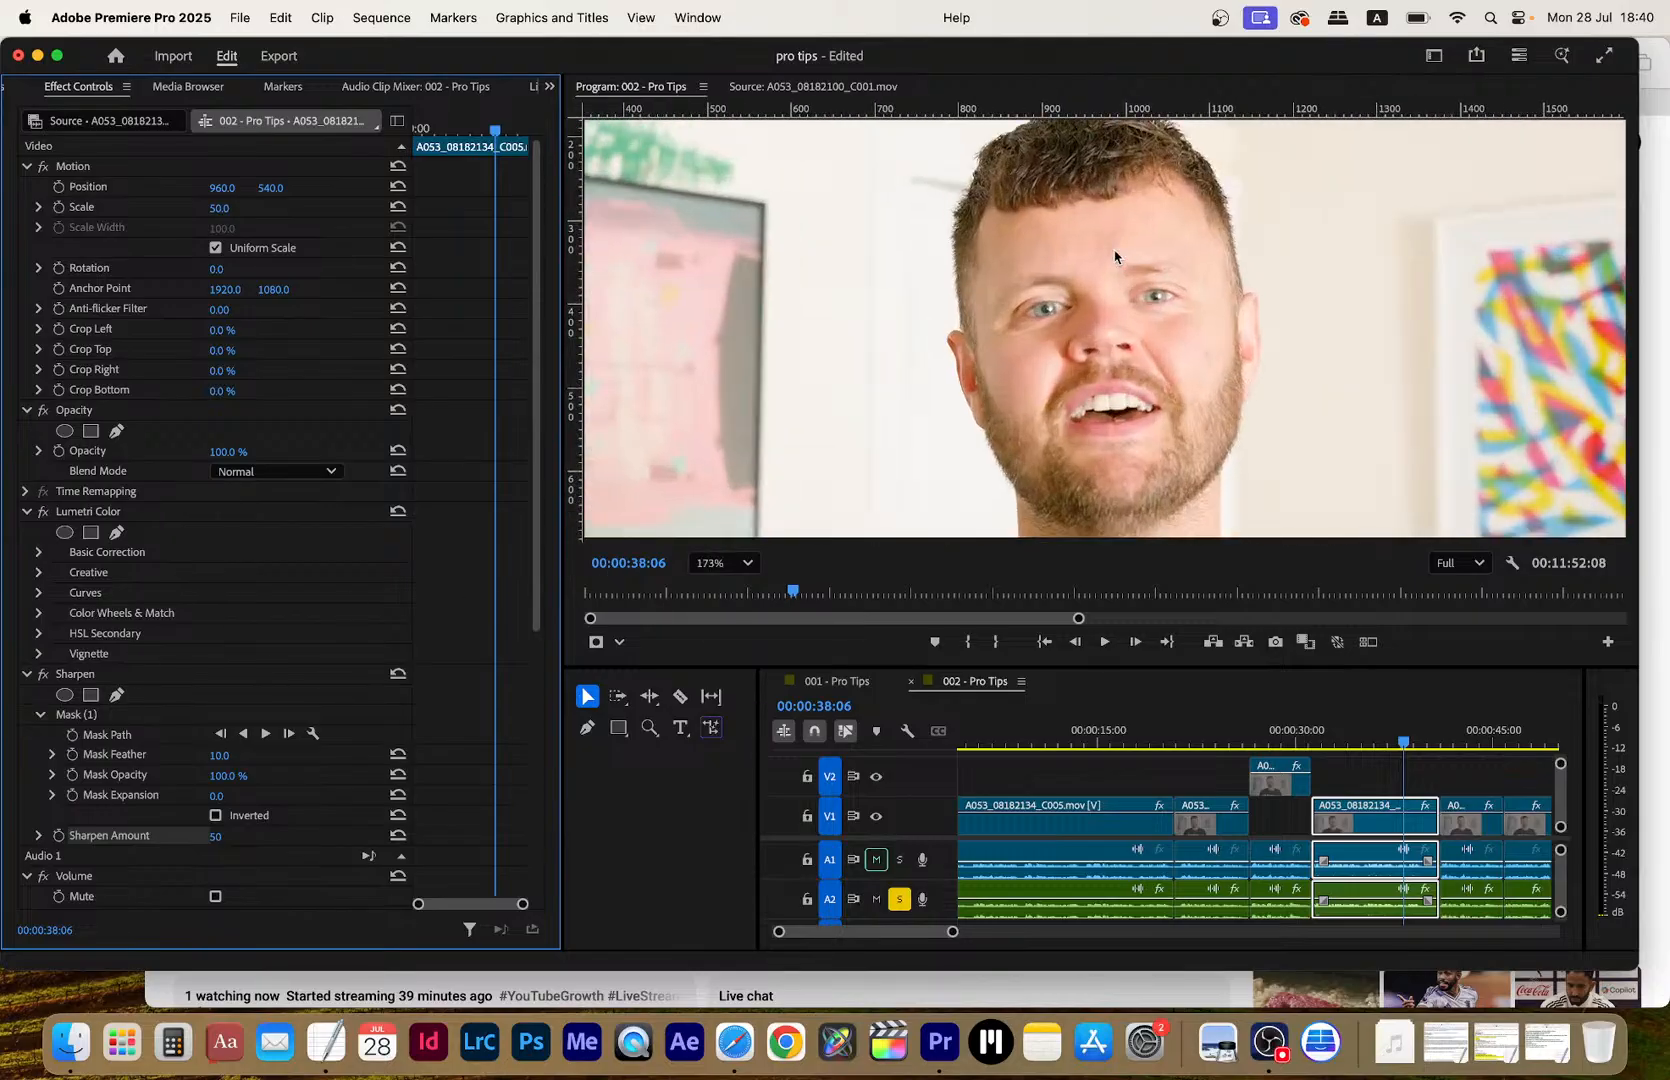
{"action": "left_click", "coordinate": [43, 676]}
{"action": "left_click", "coordinate": [43, 676]}
{"action": "left_click", "coordinate": [43, 676]}
{"action": "left_click", "coordinate": [43, 676]}
{"action": "left_click", "coordinate": [43, 676]}
{"action": "left_click", "coordinate": [43, 676]}
{"action": "left_click", "coordinate": [43, 676]}
{"action": "left_click", "coordinate": [43, 676]}
{"action": "left_click", "coordinate": [748, 564]}
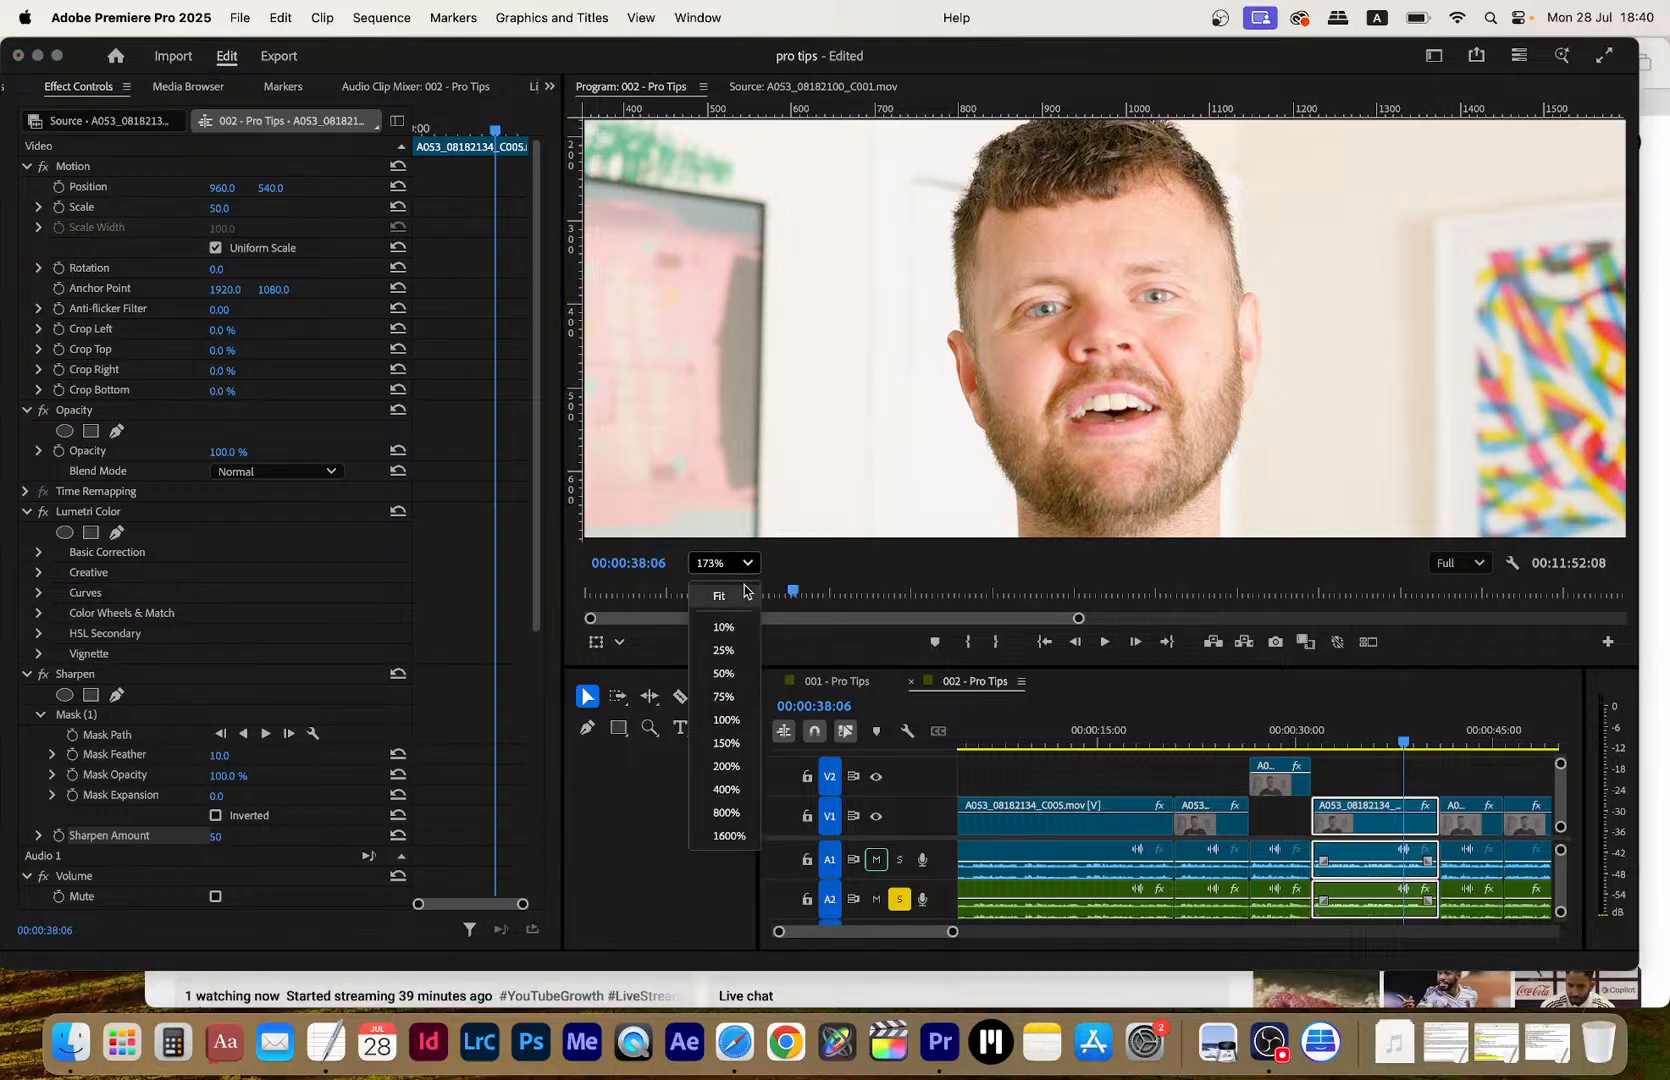
{"action": "left_click", "coordinate": [720, 596]}
{"action": "left_click", "coordinate": [1366, 772]}
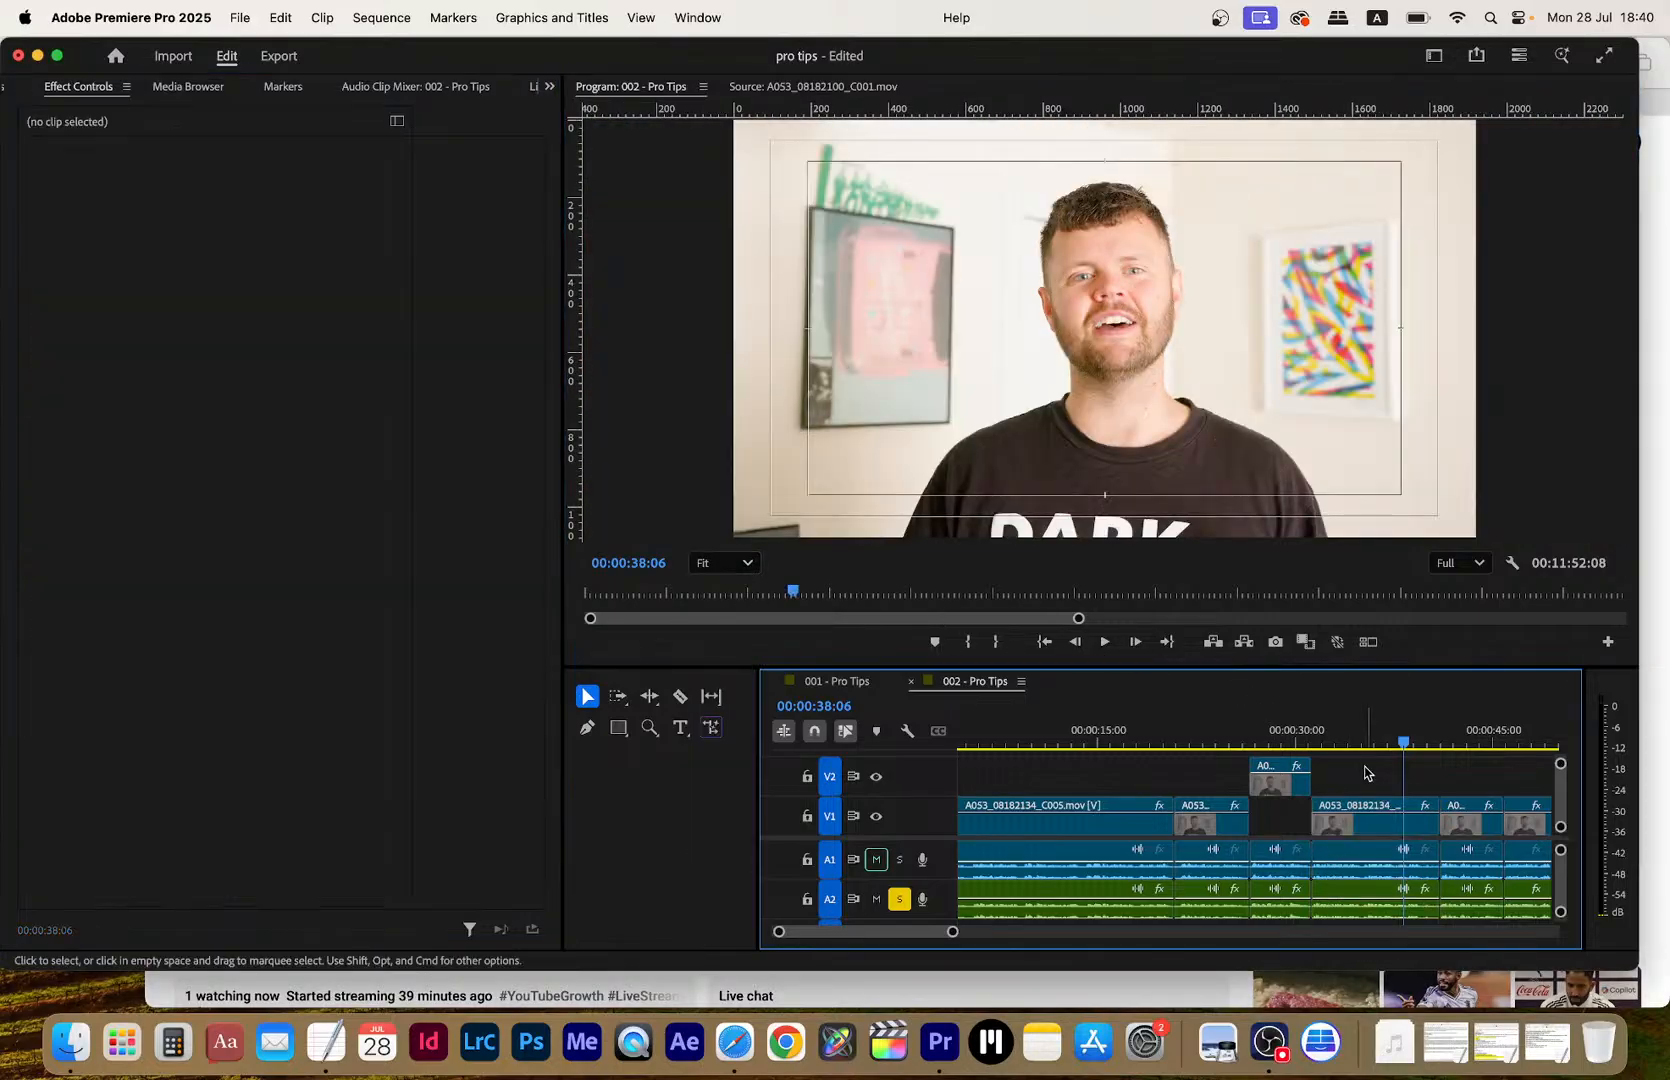